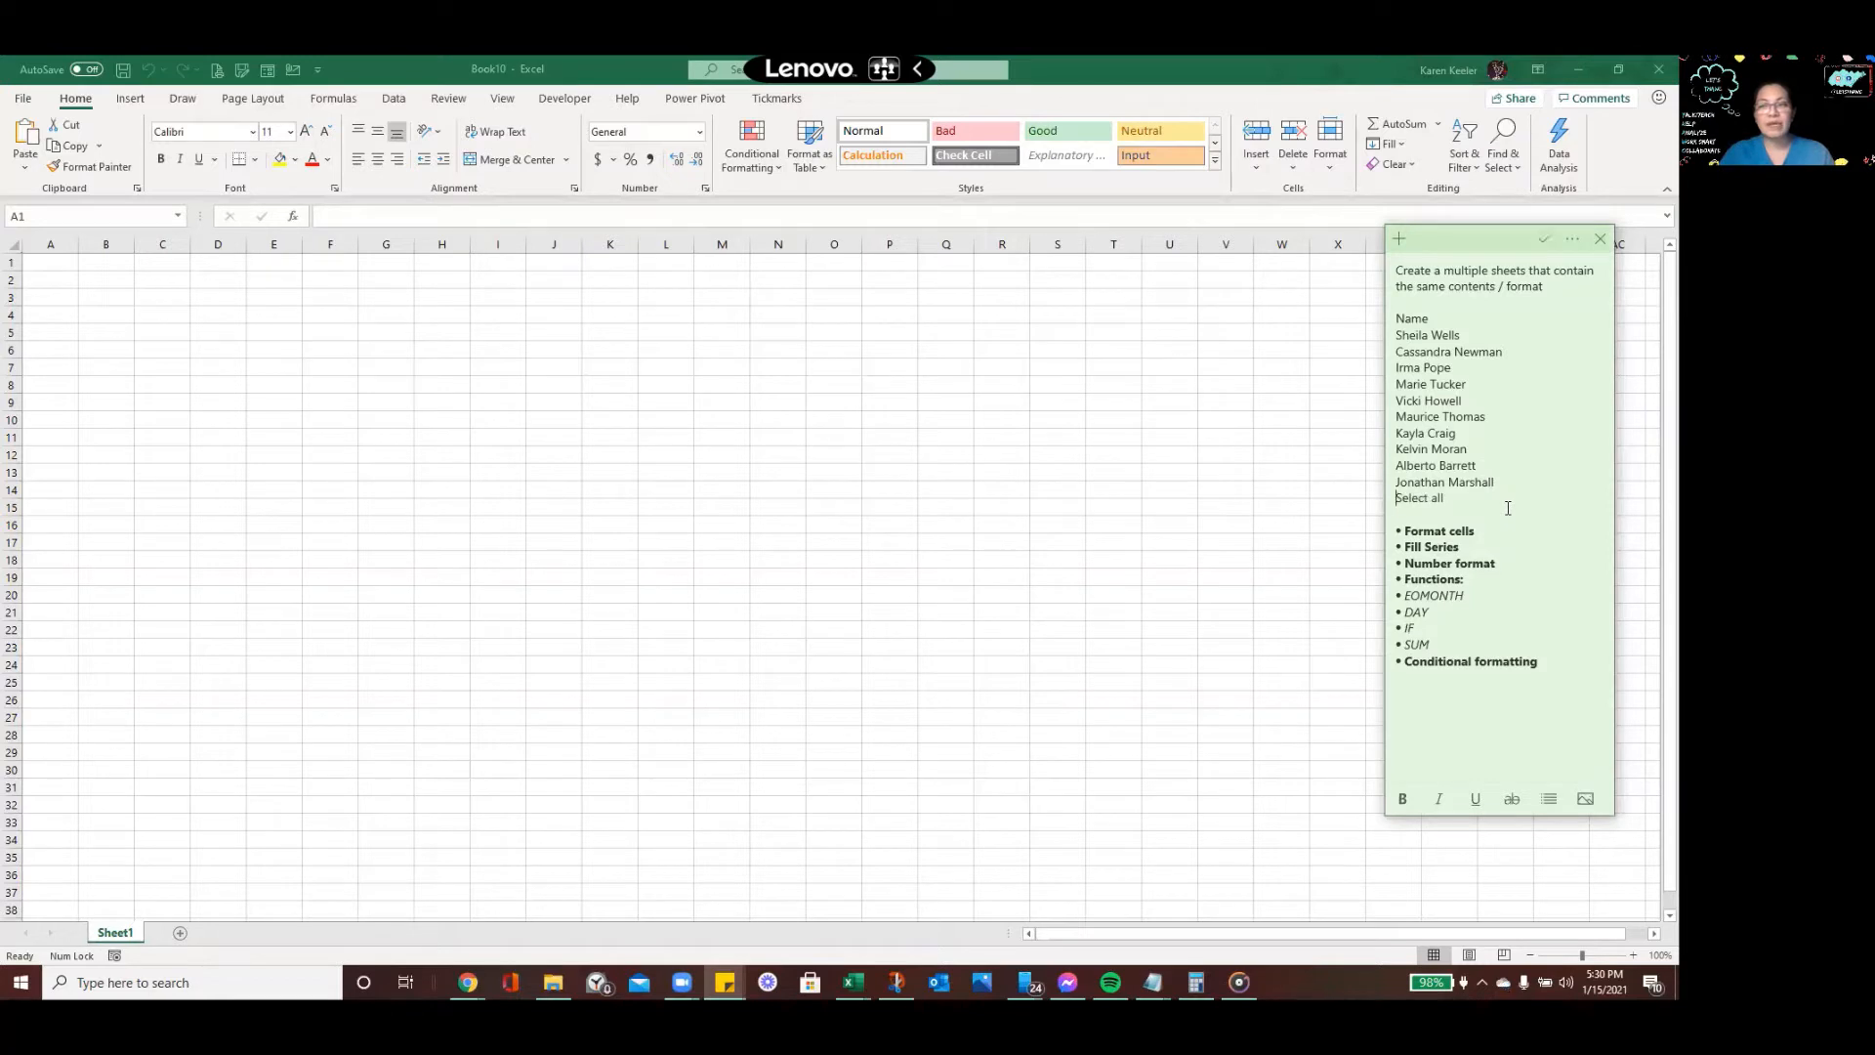
Make the "Select all" line in the sticky note bold
key(shift+End)
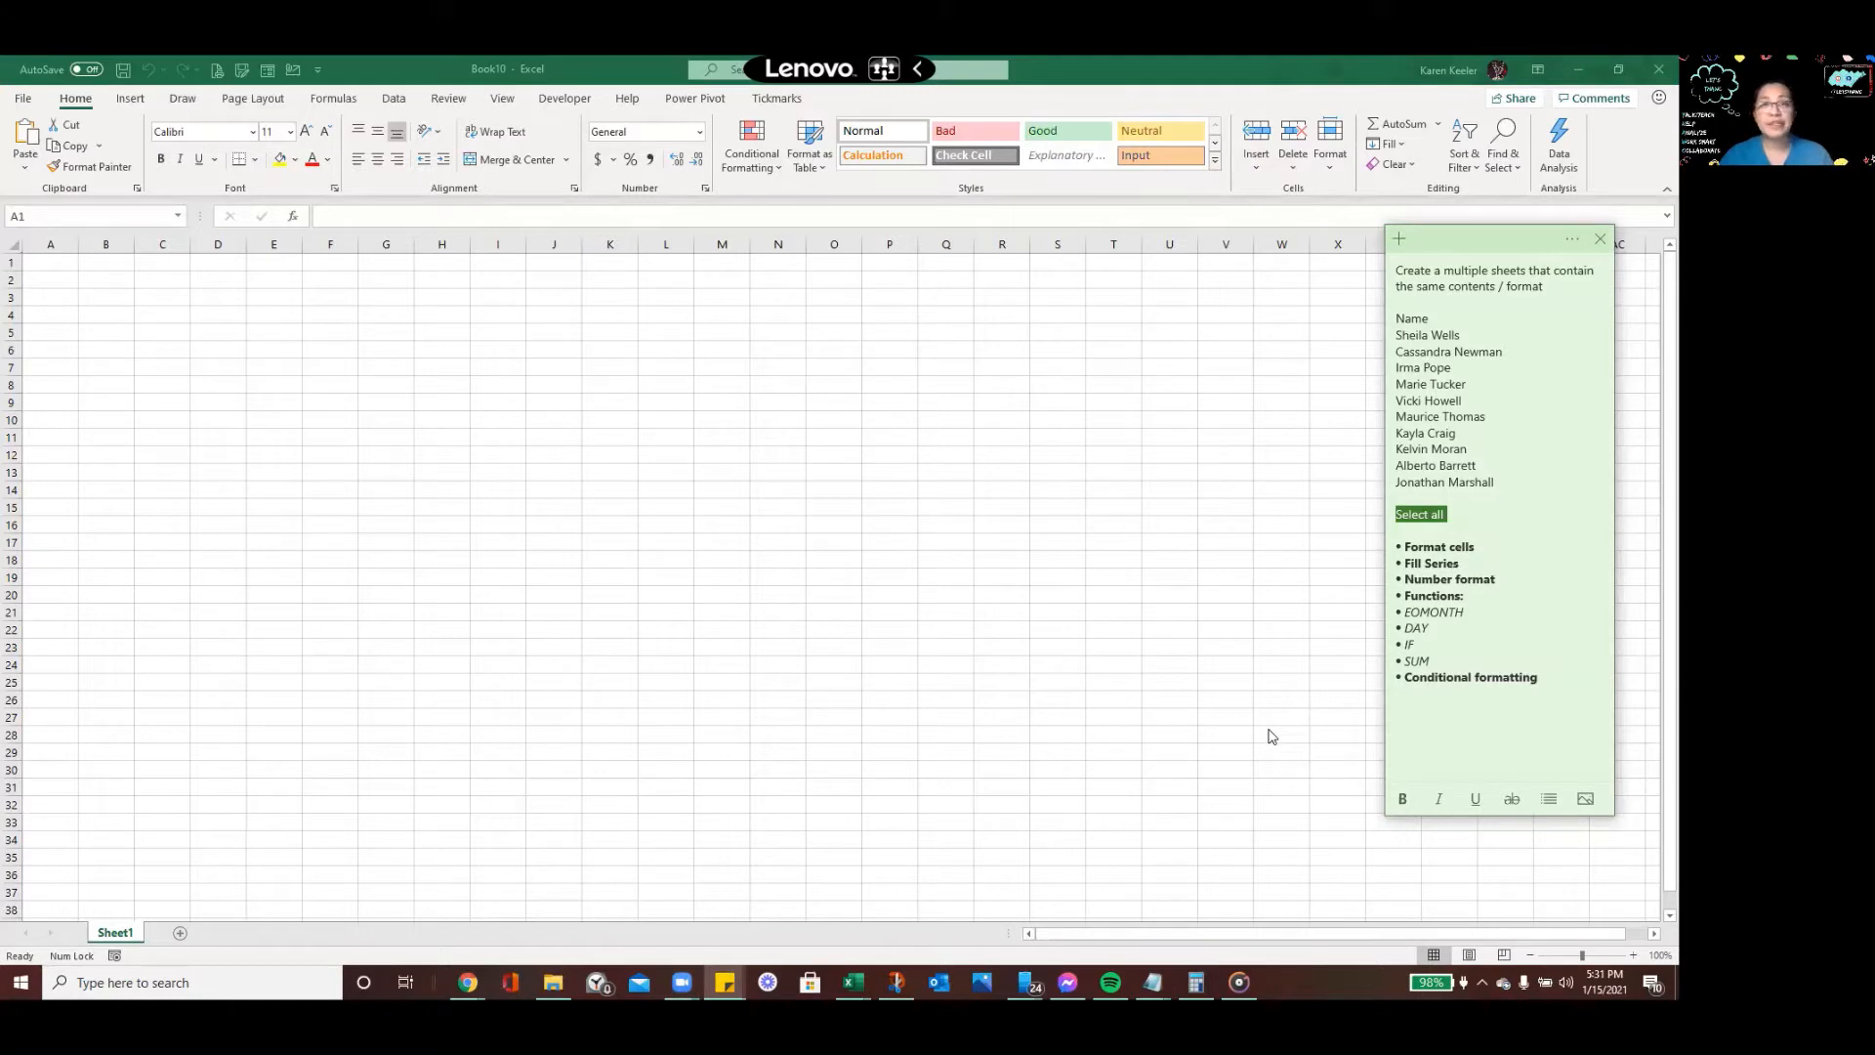
key(ctrl+b)
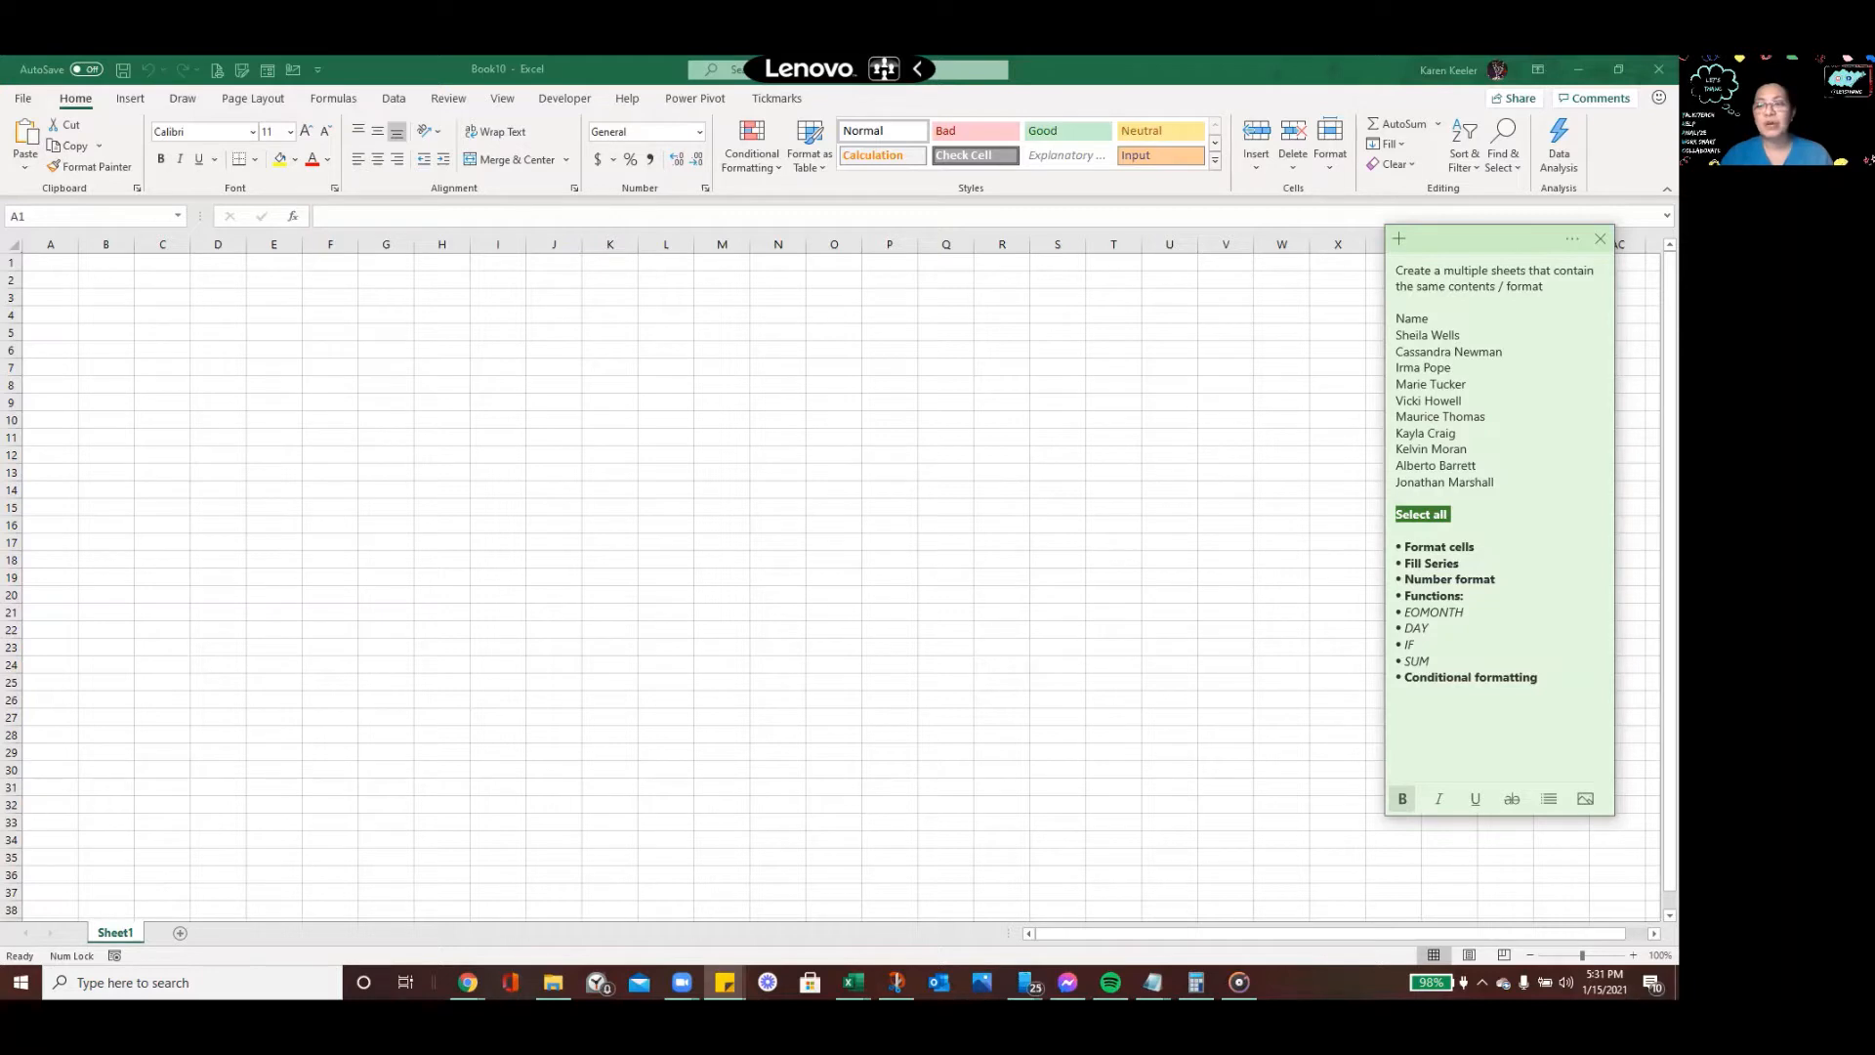
Add eleven new worksheets to the workbook, Sheet2 through Sheet12
click(181, 933)
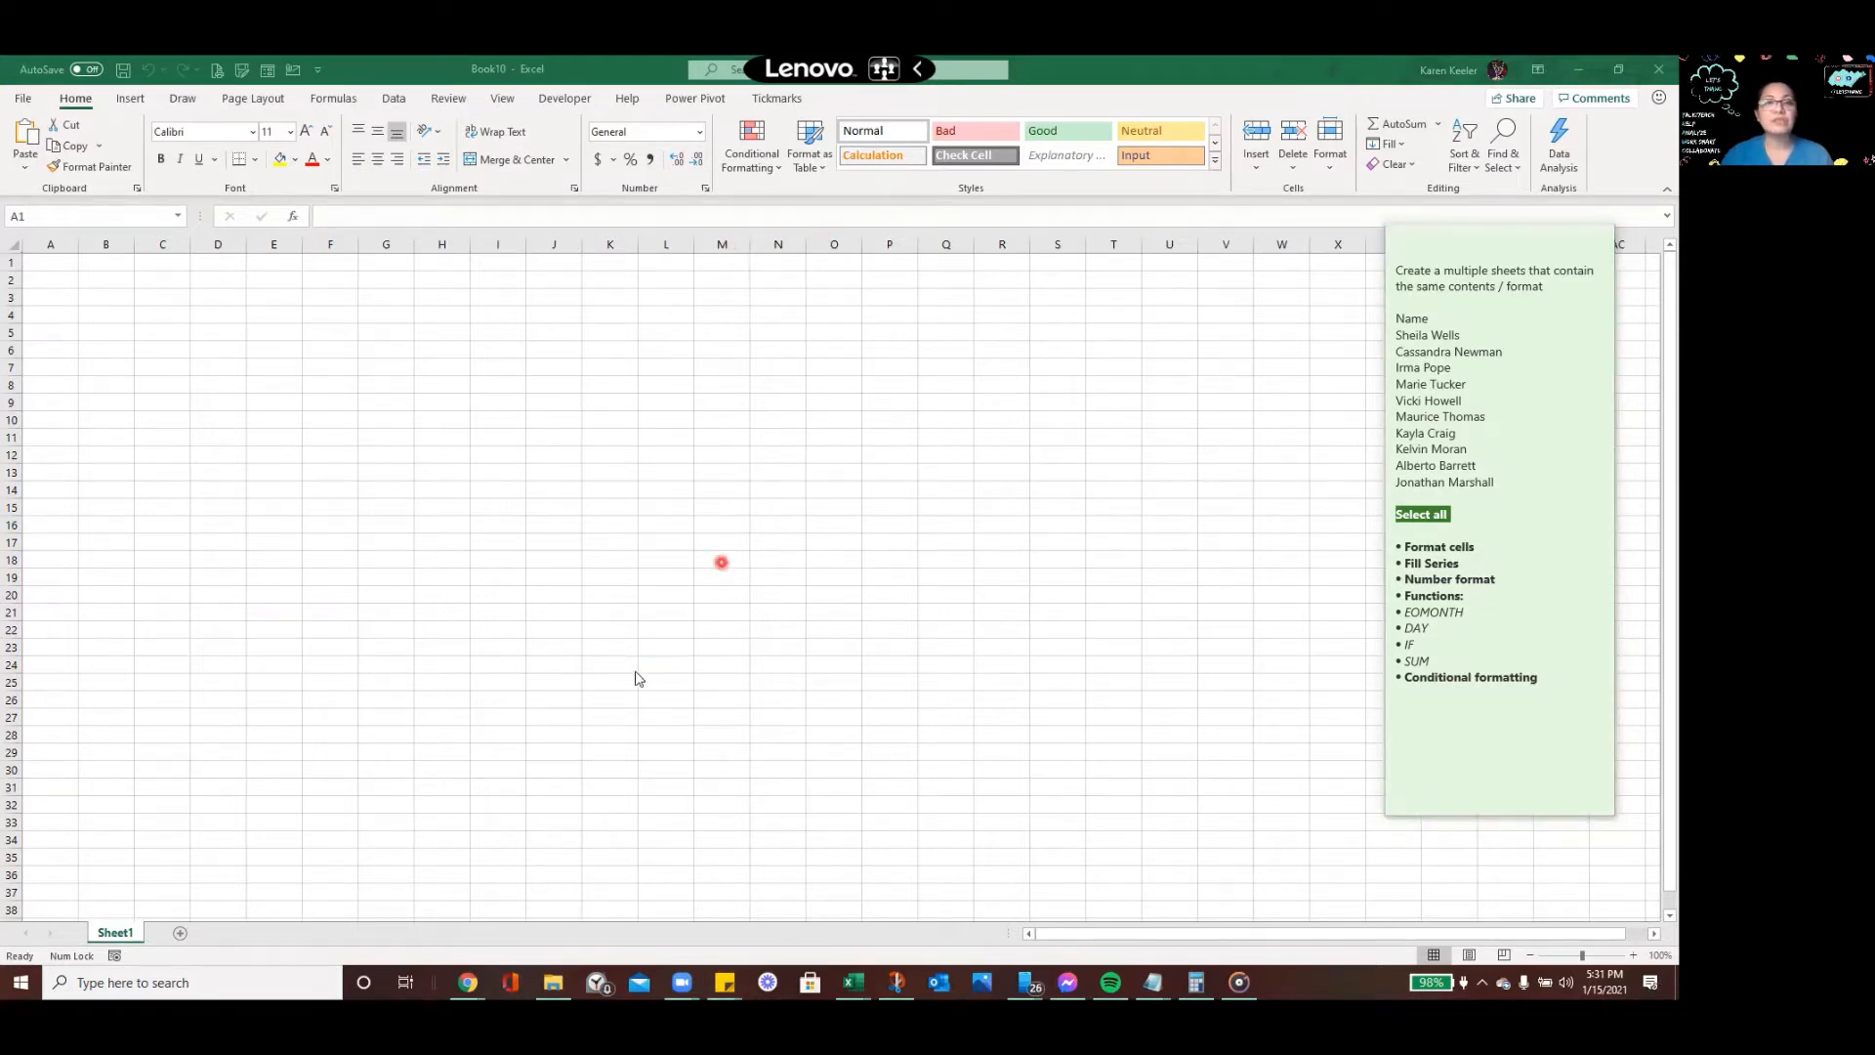
click(183, 937)
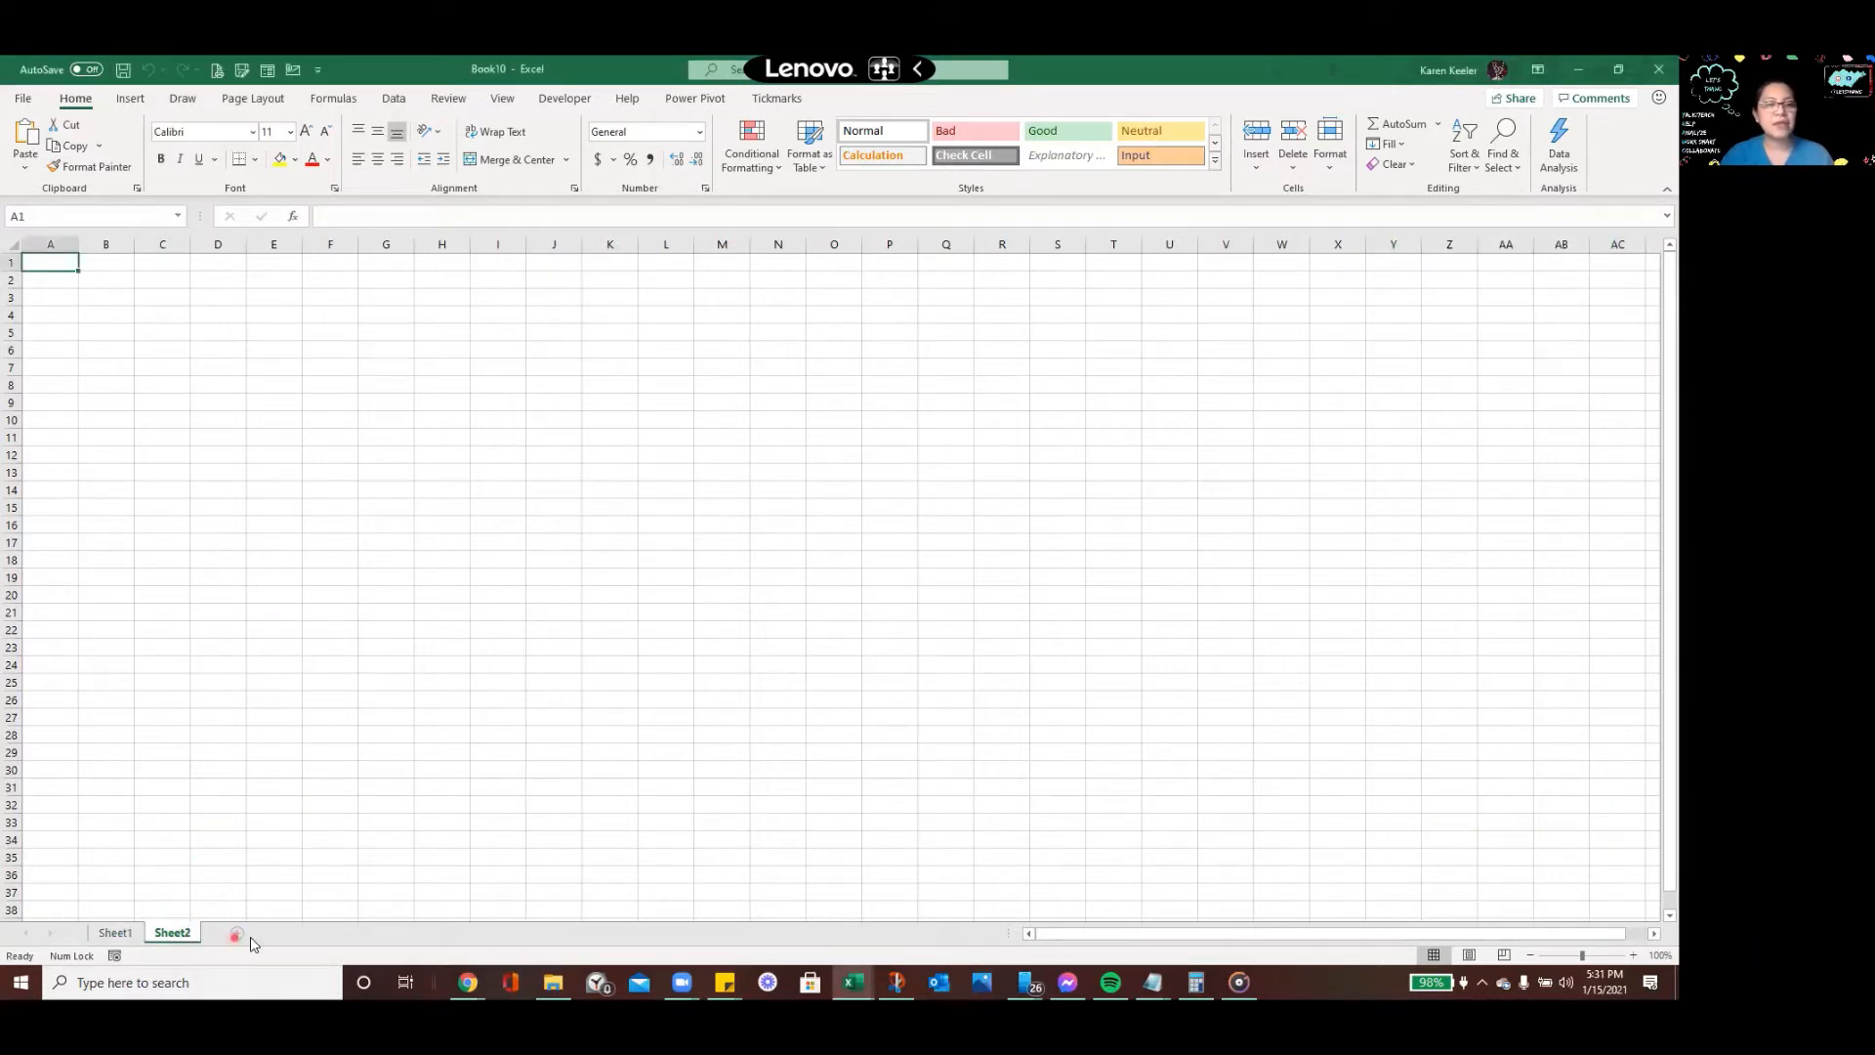
click(238, 936)
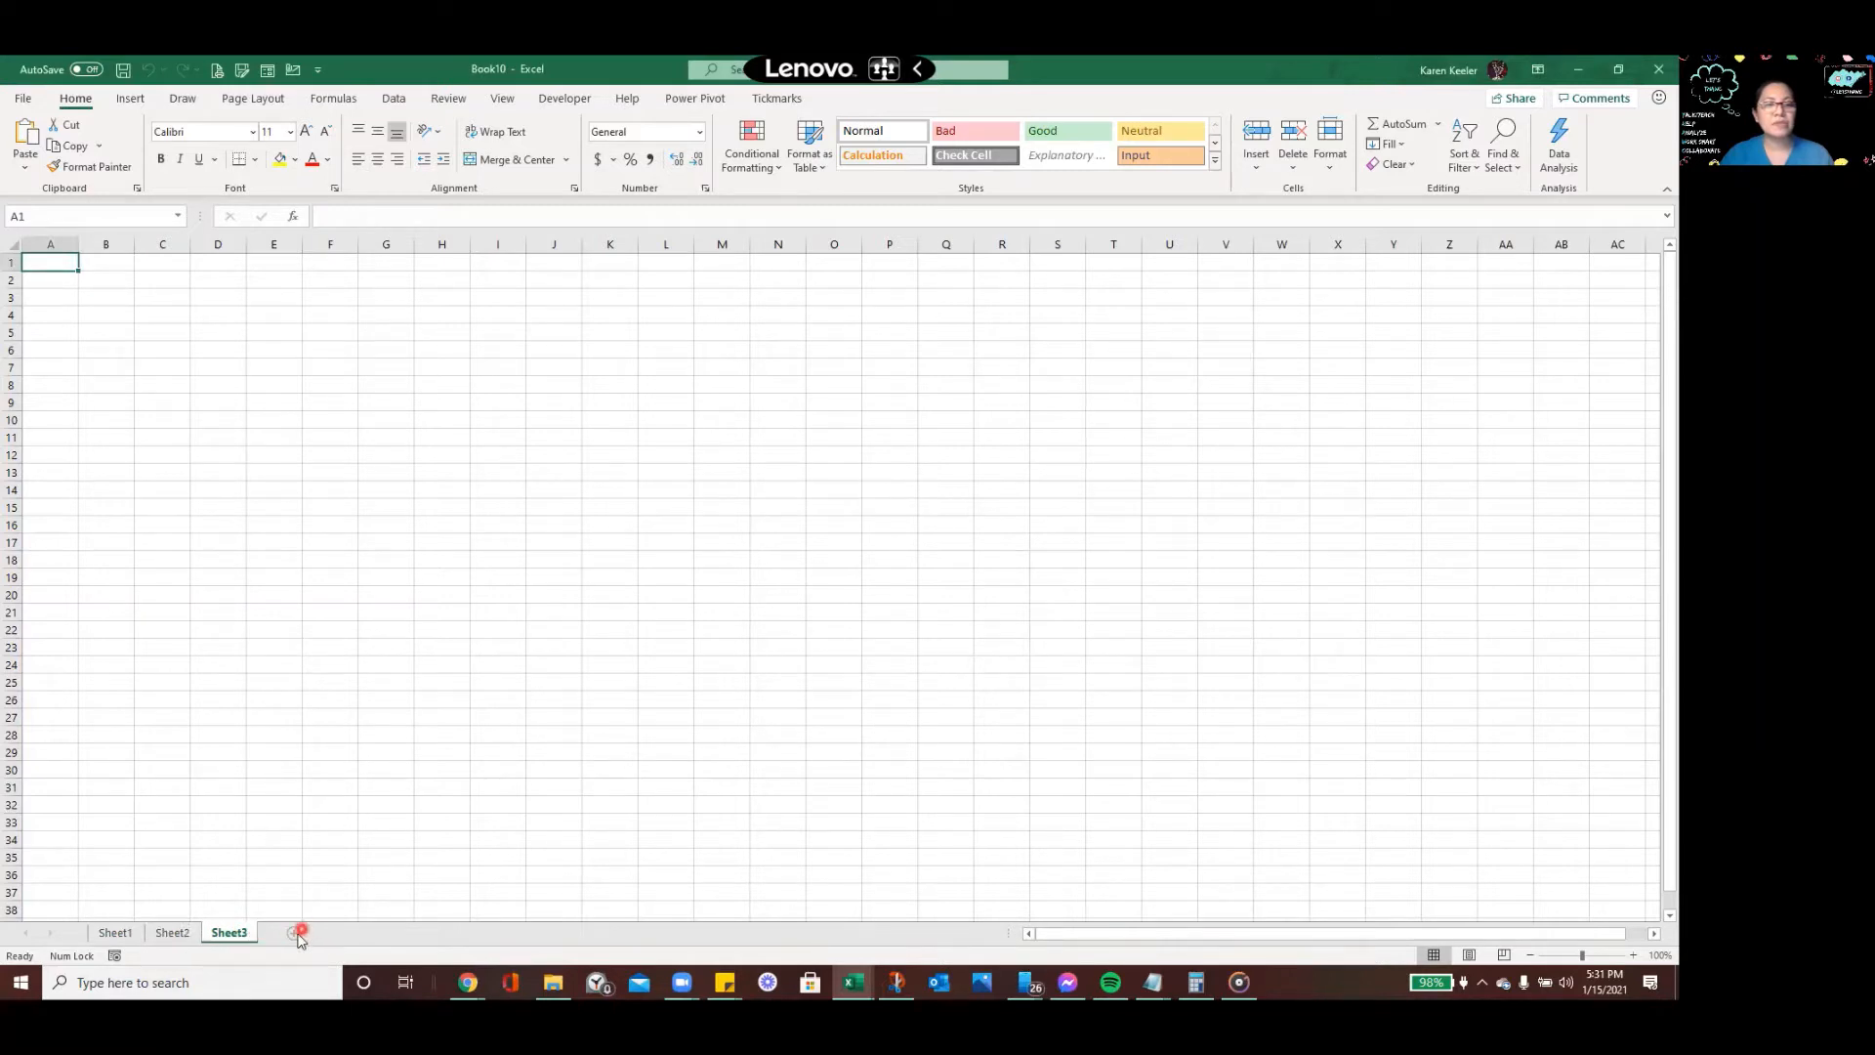
click(299, 934)
click(376, 933)
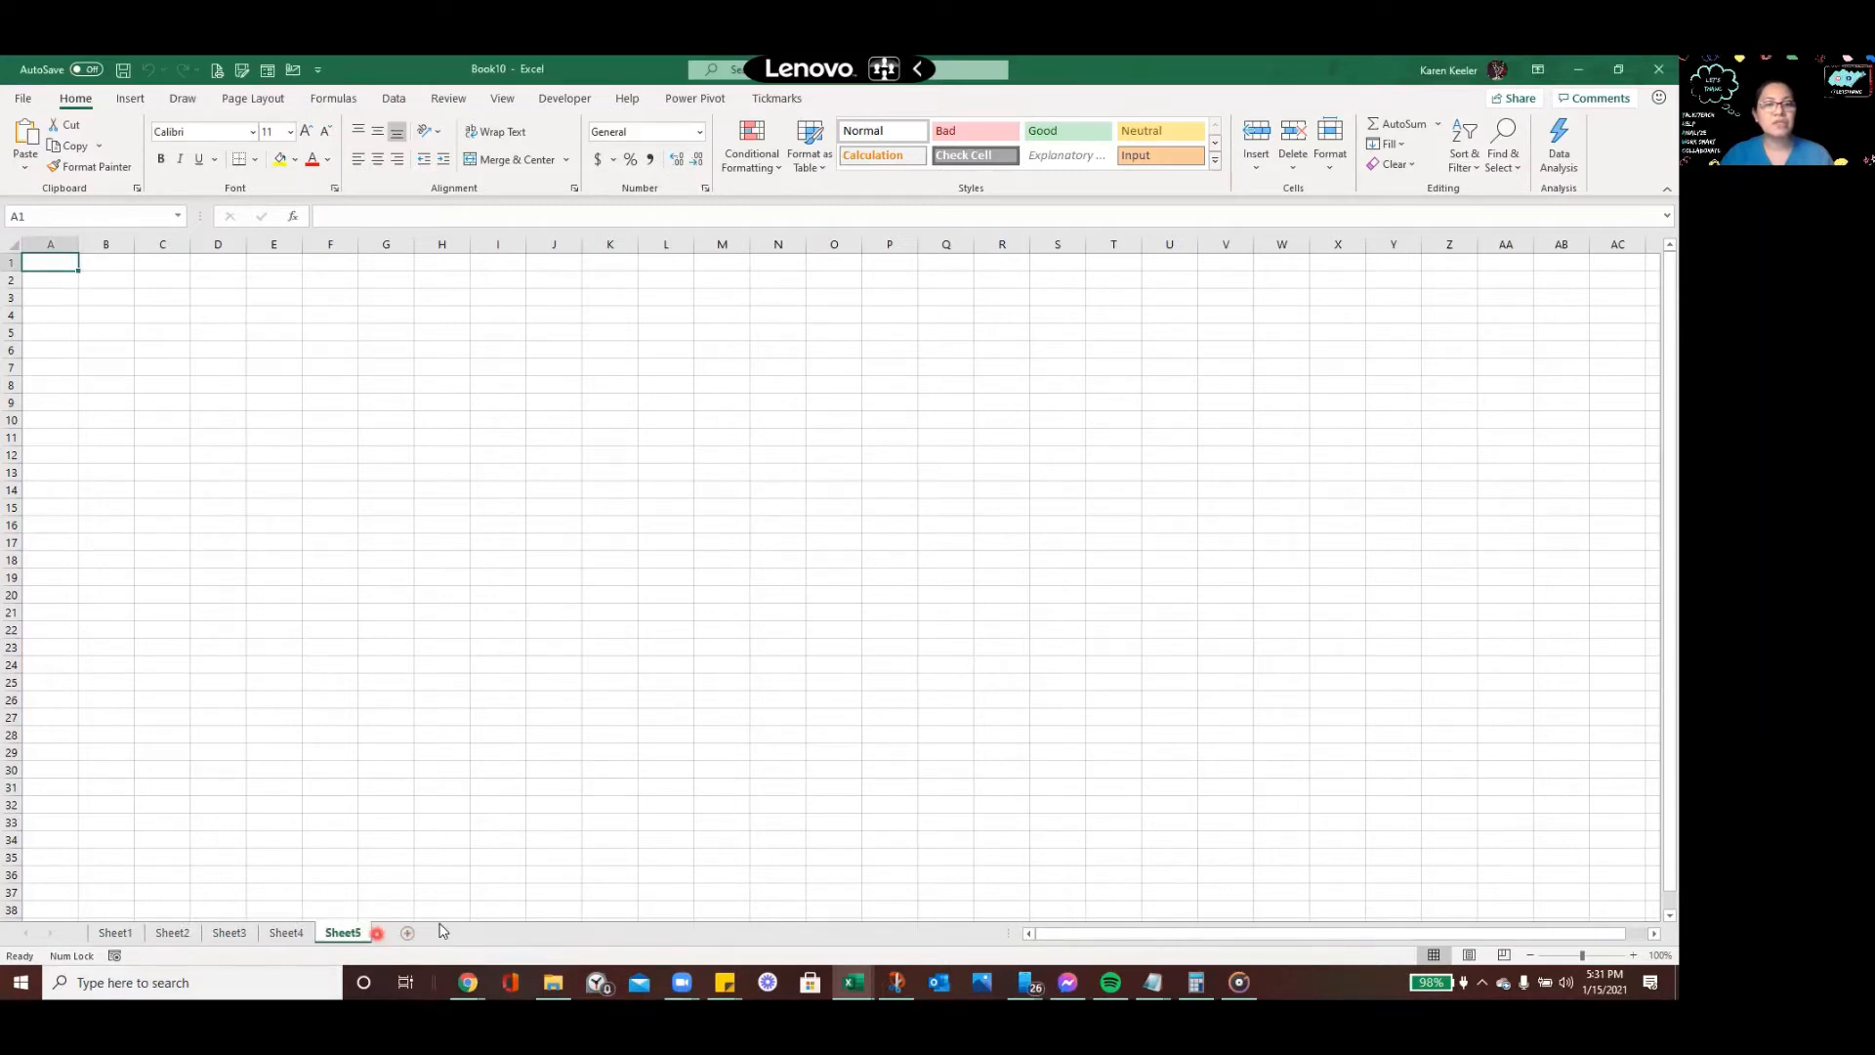
click(407, 933)
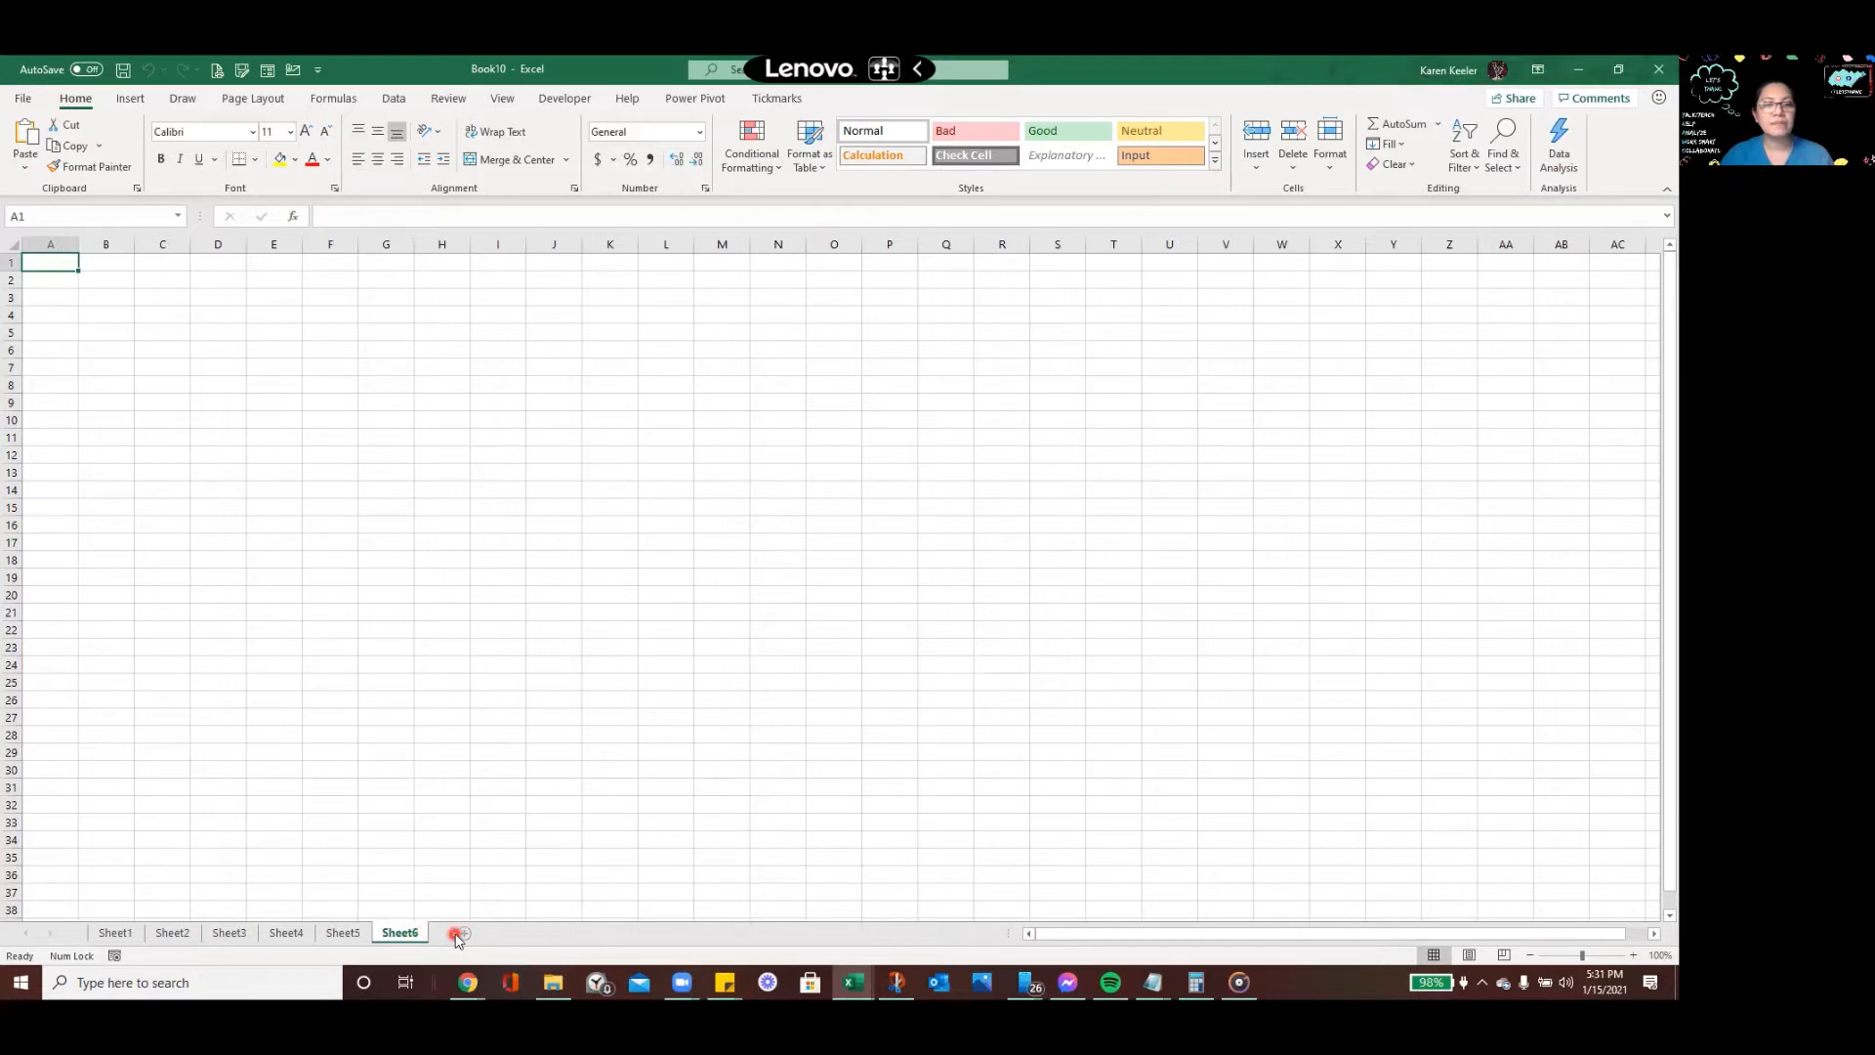
click(456, 935)
click(520, 934)
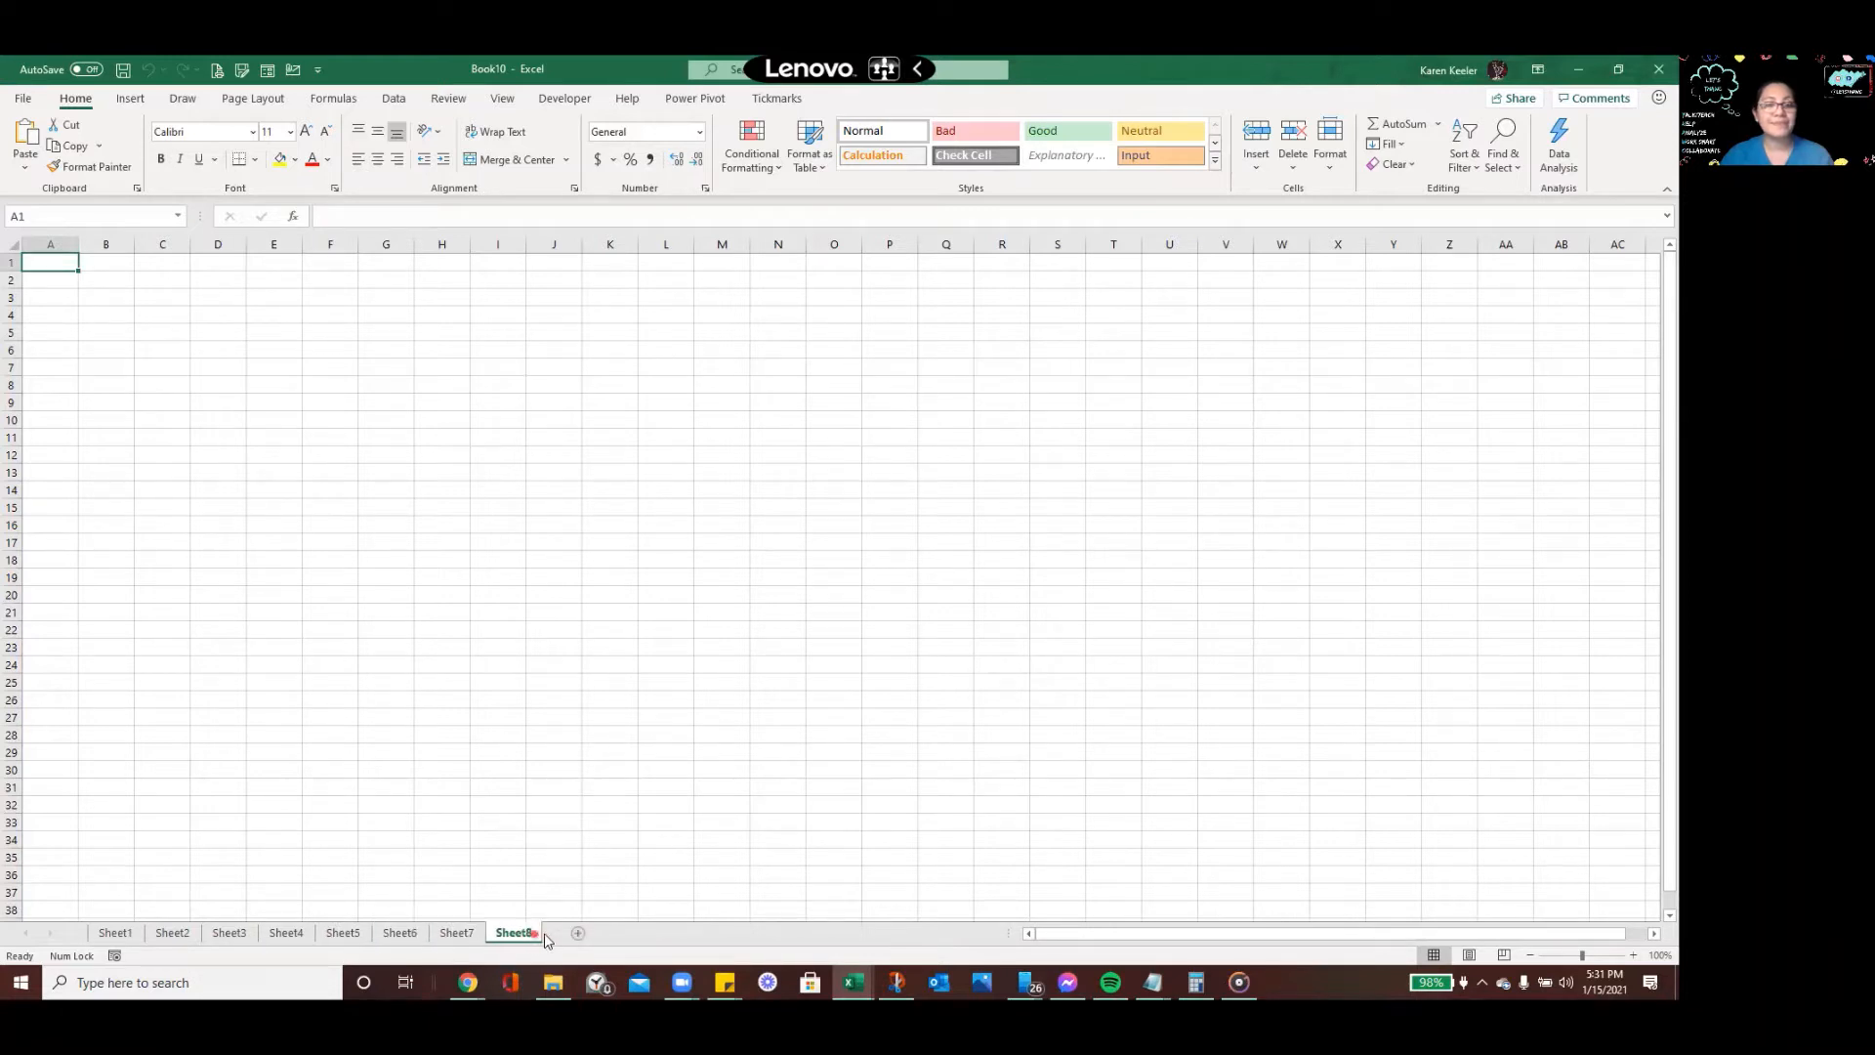
click(578, 934)
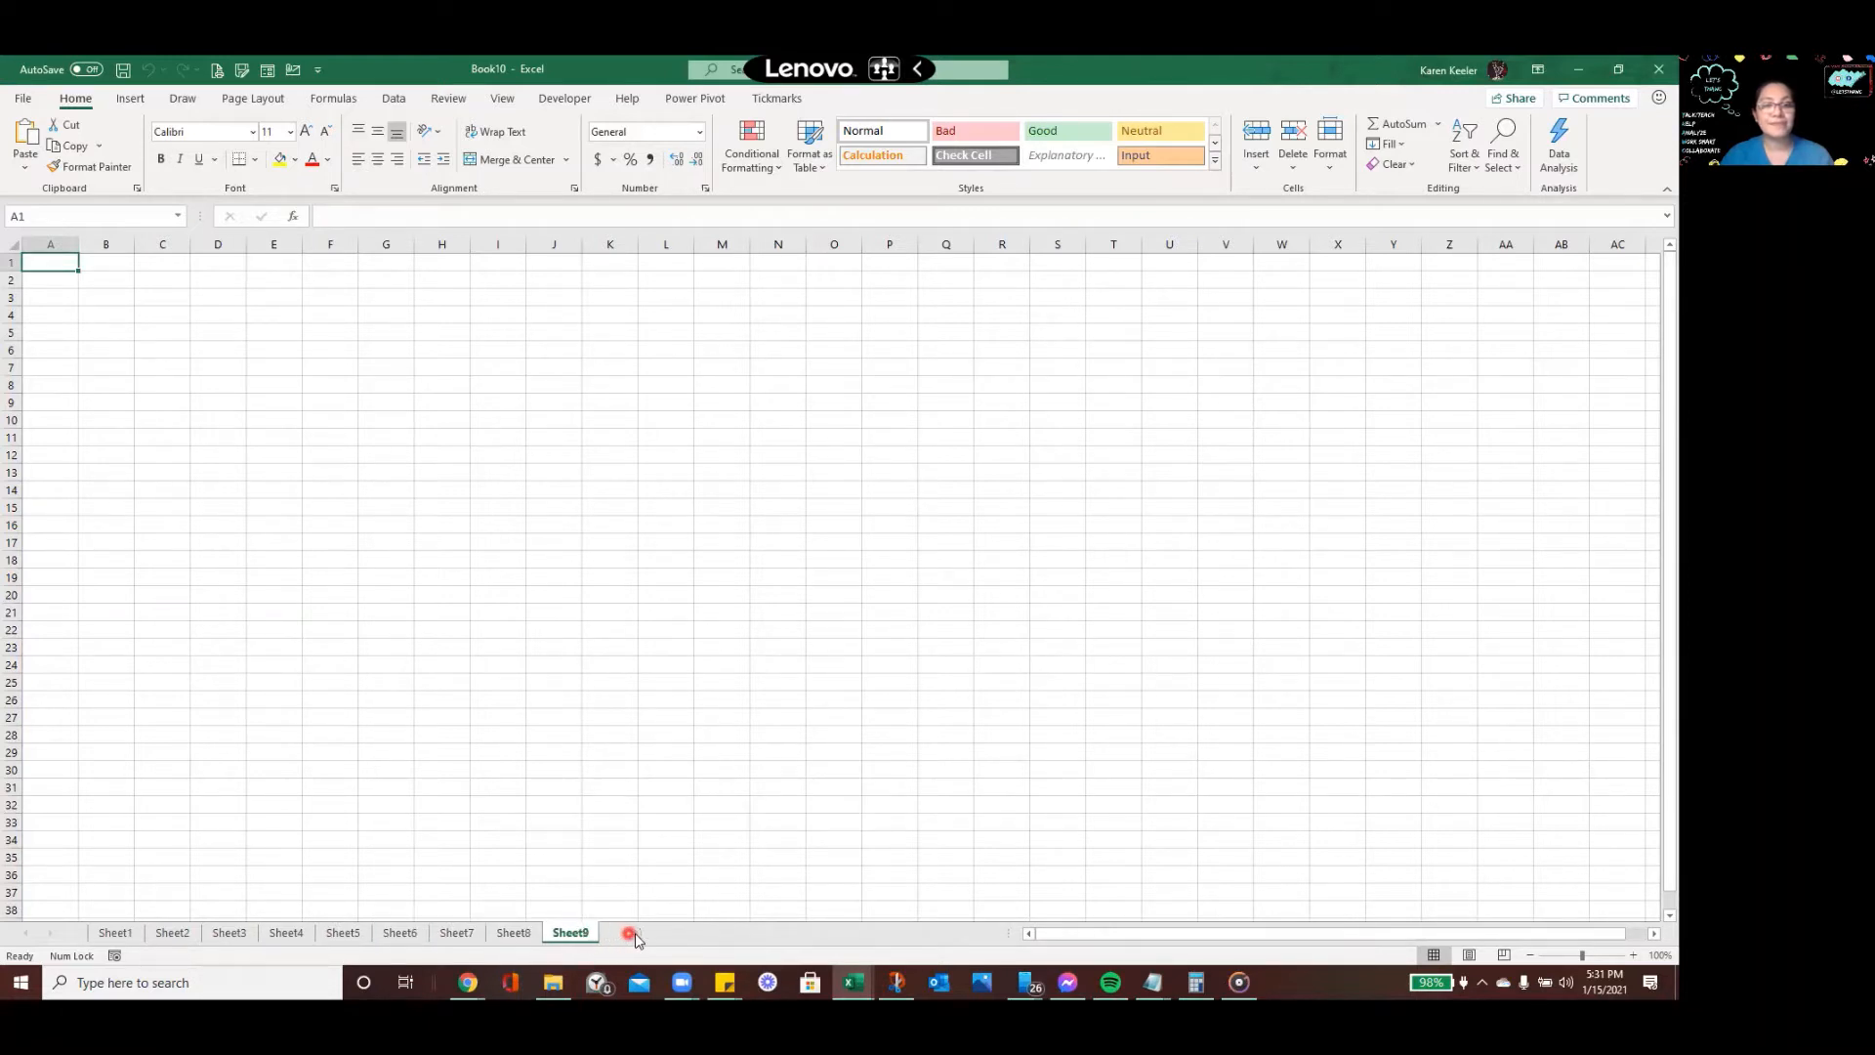
click(632, 934)
click(700, 934)
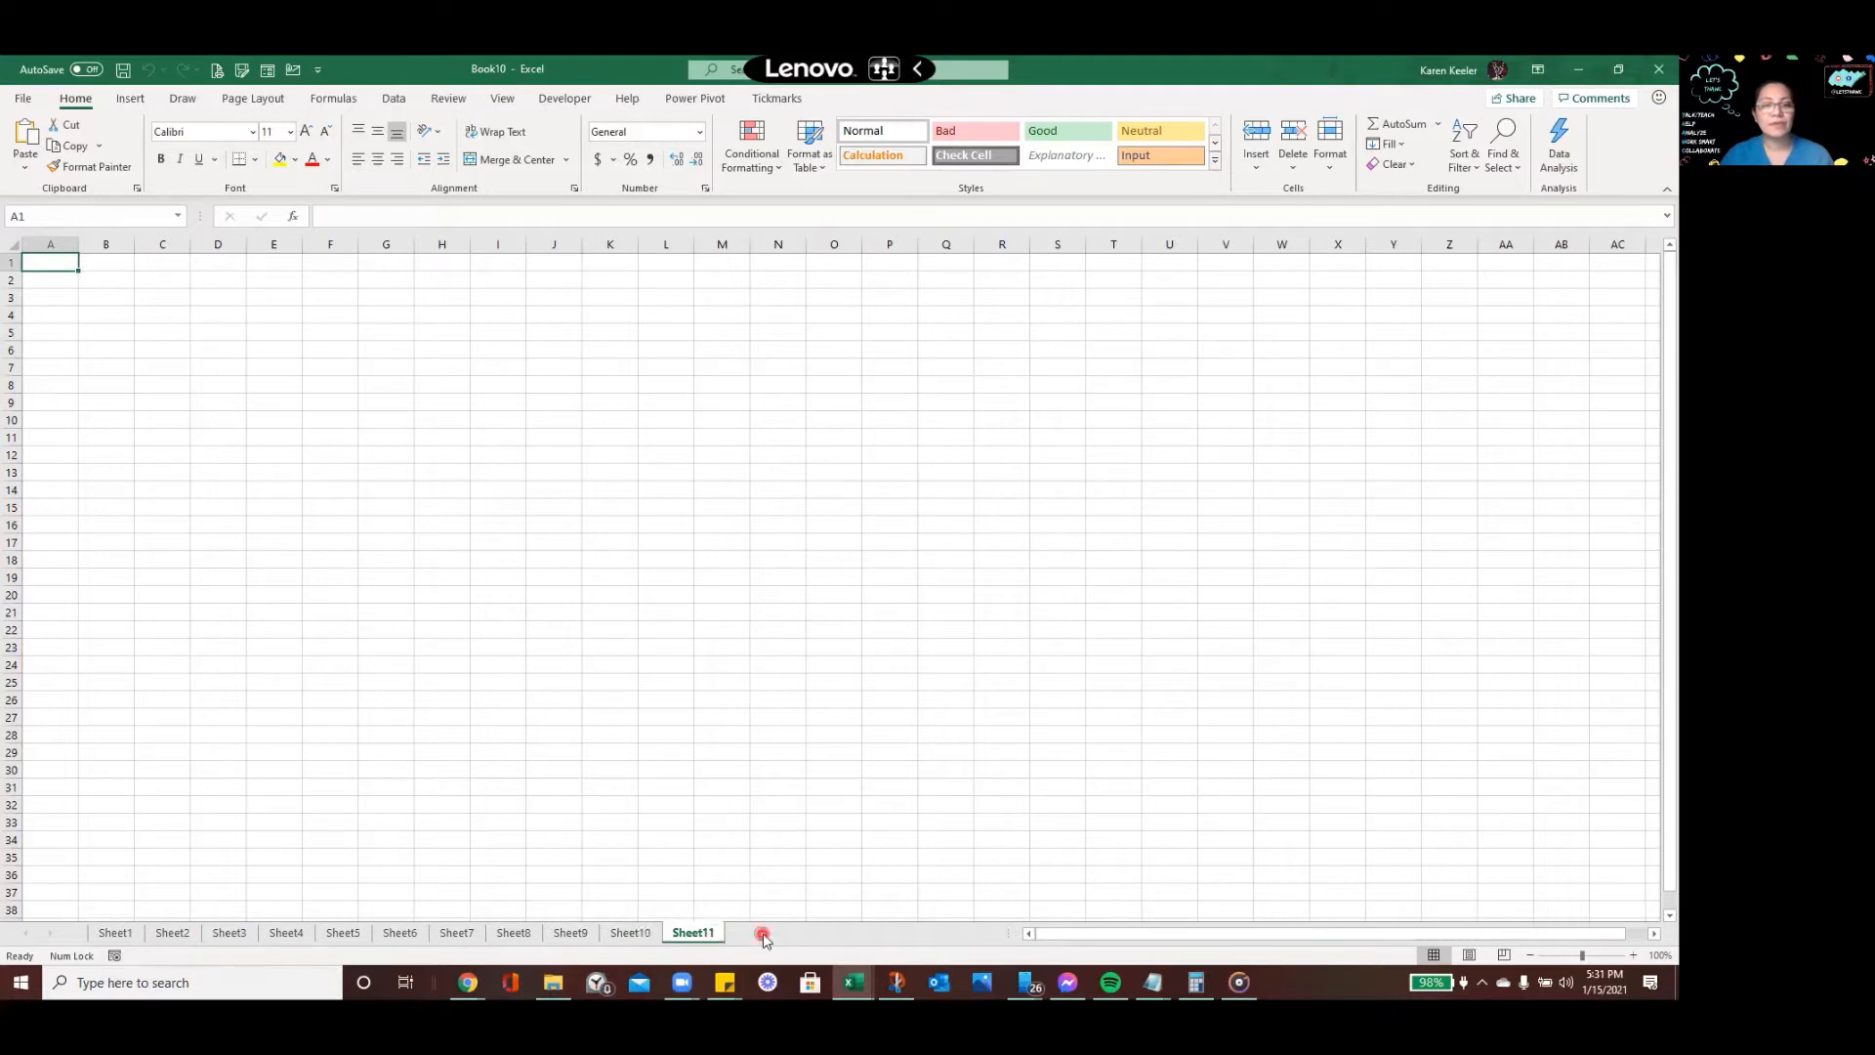
click(763, 935)
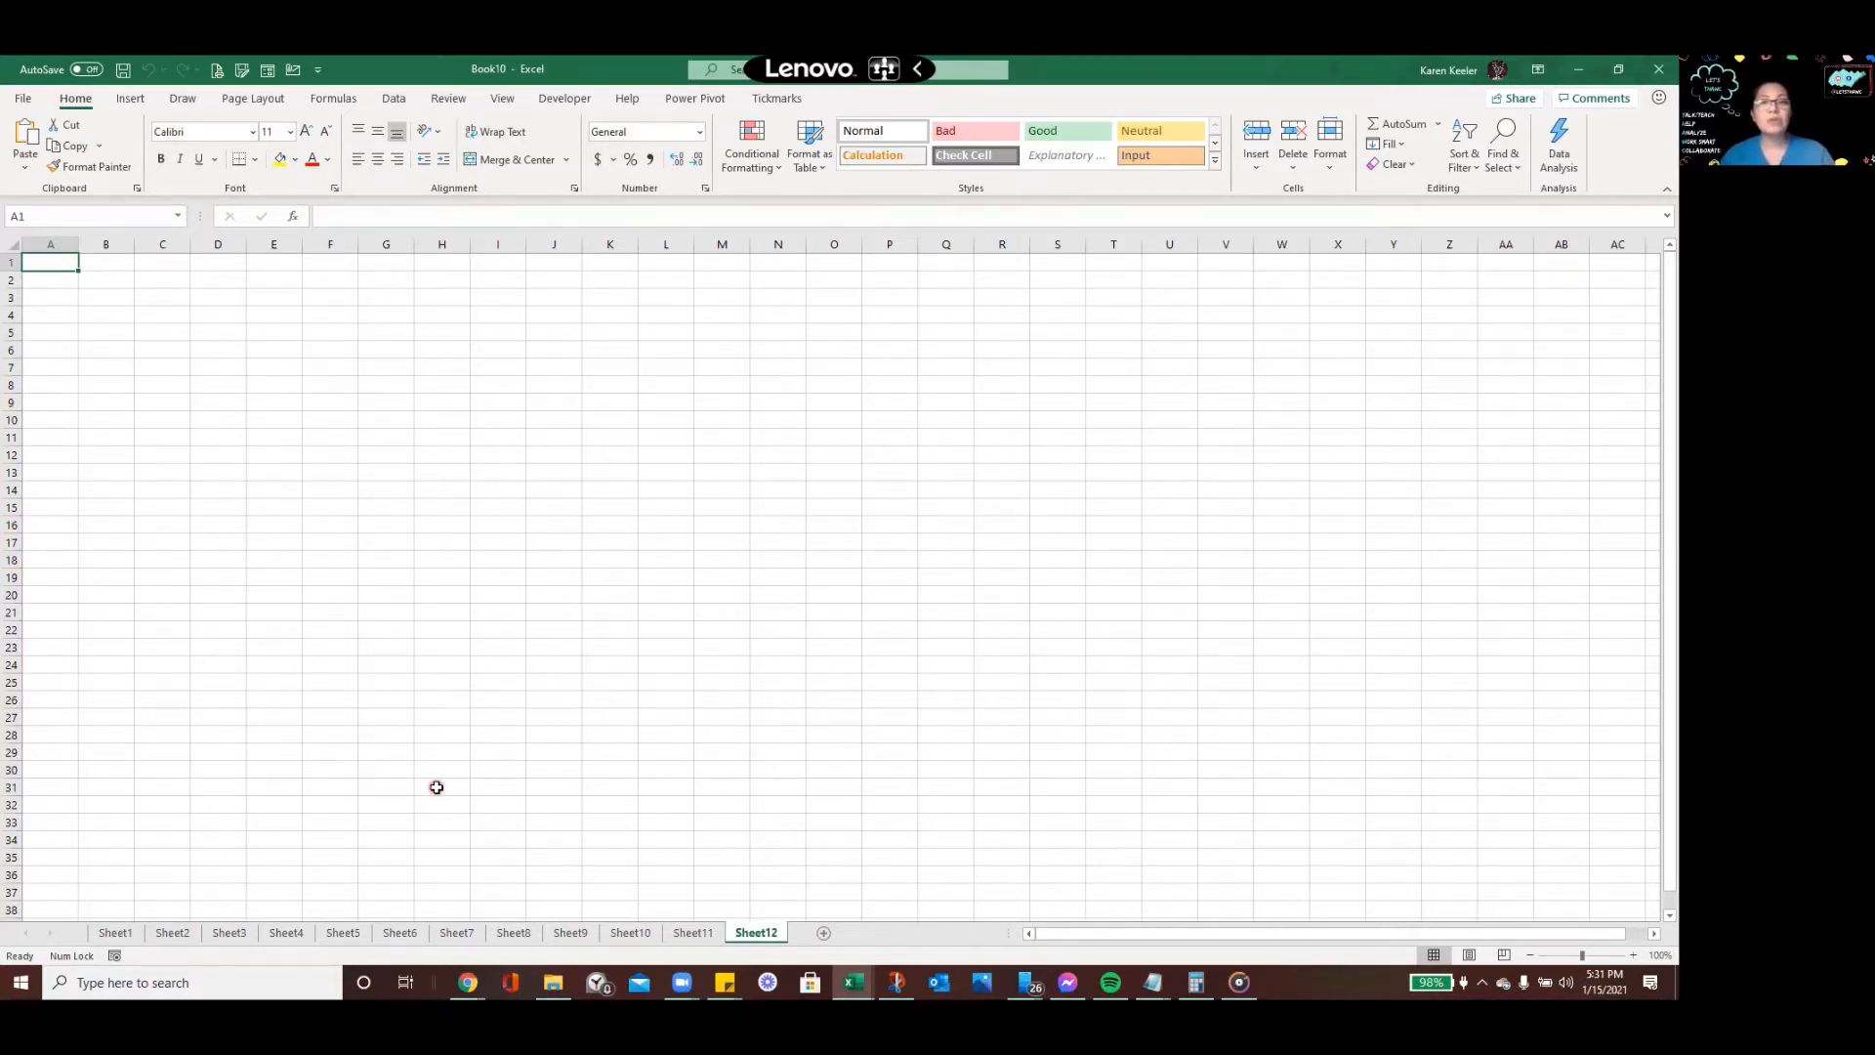
key(alt+Tab)
key(alt+Tab)
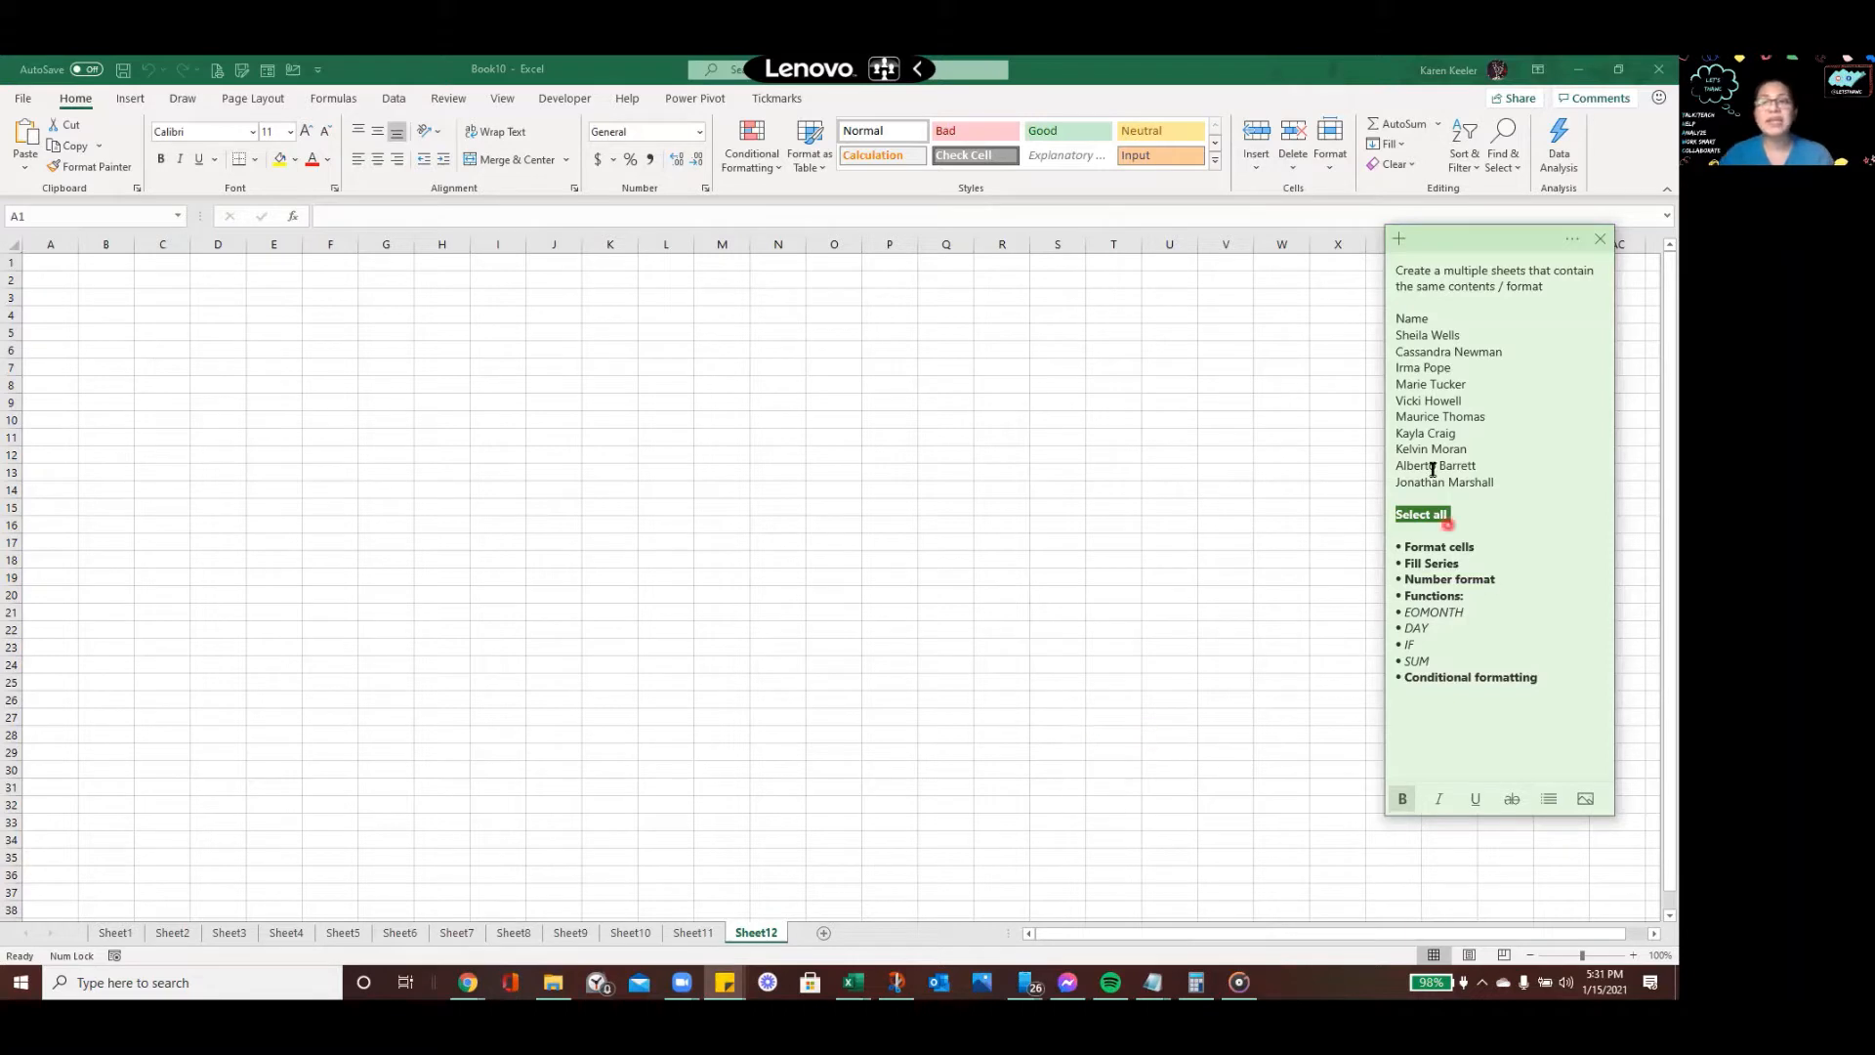
click(1434, 529)
mouse_move(1455, 503)
mouse_down()
mouse_move(1401, 506)
mouse_move(1456, 513)
mouse_move(1458, 532)
mouse_up()
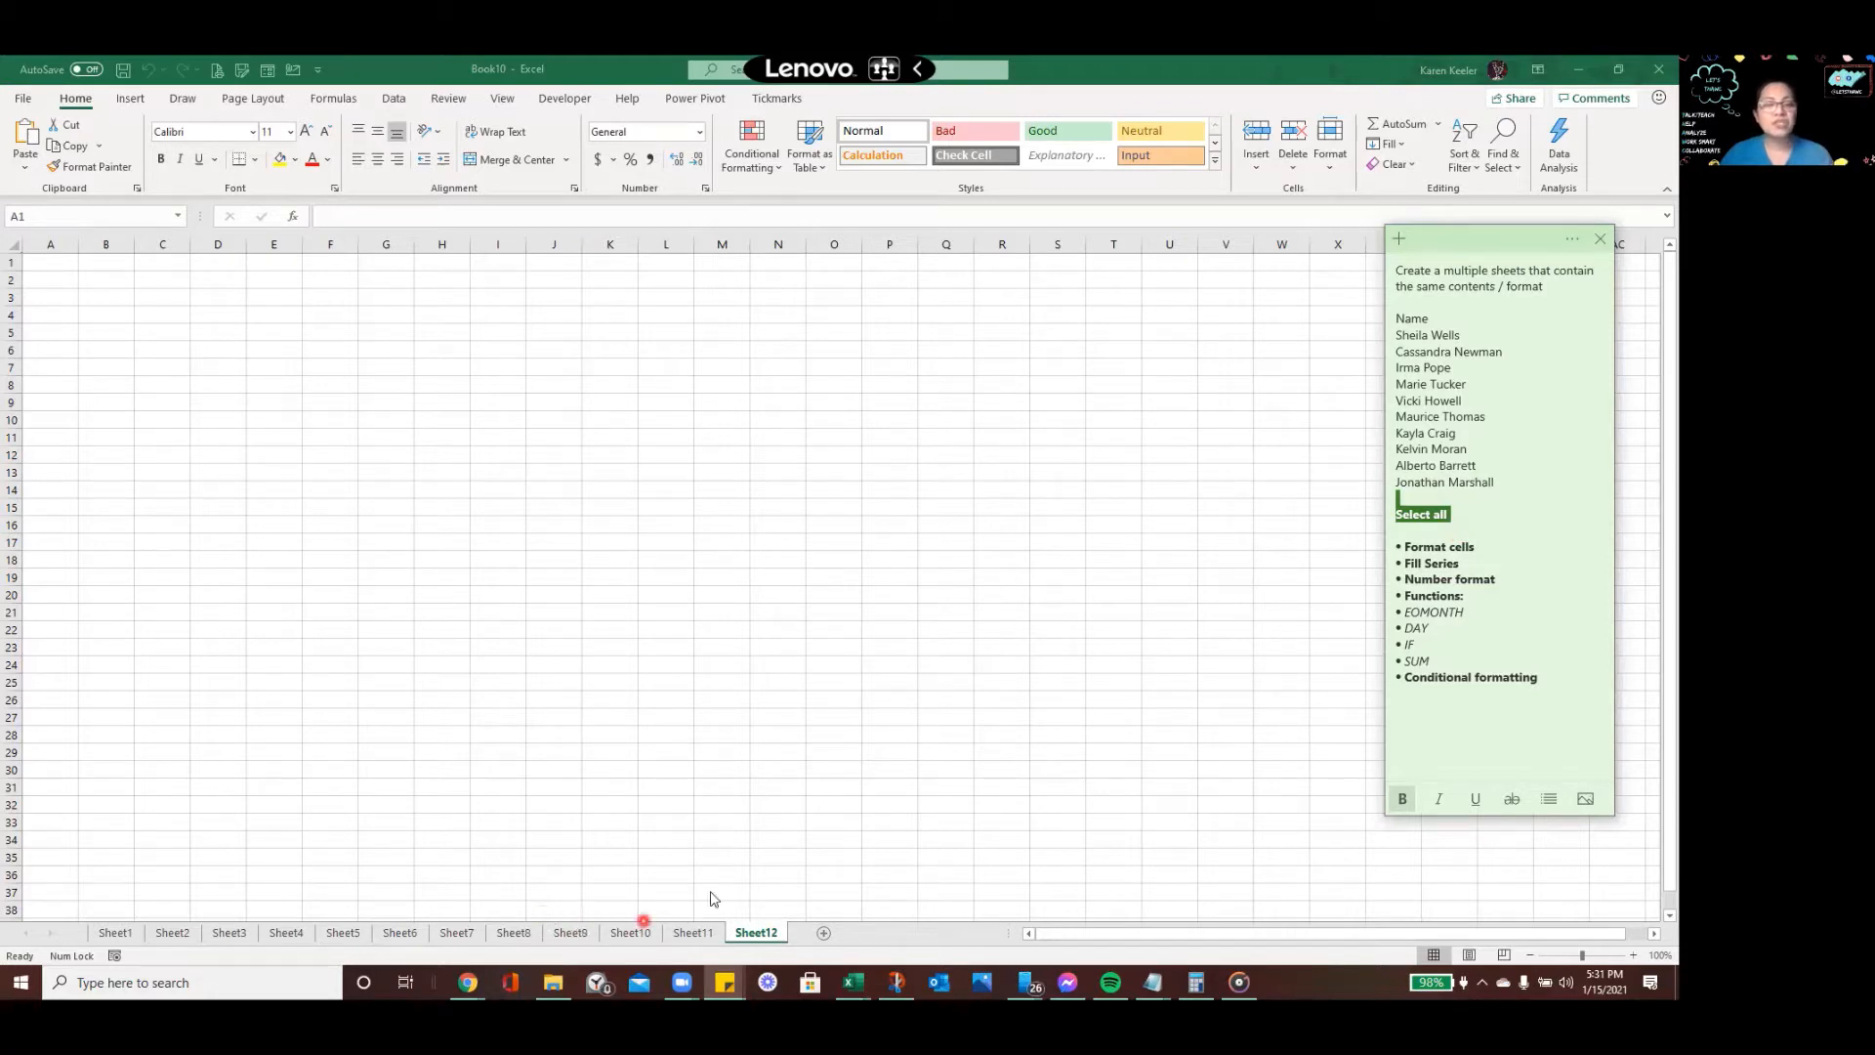
Group all the worksheets with Select All Sheets and ungroup them again
click(765, 935)
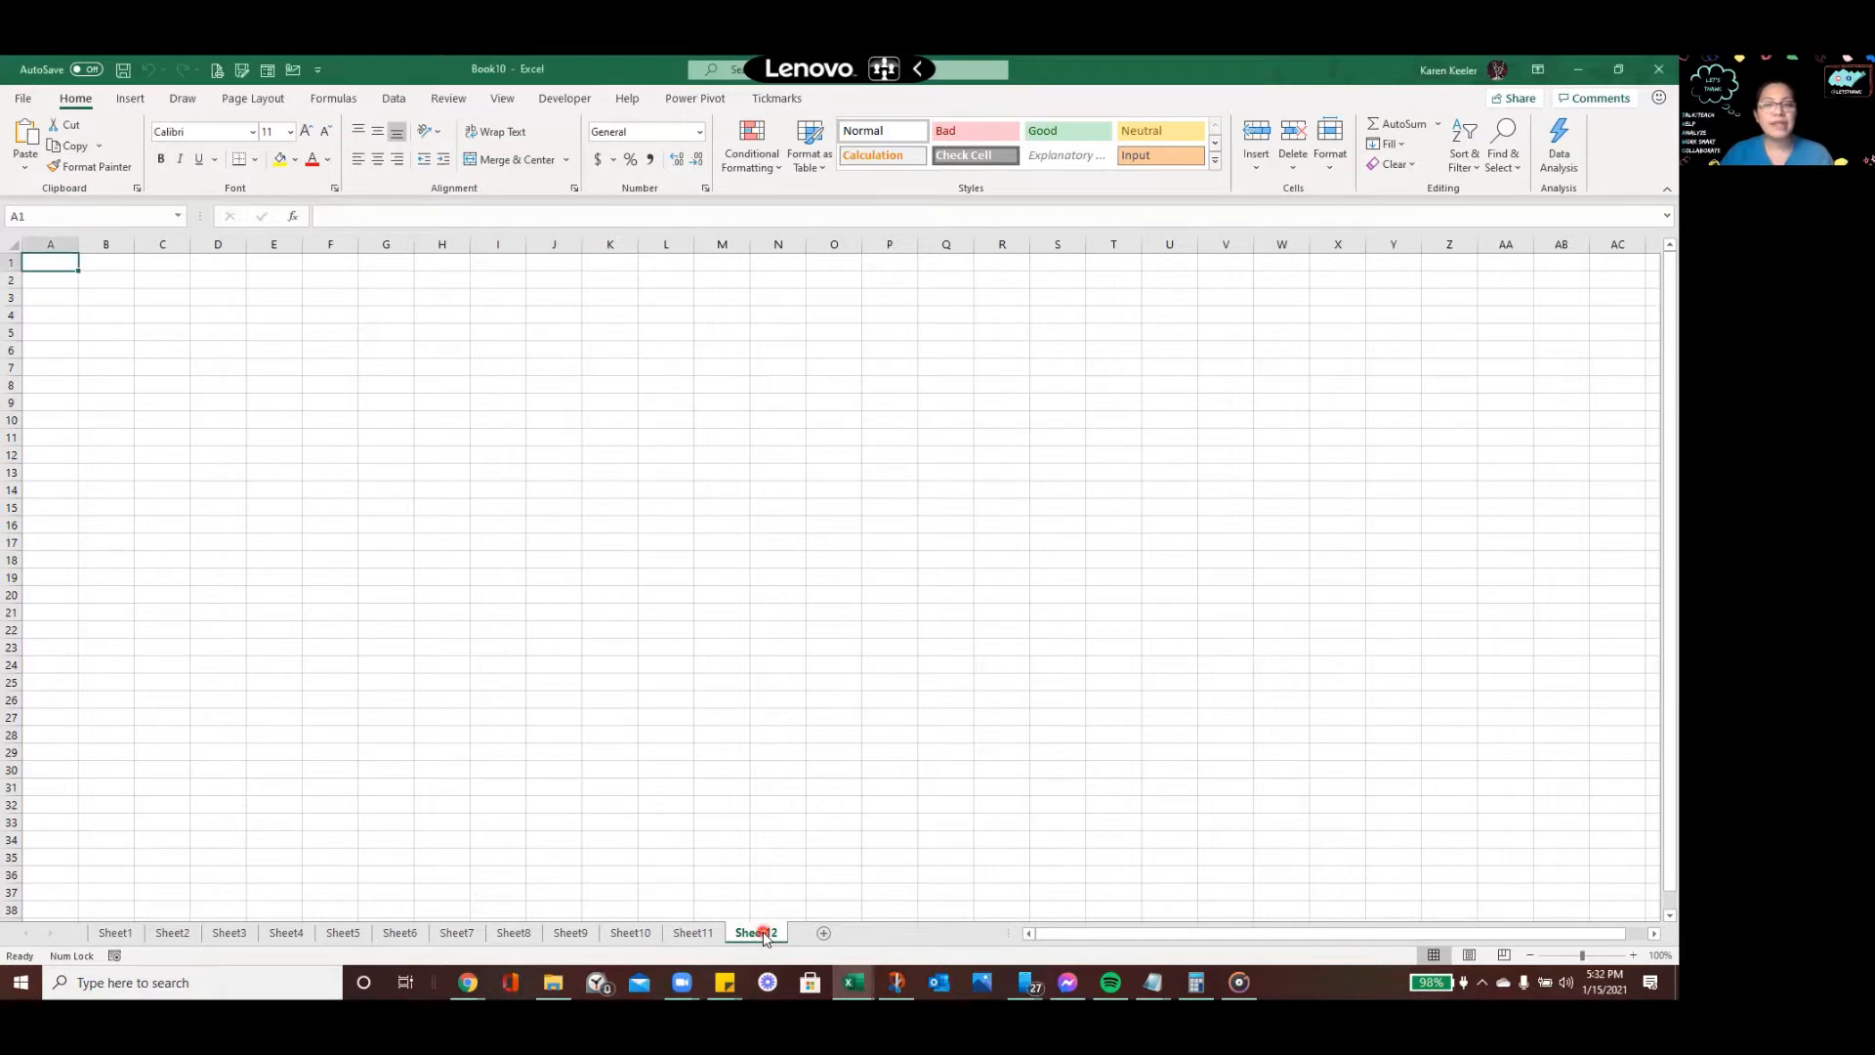
right_click(765, 934)
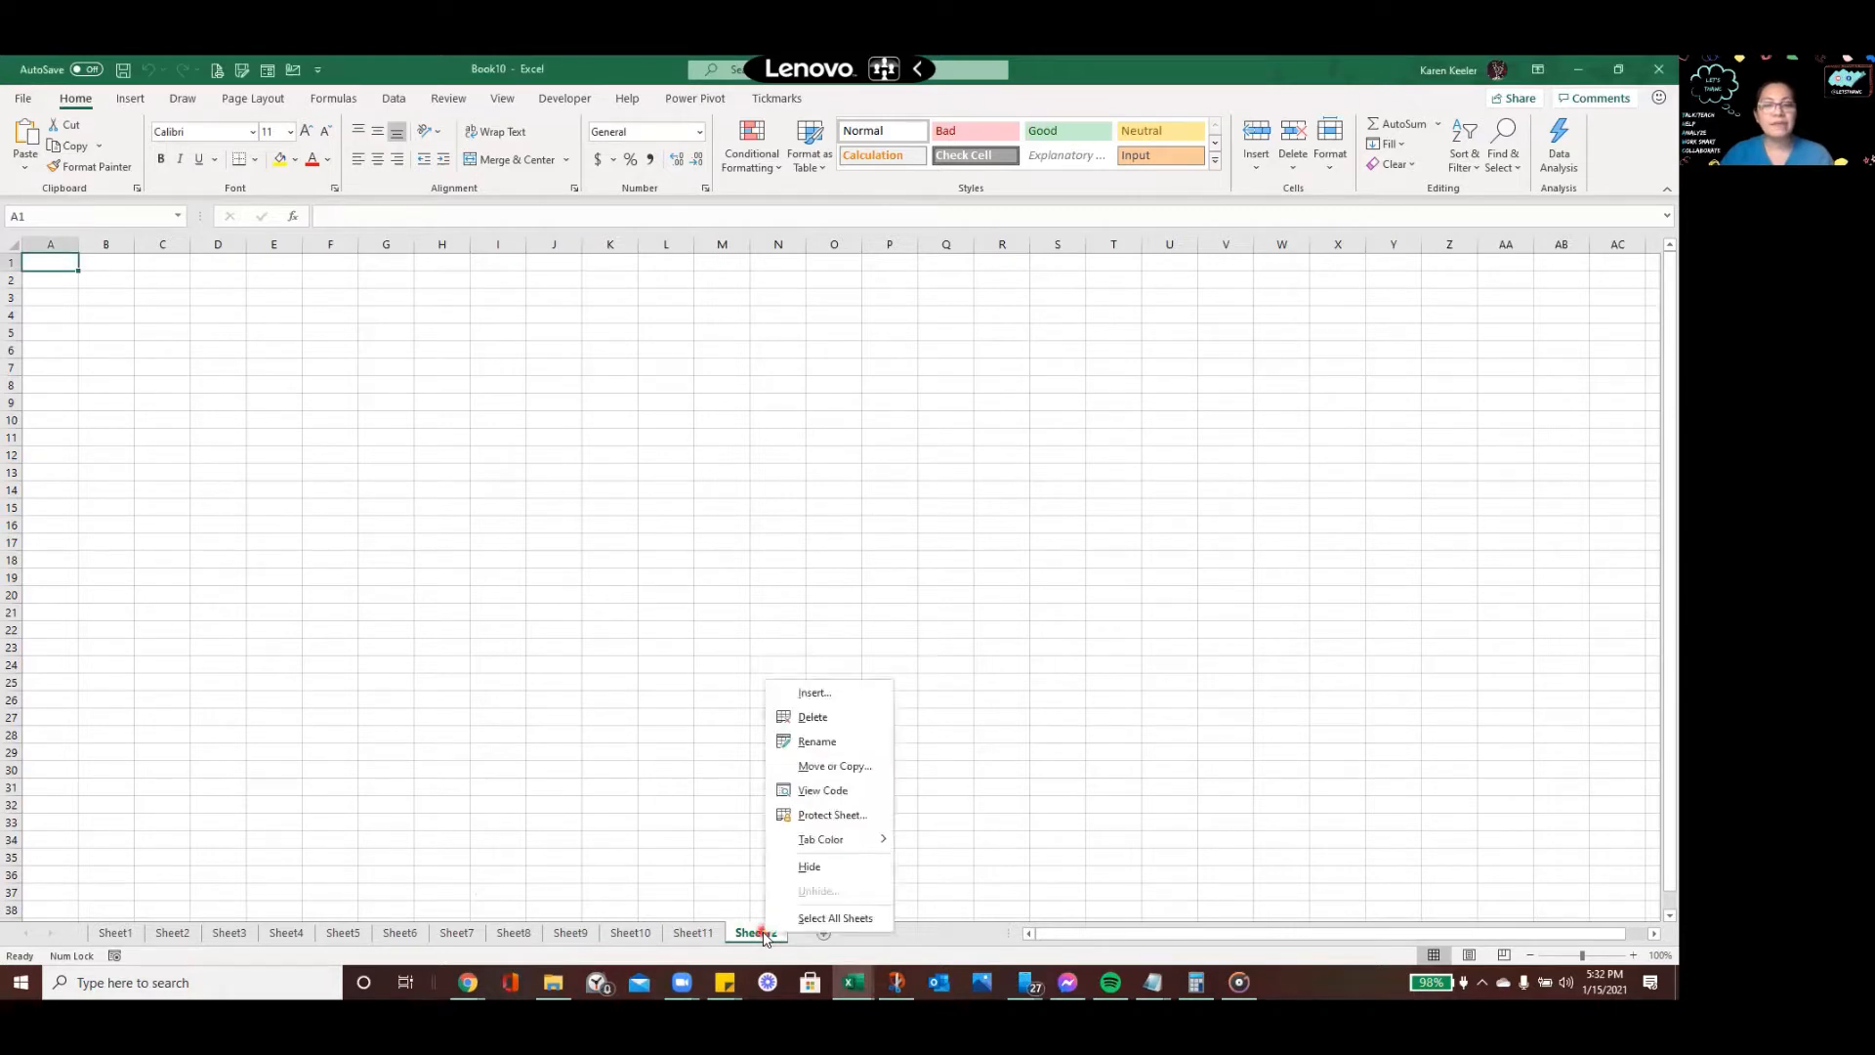
click(827, 919)
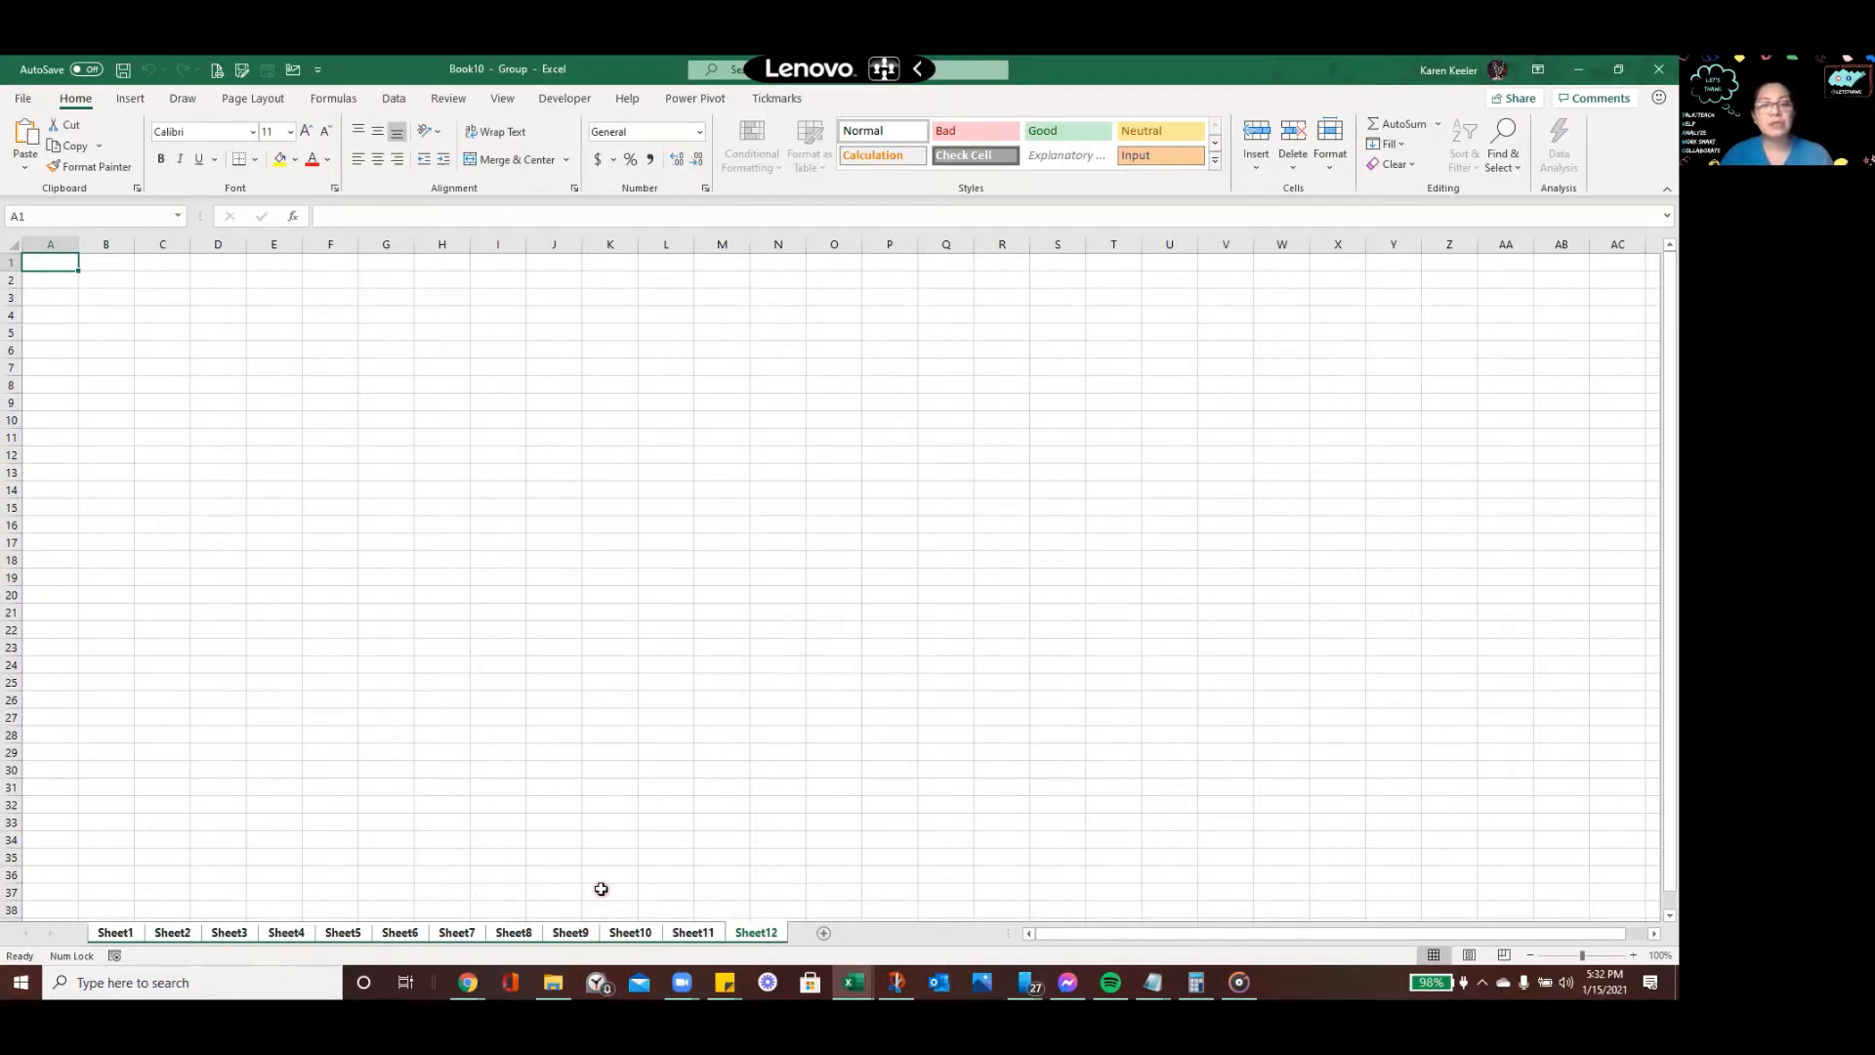
click(574, 926)
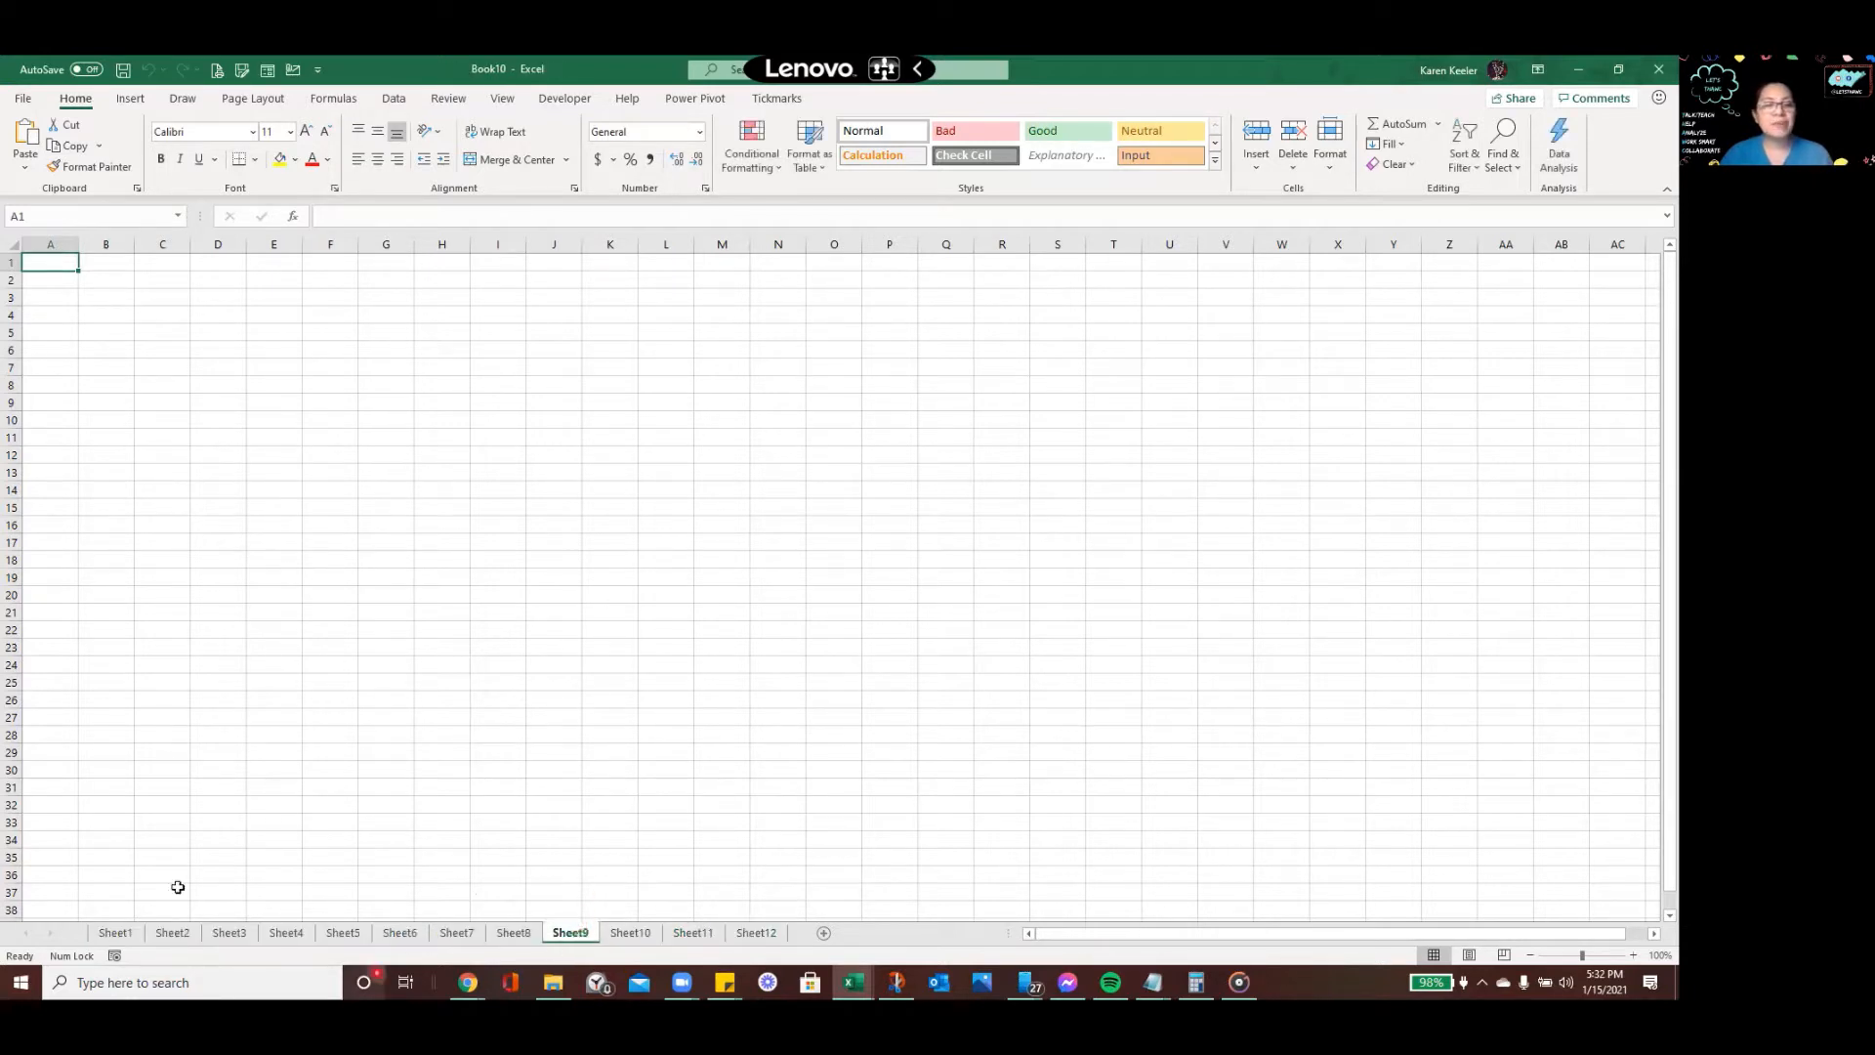
Group the continuous range of worksheets from Sheet1 through Sheet12, keeping Sheet1 active
click(102, 934)
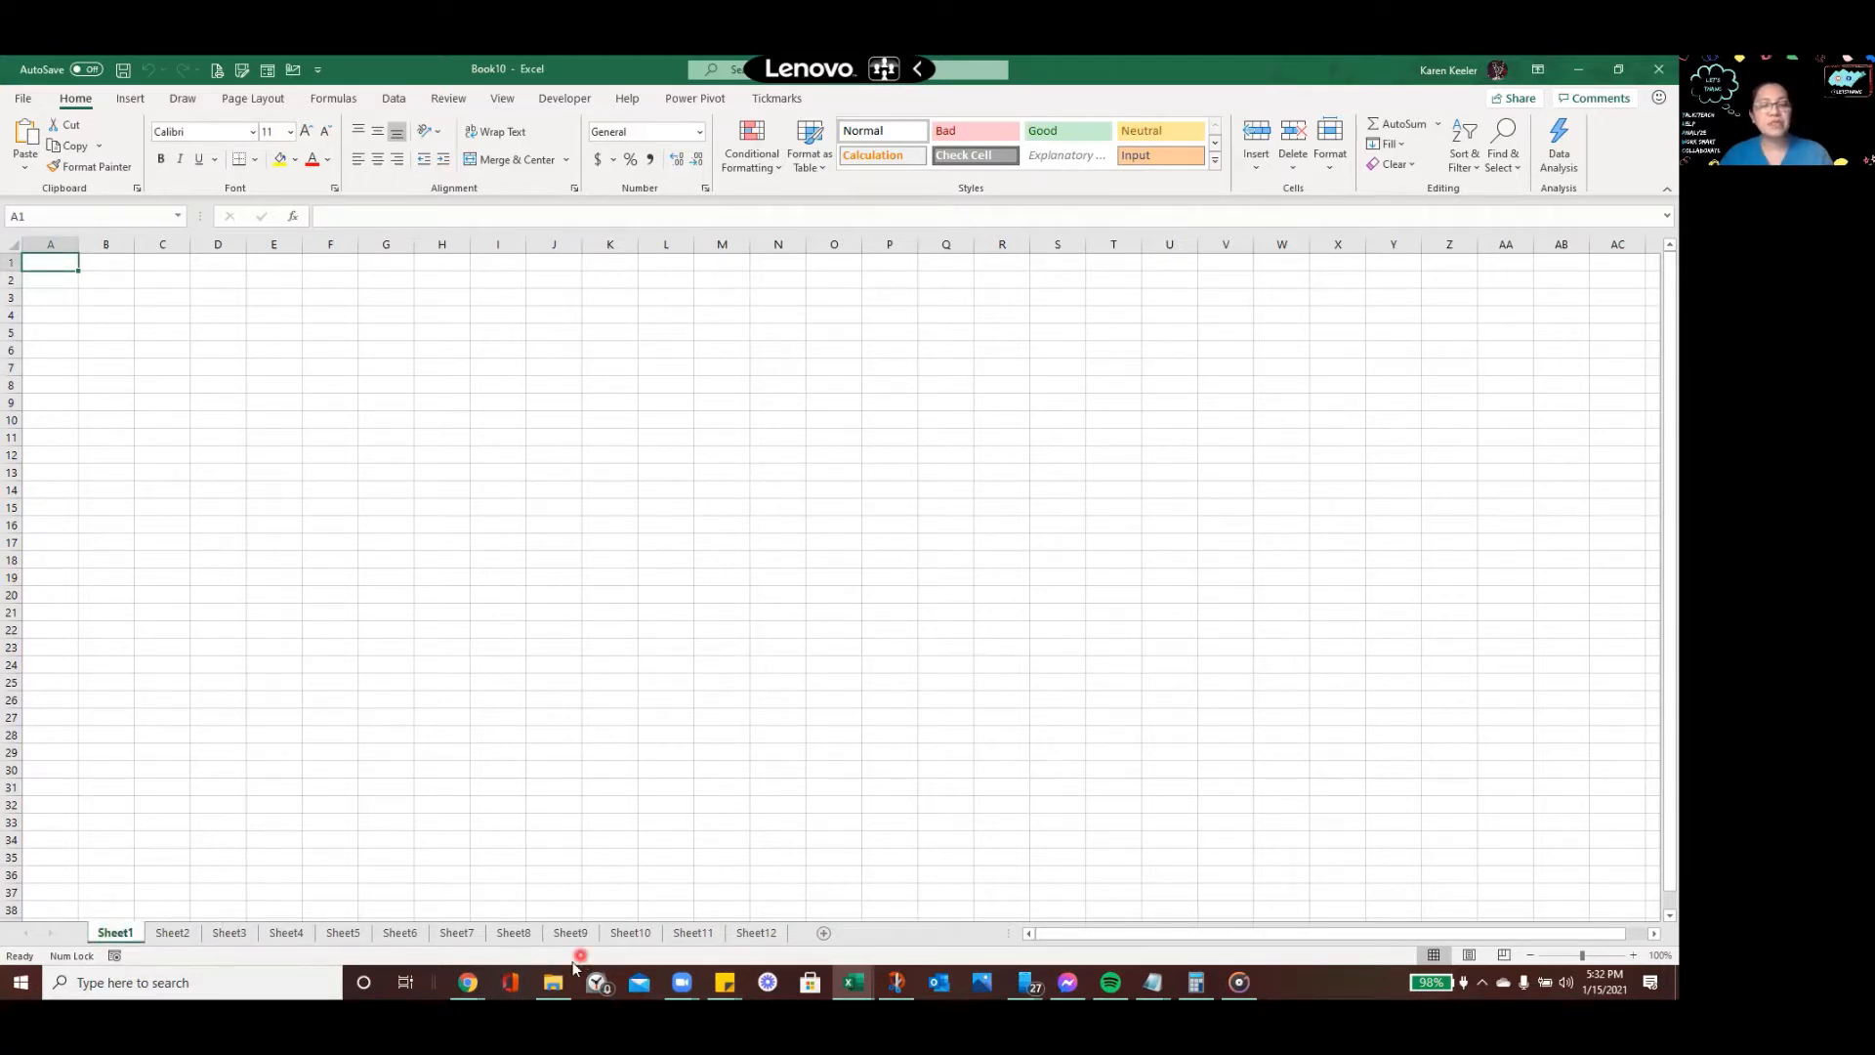
shift+click(755, 932)
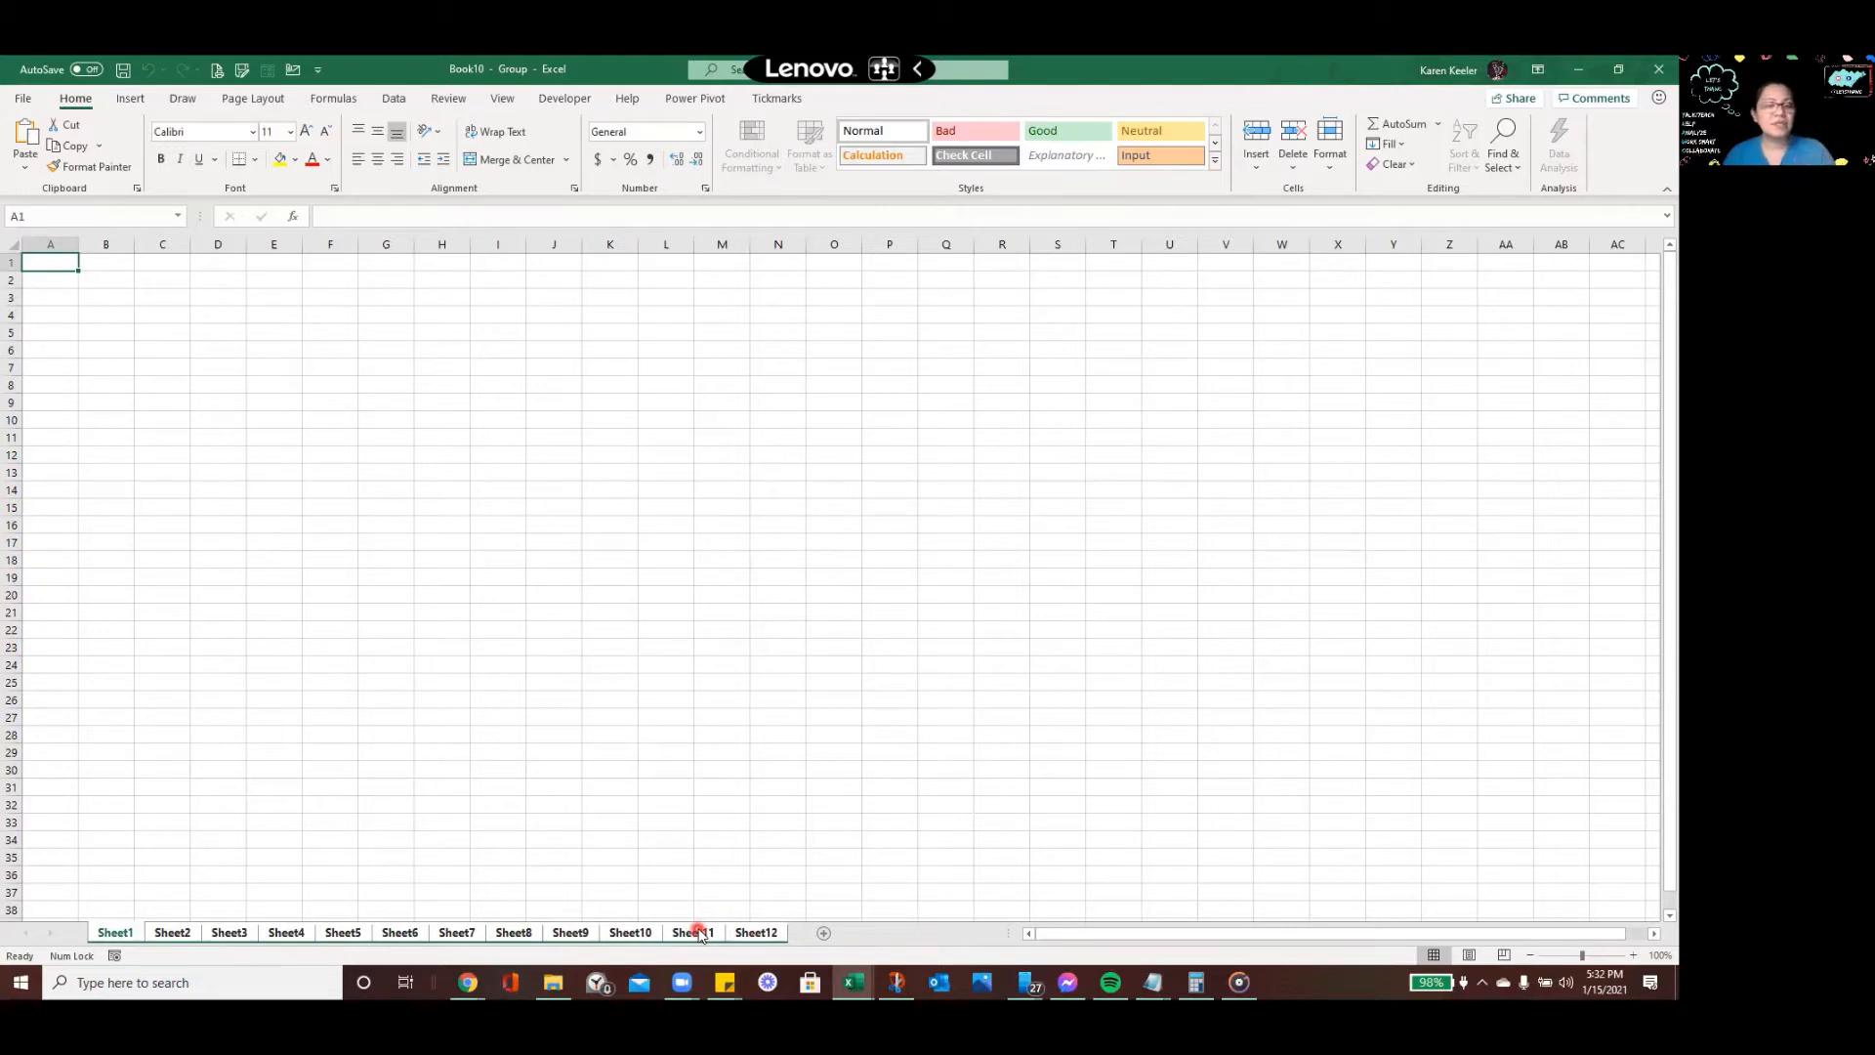
Copy the list from the Name heading to the last name in the sticky note and paste it at B4 of the grouped Excel sheets
key(alt+Tab)
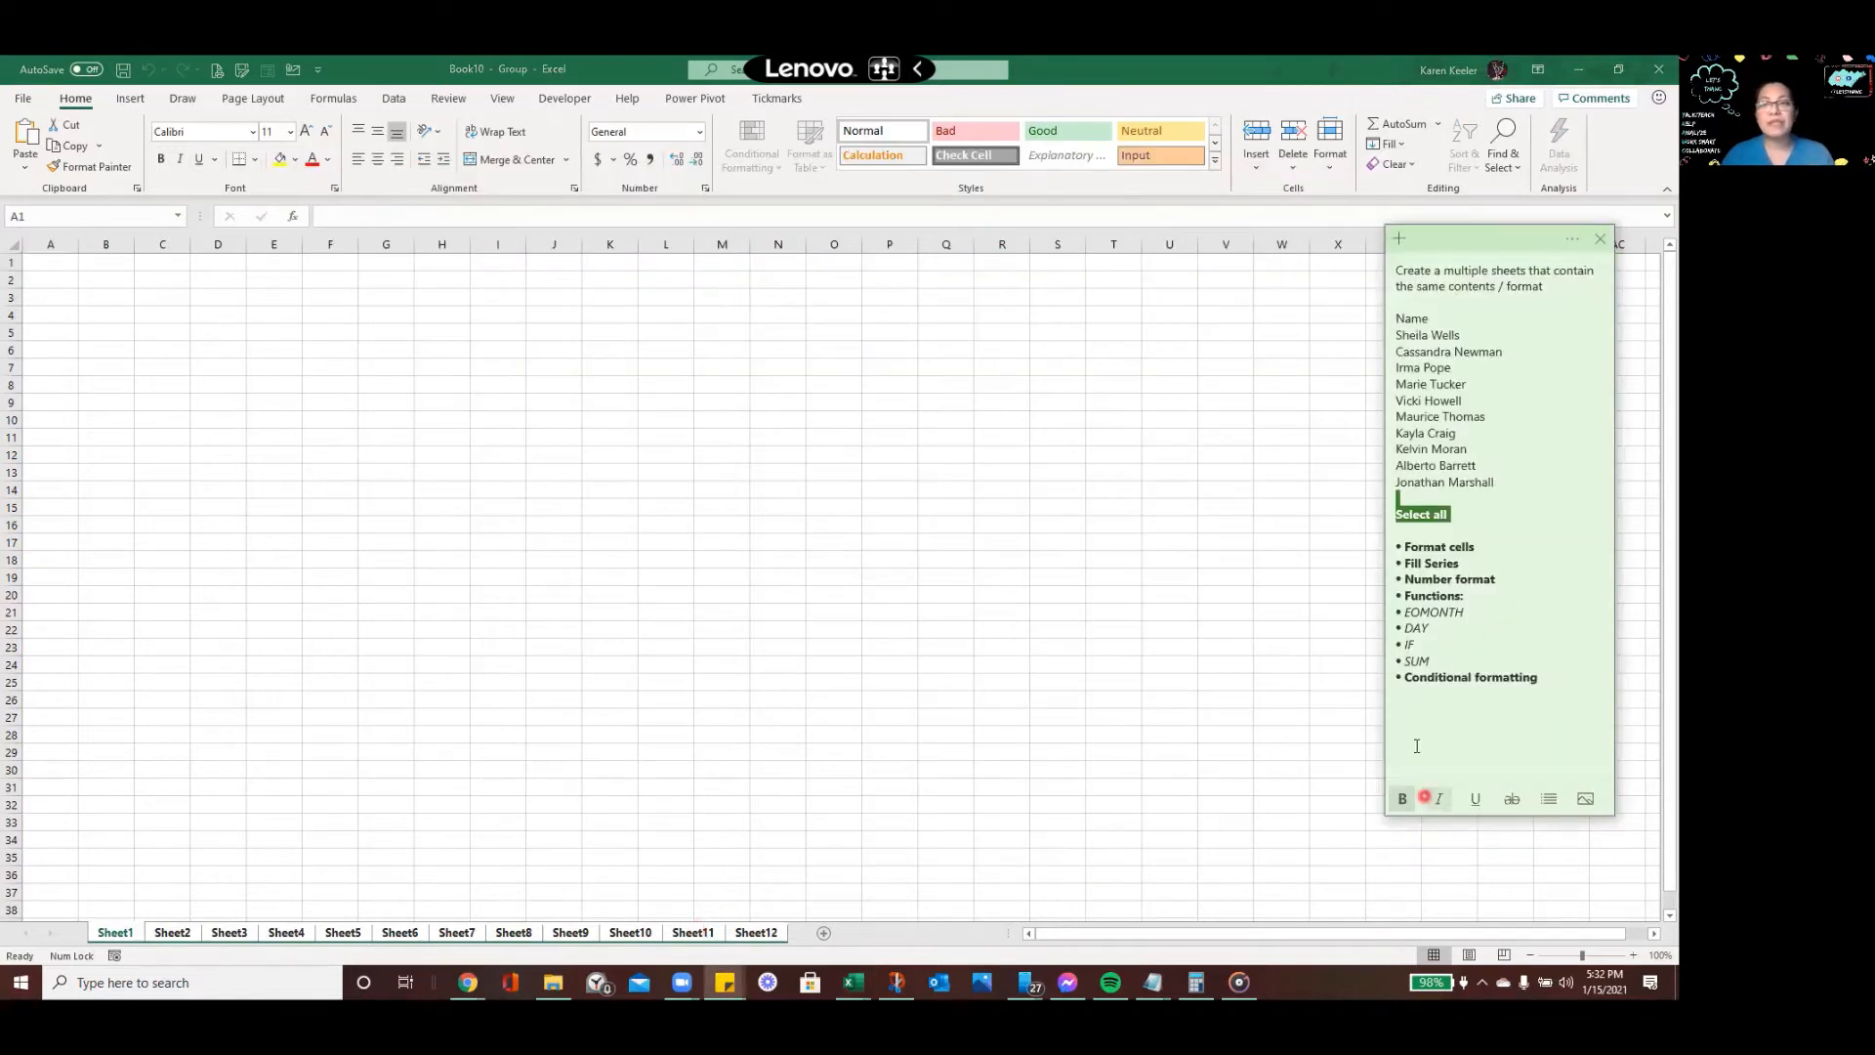
click(1424, 451)
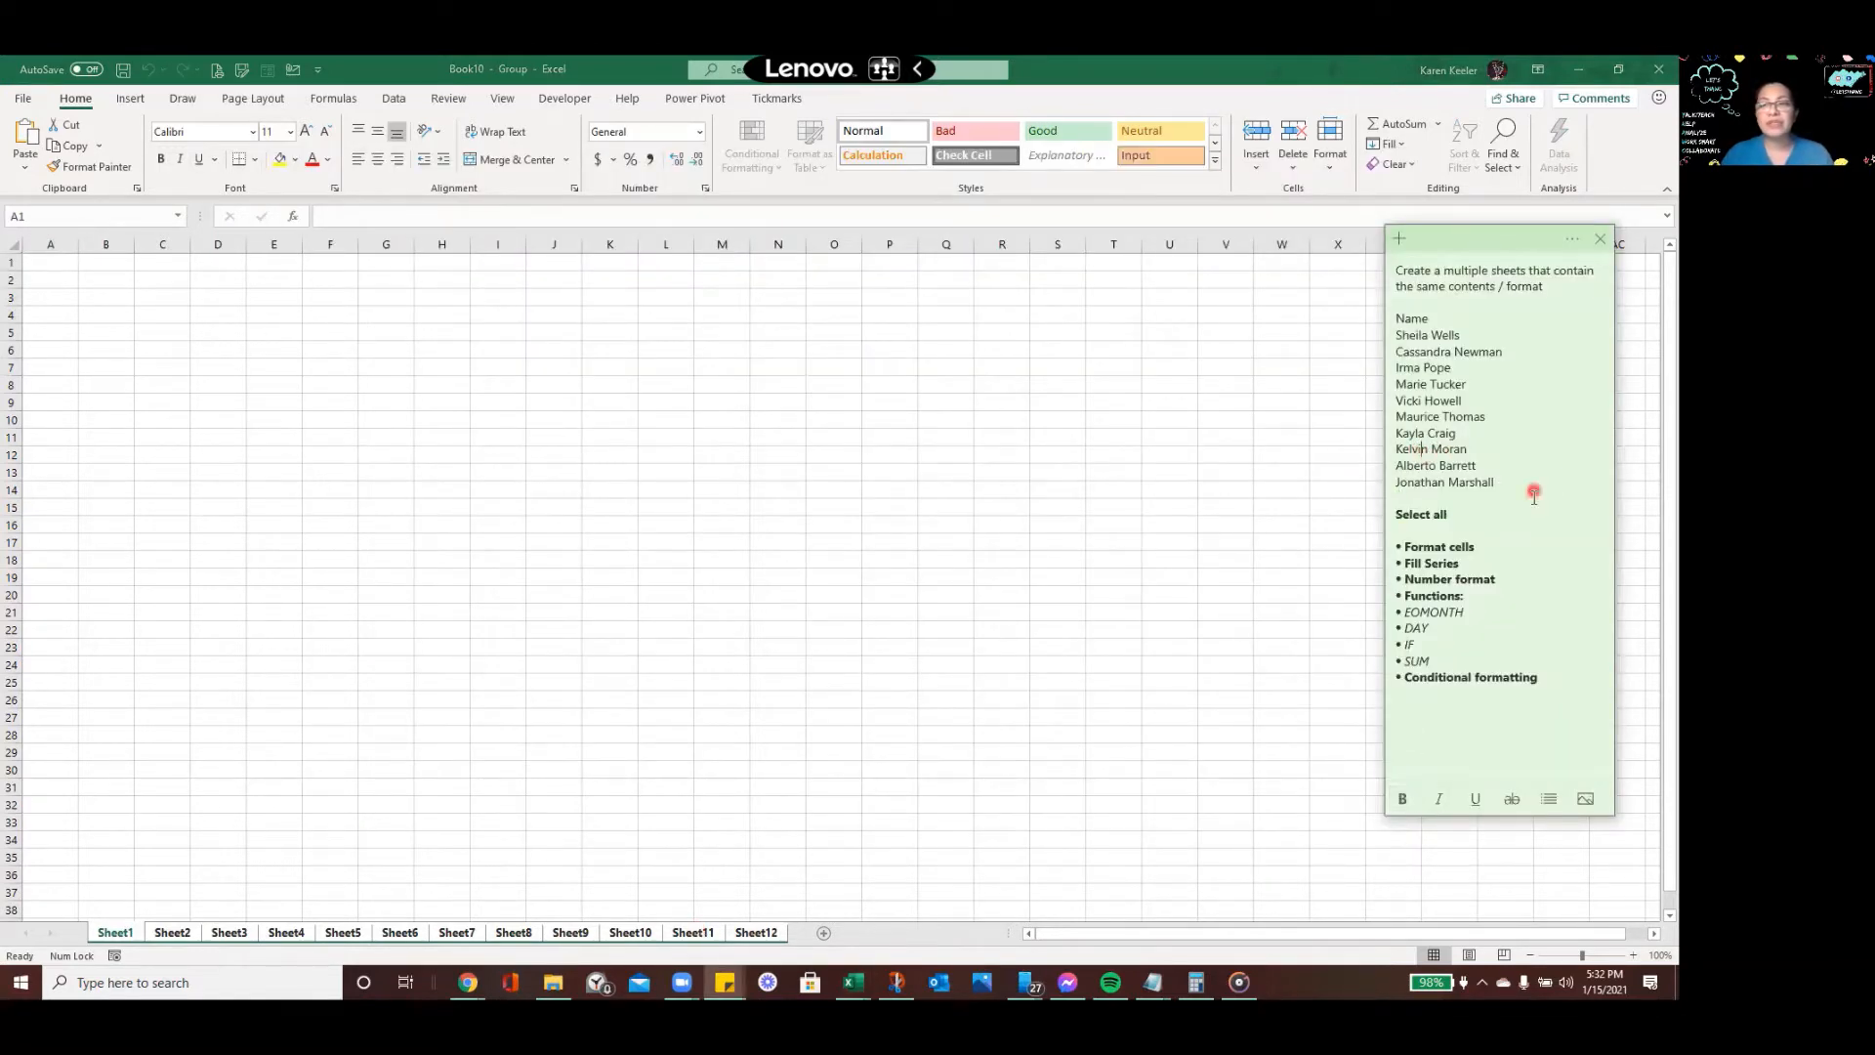
drag(1474, 473, 1355, 324)
key(ctrl+c)
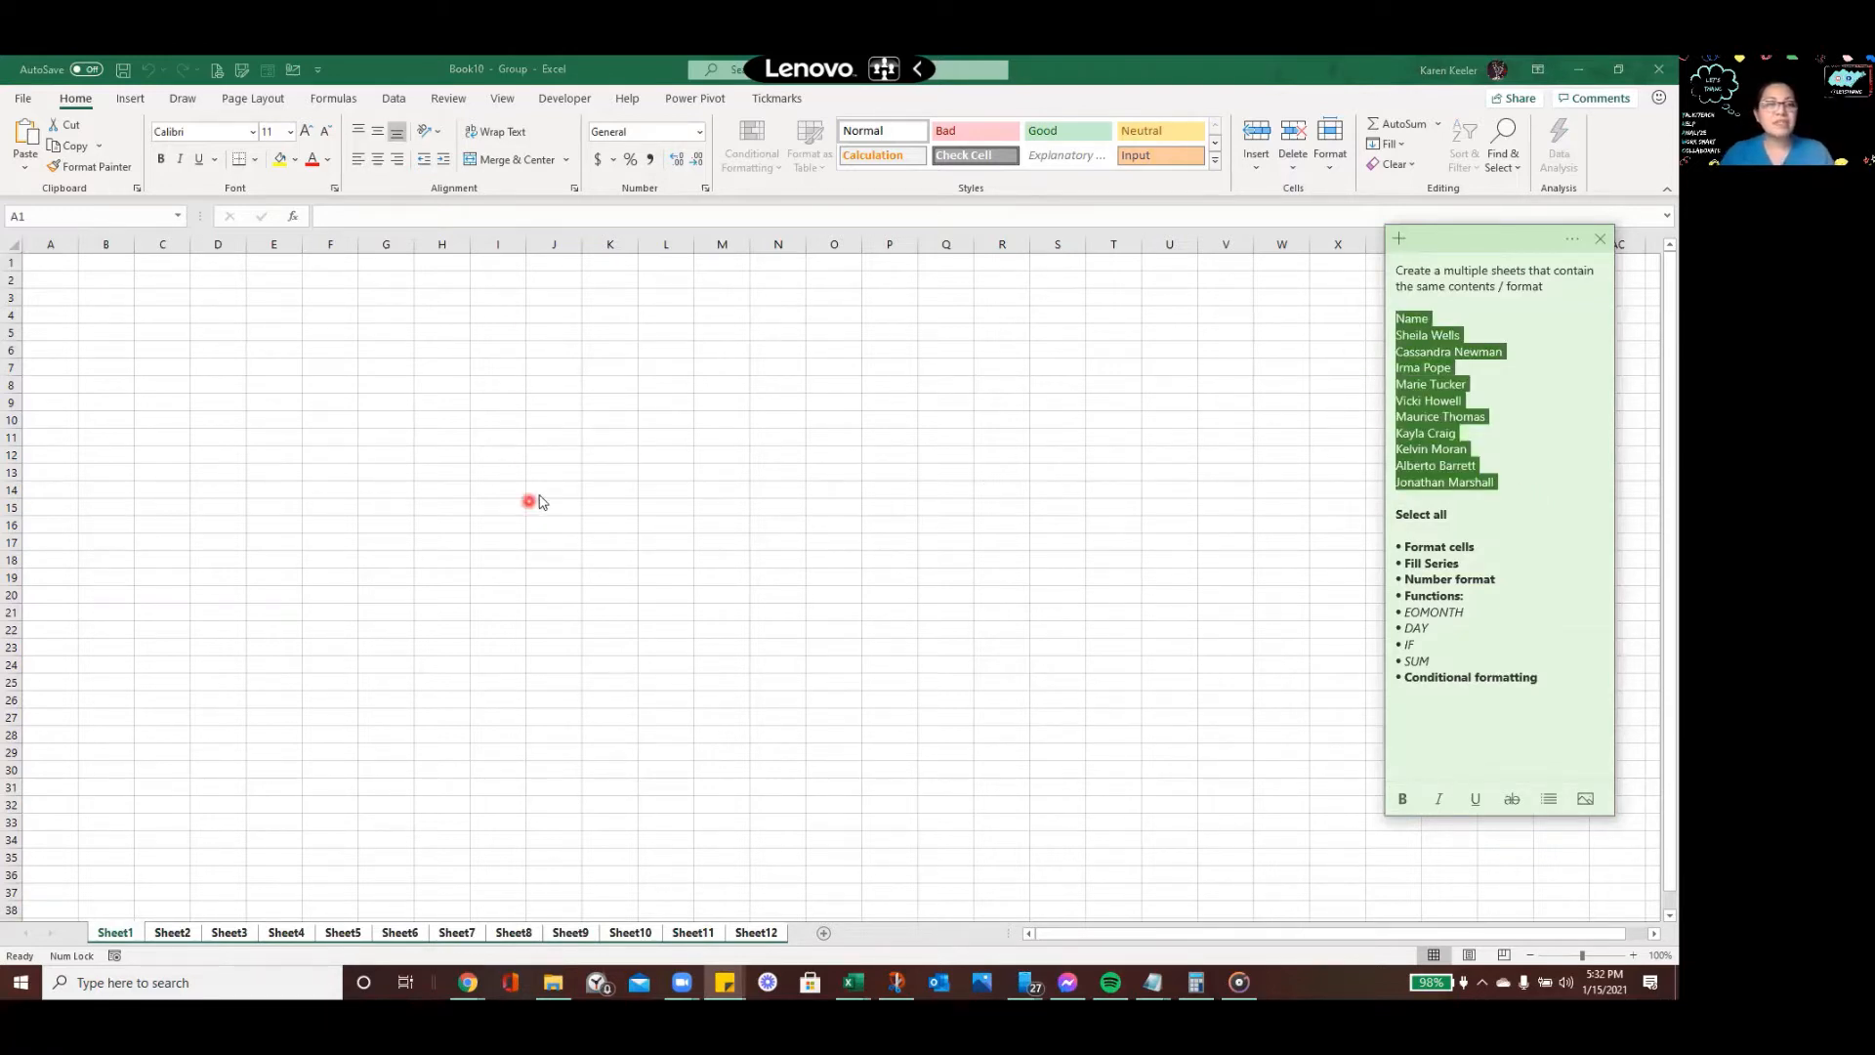
click(90, 298)
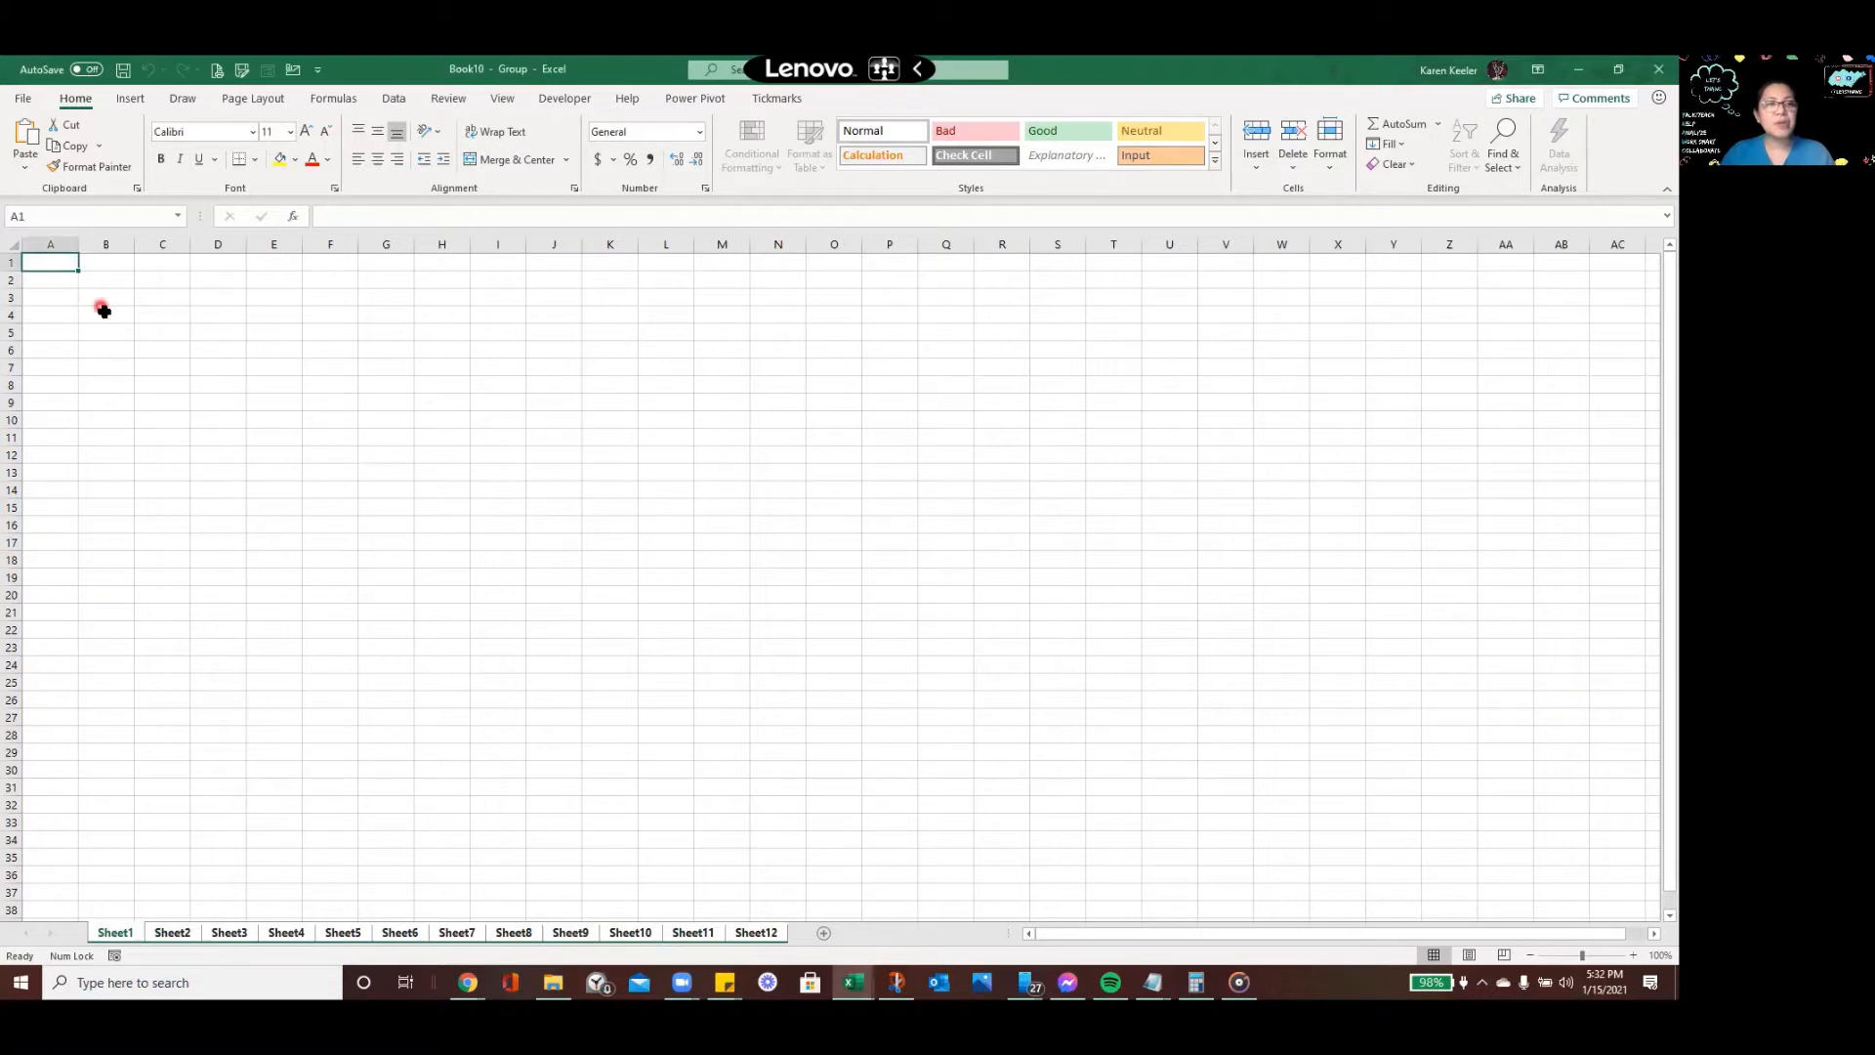
click(101, 311)
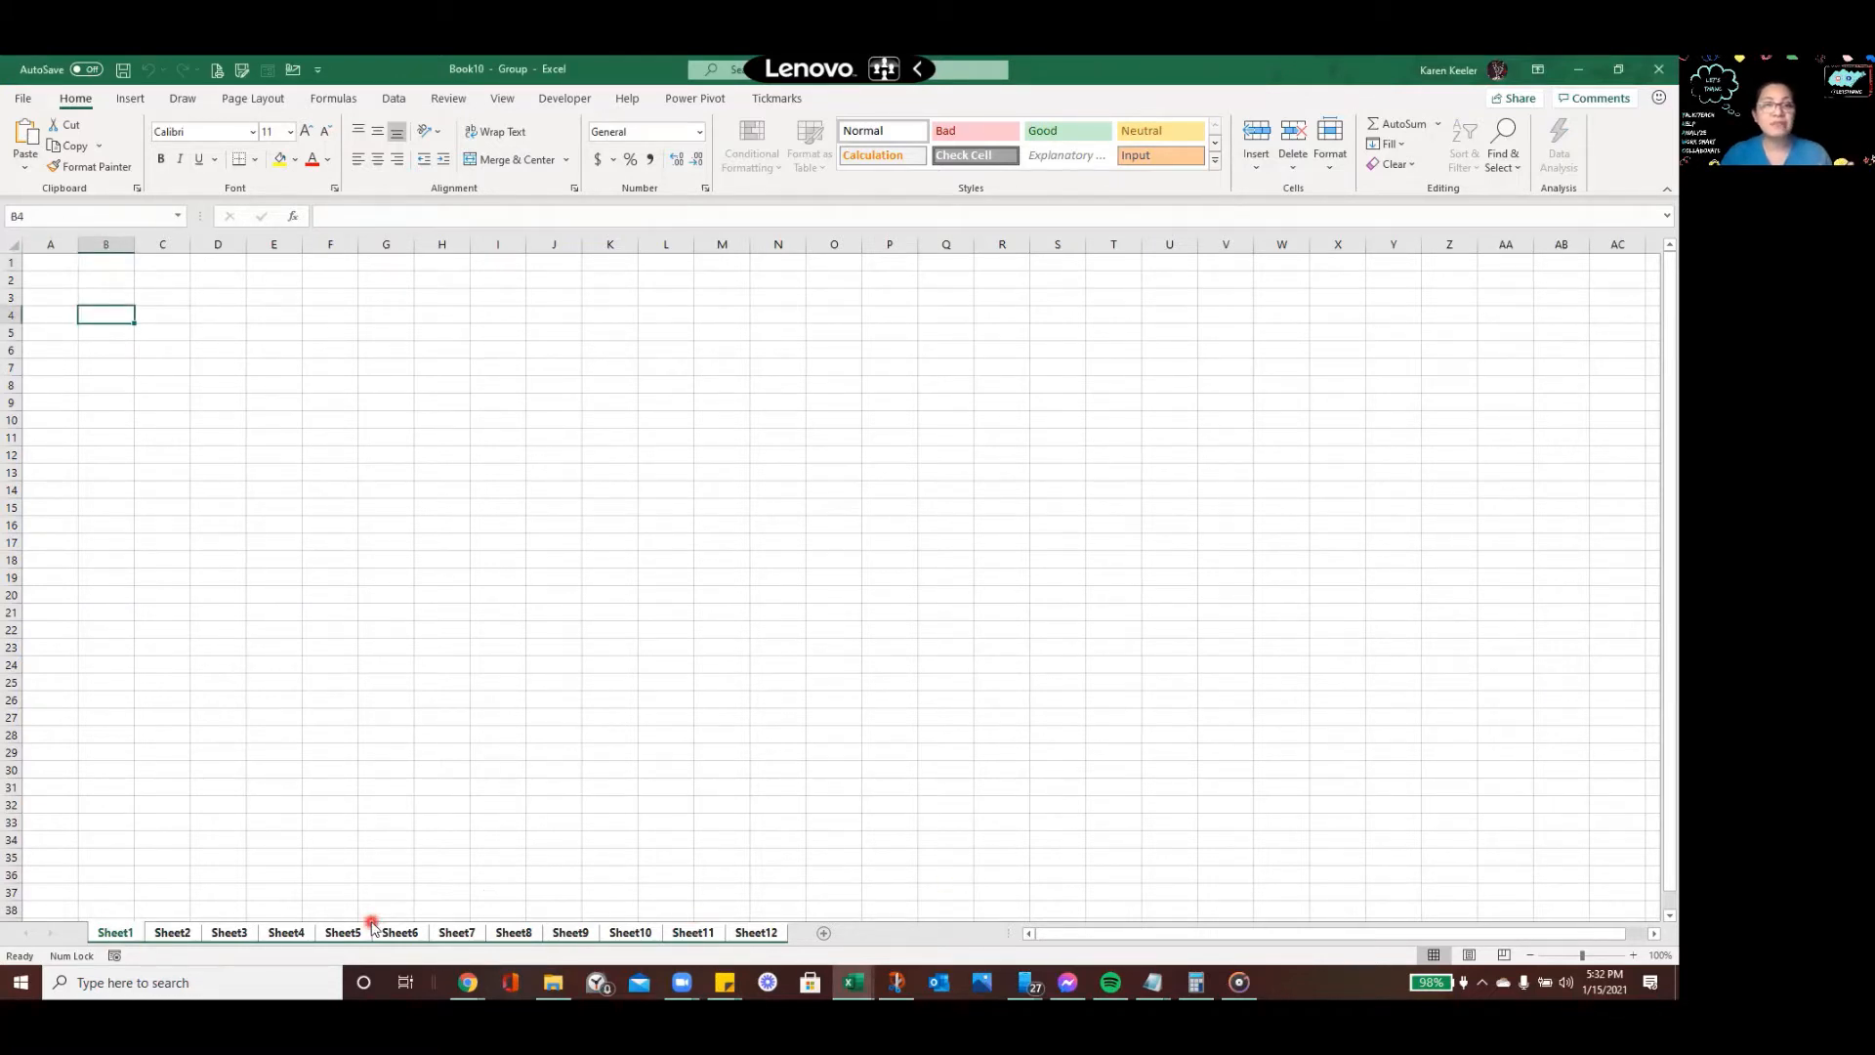
key(ctrl+v)
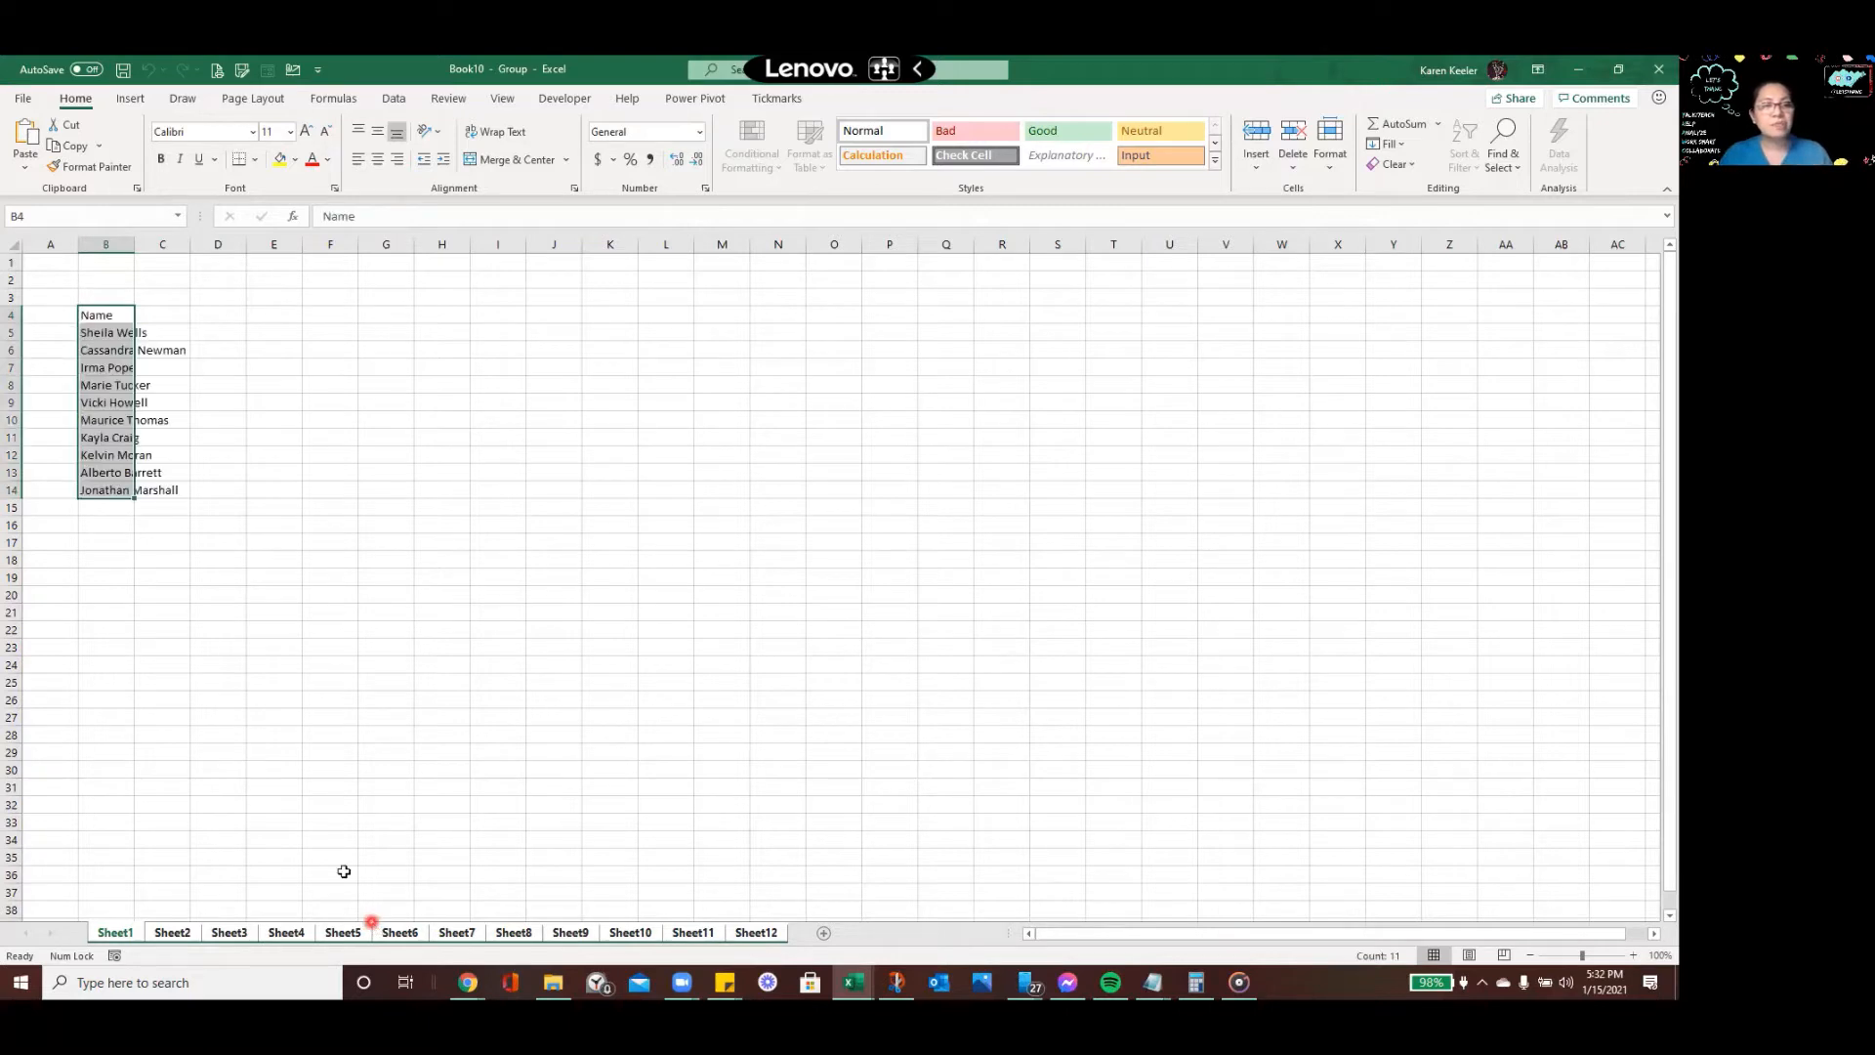
Autofit column B to the pasted names on all grouped sheets
scroll(211, 604, up, 4)
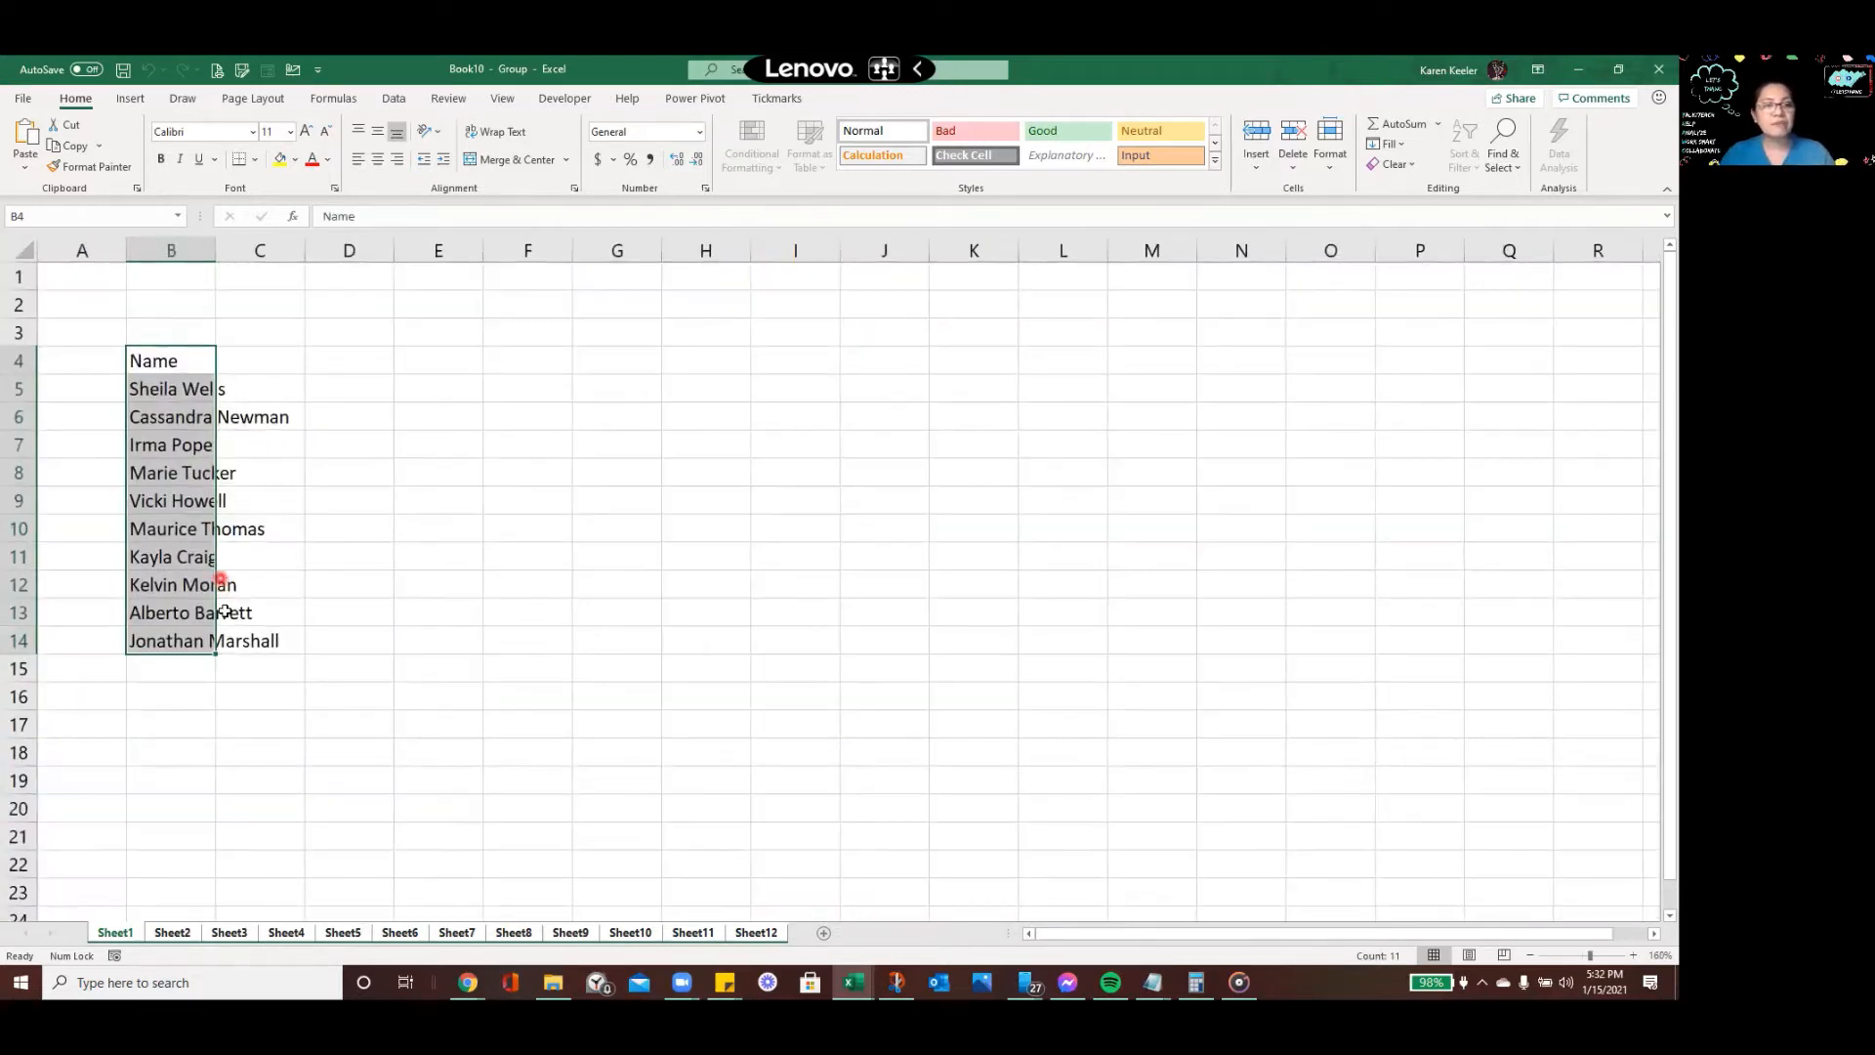
scroll(234, 584, up, 1)
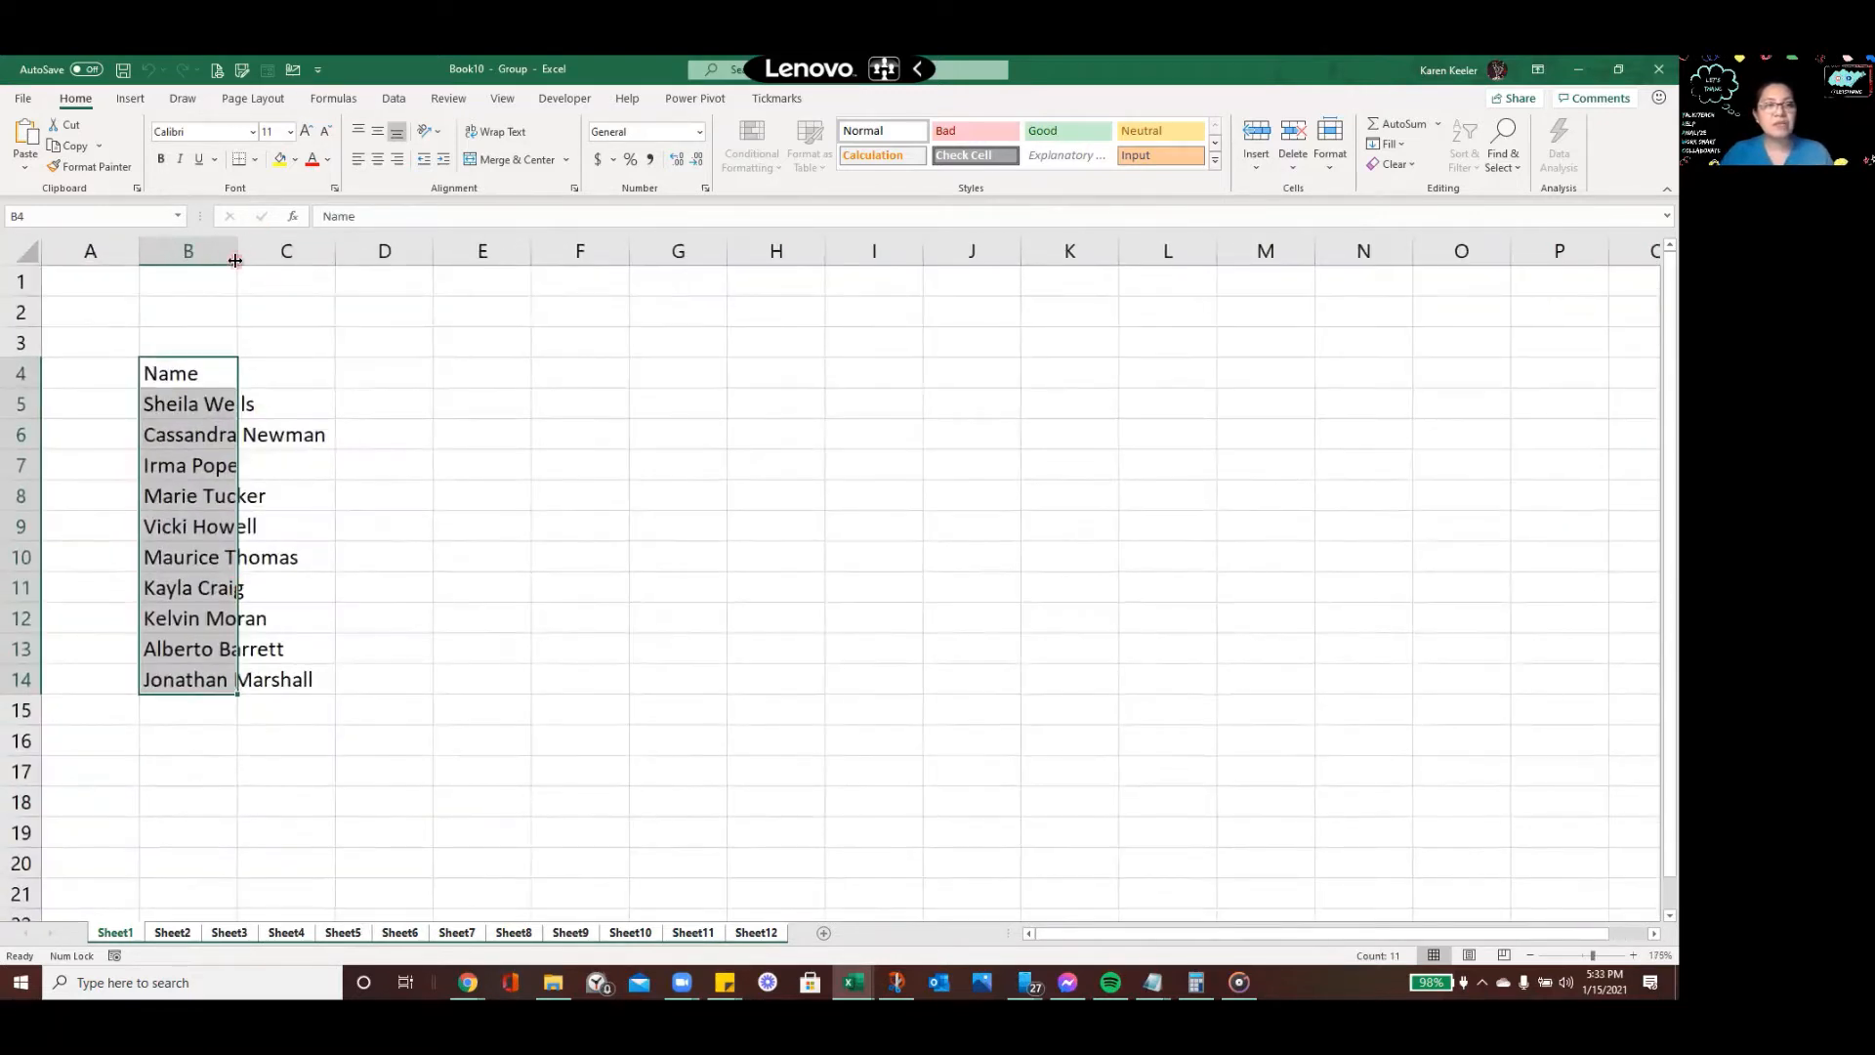
double_click(237, 252)
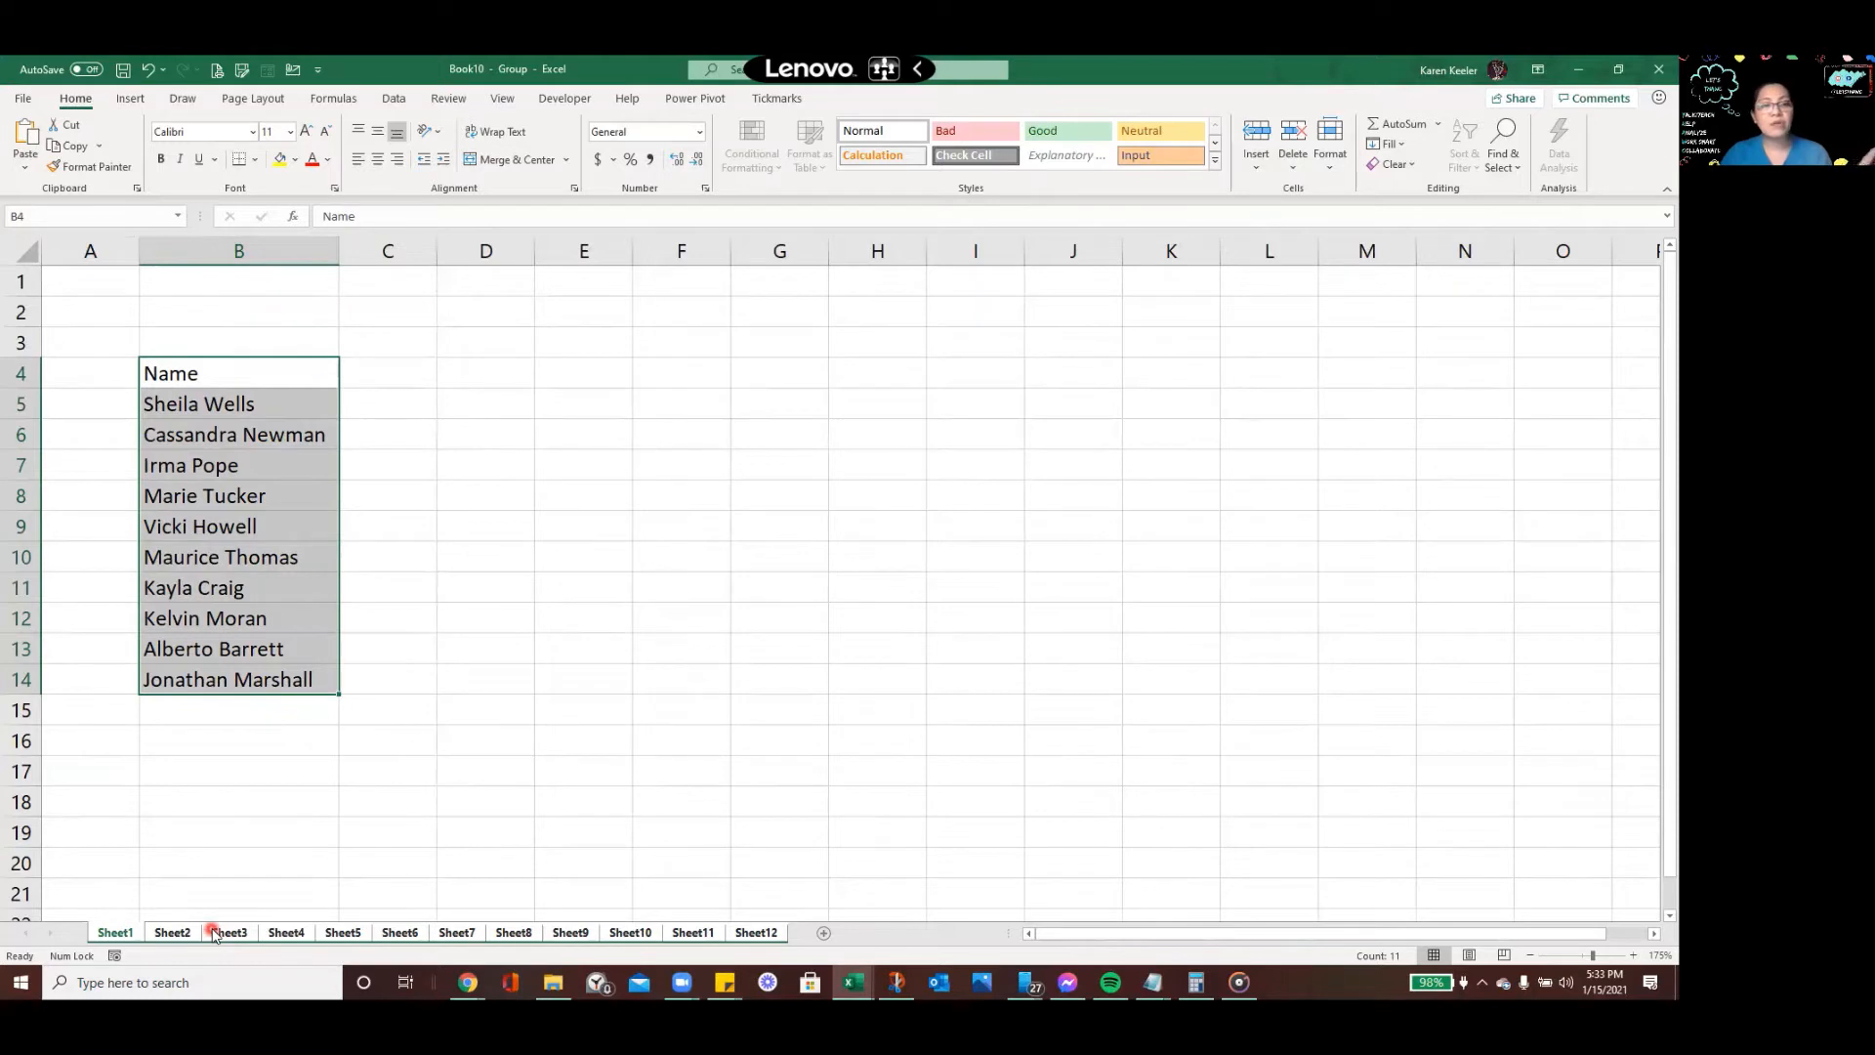
Ungroup the sheets and check the individual worksheets for the pasted name list and column width
click(216, 932)
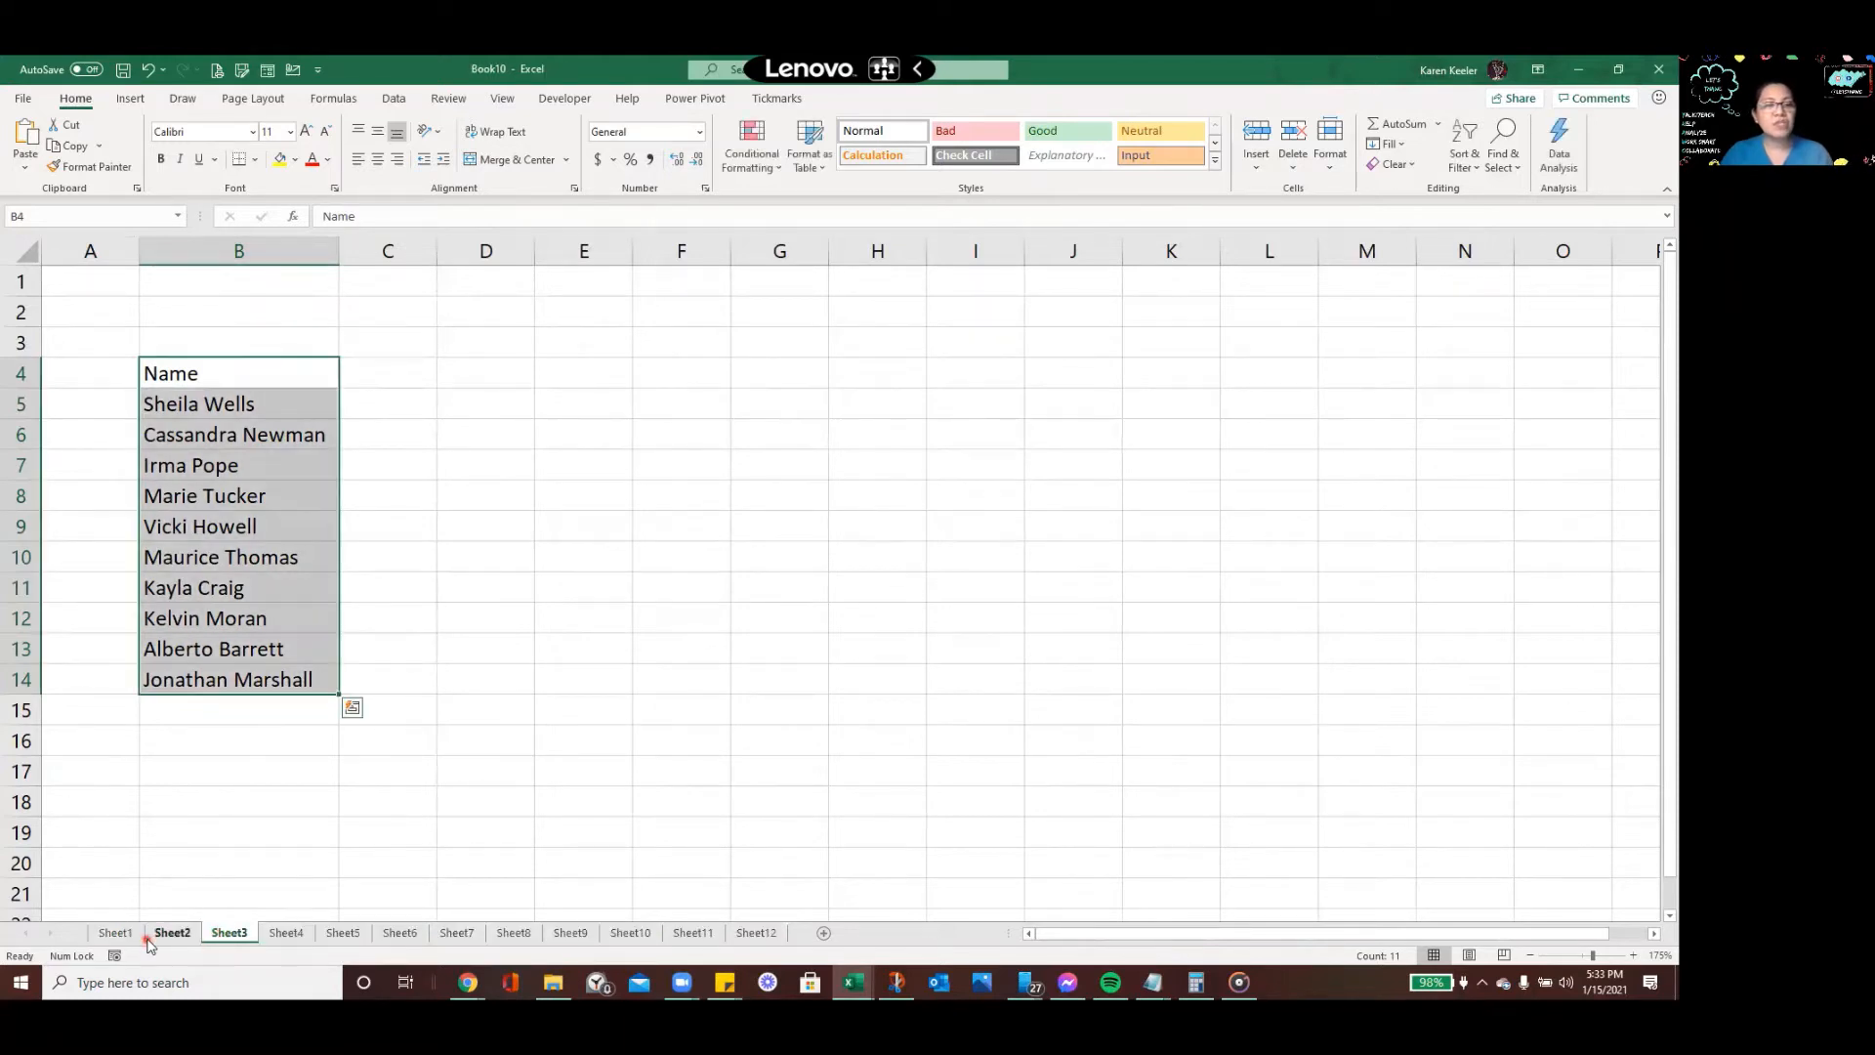
click(170, 935)
click(240, 936)
click(283, 935)
click(342, 935)
click(394, 935)
click(460, 935)
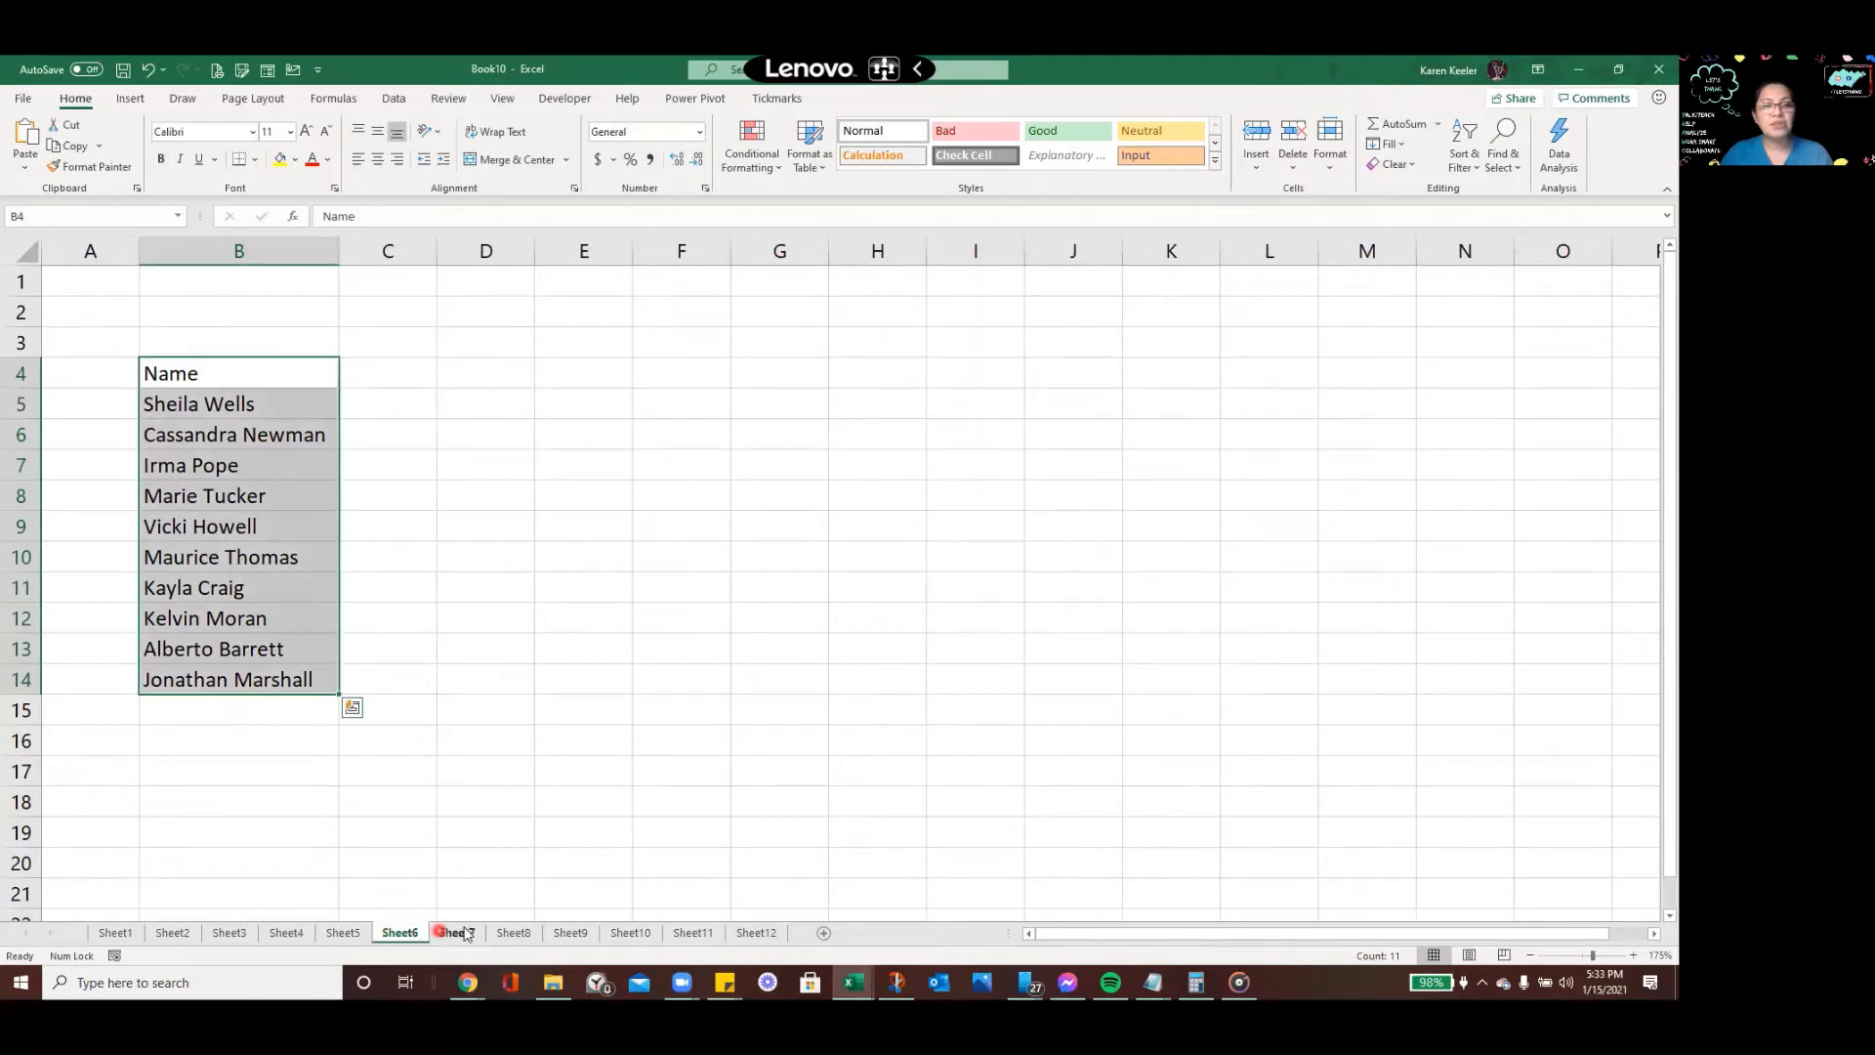
click(514, 935)
click(610, 936)
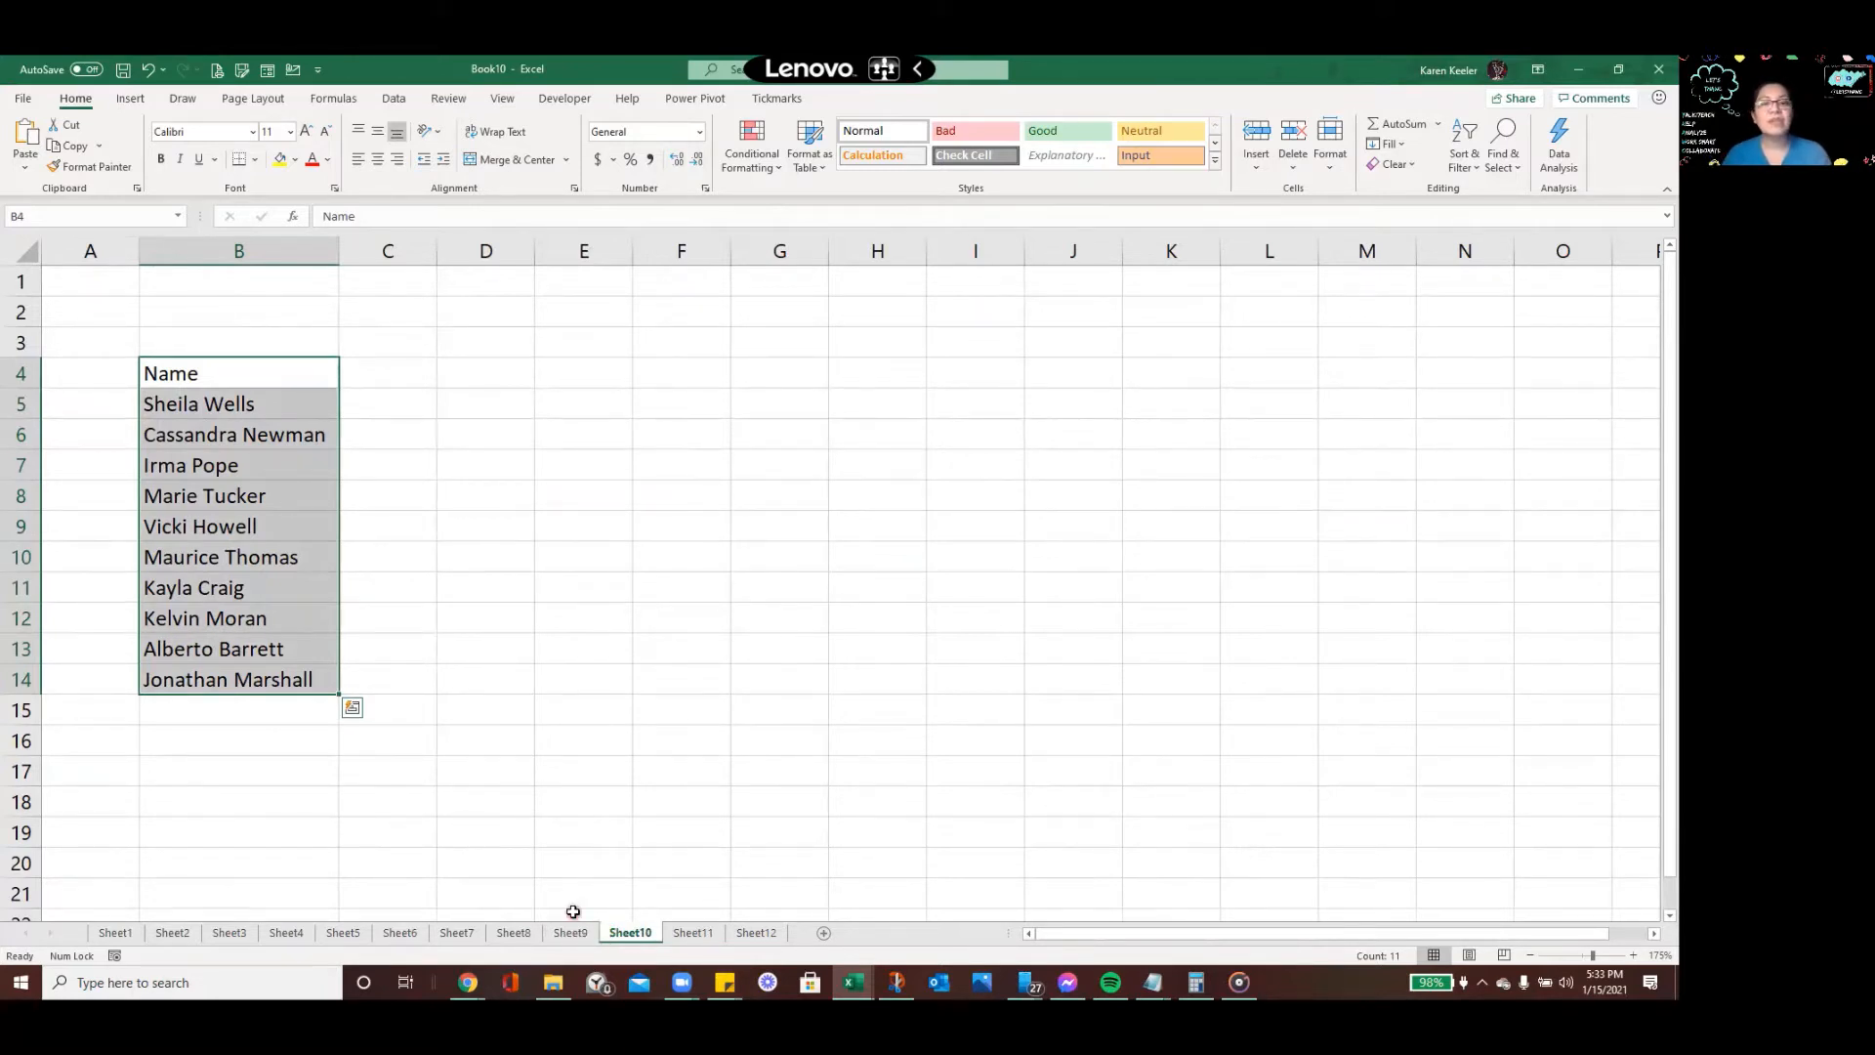
click(644, 956)
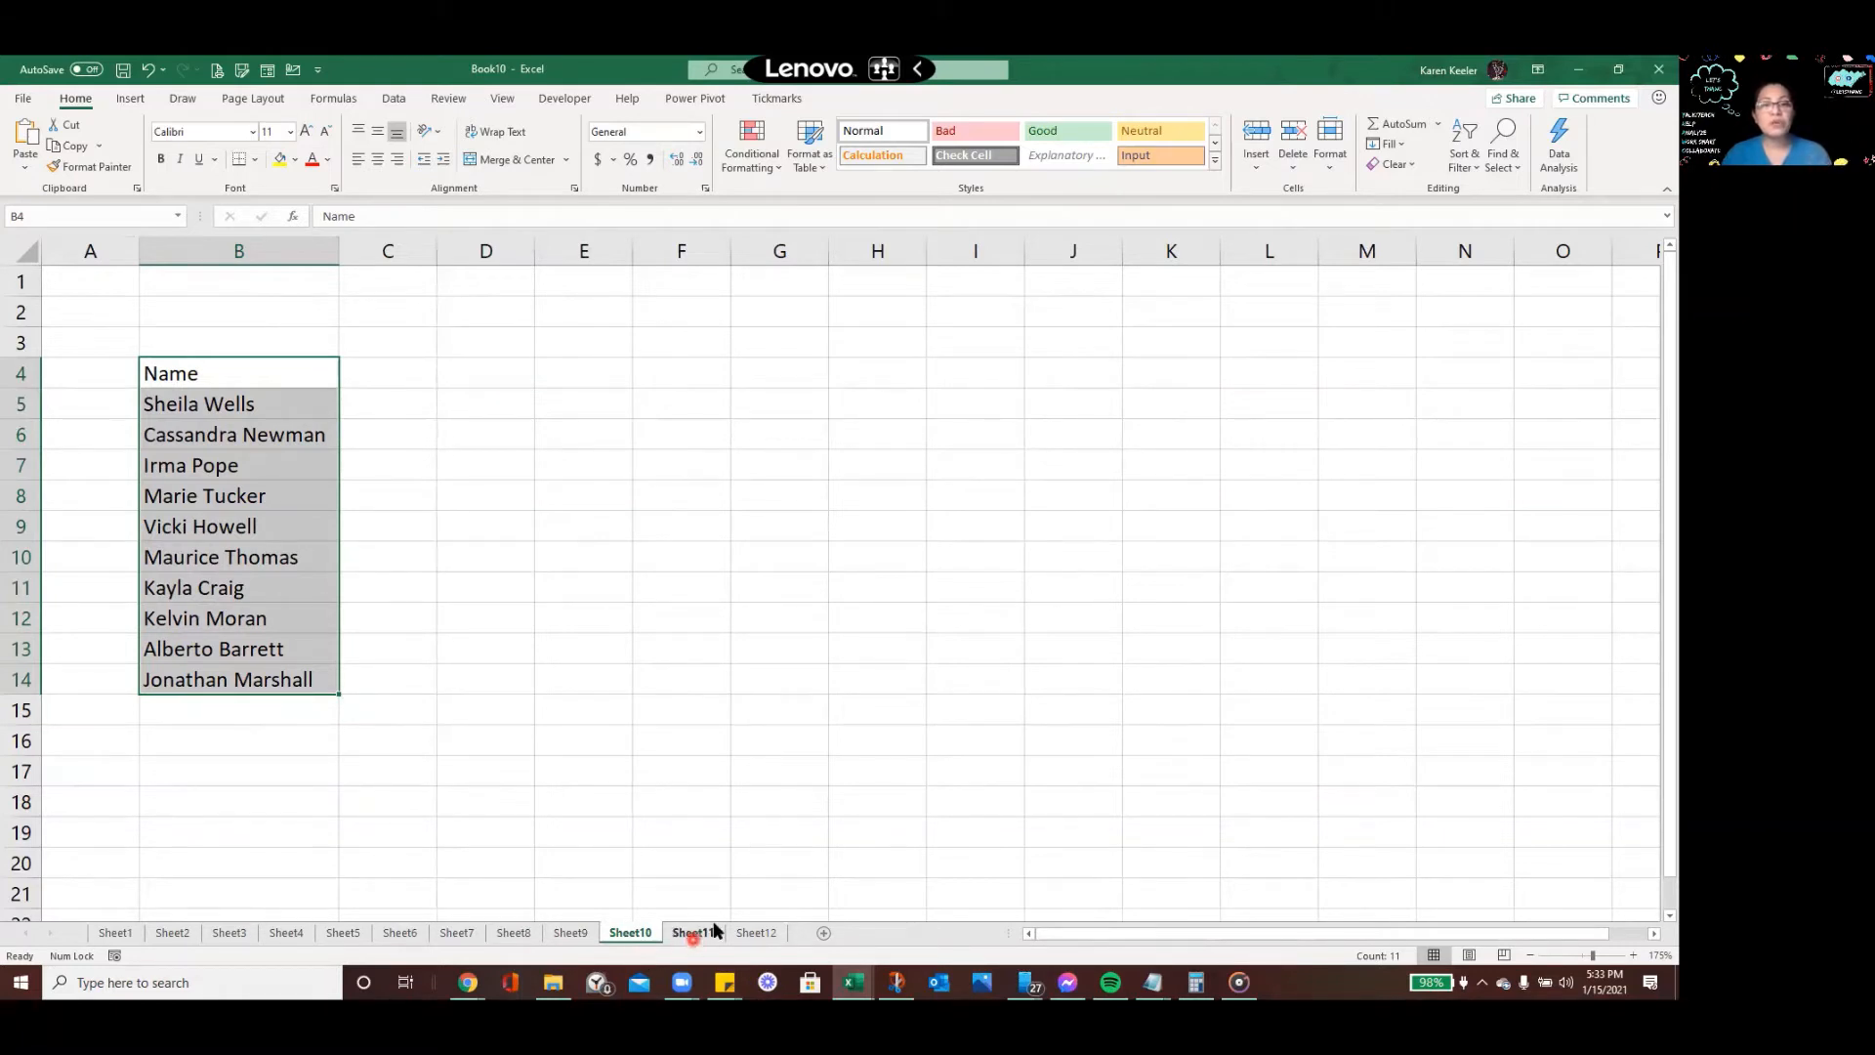
Regroup Sheet1 through Sheet12 with Sheet12 active and enter 1 in C4 beside the Name heading
click(743, 935)
shift+click(109, 933)
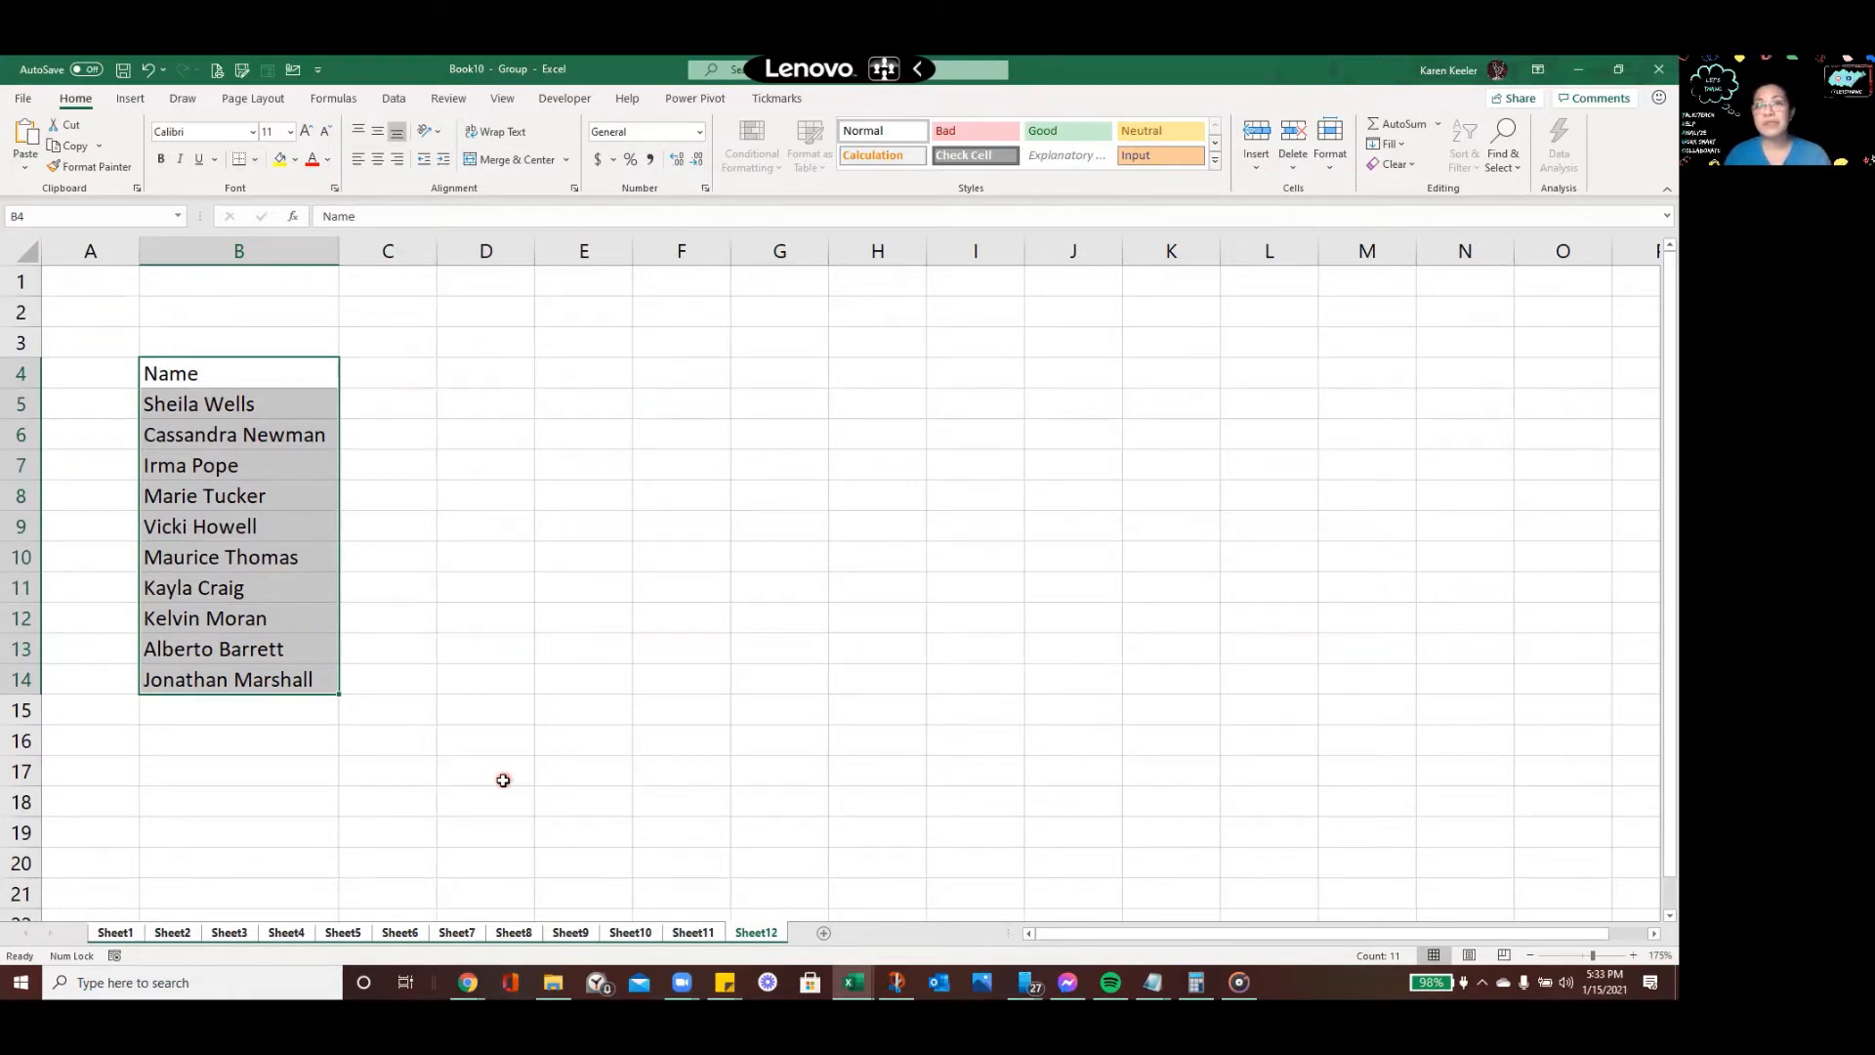
click(377, 380)
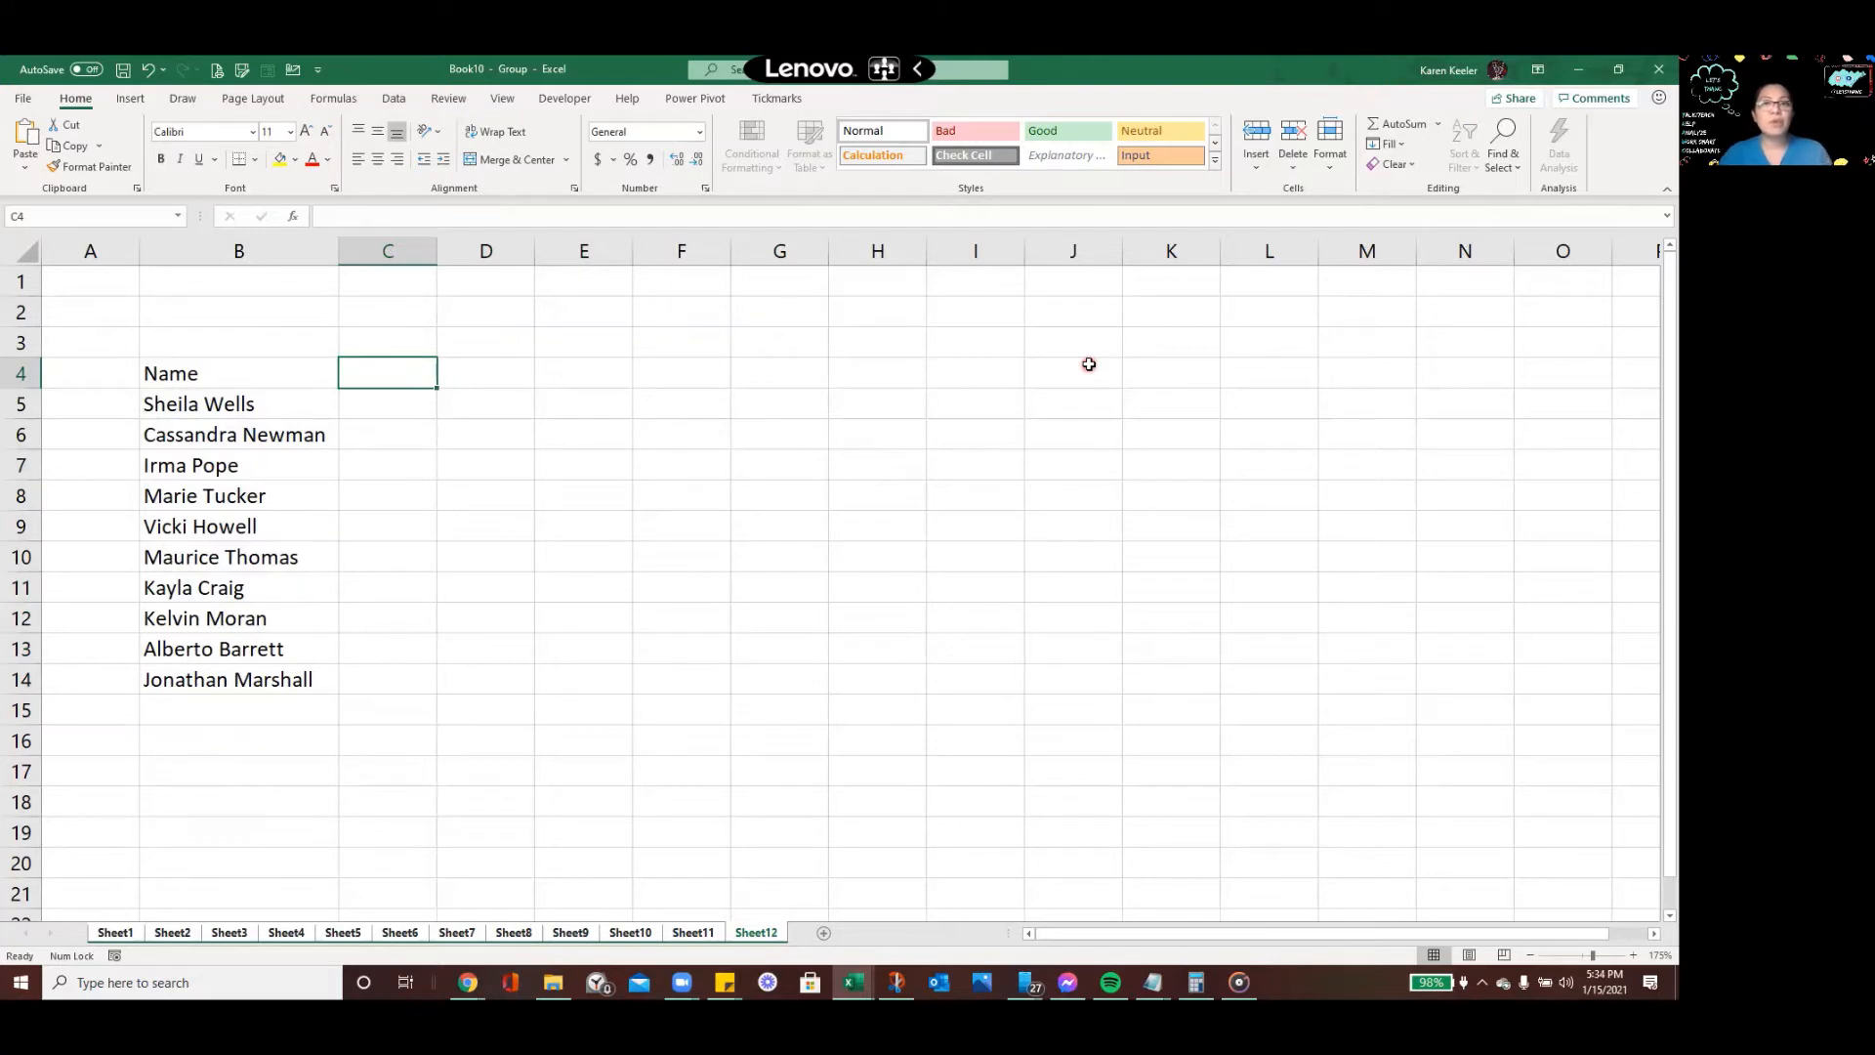
text(1)
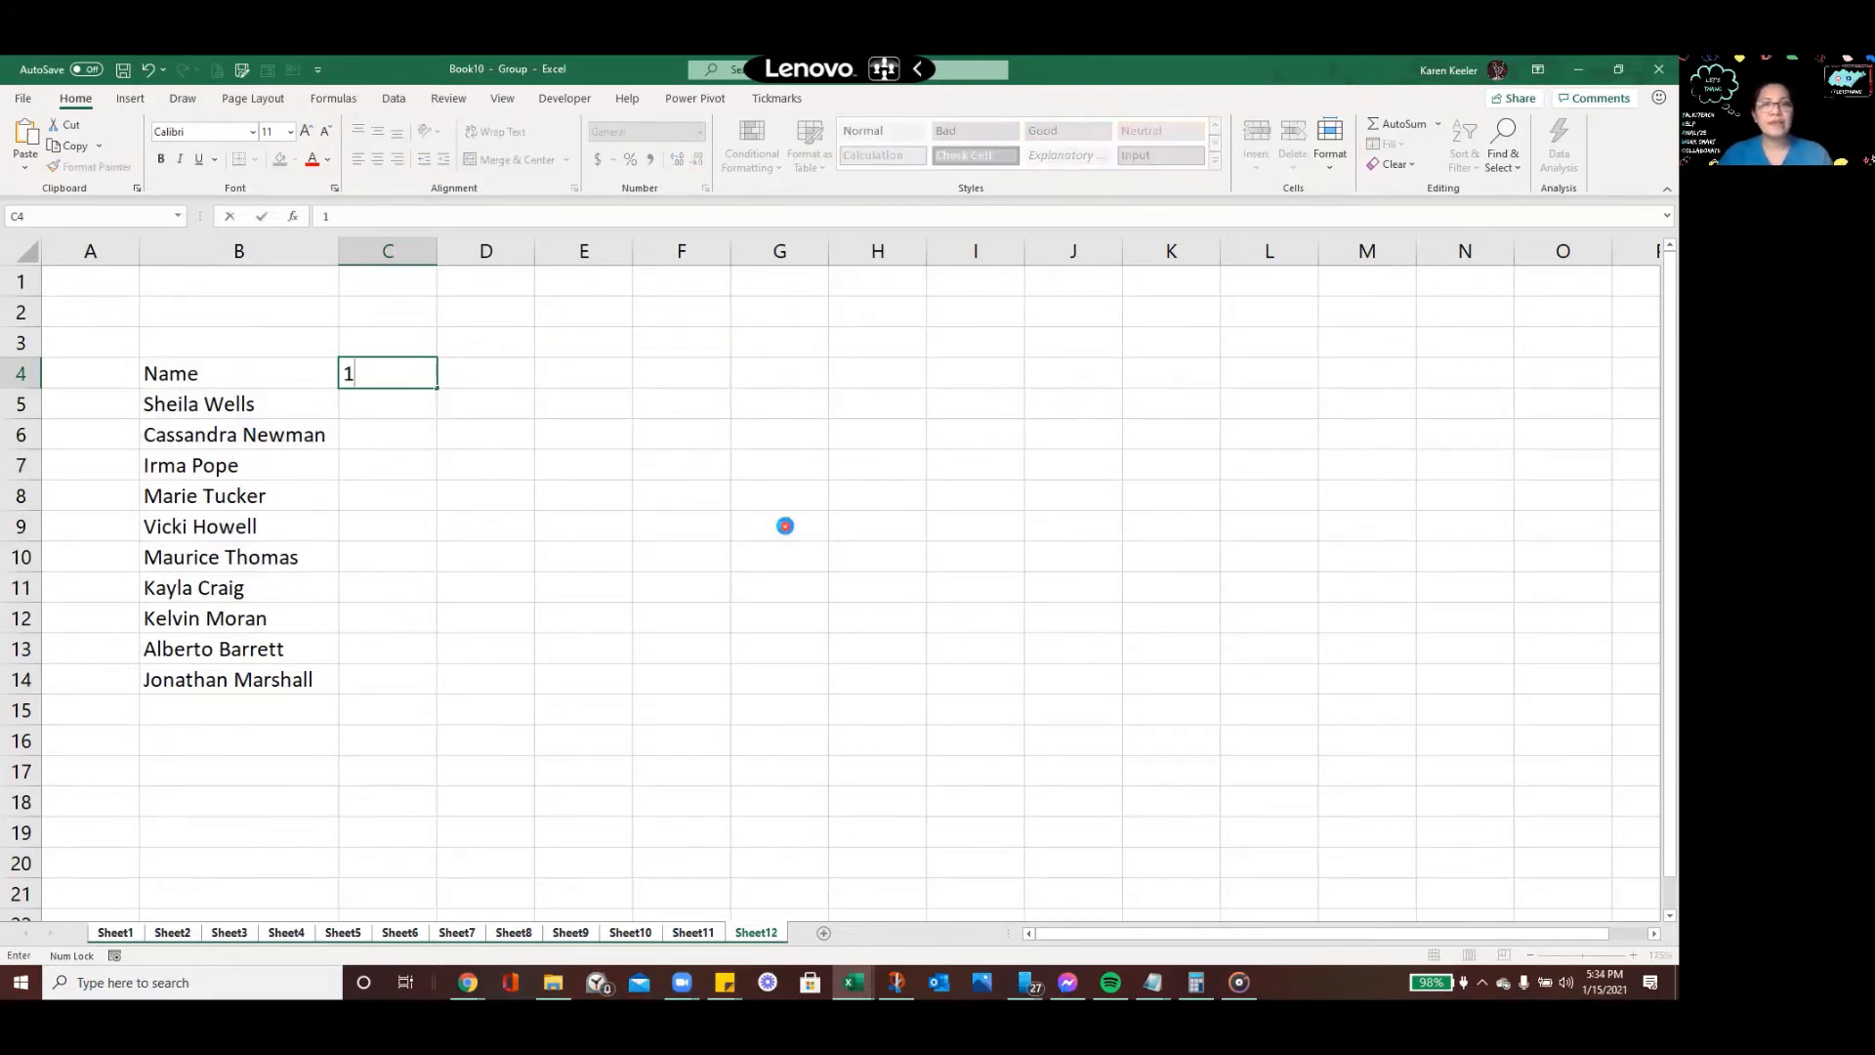
click(781, 525)
click(370, 373)
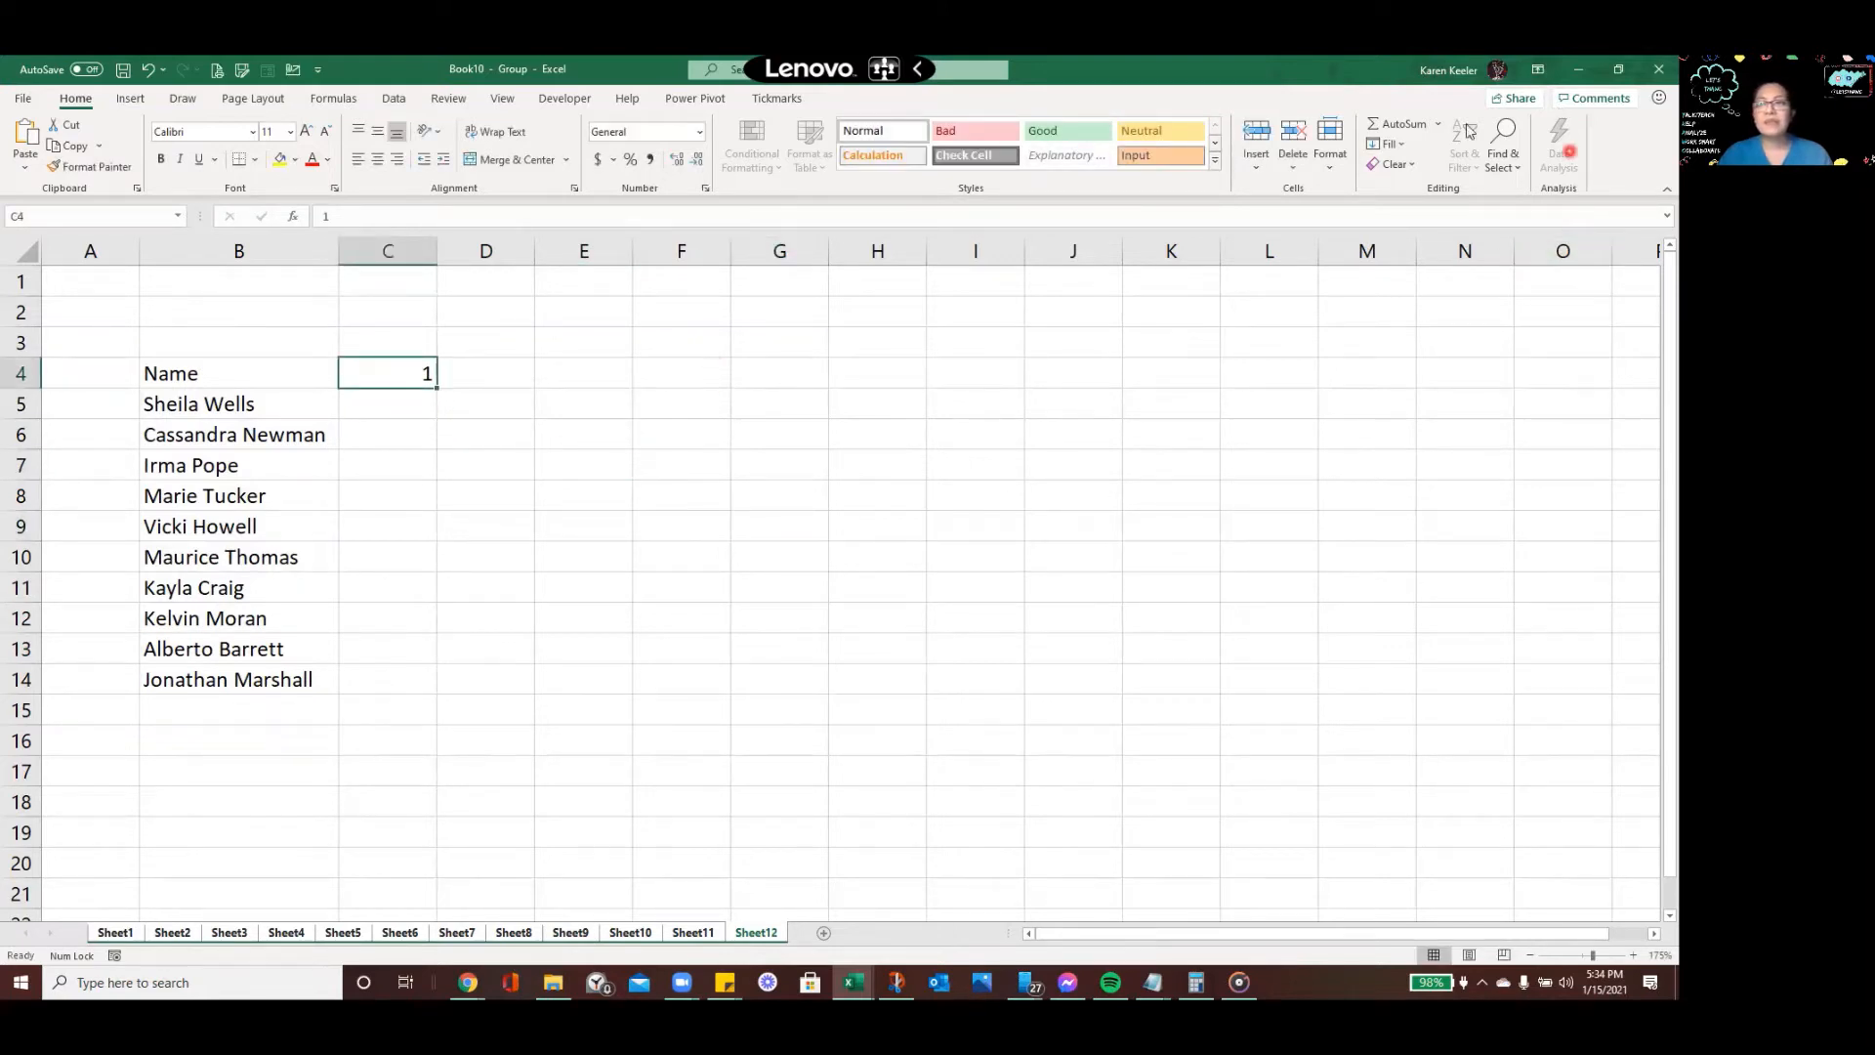
Fill a linear series across row 4 from C4 with step value 1 and stop value 31, and check its end
click(1386, 143)
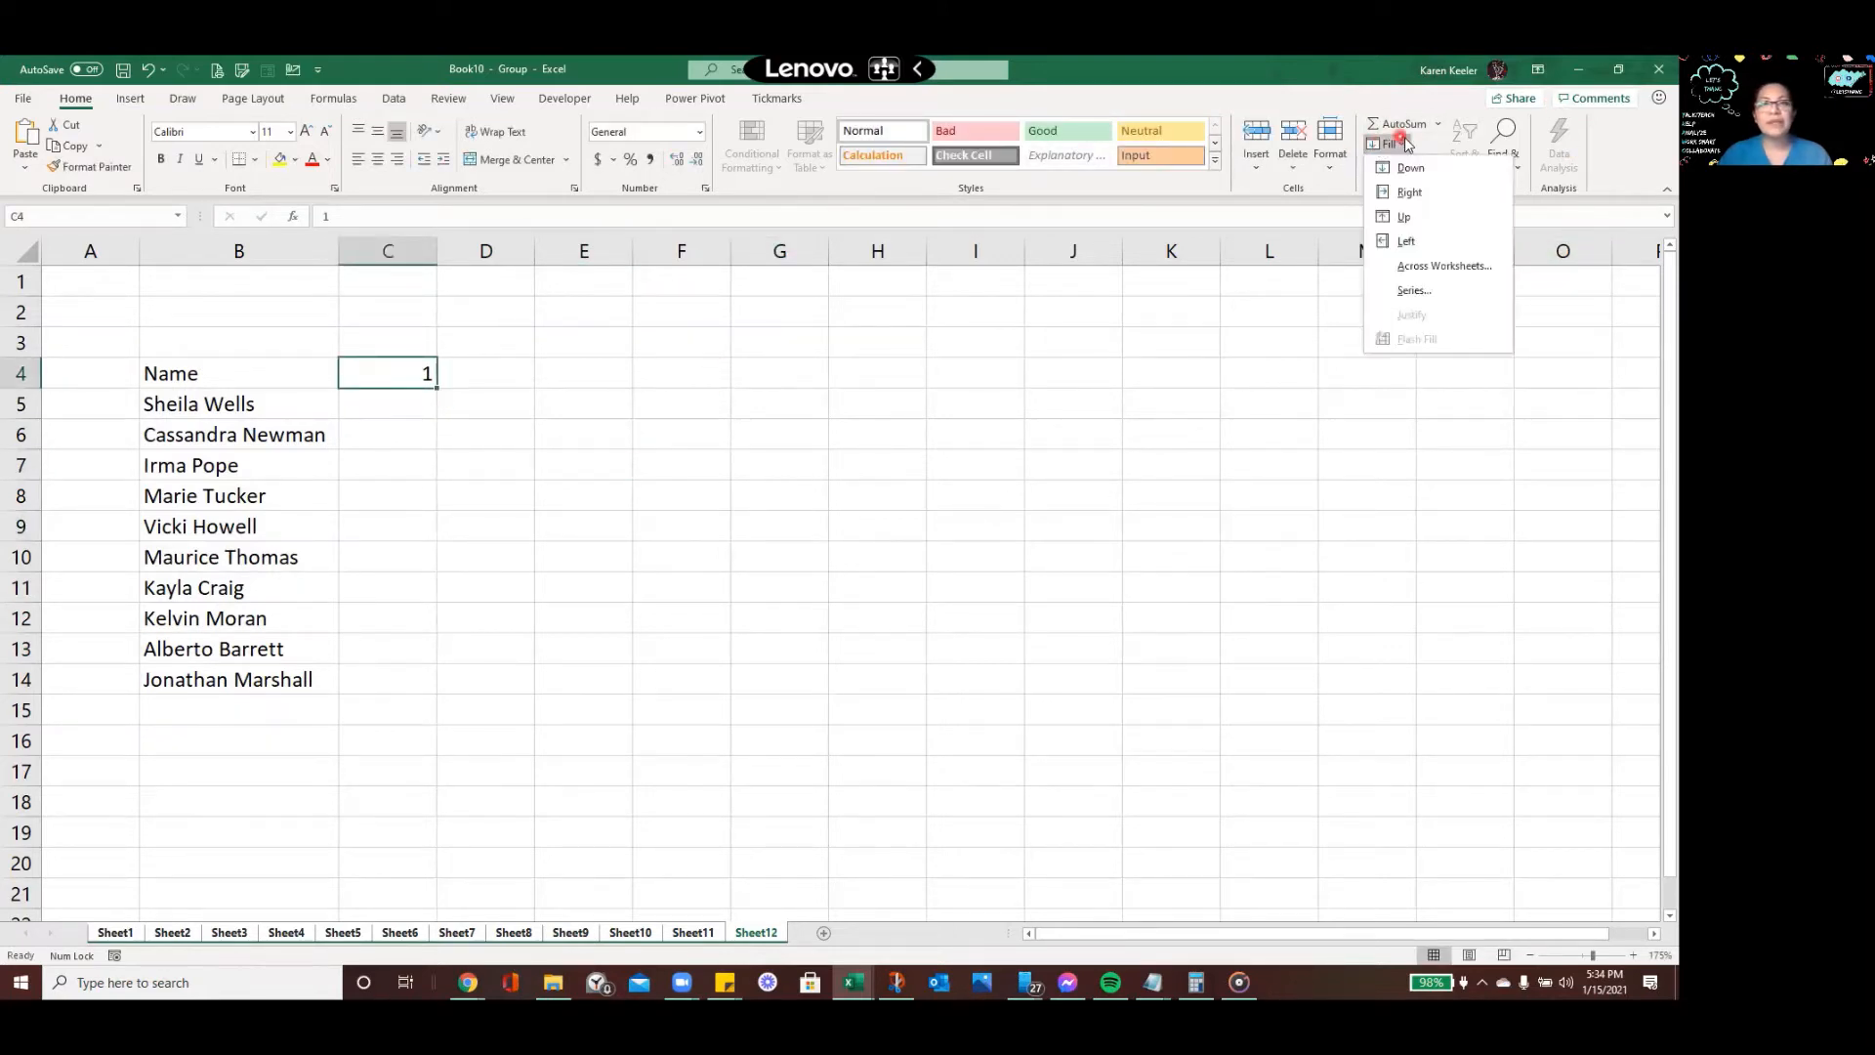
click(1411, 290)
click(663, 297)
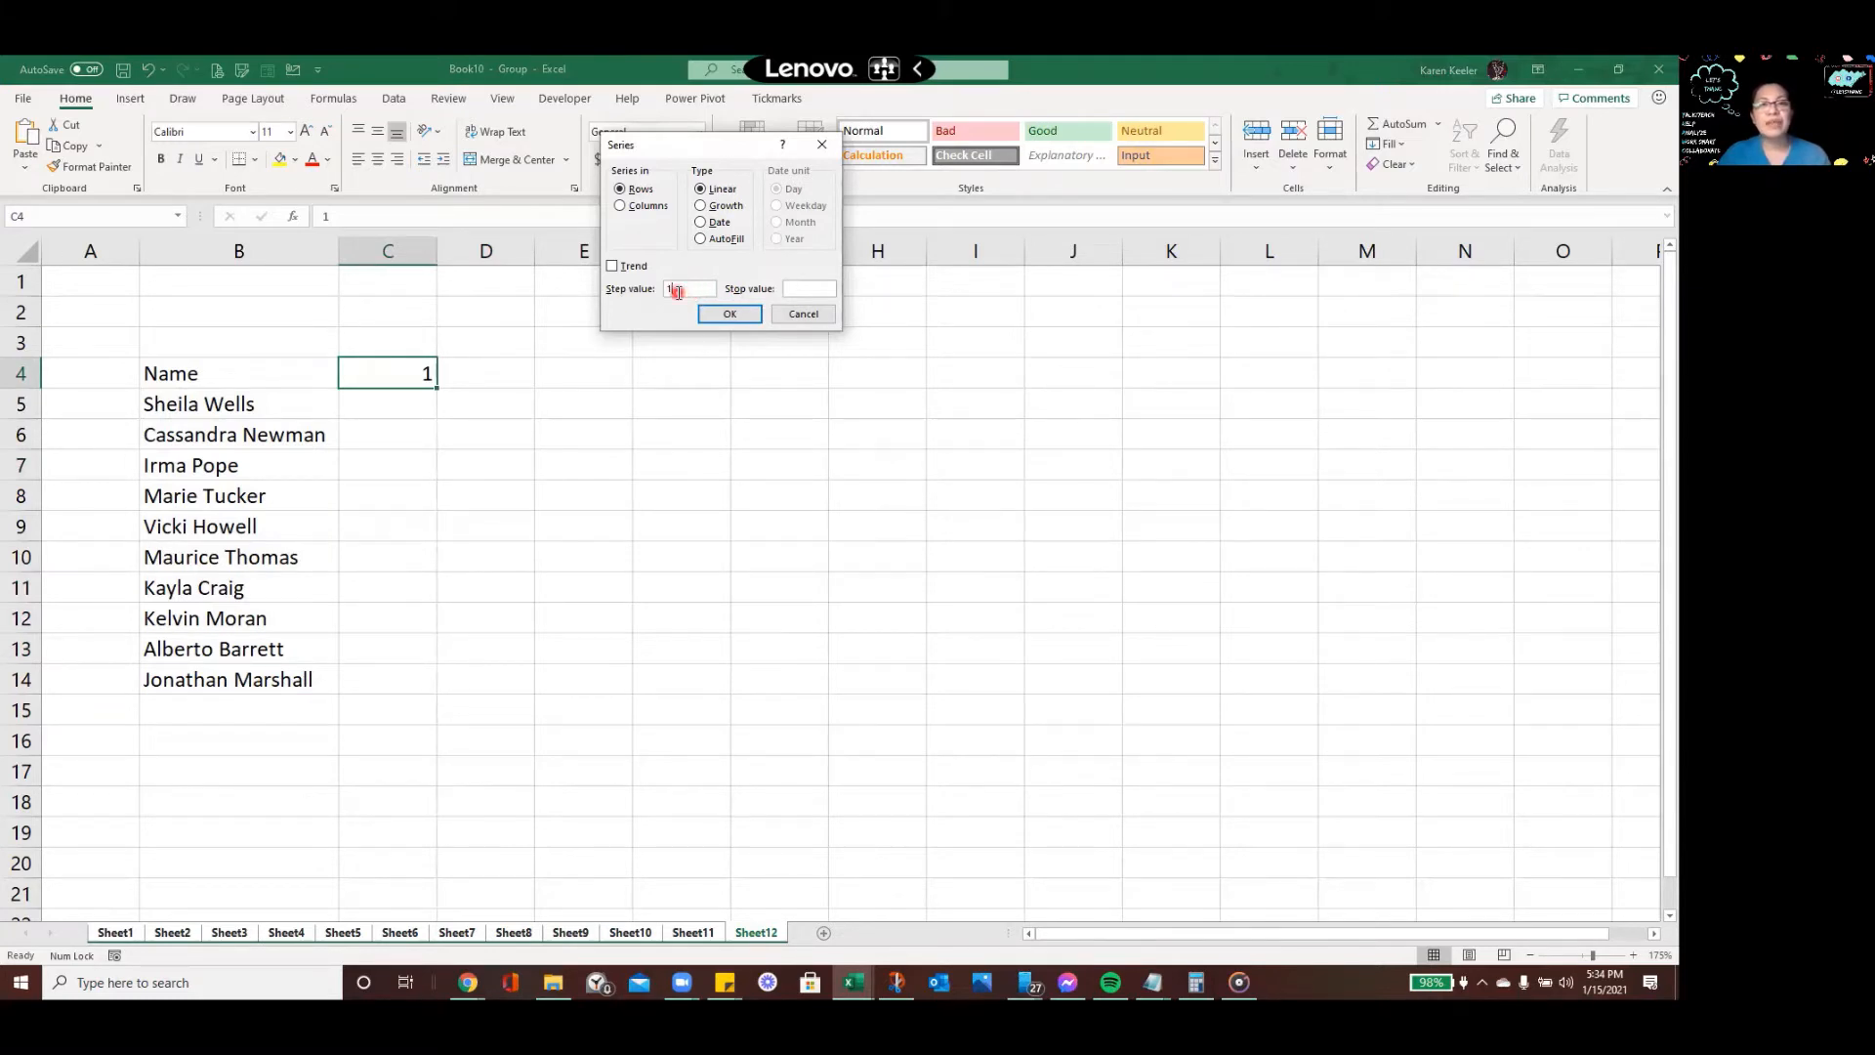
click(816, 291)
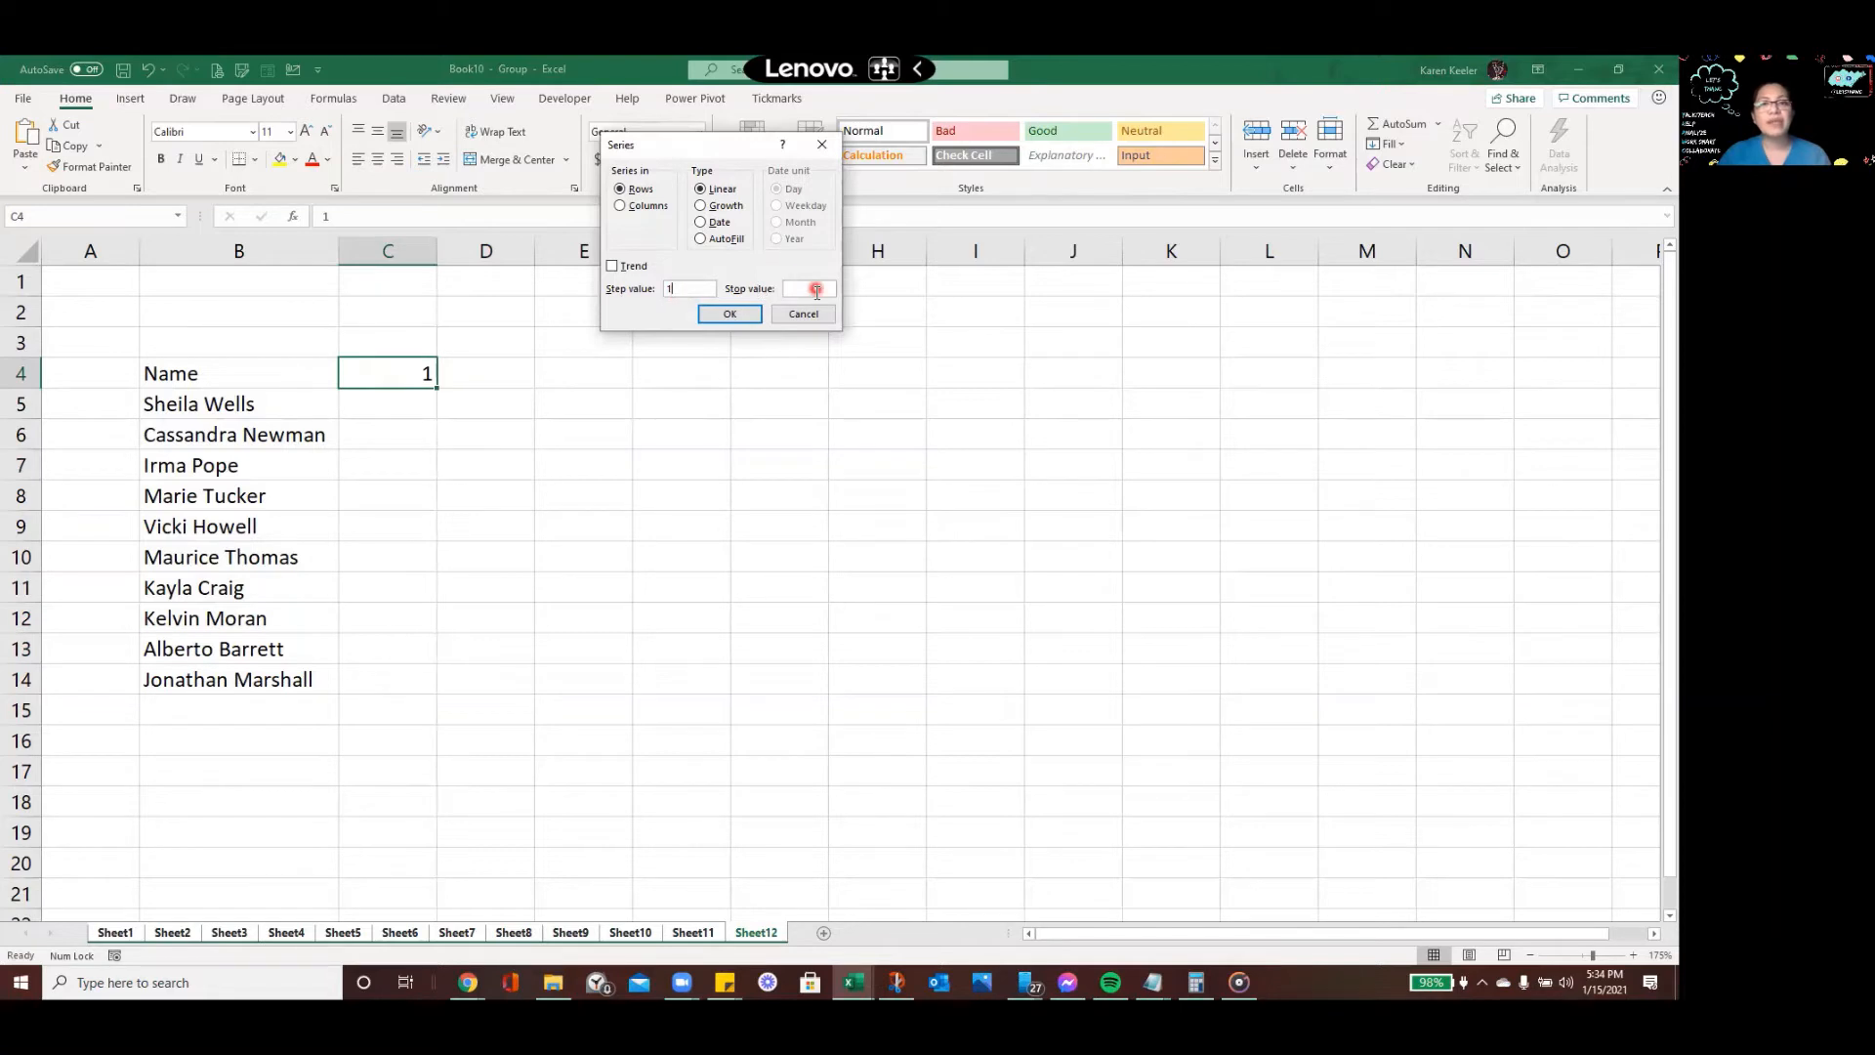
text(31)
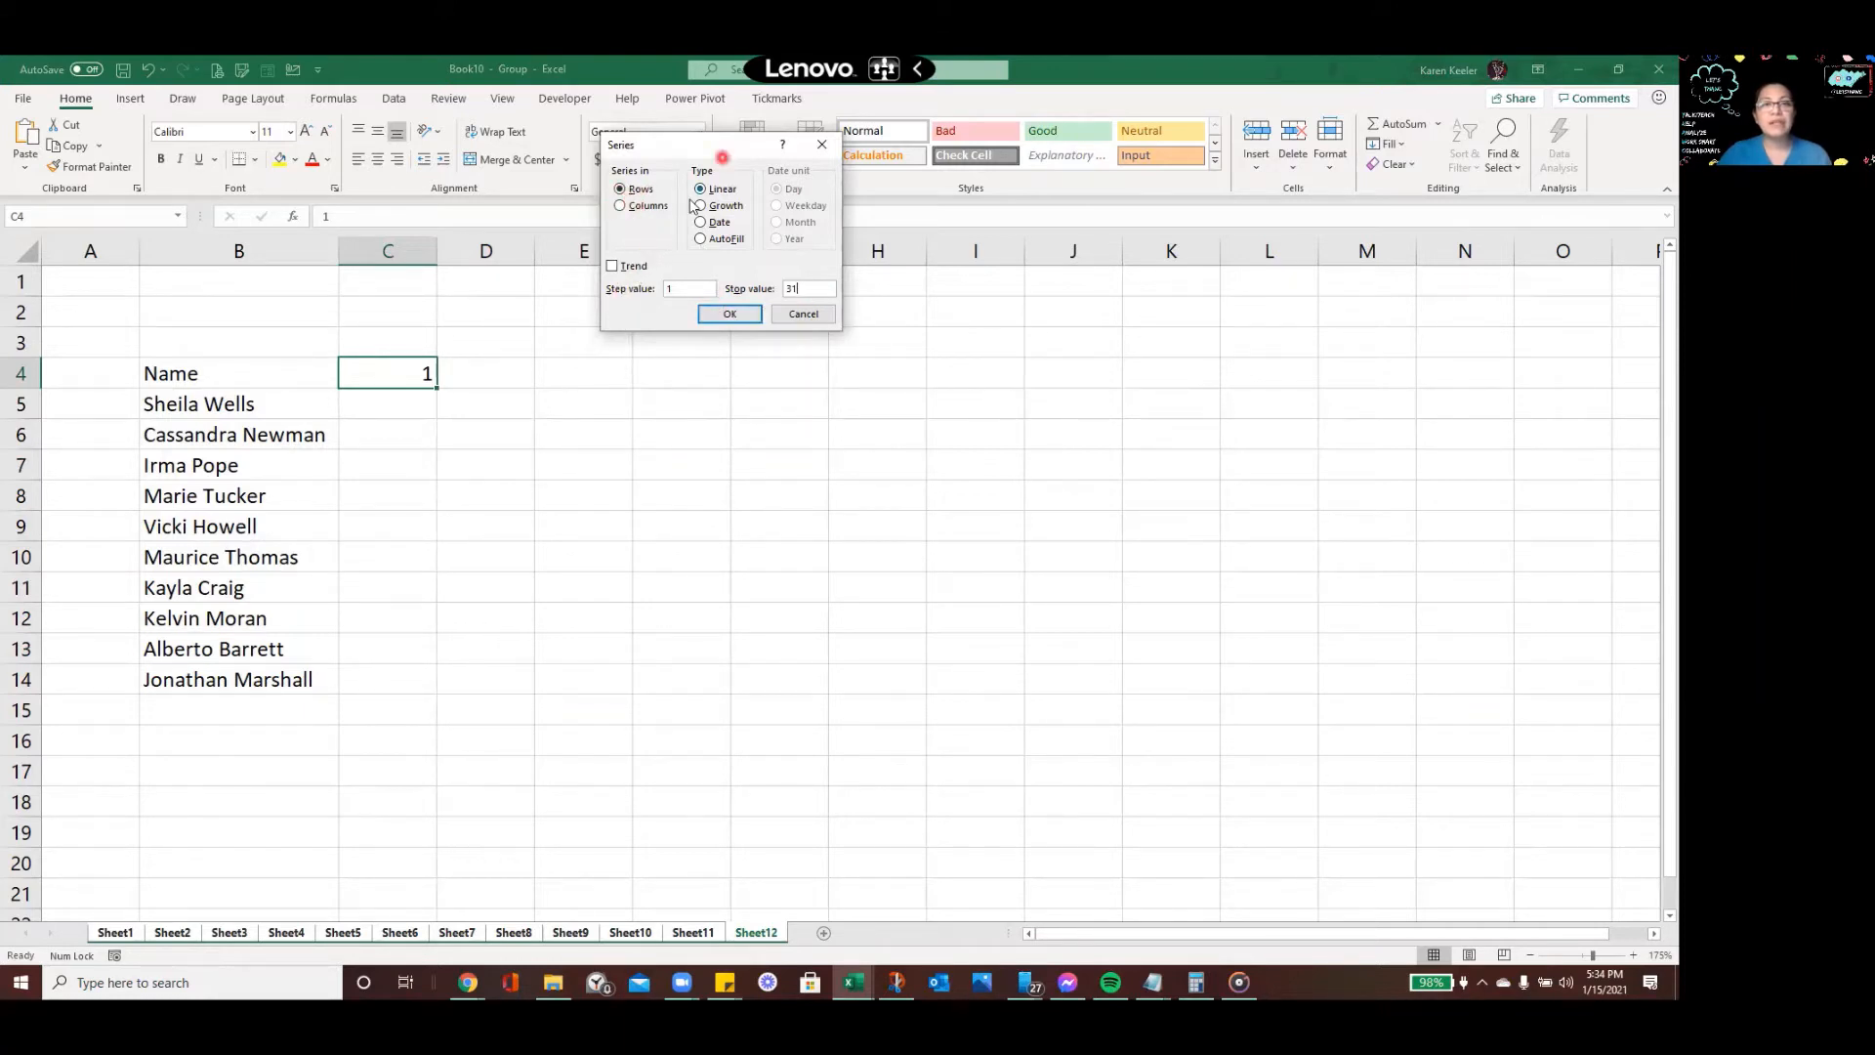
click(1157, 173)
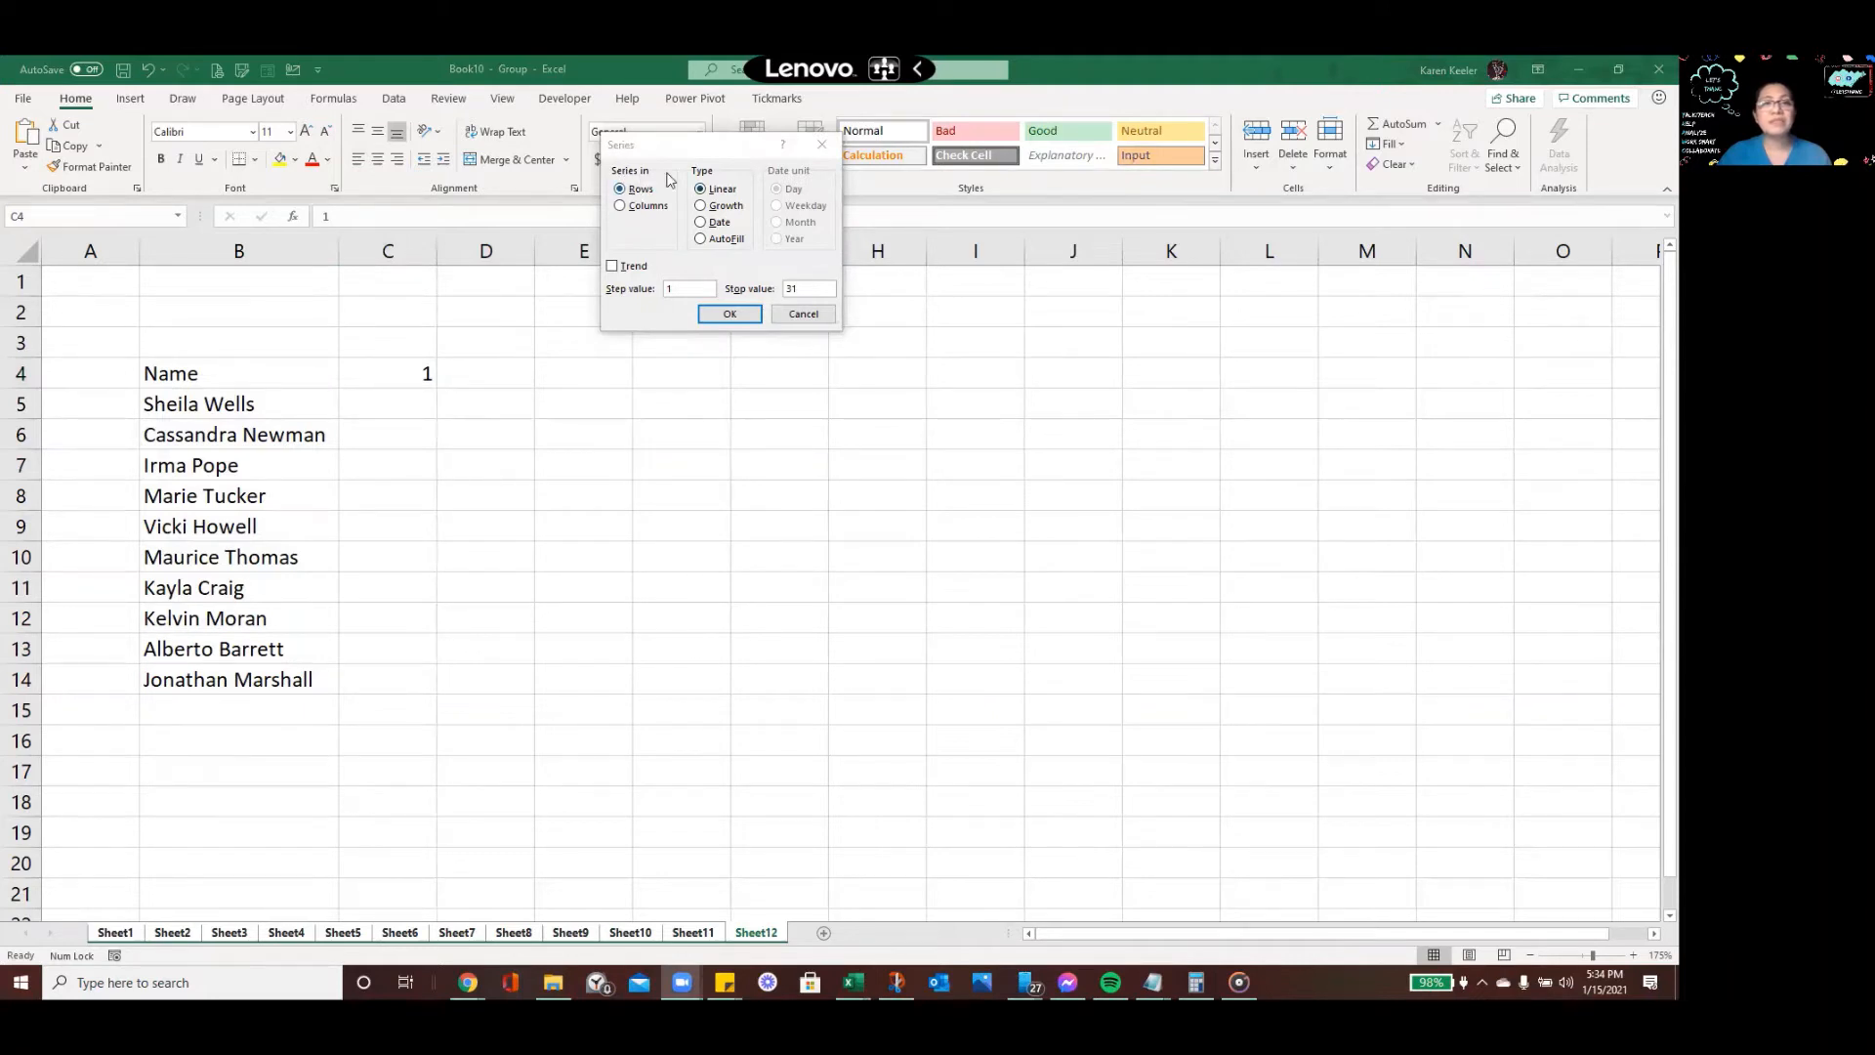
click(733, 313)
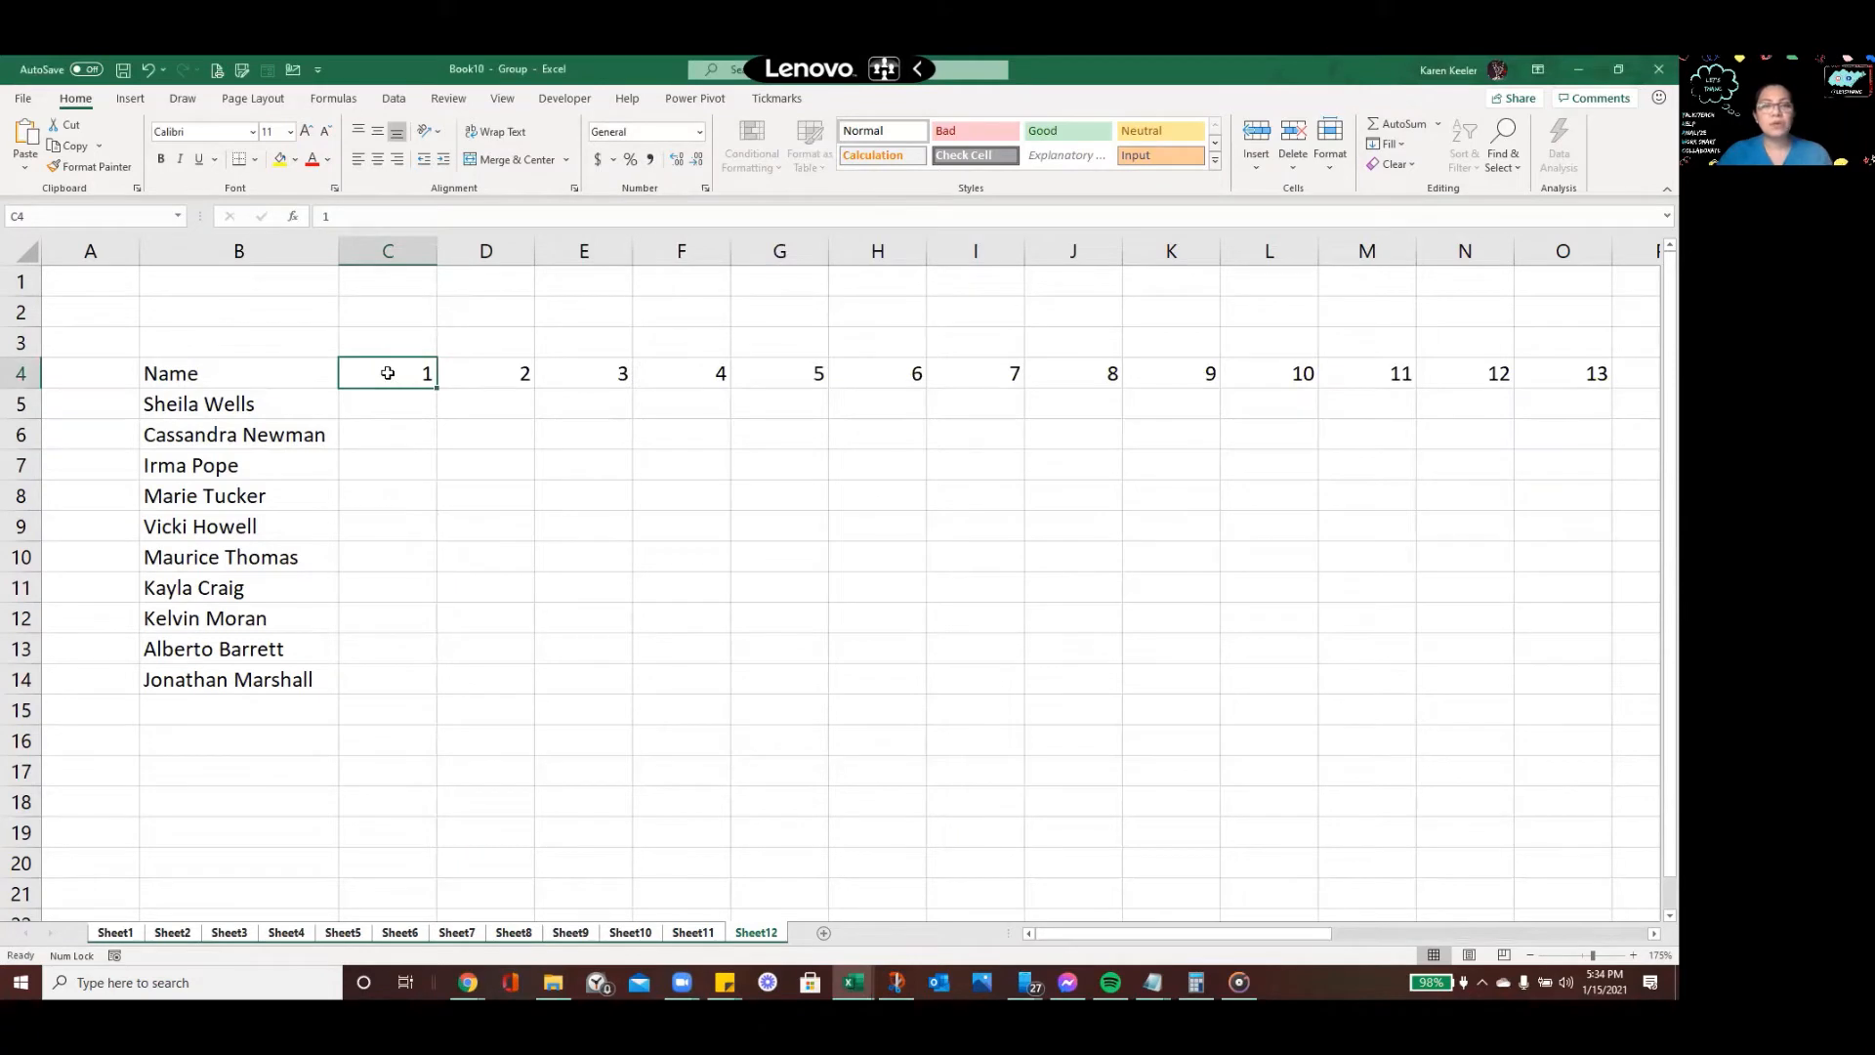
key(ctrl+Right)
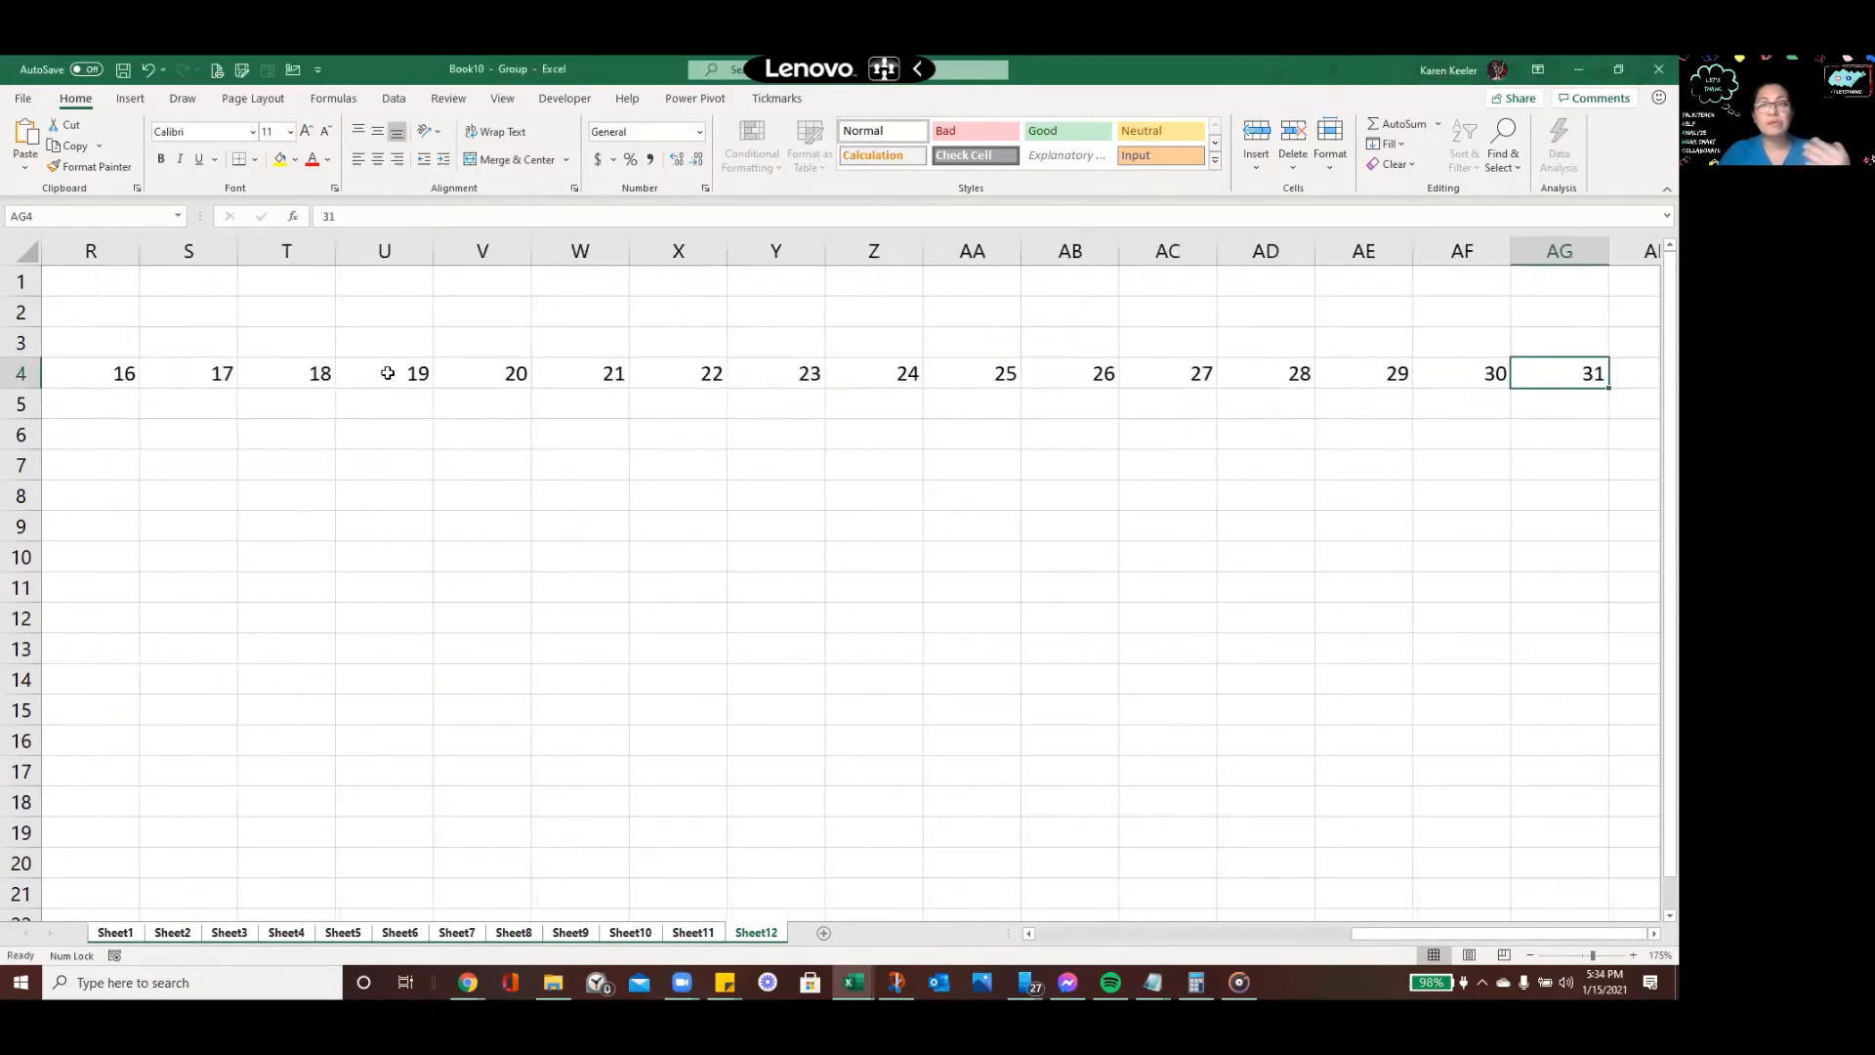
Autofit the widths of columns B through AG to the headings and names
key(ctrl+Left)
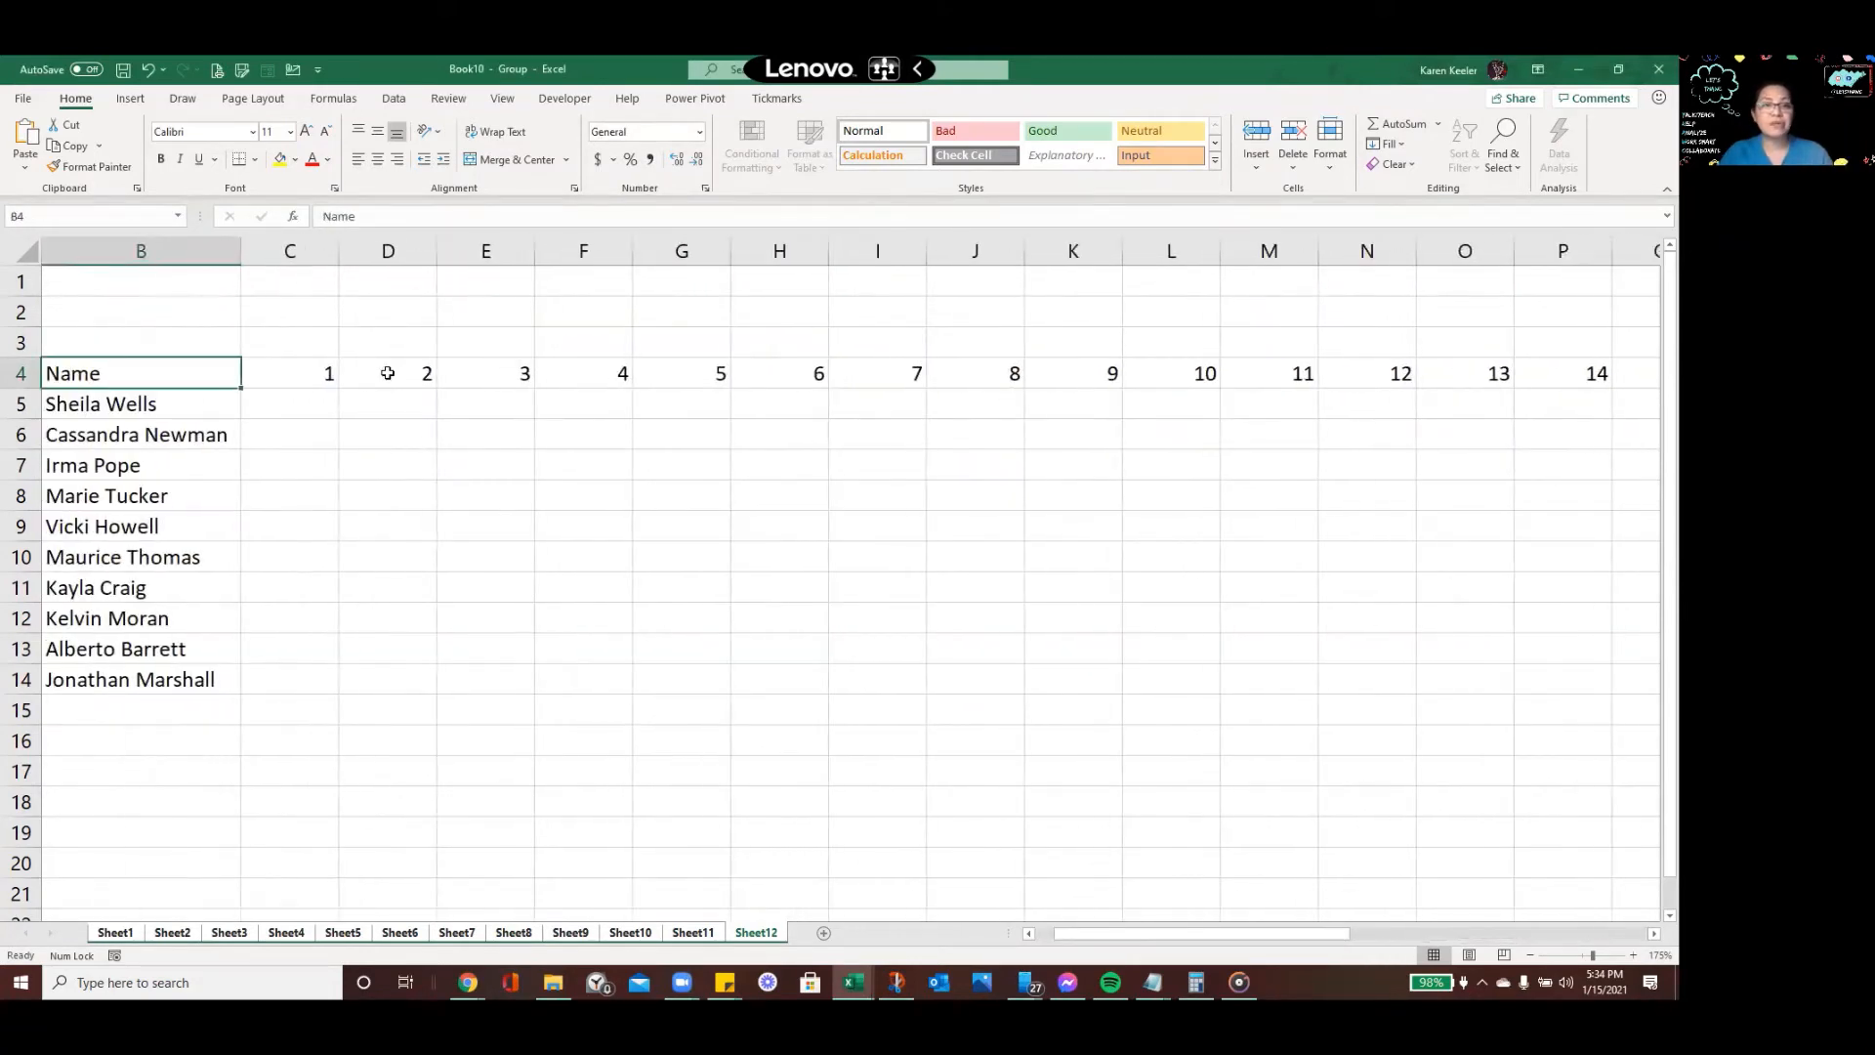
key(ctrl+shift+Right)
key(ctrl+space)
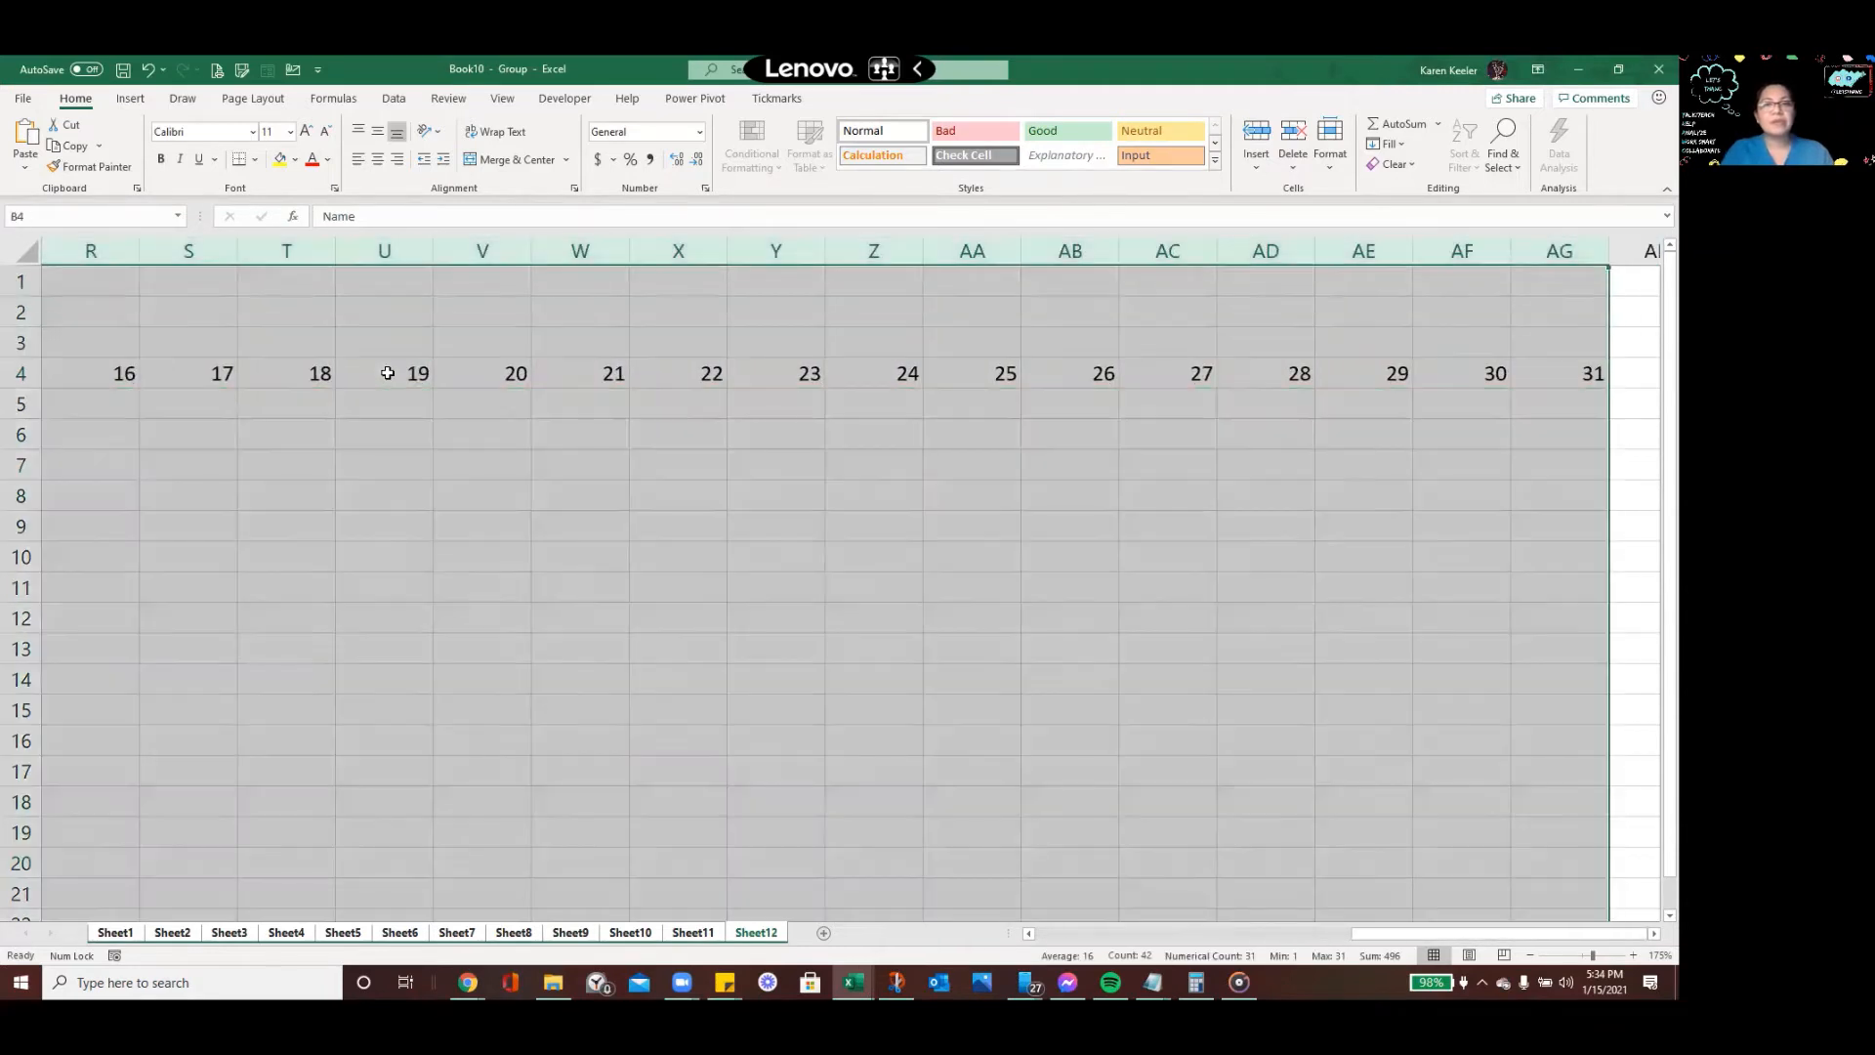
double_click(729, 251)
click(493, 479)
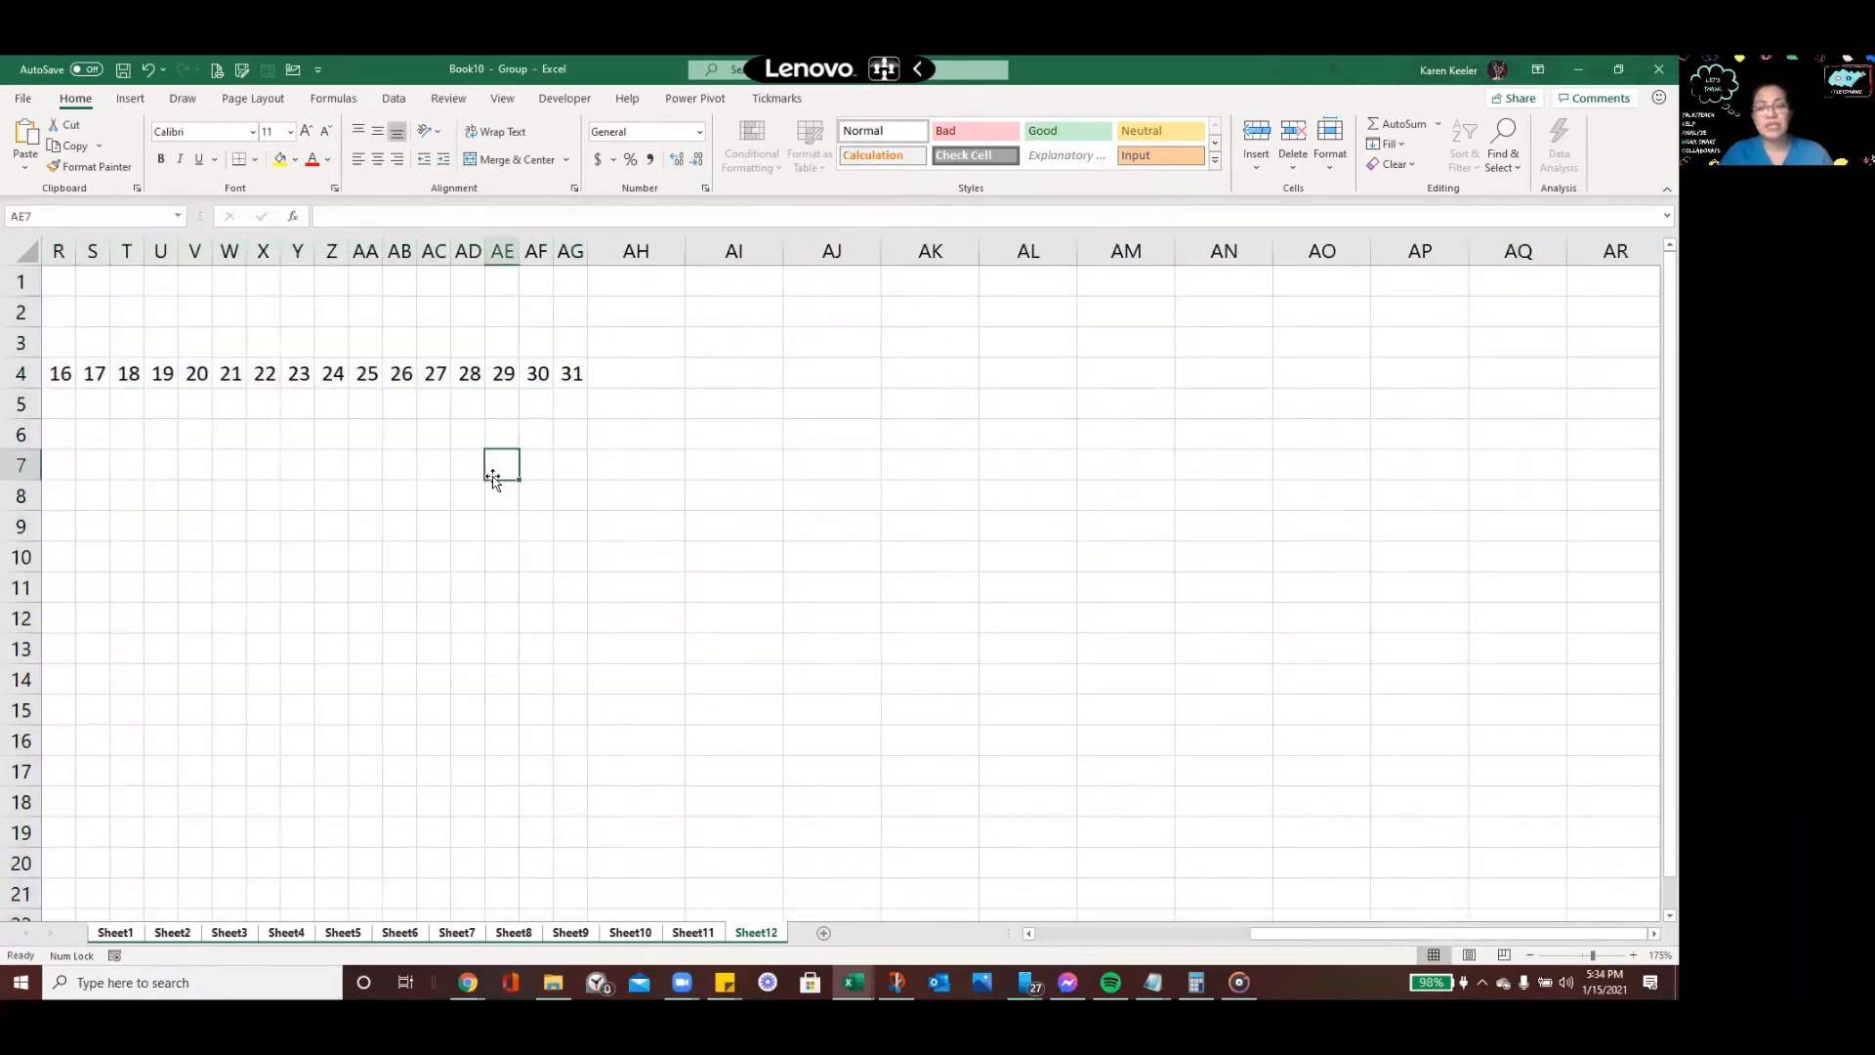
Apply the Accent6 cell style to the heading row B4:AG4
key(Left)
key(Left)
key(Left)
key(Left)
key(Left)
key(Left)
key(Left)
key(Left)
key(Left)
key(Left)
key(Left)
key(Left)
key(Left)
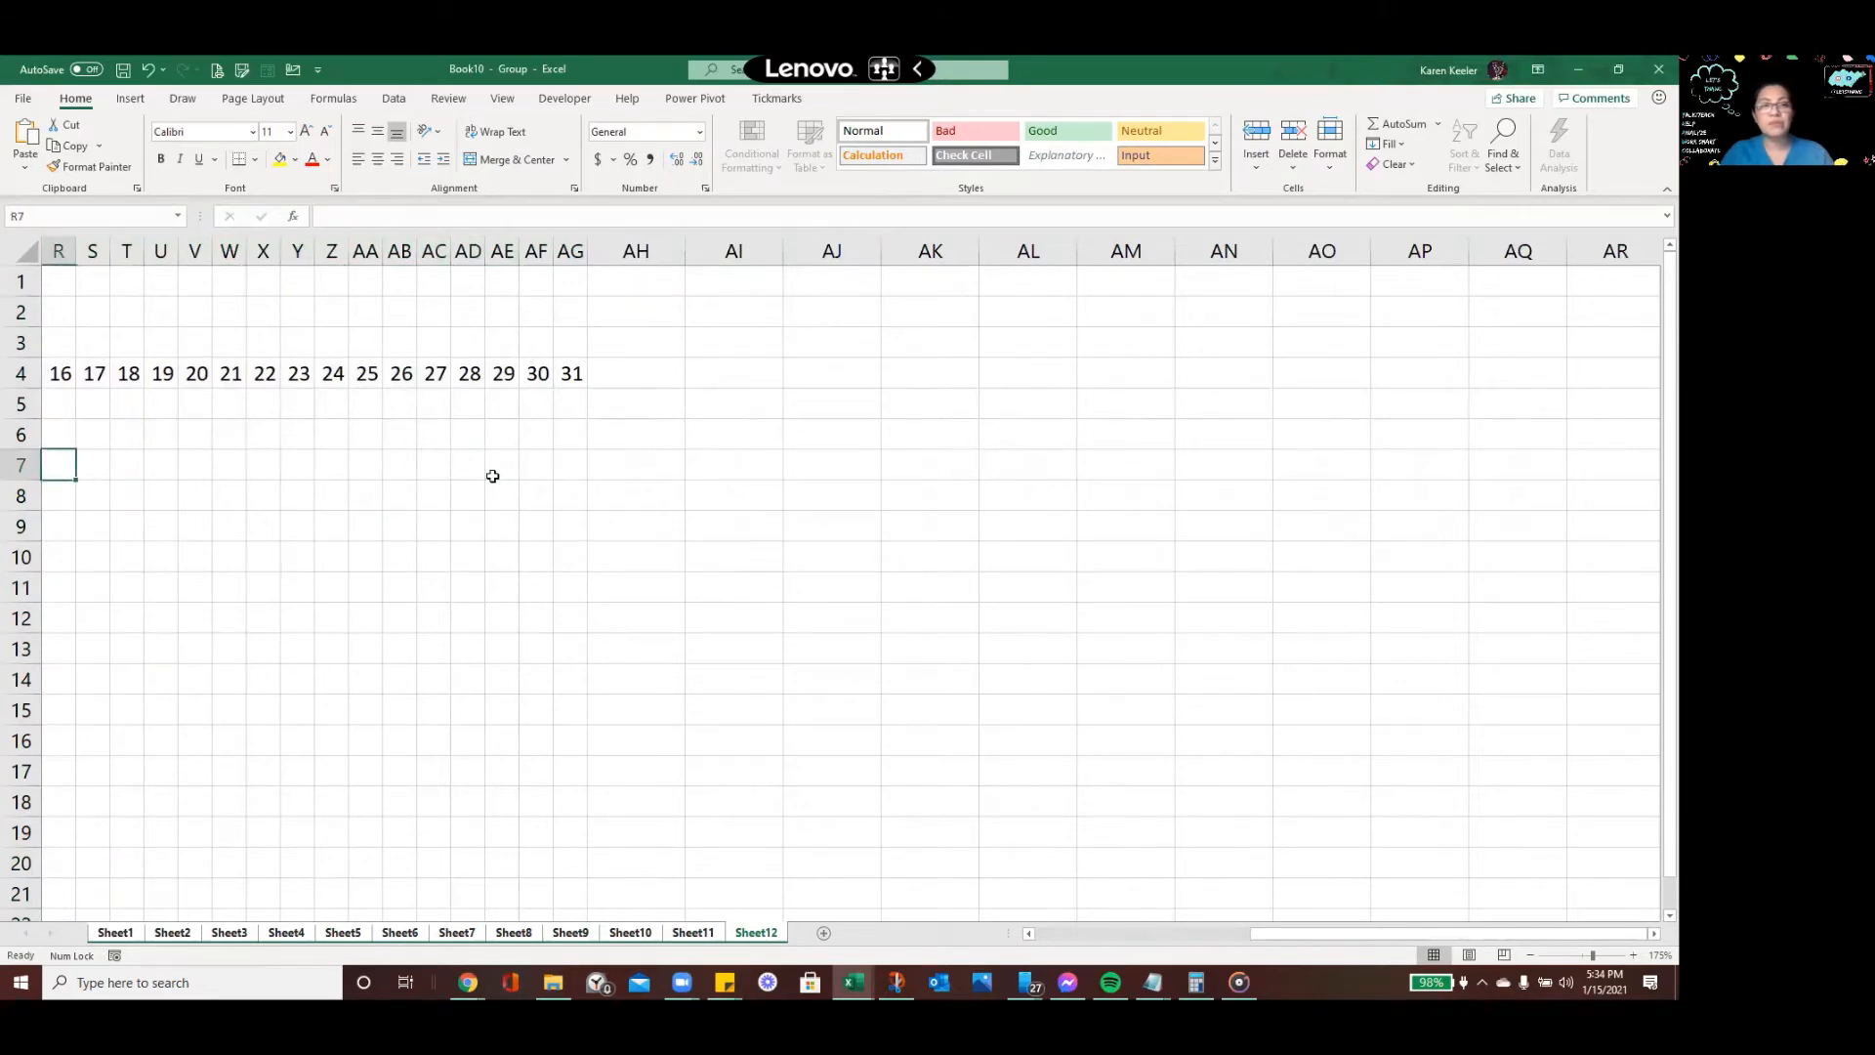
key(Left)
key(Left)
key(Left)
key(Left)
key(Left)
key(Left)
key(Left)
key(Left)
key(Left)
key(Left)
key(Left)
key(Left)
key(Left)
key(Left)
key(Left)
key(Left)
key(Left)
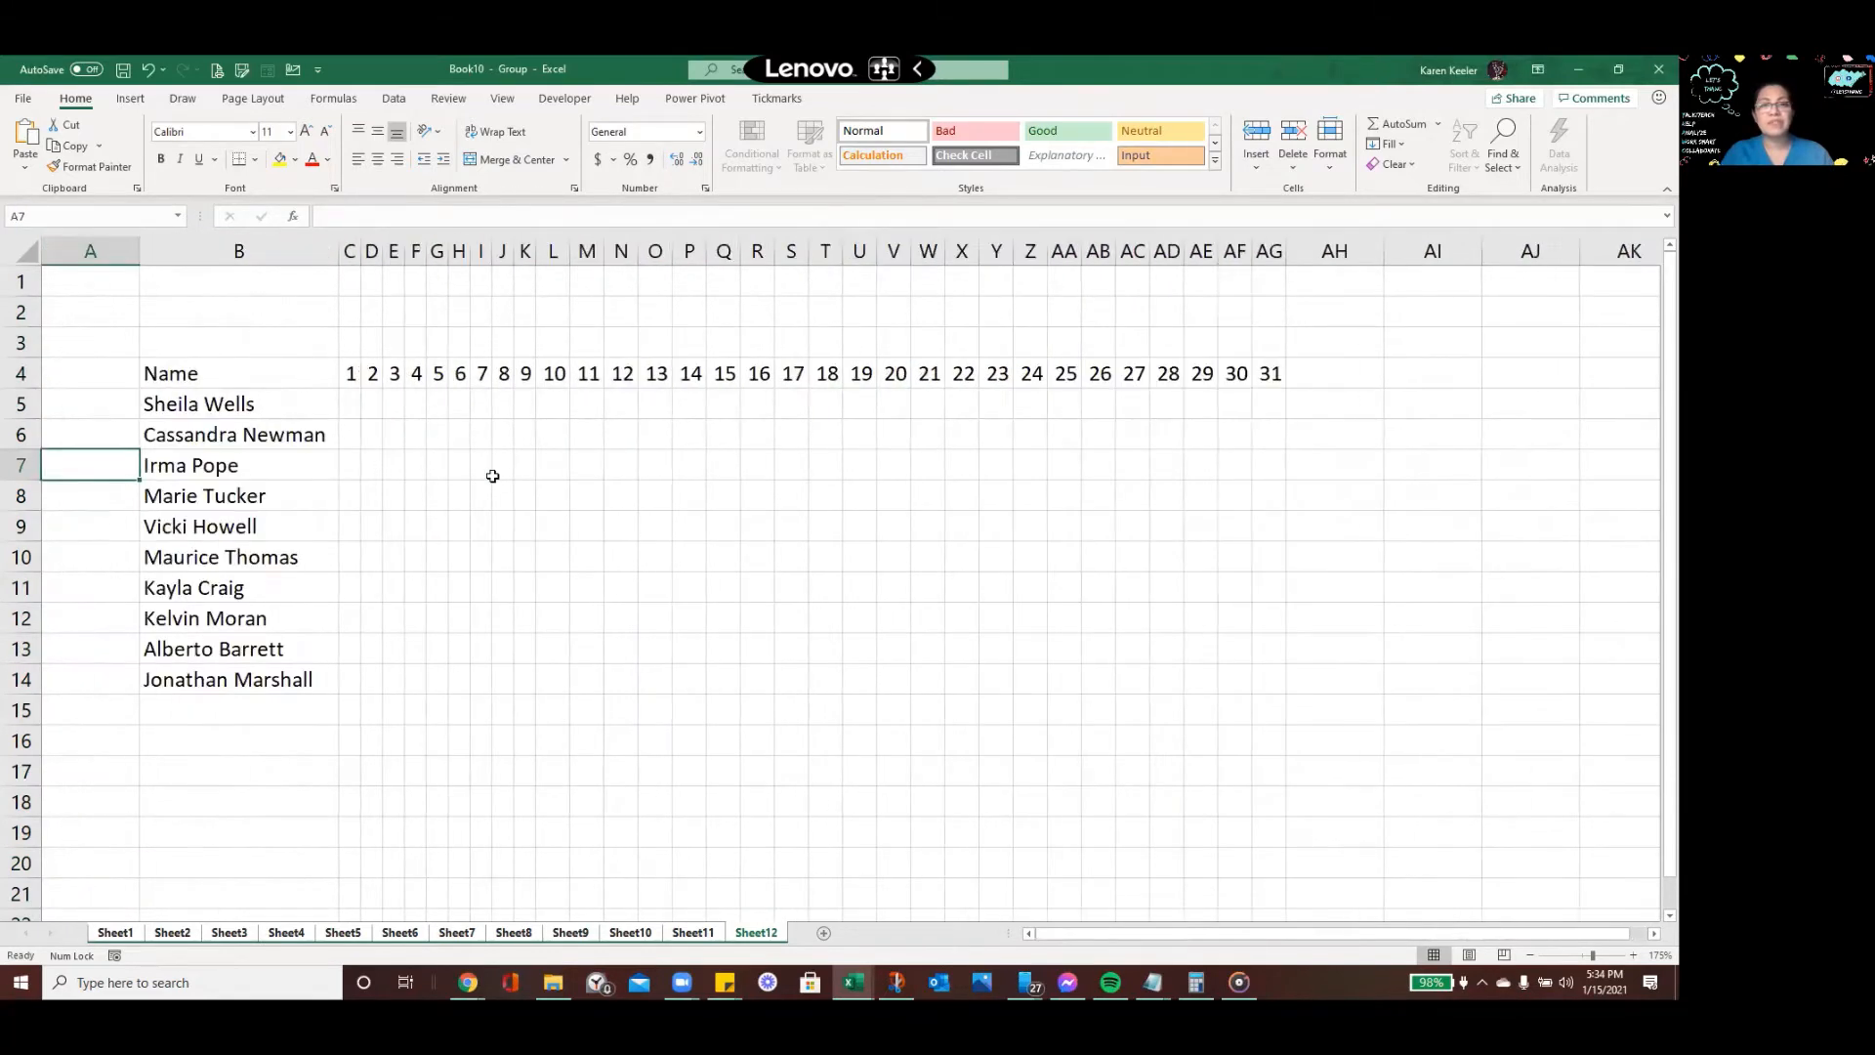
key(Right)
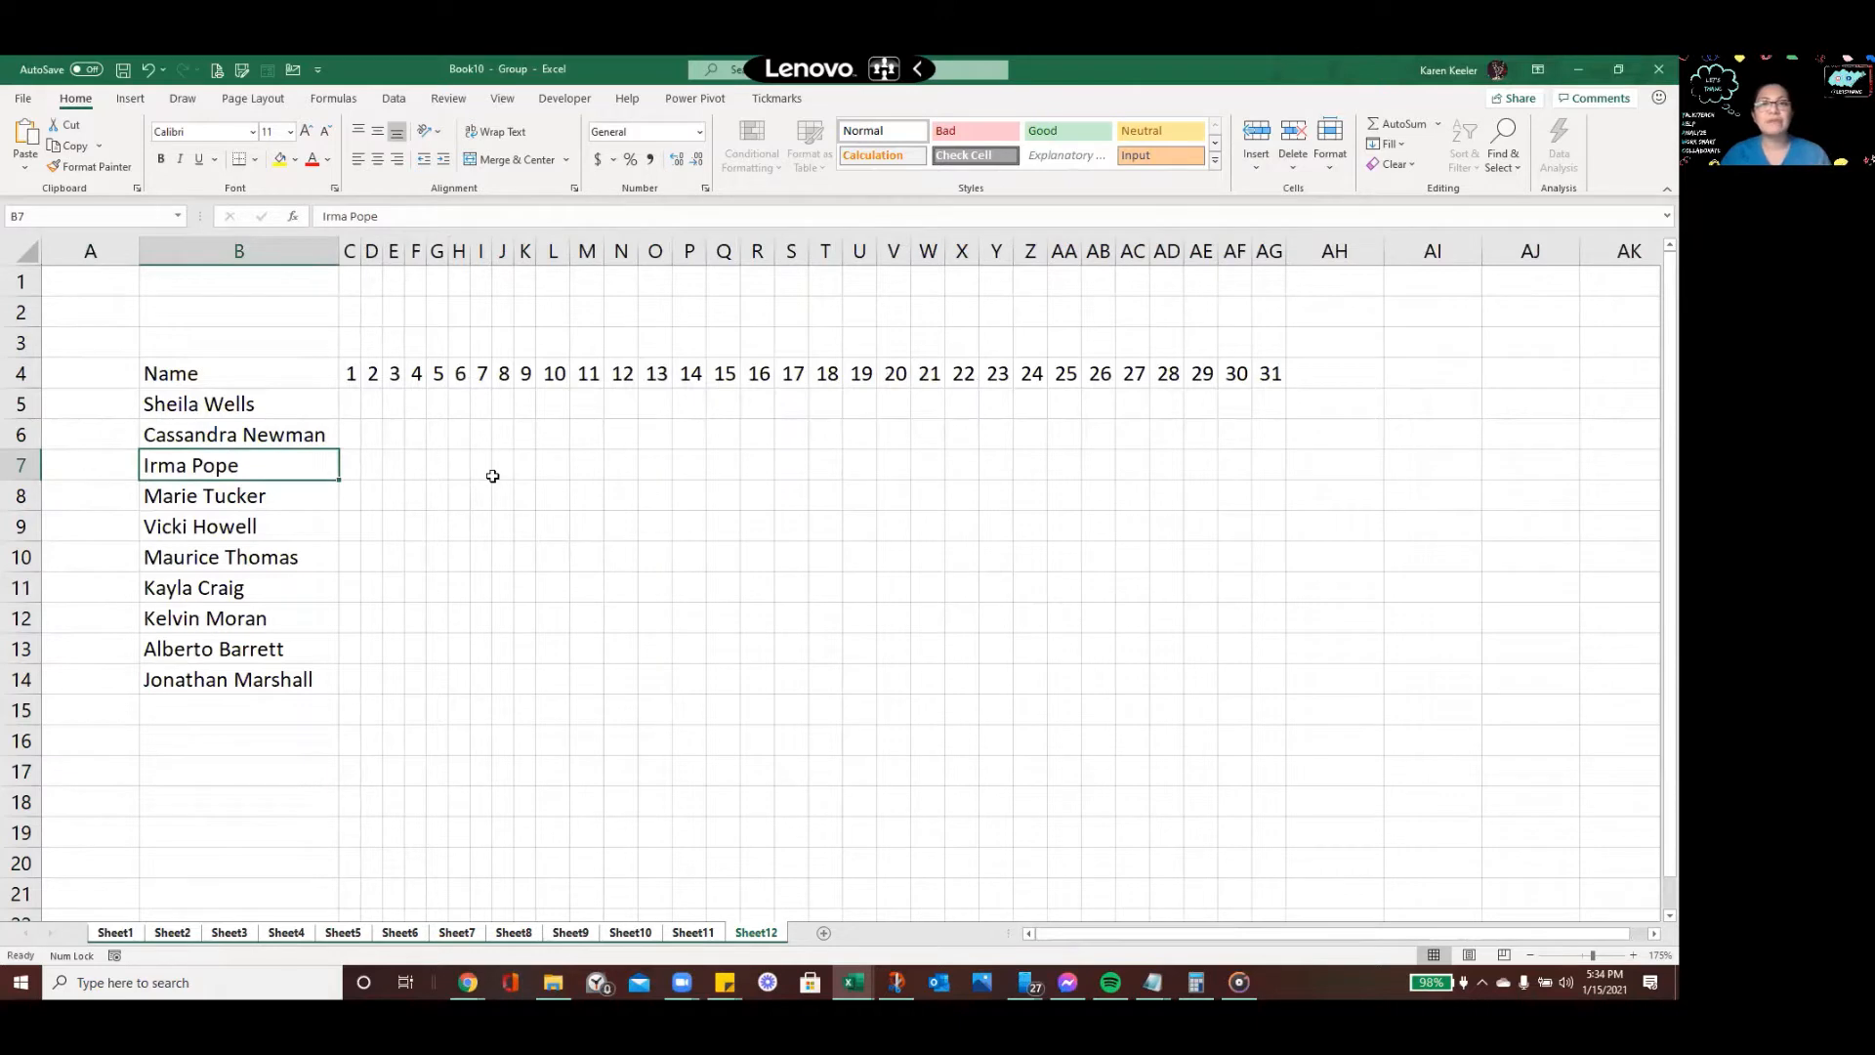
drag(295, 368, 1258, 378)
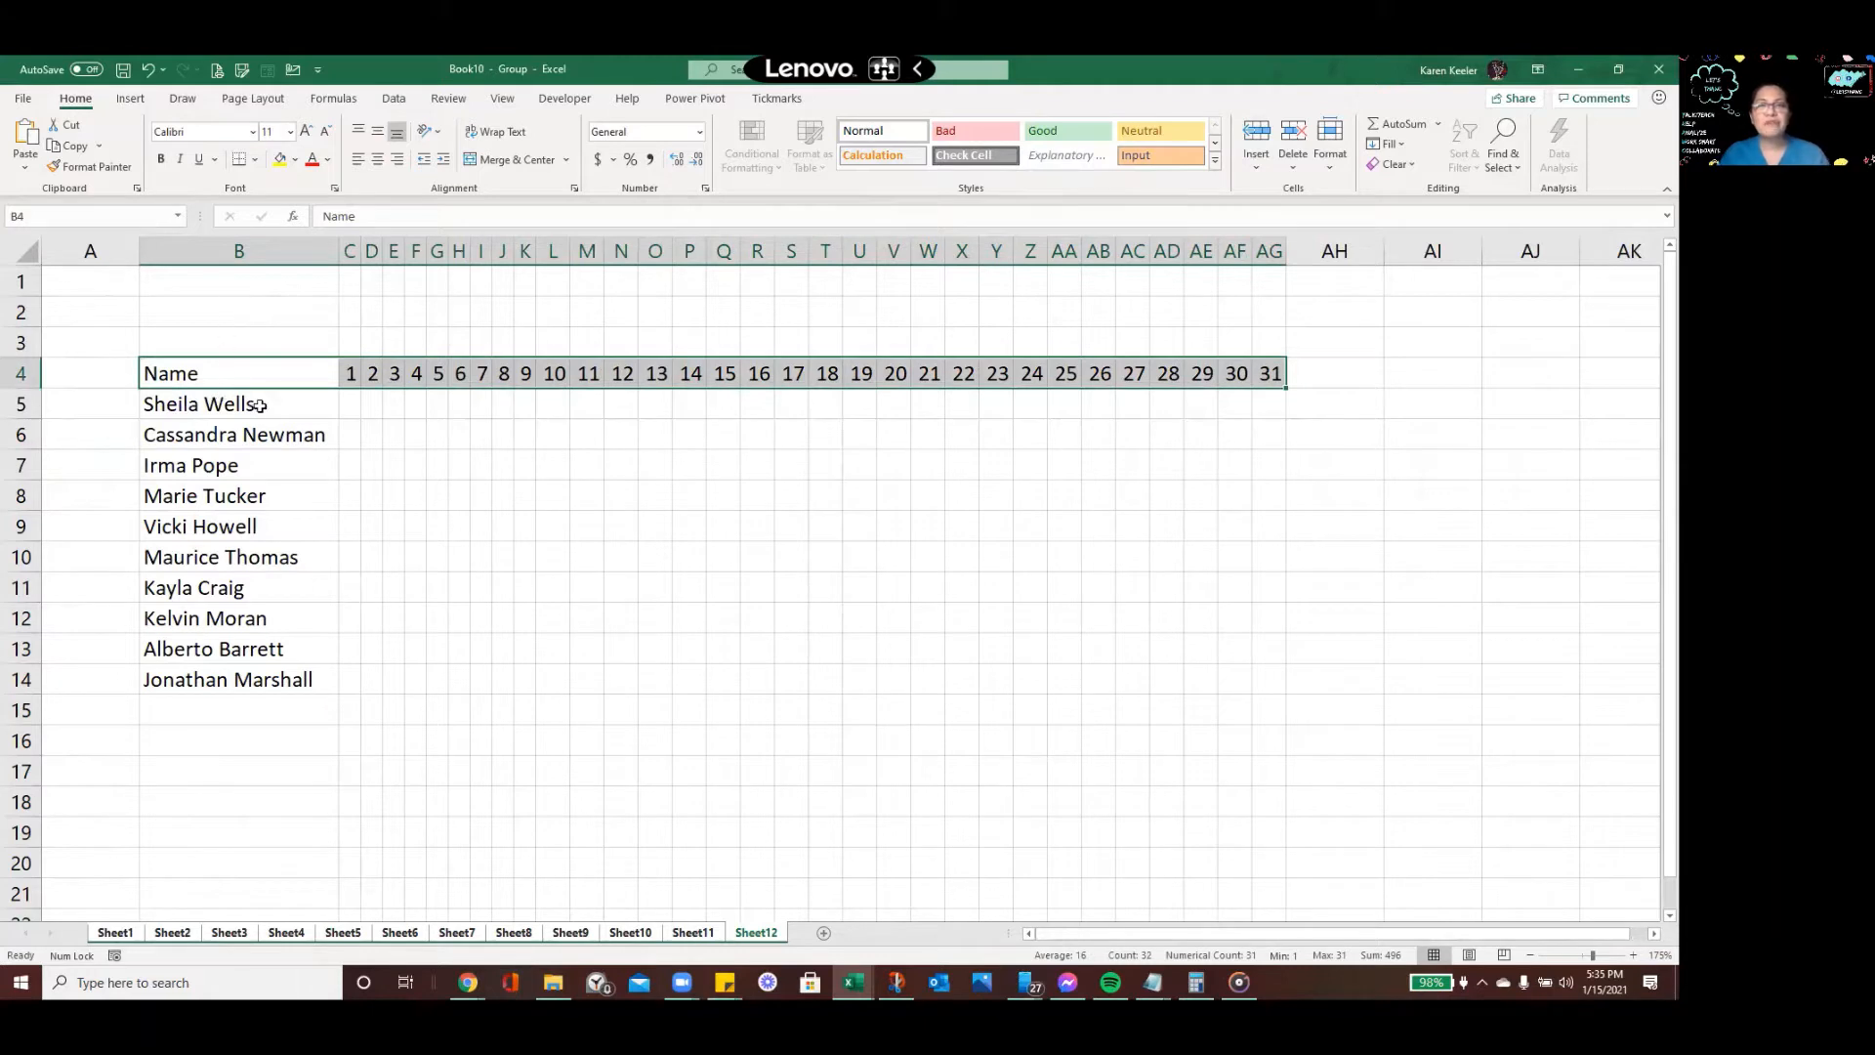
click(1213, 164)
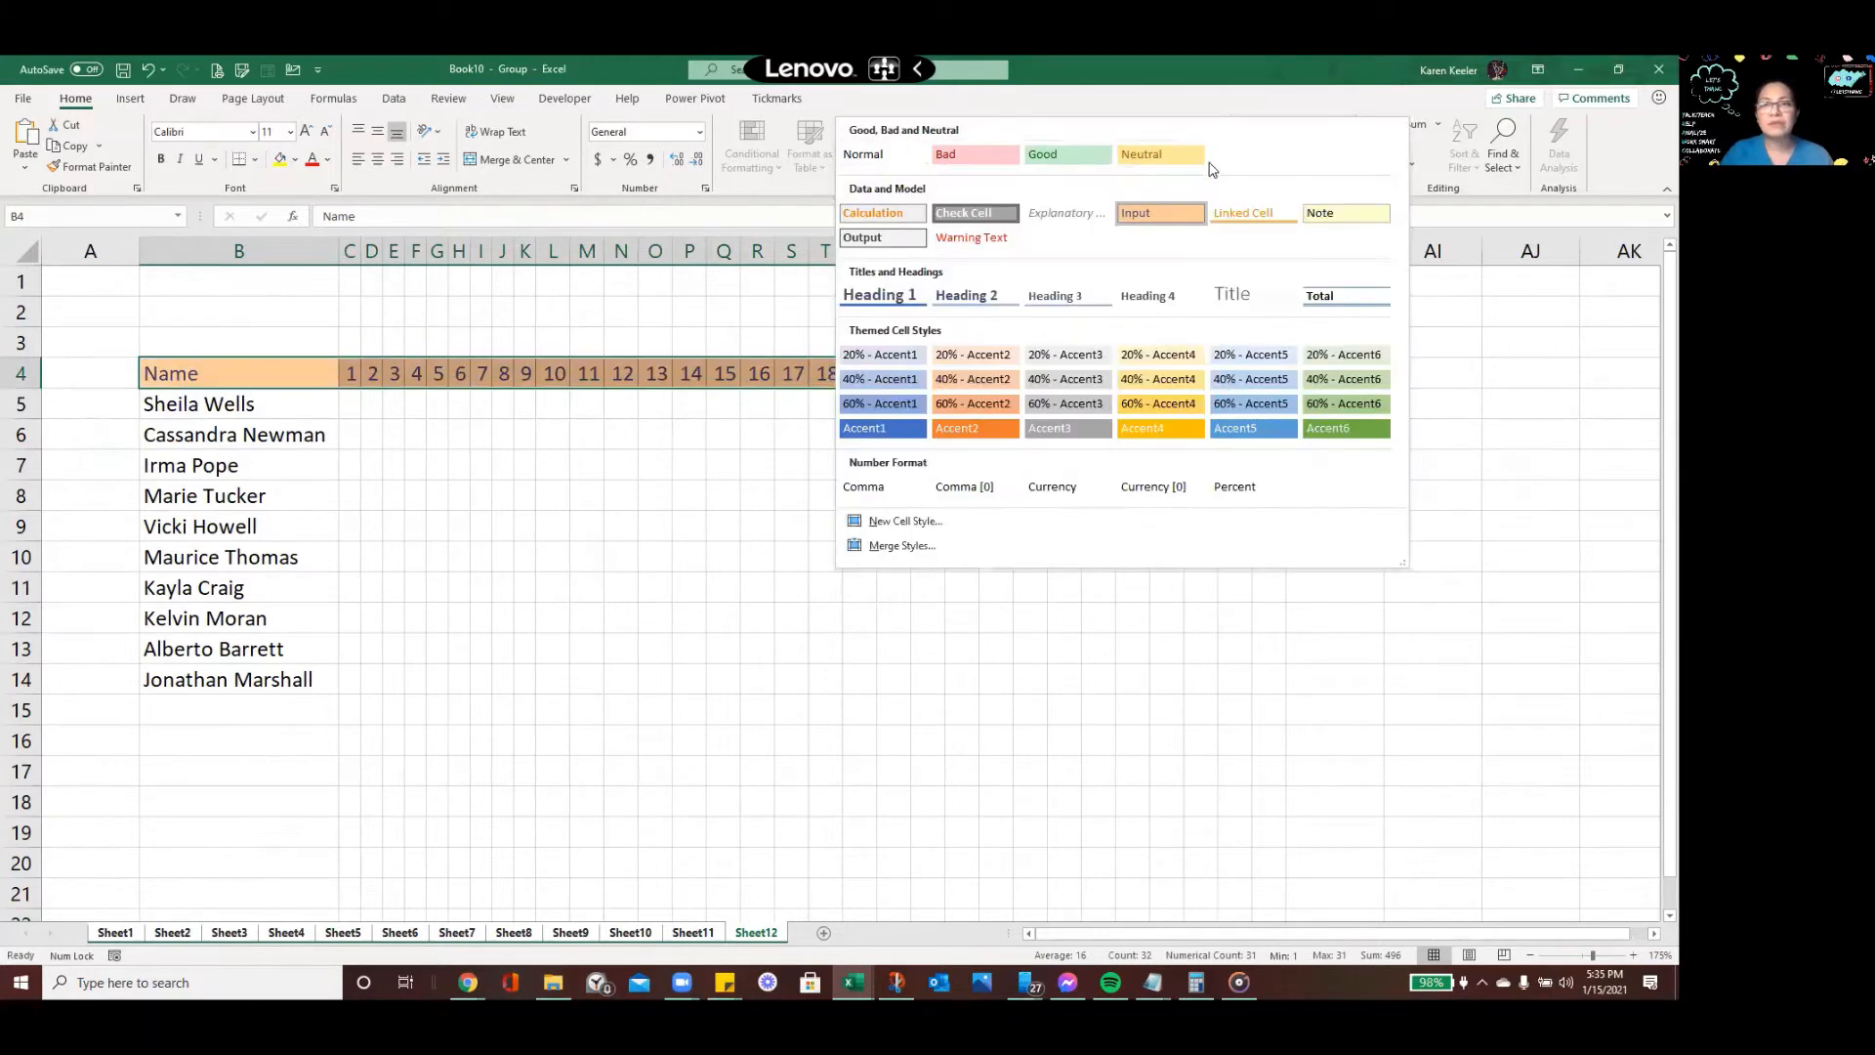
click(1334, 430)
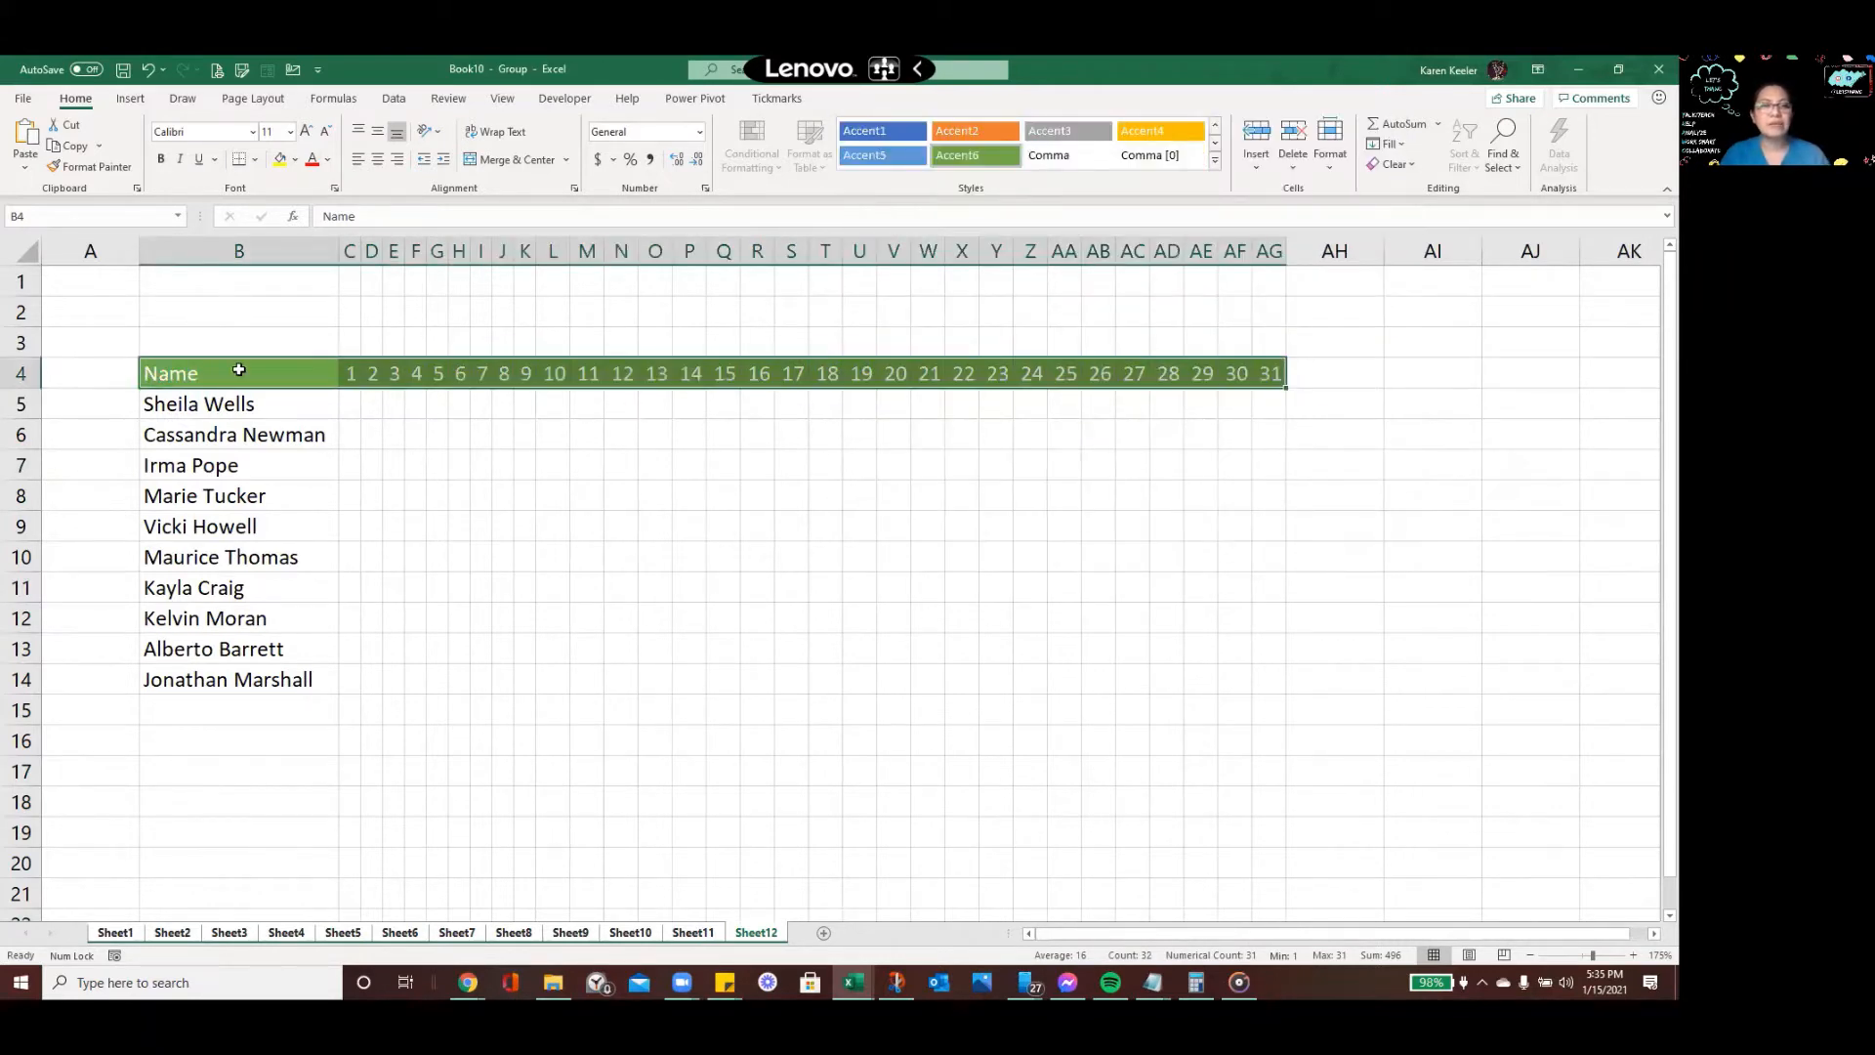
Add all borders to the table range B4:AG14
drag(238, 371, 1264, 672)
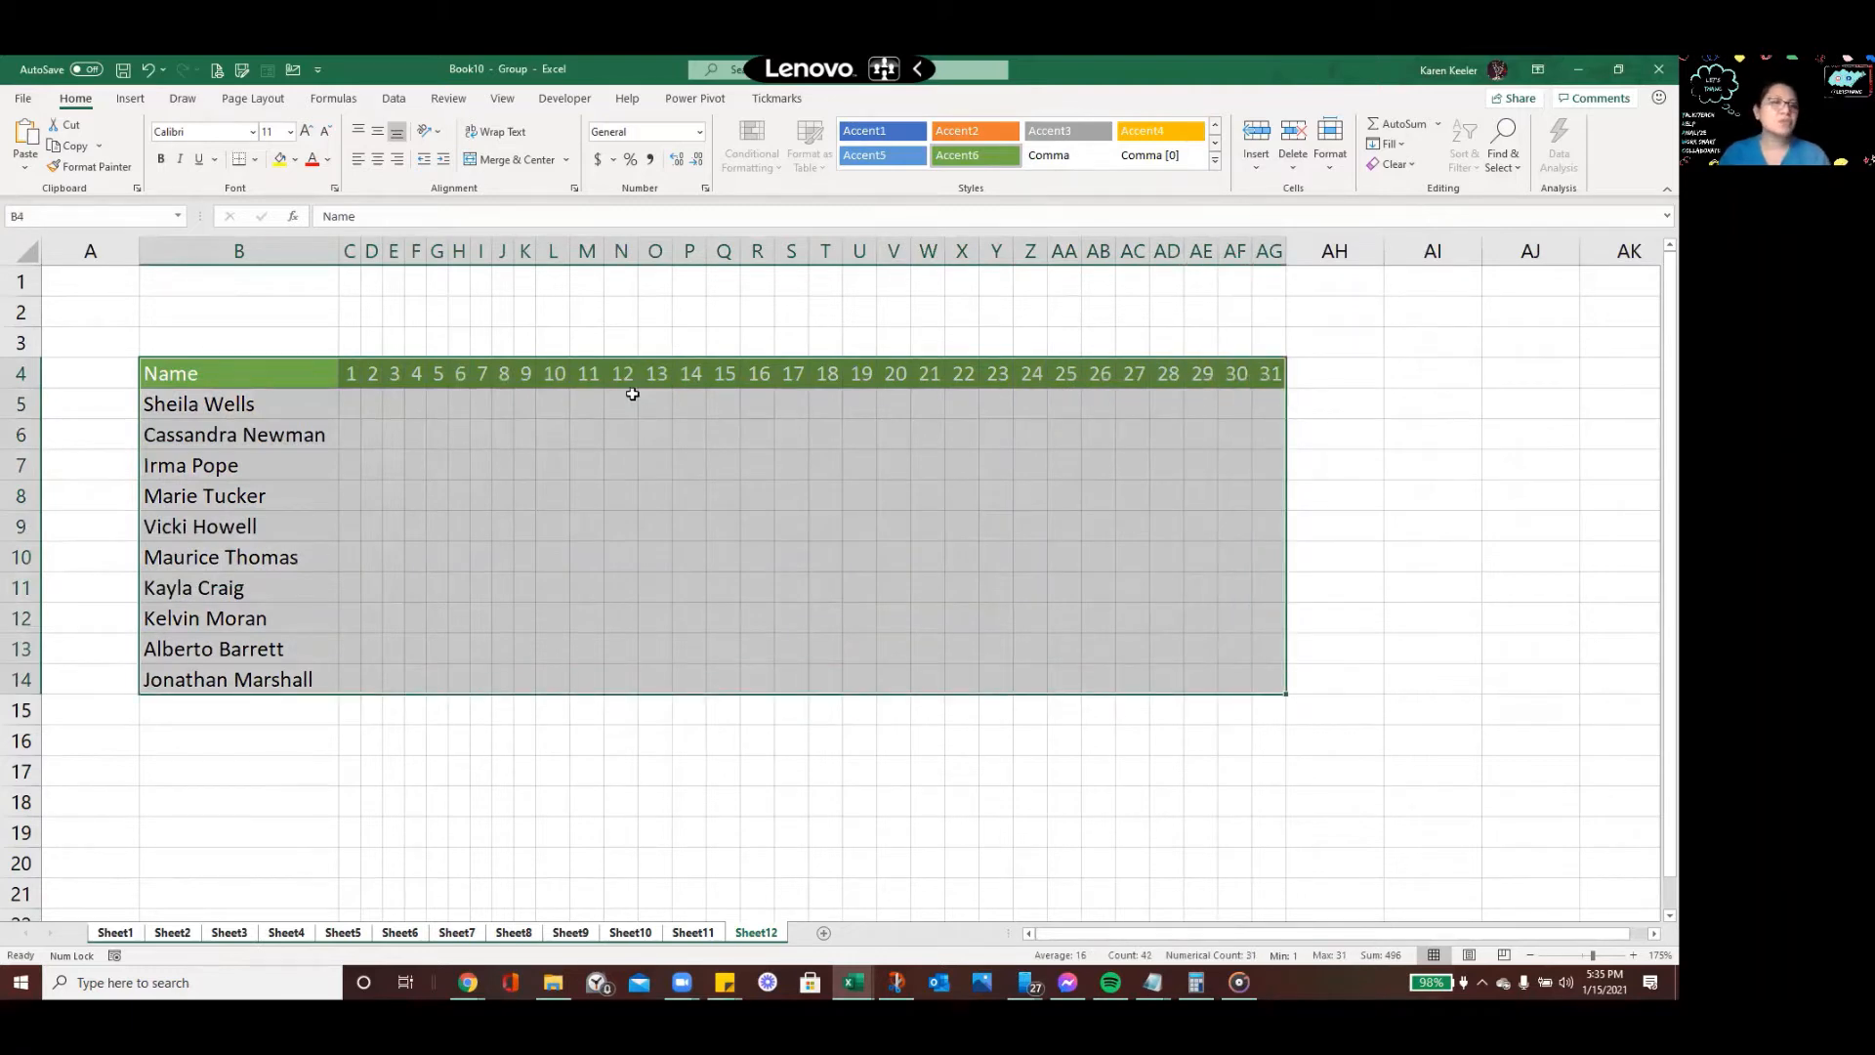
click(254, 159)
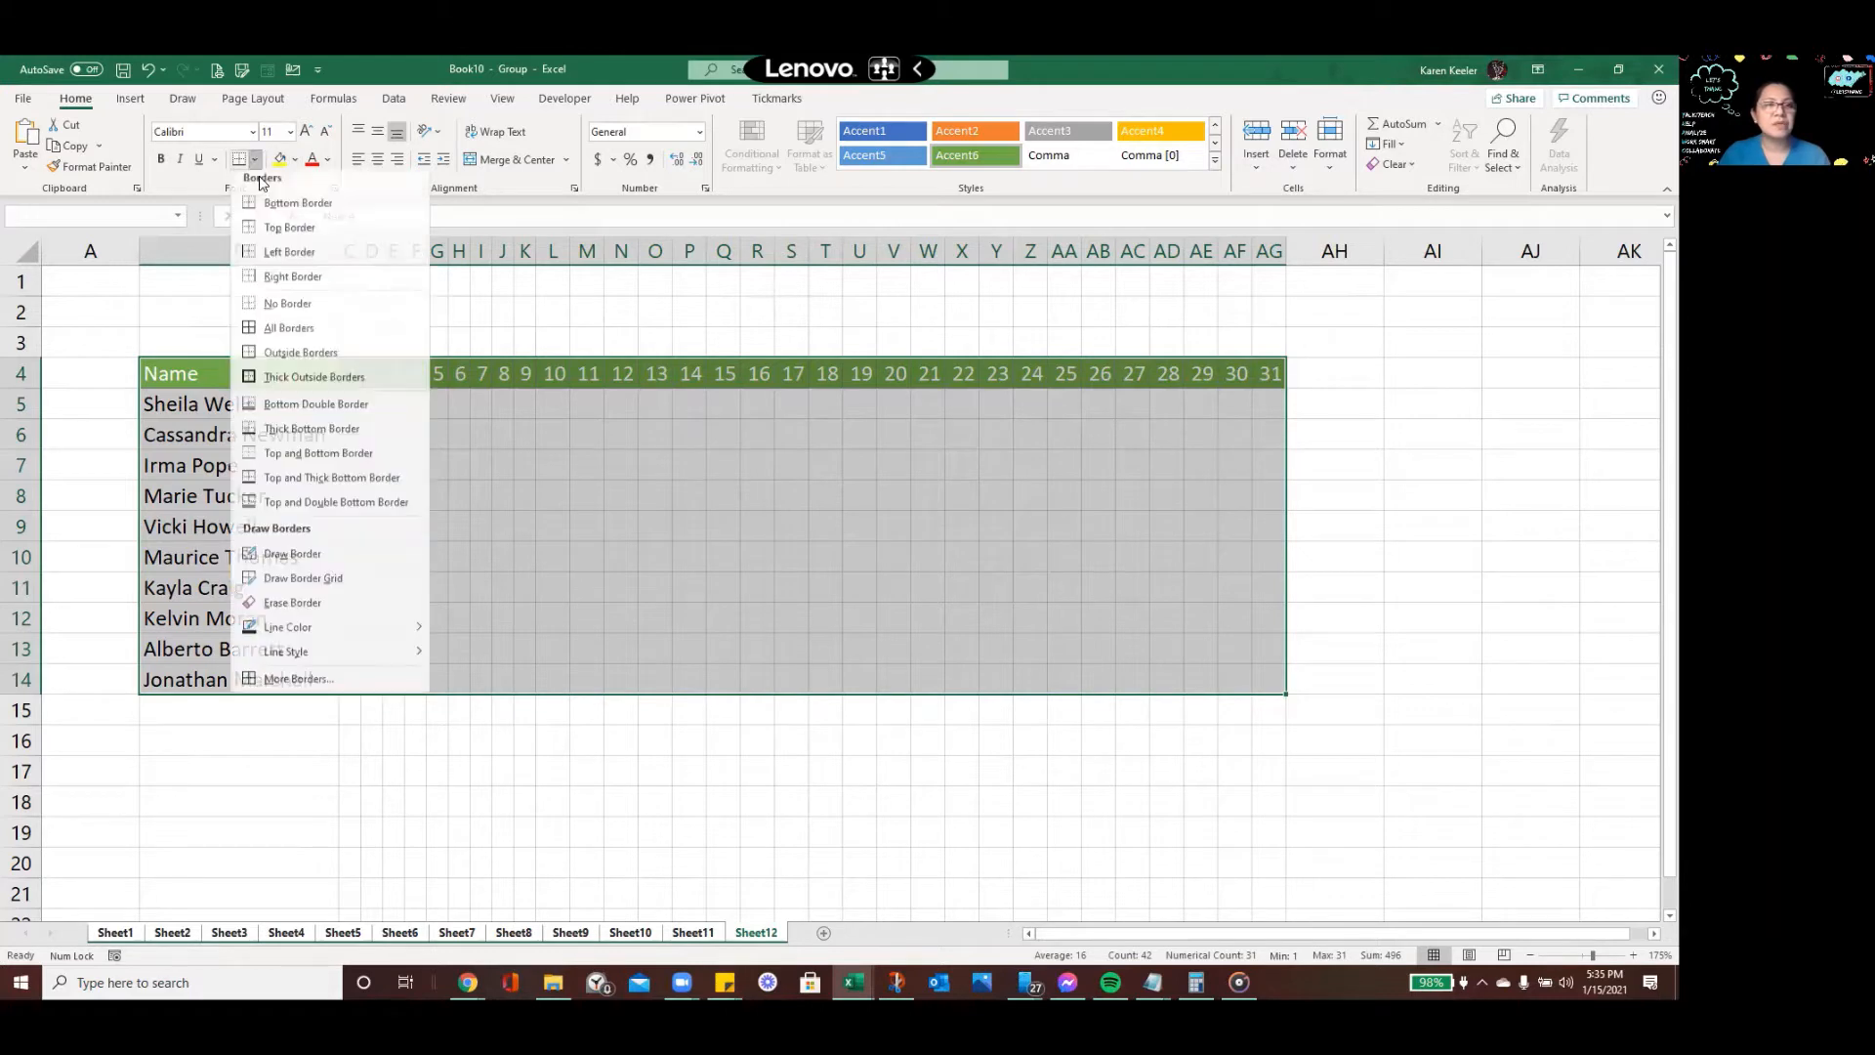
click(310, 343)
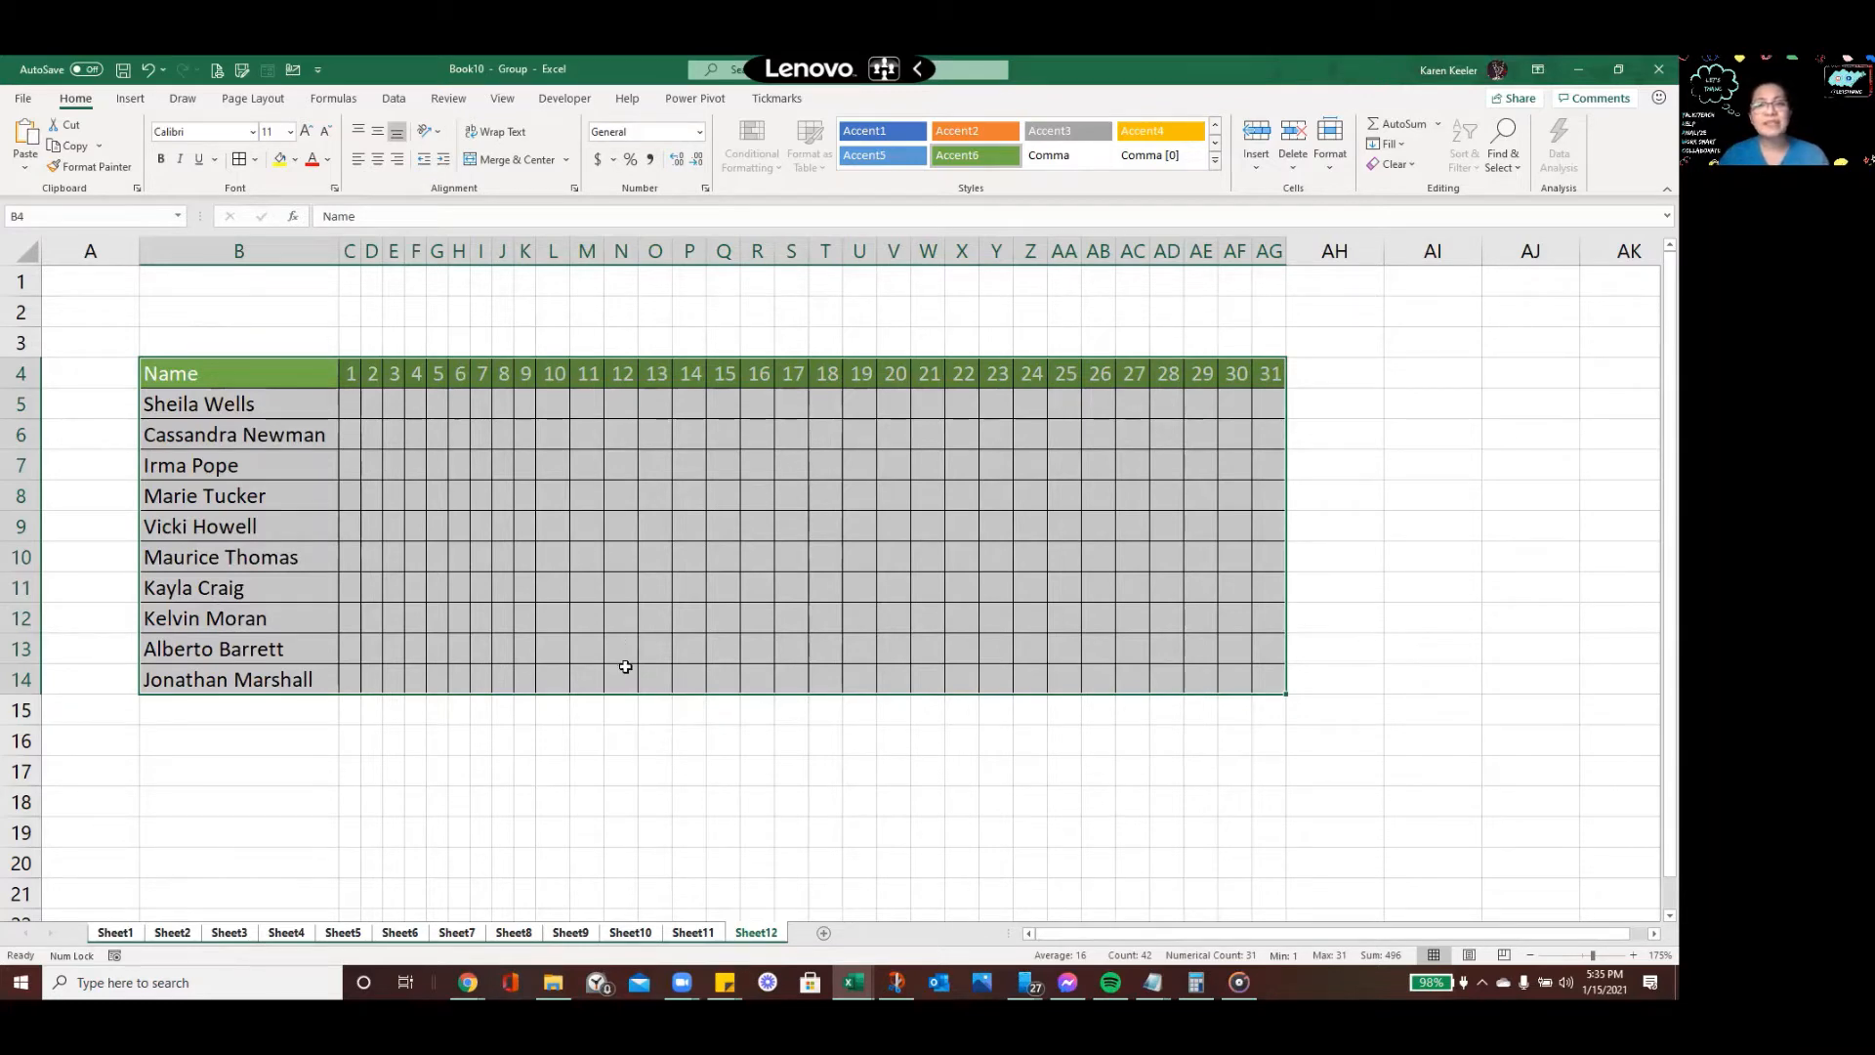
Switch to the sticky note to review its list of formatting and function topics, and return to the Excel workbook
key(alt+Tab)
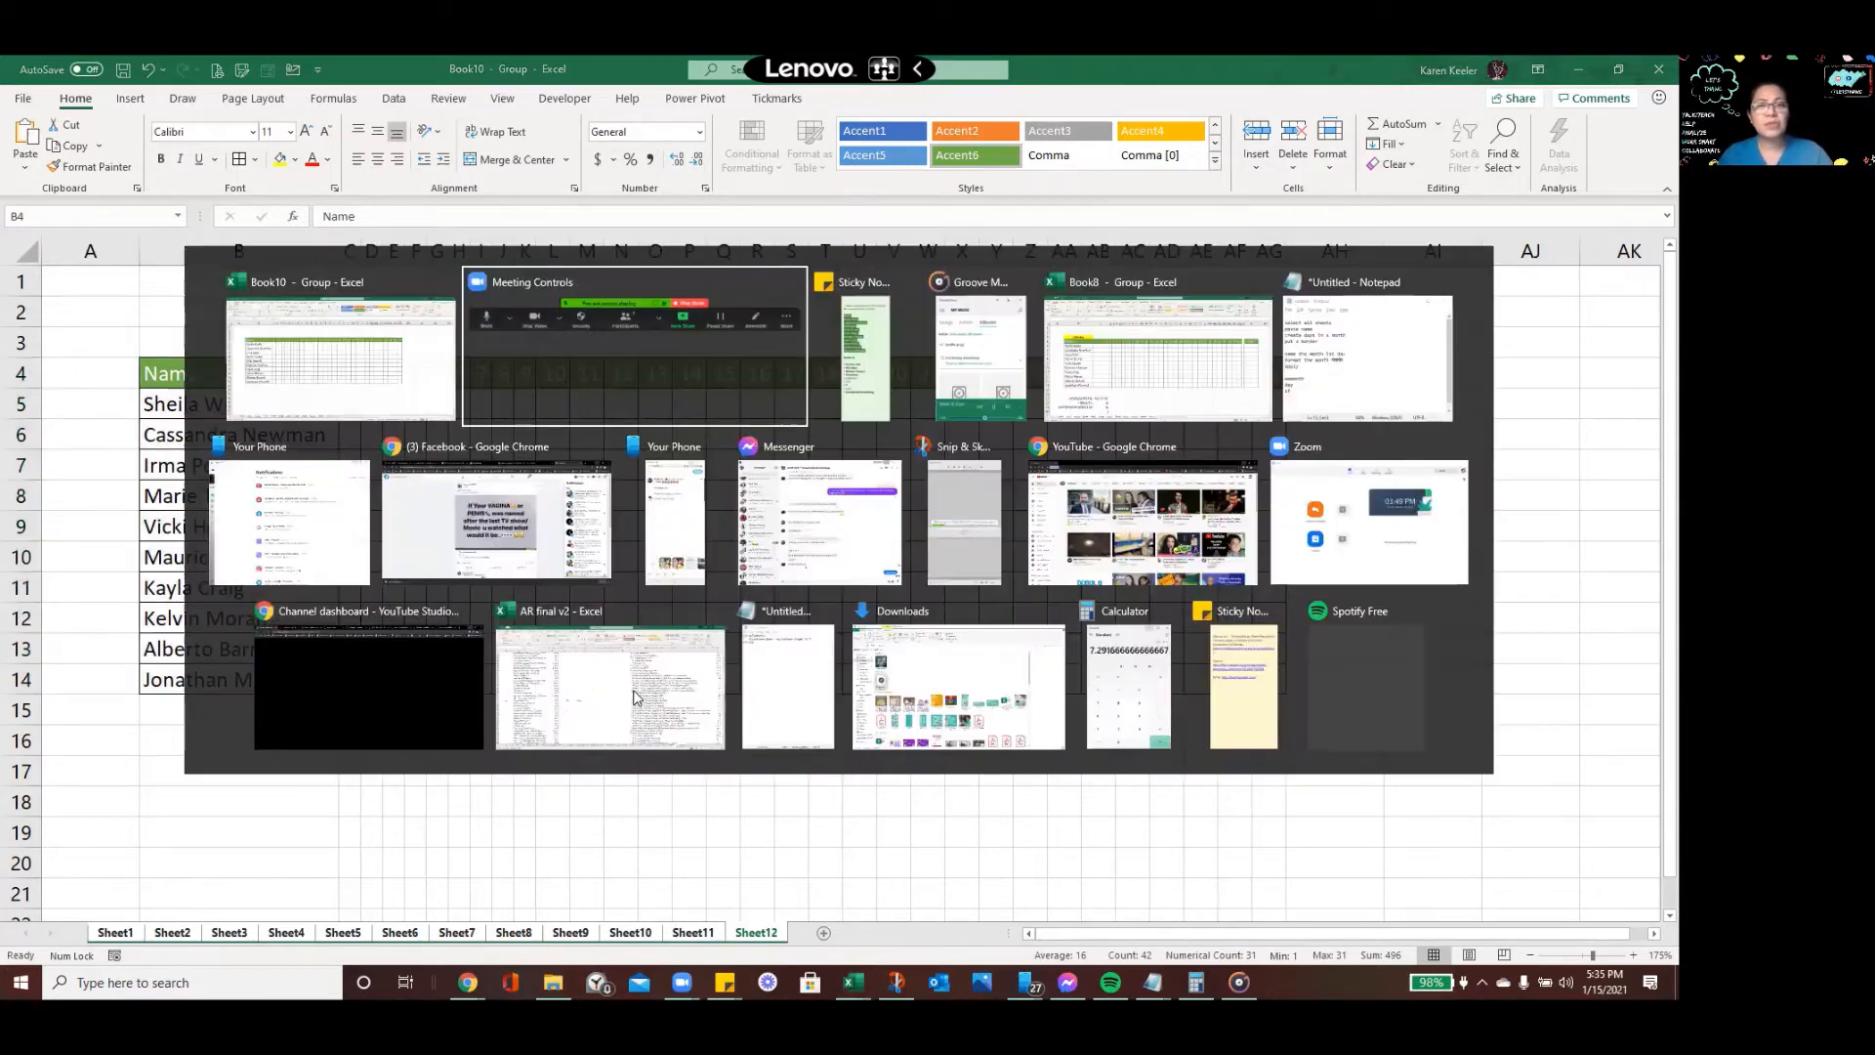
click(1477, 546)
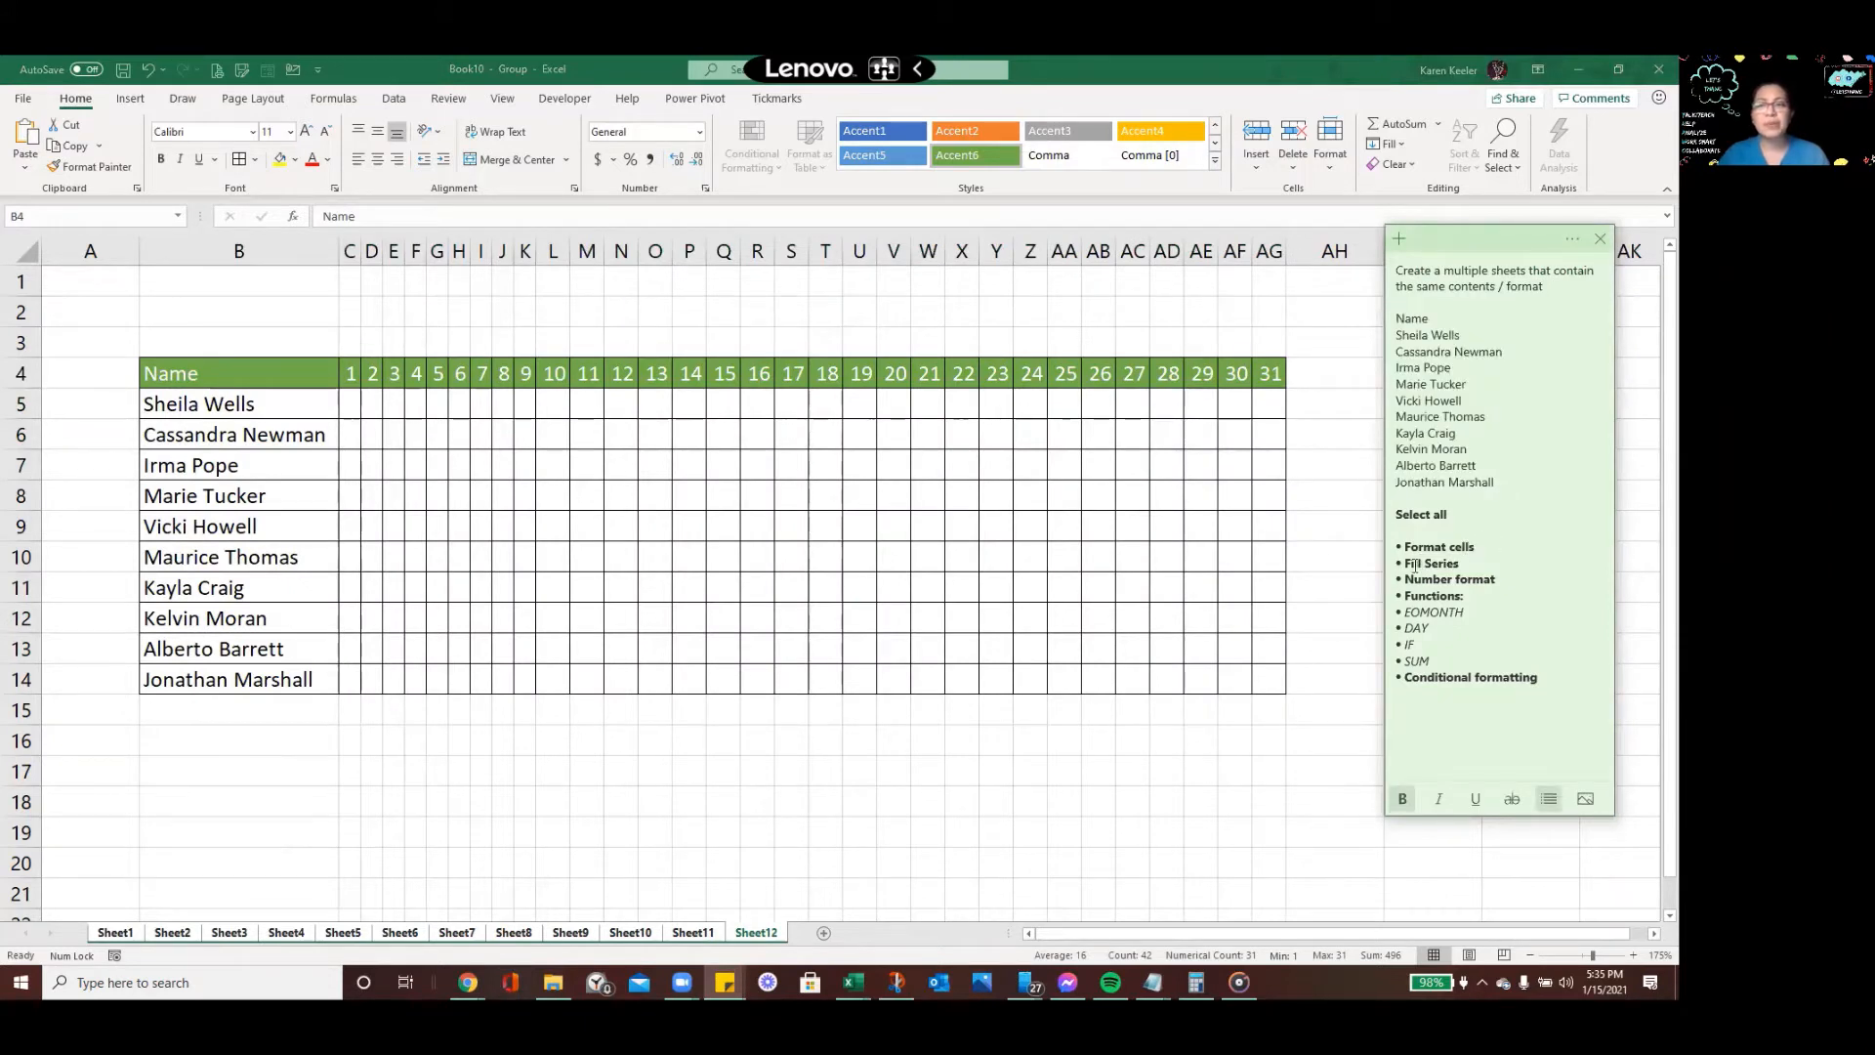
click(1011, 486)
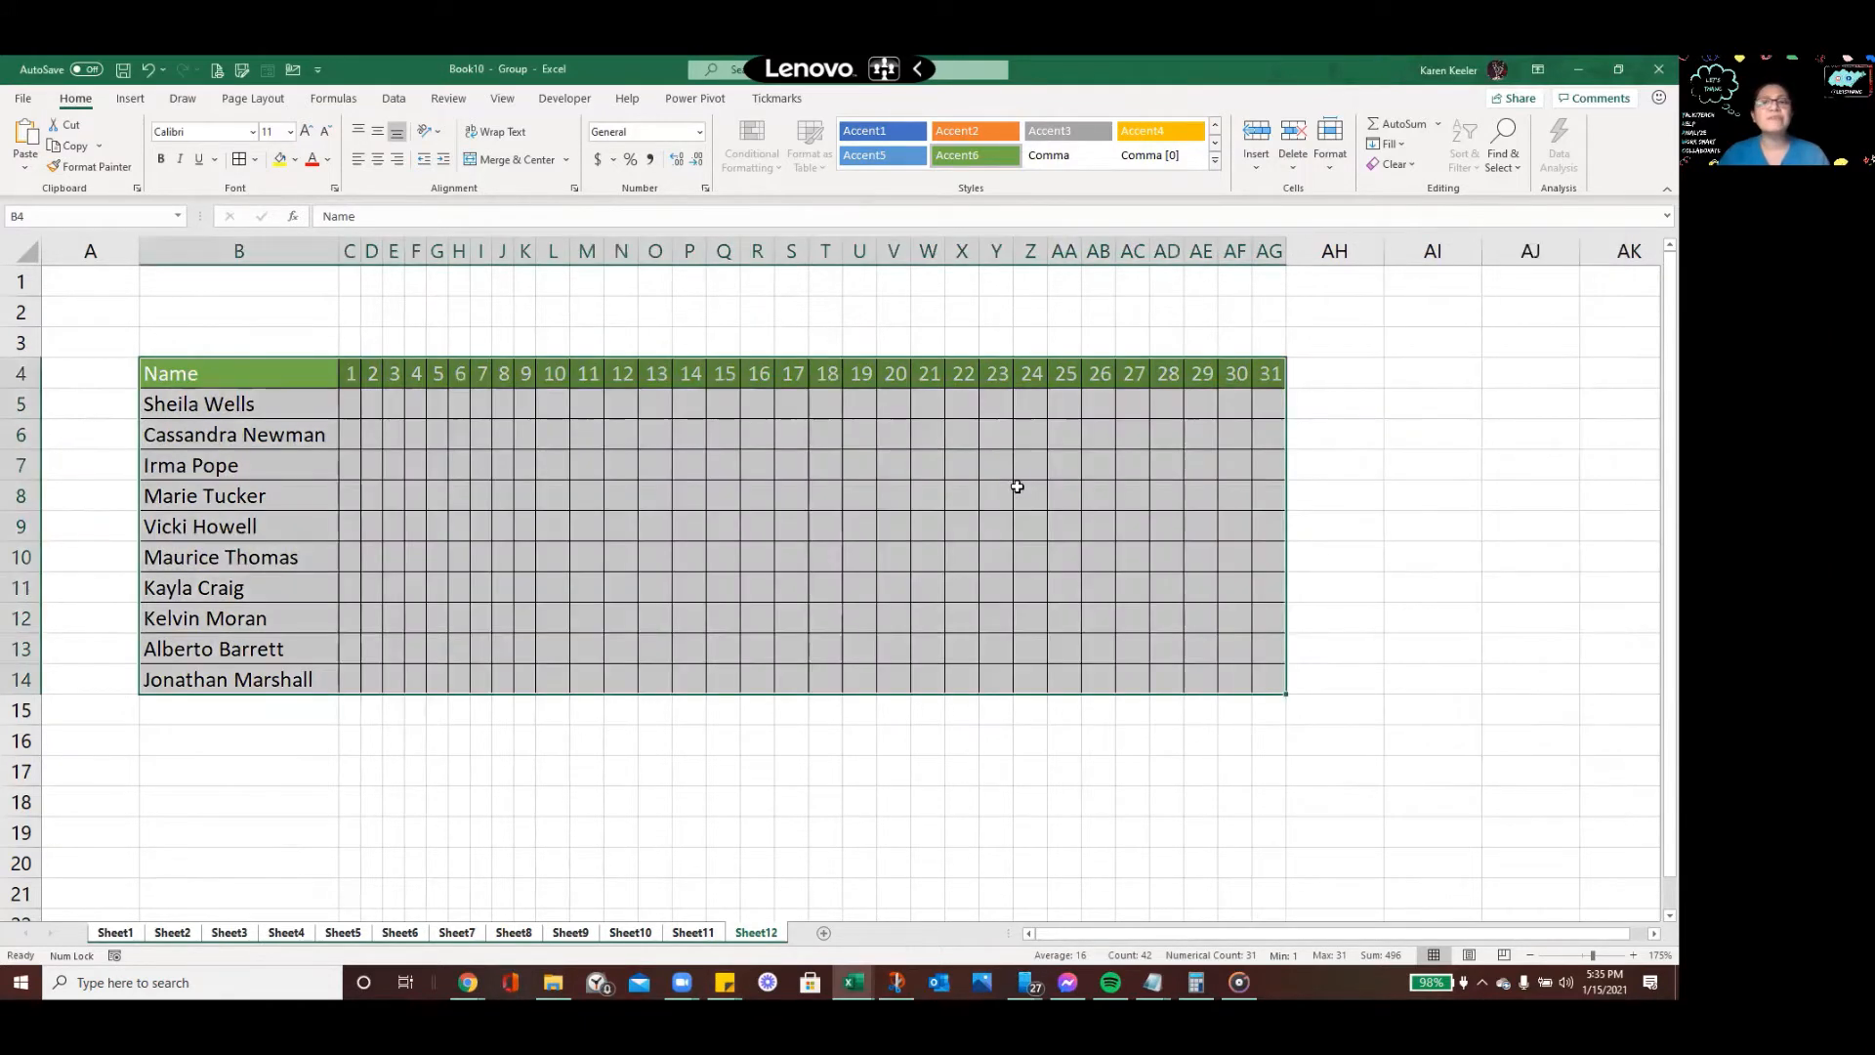
Fill cell B3 above the Name heading with yellow
click(381, 411)
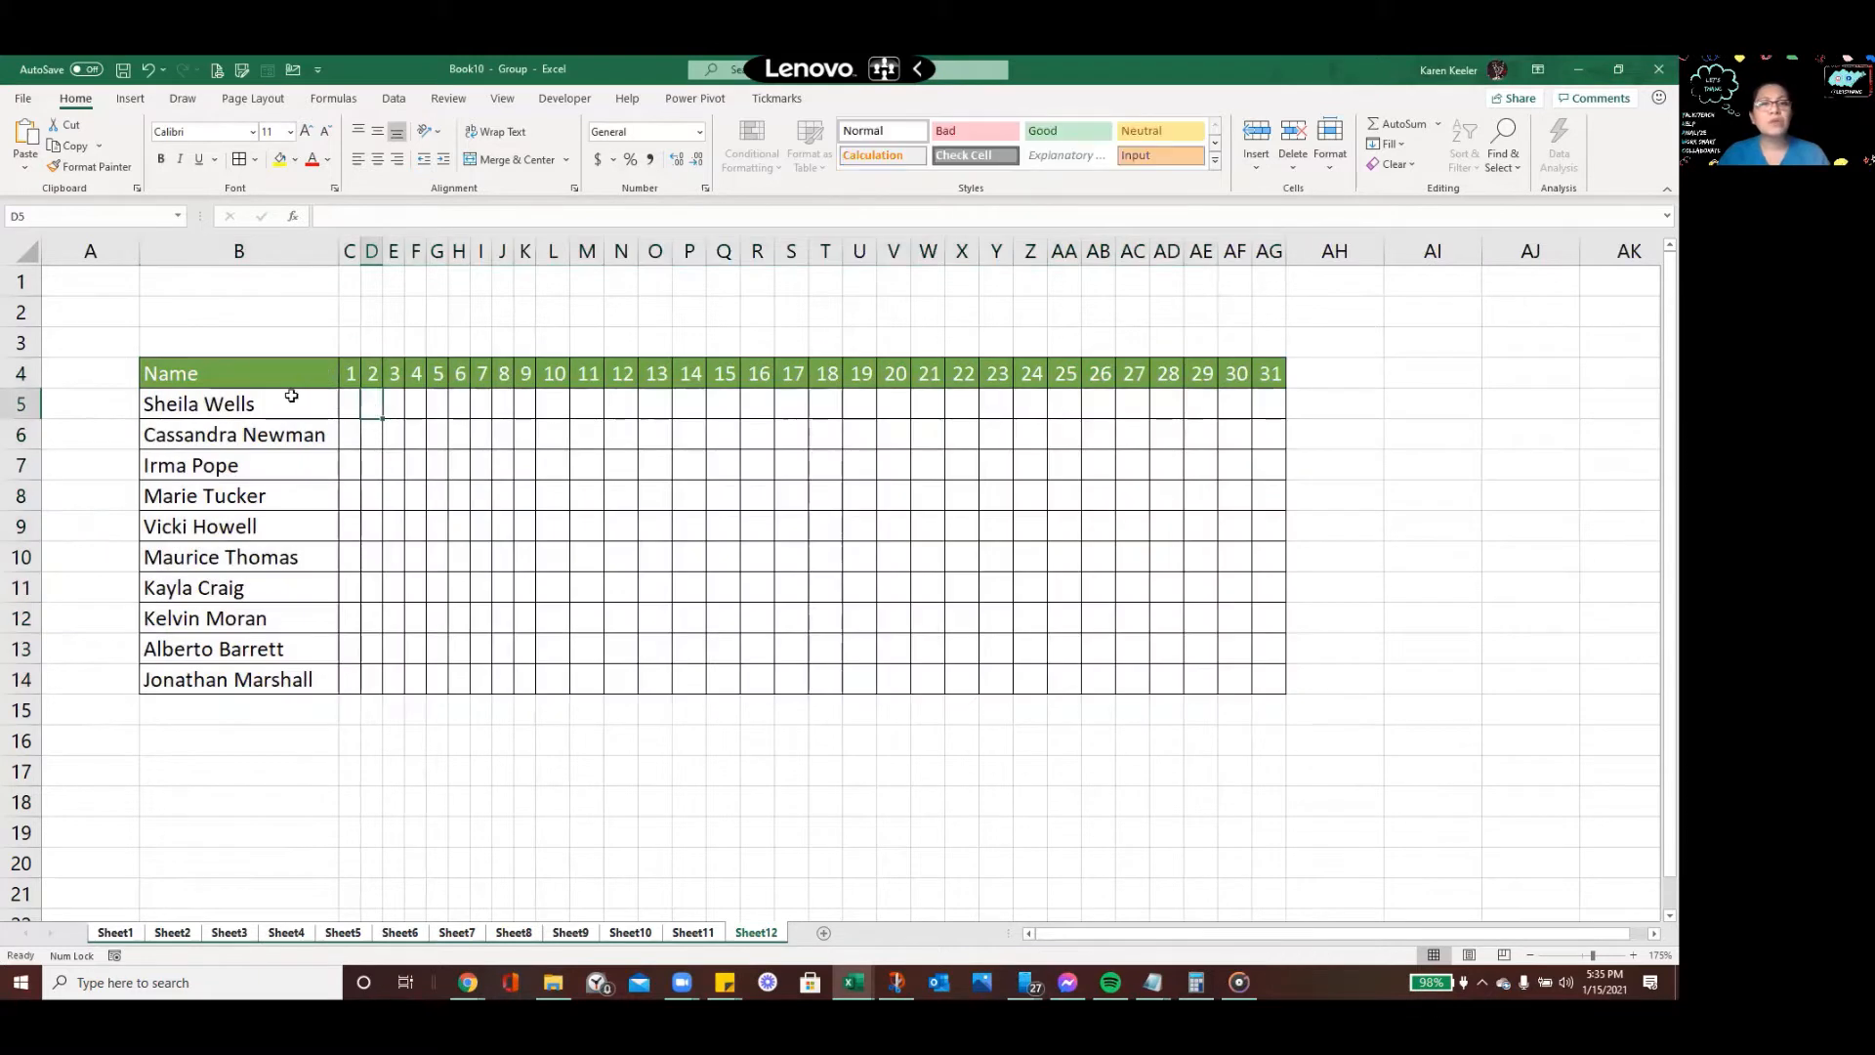
click(280, 336)
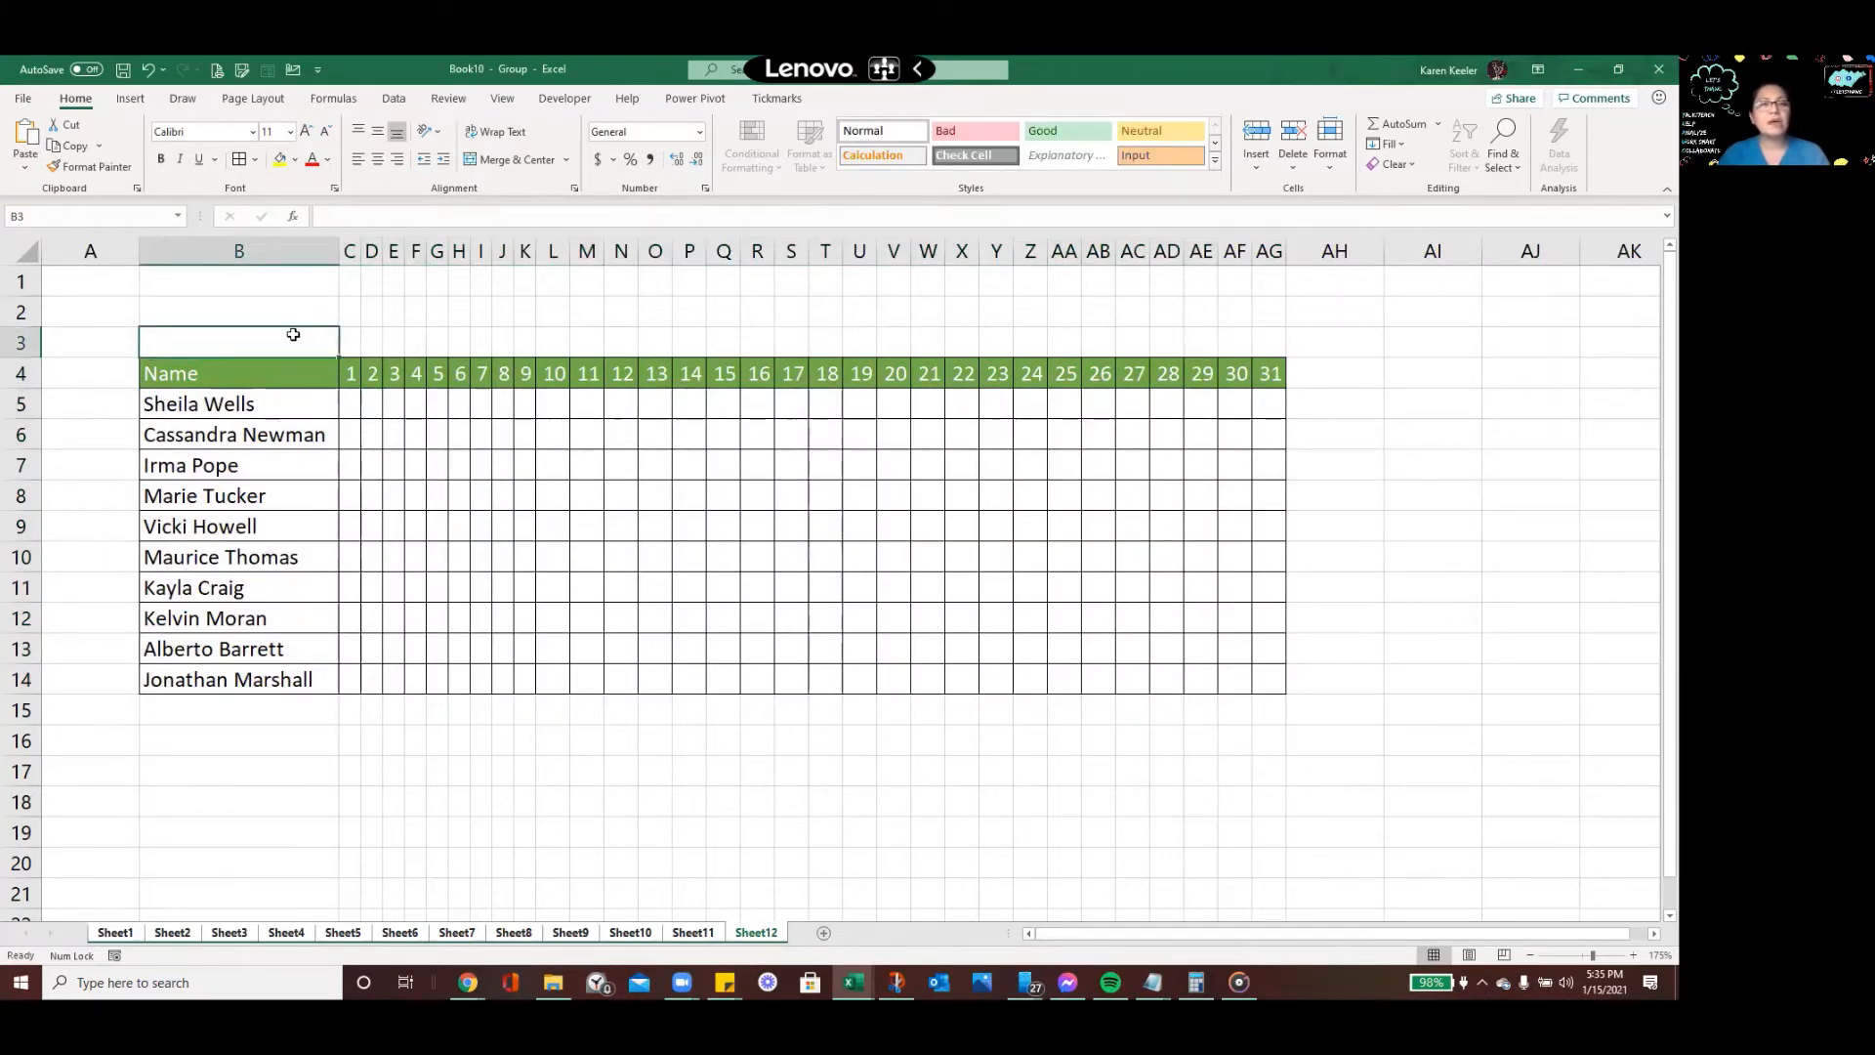
click(279, 158)
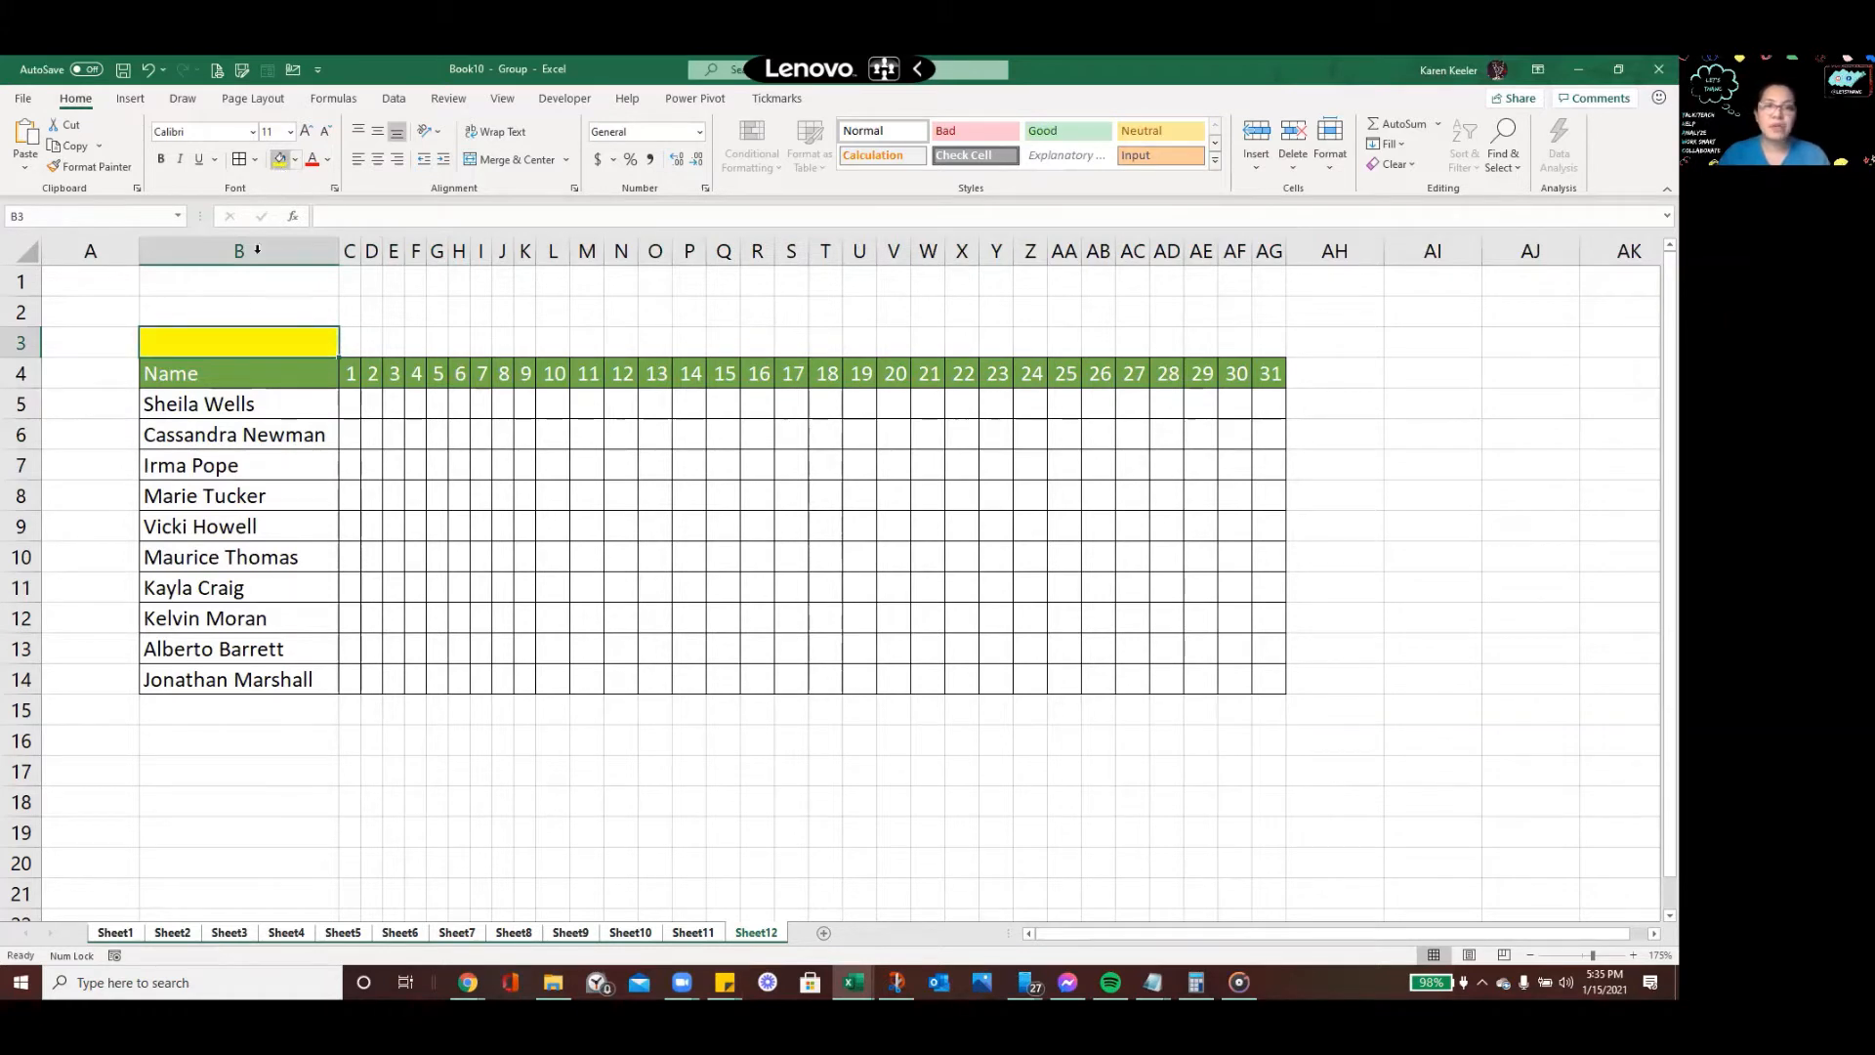
Enter JANUARY in capitals in cell B3 as the month label on the grouped sheets
text(Jan)
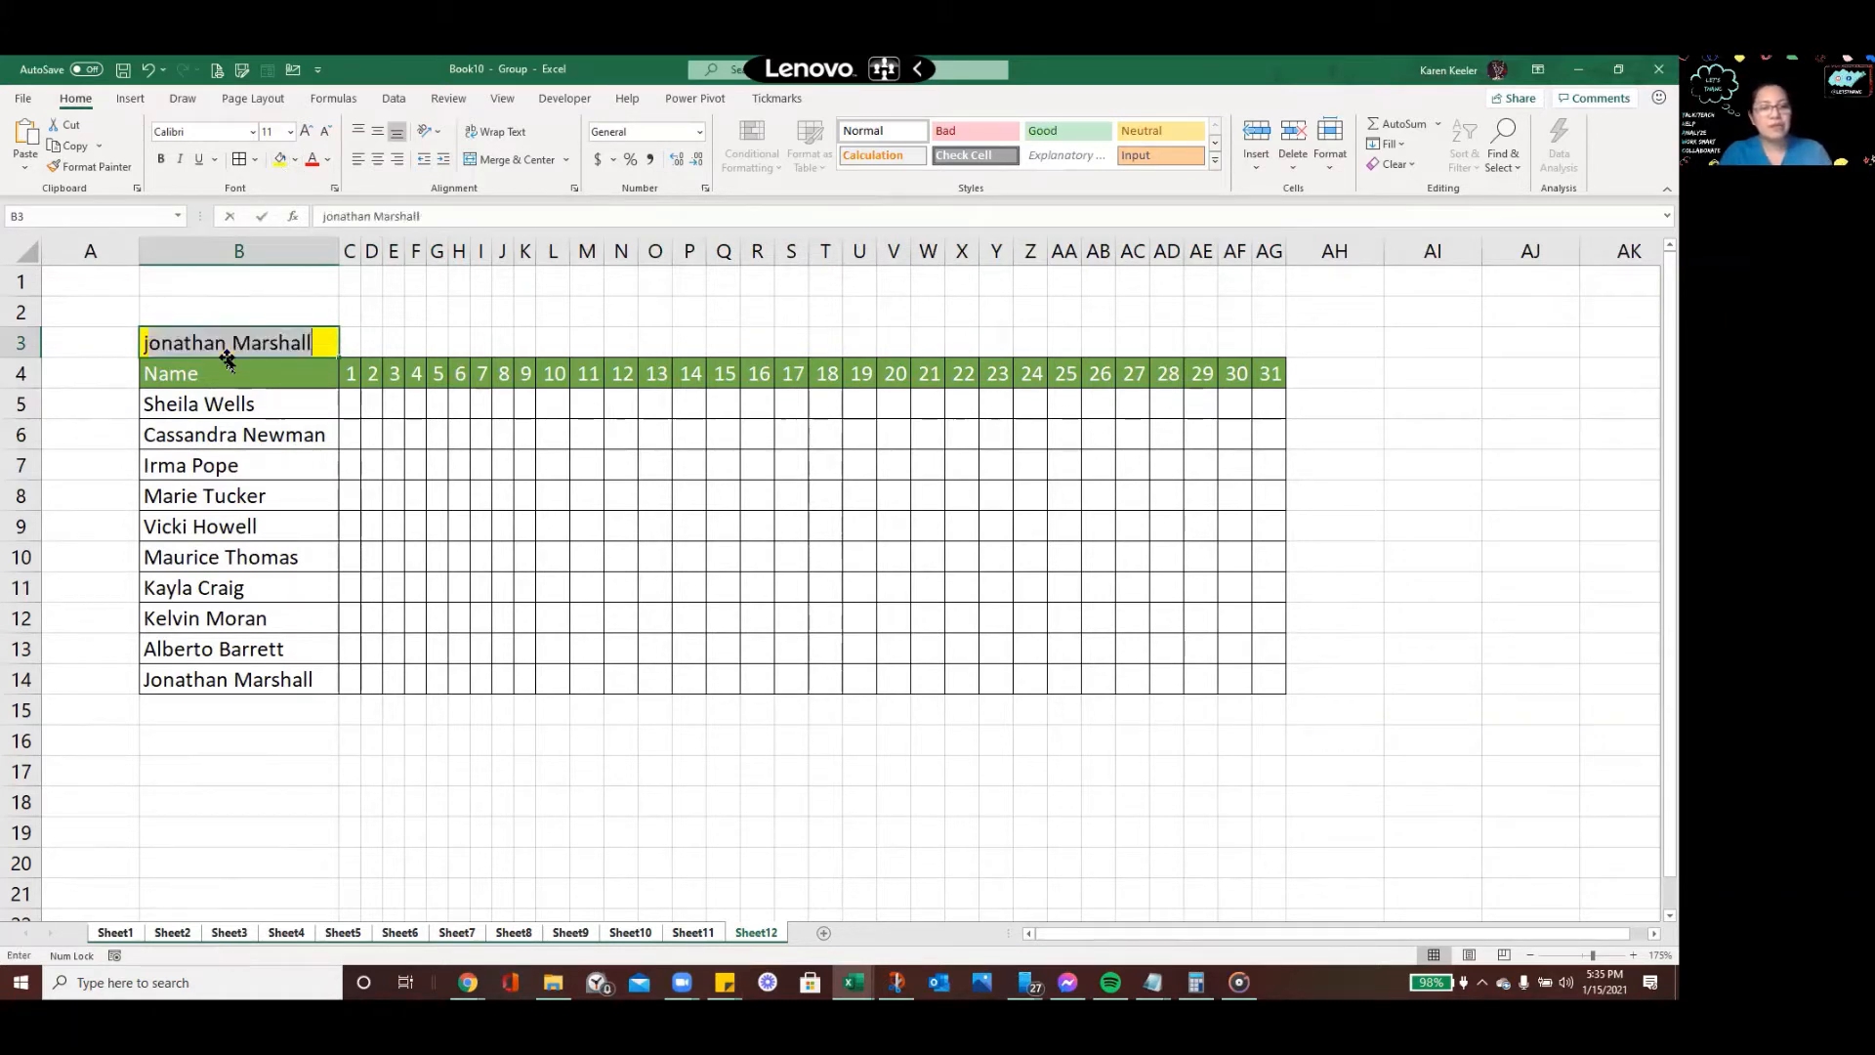
key(BackSpace)
key(BackSpace)
key(BackSpace)
key(Caps_Lock)
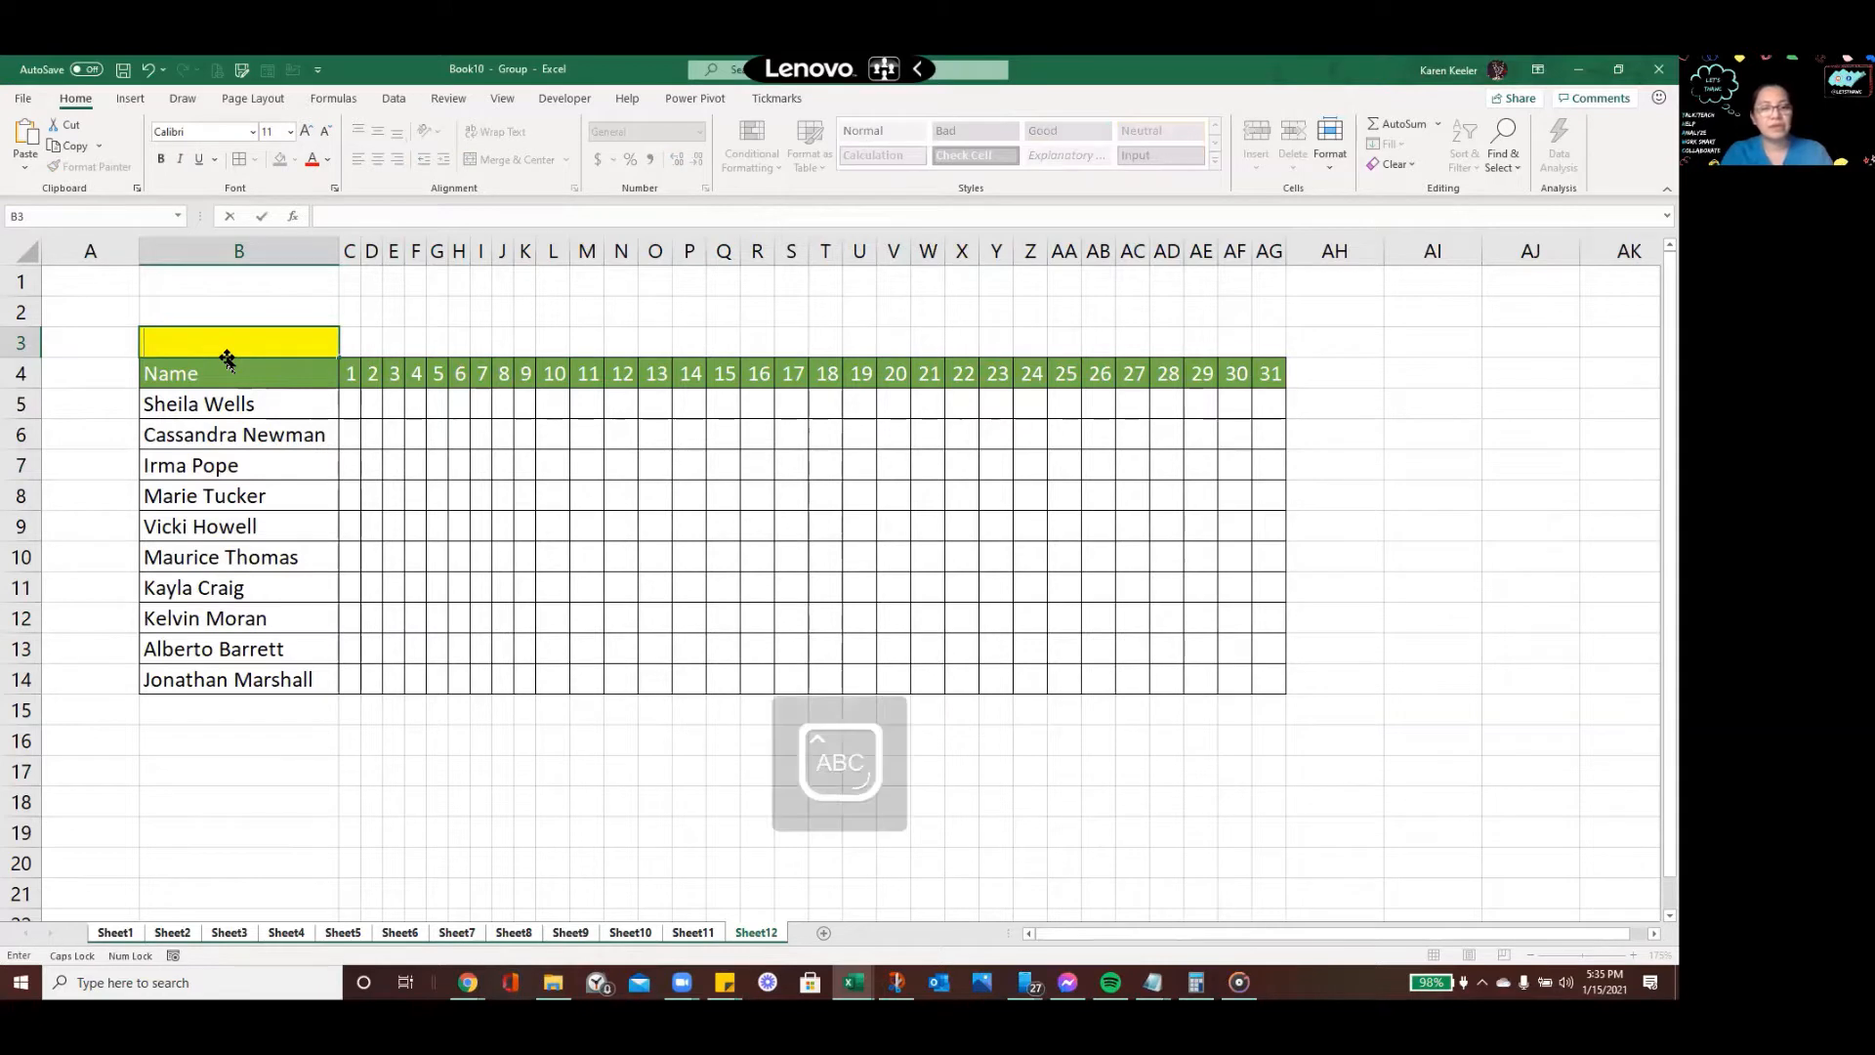
text(JANA)
key(BackSpace)
text(U)
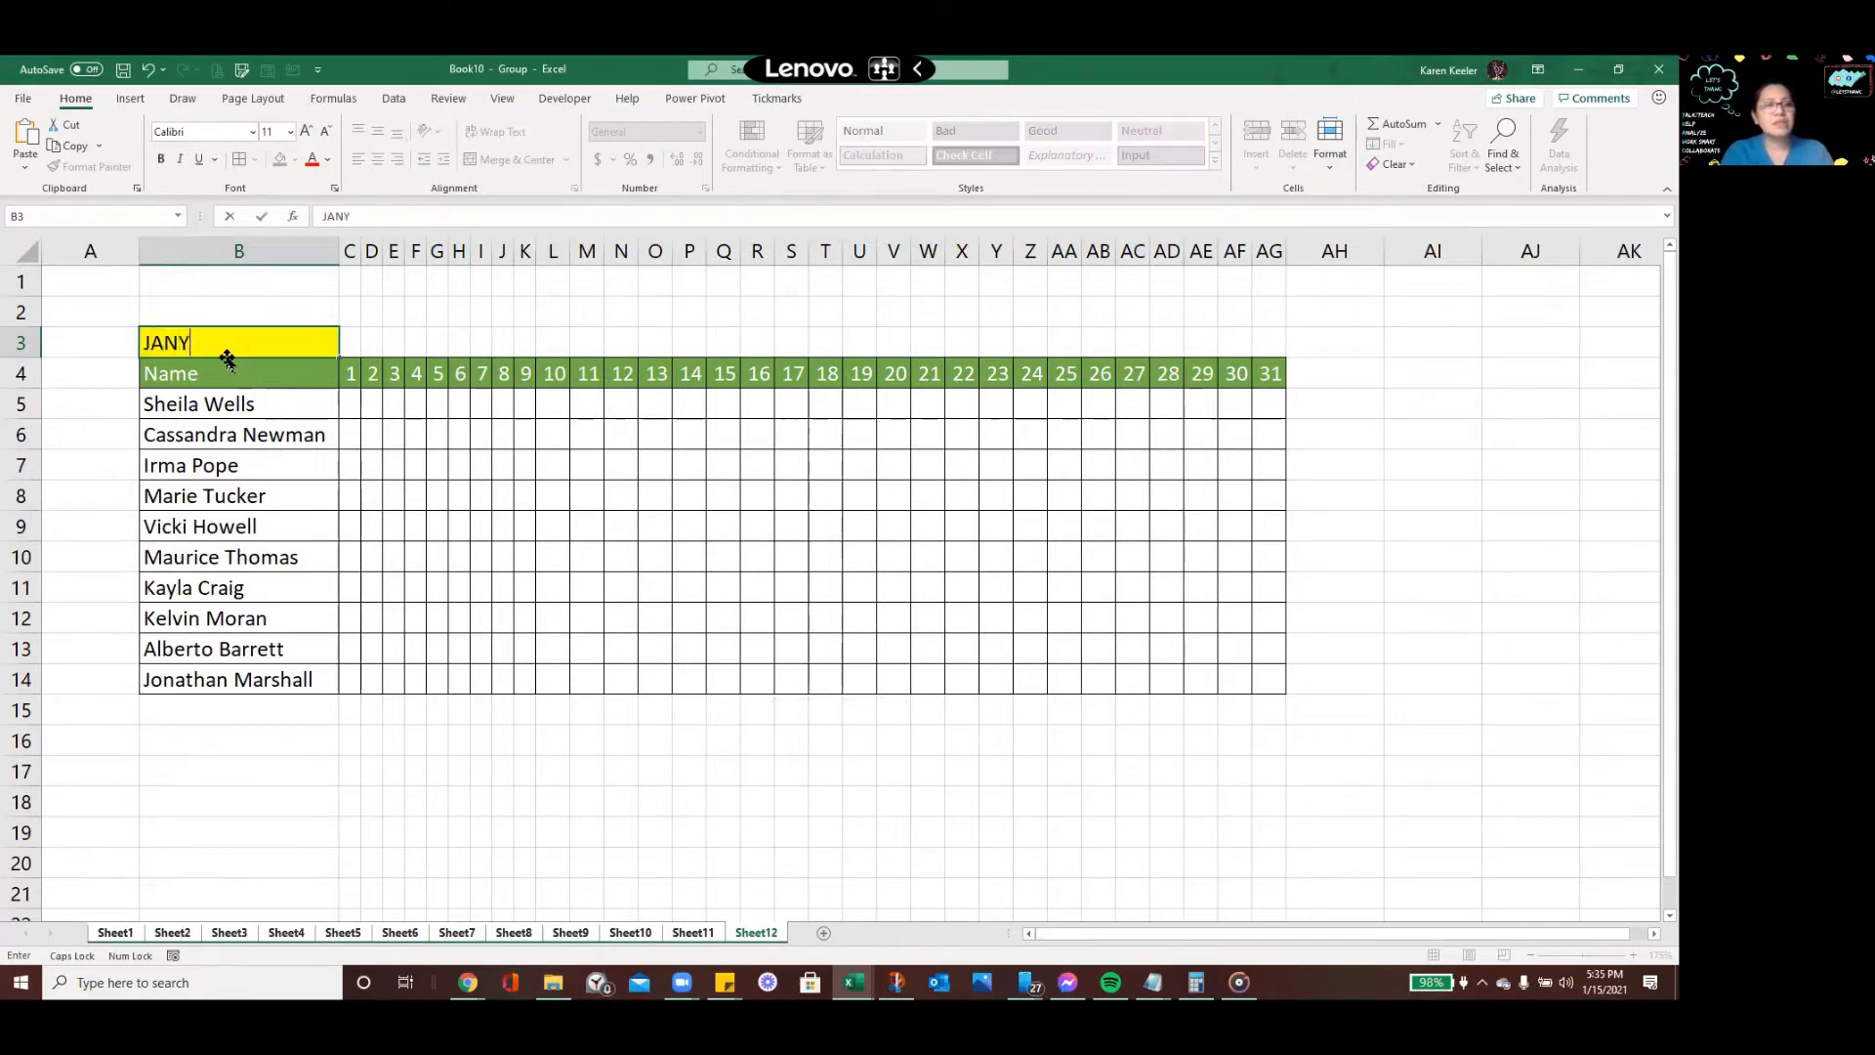
text(AR)
key(BackSpace)
key(BackSpace)
key(BackSpace)
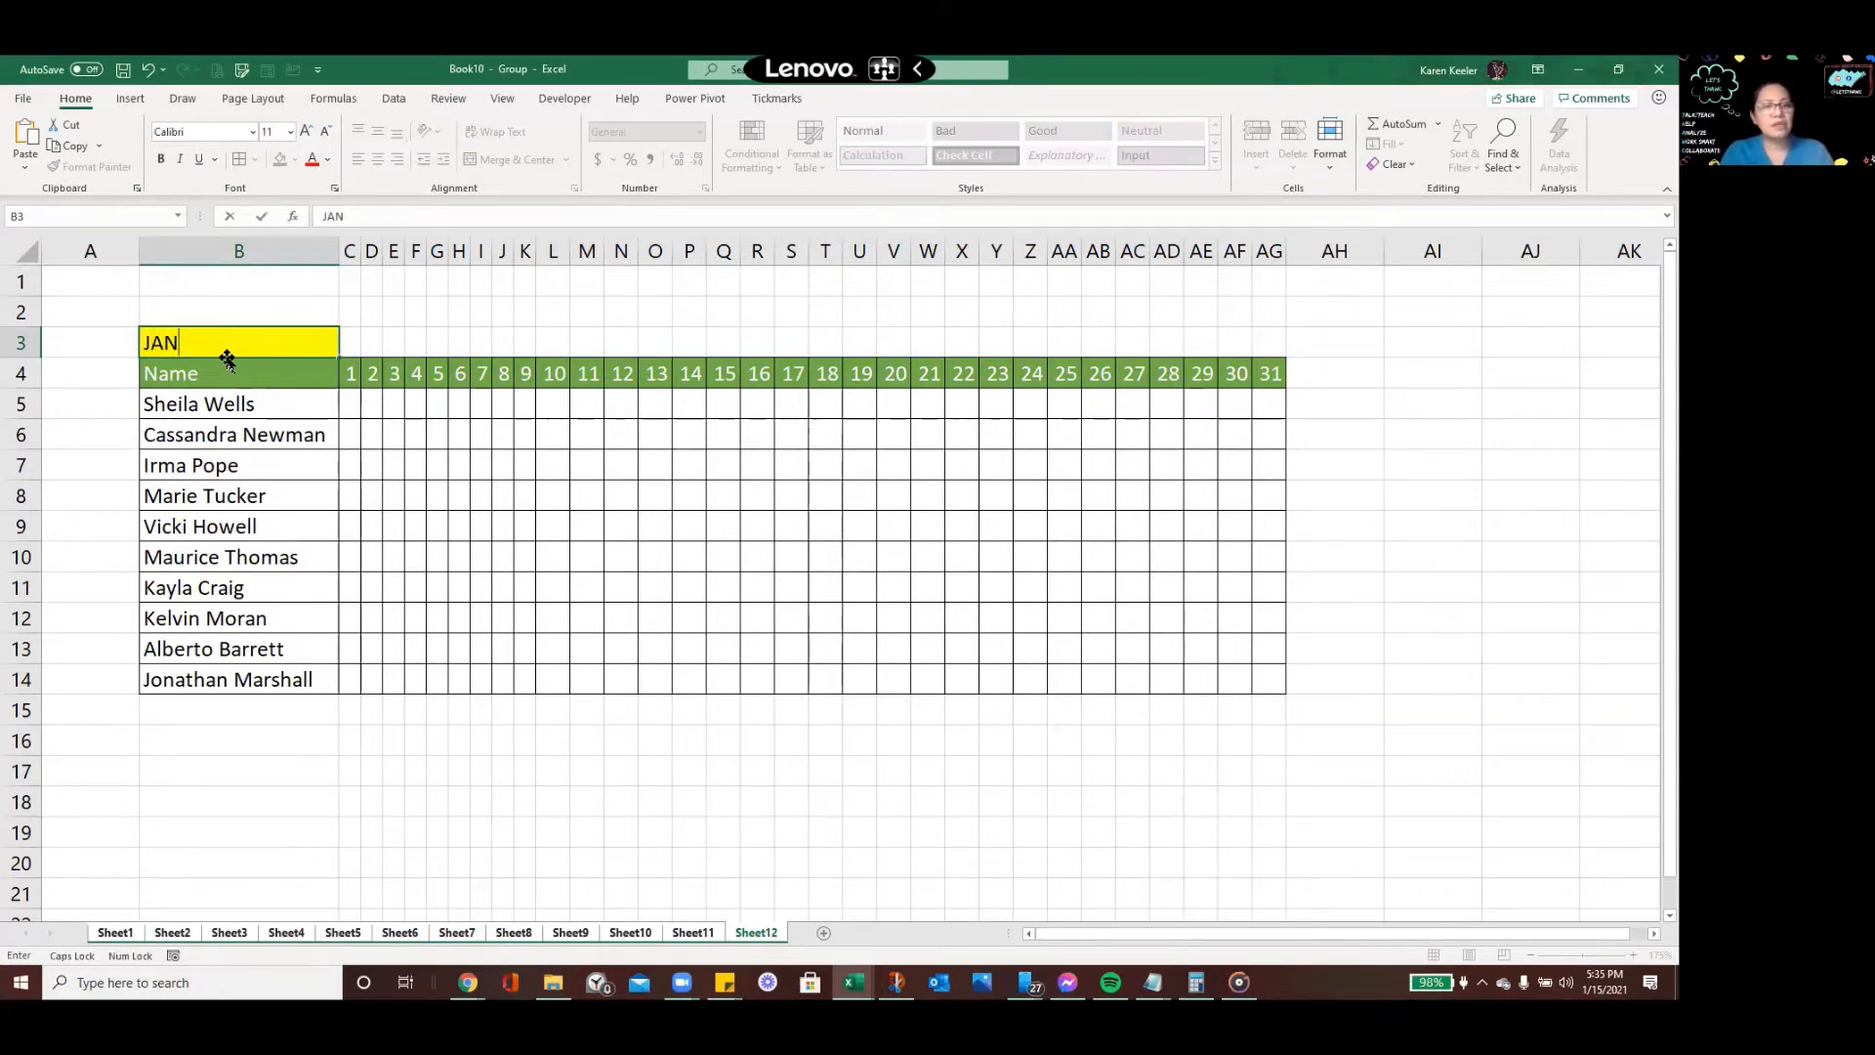
text(UARY)
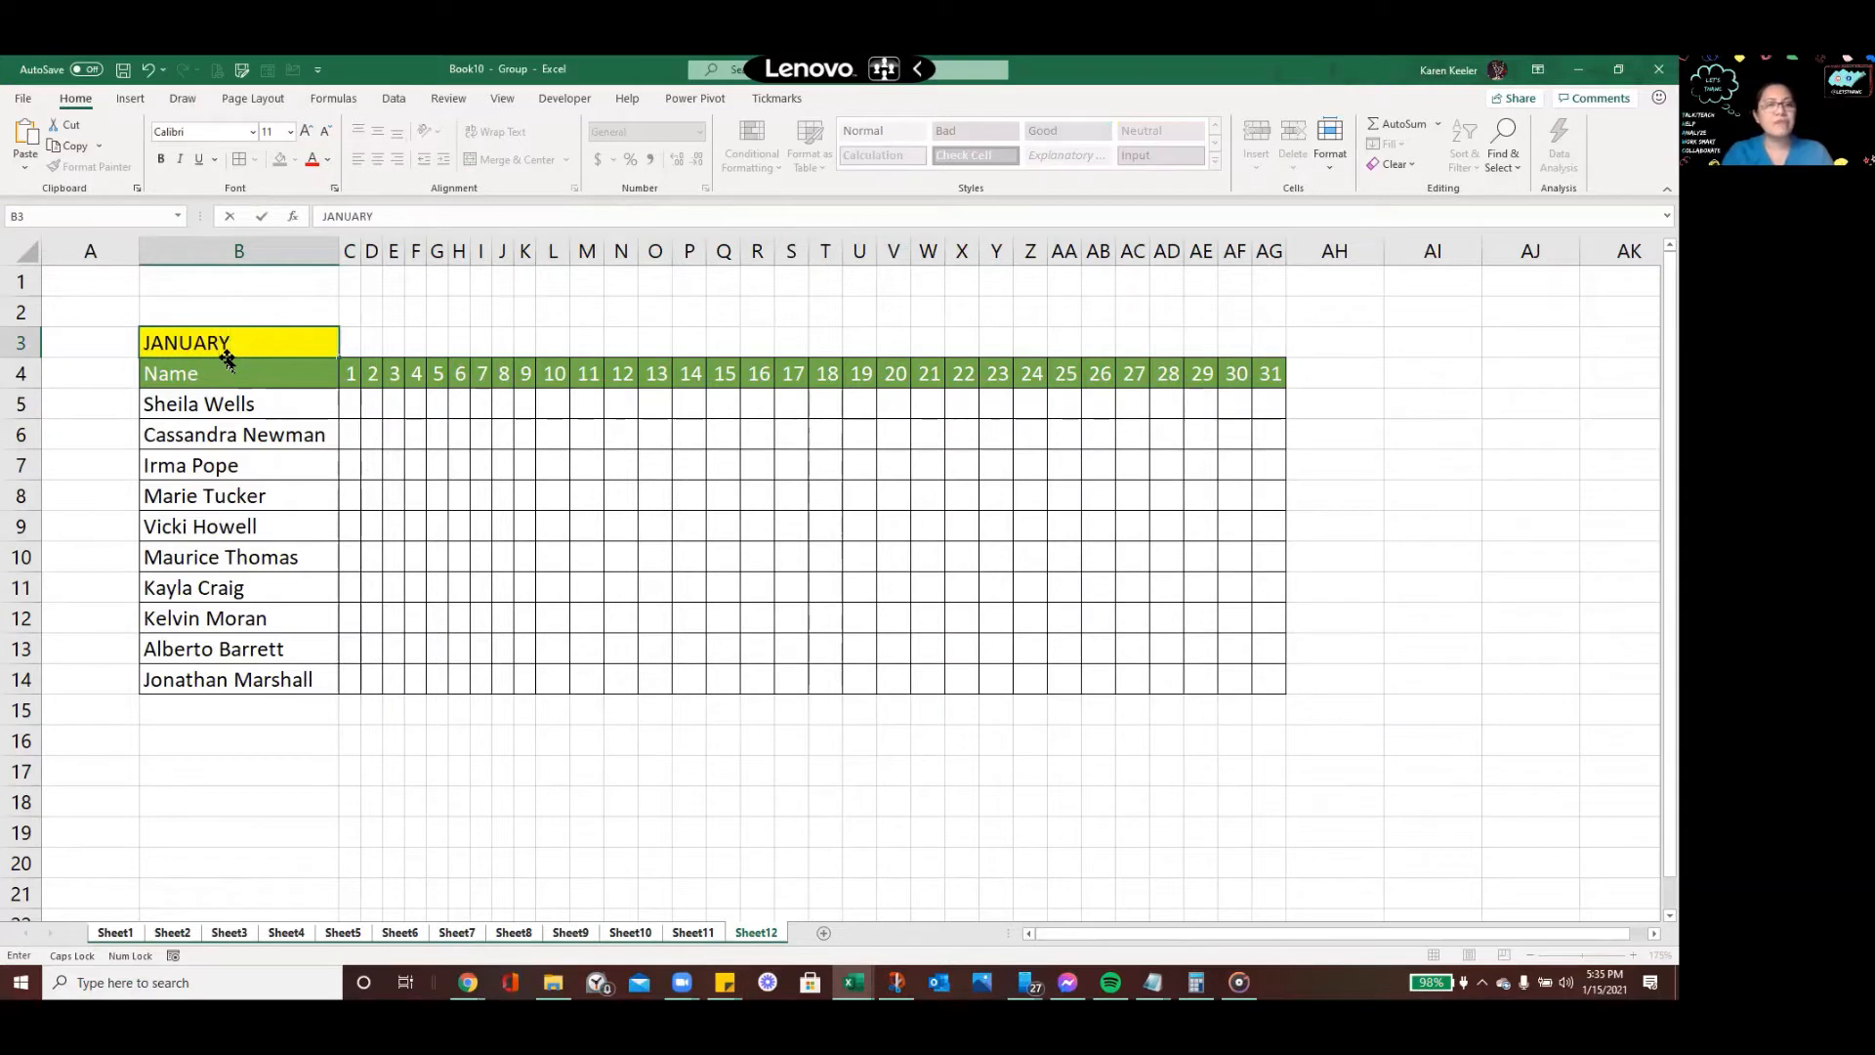
key(Return)
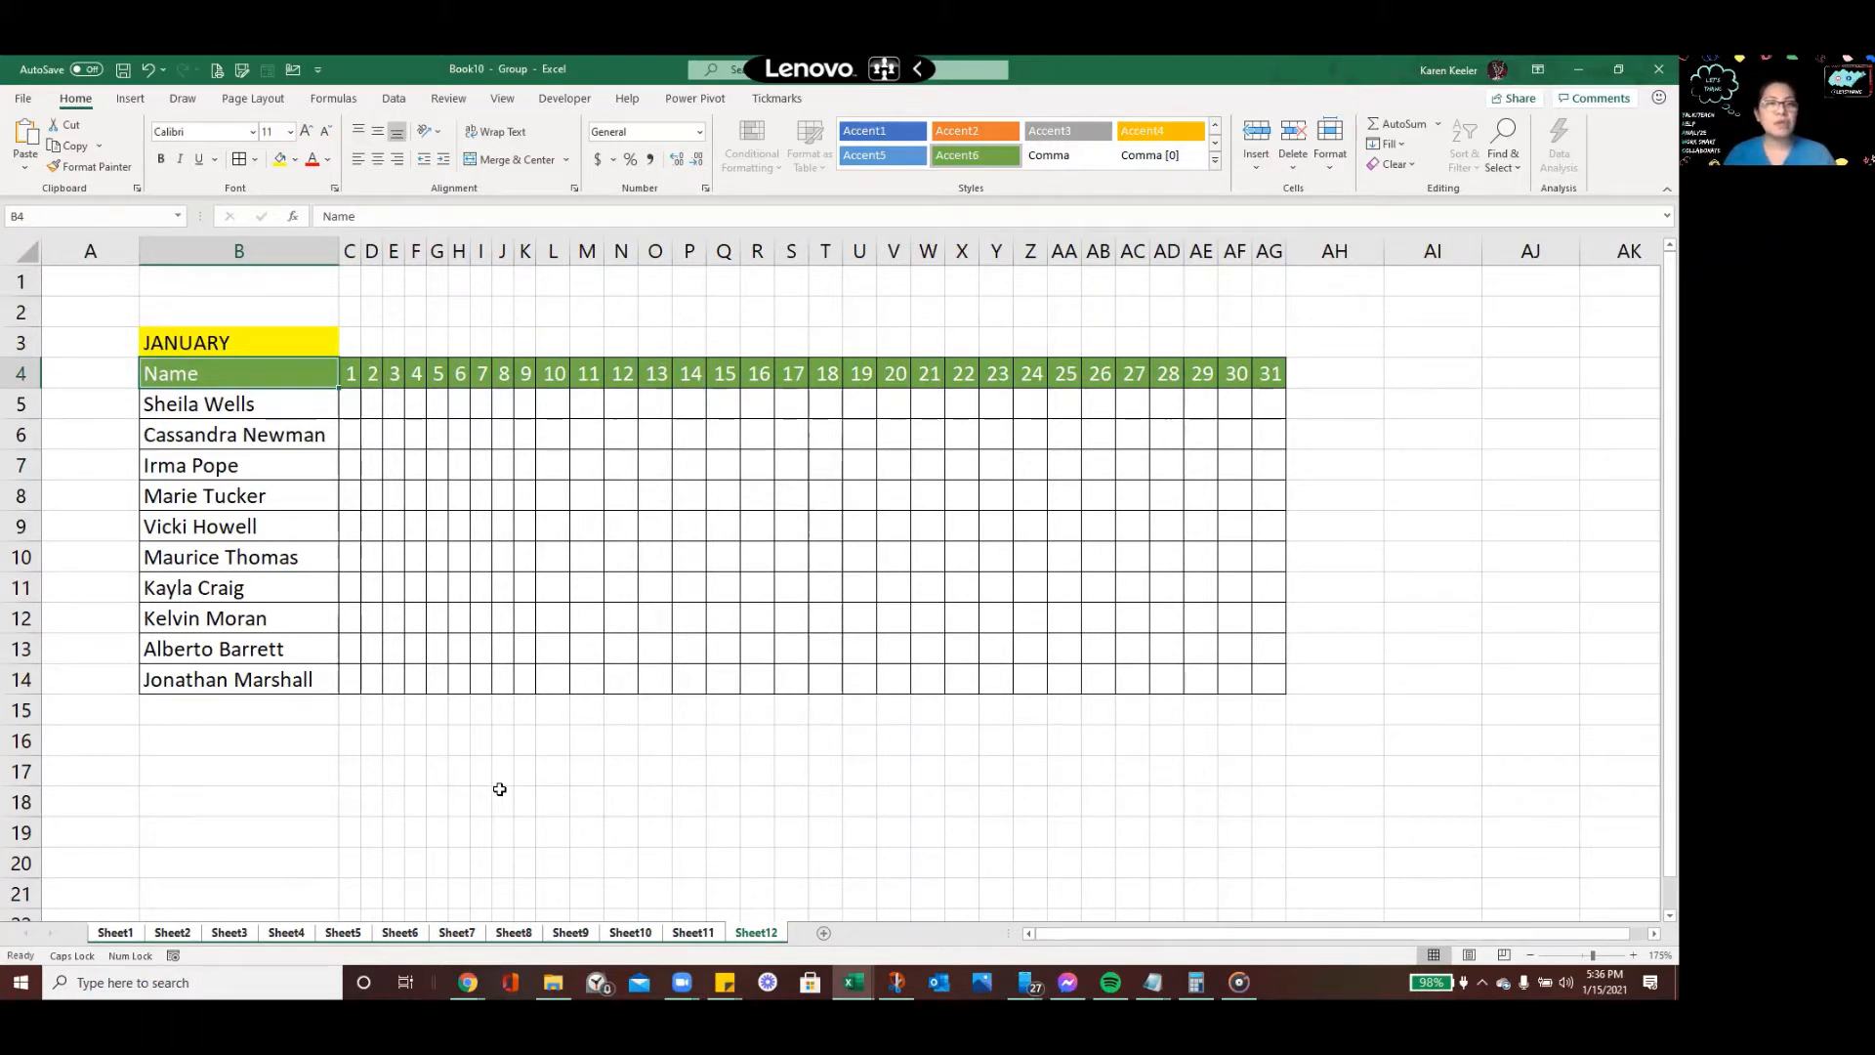
click(349, 367)
drag(350, 373, 1099, 375)
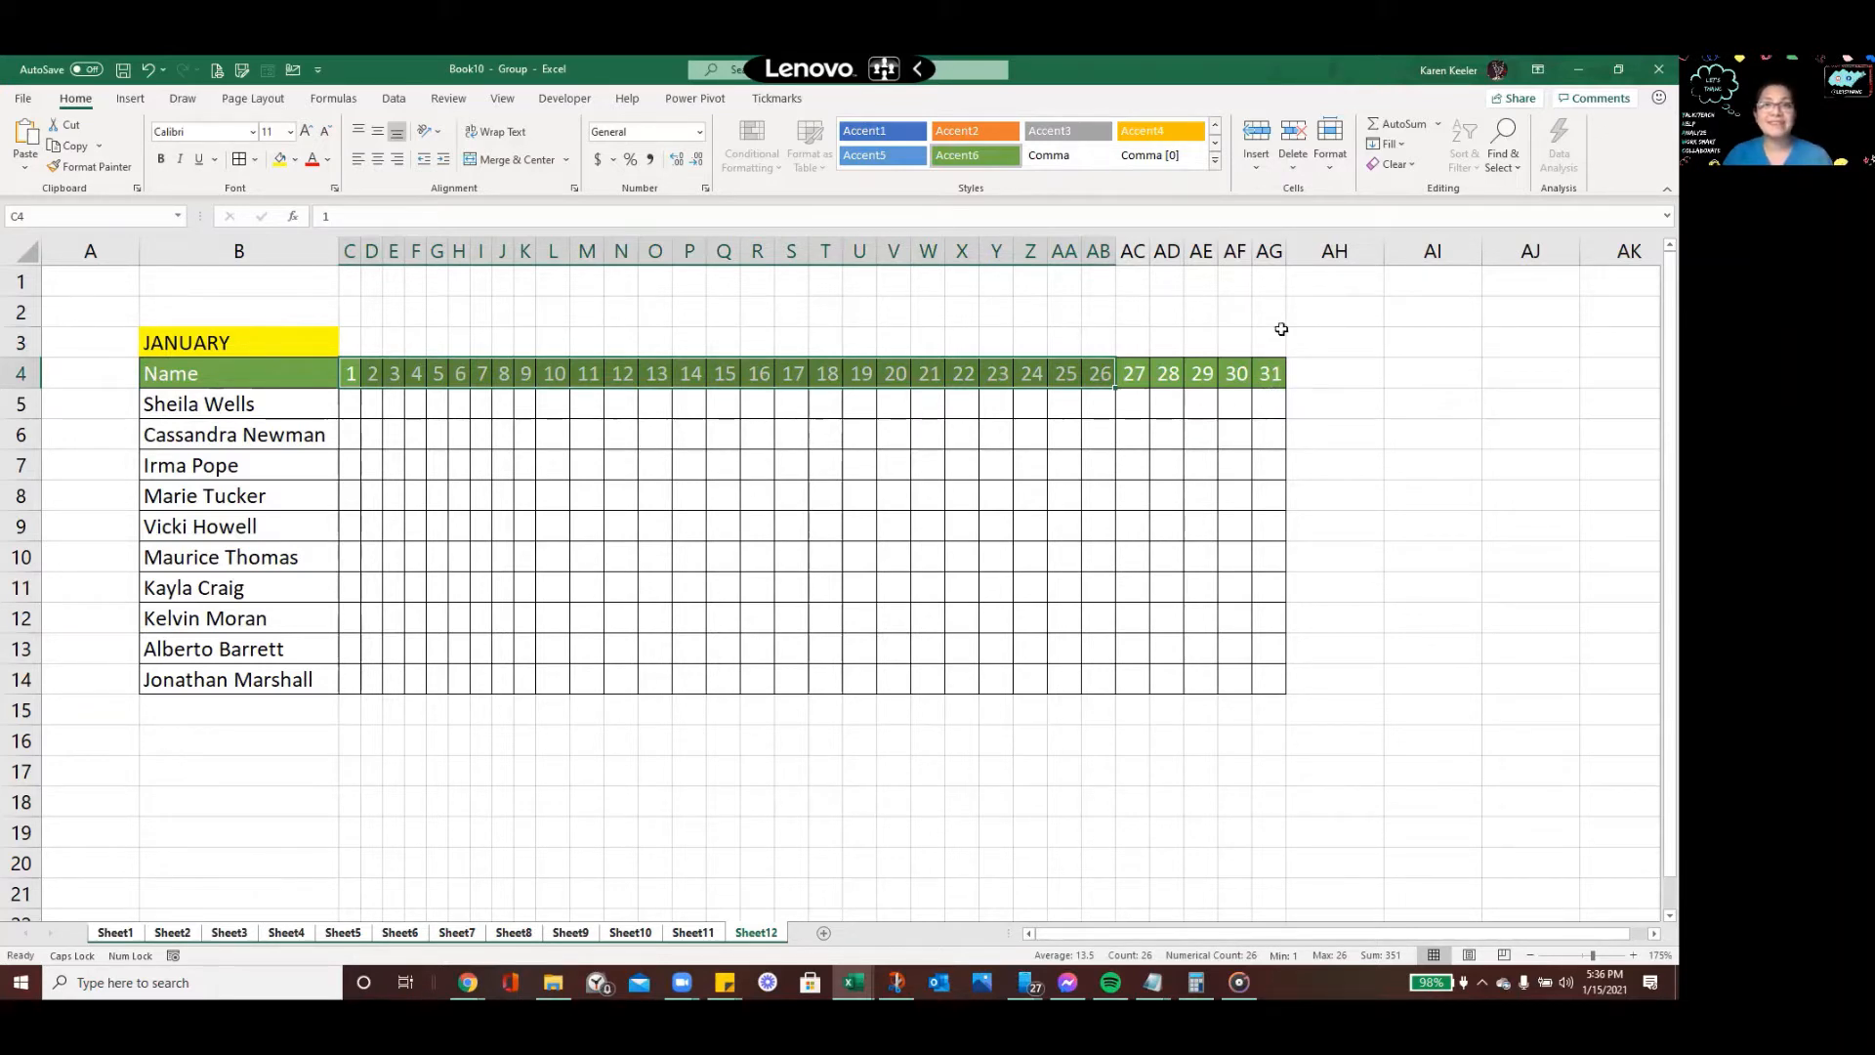
click(262, 348)
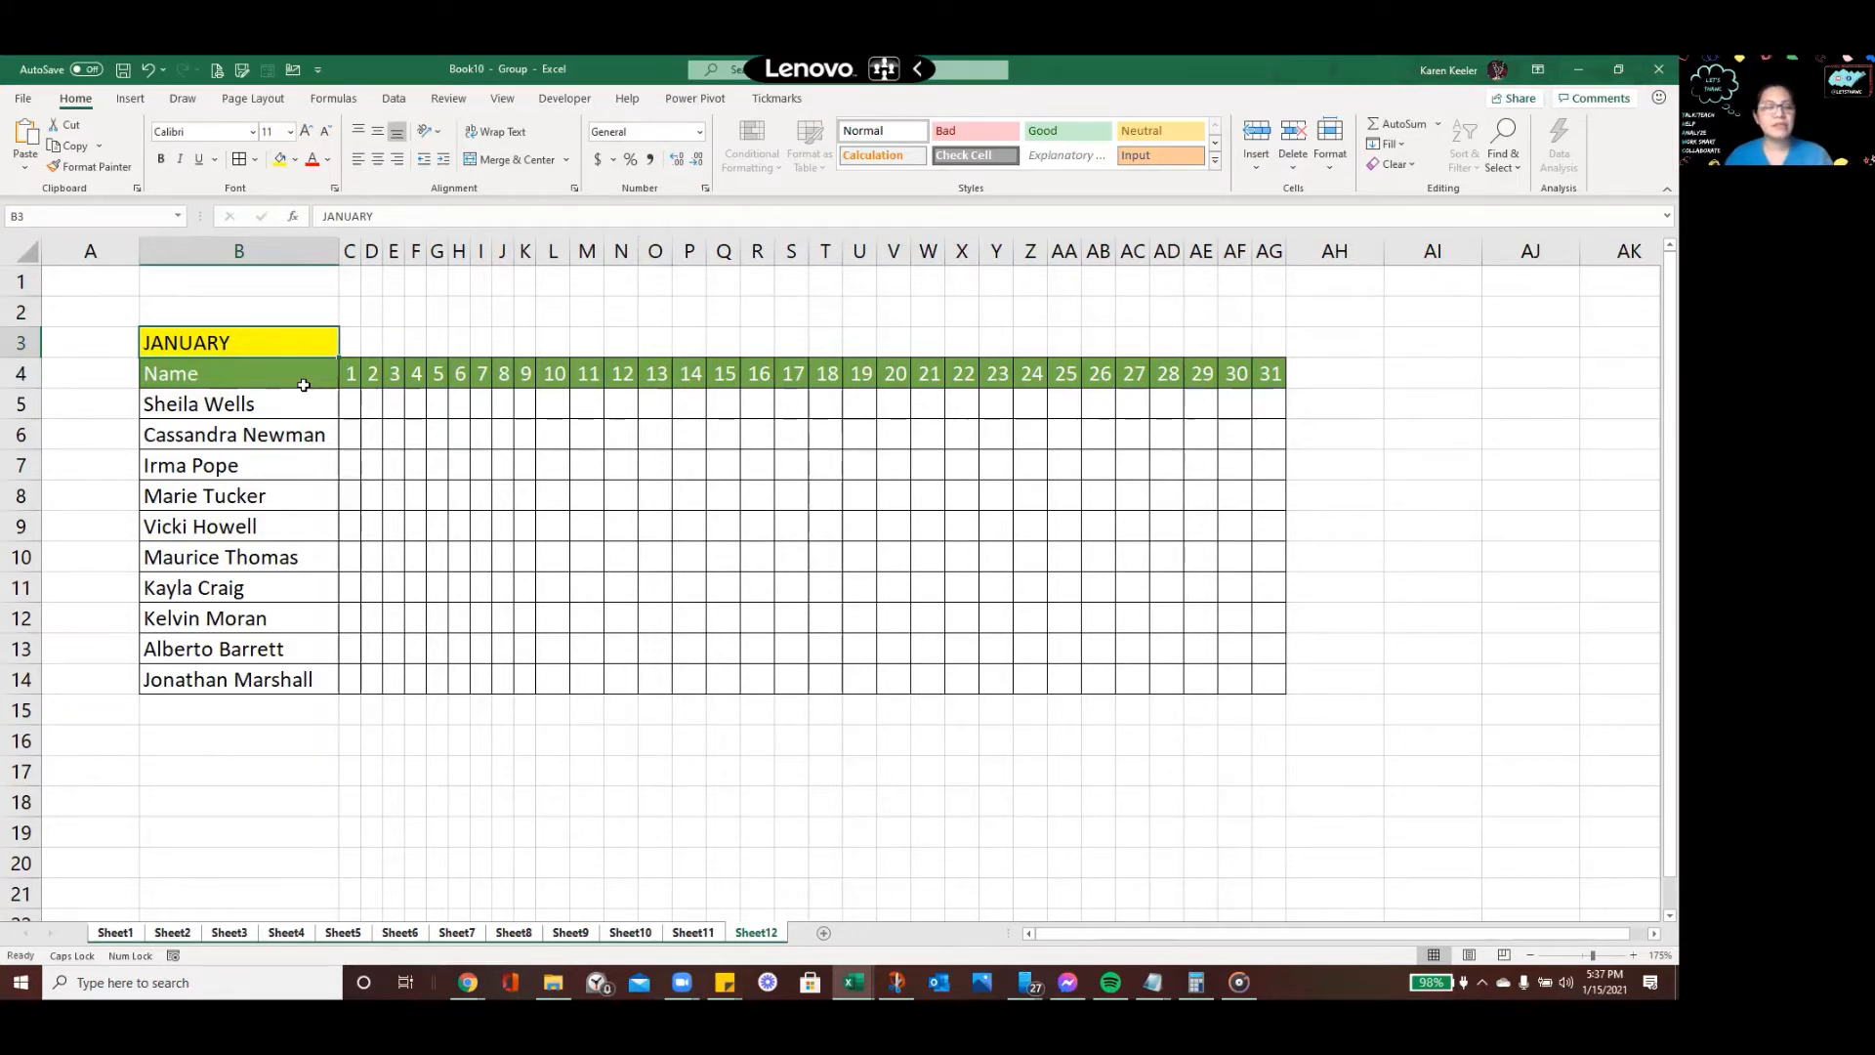
Switch to the sticky note and review the EOMONTH, DAY and IF entries in its function list
key(alt+Tab)
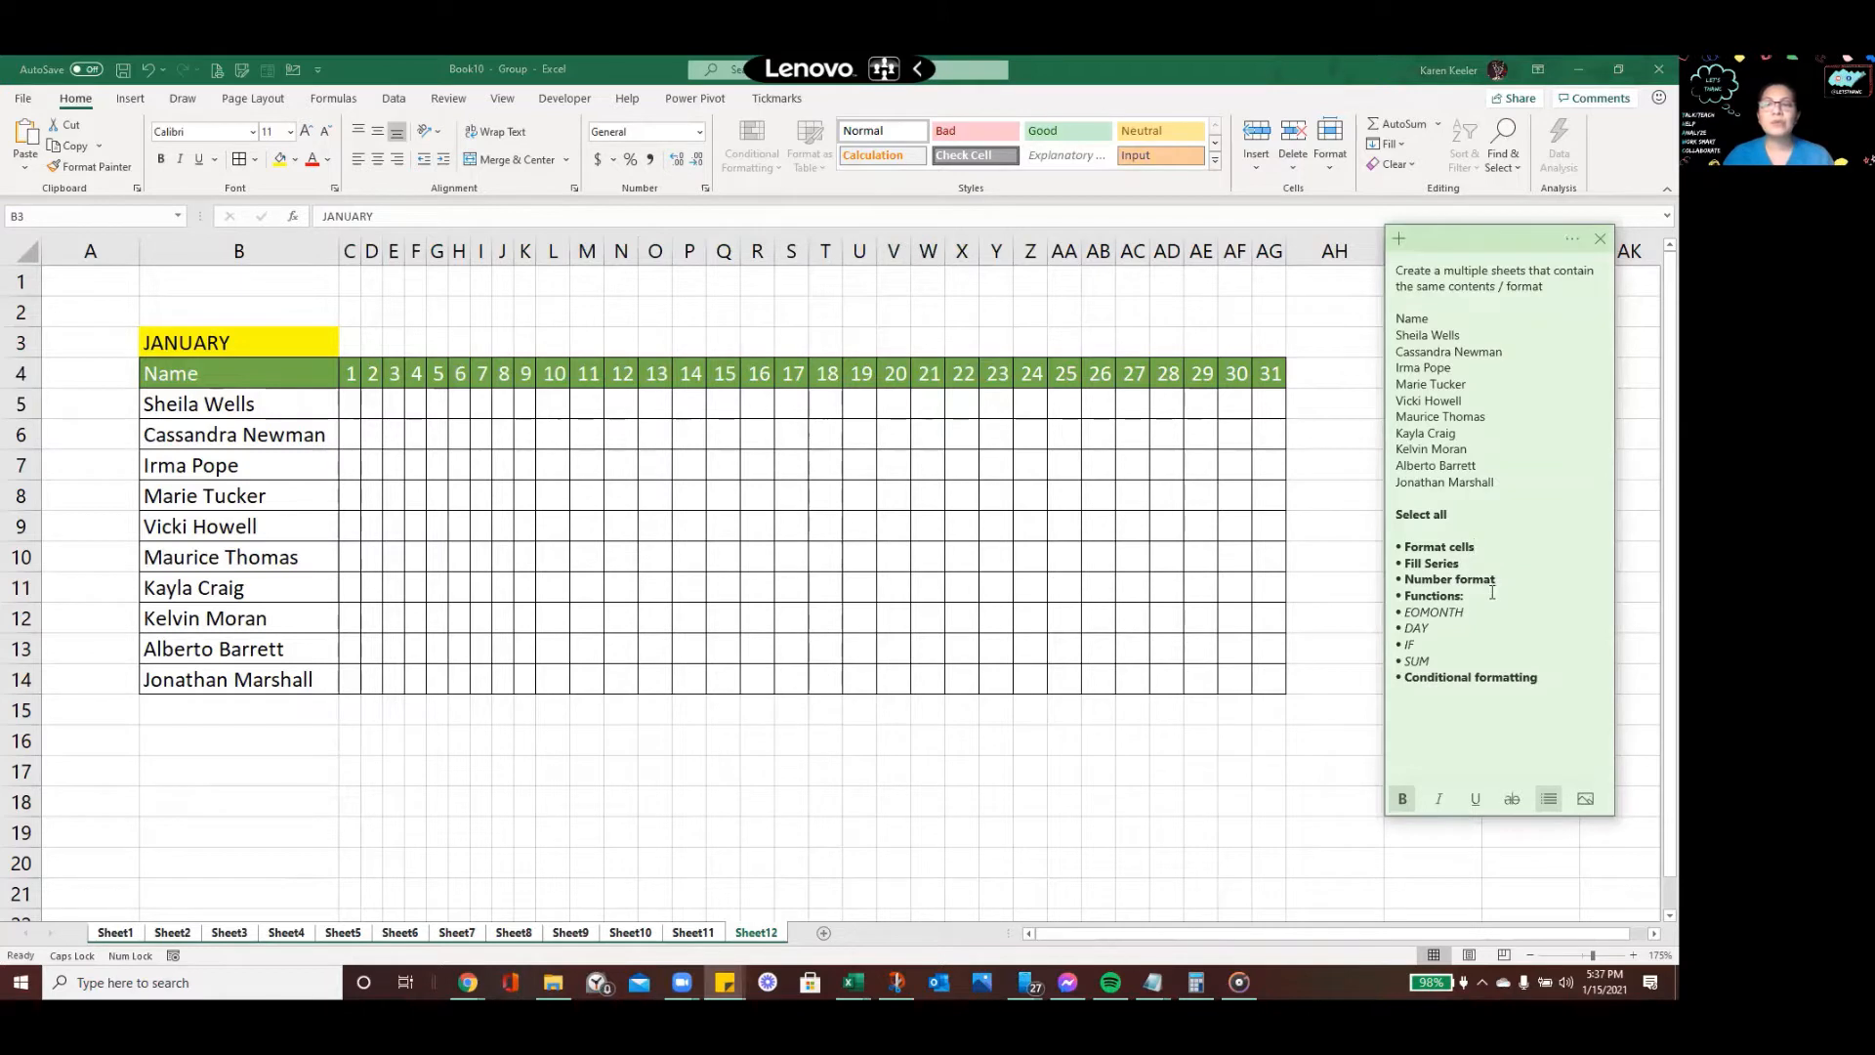
drag(1465, 612, 1385, 614)
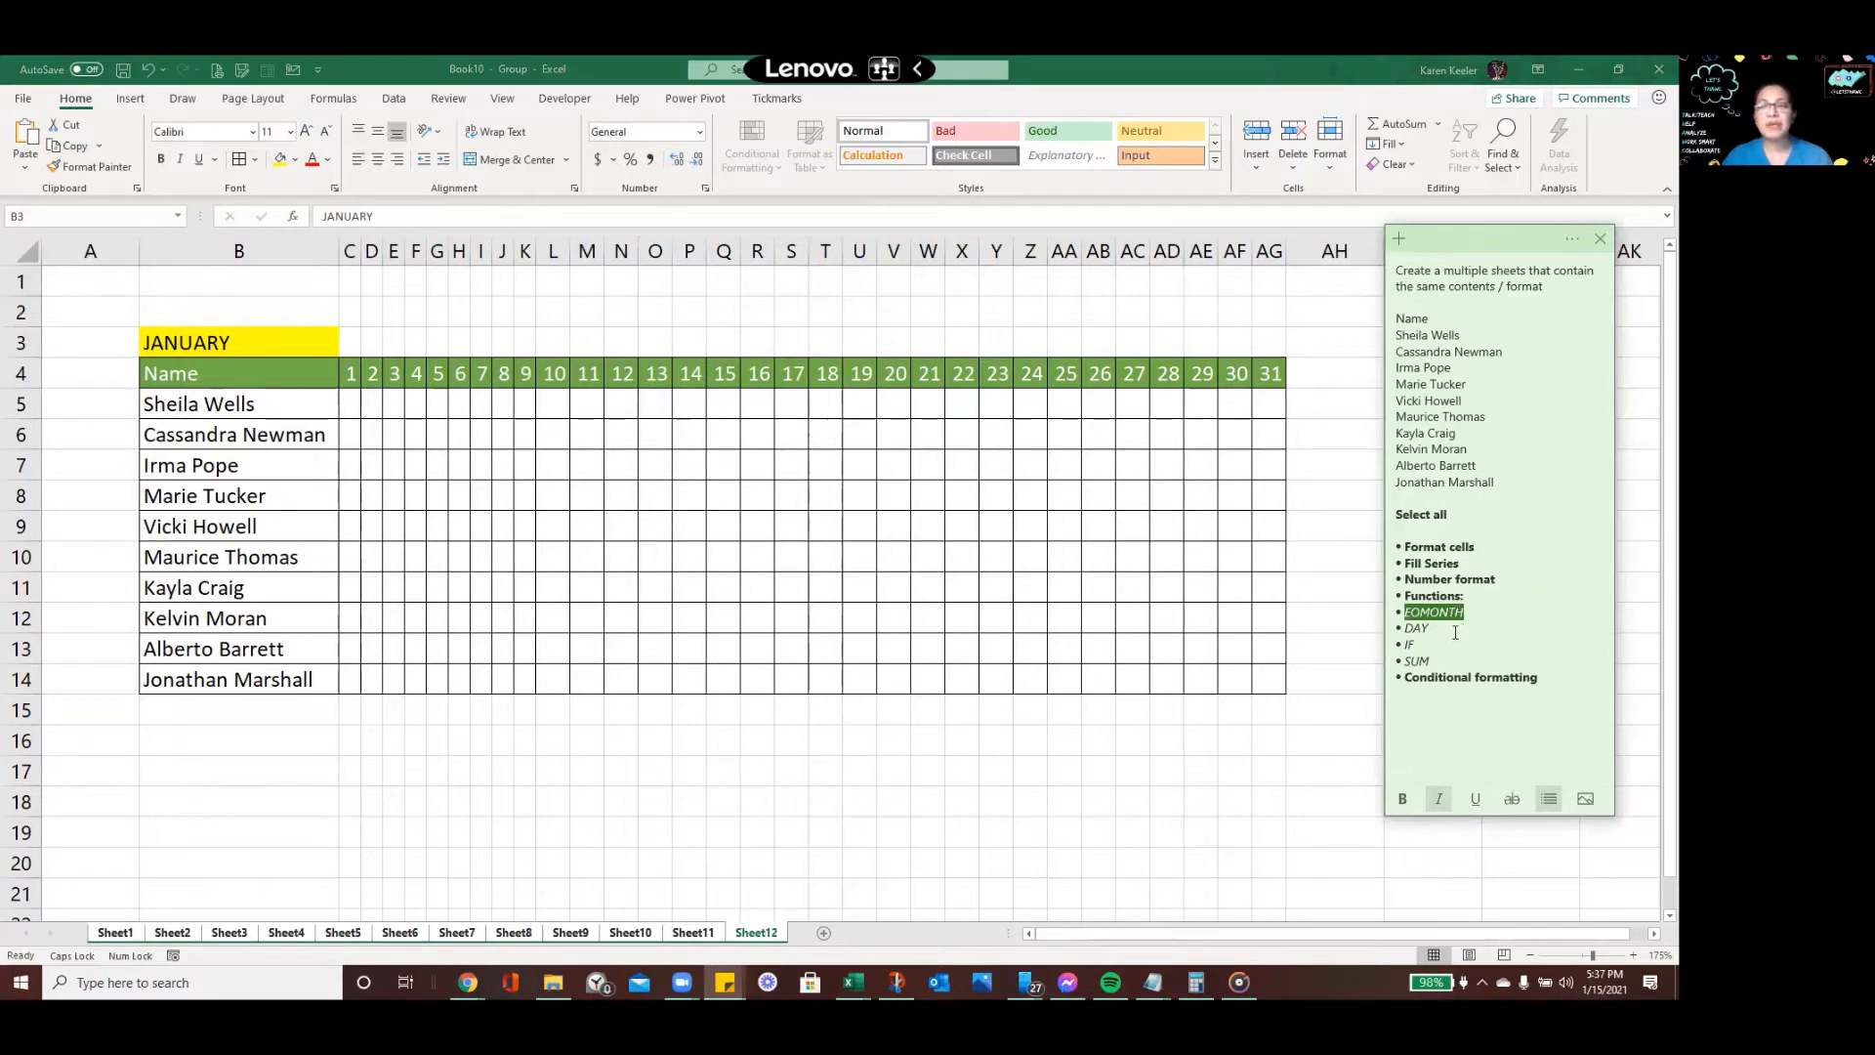
drag(1430, 628, 1413, 628)
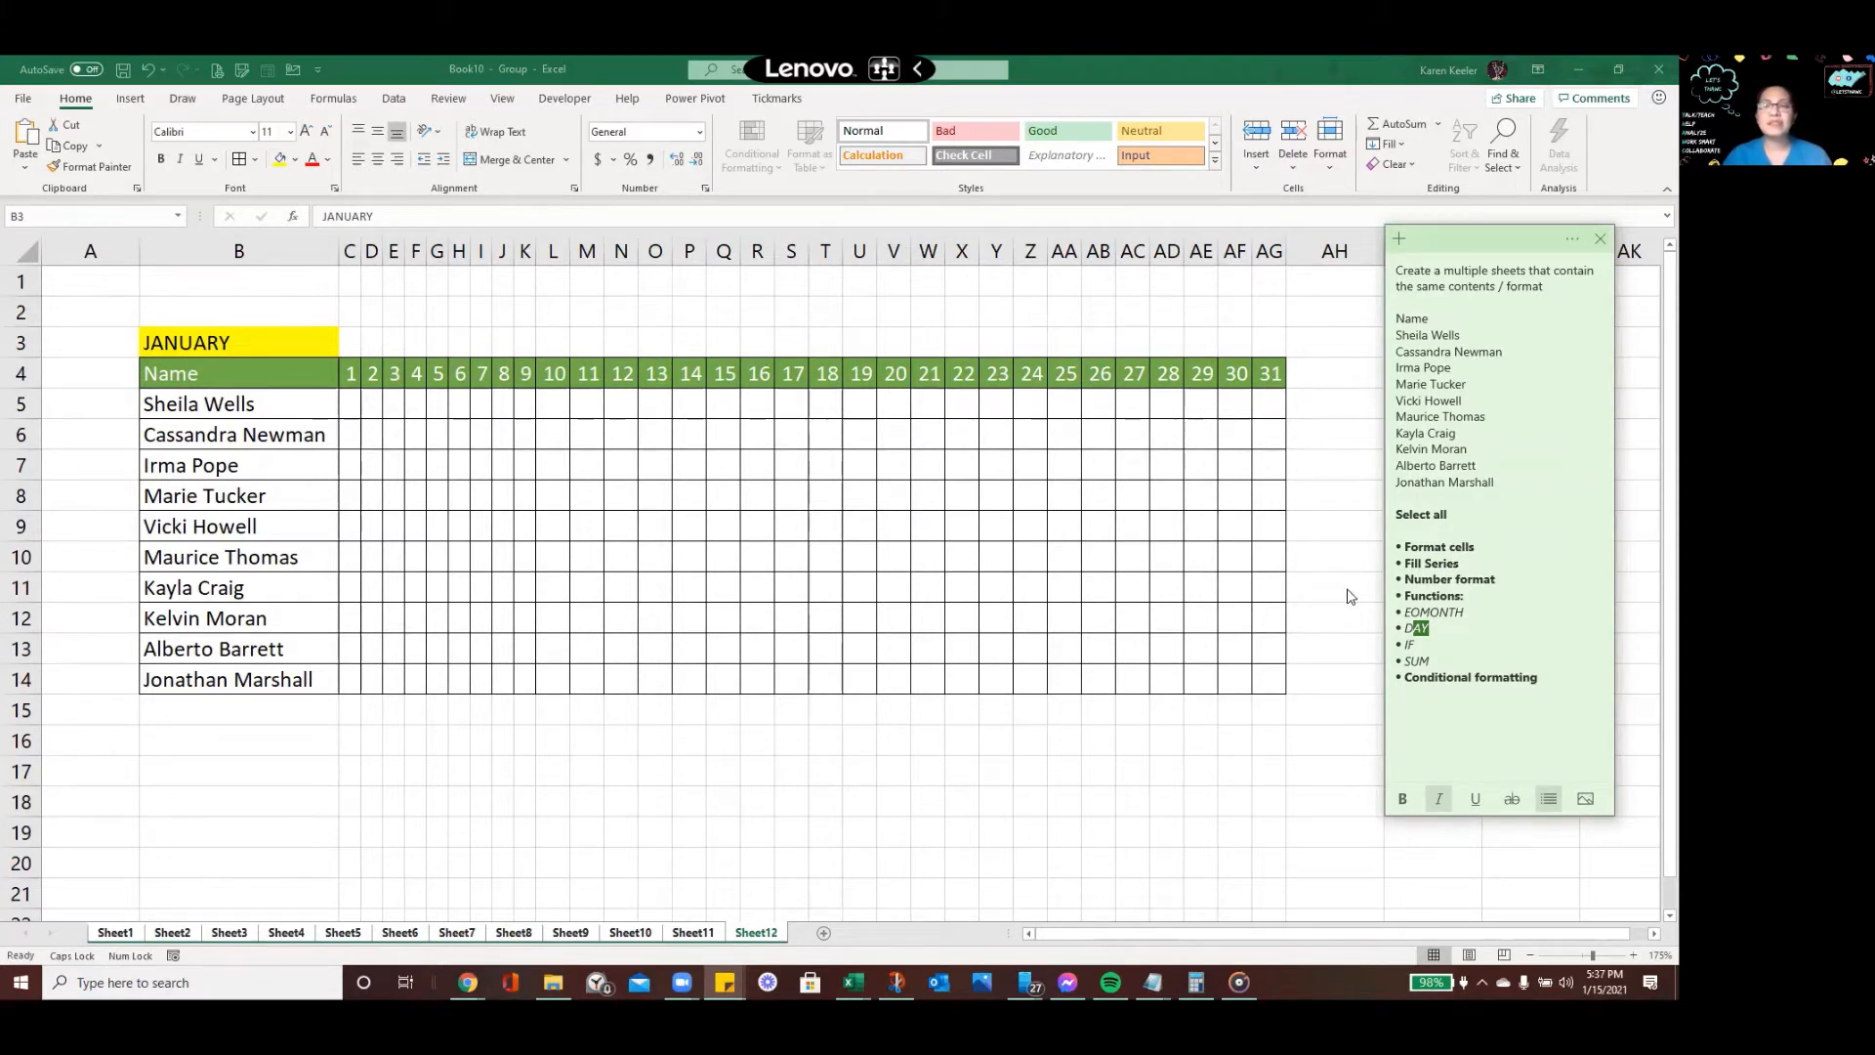
click(1437, 639)
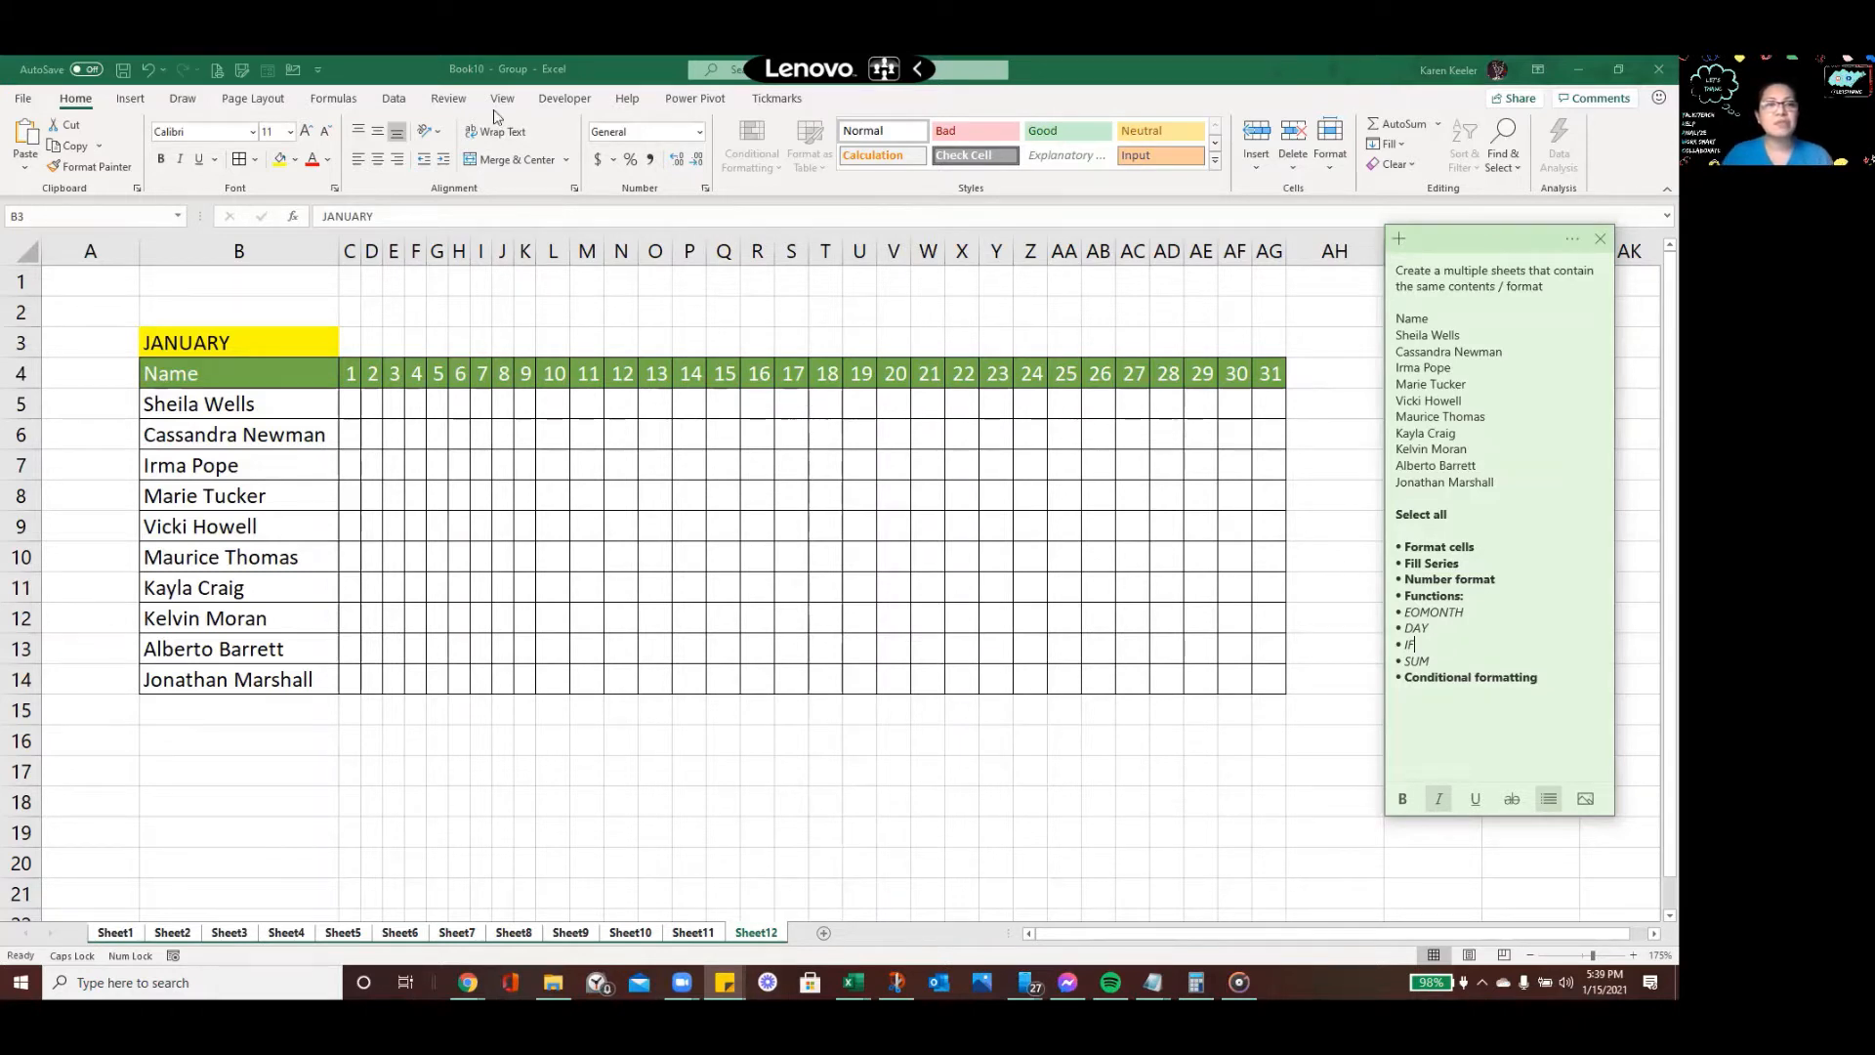
Return to the Excel workbook, try the comma number style on the JANUARY text in cell B3, and undo it
click(281, 339)
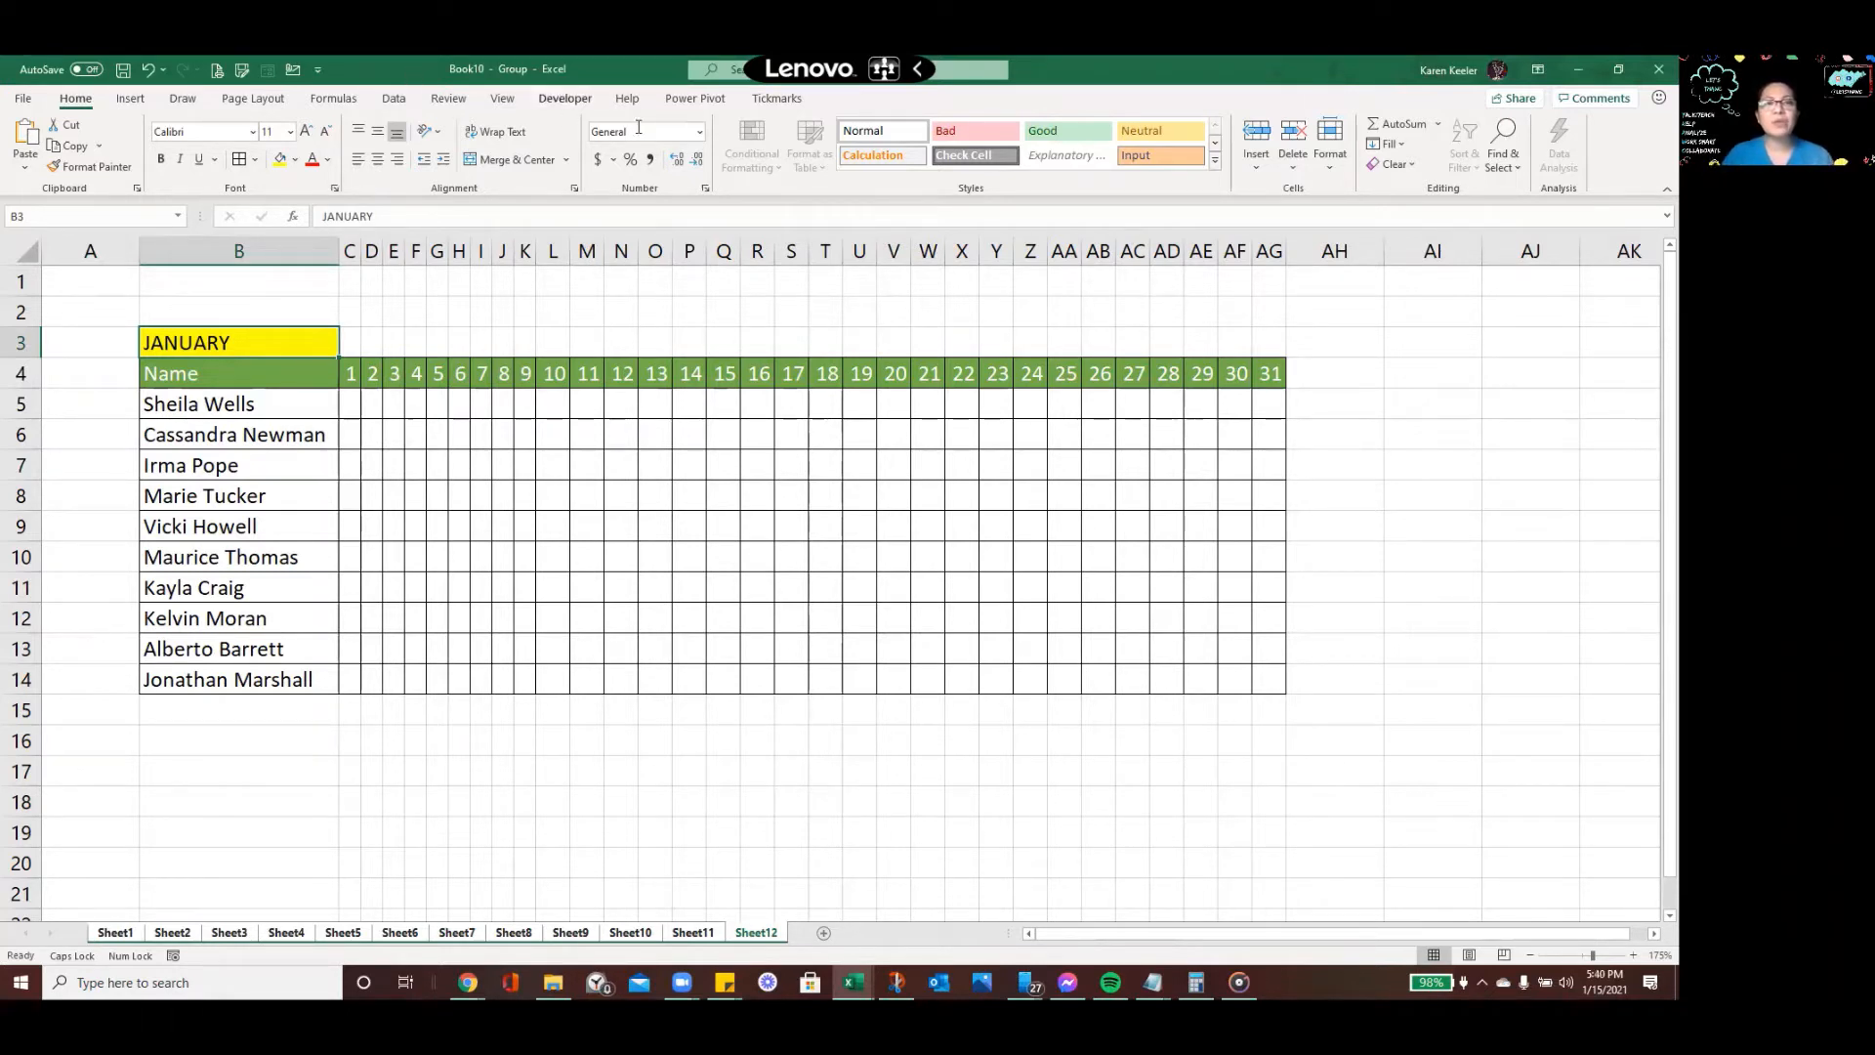
click(651, 162)
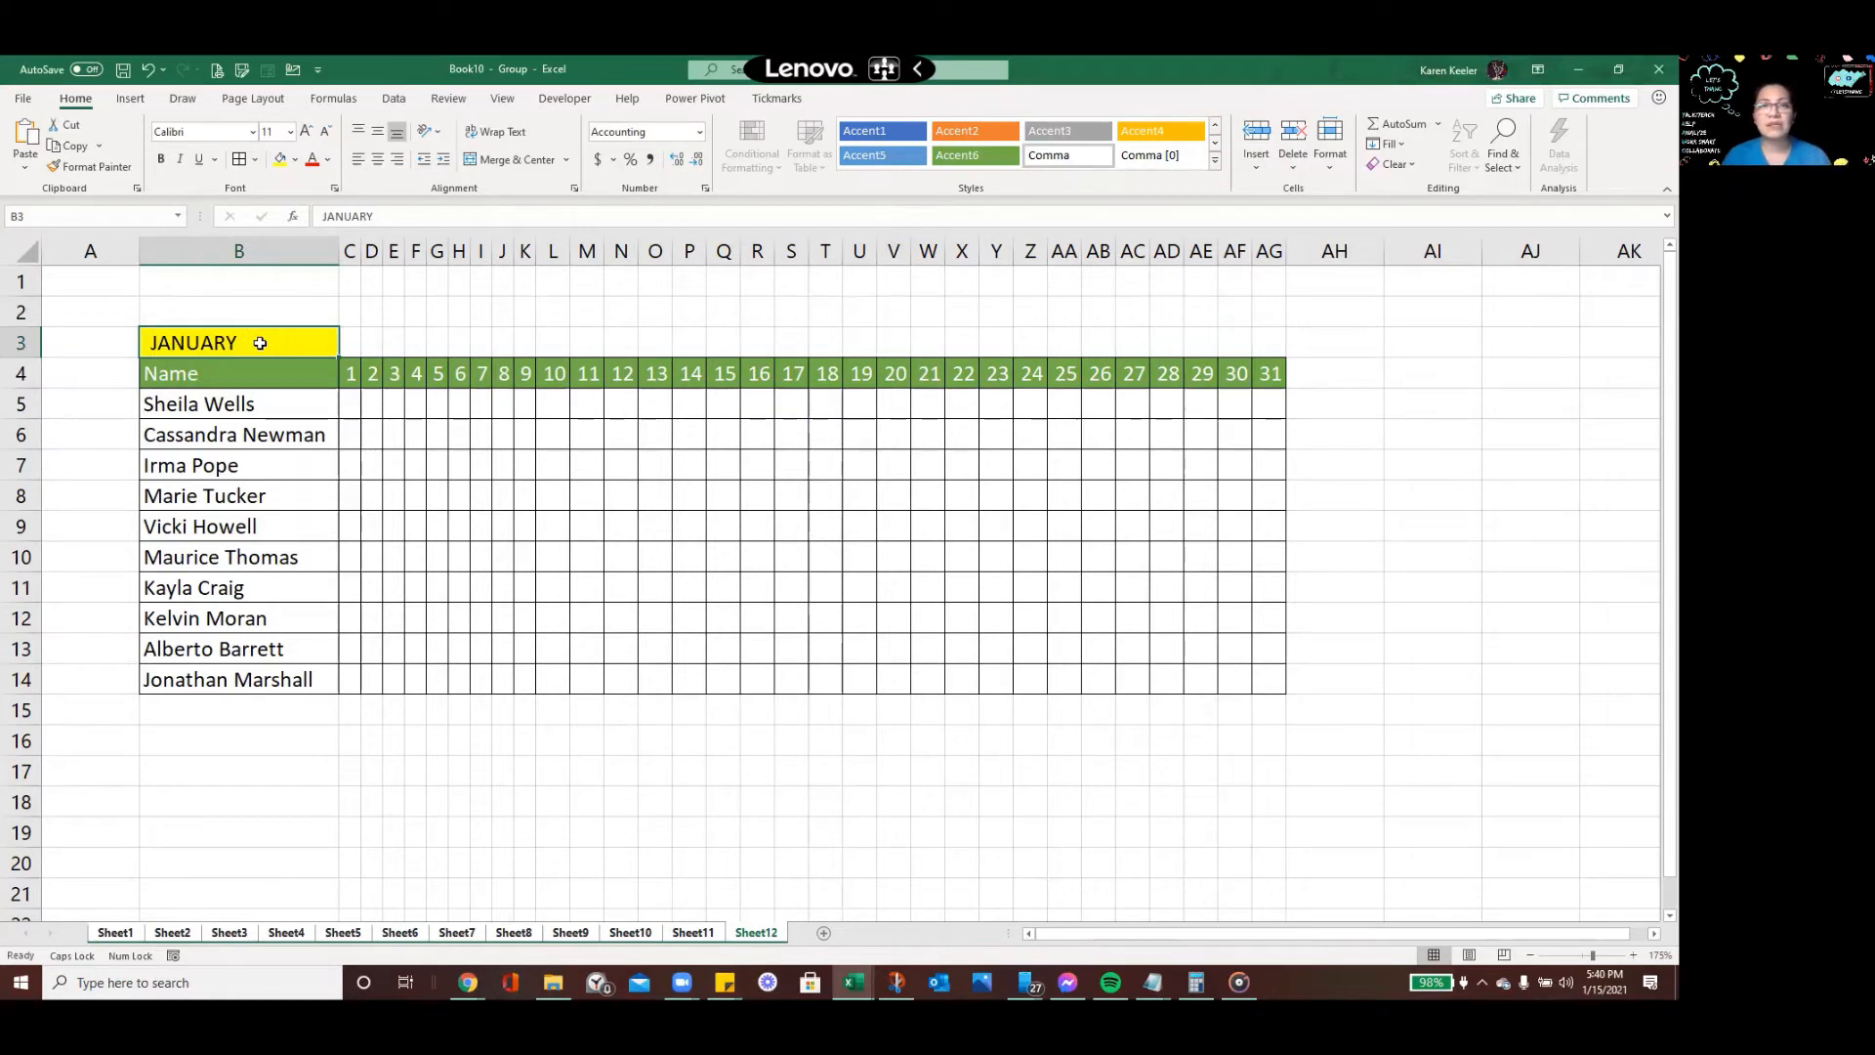
click(148, 70)
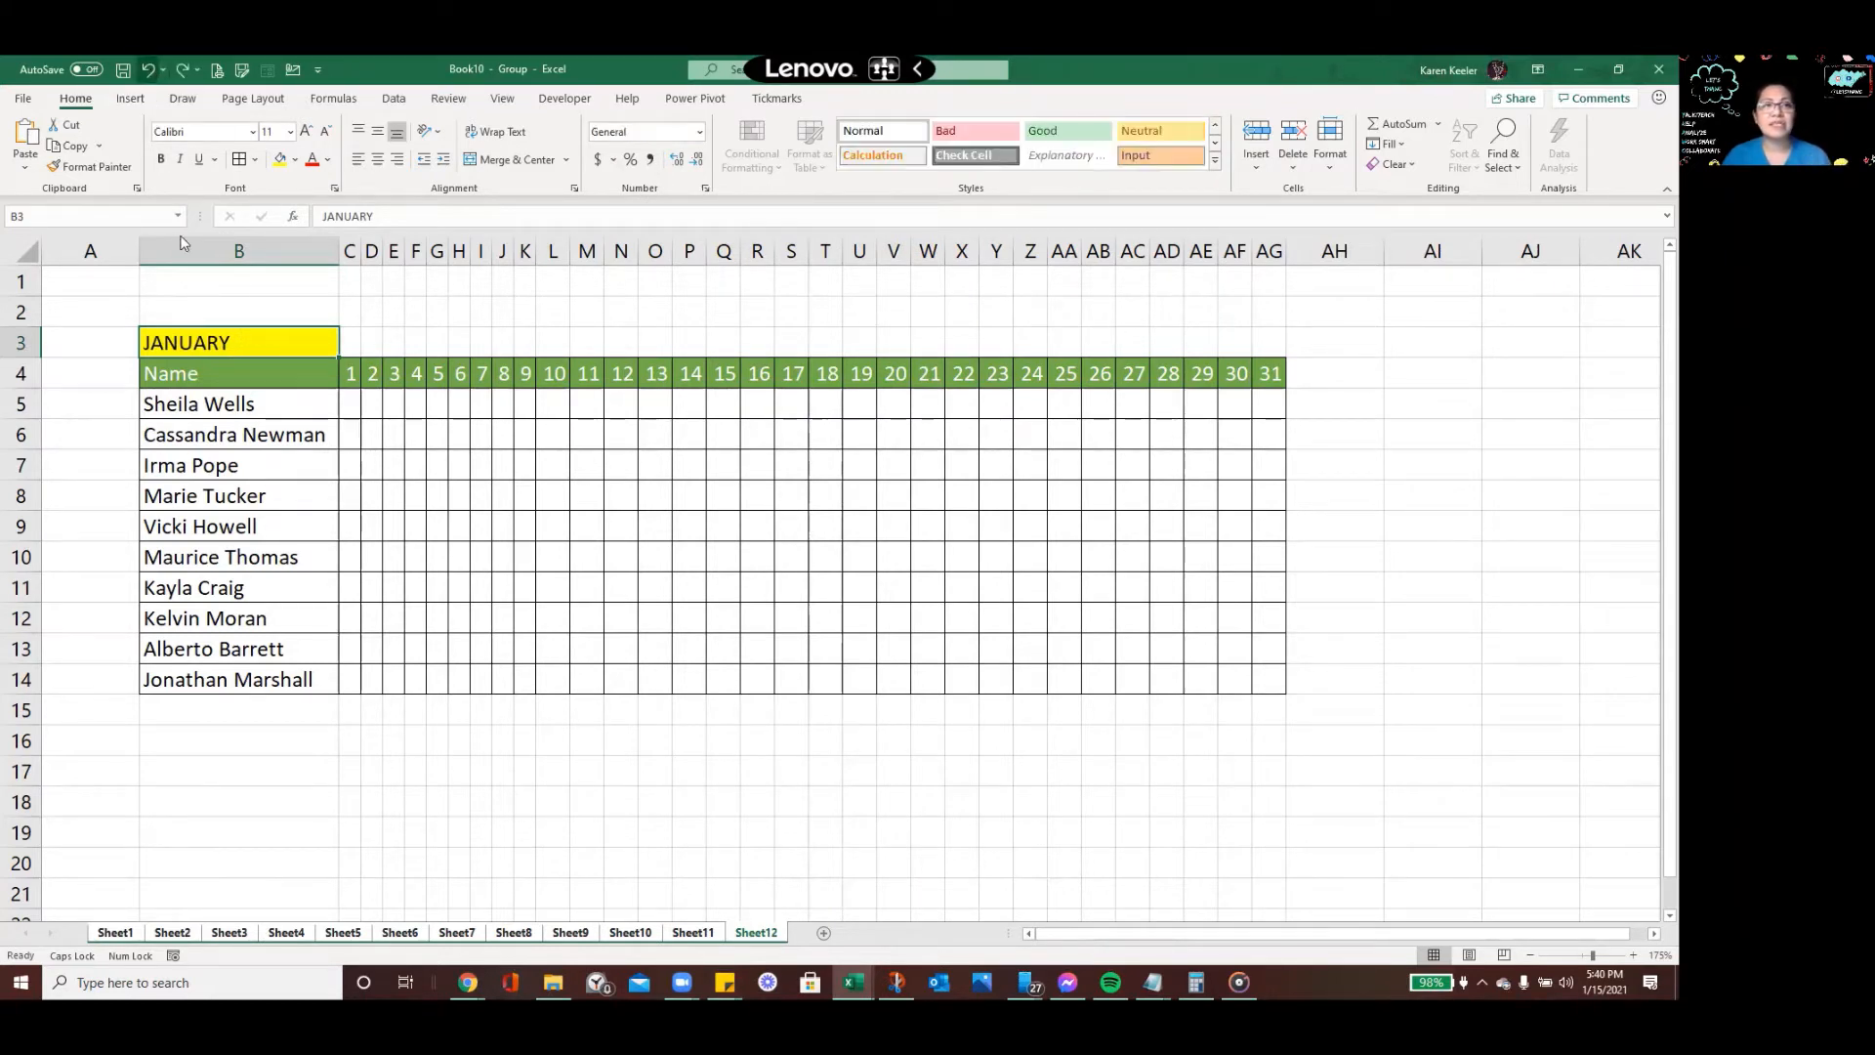
Replace the month text in cell B3 with the date 1/1/2021
text(1.)
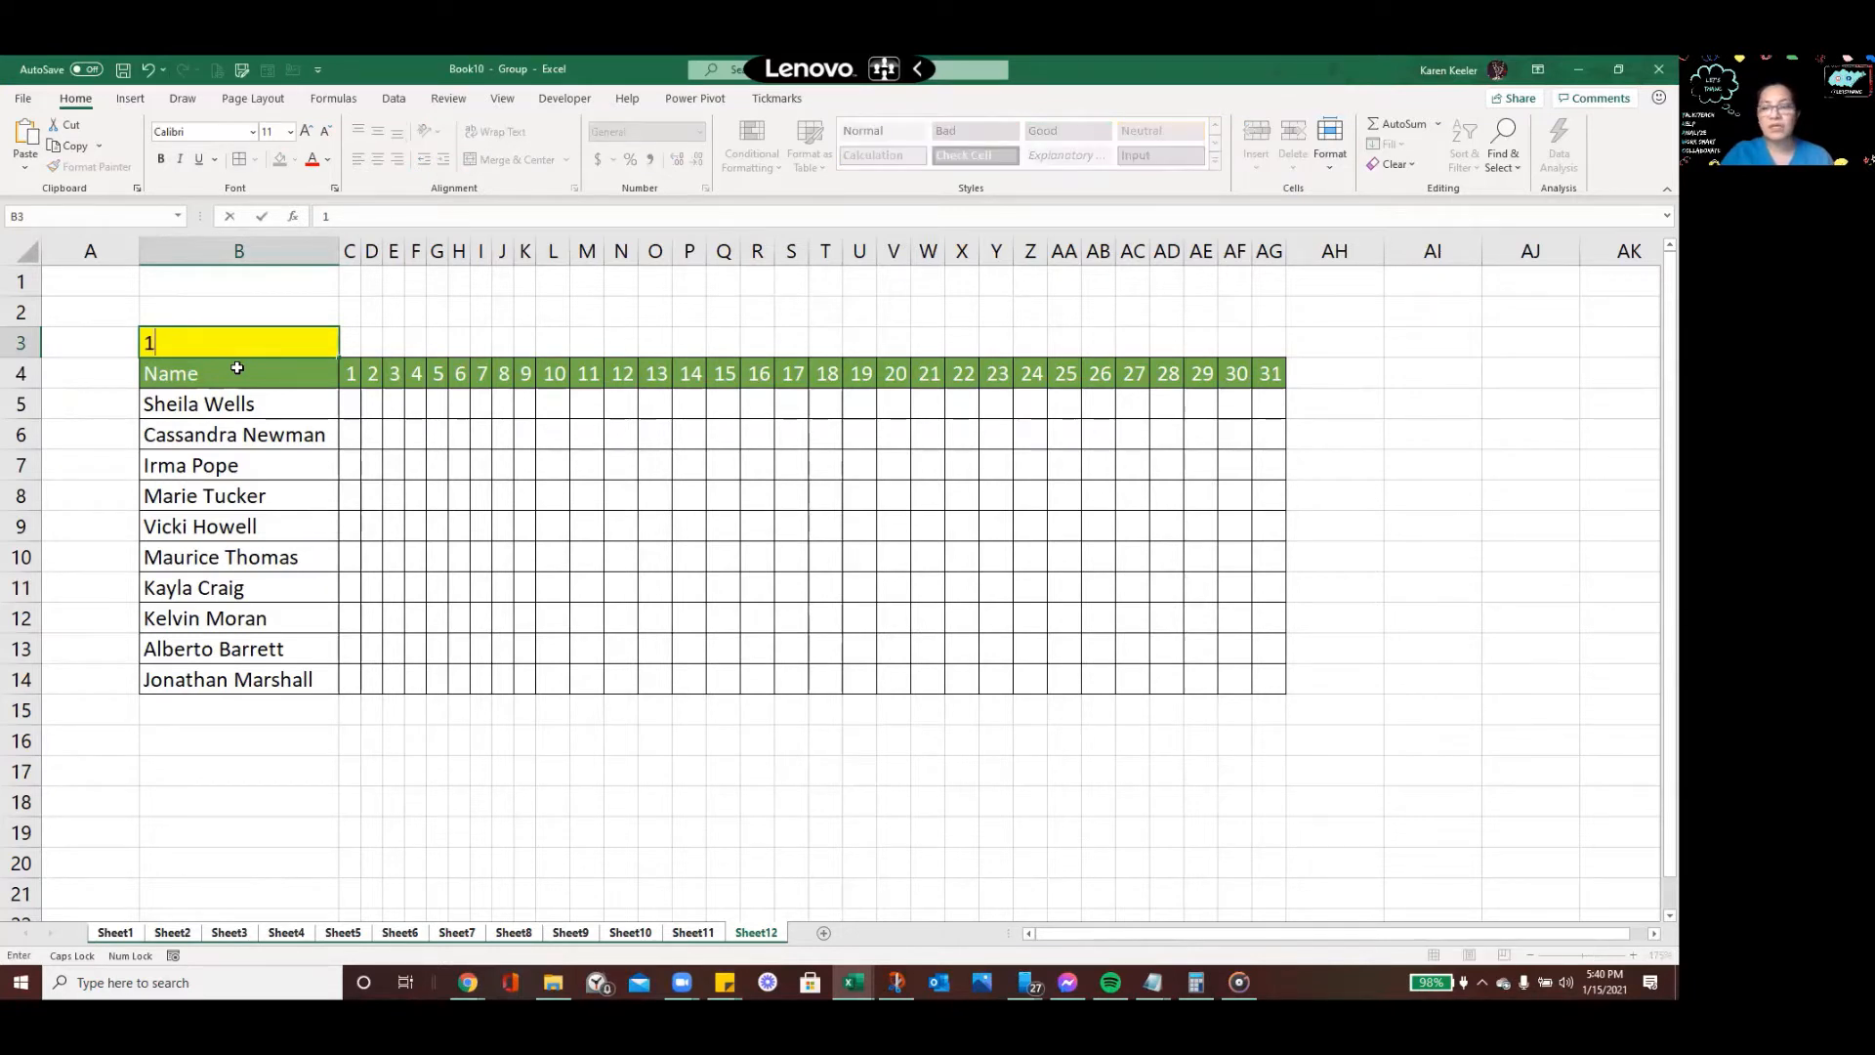
key(BackSpace)
text(/1/2021)
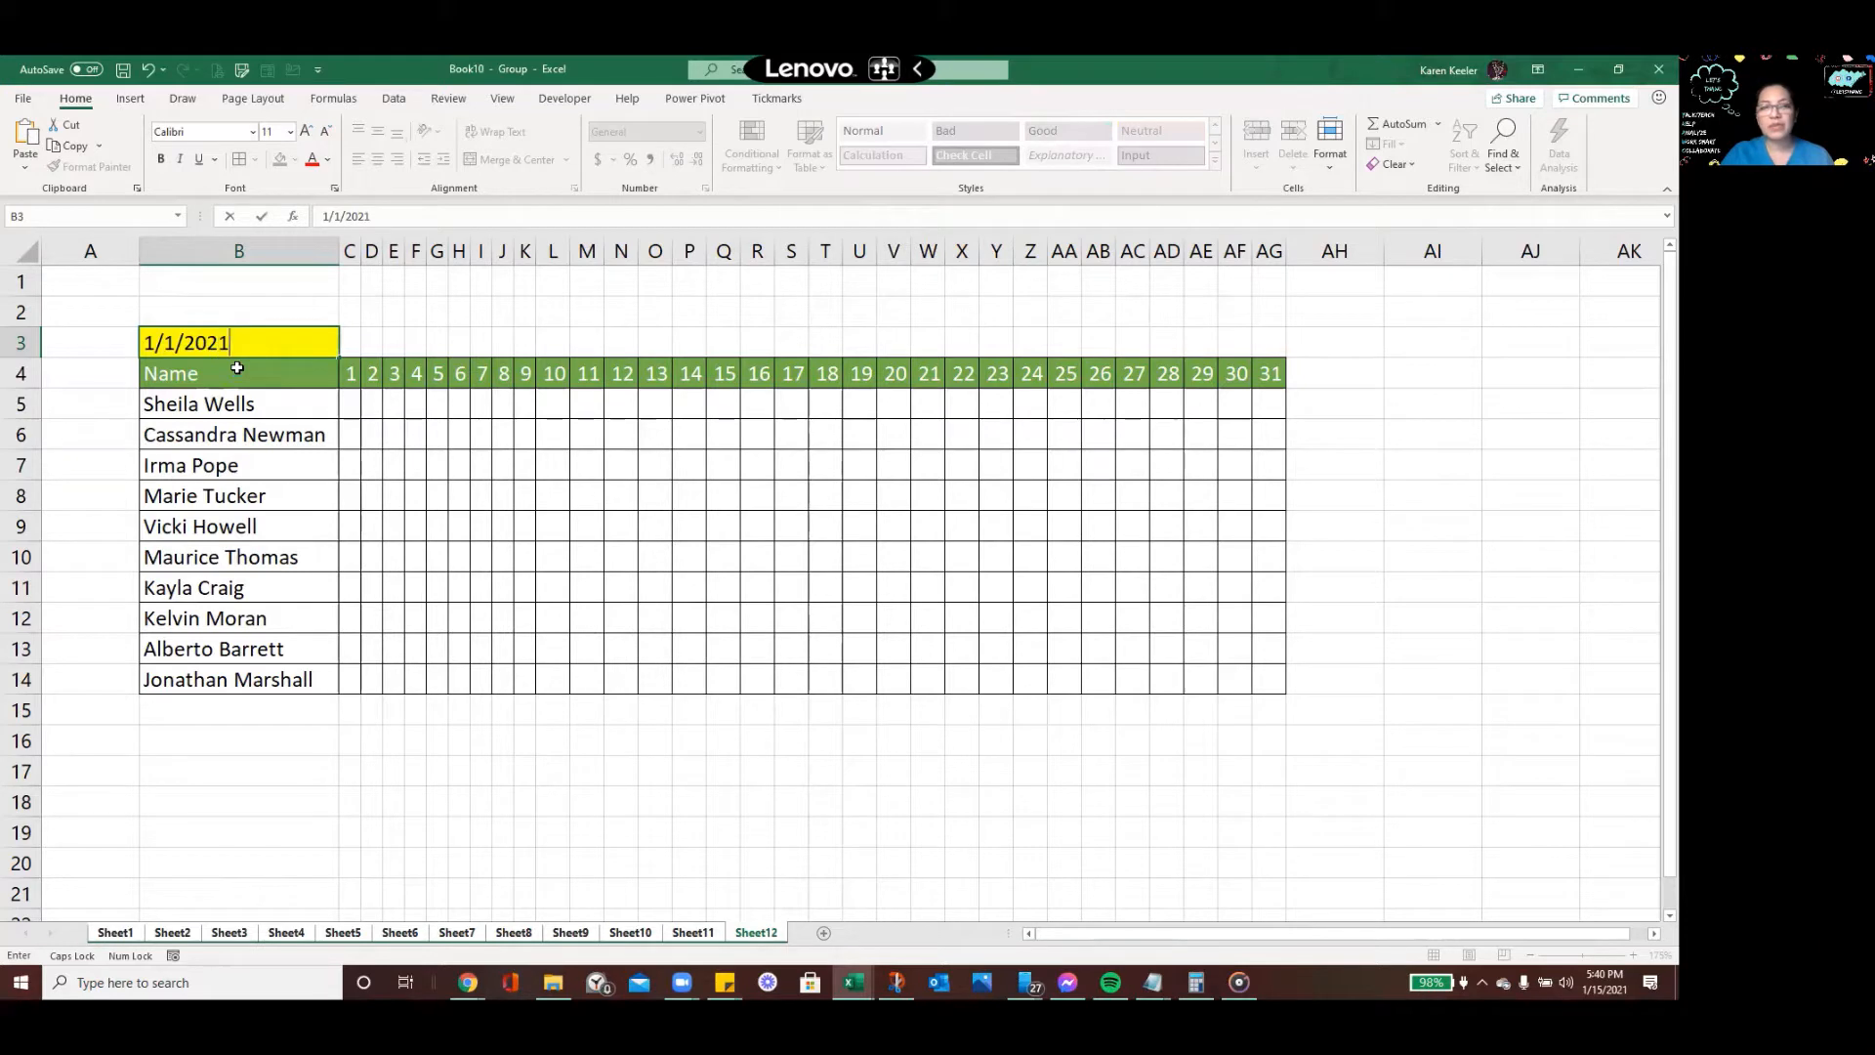
key(Return)
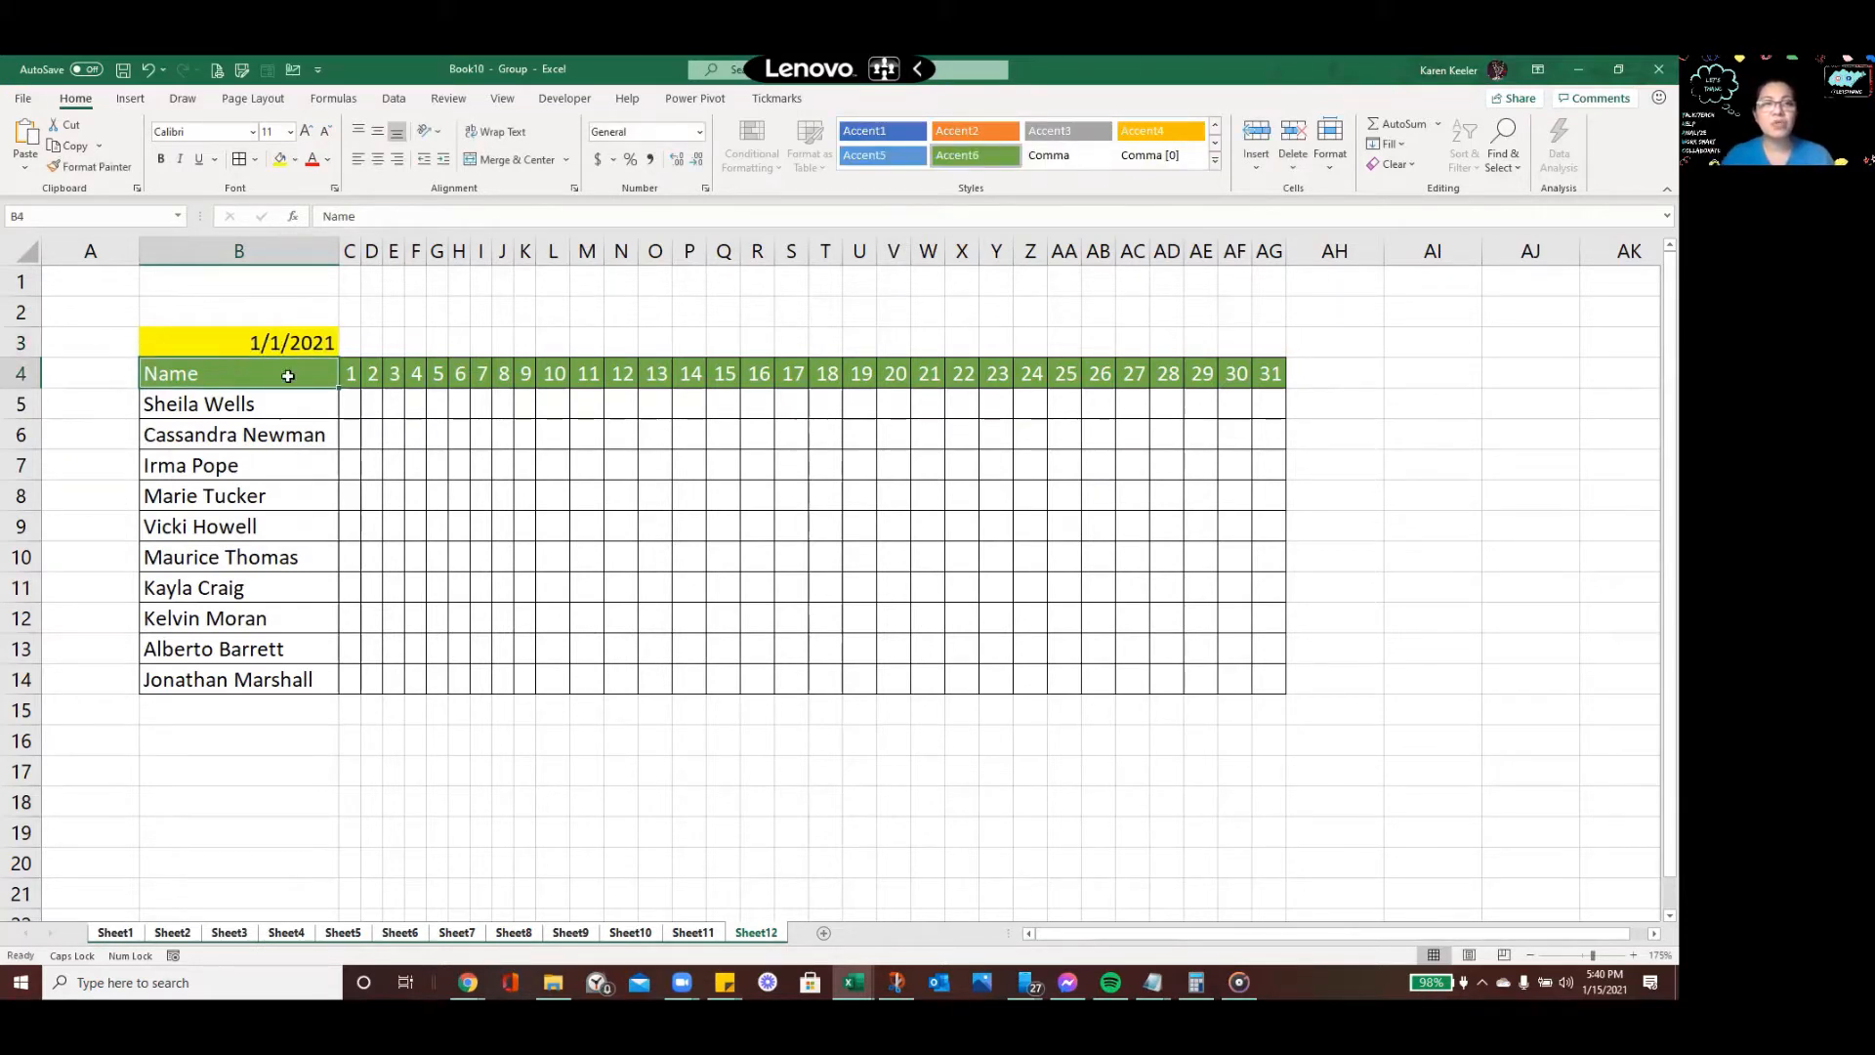
Display the date in cell B3 as a number with comma style, compare the day headings, and set it back to Short Date
click(274, 341)
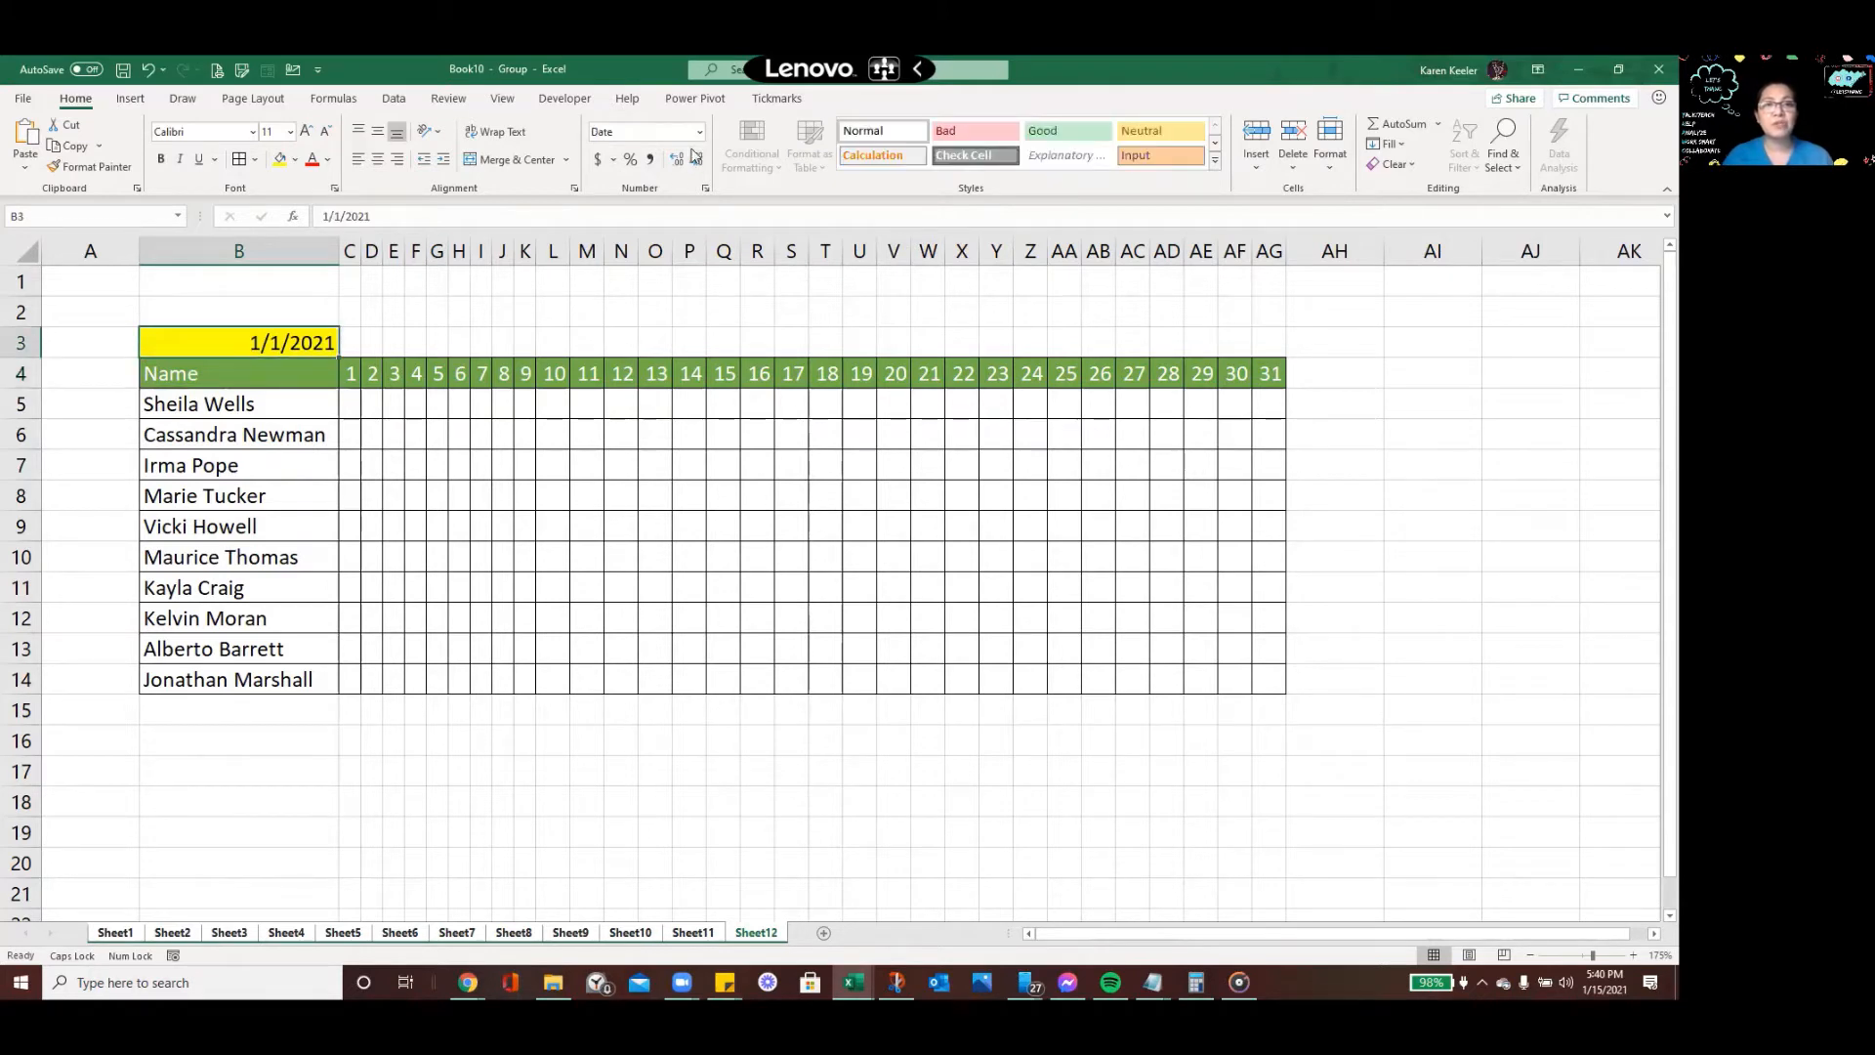
click(649, 160)
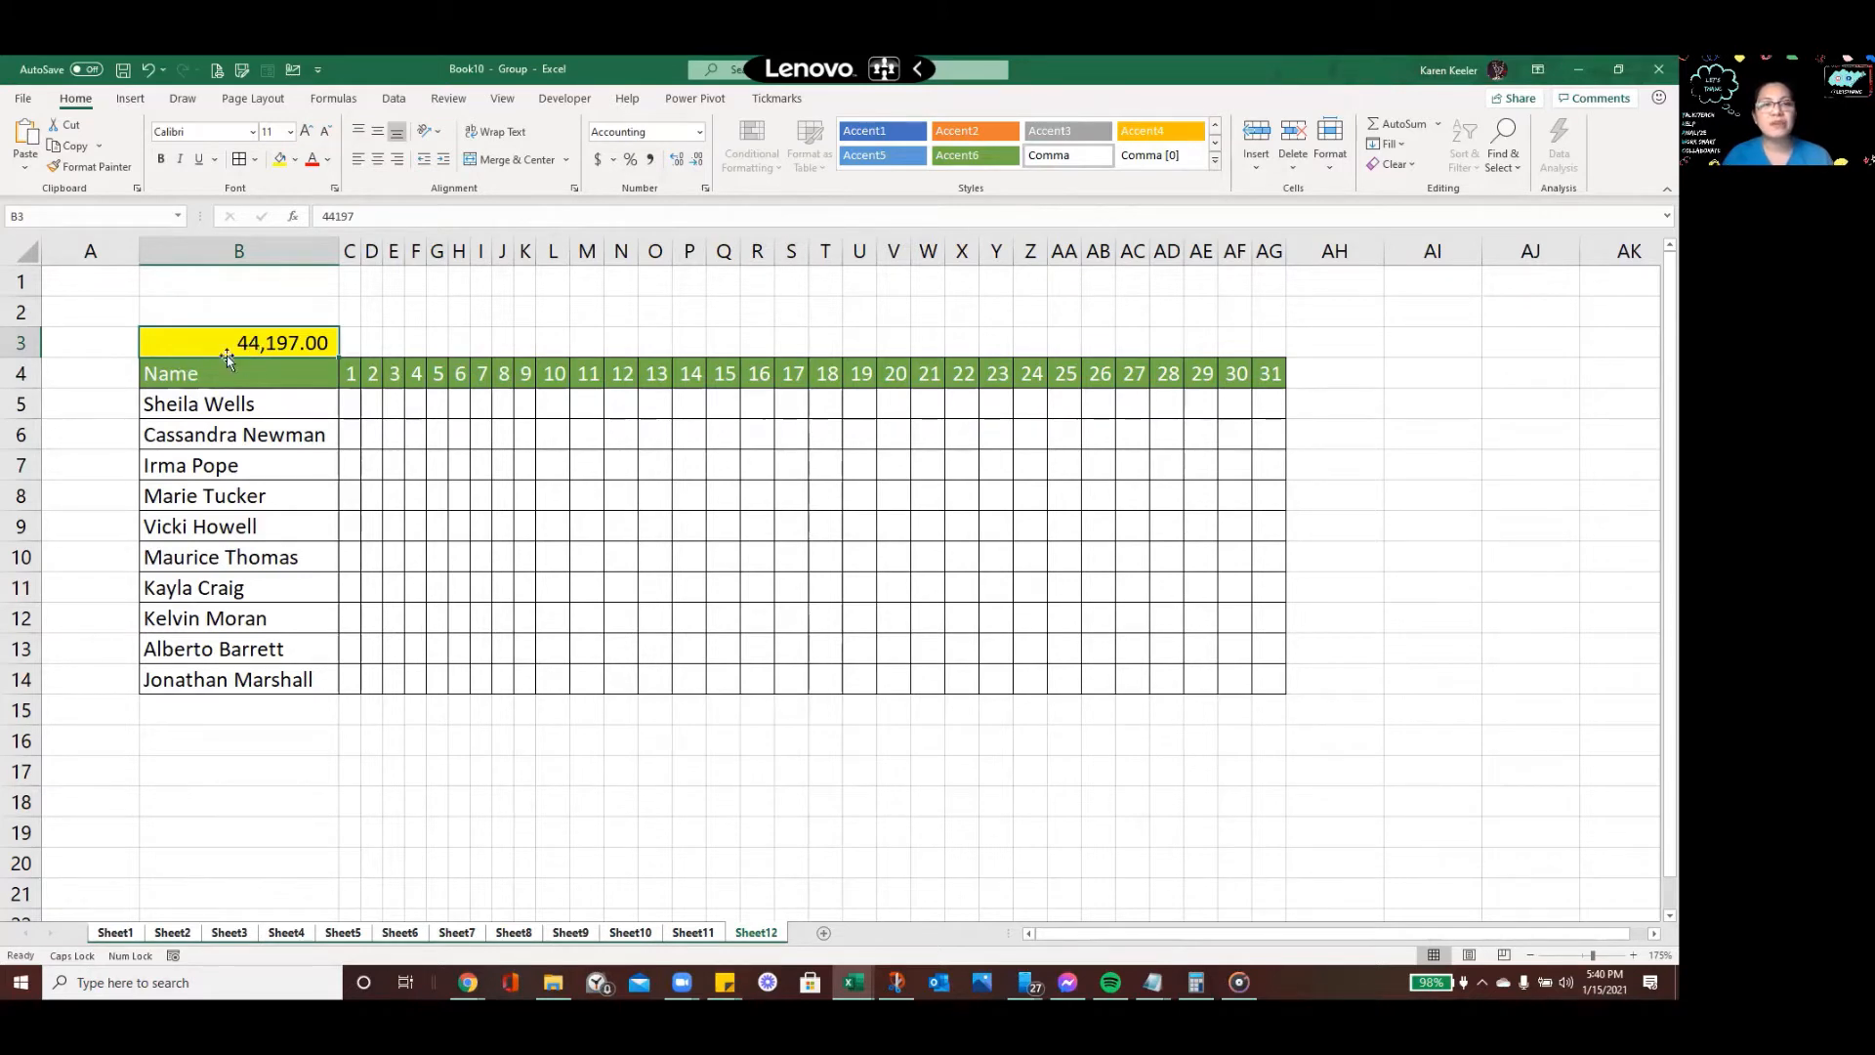
click(350, 376)
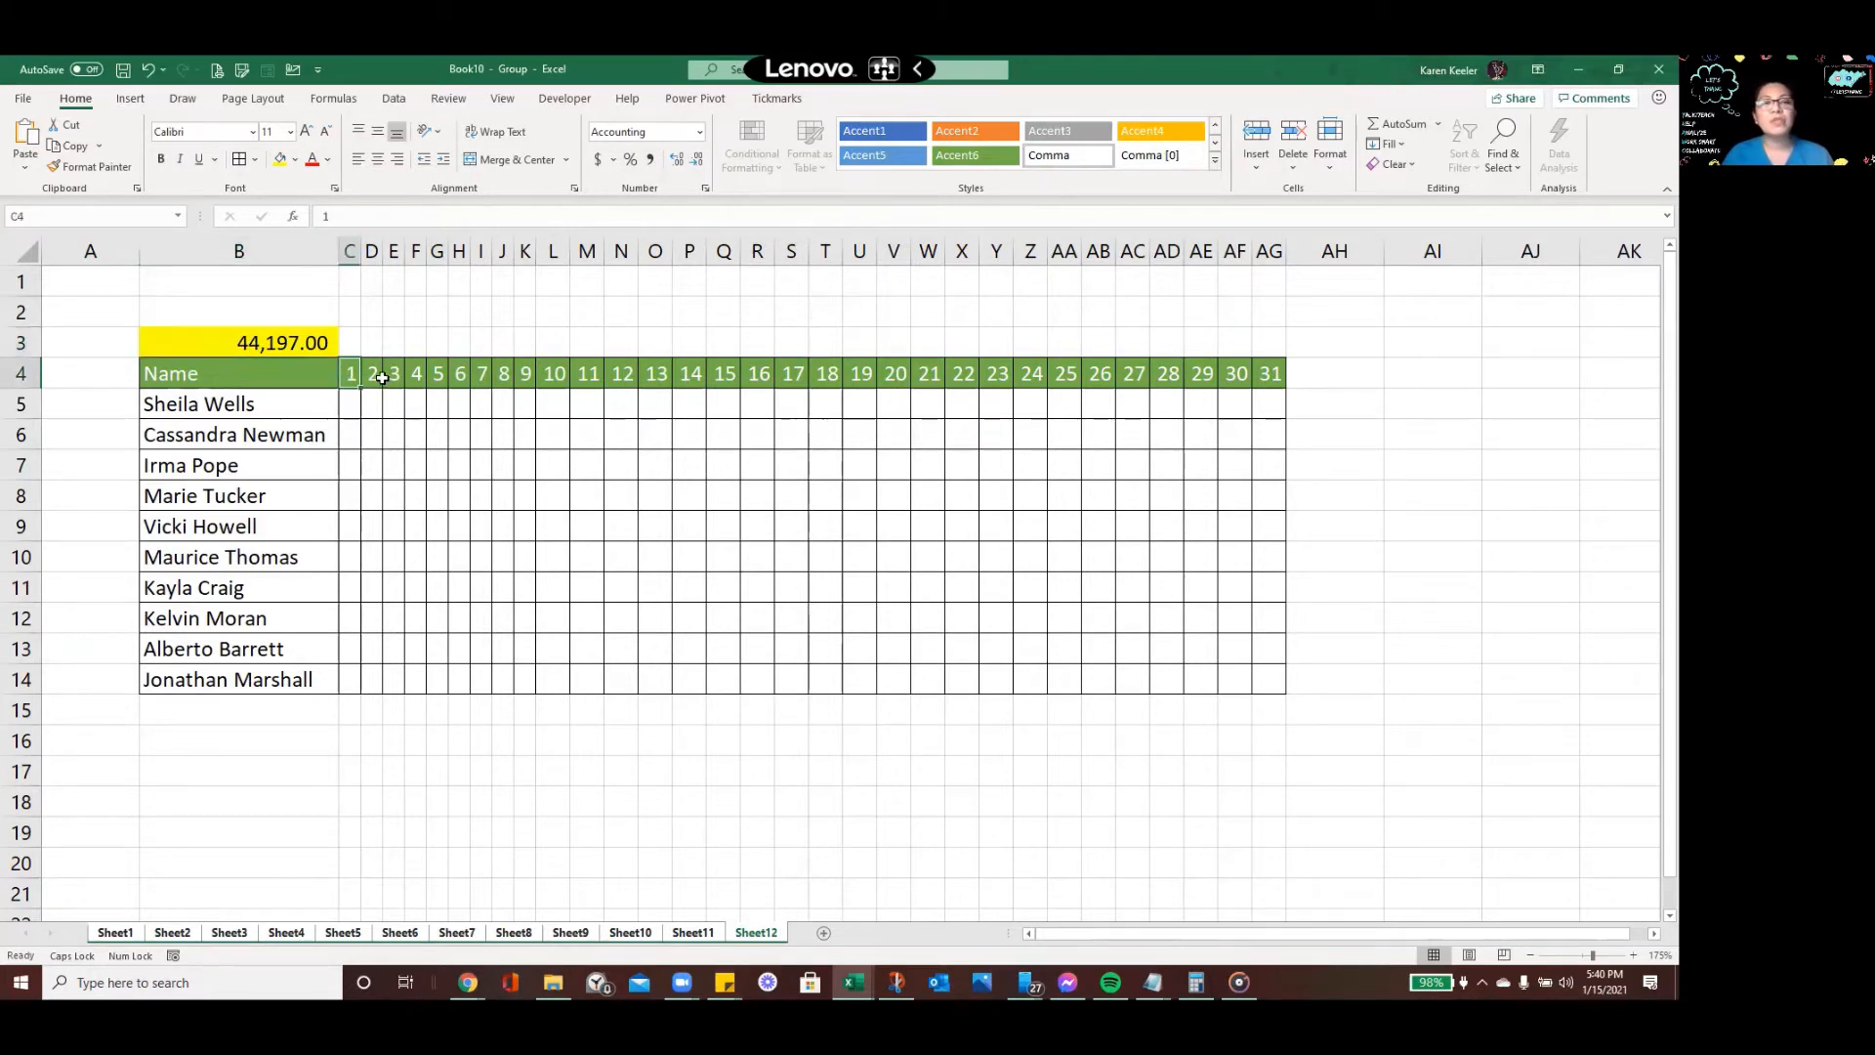
drag(382, 378, 1269, 368)
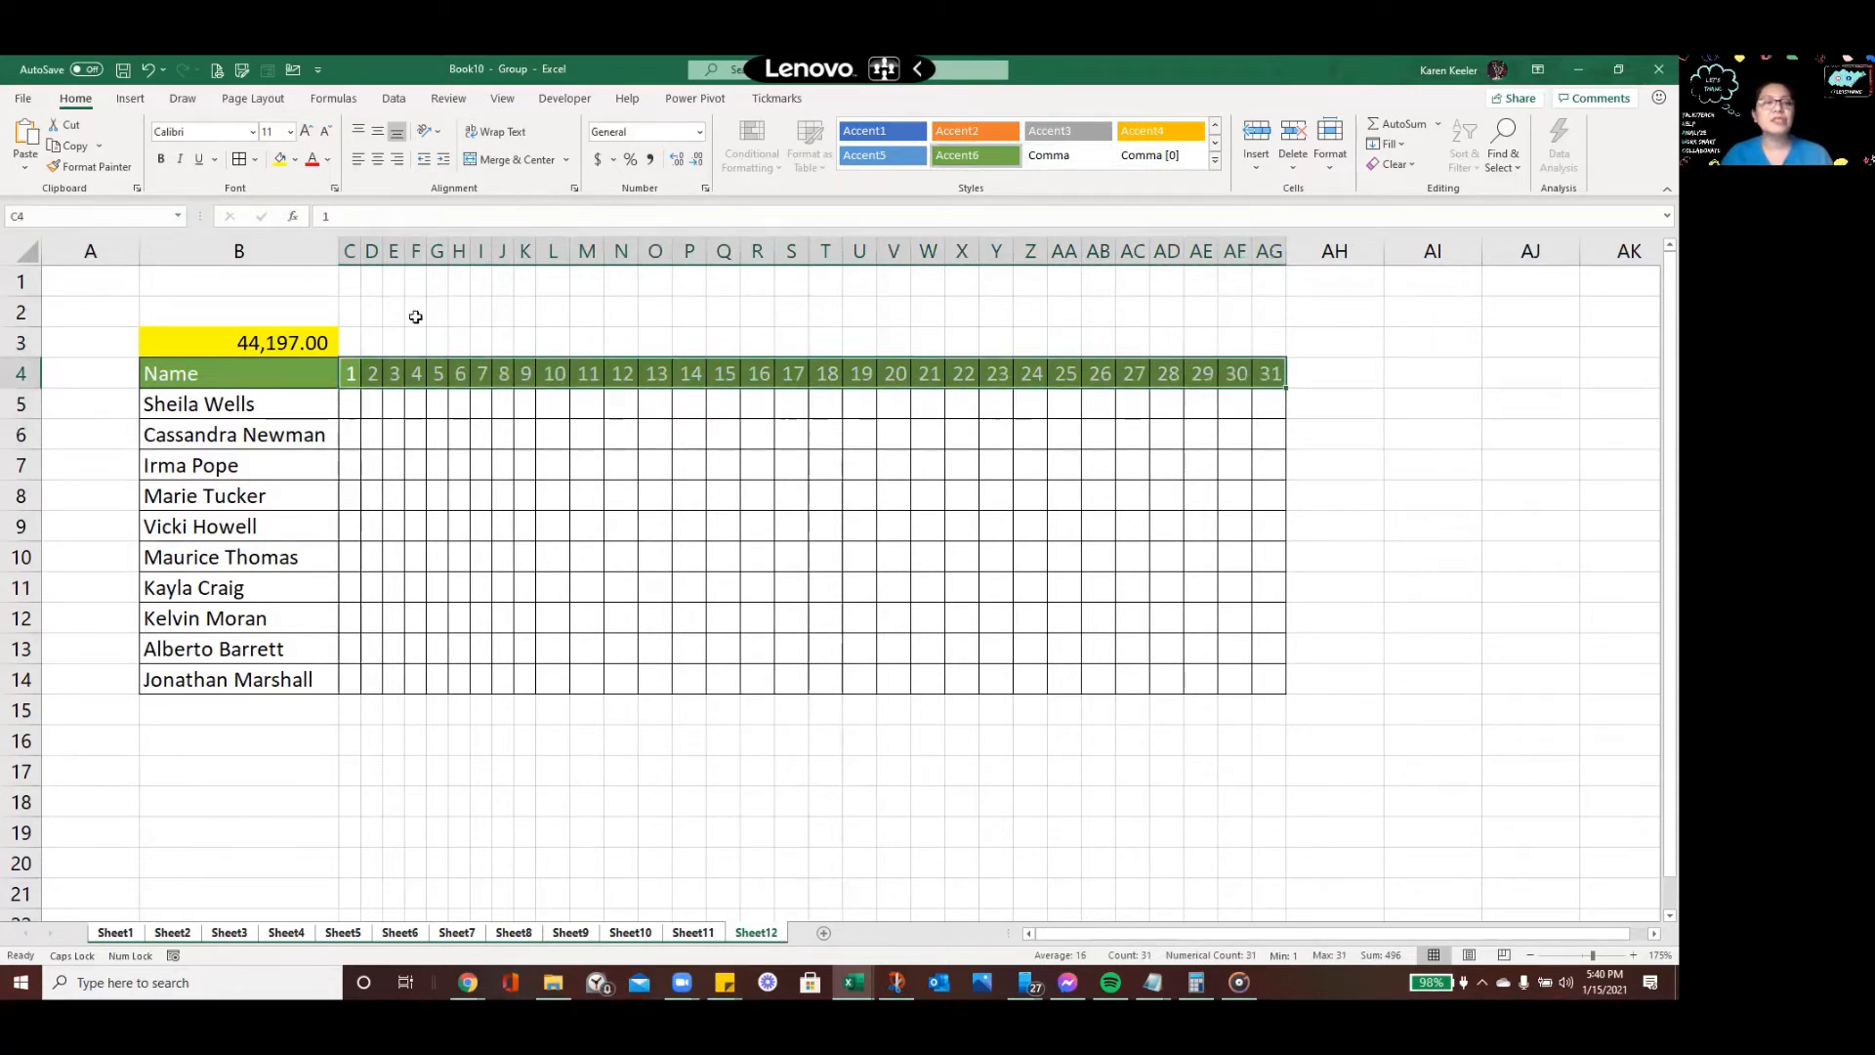
click(276, 352)
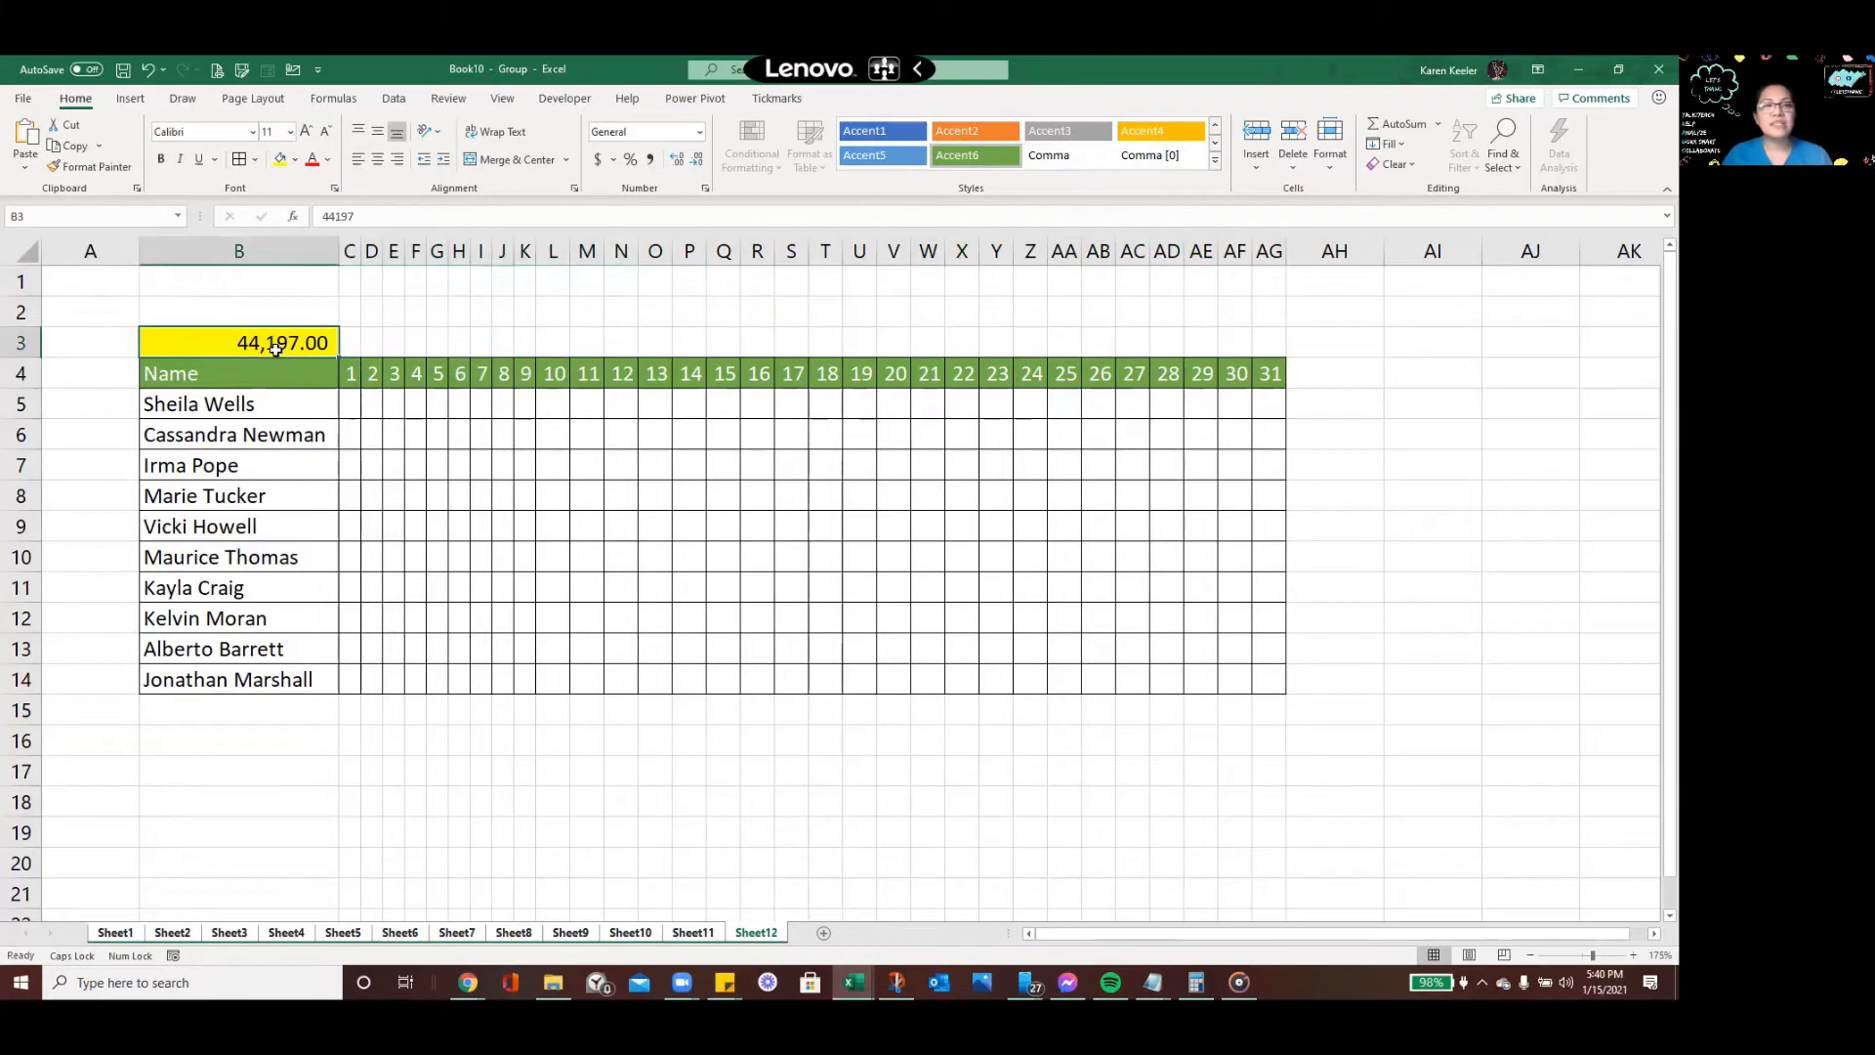
click(699, 131)
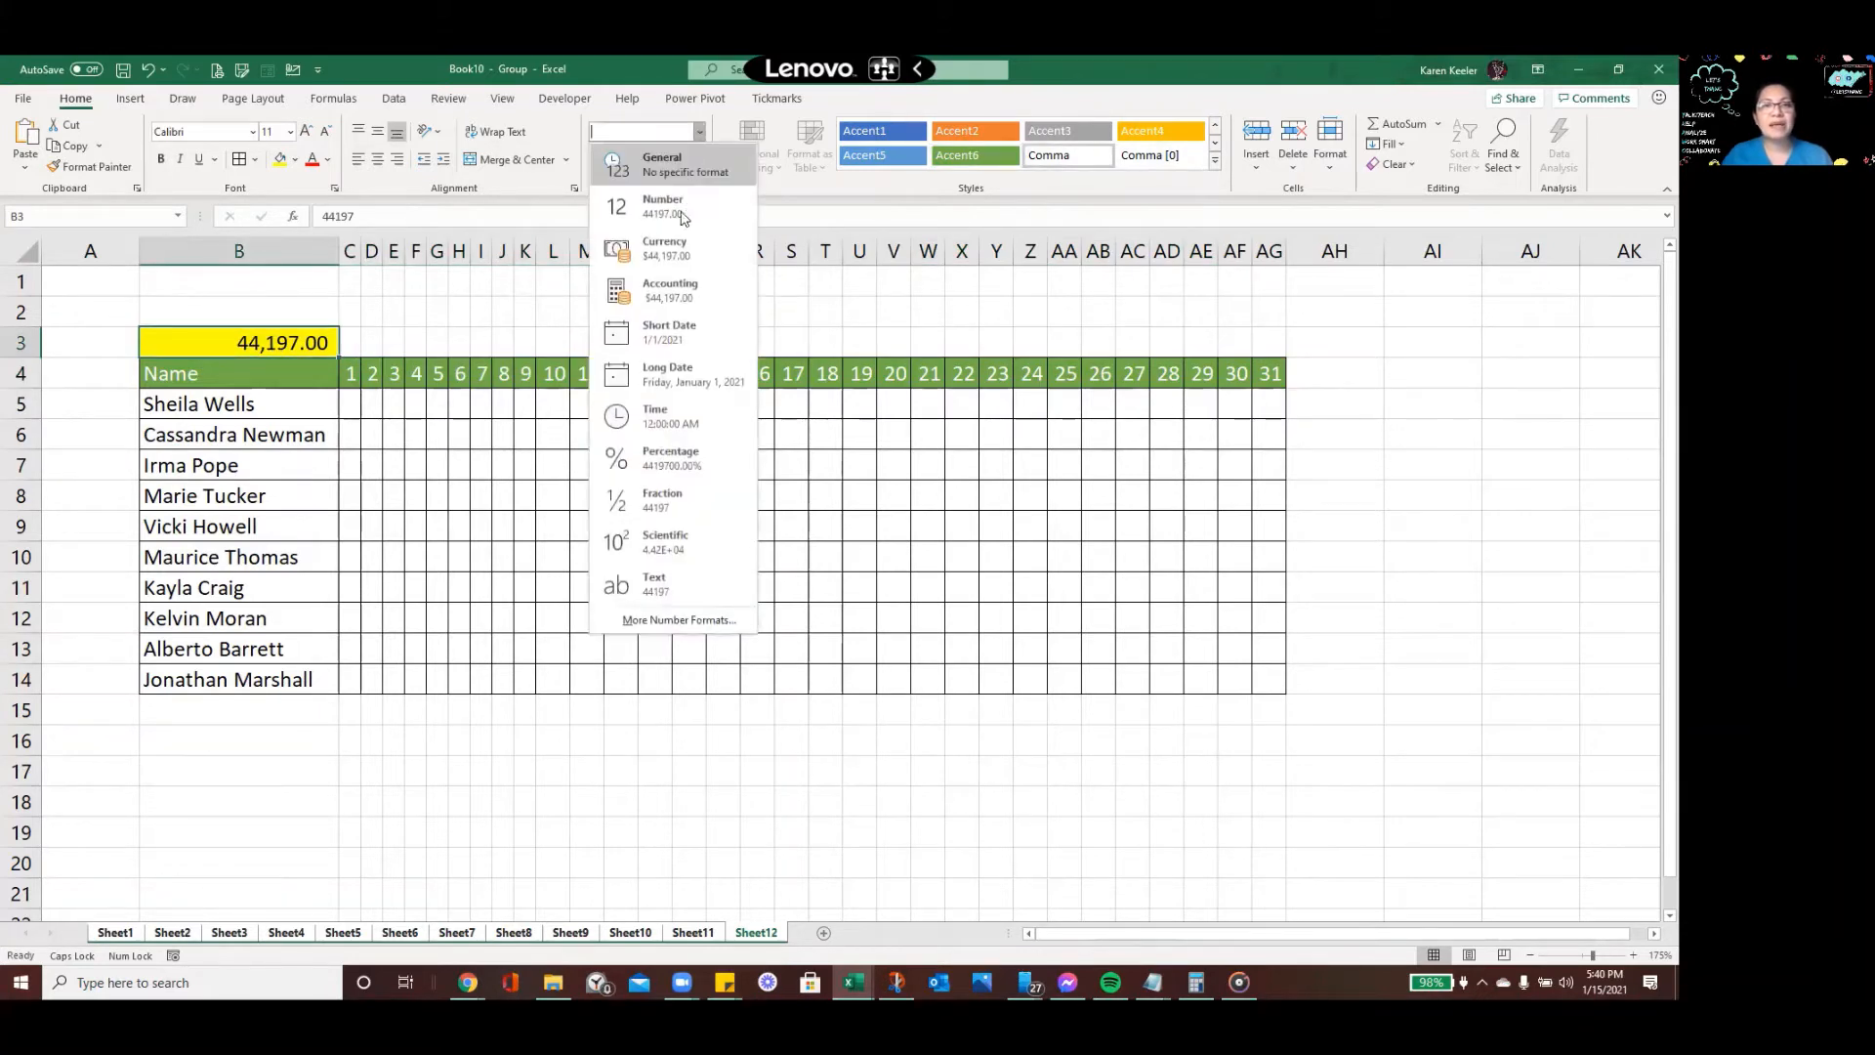
click(664, 337)
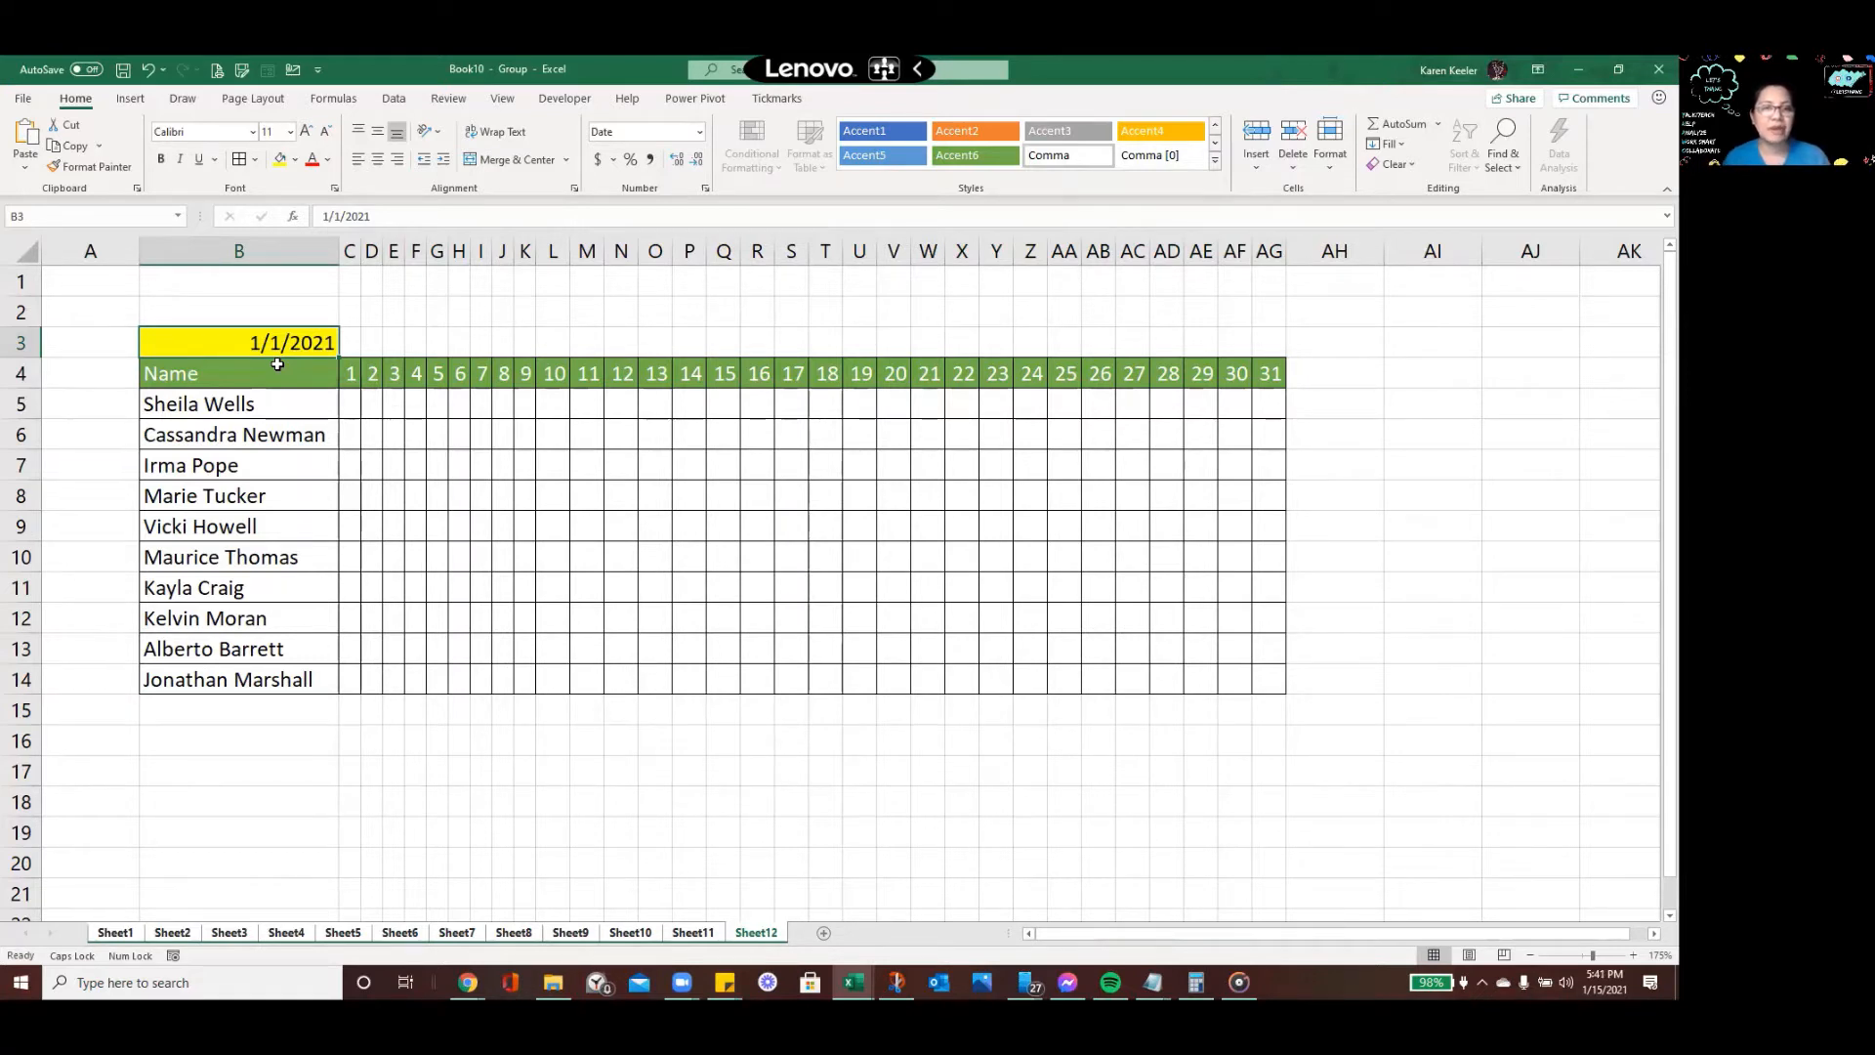
Apply the custom number format MMMM to cell B3 to display the date as its full month name
click(701, 133)
click(691, 633)
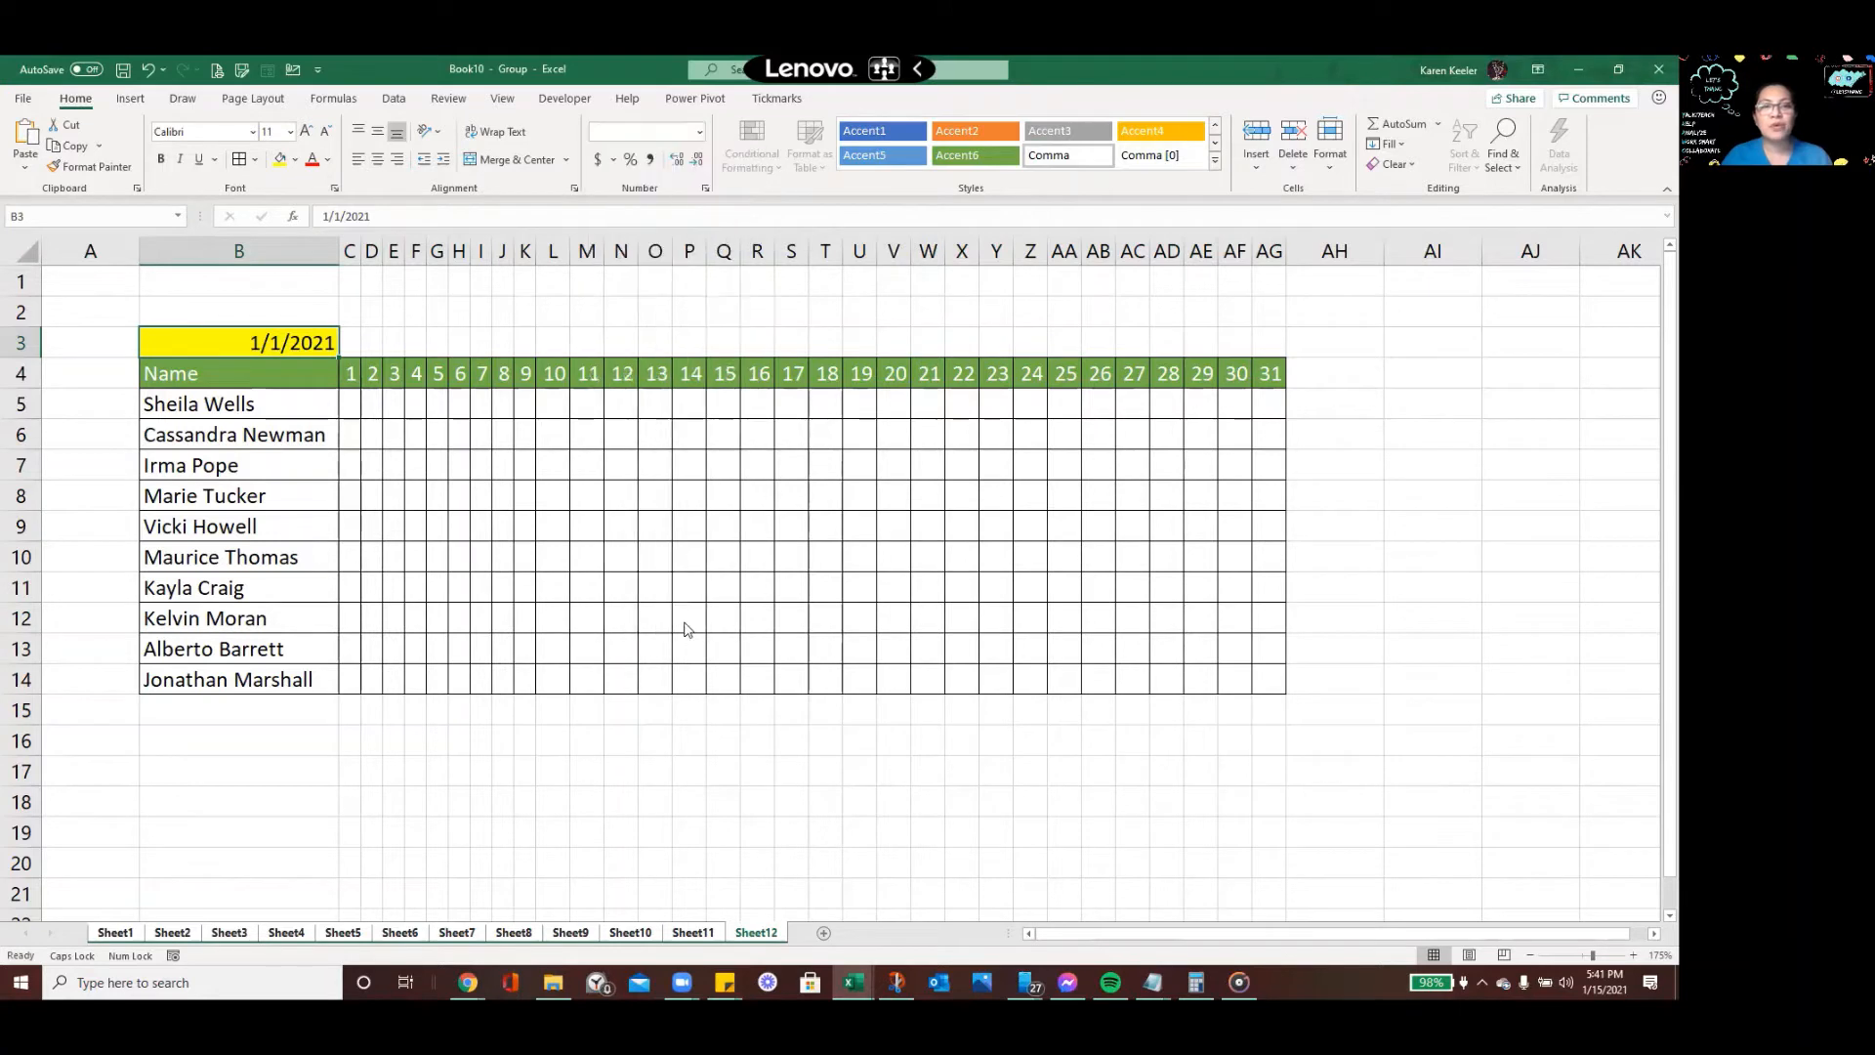
click(538, 226)
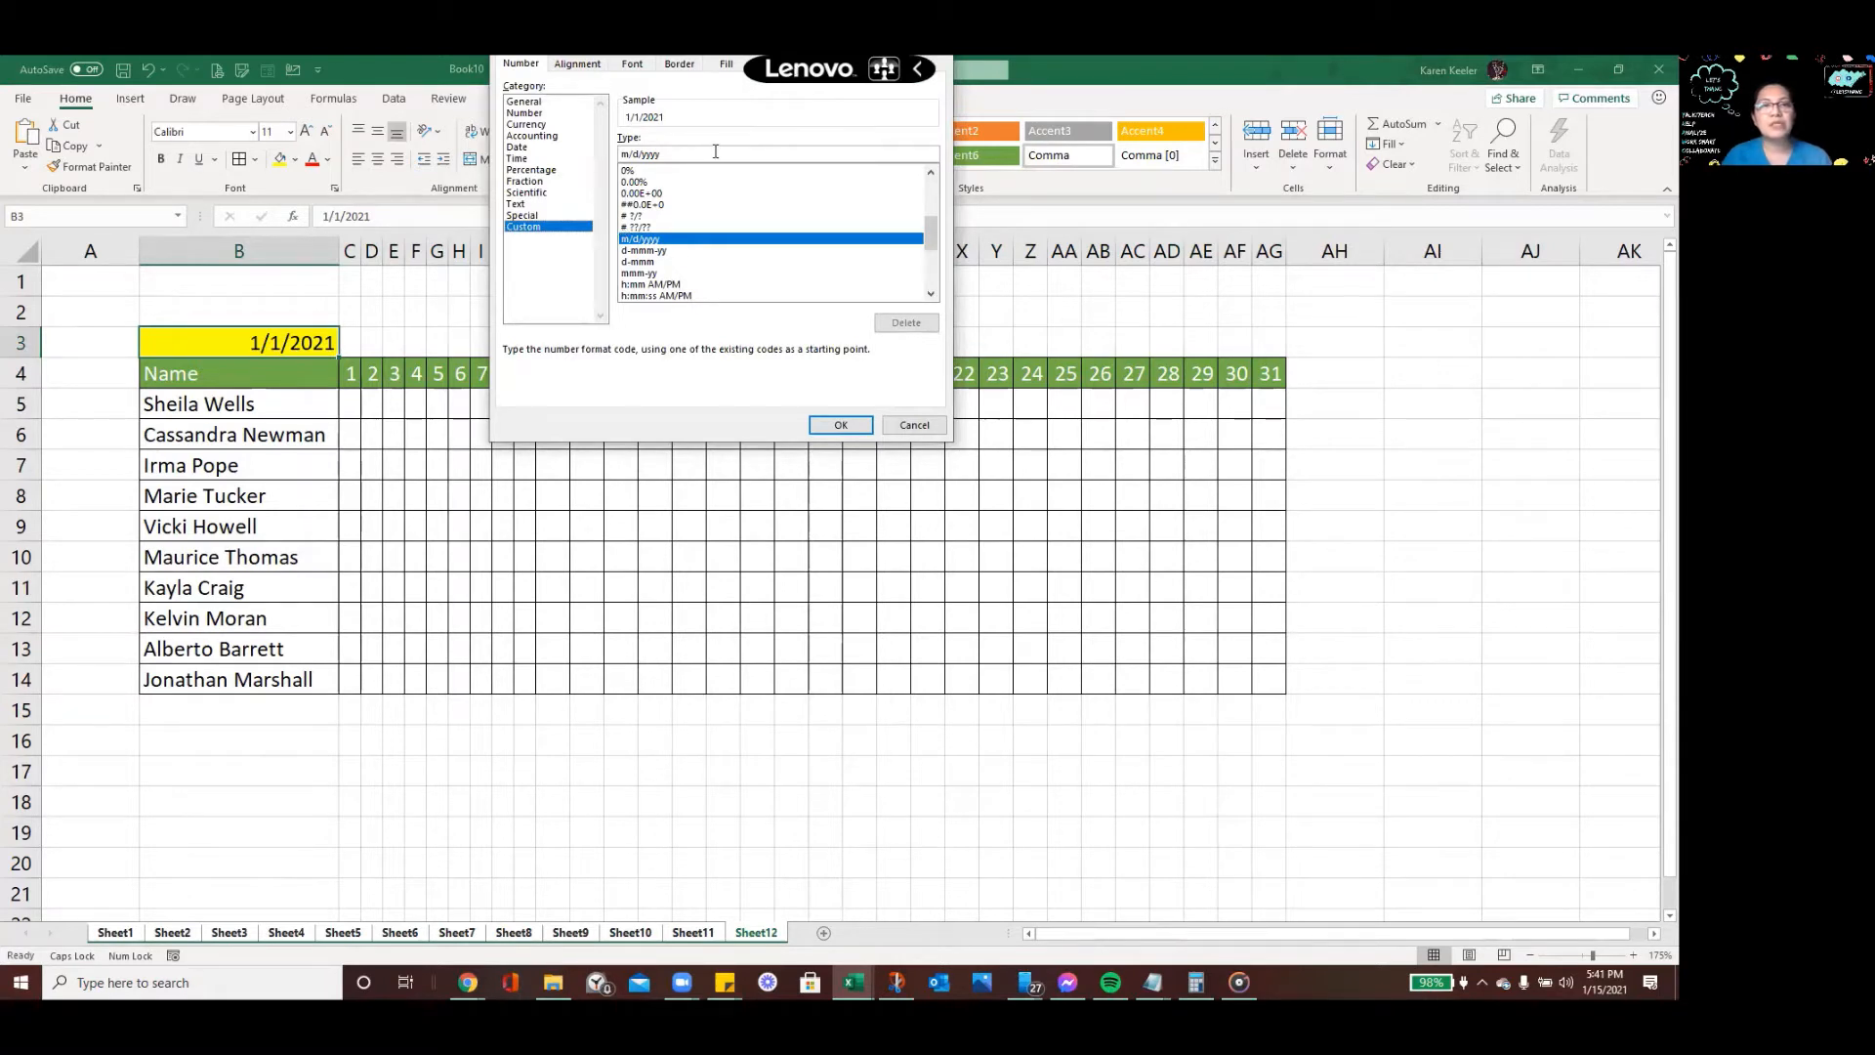
drag(699, 154, 623, 154)
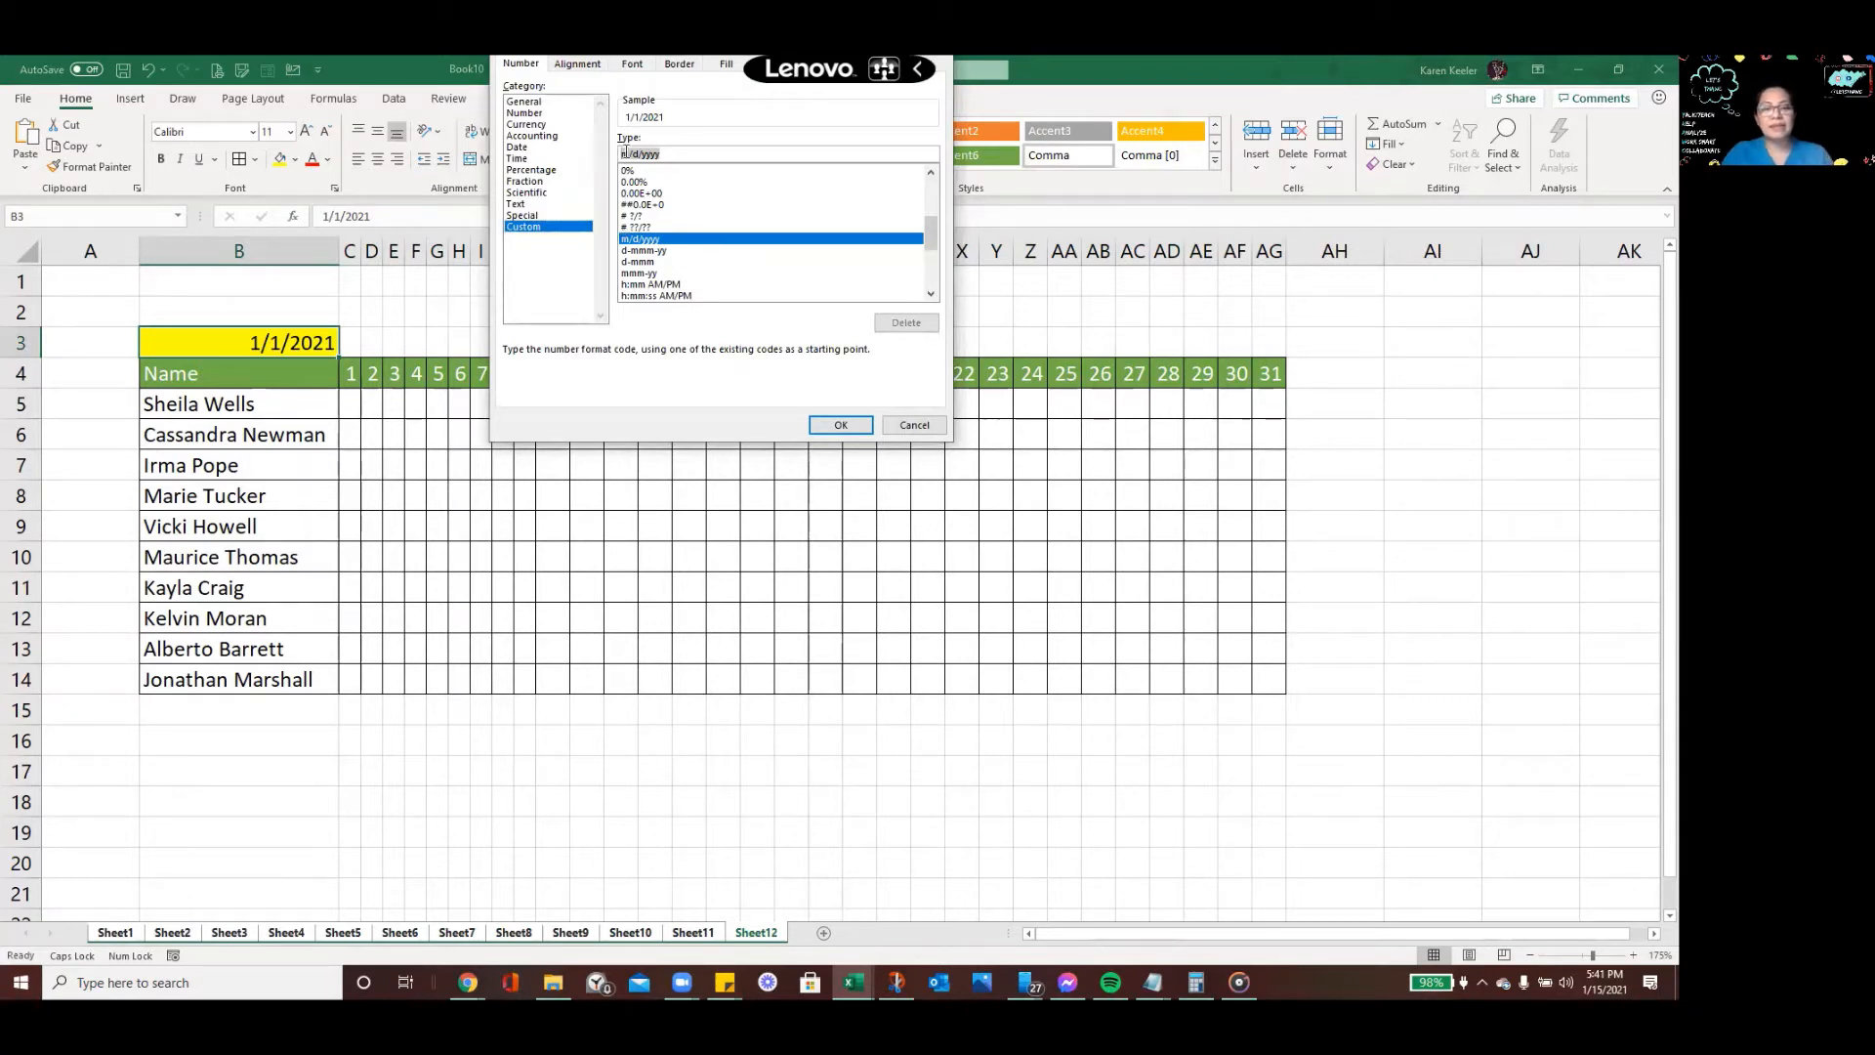
text(dMMM)
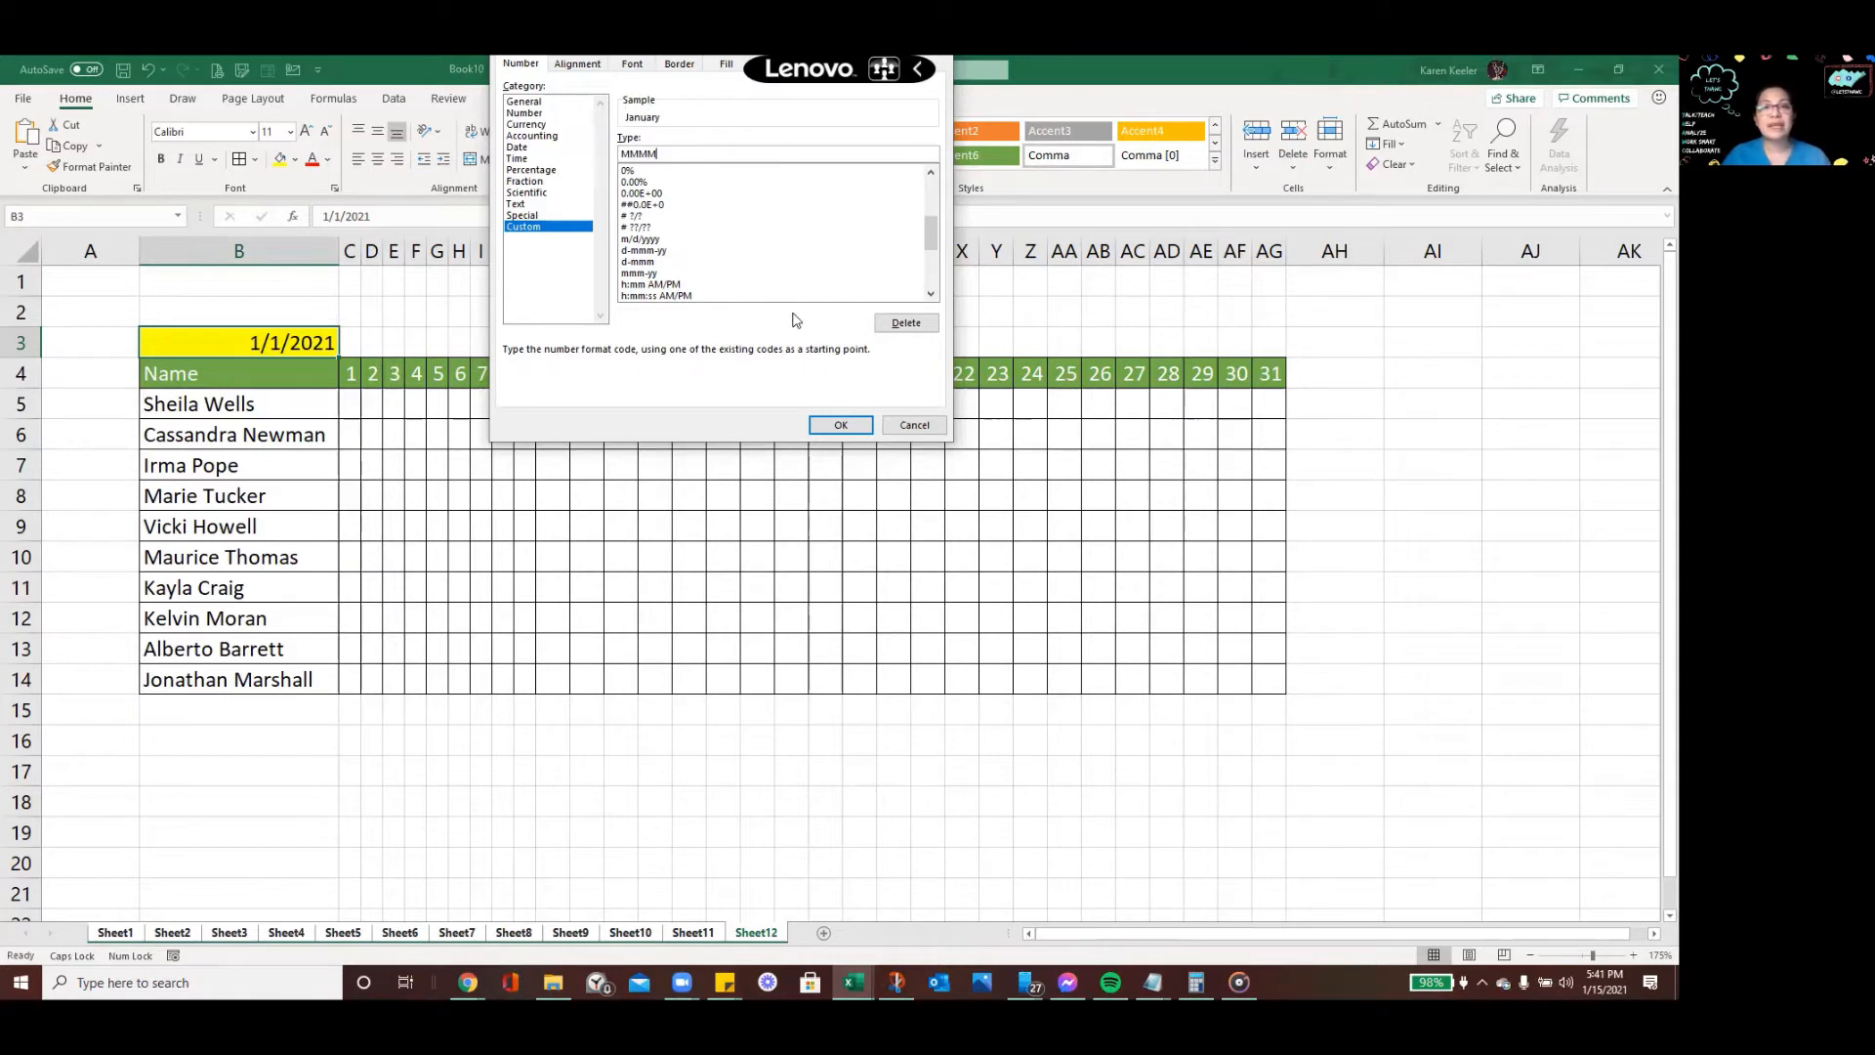
click(840, 425)
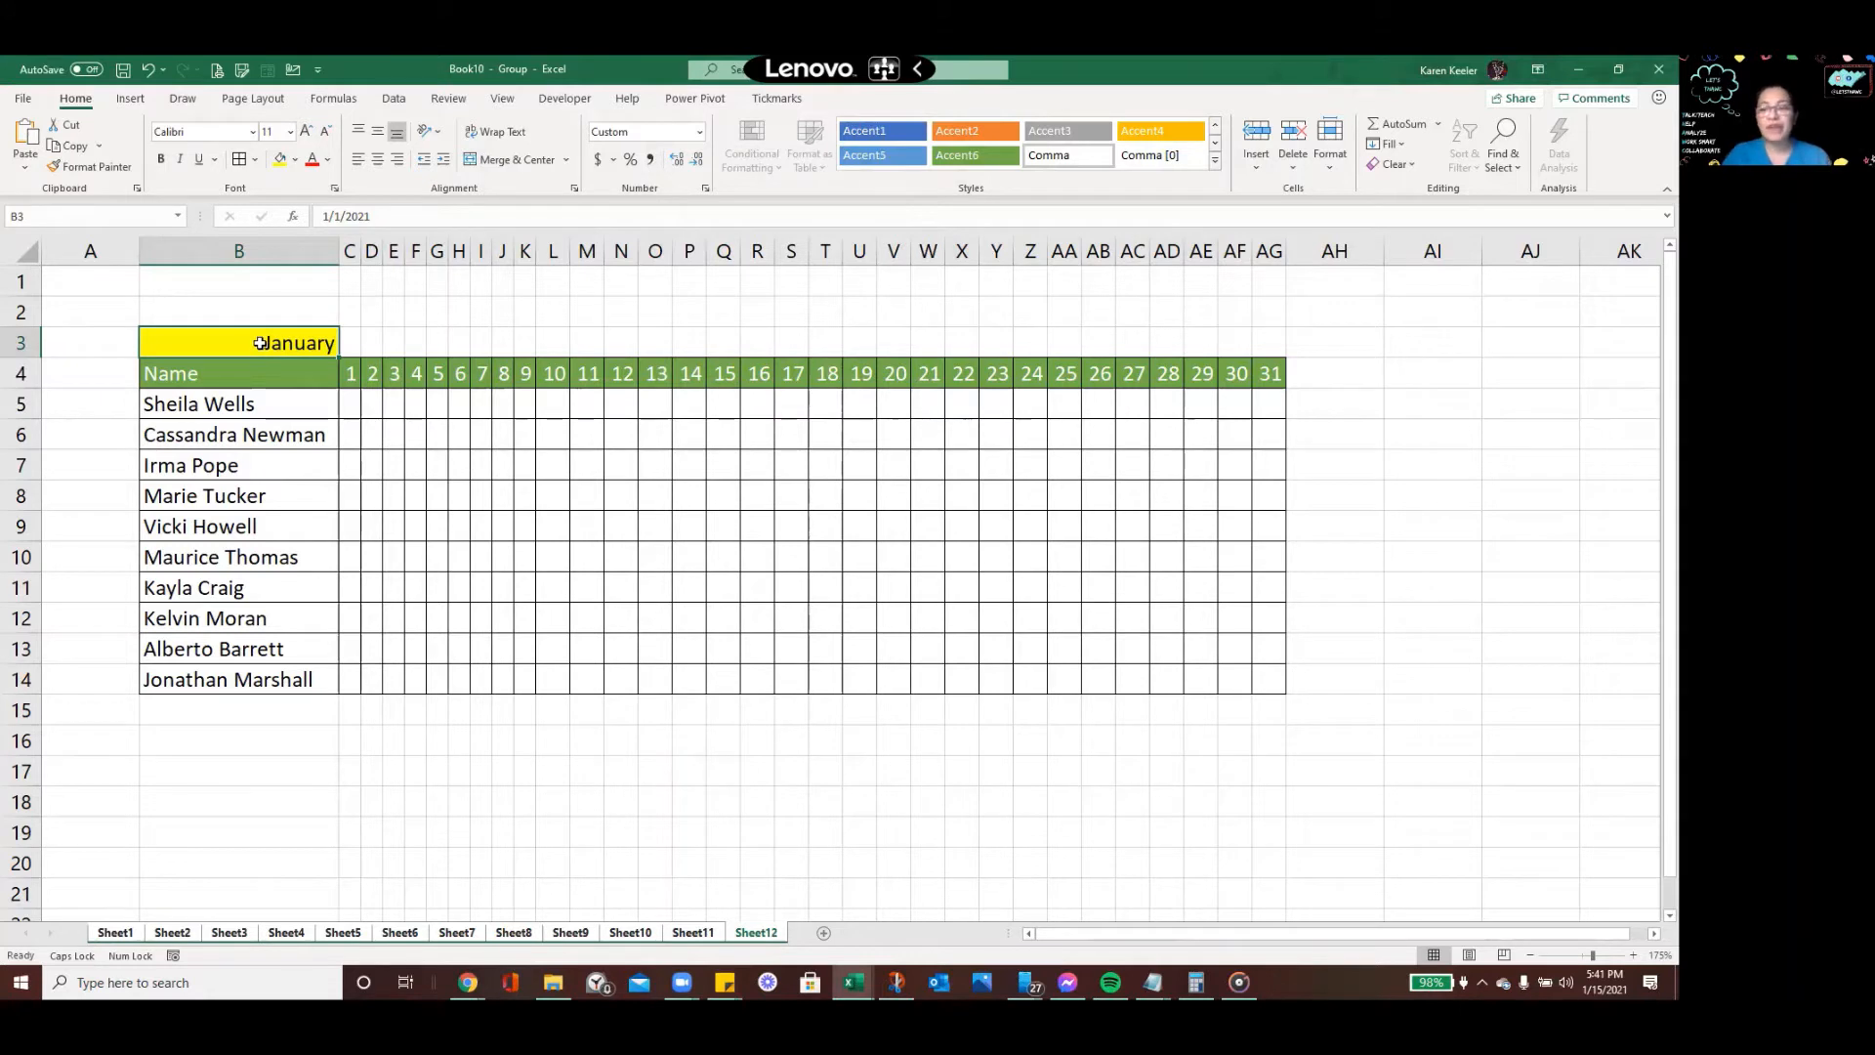
Test the month format in cell B3 with the dates 2/1 and 12/5, and set it back to 1/1
key(ctrl+z)
text(2/1)
key(Return)
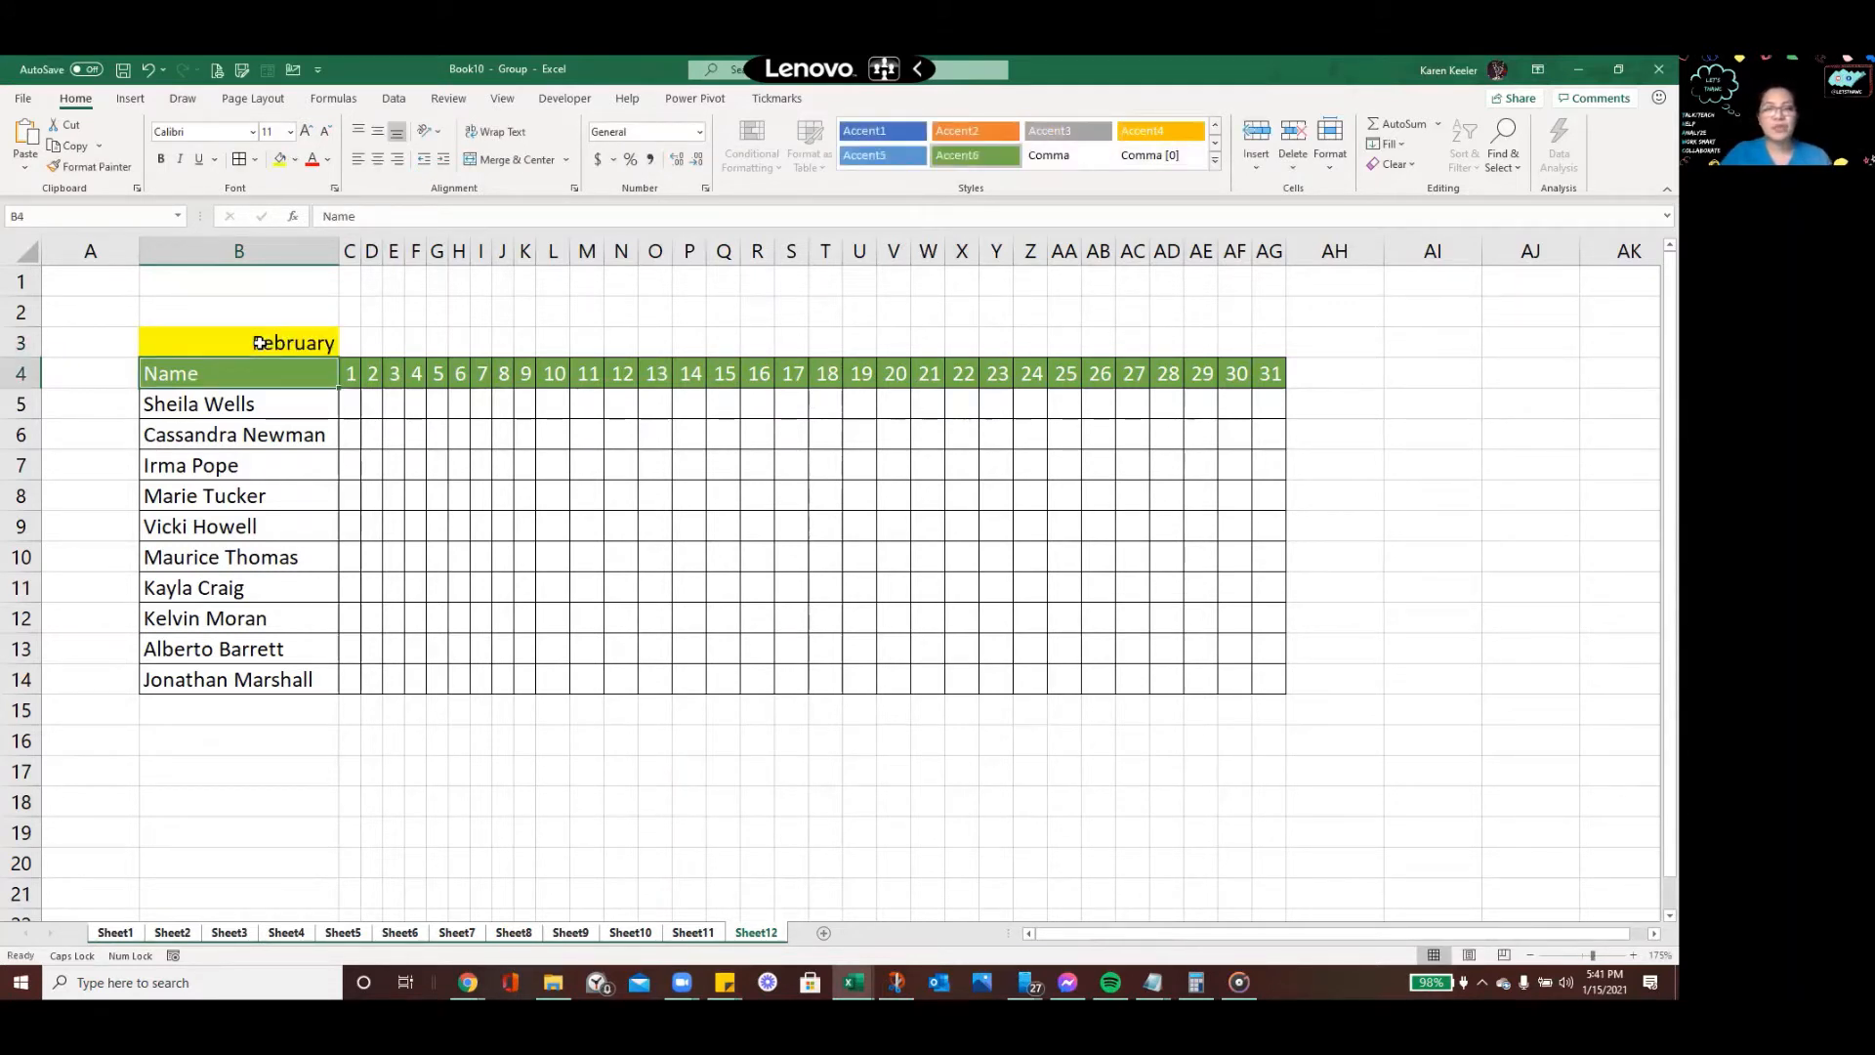
click(258, 343)
text(12/1)
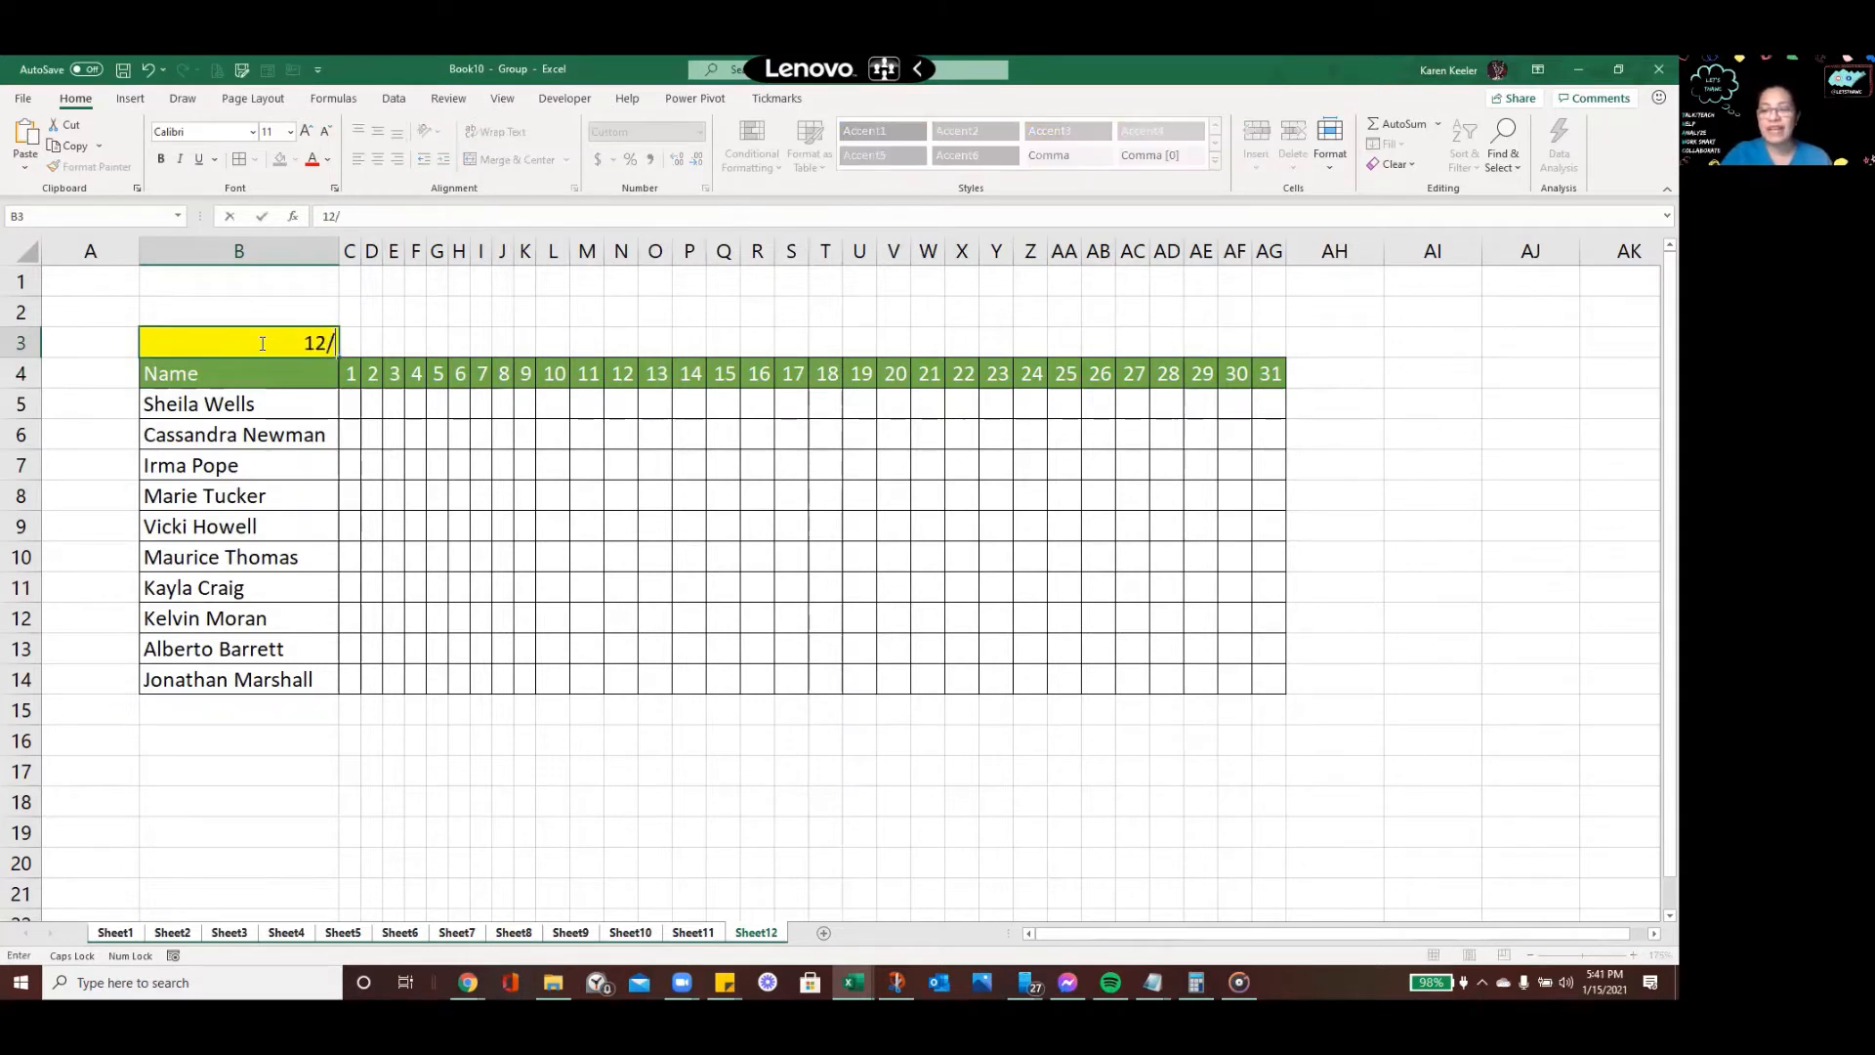
key(Return)
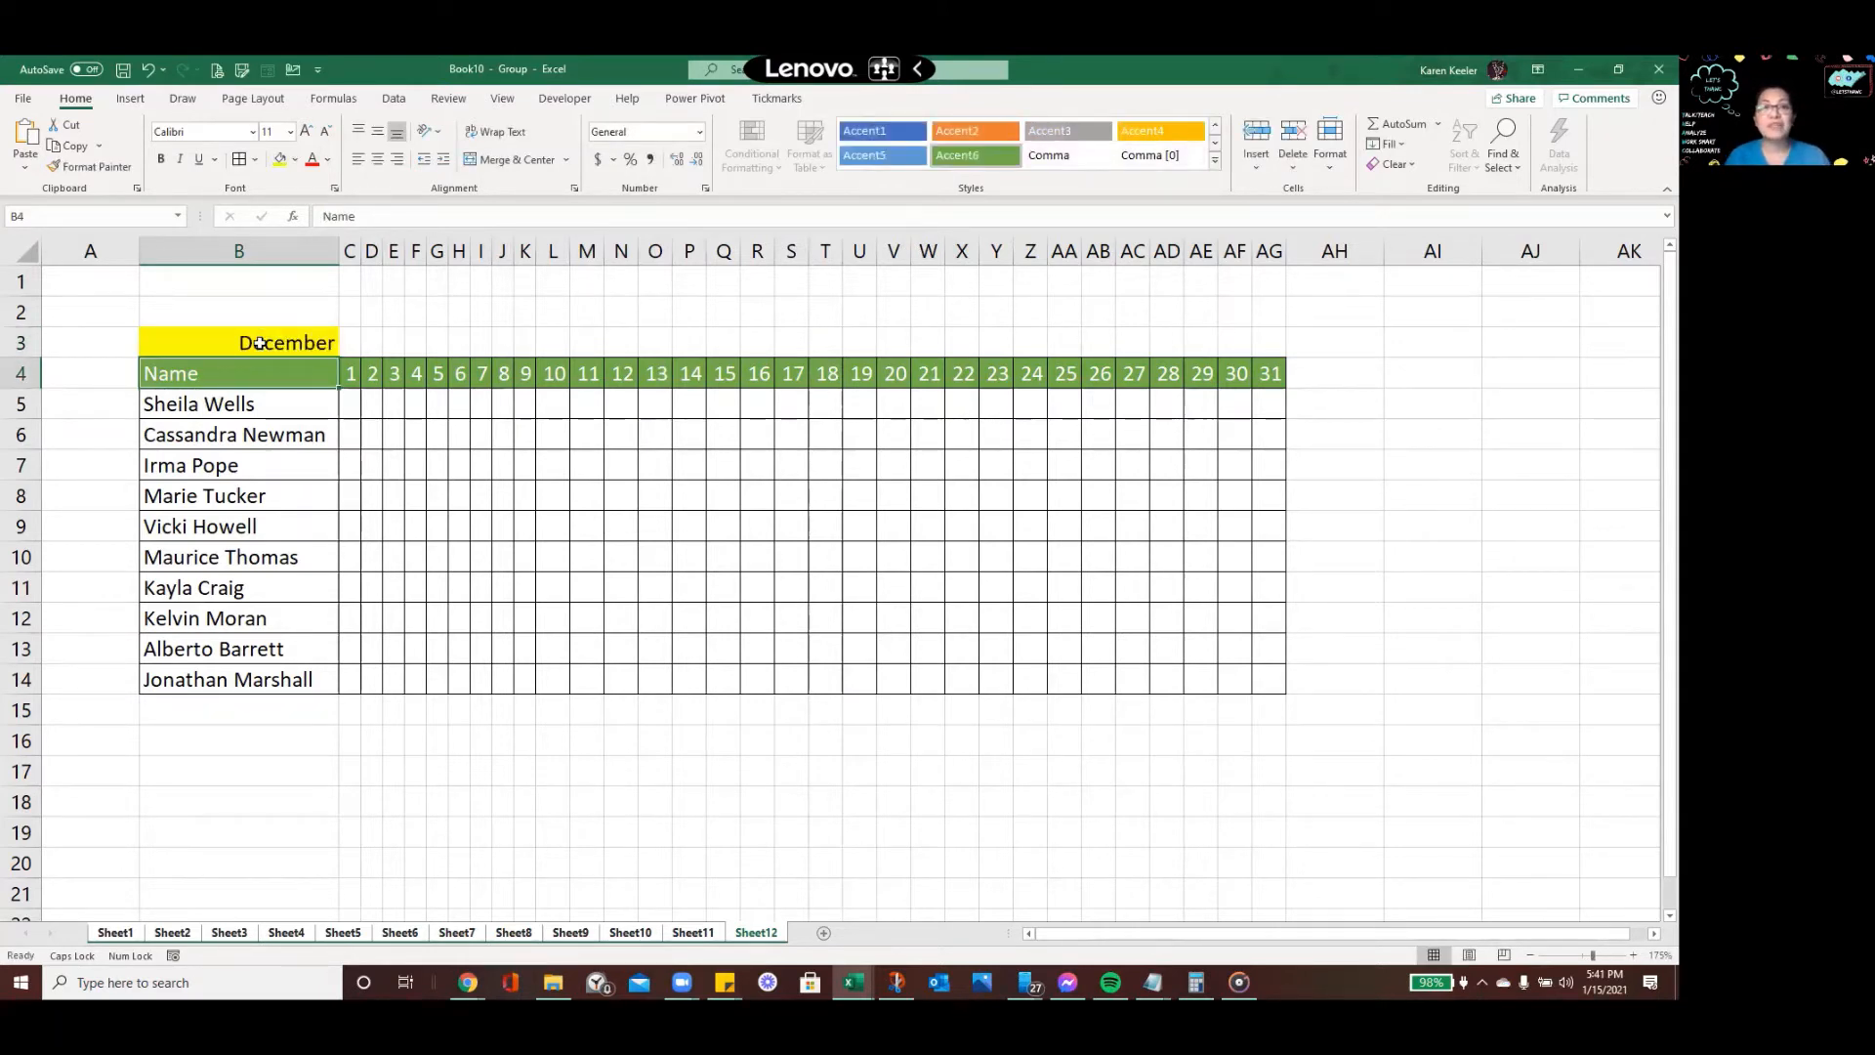
click(259, 343)
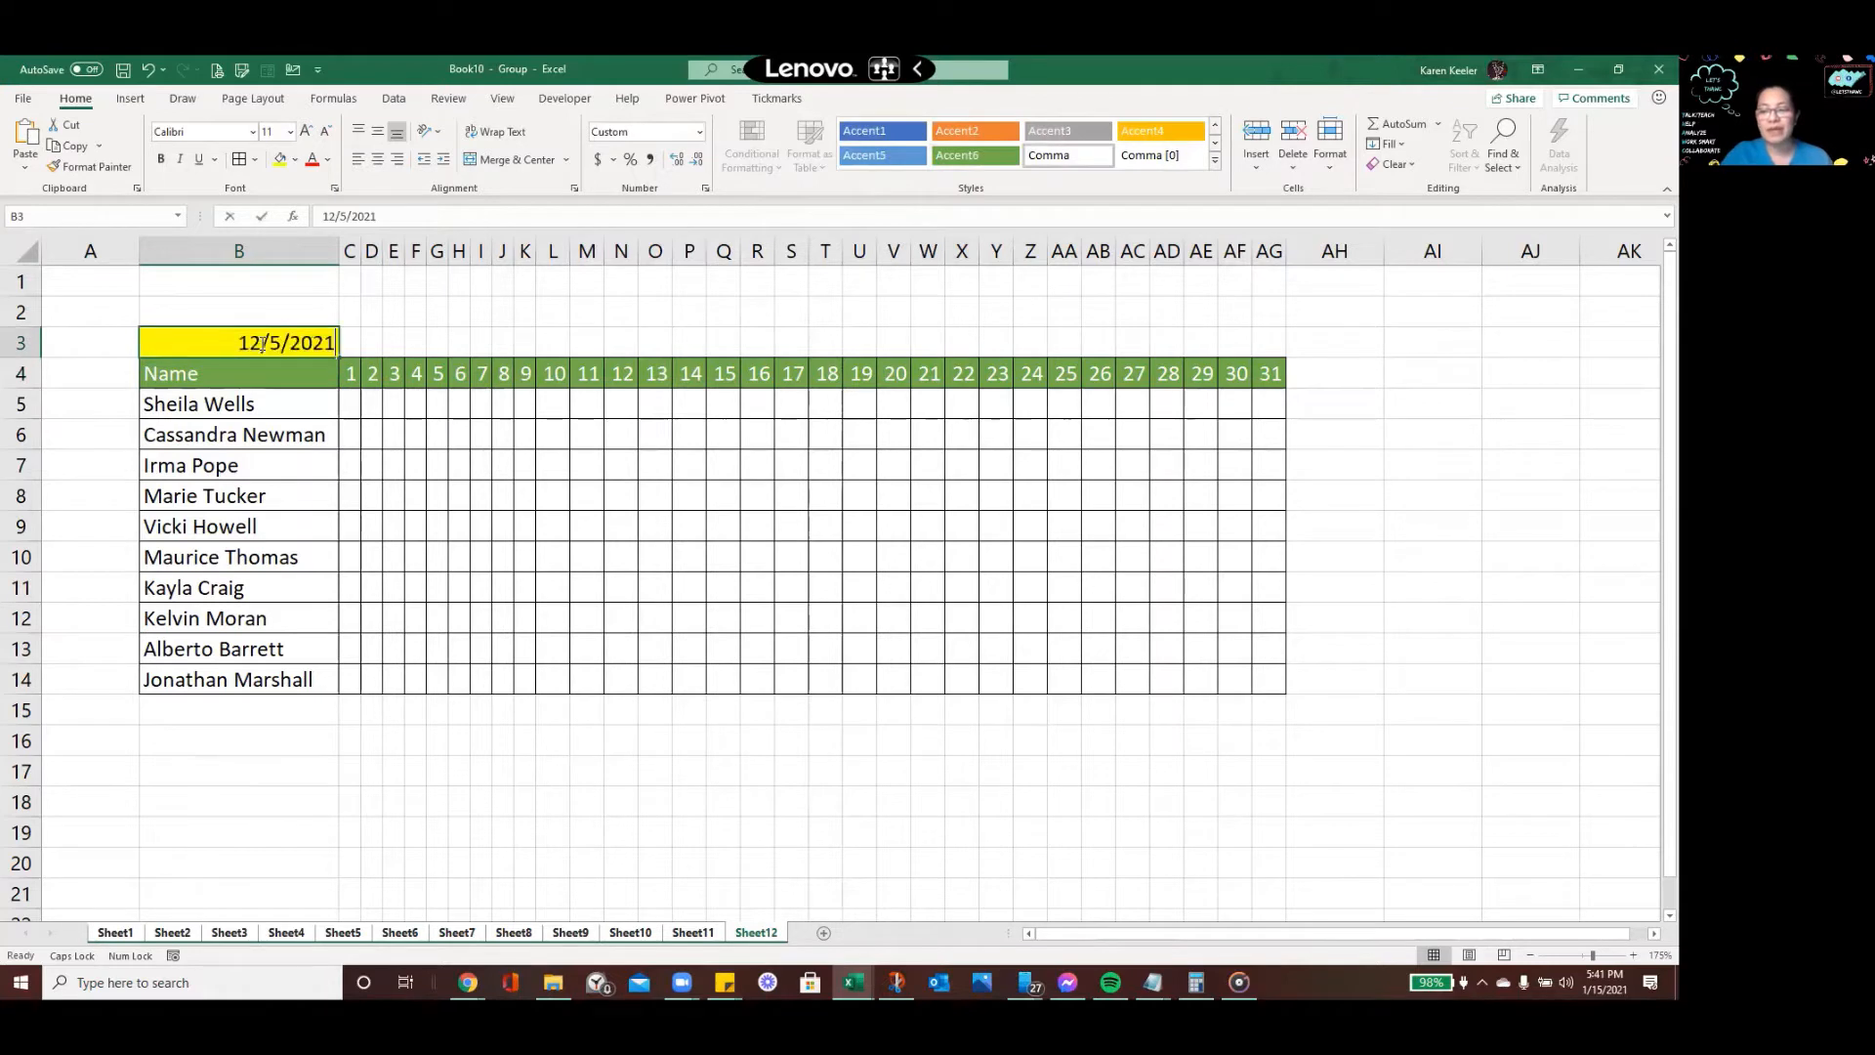
text(1/1)
key(Return)
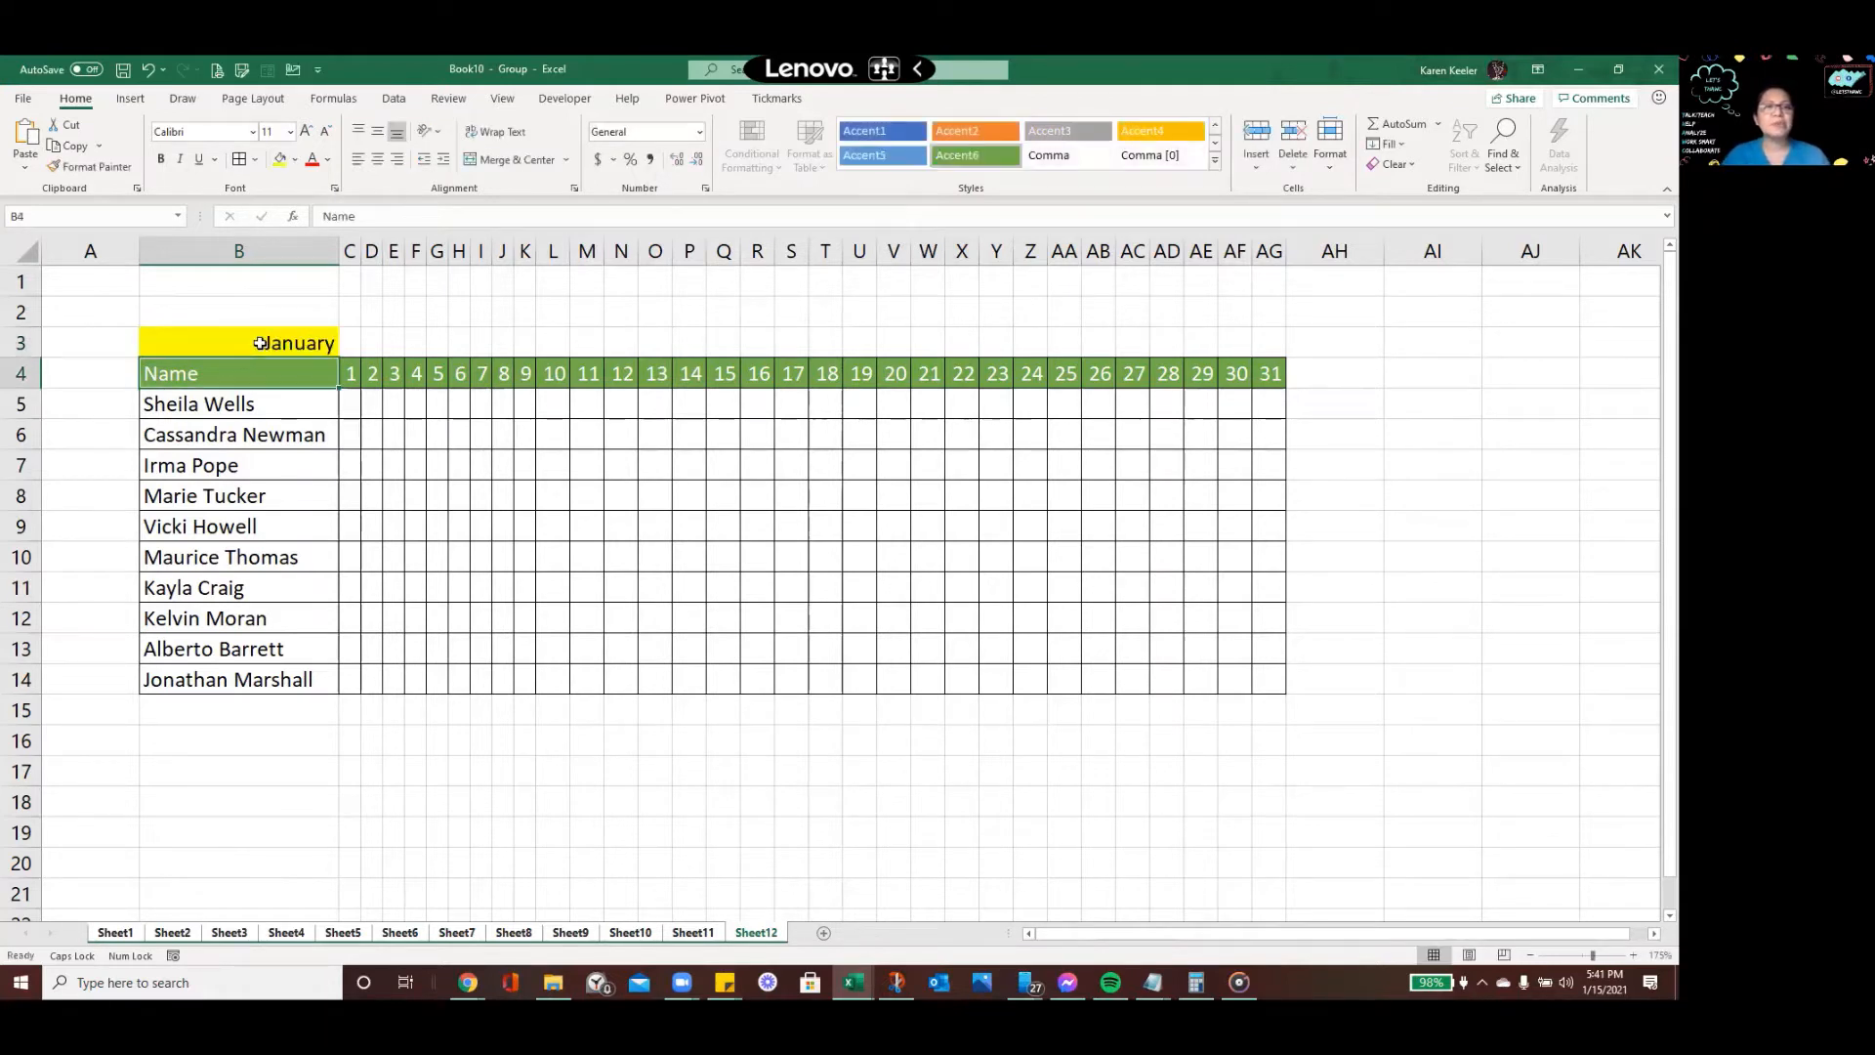
Make the month label in cell B3 bold and center it horizontally
click(259, 343)
click(161, 159)
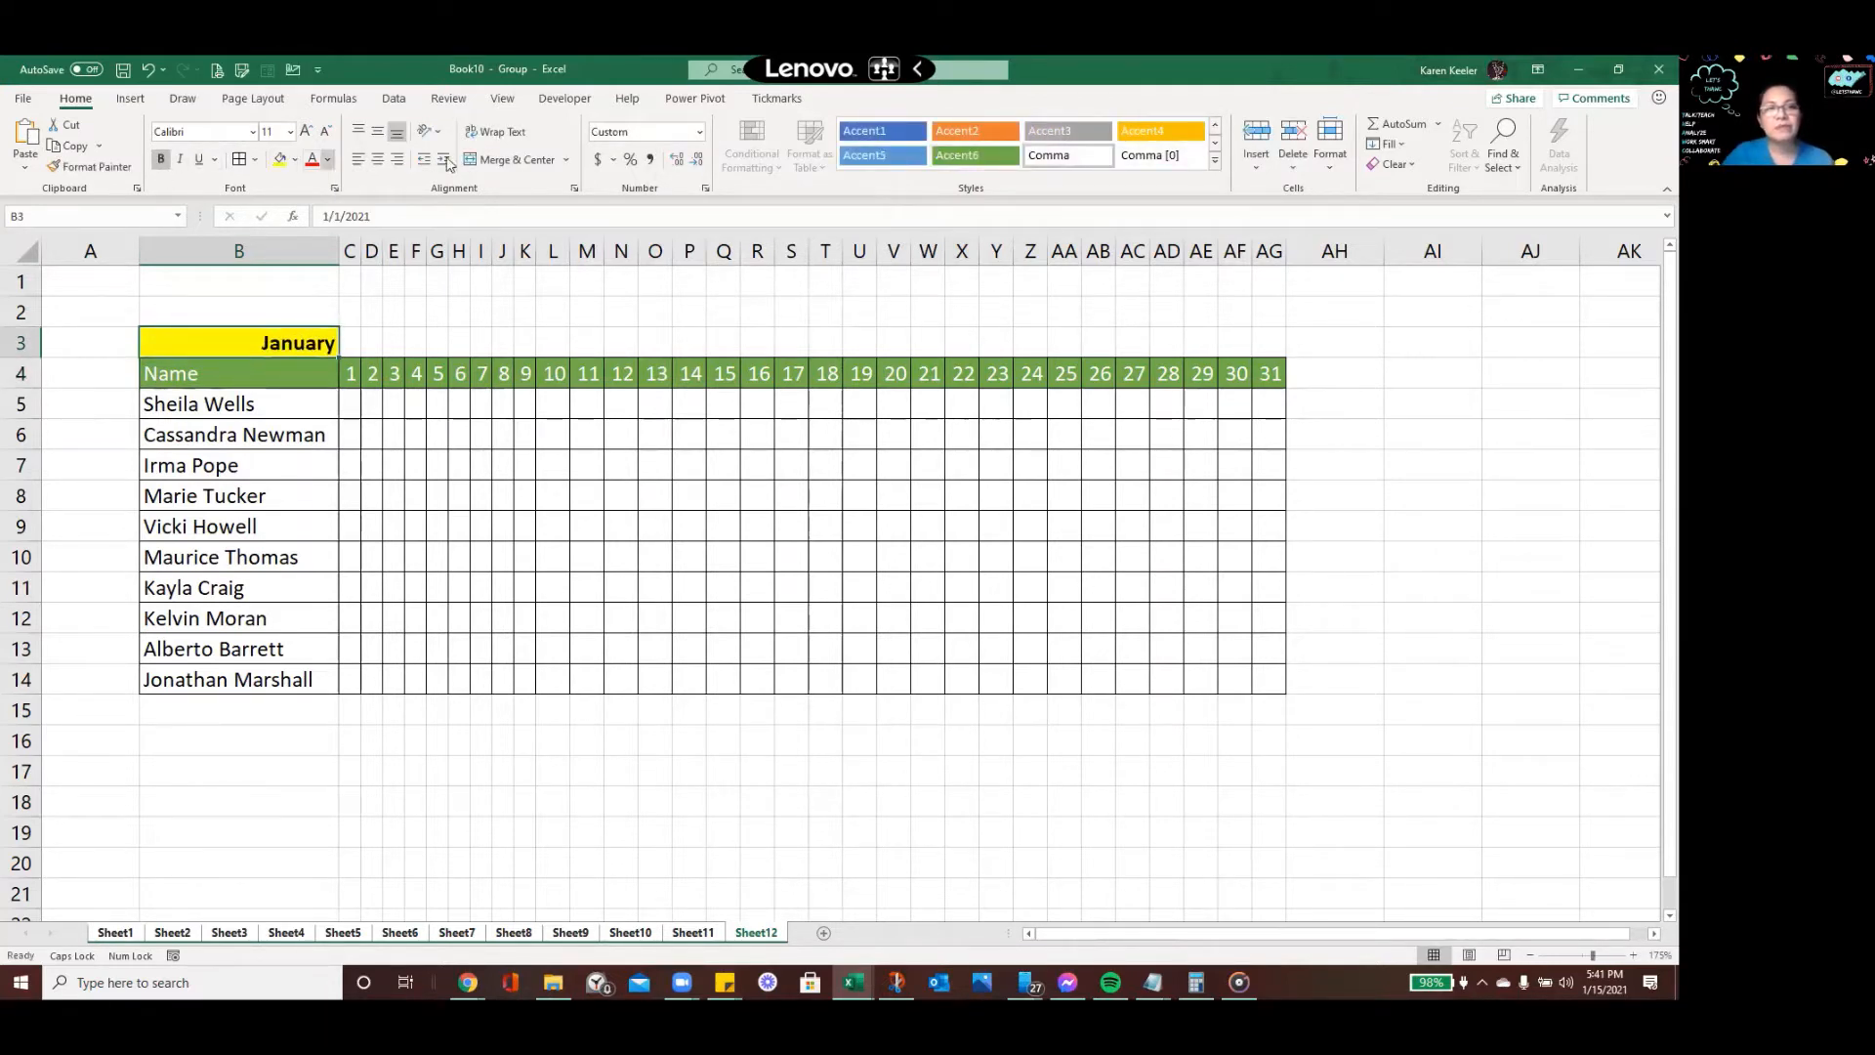
click(359, 160)
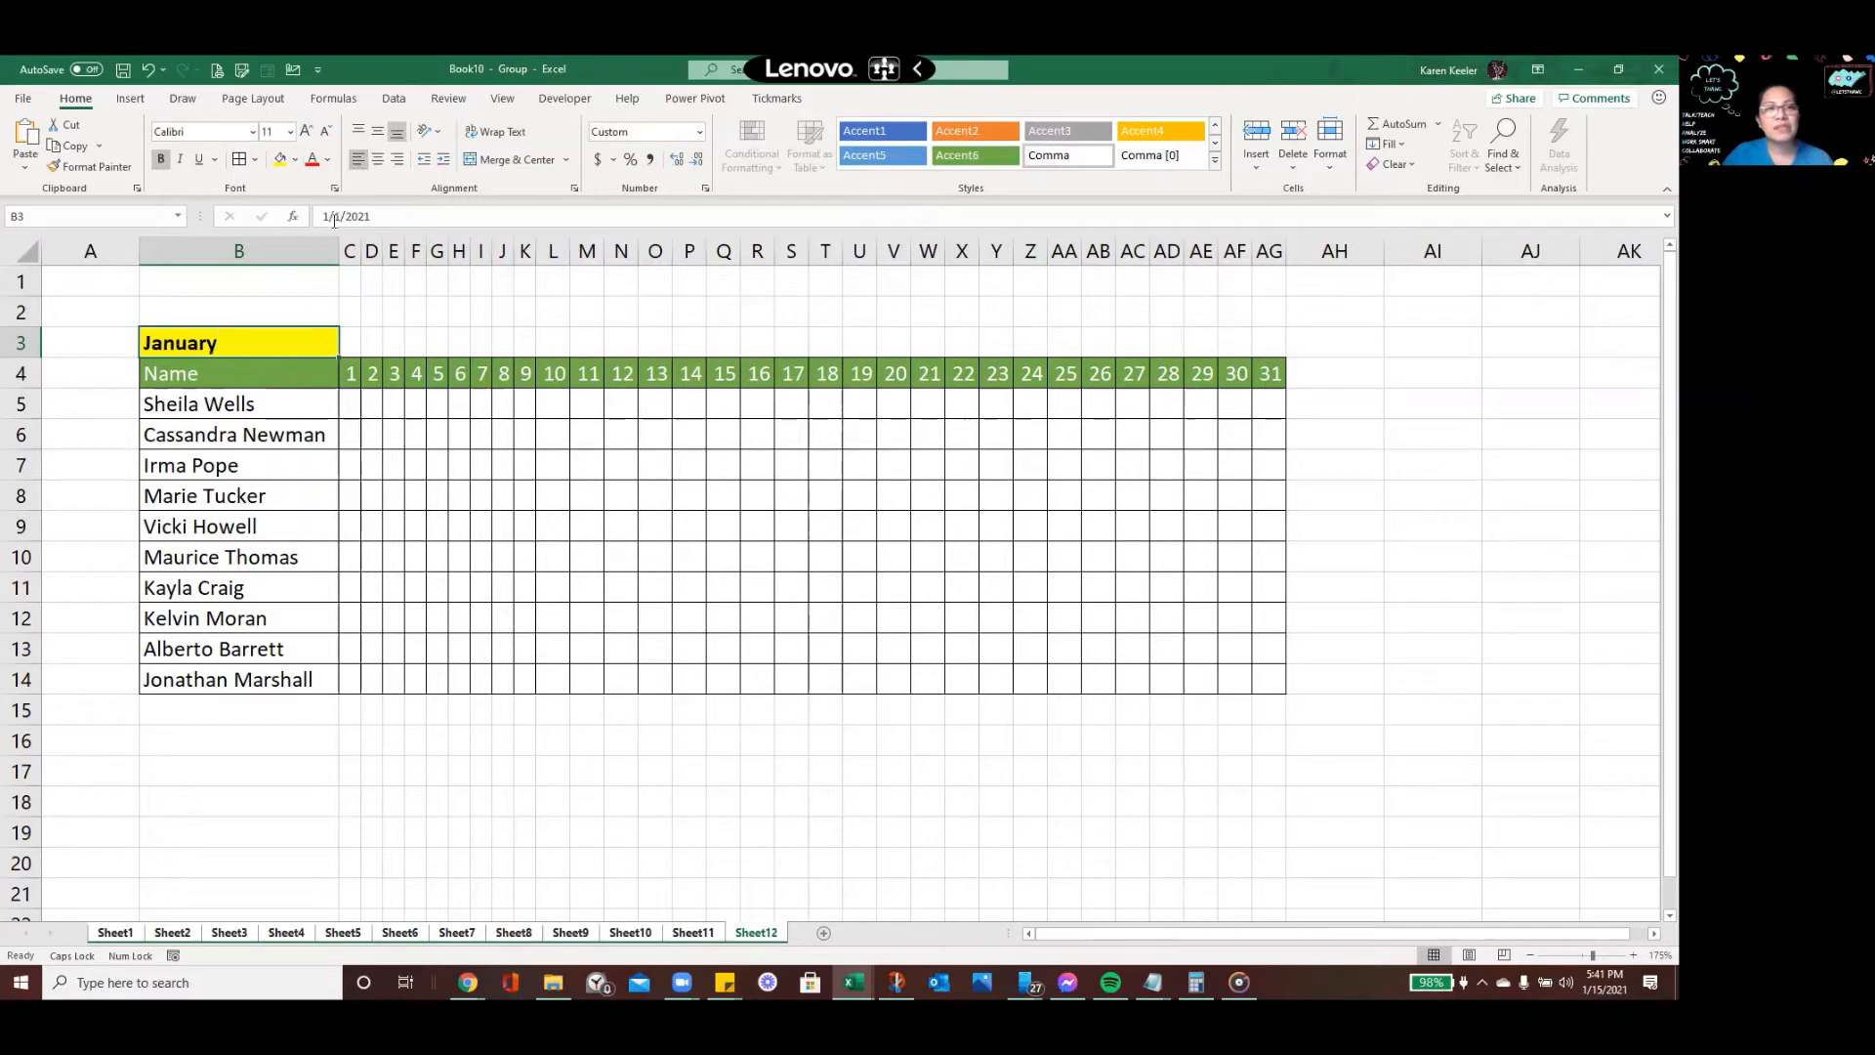
click(378, 161)
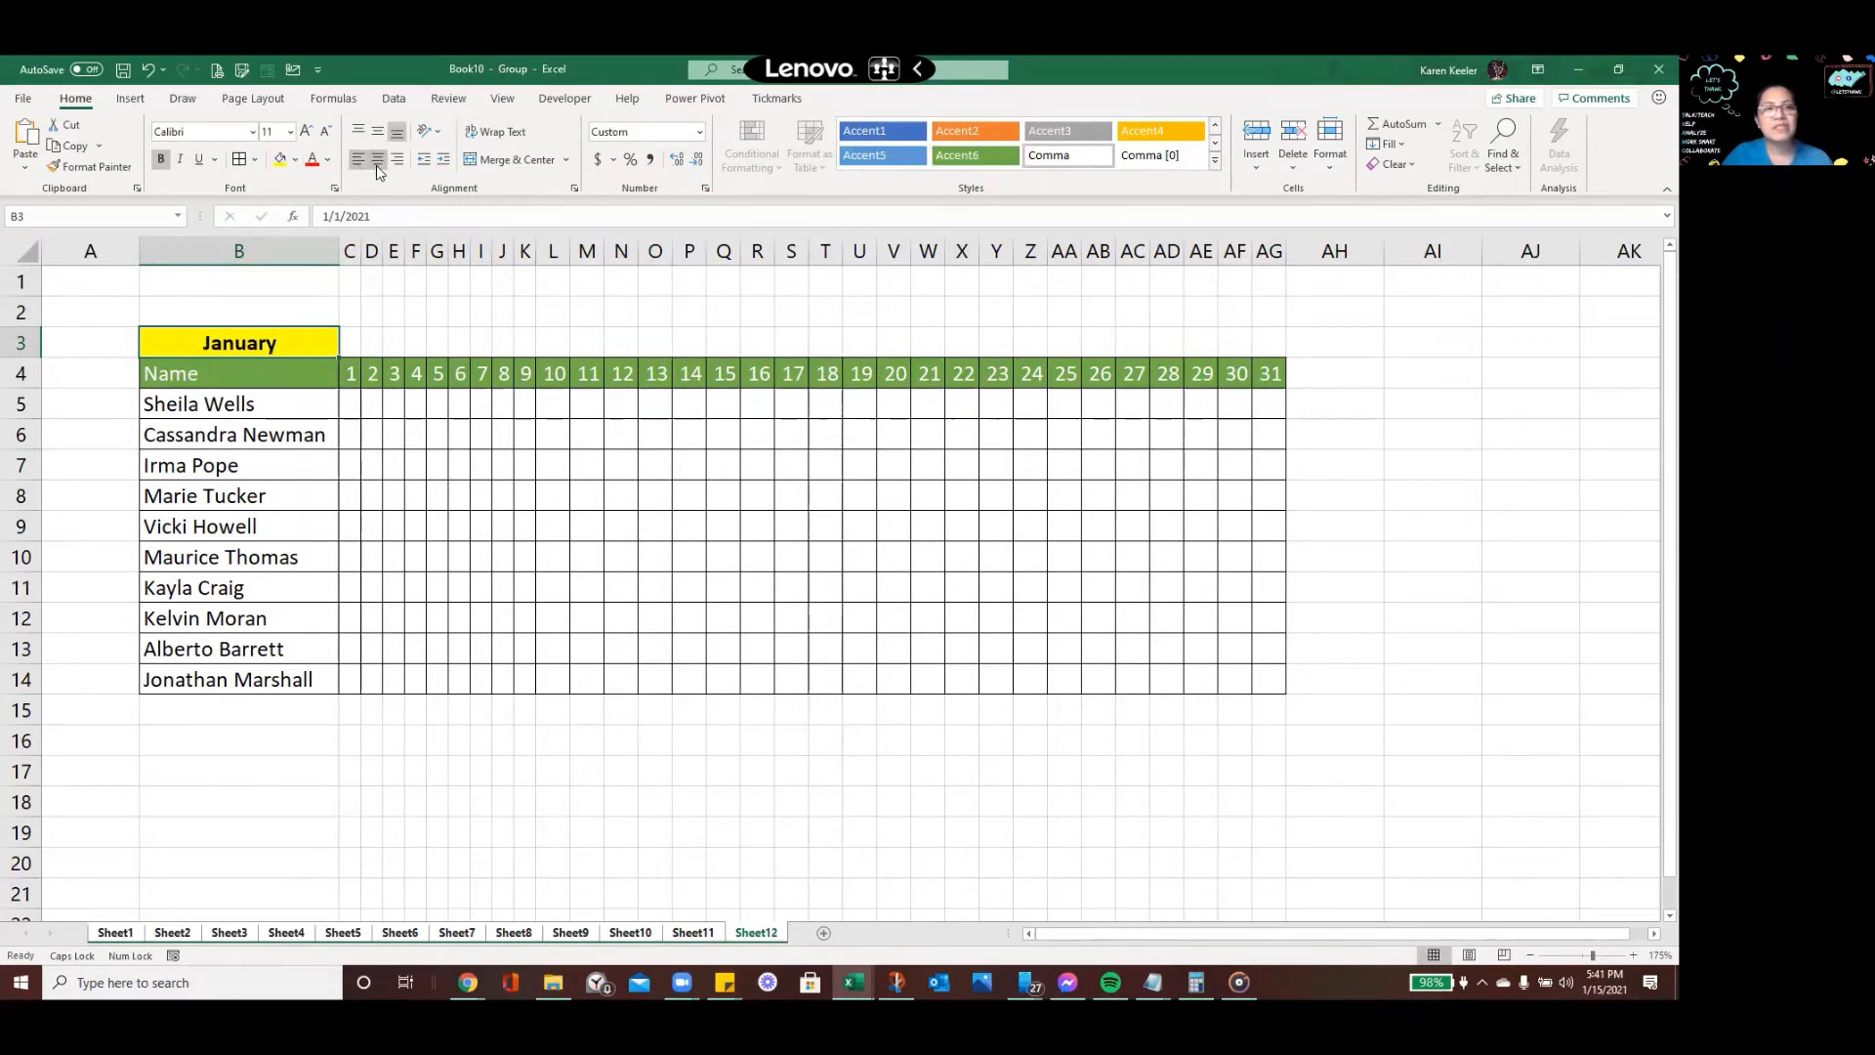
click(371, 495)
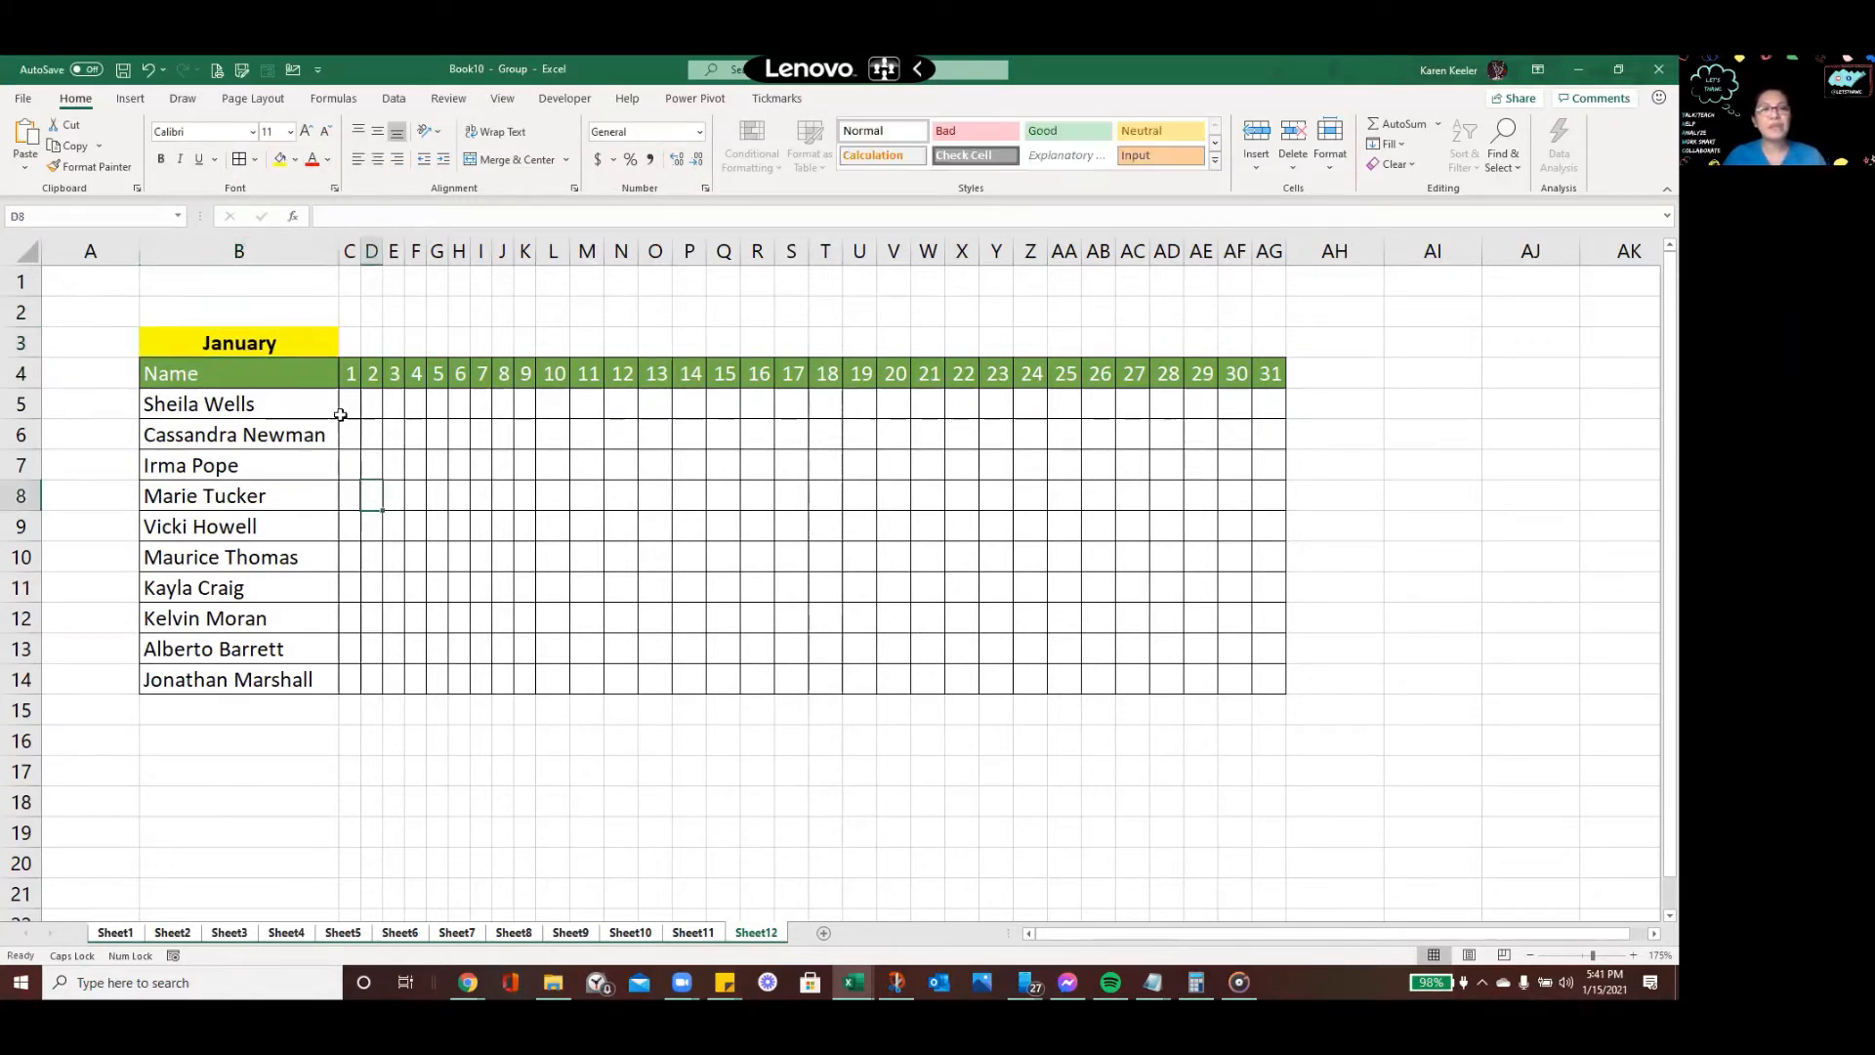
click(350, 381)
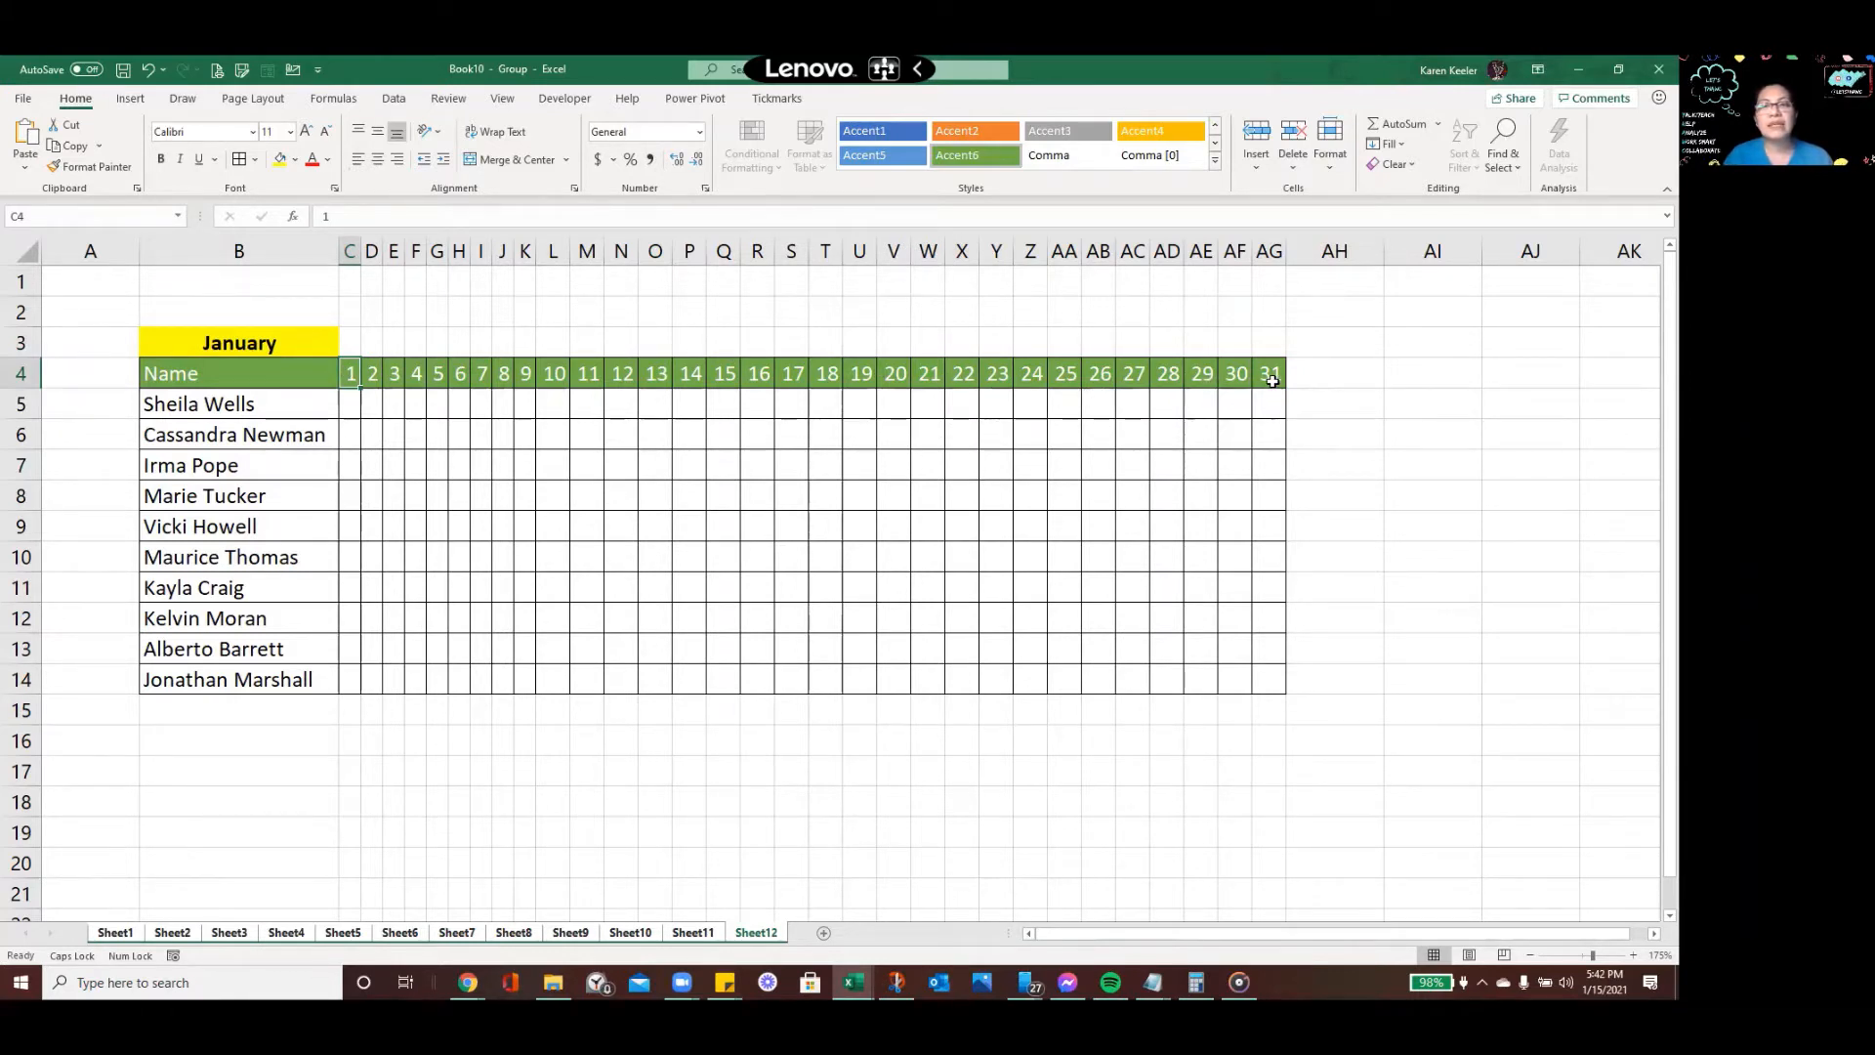
click(185, 345)
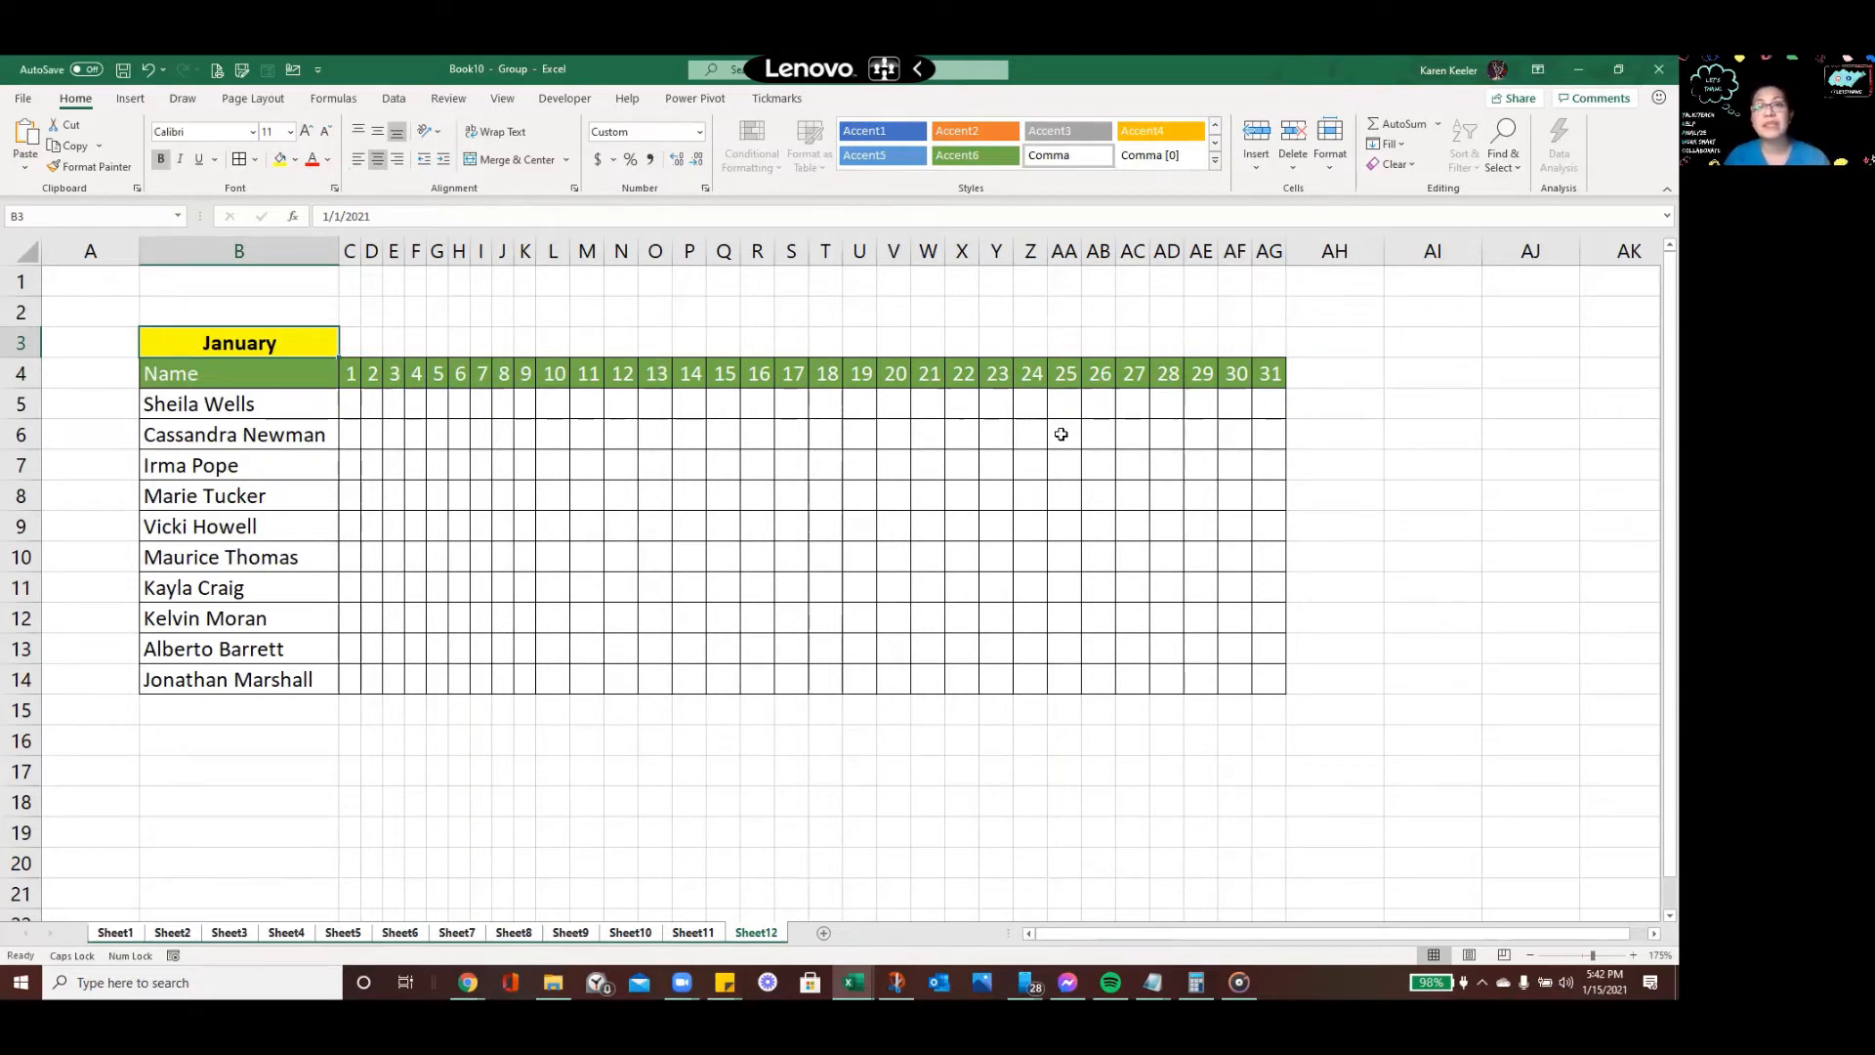
click(344, 372)
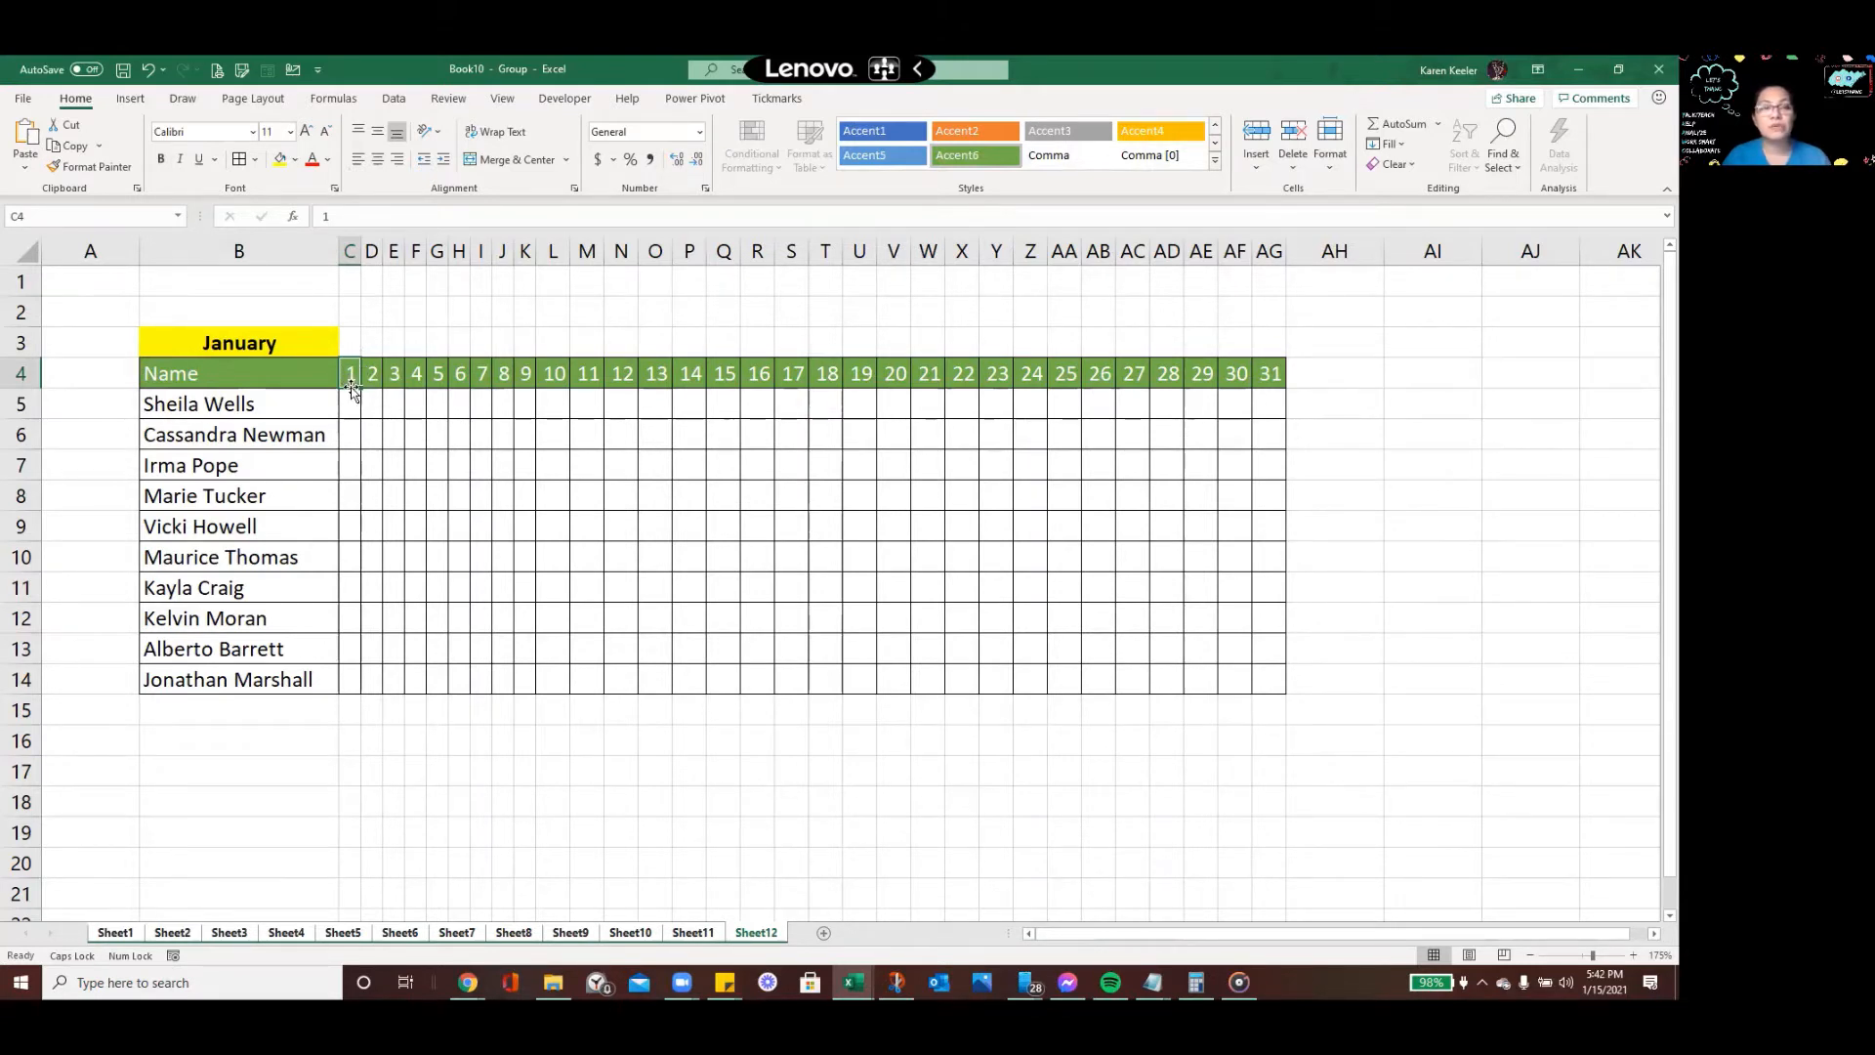
click(368, 381)
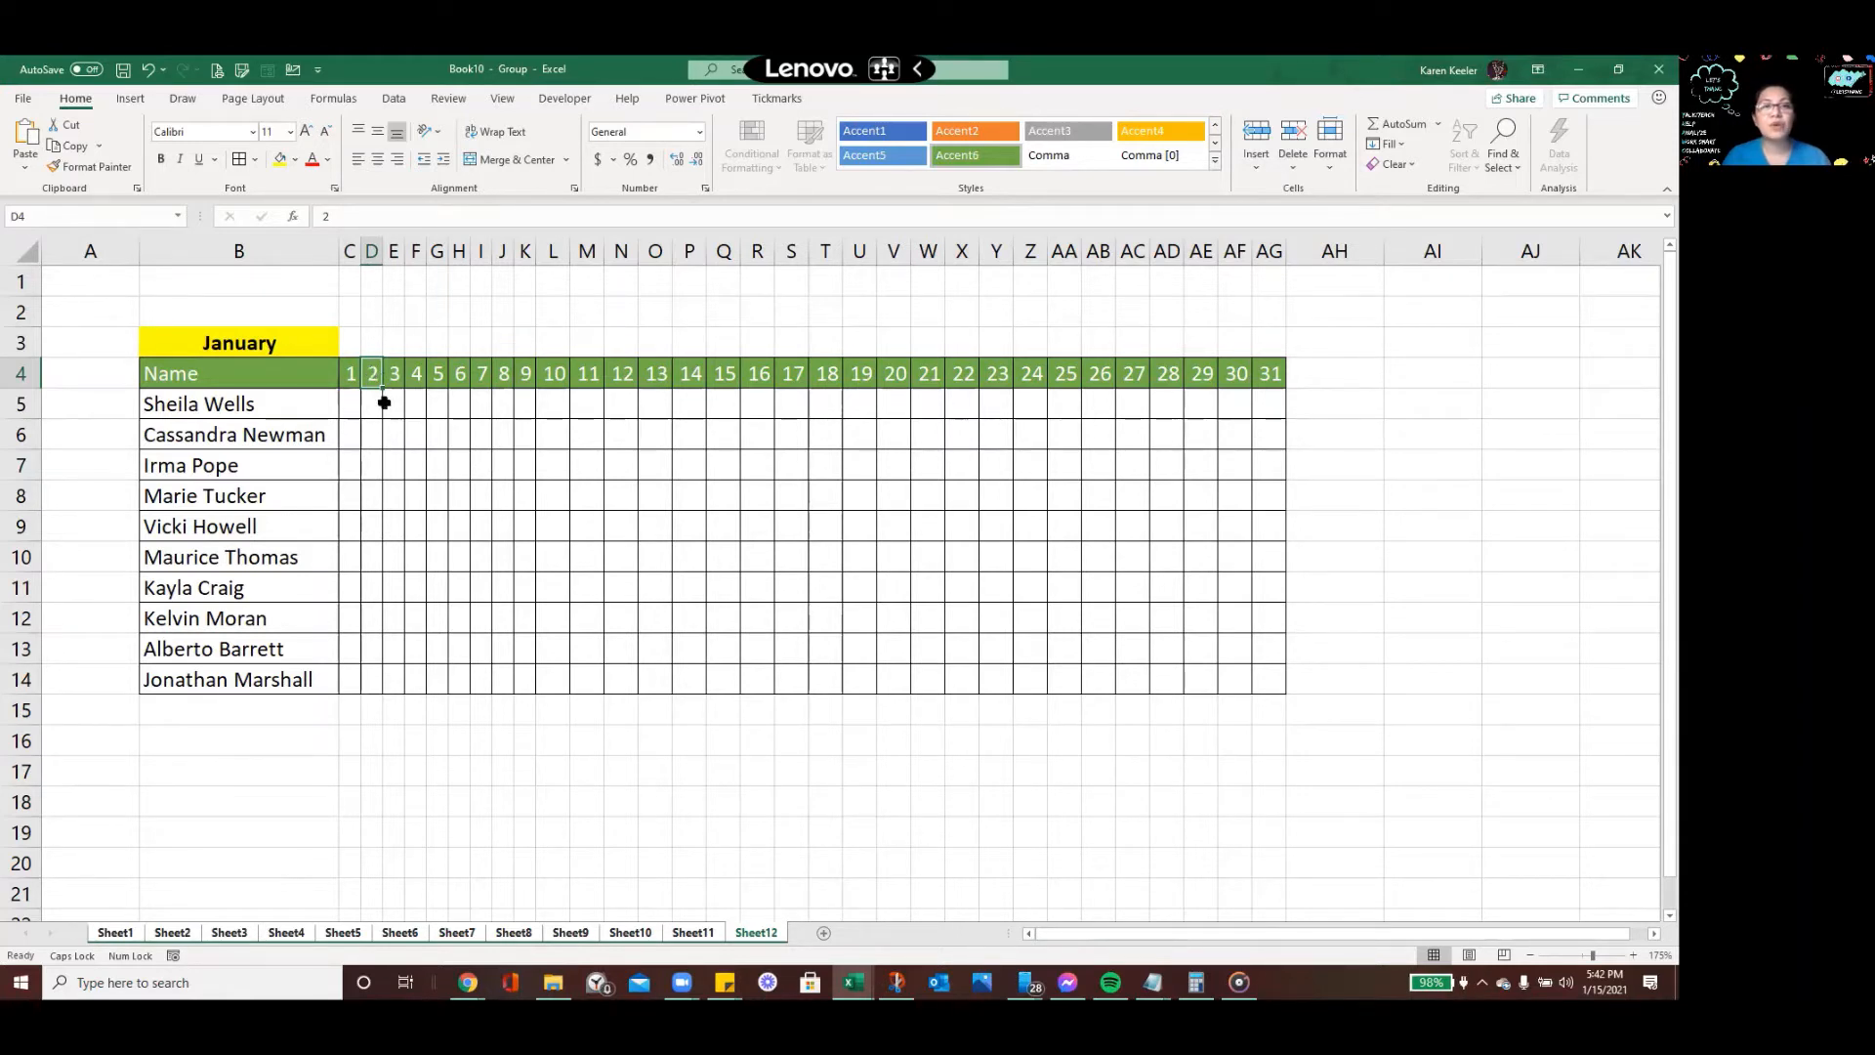
click(279, 766)
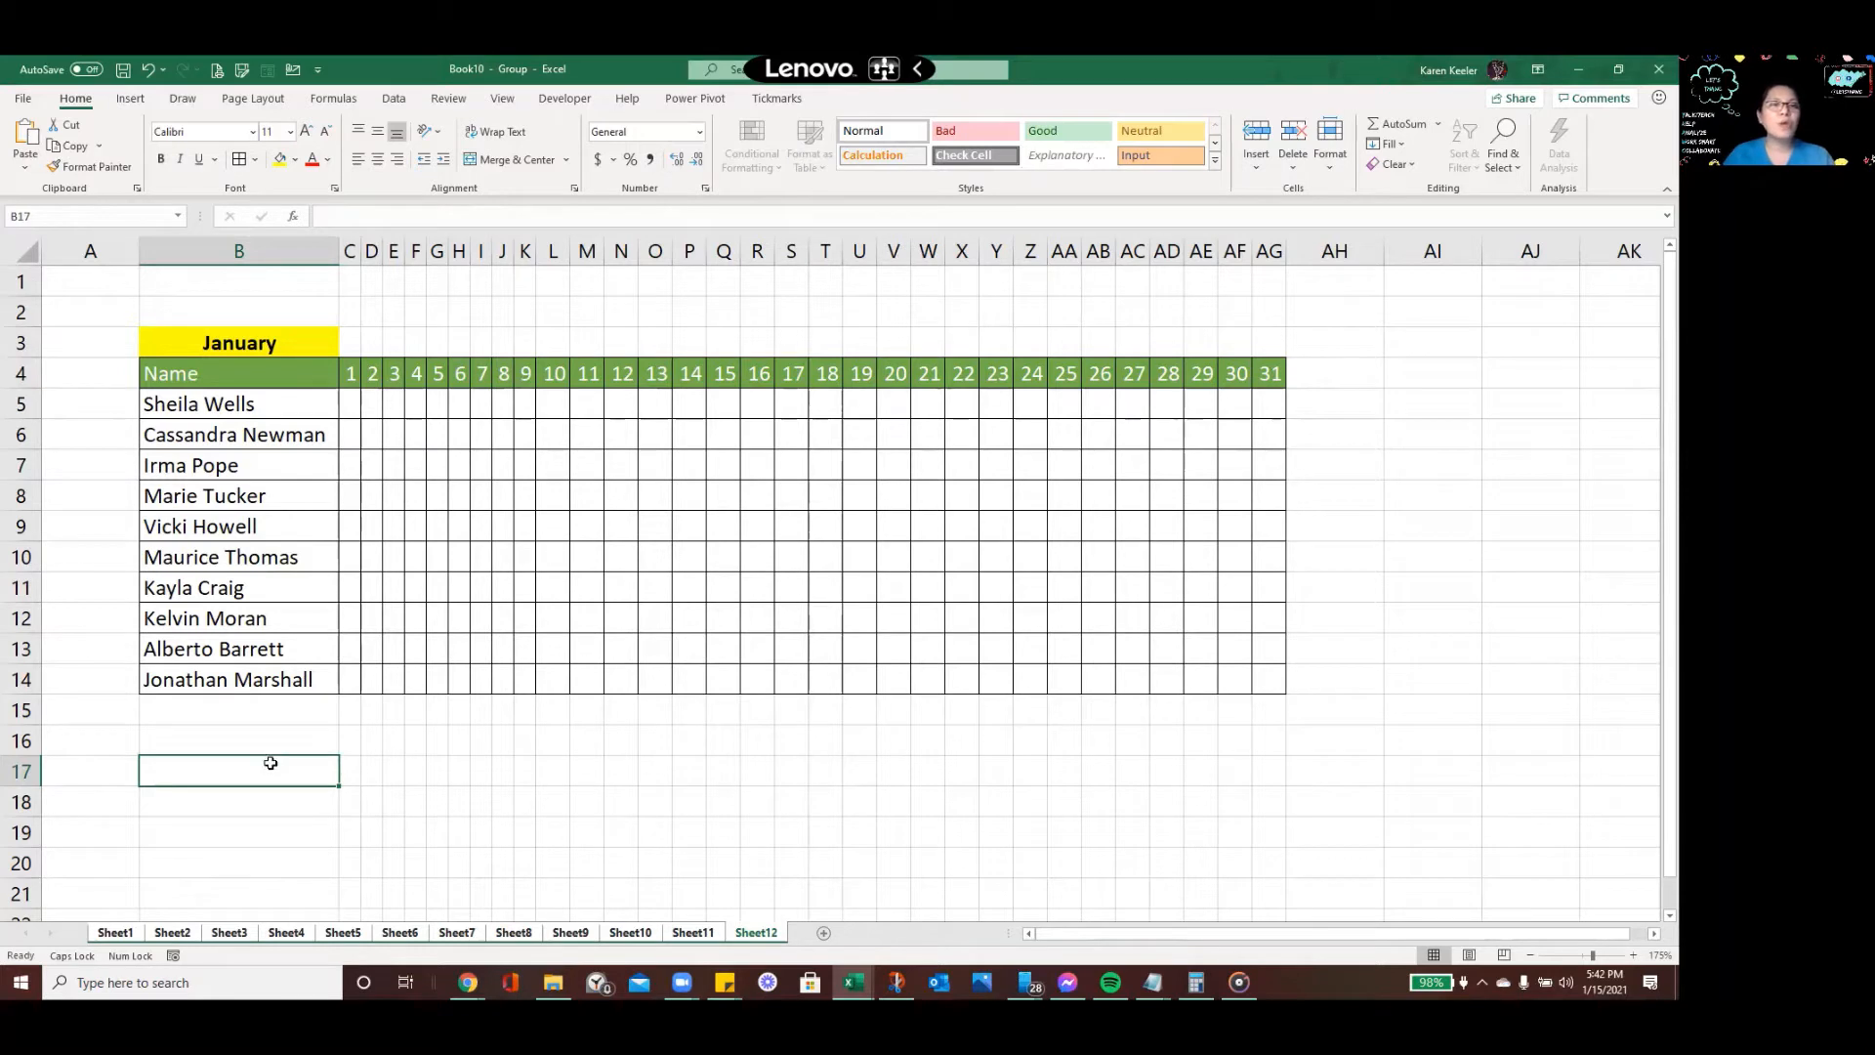
click(371, 374)
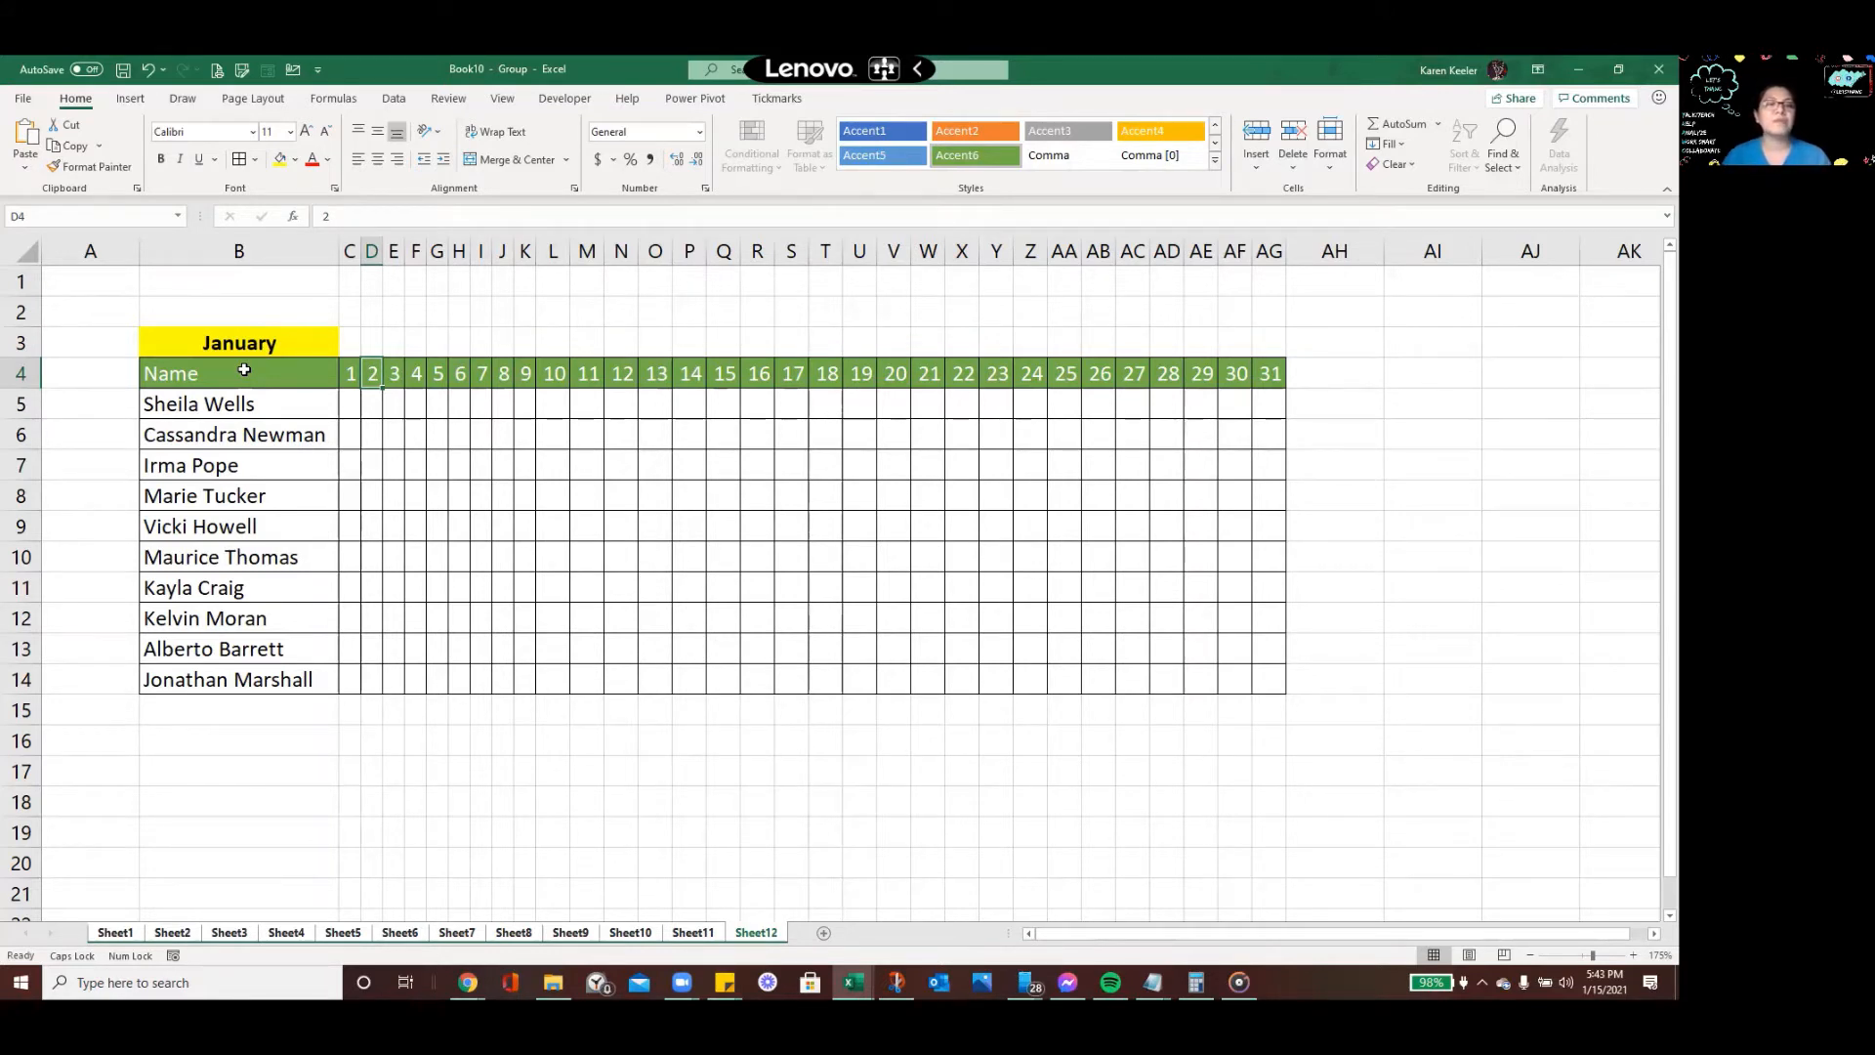
click(354, 772)
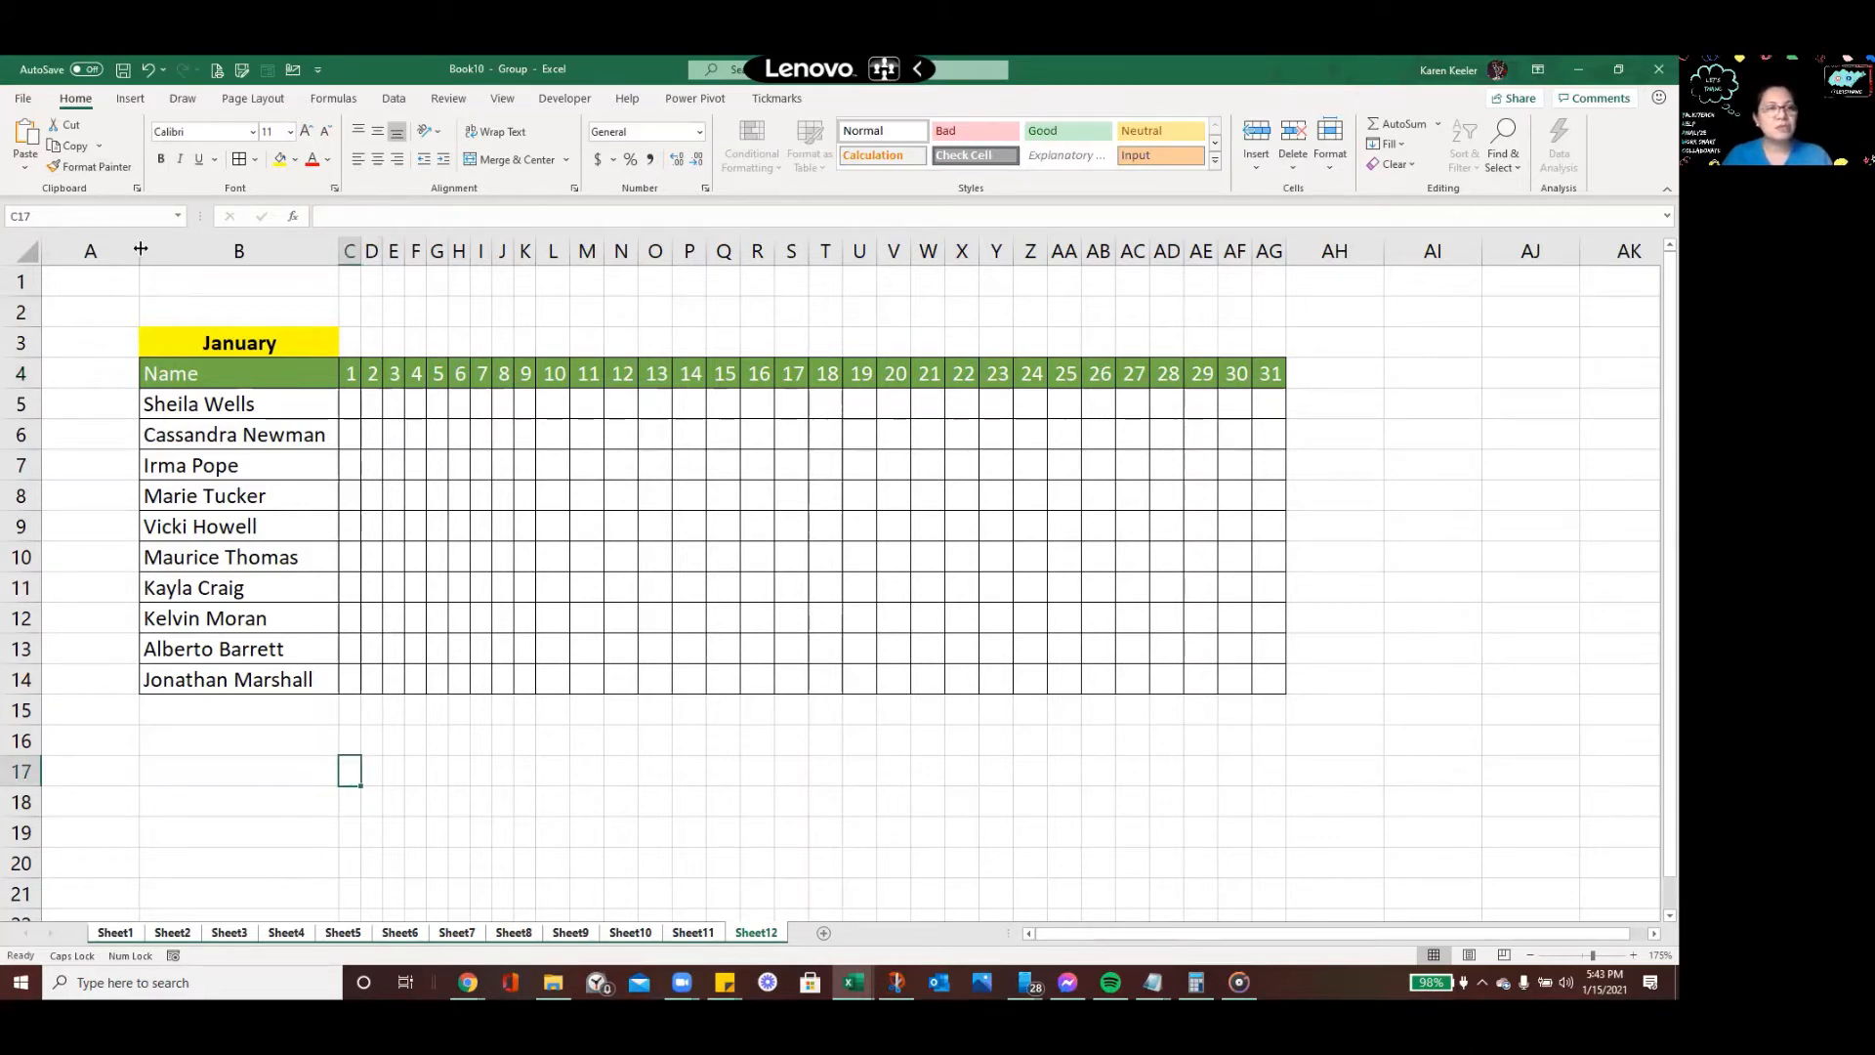
Widen column A and enter the formula =EOMONTH(B3,0) in cell B16 to return the month's last date
drag(141, 249, 249, 290)
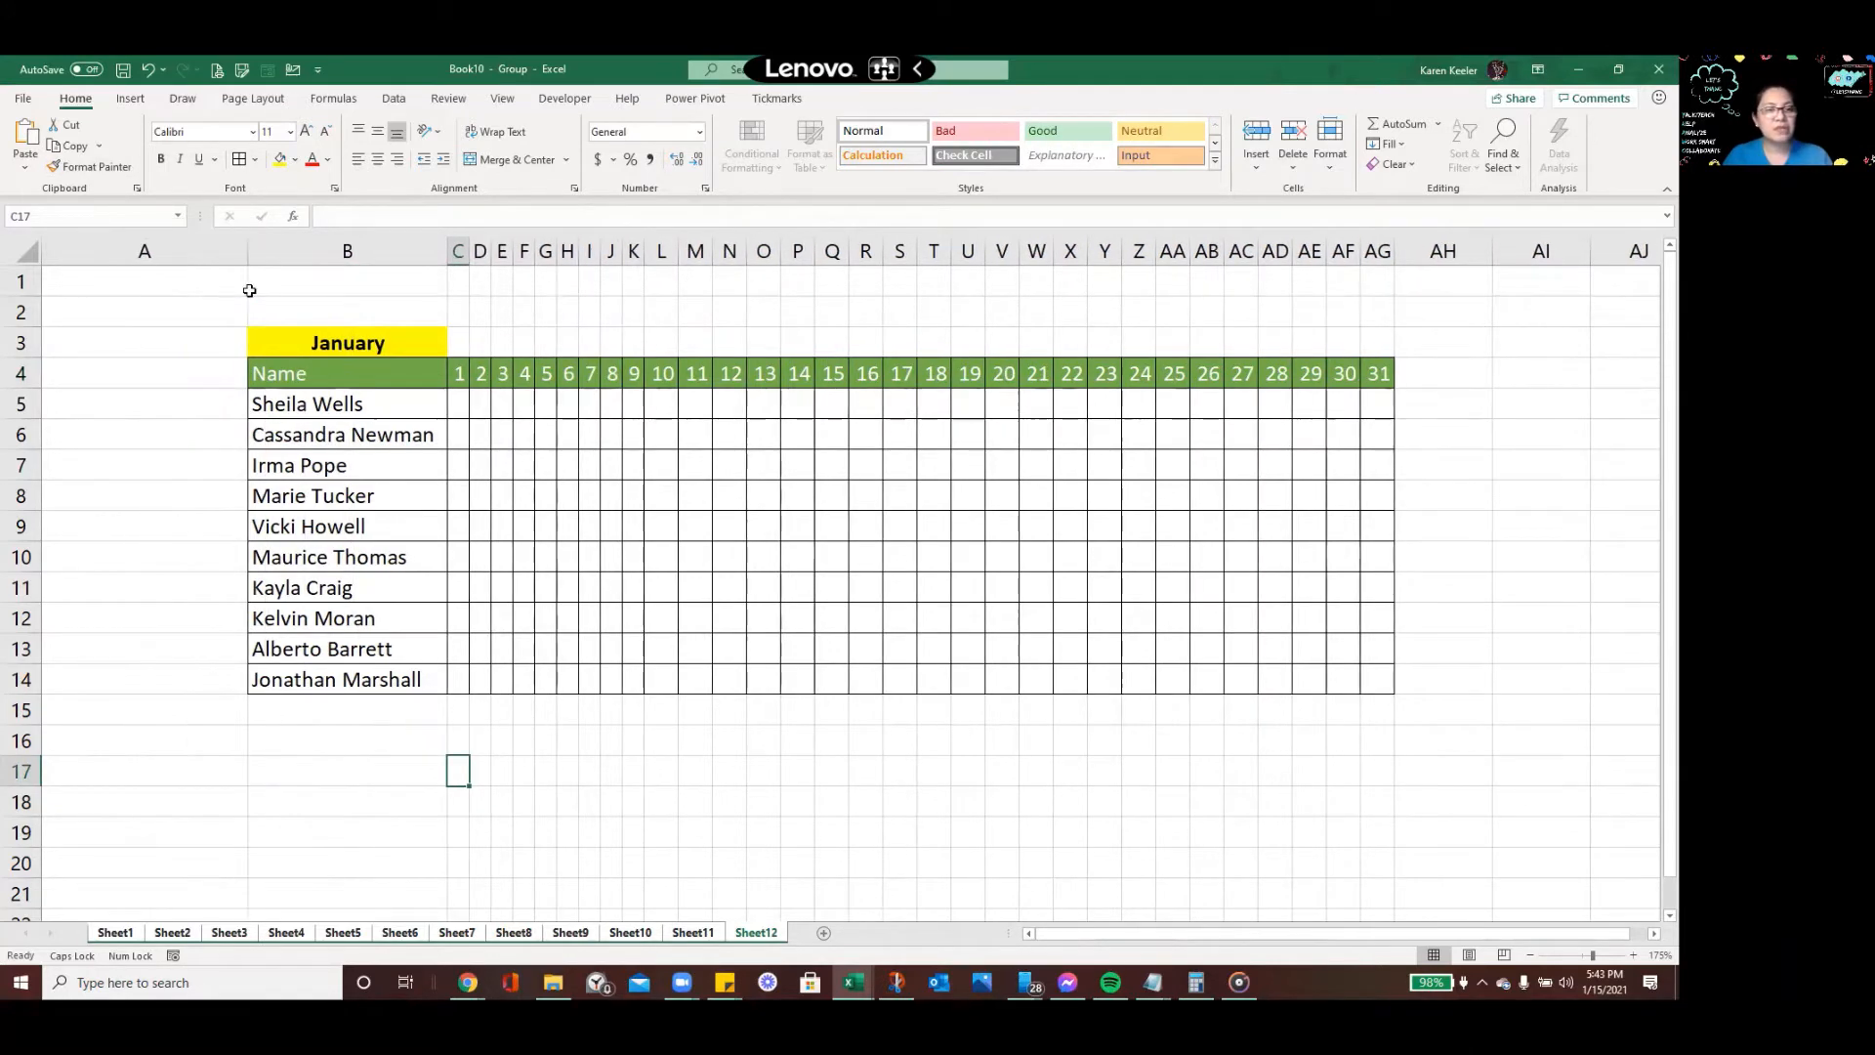
double_click(381, 745)
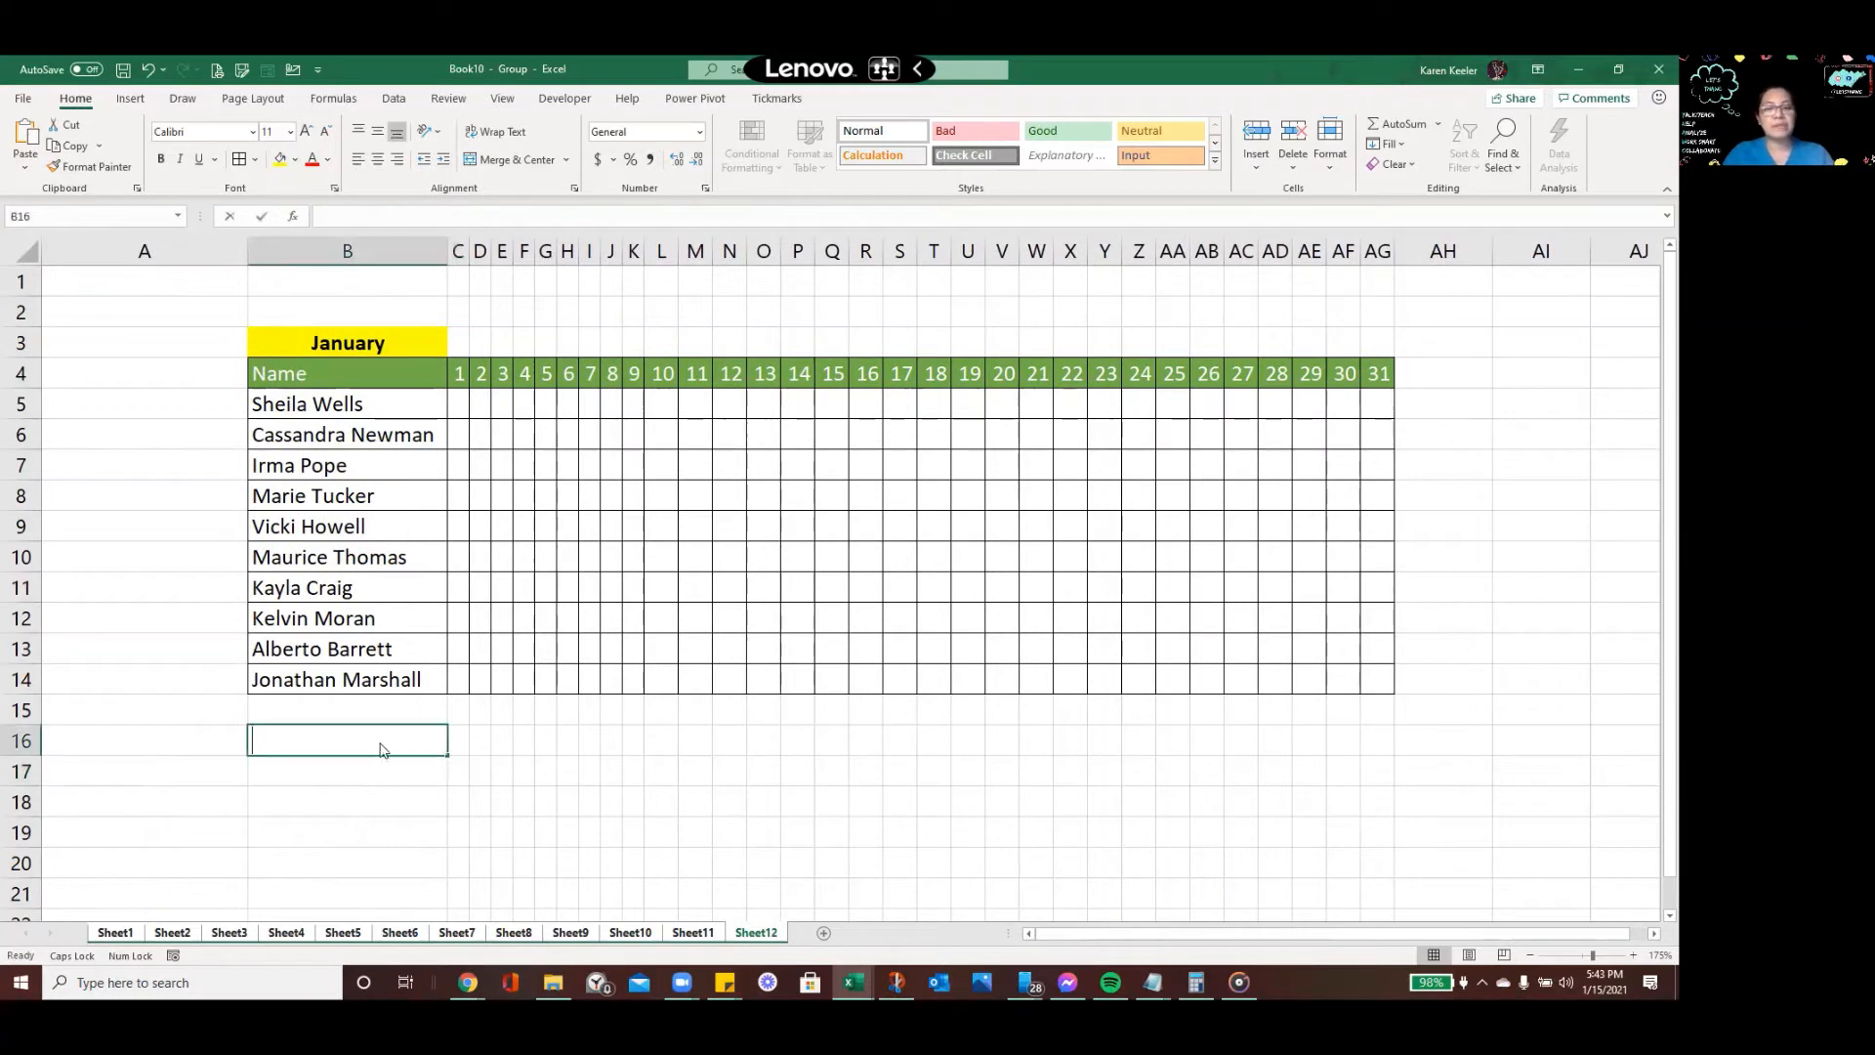
text(=EOMOT)
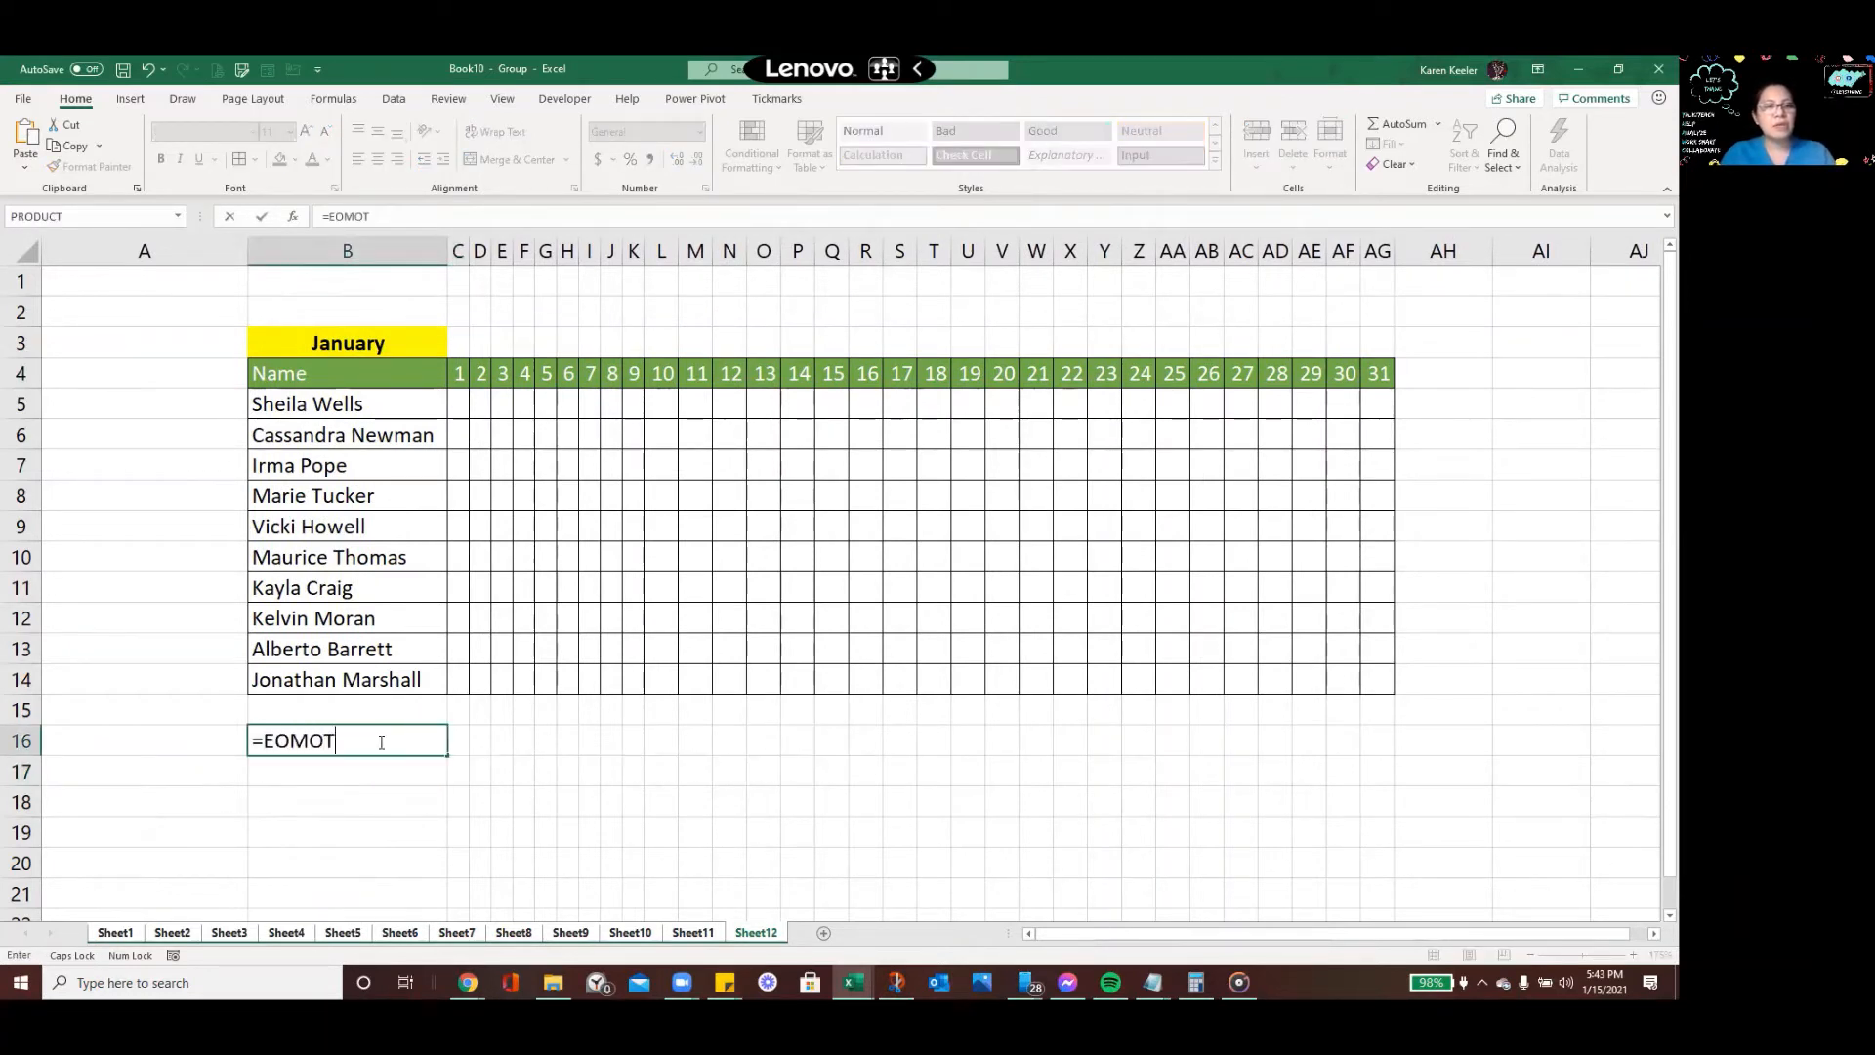
key(BackSpace)
text(N)
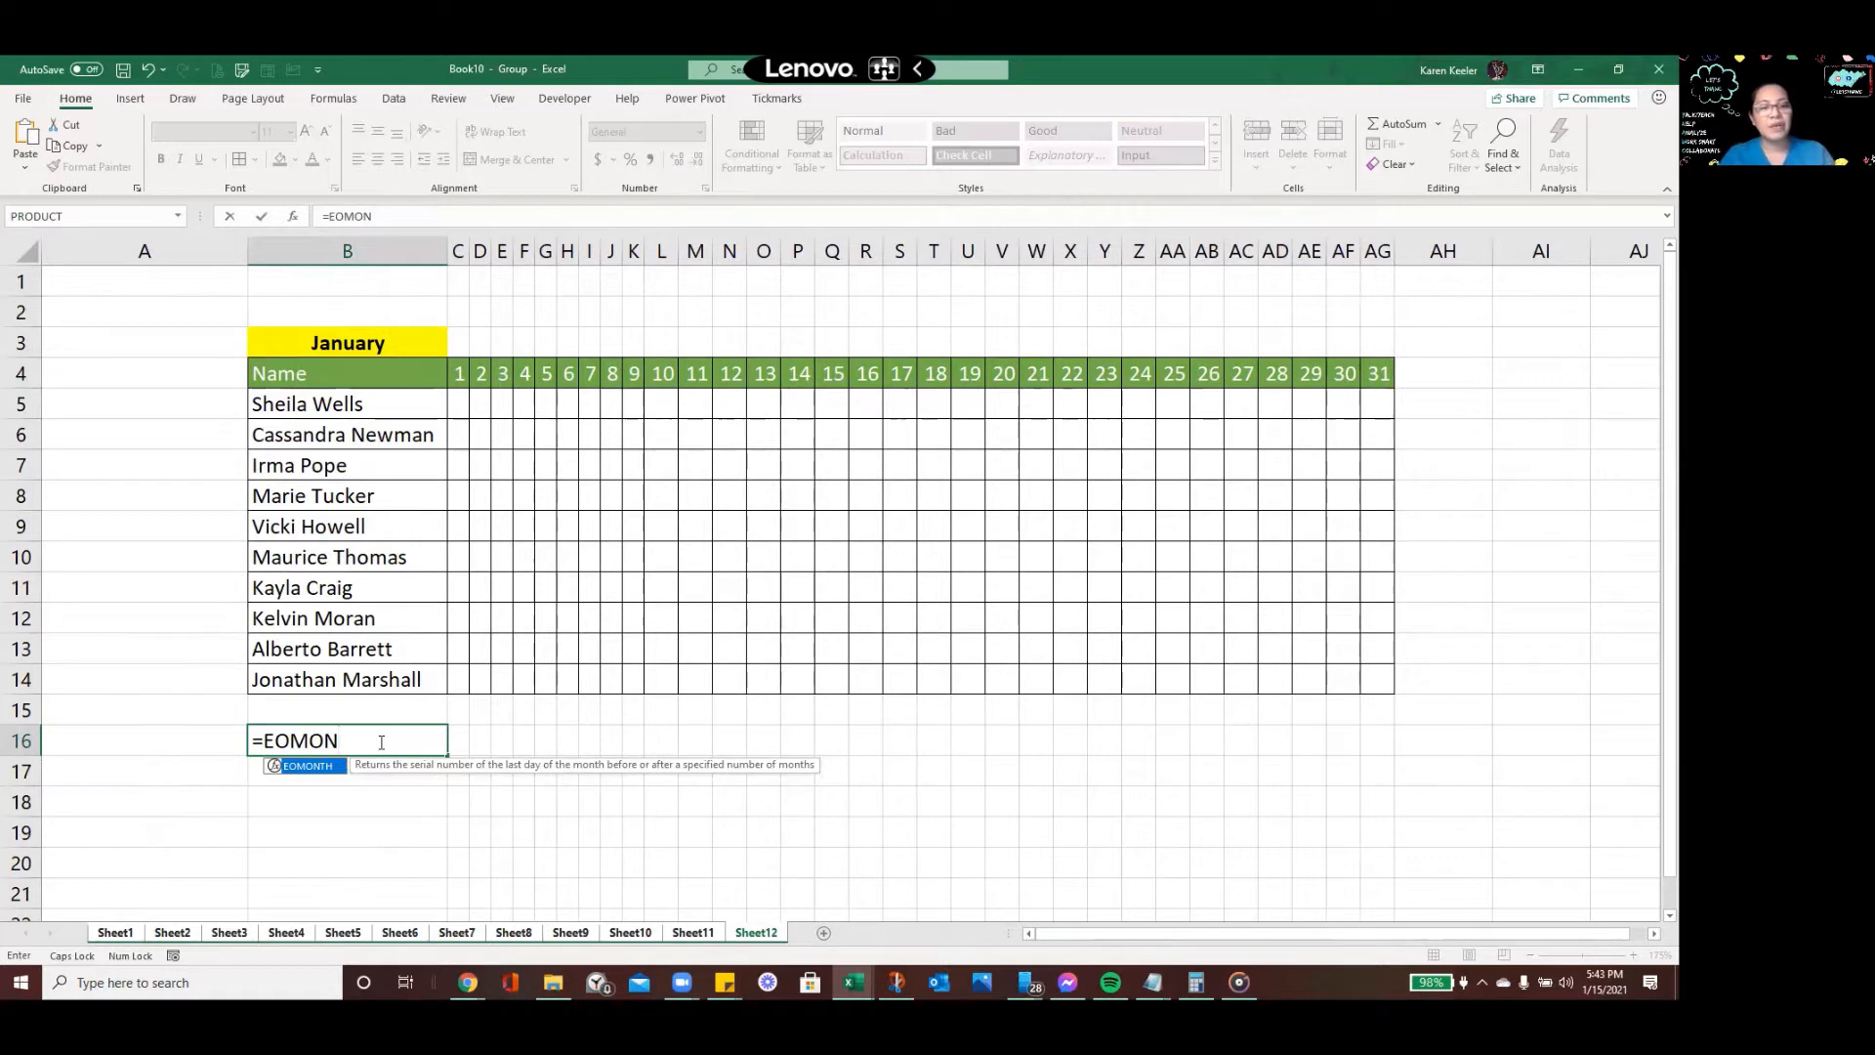
text(TH()
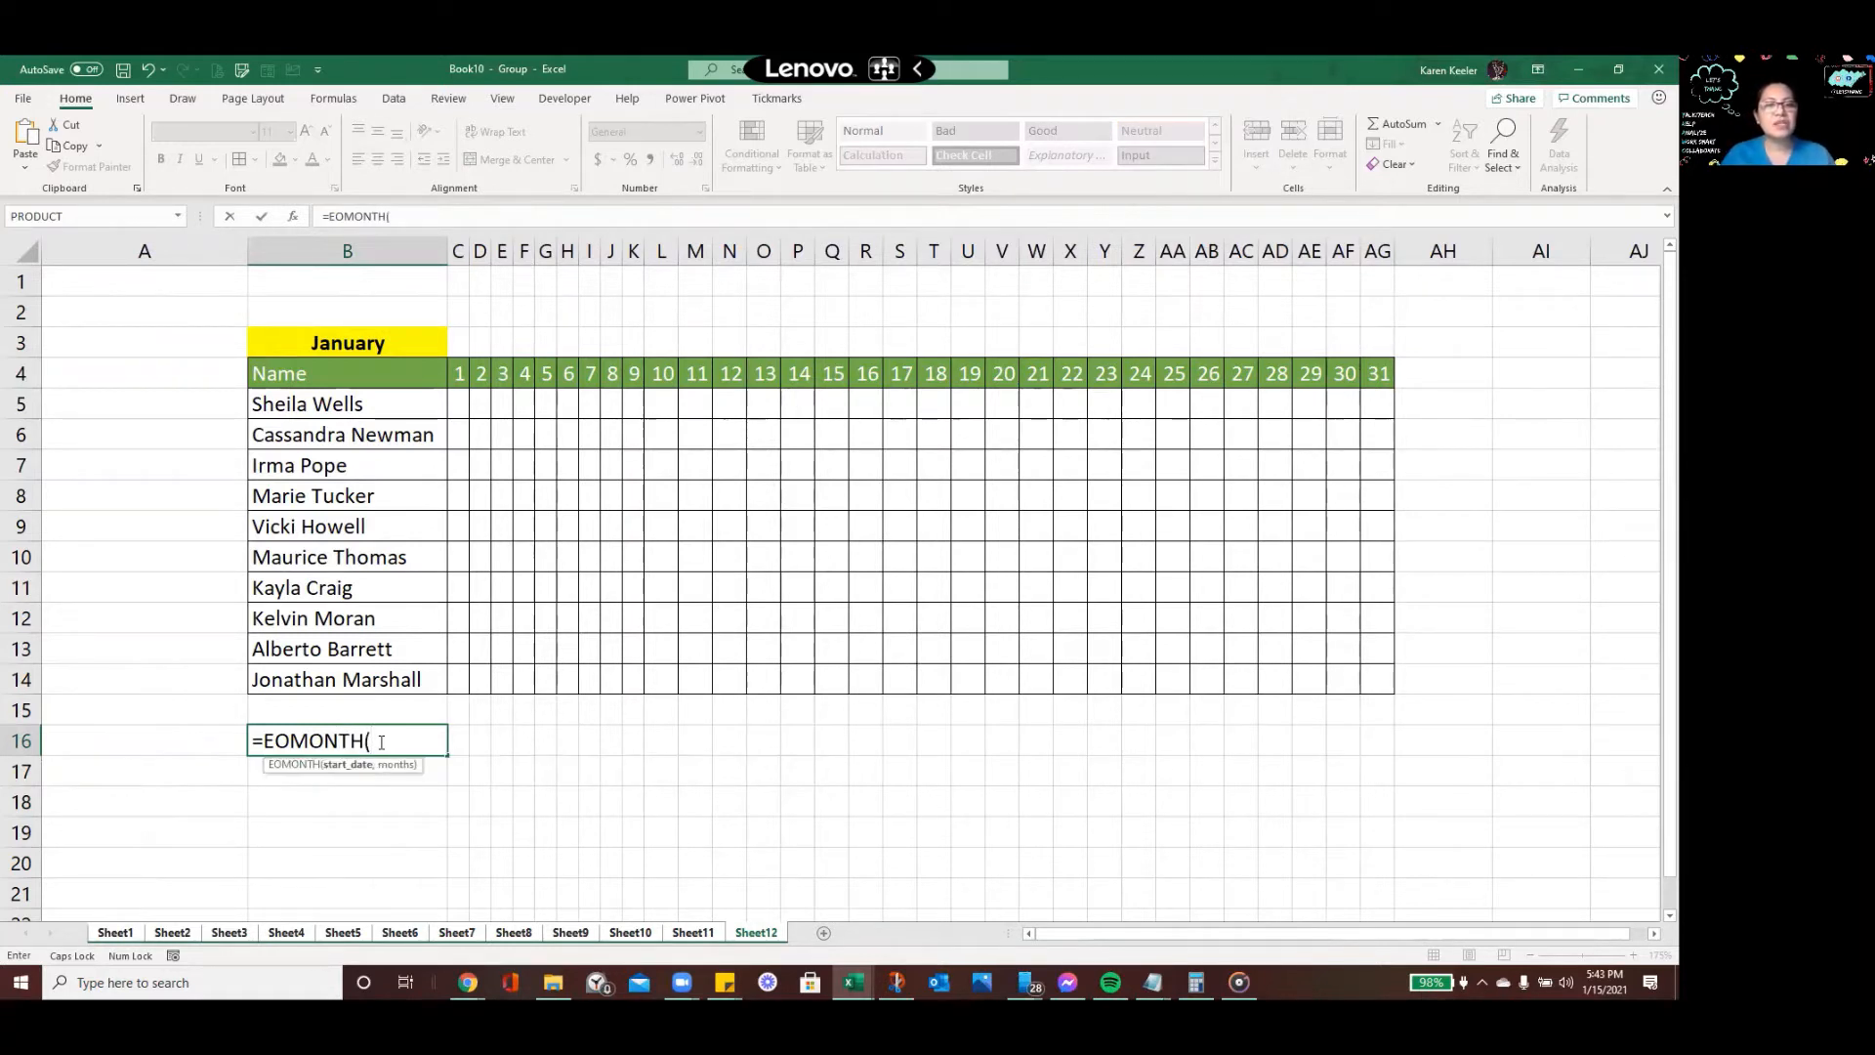
click(362, 340)
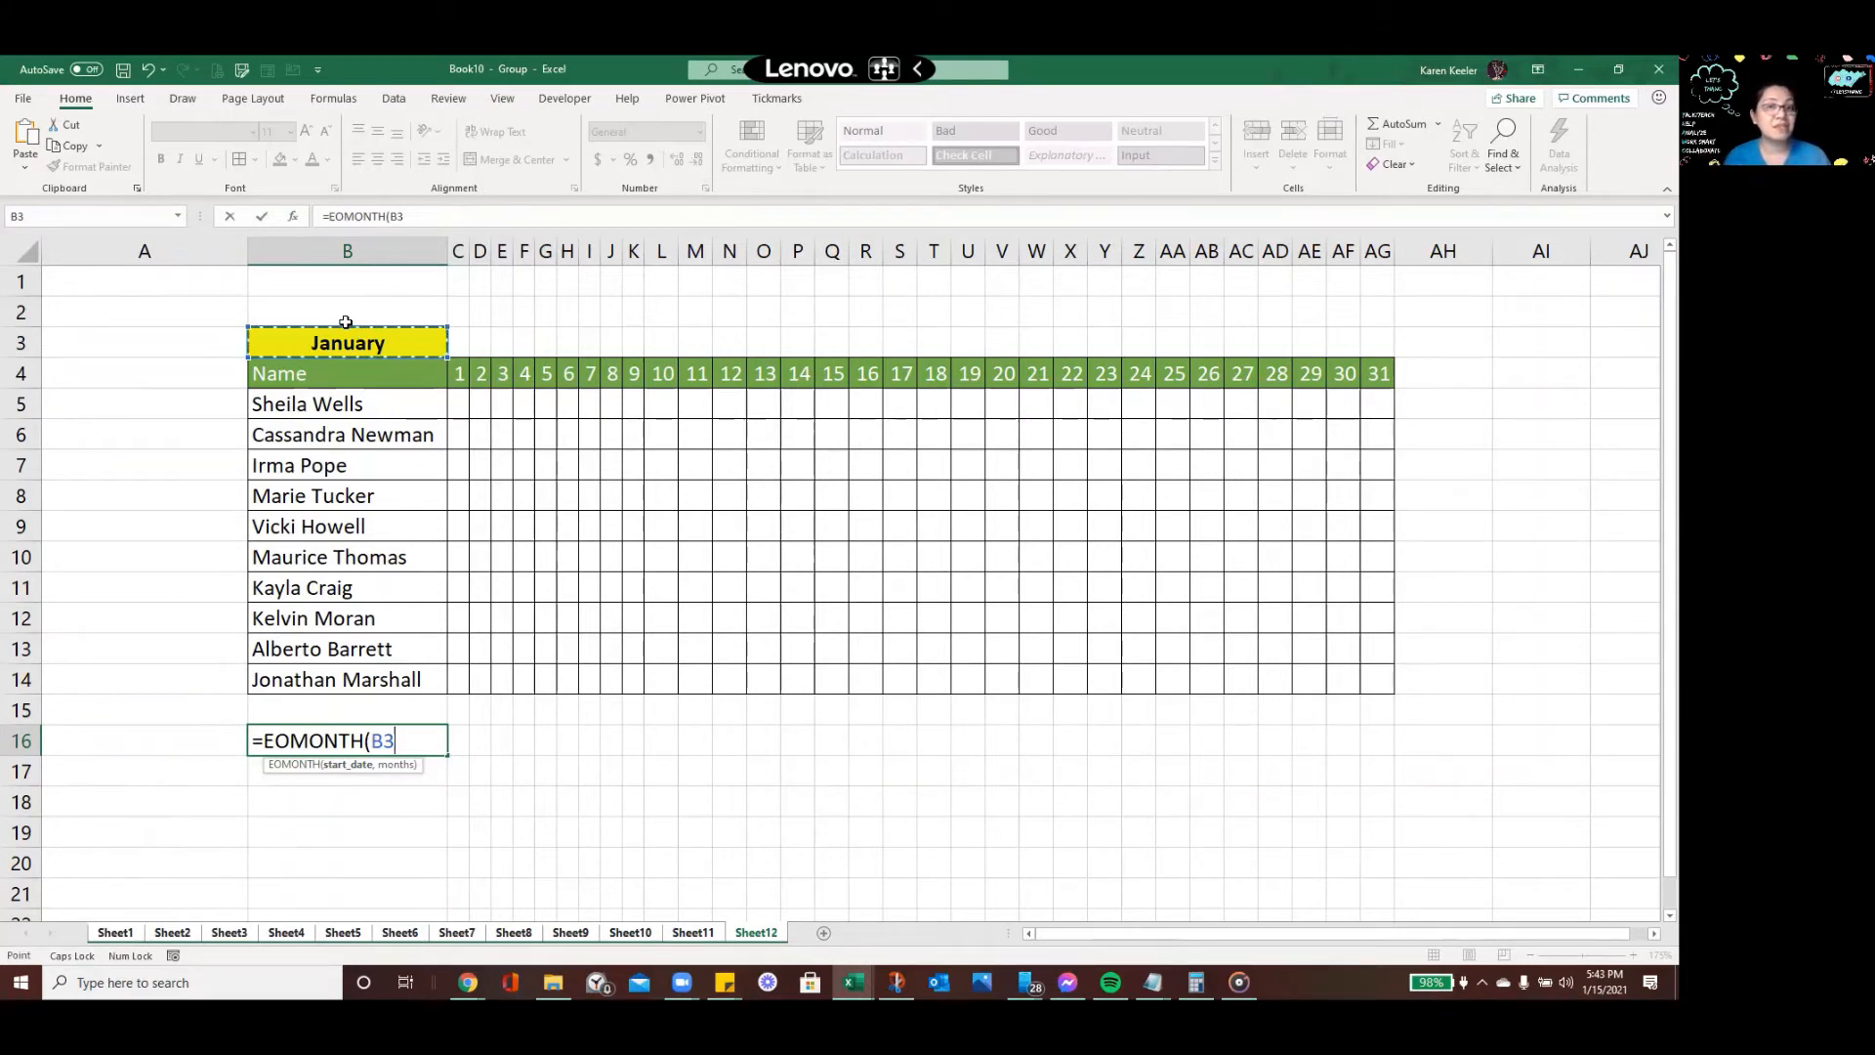
text(,)
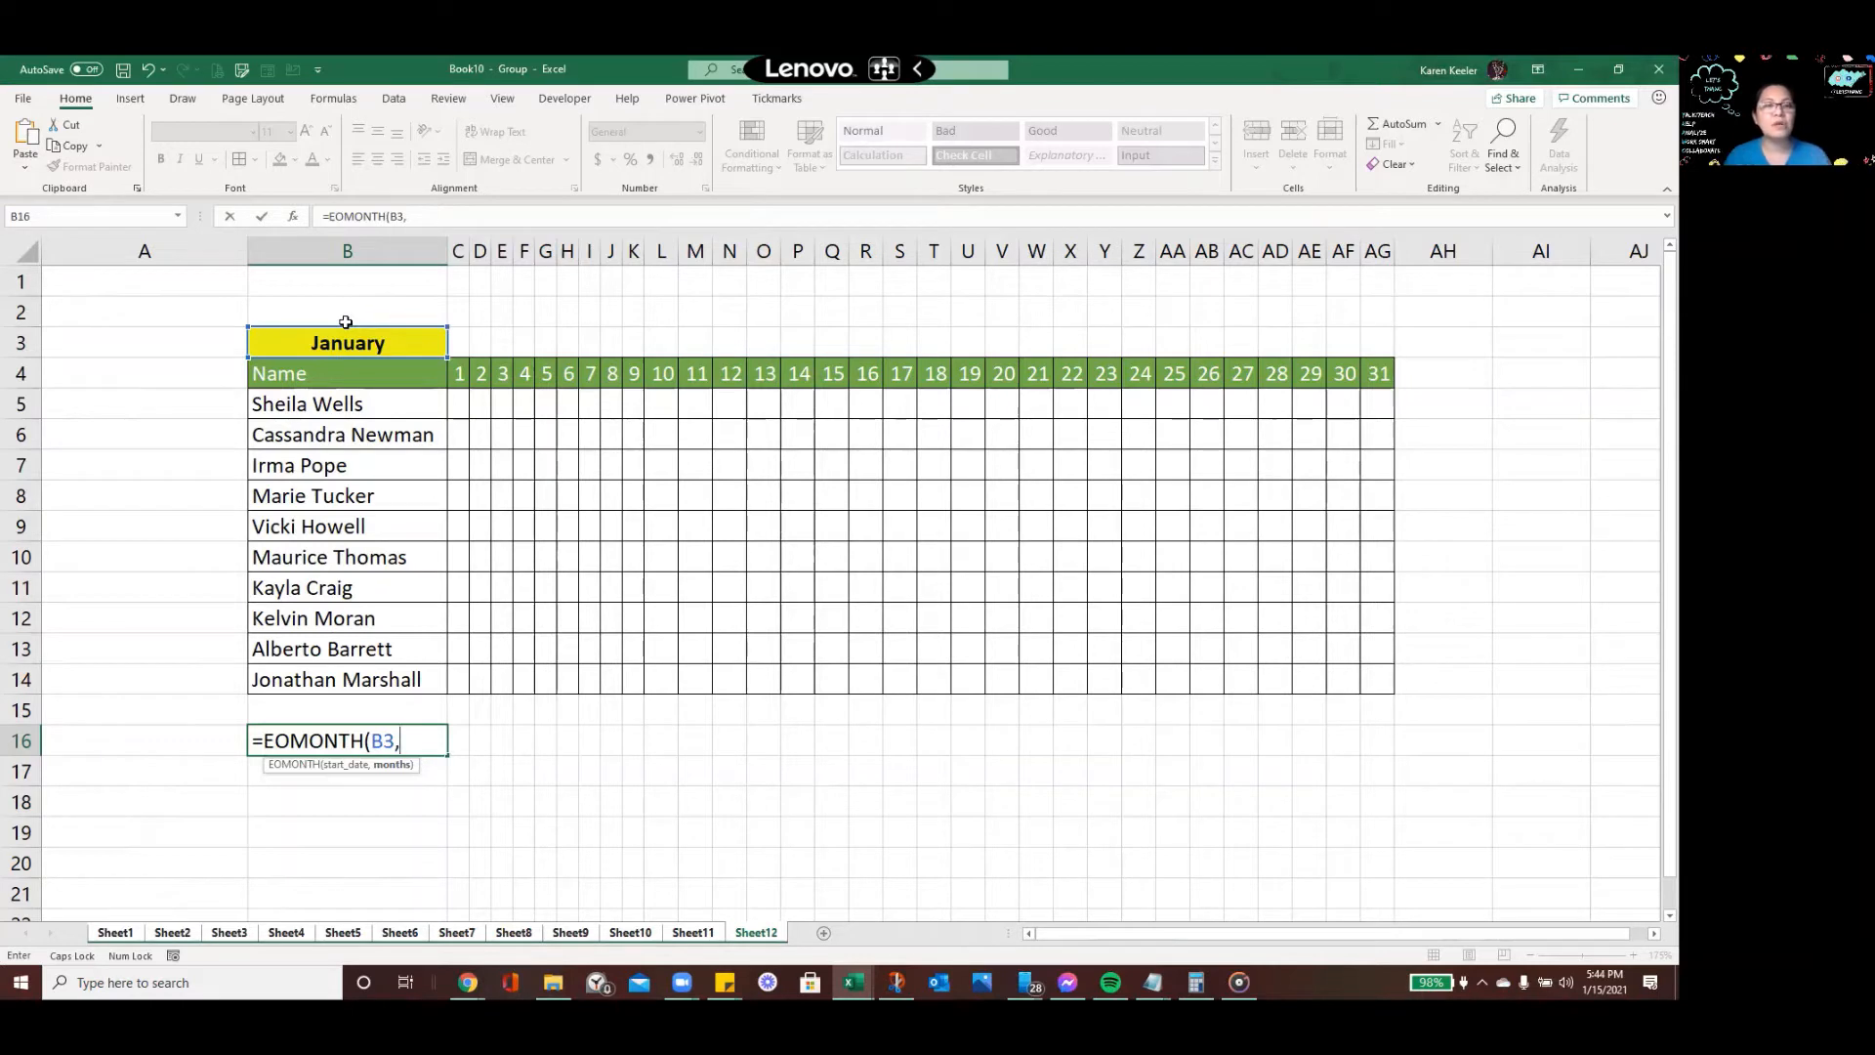
key(BackSpace)
key(BackSpace)
key(BackSpace)
key(BackSpace)
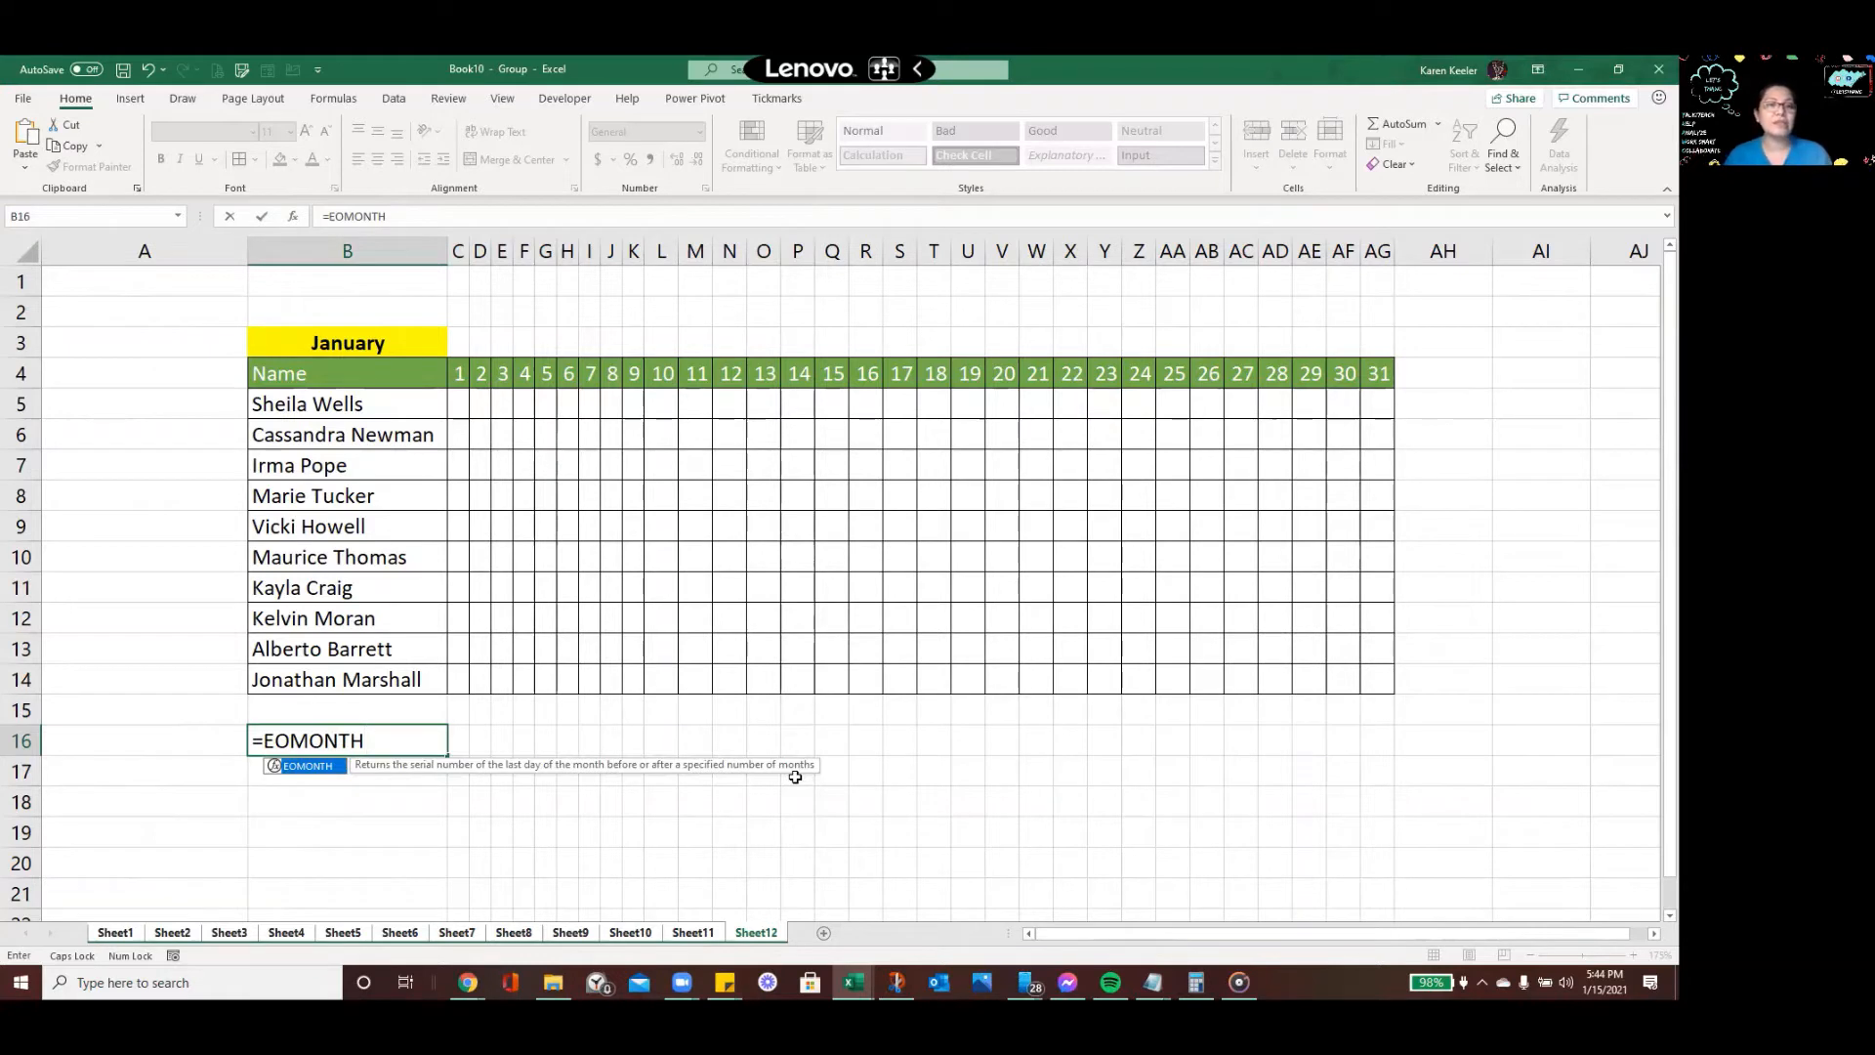
text(()
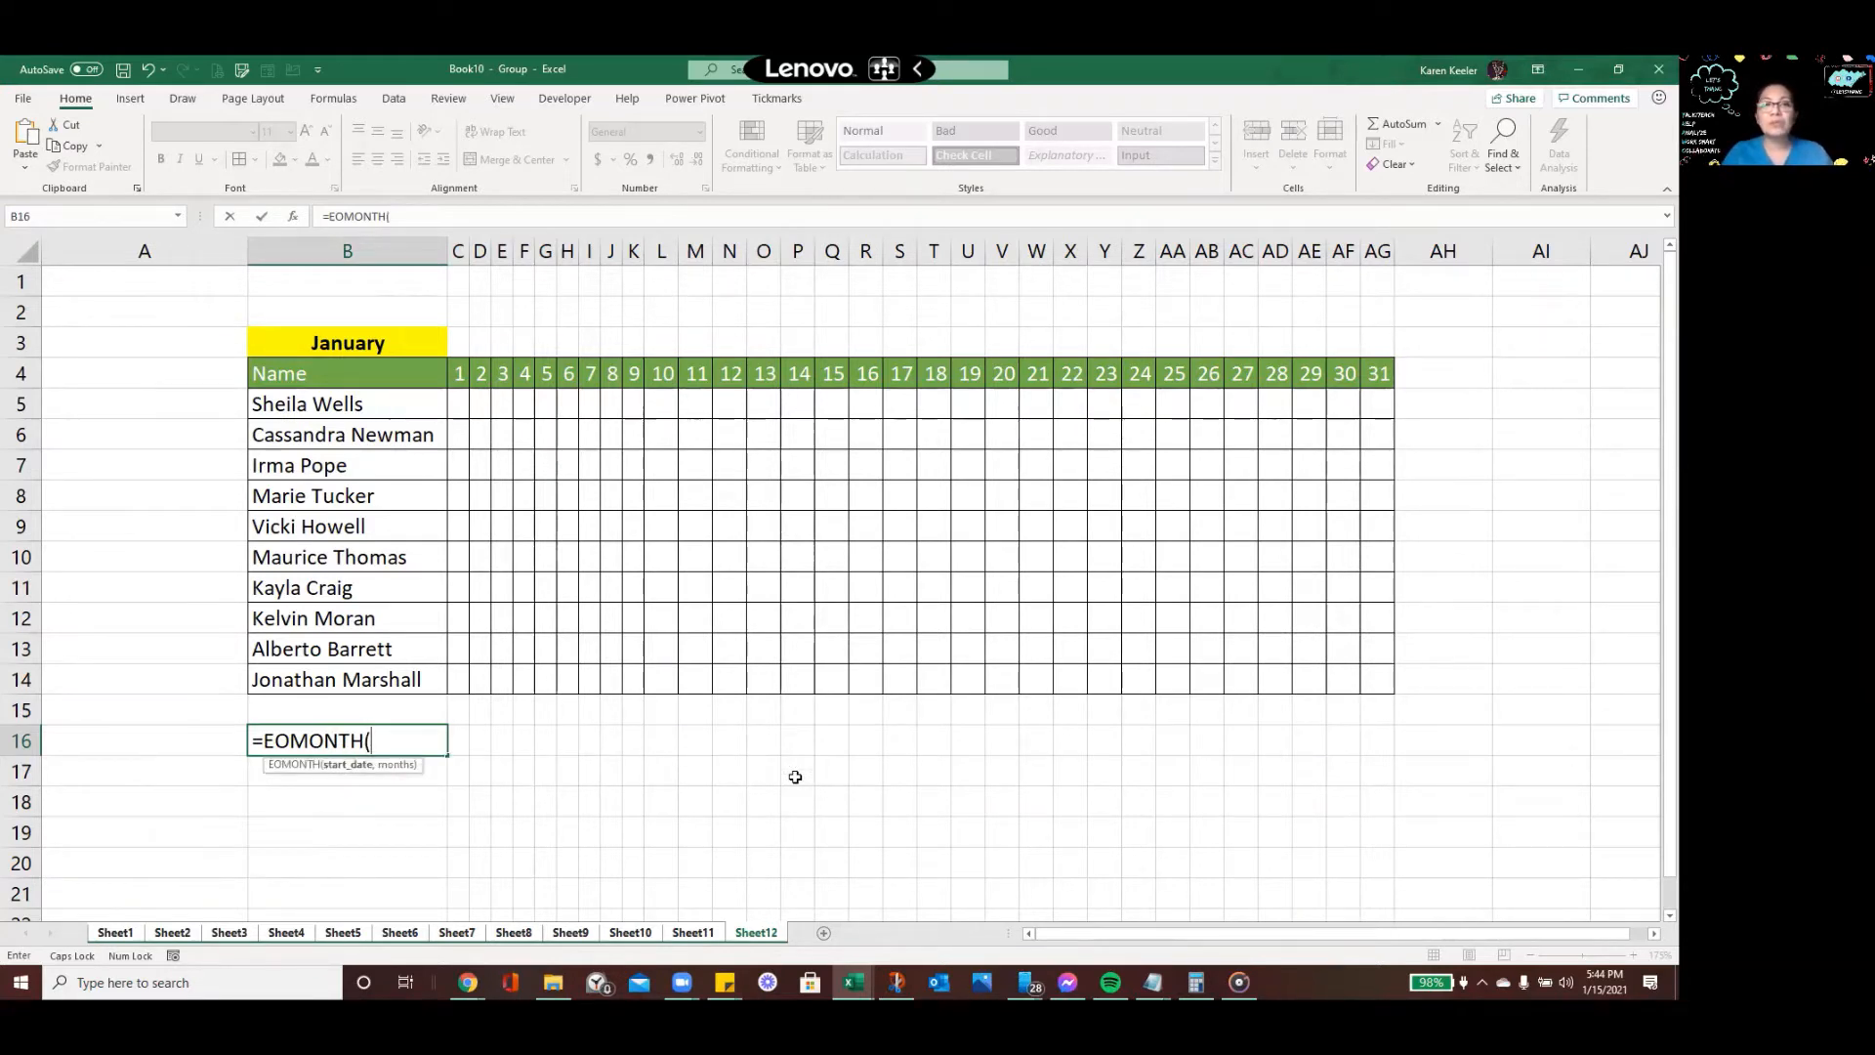
click(374, 344)
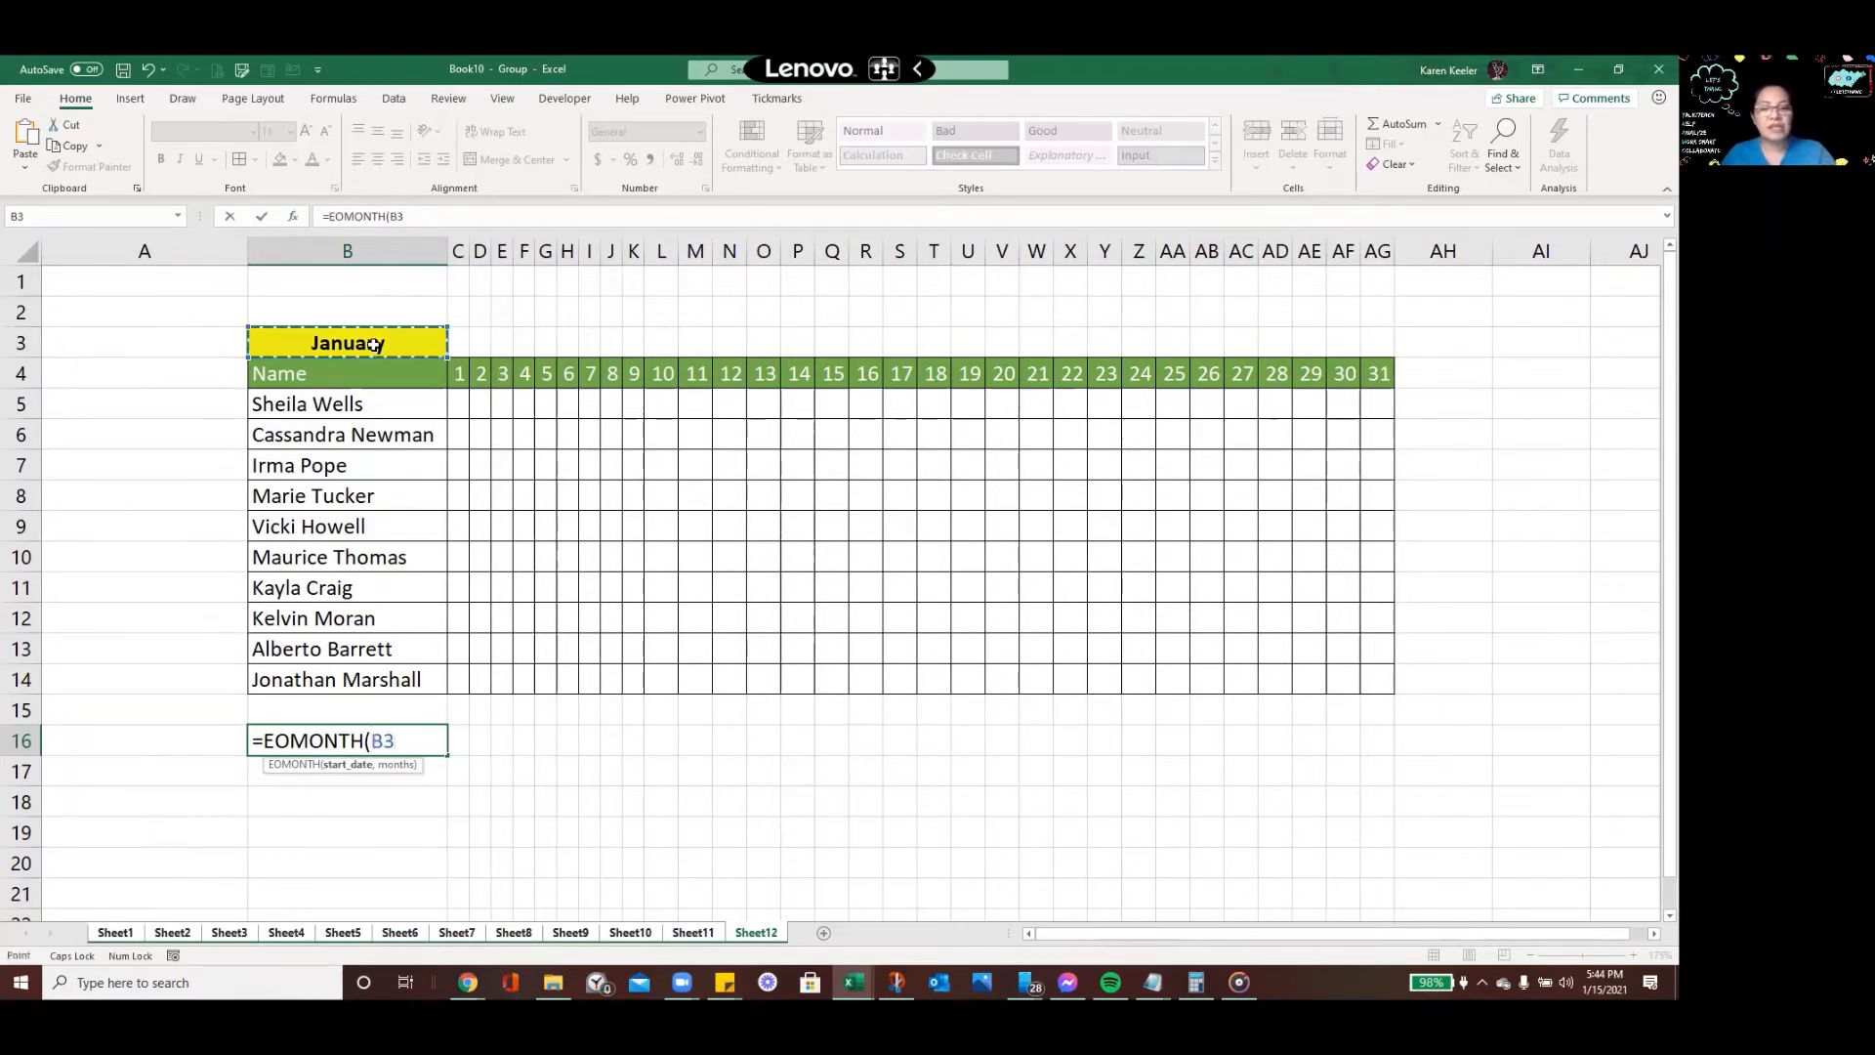
text(,)
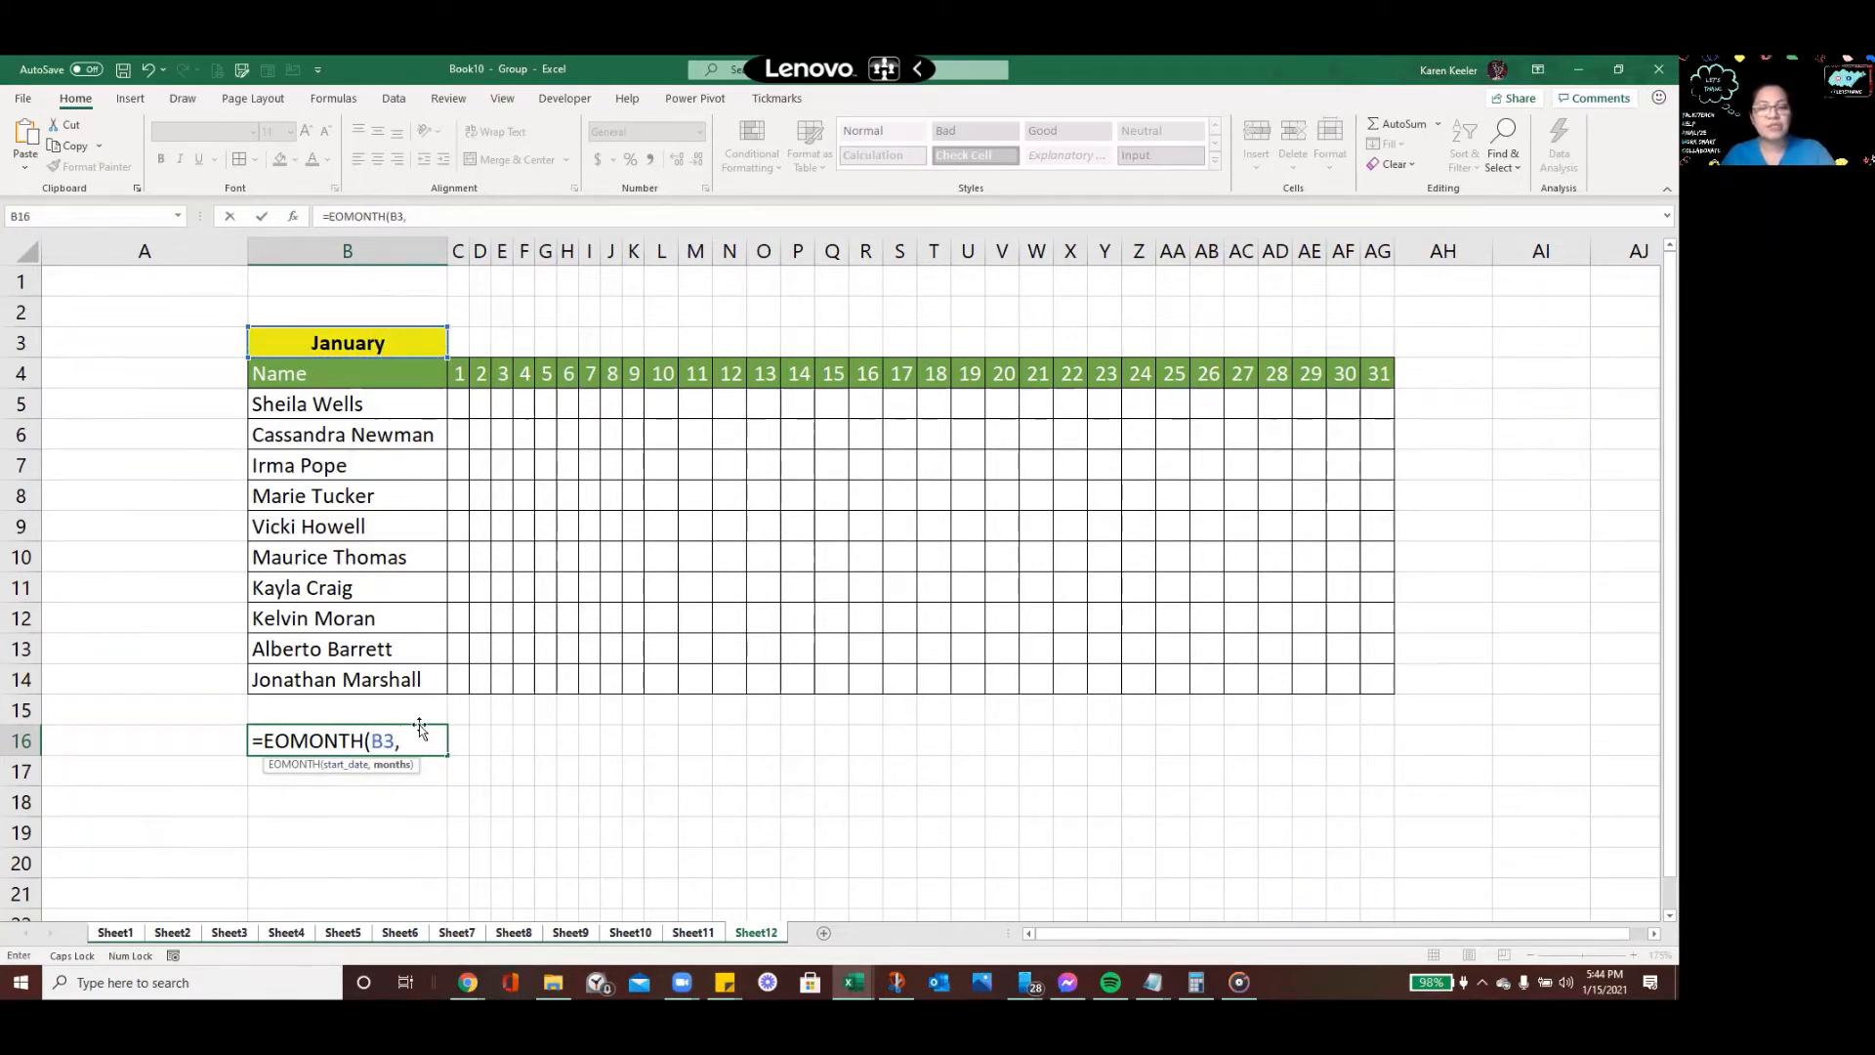
text(0)
key(Return)
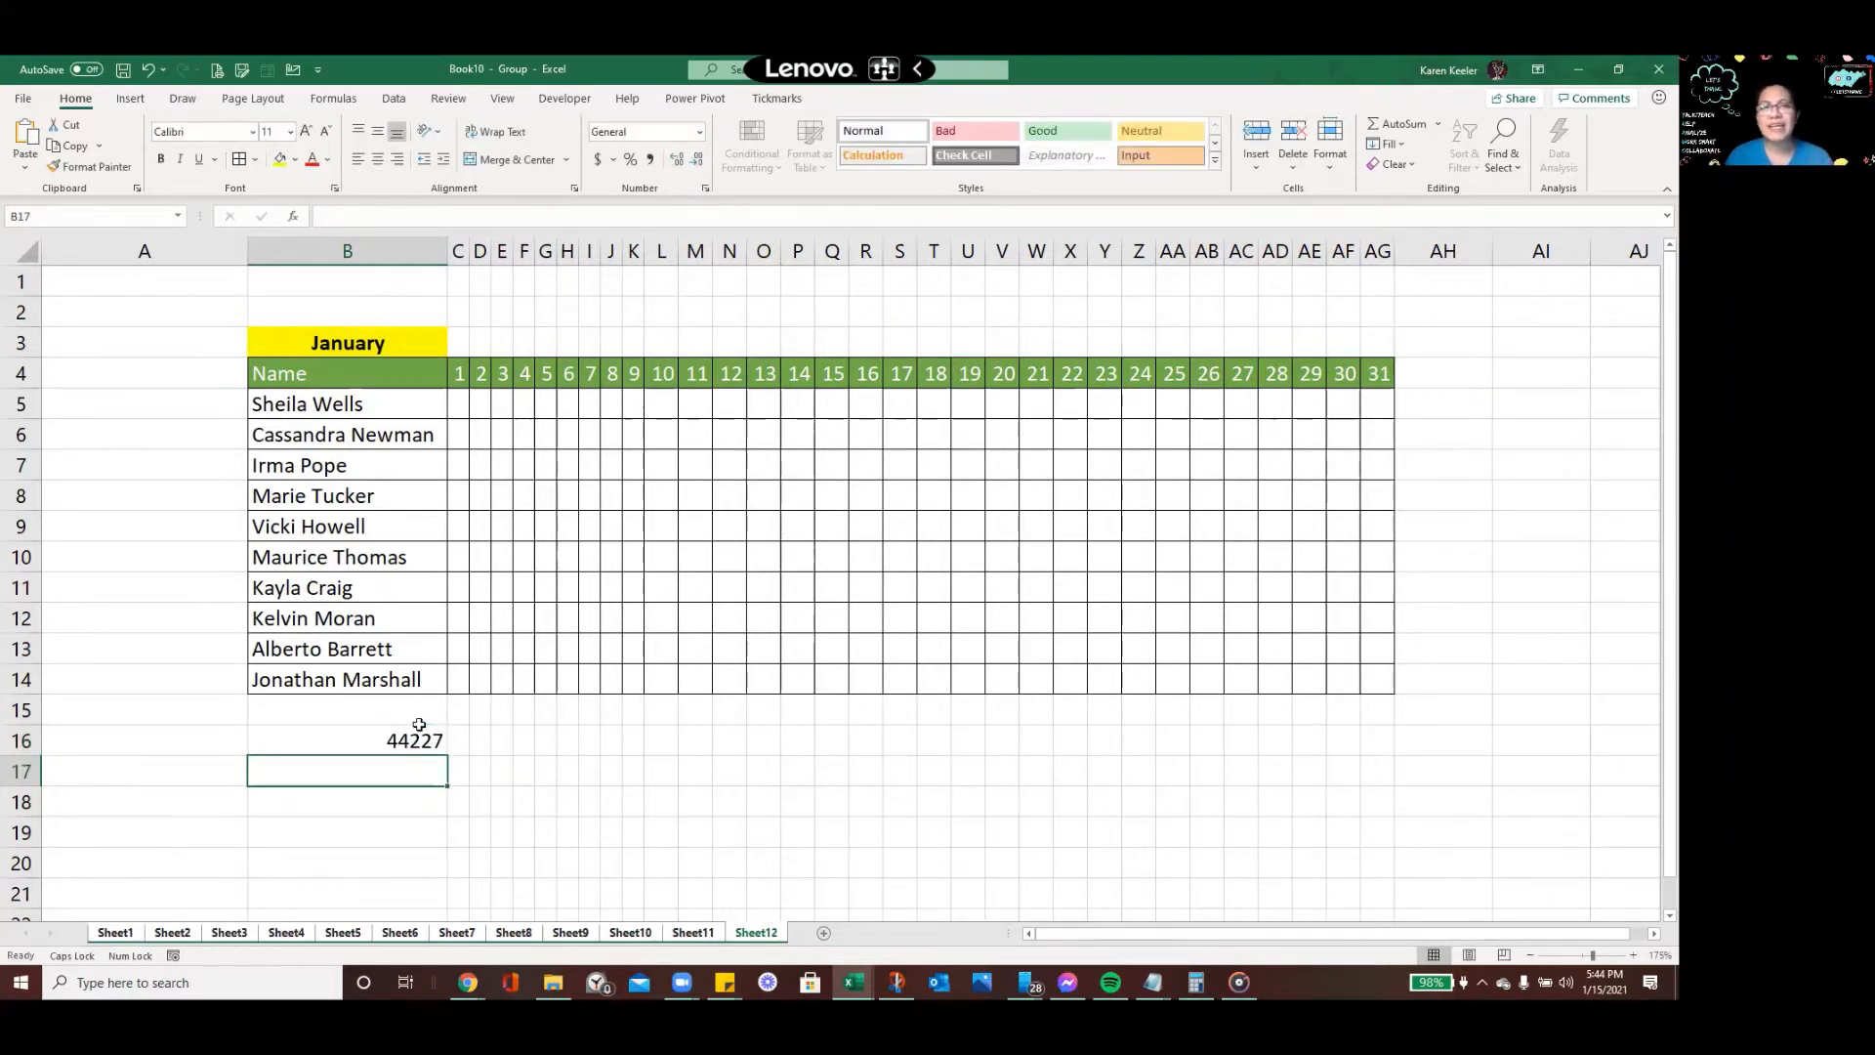
Format the end-of-month result in cell B16 as Short Date
click(415, 737)
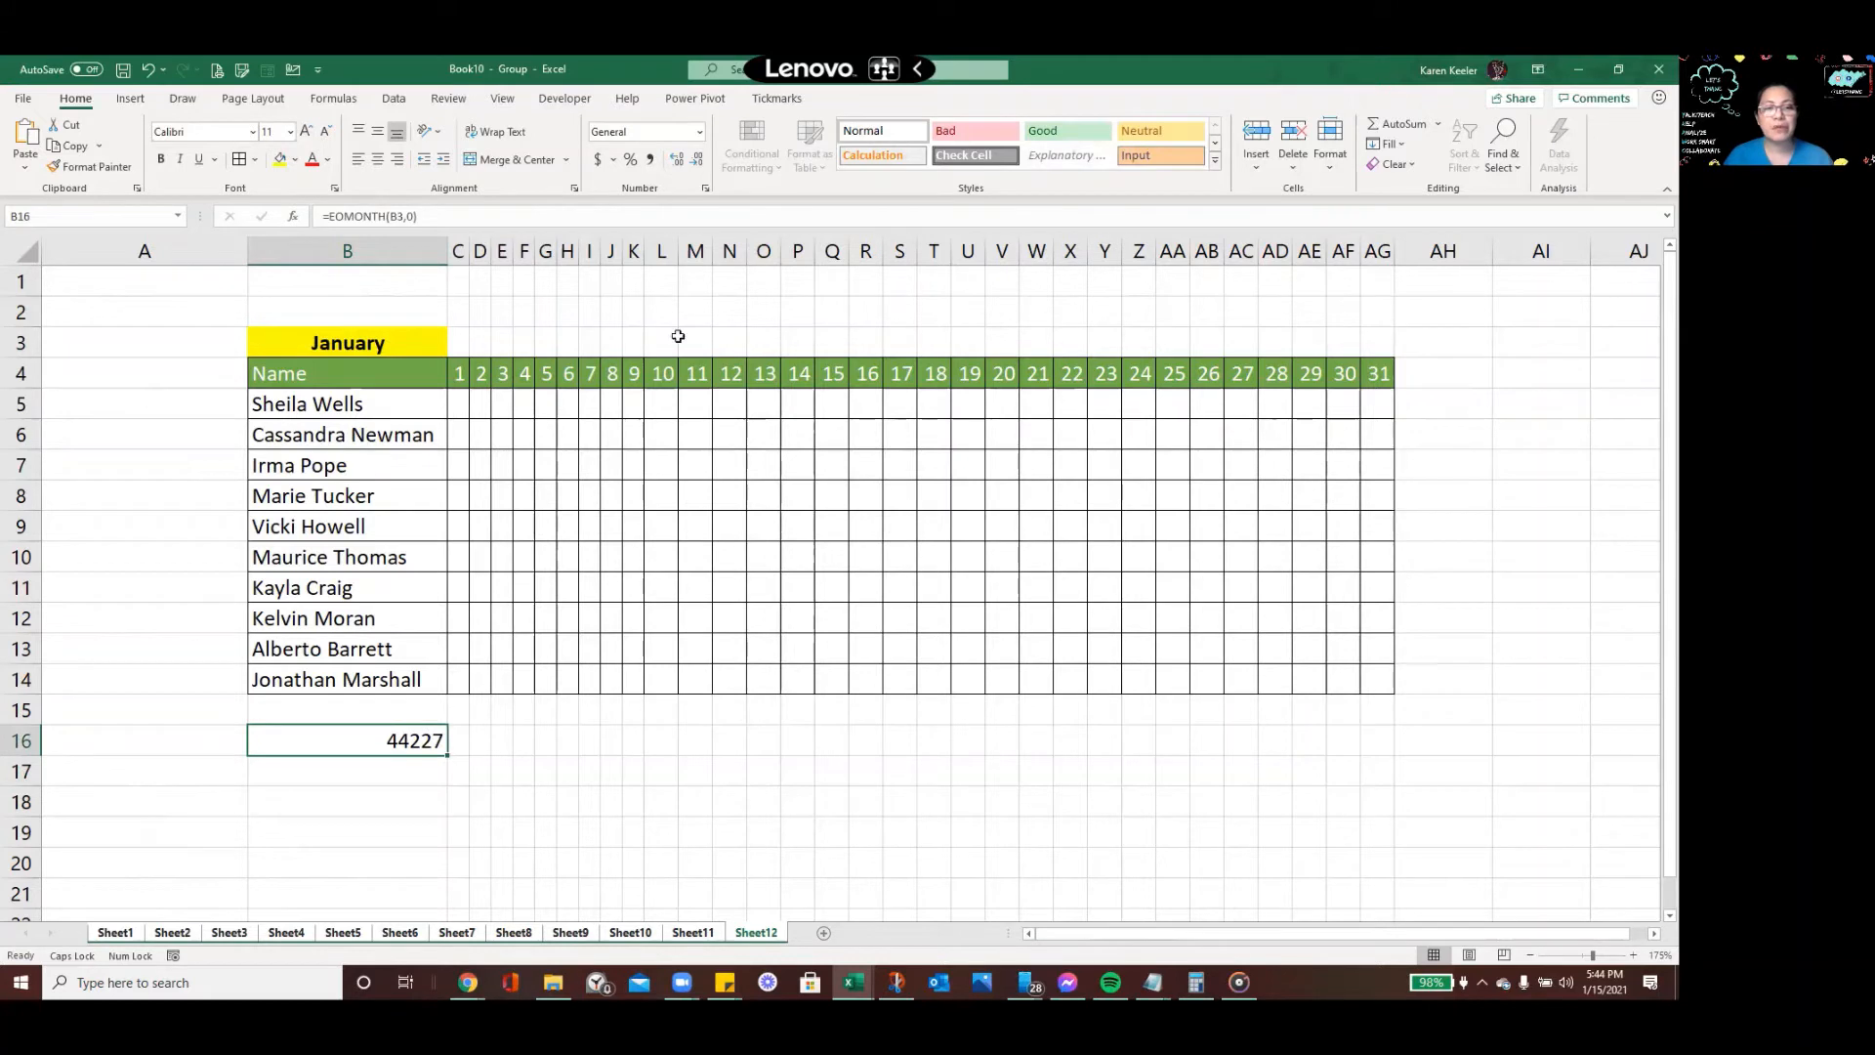
click(700, 138)
click(673, 331)
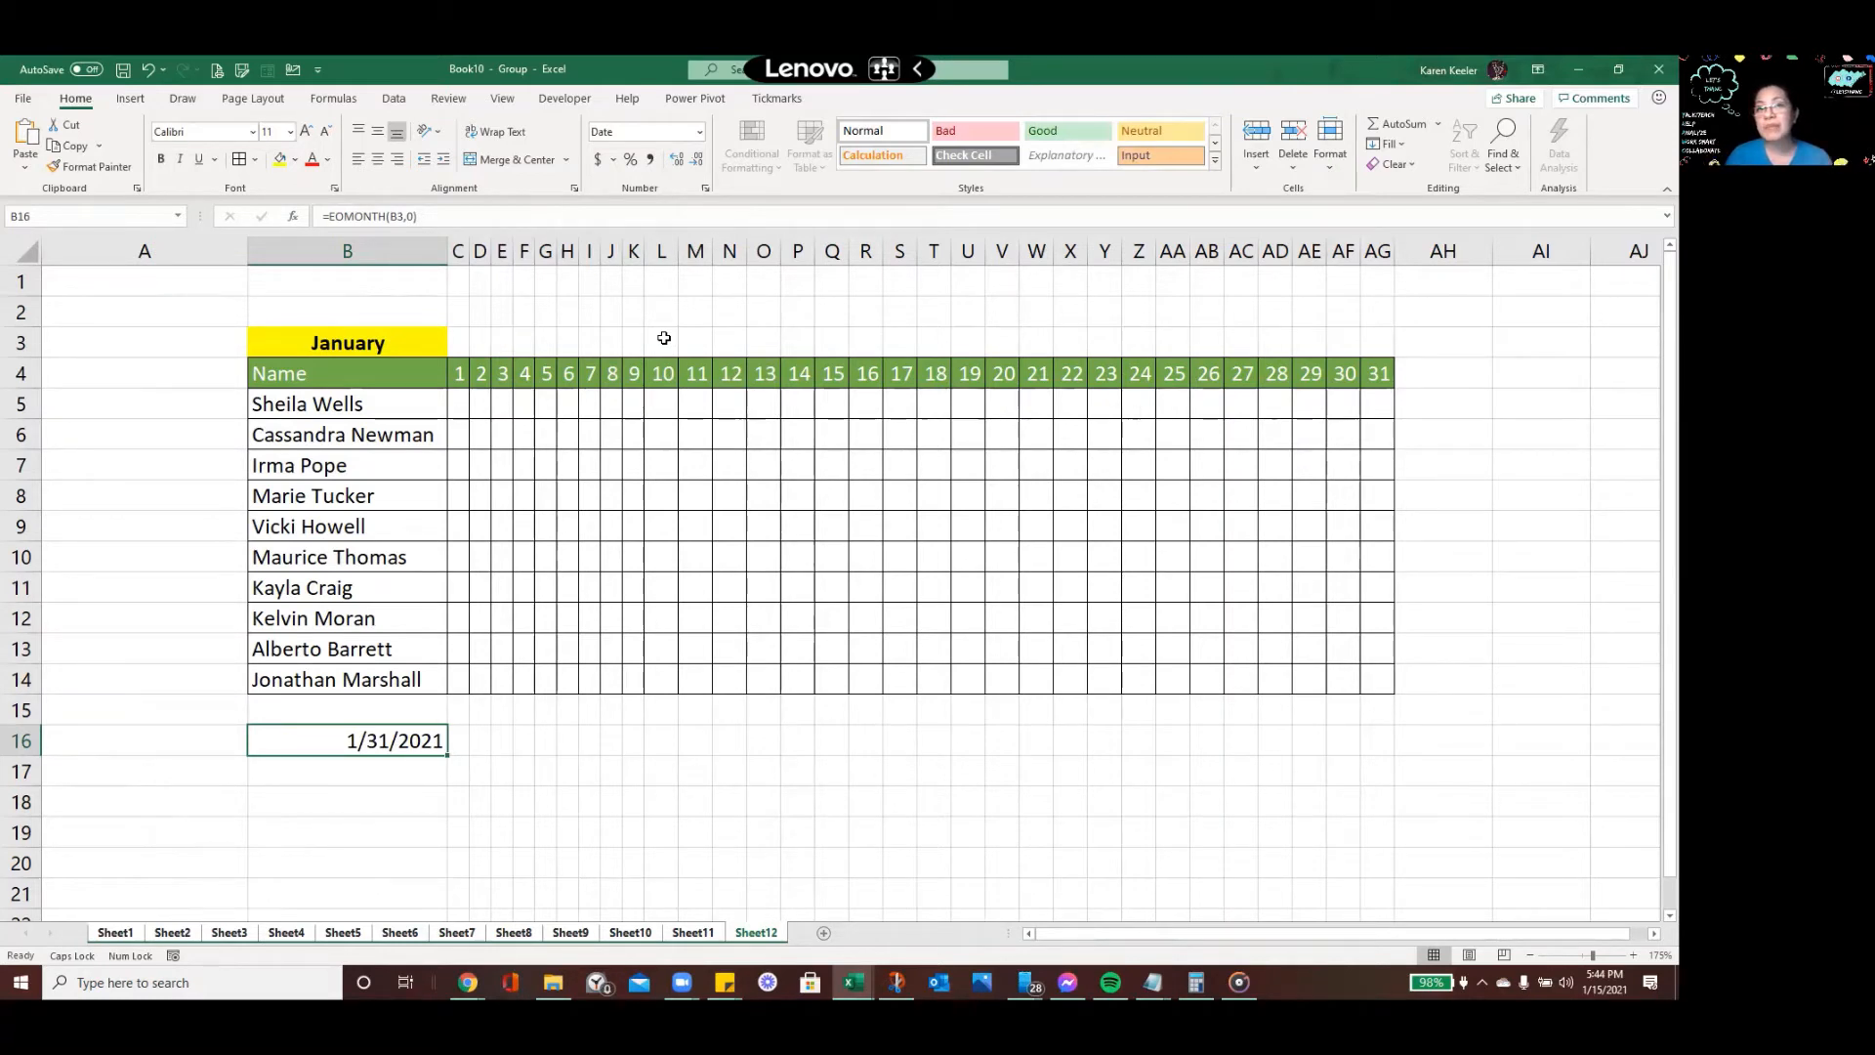
Enter =FORMULATEXT(B16) in cell A16 to show the end-of-month formula beside its result
click(178, 734)
text(=form)
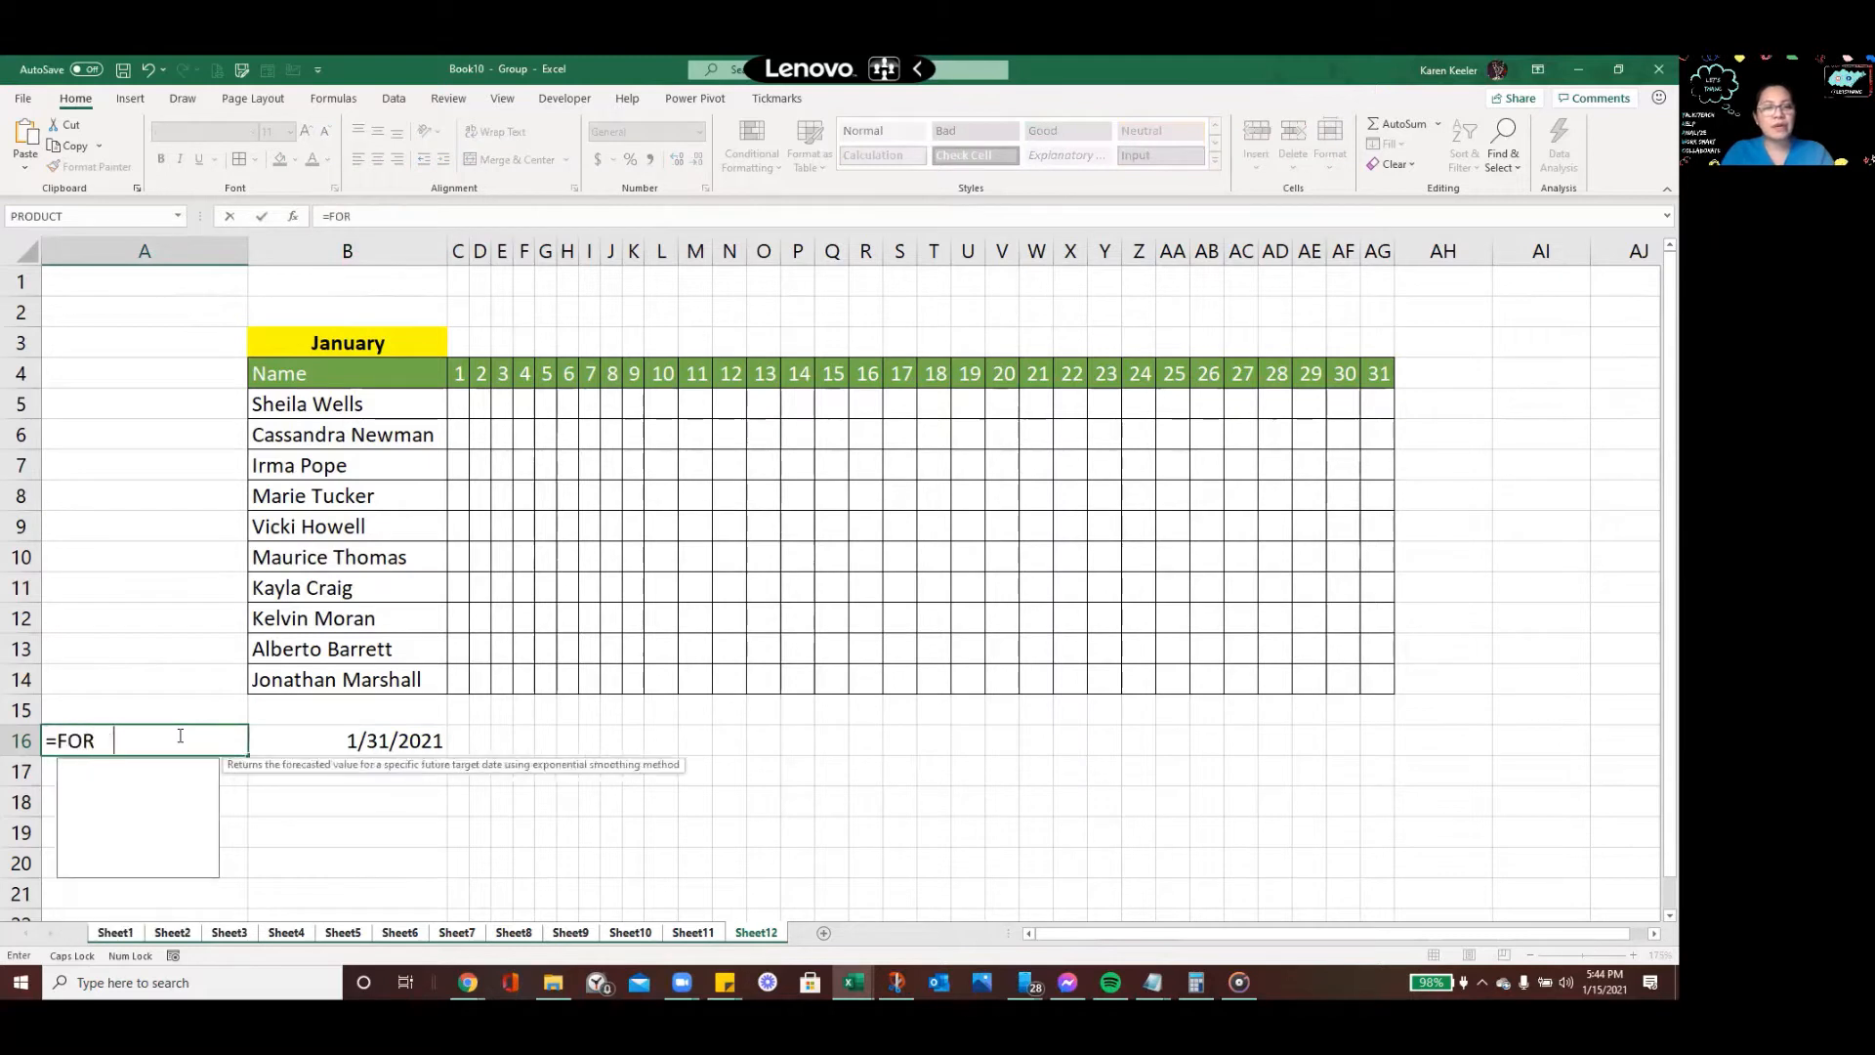
key(Tab)
text(B16)
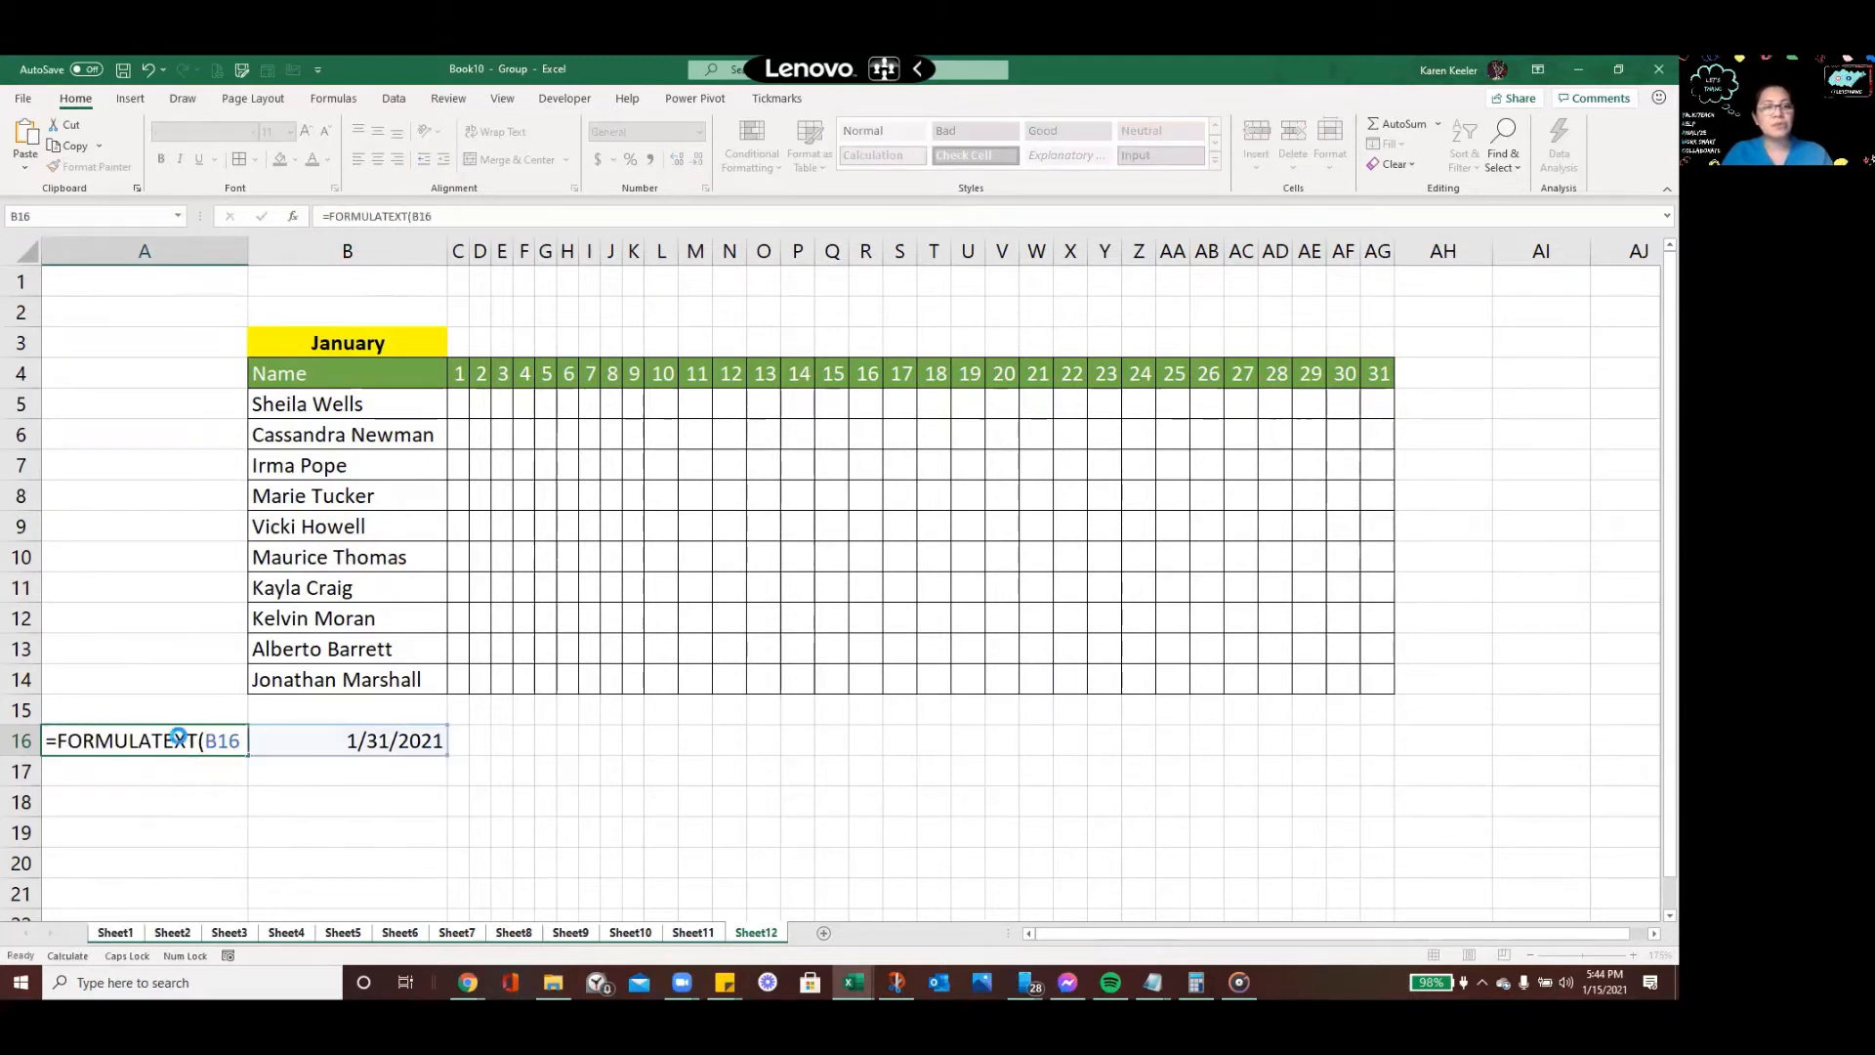
key(Return)
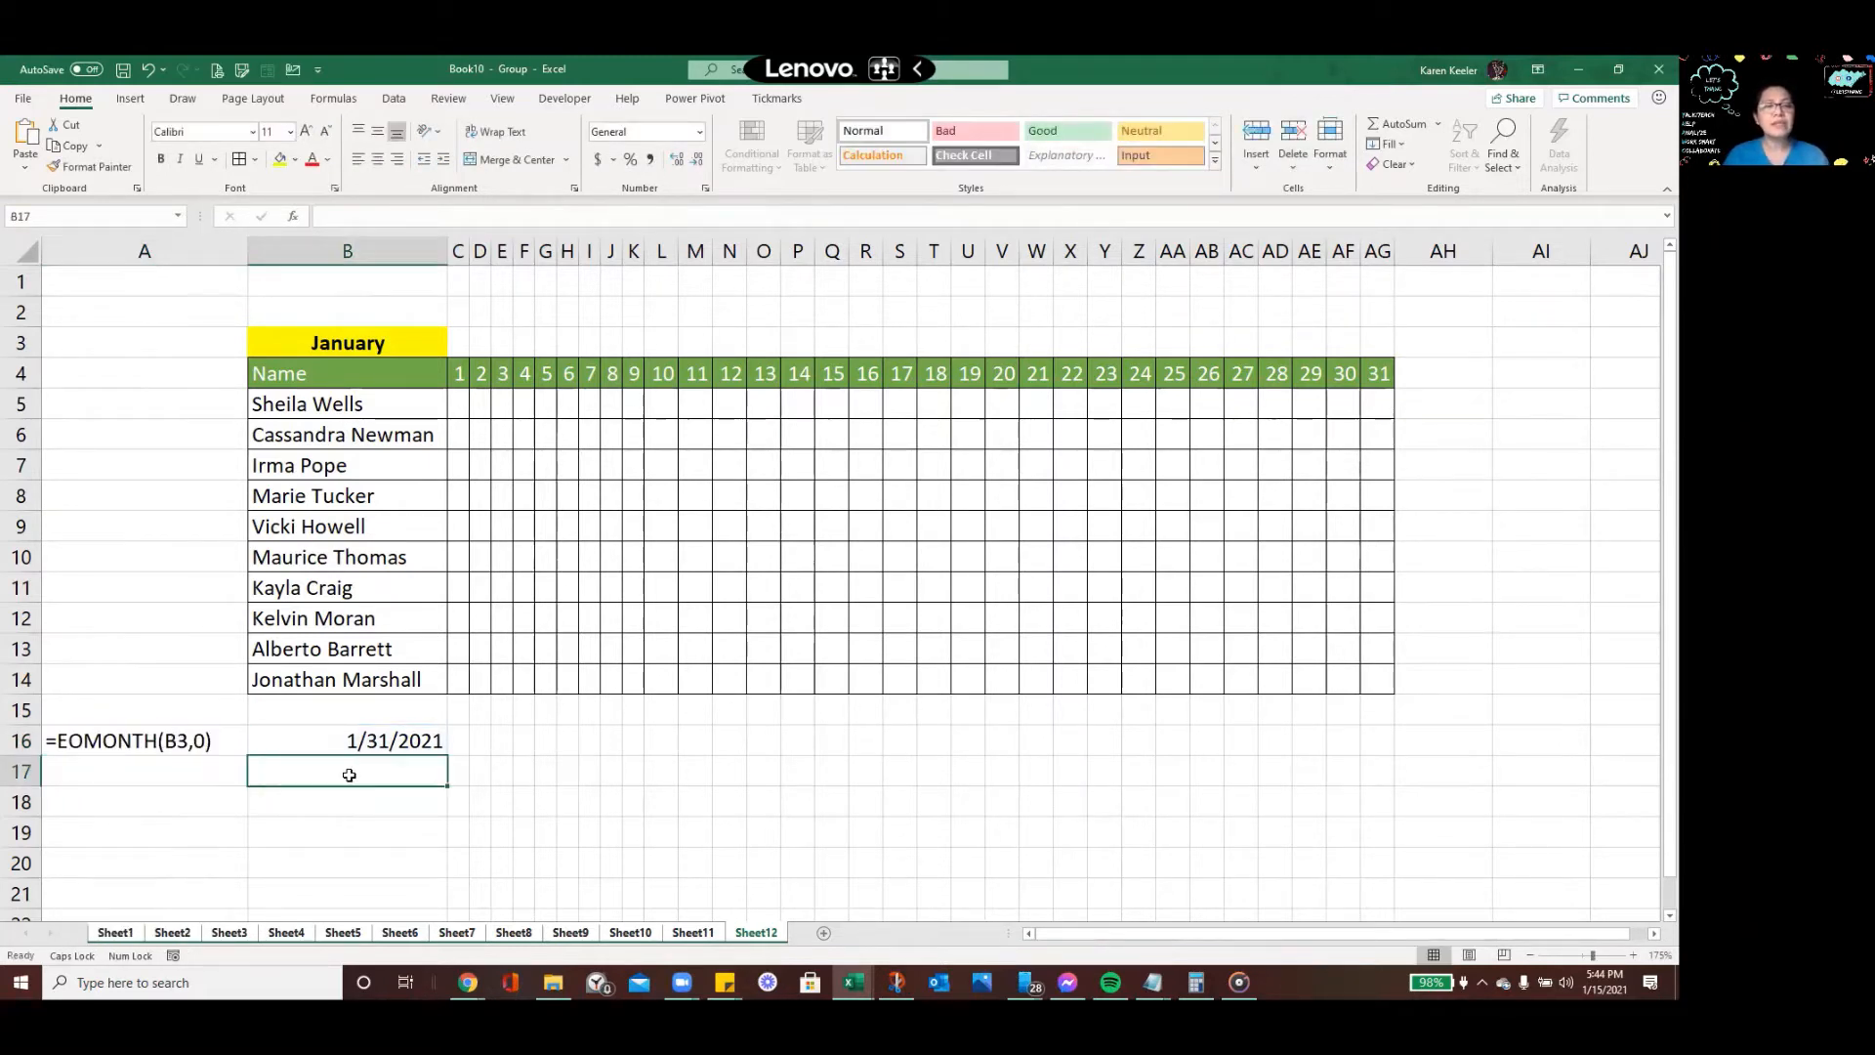
Enter =DAY(B16) in cell B17 to extract the day number from the end-of-month date
click(349, 775)
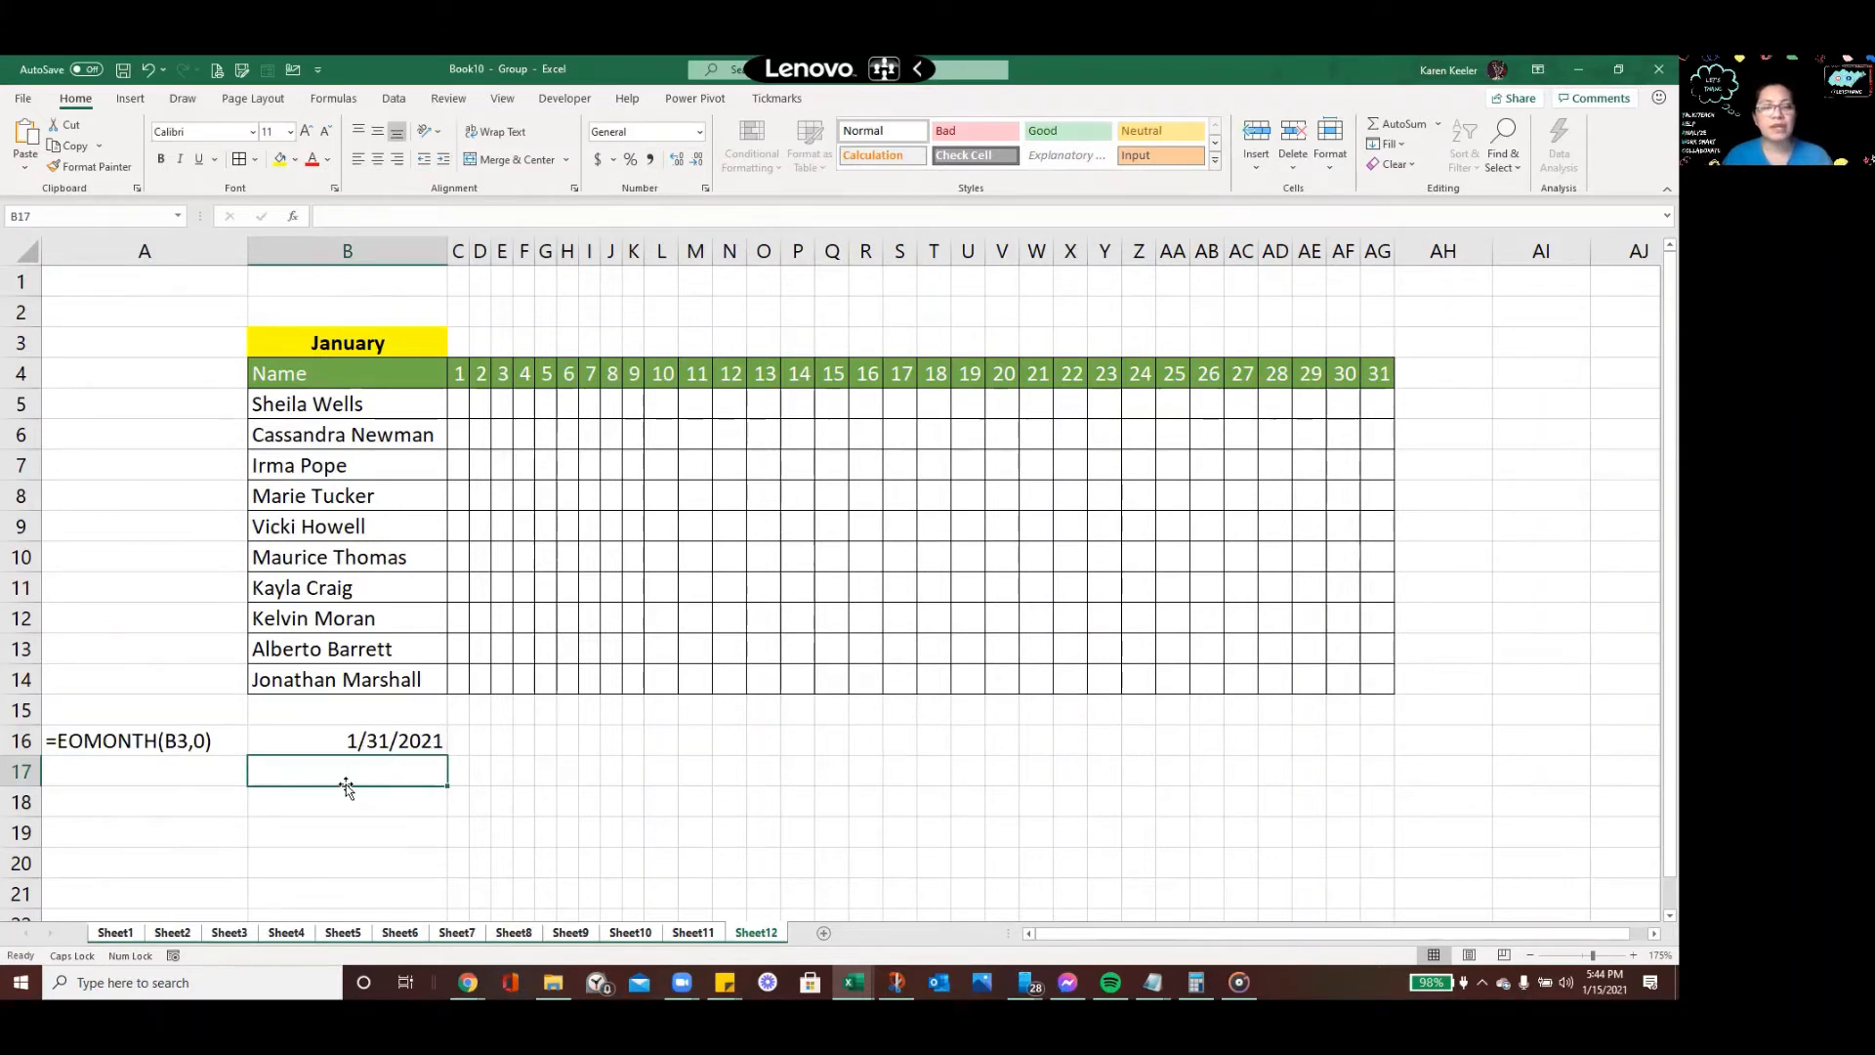
text(=DA)
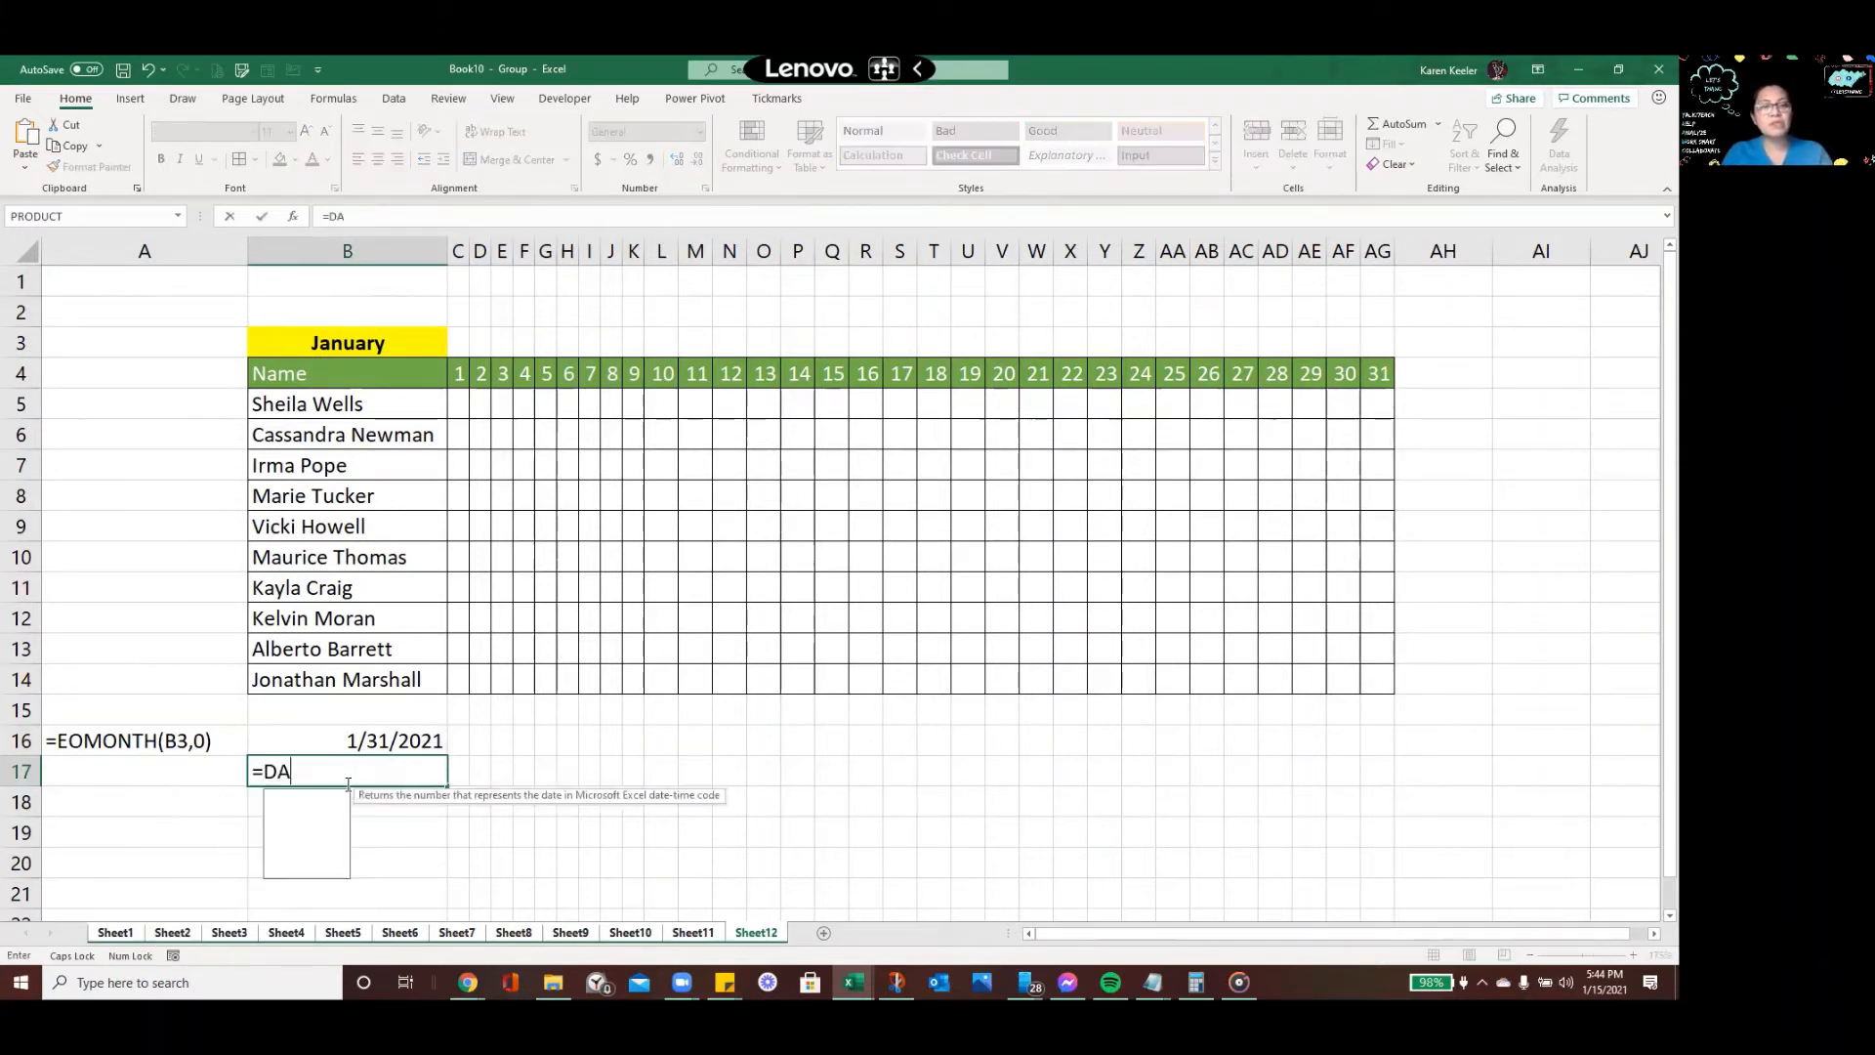
text(Y()
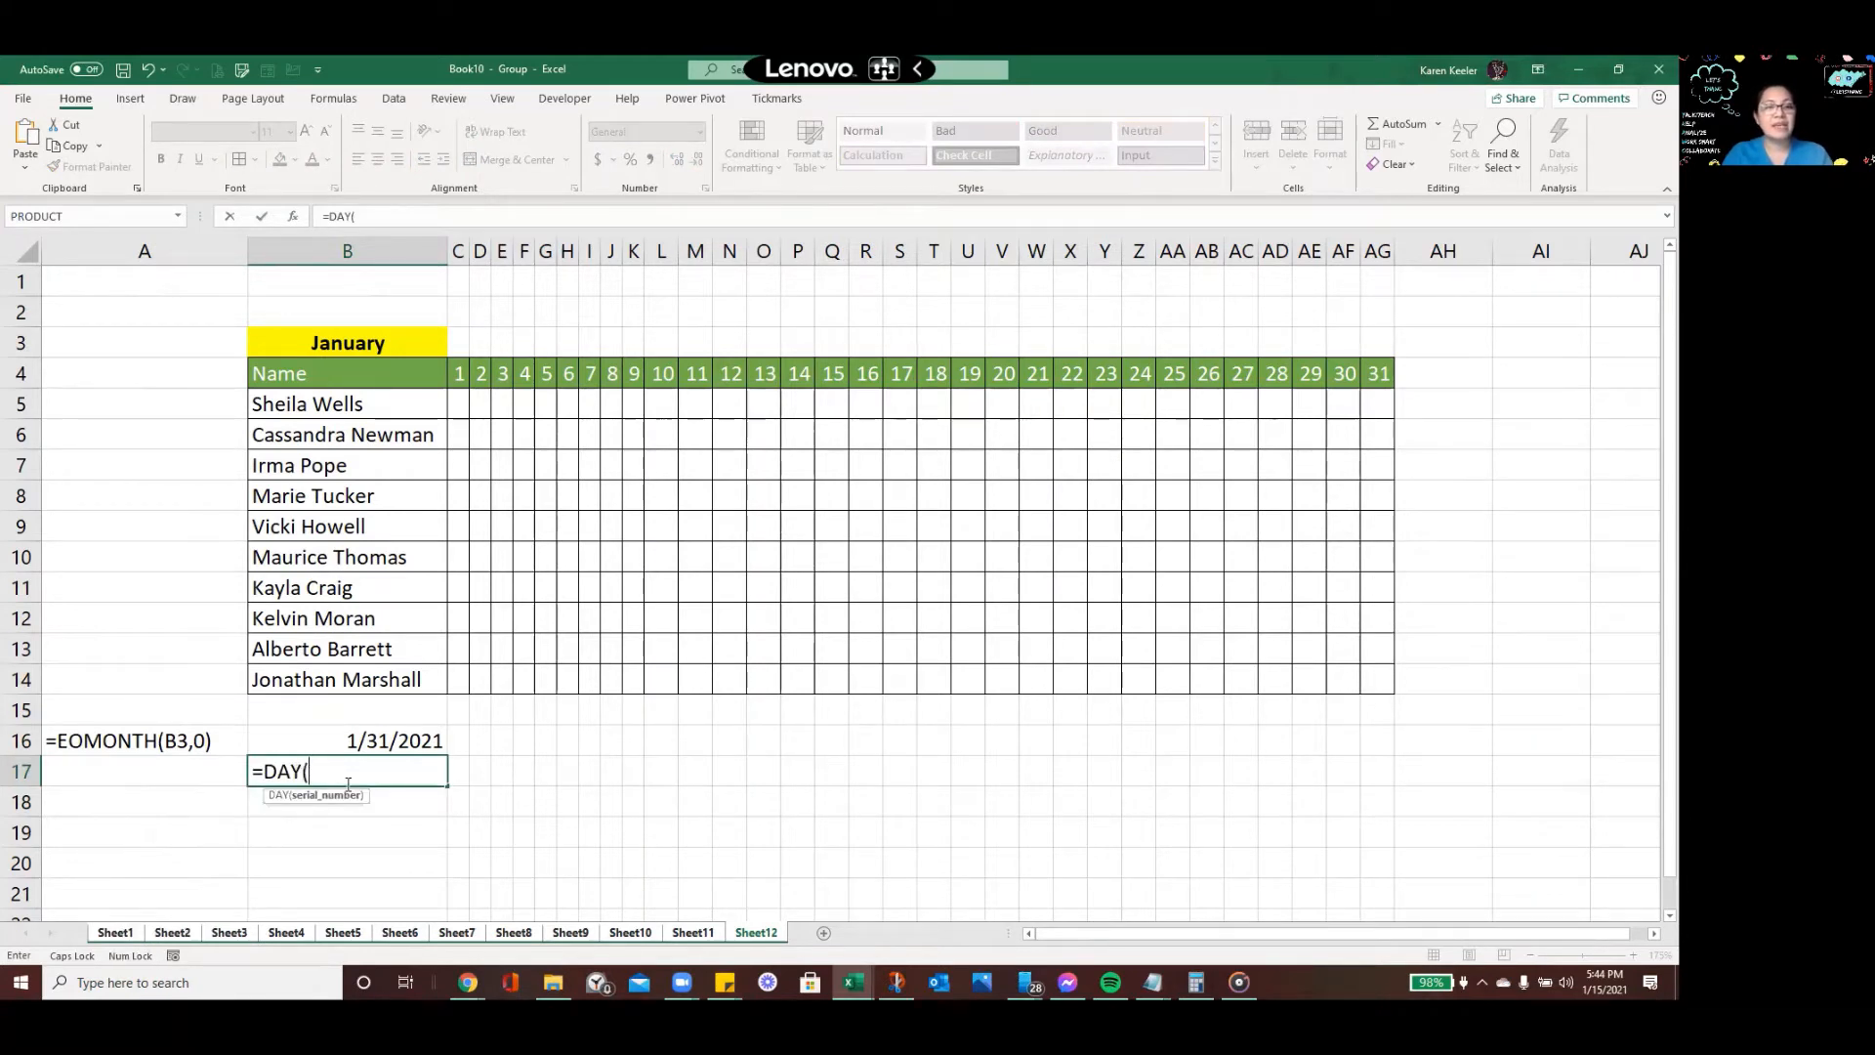
key(Up)
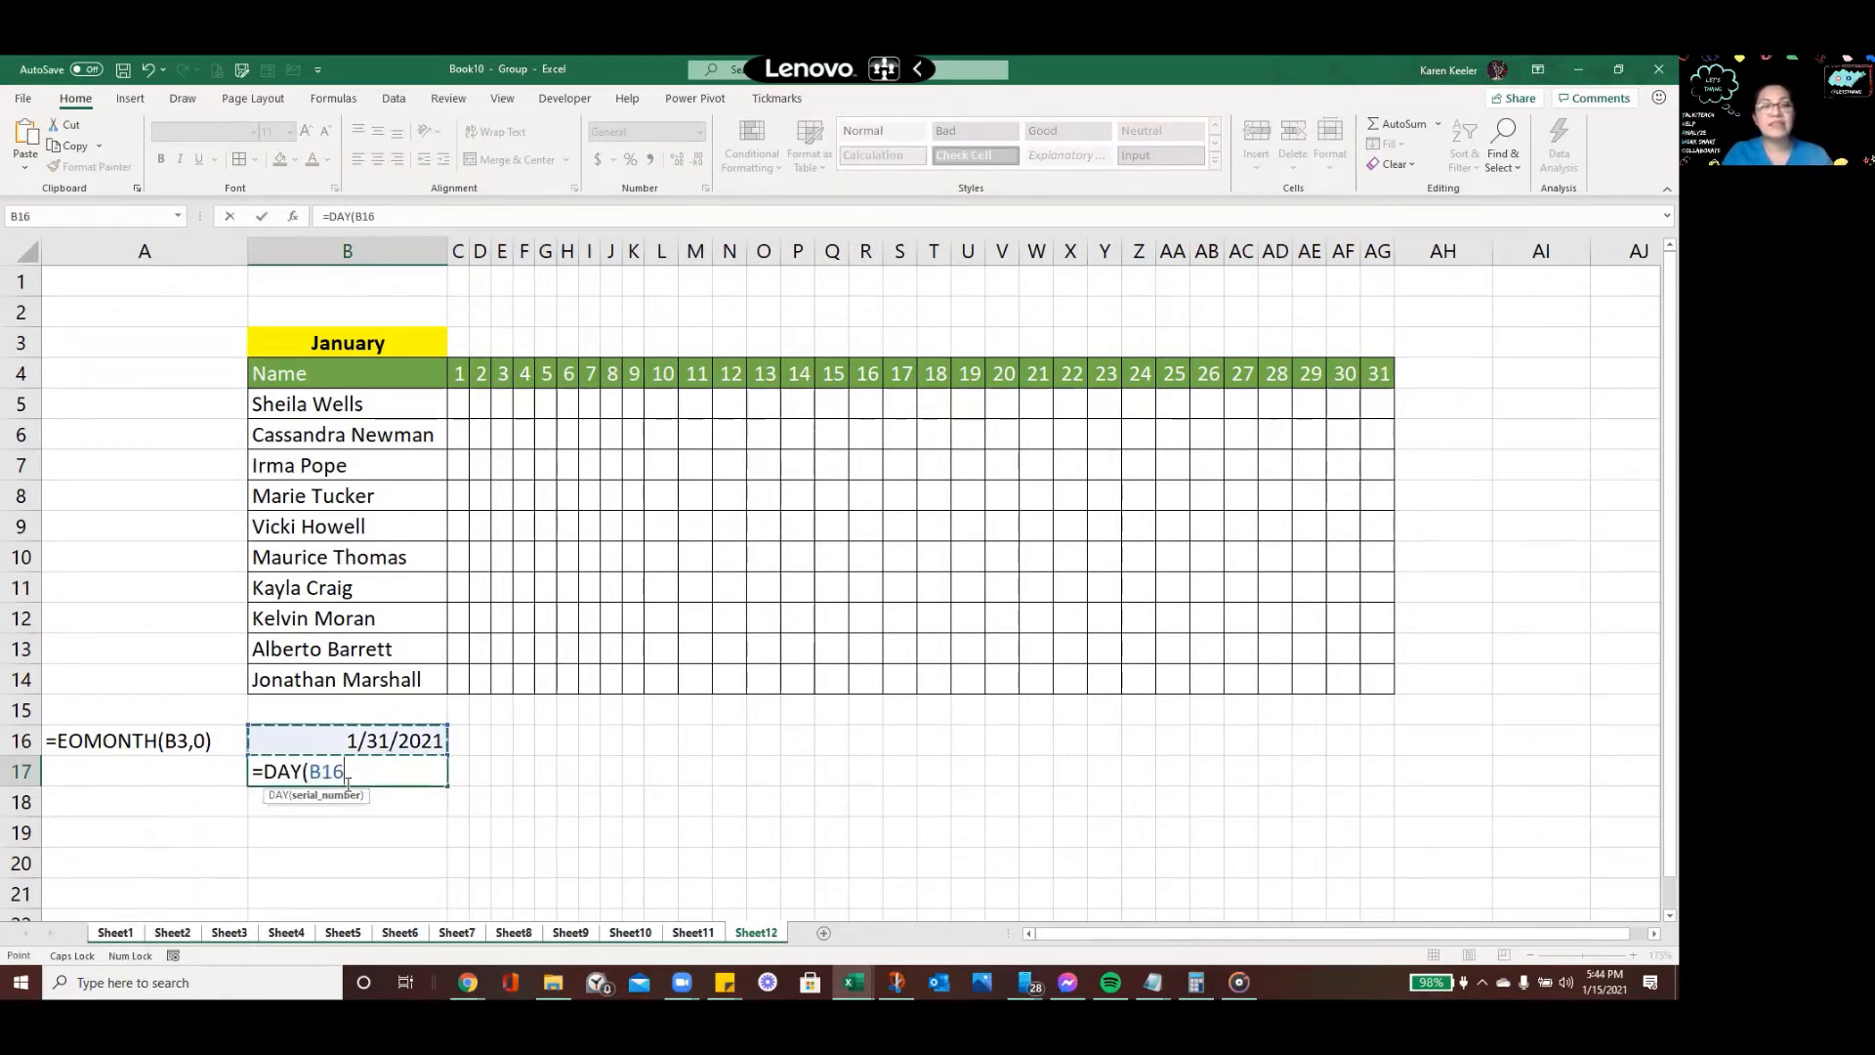
key(Return)
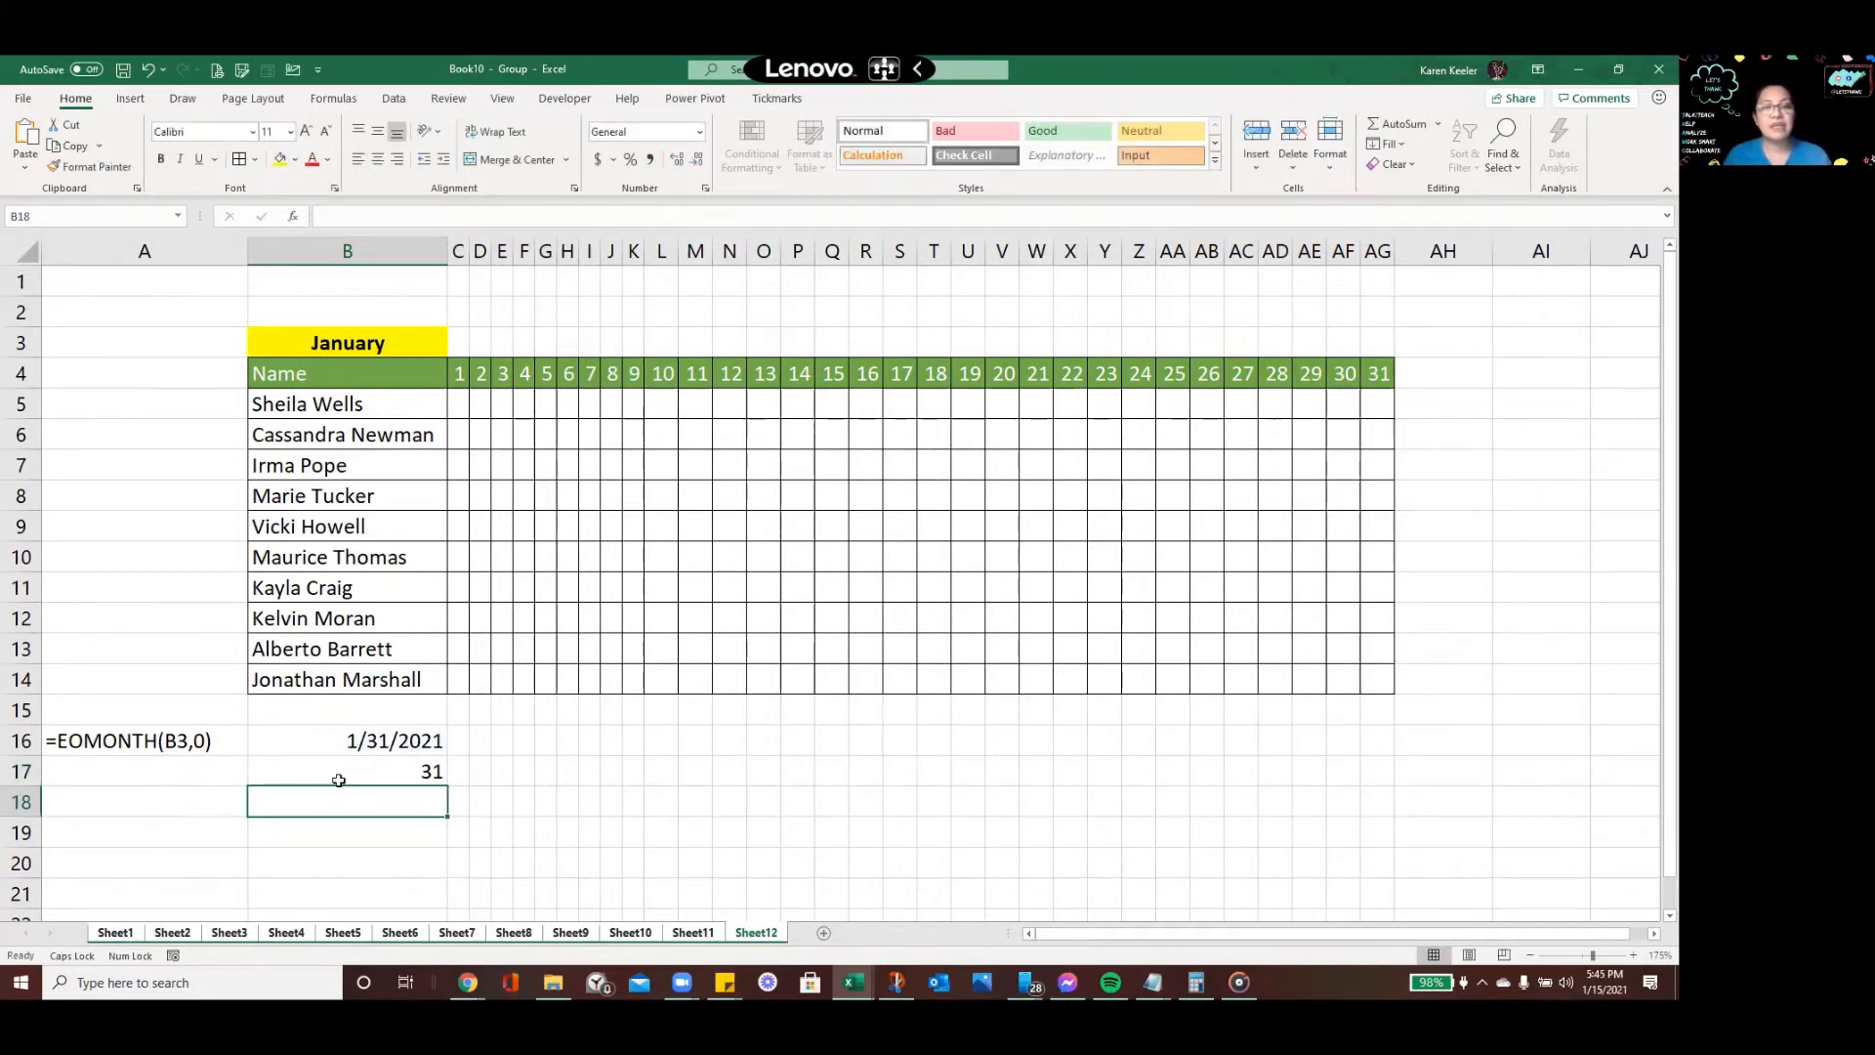
Fill the FORMULATEXT formula from cell A16 down to A17 to show the DAY formula beside its result
click(174, 728)
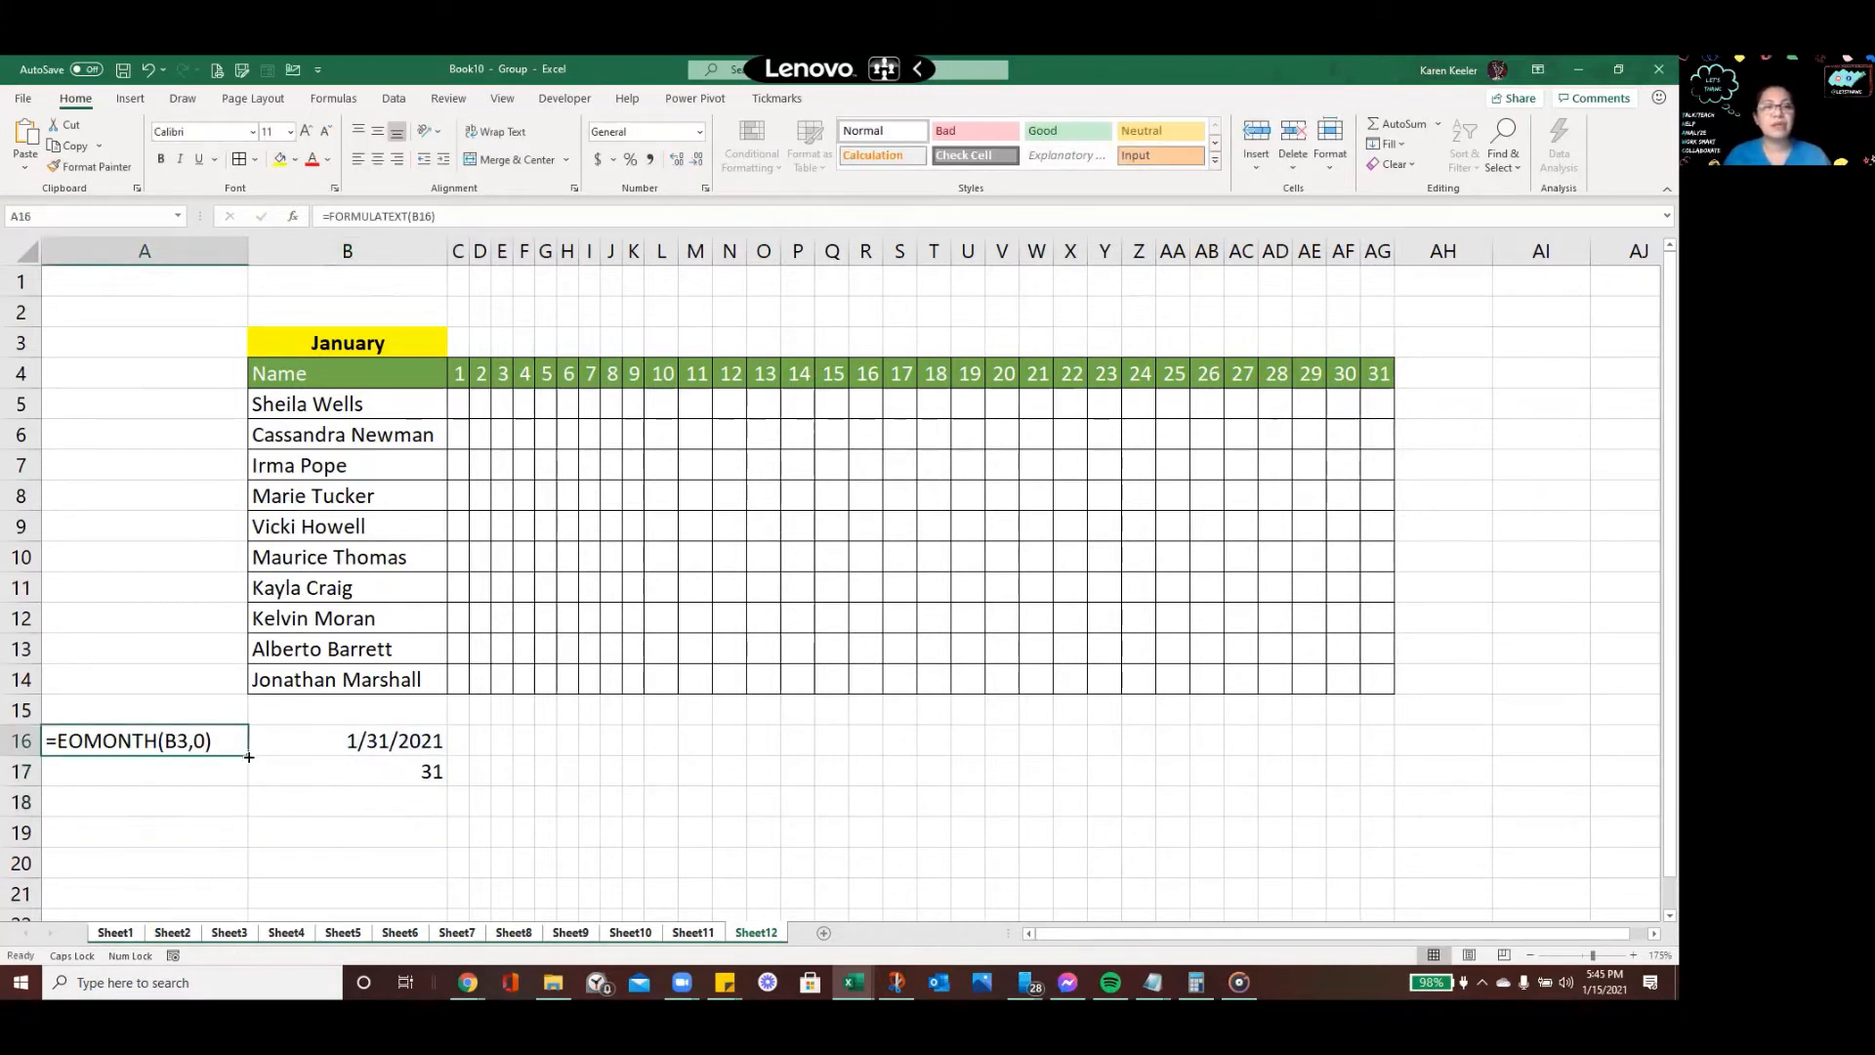
drag(248, 755, 295, 777)
click(294, 773)
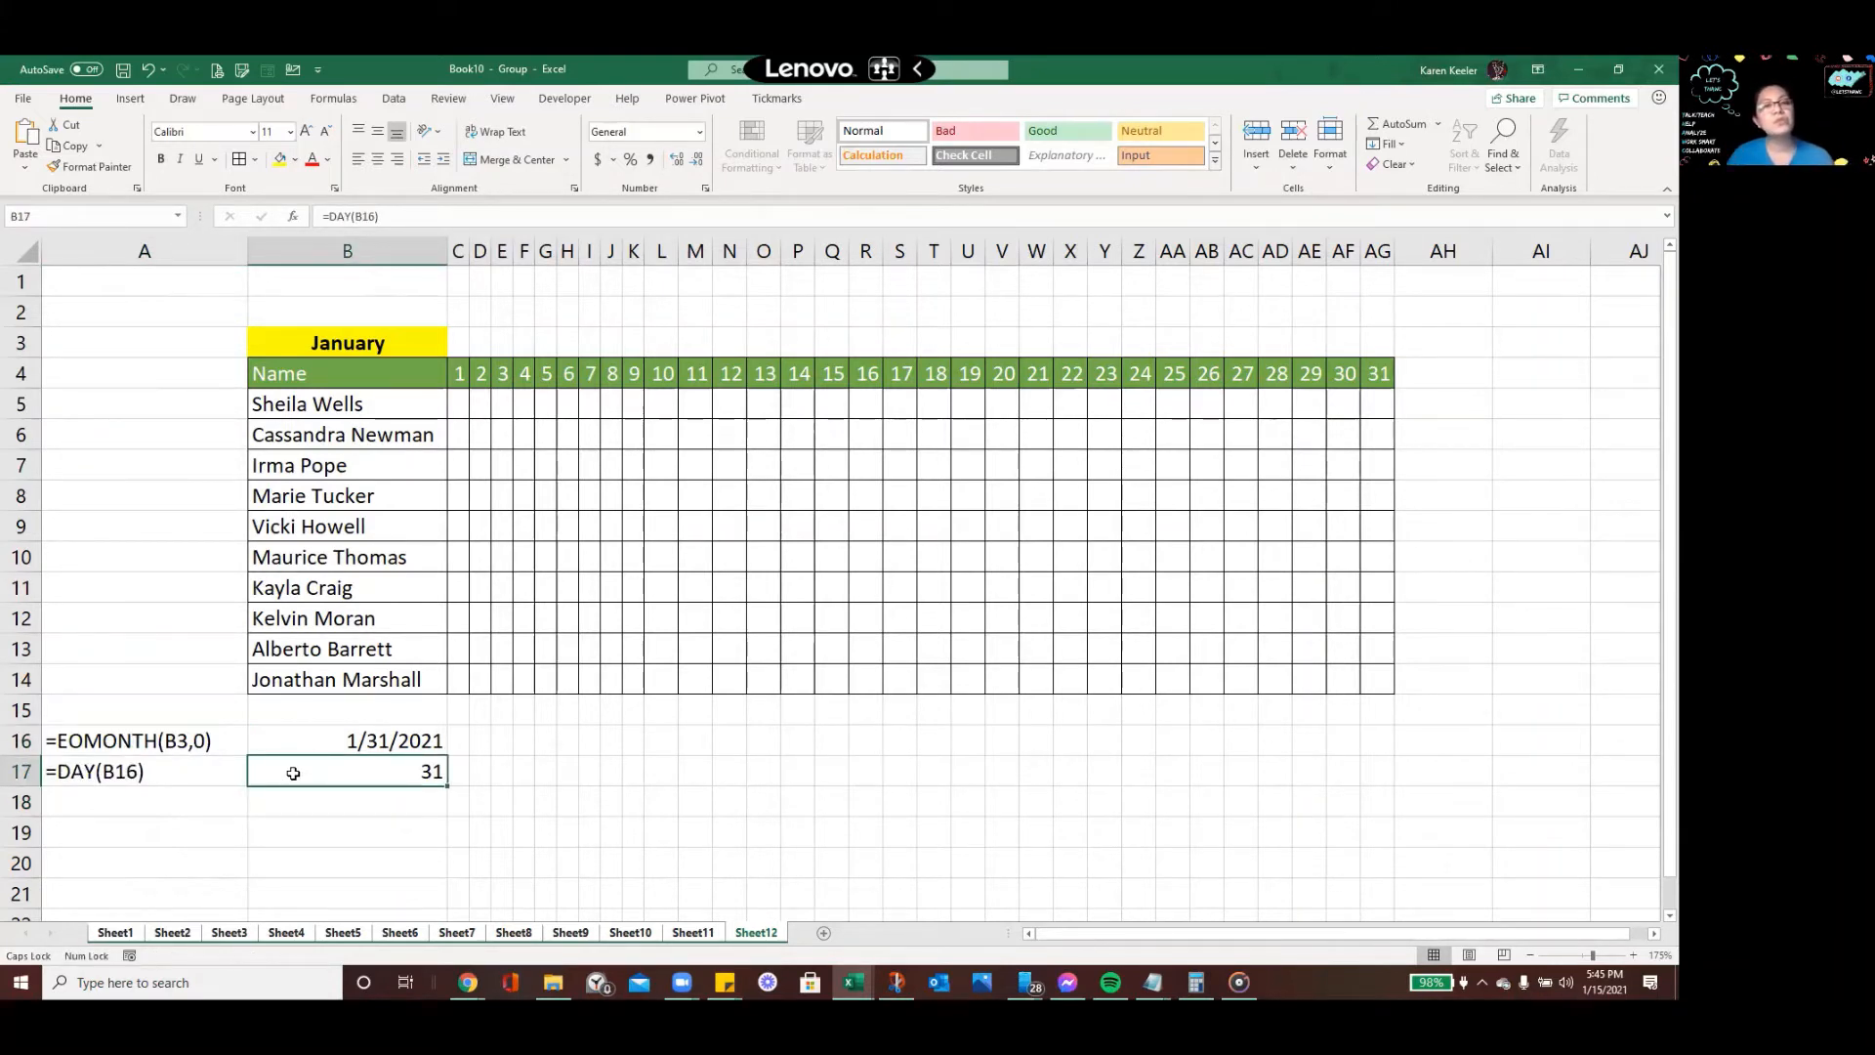
click(482, 373)
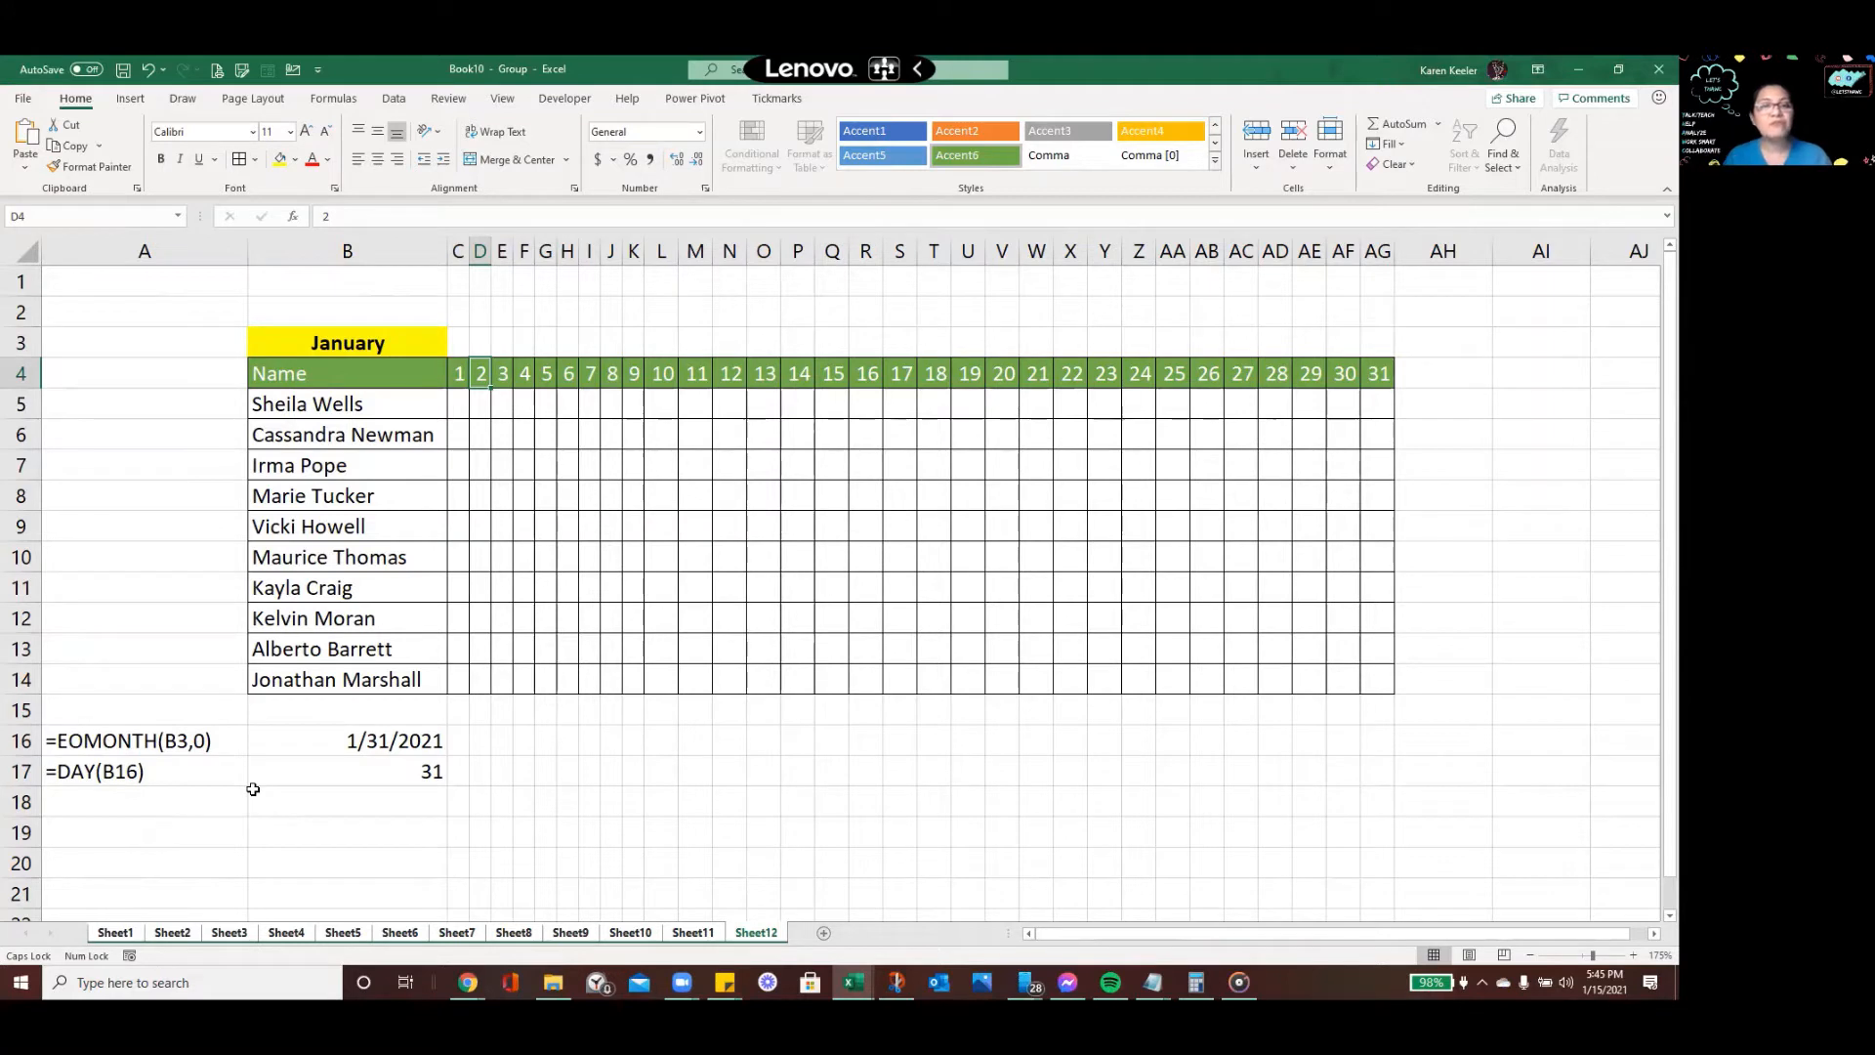
Enter =DAY(EOMONTH($B$3,0)) in cell B18 to combine both functions into one last-day formula
click(325, 793)
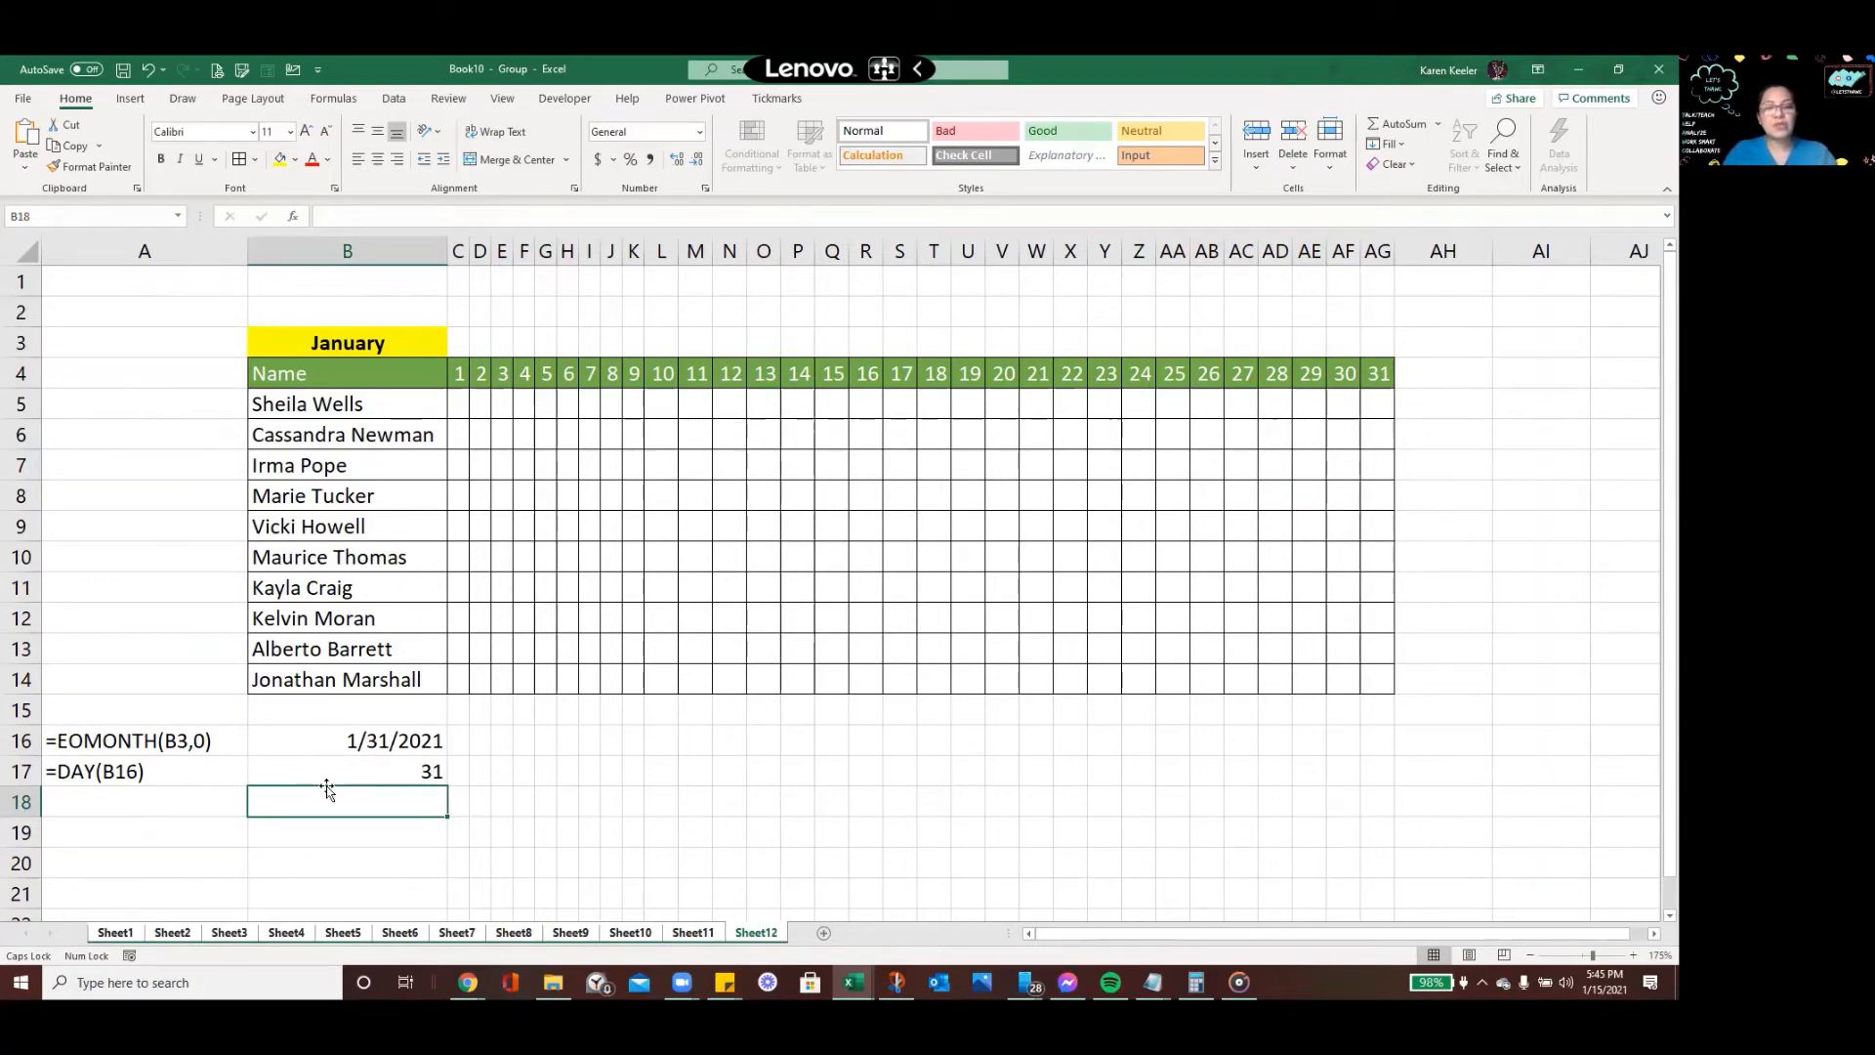
text(=DAY)
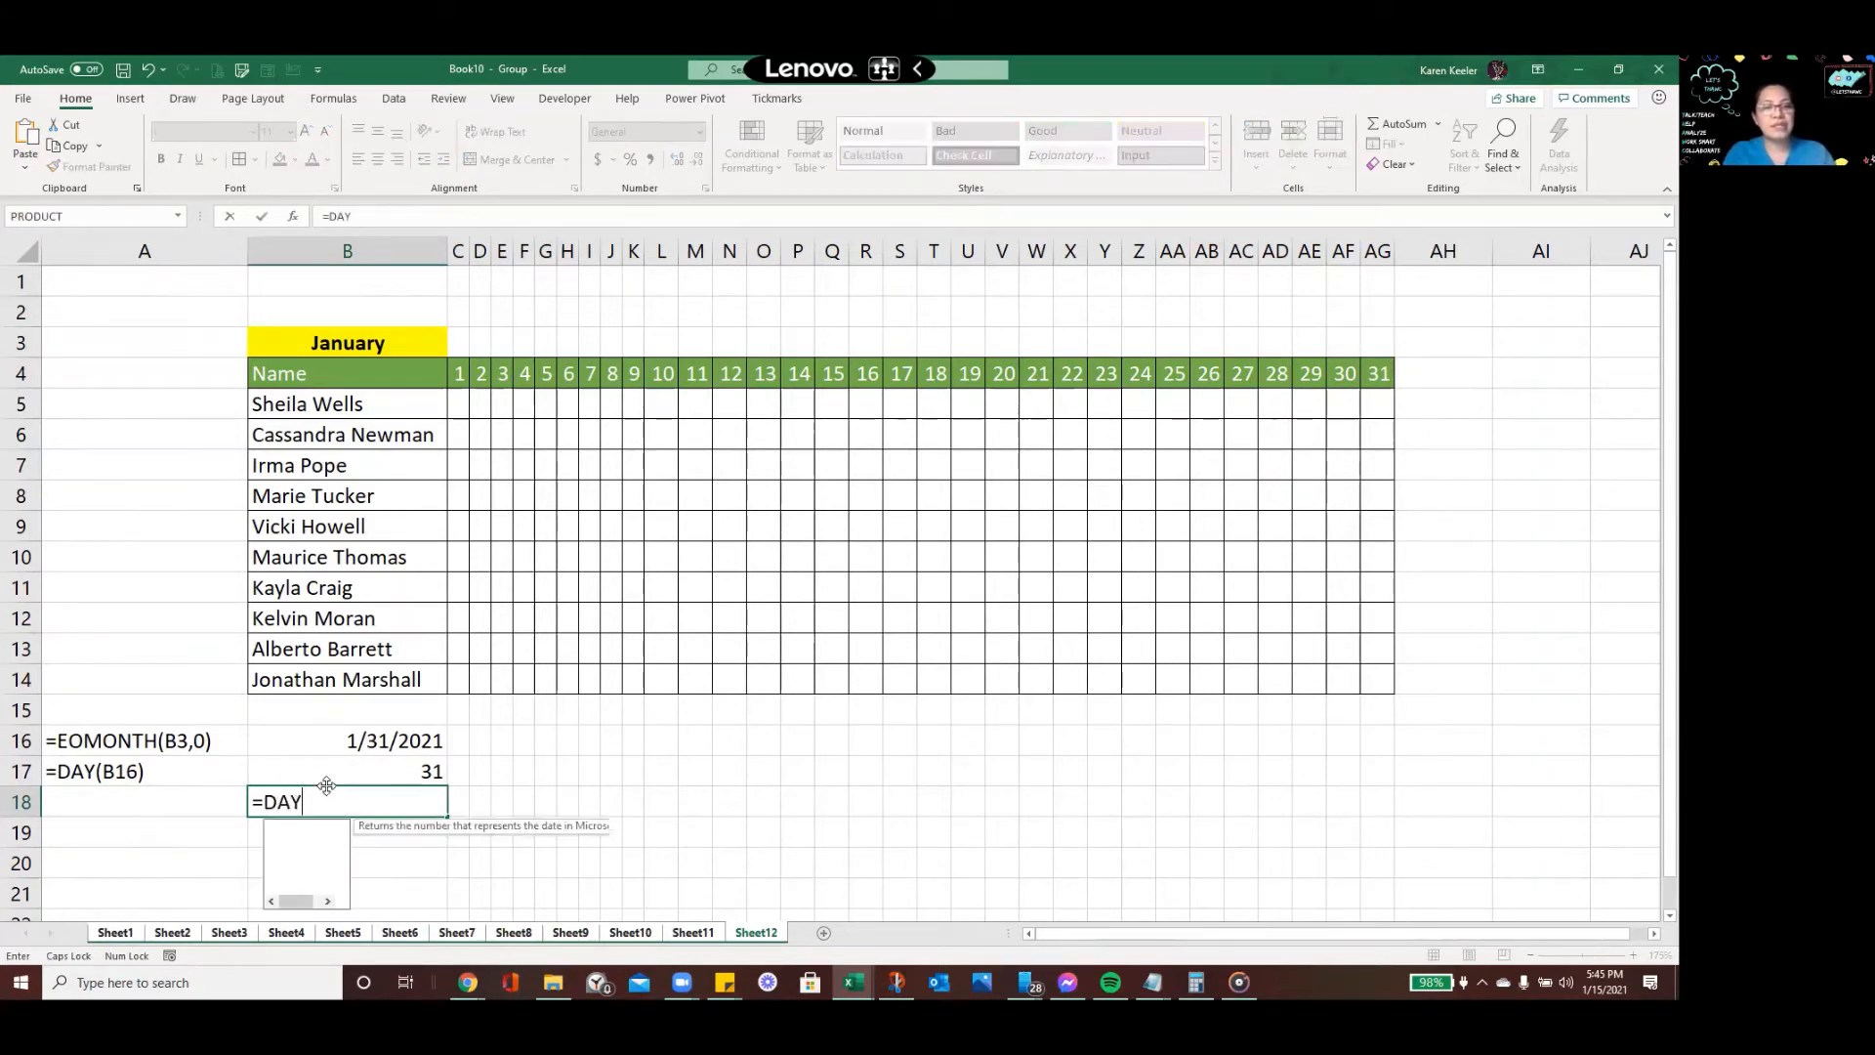
text(()
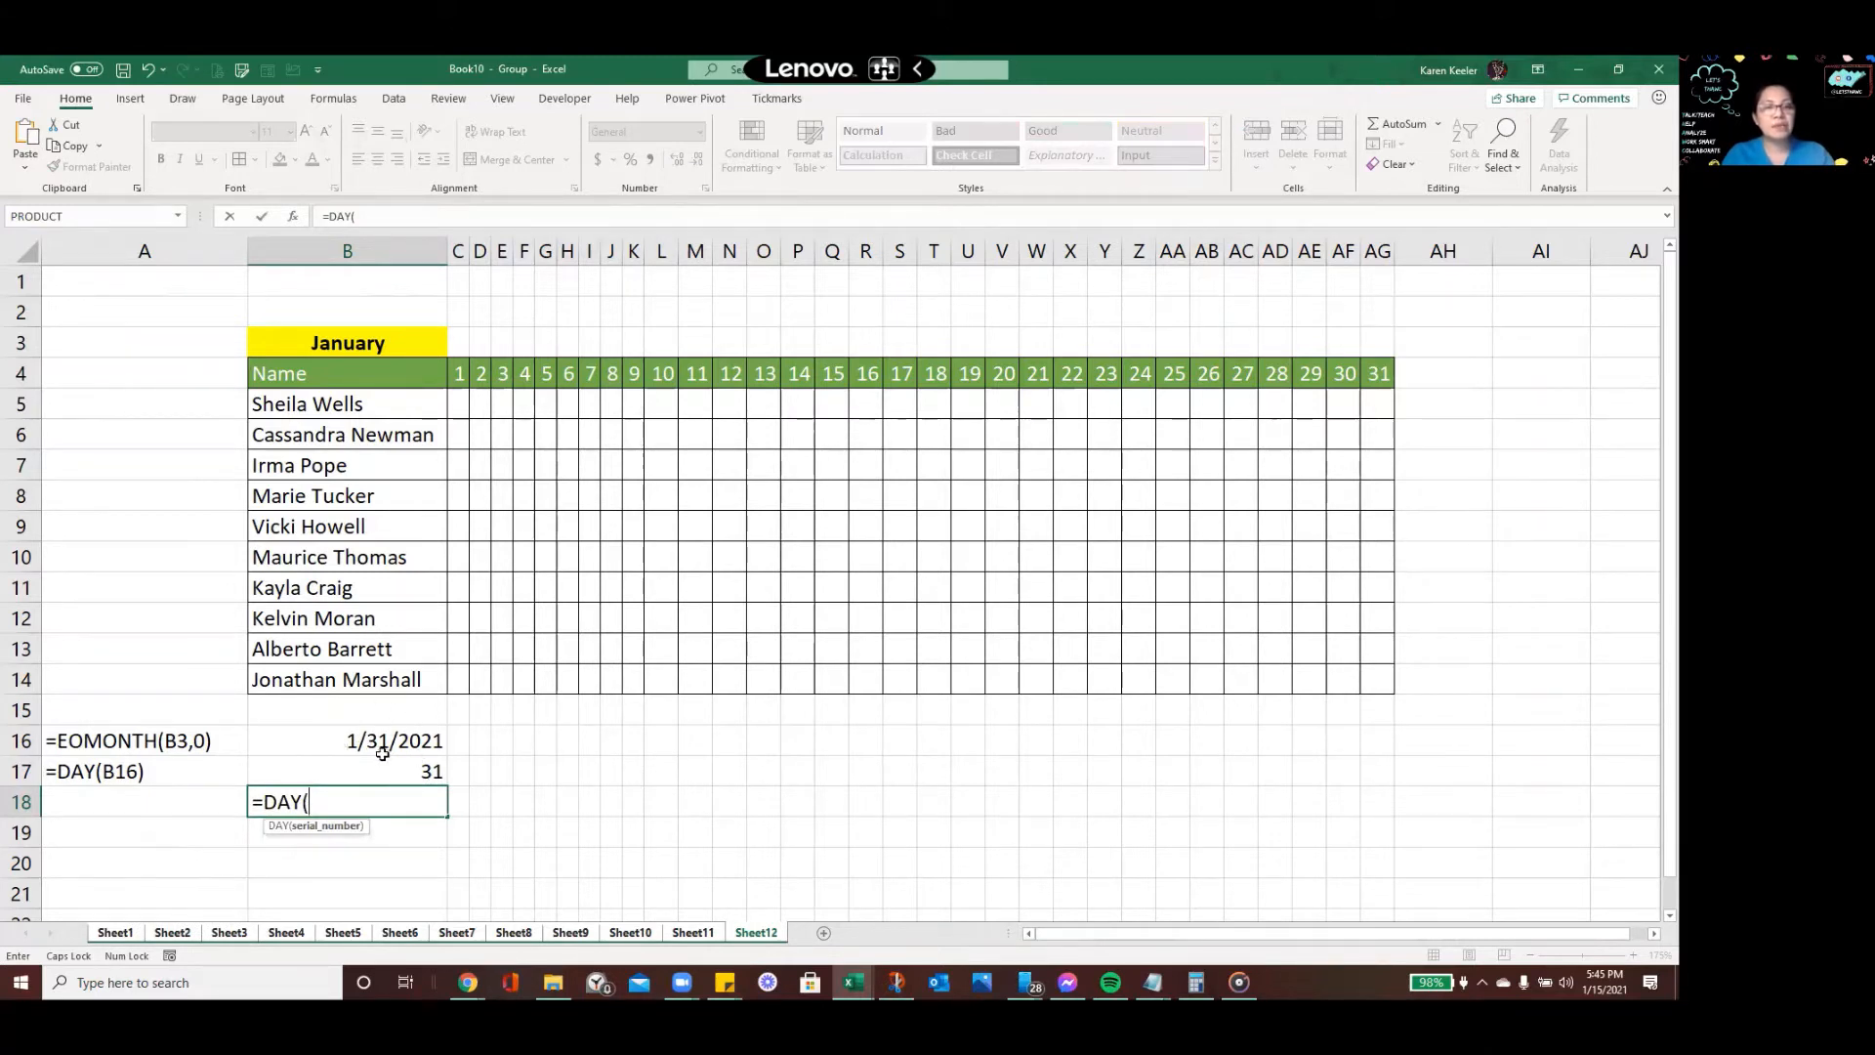
text(EOM)
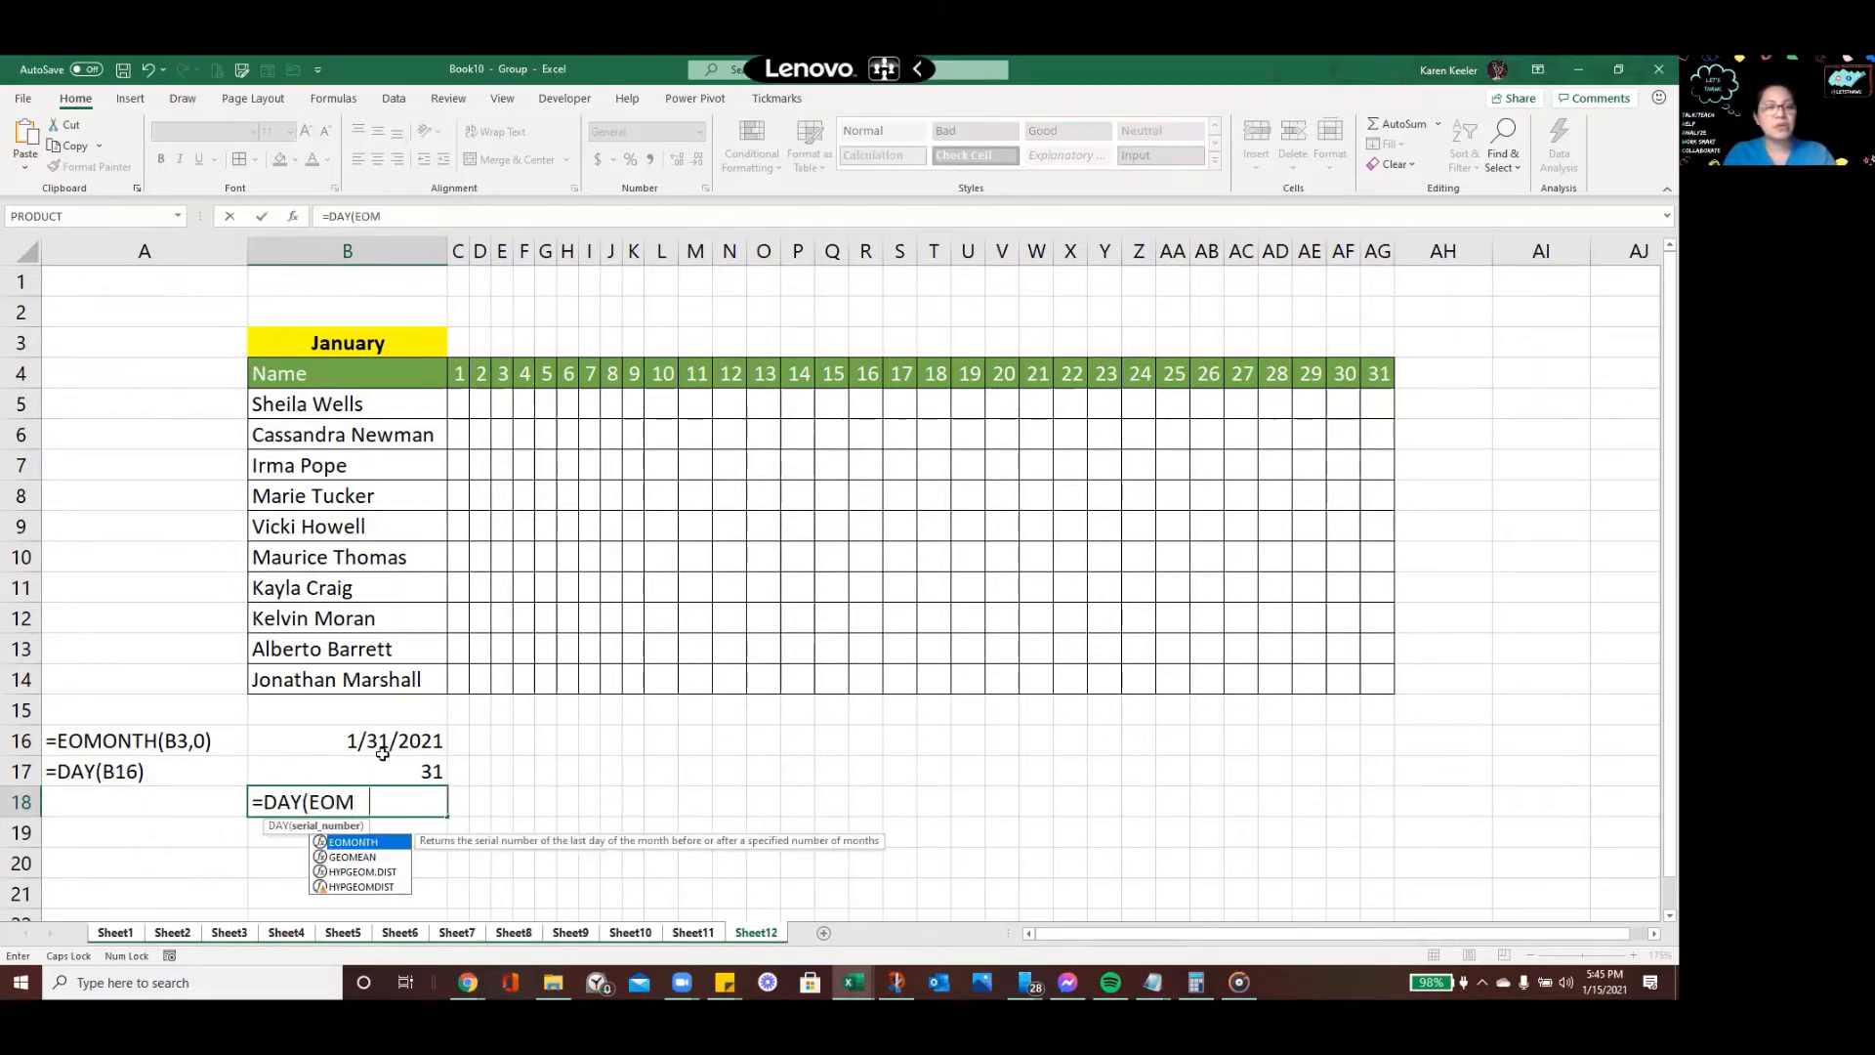
text(ONTH)
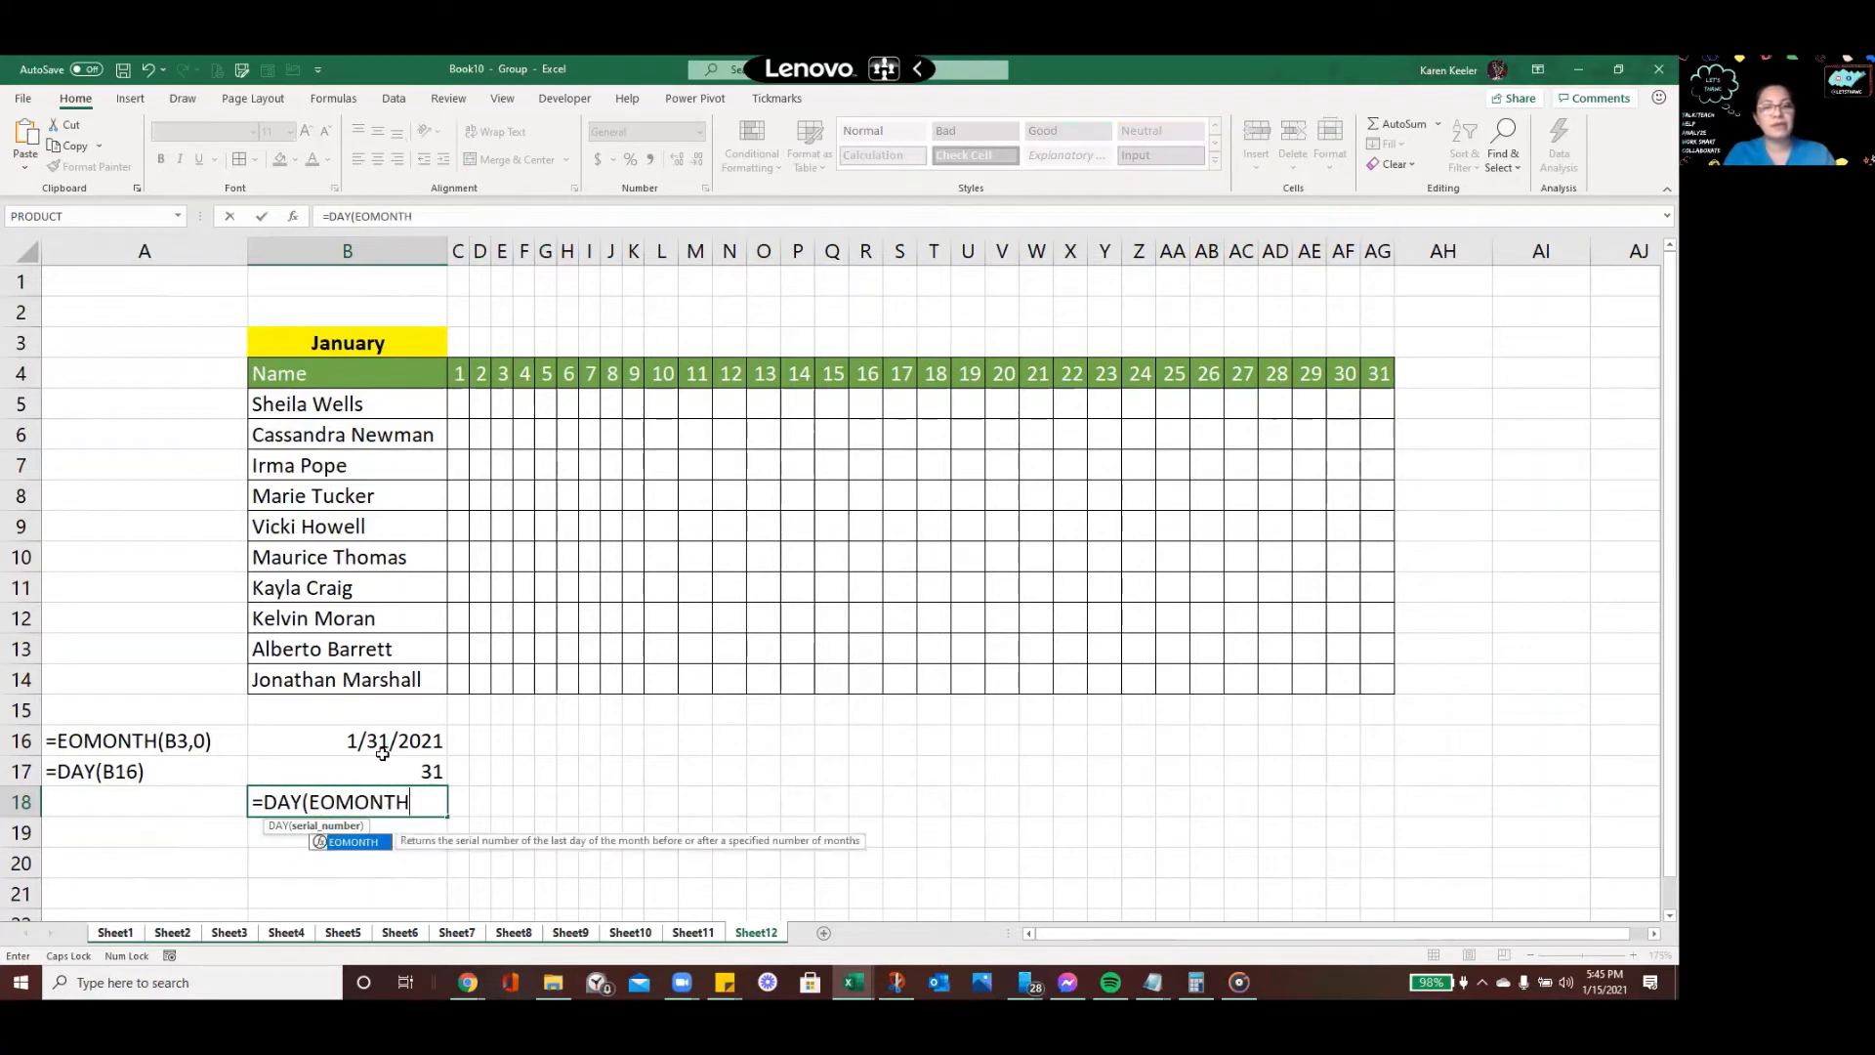
text(()
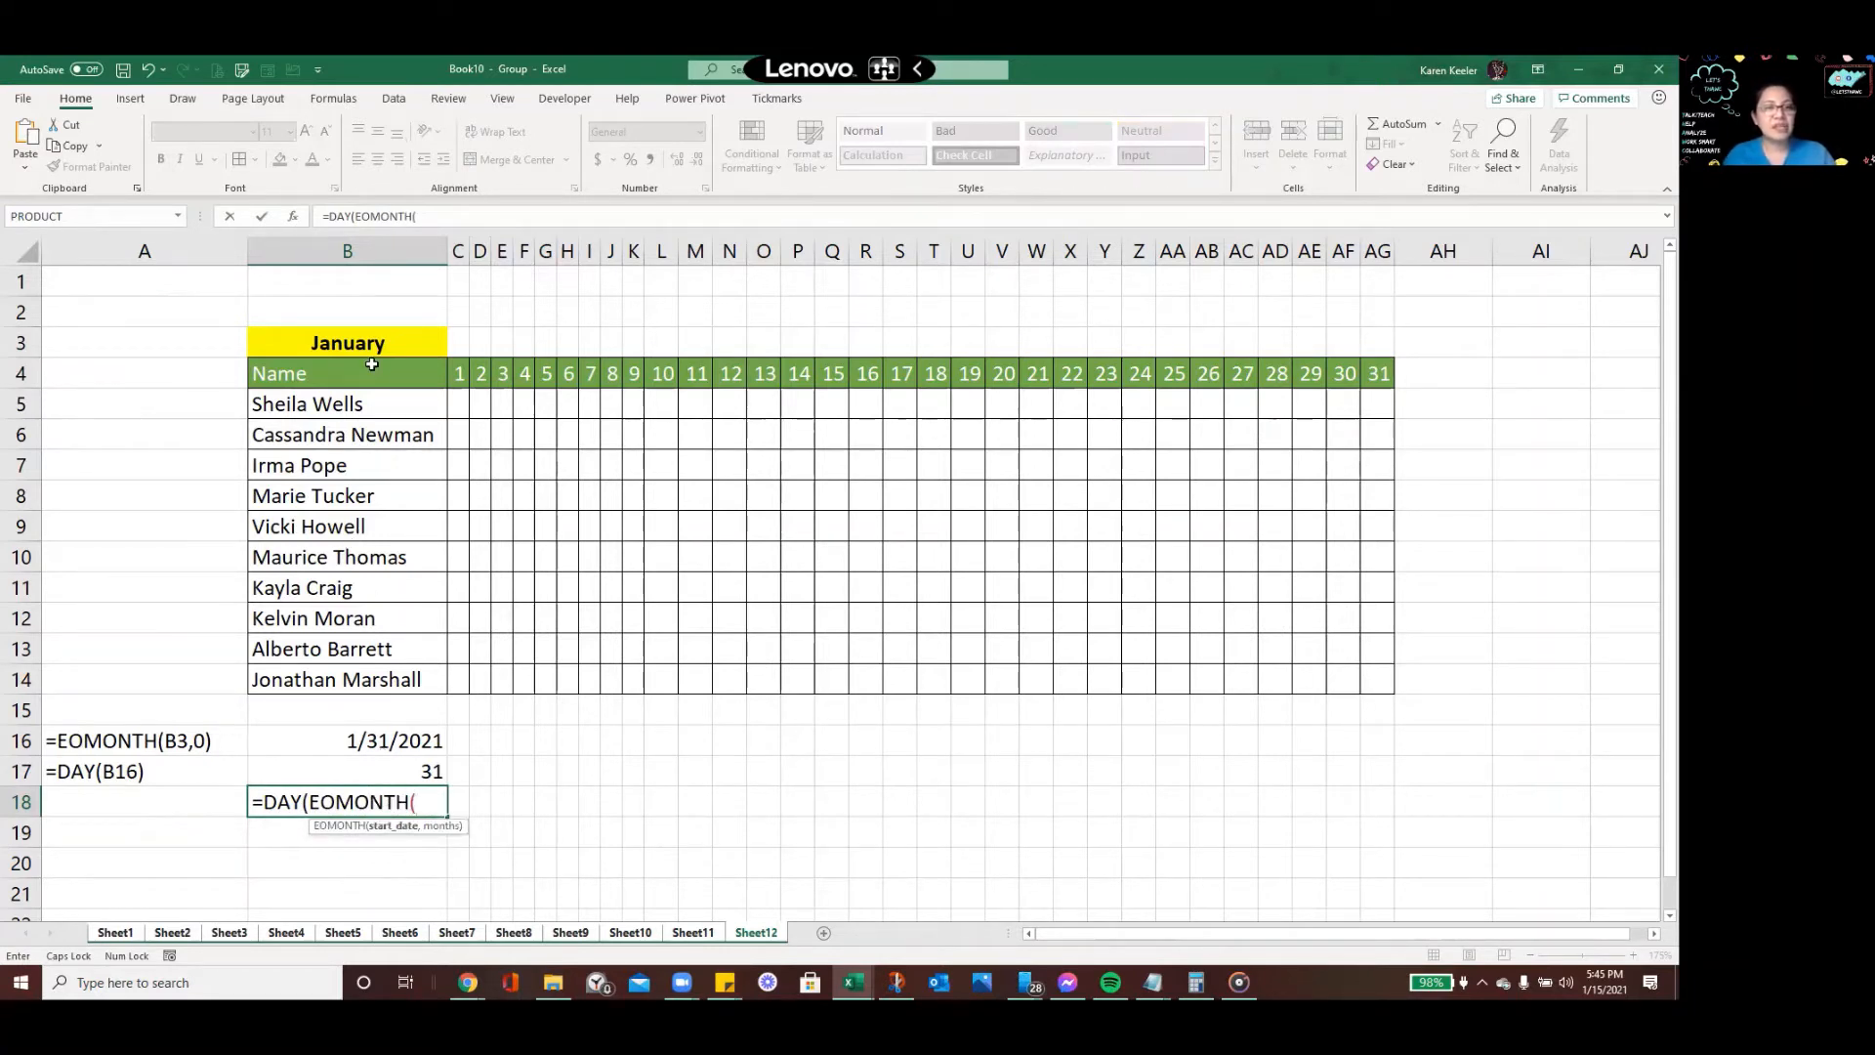
click(361, 344)
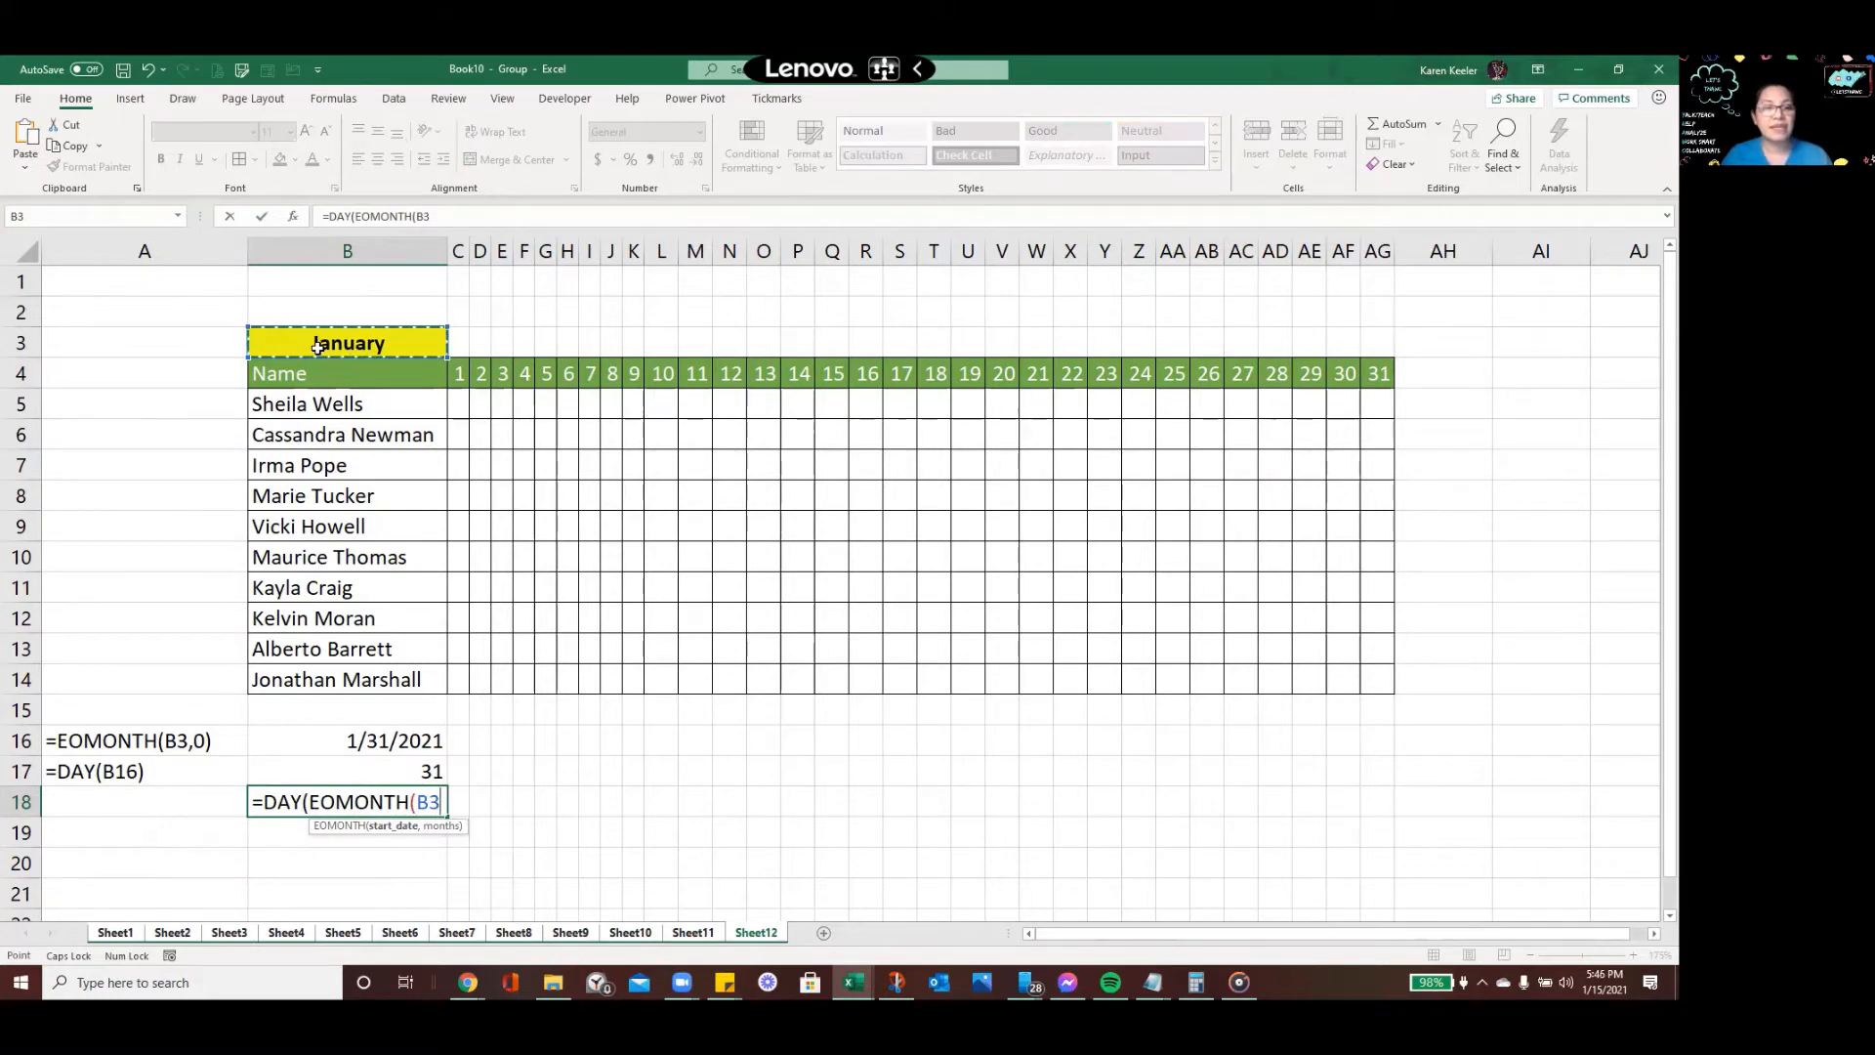
key(F4)
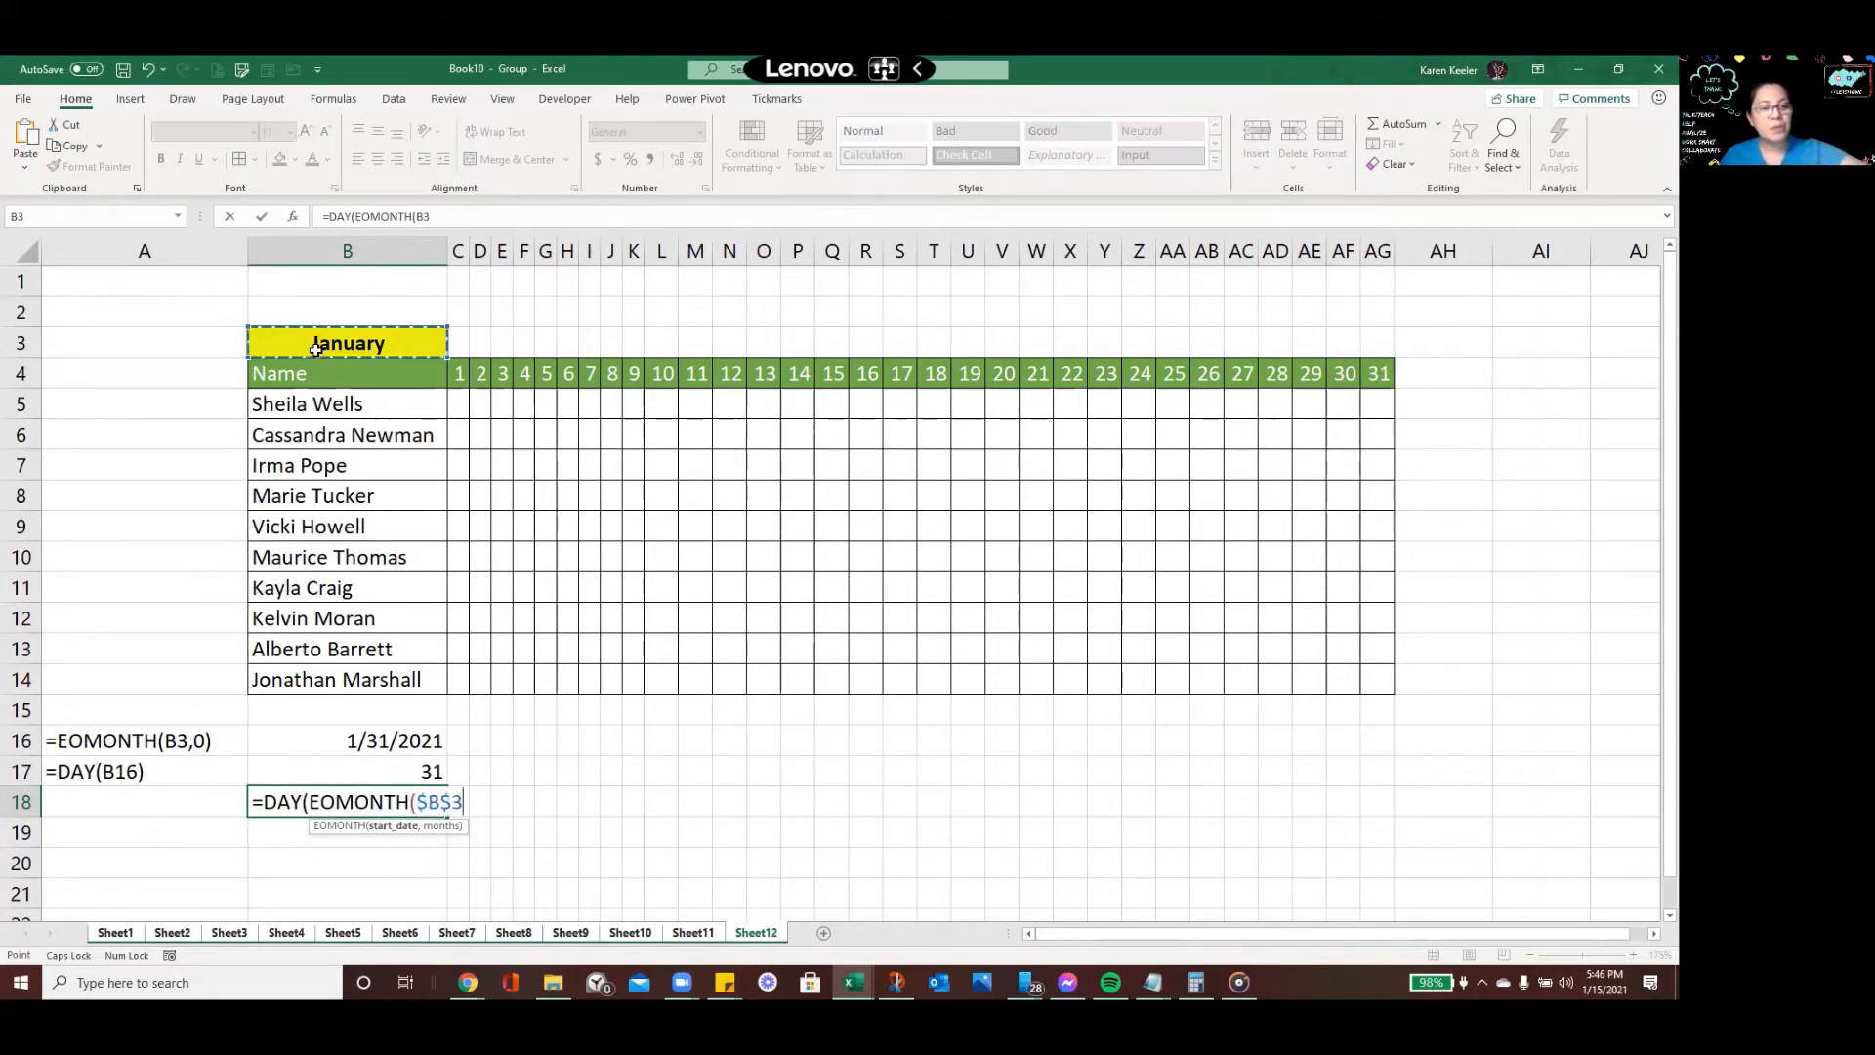
text(,)
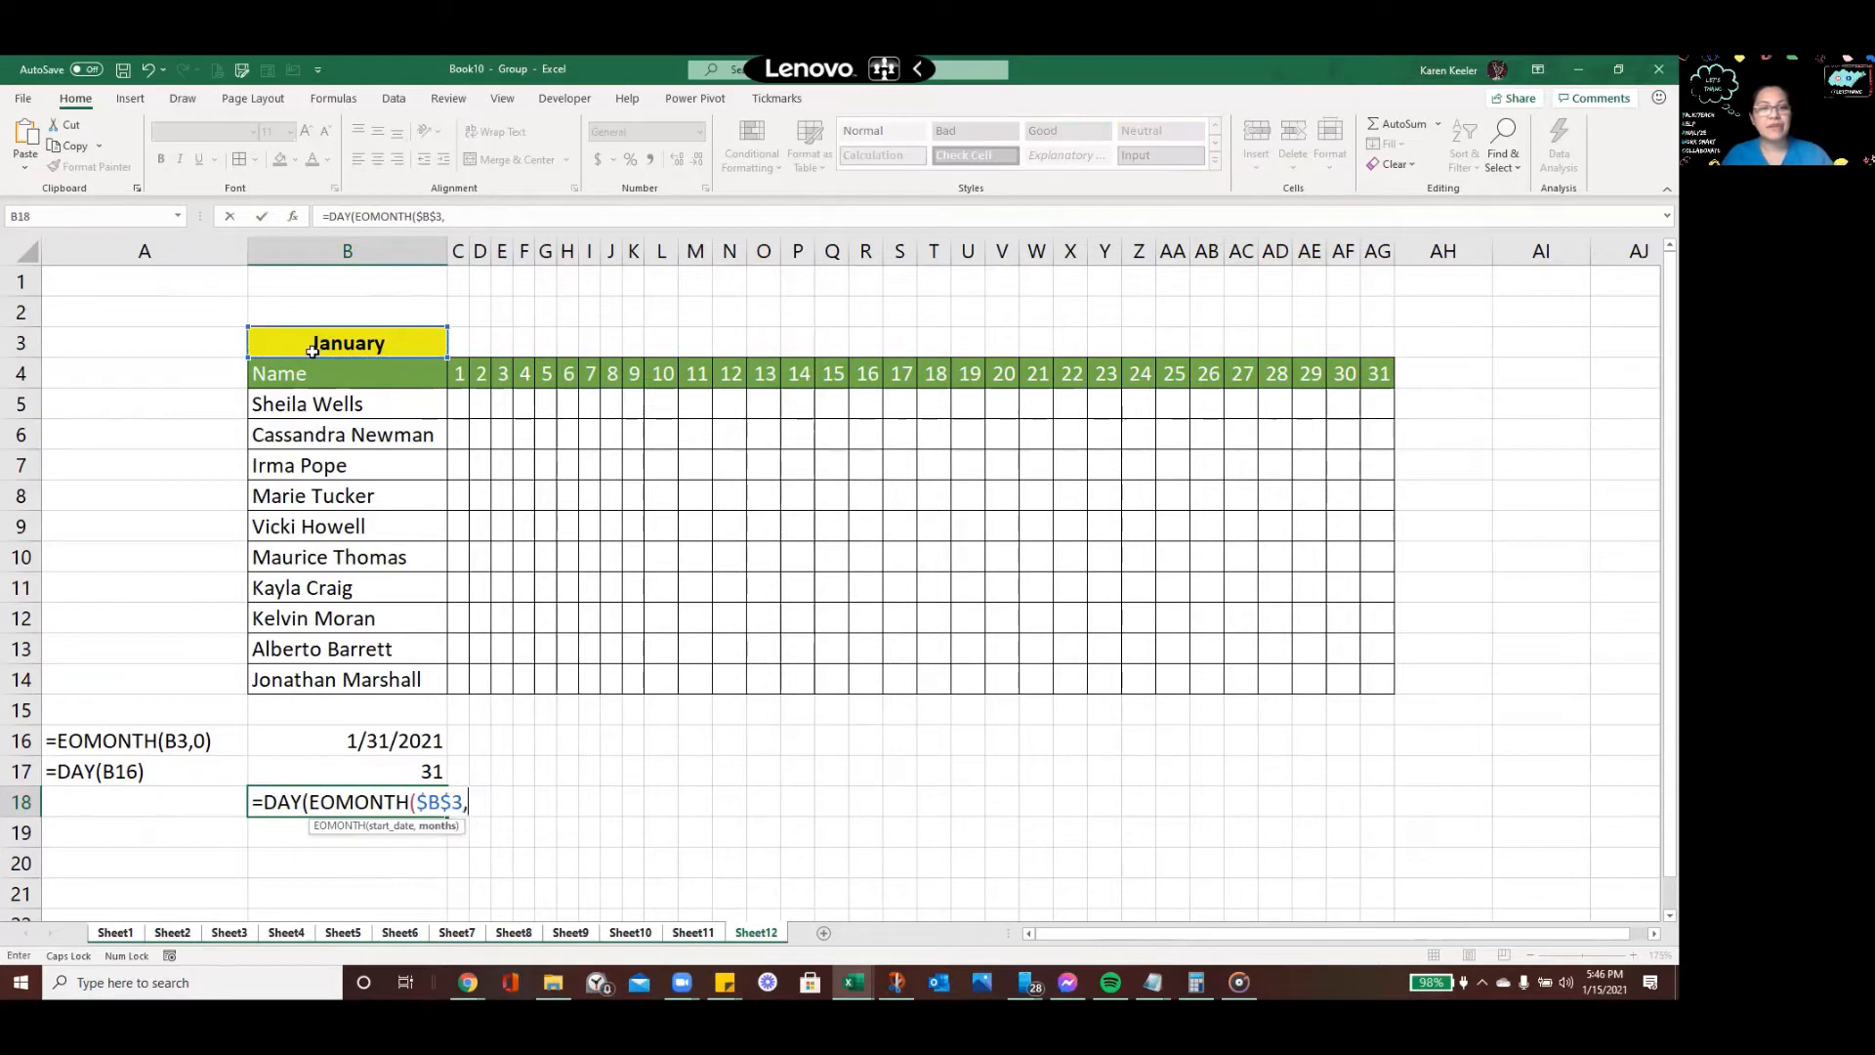
text(0)
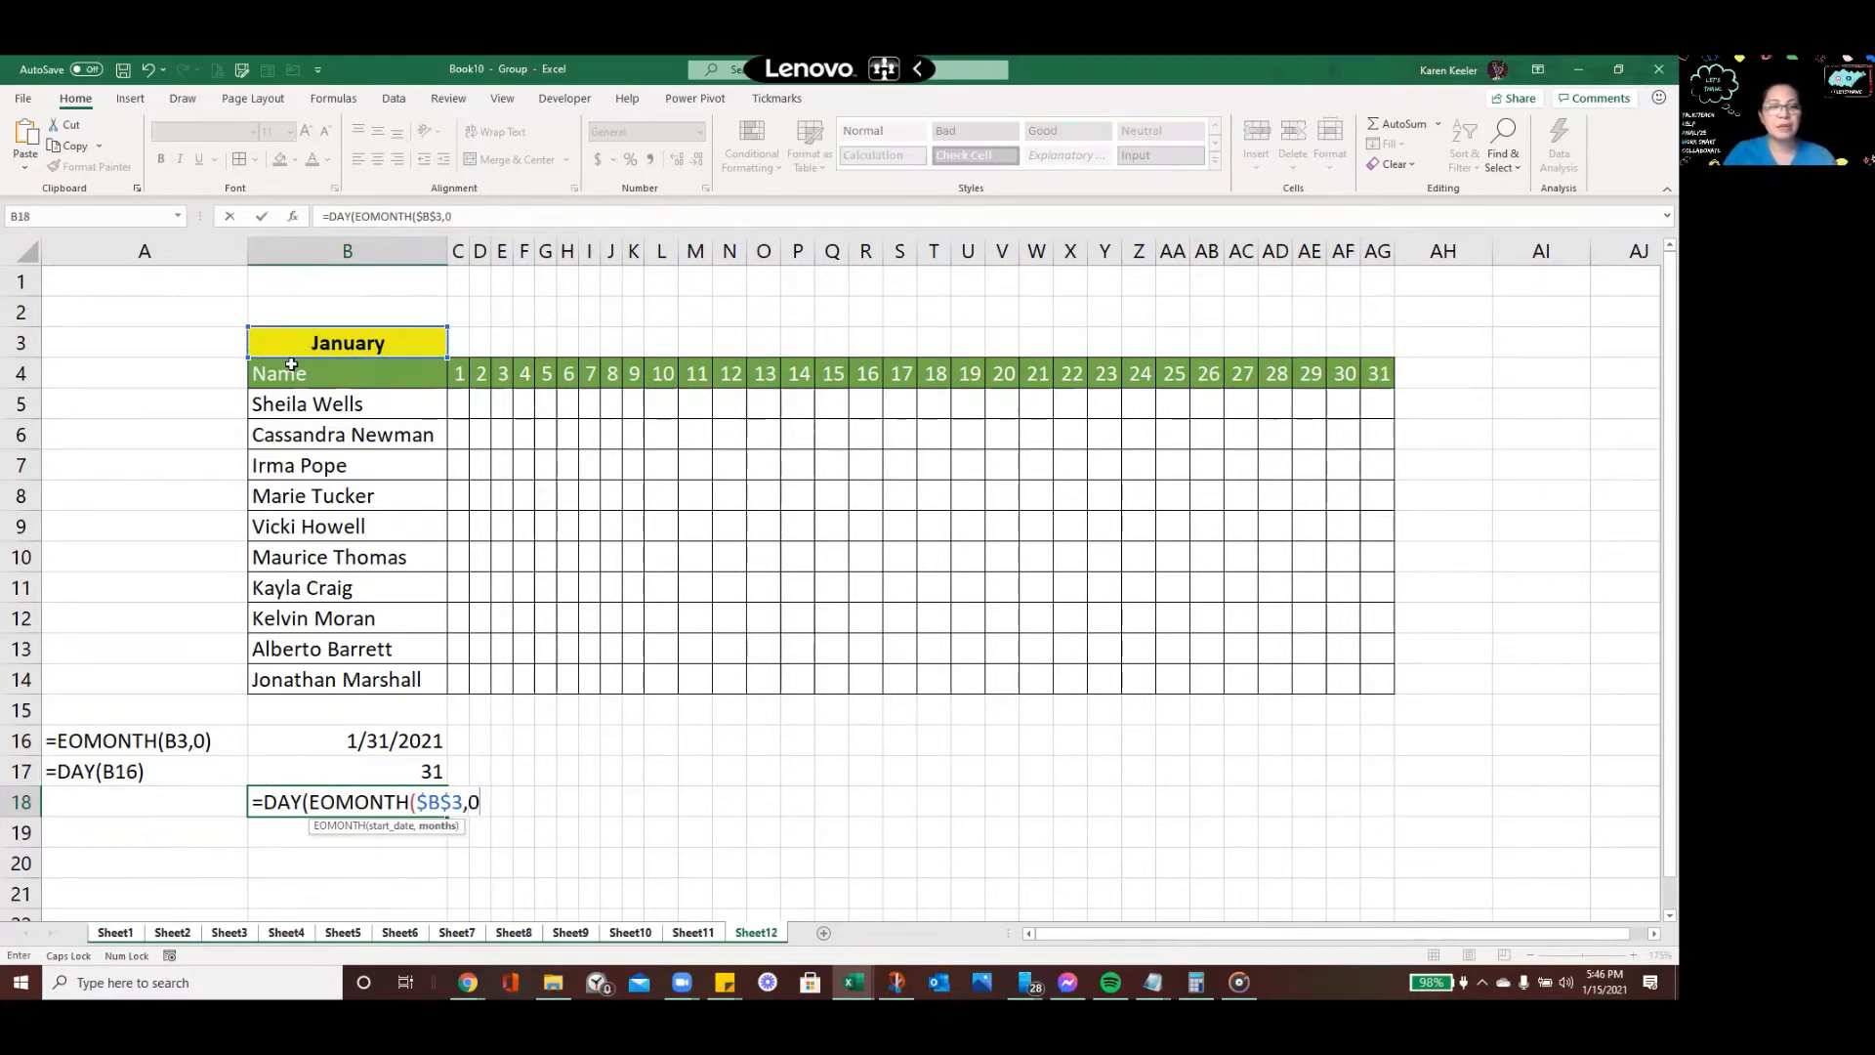
text()))
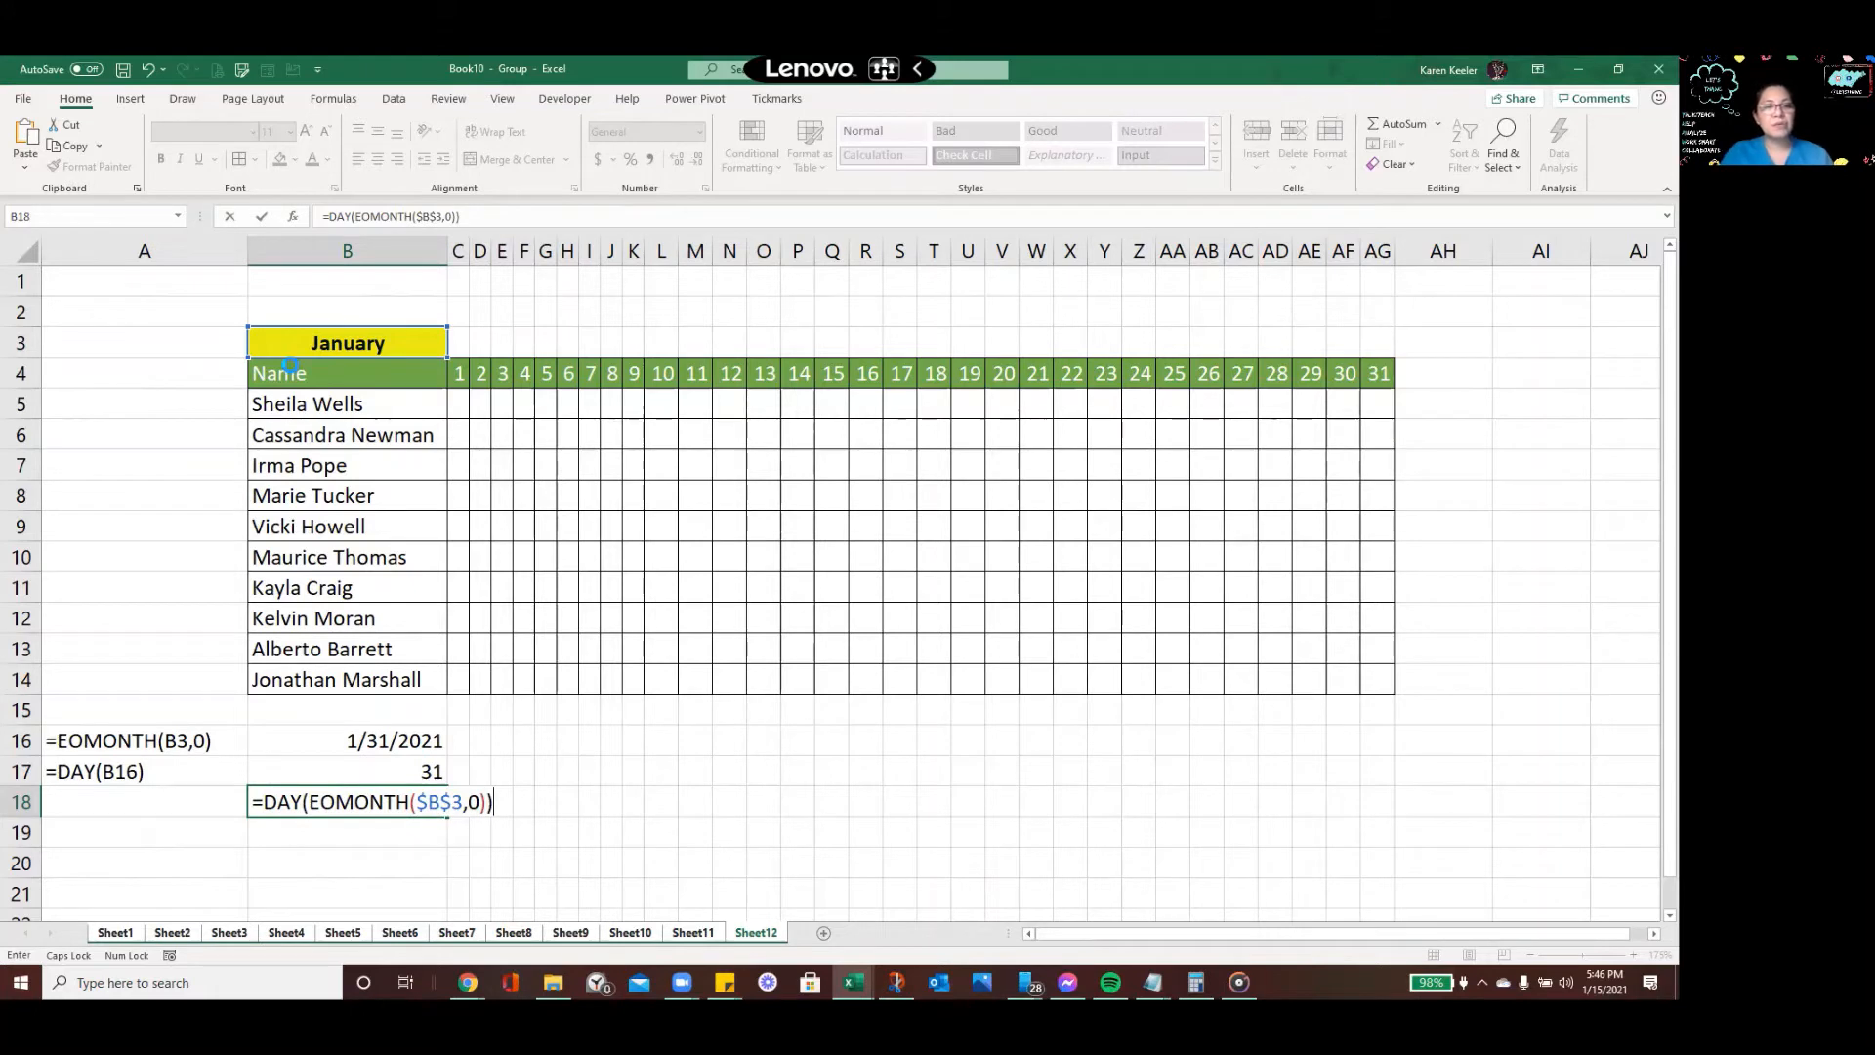
key(Return)
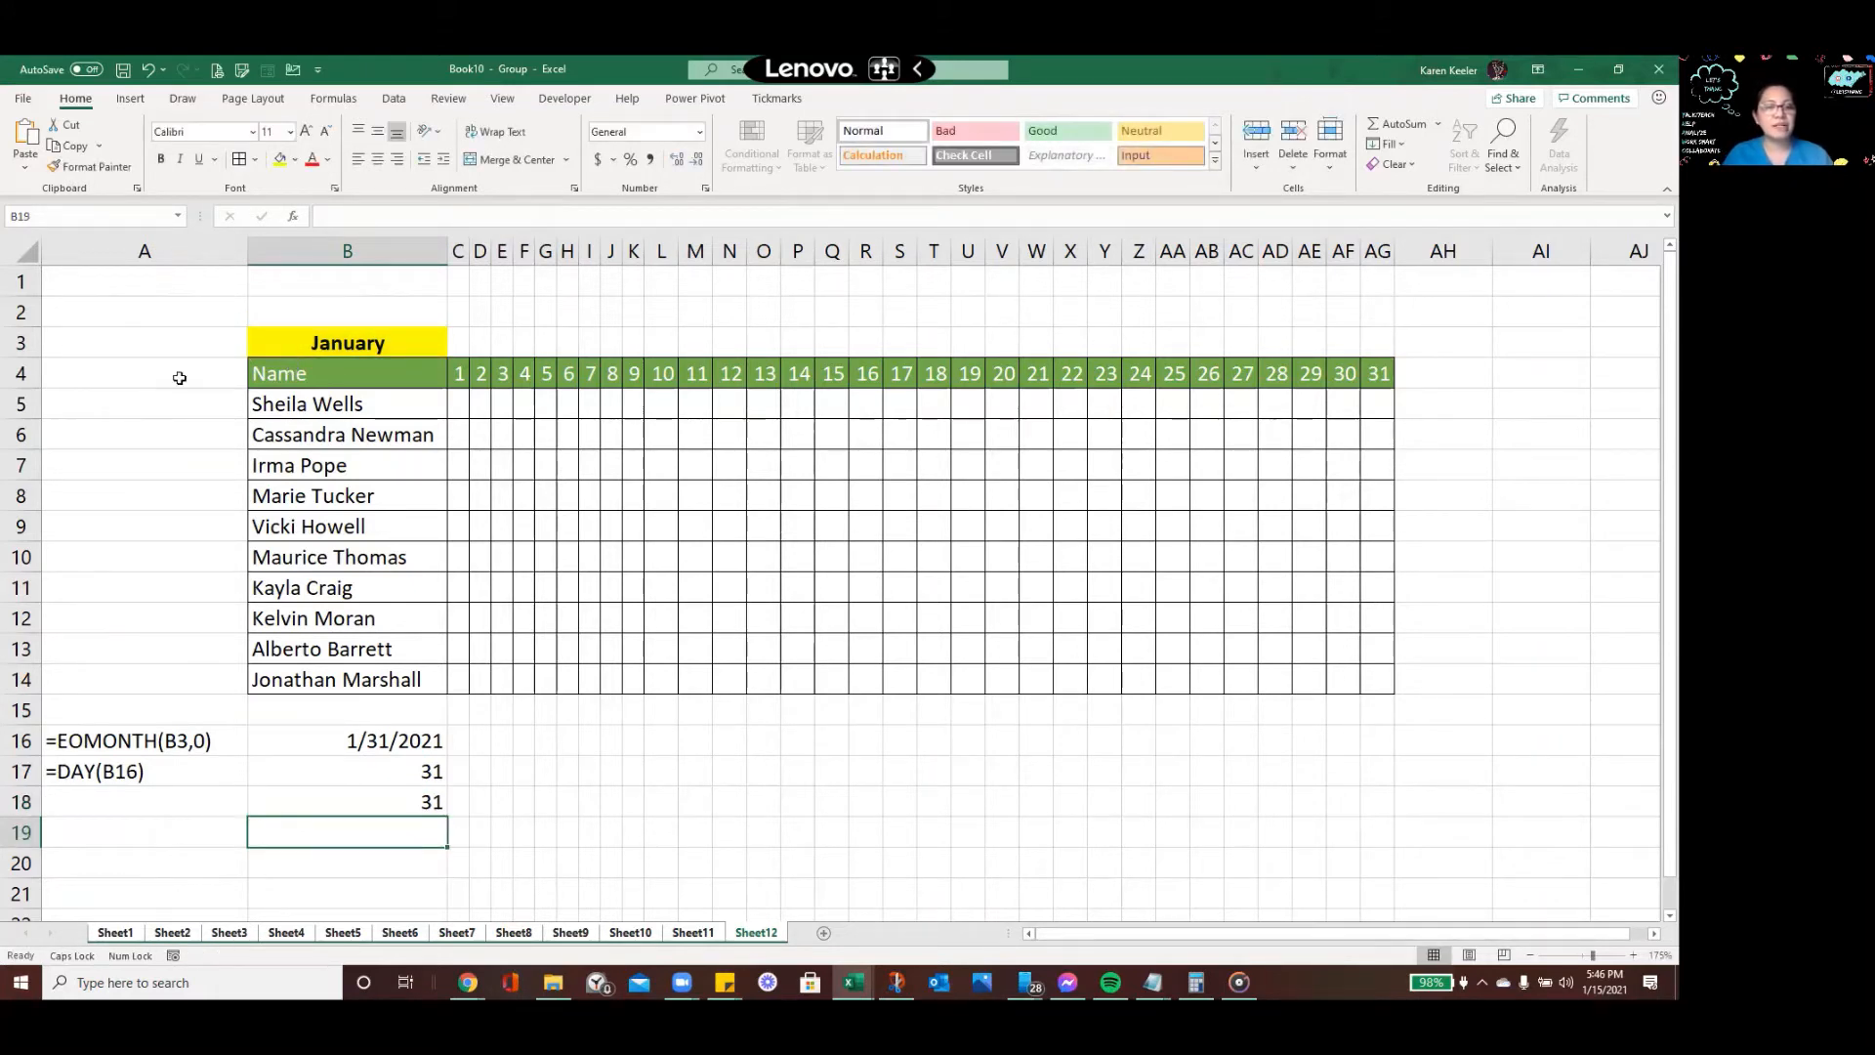
Fill the FORMULATEXT formula from cell A17 down to A18 and autofit column A to show the full nested formula
click(113, 771)
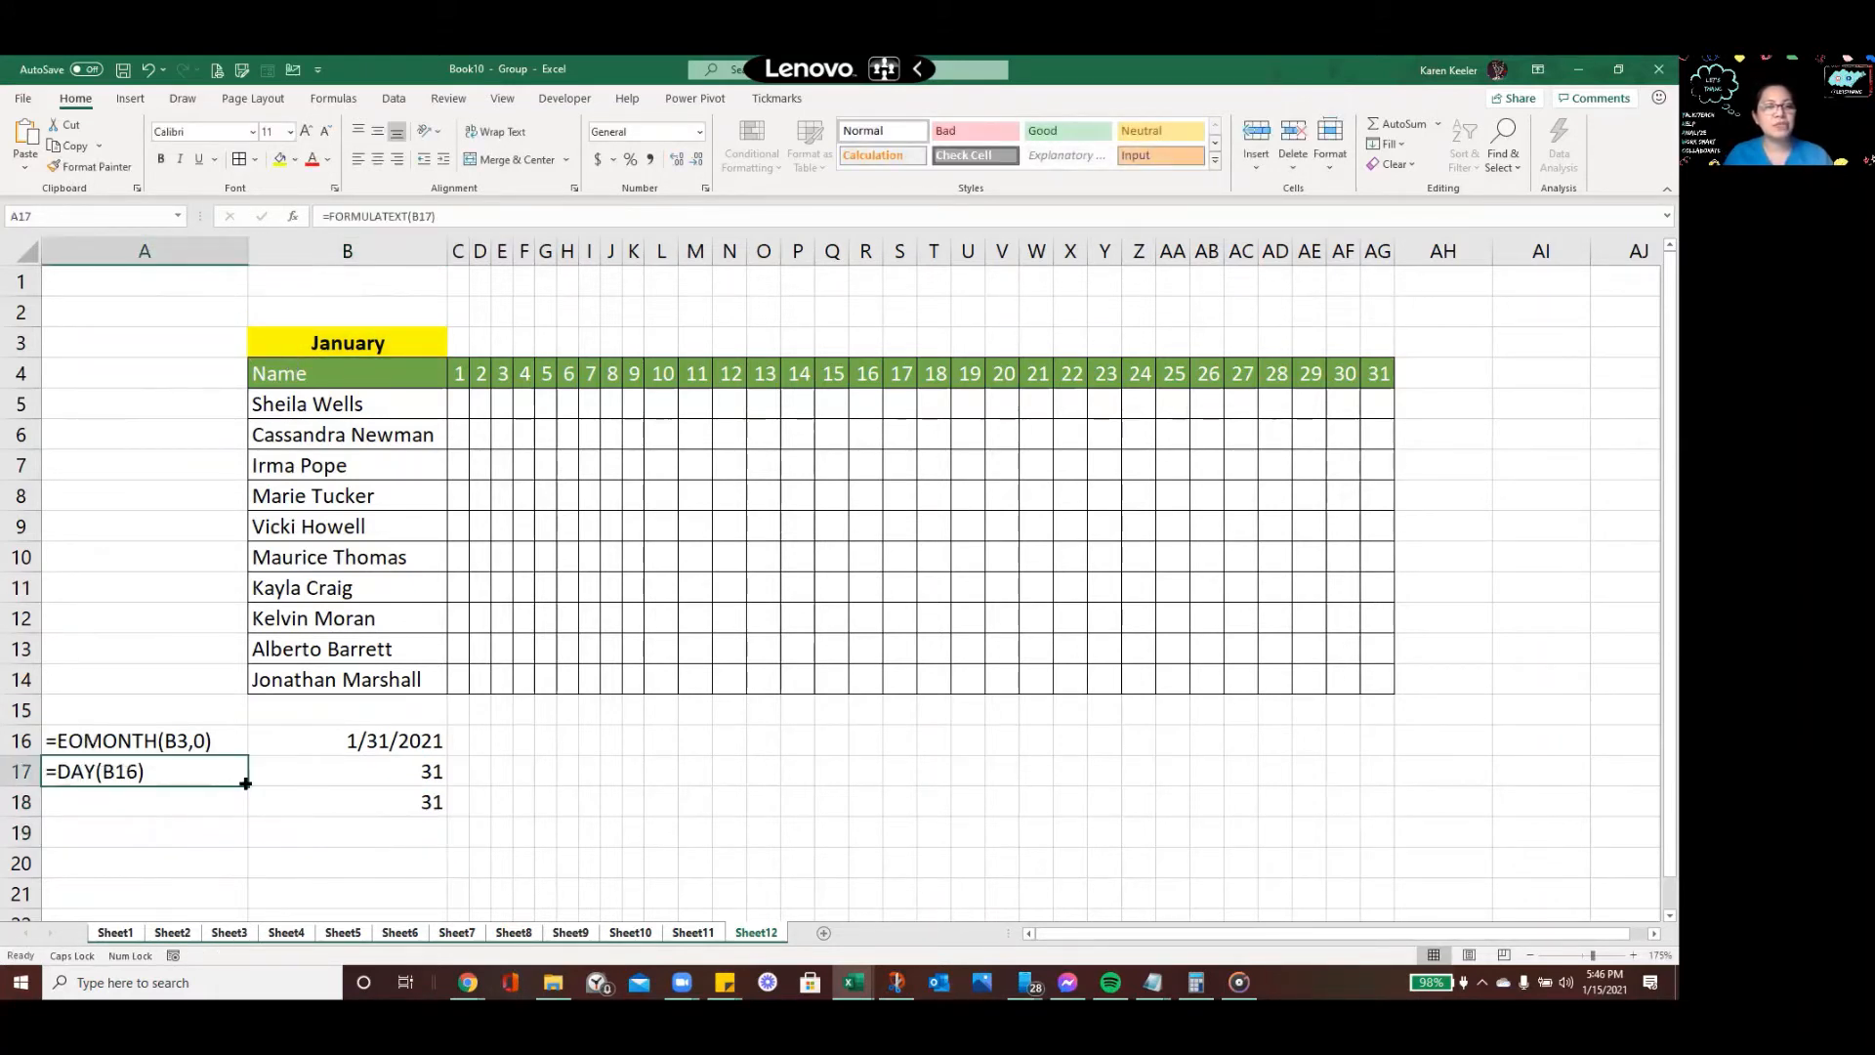
drag(238, 785, 241, 809)
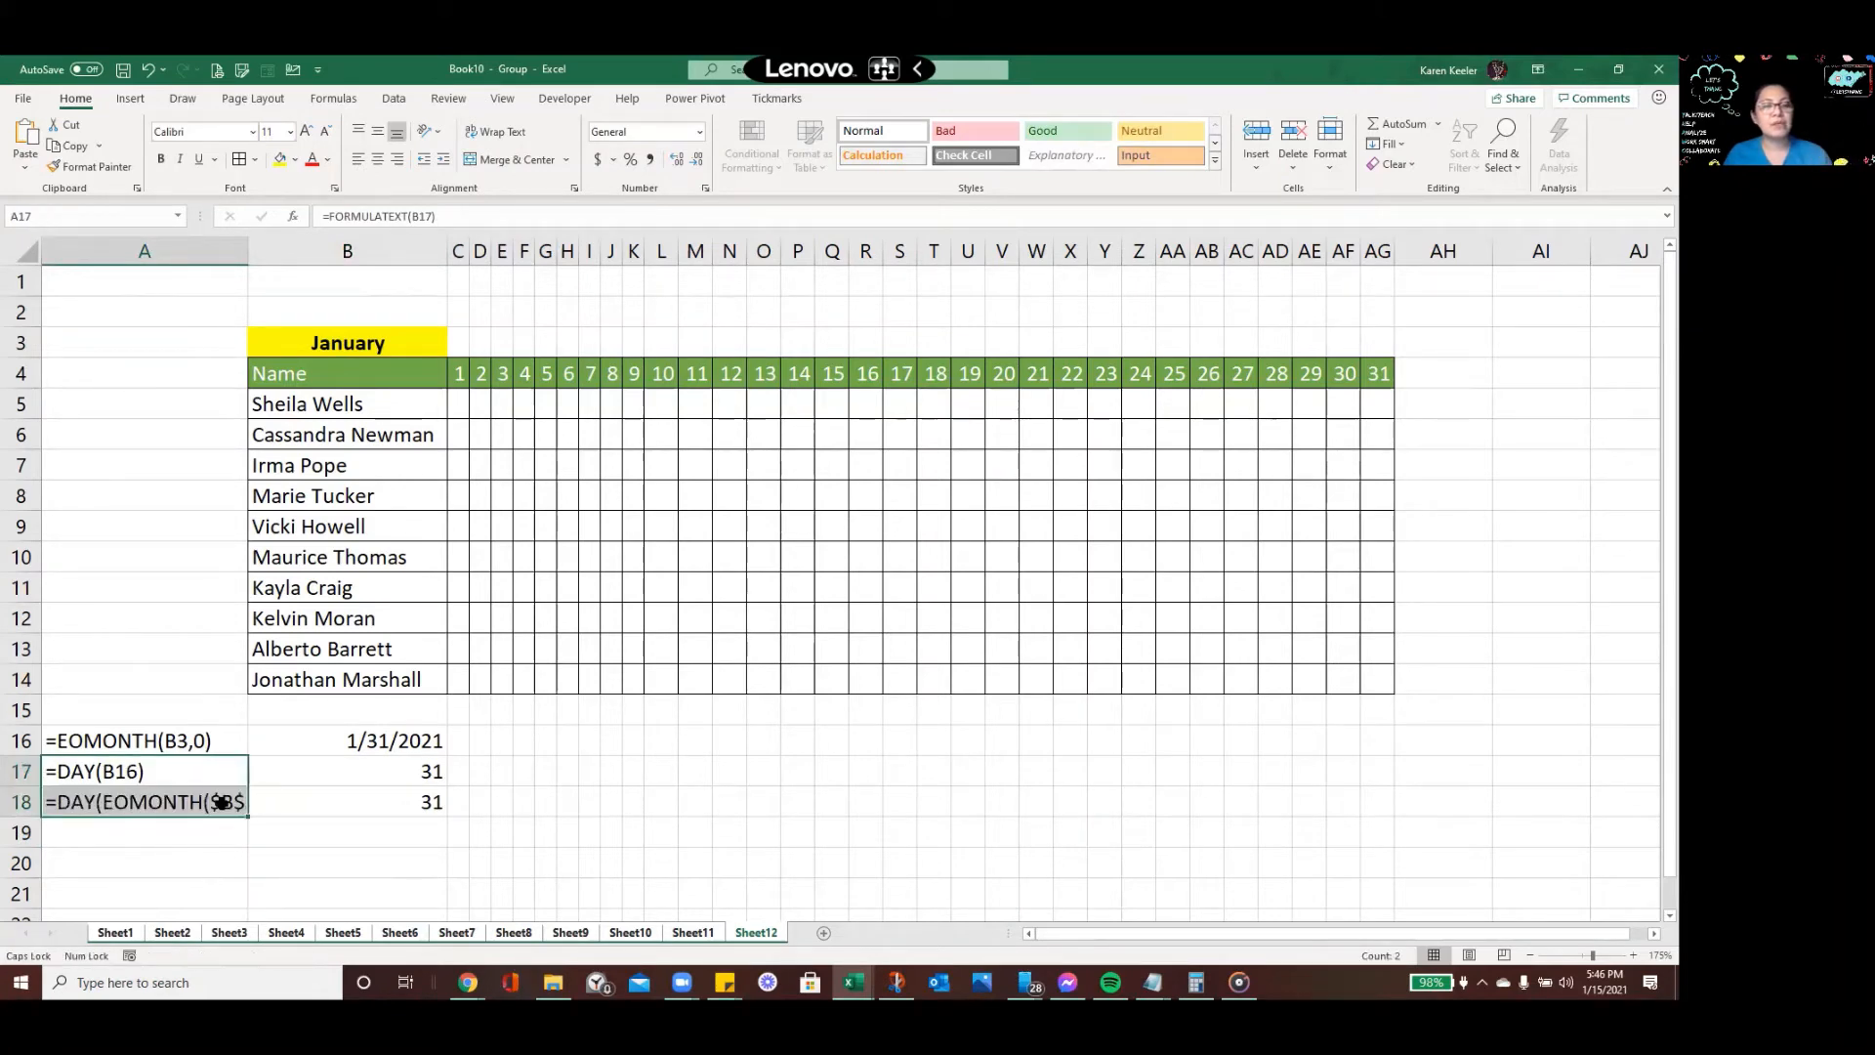
double_click(250, 254)
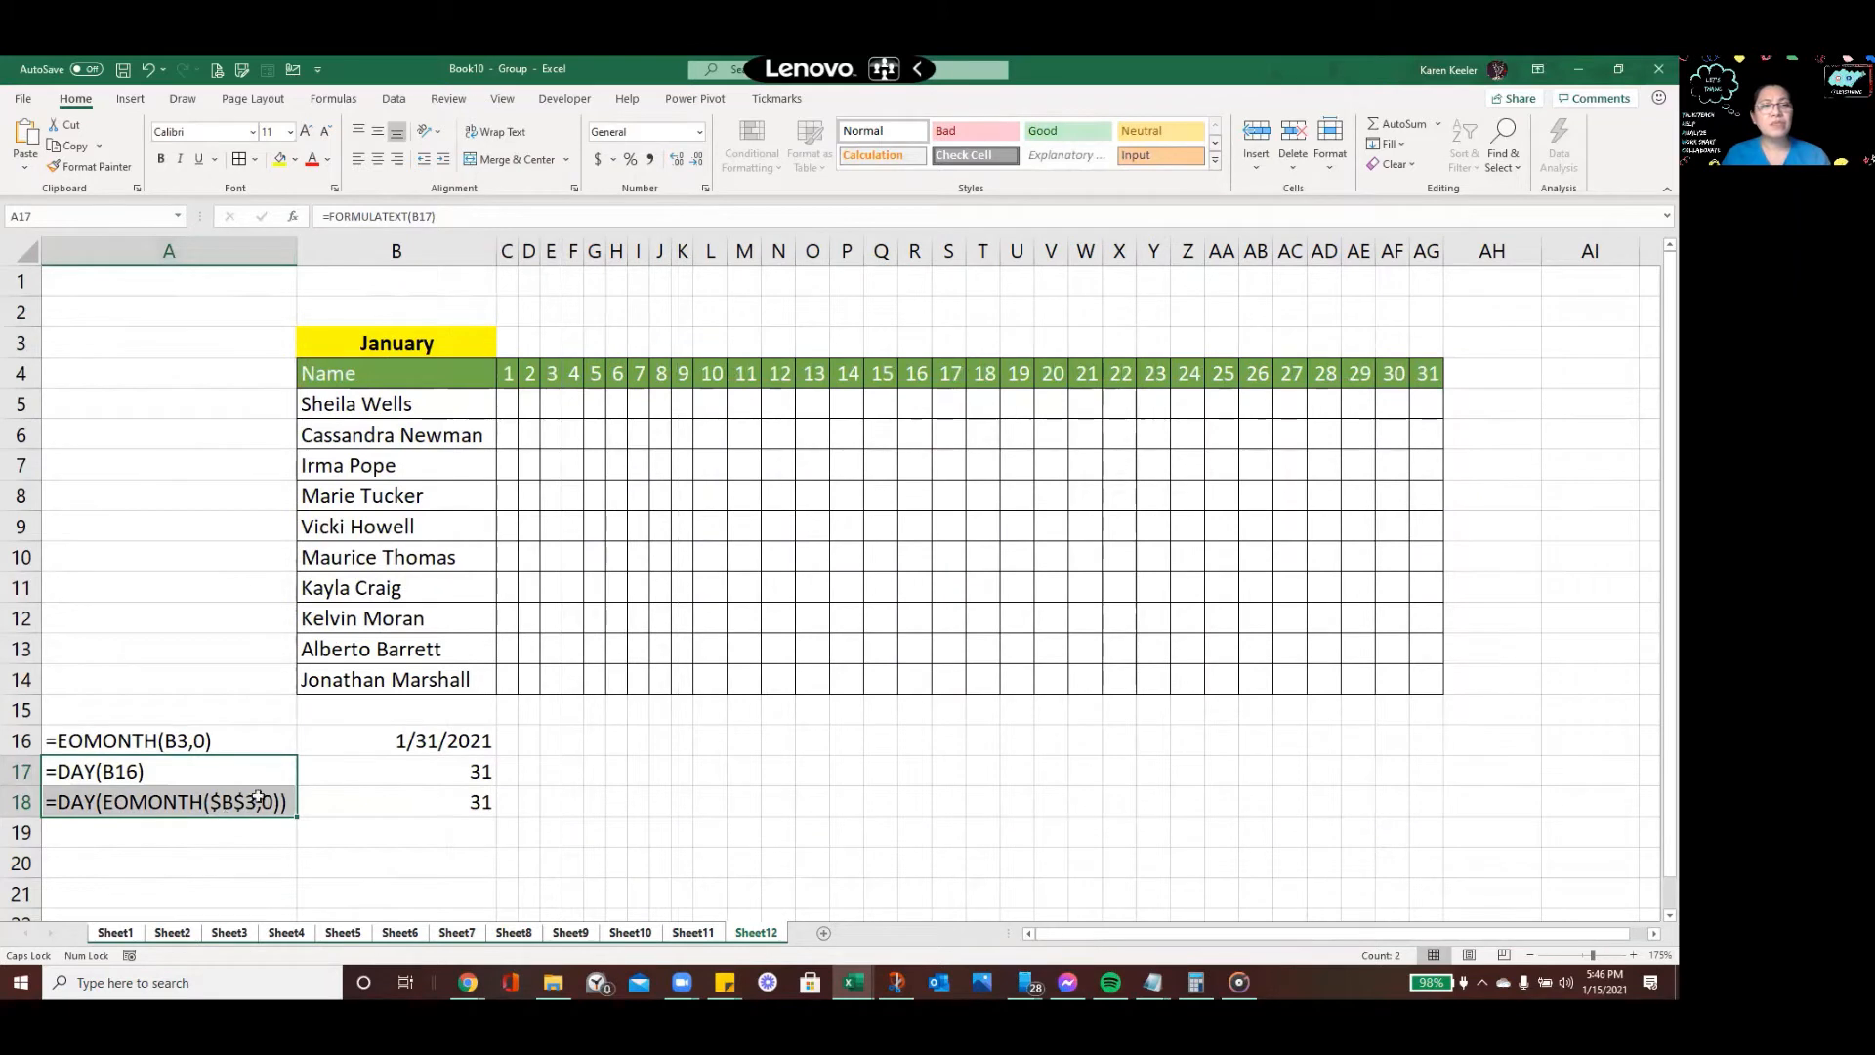
click(343, 778)
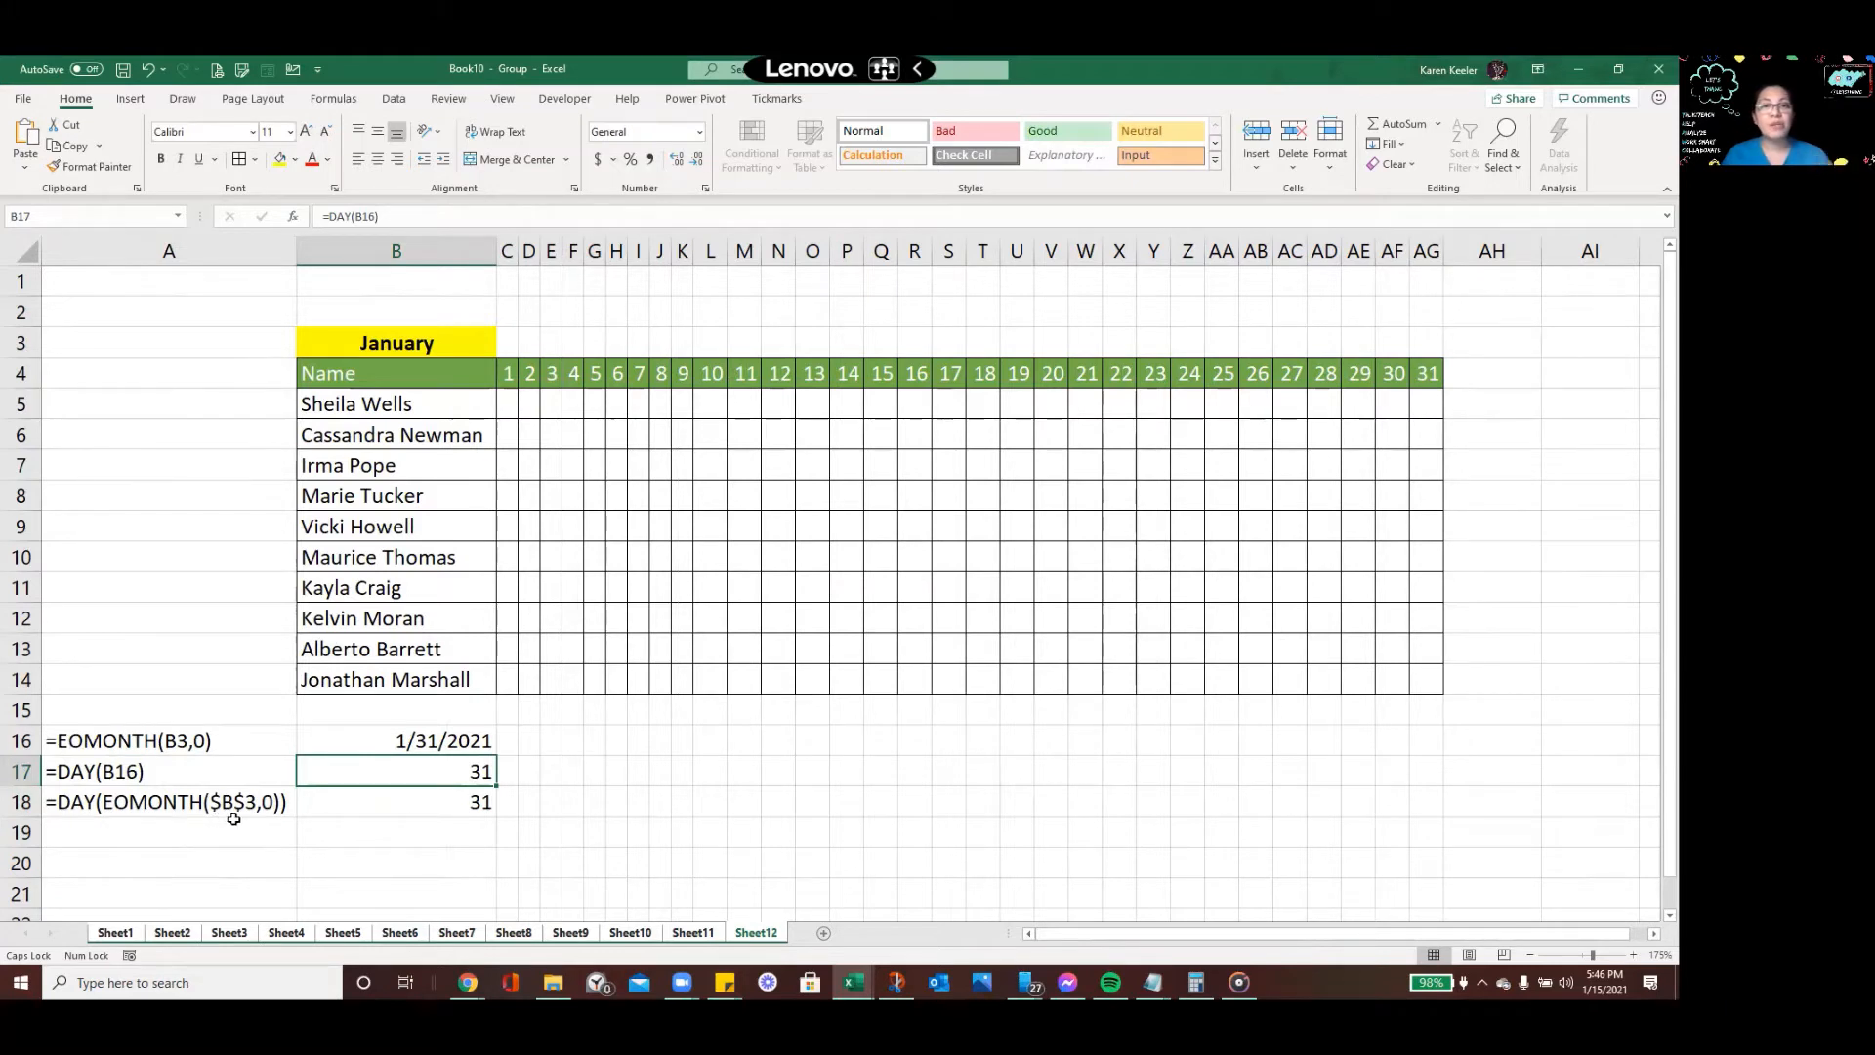
Enter =IF(C4<DAY(EOMONTH($B$3,0)),C4+1,"") in cell D4 and fill it across the day header row to AG4
click(529, 381)
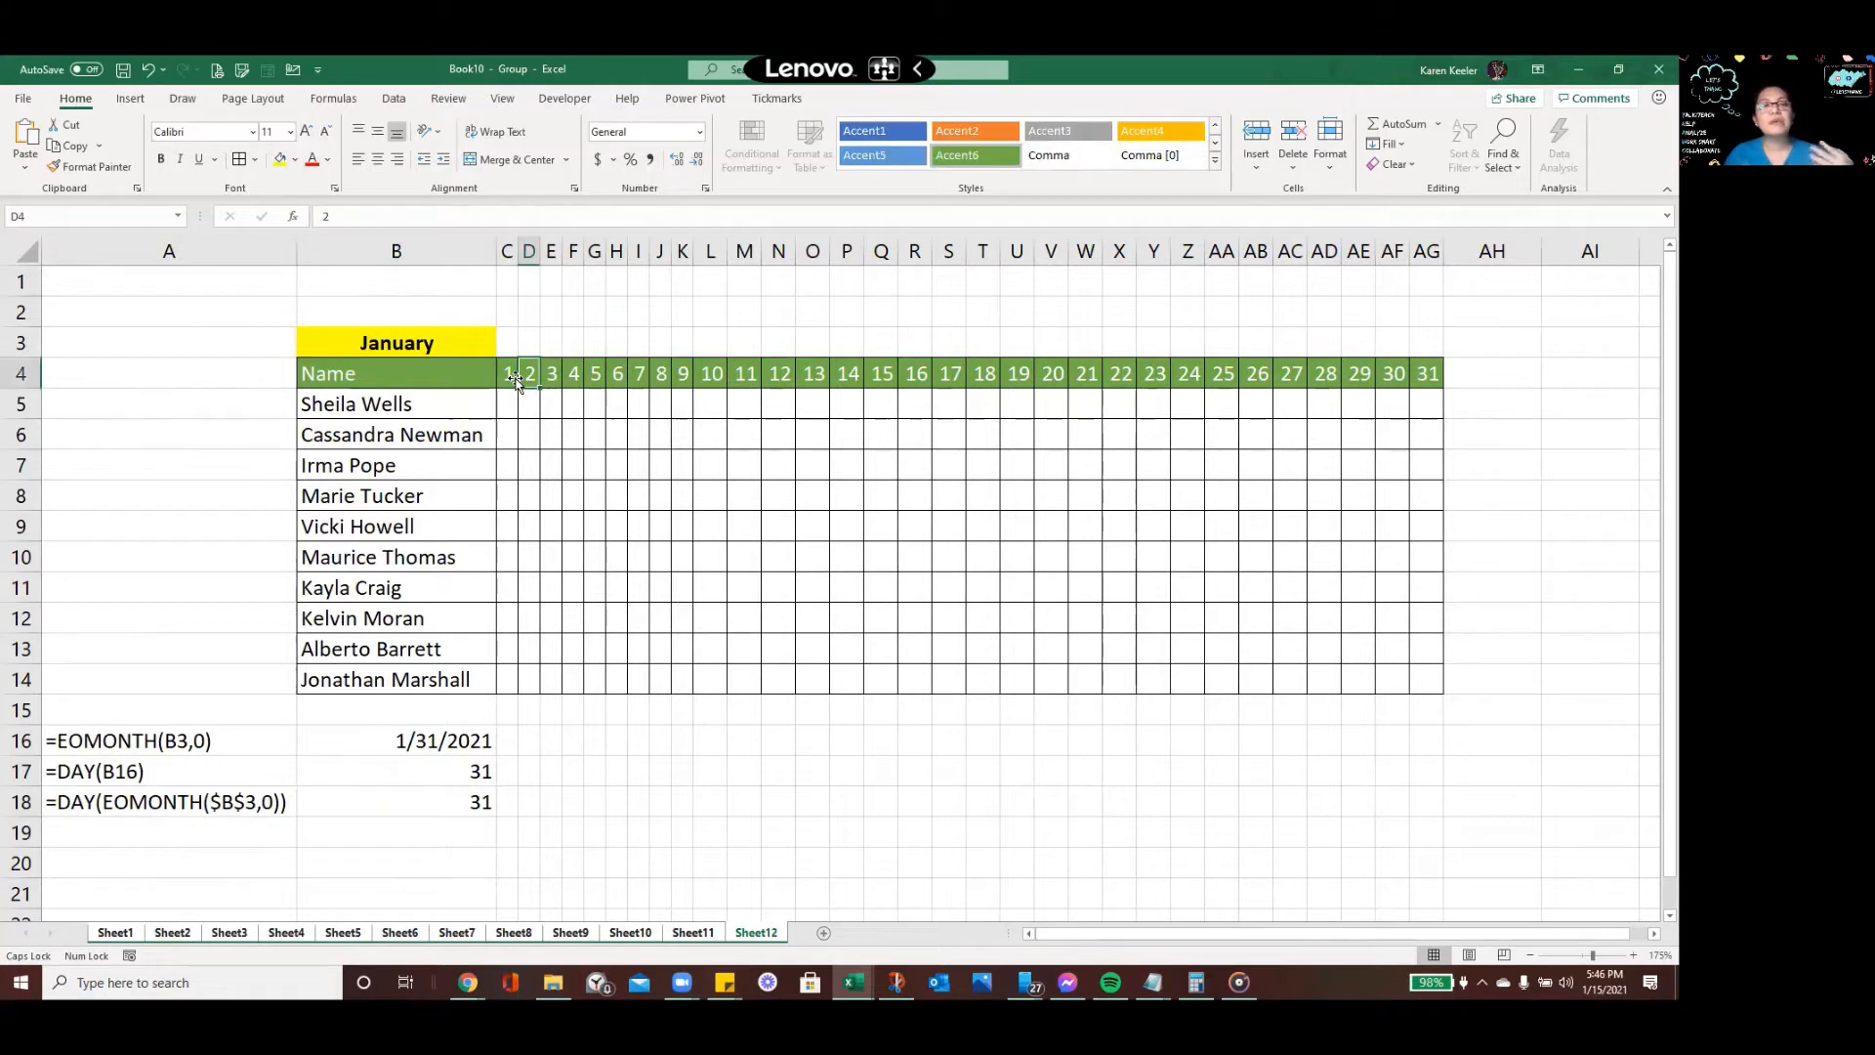
click(507, 375)
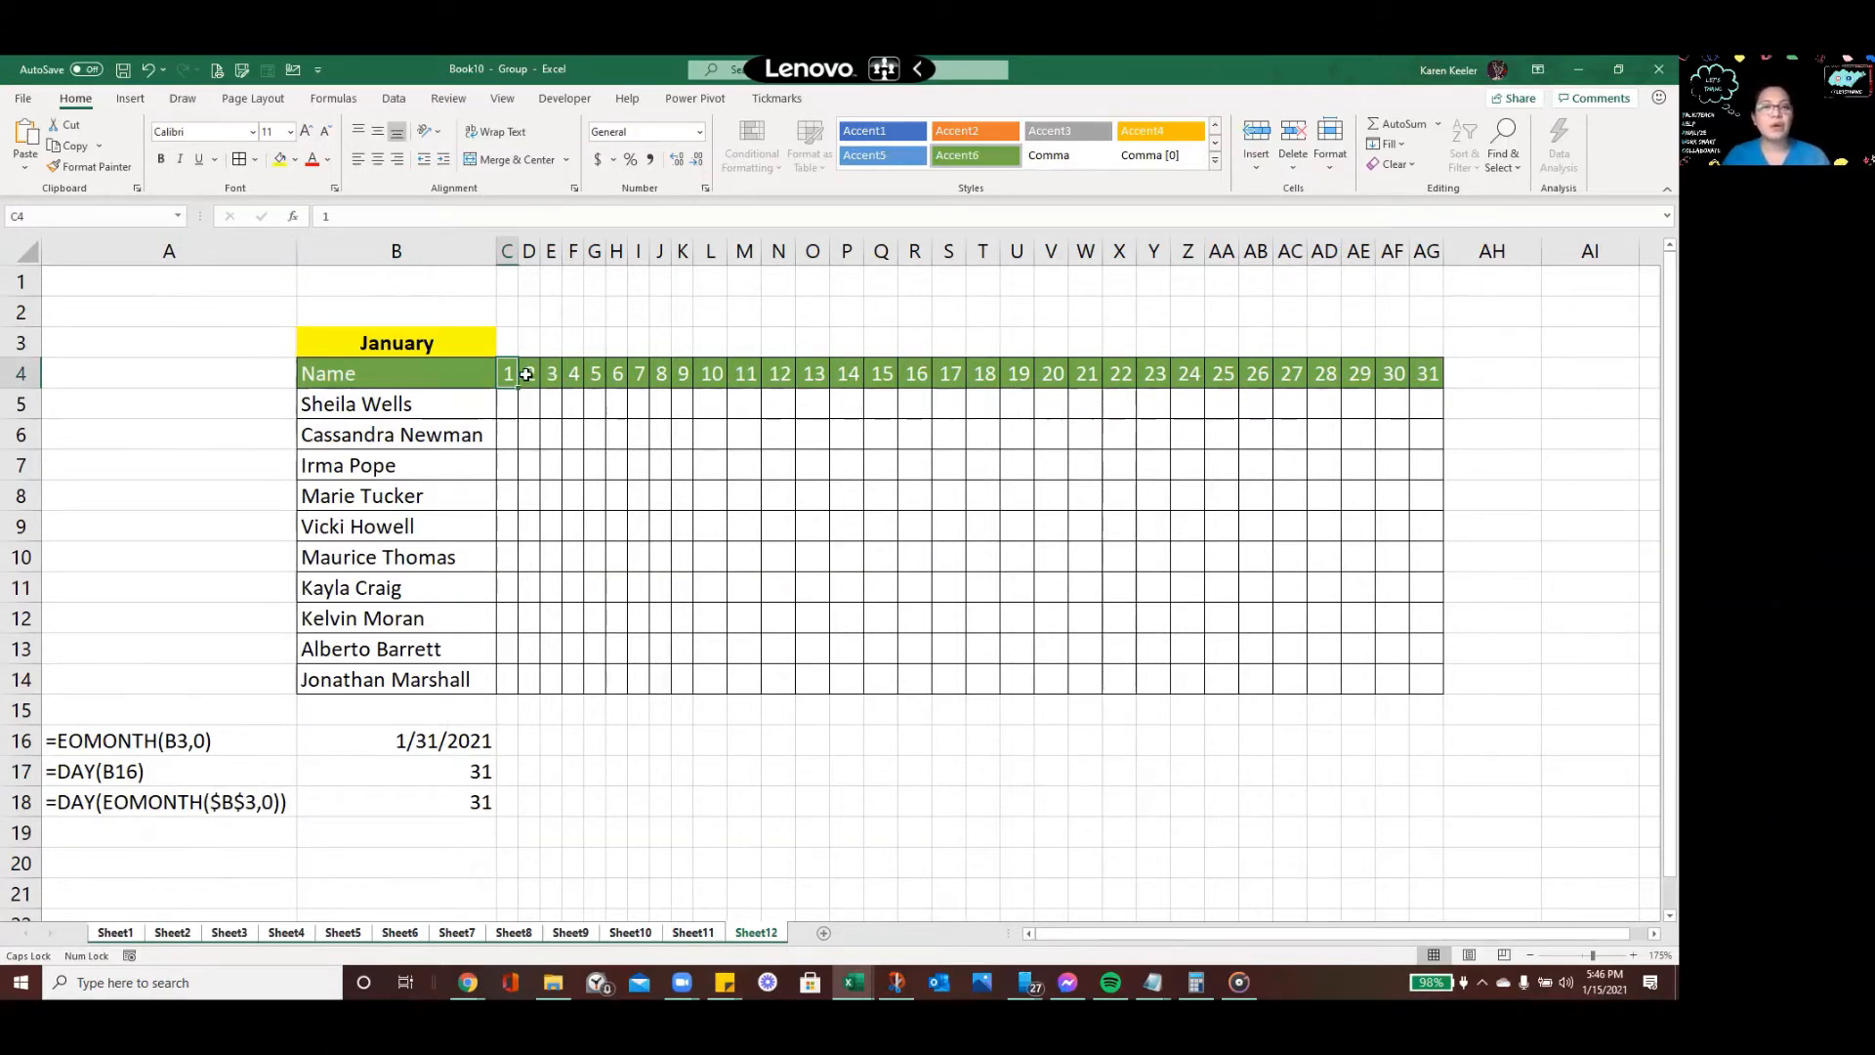
click(526, 376)
text(=)
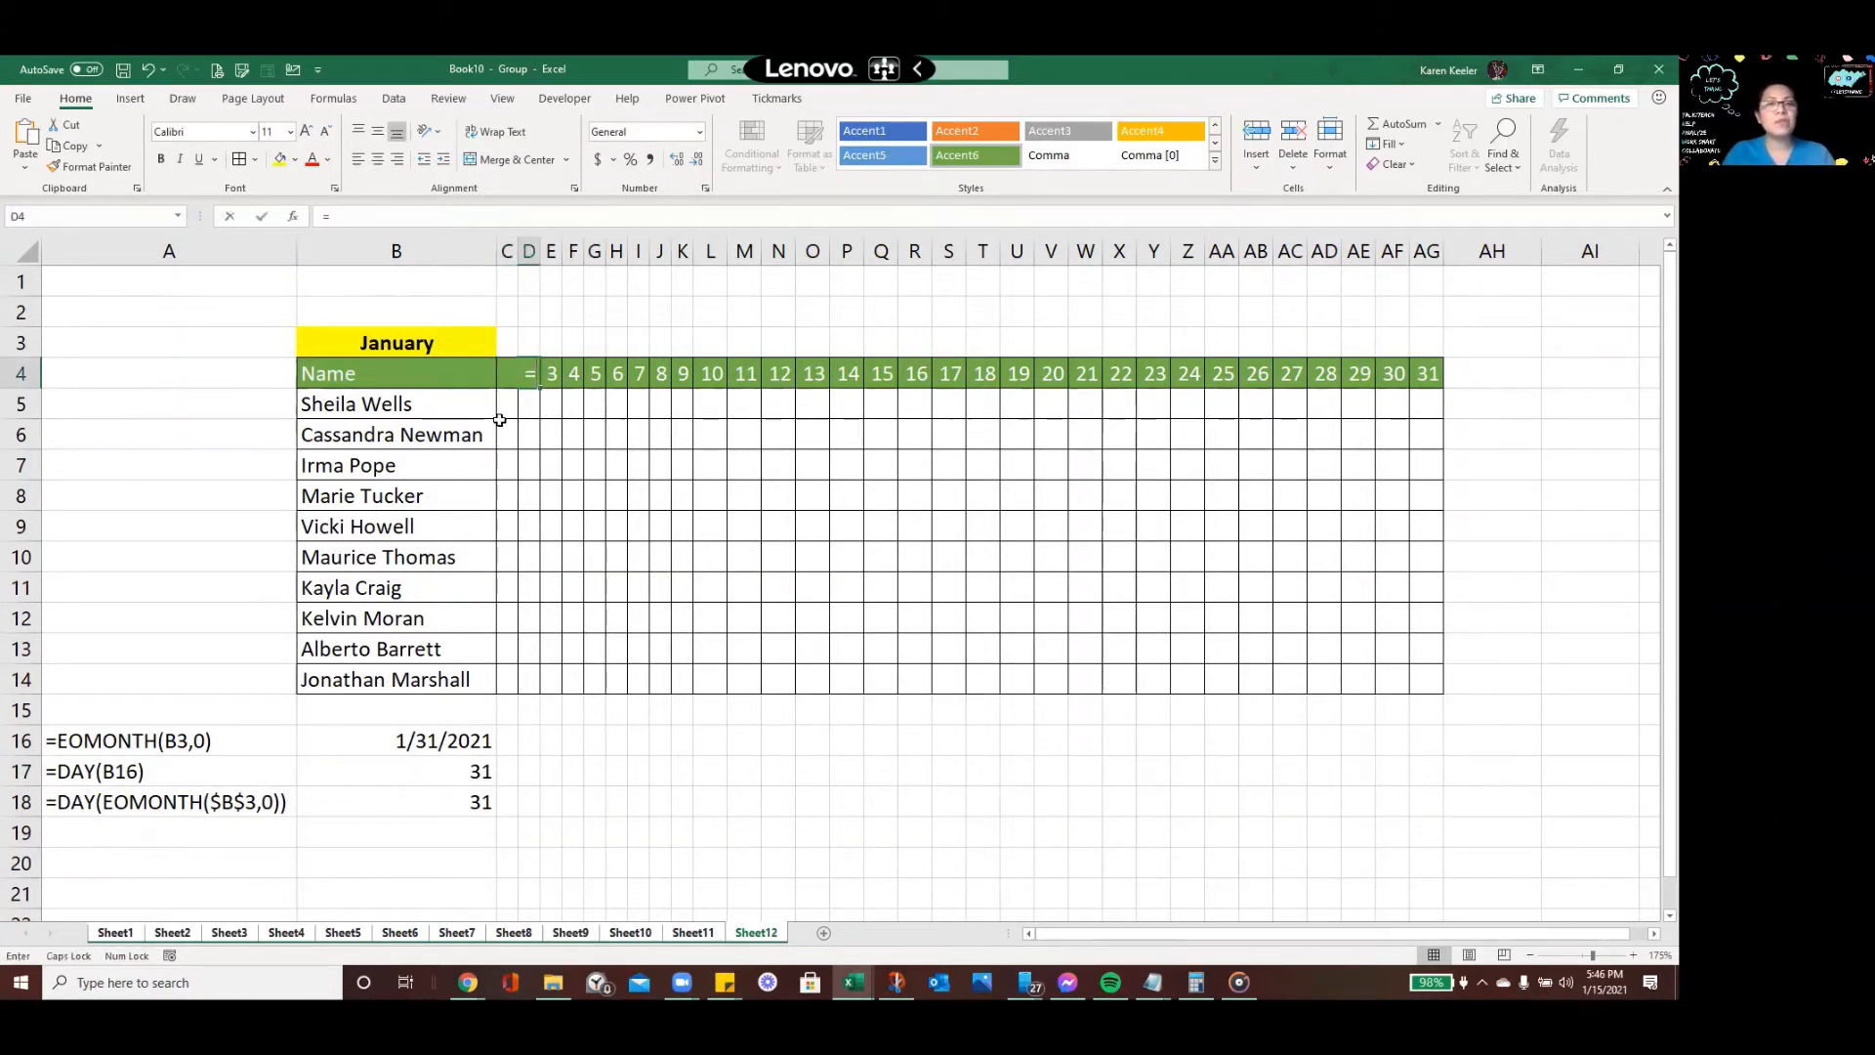
text(IF)
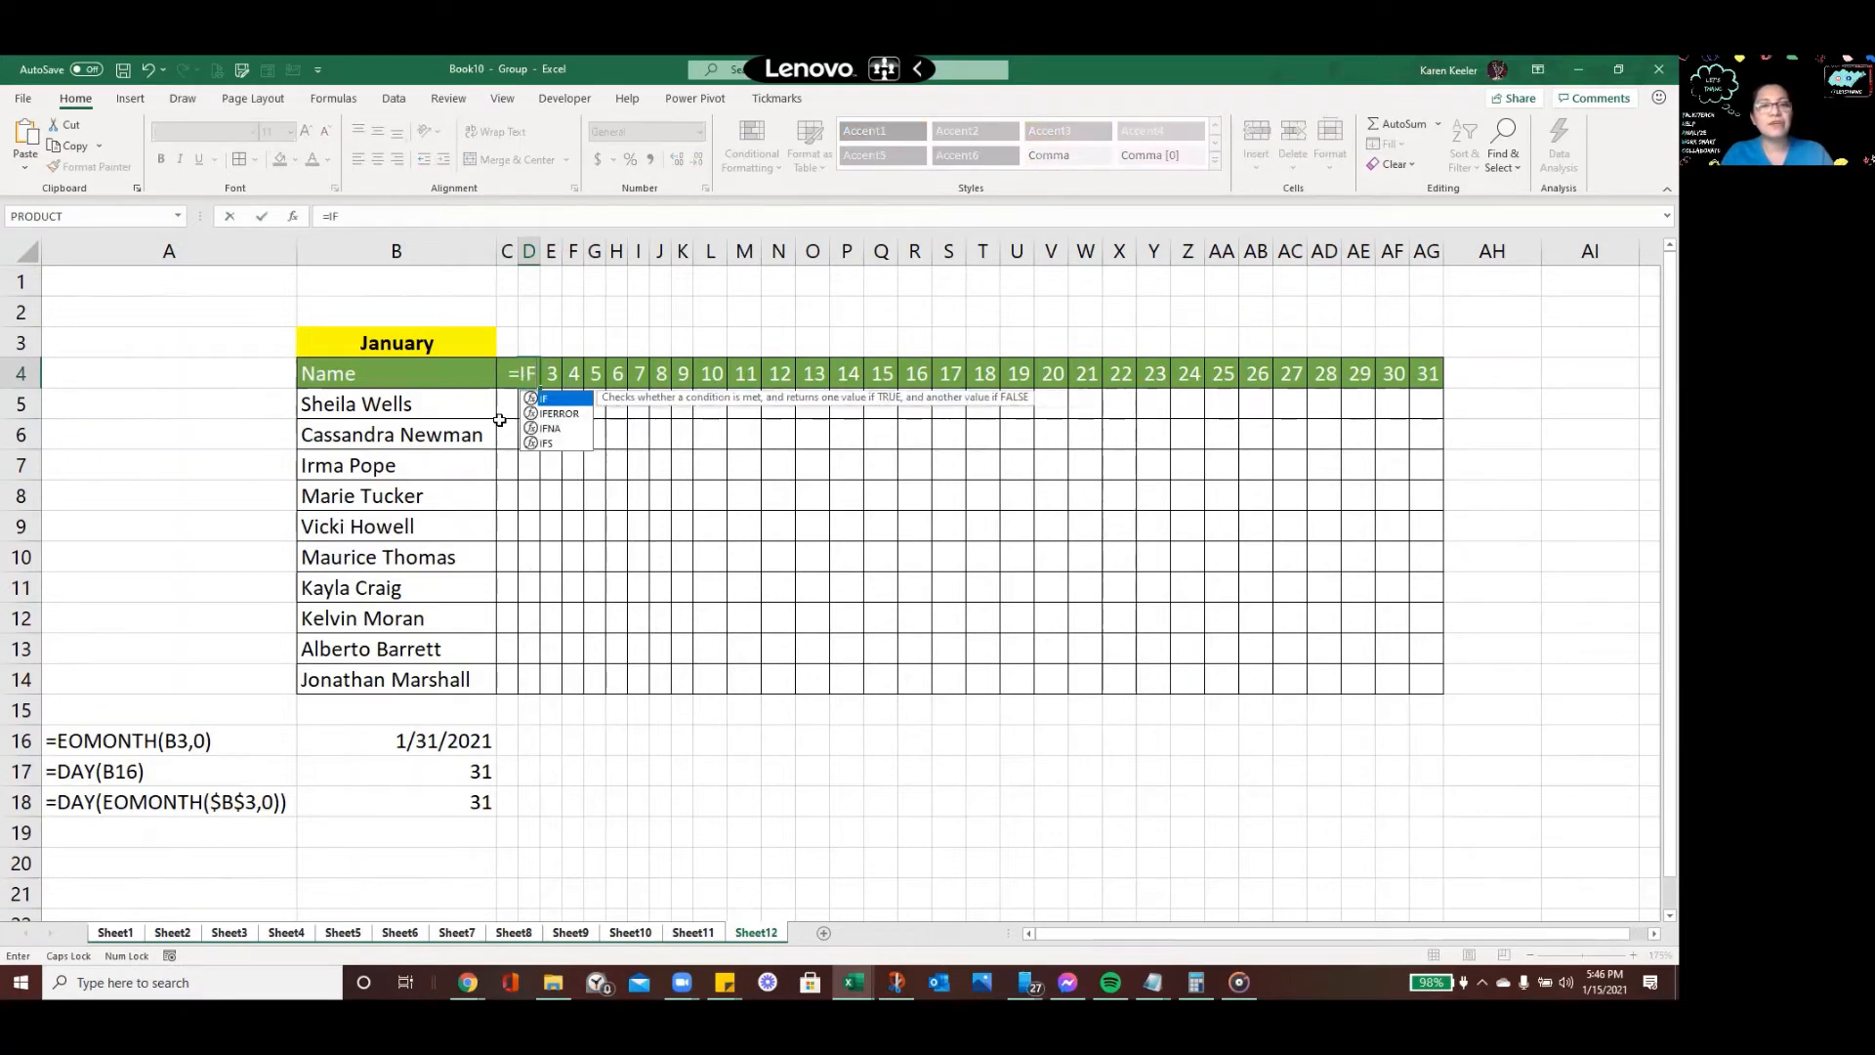
text(()
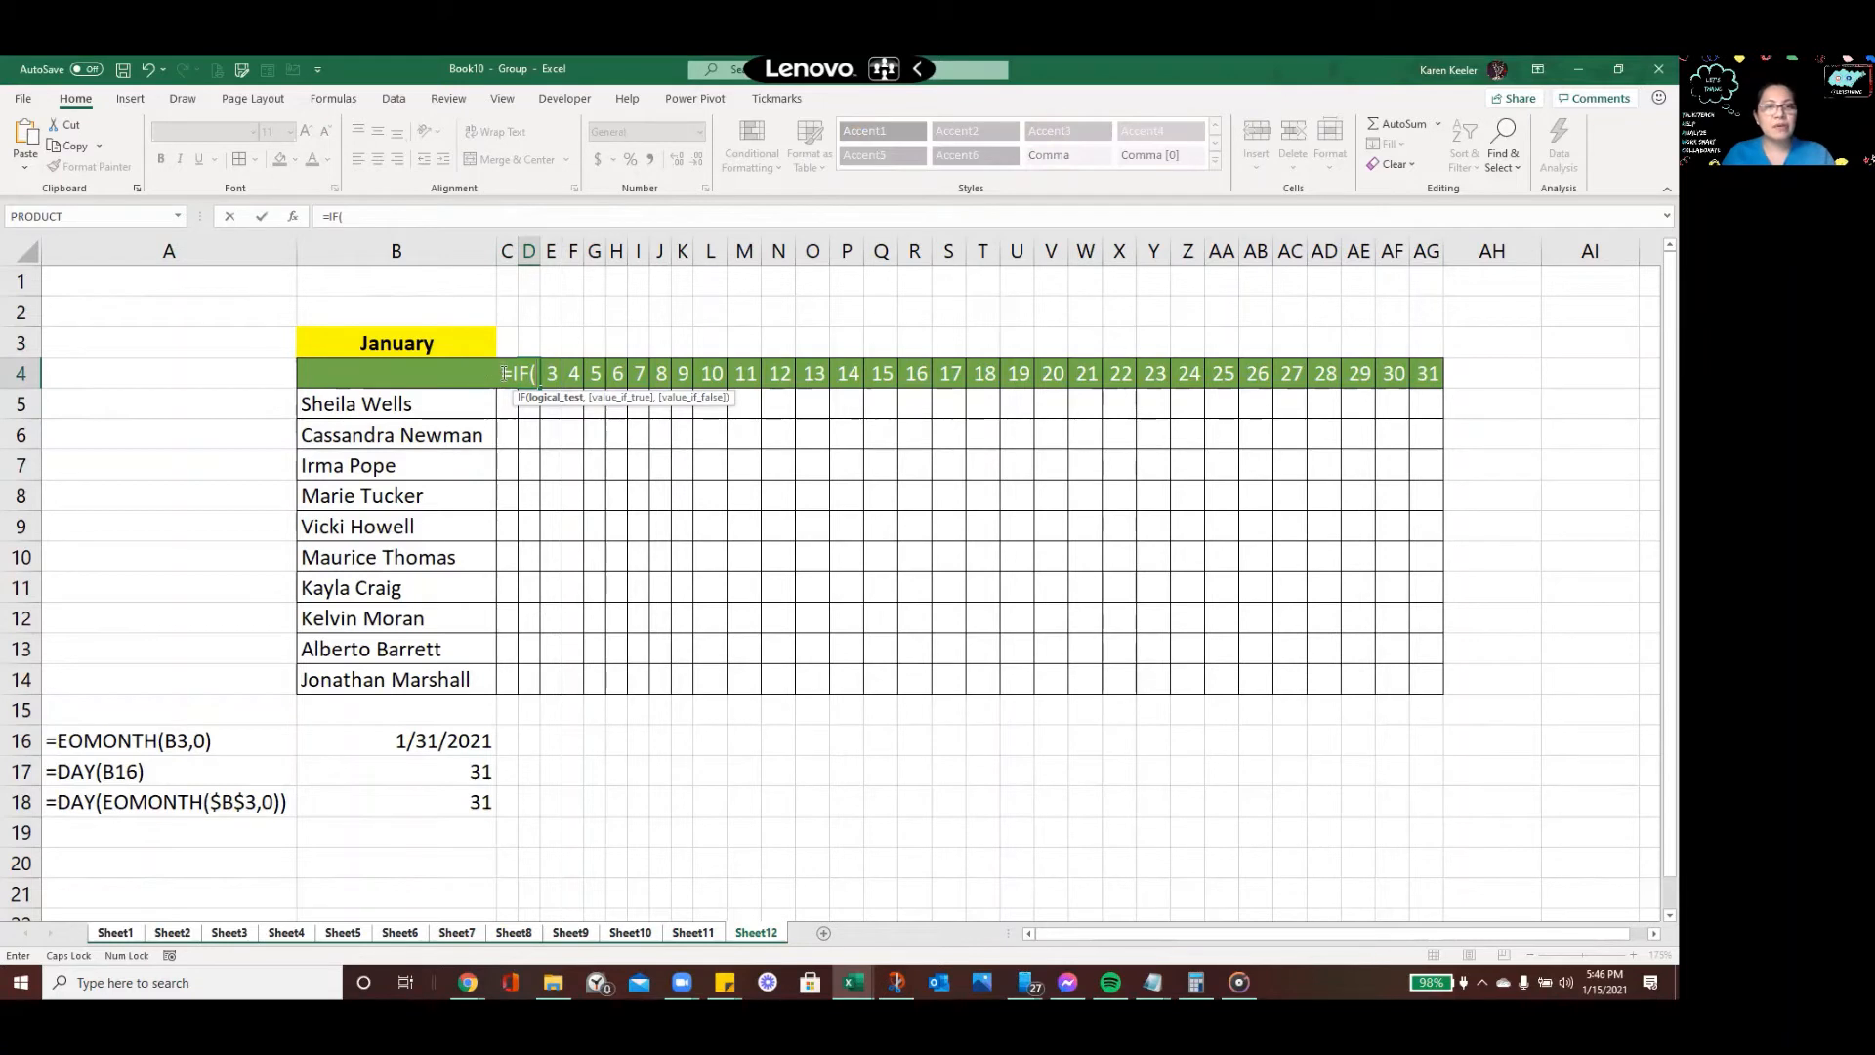
key(Left)
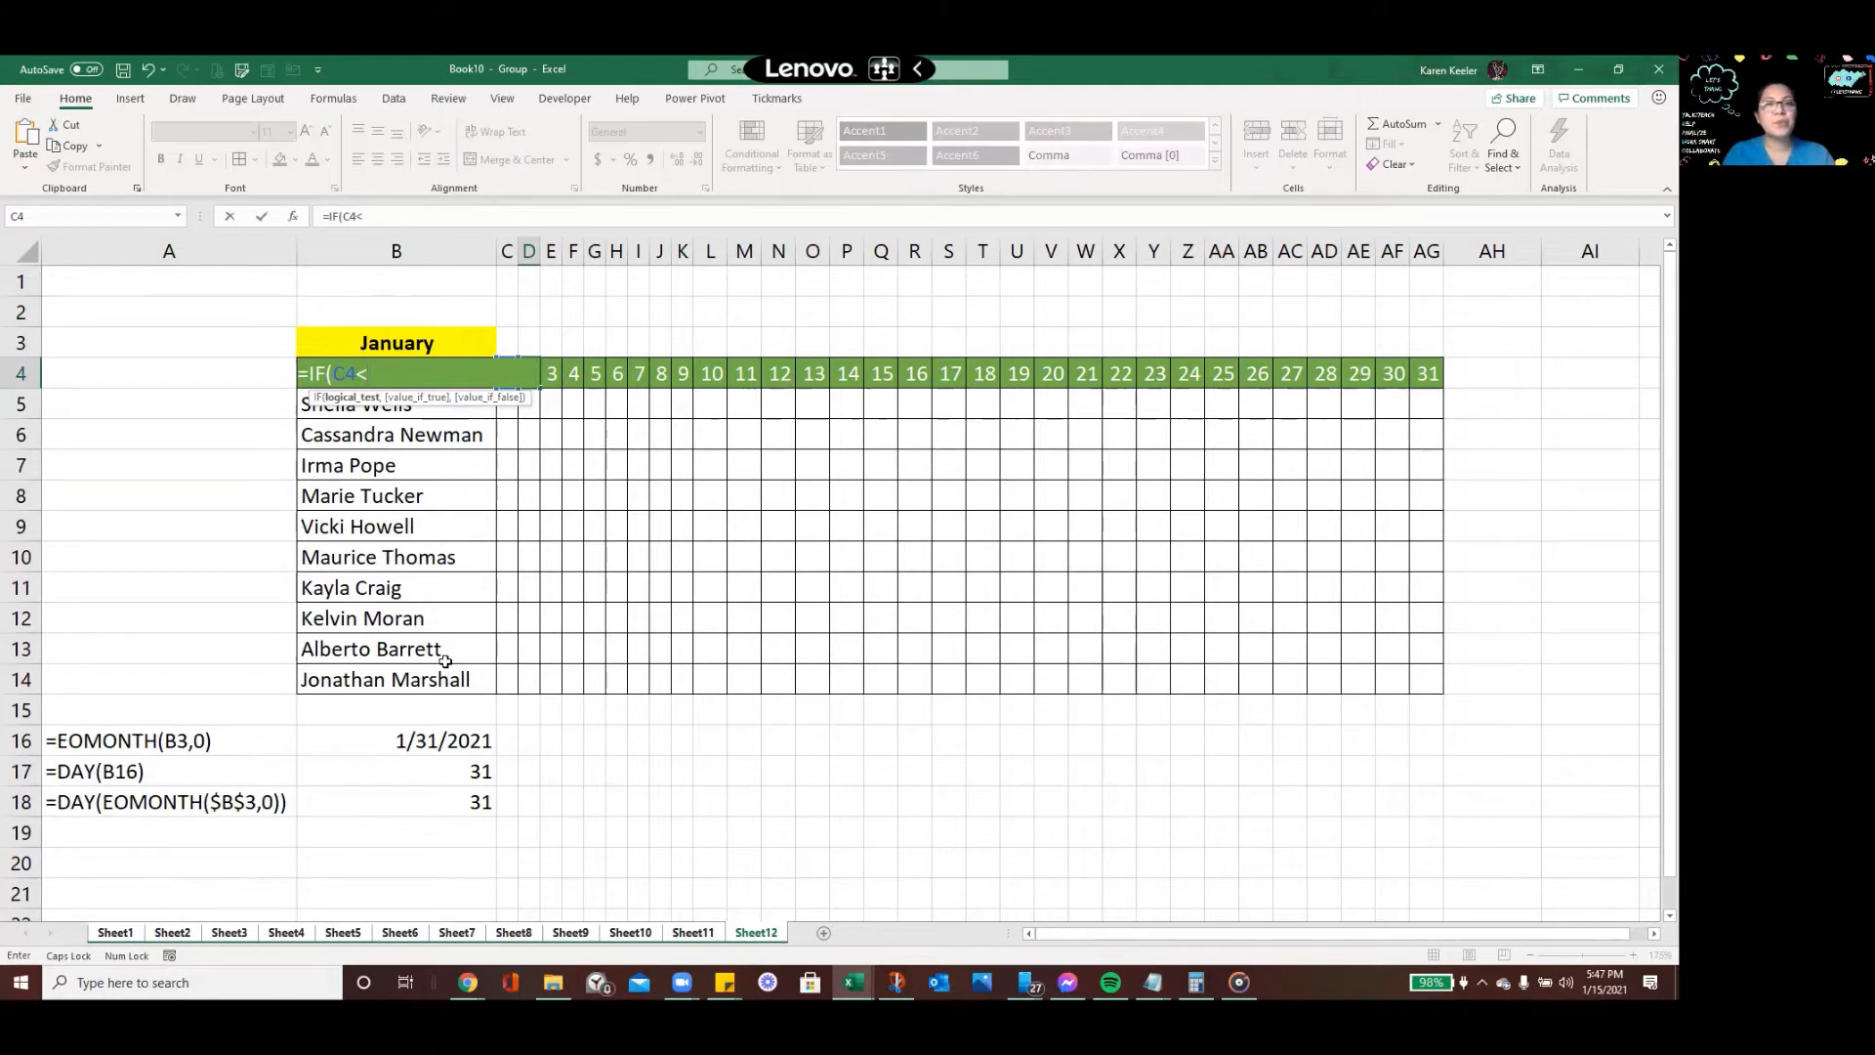
text(DAY)
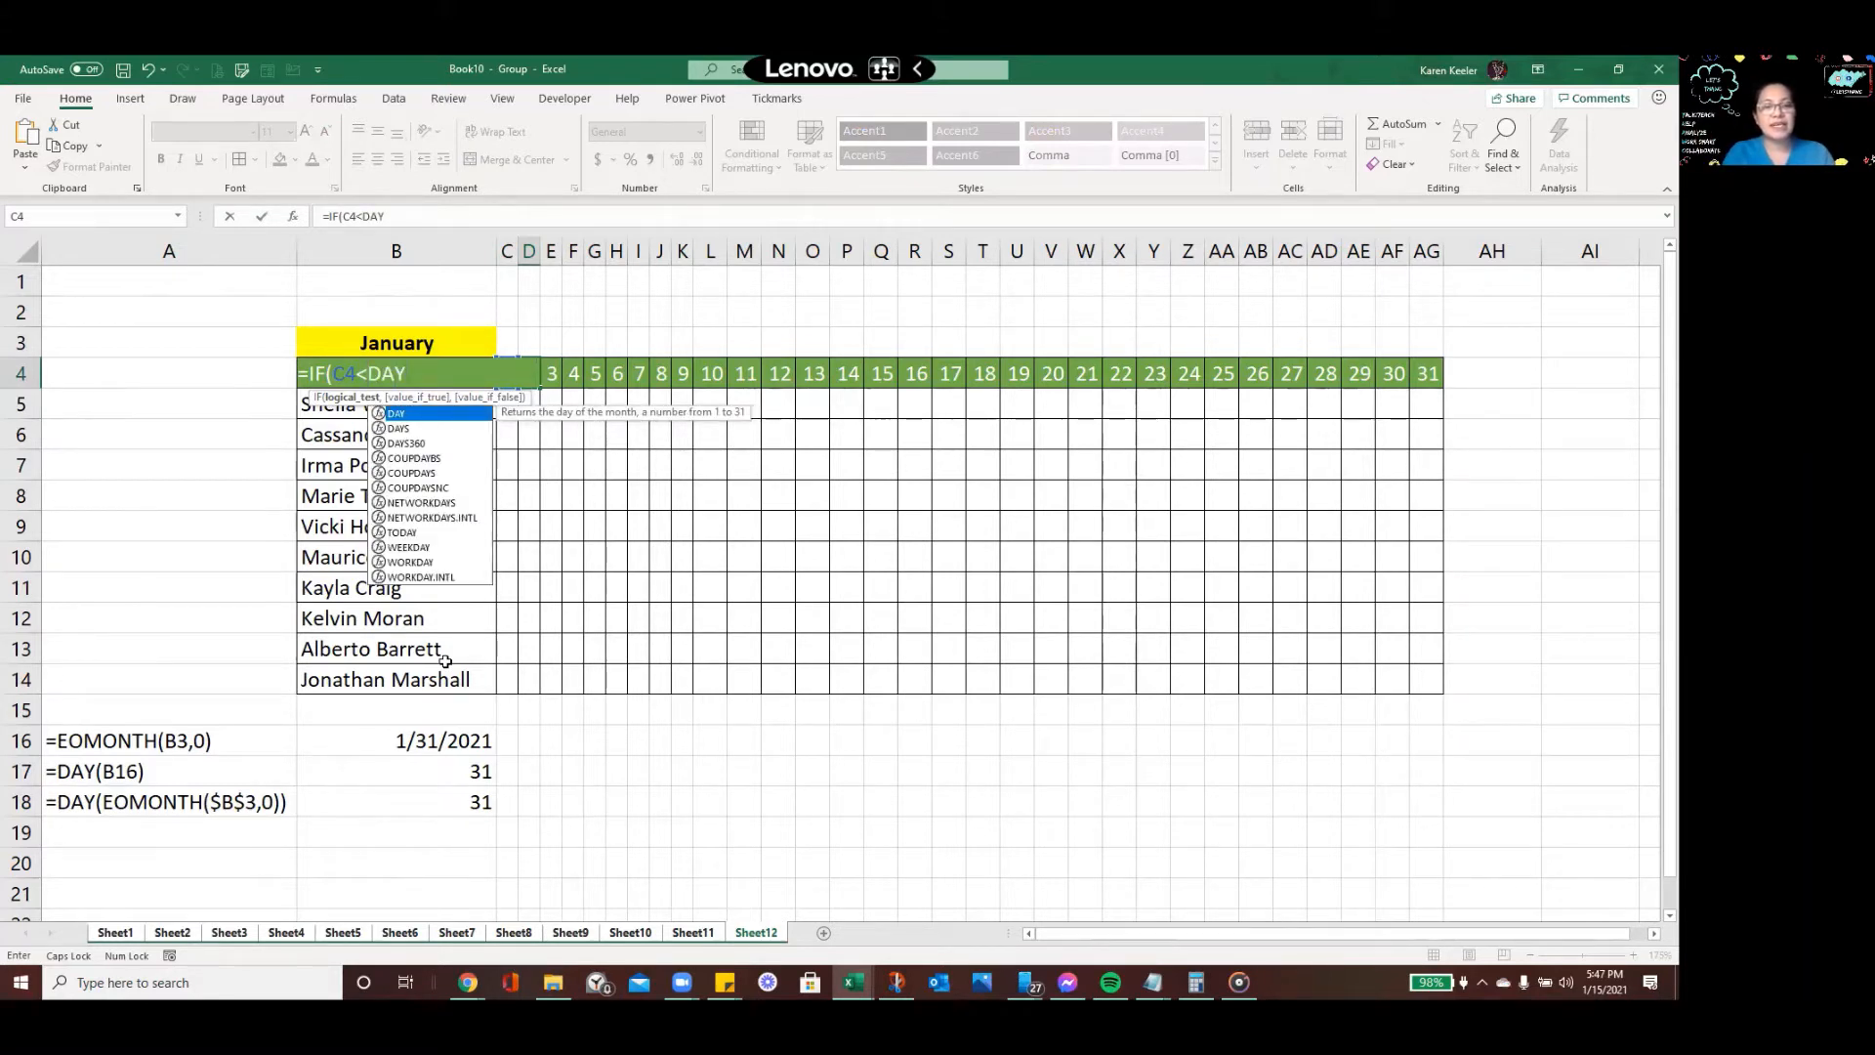
text((E)
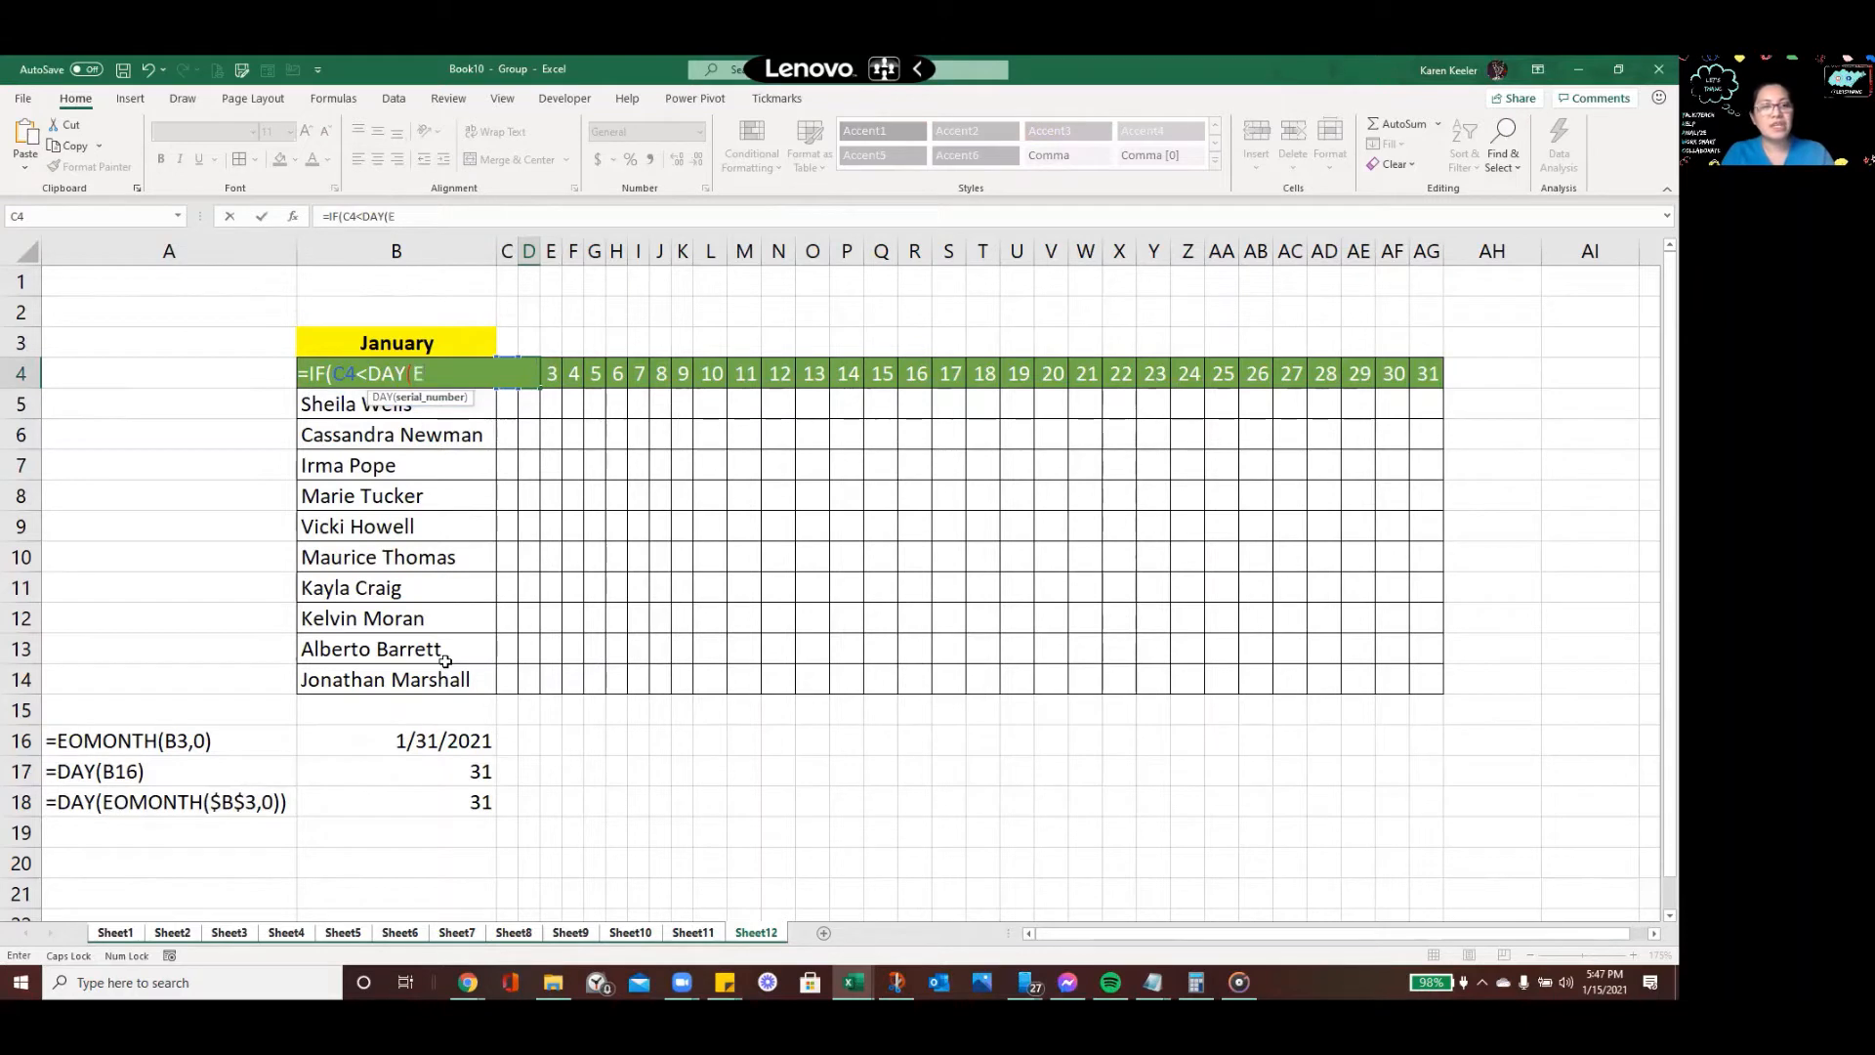
text(OMONTH()
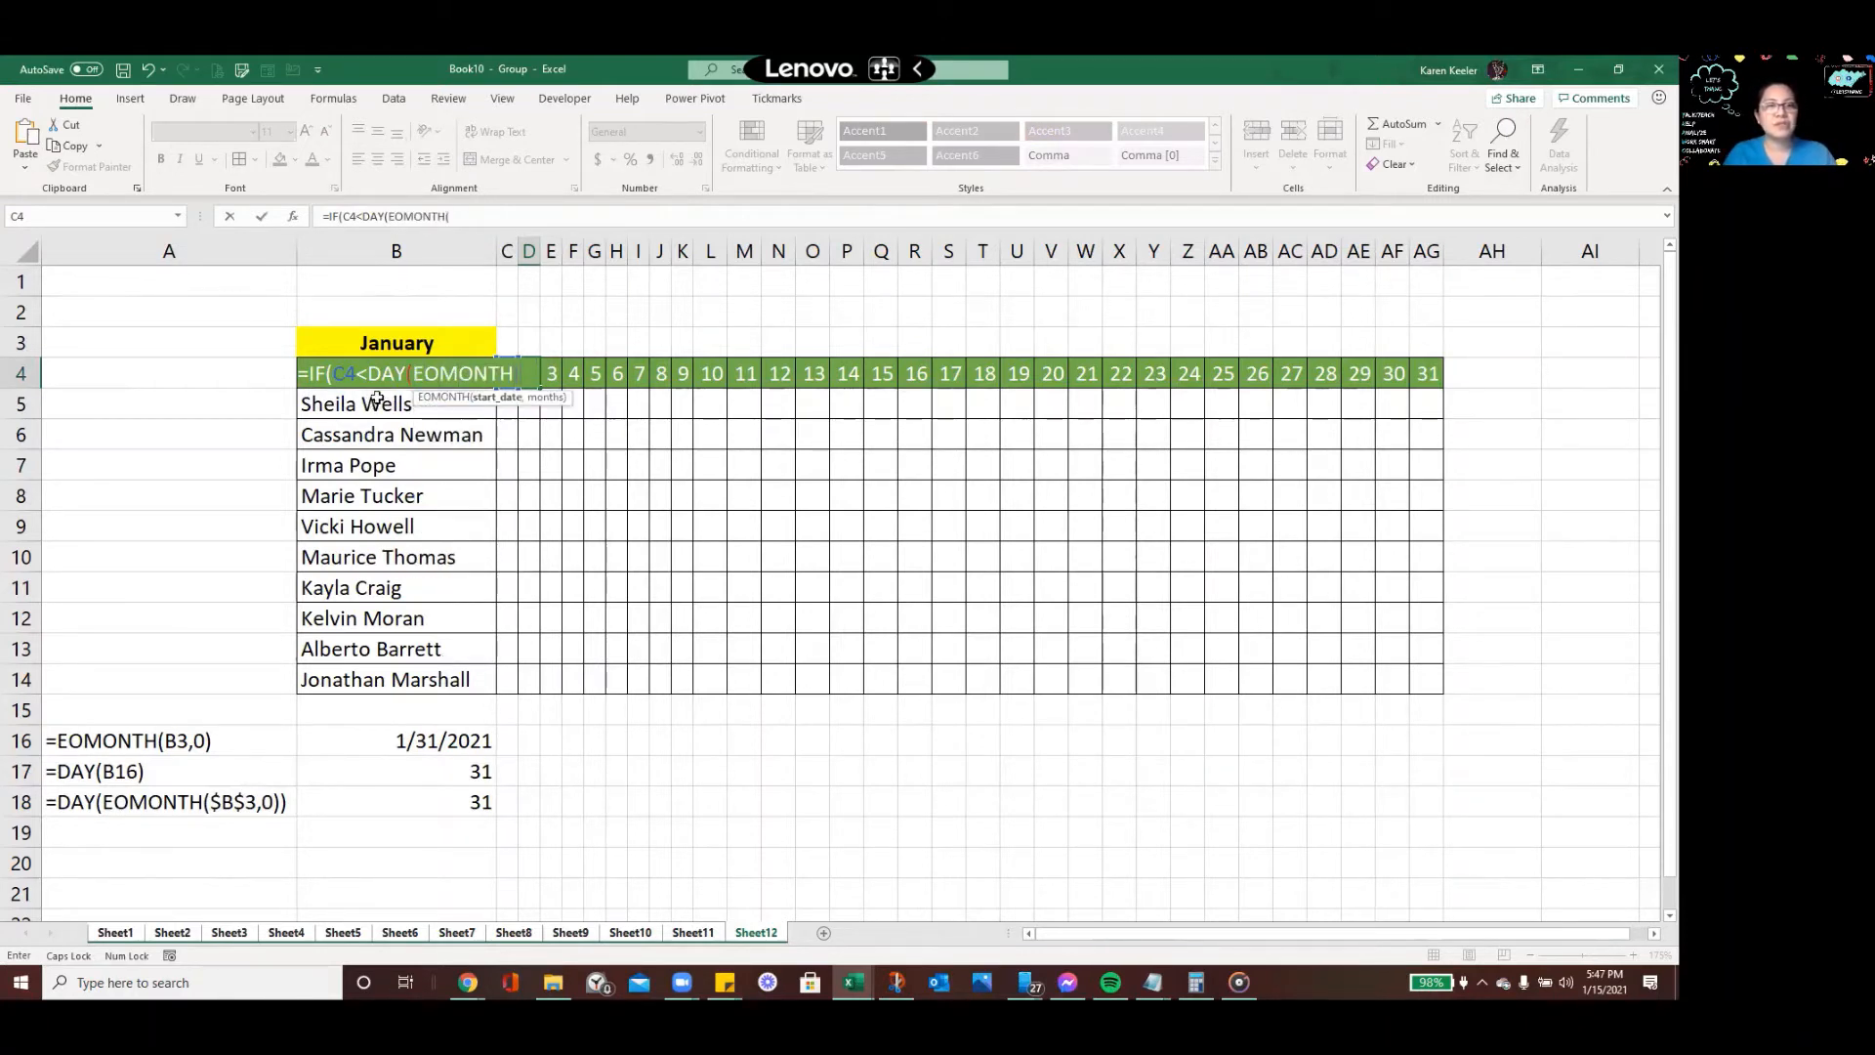
click(380, 337)
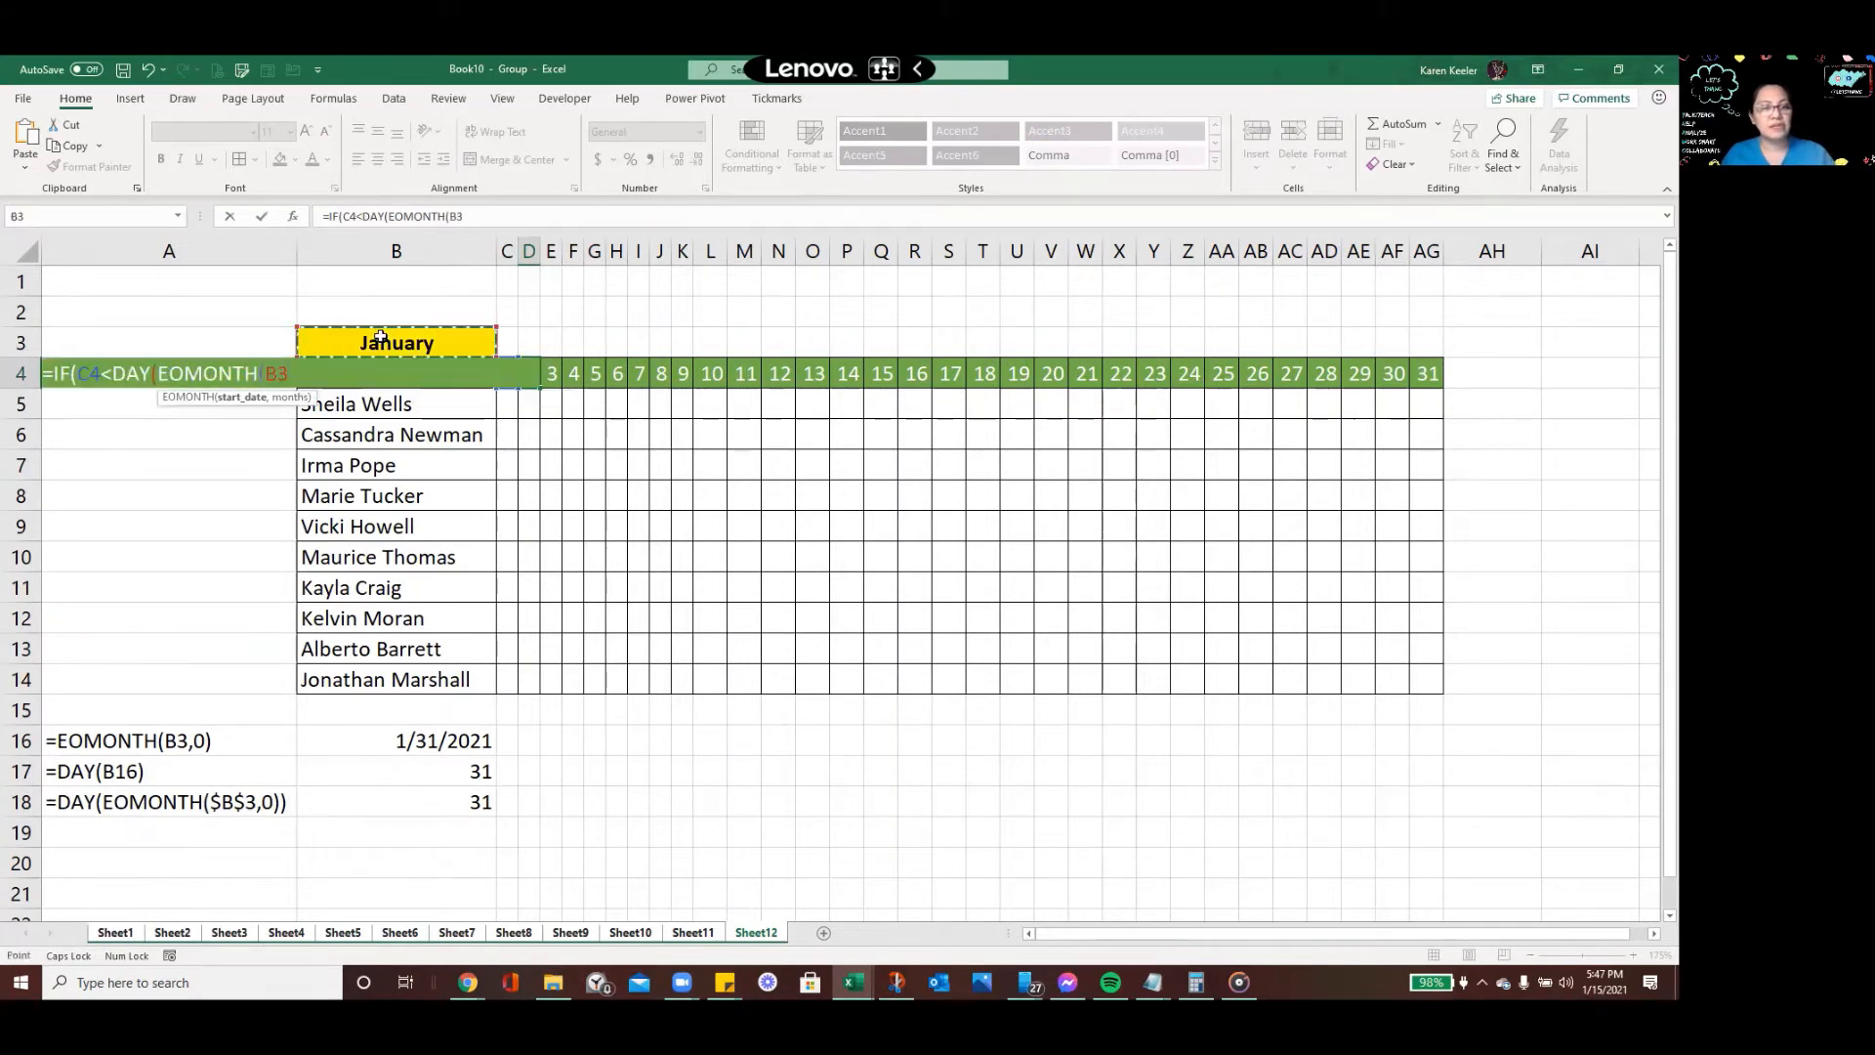
key(F4)
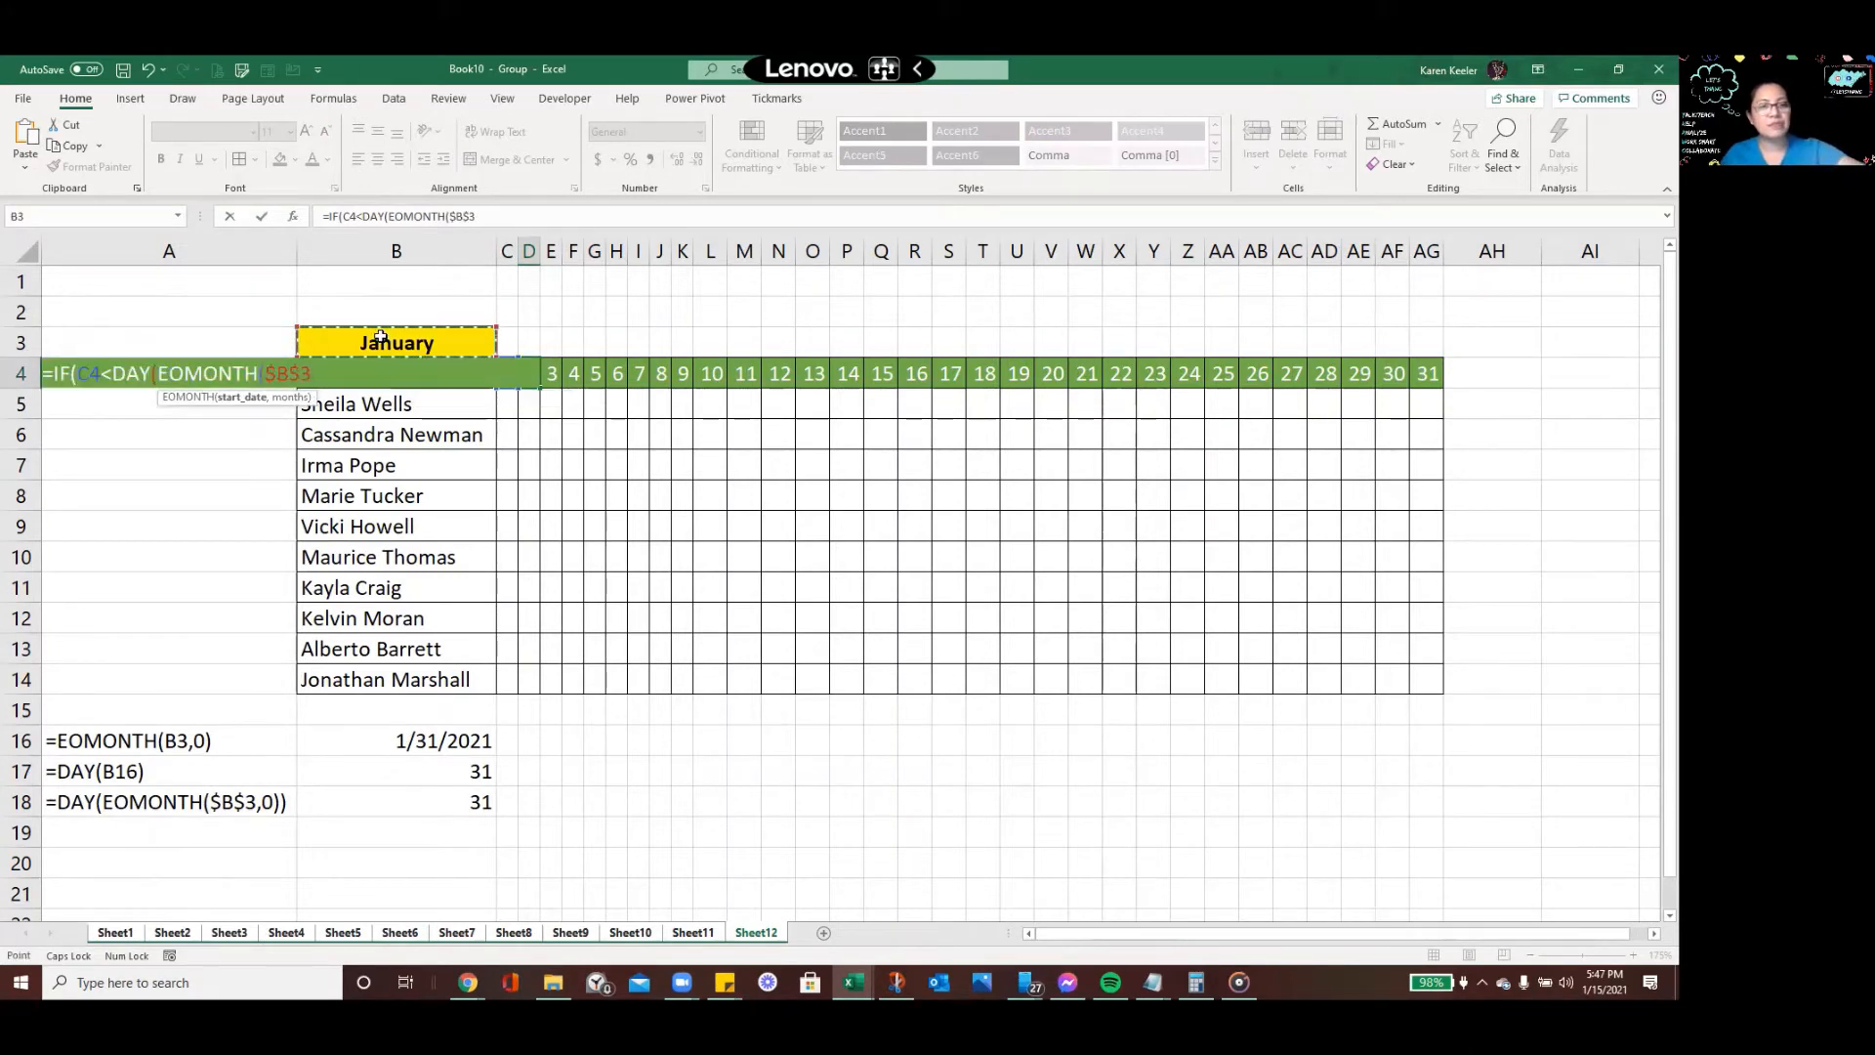
text(,0)
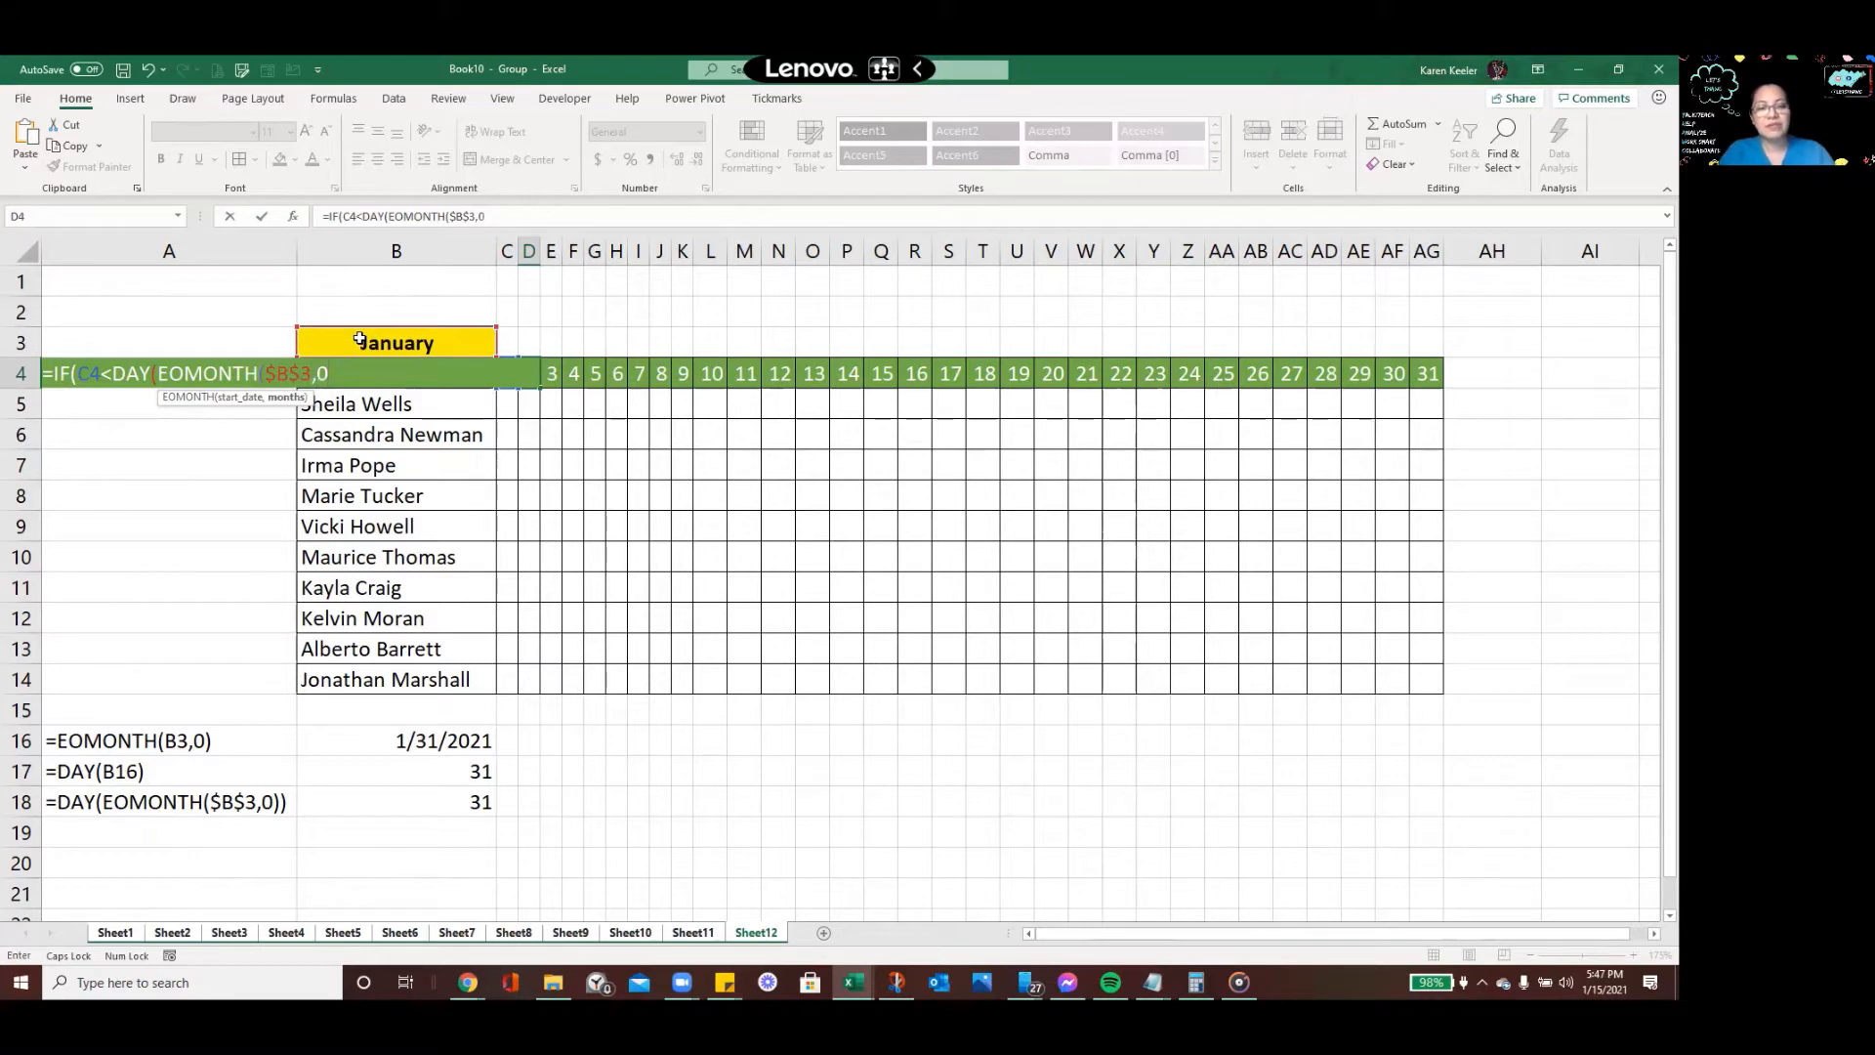
text()))
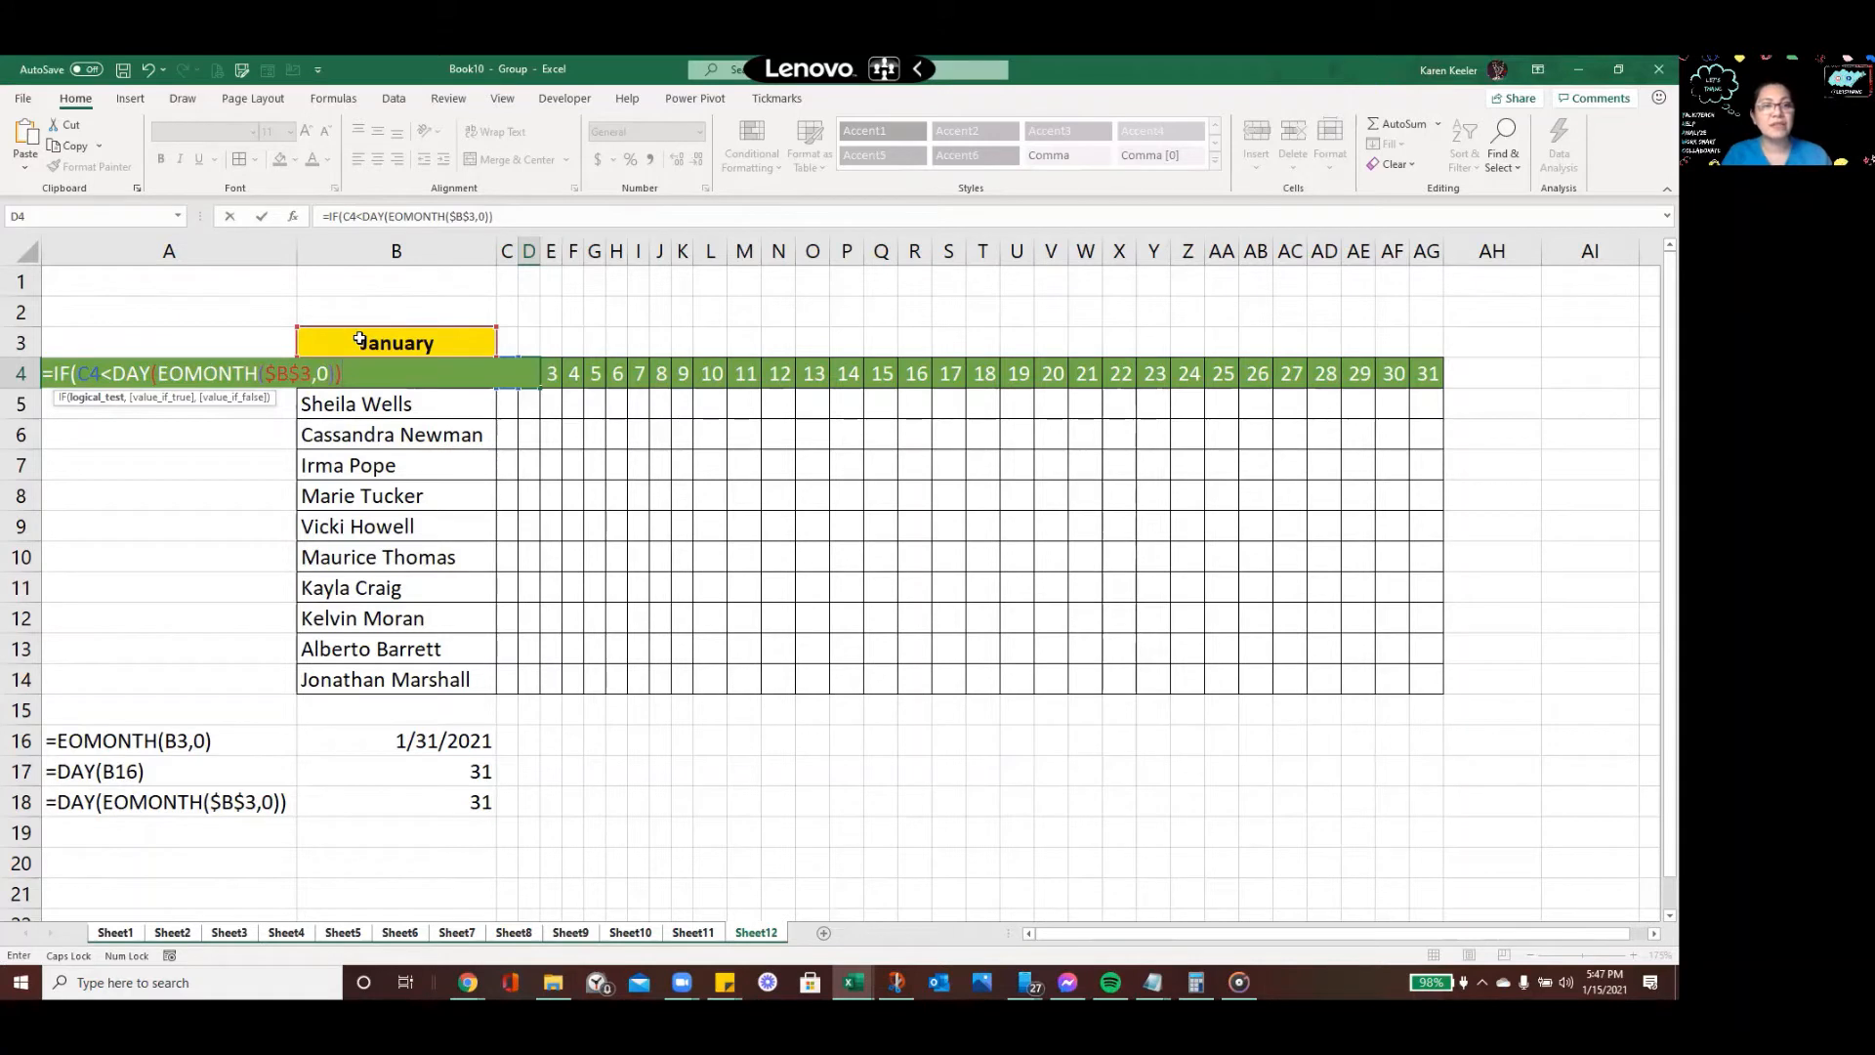
text(,)
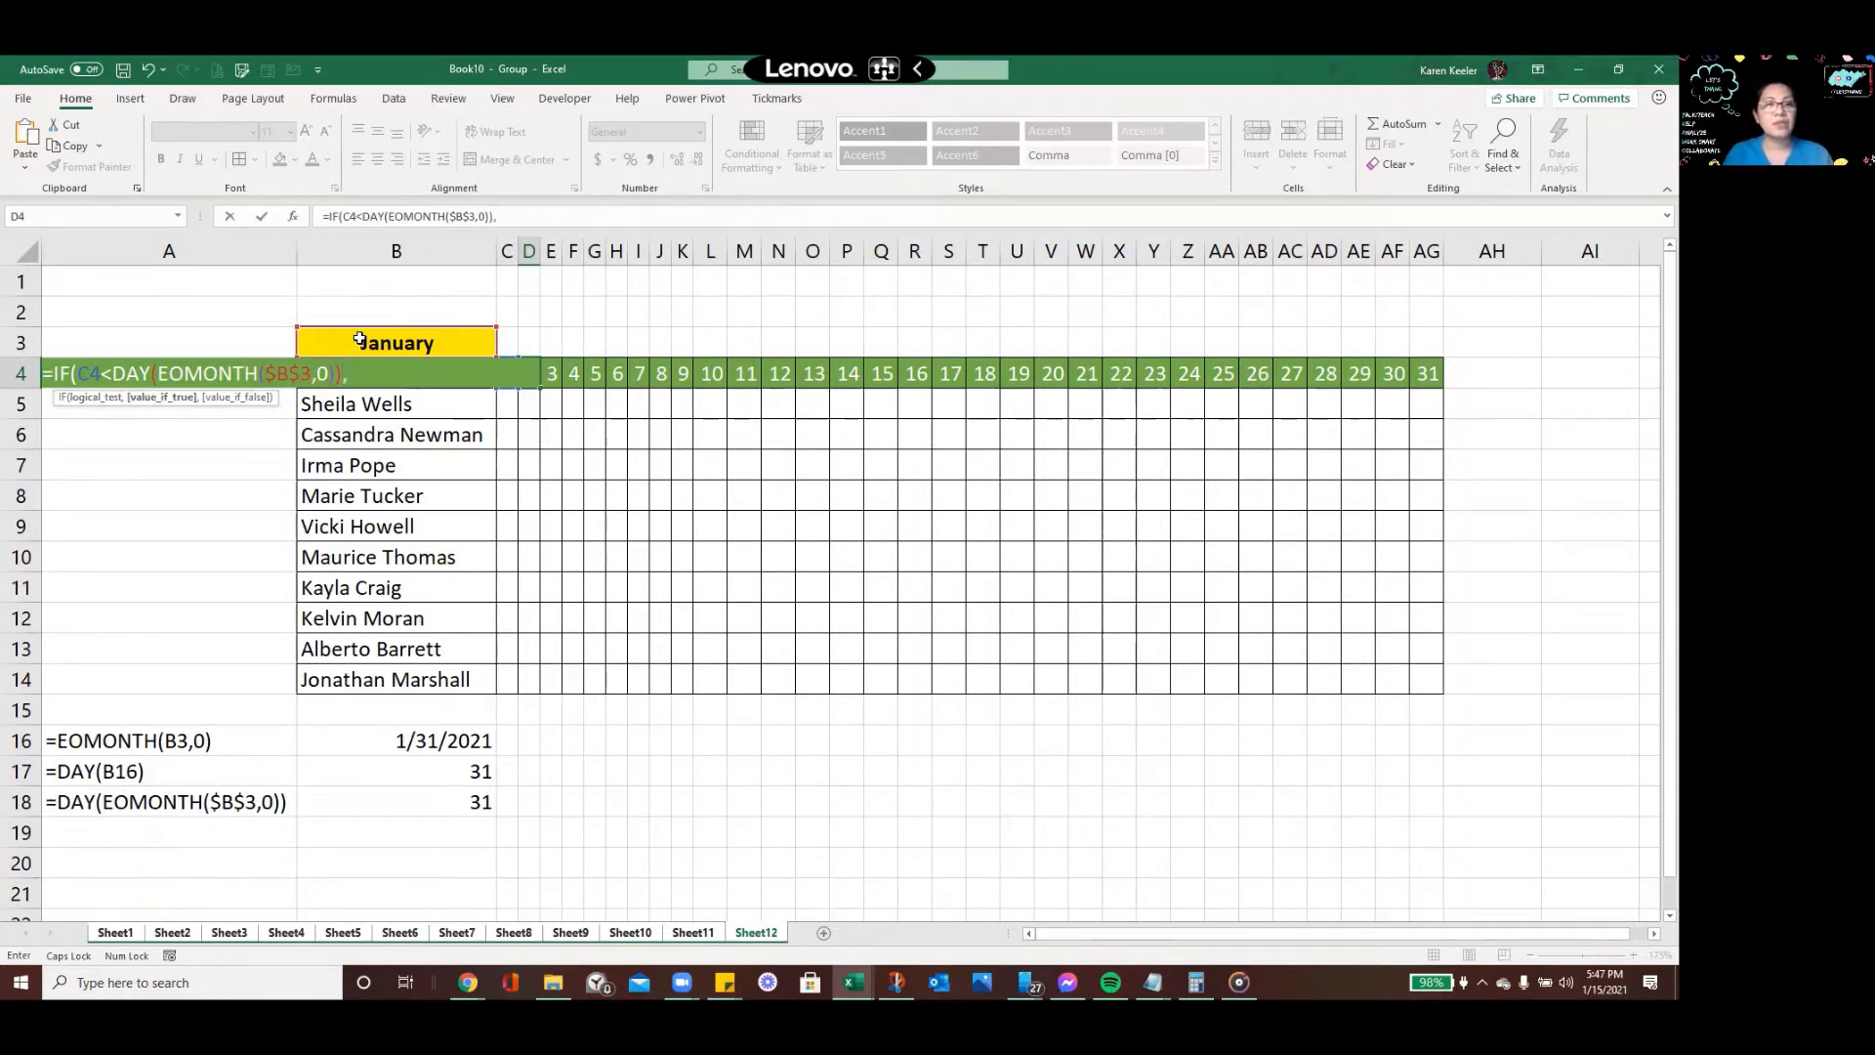
click(504, 362)
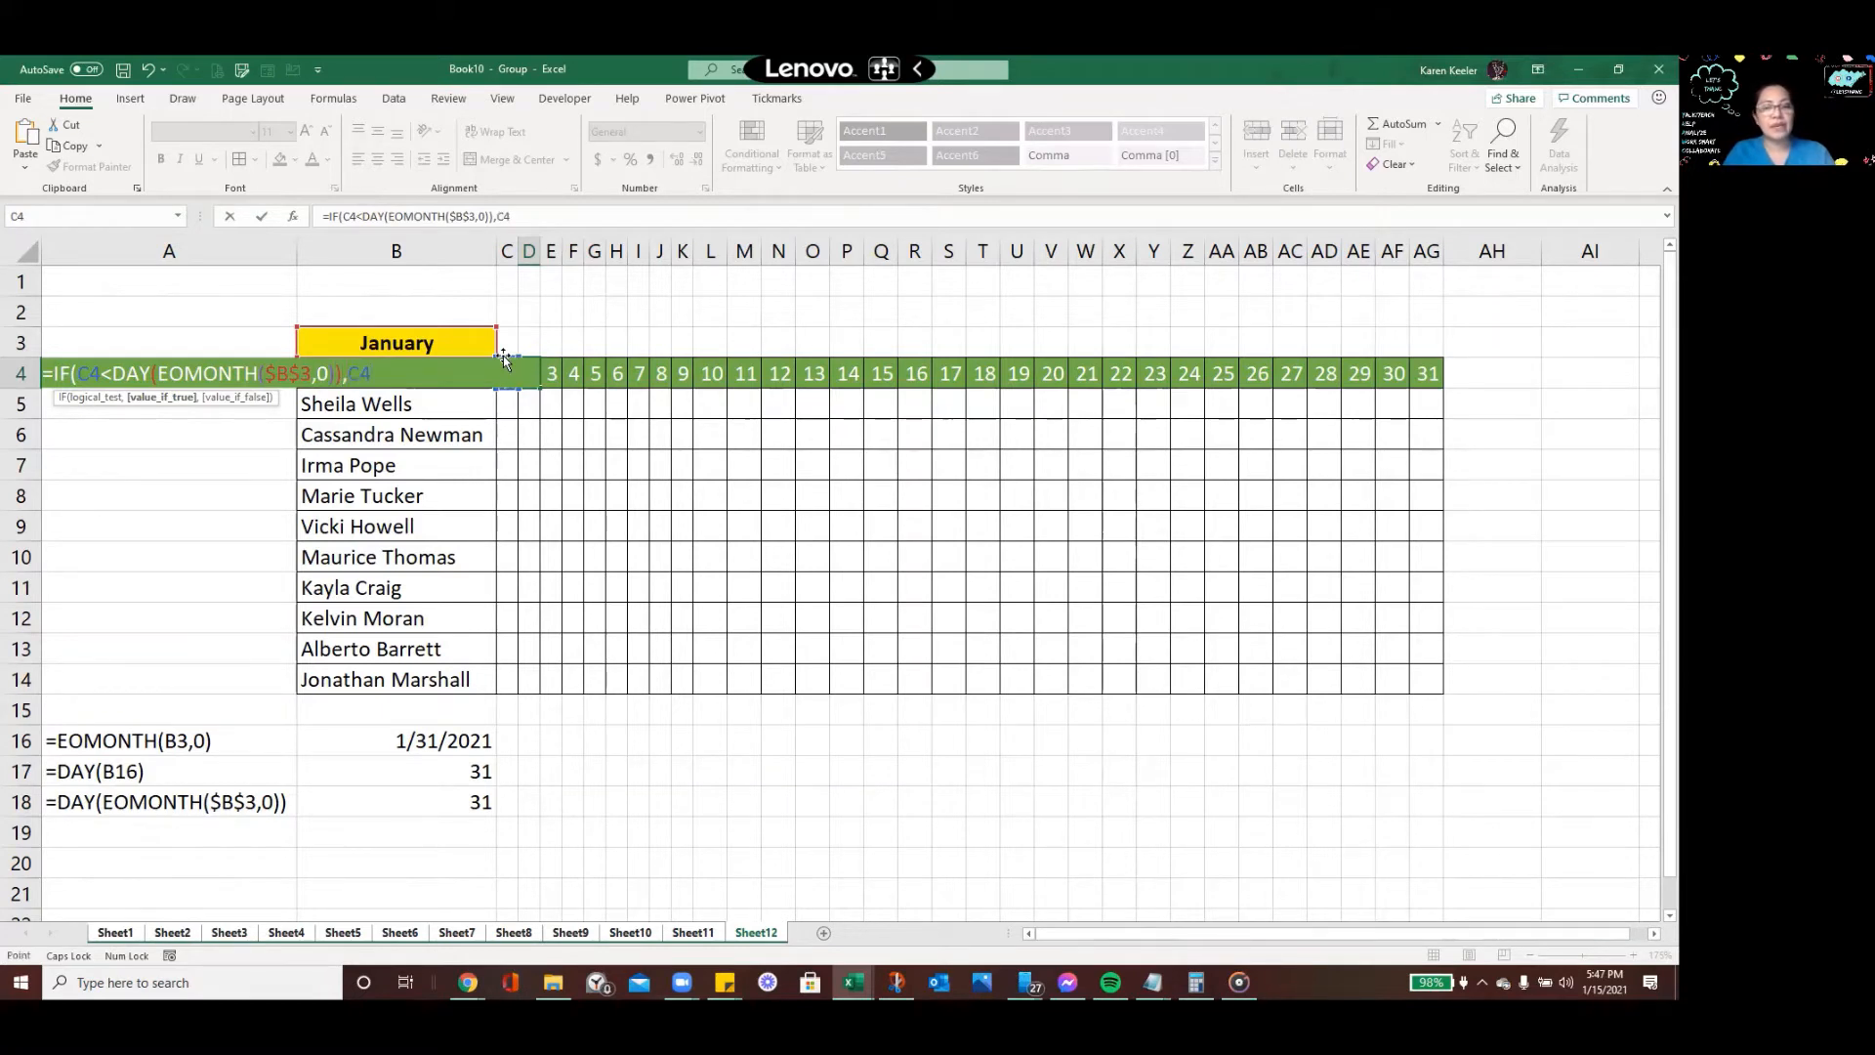
text(+1,)
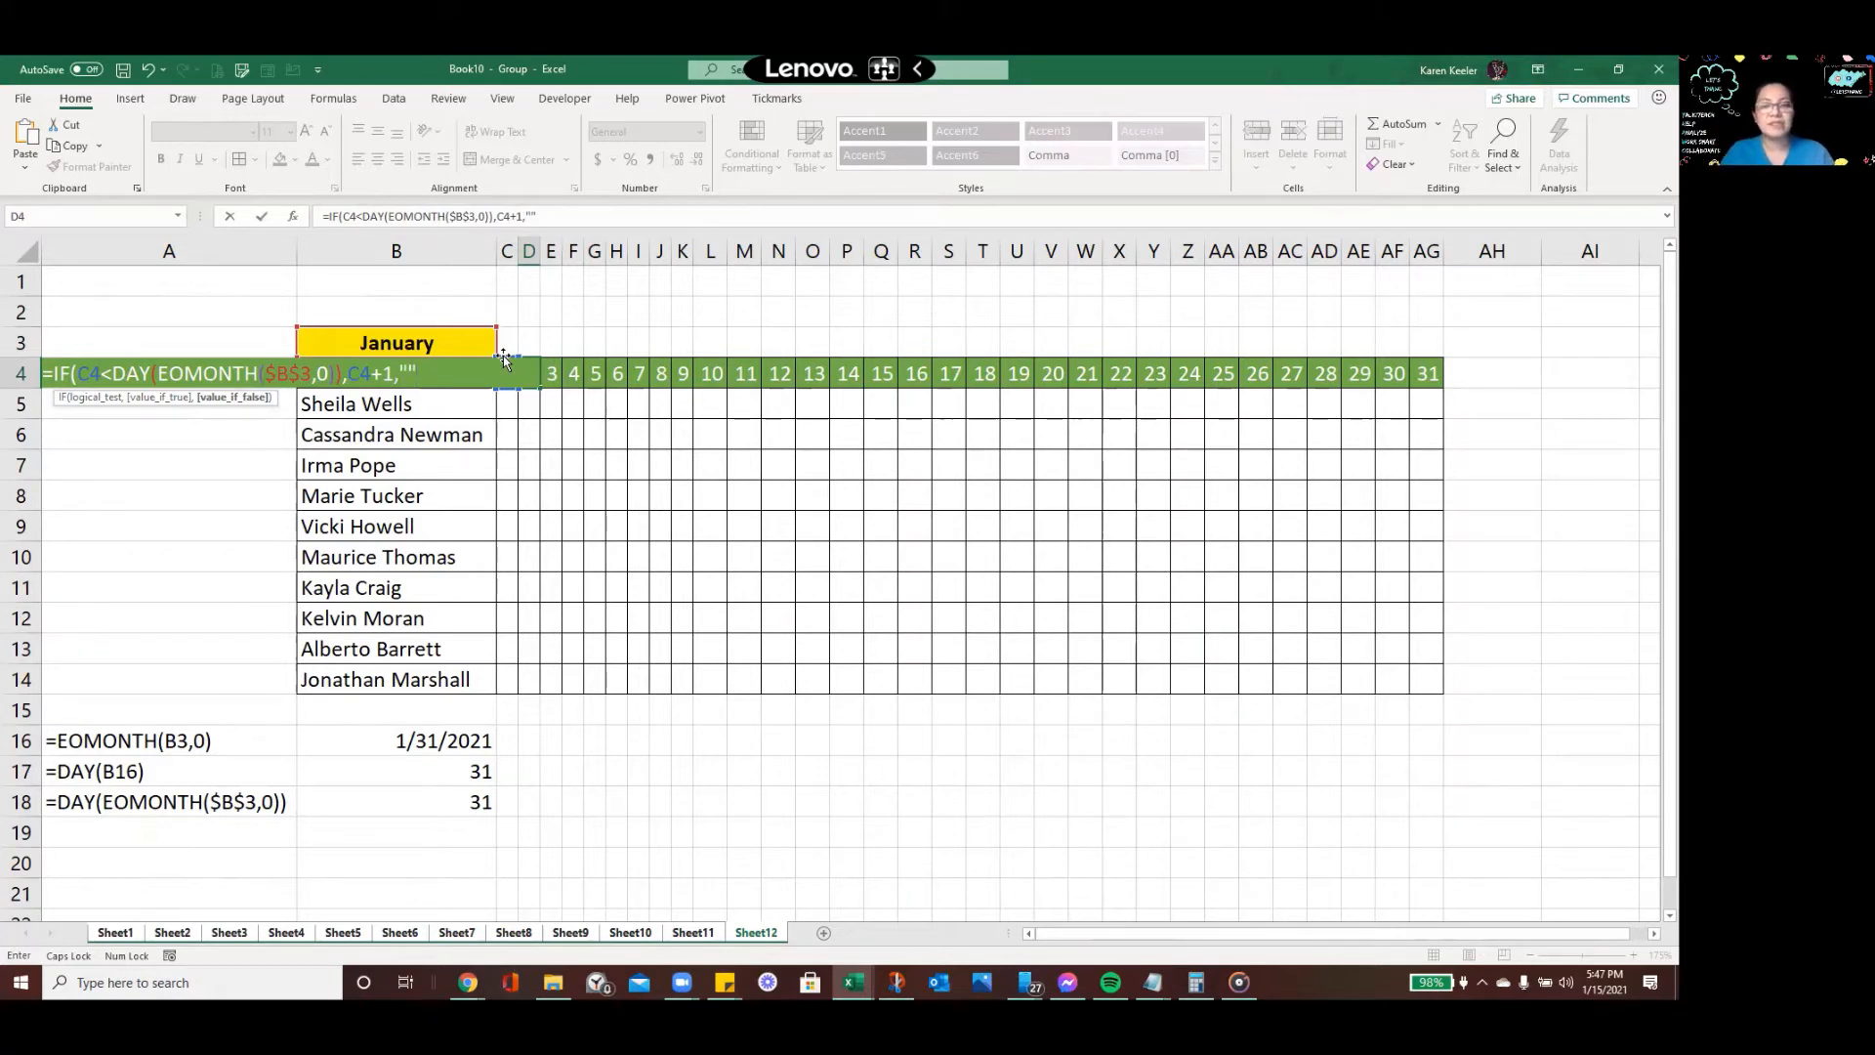
text())
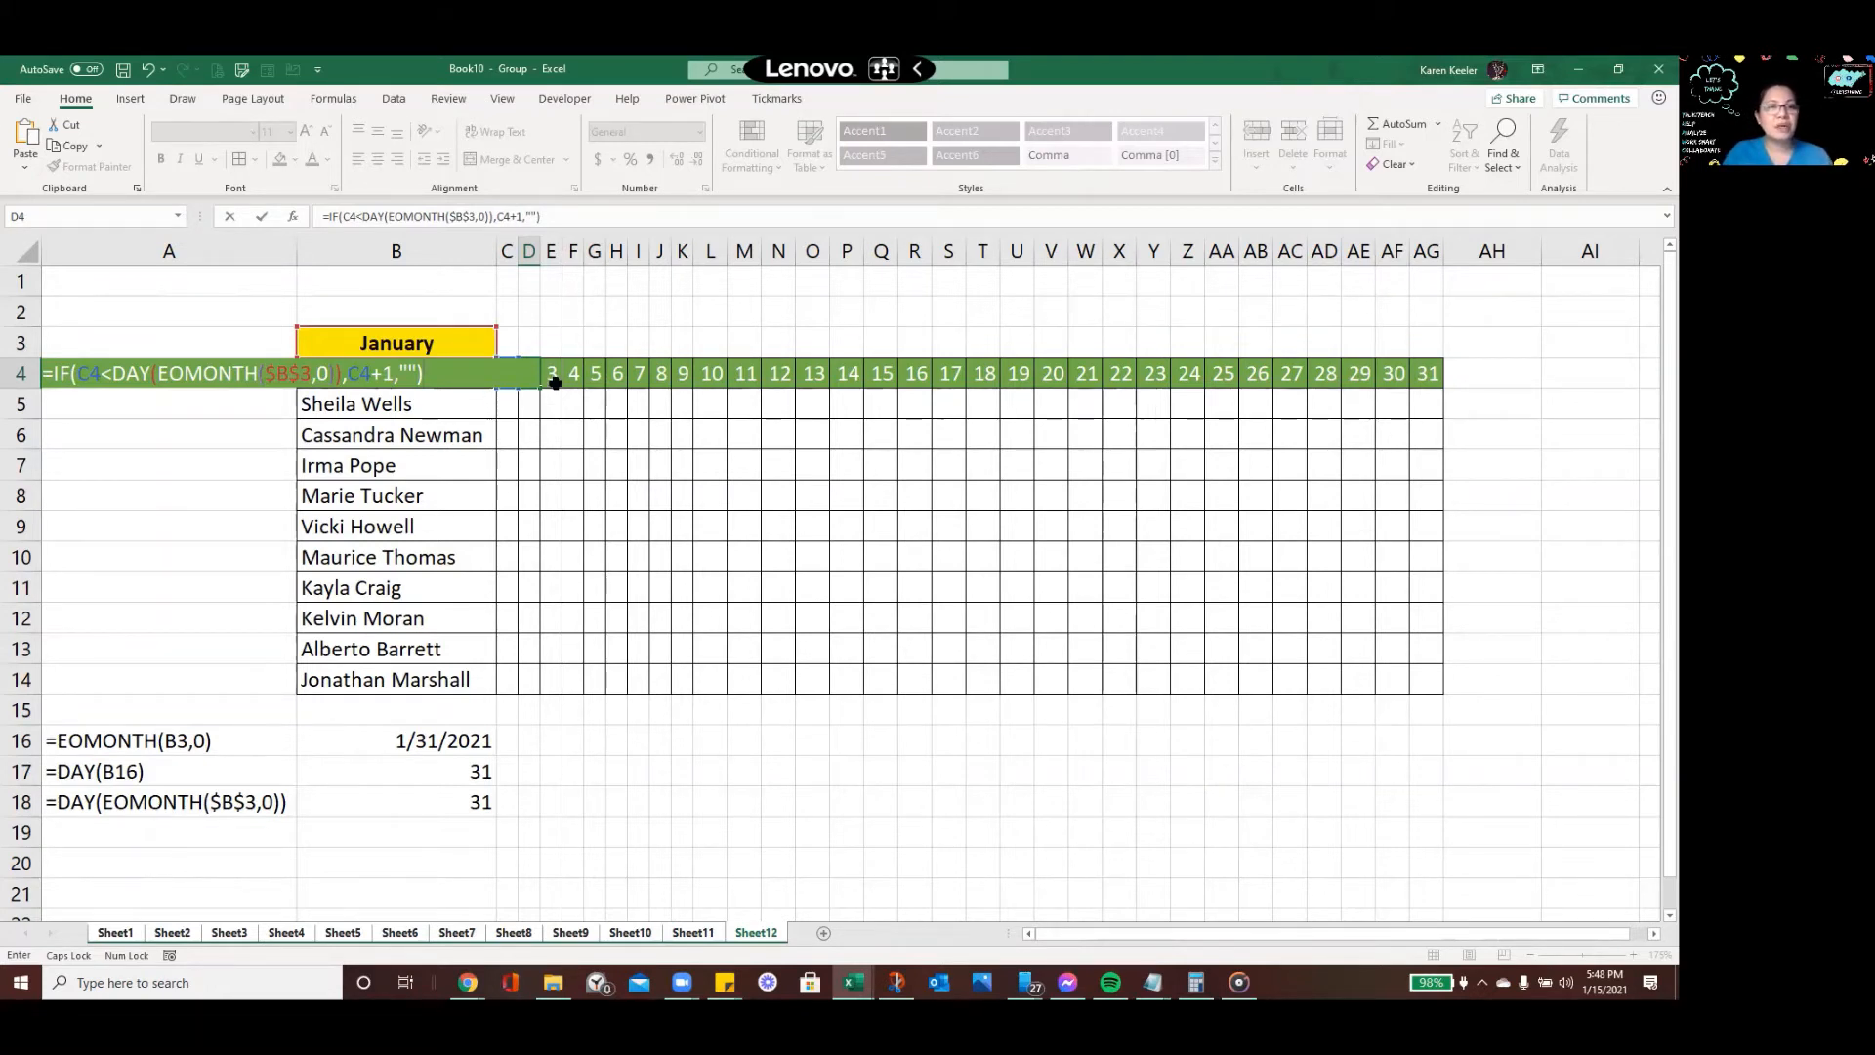
key(ctrl+Return)
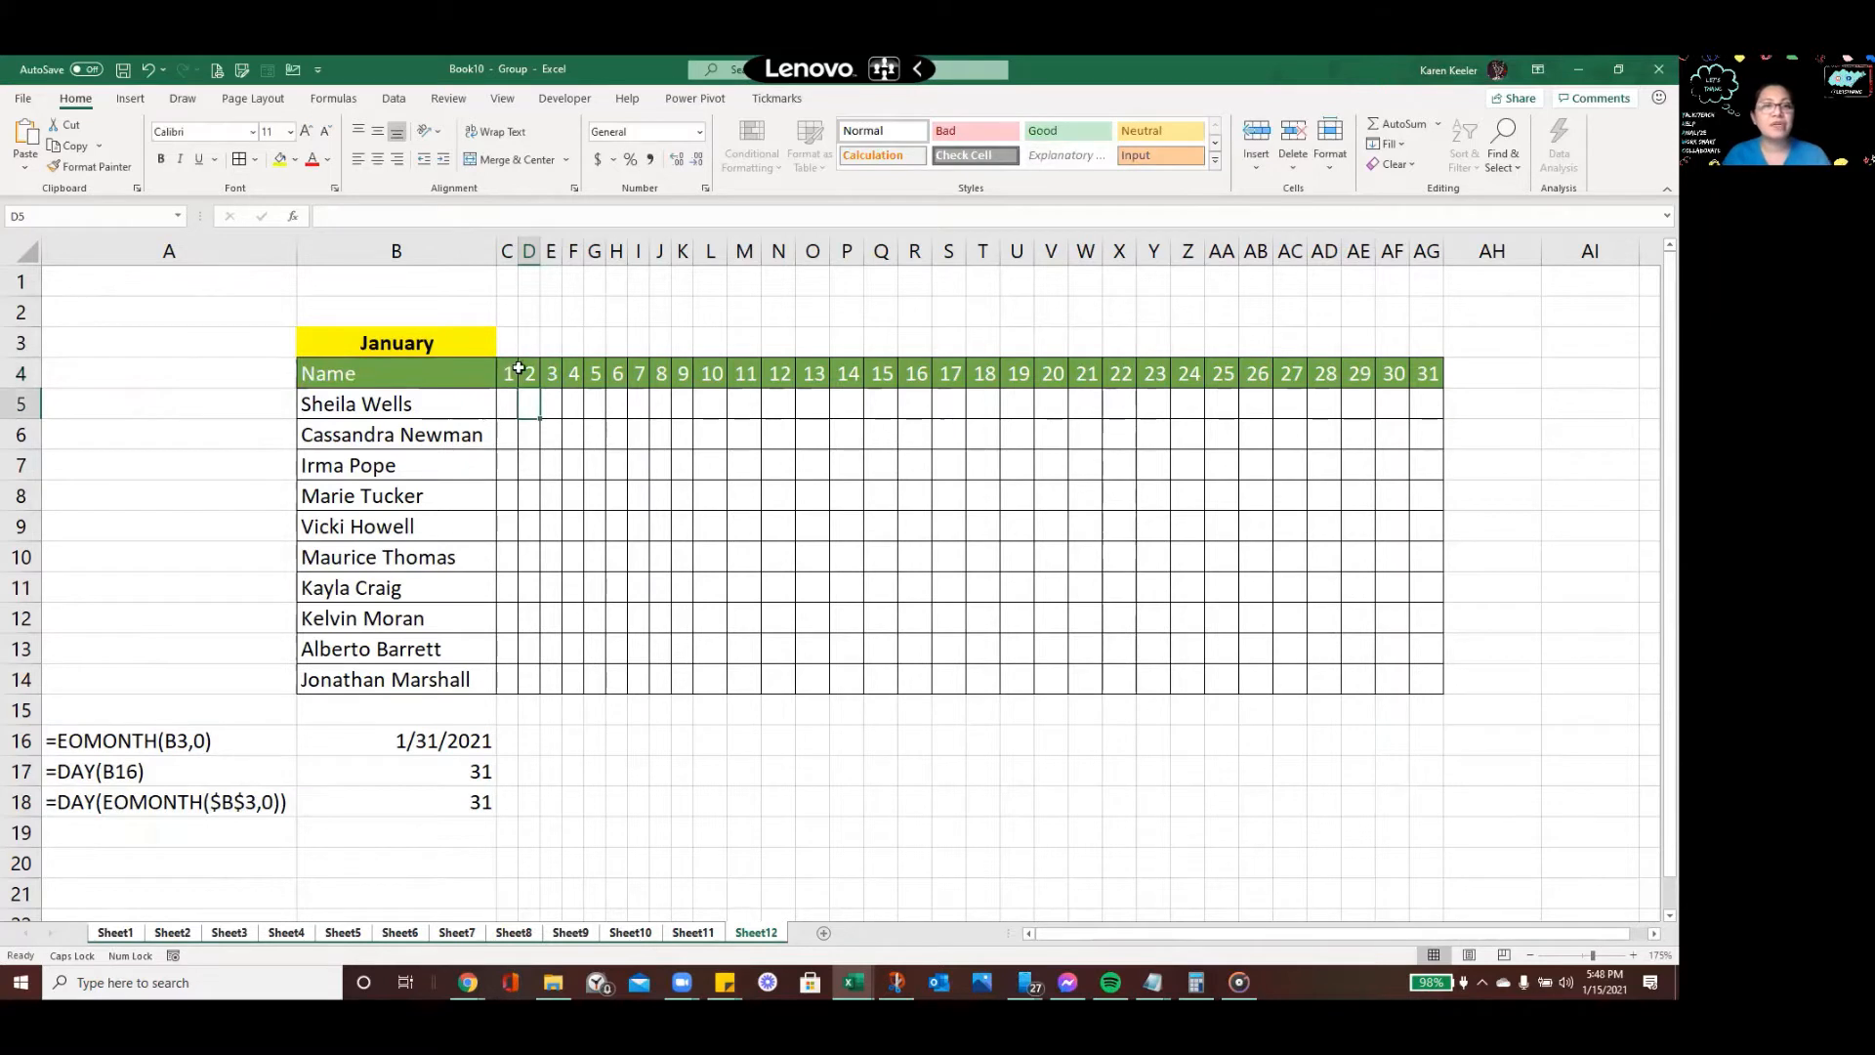
drag(537, 386, 1439, 367)
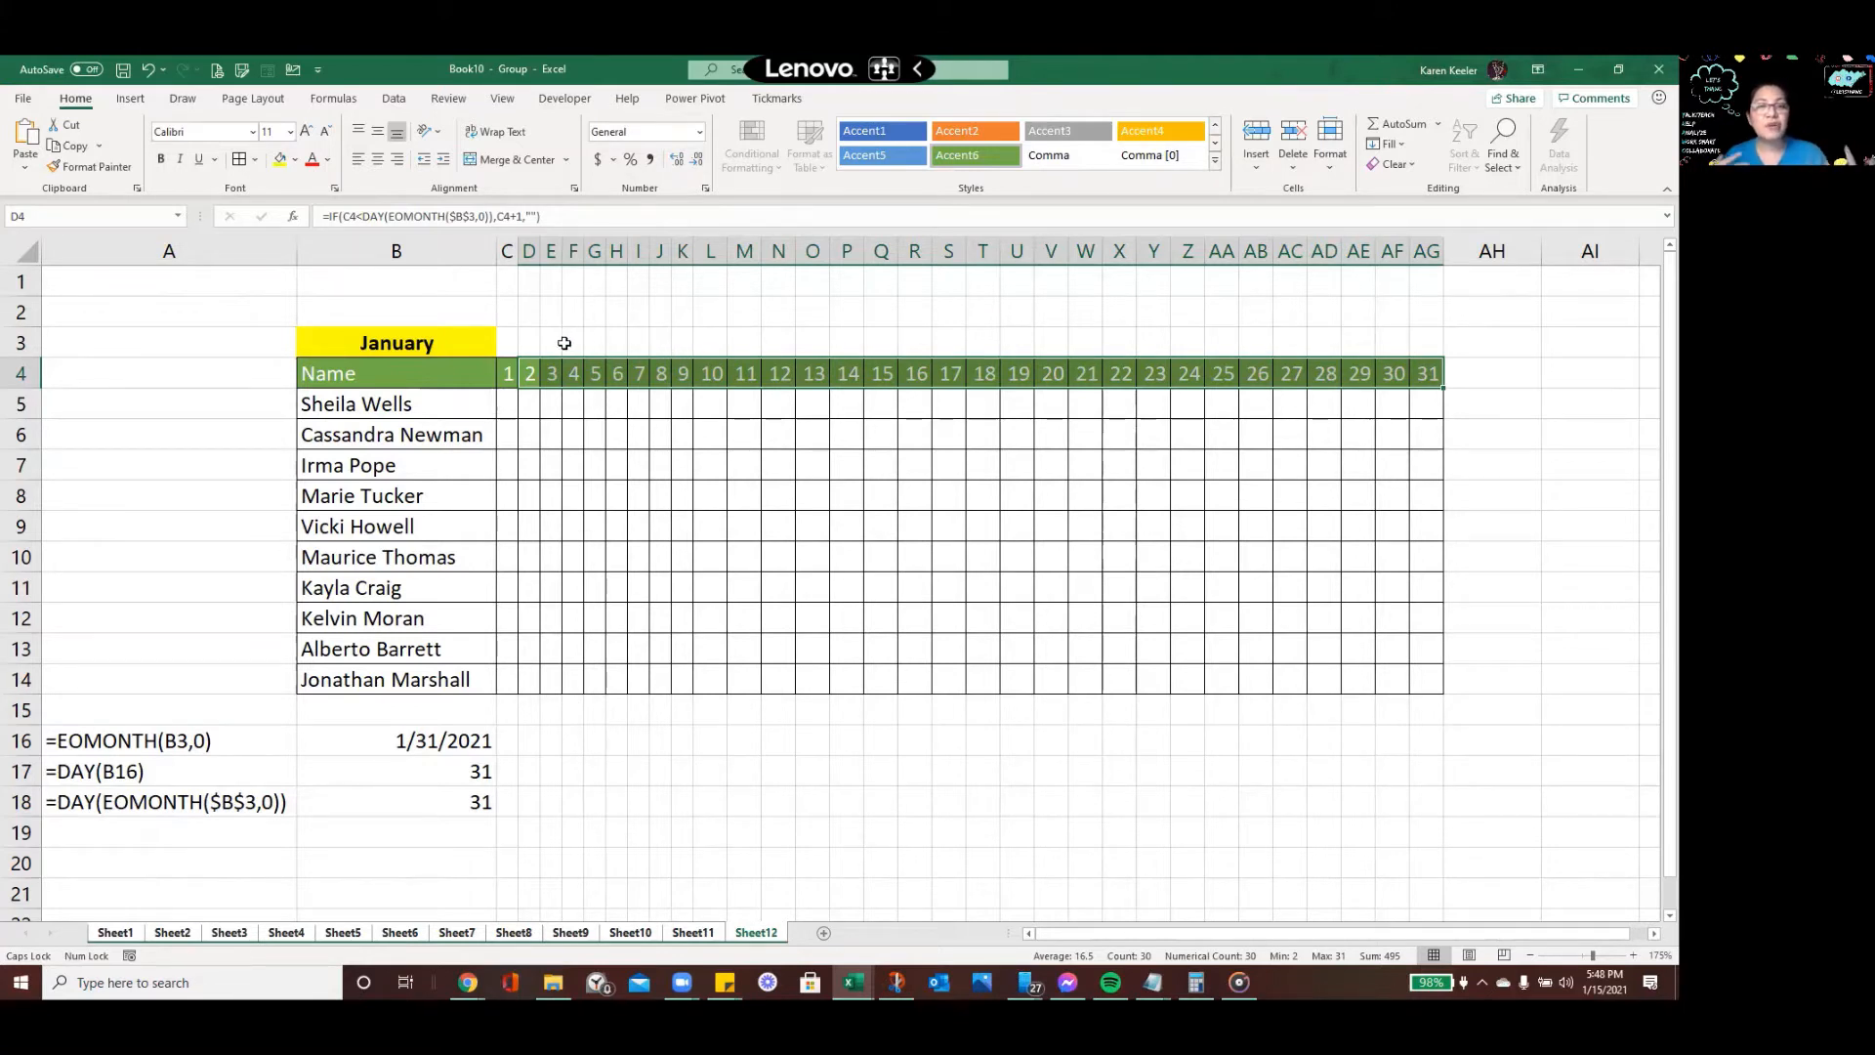
Test the day headers by changing the date in cell B3 to 2/1, 4/1 and back to 1/1
click(386, 348)
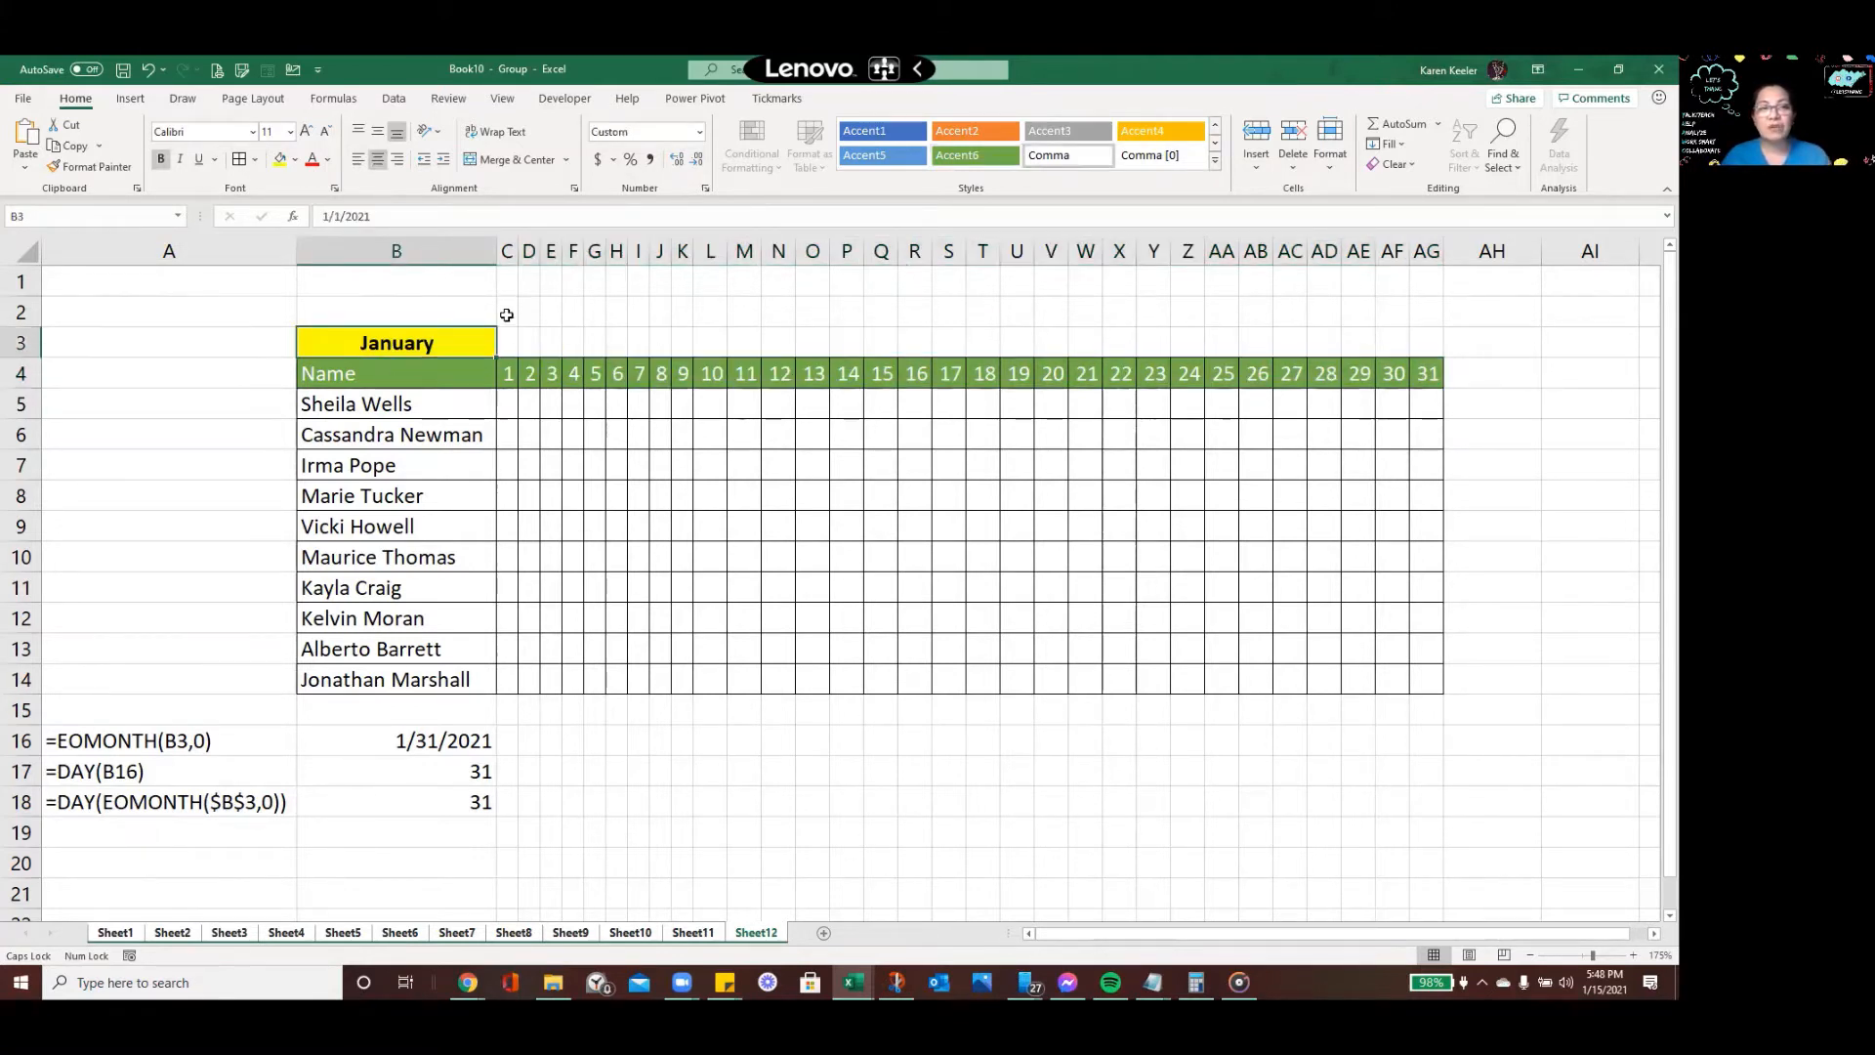
text(2/1)
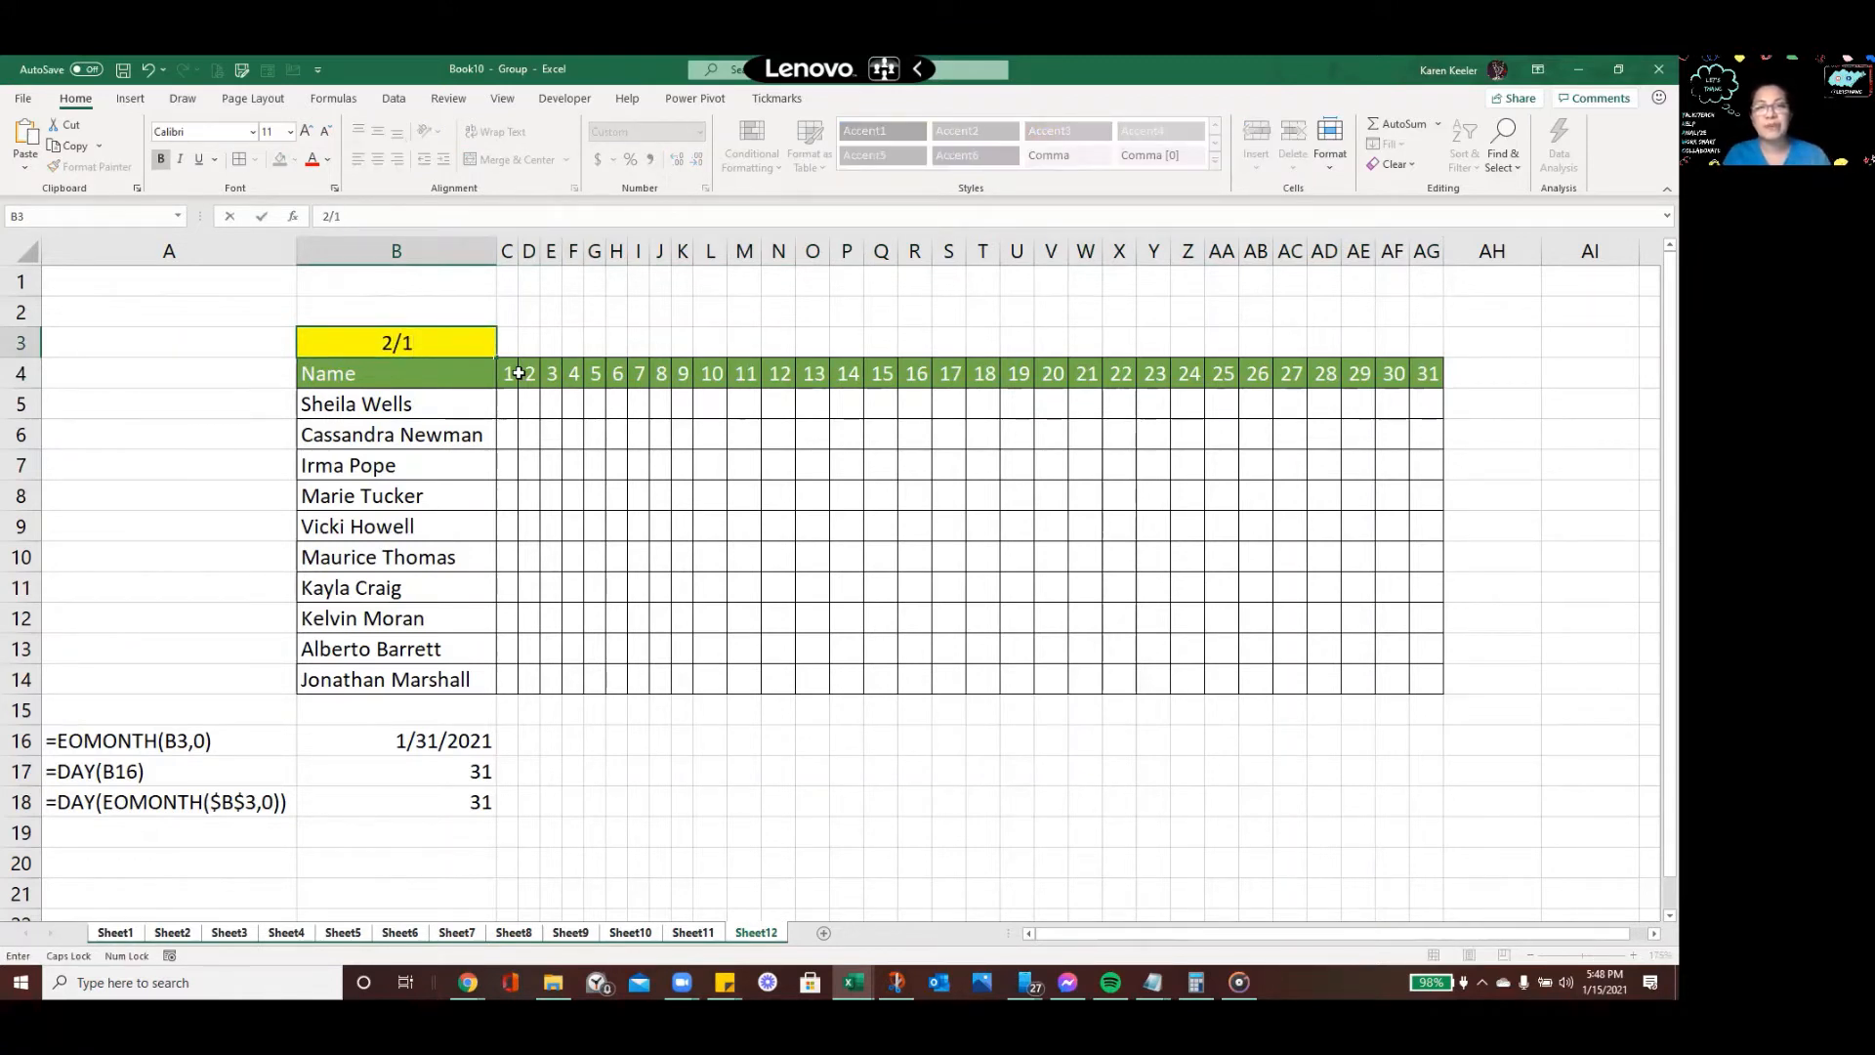
key(Return)
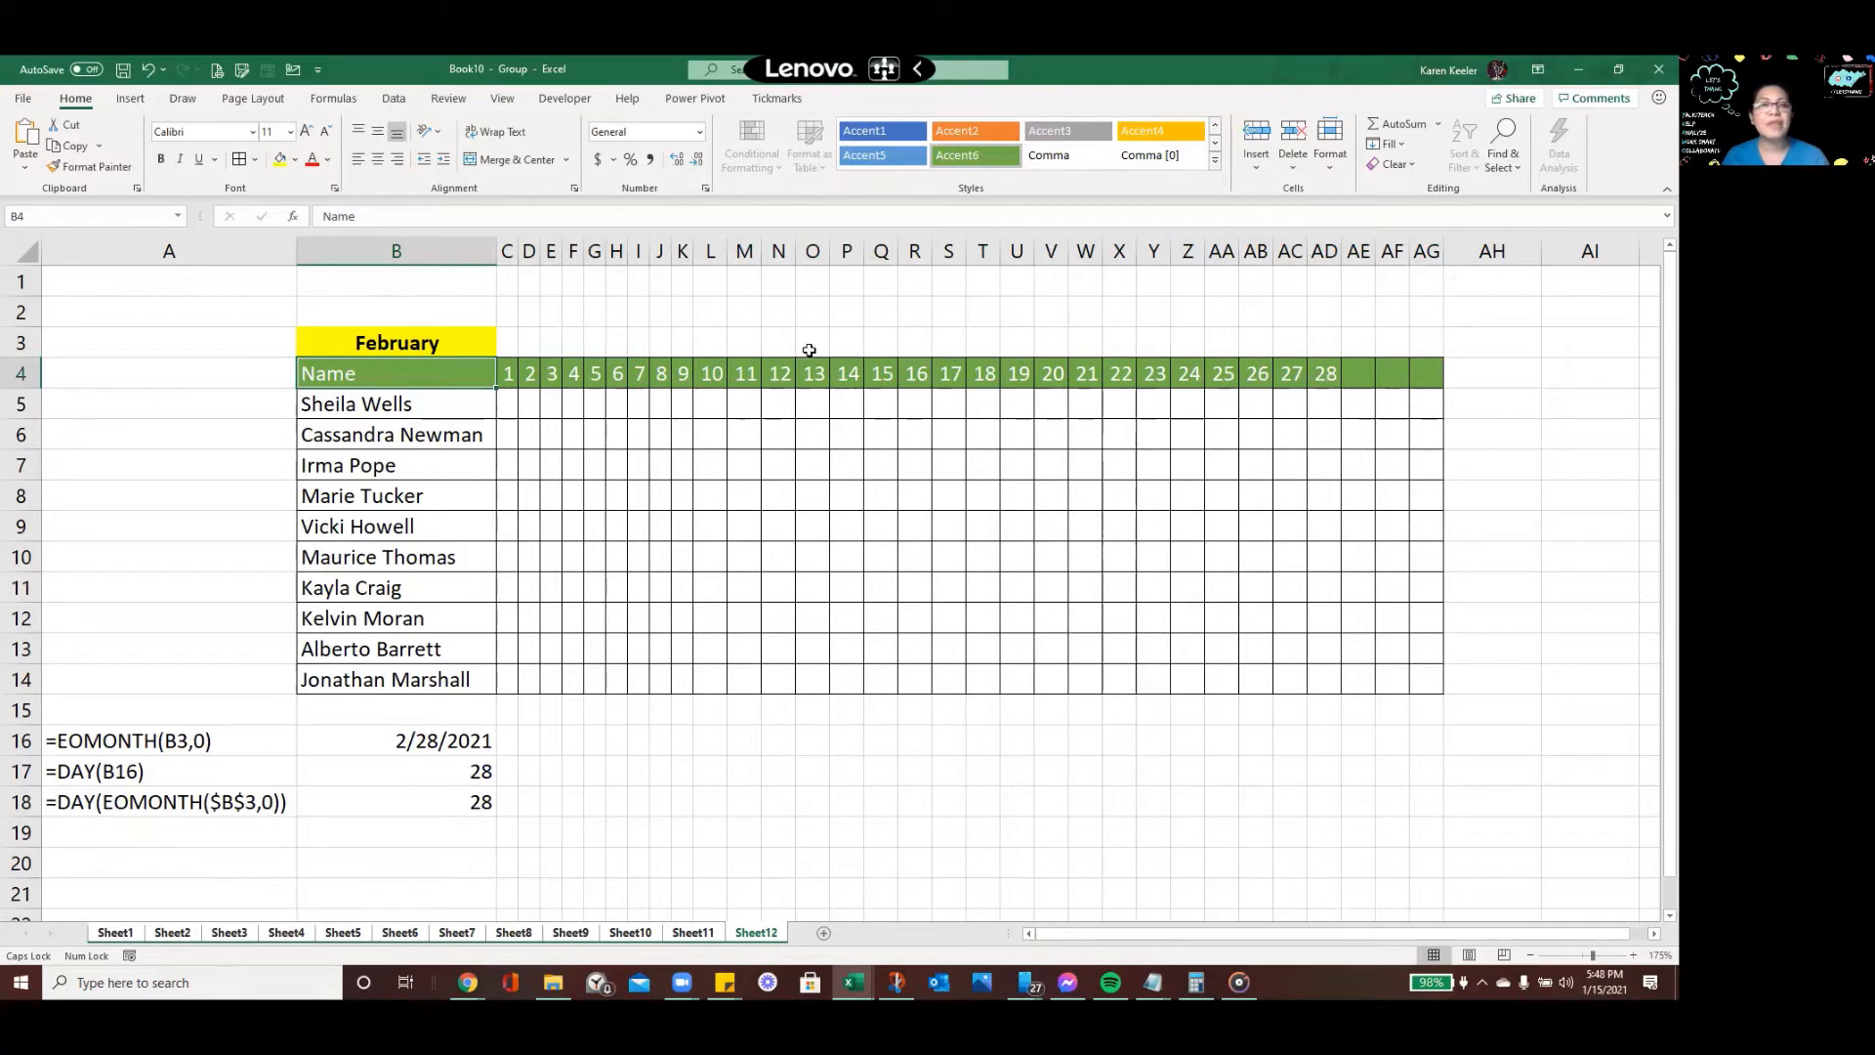
click(449, 347)
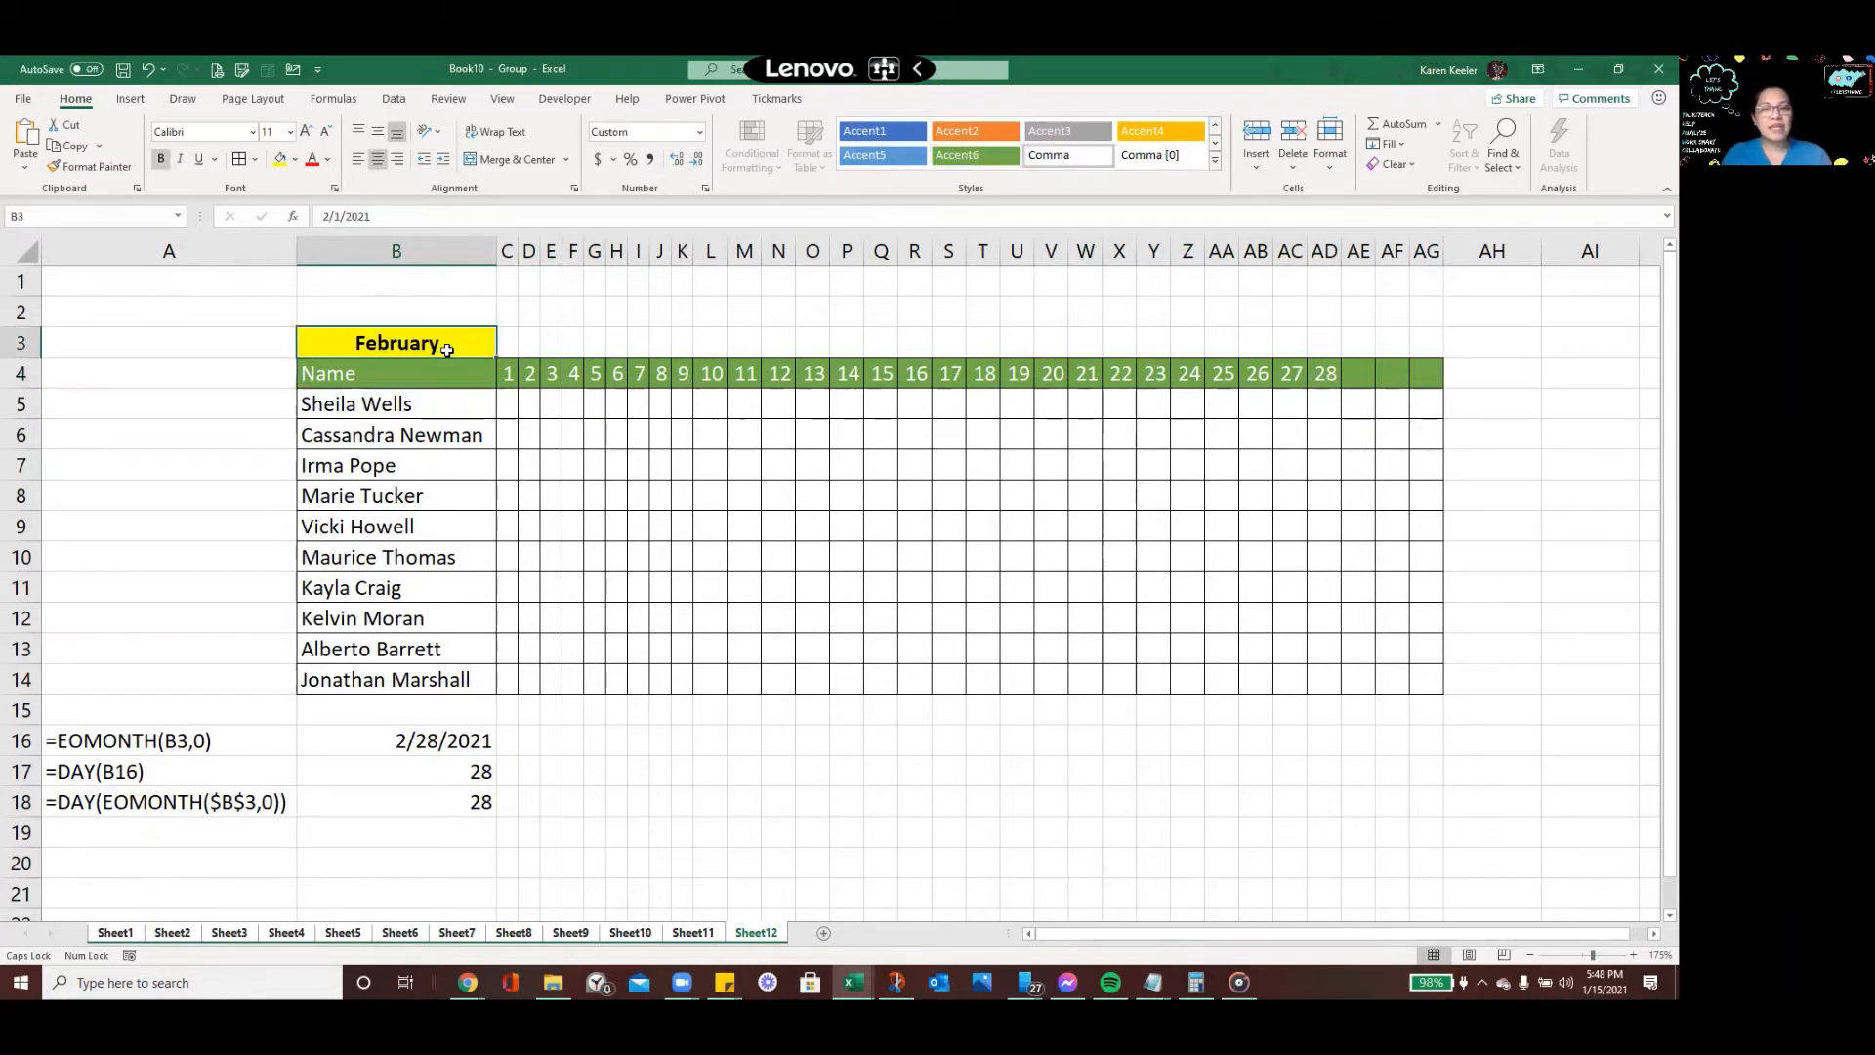
text(4/1)
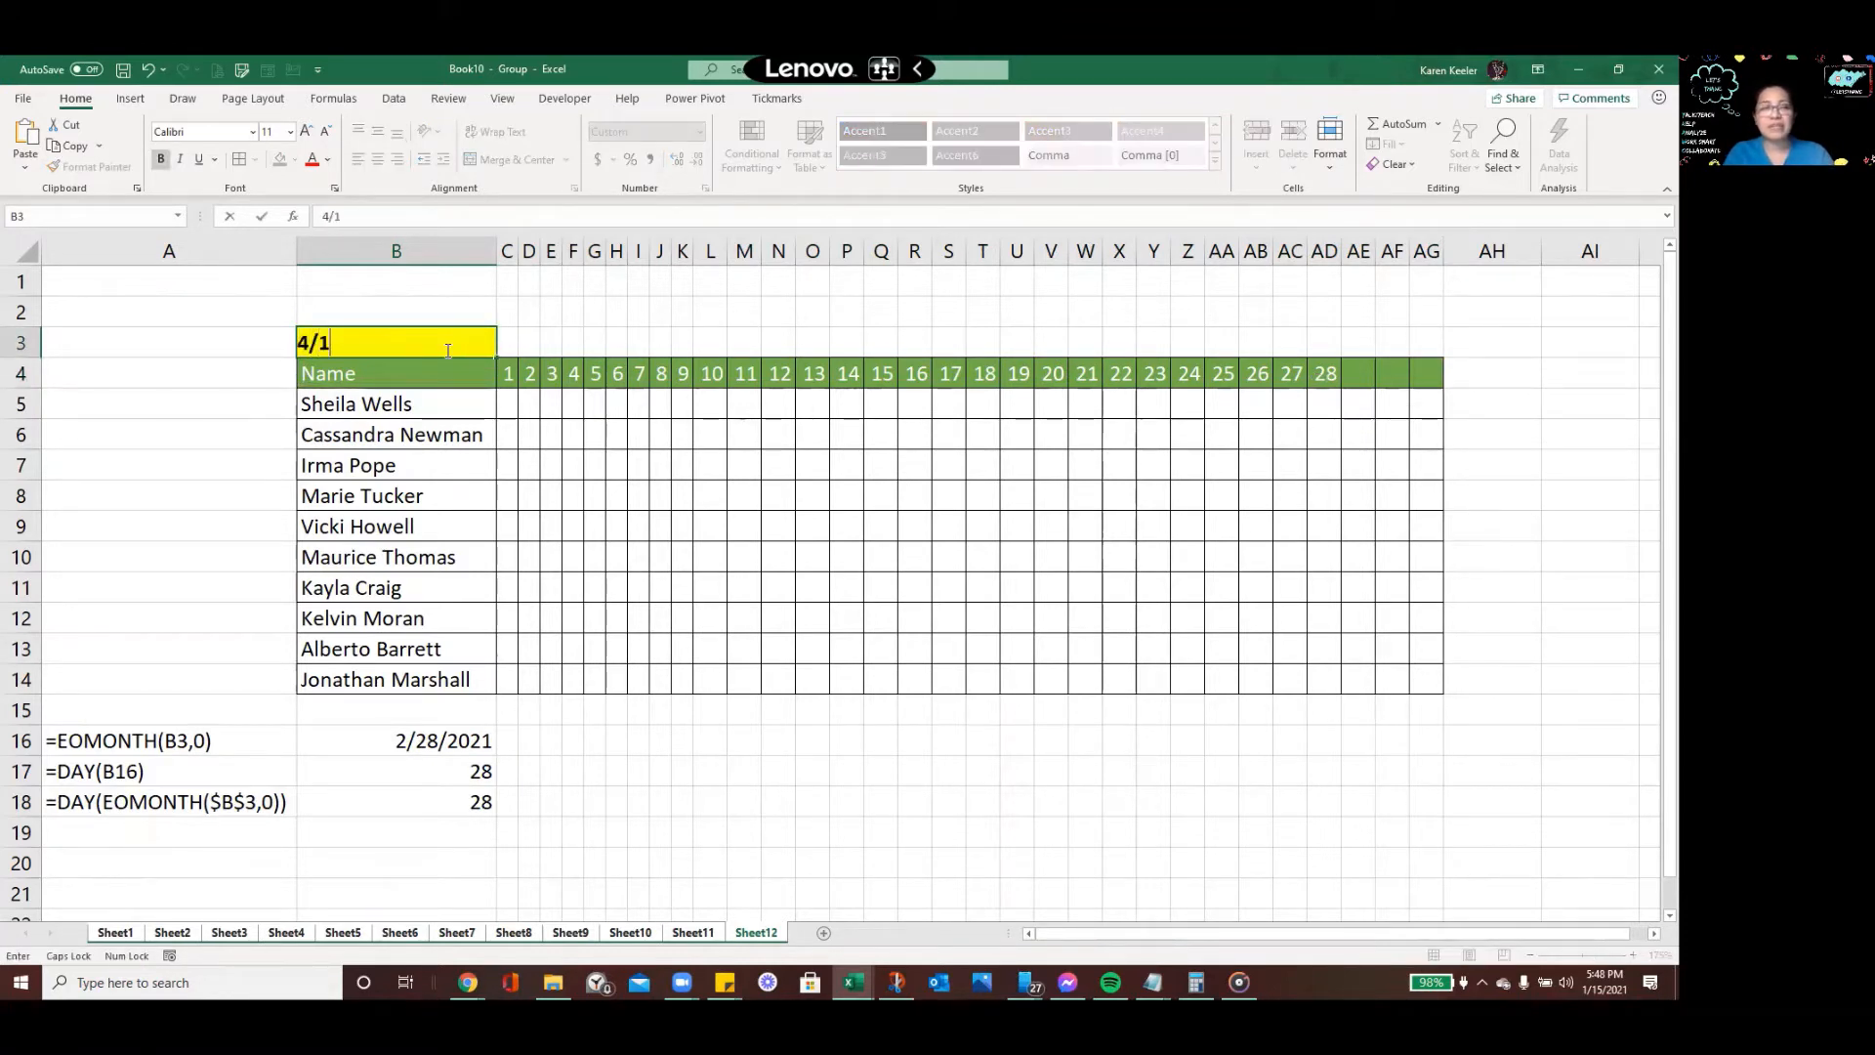
key(Return)
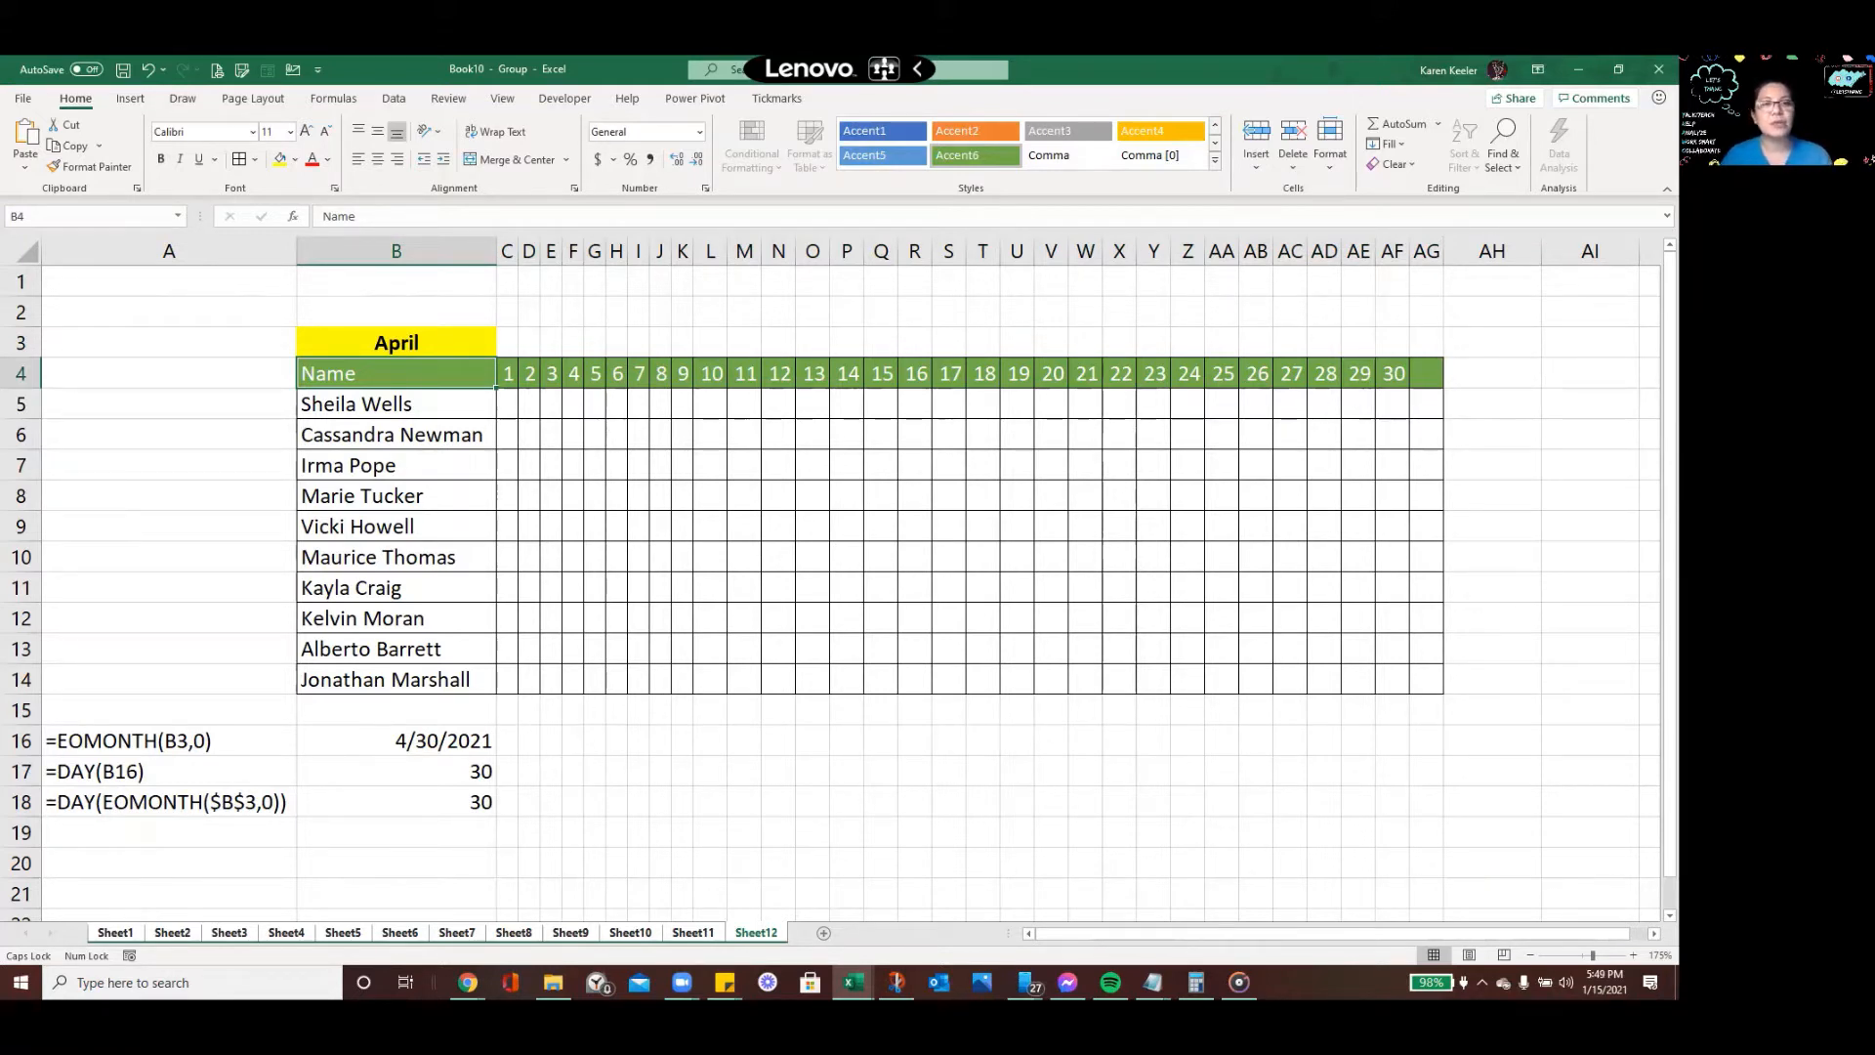
click(419, 345)
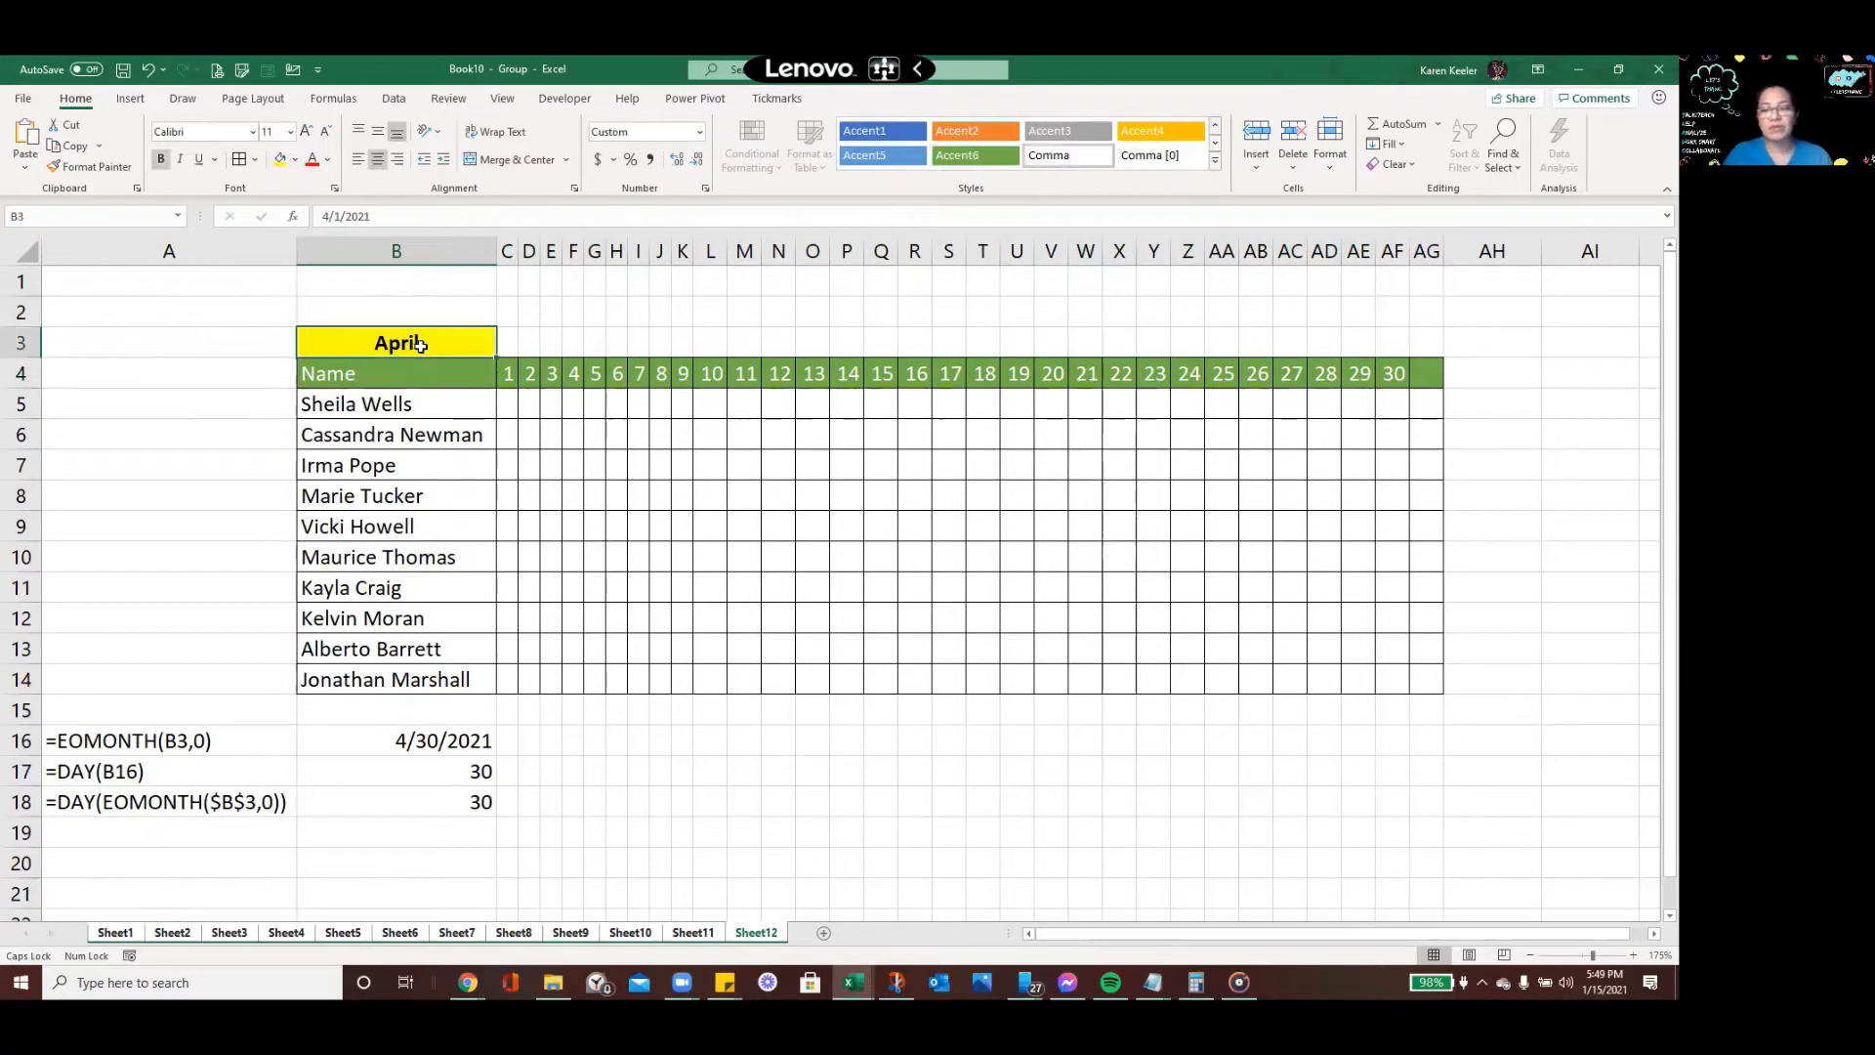
text(1/1)
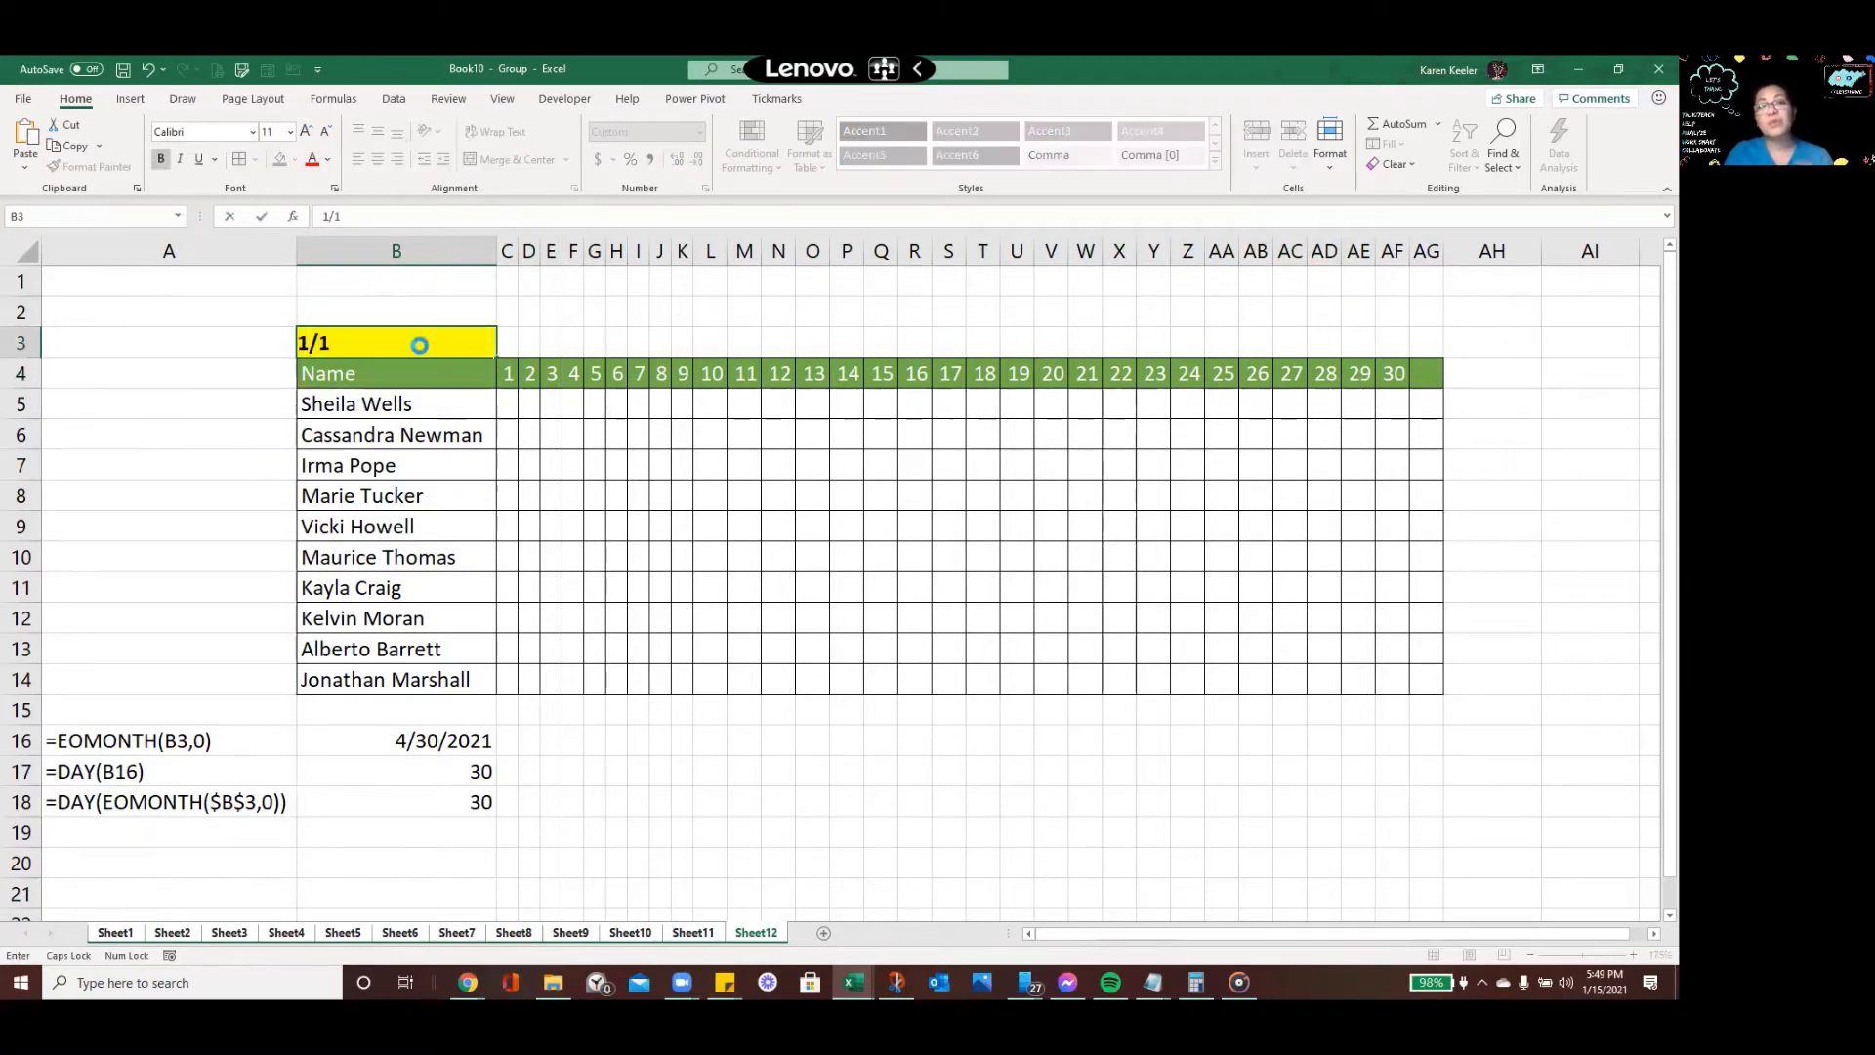
key(Return)
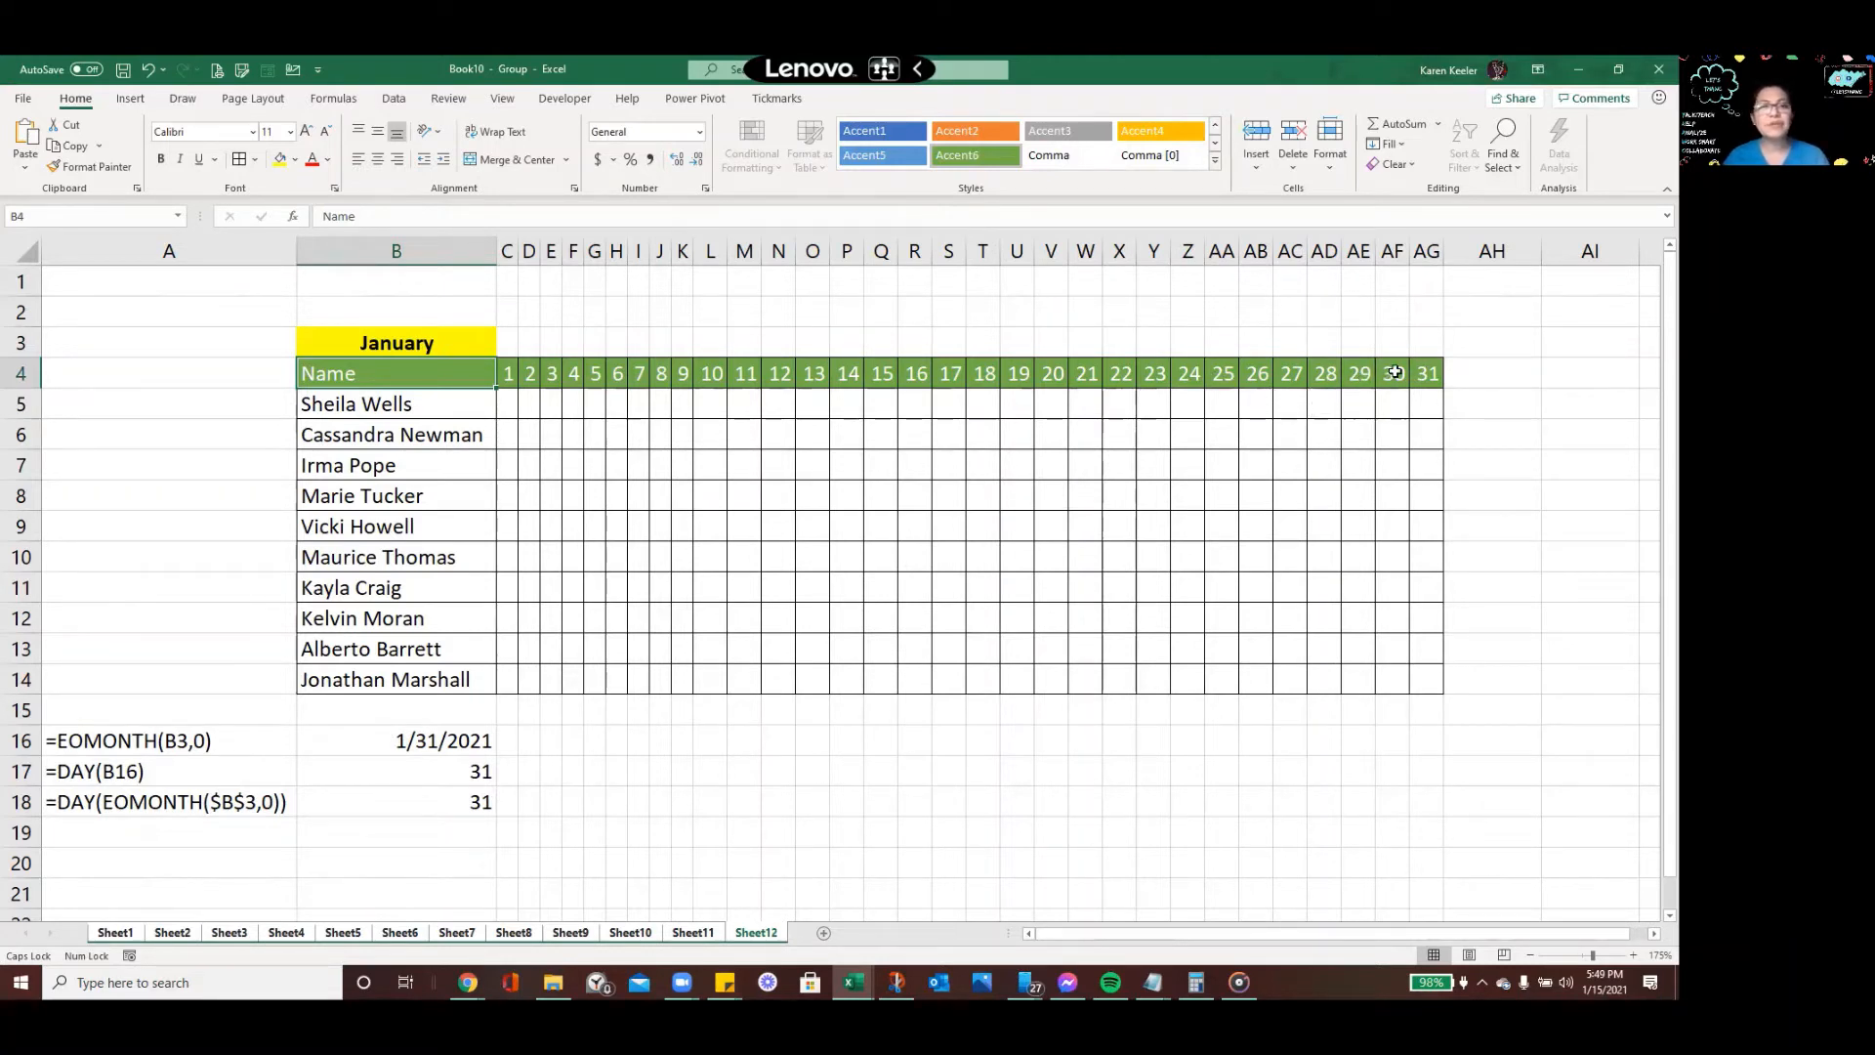
Retest the day headers for February by entering 2/1 in cell B3, and restore the date to 1/1
click(391, 342)
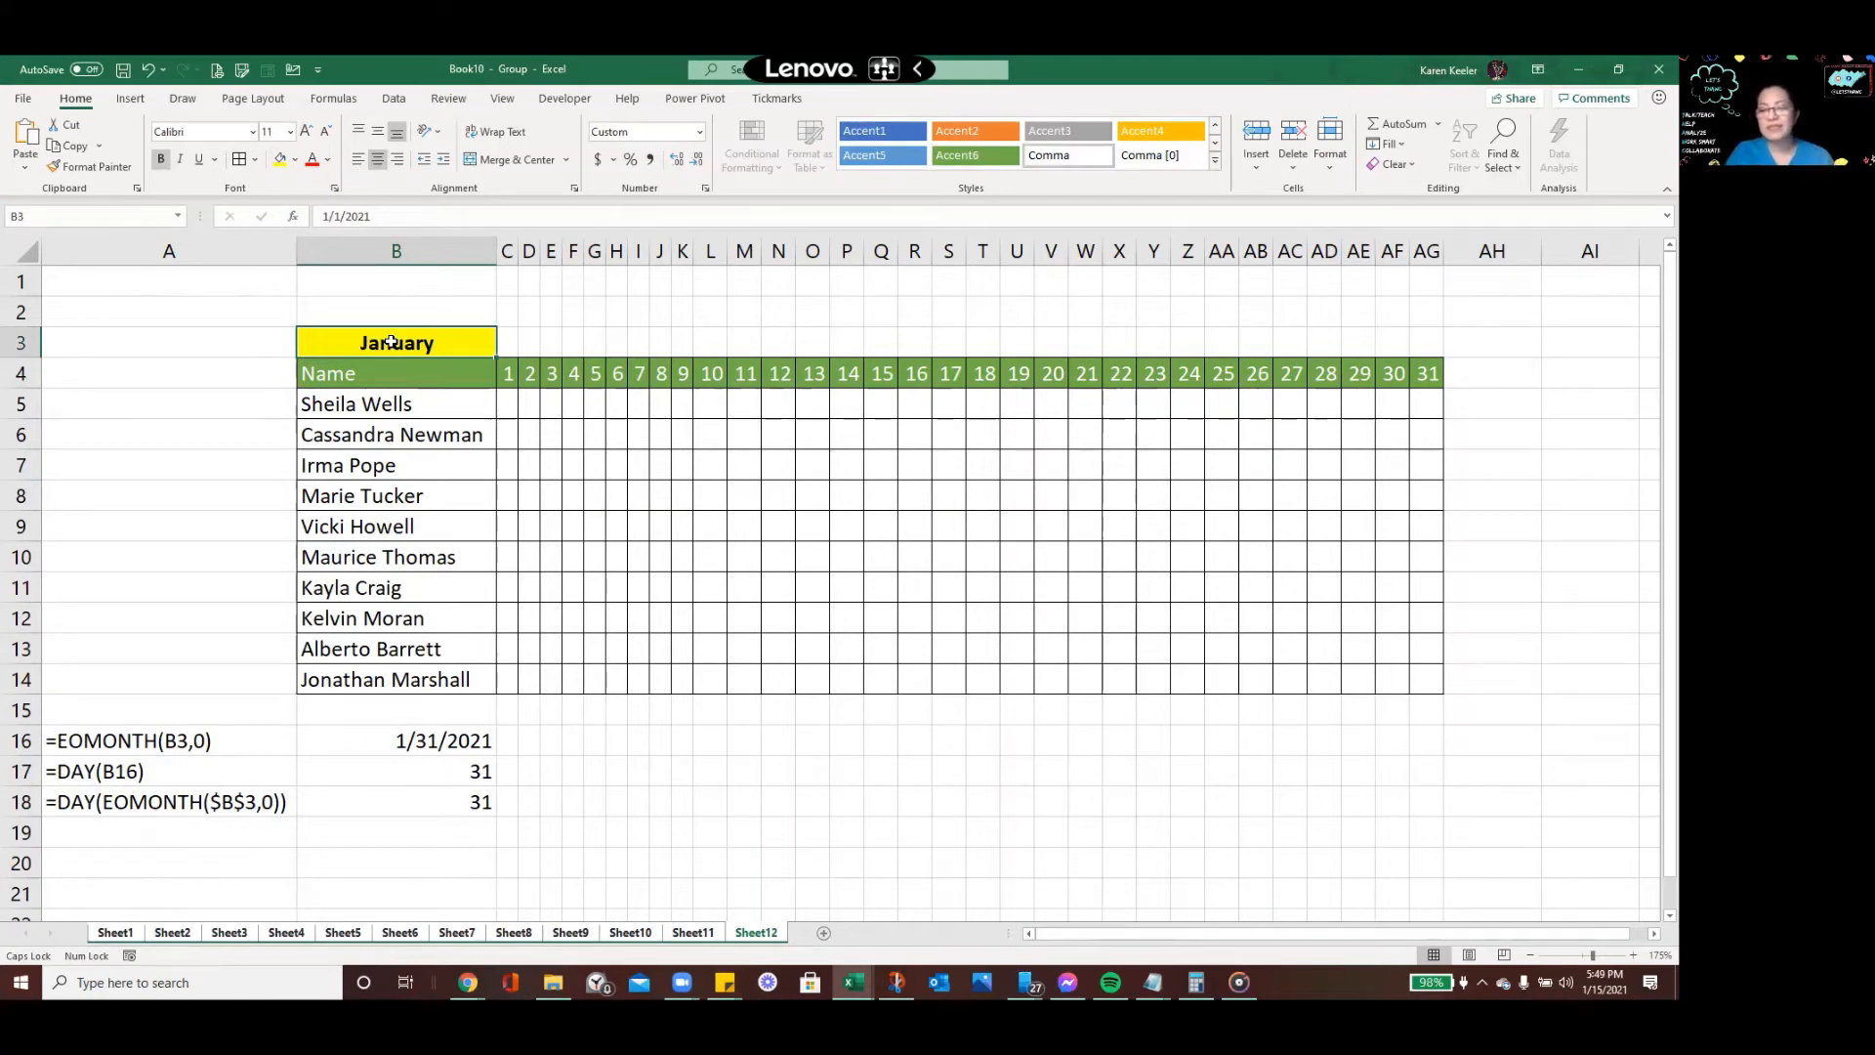
text(4)
key(BackSpace)
text(2/)
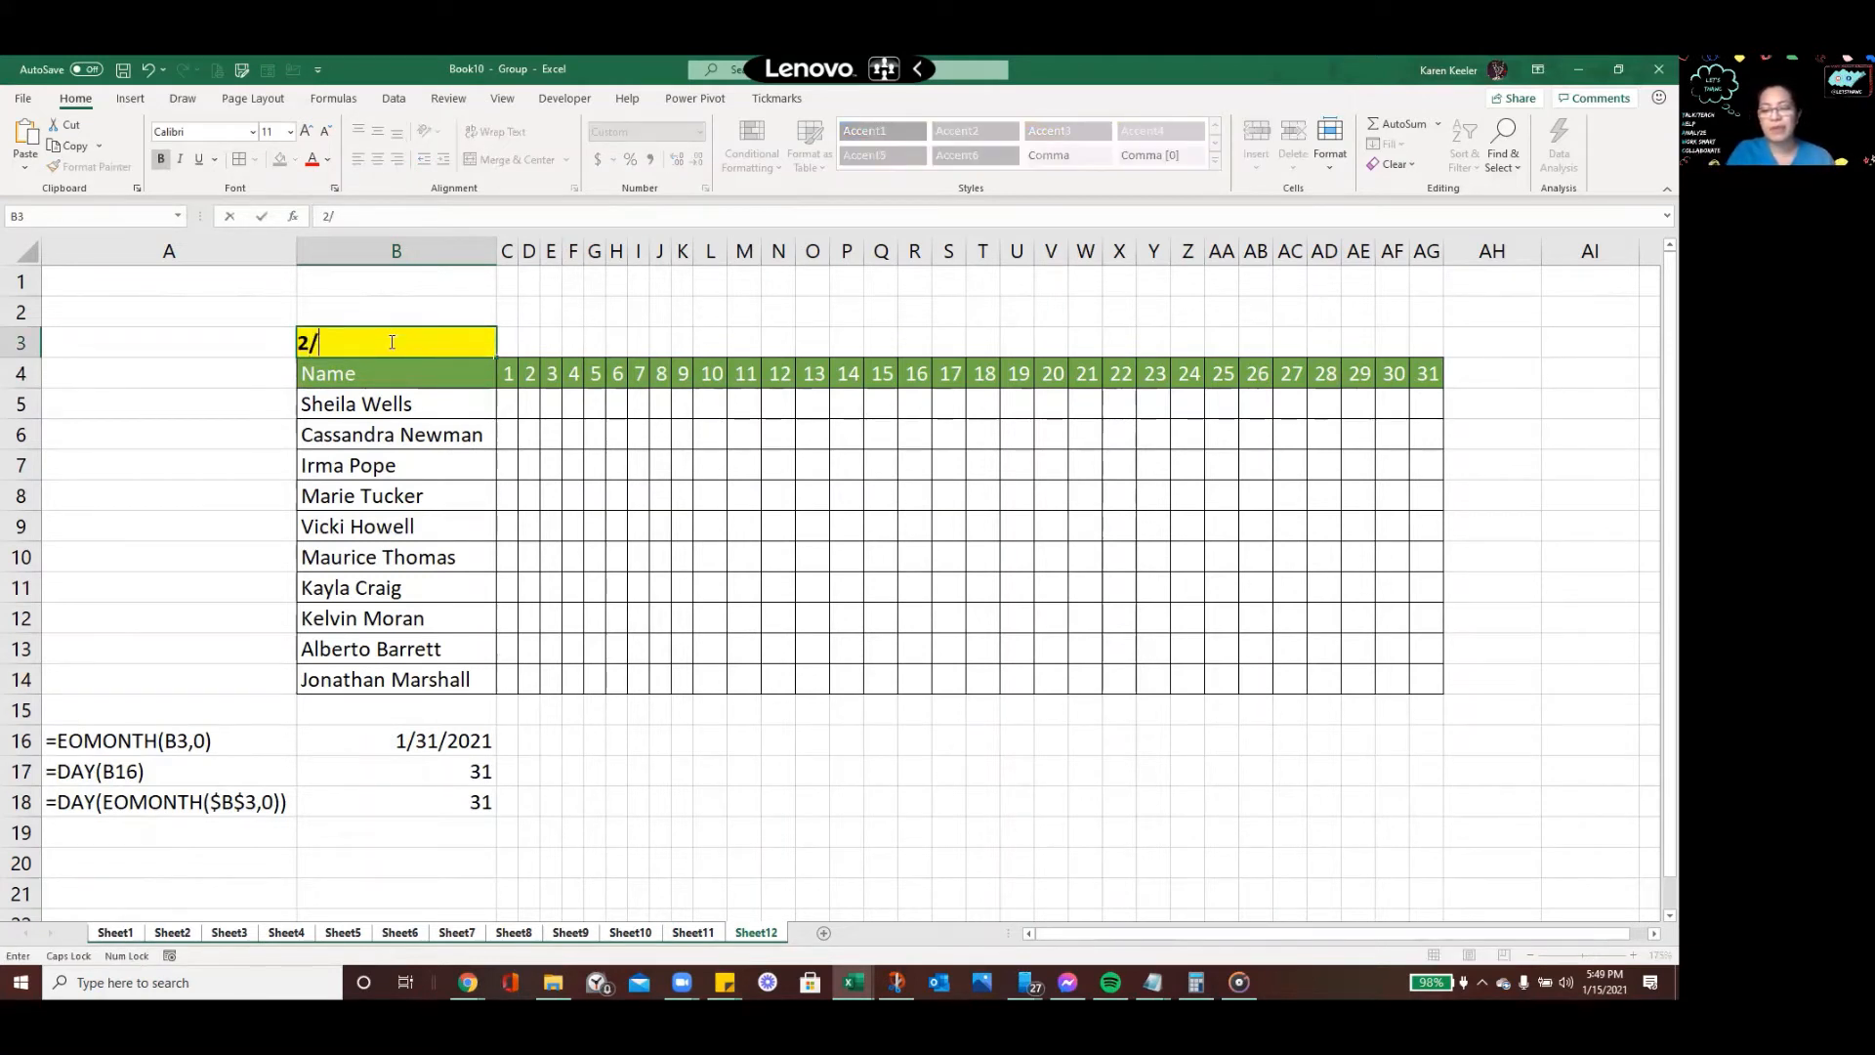
text(1)
key(Return)
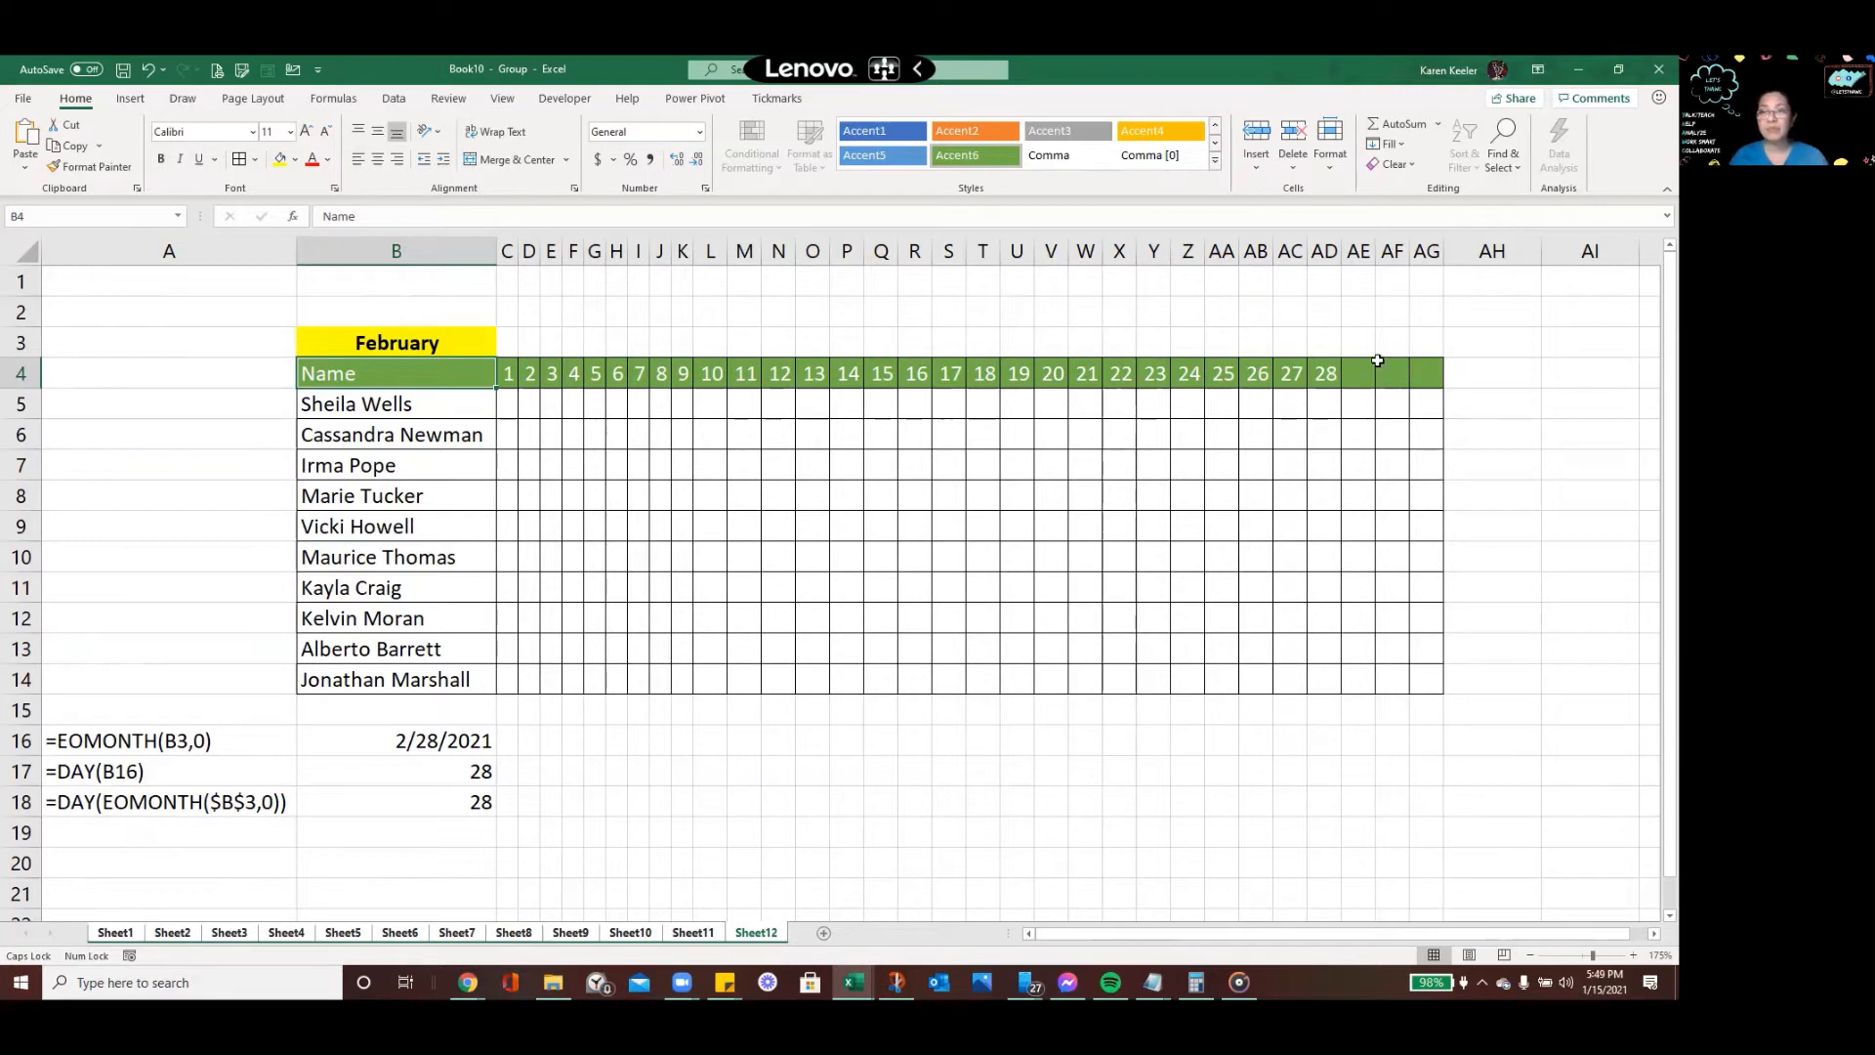
click(479, 348)
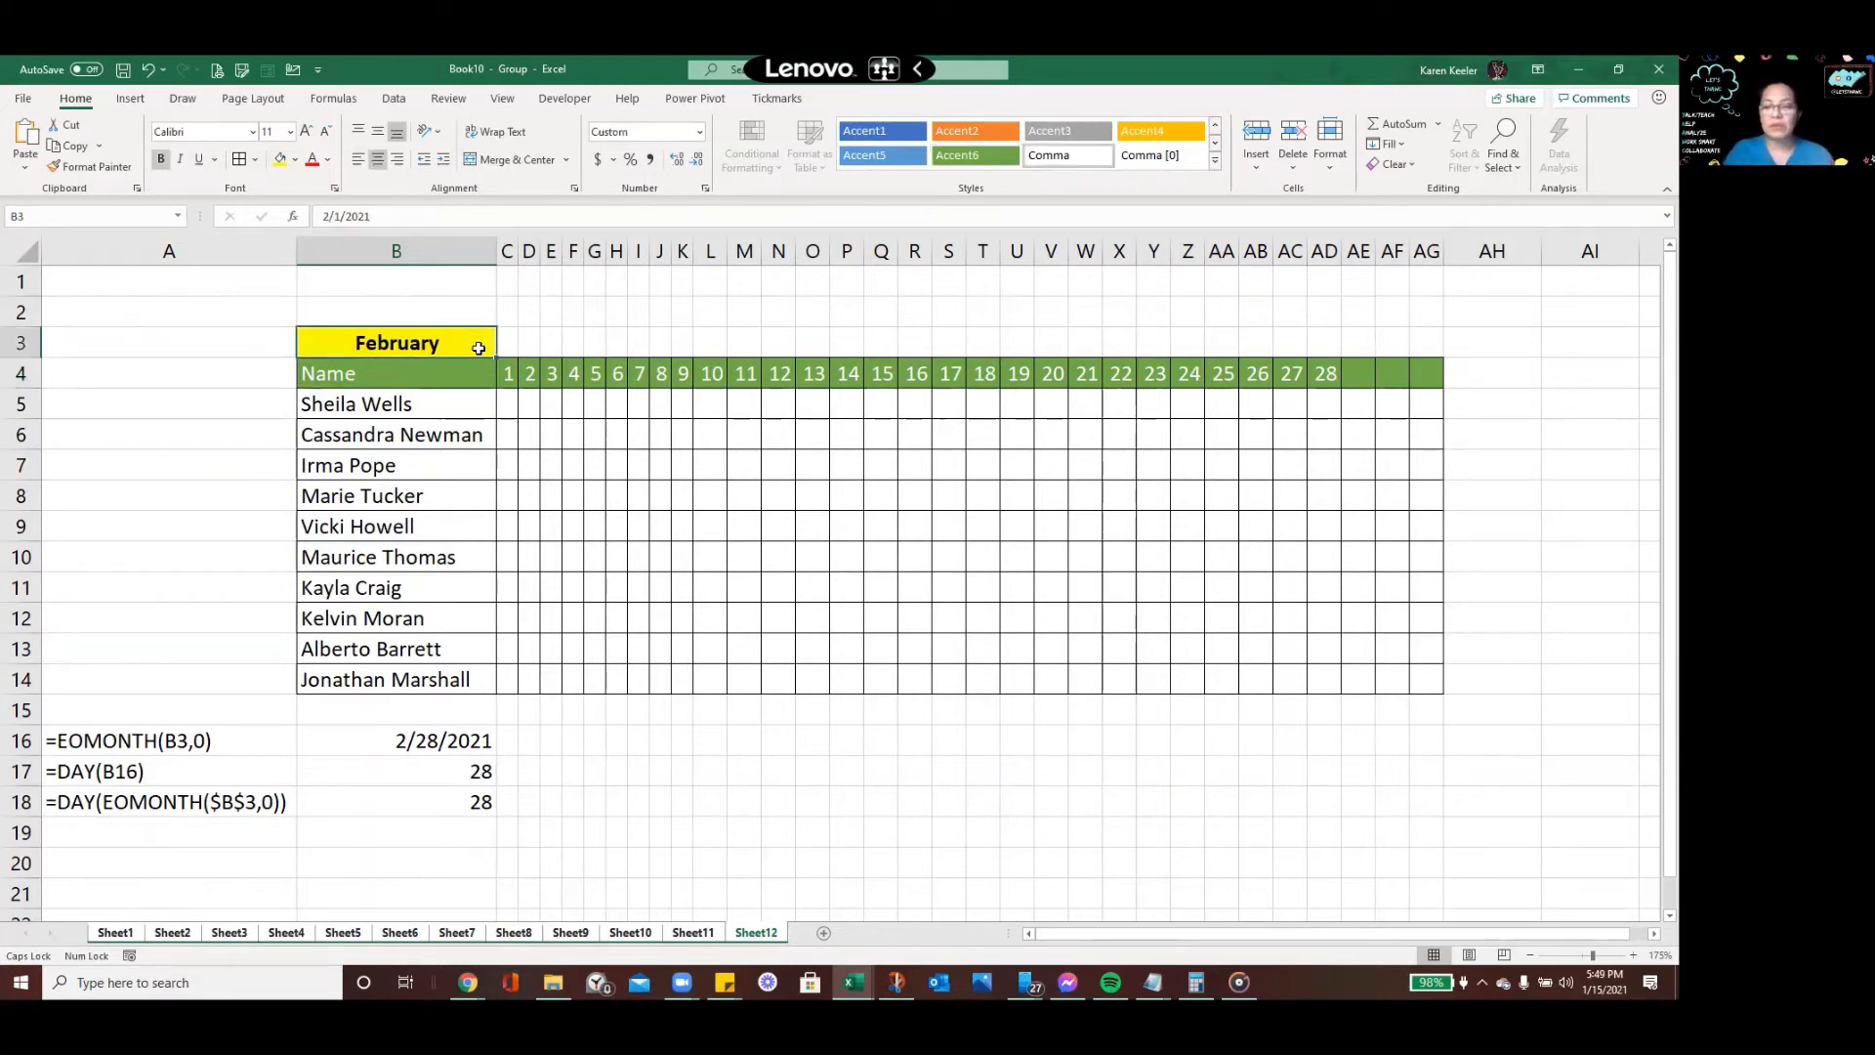
text(1/1)
key(Return)
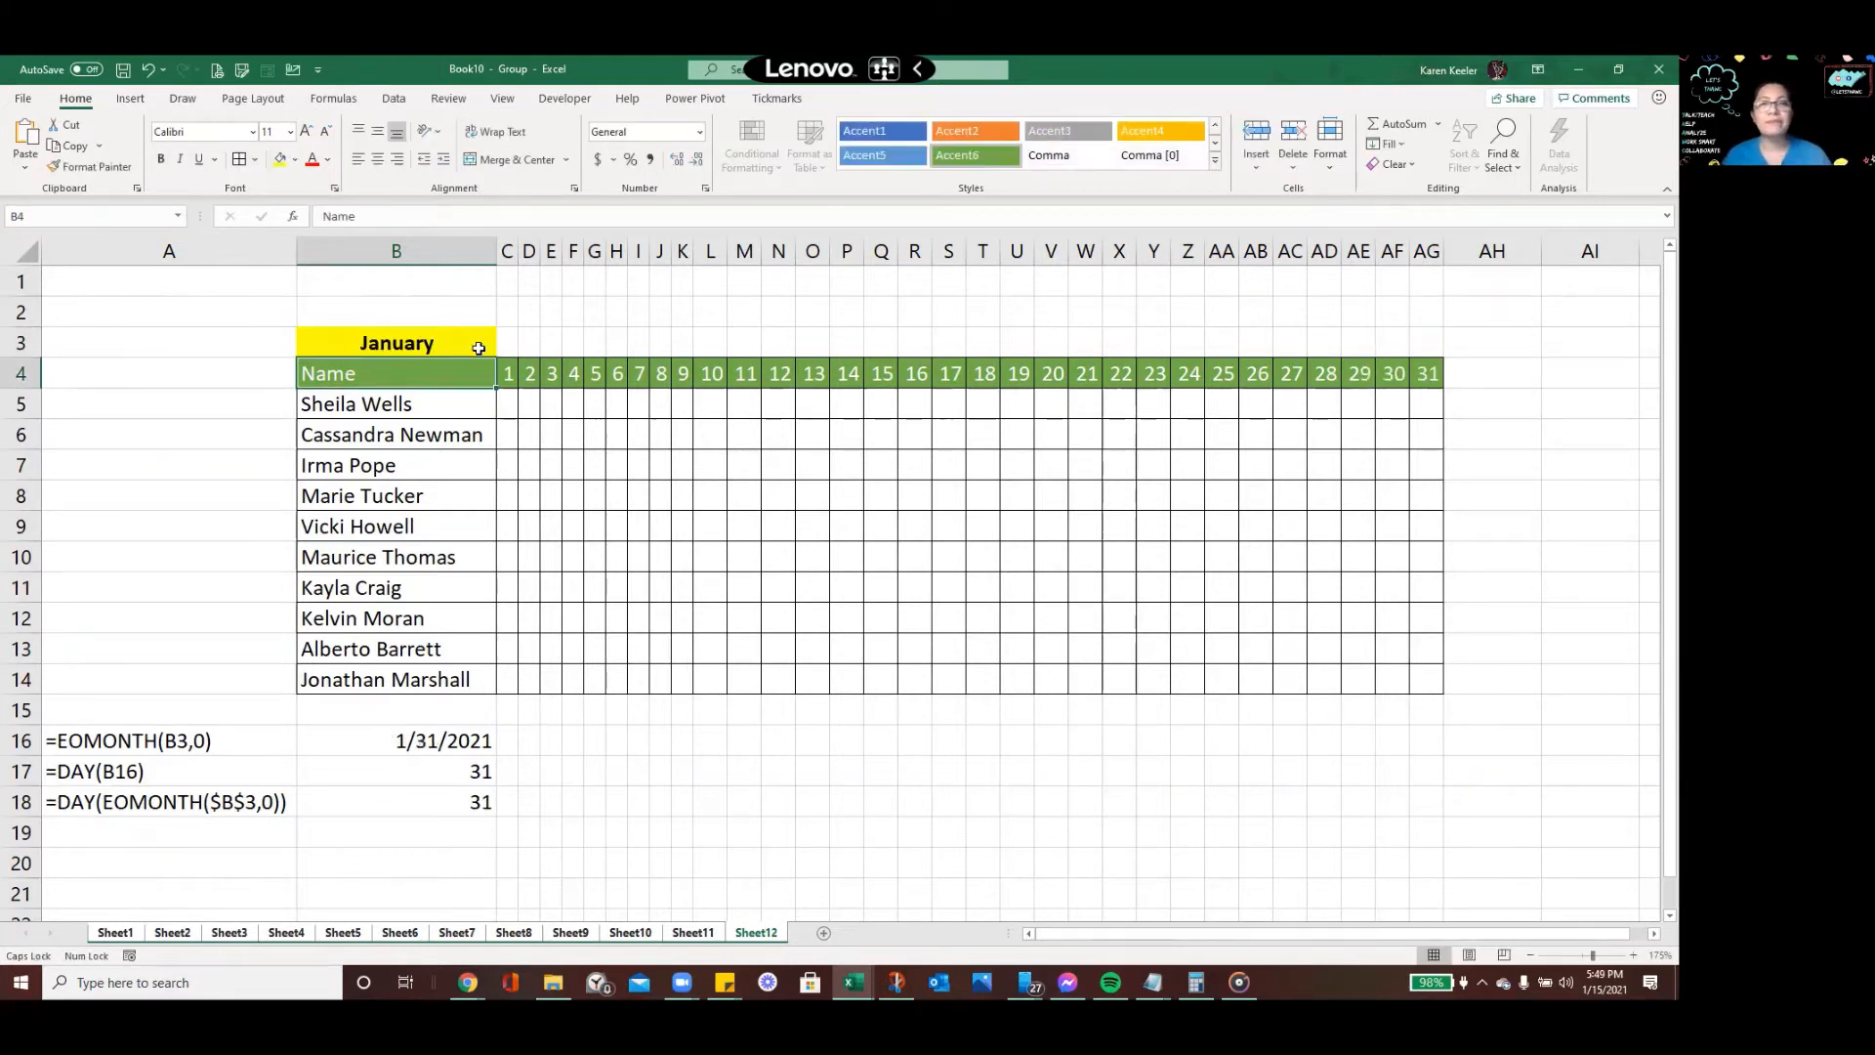
Narrow column AH into a slim spacer and enter the heading TOTAL in cell AI4
click(1485, 370)
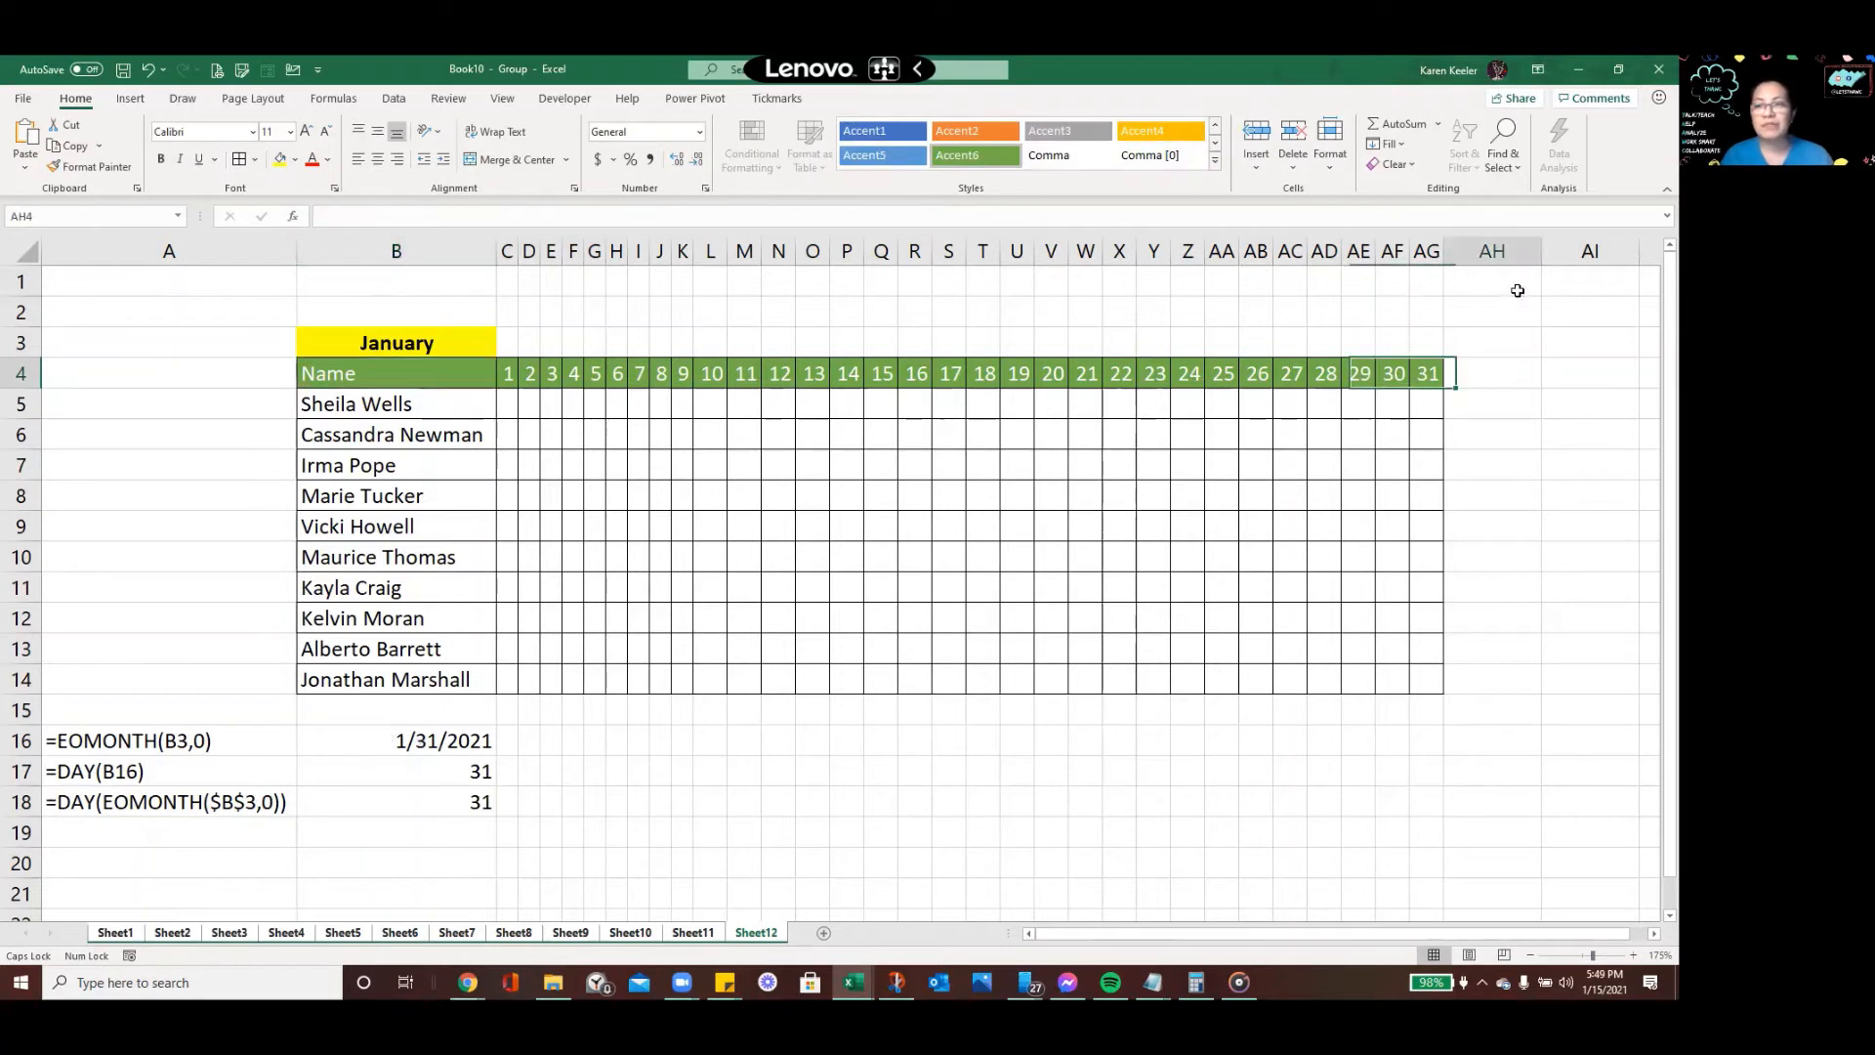
drag(1542, 251, 1465, 256)
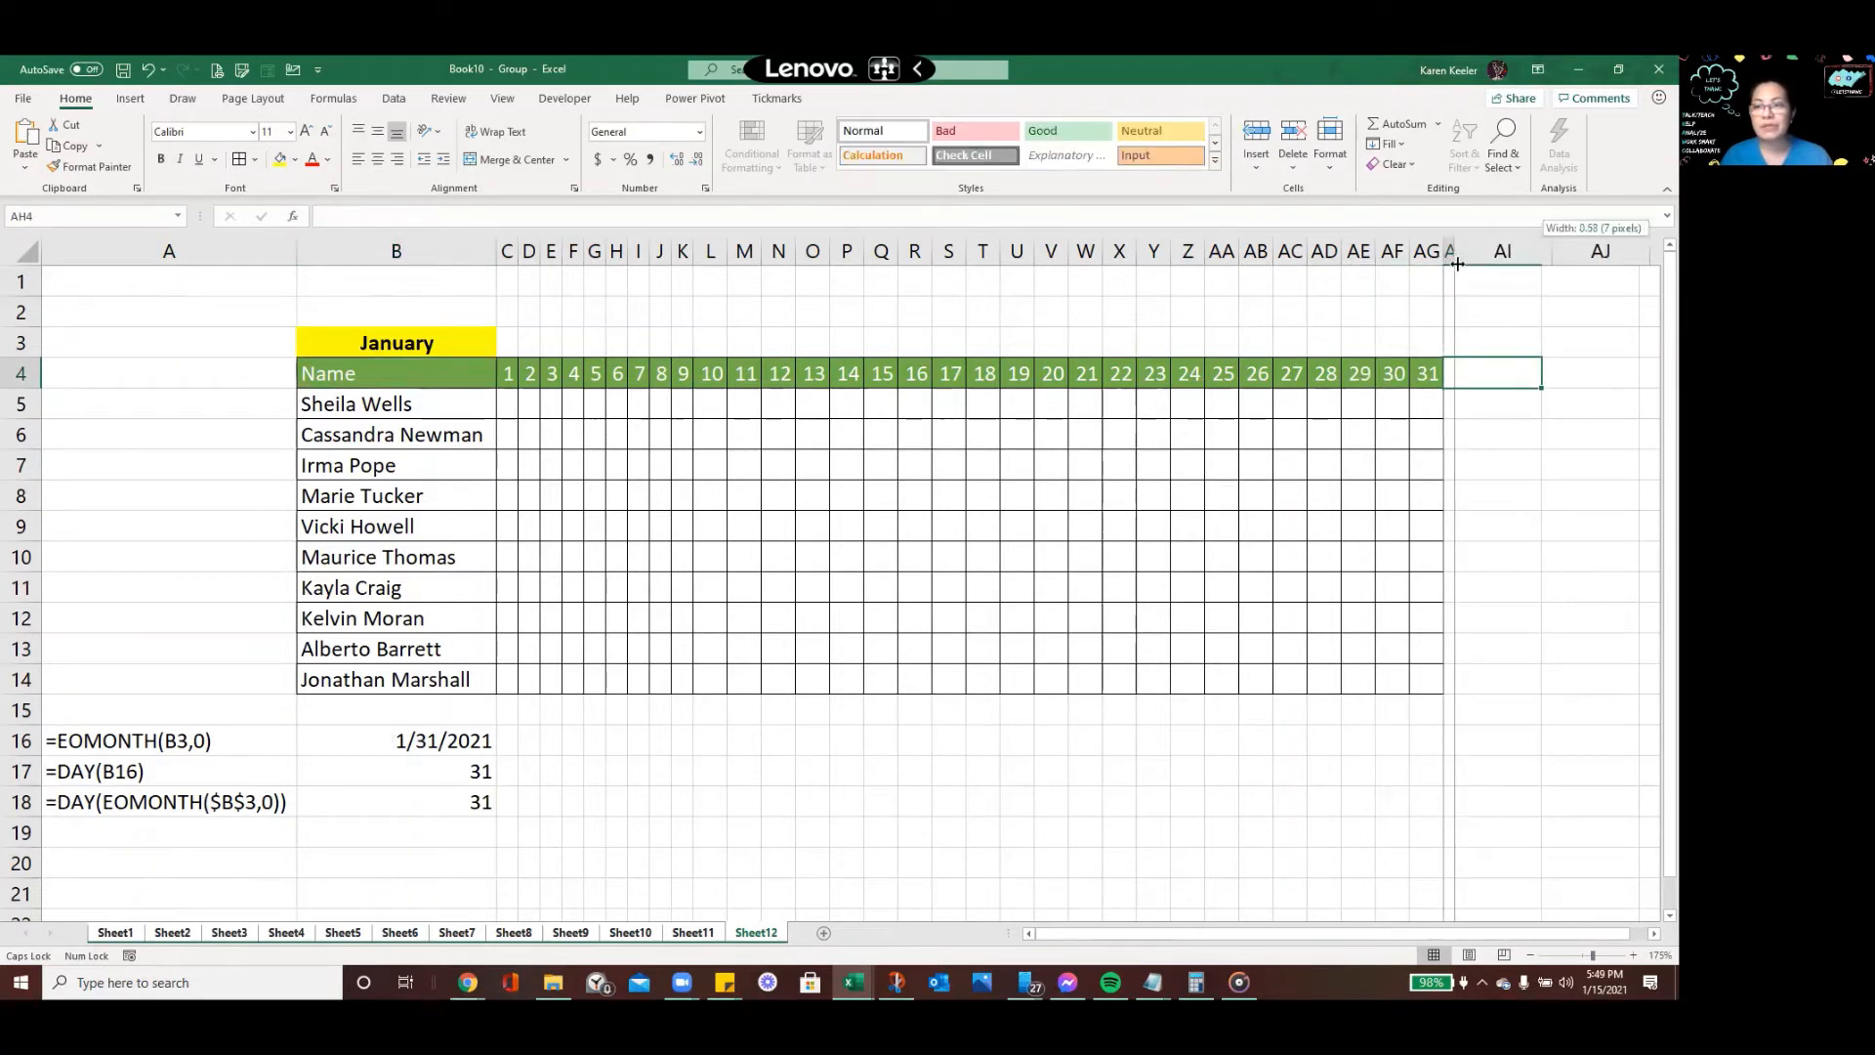
click(1494, 376)
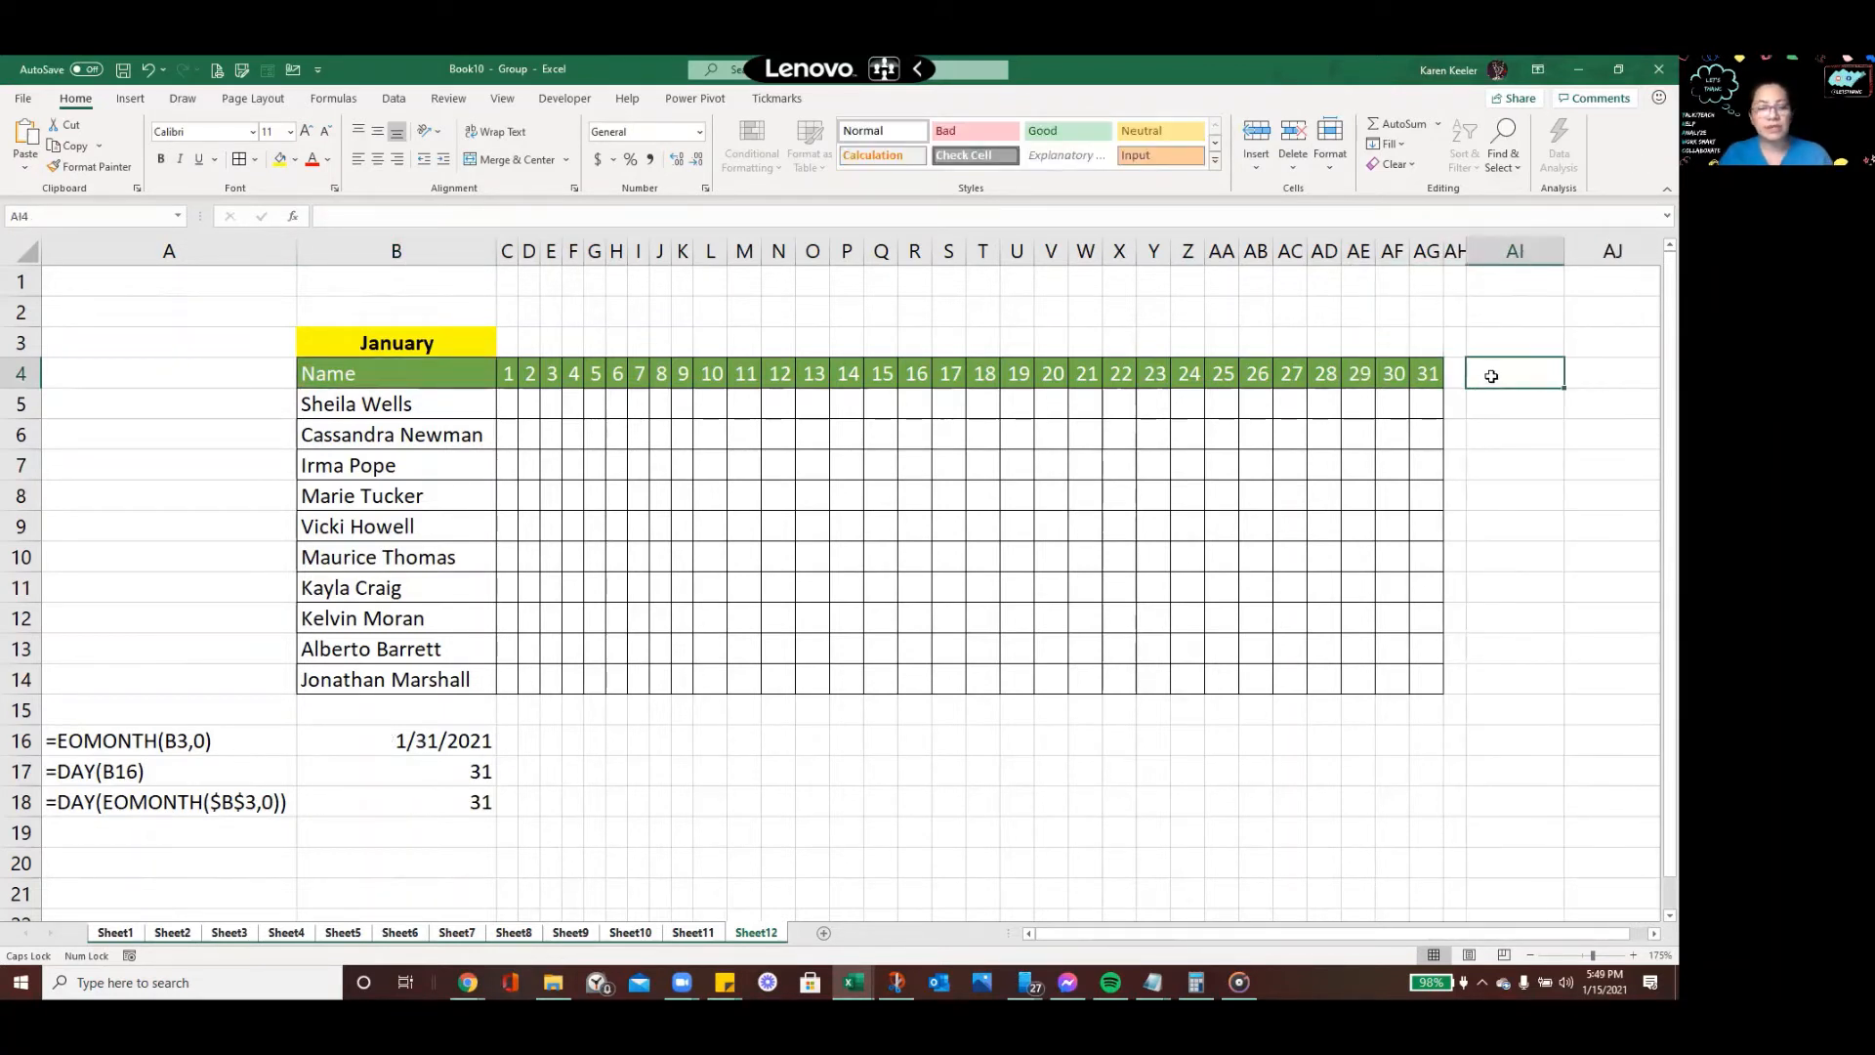
key(Caps_Lock)
key(Caps_Lock)
text(TOTAL)
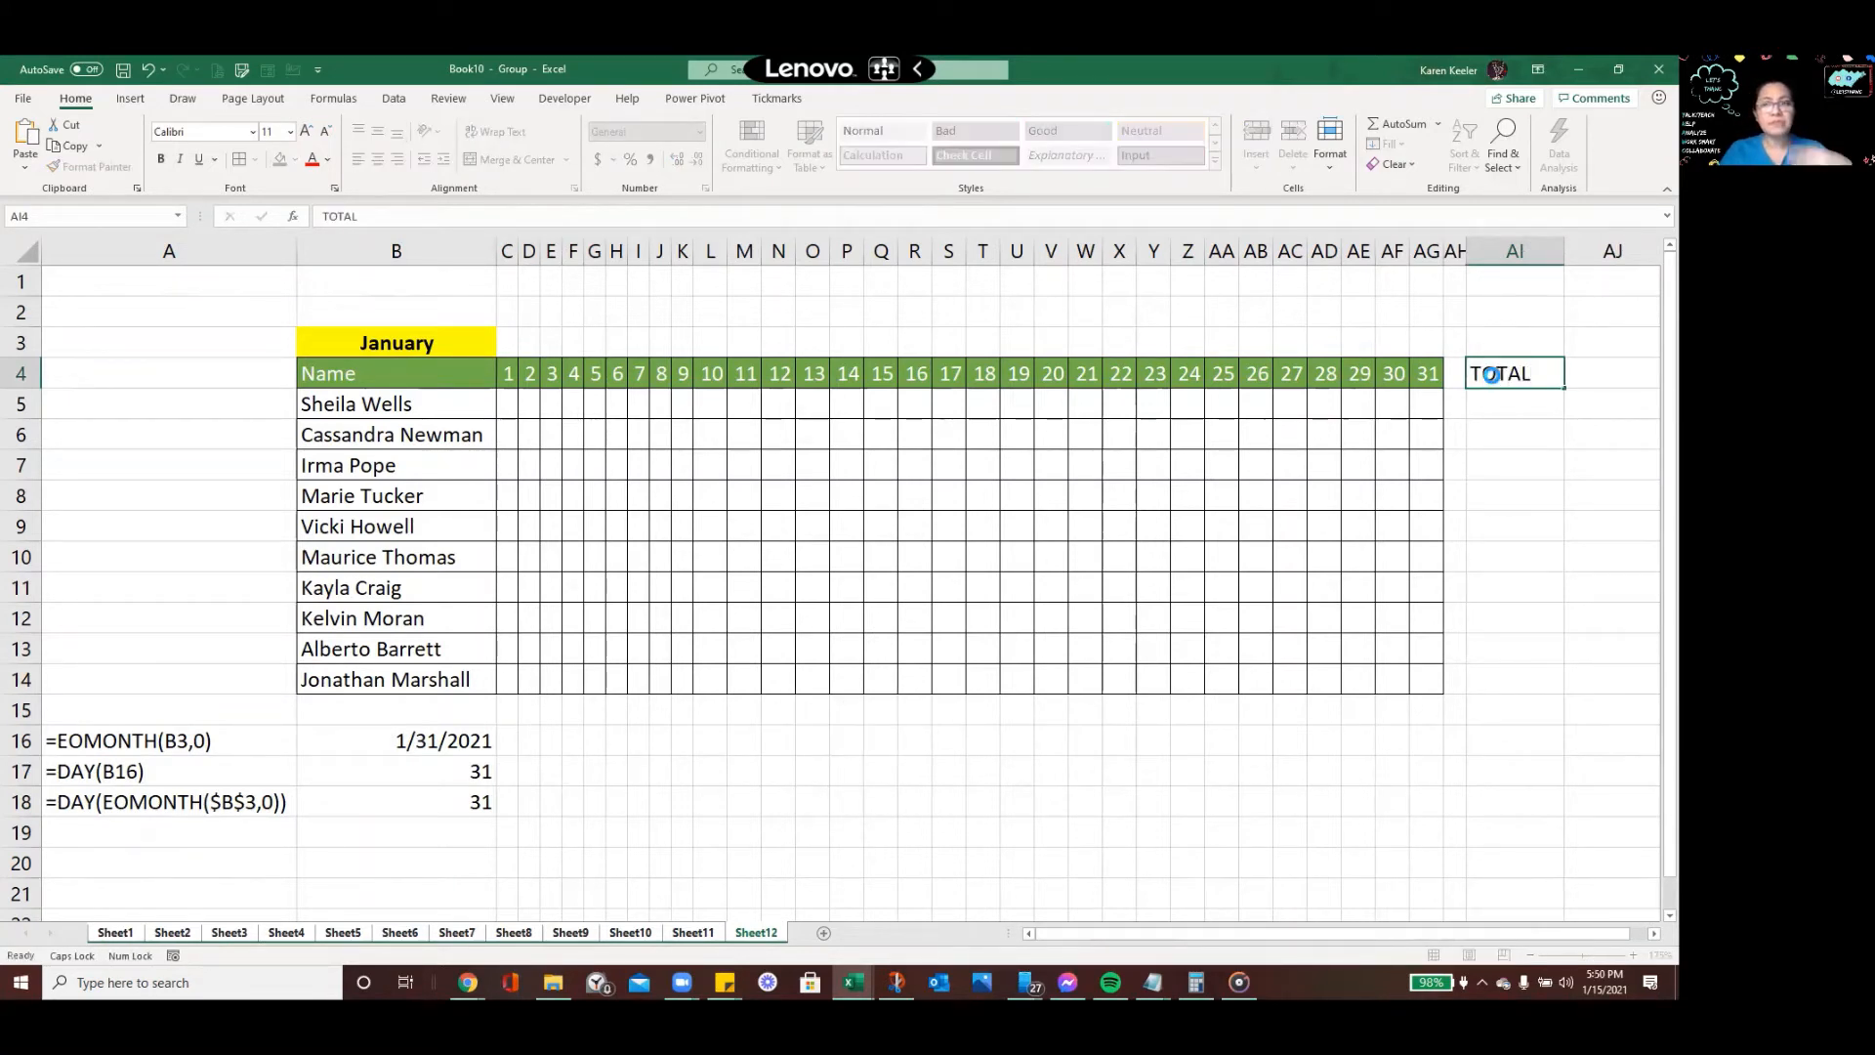
key(Return)
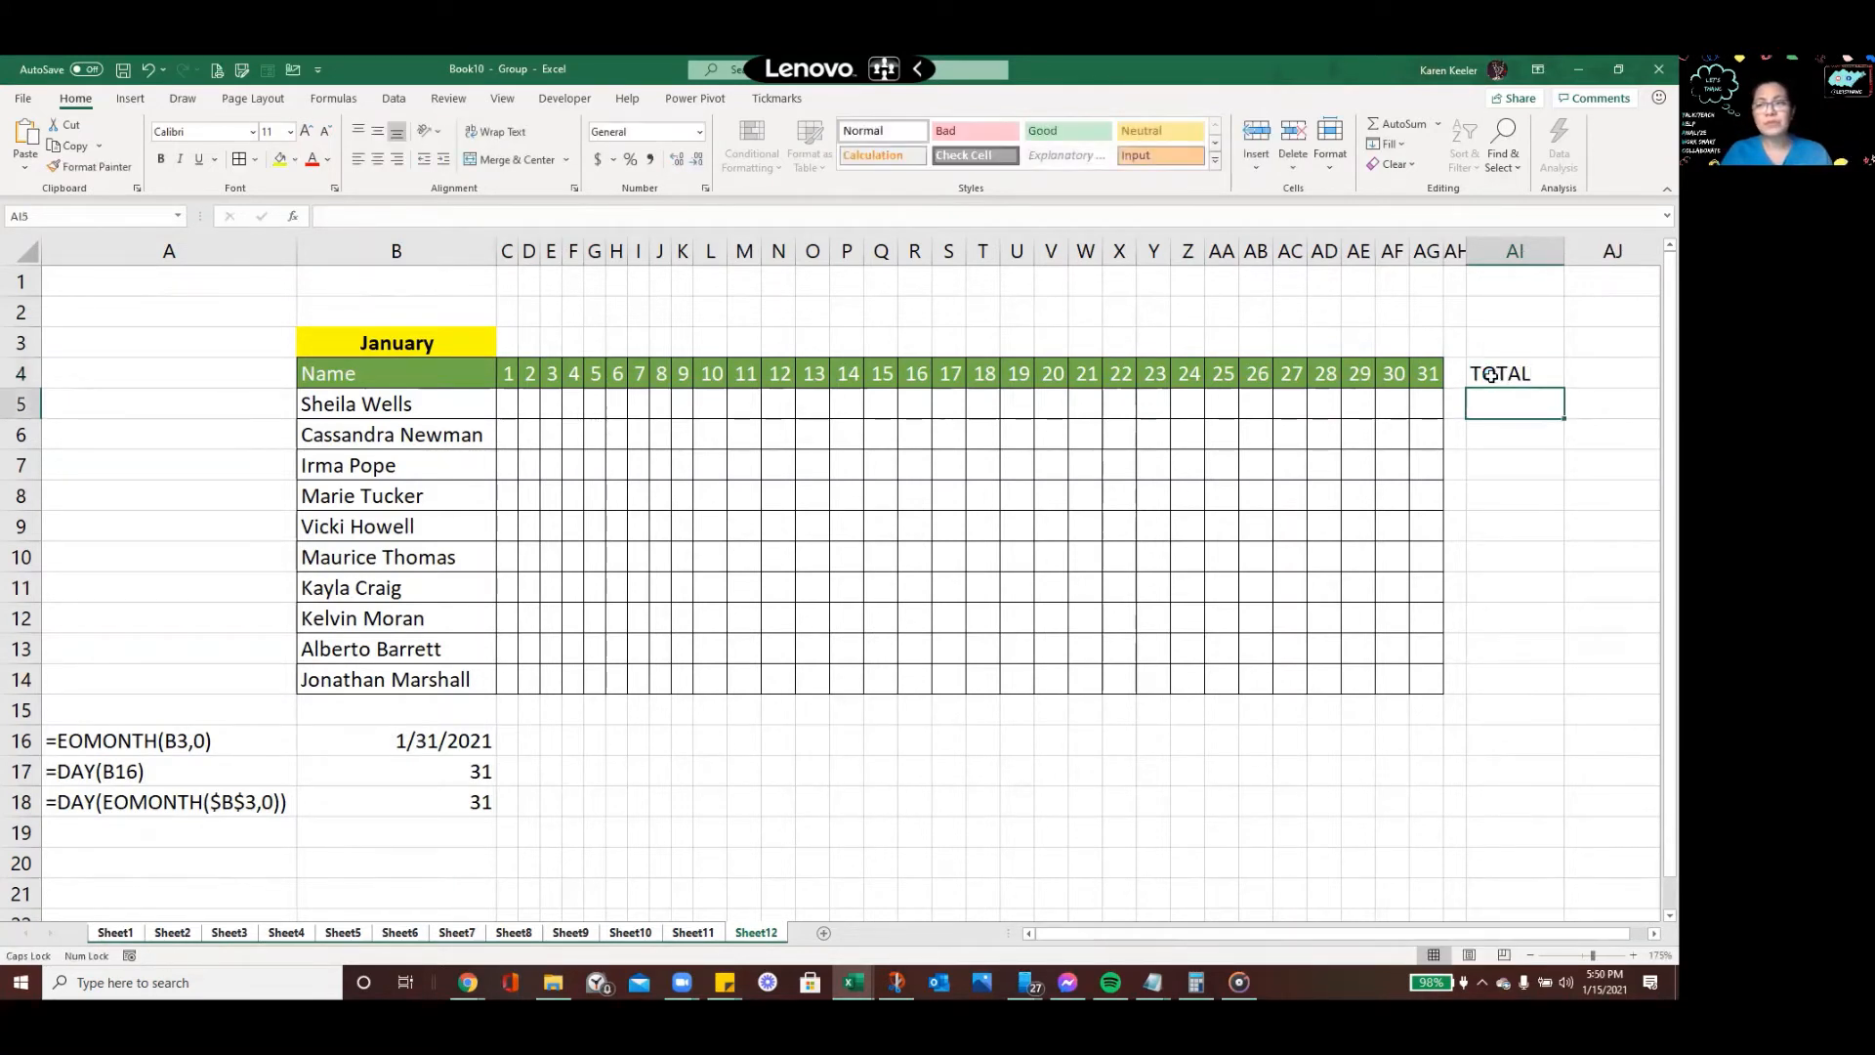
Copy the formatting of AG4:AG14 onto the TOTAL column, AI4:AI14, with Format Painter
click(1427, 374)
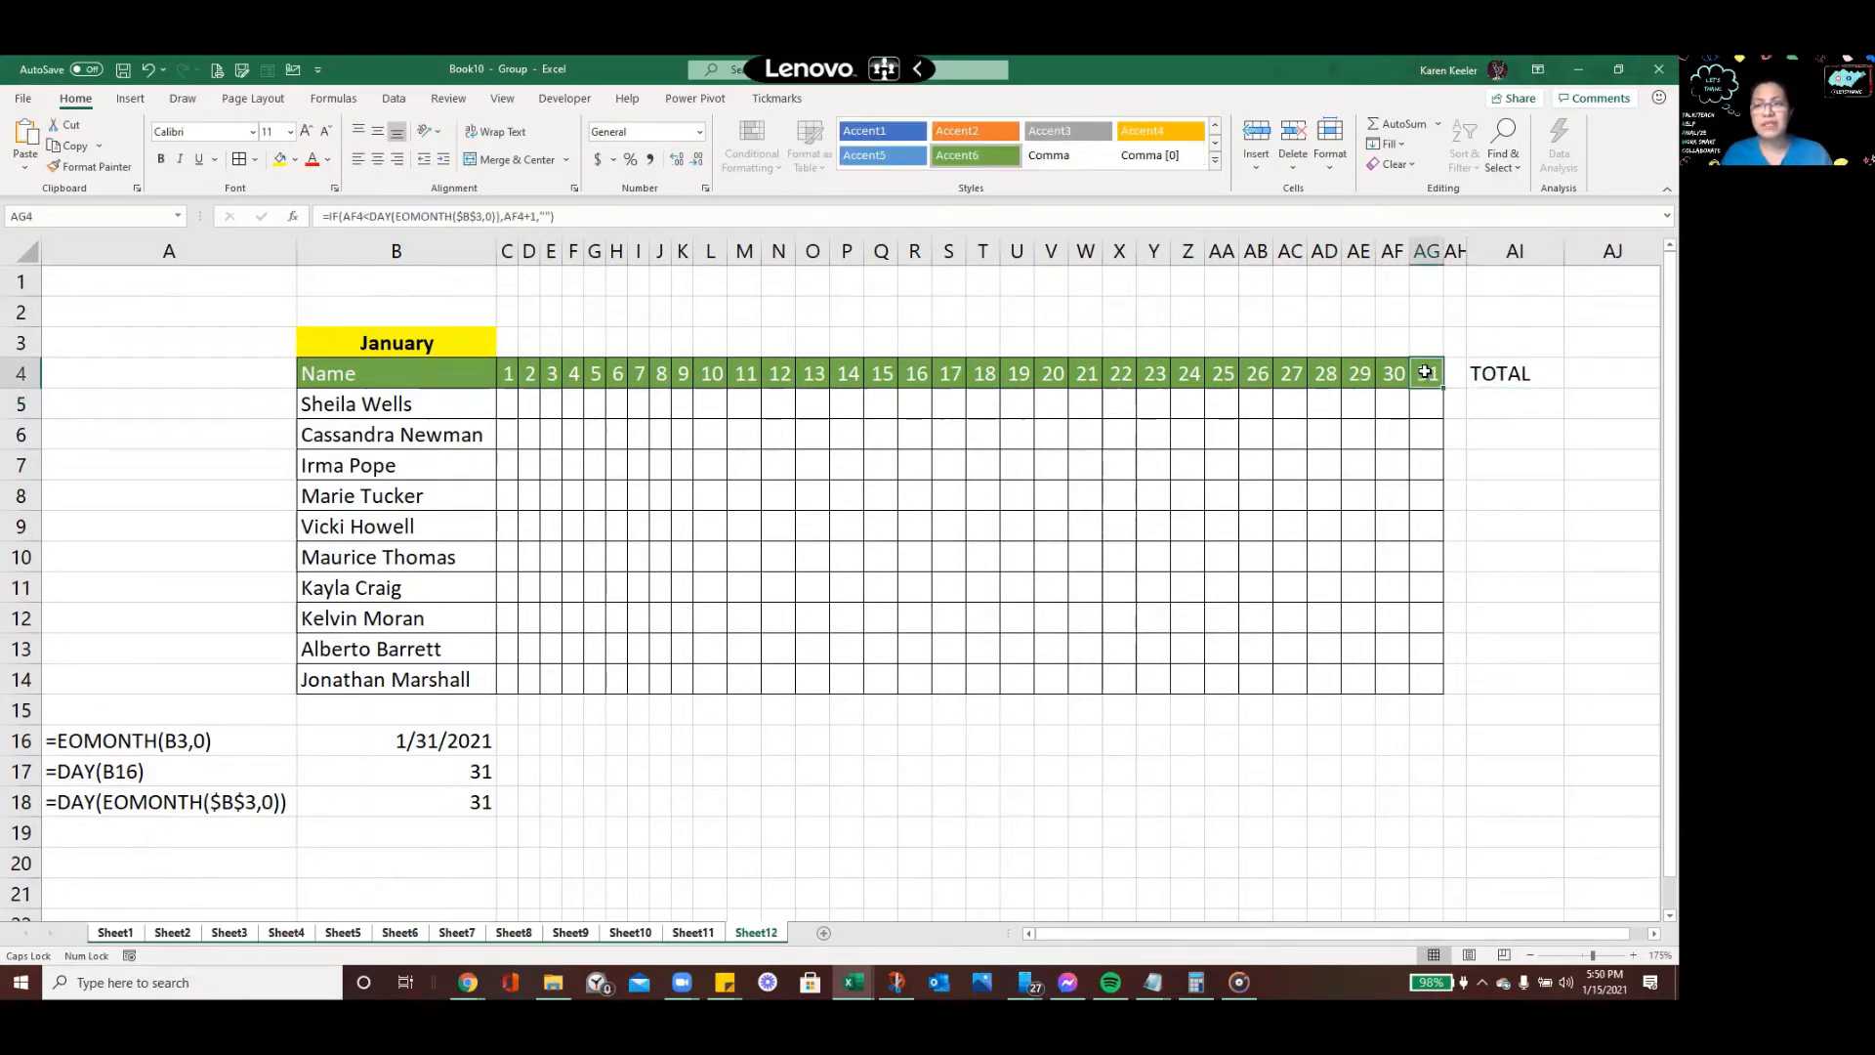
drag(1426, 374, 1425, 679)
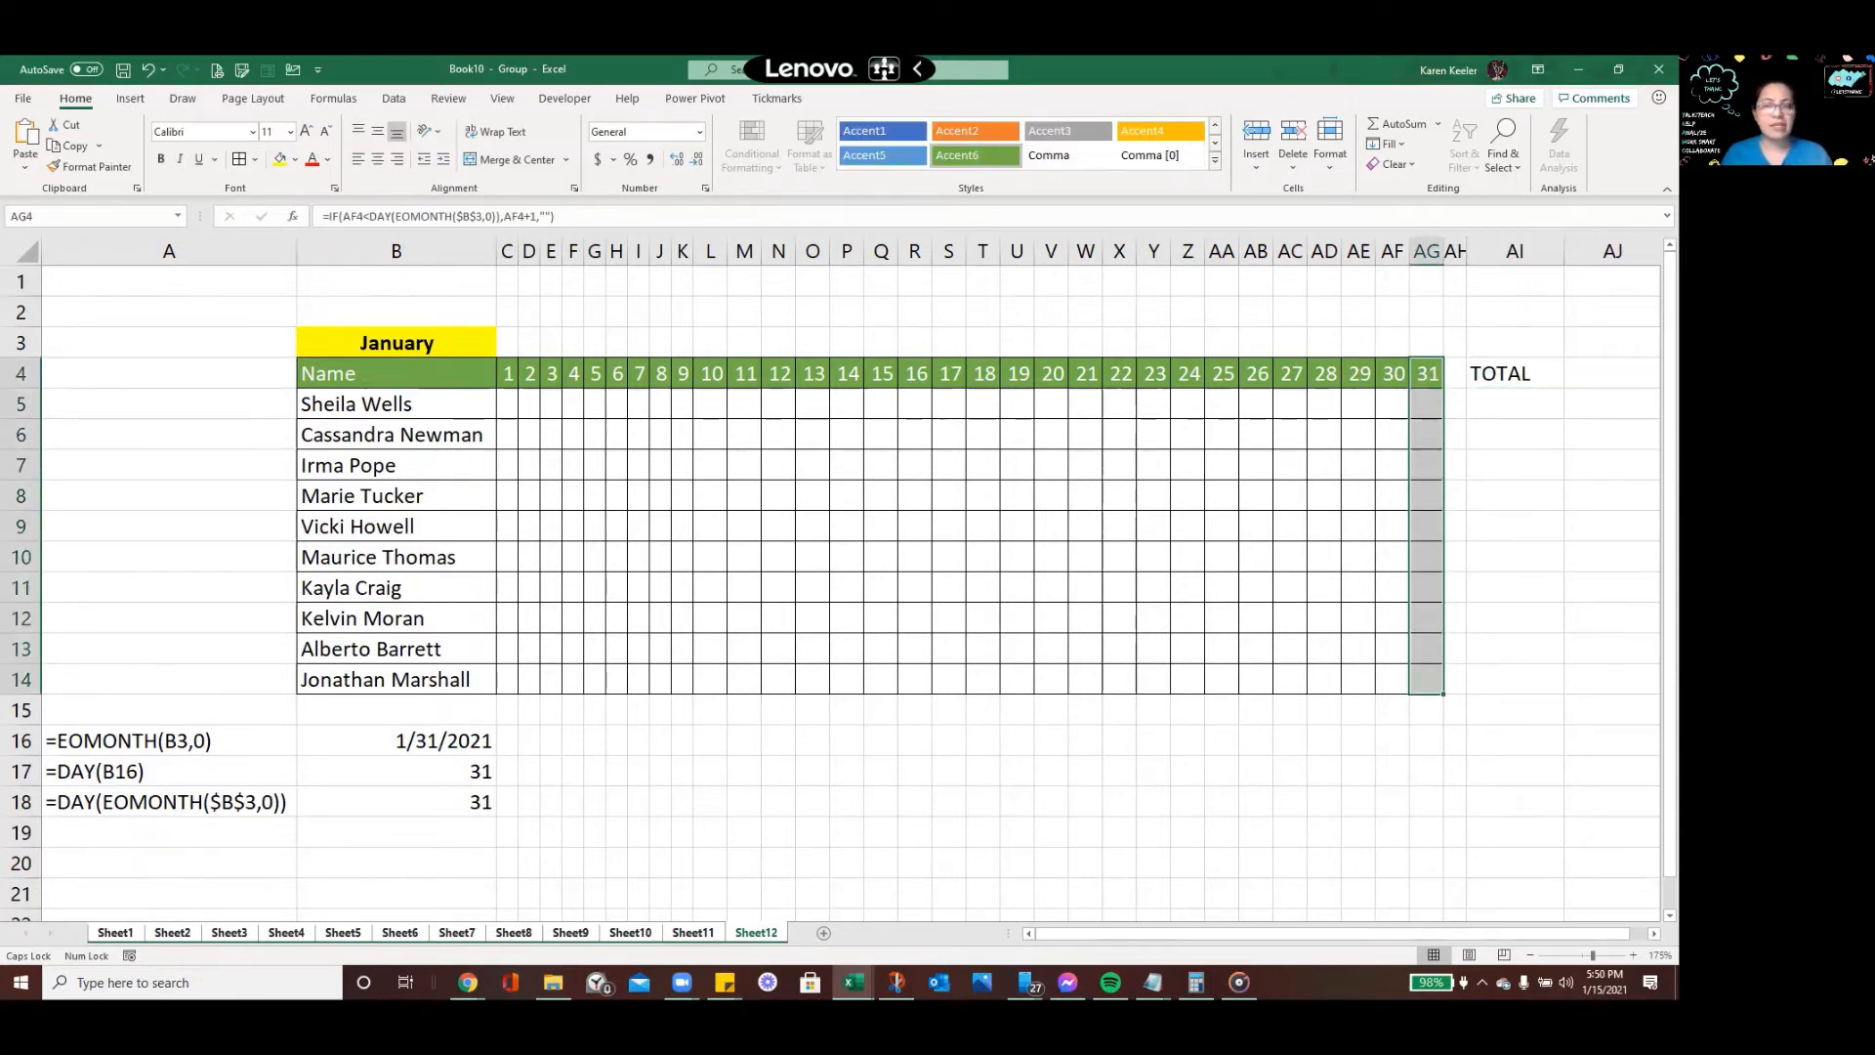
click(83, 166)
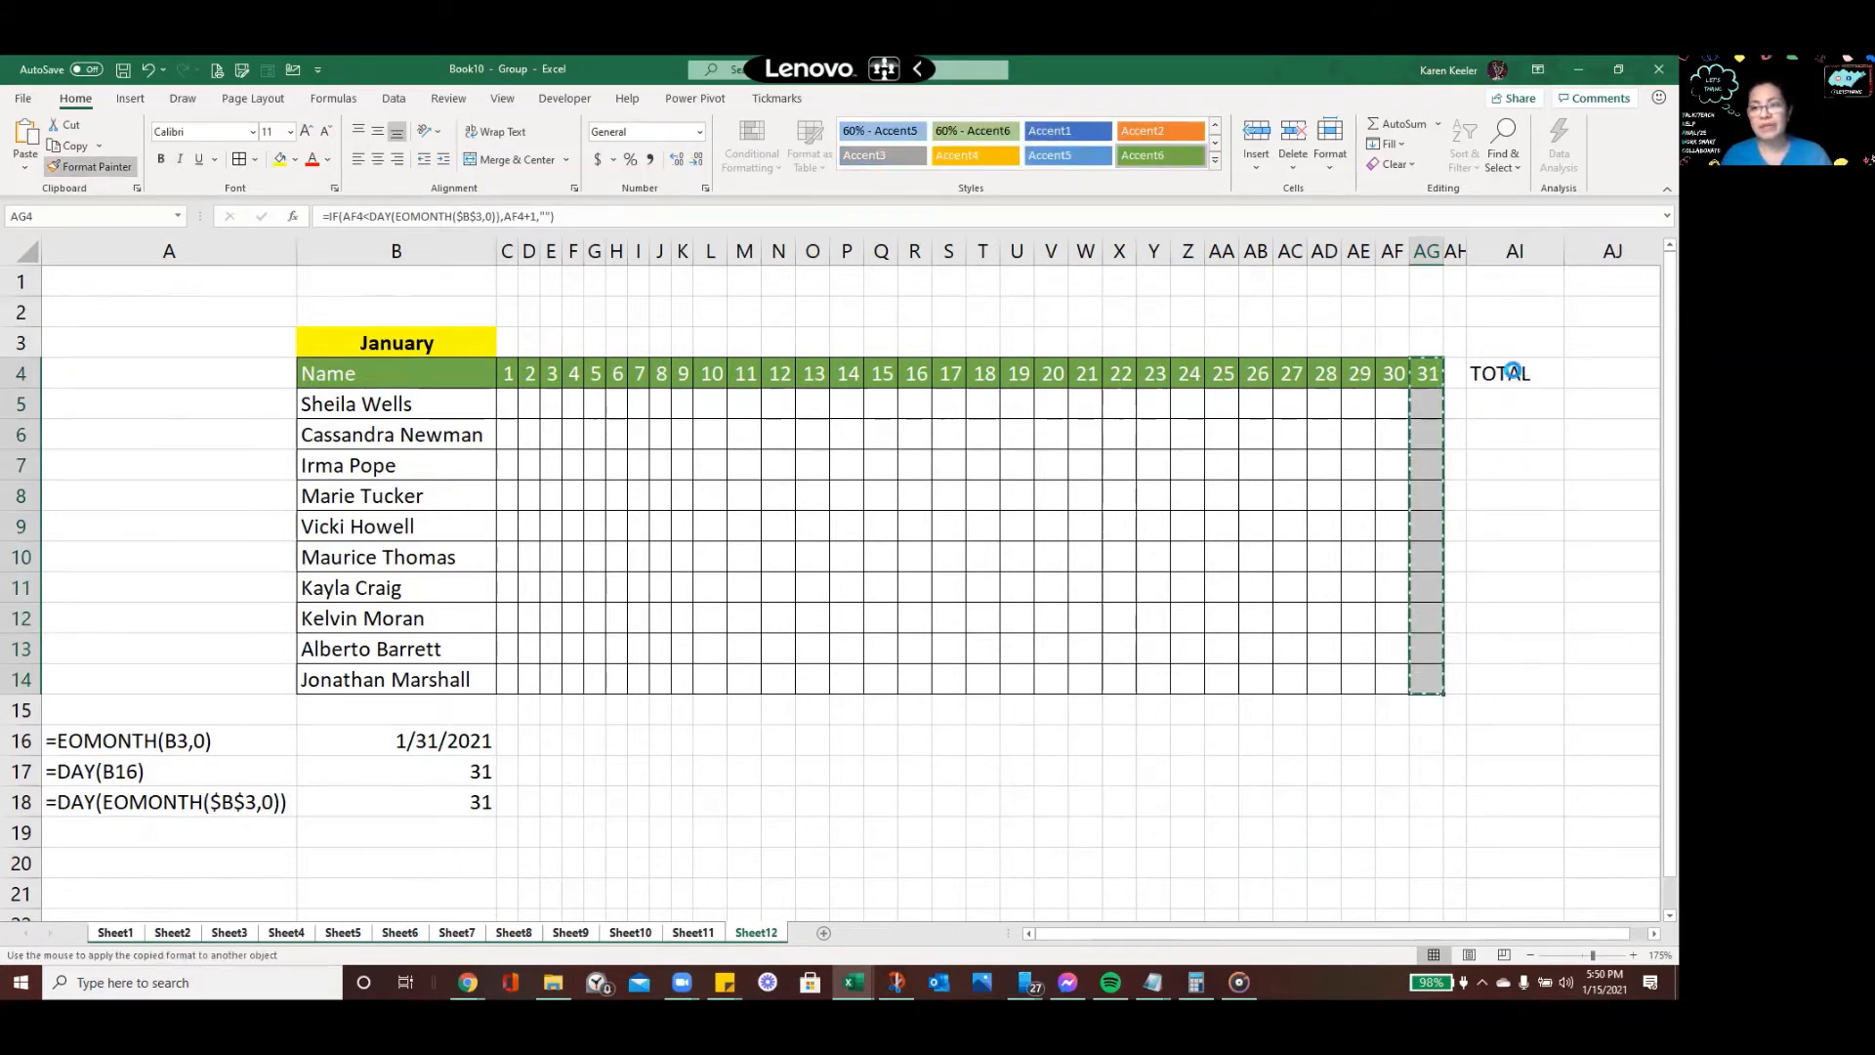
click(1509, 373)
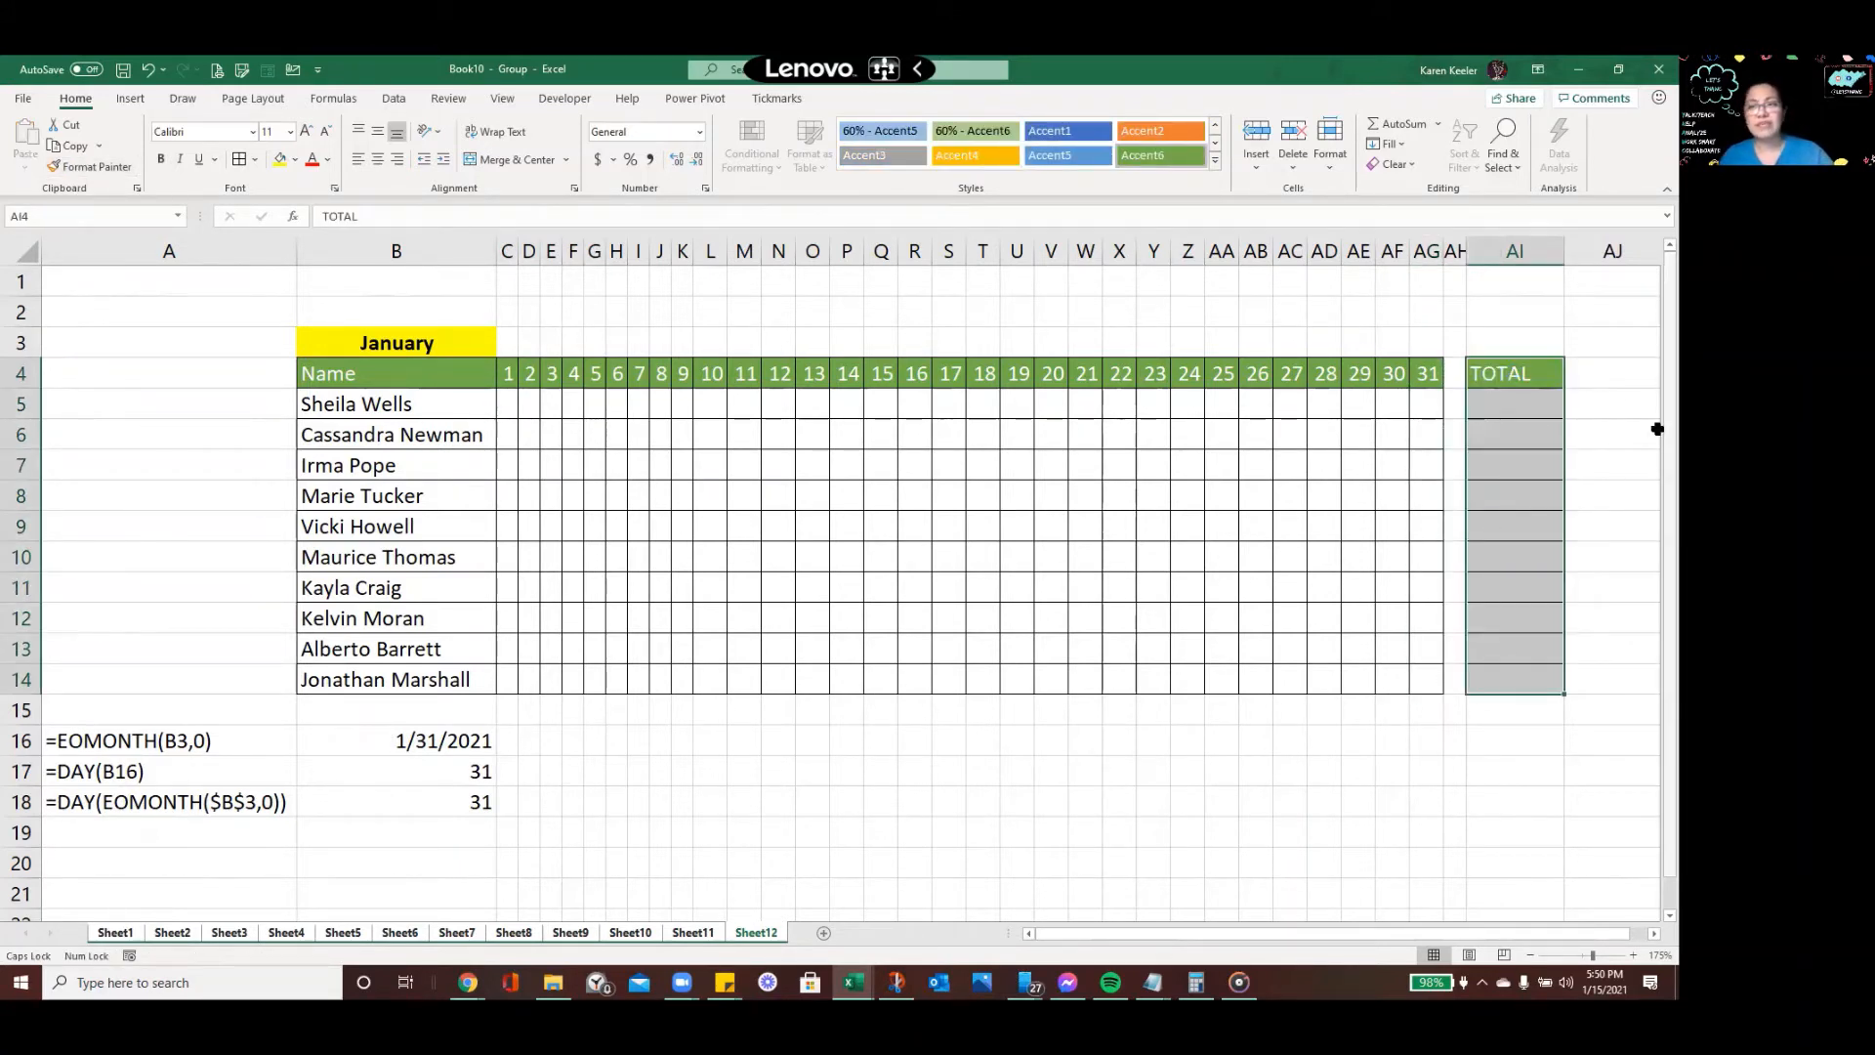
click(1534, 377)
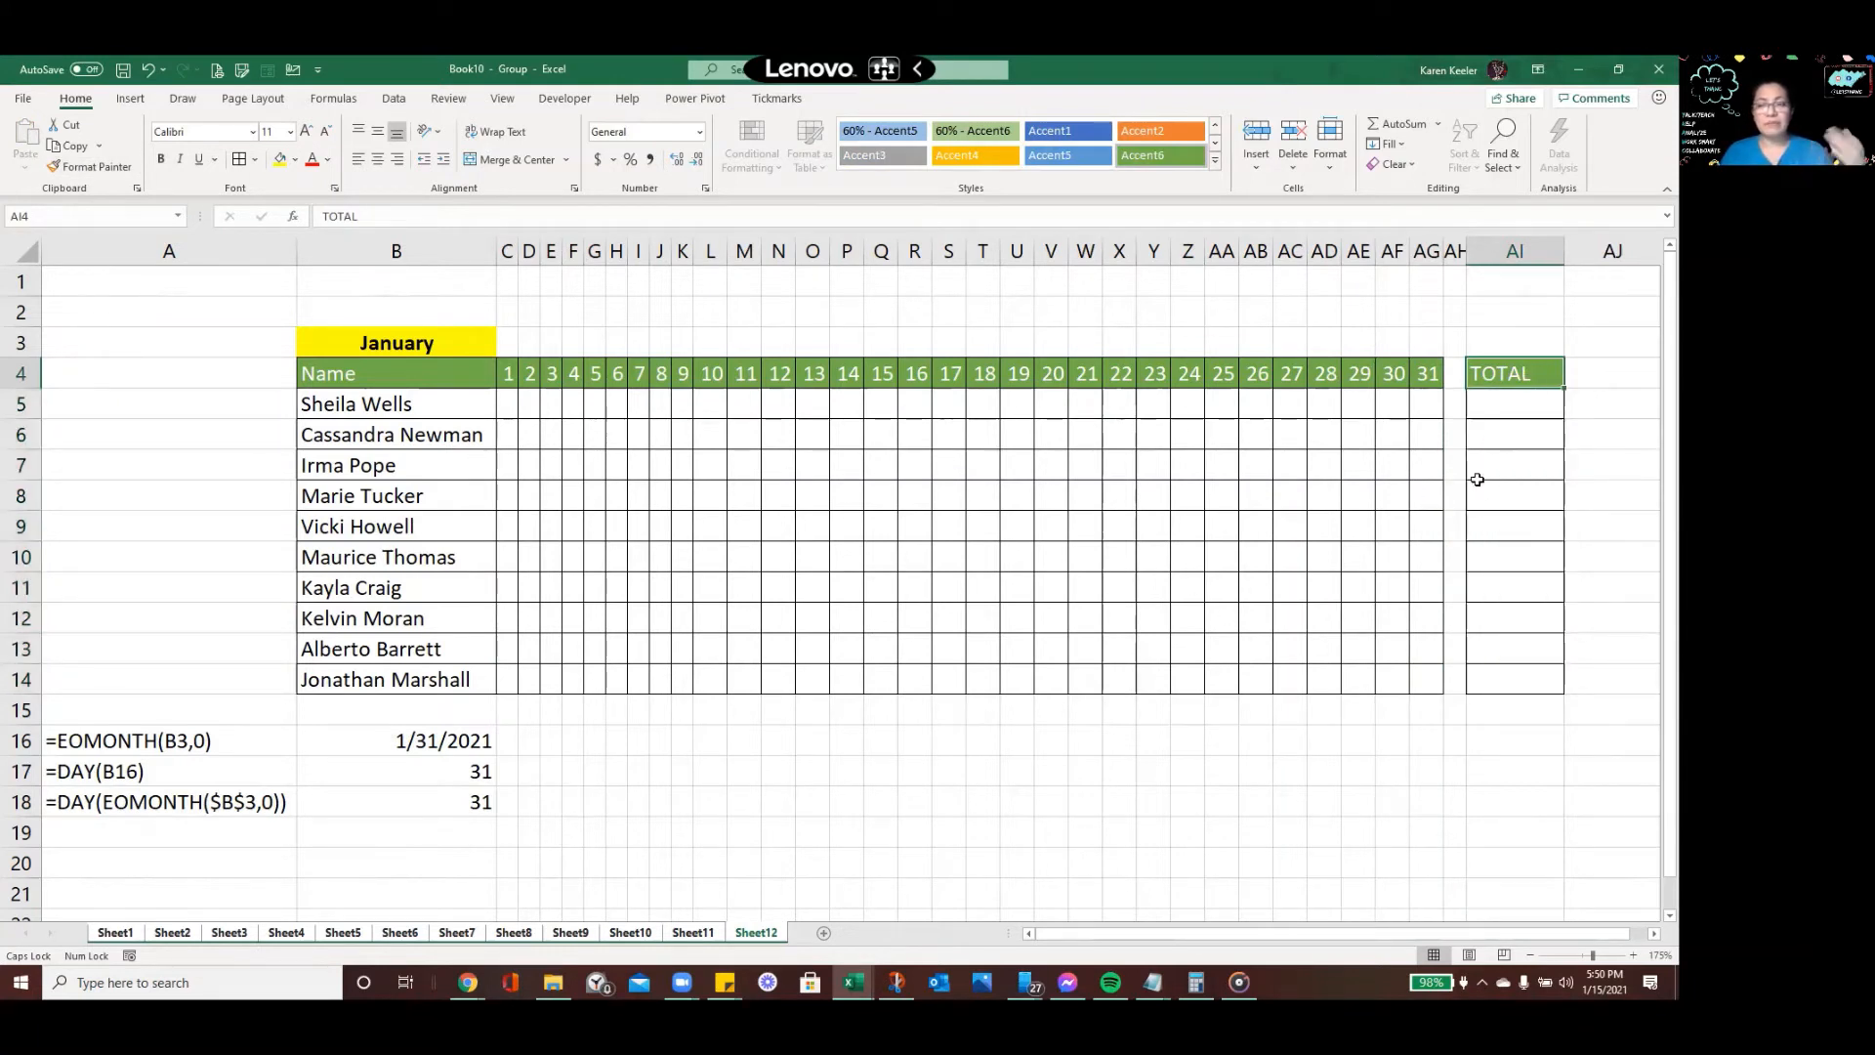
Enter =SUM(C5:AG5) in cell AI5 to total the first person's row
click(1521, 409)
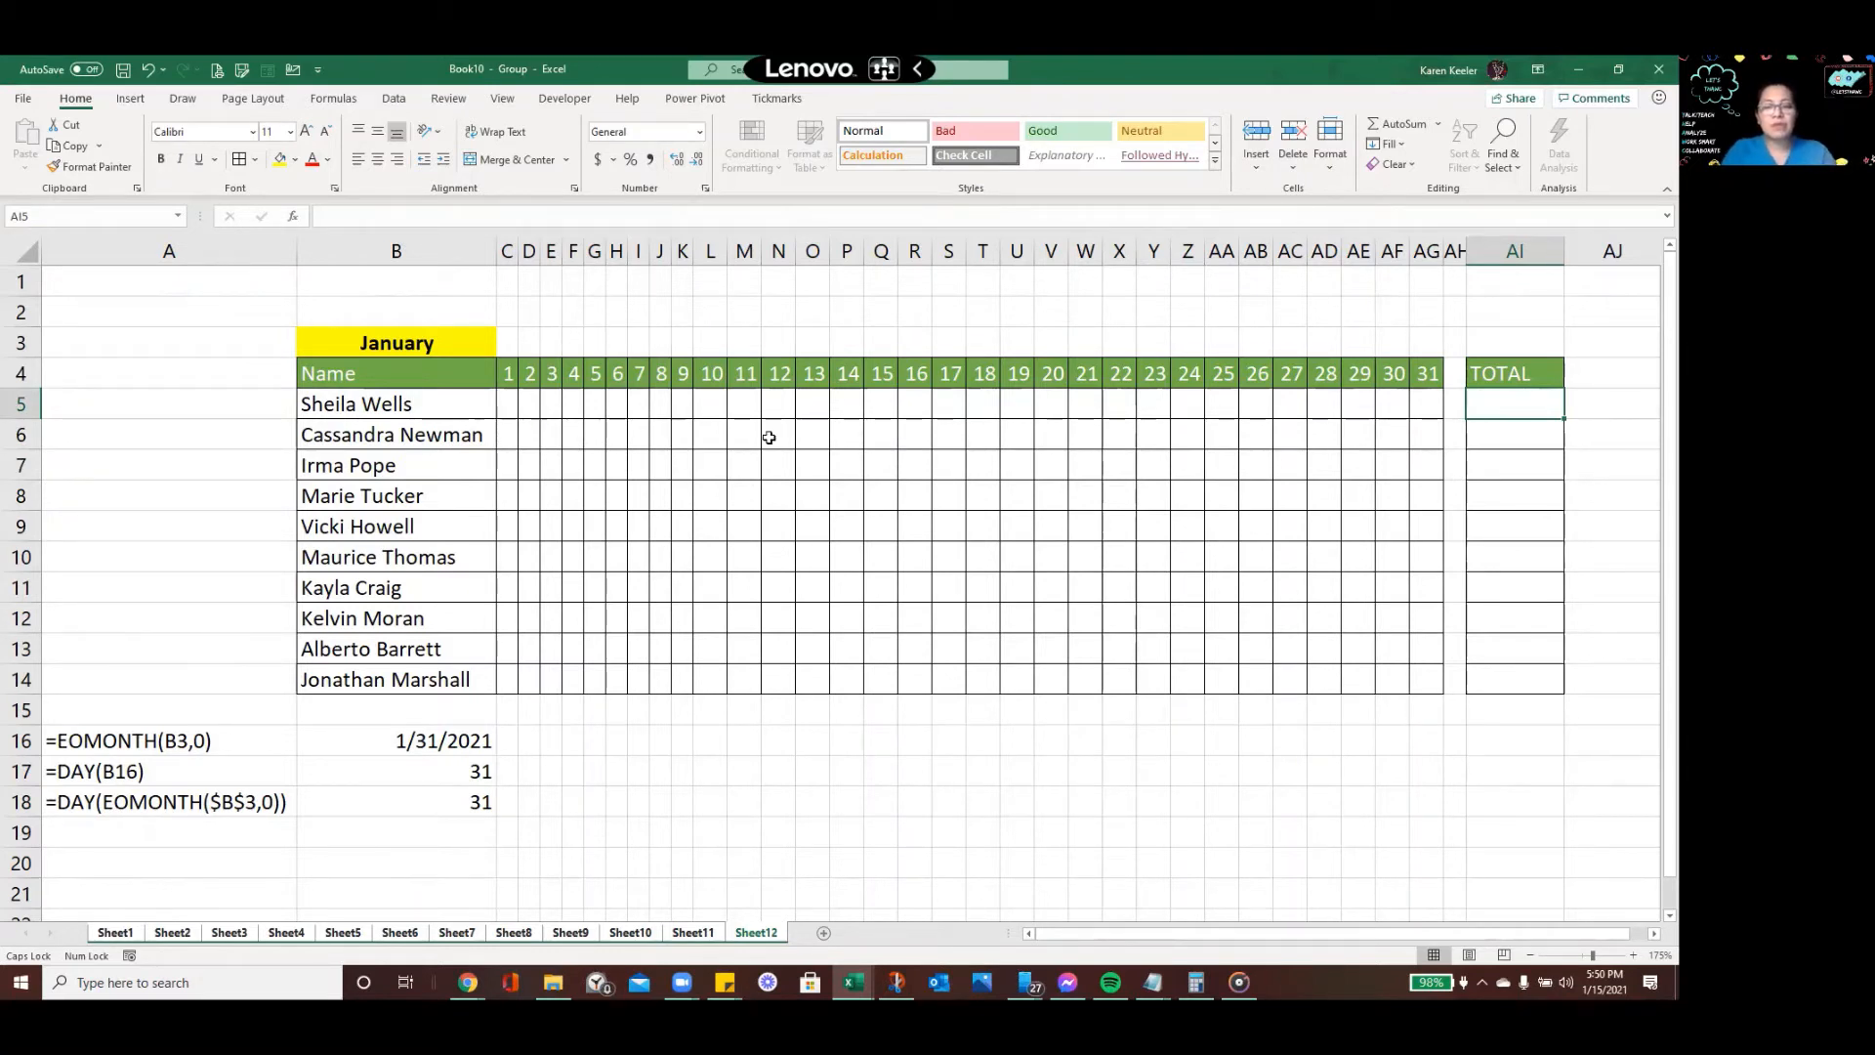
text(=SUM)
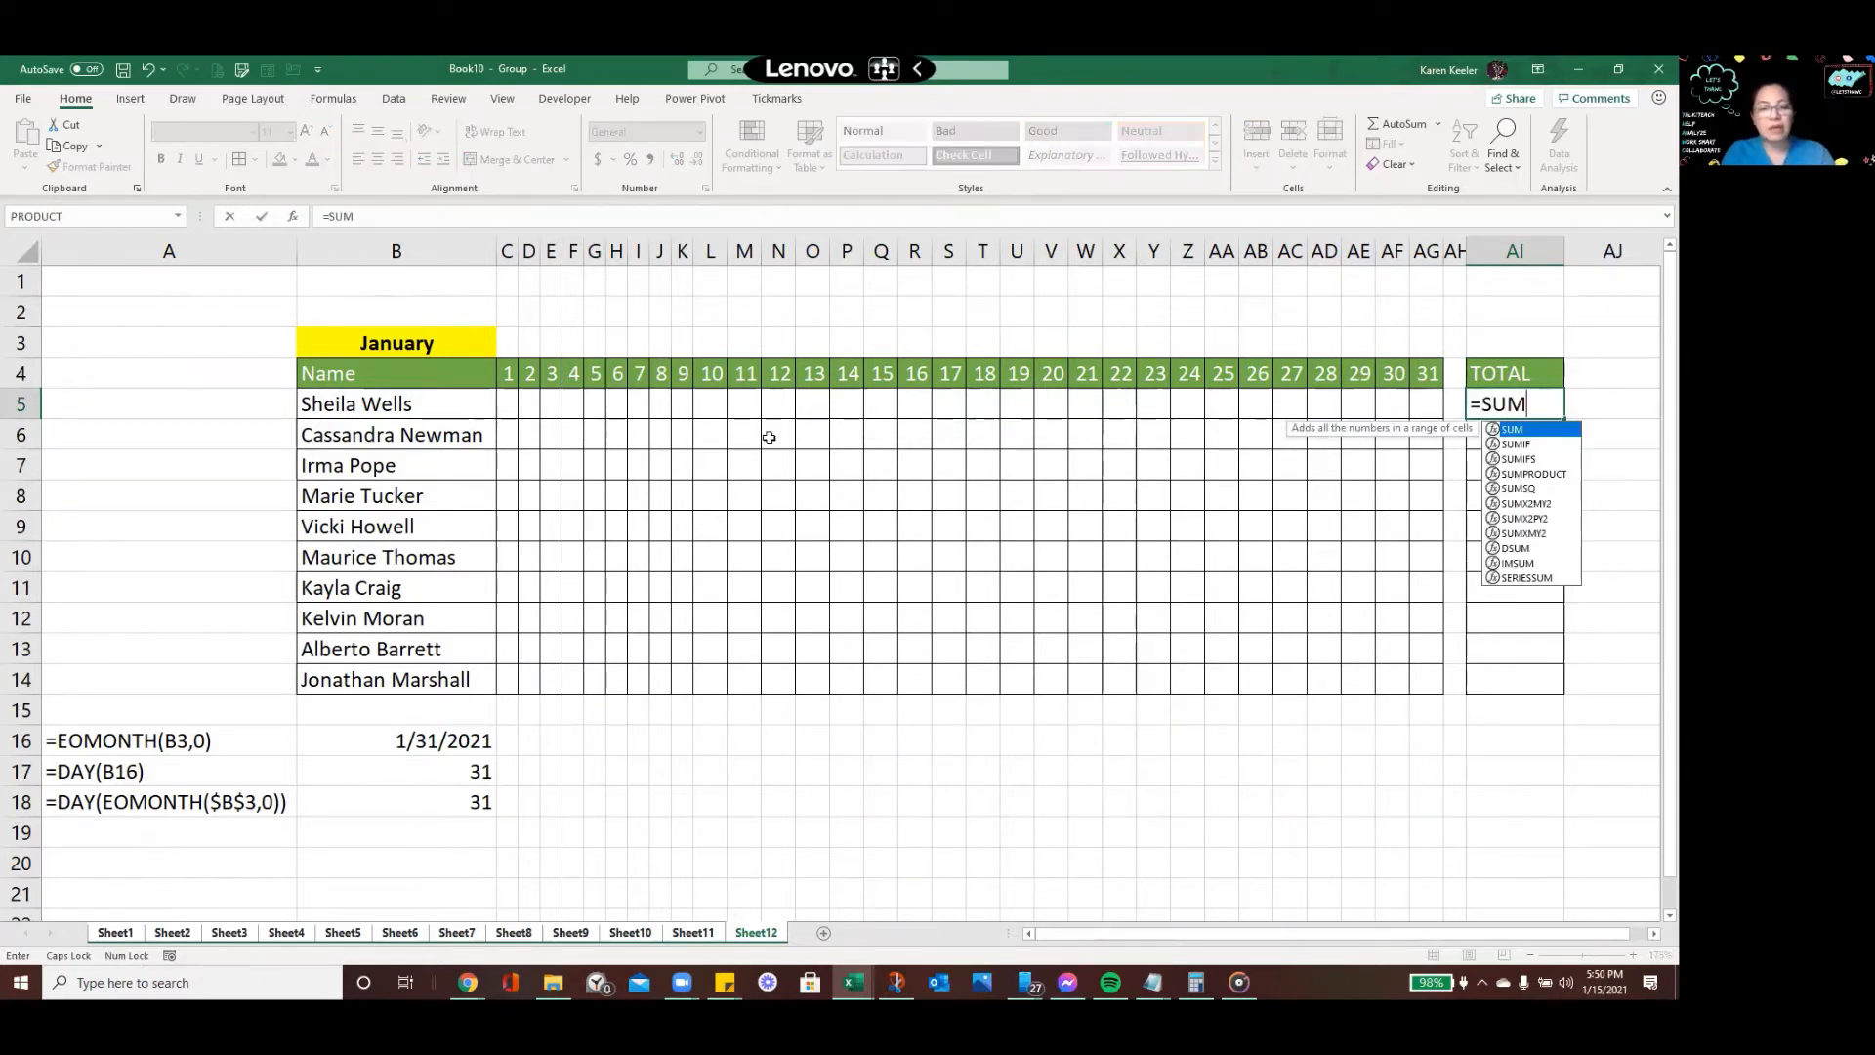
text(()
drag(509, 403, 1426, 405)
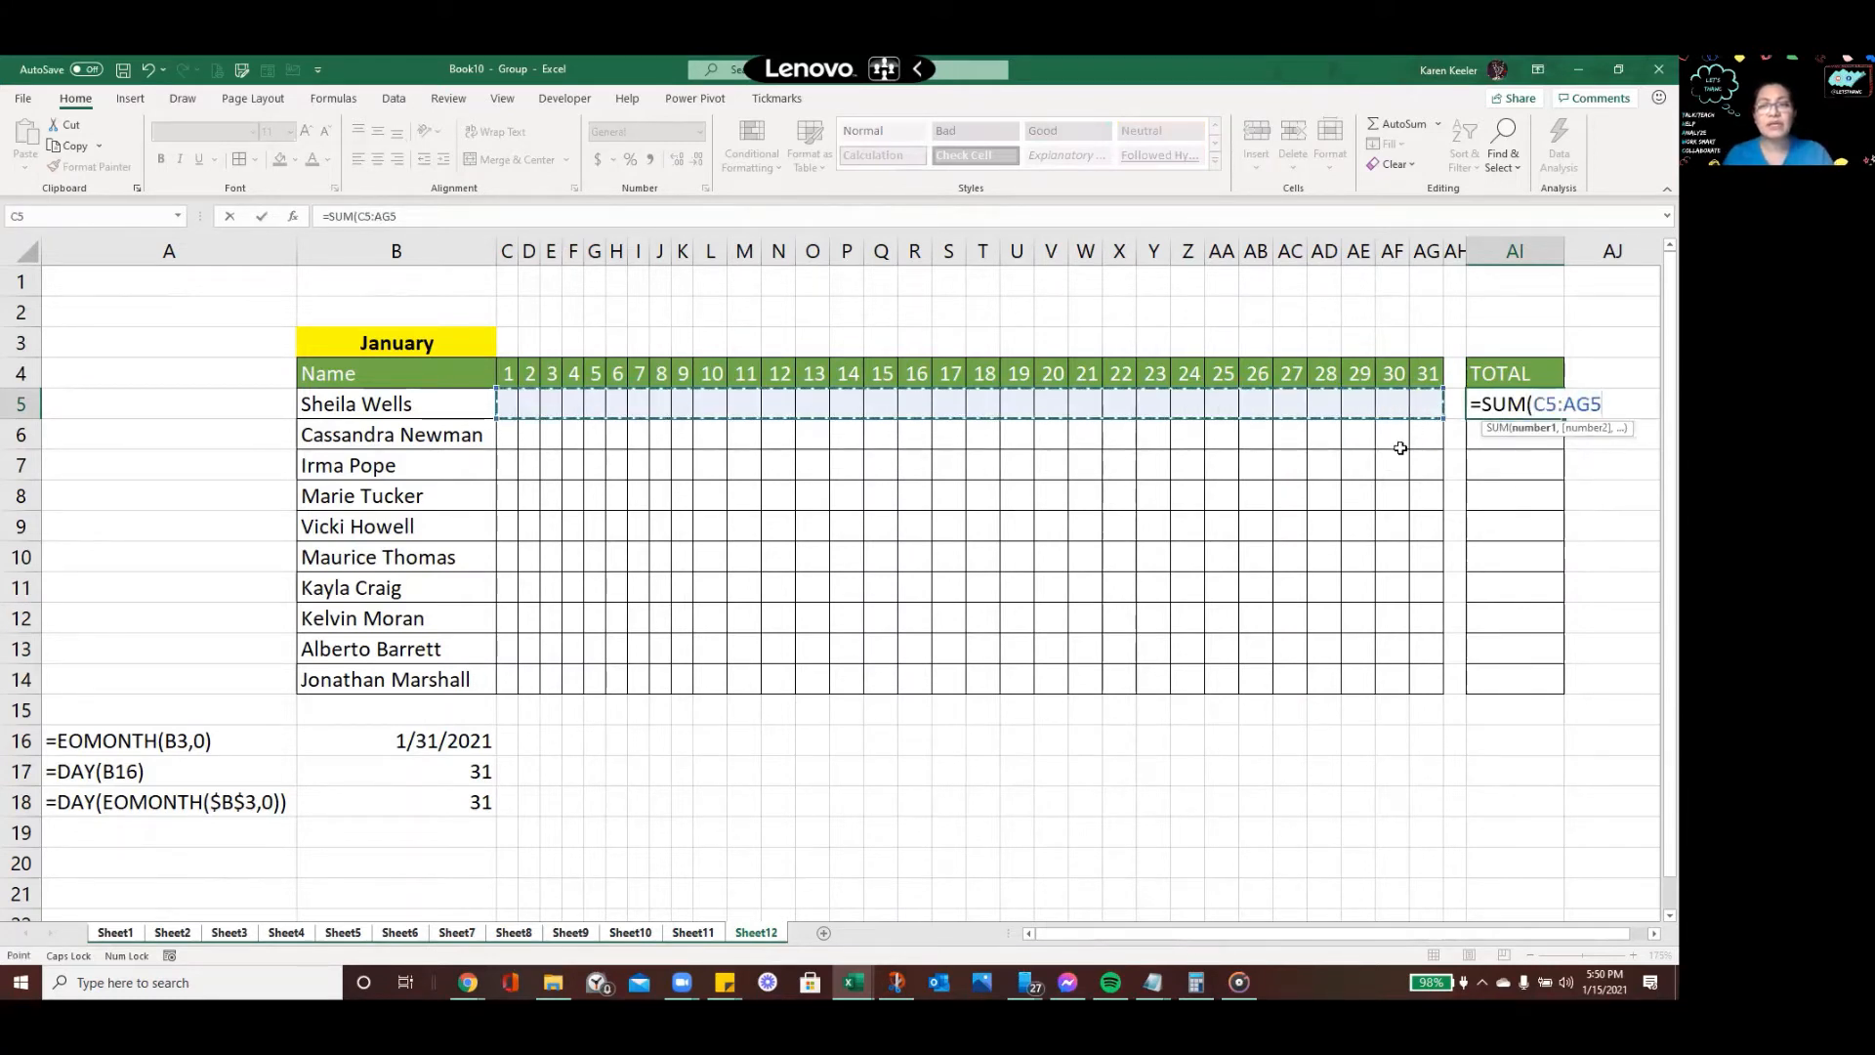
key(Return)
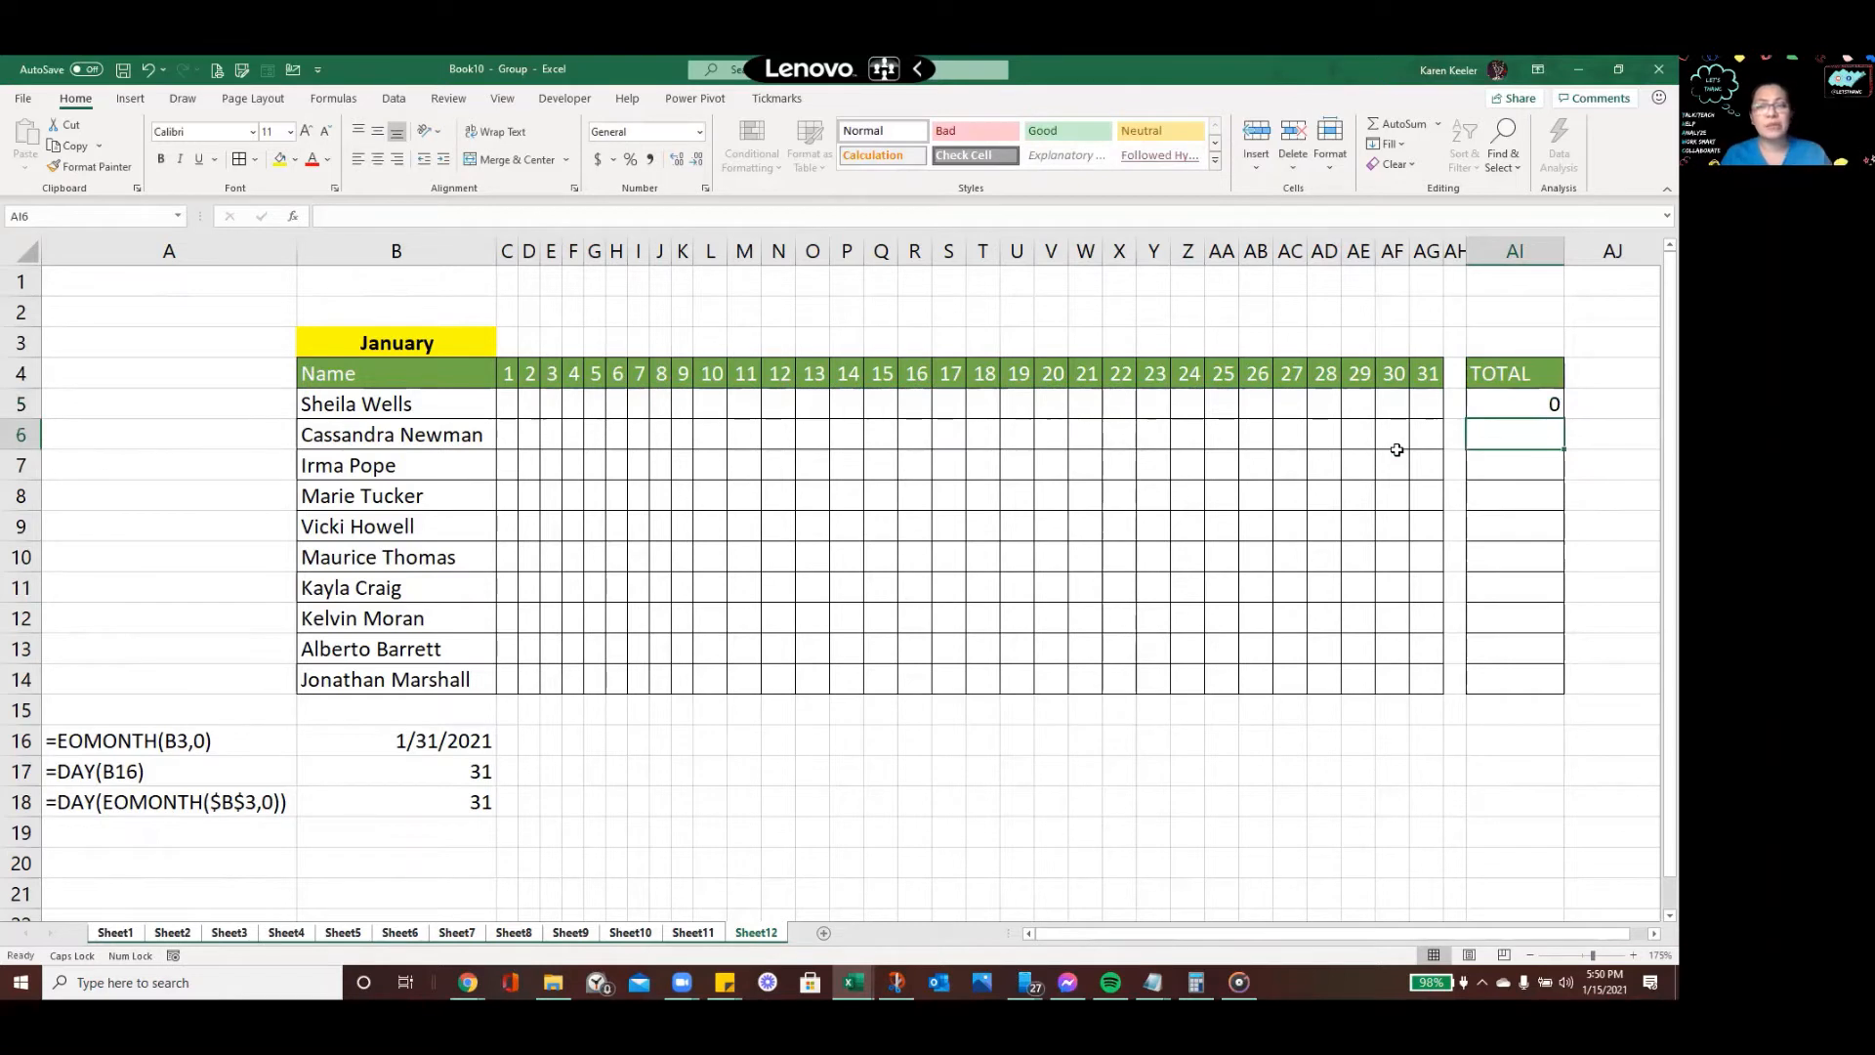
Change the total in cell AI5 to =IF(SUM(C5:AG5)=0,"",SUM(C5:AG5)) so a zero sum displays as blank
key(Up)
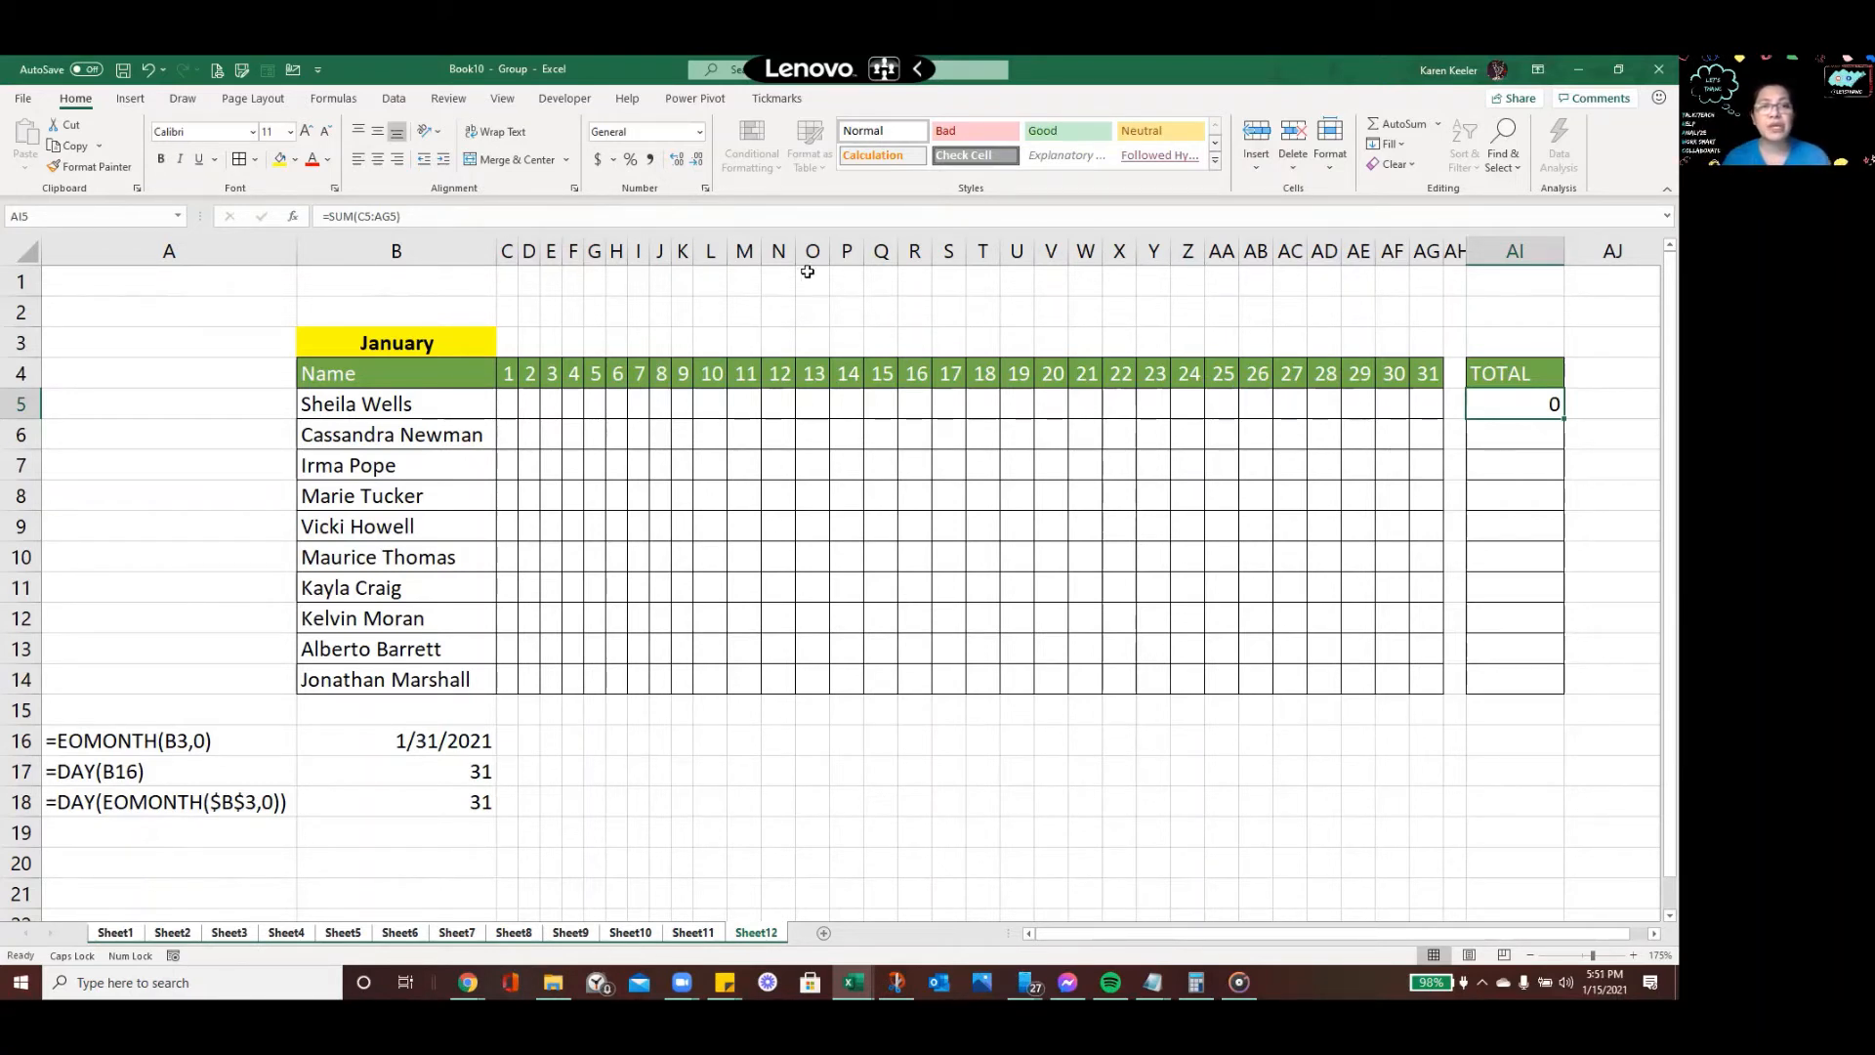
click(328, 216)
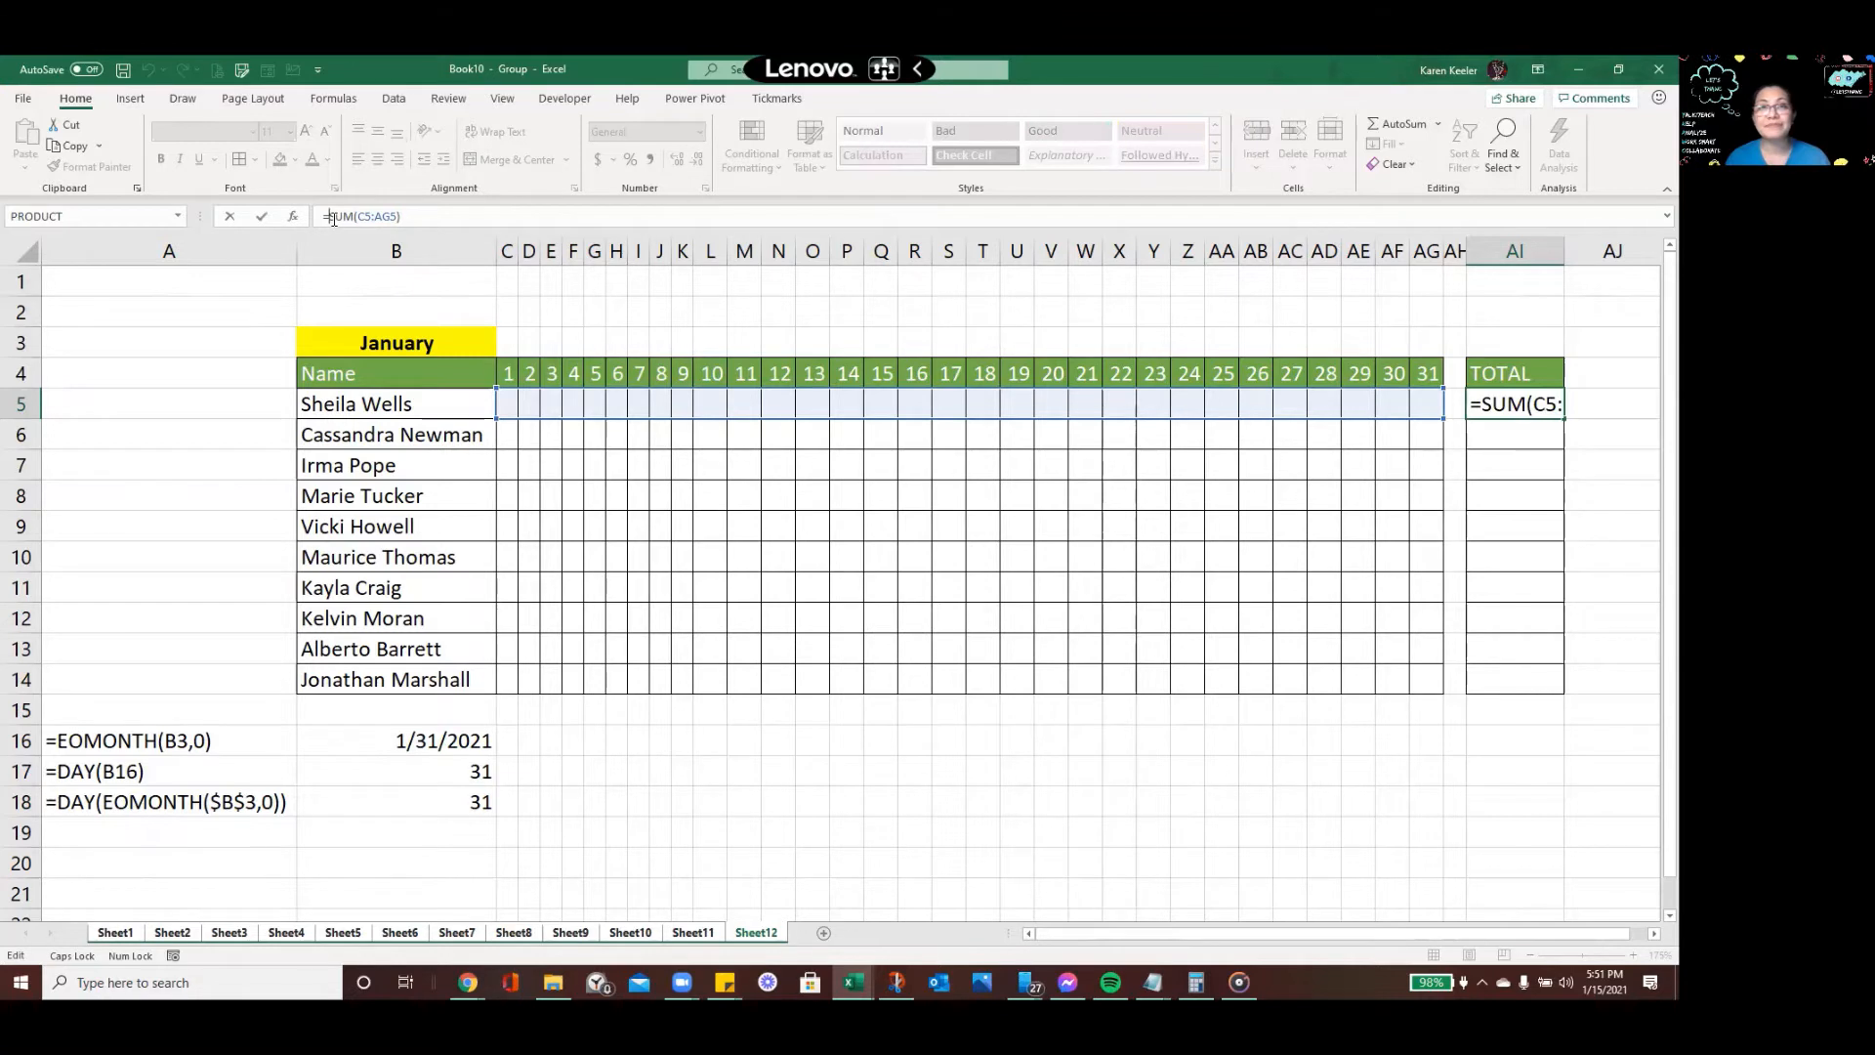
text(IF)
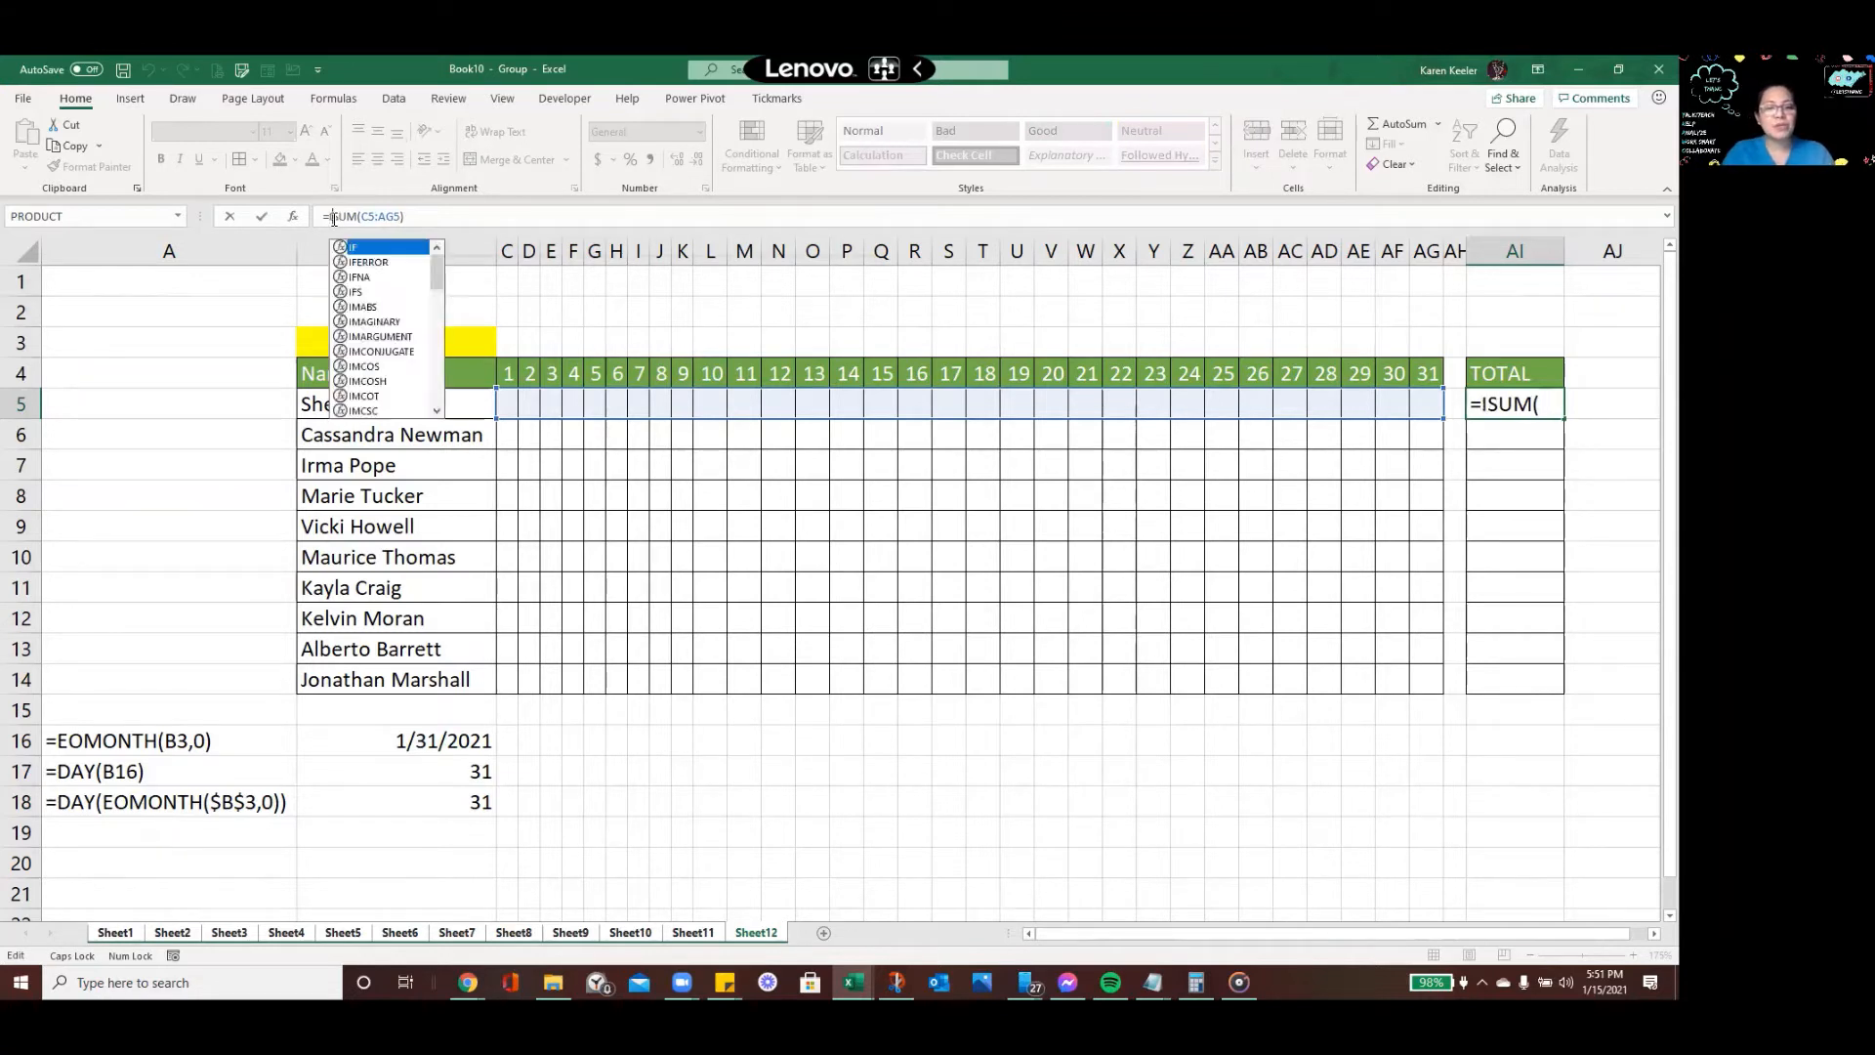
text(()
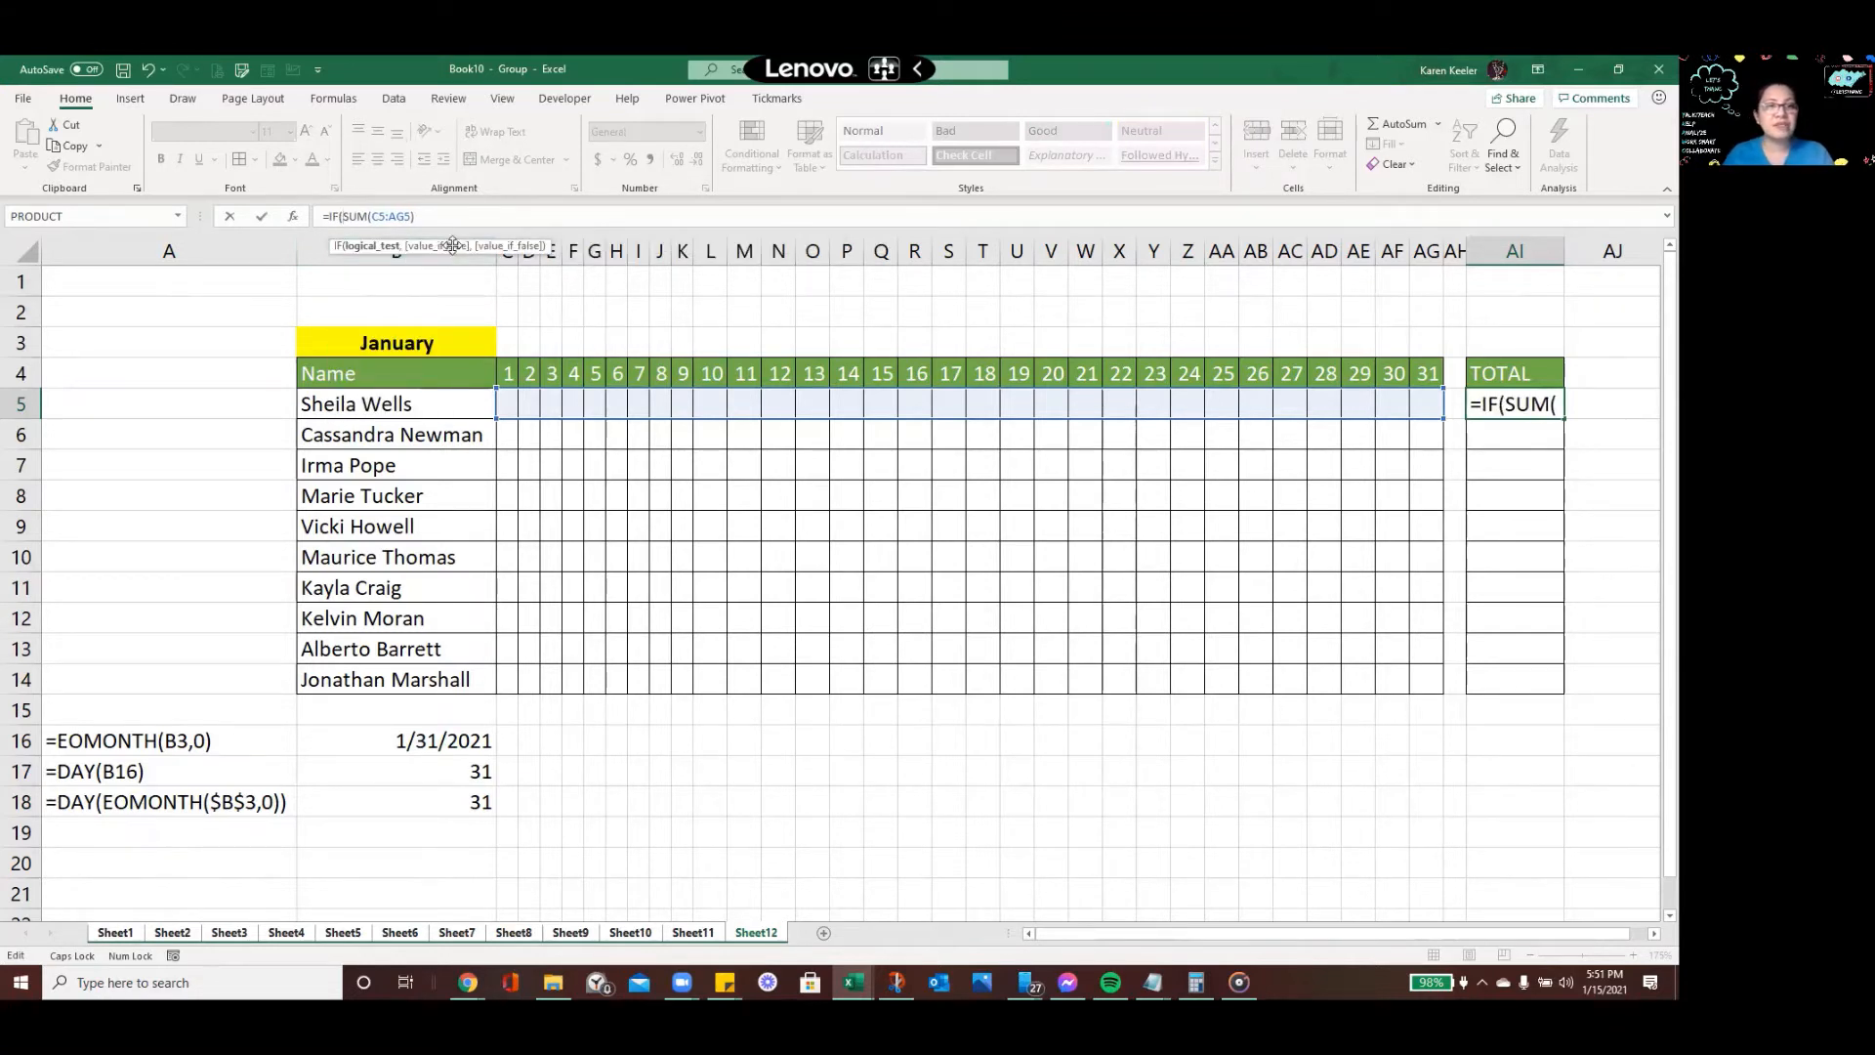
drag(415, 216, 343, 218)
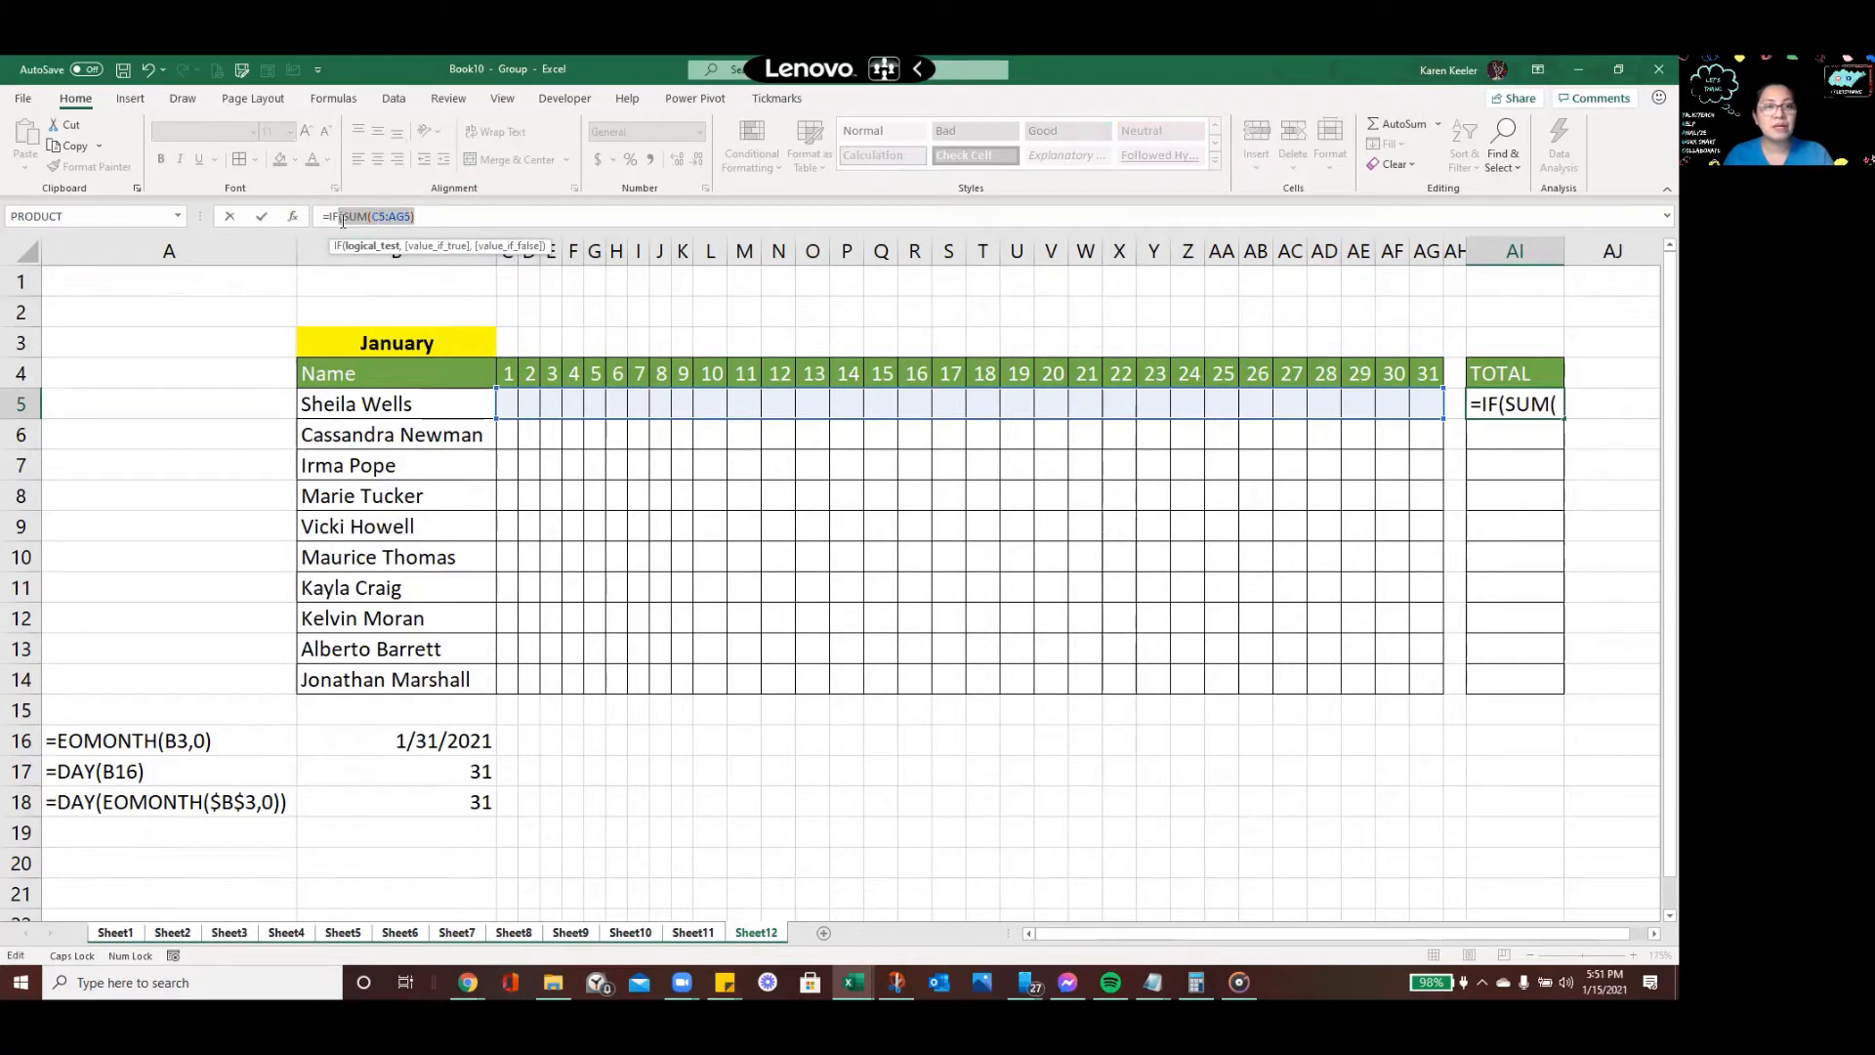
click(455, 219)
text(=)
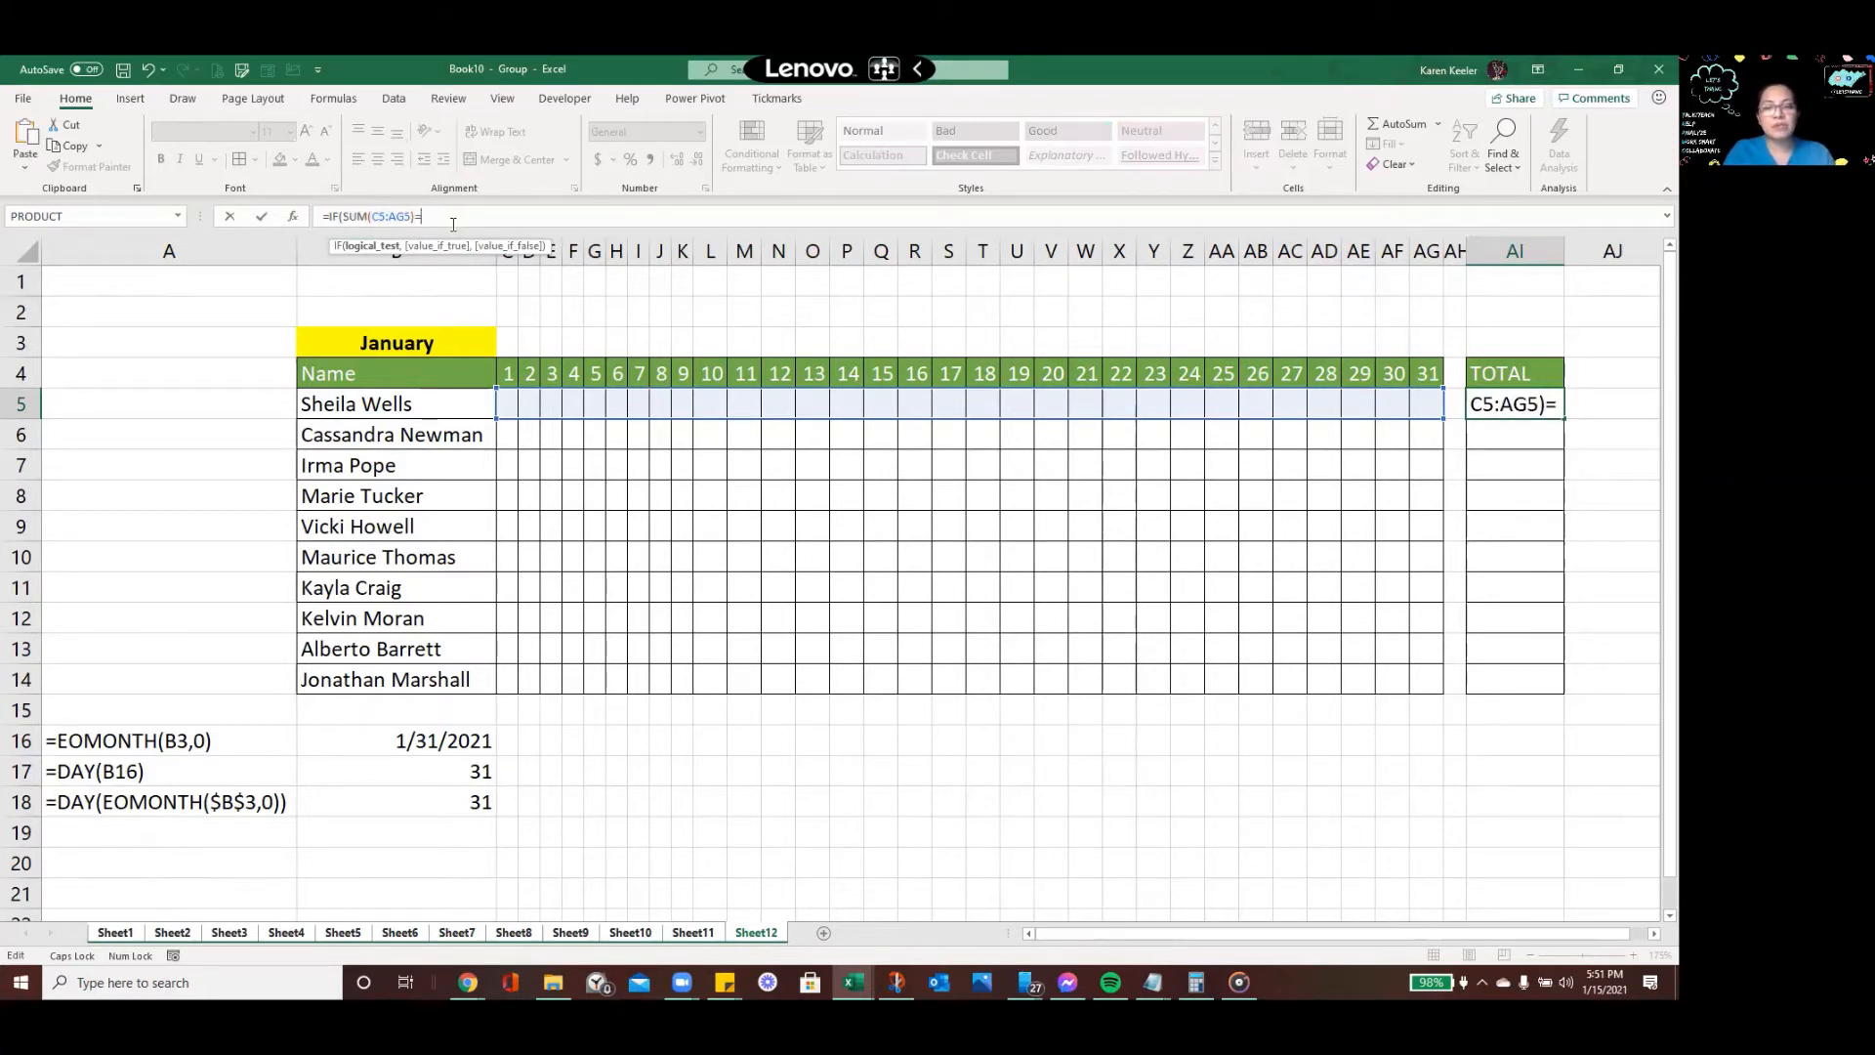
text(0,)
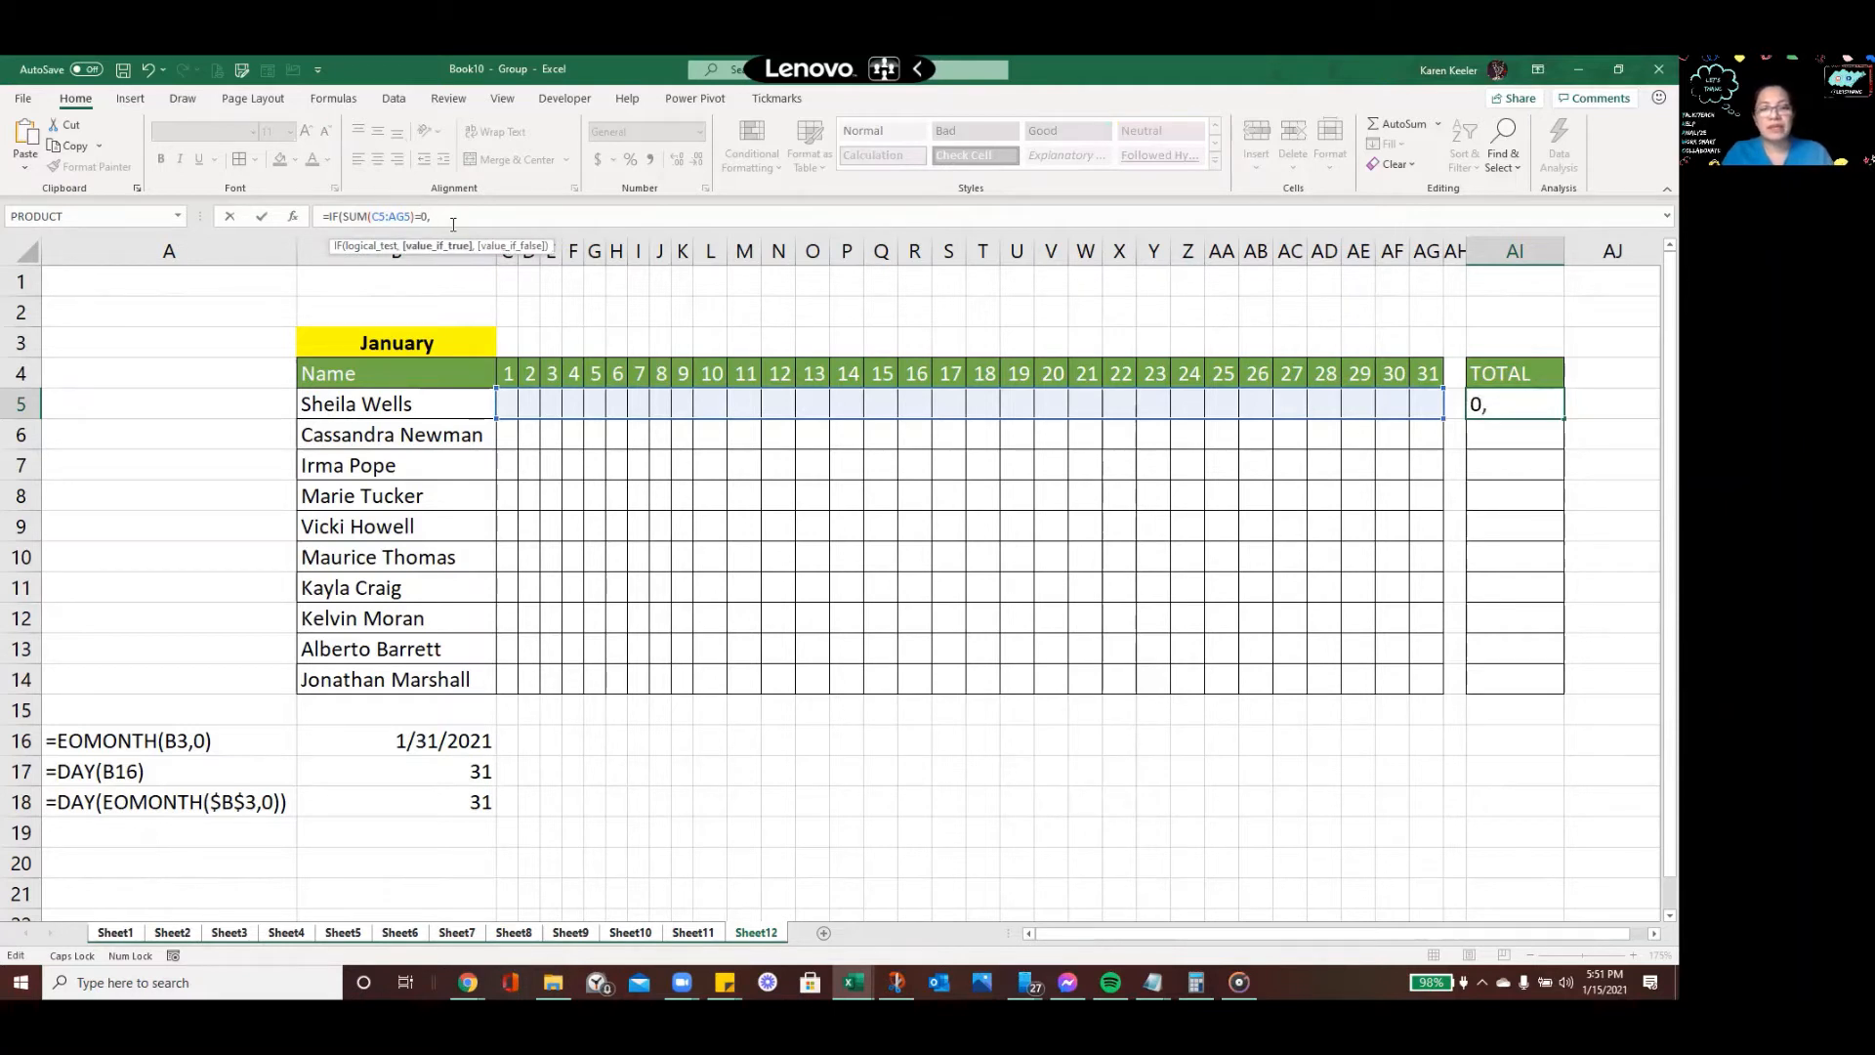
text("",)
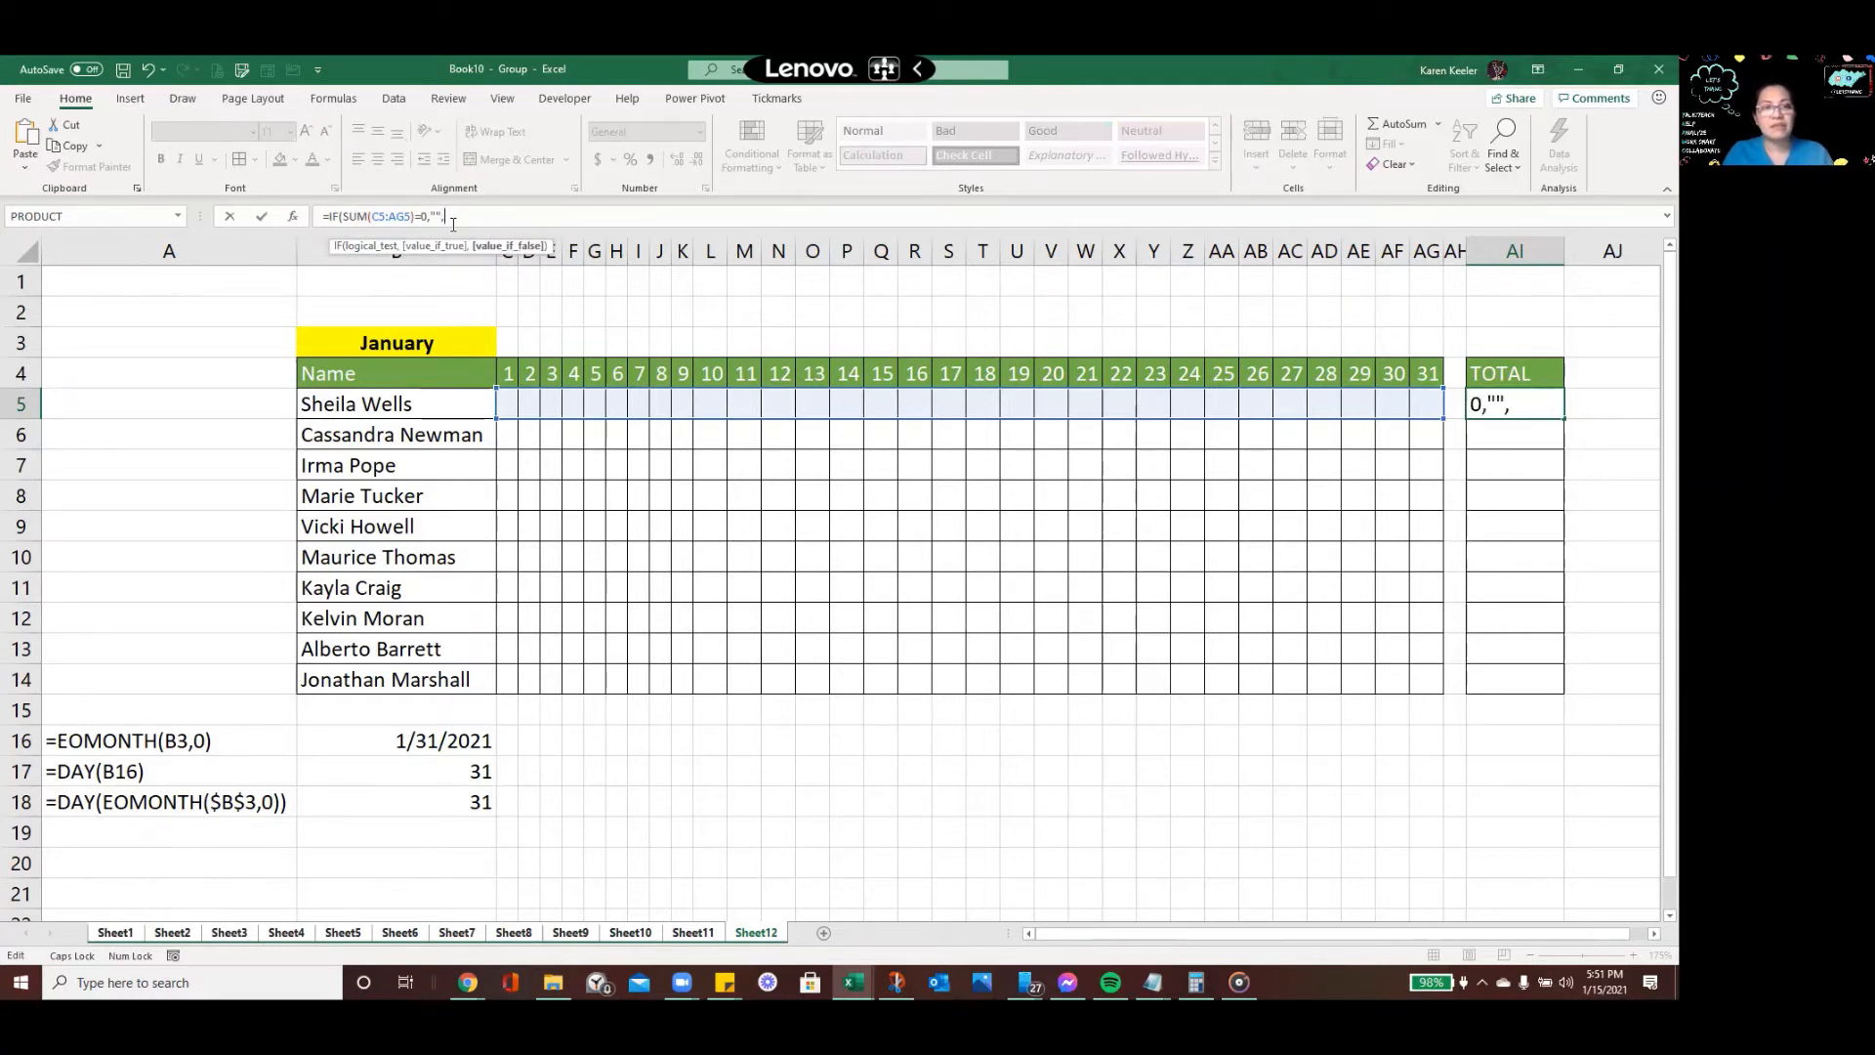
key(ctrl+v)
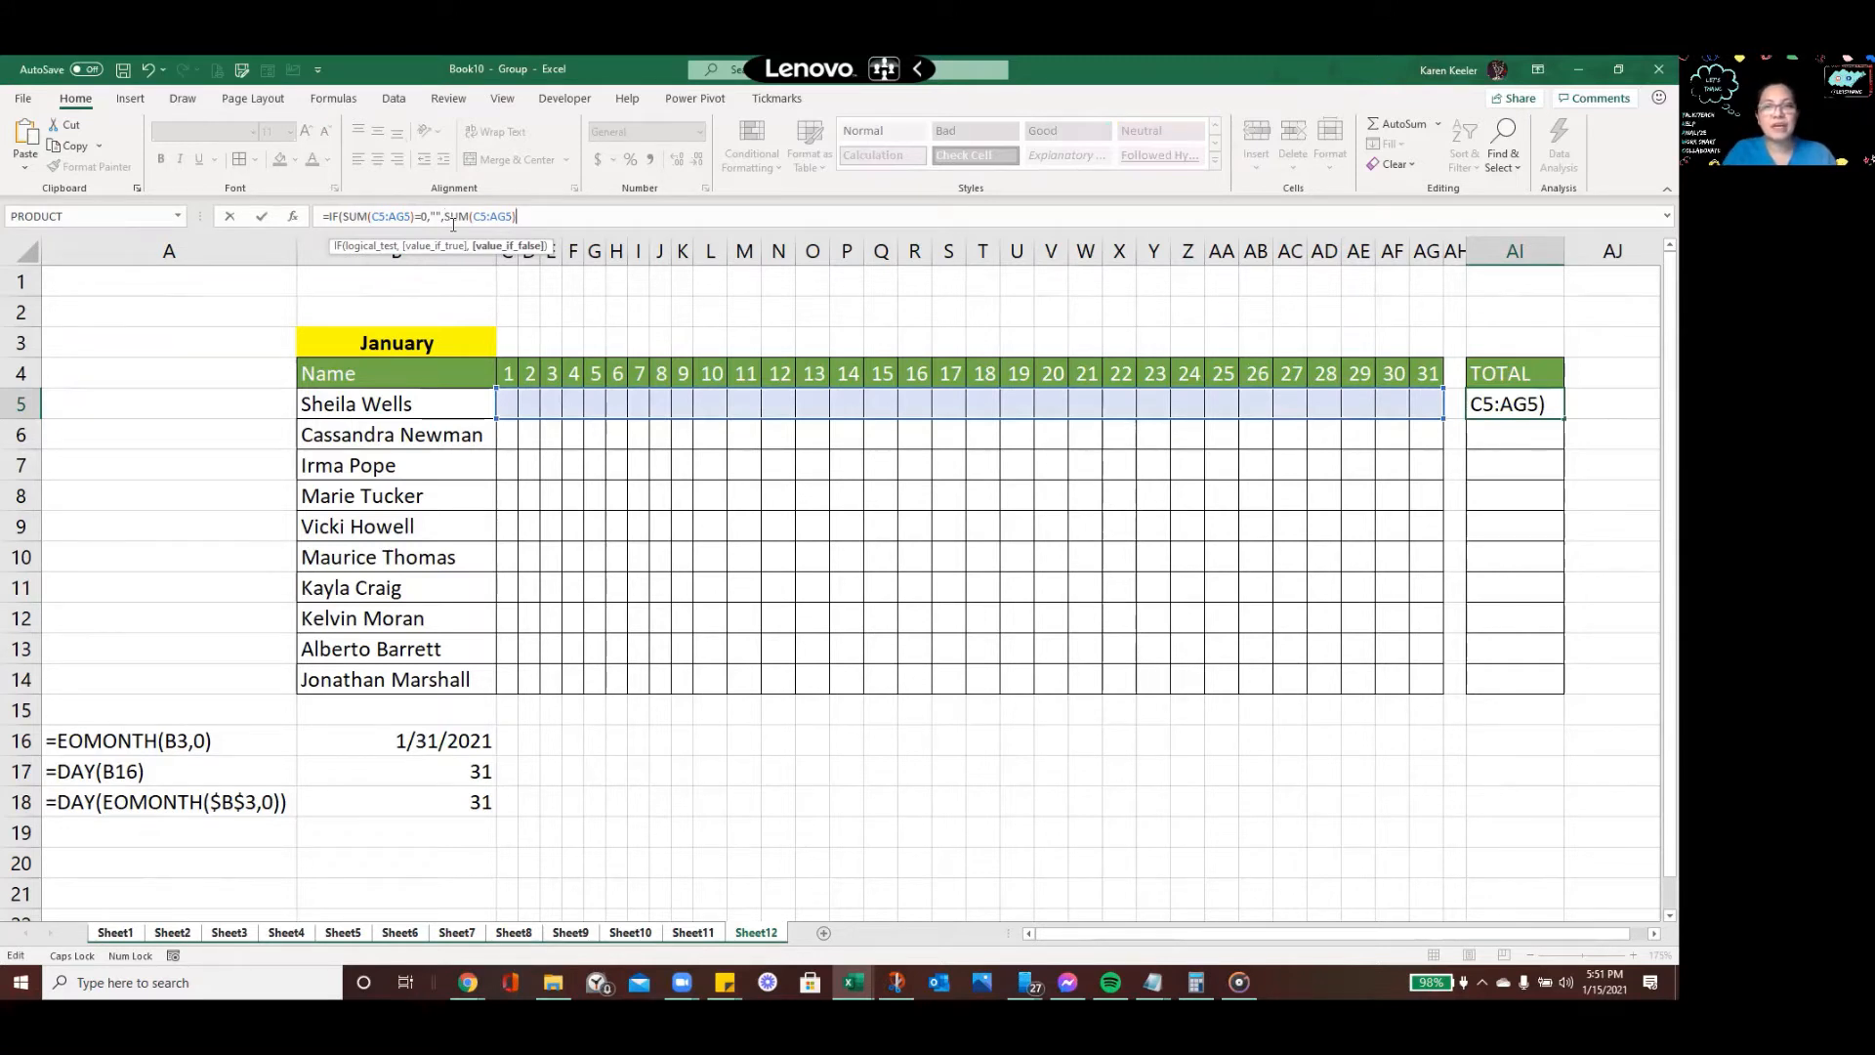
text())
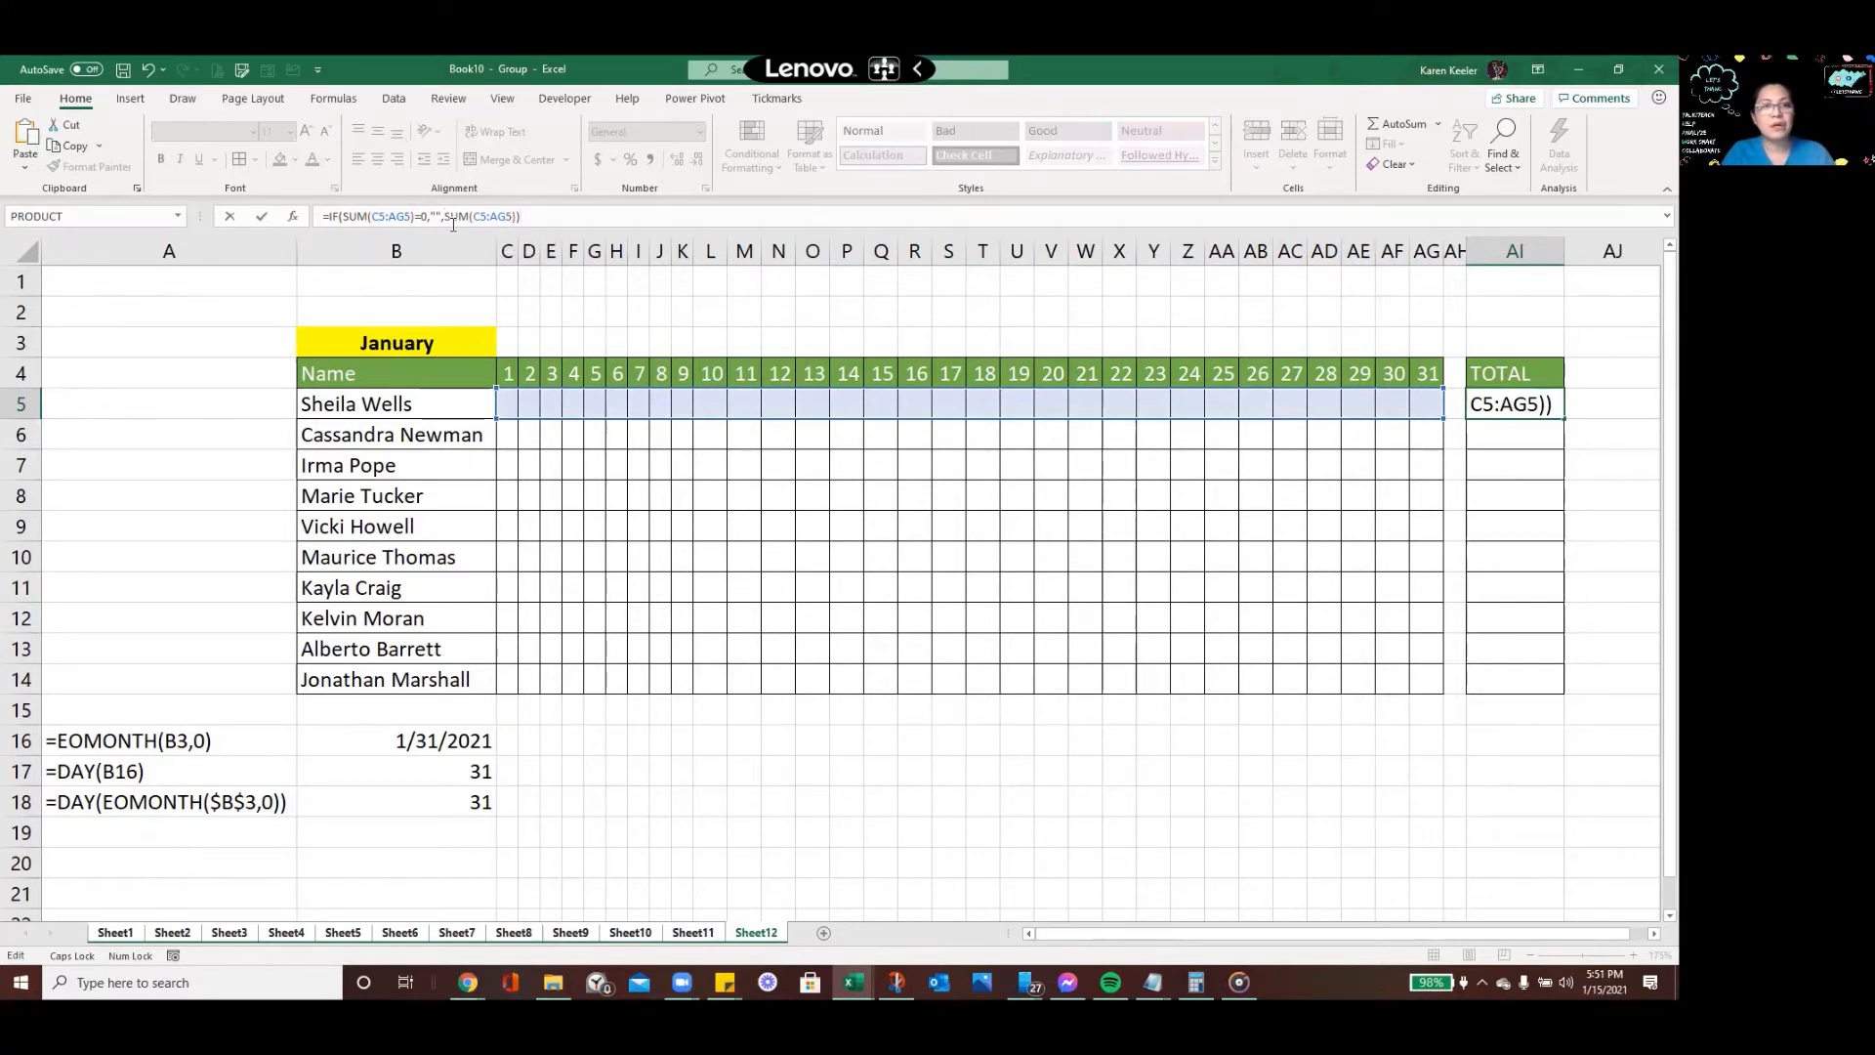
key(BackSpace)
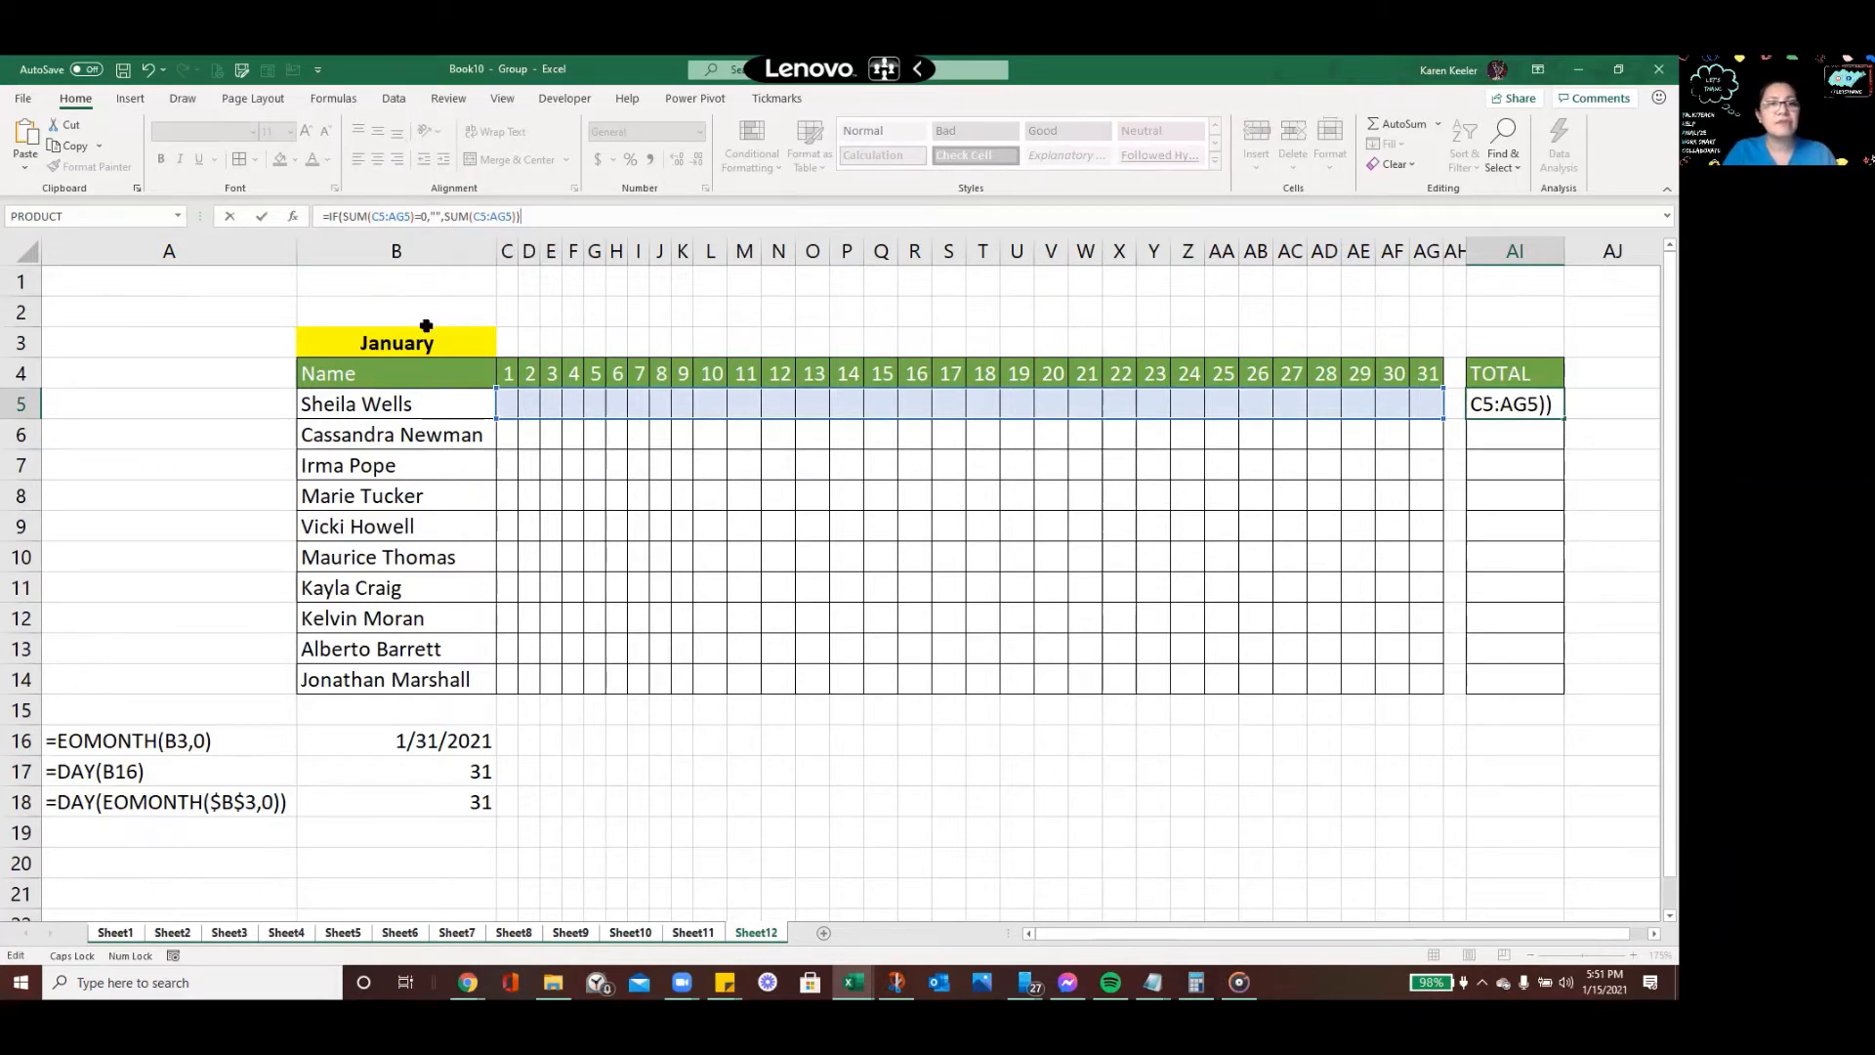
key(Return)
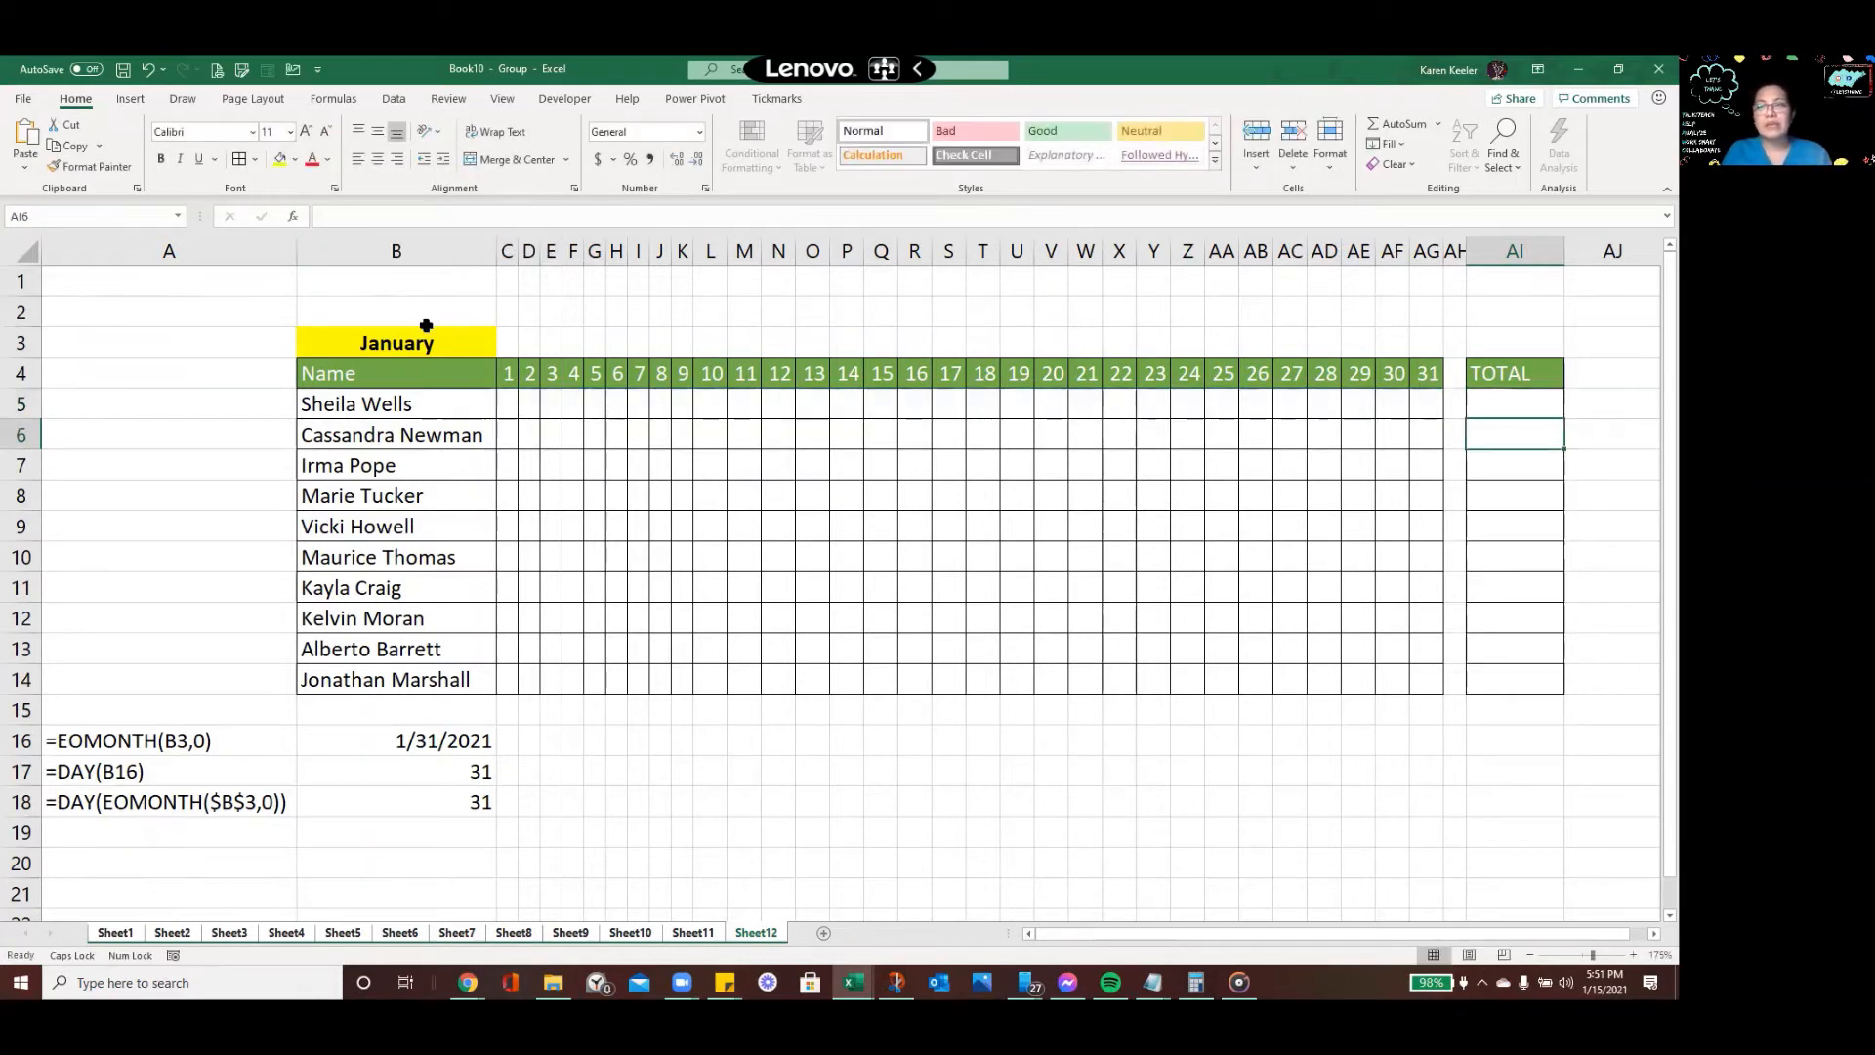
Copy the total formula from AI5 down the TOTAL column to AI14 for the remaining people
key(Up)
key(ctrl+c)
key(shift+Down)
key(shift+Down)
key(shift+Down)
key(shift+Down)
key(shift+Down)
key(shift+Down)
key(shift+Down)
key(shift+Down)
key(shift+Down)
key(shift+Down)
key(shift+Down)
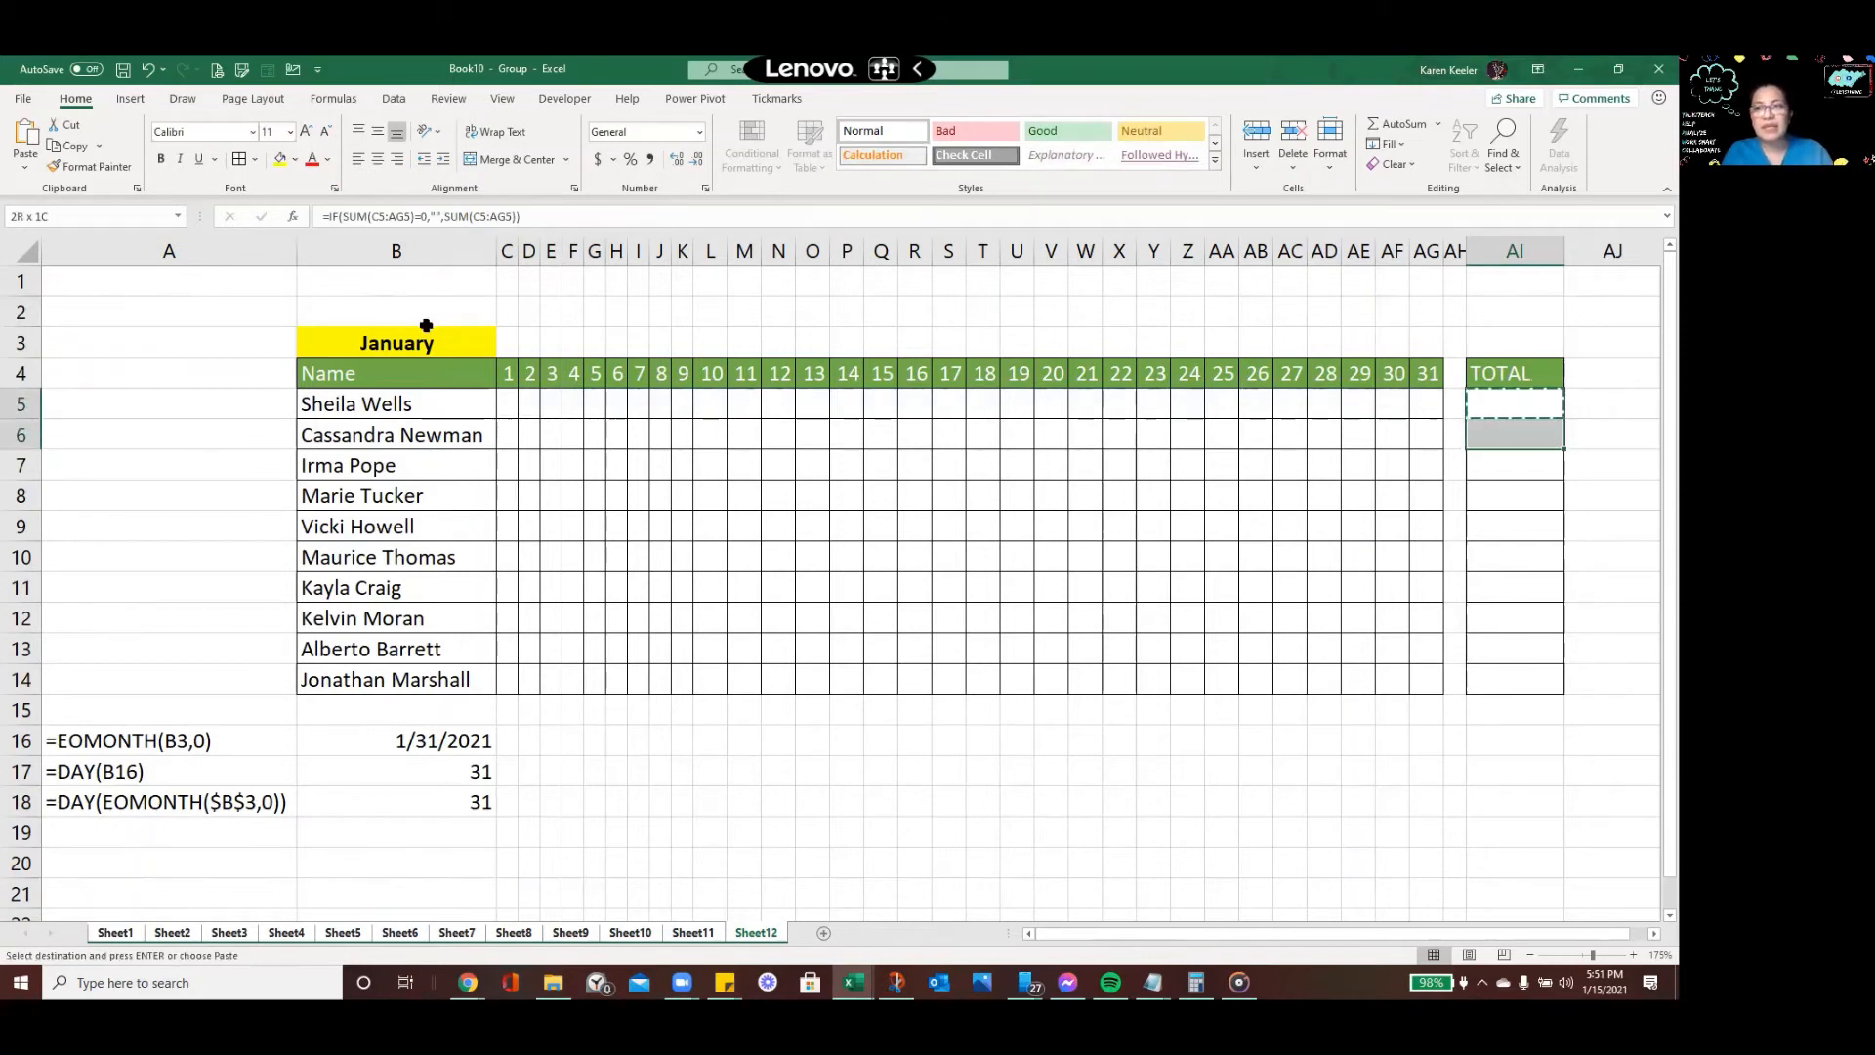
key(shift+Up)
key(shift+Up)
key(shift+Up)
key(shift+Down)
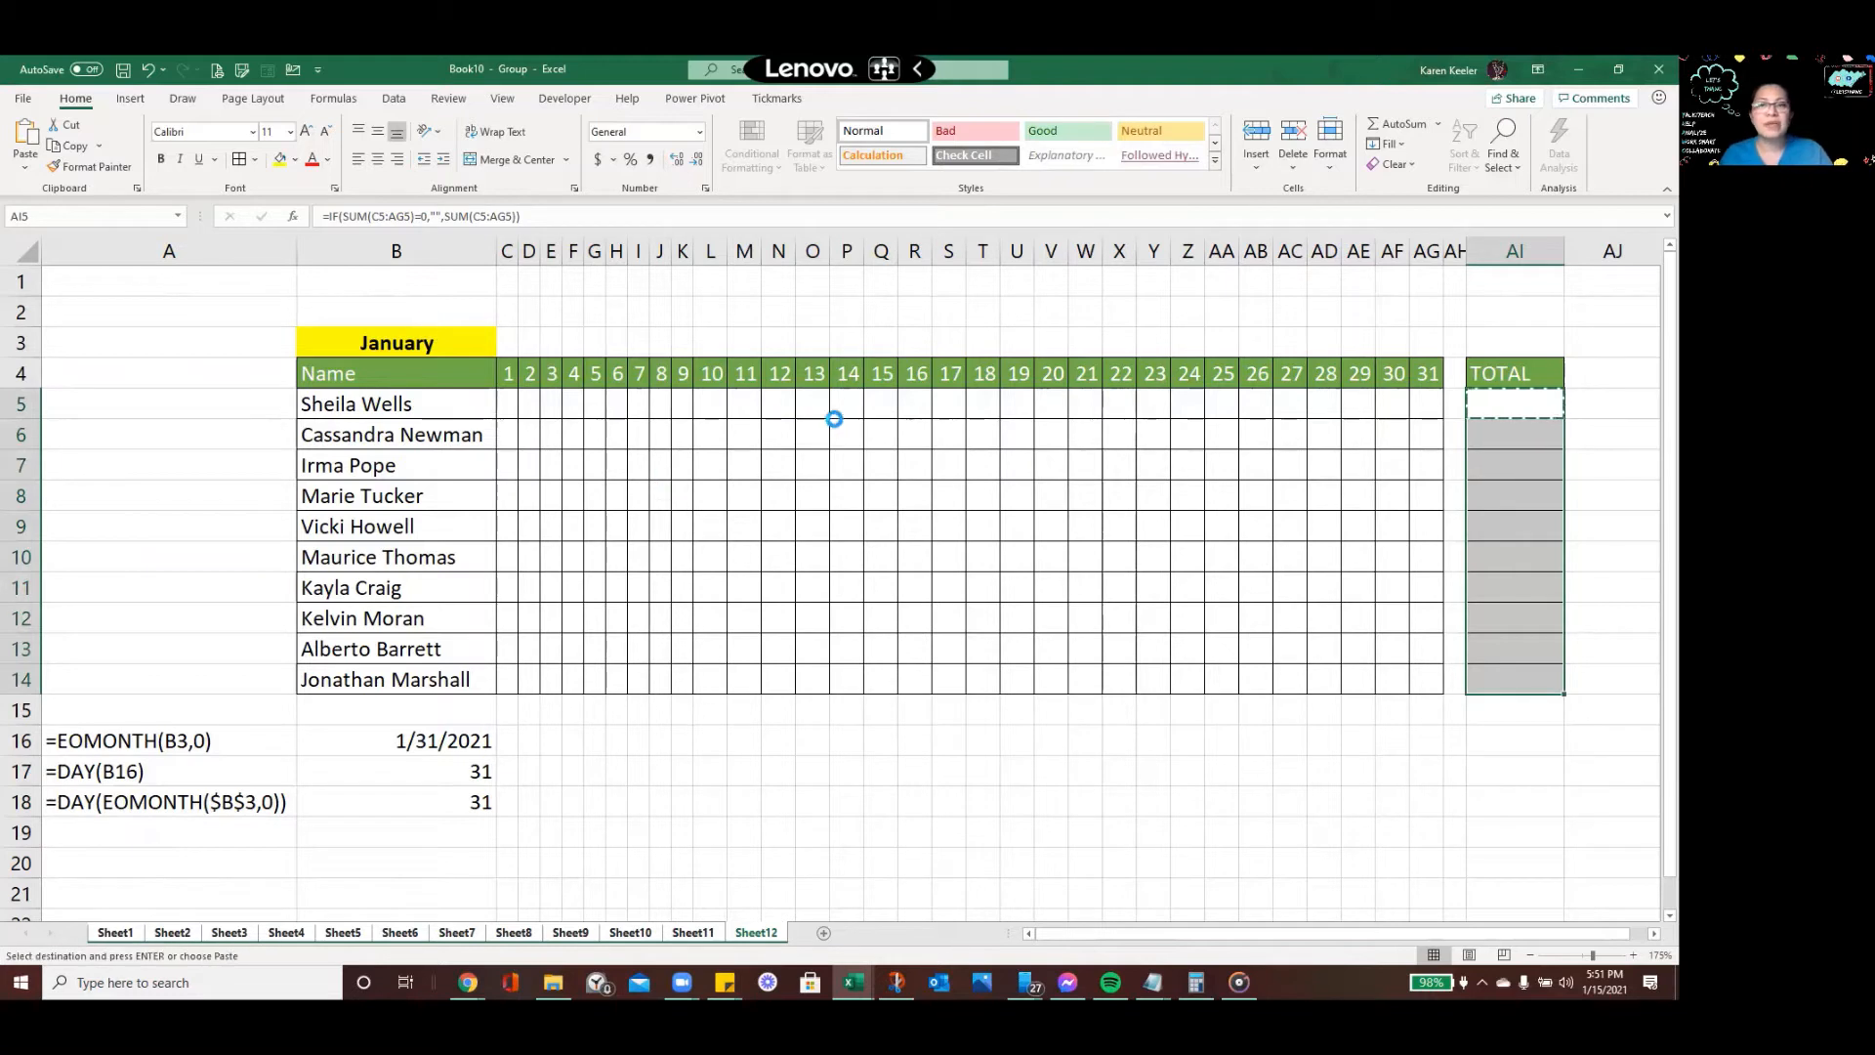
Test the row totals by entering 4 in cell O5 and 6 in cells P6 and P7
click(806, 403)
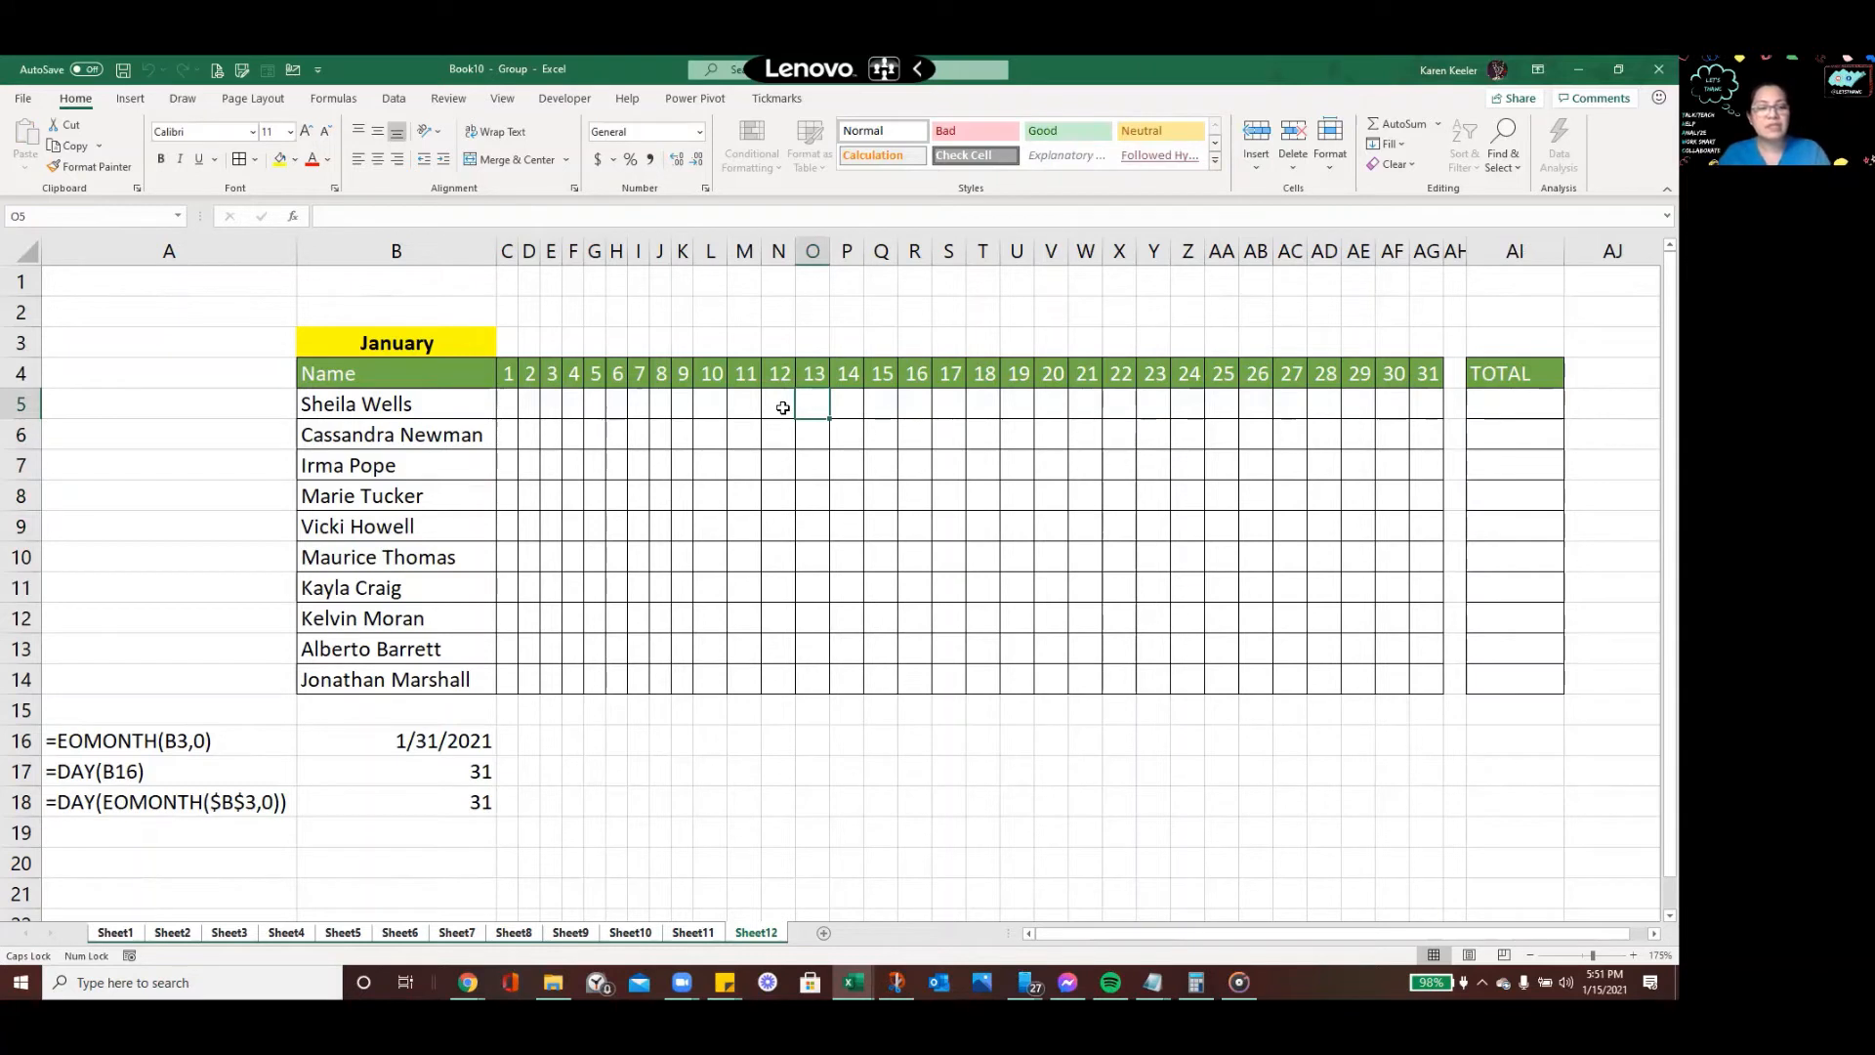
text(4)
key(Tab)
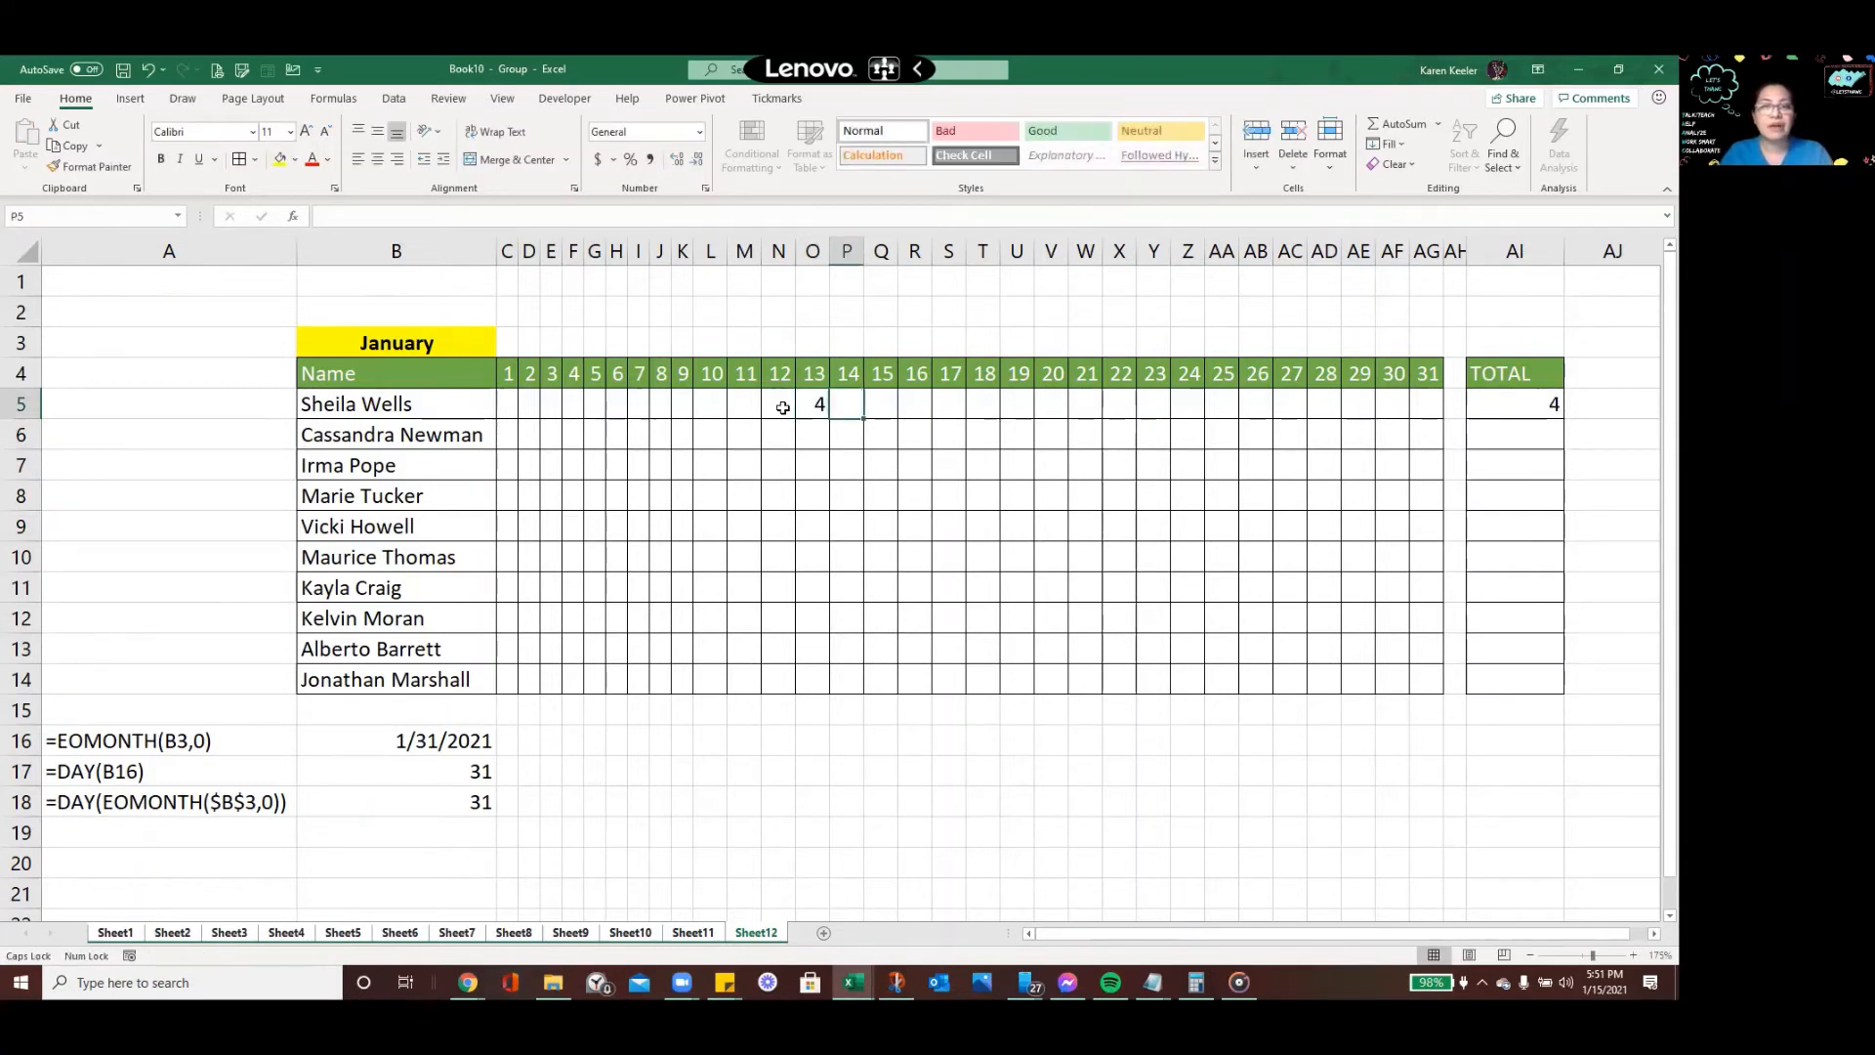
key(Up)
key(Down)
key(Down)
text(6)
key(Return)
text(6)
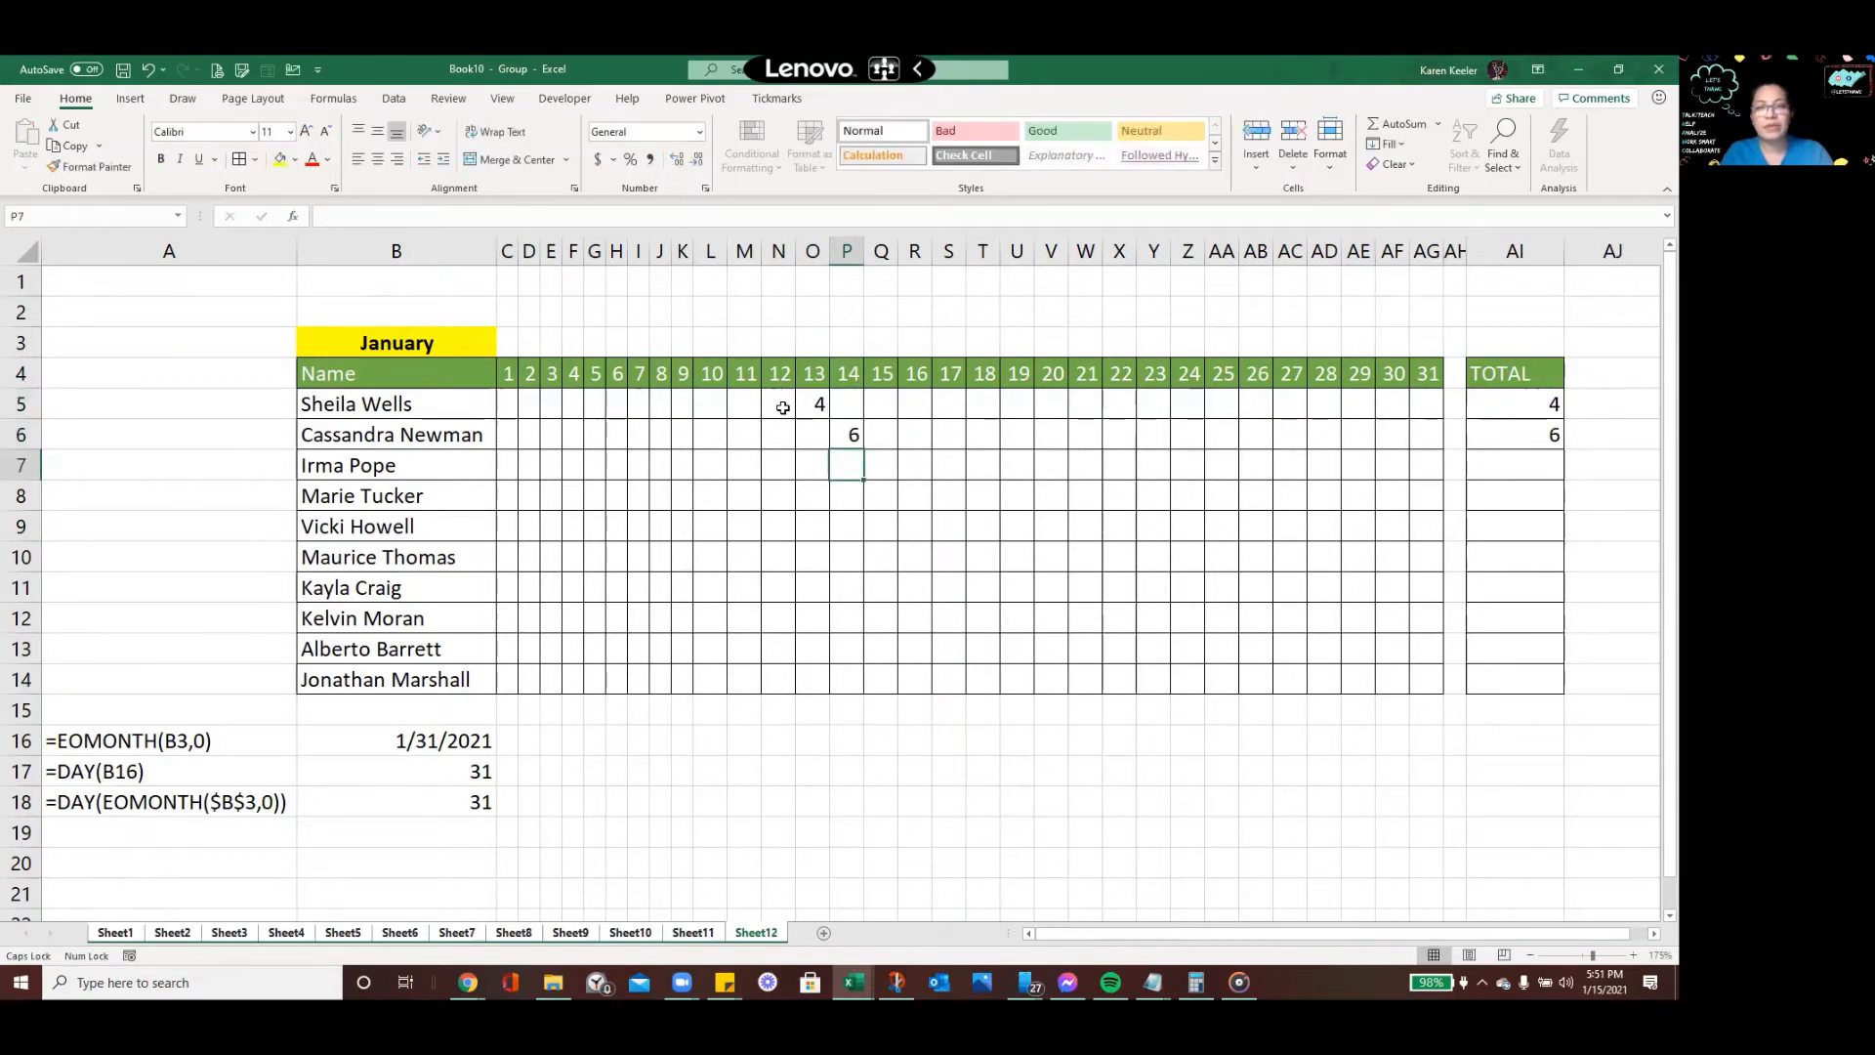
key(Return)
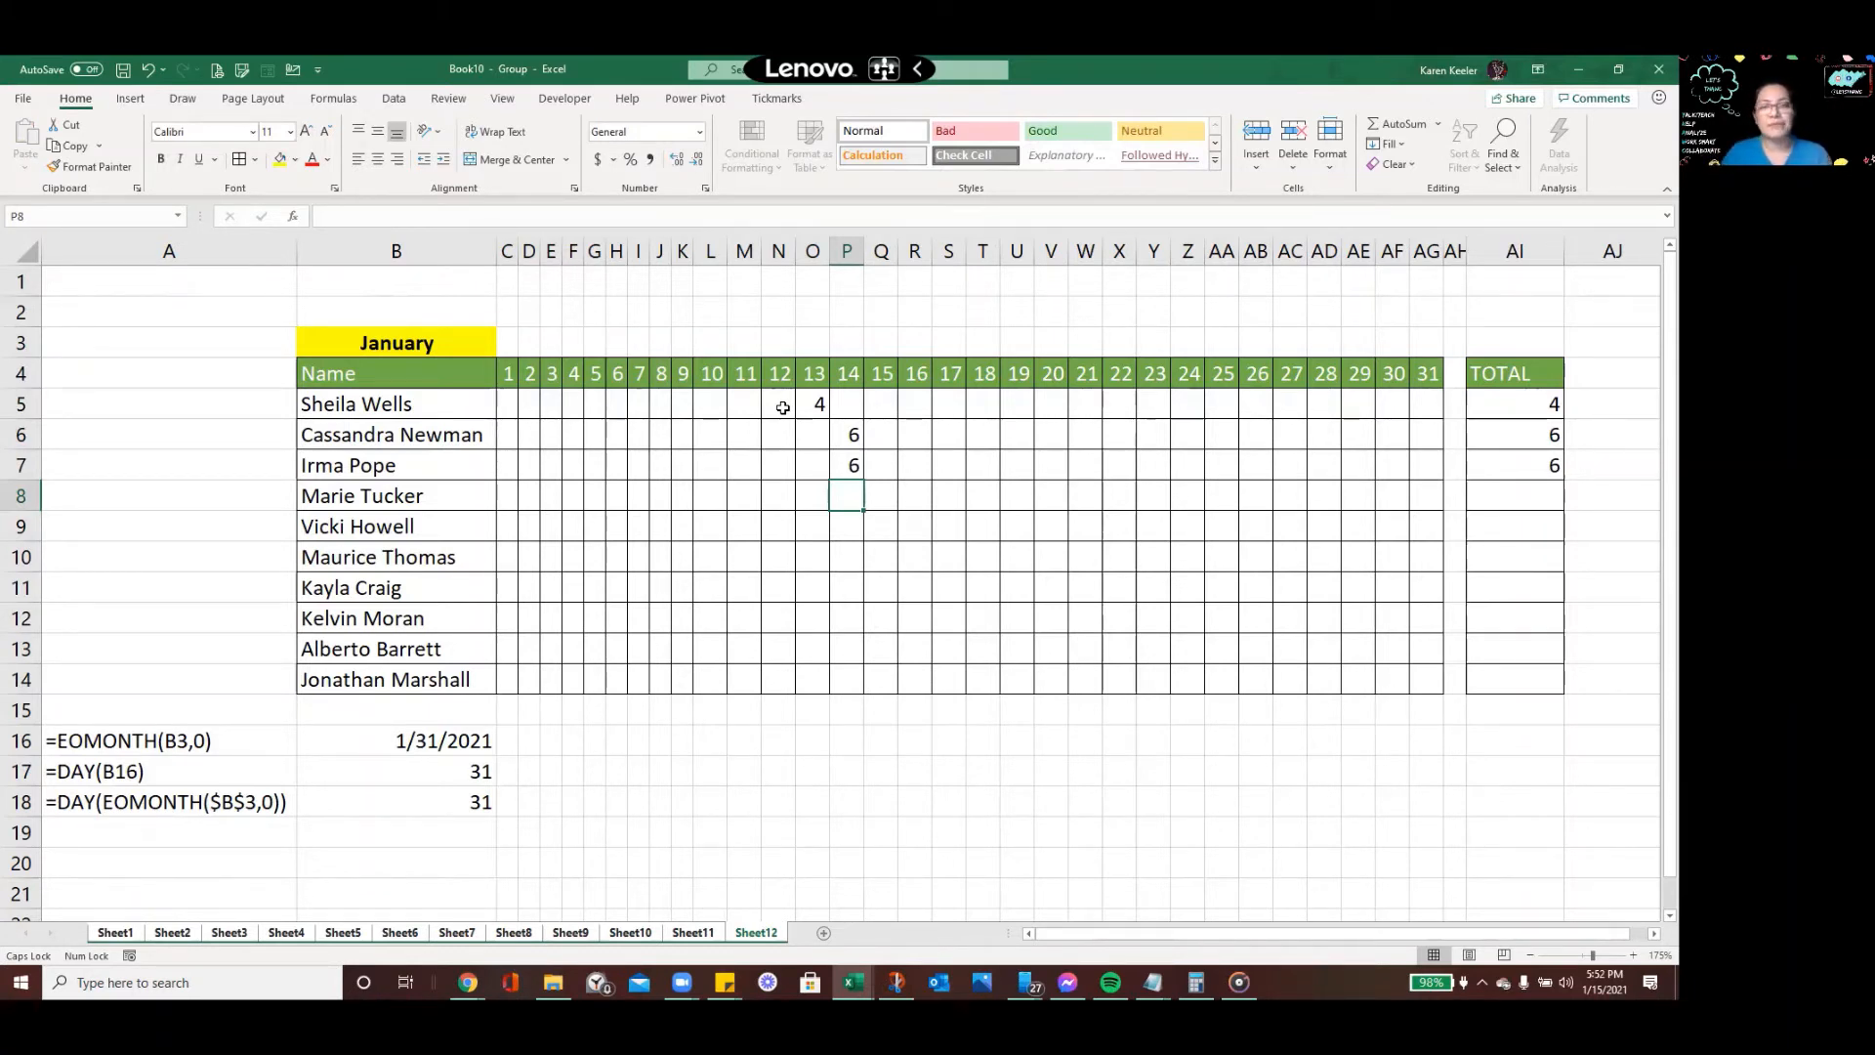
Clear the test values from cells O5:P8 and select the month cell B3
key(shift+Up)
key(shift+Up)
key(shift+Up)
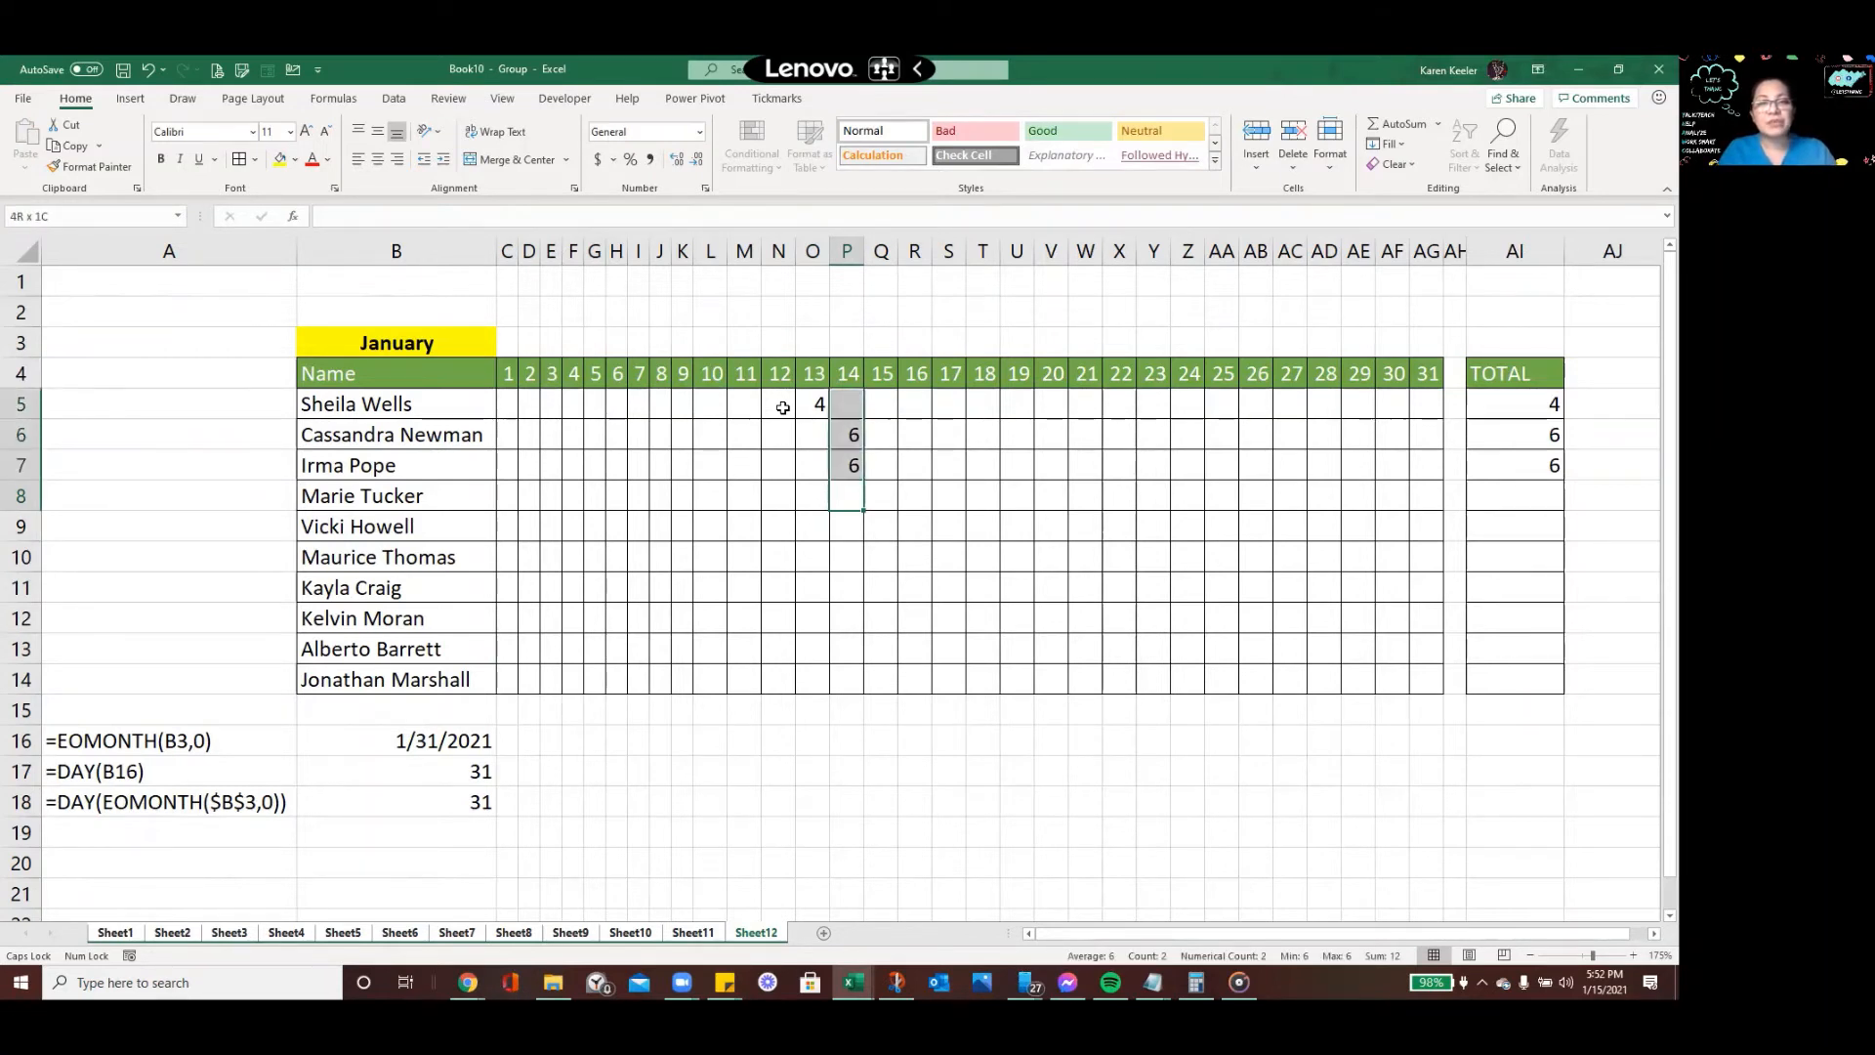
key(shift+Left)
key(Delete)
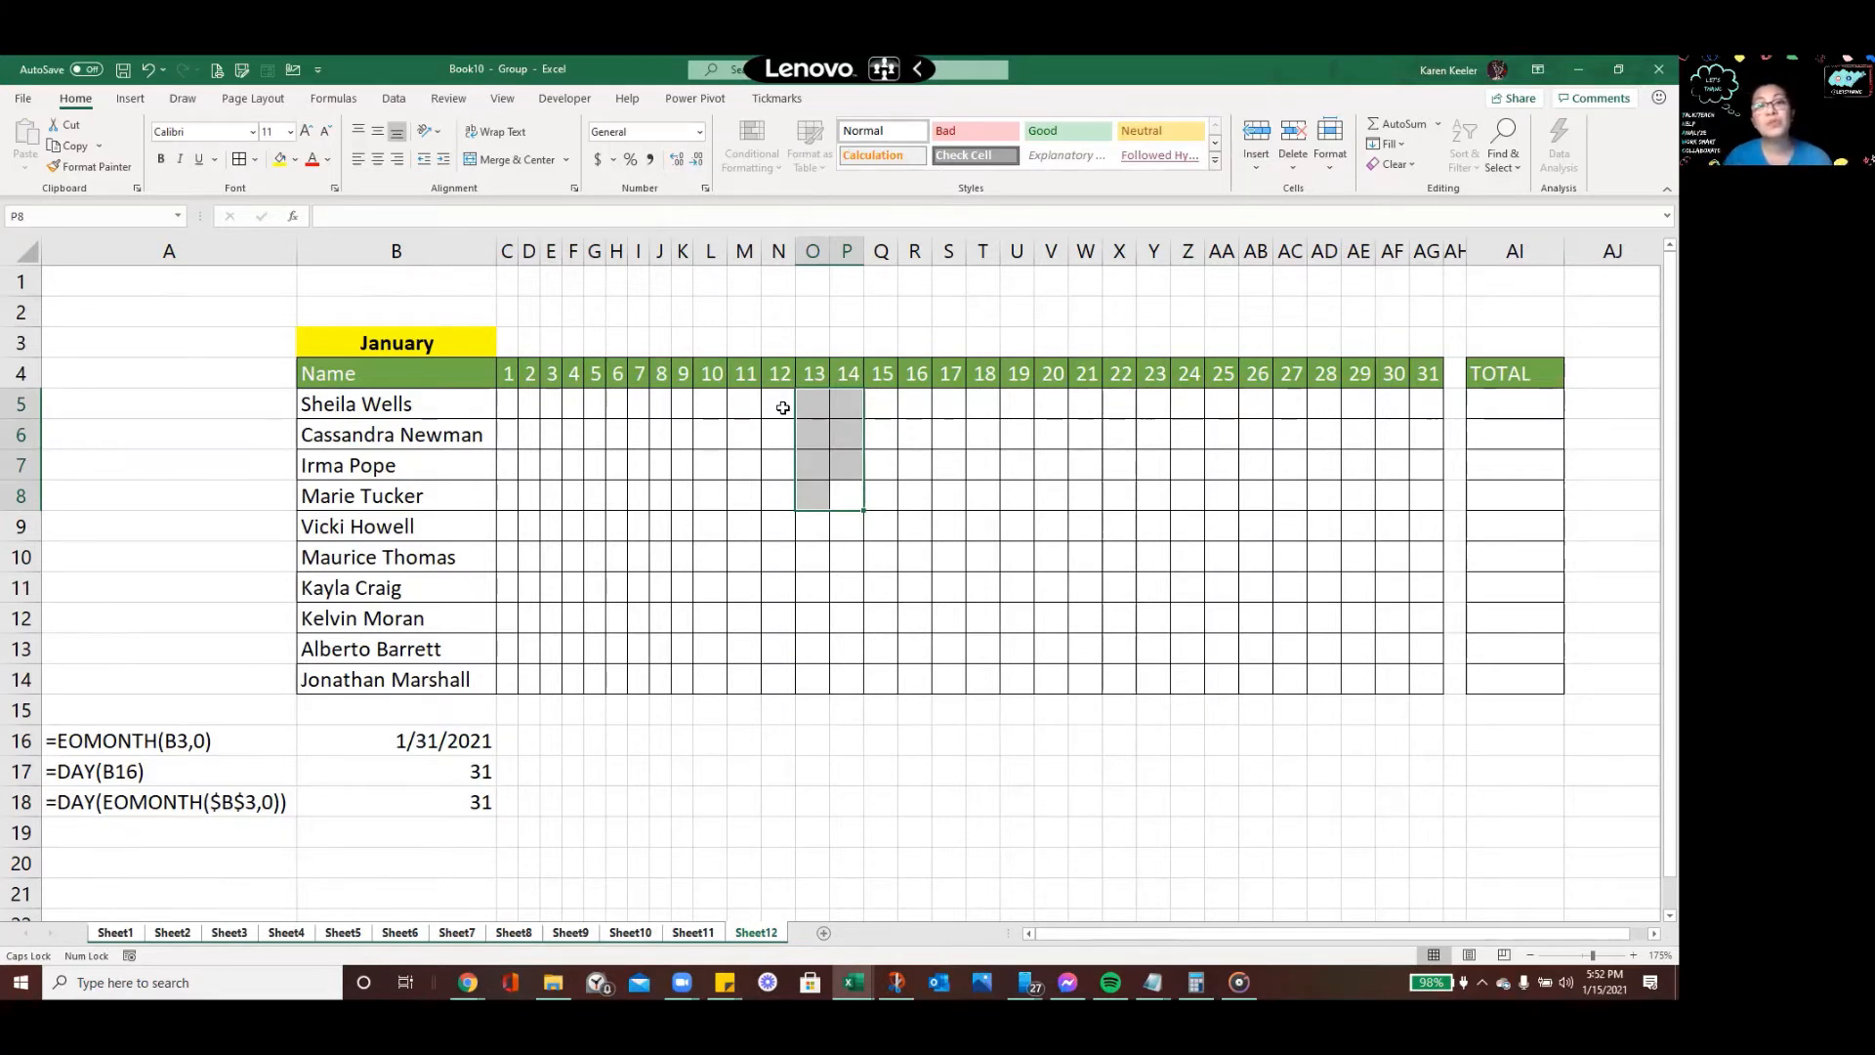
click(382, 340)
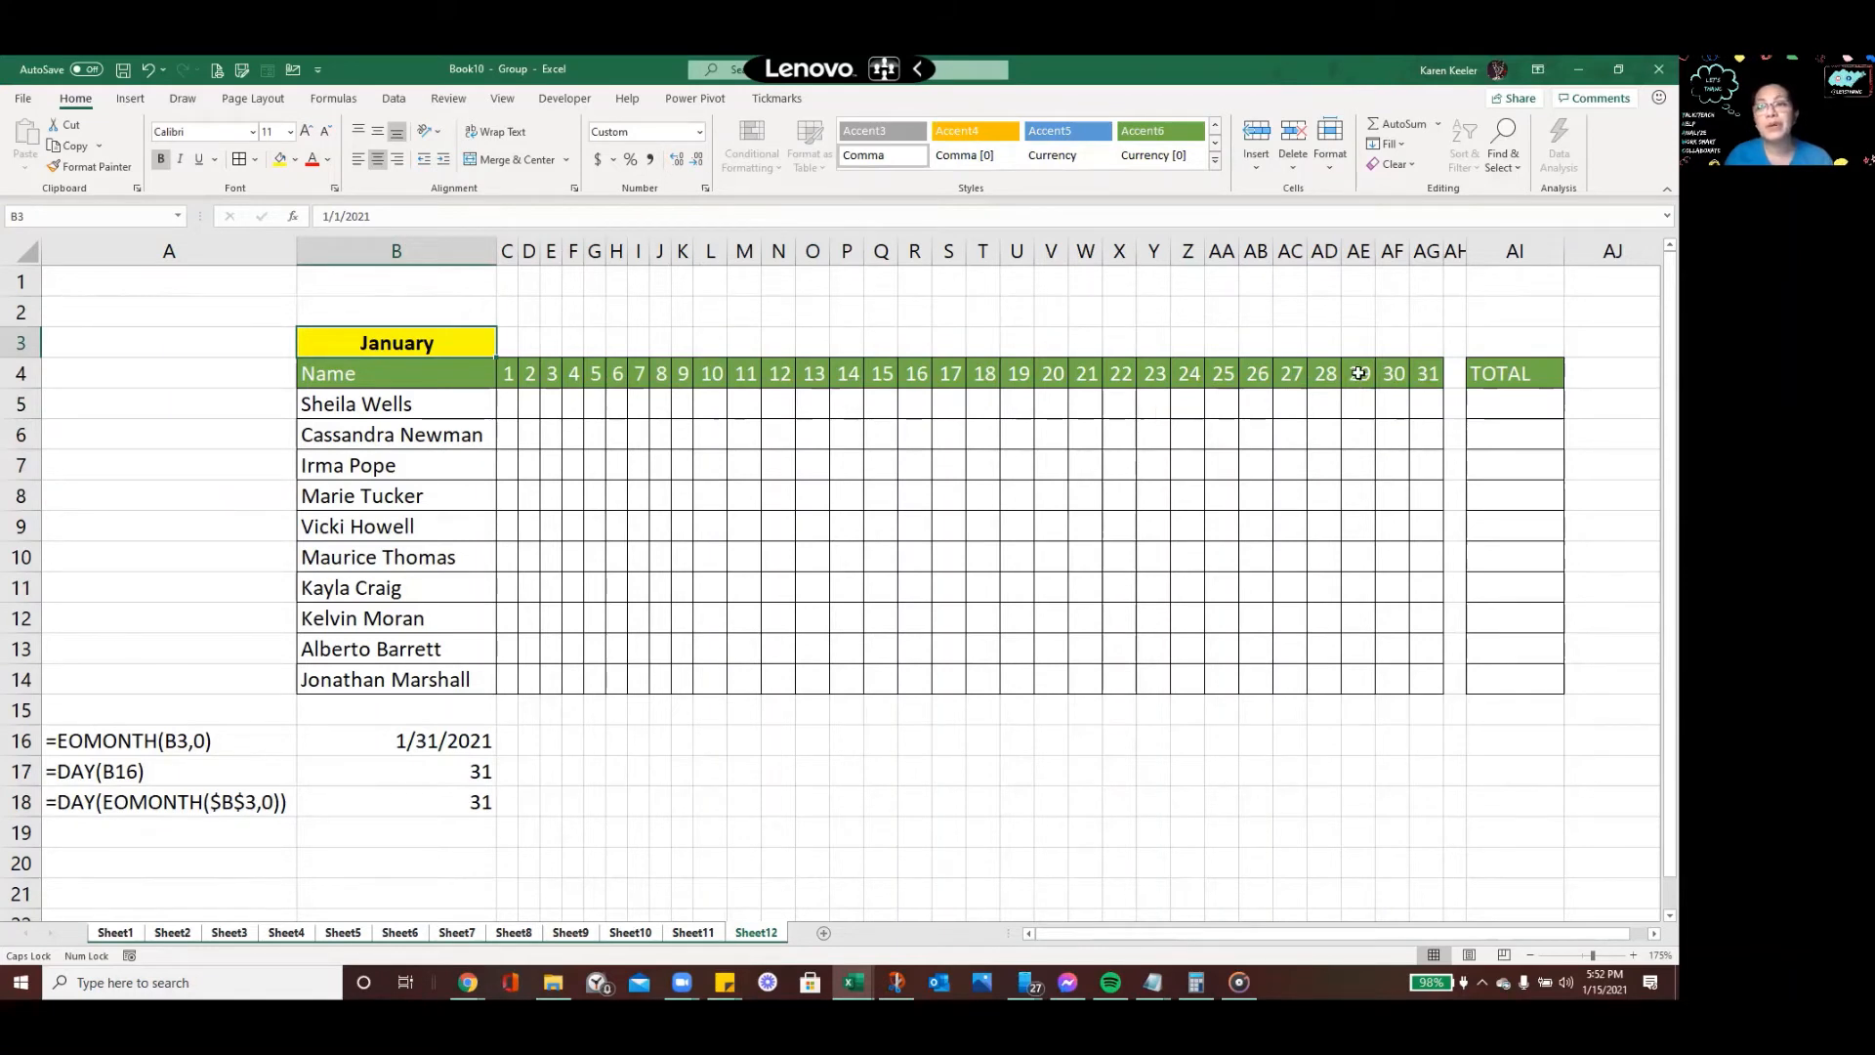
drag(1359, 370, 1412, 682)
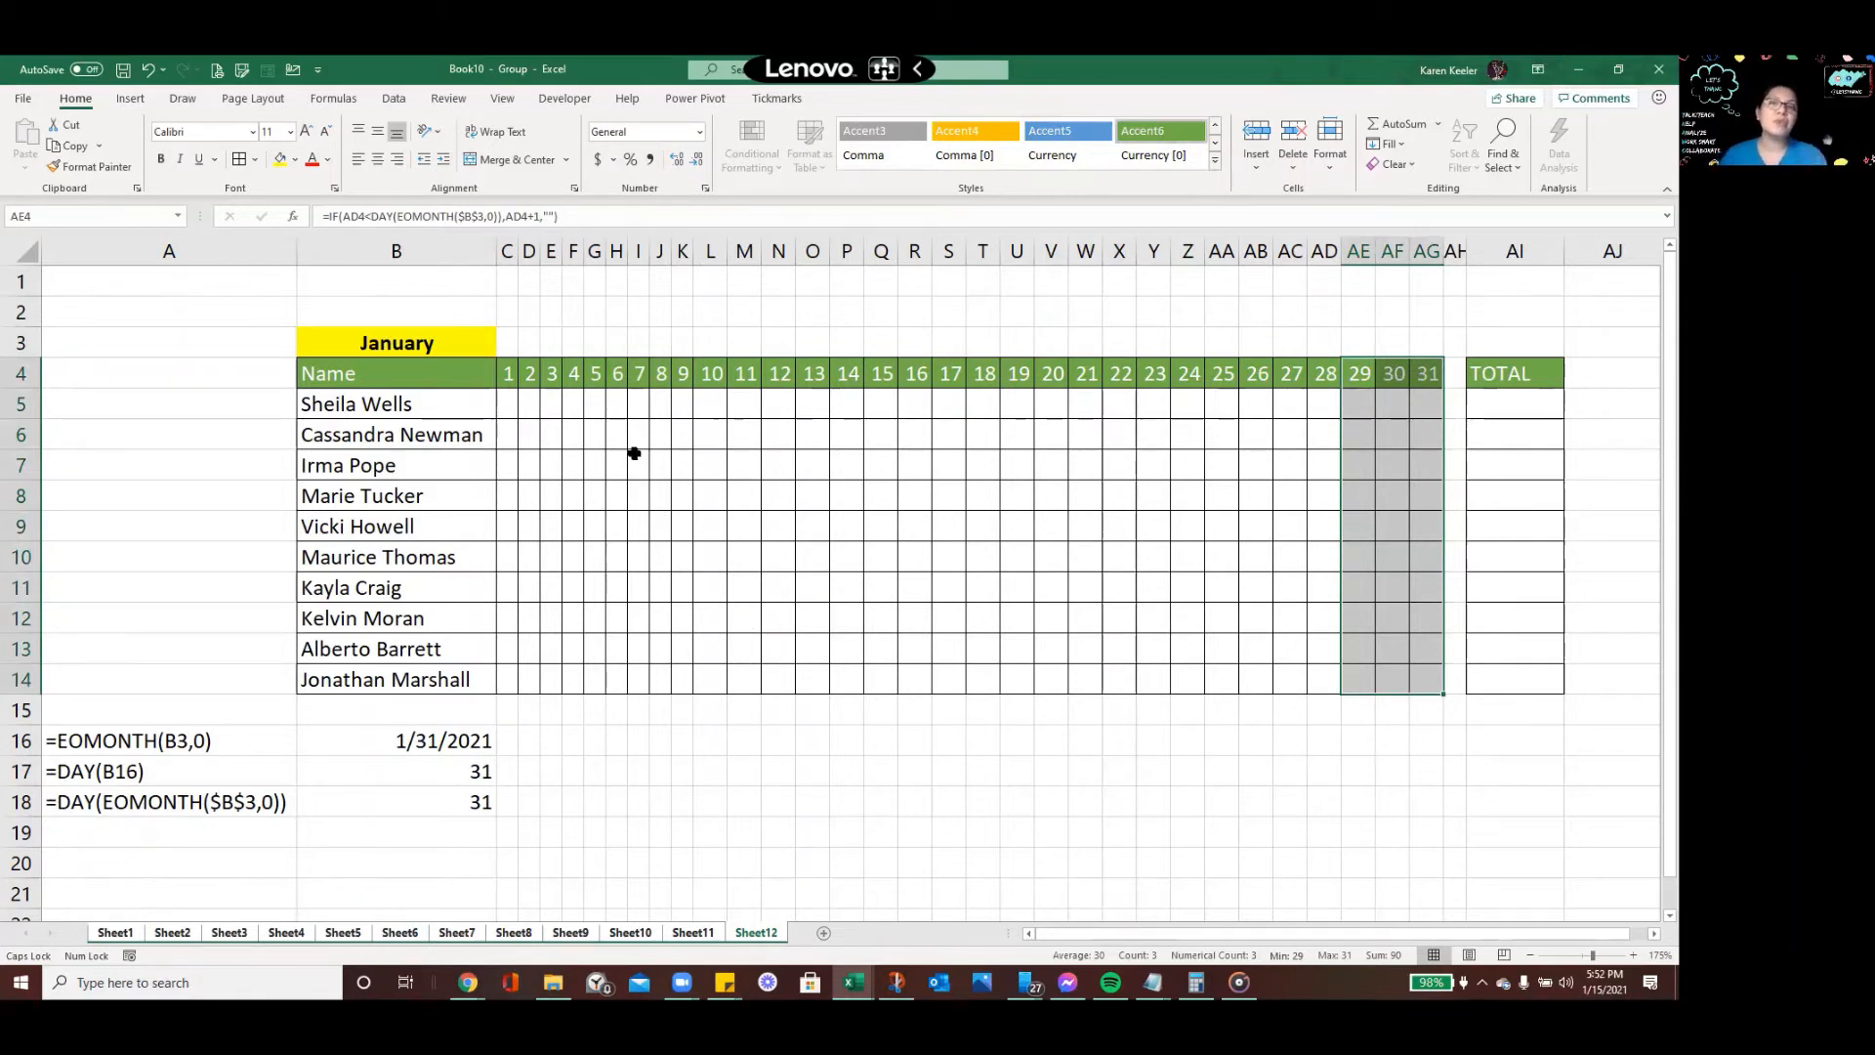
click(611, 430)
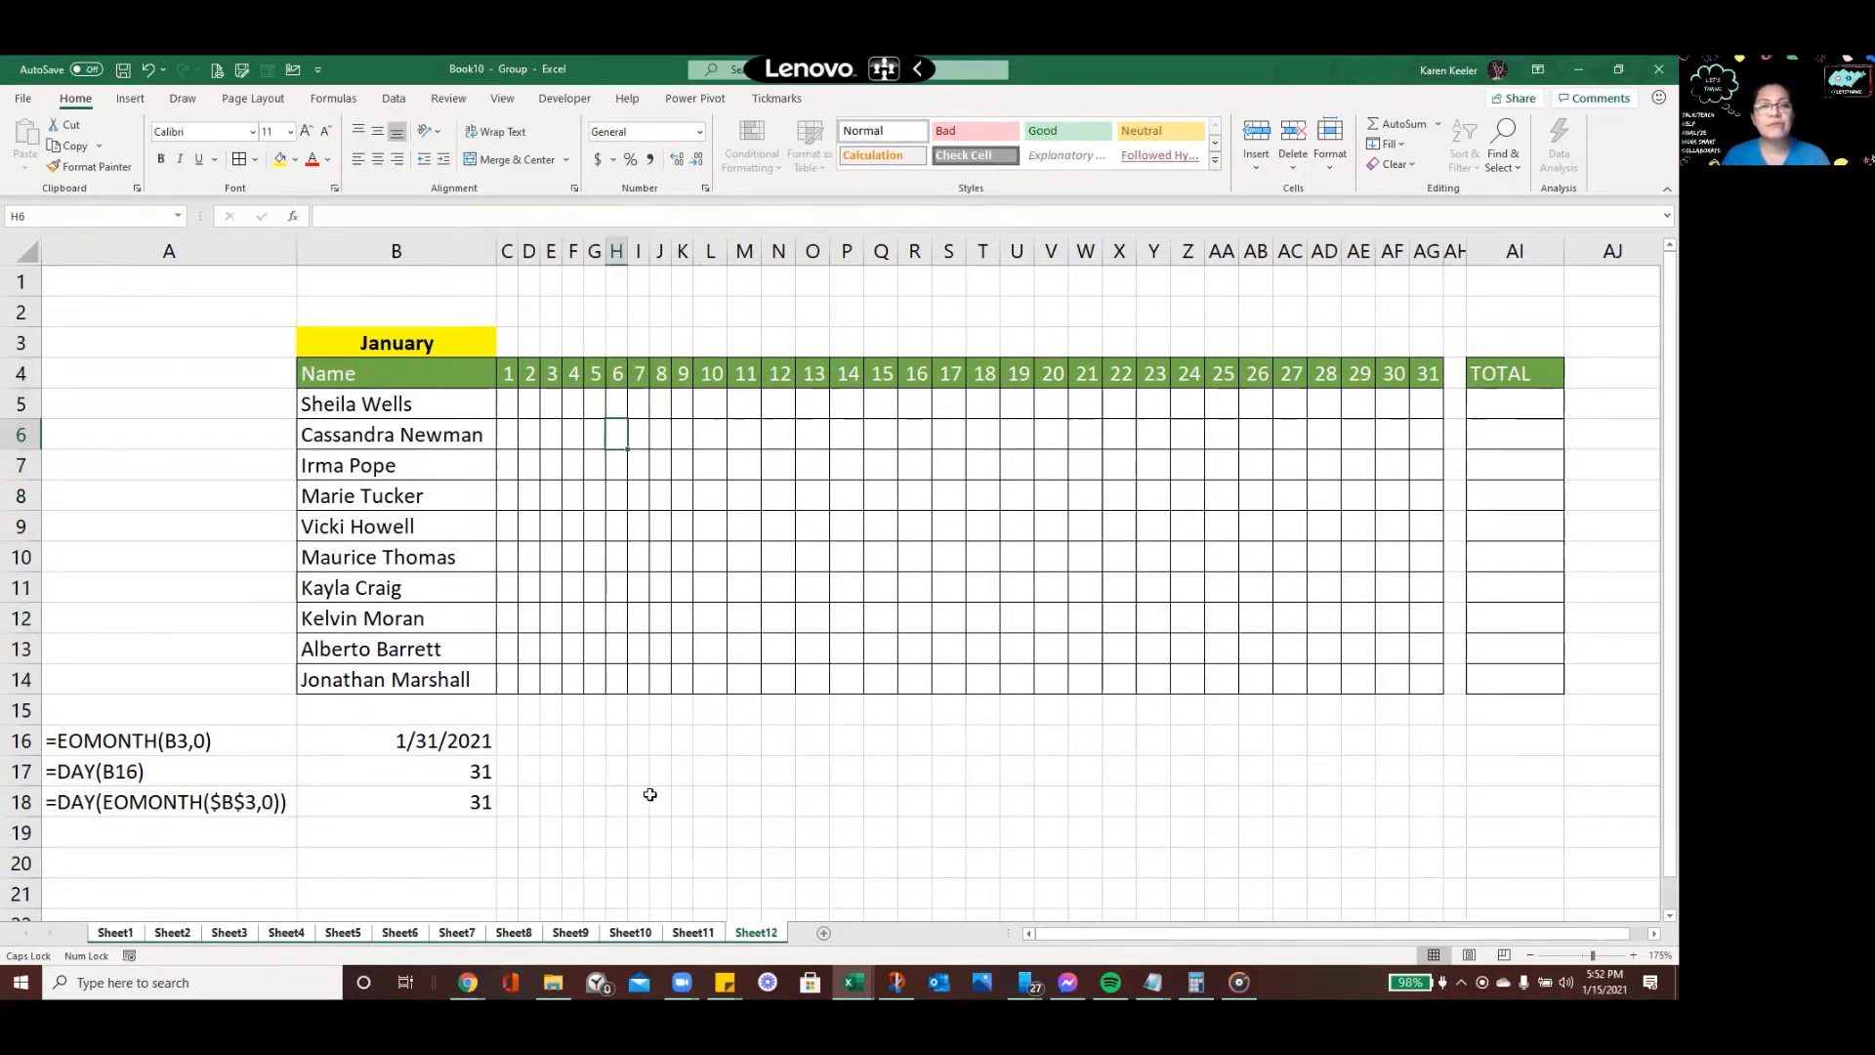
click(760, 840)
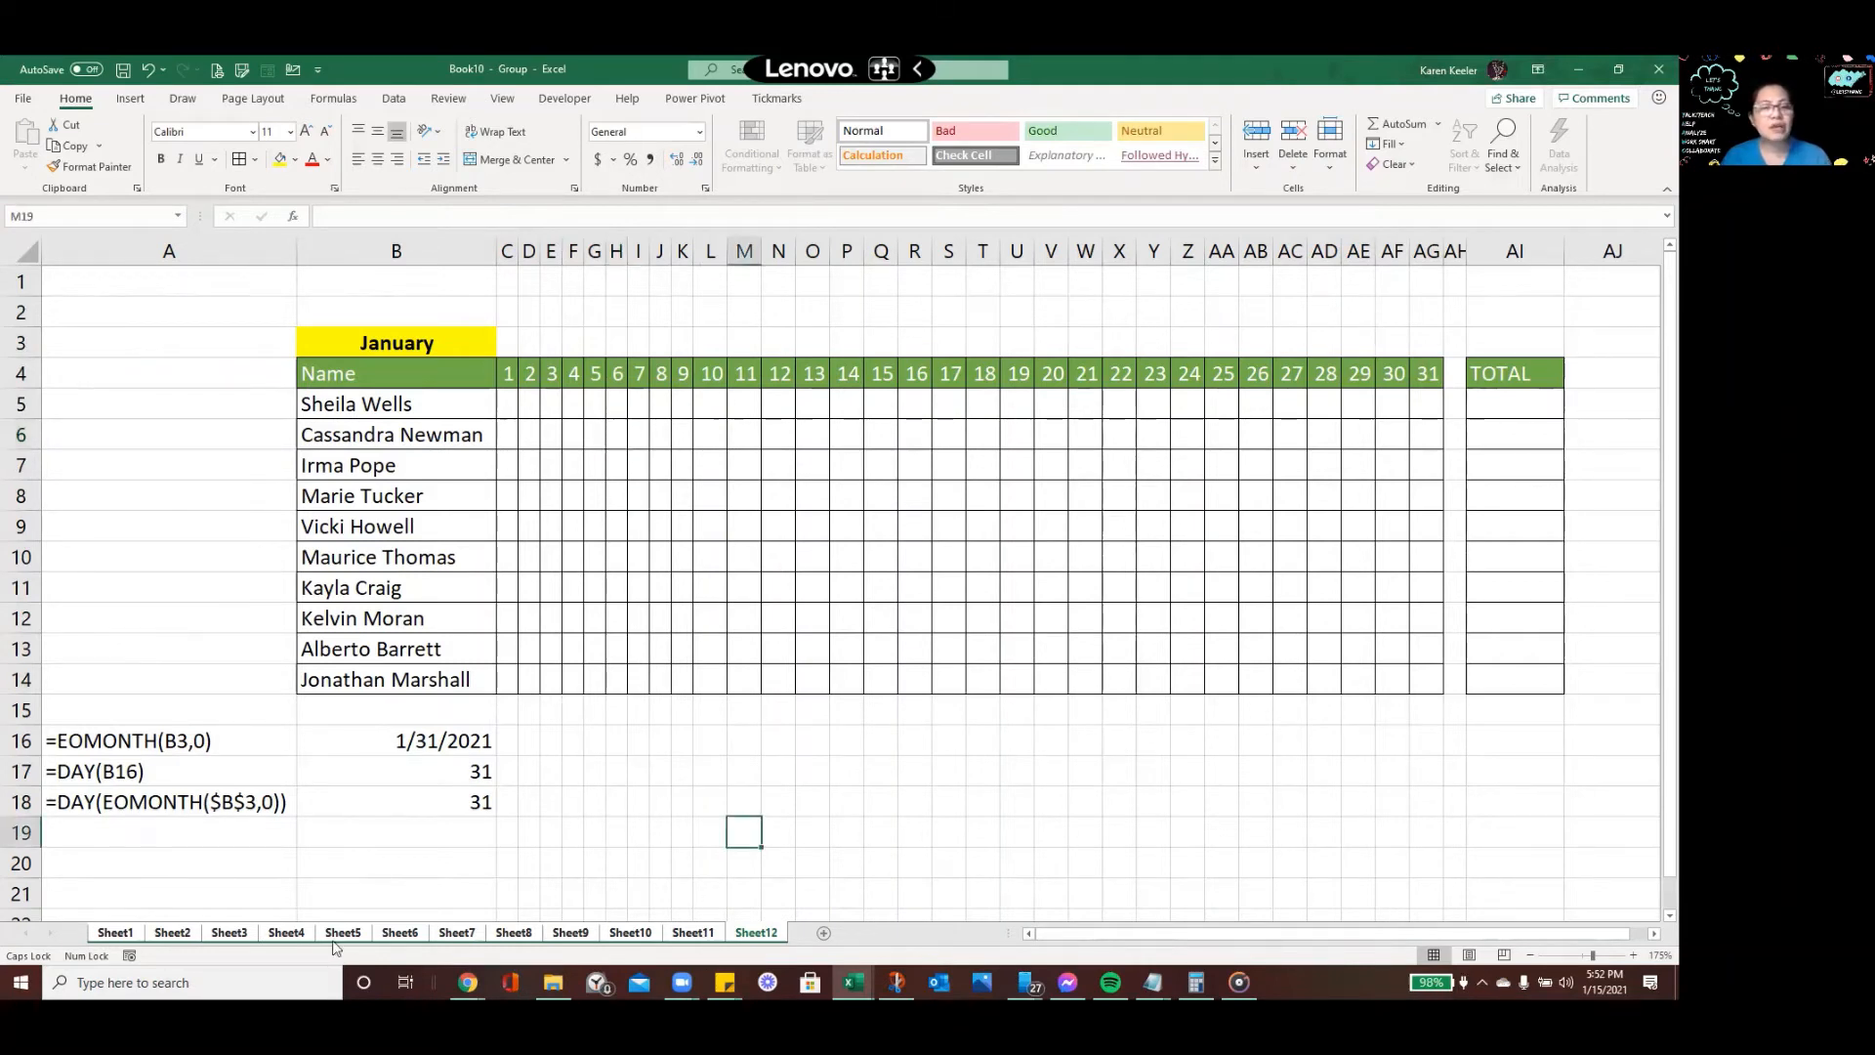
Check the January attendance table on each sheet from Sheet2 through Sheet12
click(174, 934)
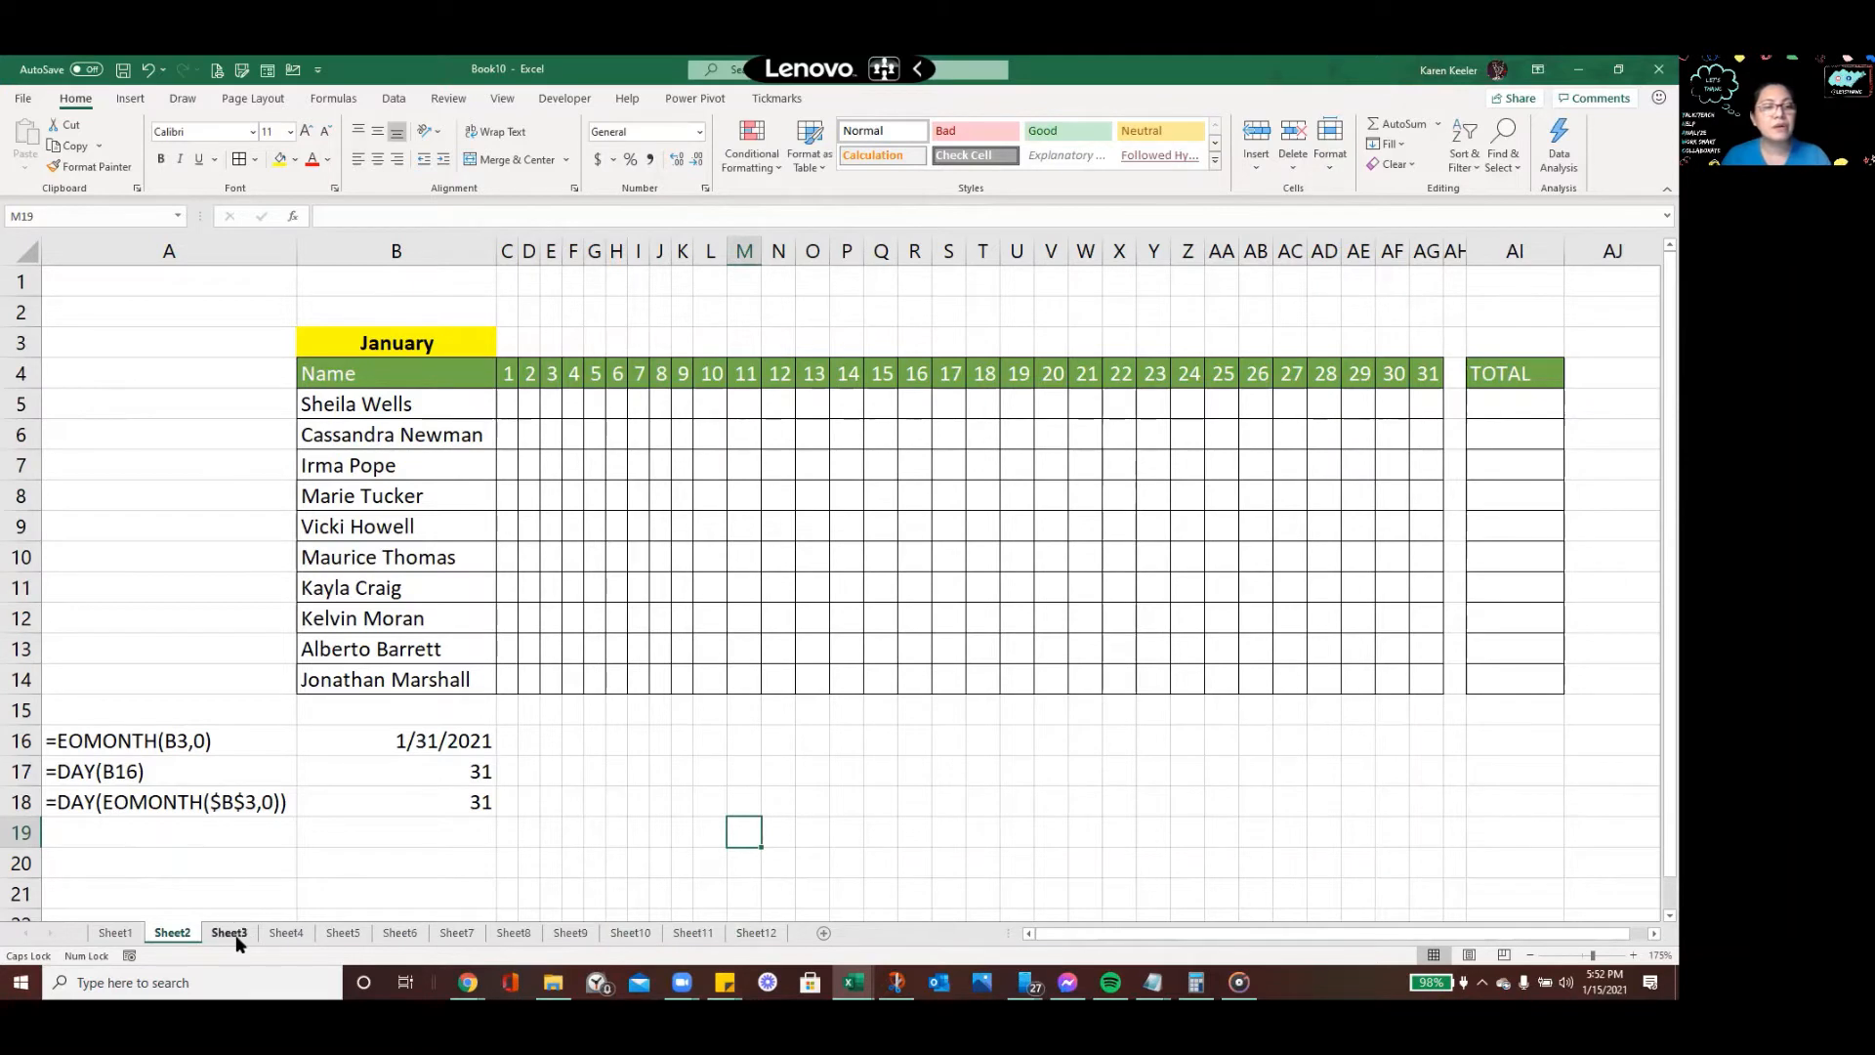
click(234, 933)
click(287, 934)
click(343, 934)
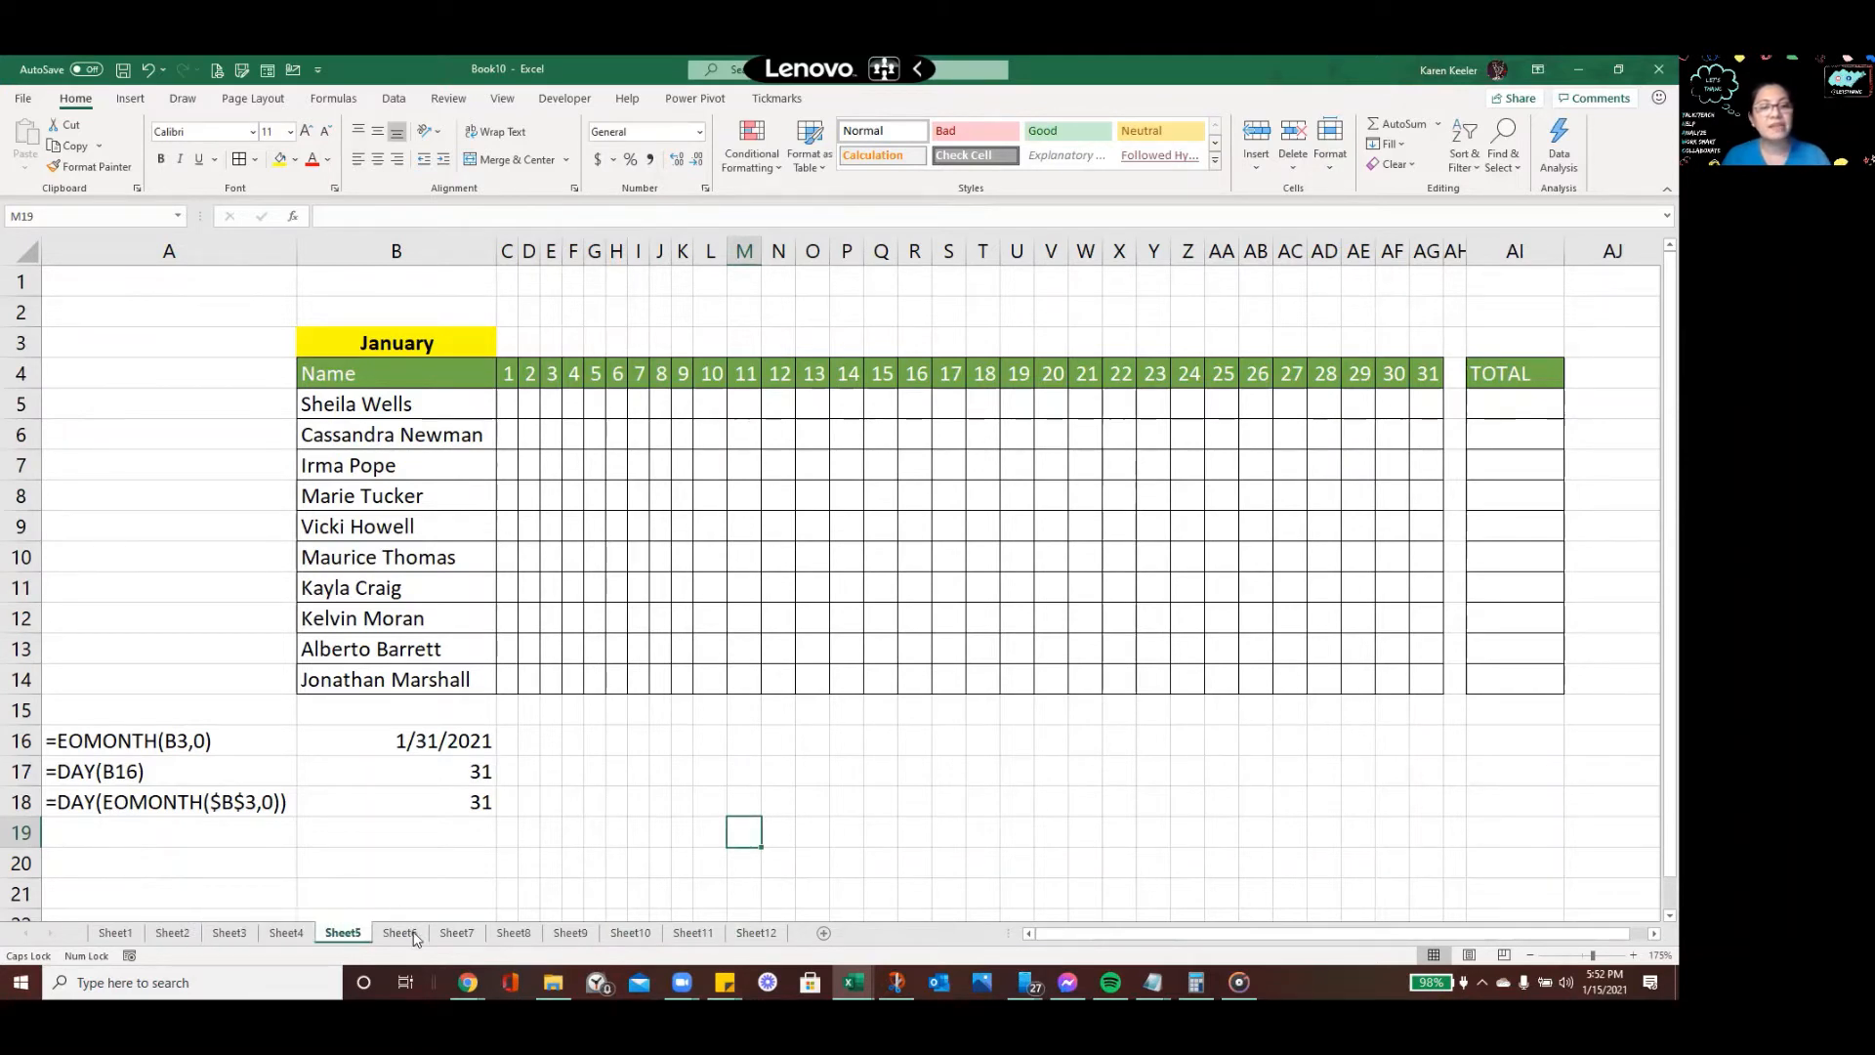
click(400, 933)
click(457, 934)
click(514, 934)
click(571, 934)
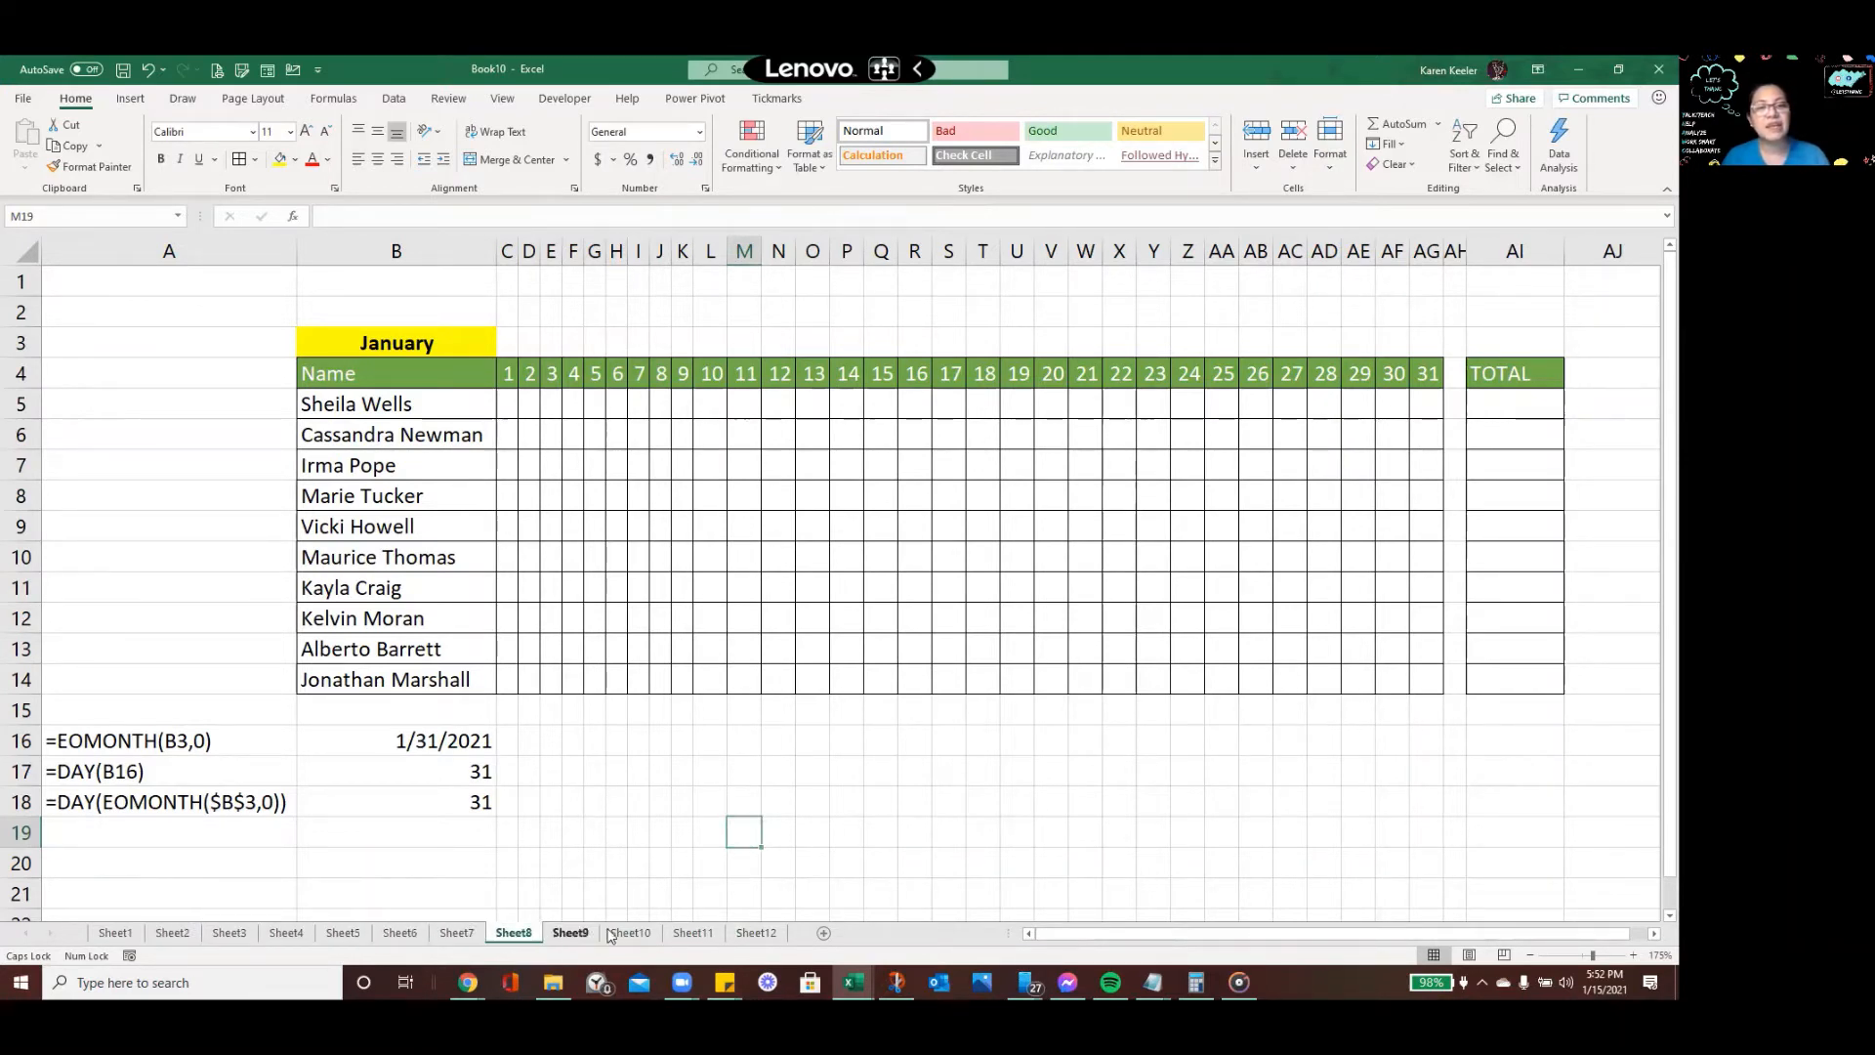
click(625, 934)
click(695, 934)
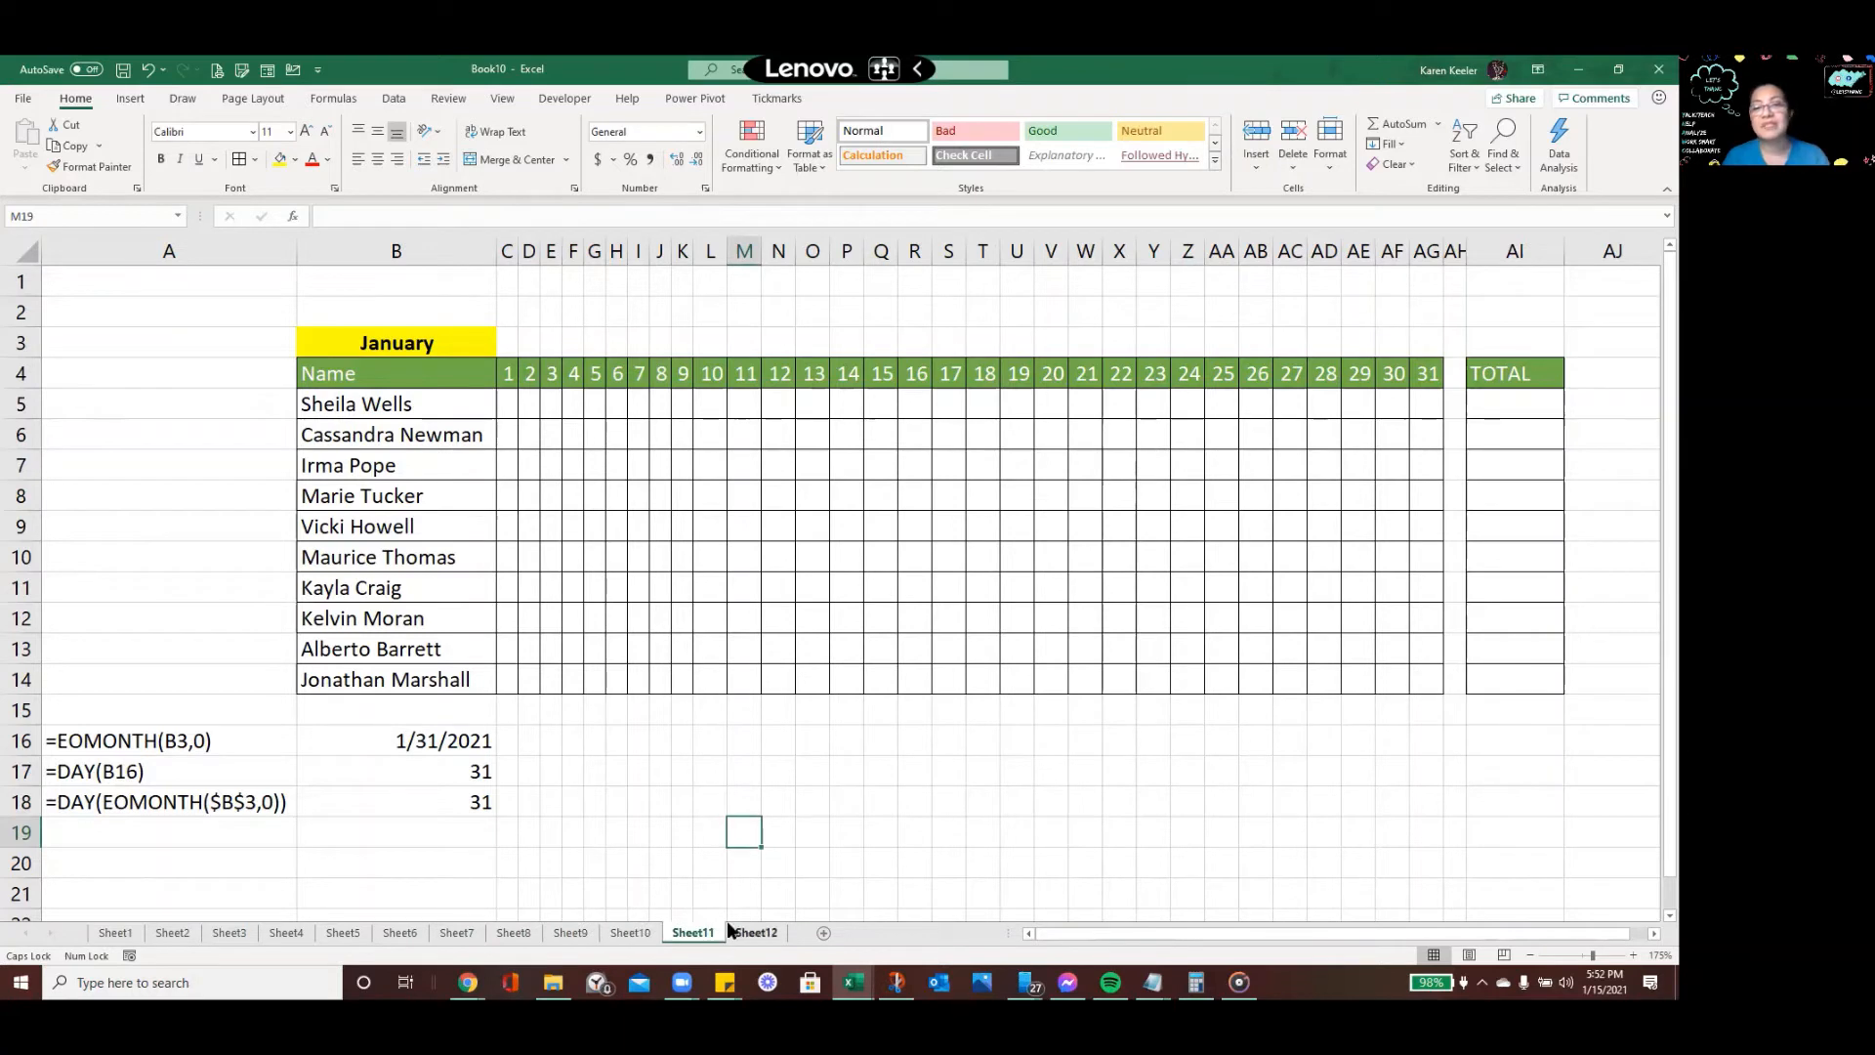
click(754, 933)
Group all the worksheets from Sheet1 through Sheet12
shift+click(107, 935)
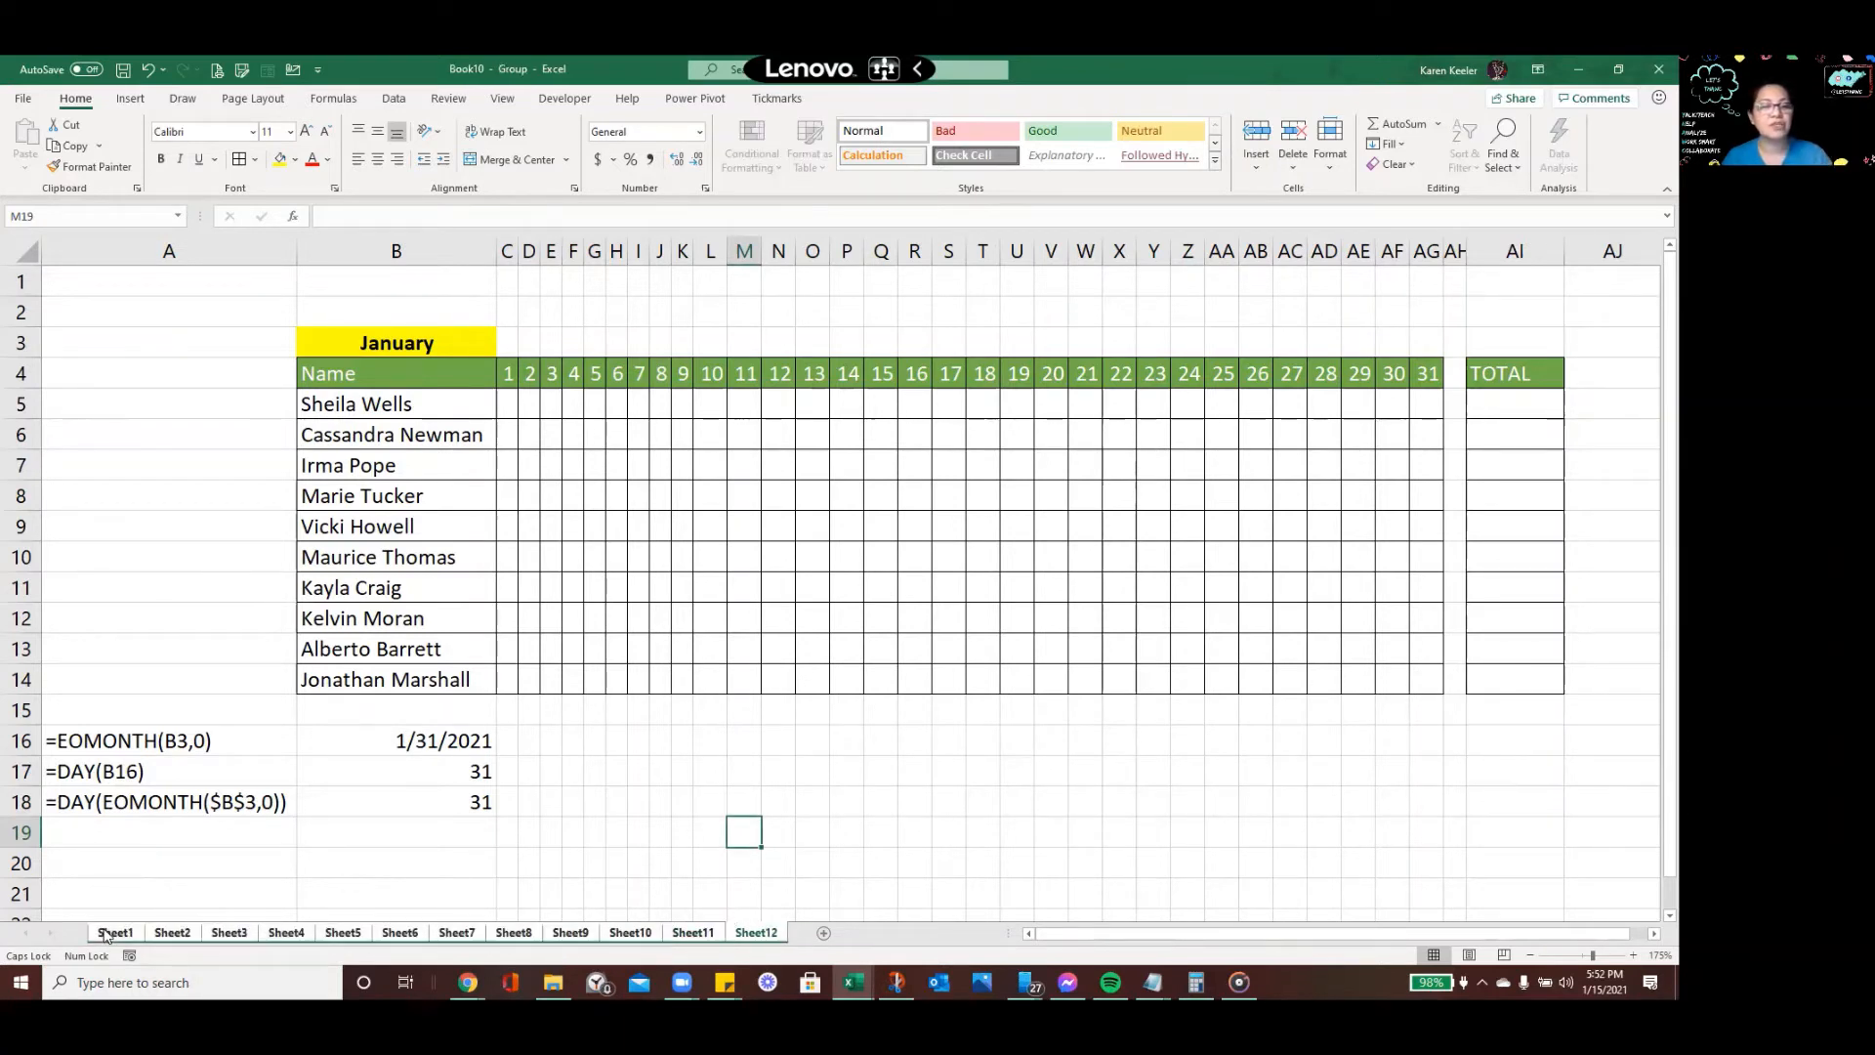
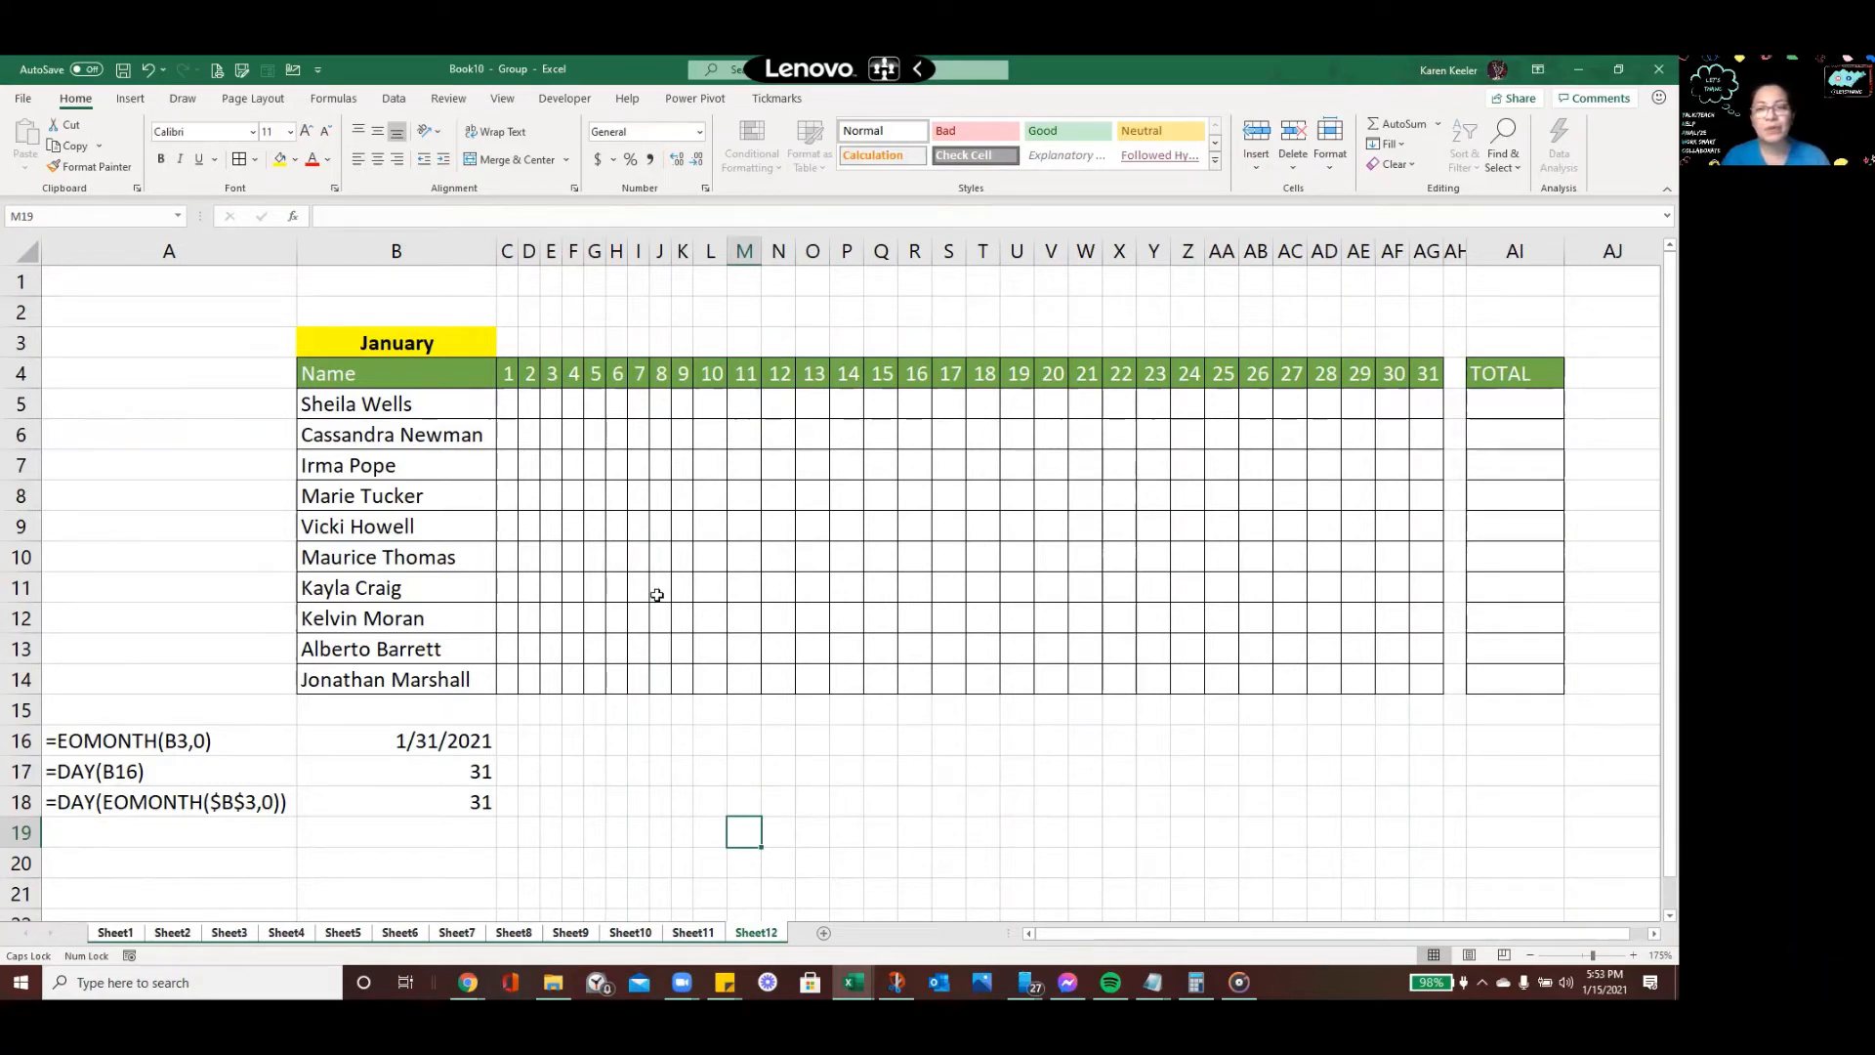
click(577, 552)
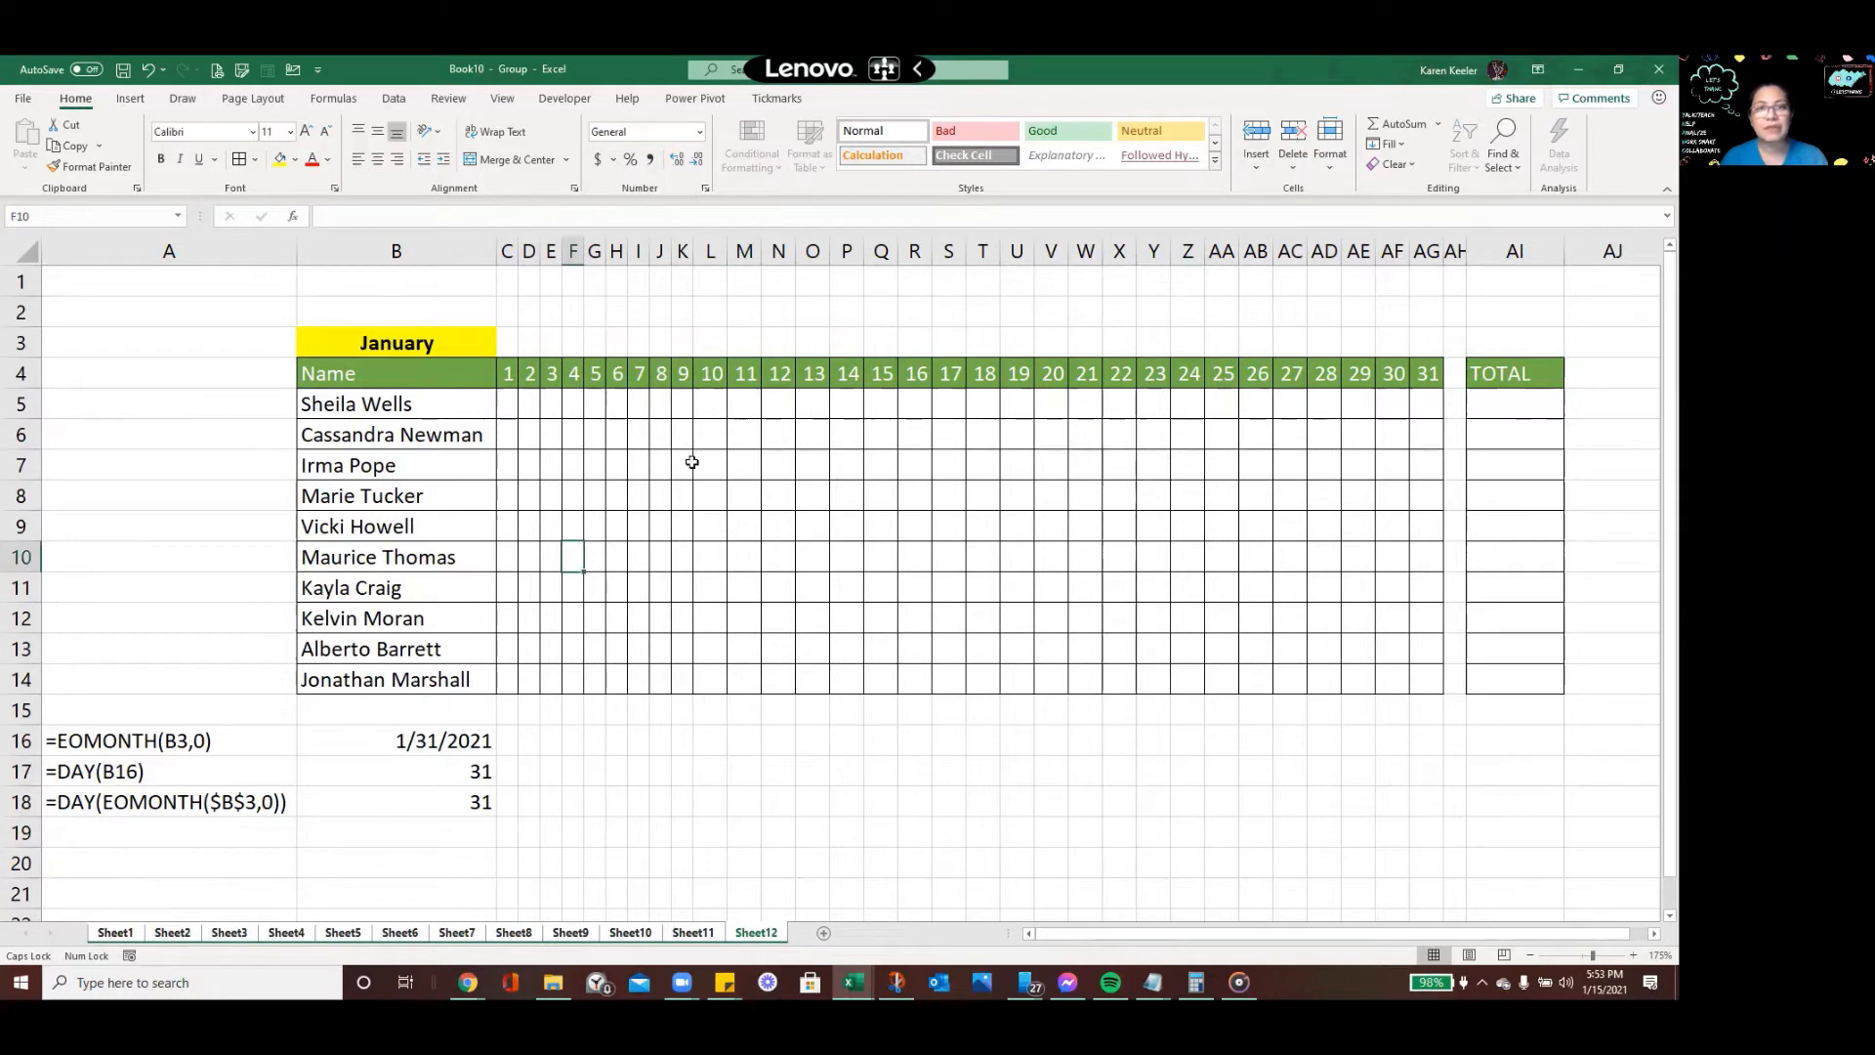
click(691, 461)
click(1083, 440)
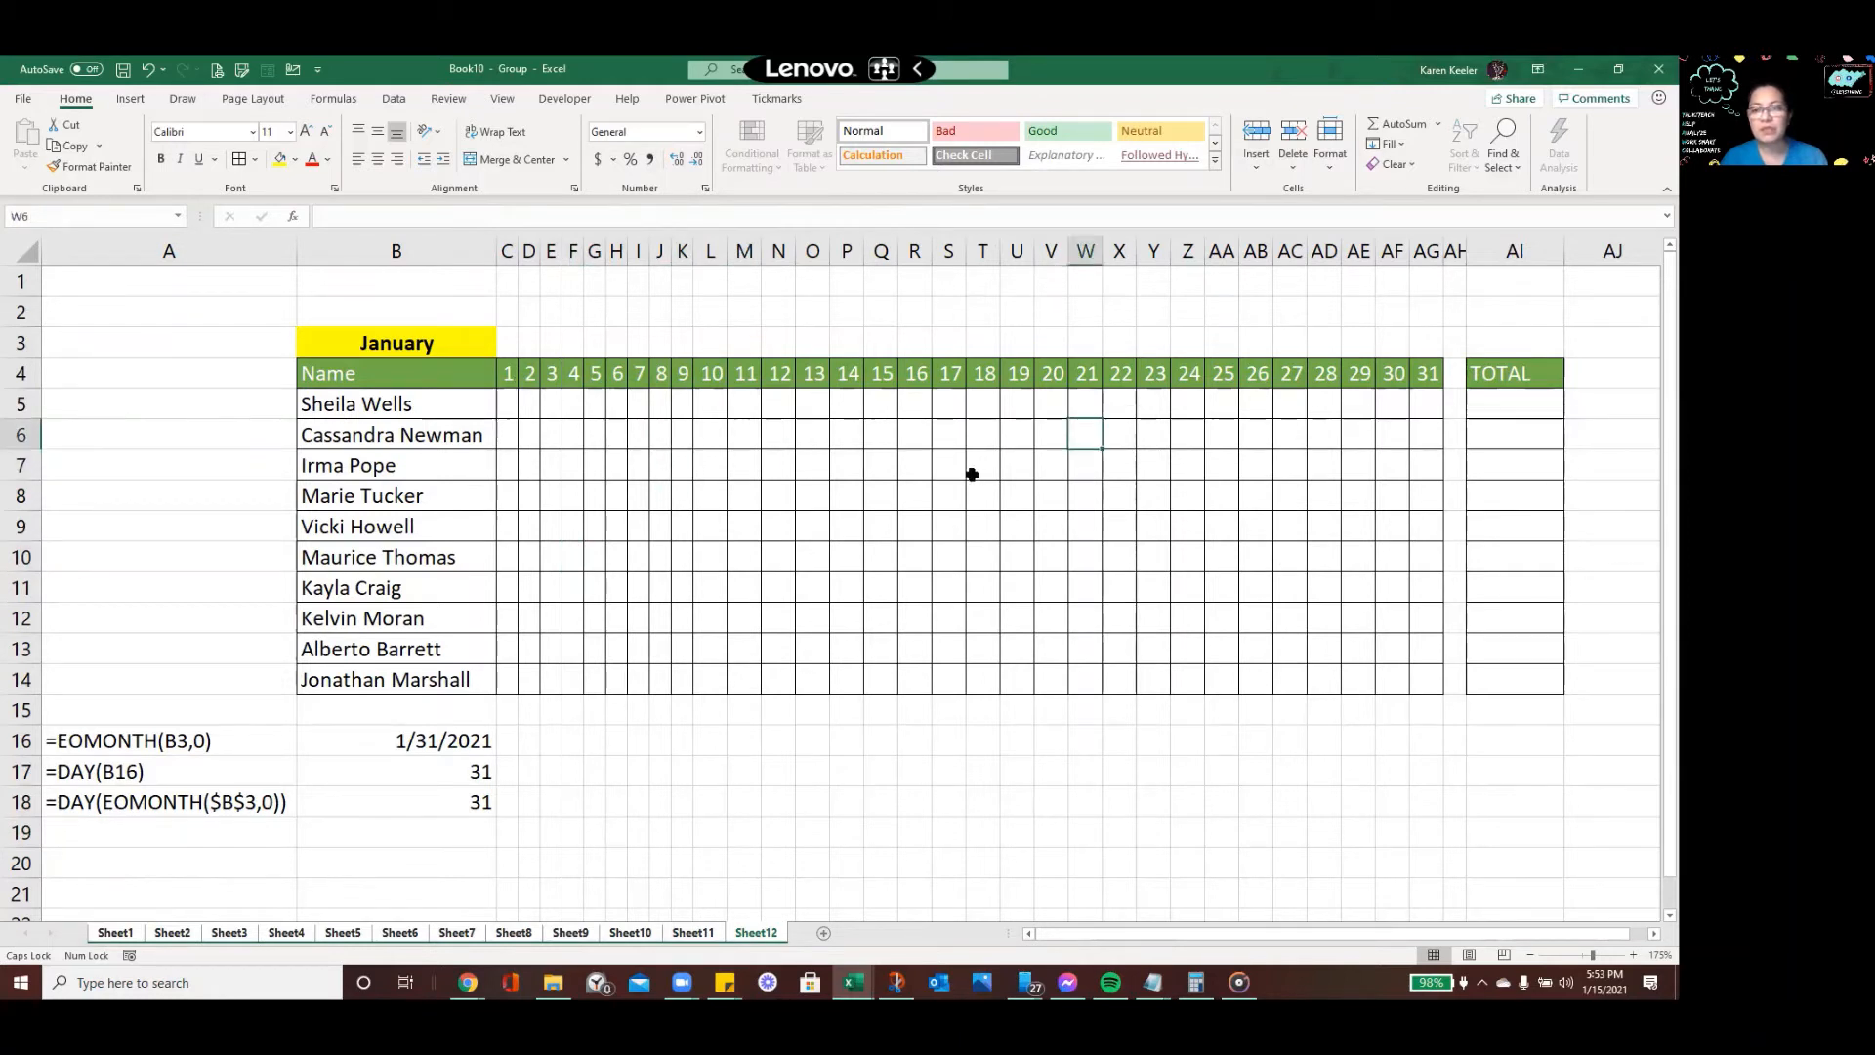
click(525, 404)
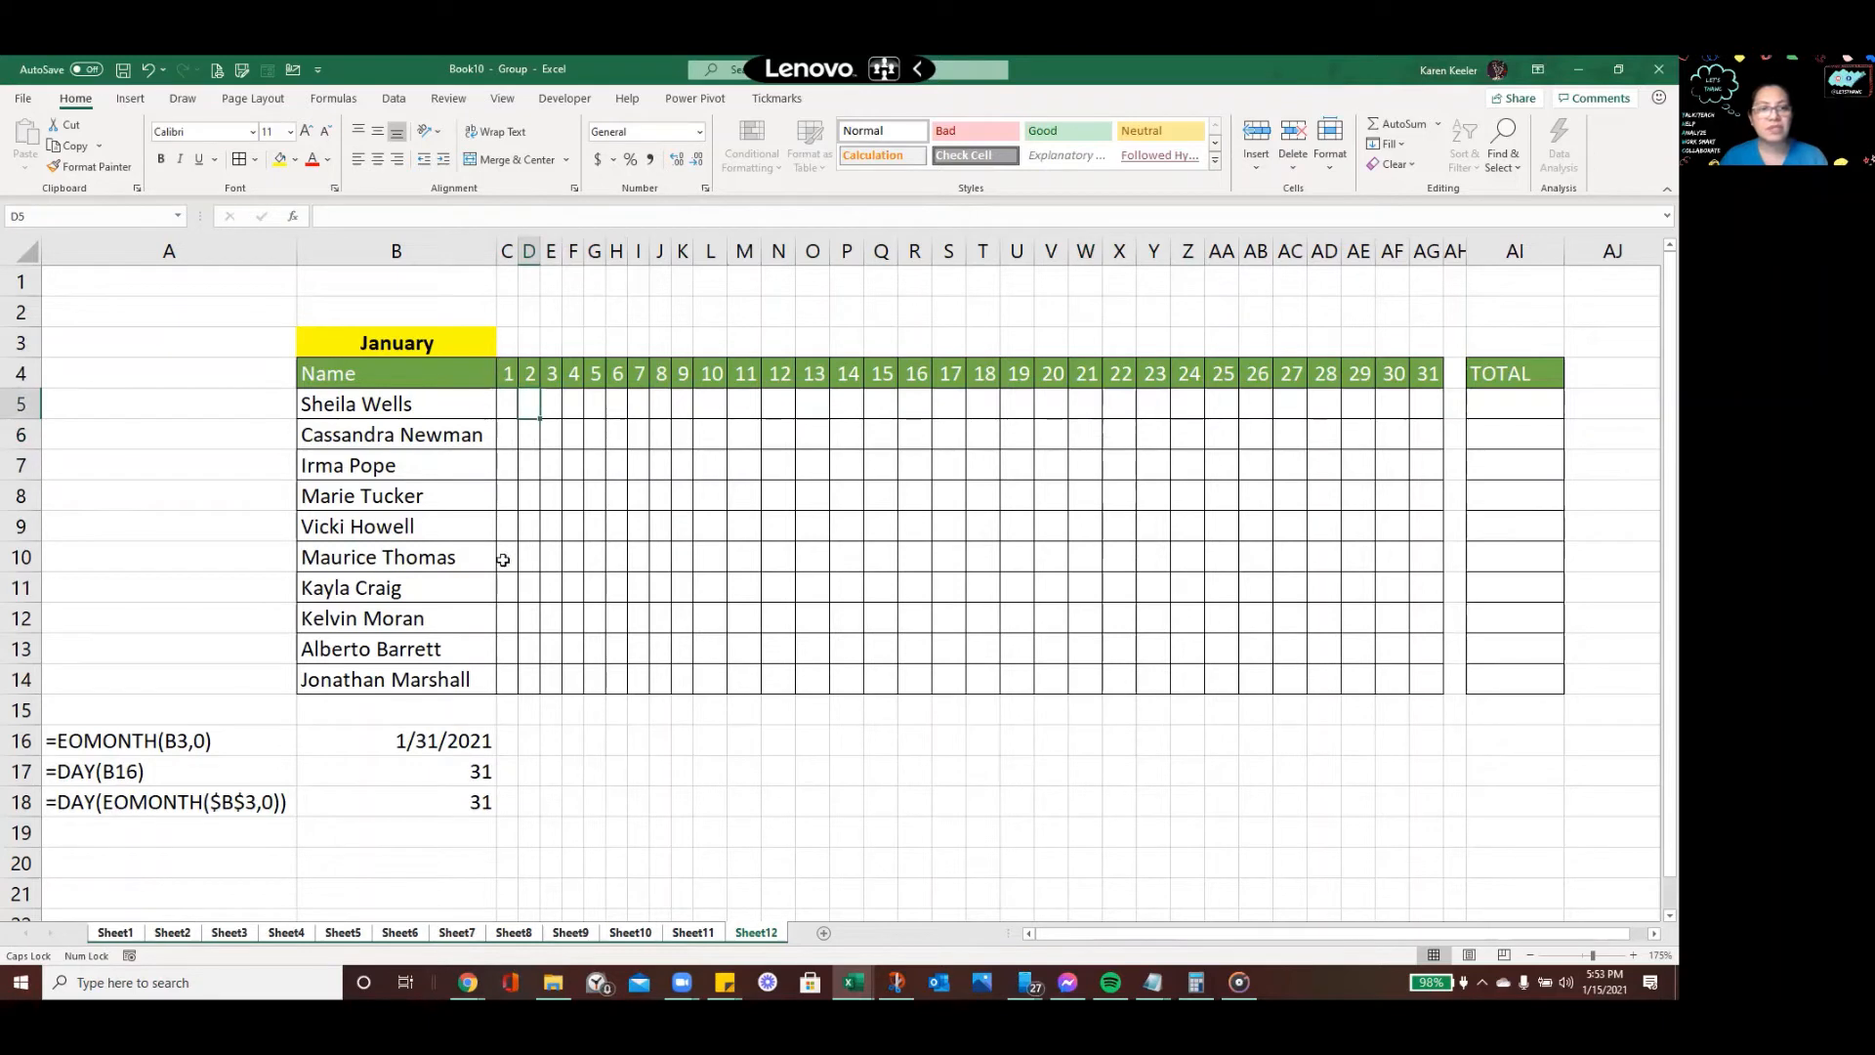
Ungroup the worksheets, demonstrate grouping Sheet1 through Sheet12 once more, and leave only Sheet1 selected
click(125, 935)
click(625, 745)
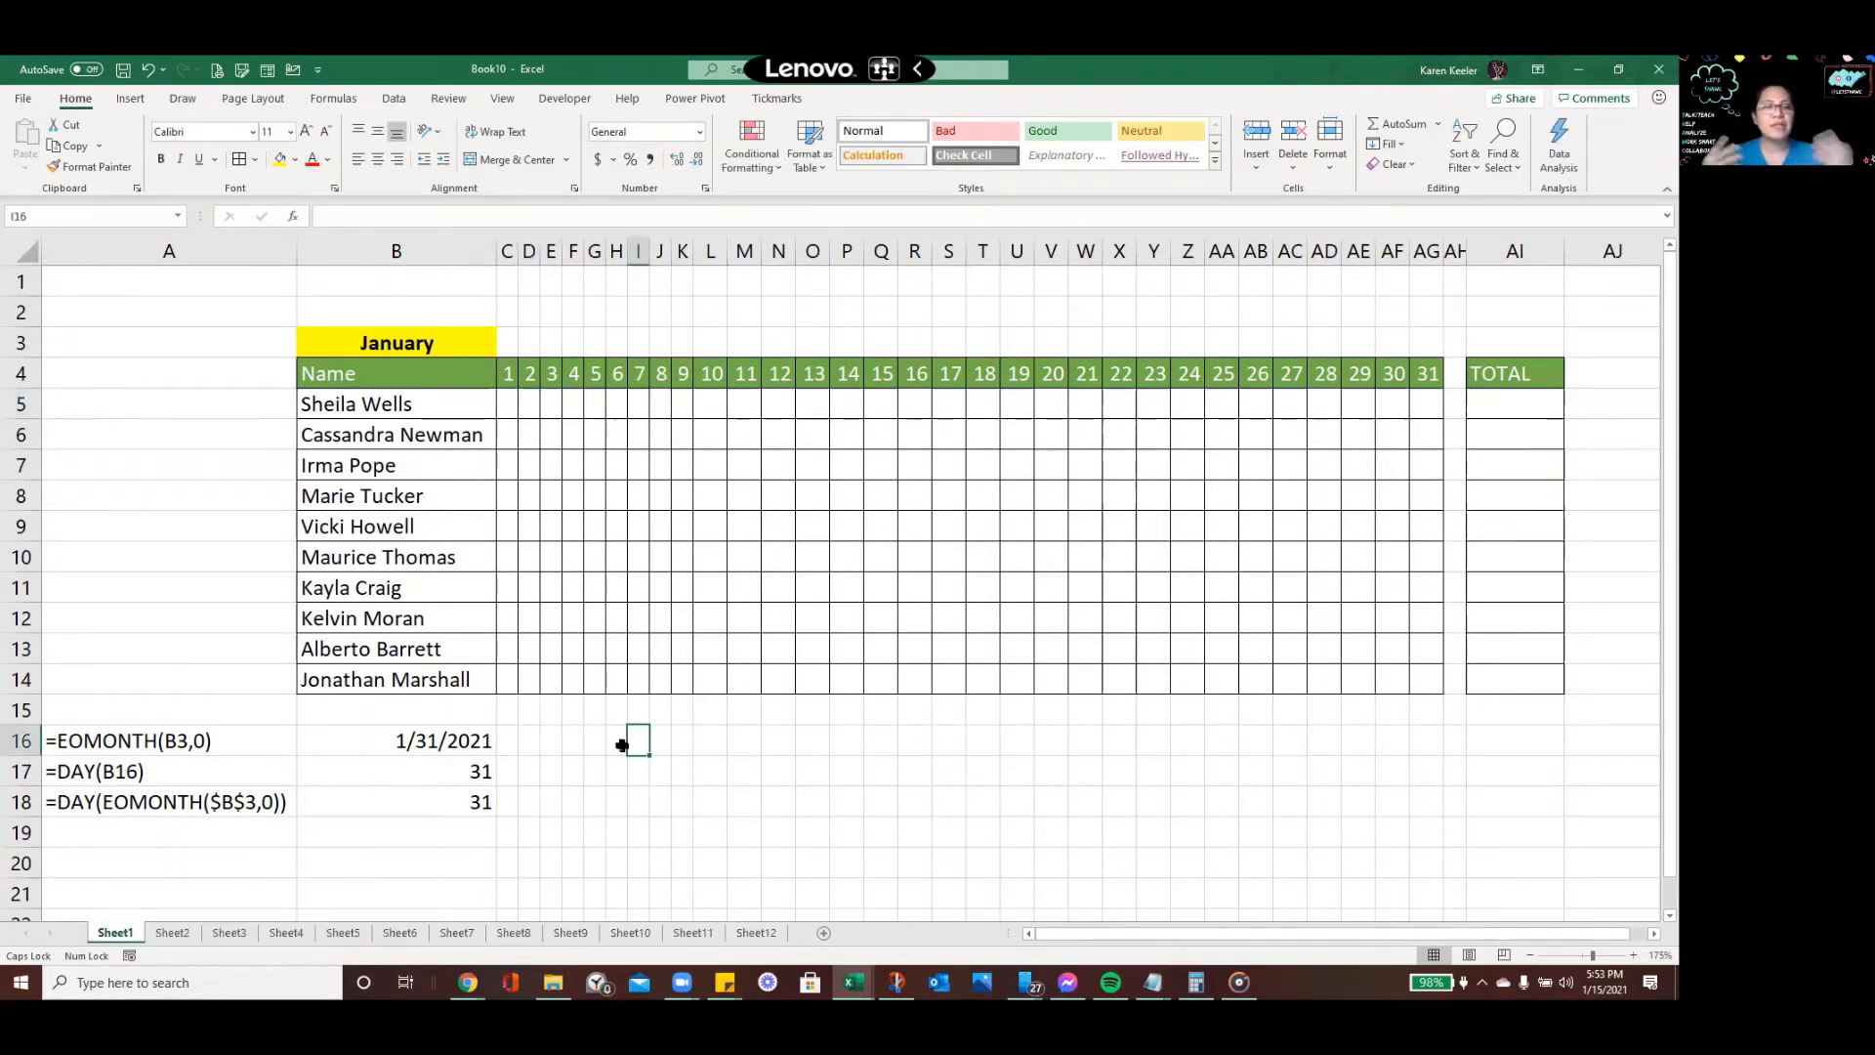
shift+click(760, 936)
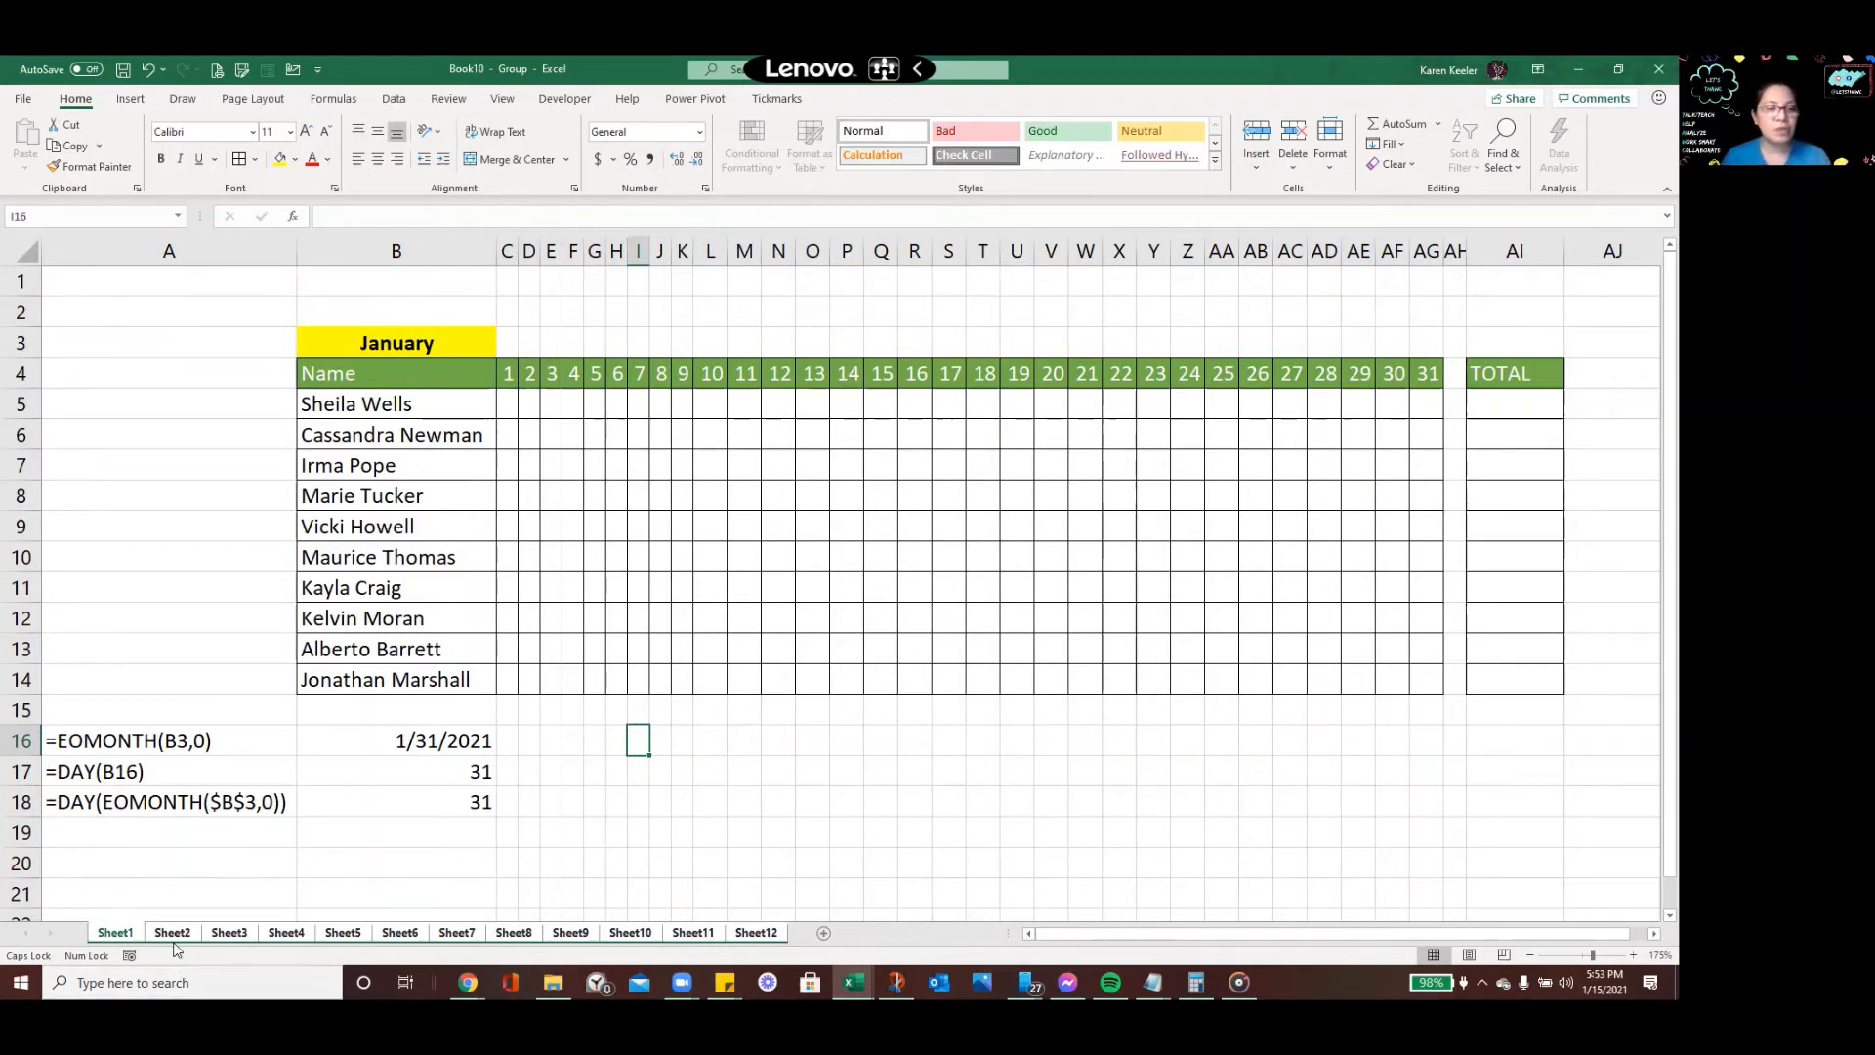
click(119, 918)
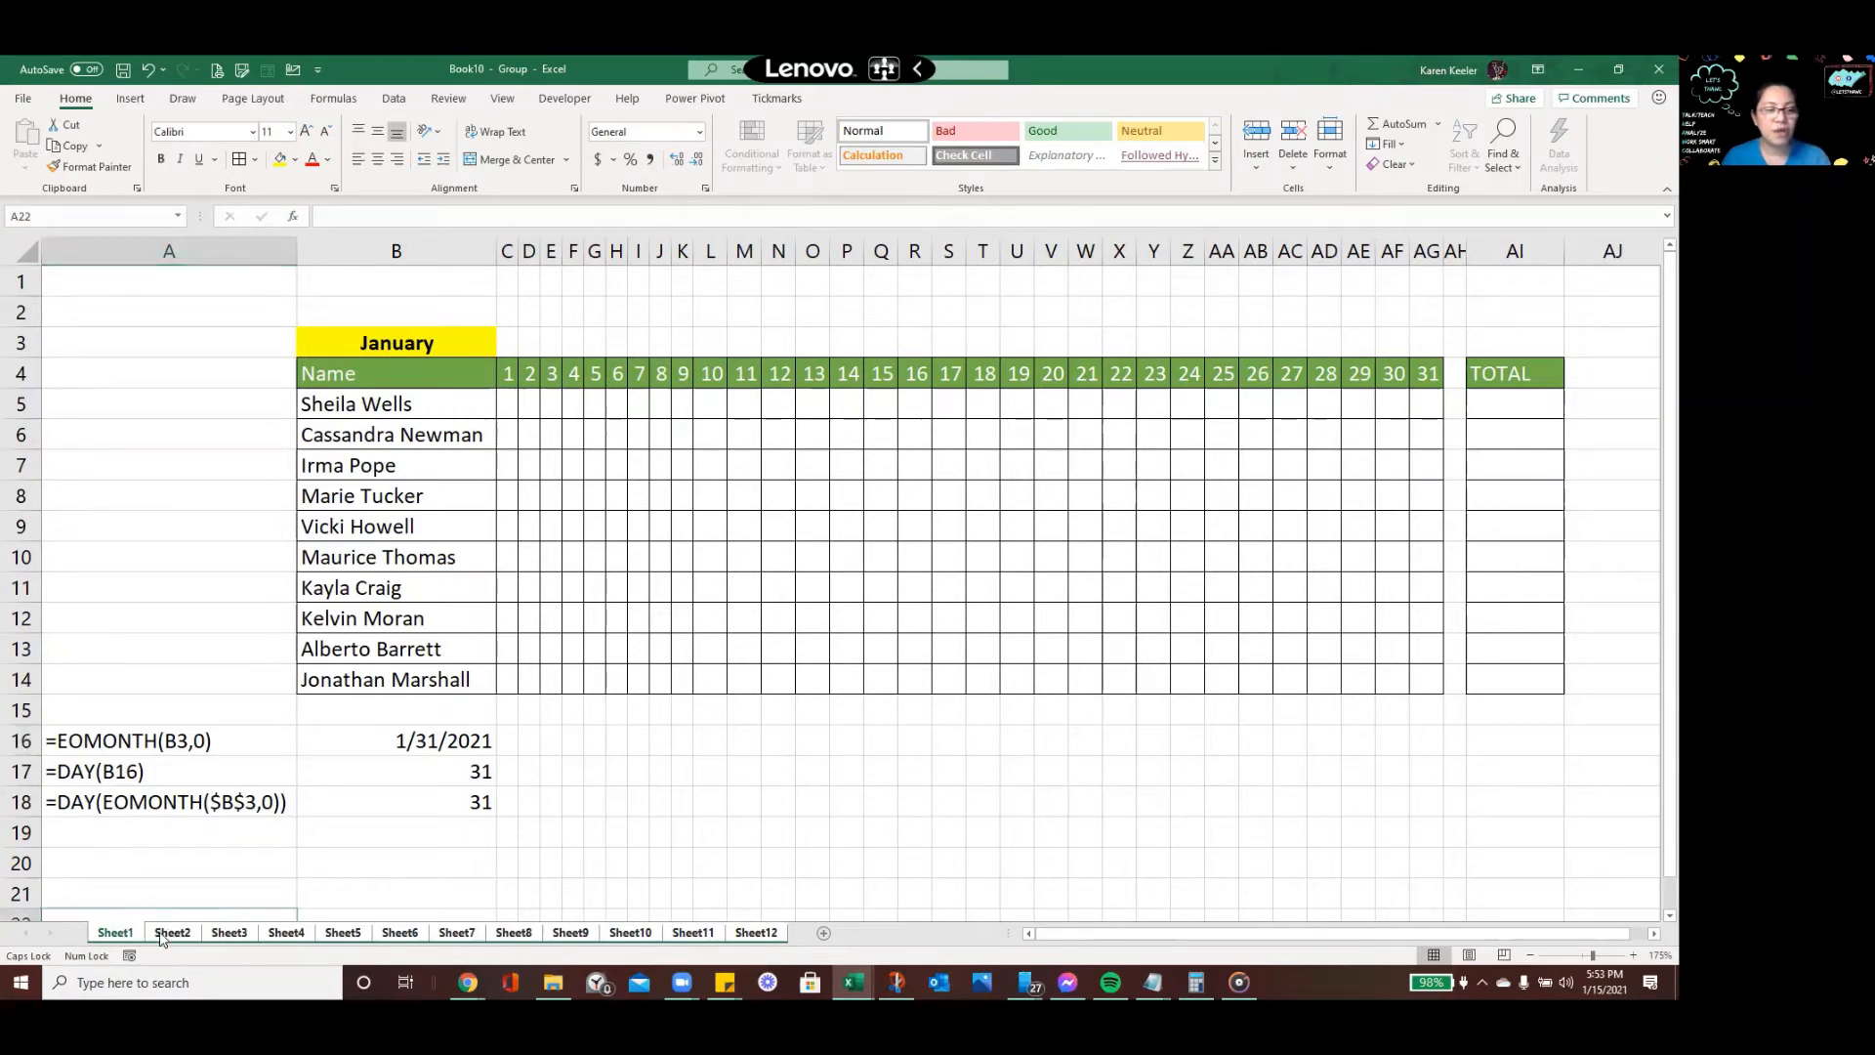
click(121, 933)
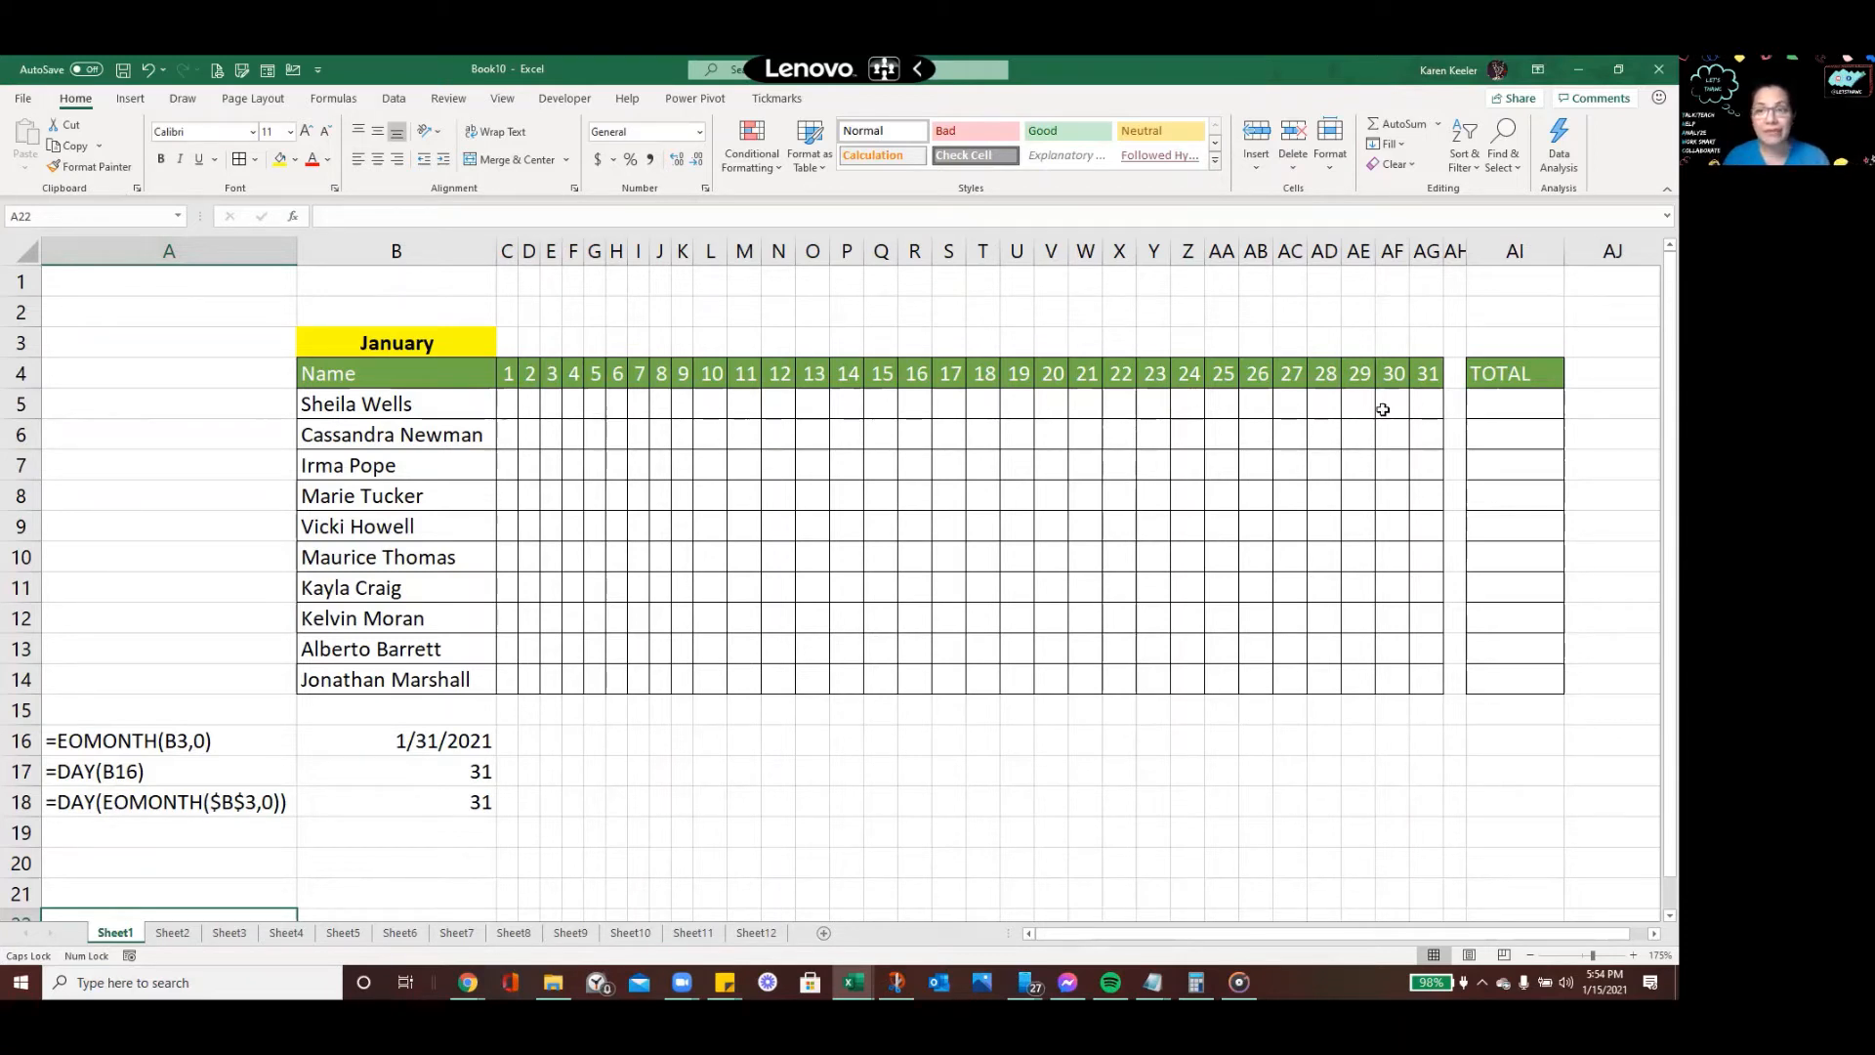
Change the month date in cell B3 of Sheet1 to a February 2021 date and check day headers AE4:AG4
click(452, 343)
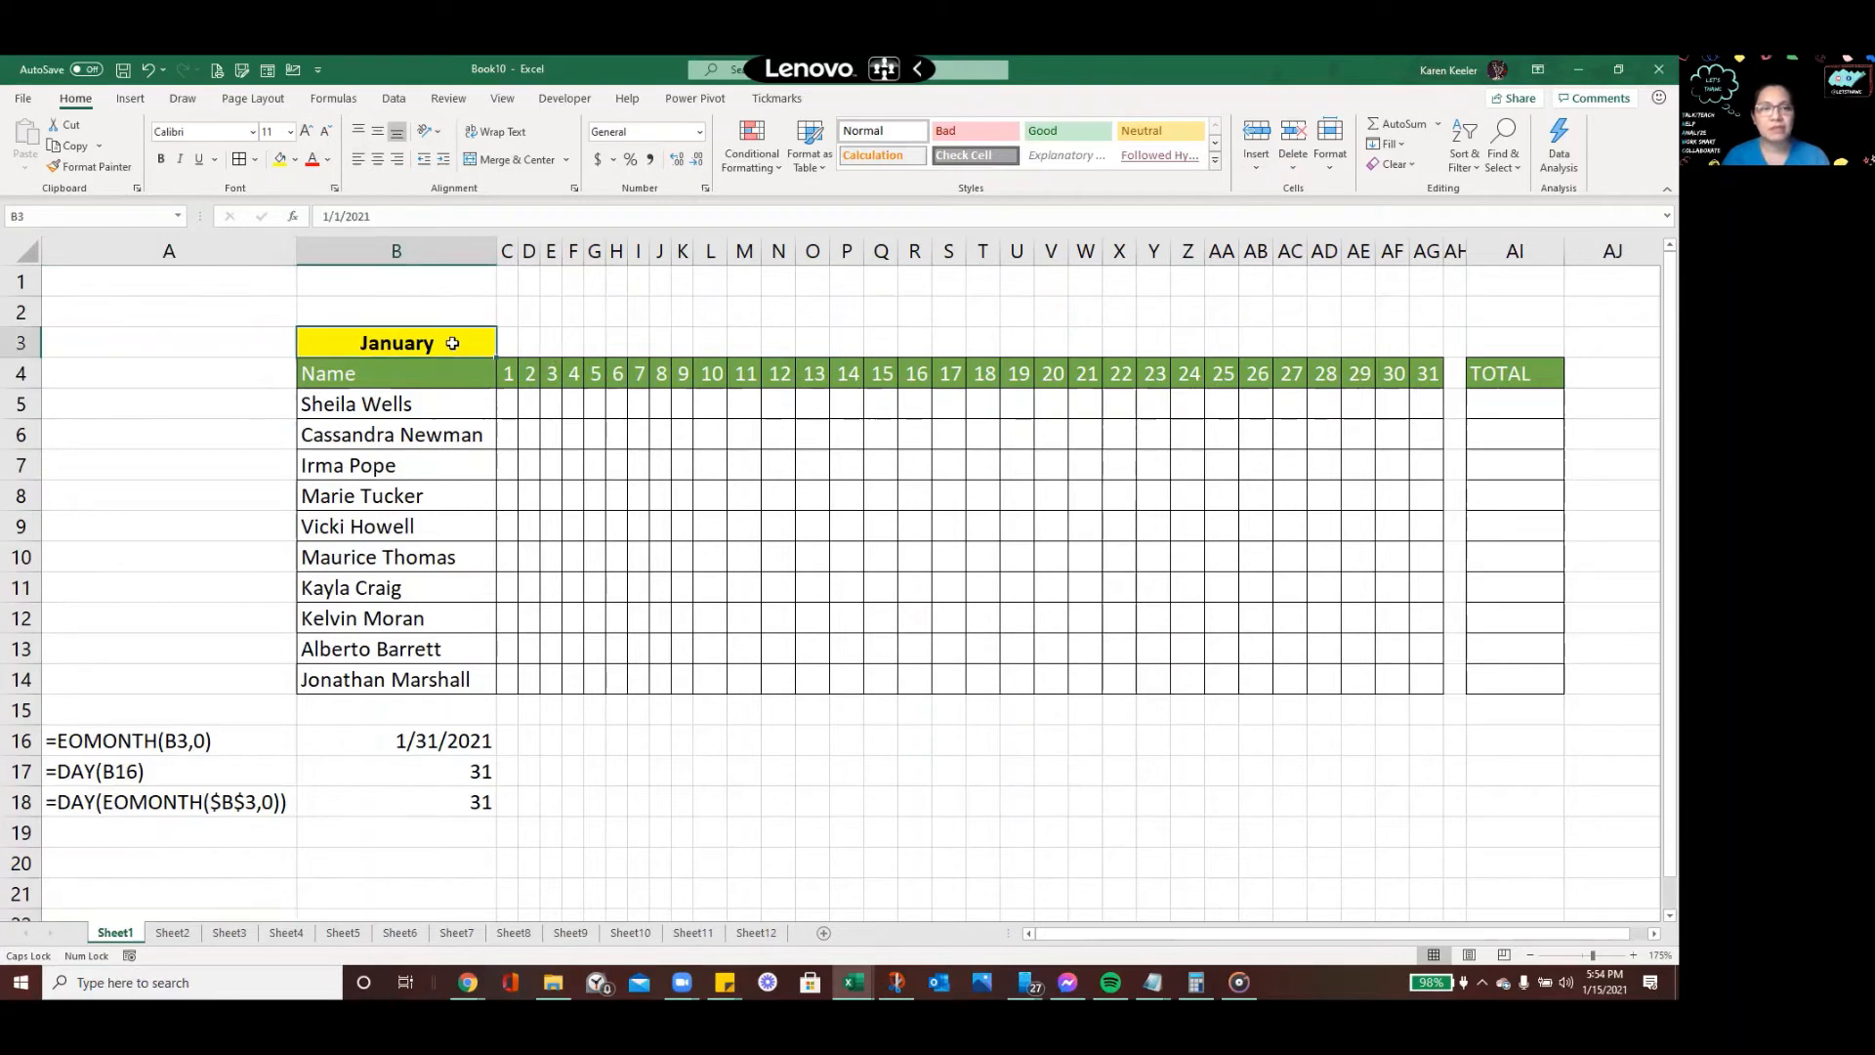
text(28/202)
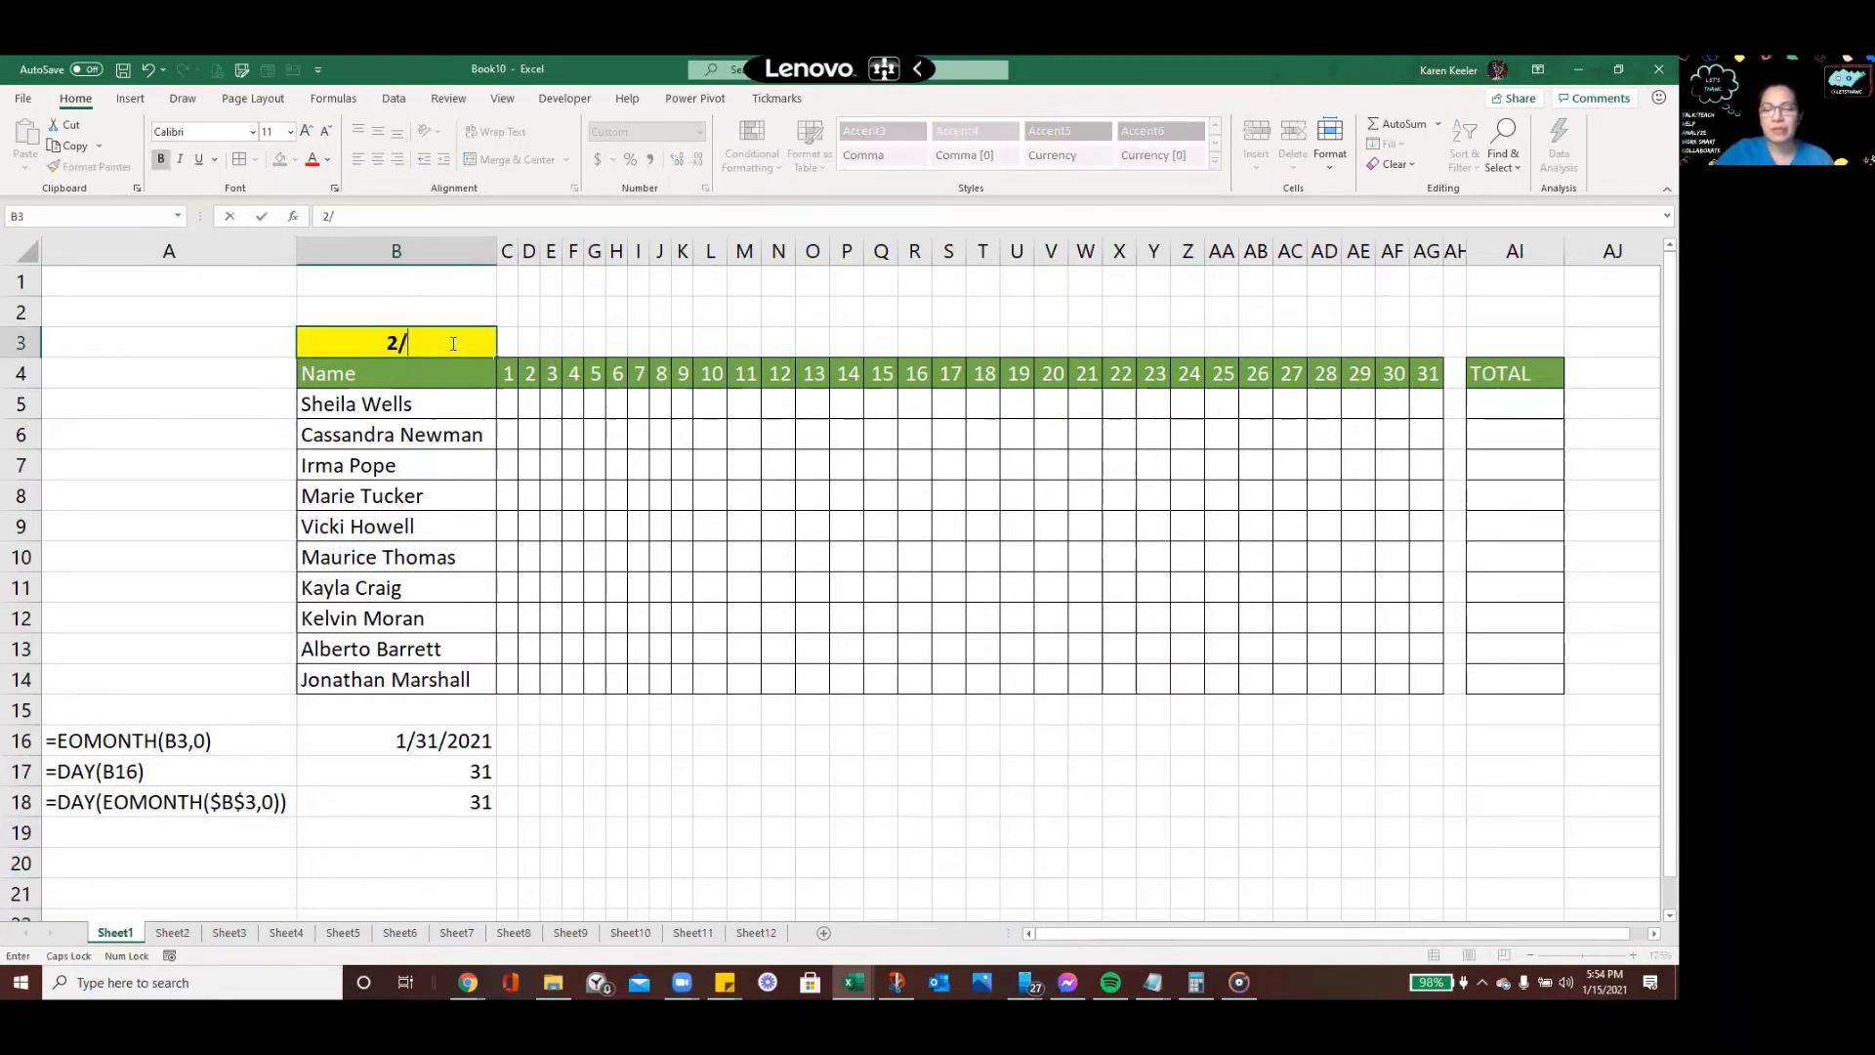
text(1)
key(Return)
key(ctrl+Right)
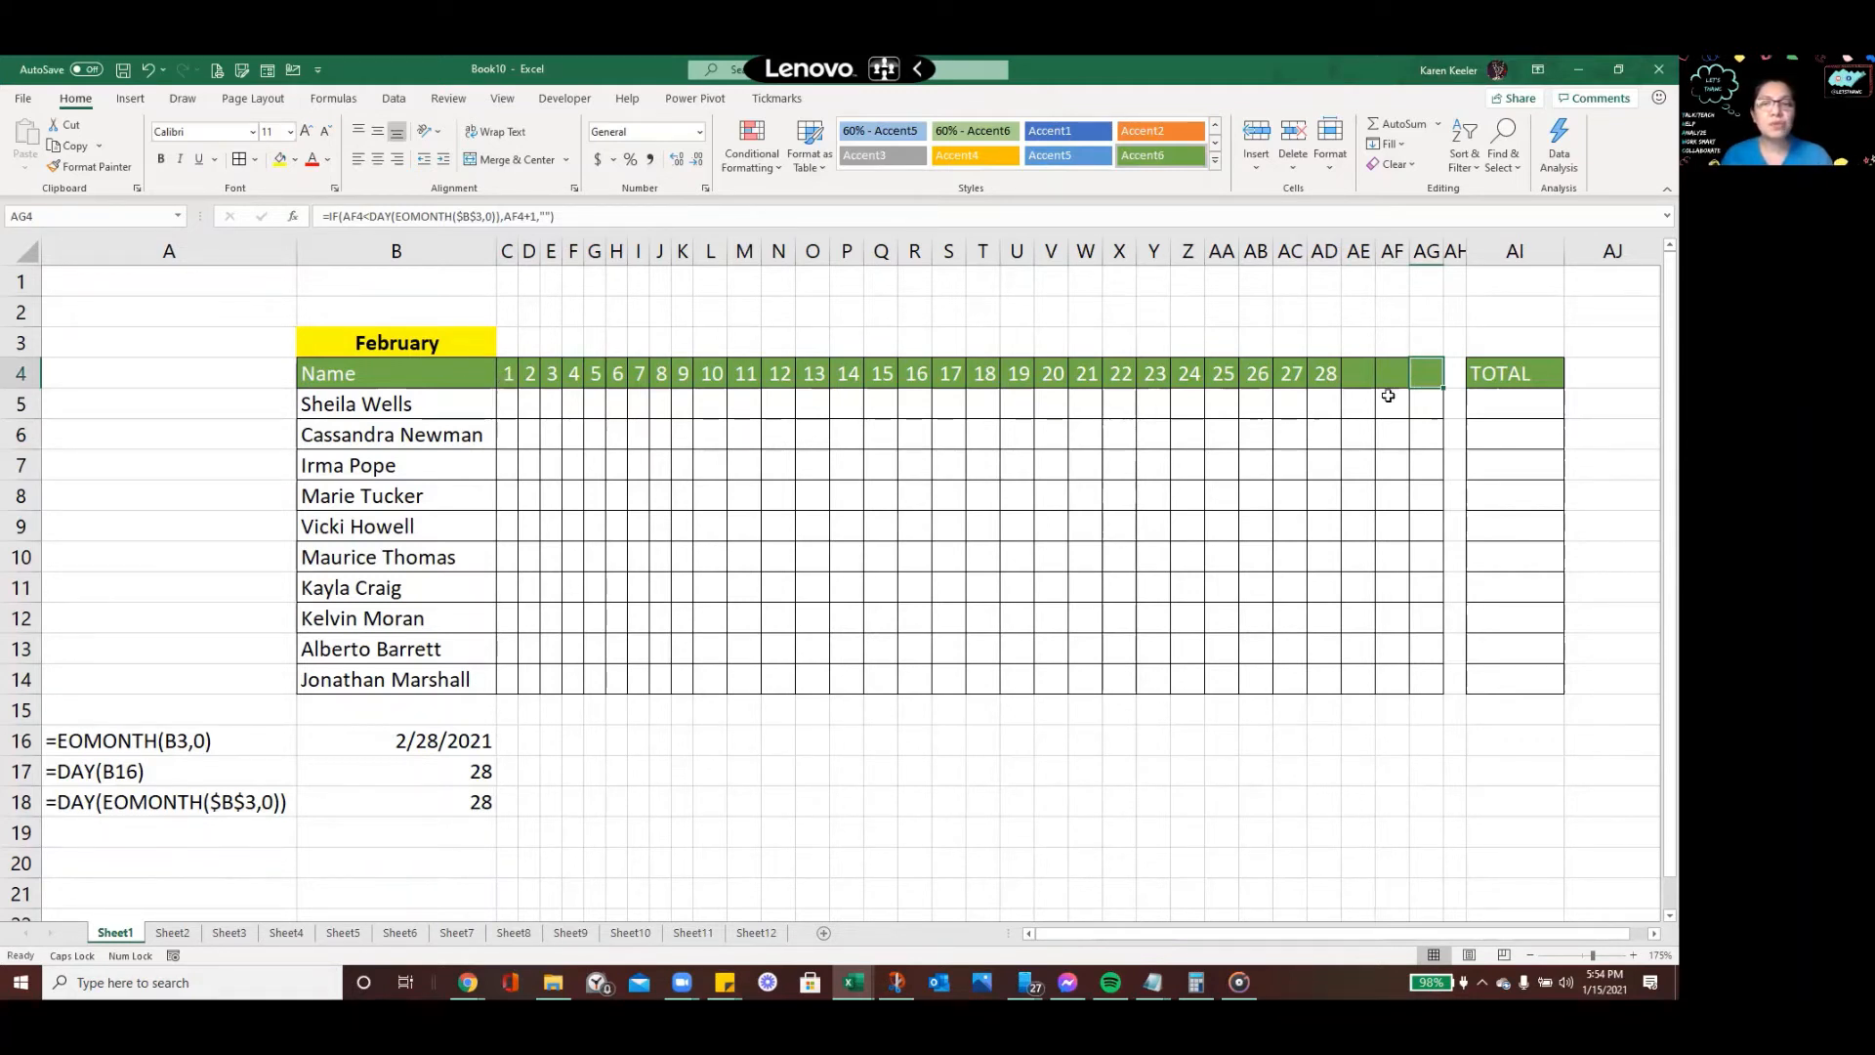
drag(1353, 339, 1424, 727)
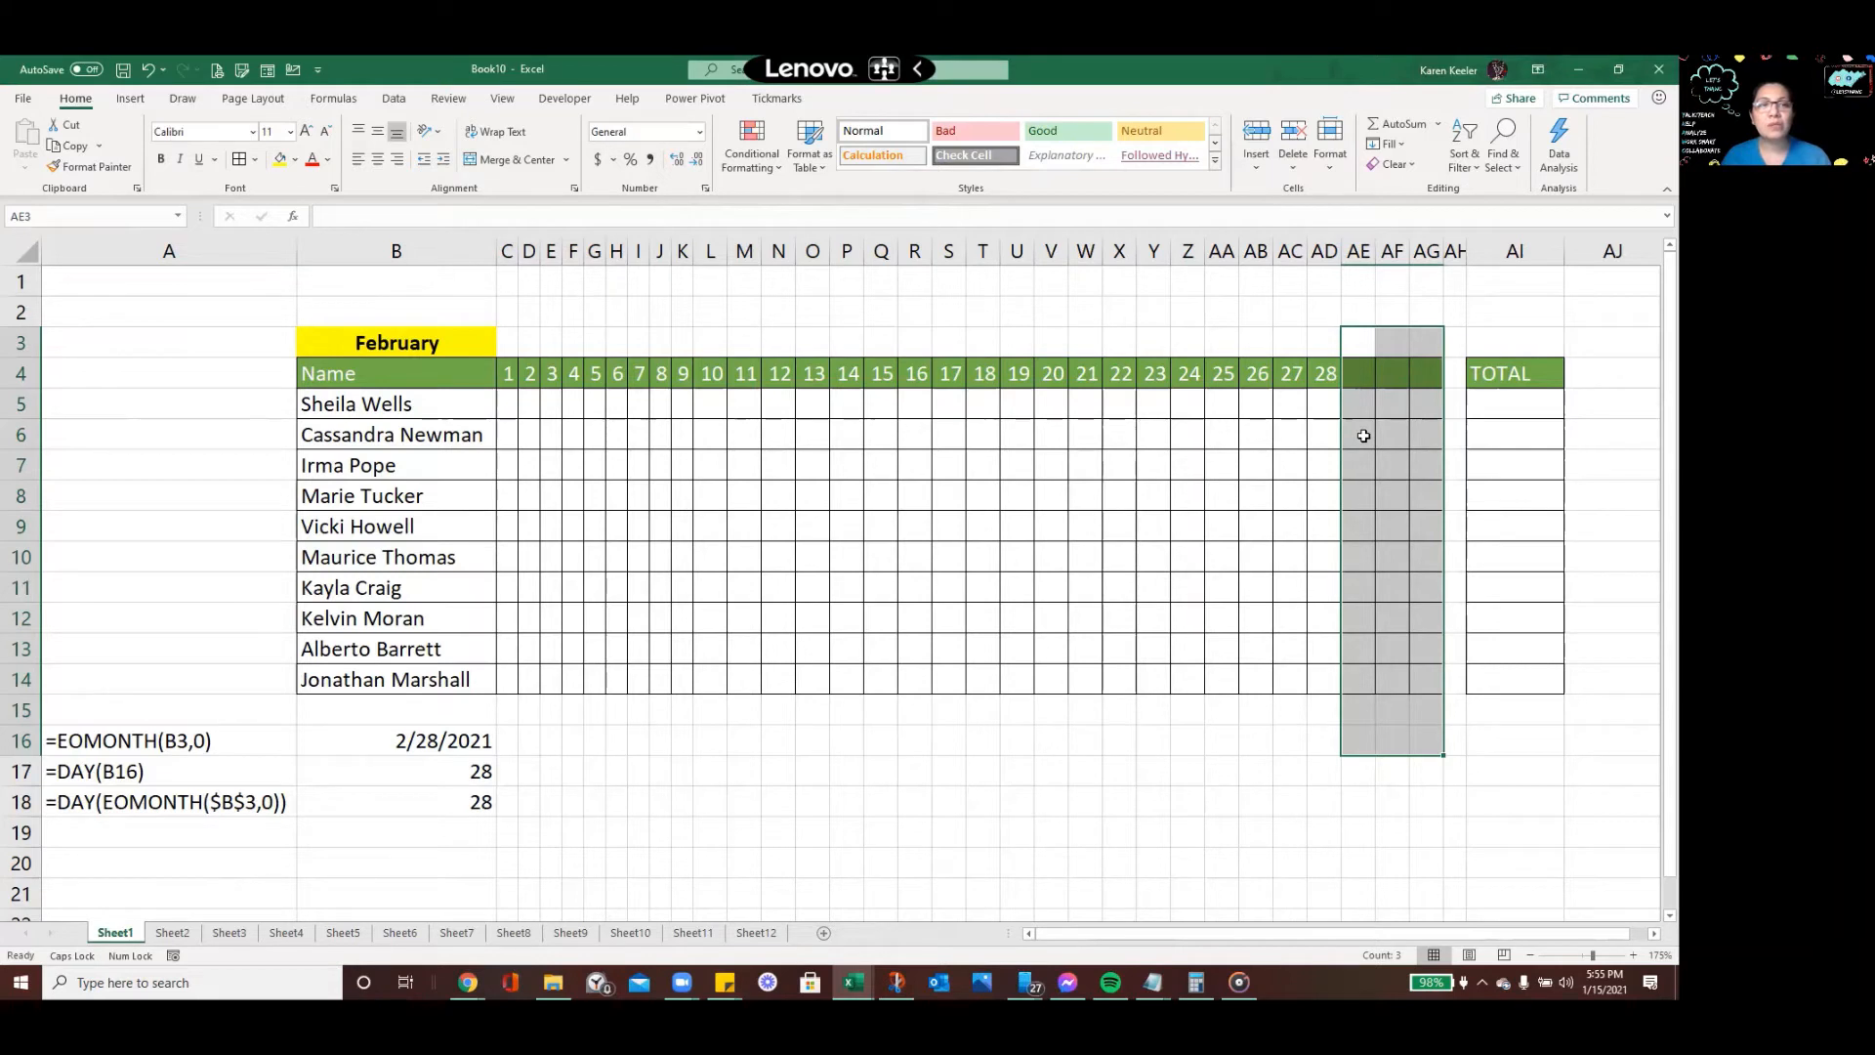
drag(1360, 371, 1428, 359)
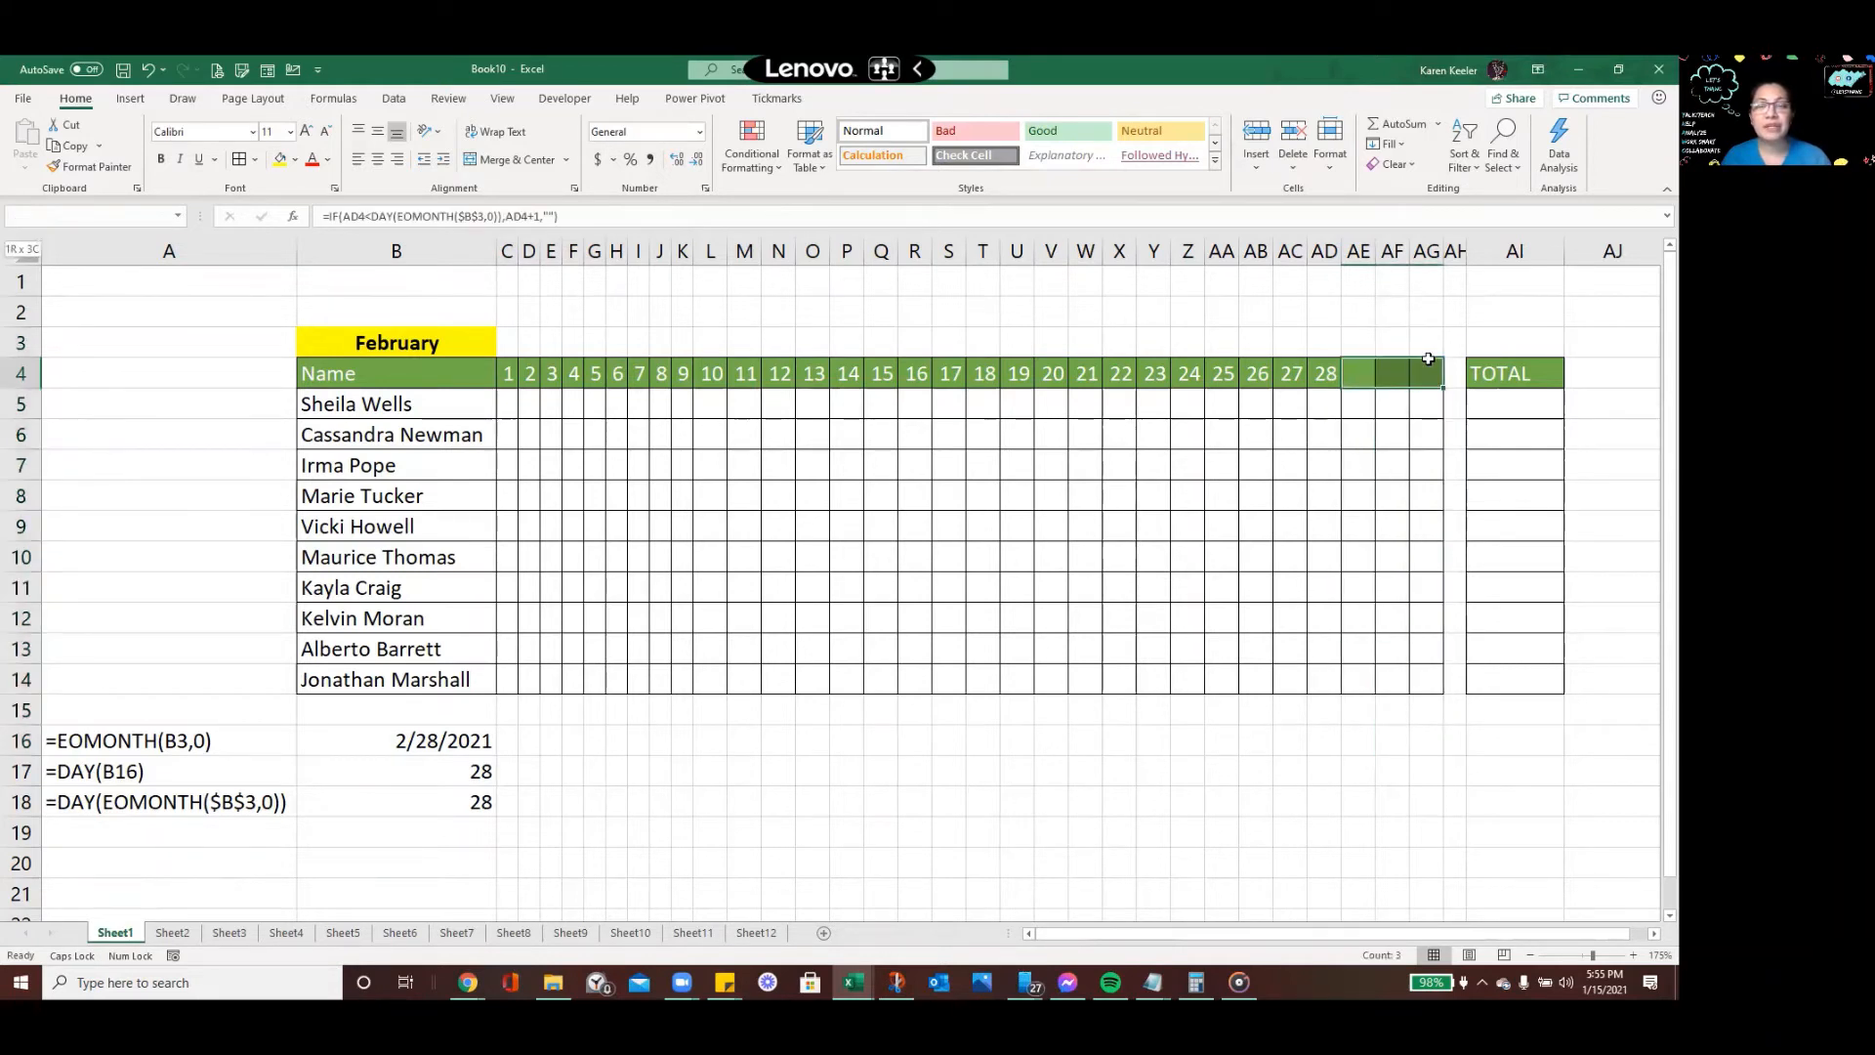
Start a formula-based conditional formatting rule for C4:C14 with the formula =C$4=""
click(508, 372)
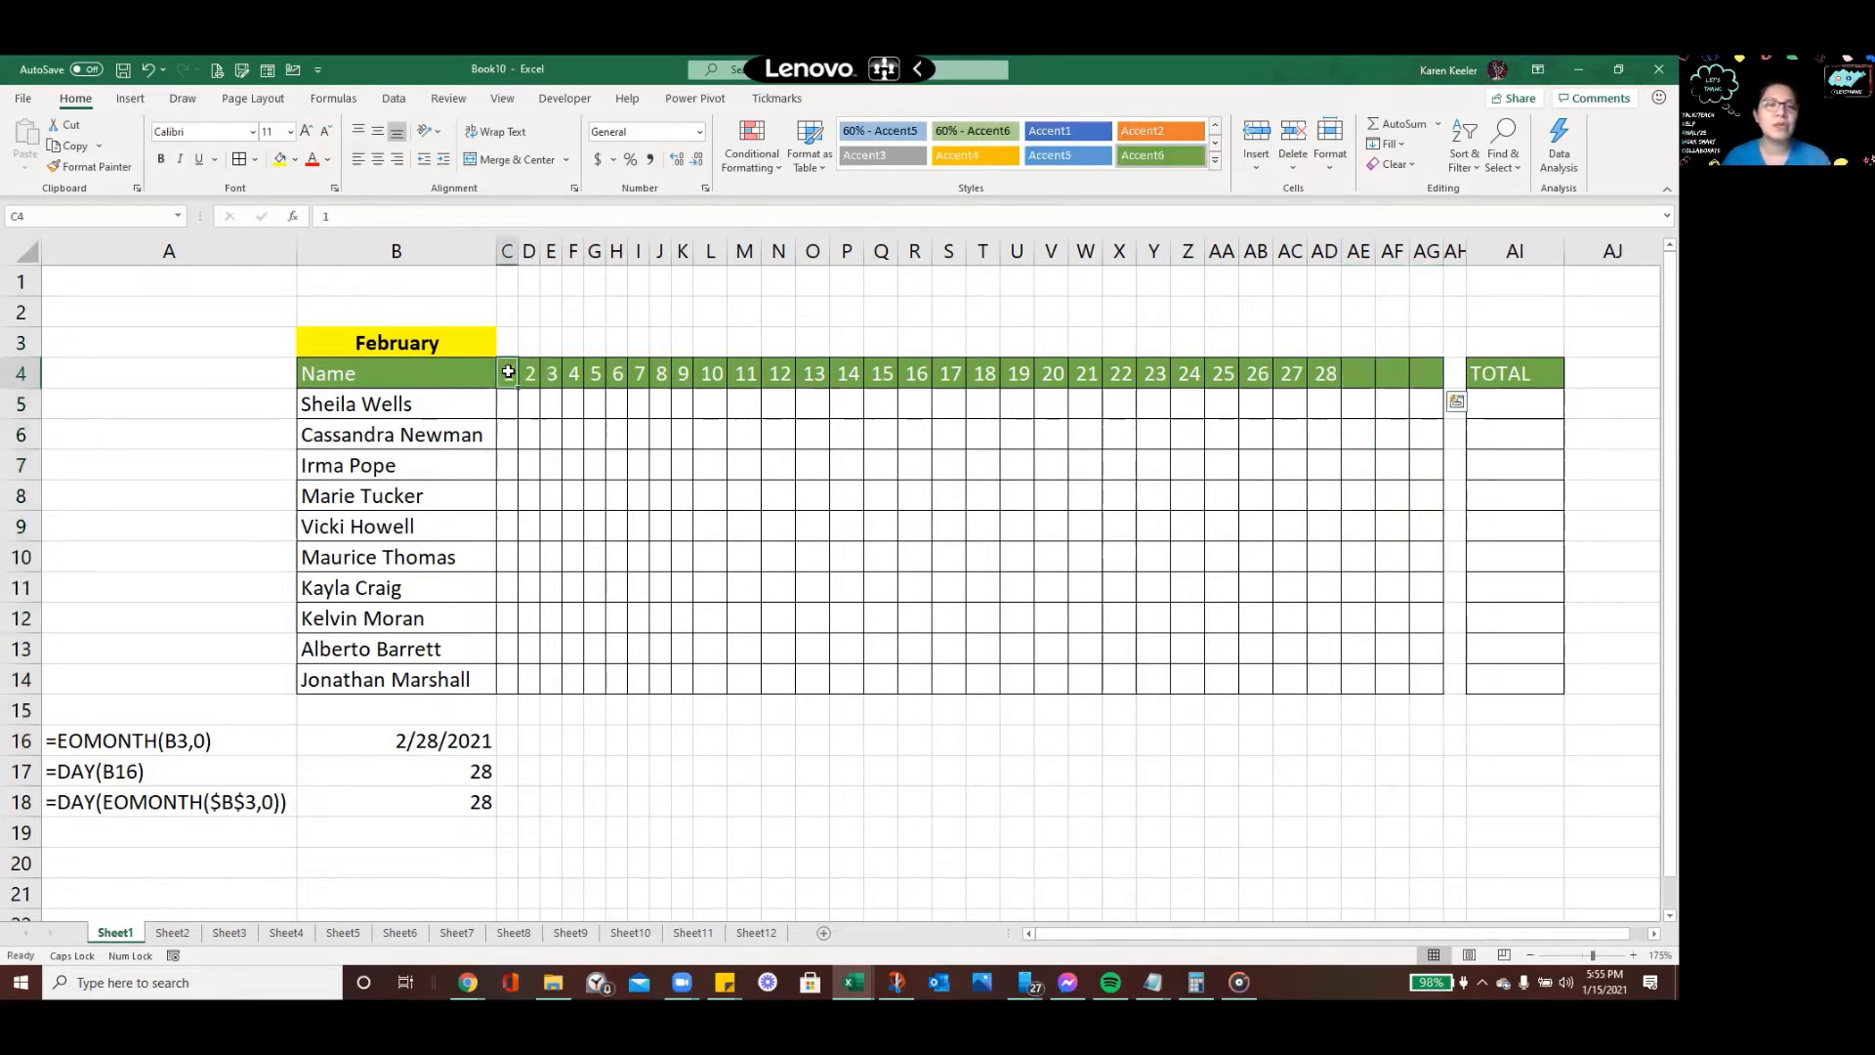
drag(508, 372, 507, 688)
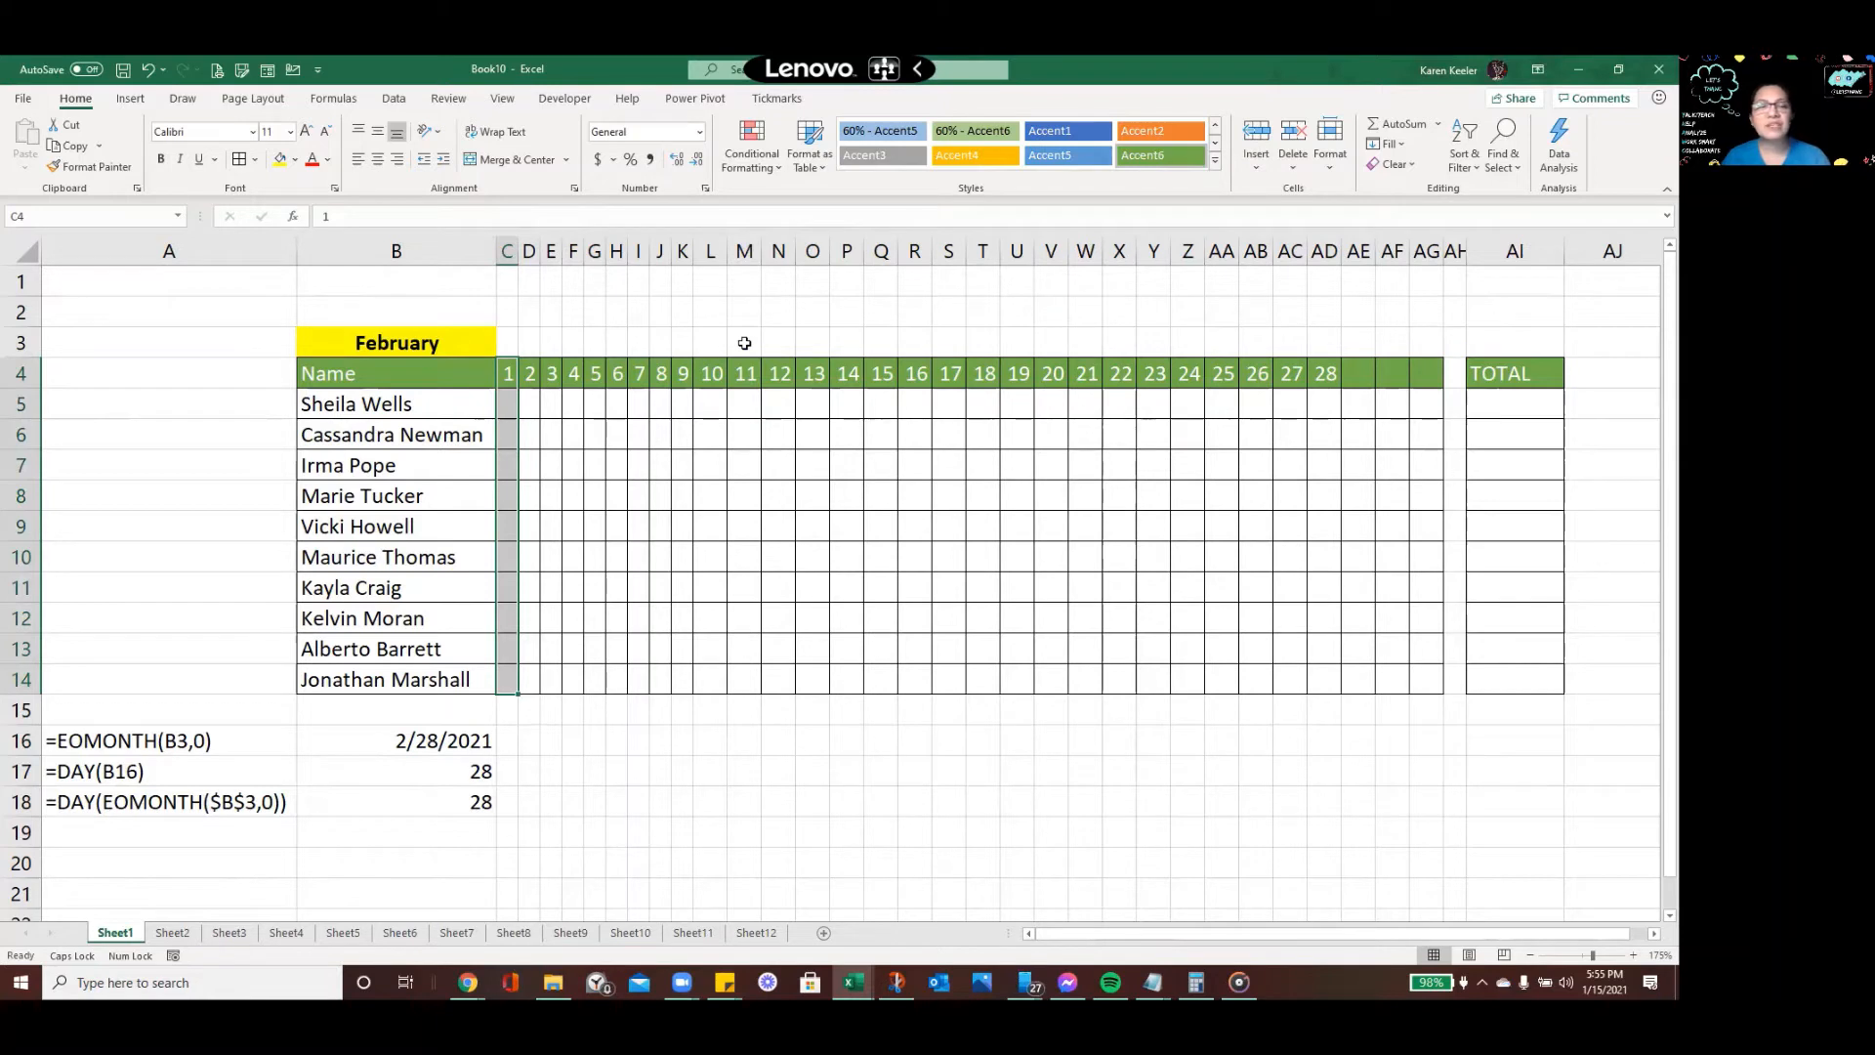
click(772, 161)
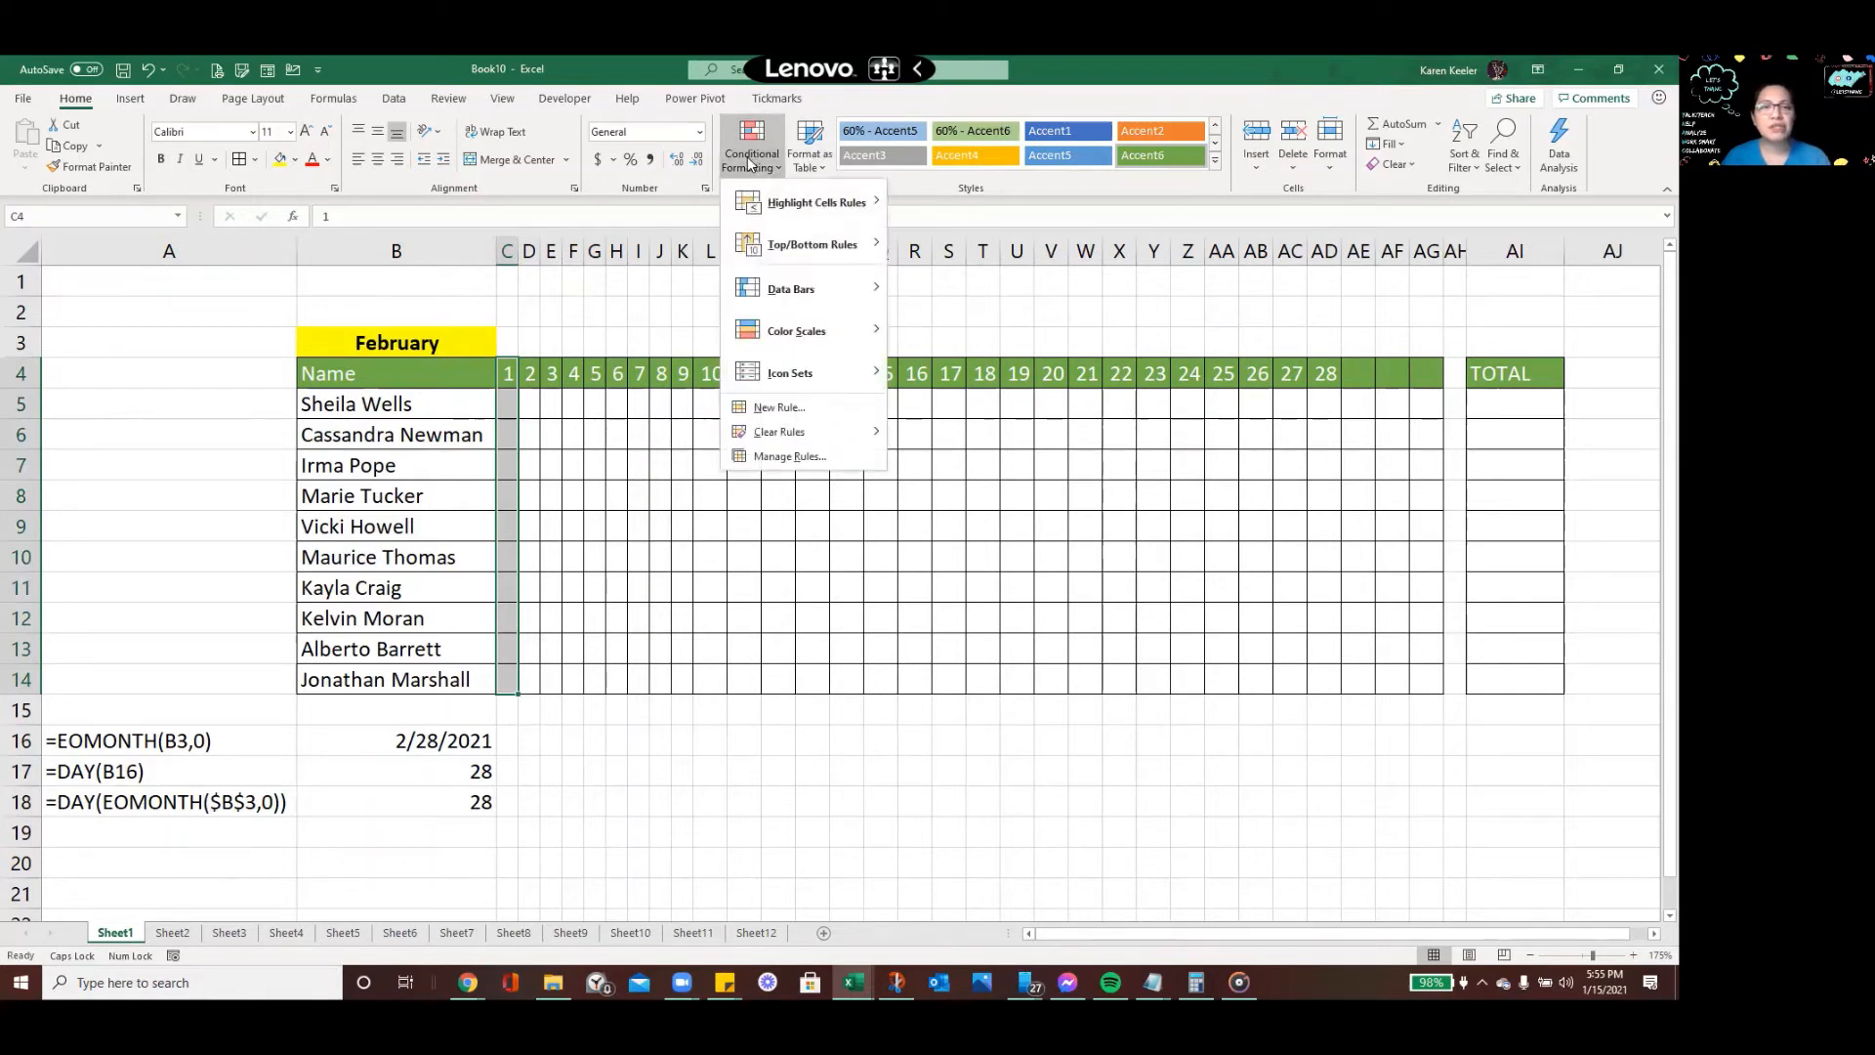
click(803, 408)
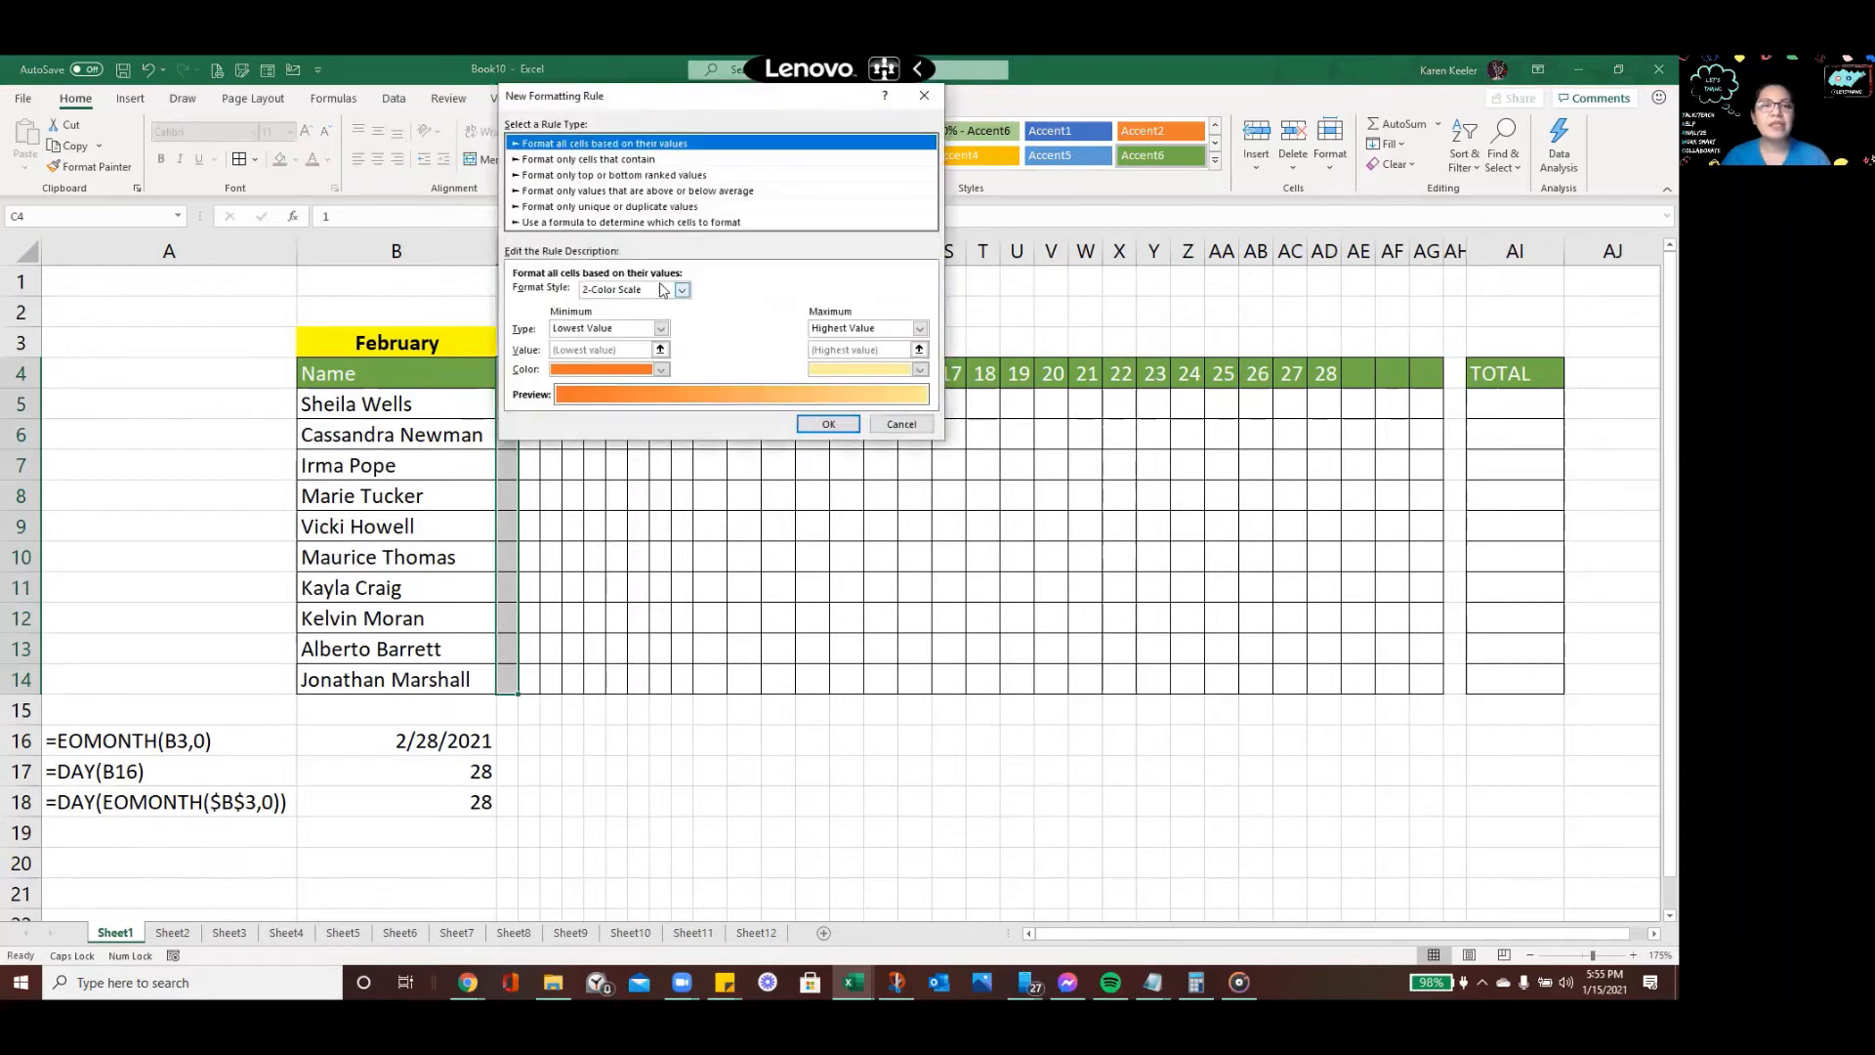
click(669, 223)
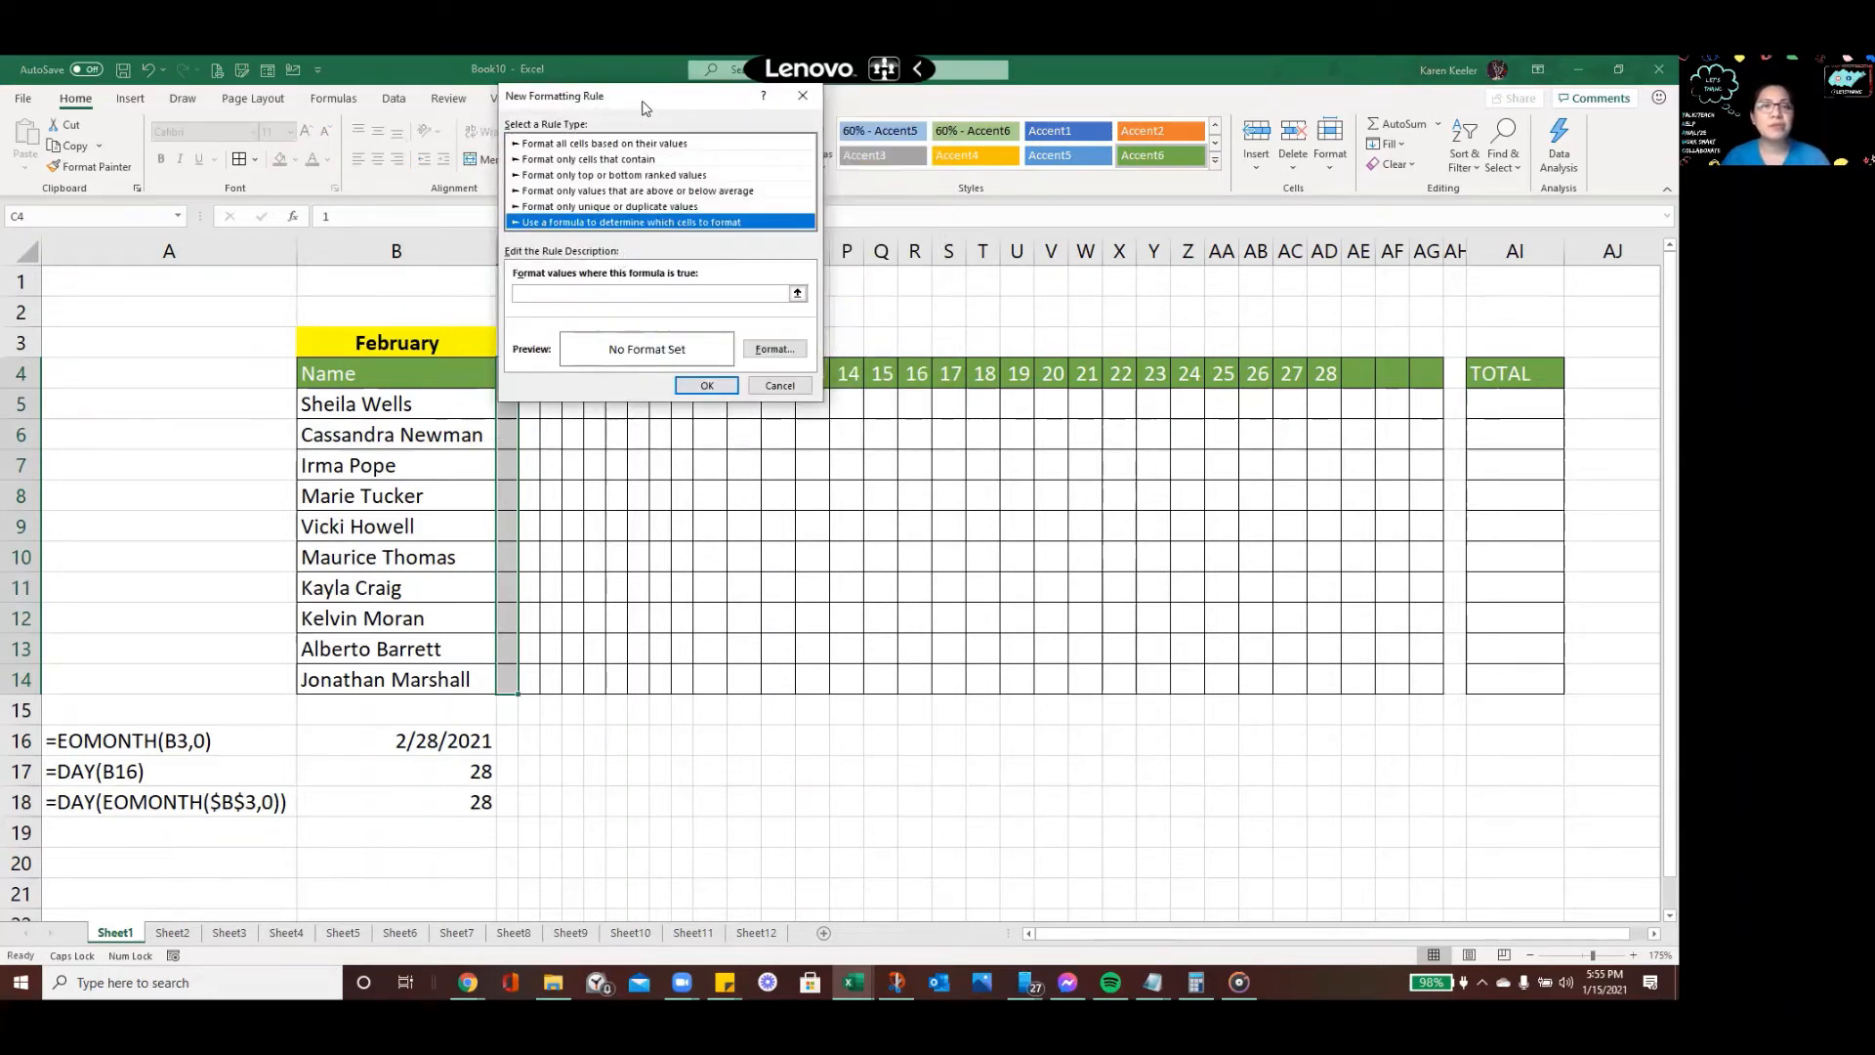
drag(652, 106, 912, 385)
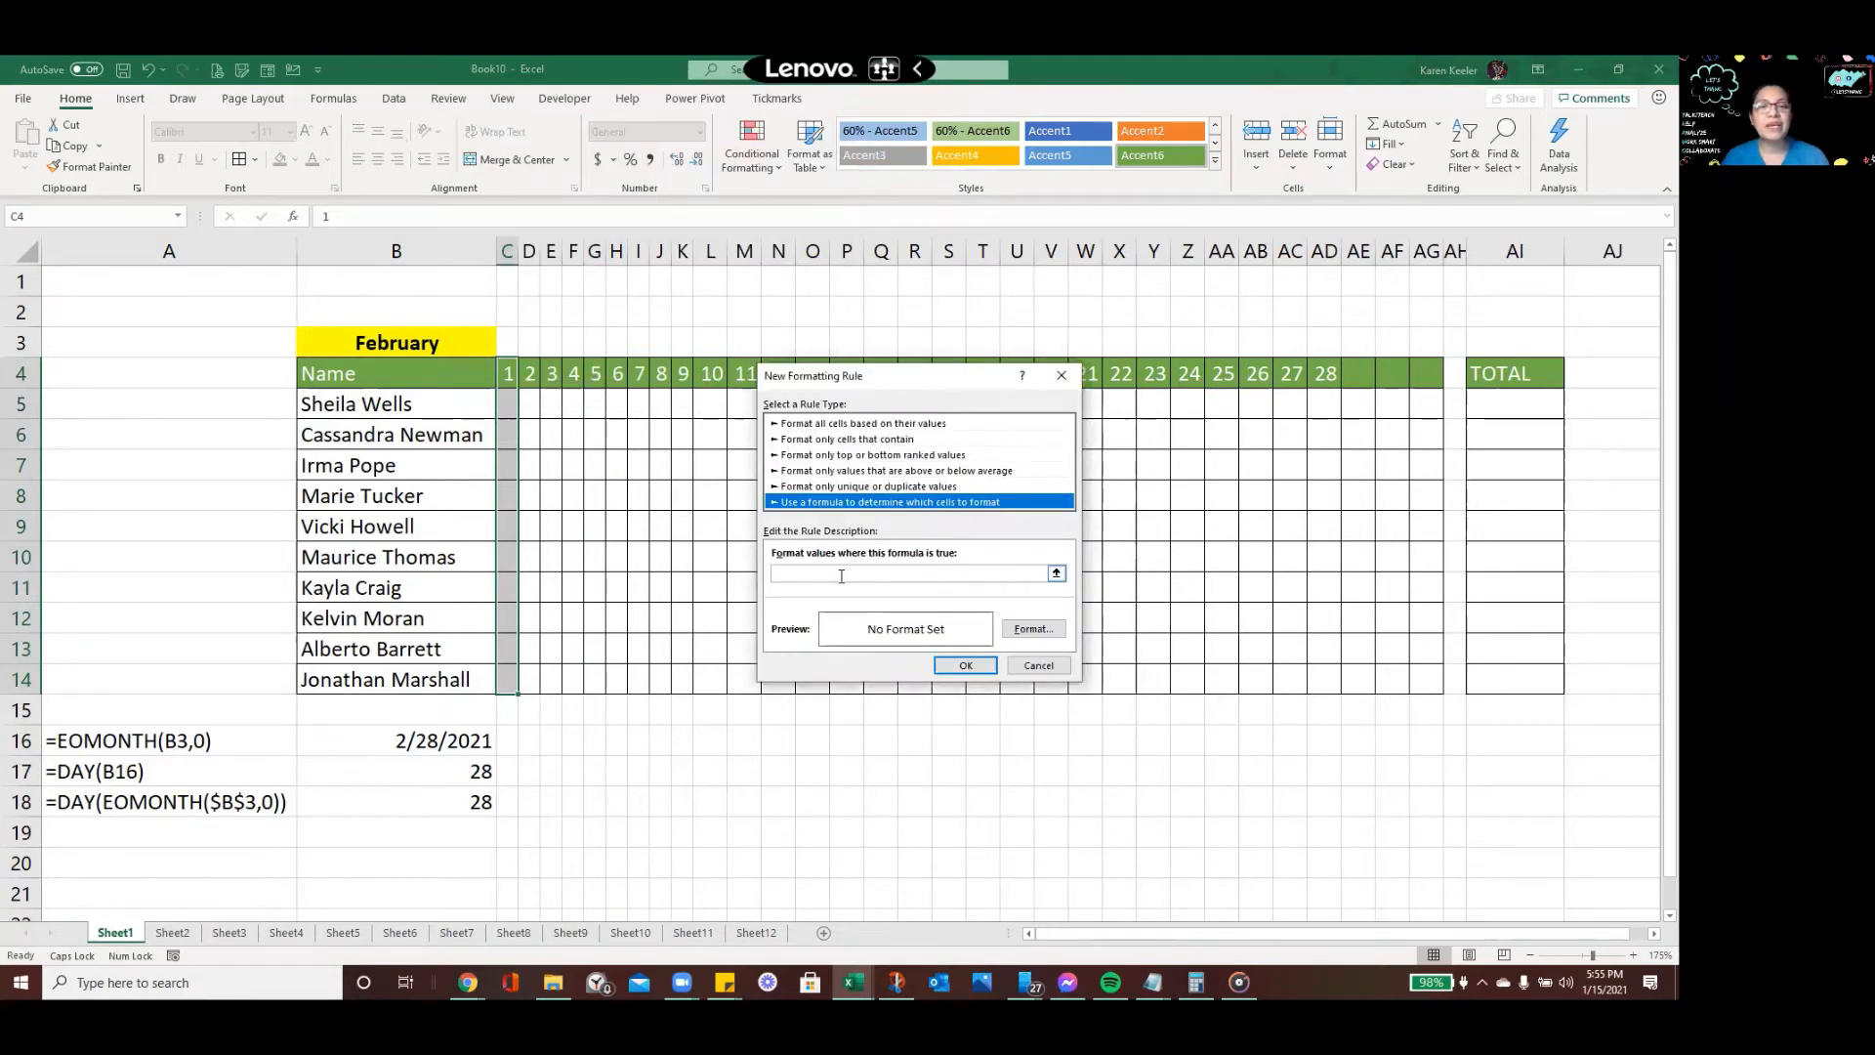
click(841, 576)
text(=)
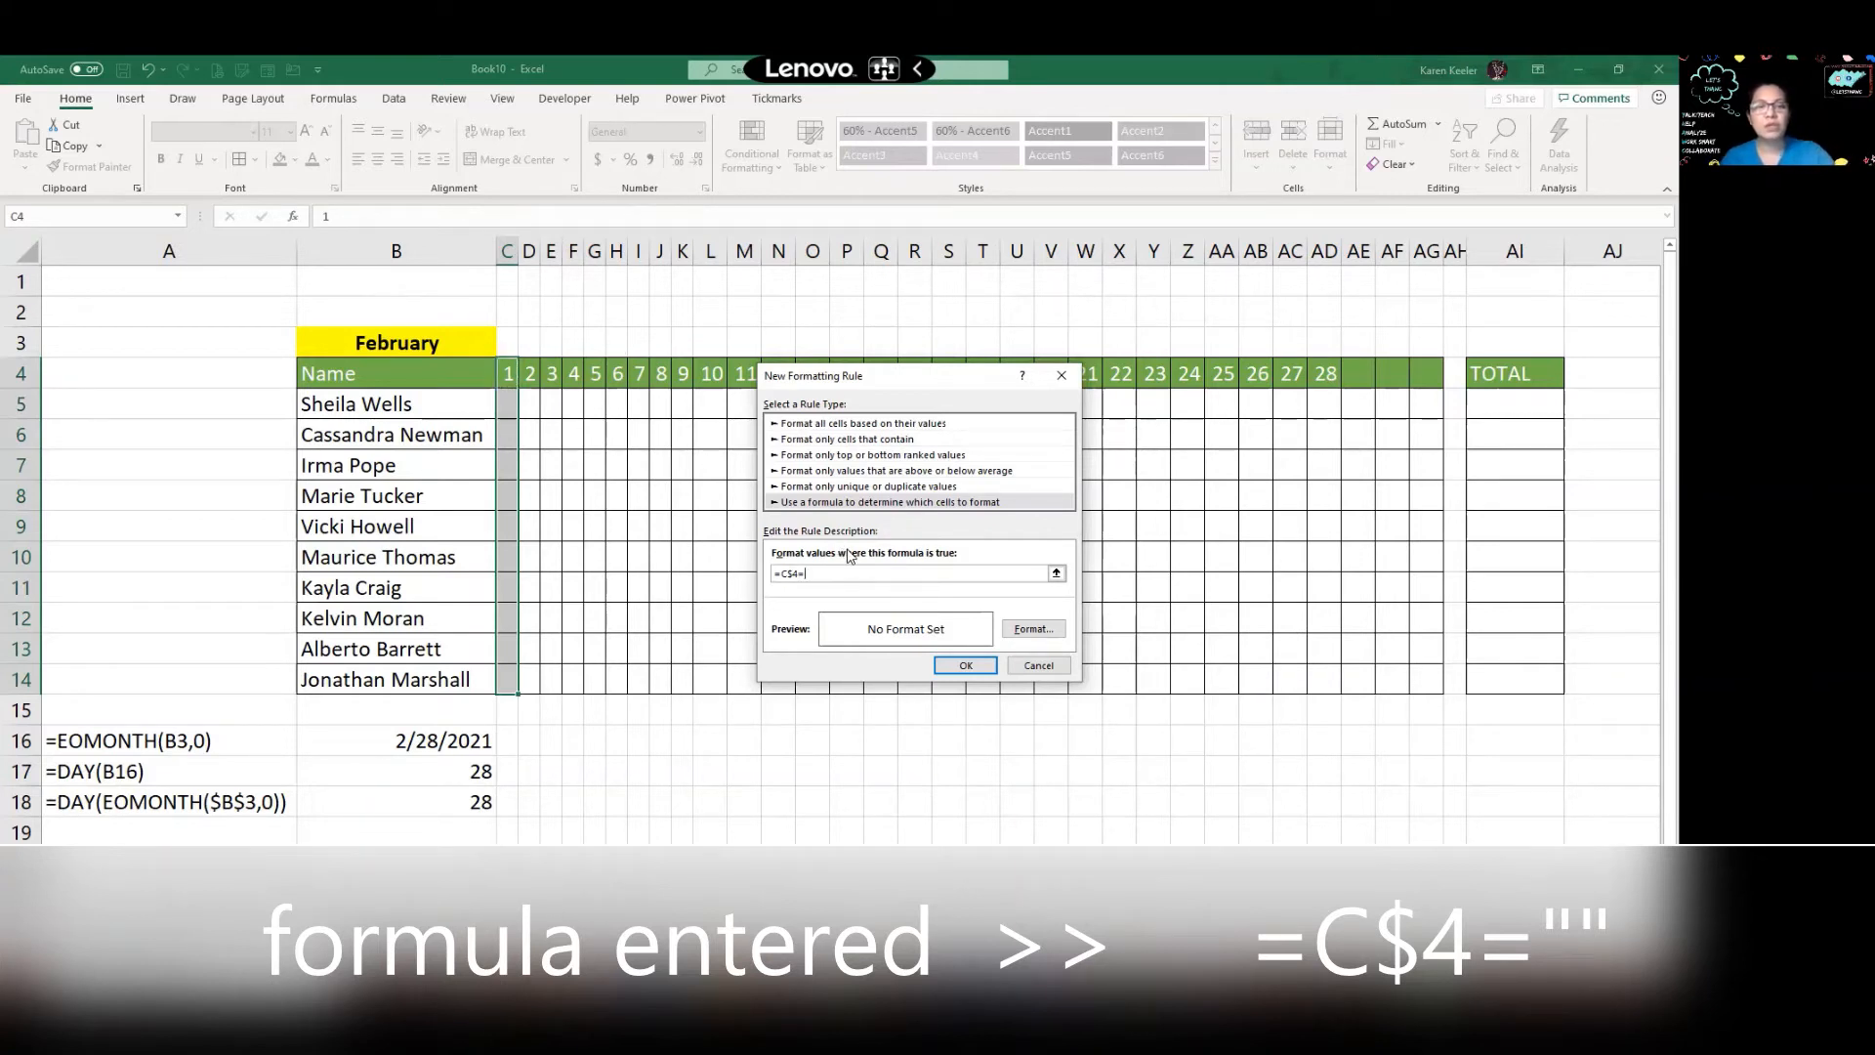
text("")
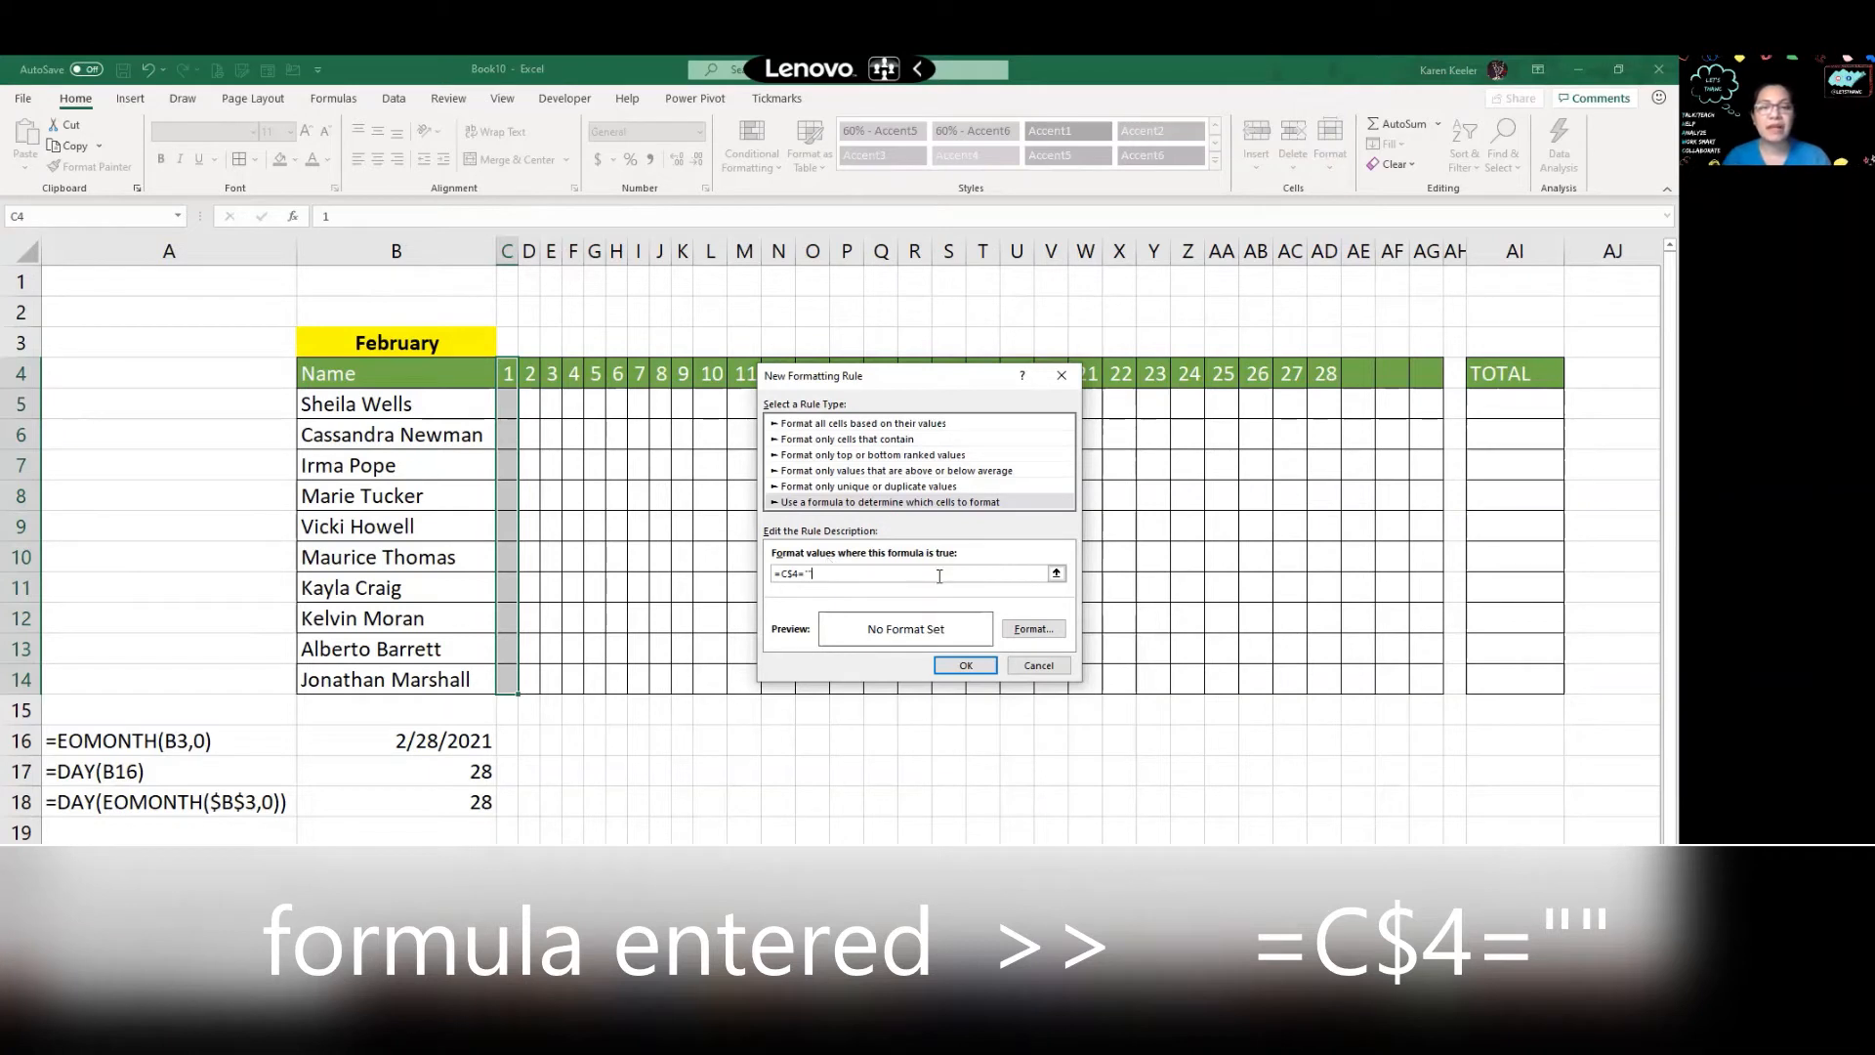
Set the background fill in the new rule's format to No Color
click(1057, 629)
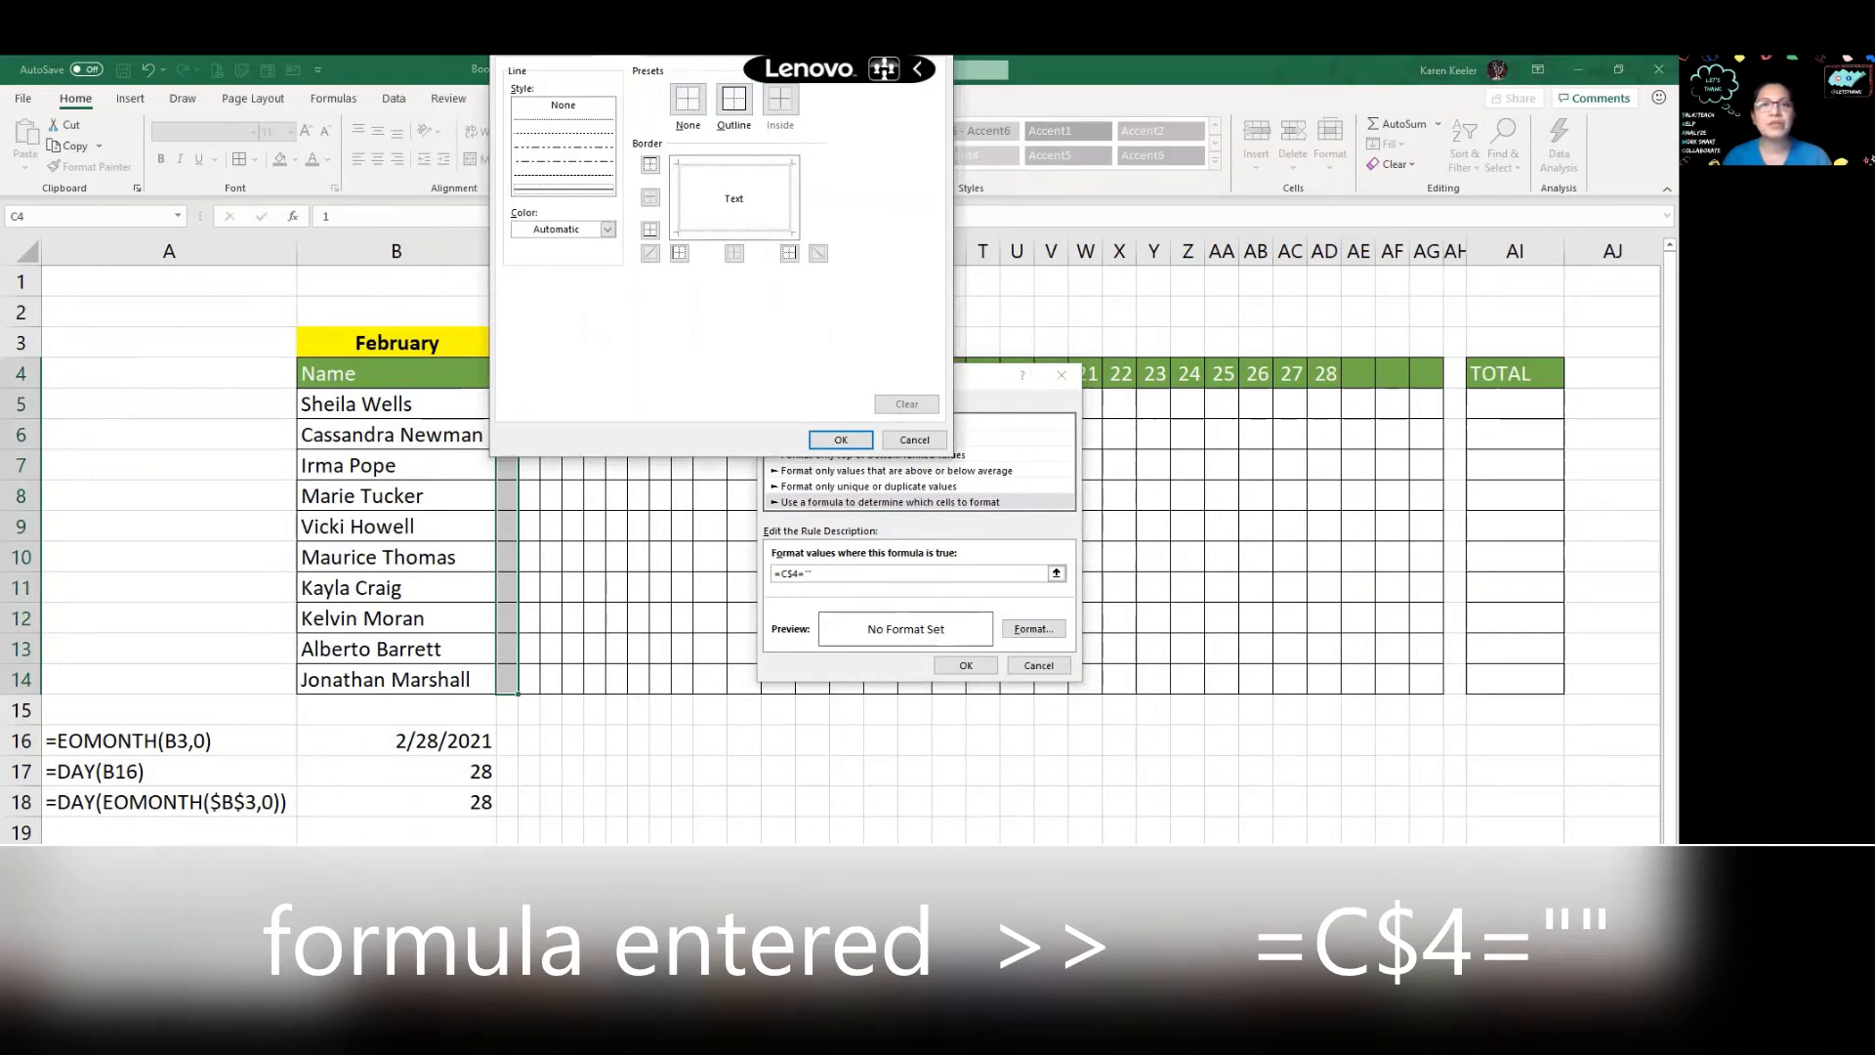
drag(665, 17, 605, 339)
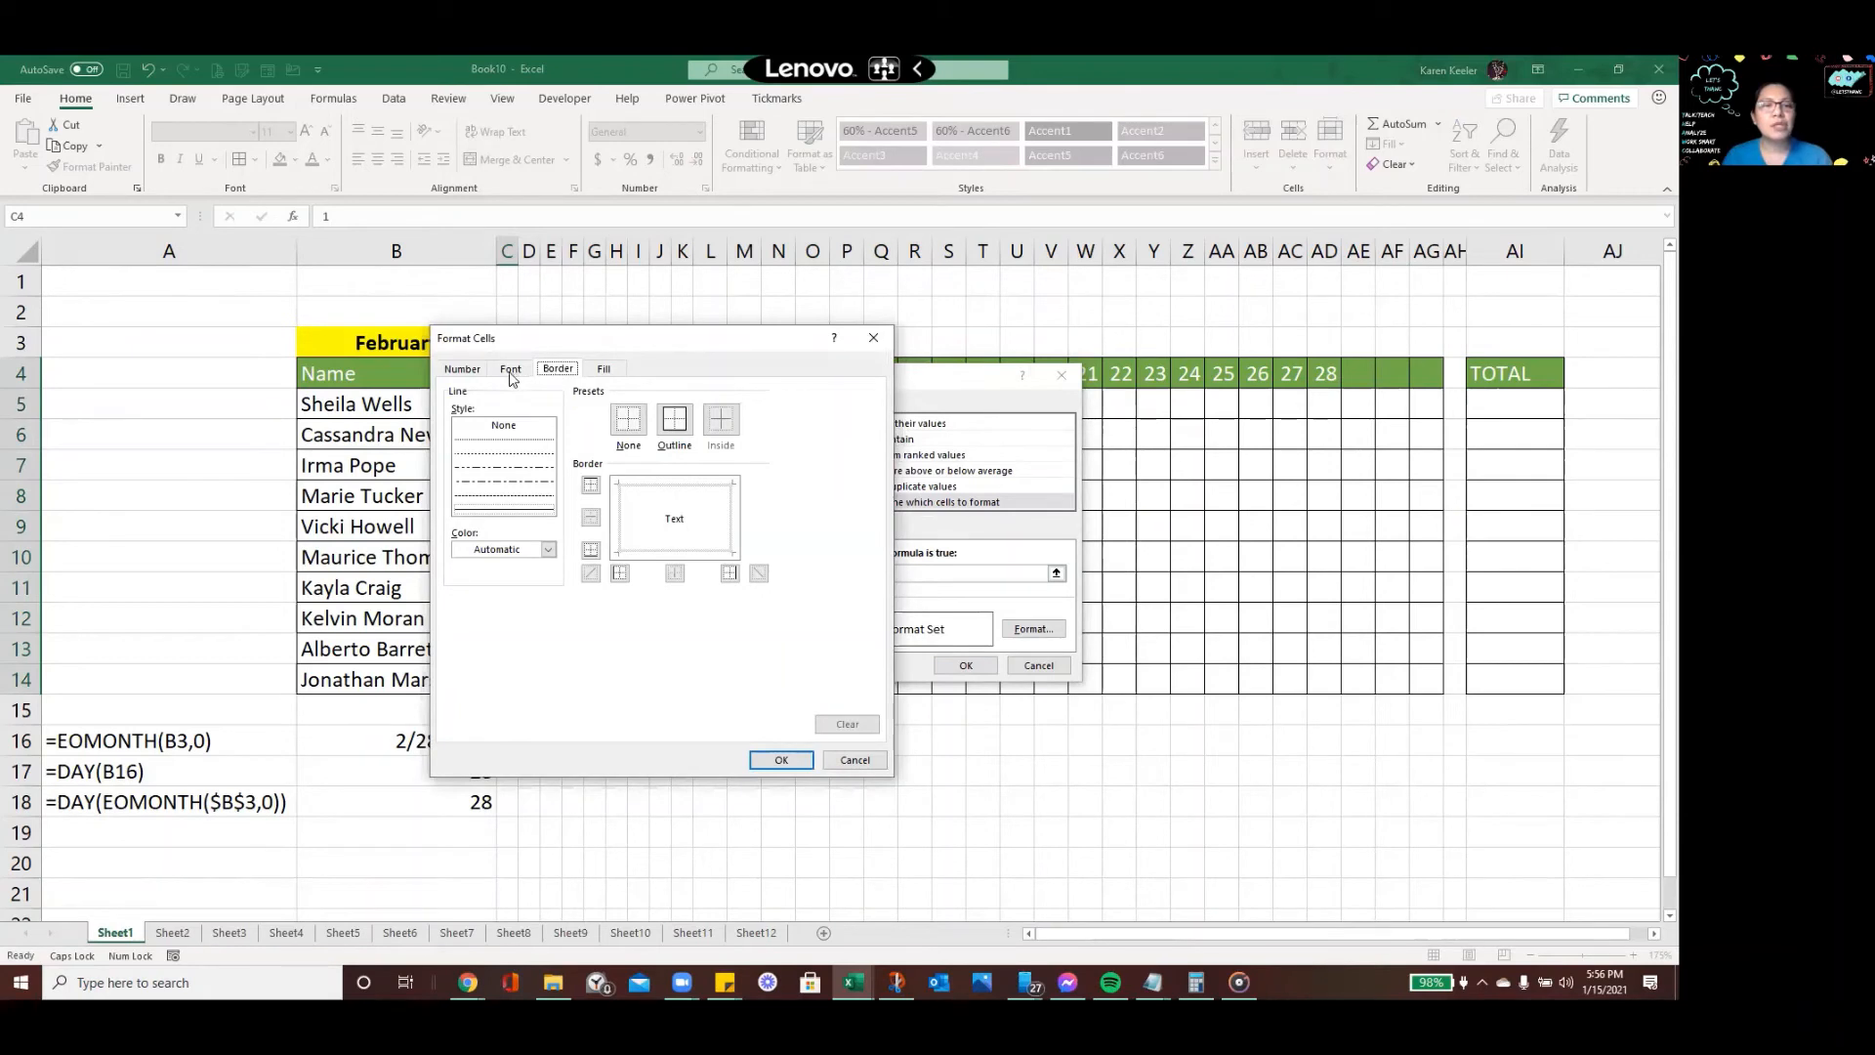
click(604, 371)
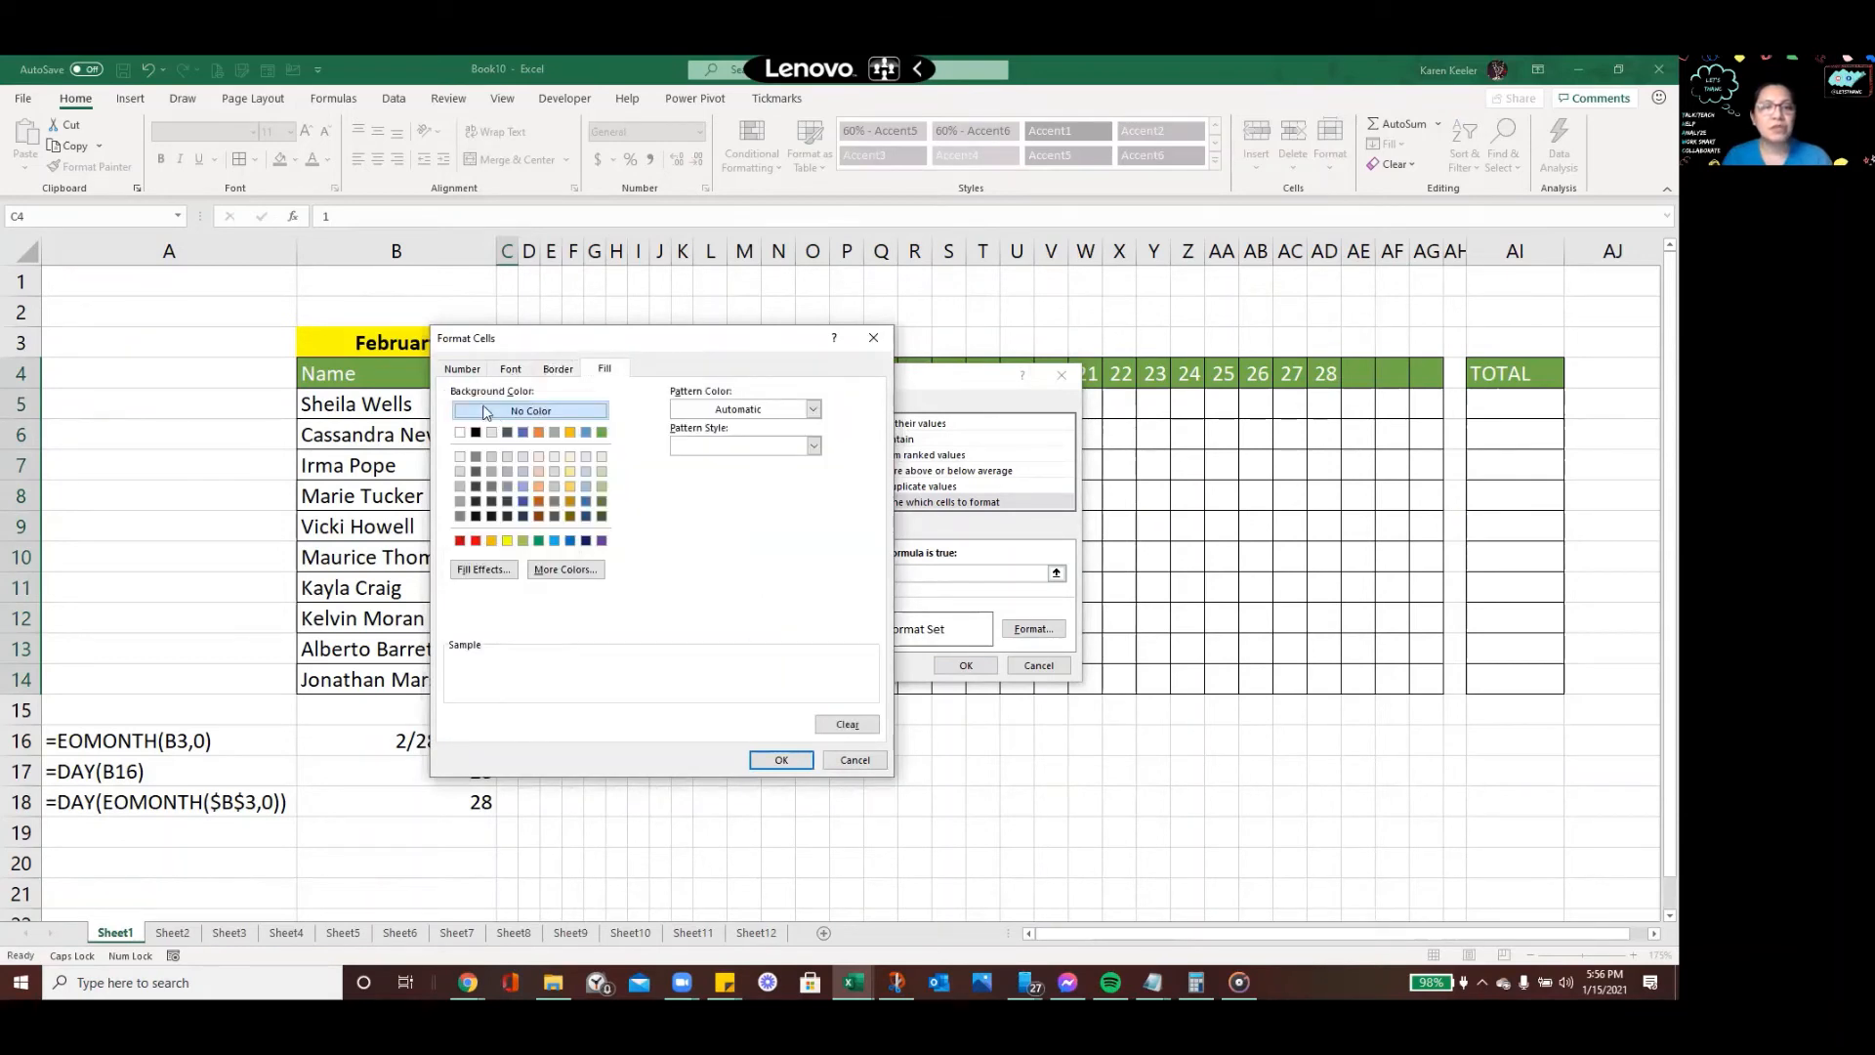
click(781, 760)
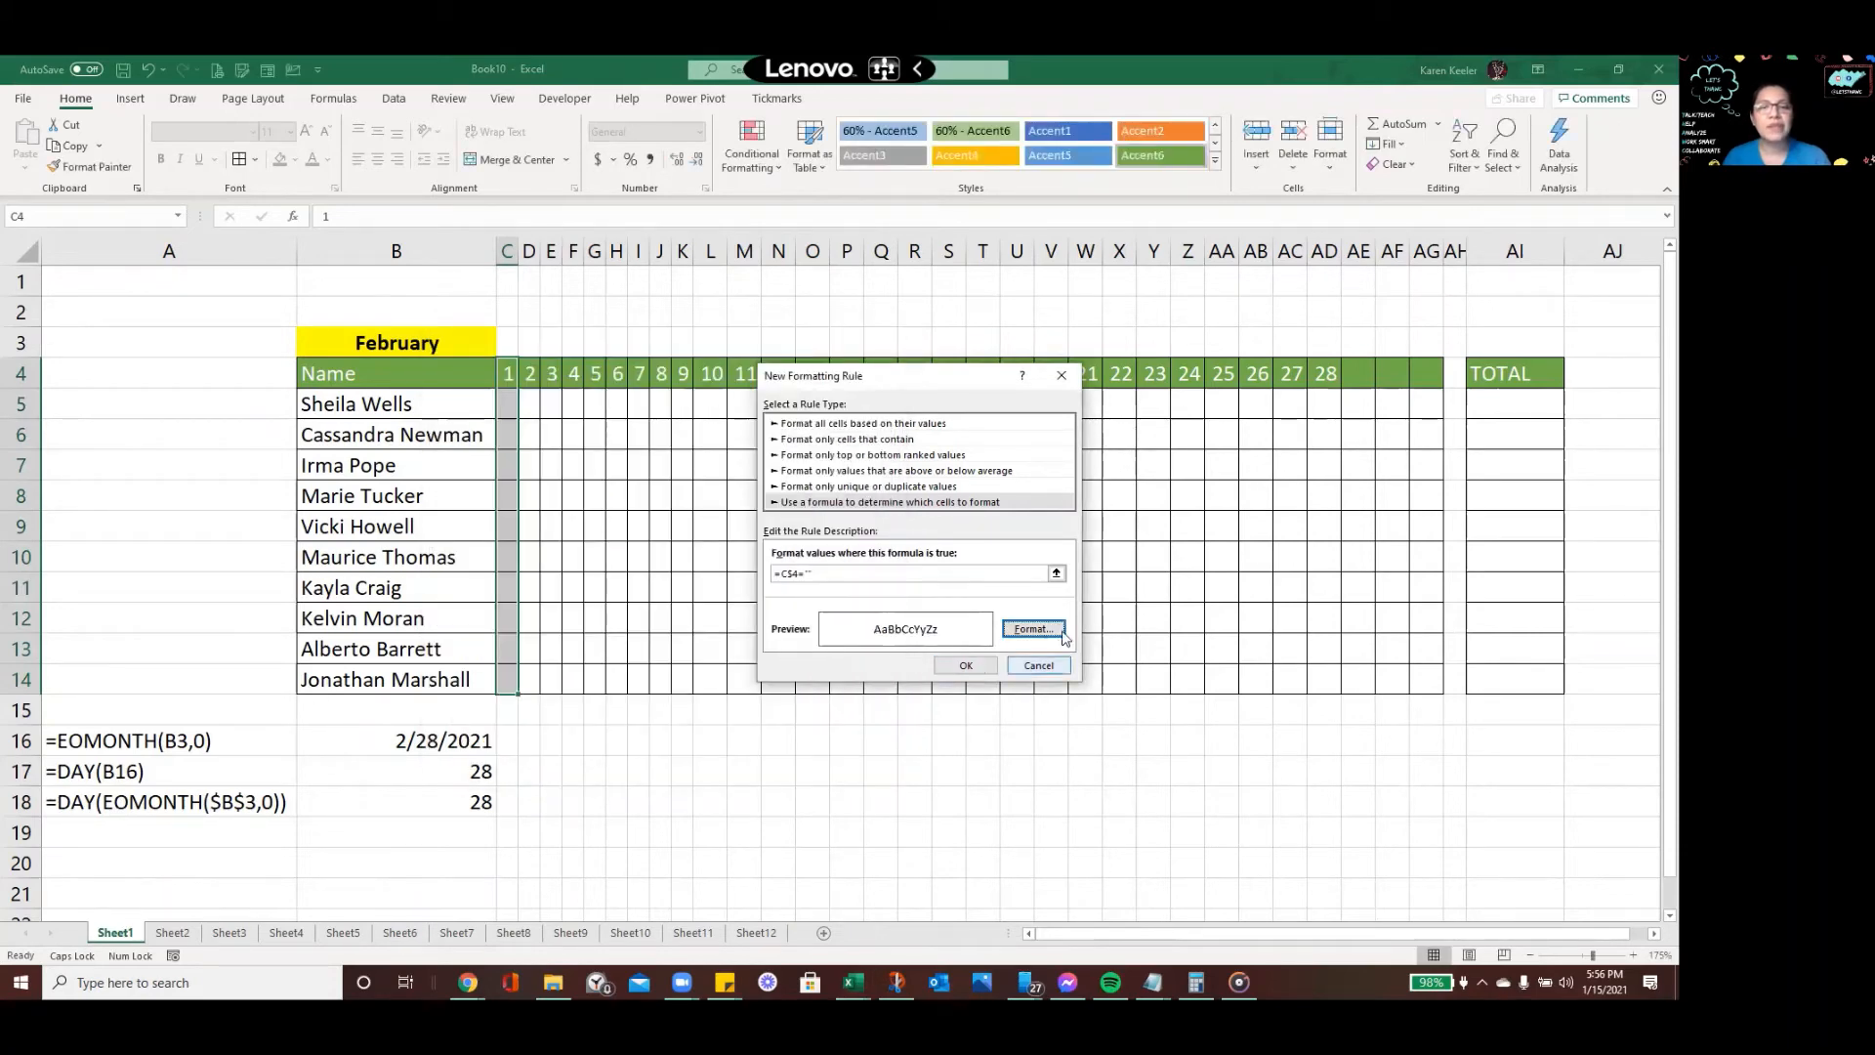
Clear the top, right and bottom borders in the rule's format and create the rule for C4:C14
click(1034, 629)
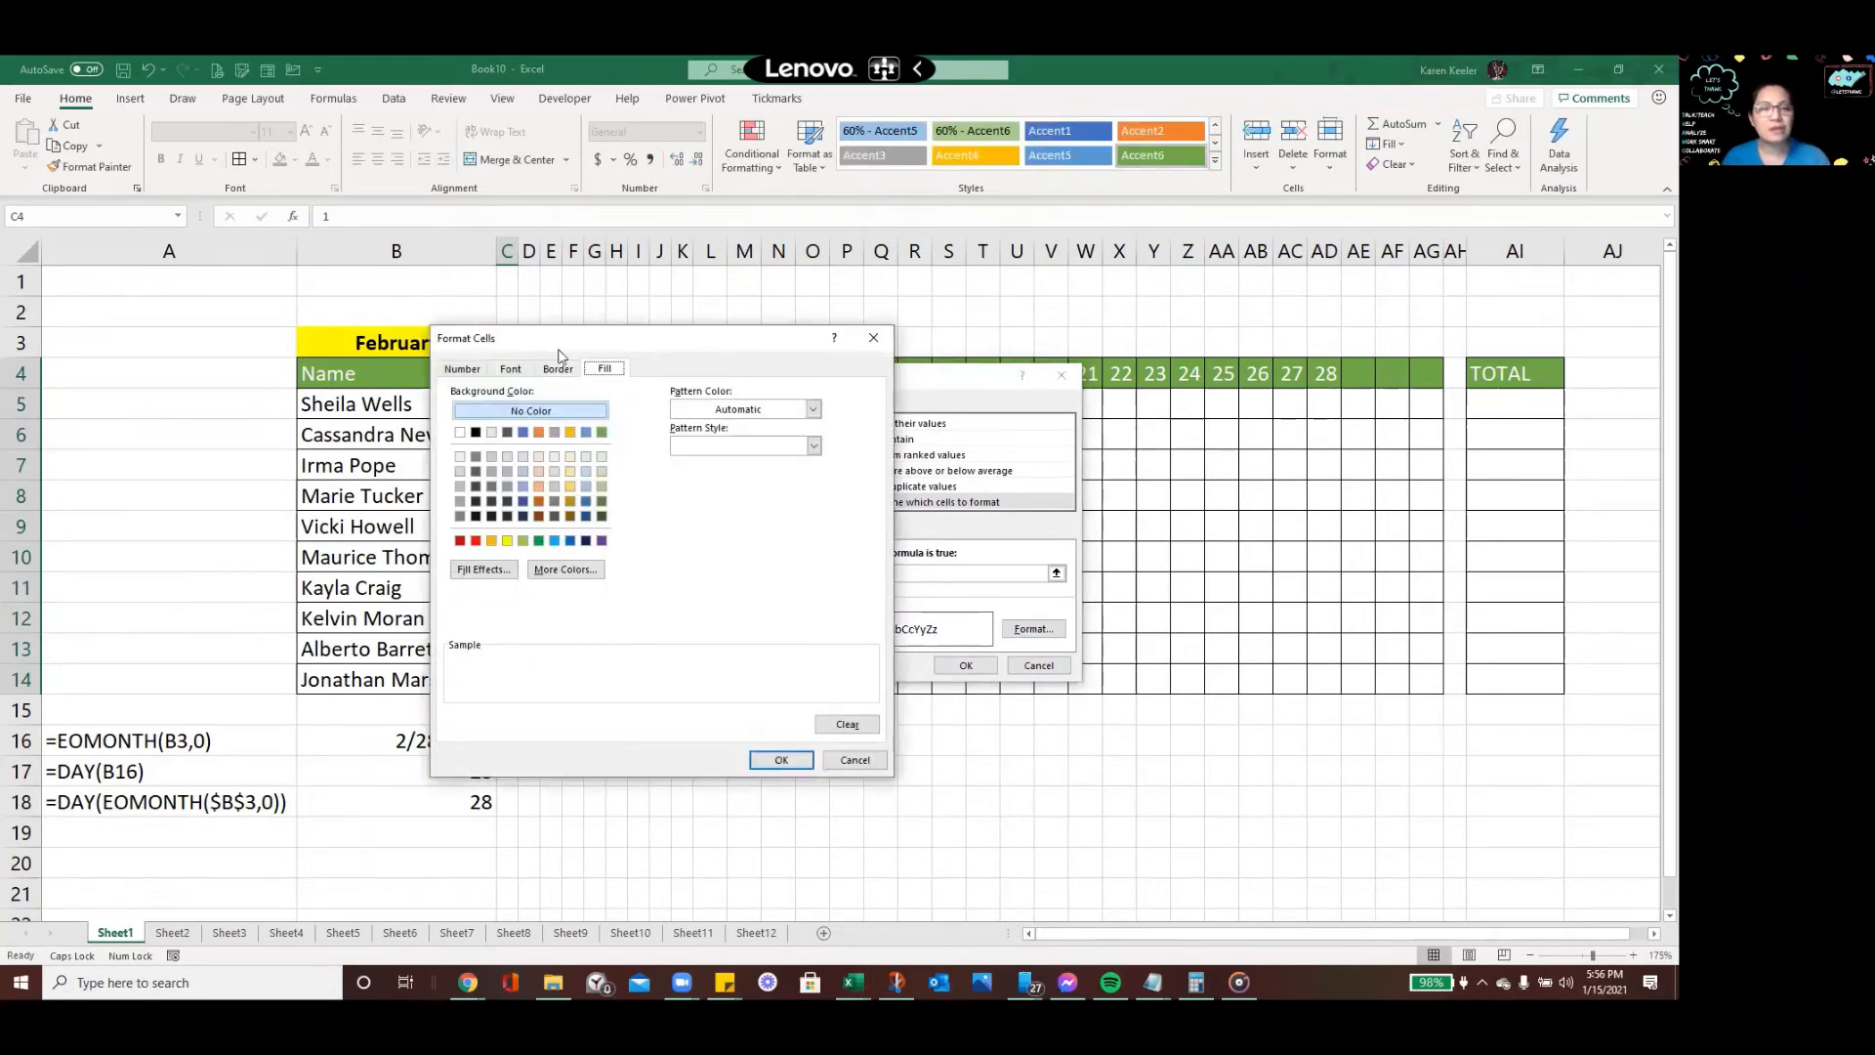
click(556, 370)
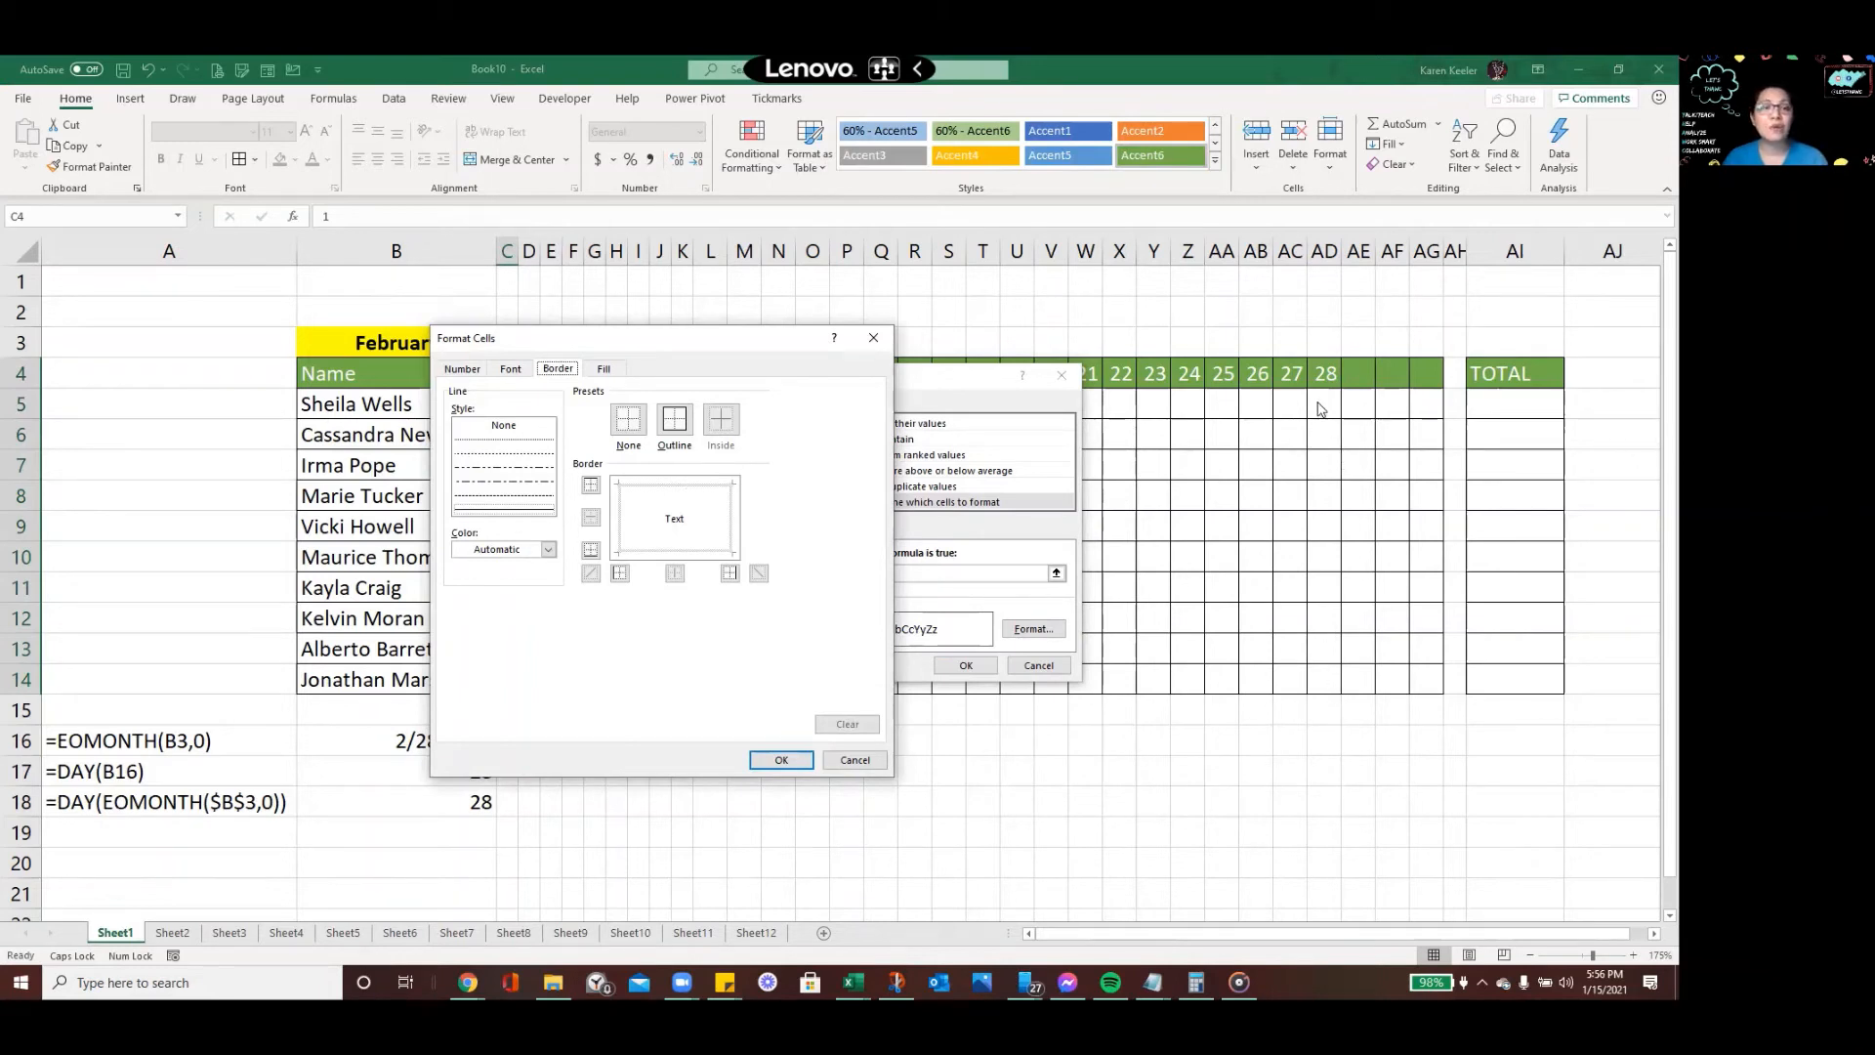
click(697, 493)
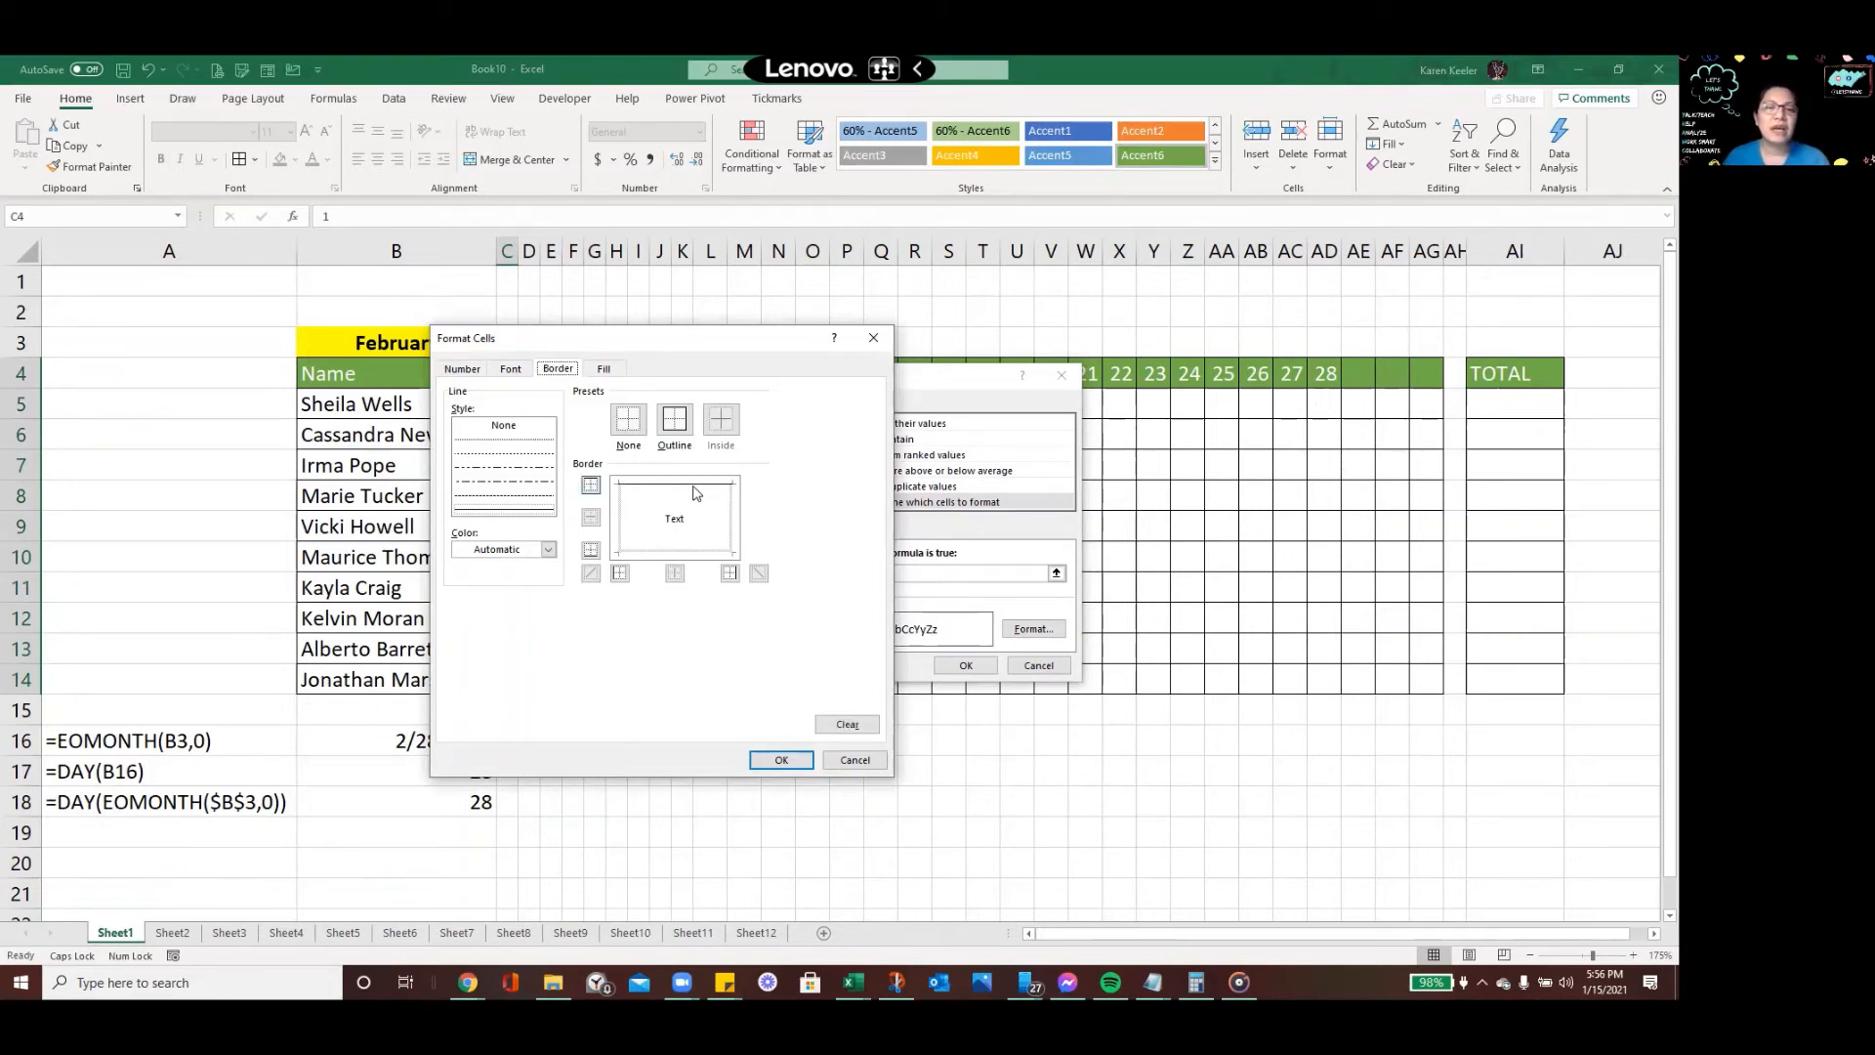
click(697, 493)
click(730, 526)
click(731, 525)
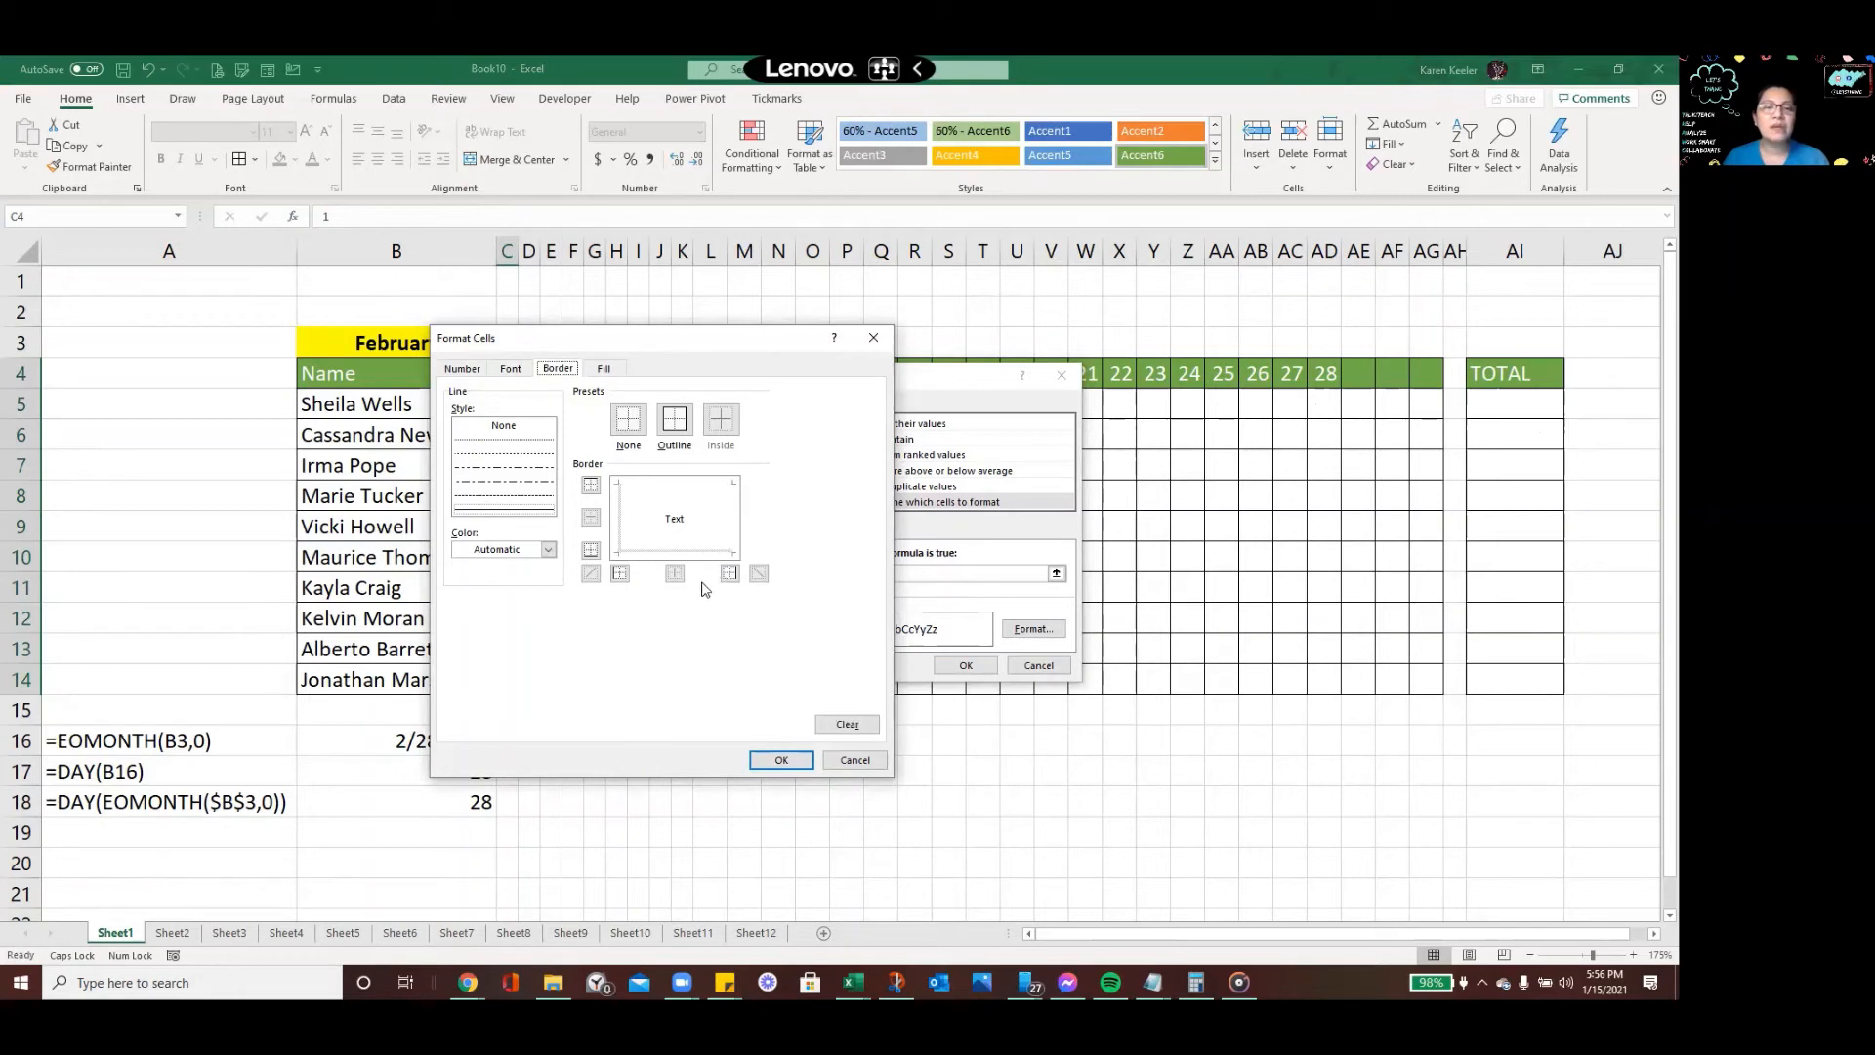
click(710, 555)
click(710, 555)
click(781, 759)
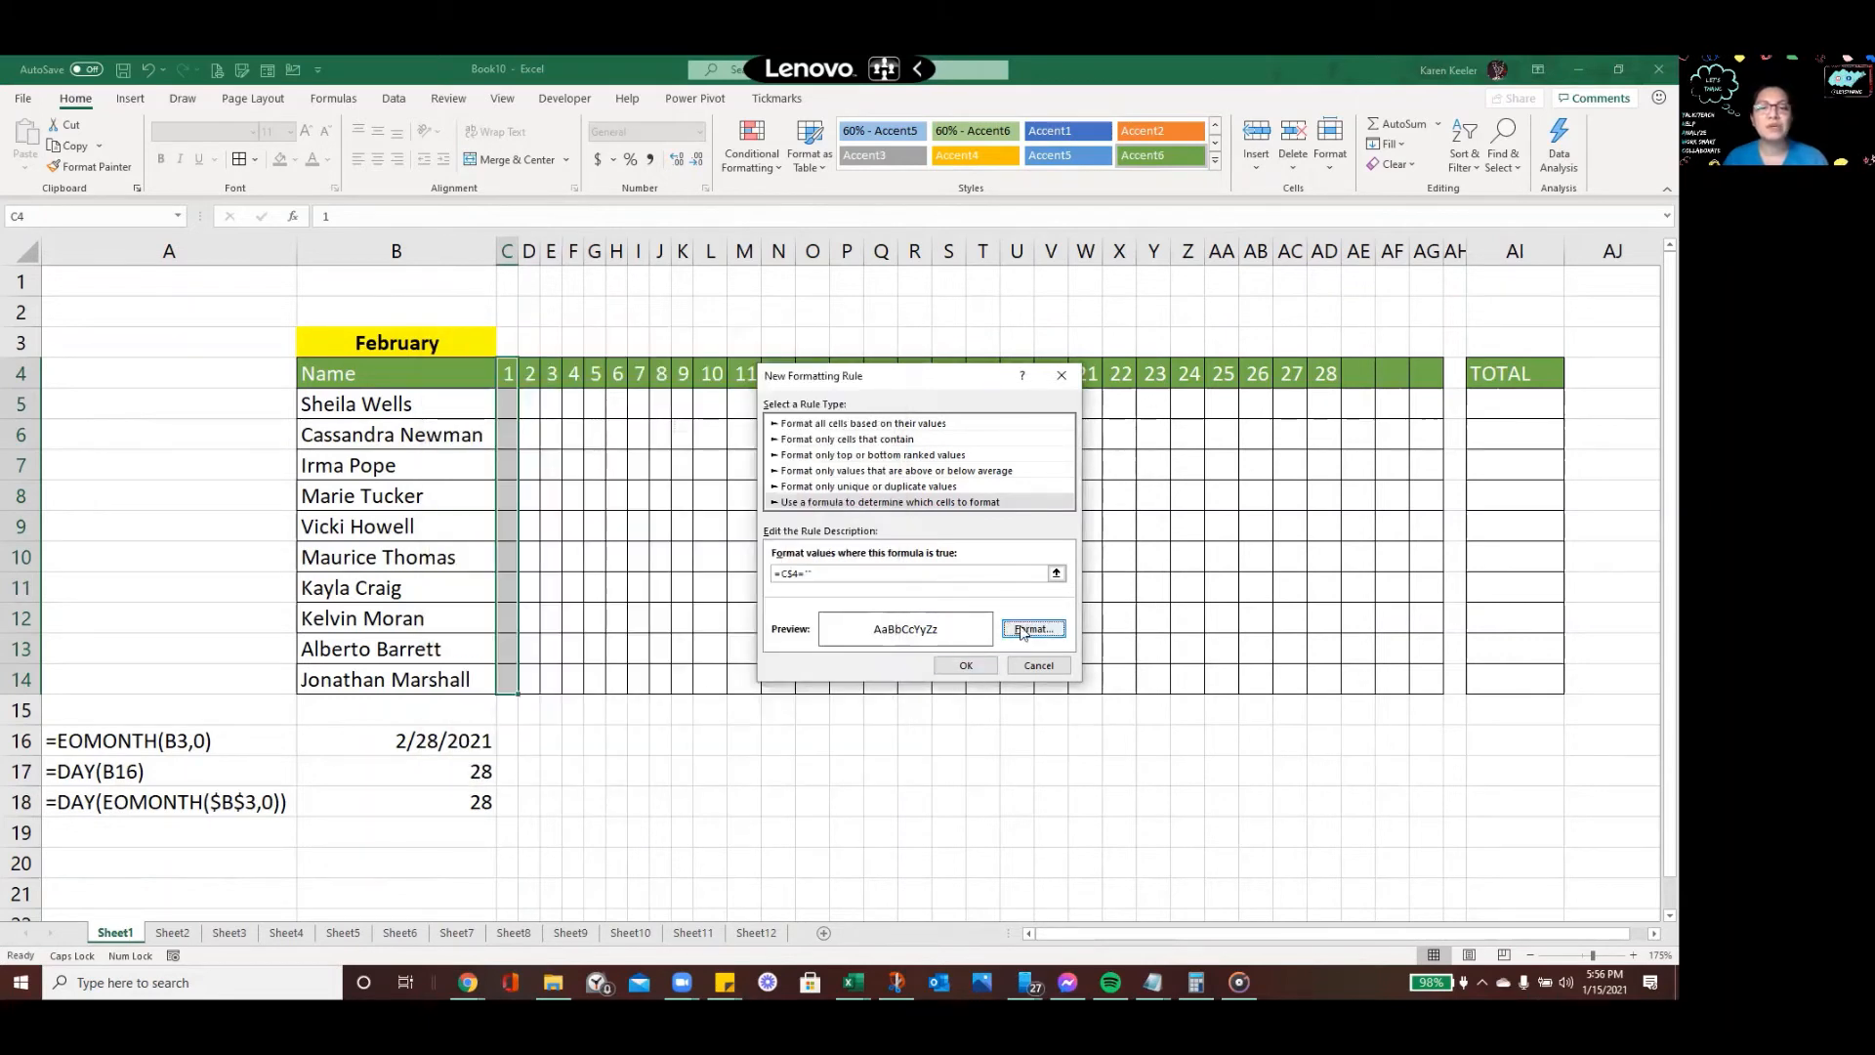
click(980, 668)
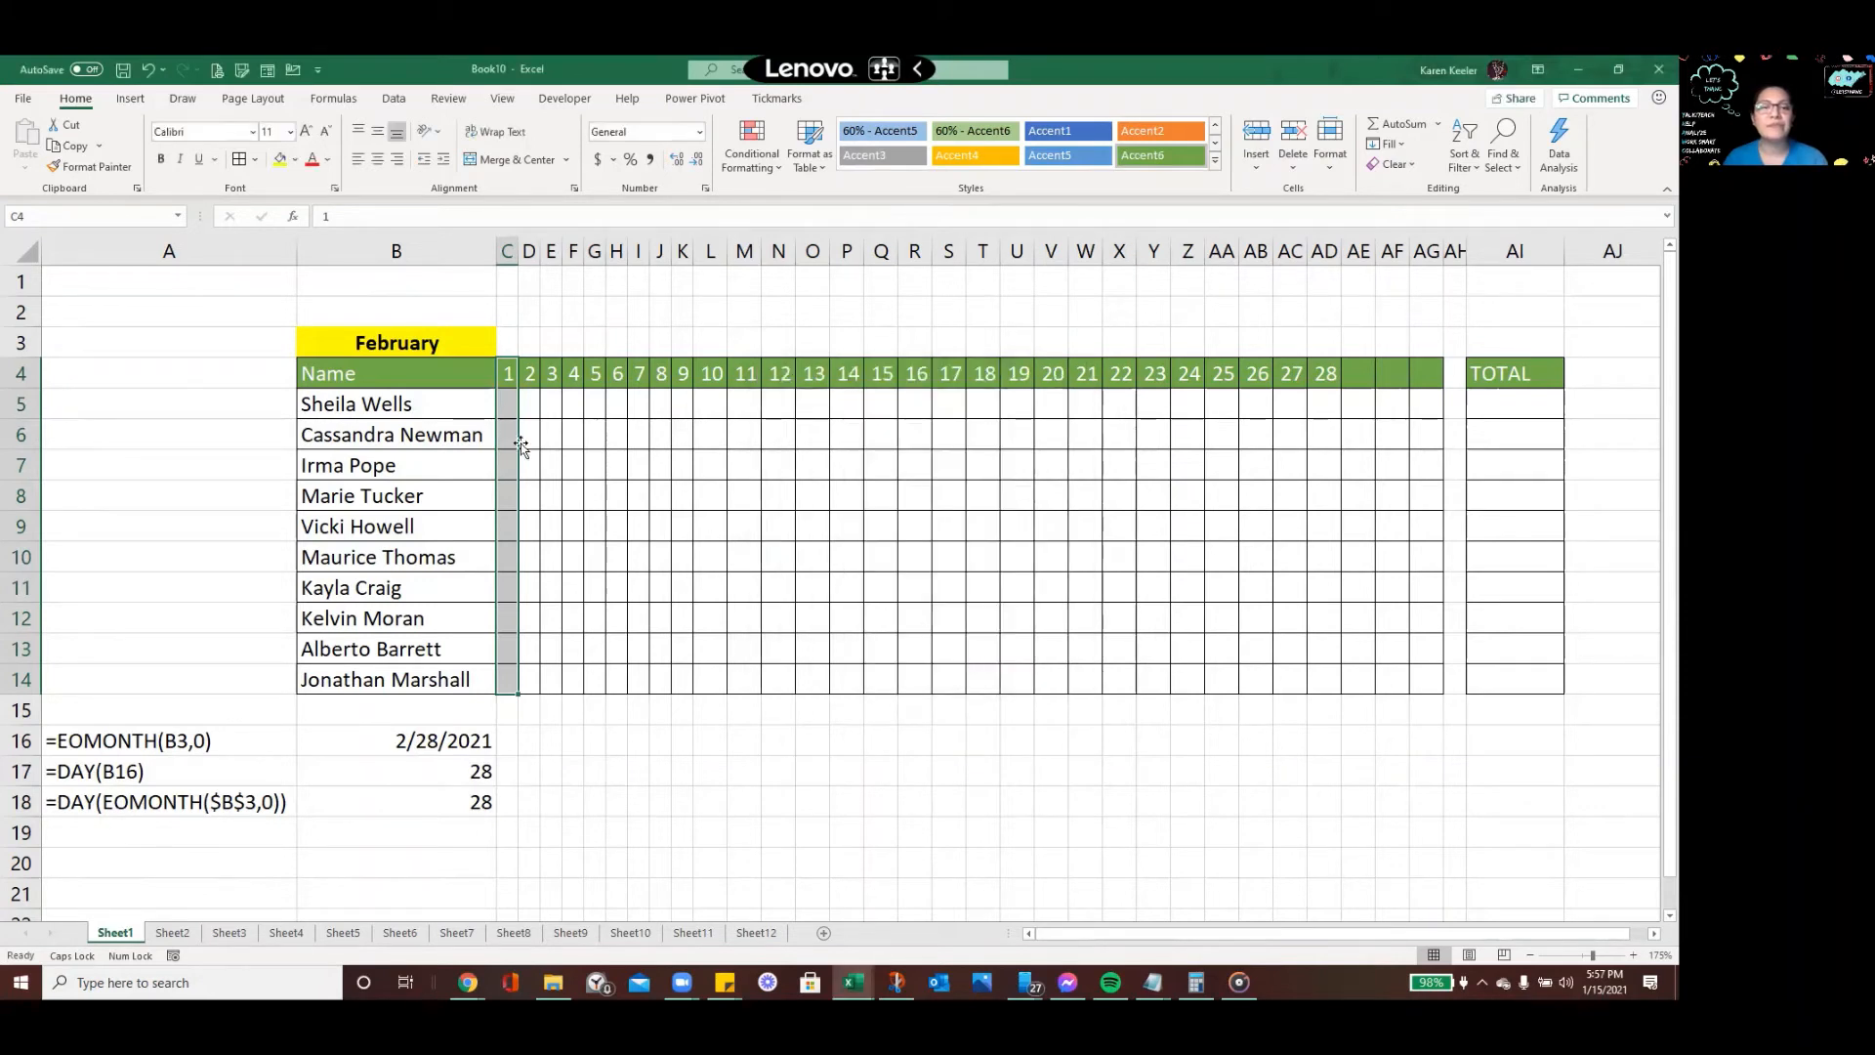
Copy the formatting of C4:C14 to D4:AG14 with Format Painter
click(506, 373)
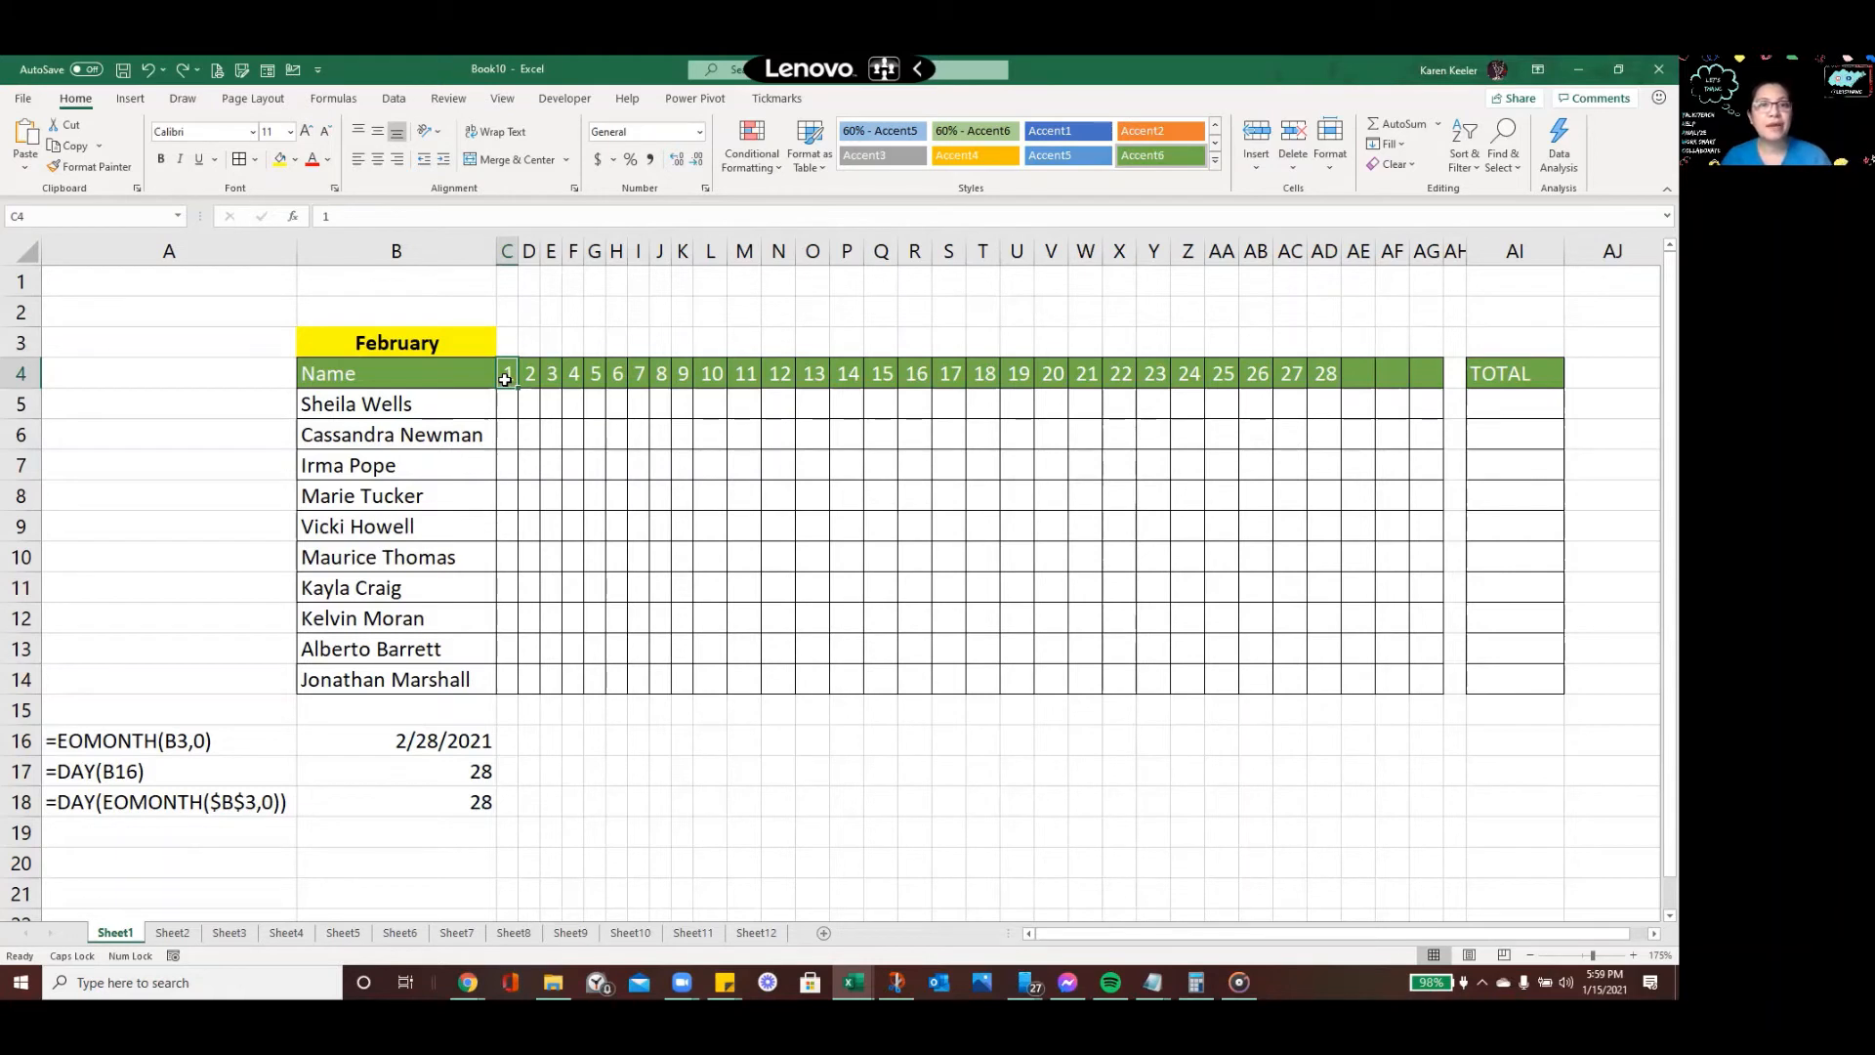
drag(506, 379, 504, 672)
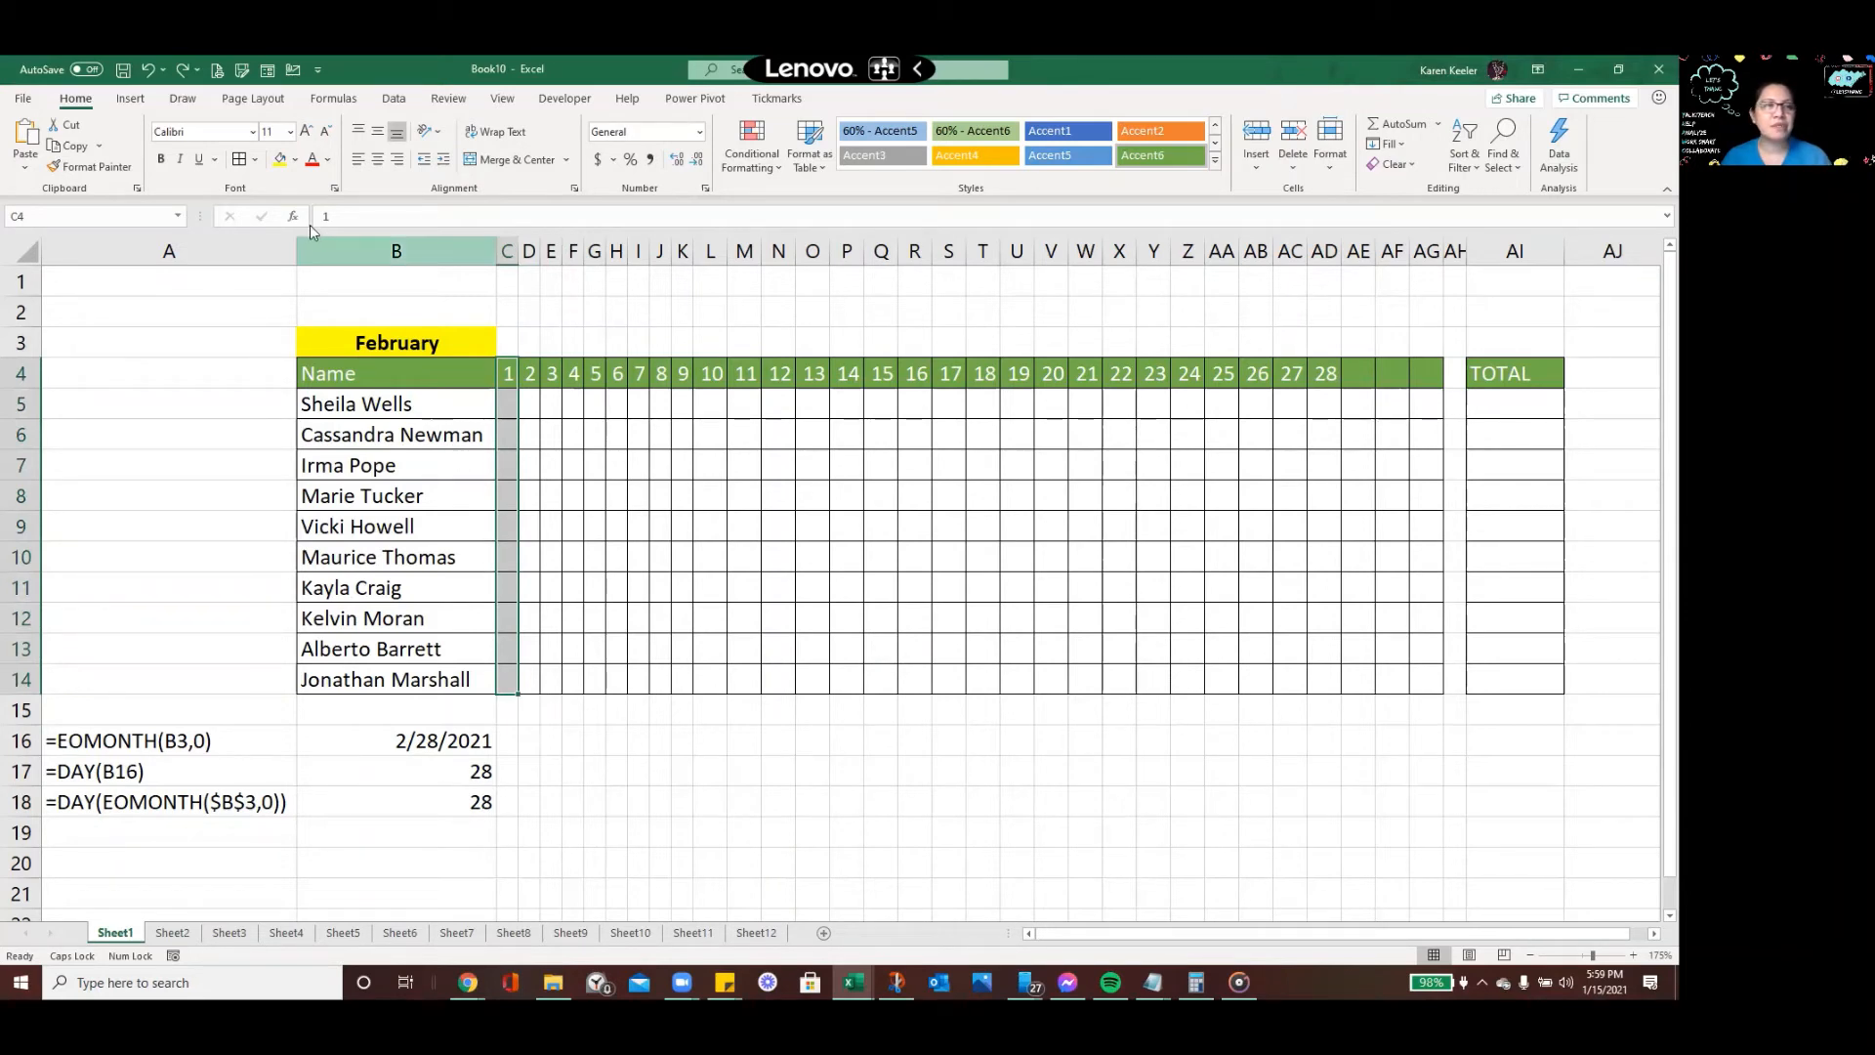
click(90, 166)
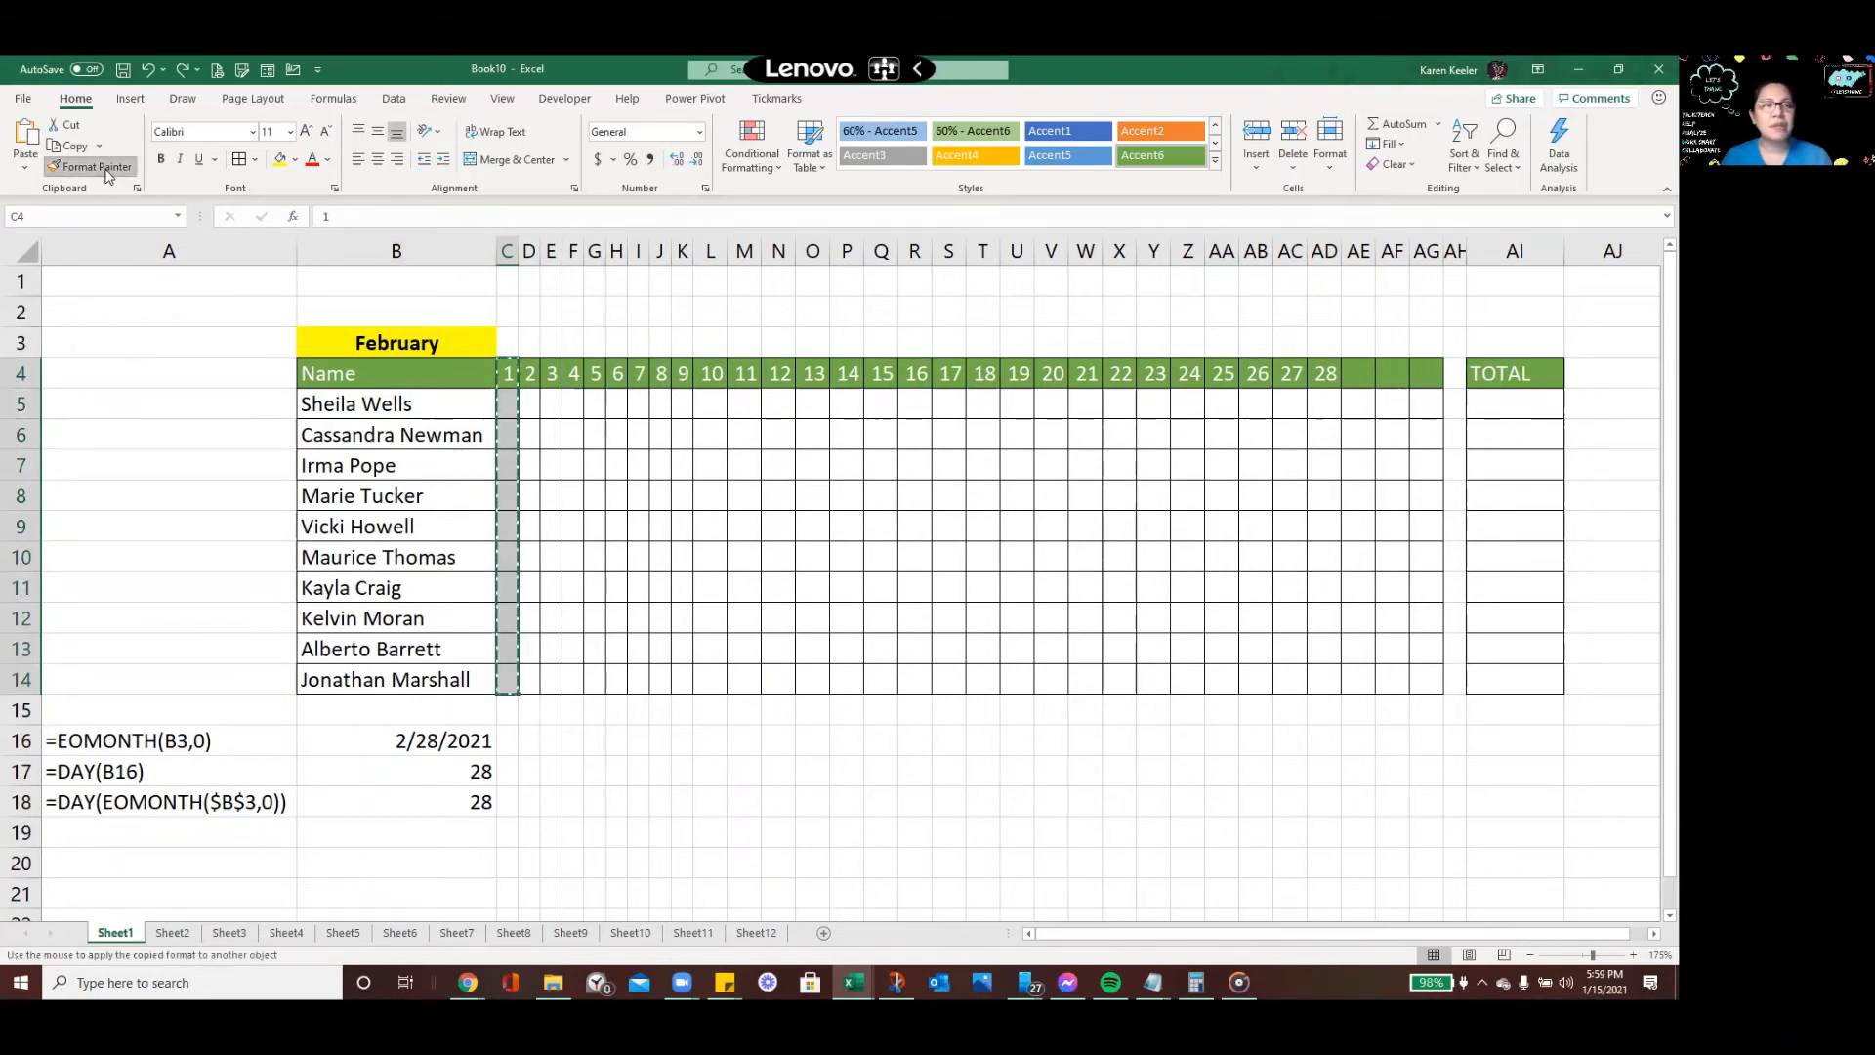
mouse_move(528, 373)
mouse_down()
mouse_move(884, 532)
mouse_move(1318, 611)
mouse_move(1432, 661)
mouse_move(1432, 679)
mouse_up()
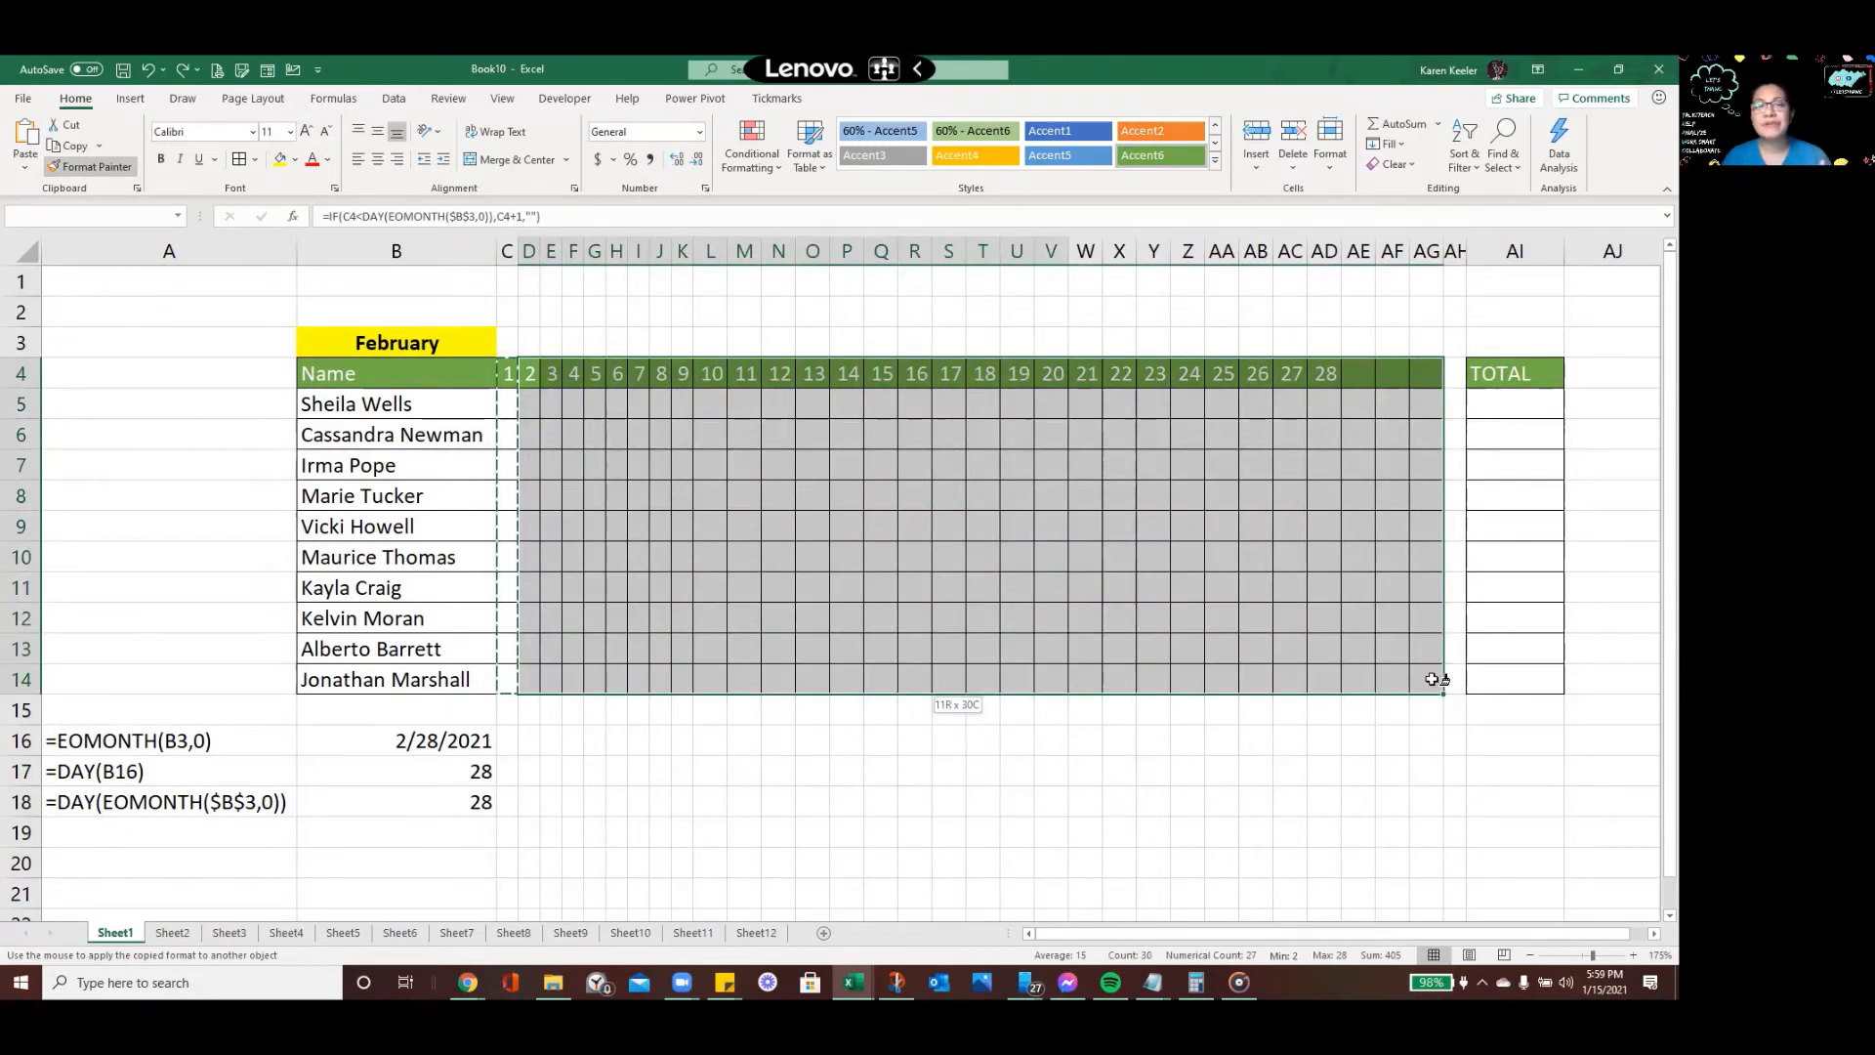
drag(1432, 679, 1432, 679)
key(Escape)
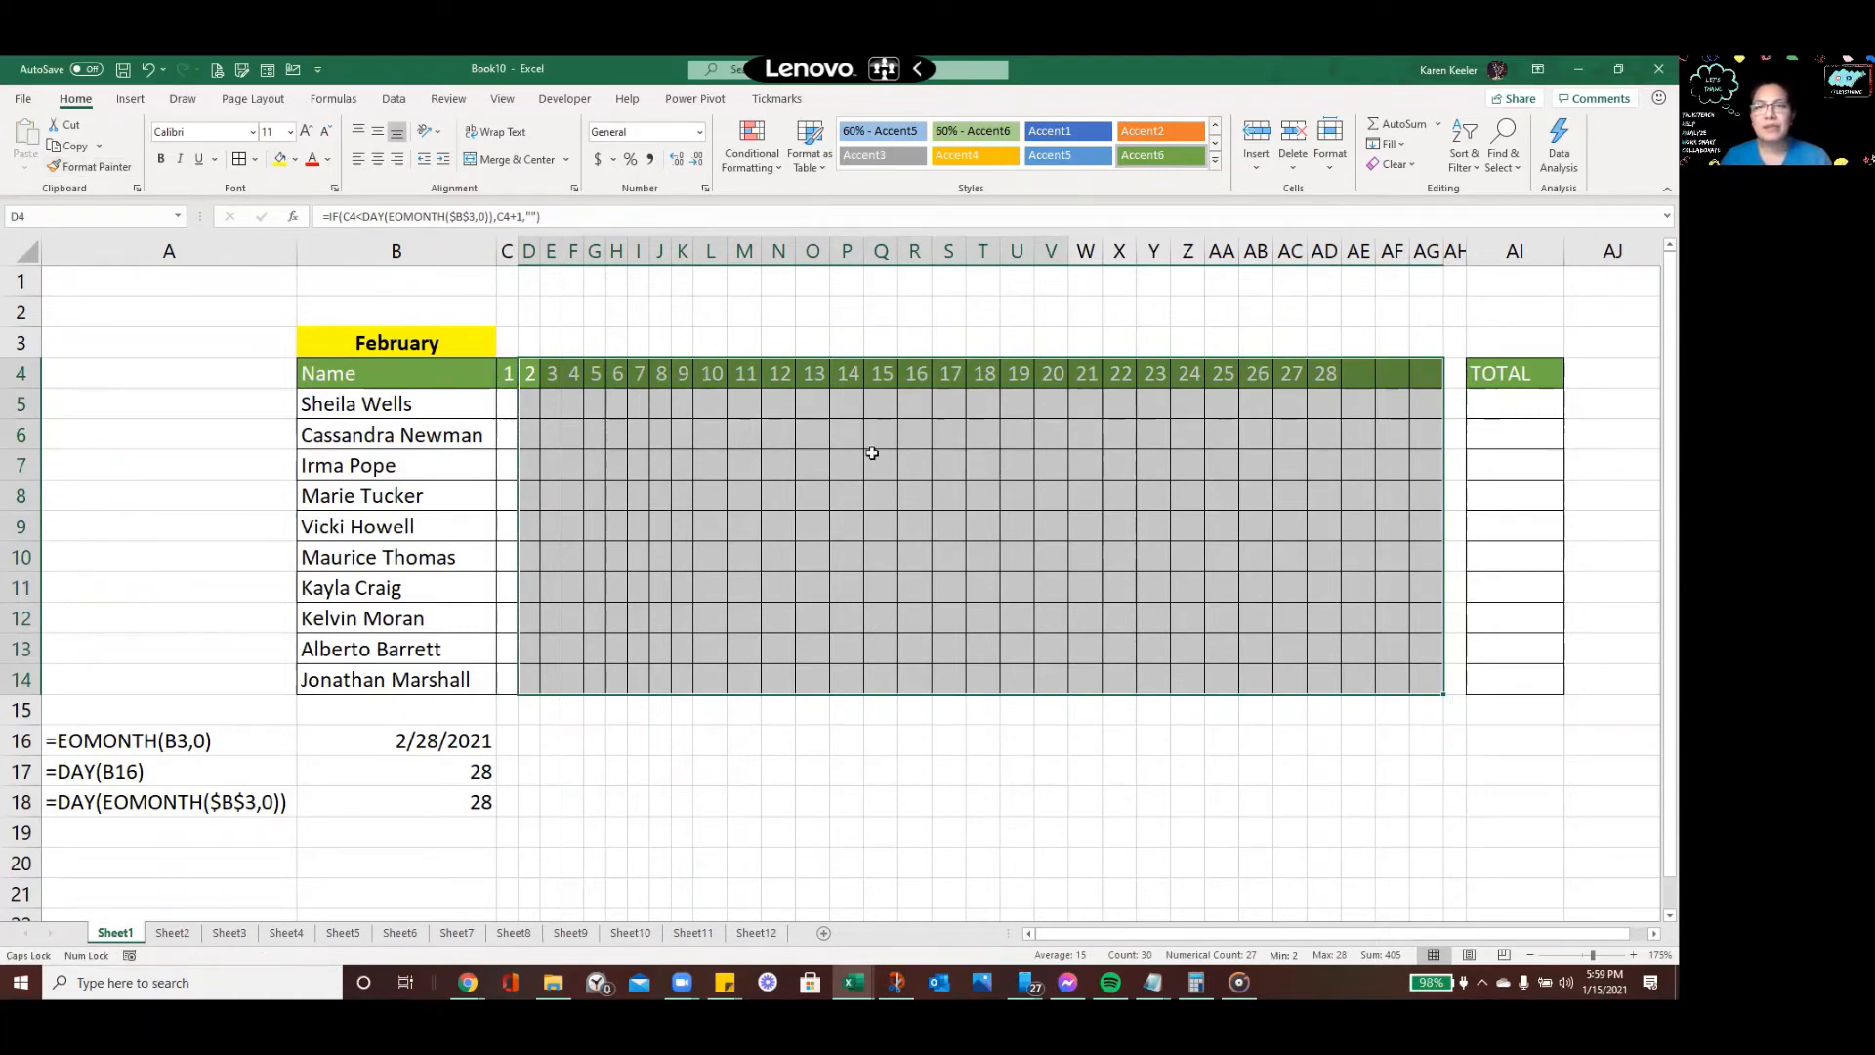
Check the formatting of the unused day columns AE:AG and inspect the formula in header cell AE4
click(1115, 433)
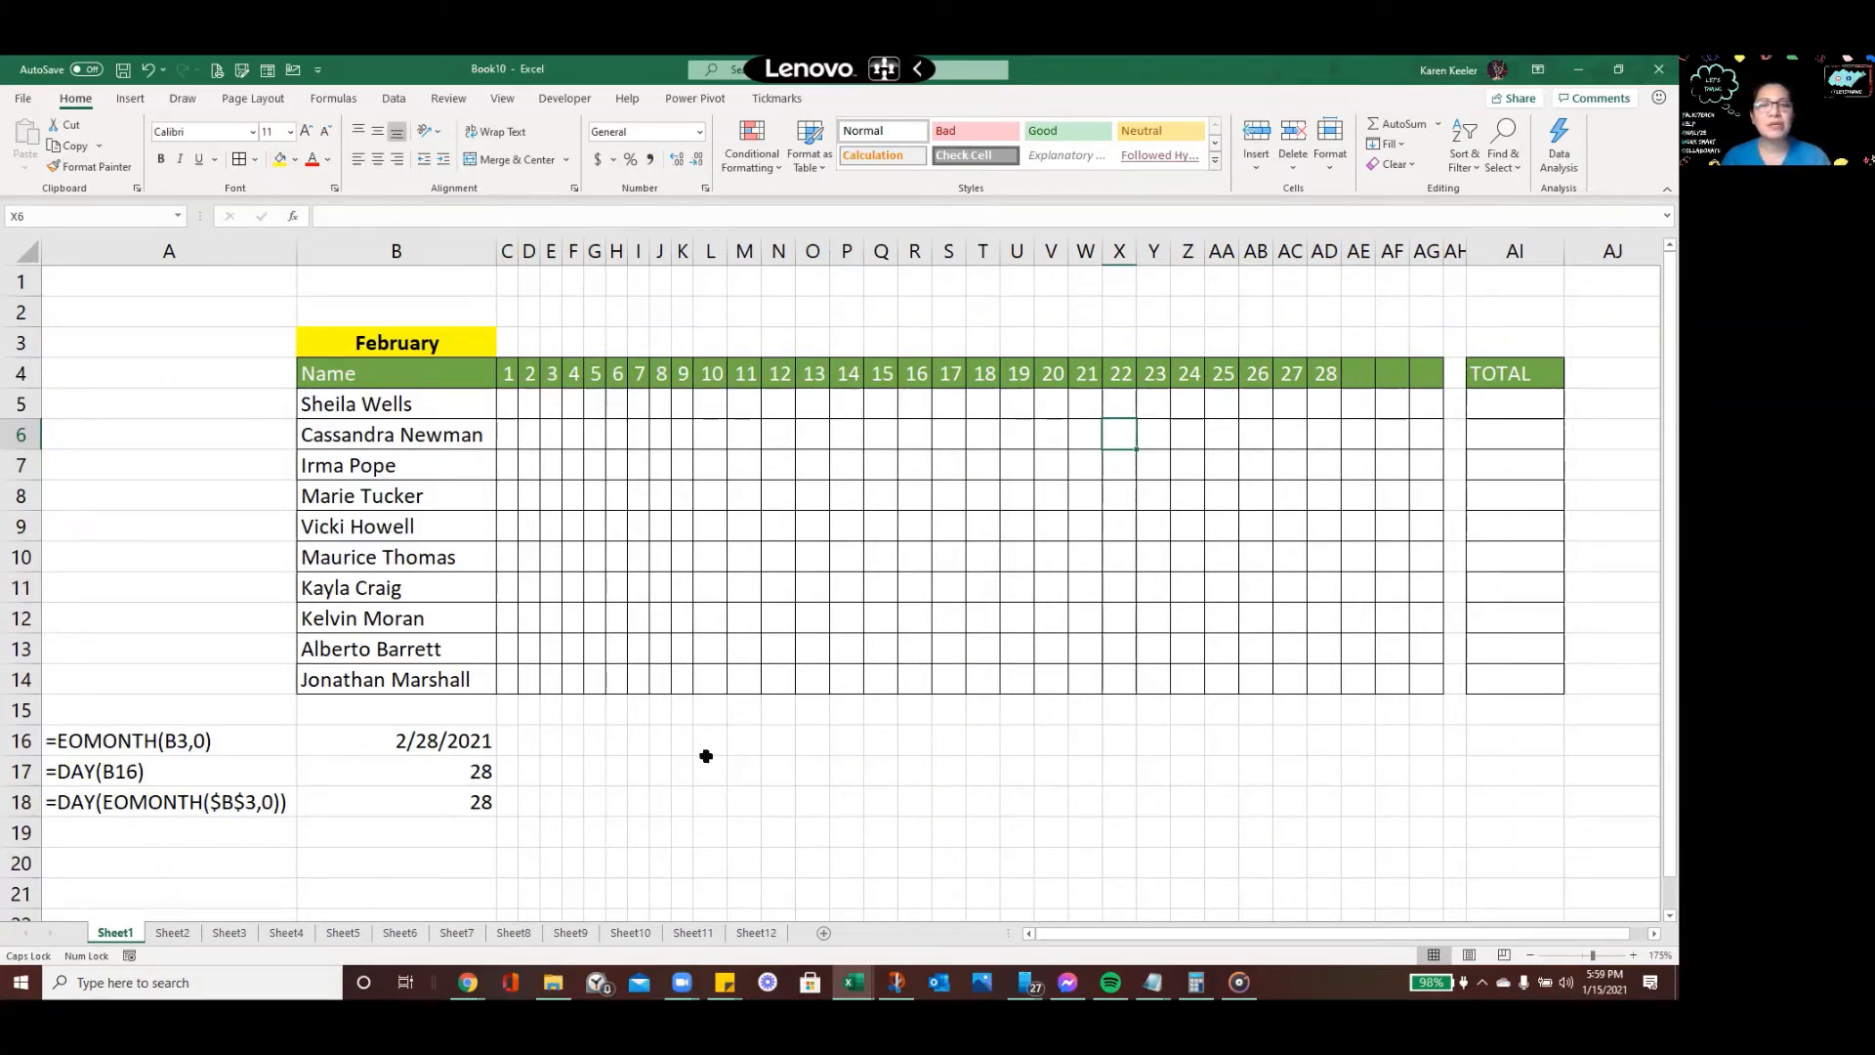
click(904, 708)
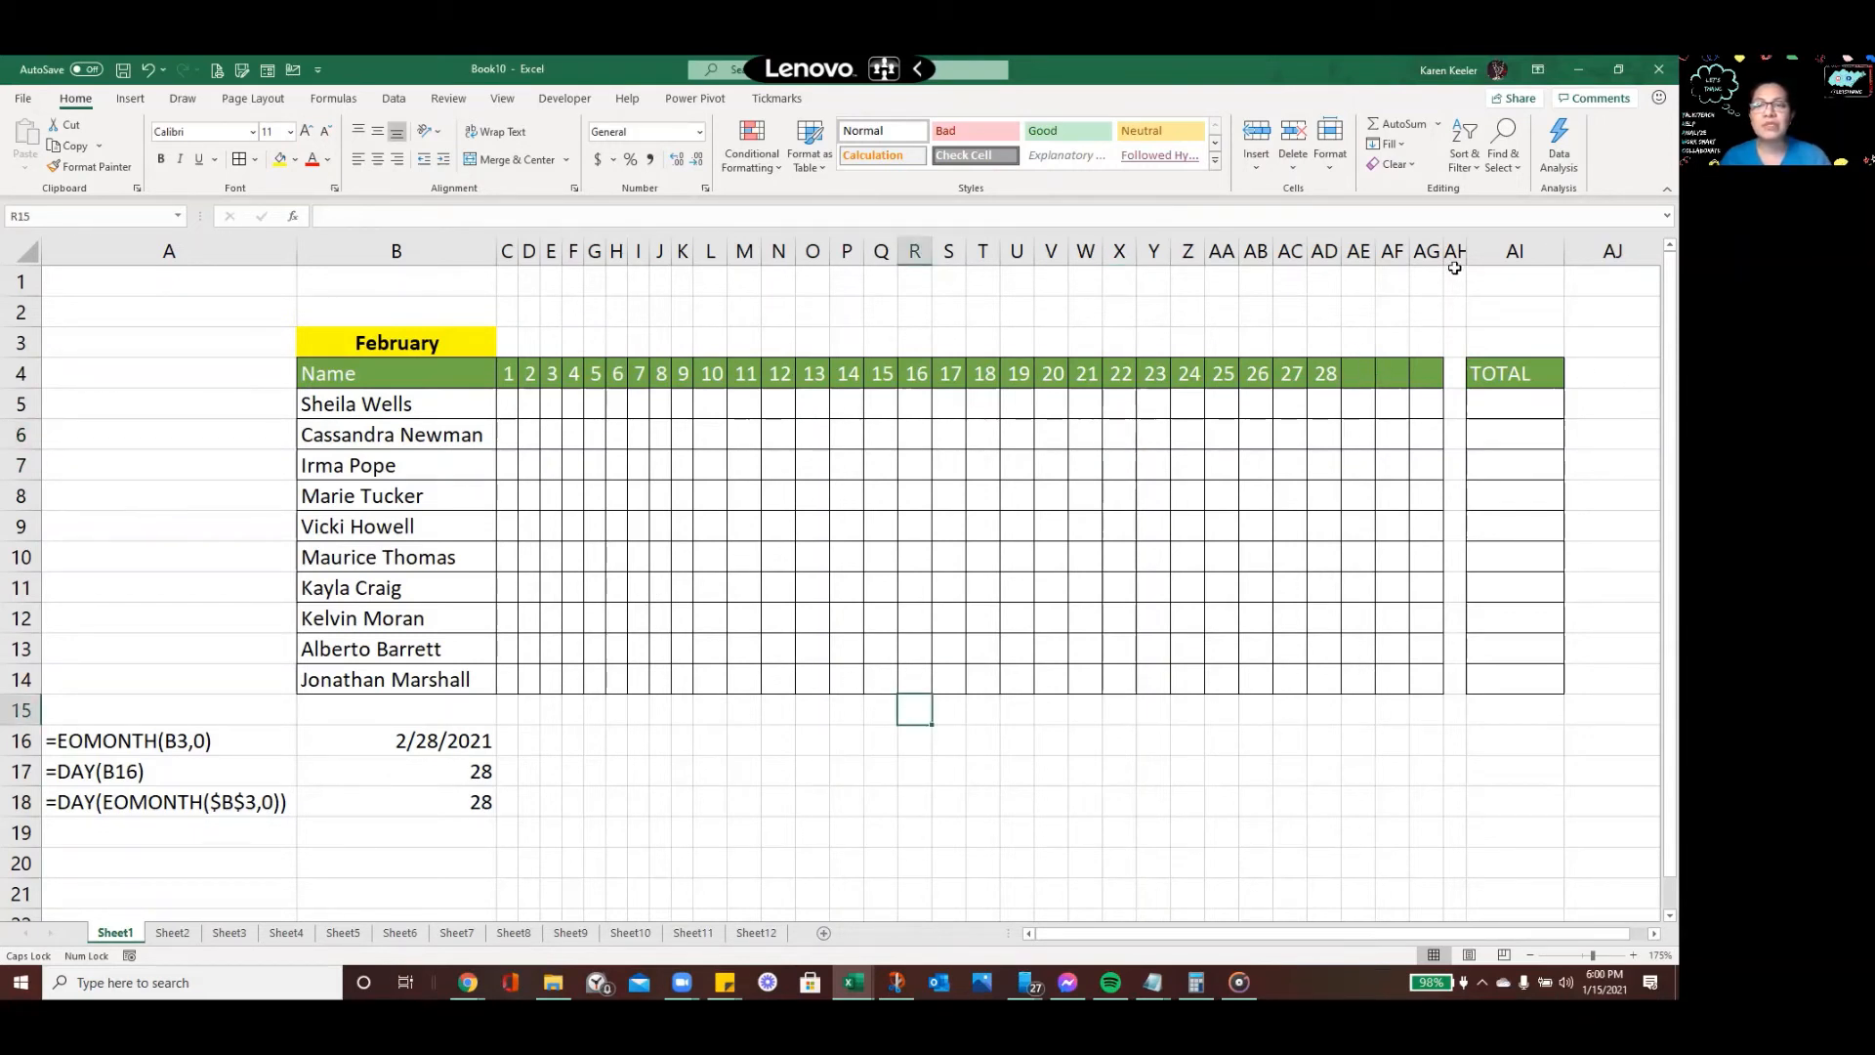
drag(1392, 311, 1393, 467)
drag(1367, 653, 1452, 715)
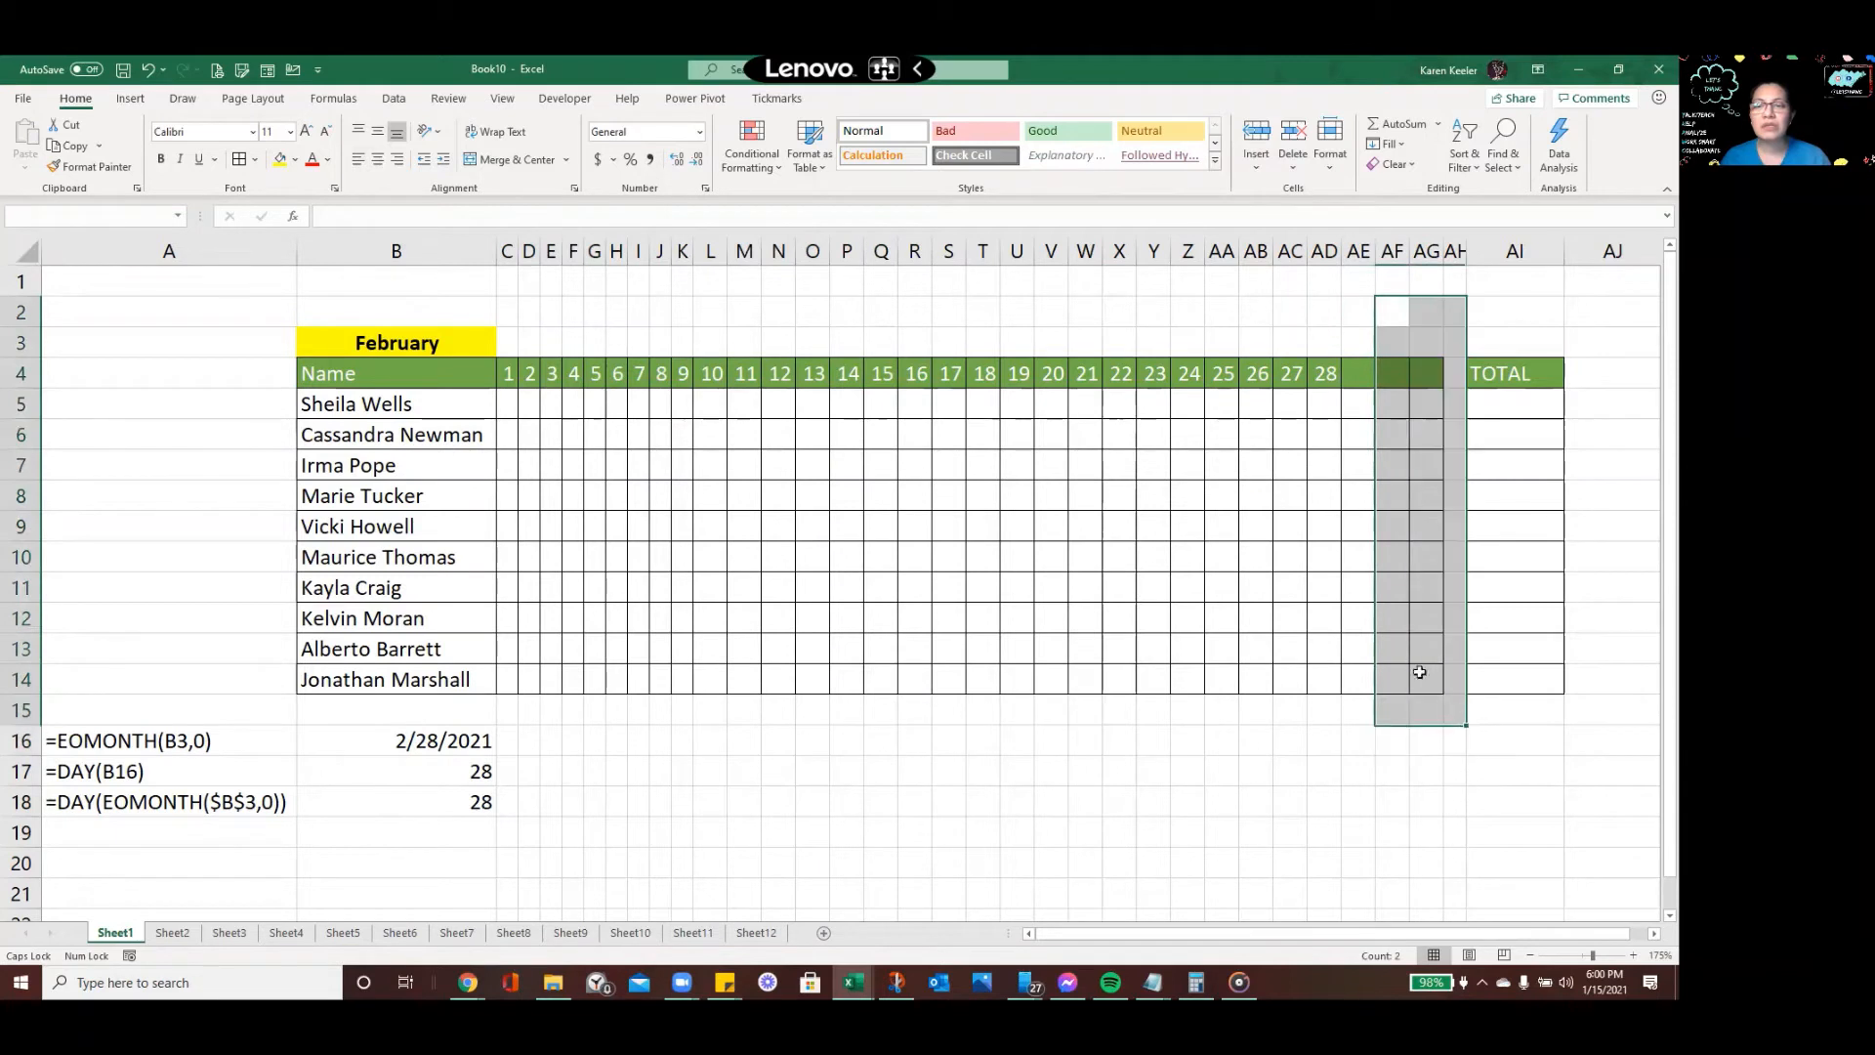
click(1419, 467)
click(1390, 459)
double_click(1360, 374)
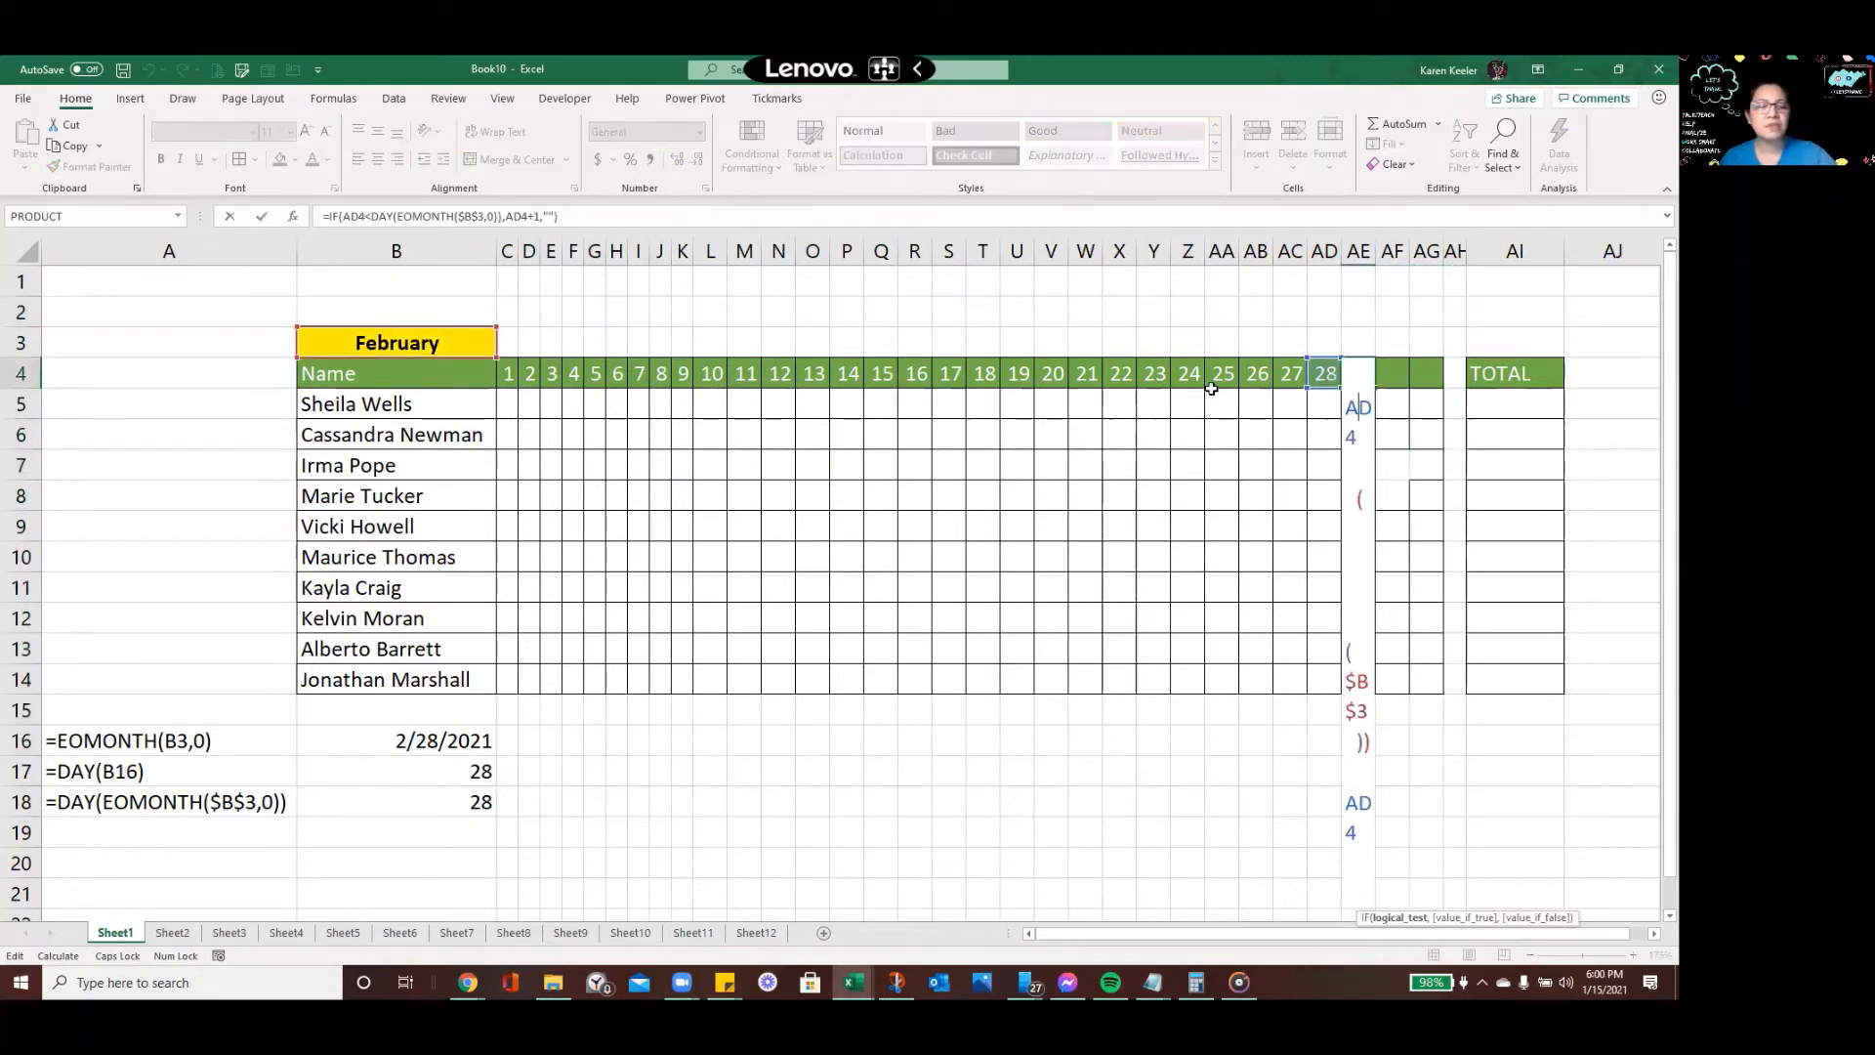
key(Escape)
click(1225, 431)
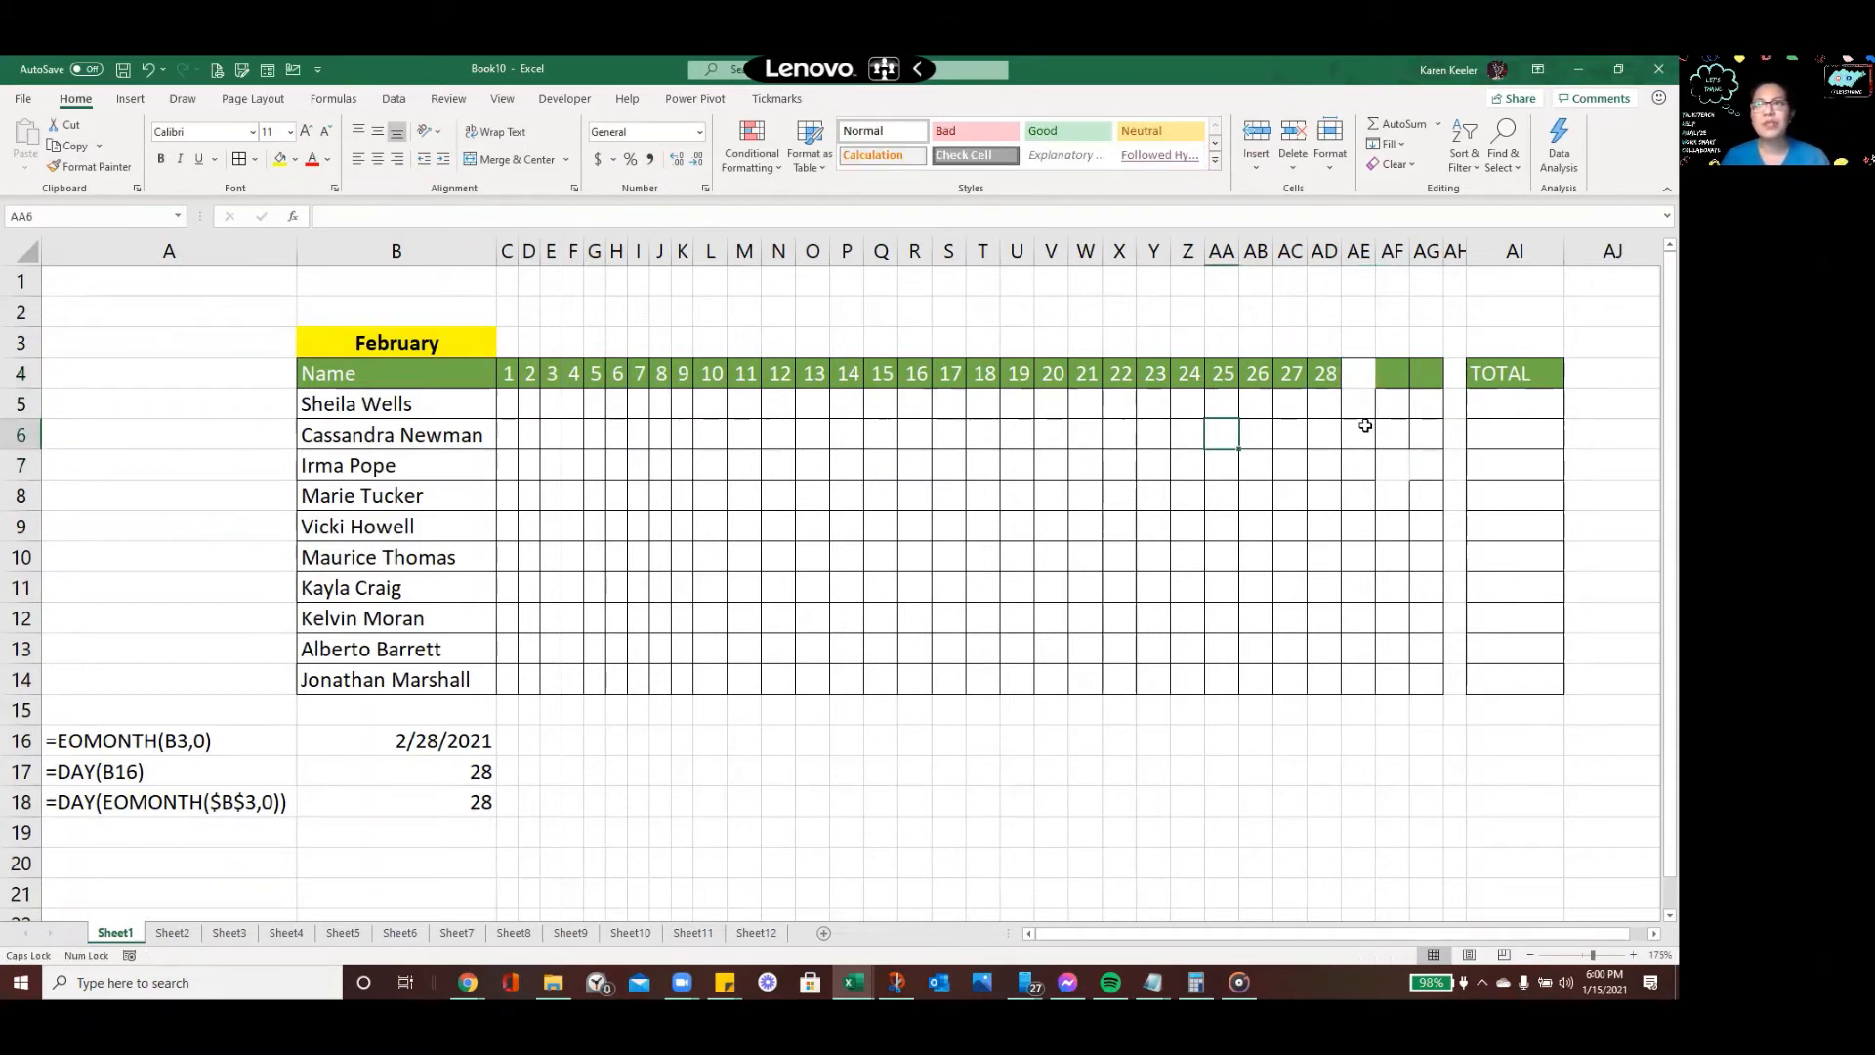
click(1372, 468)
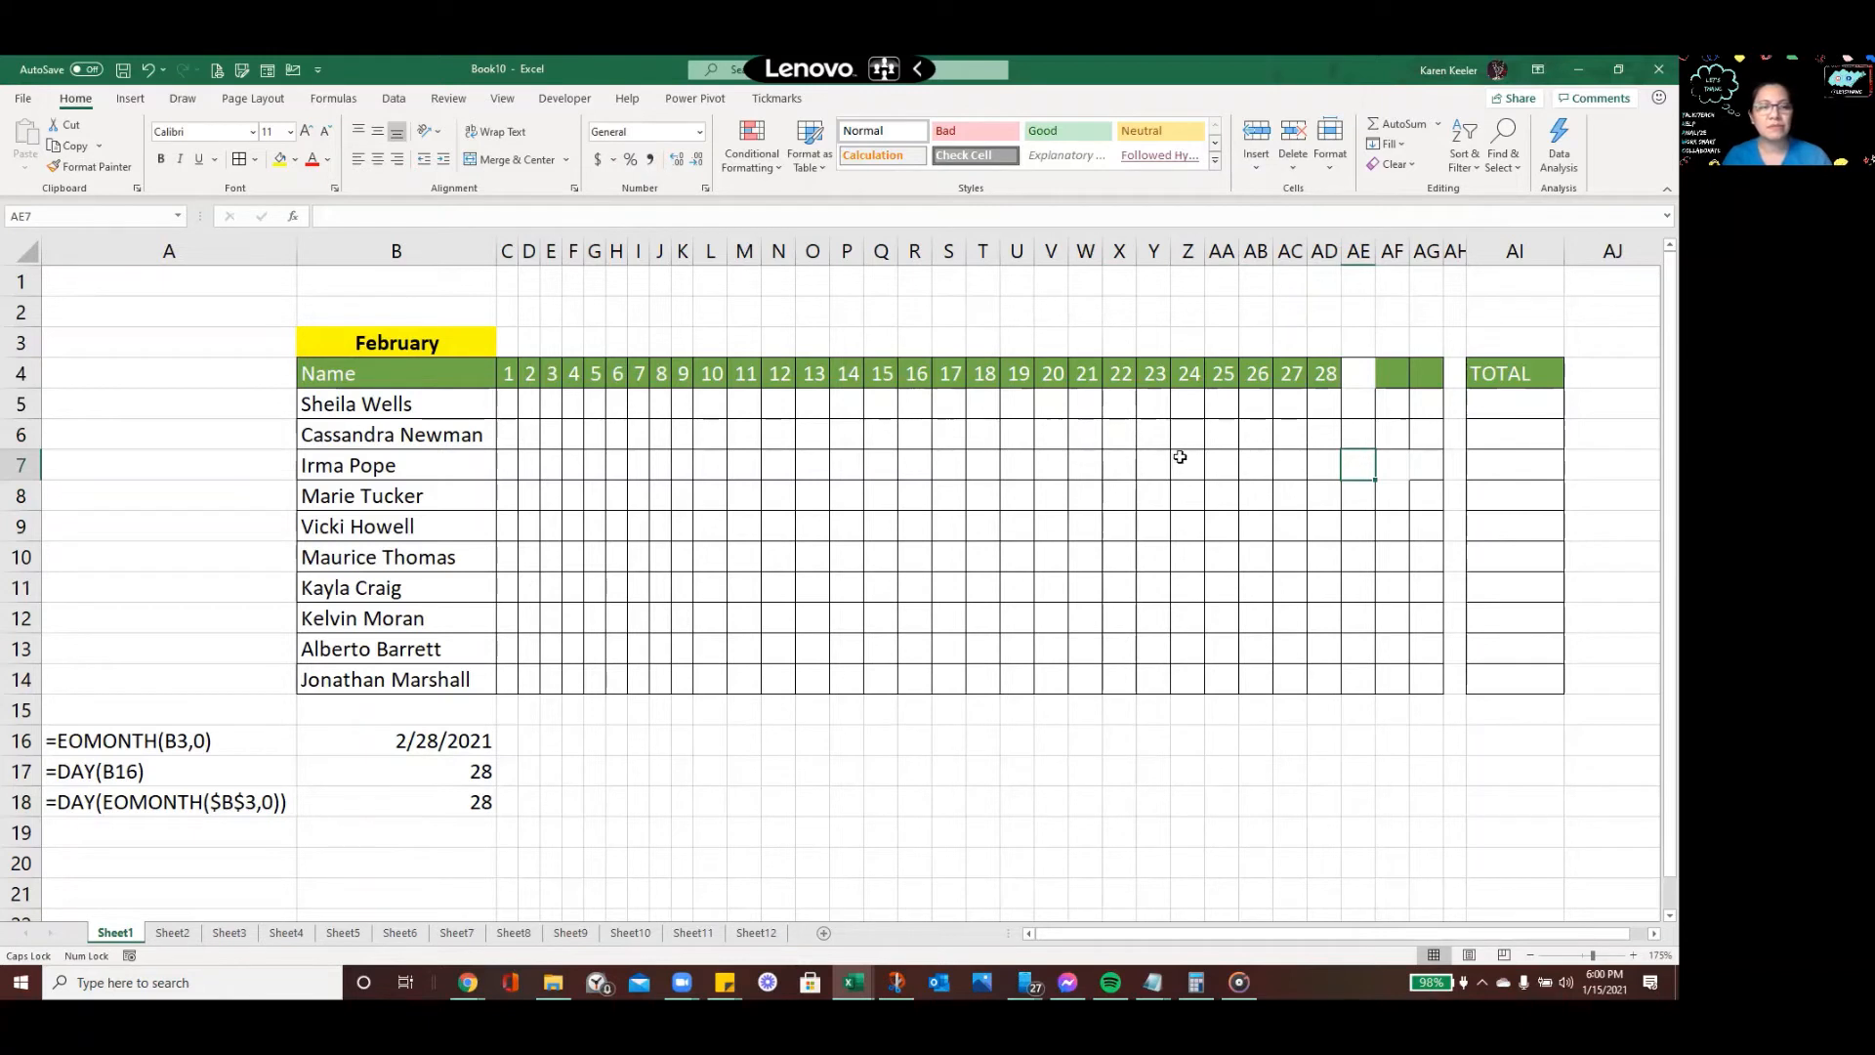
Inspect the formula in header cell AF4 and check the borders and fill of columns AE and AF
click(1324, 380)
drag(1354, 348, 1420, 729)
click(1405, 683)
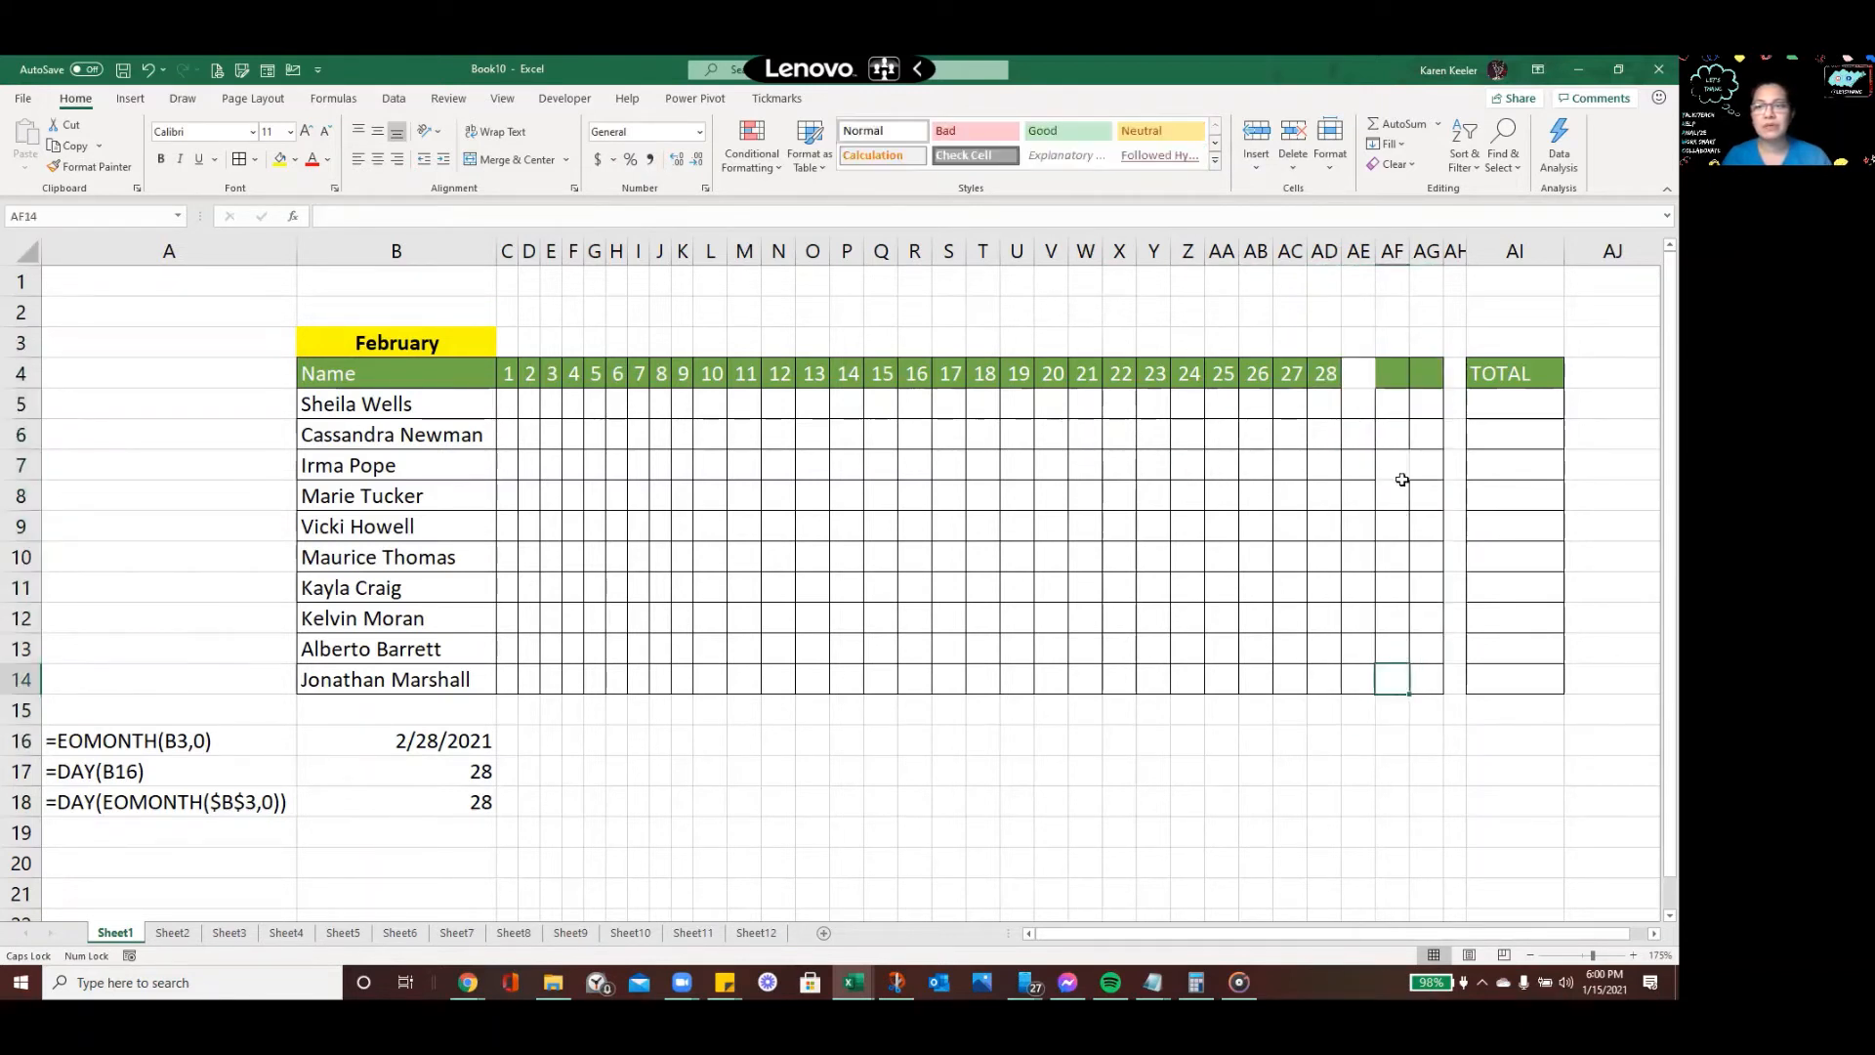
double_click(1396, 386)
click(1336, 455)
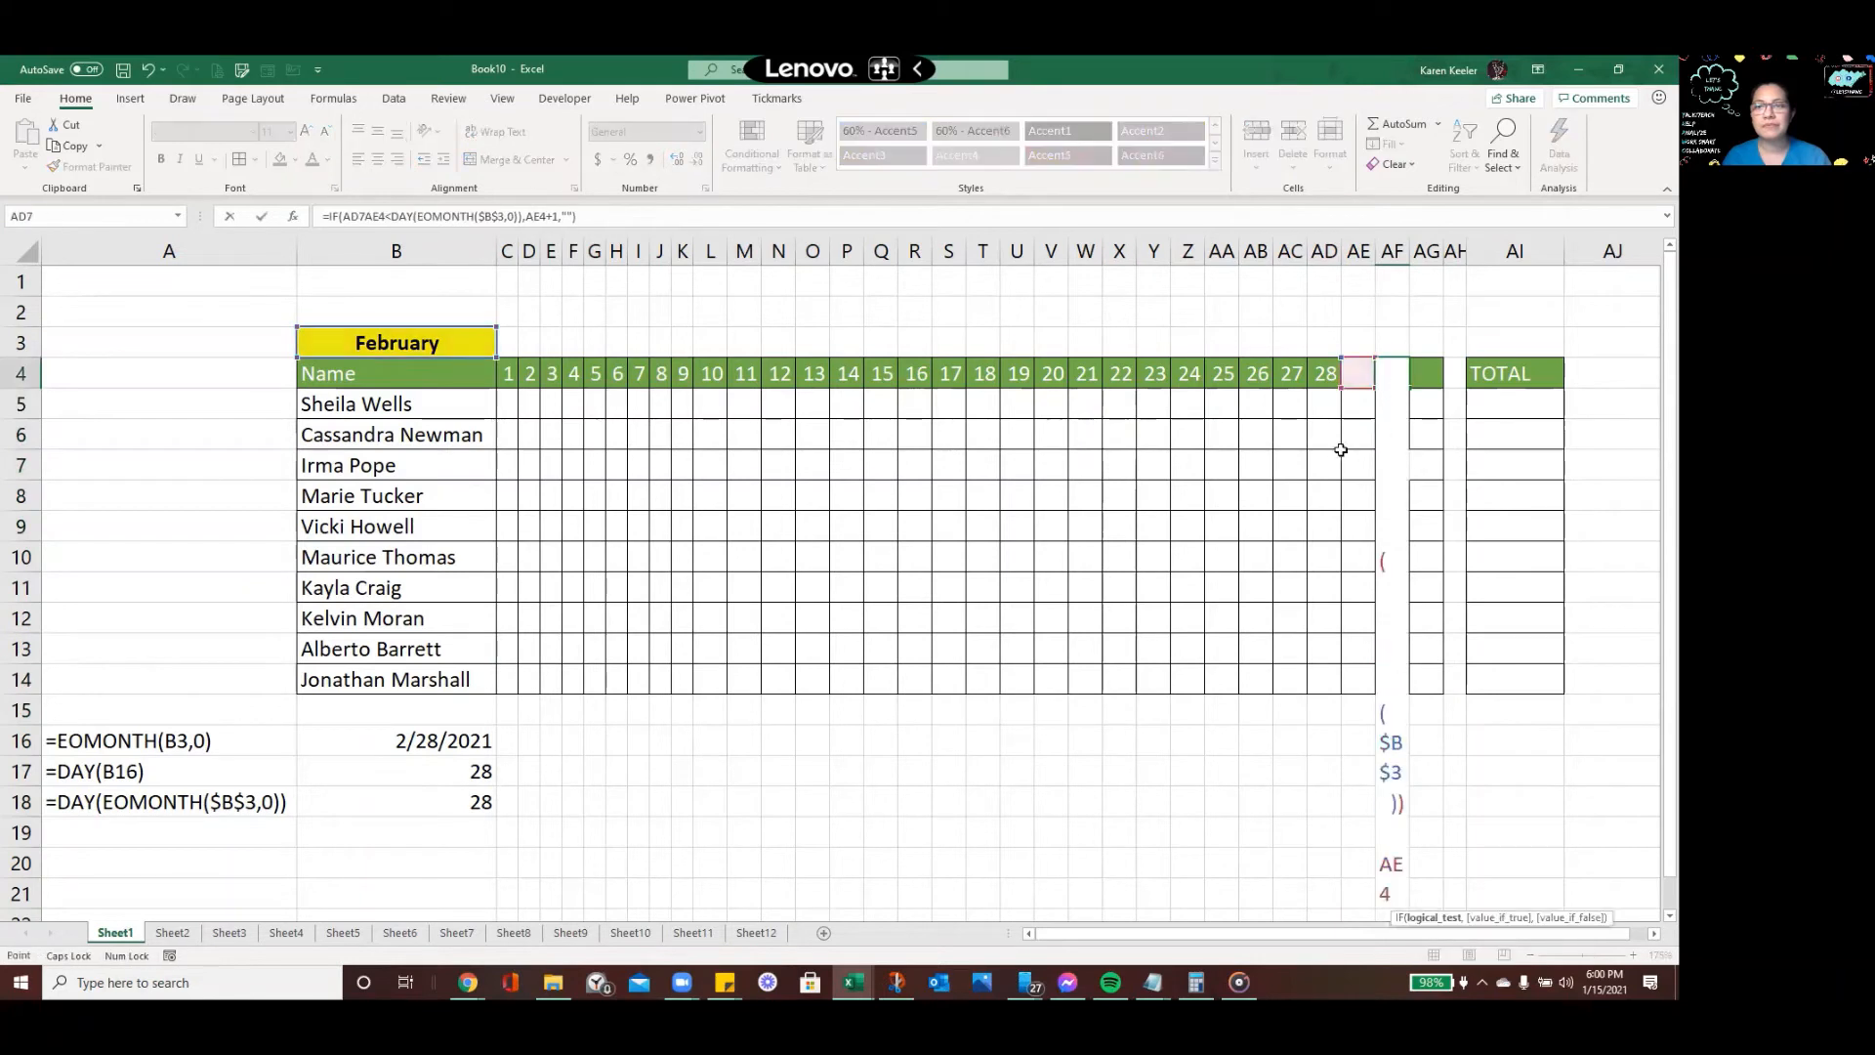
key(Escape)
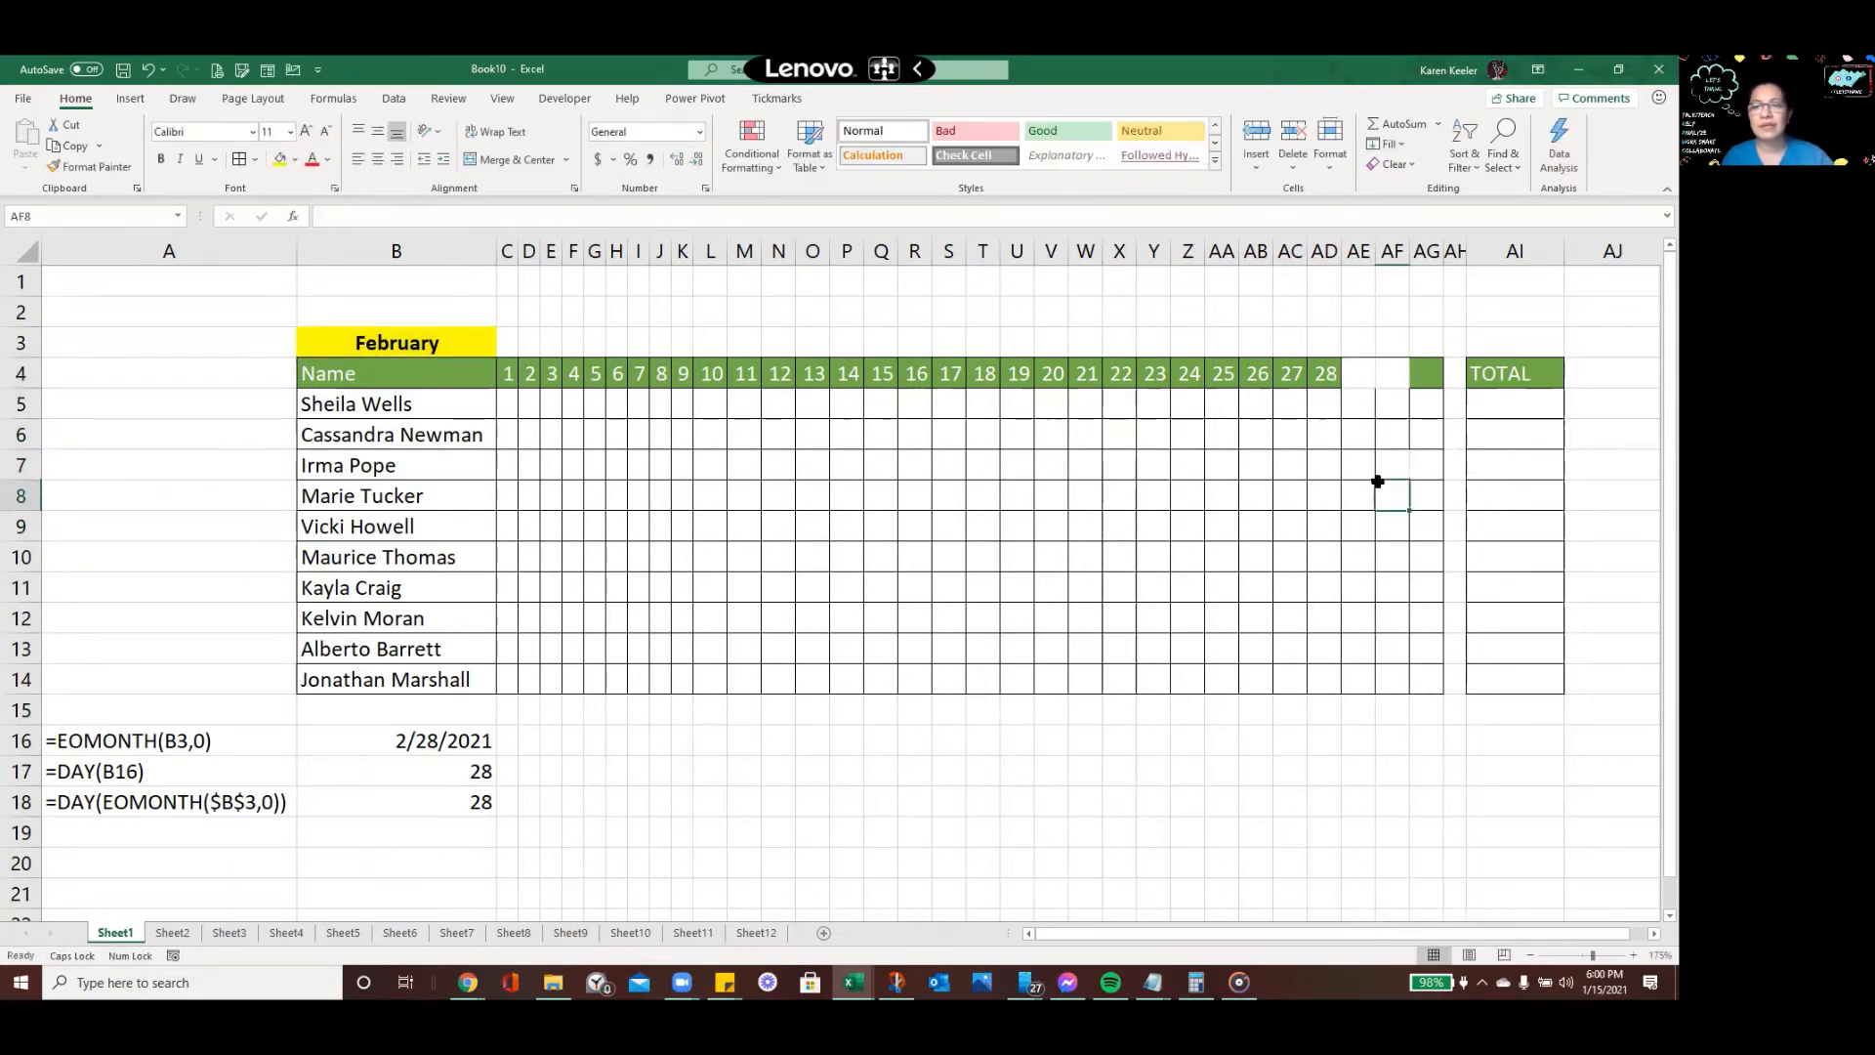
drag(1353, 343, 1349, 709)
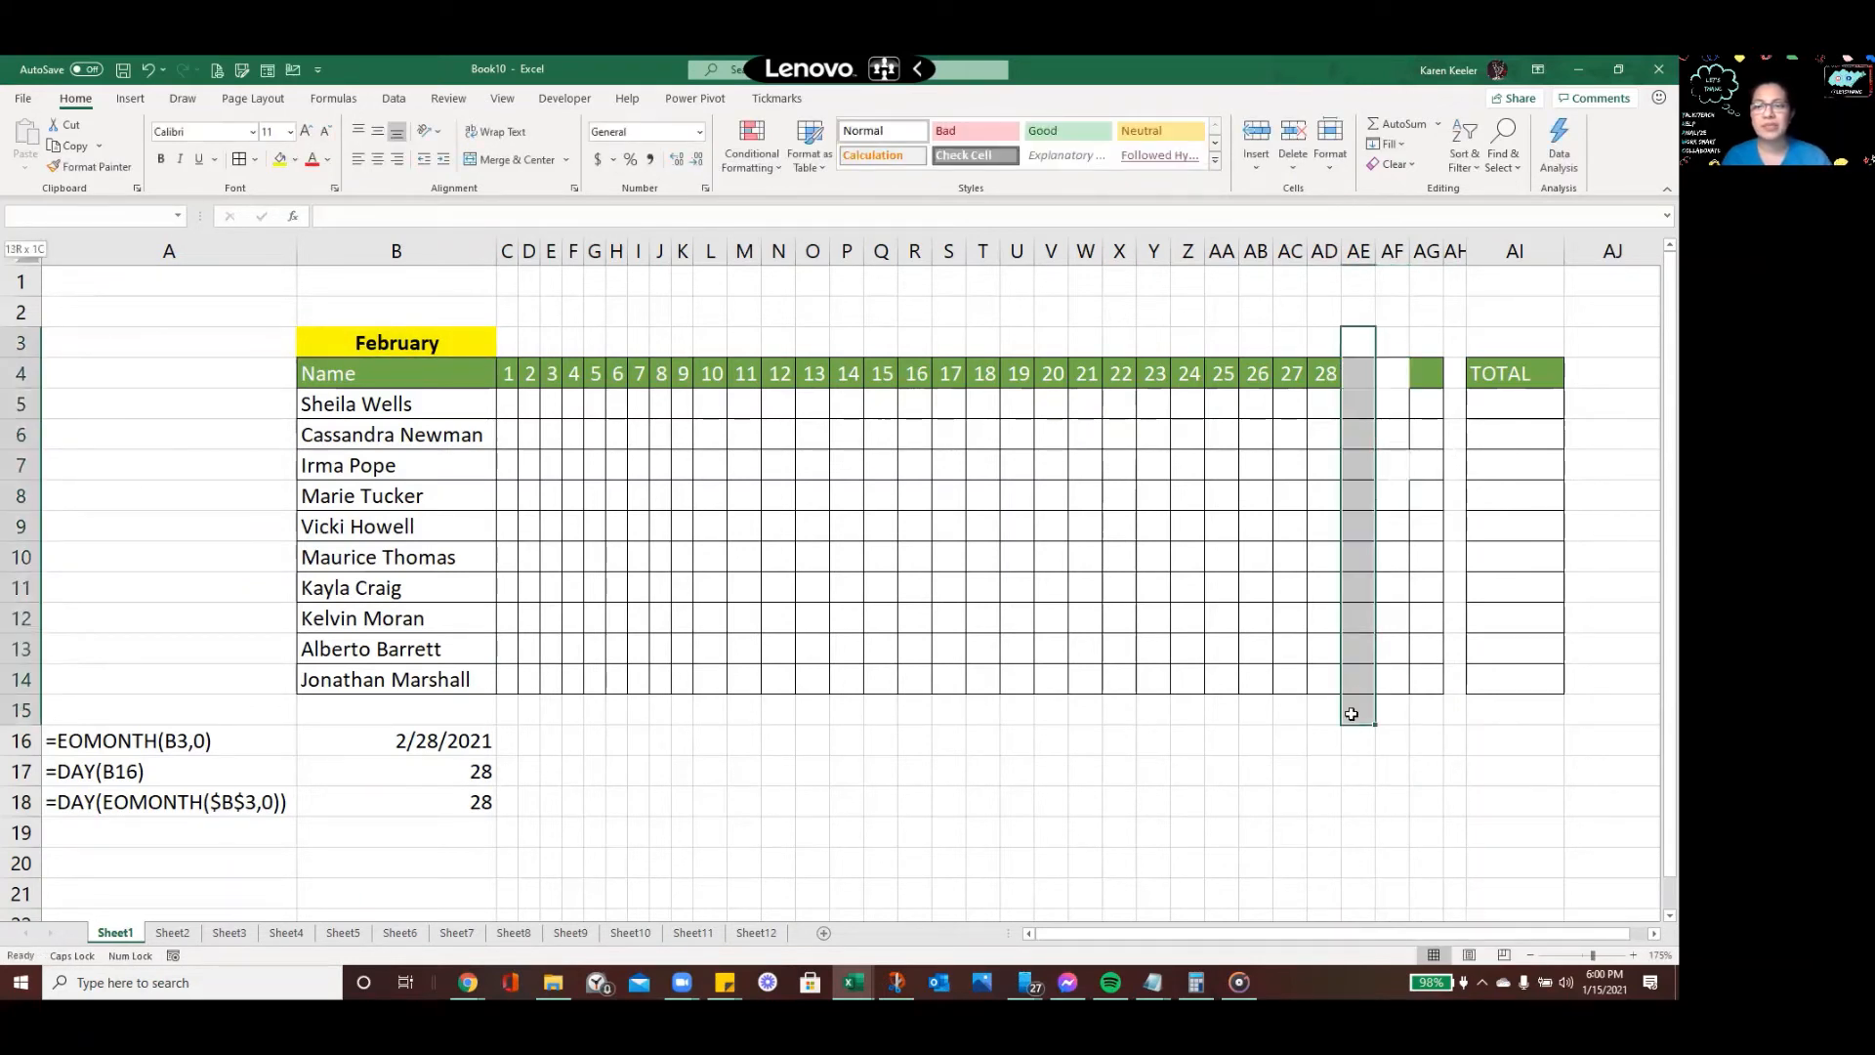
click(1259, 702)
click(1315, 588)
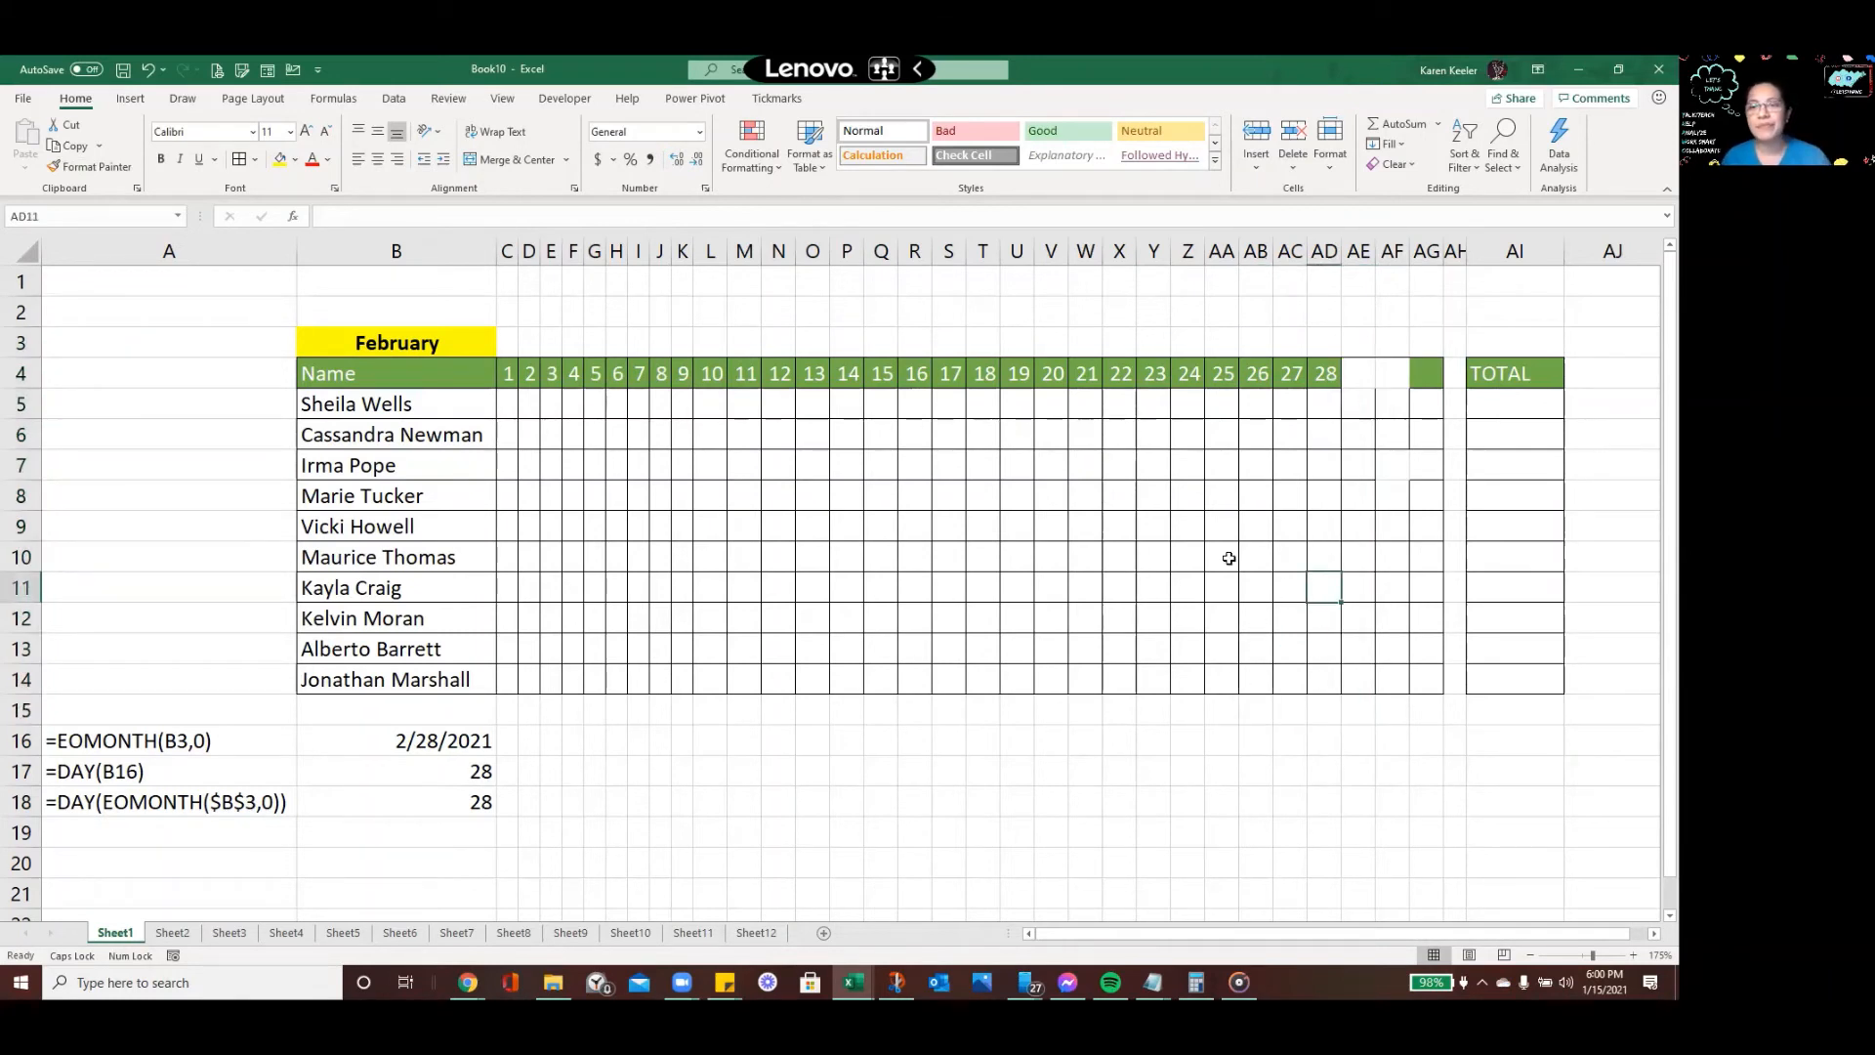
Examine the attendance grid from the day headers in row 4 through column AG for the conditional formatting
click(1278, 411)
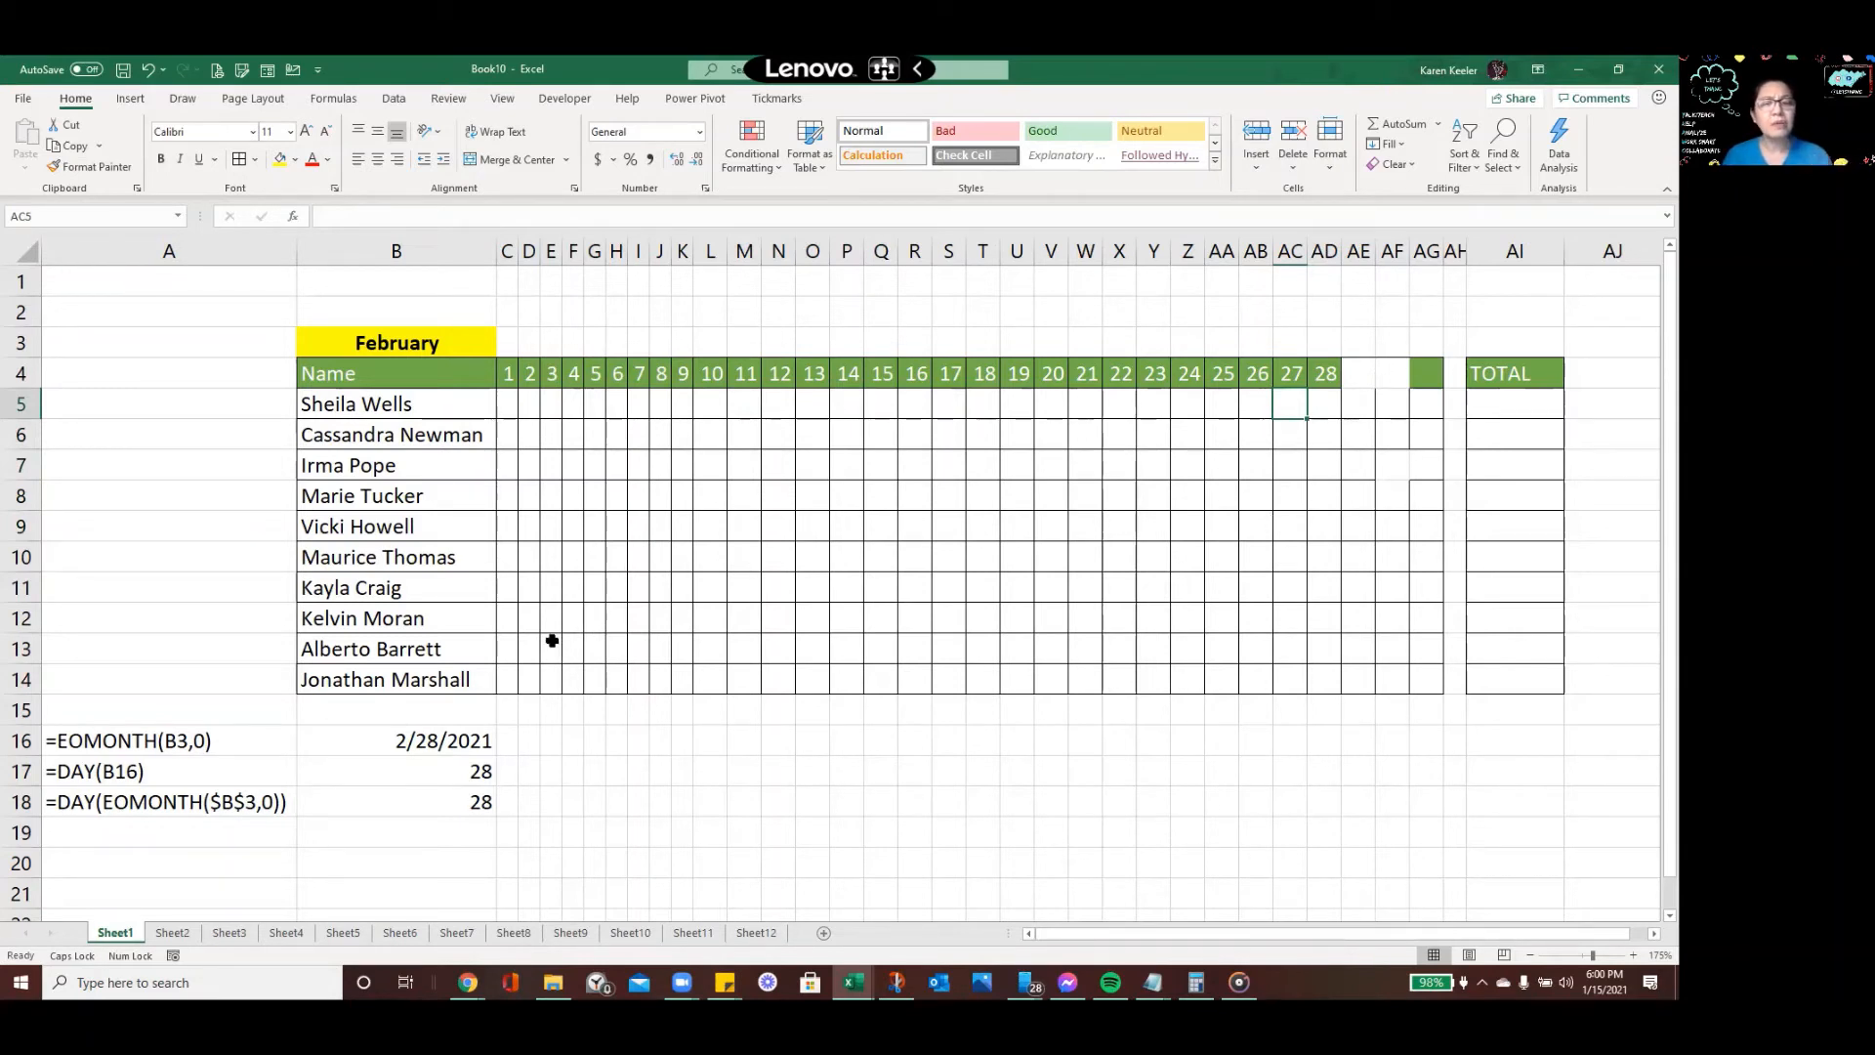
click(886, 488)
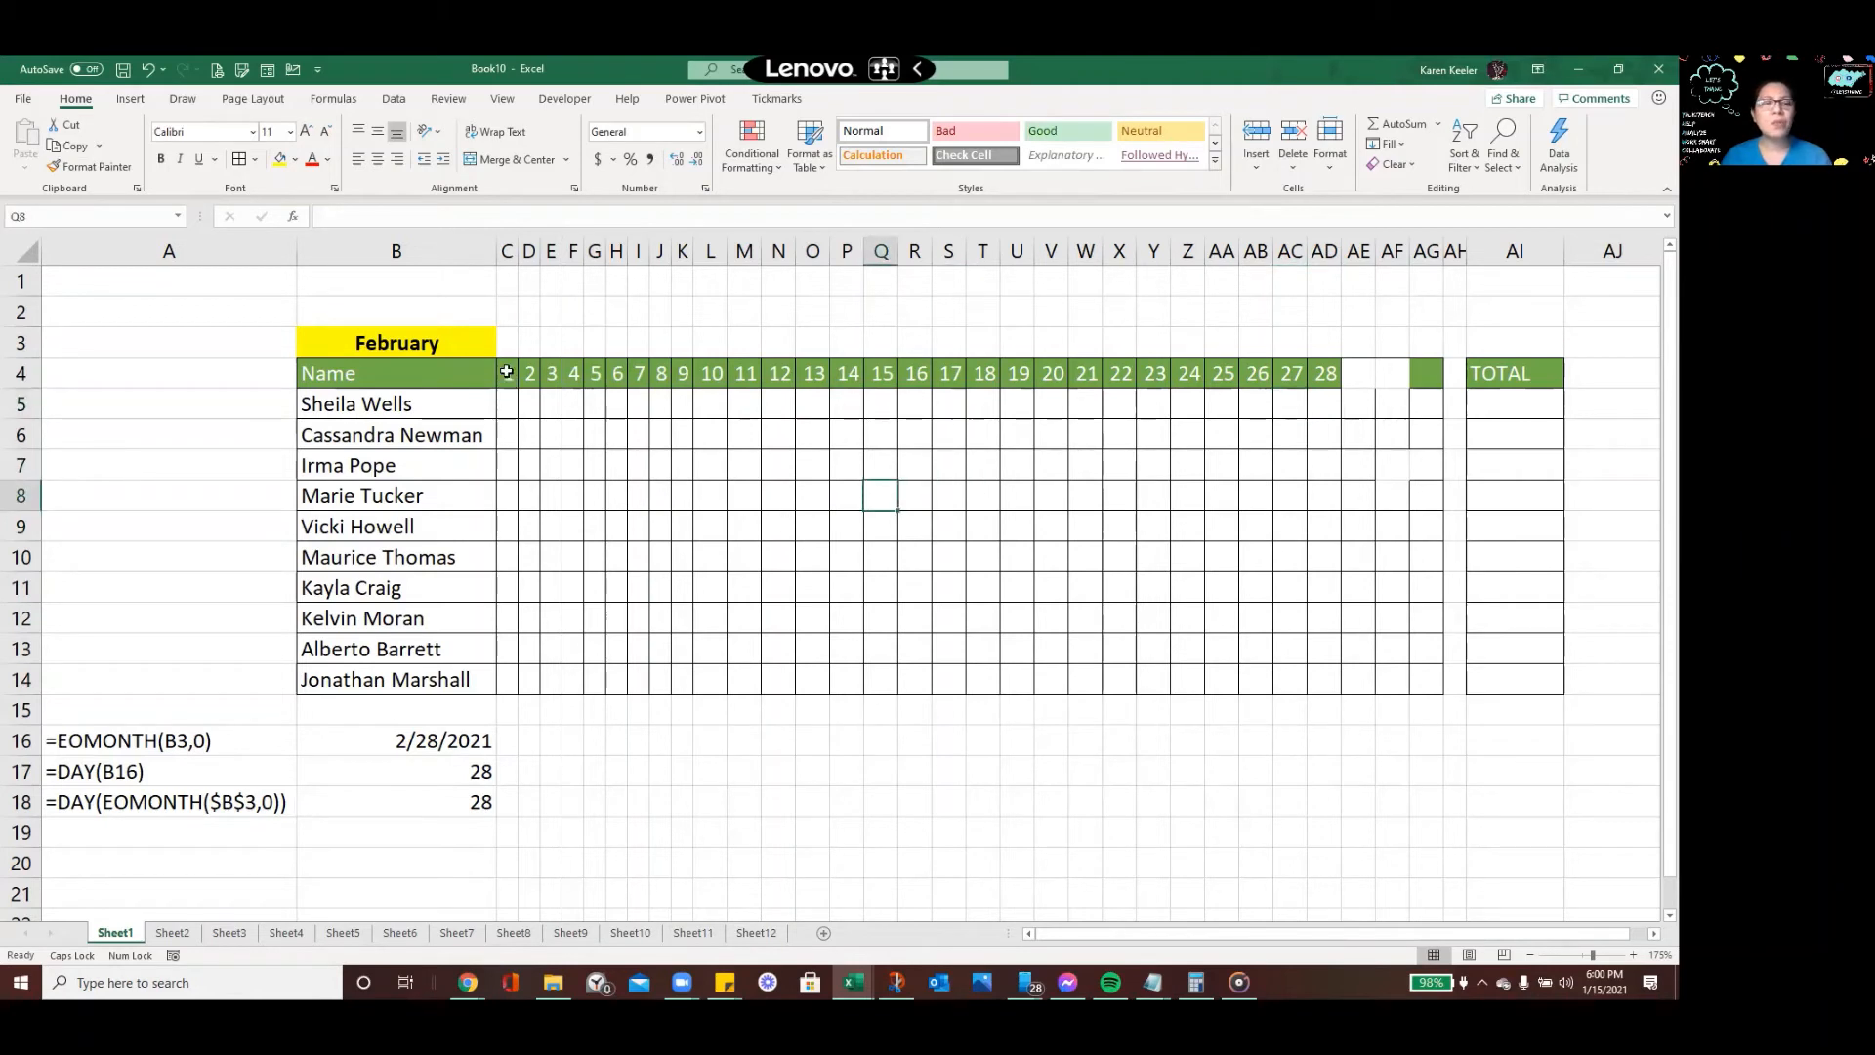
mouse_move(505, 372)
mouse_down()
mouse_move(758, 406)
mouse_move(1215, 531)
mouse_move(1438, 718)
mouse_up()
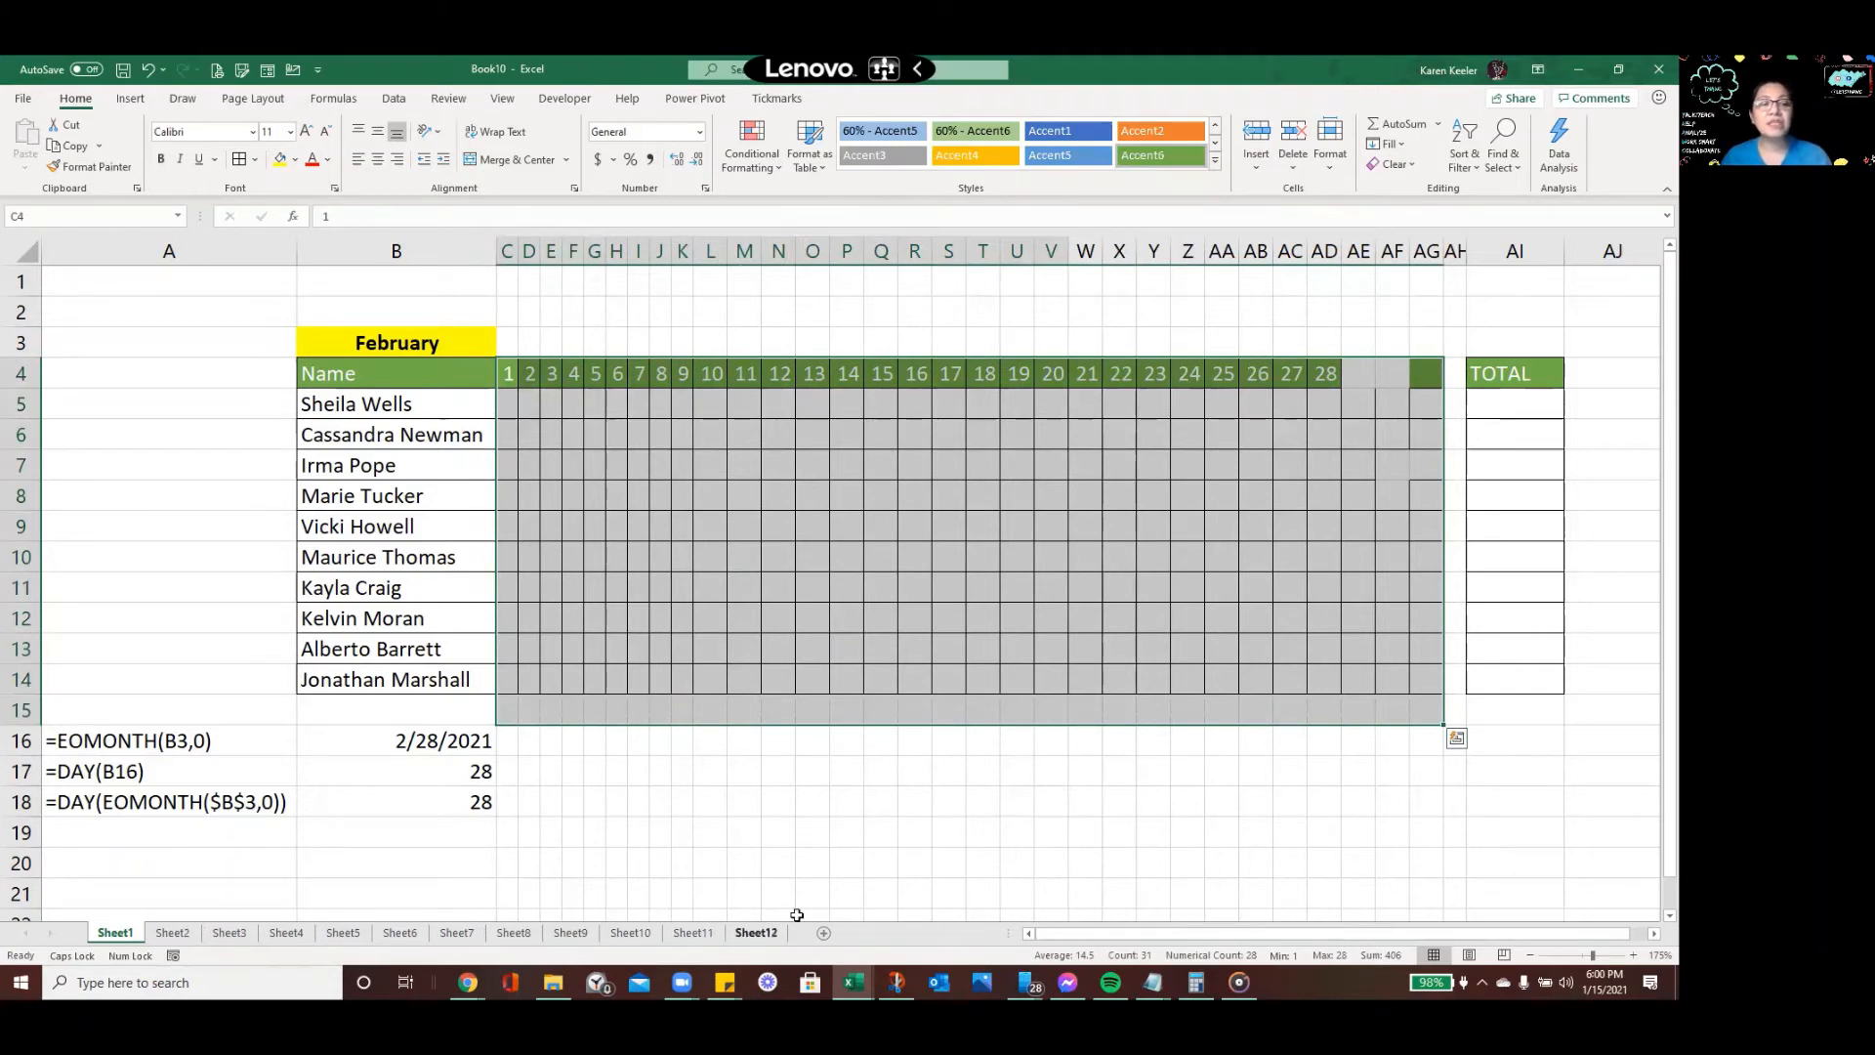
click(792, 834)
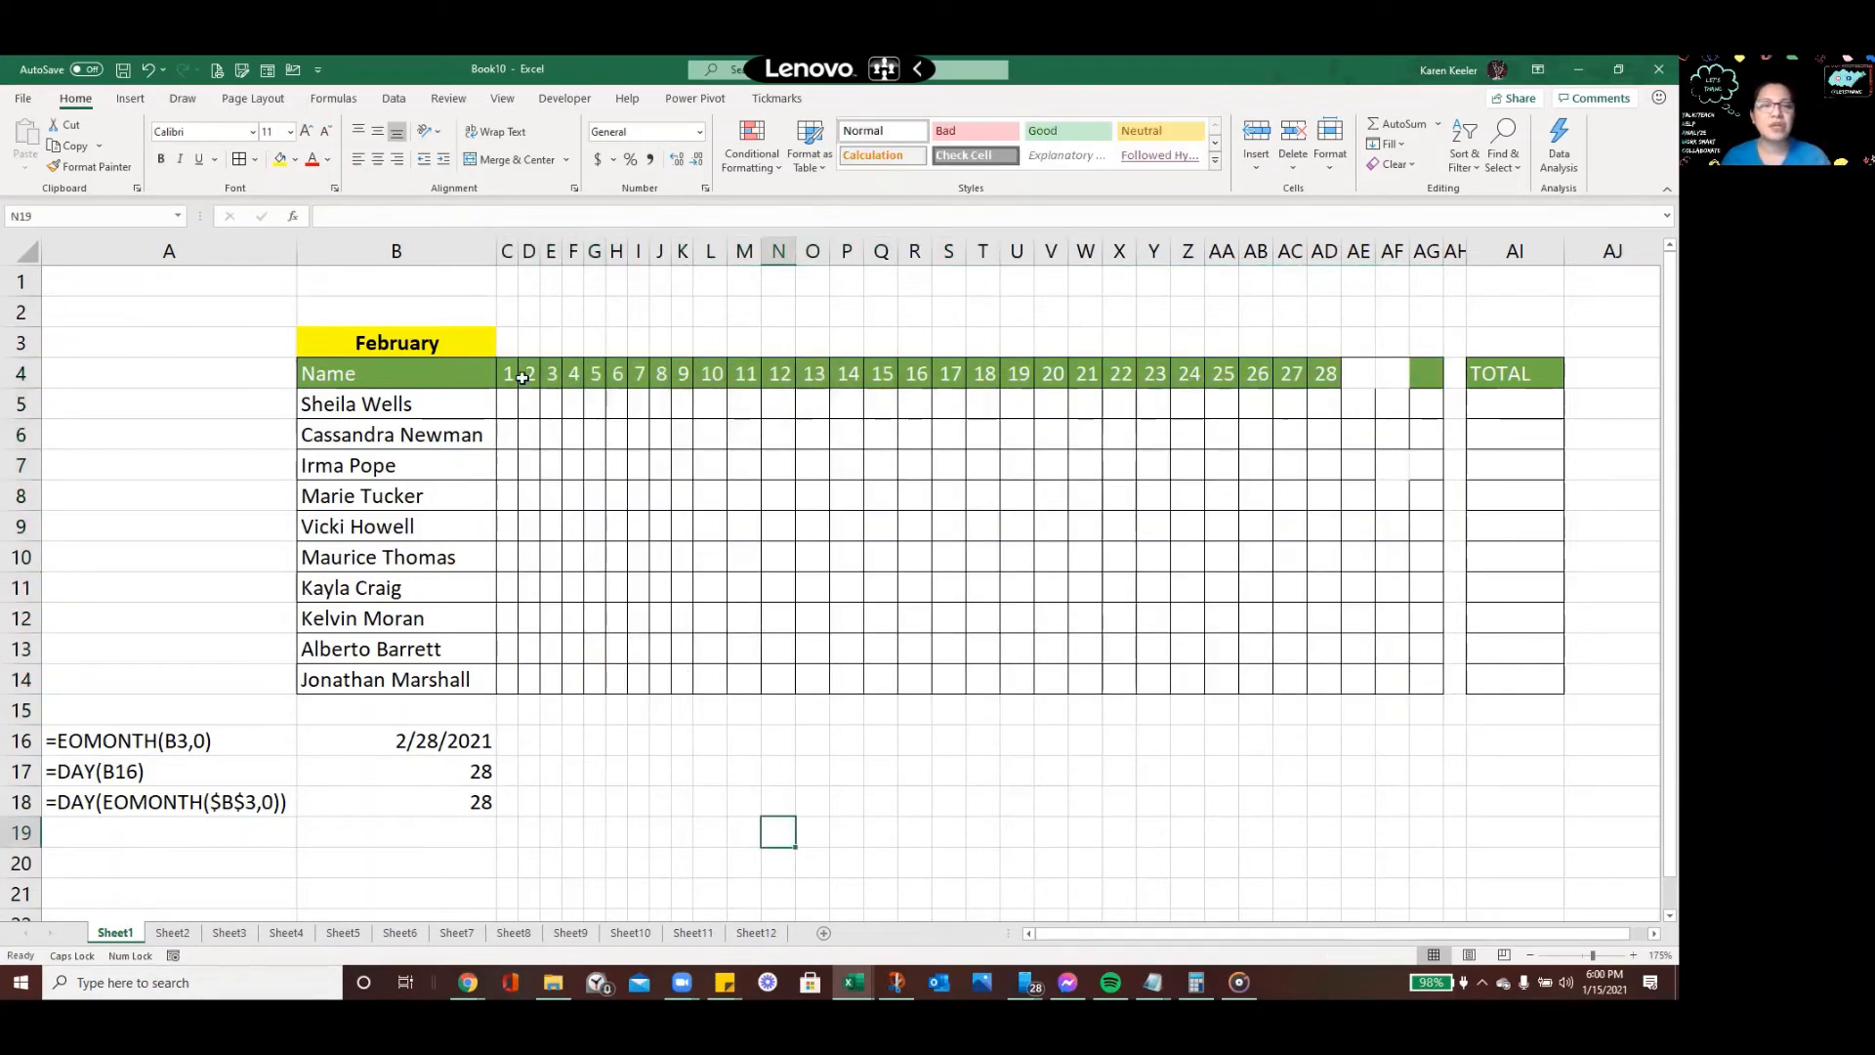
drag(524, 369, 1419, 670)
click(1140, 626)
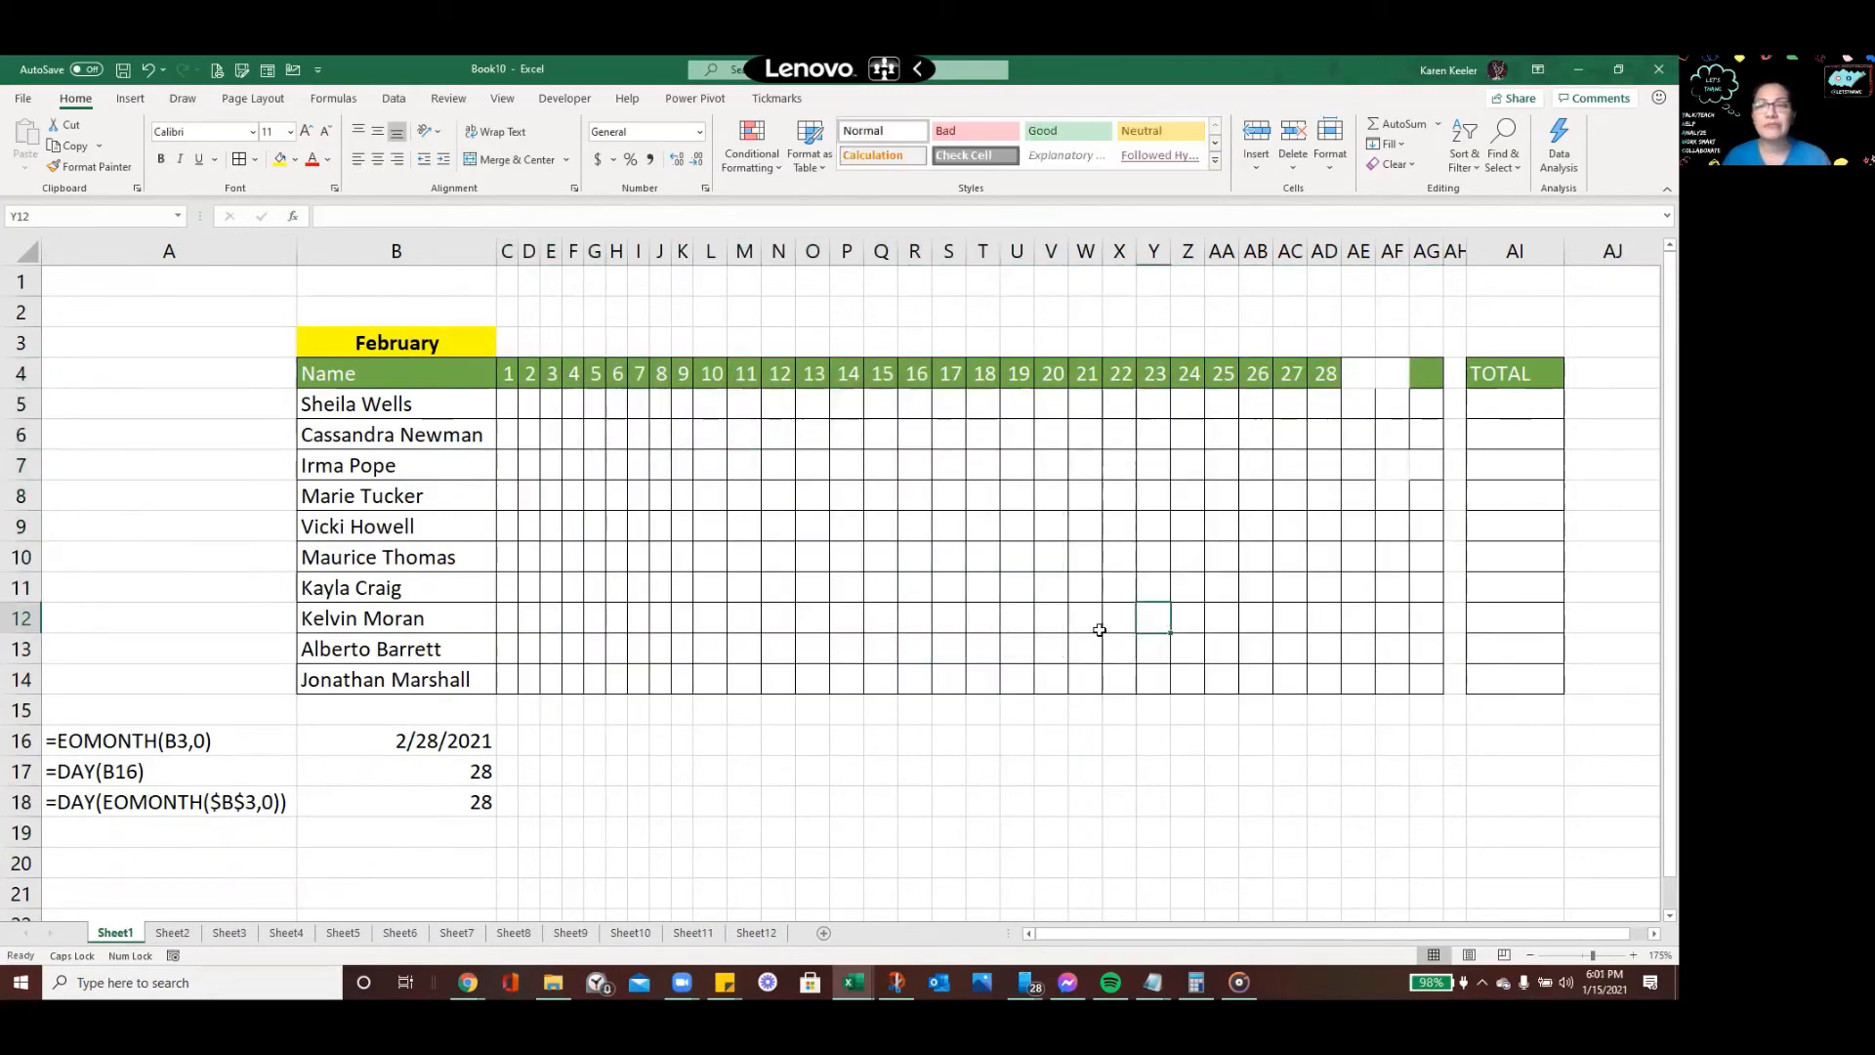
Review the conditional formatting rule and the range it applies to for header cell AG4 on Sheet1
click(1426, 375)
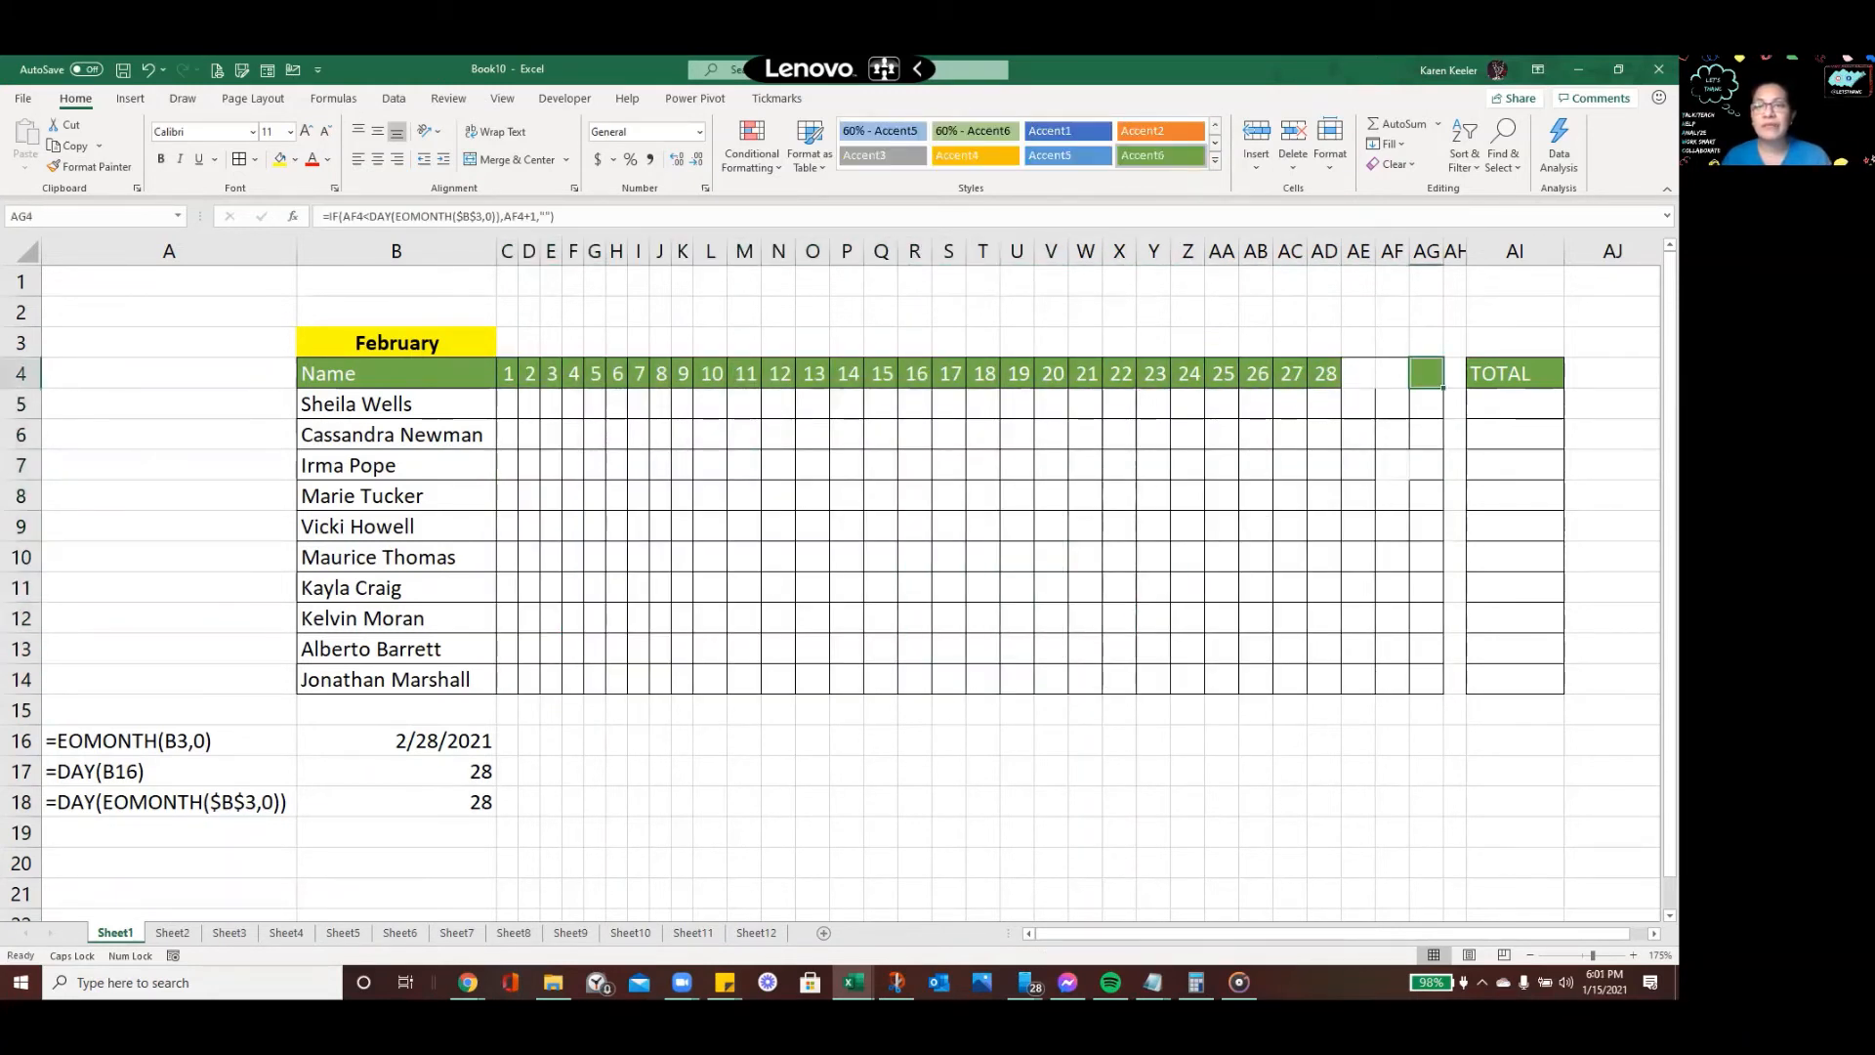
click(748, 161)
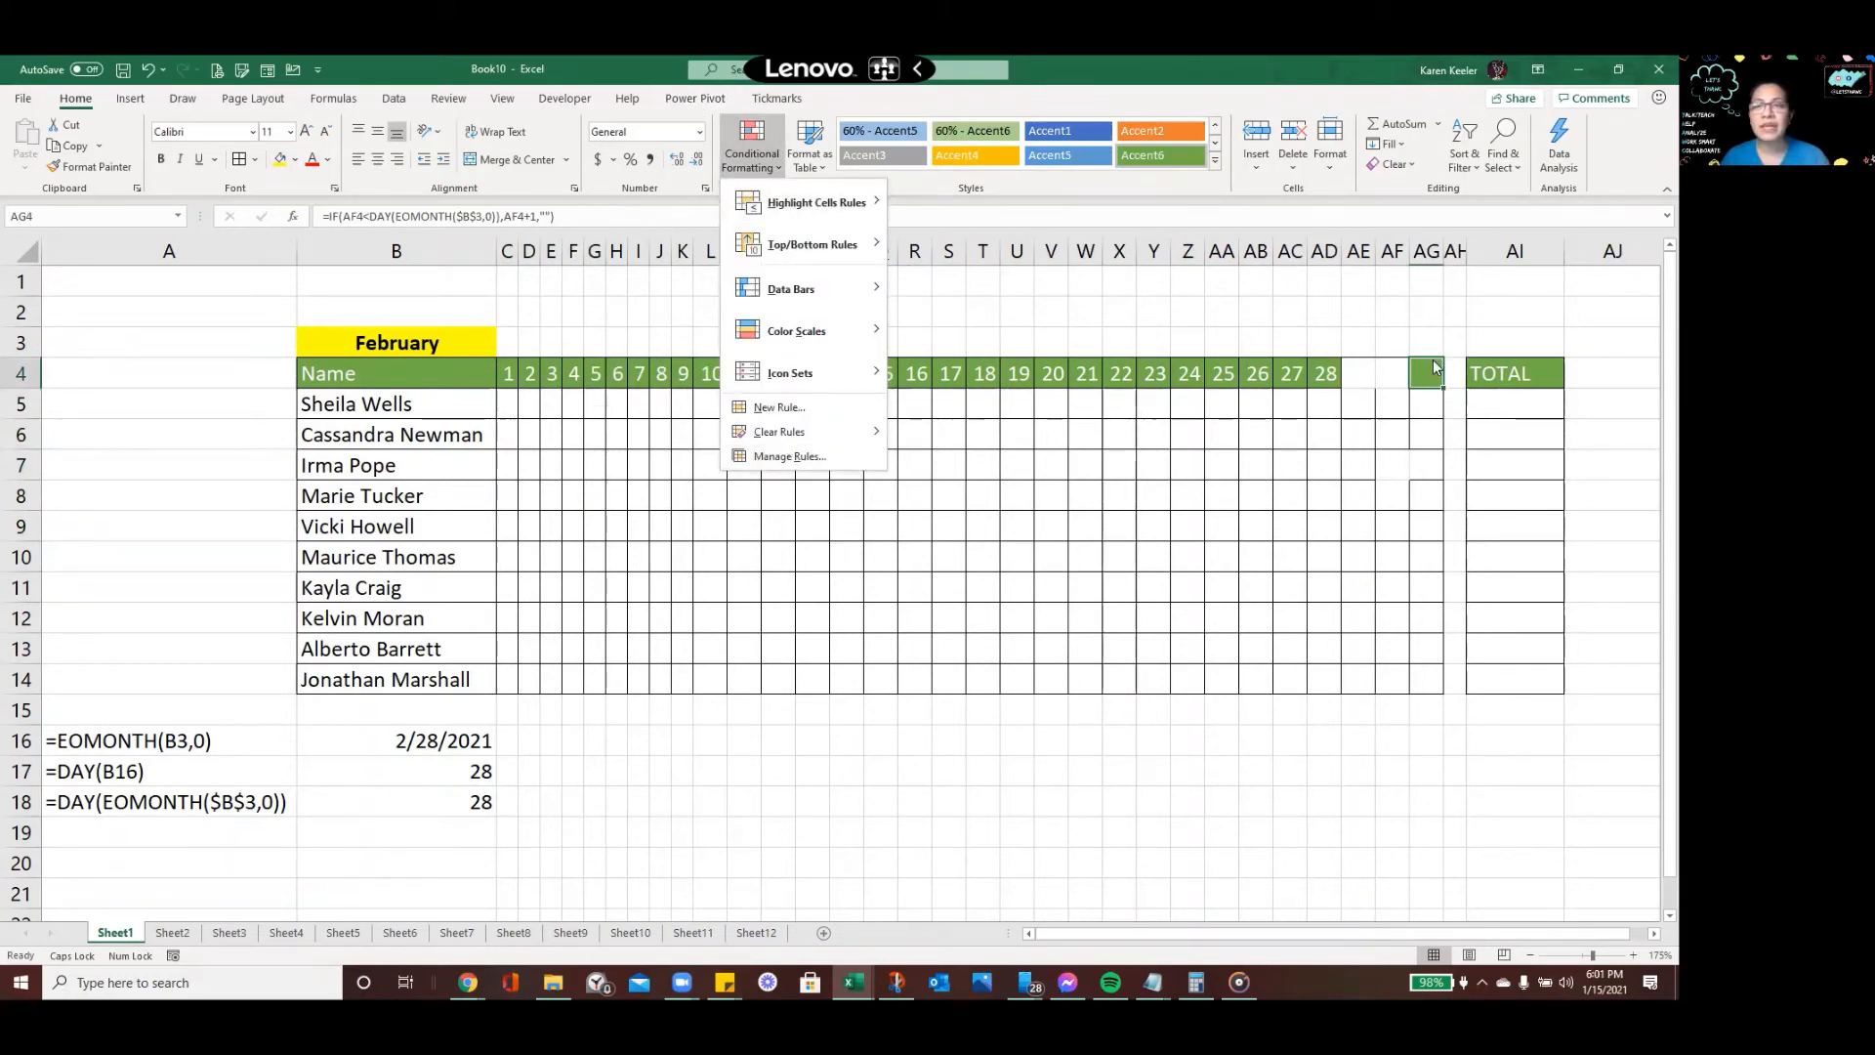
click(811, 457)
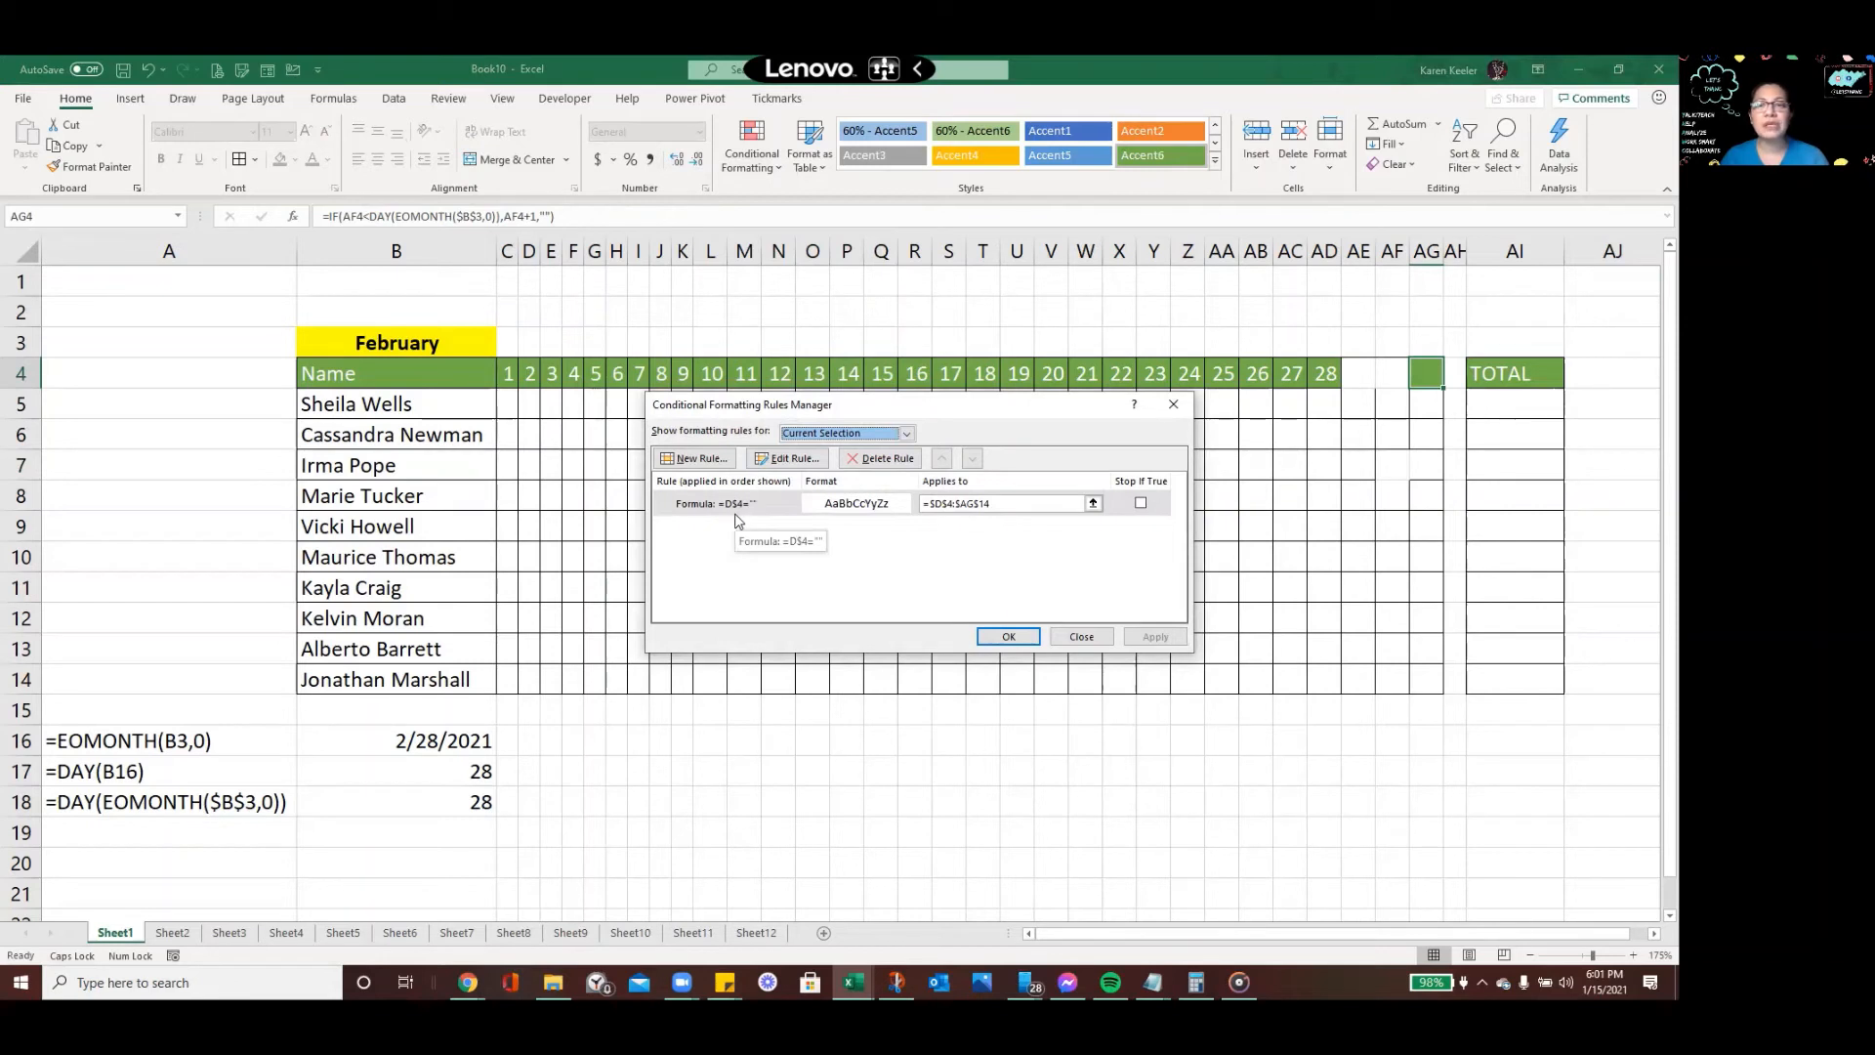
click(1079, 637)
Inspect the formula in header cell AG4 and discard the accidental cell references added to it
double_click(1431, 381)
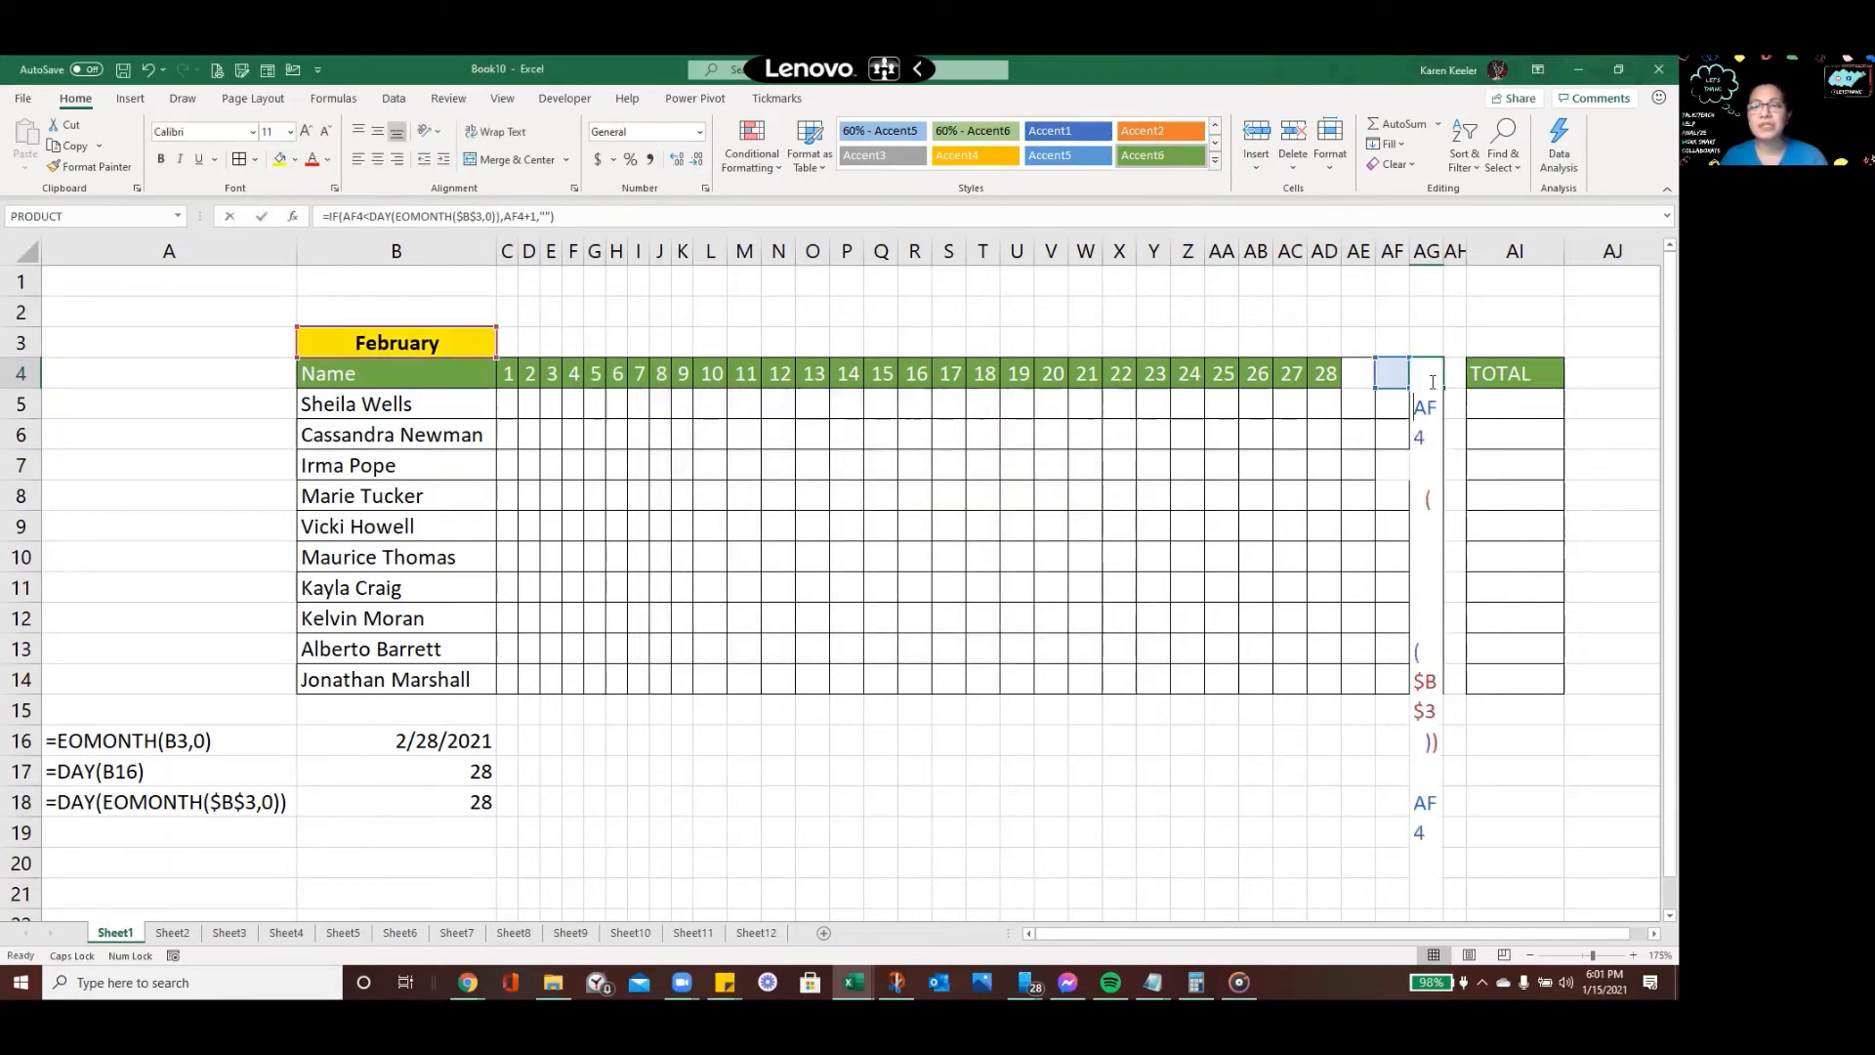
click(1306, 453)
click(1317, 329)
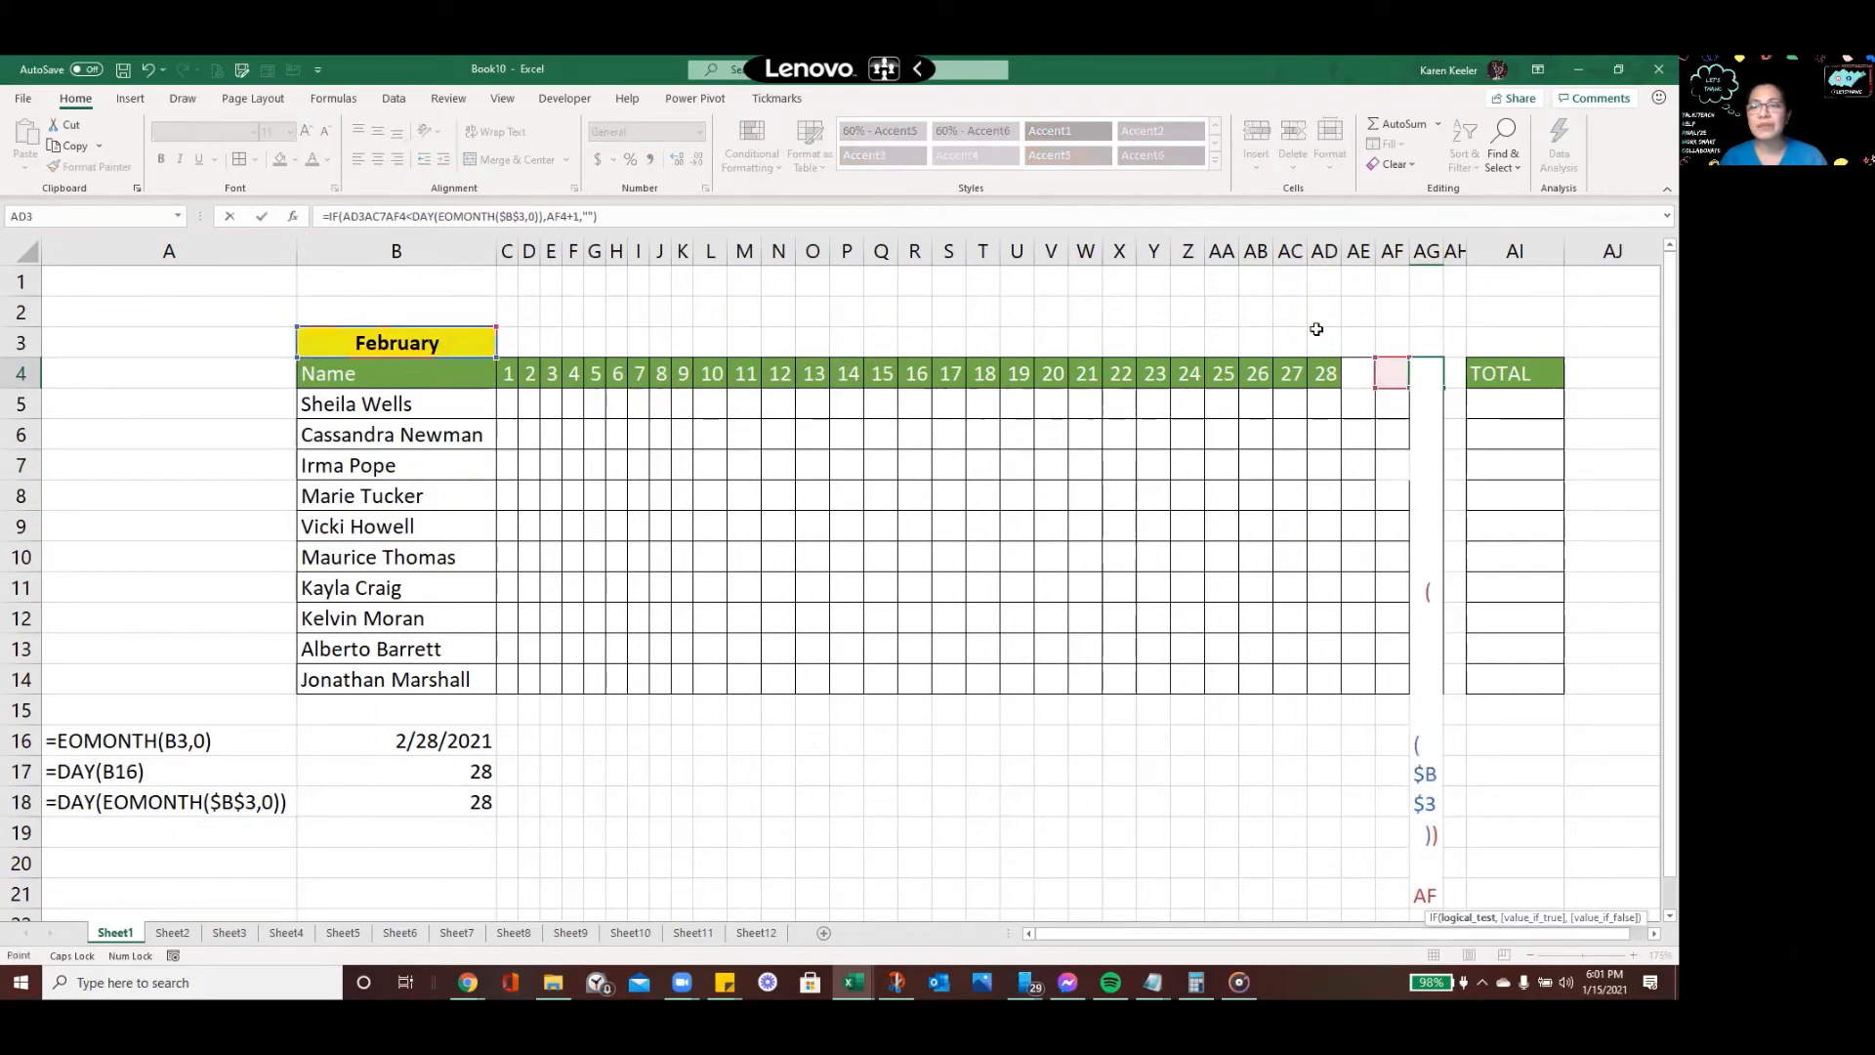
key(Escape)
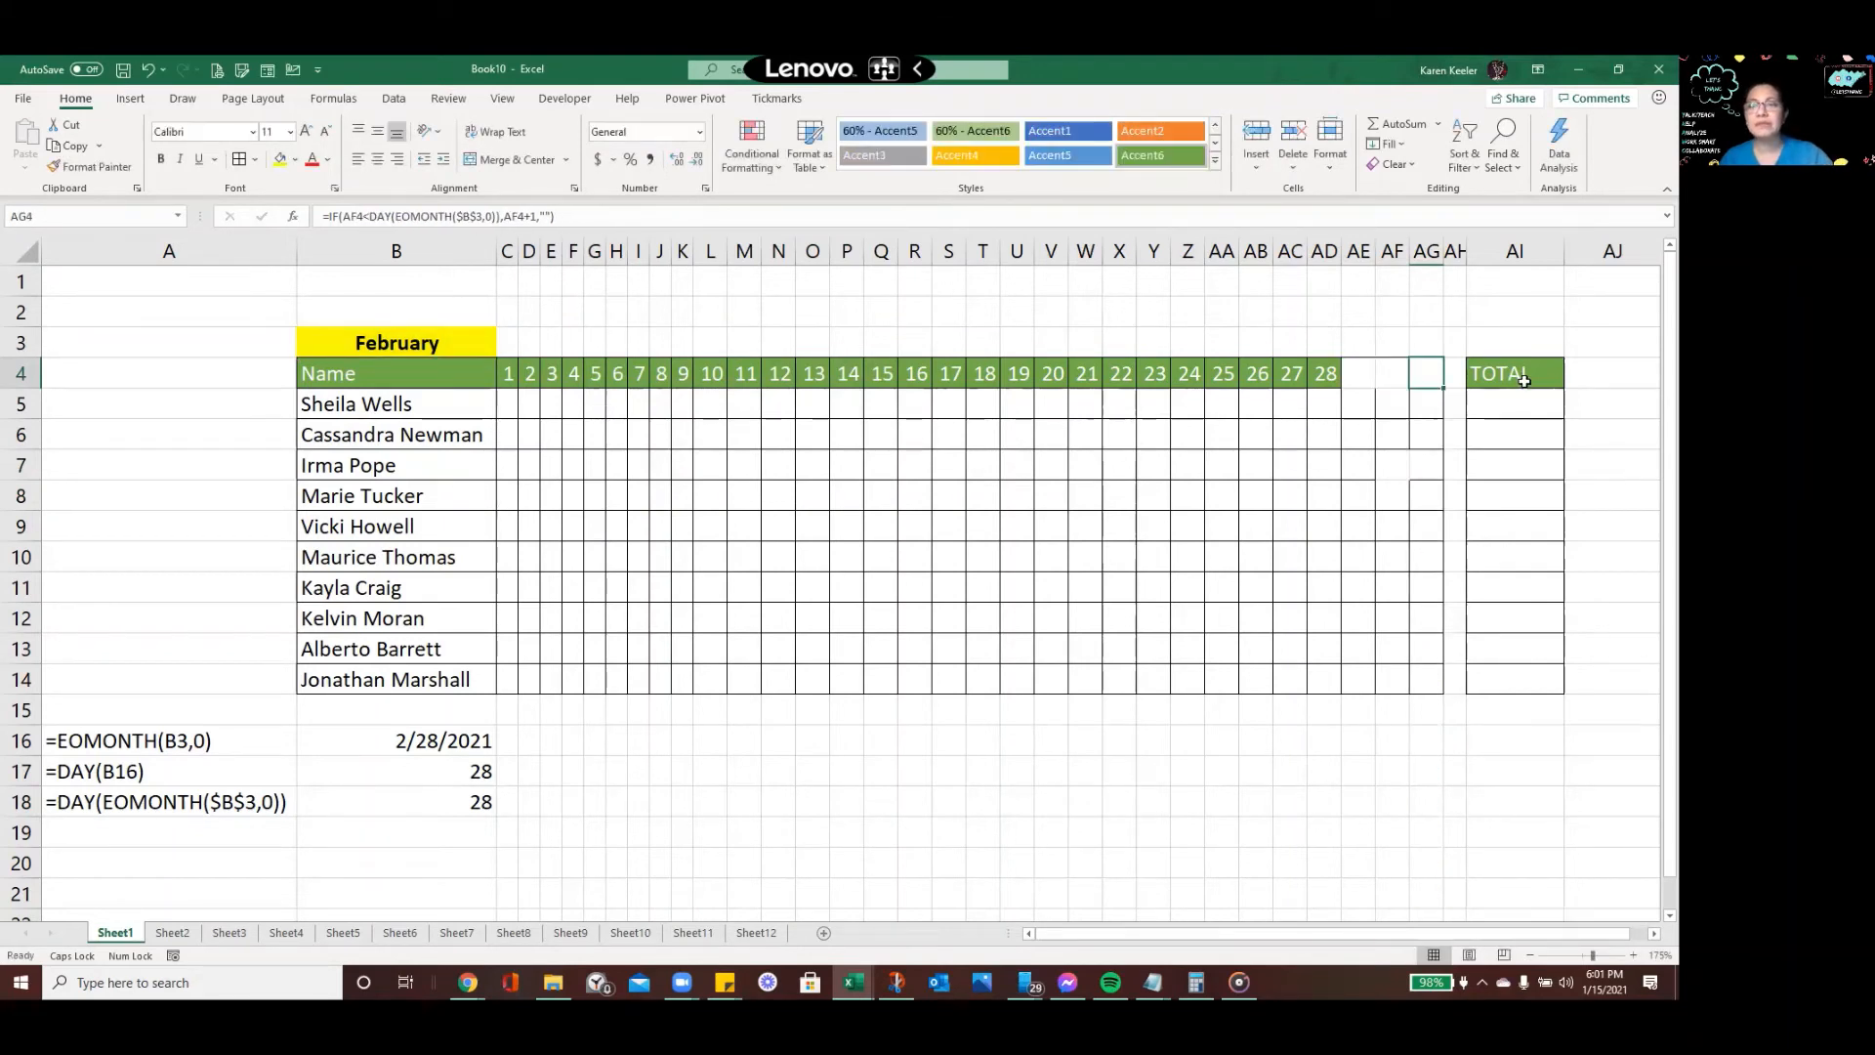
click(1427, 433)
Copy the formatting of C4:AG14 on Sheet1 to the same range on Sheet2, Sheet3 and Sheet4 with a repeating Format Painter
drag(508, 376, 1430, 687)
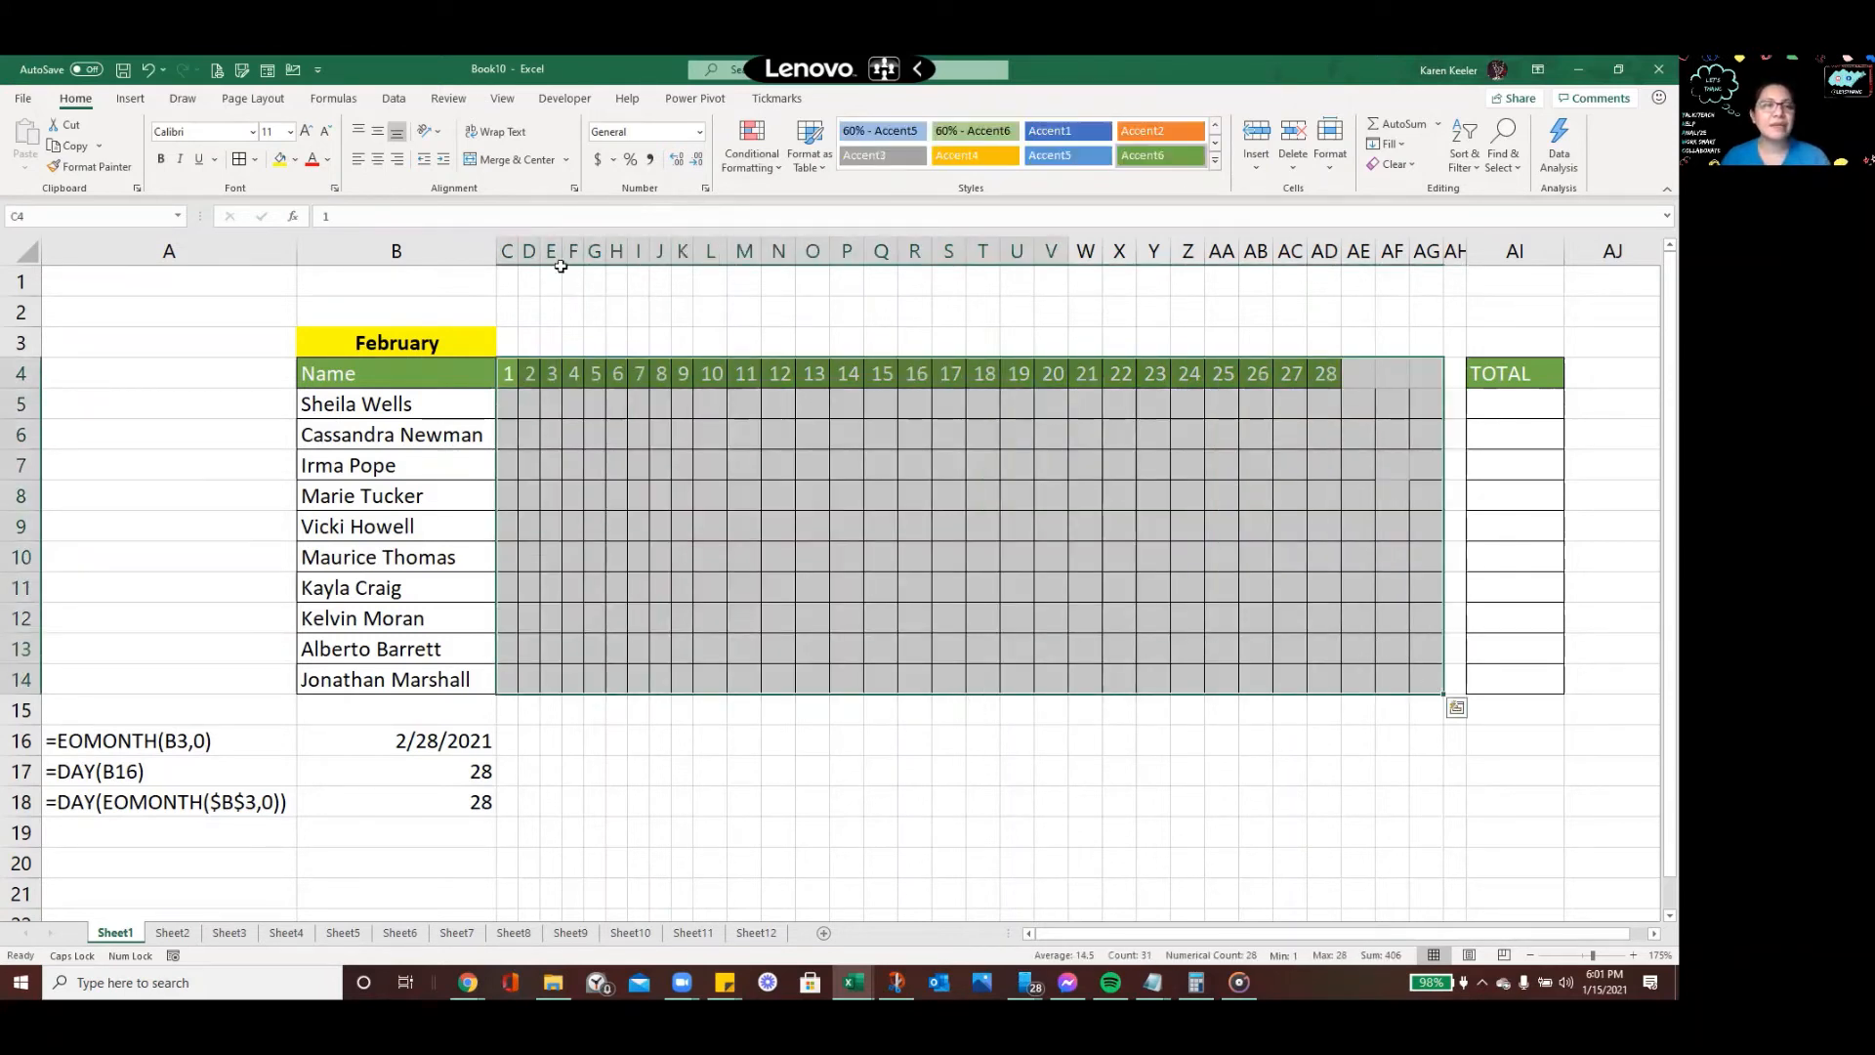
click(88, 172)
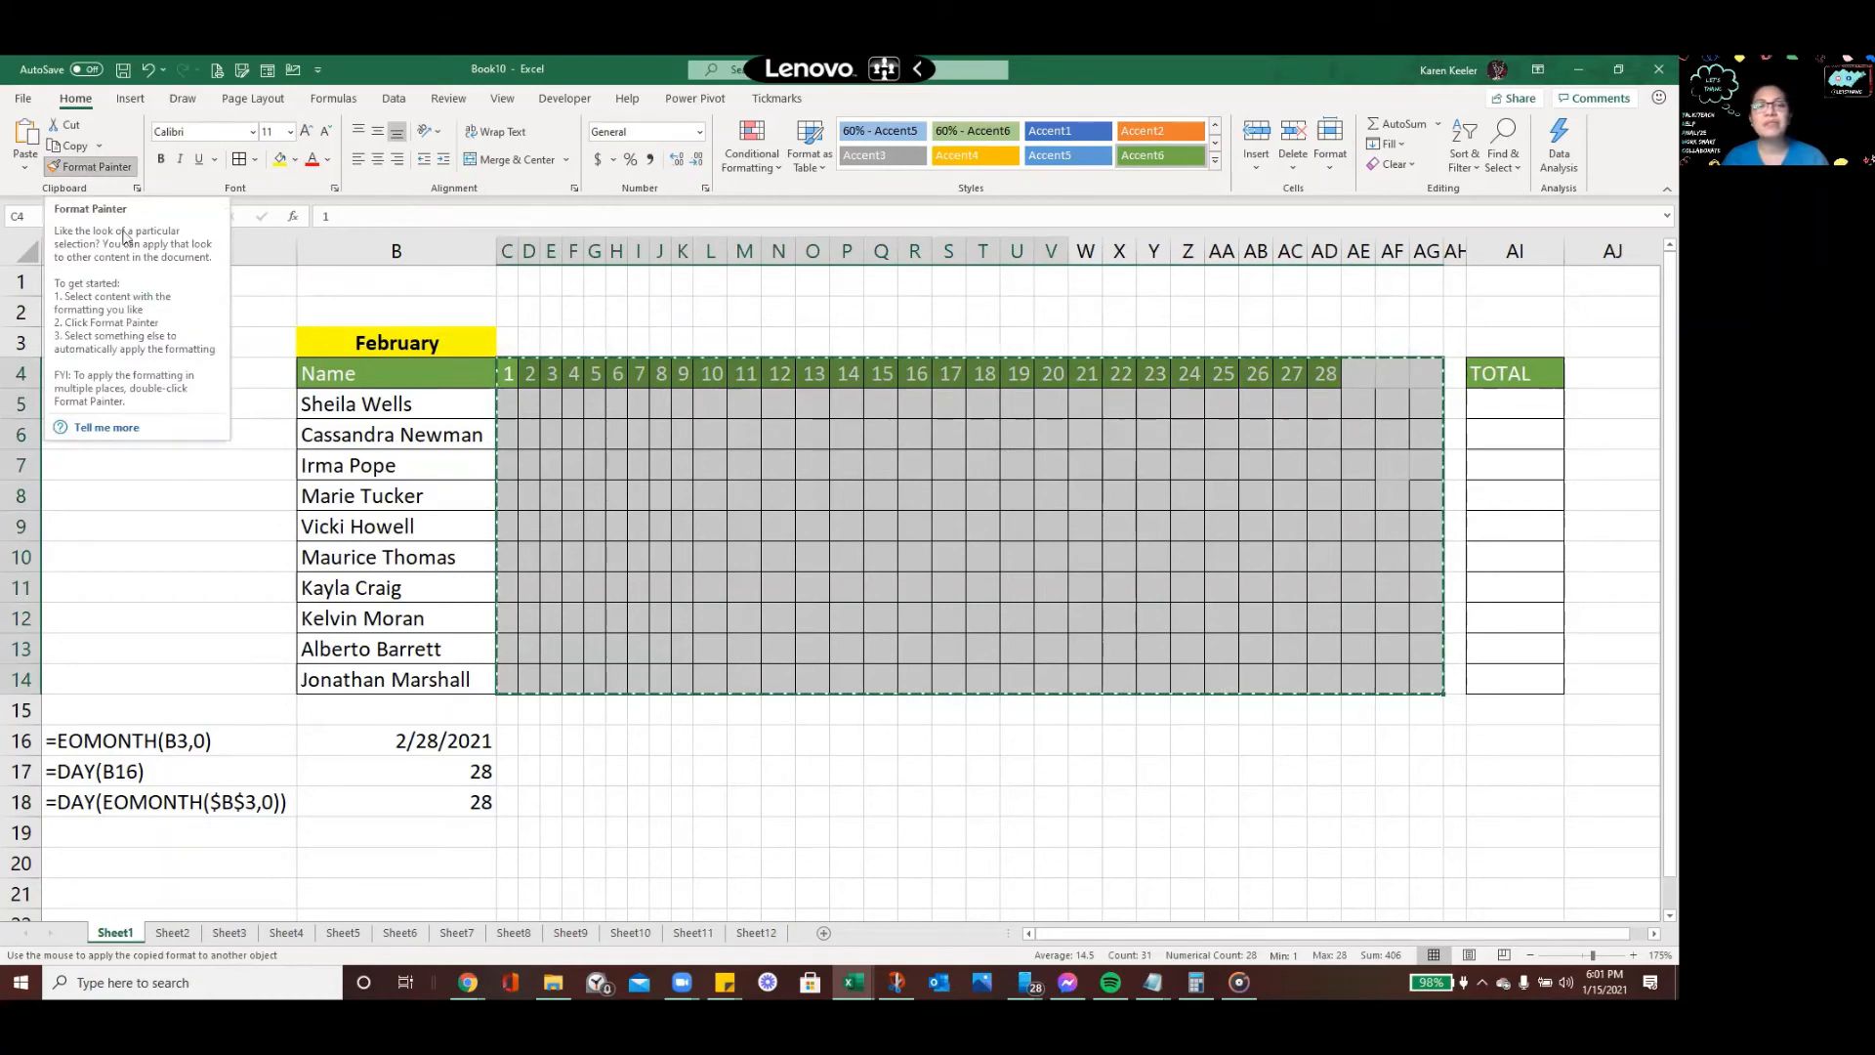
click(172, 930)
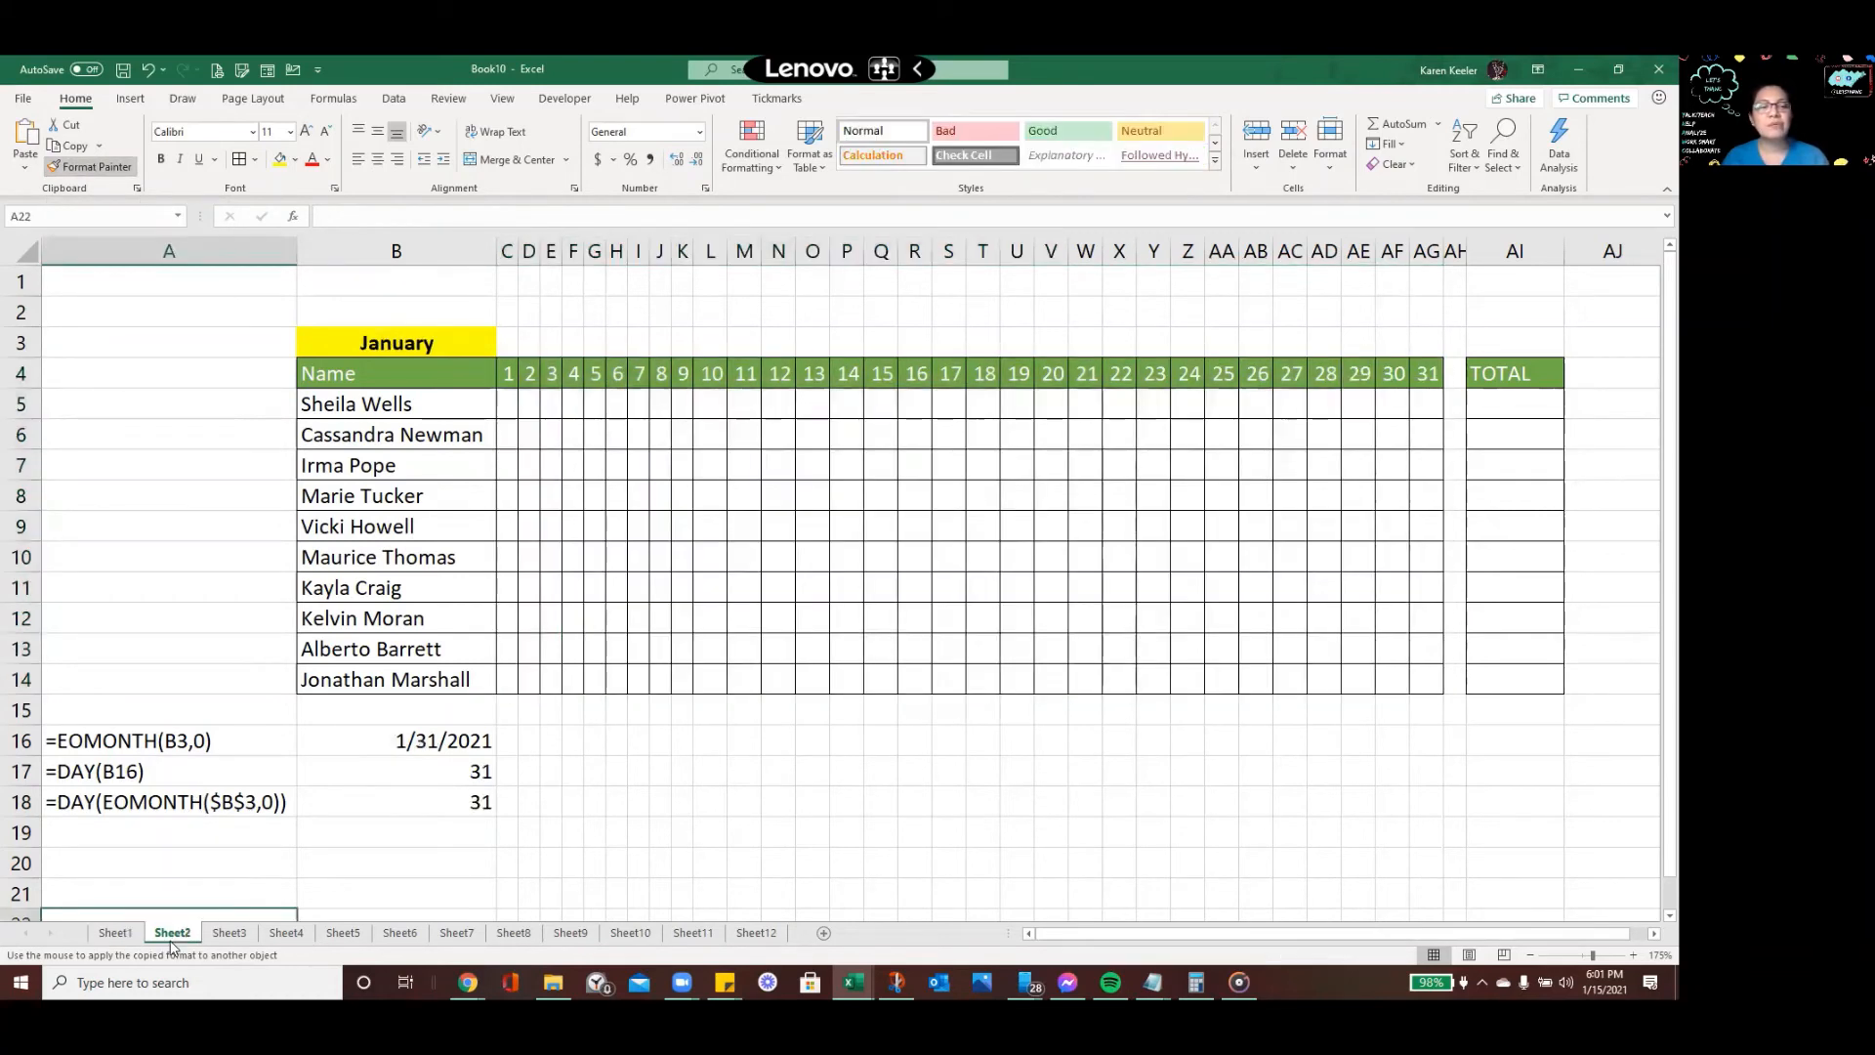
click(510, 373)
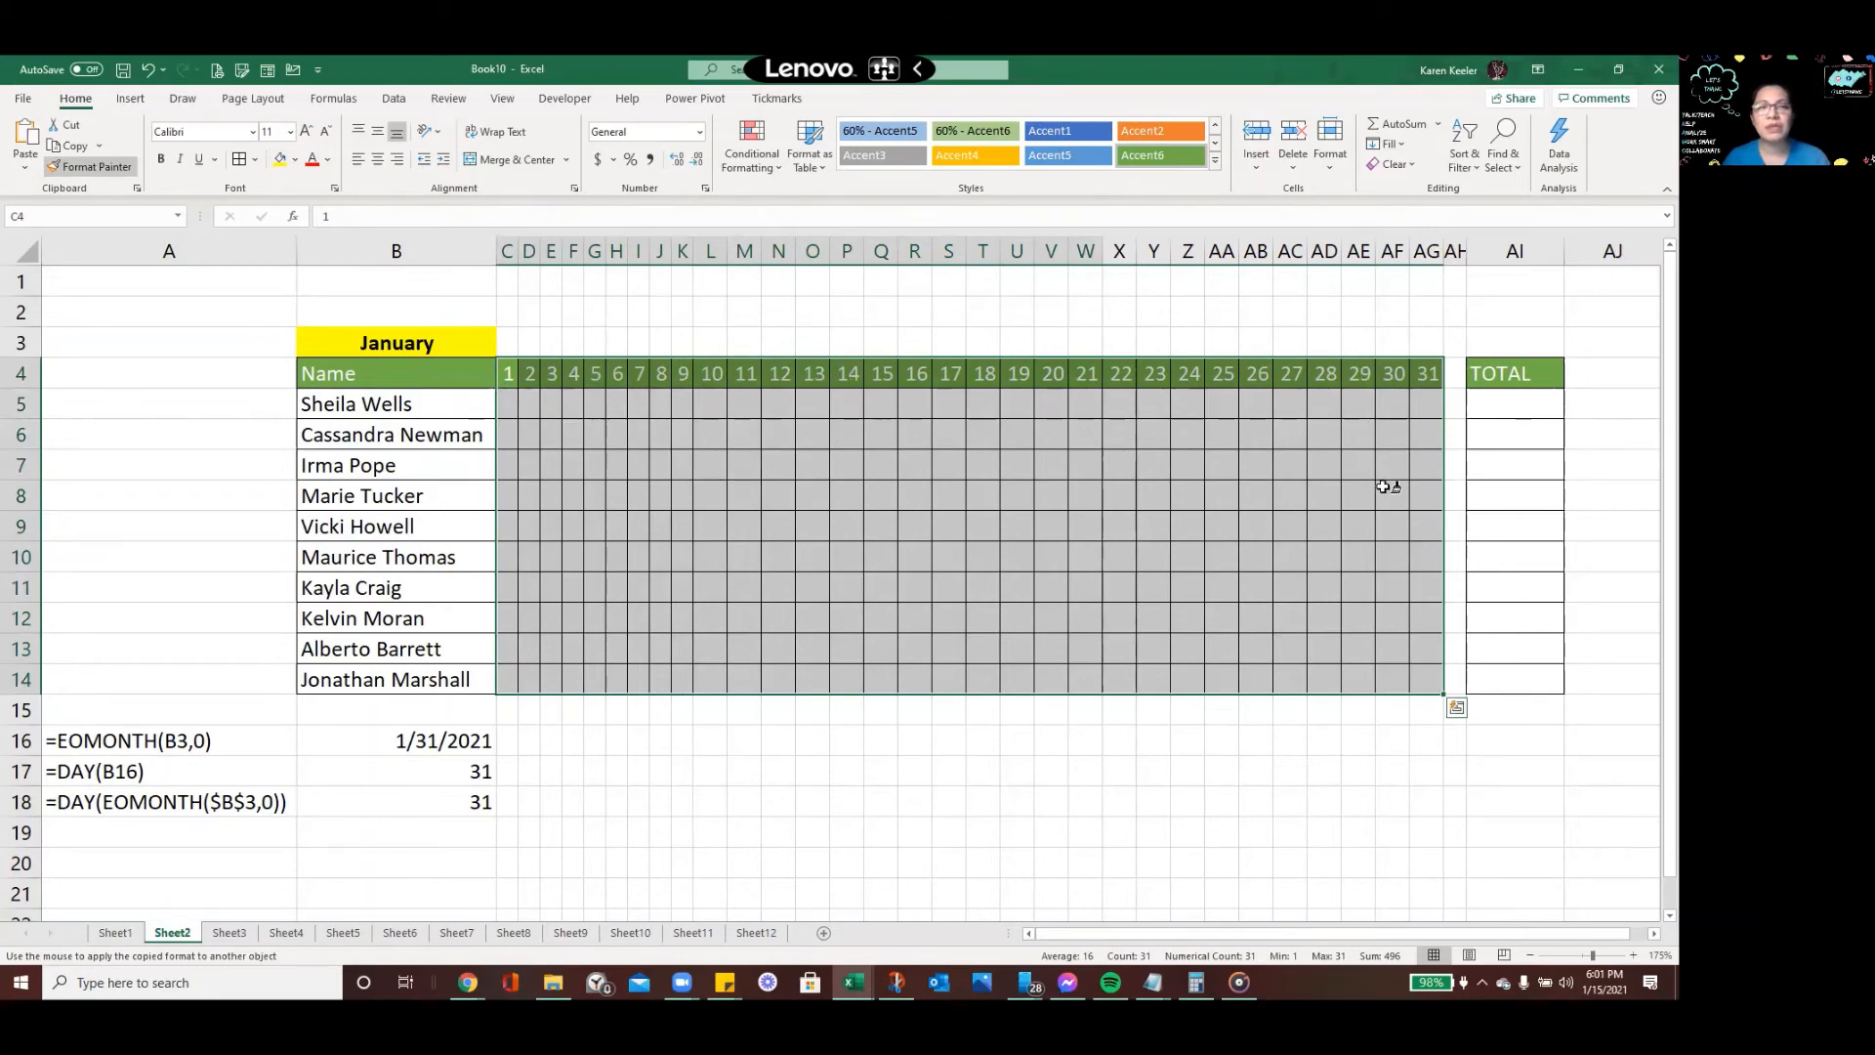
click(230, 933)
click(501, 374)
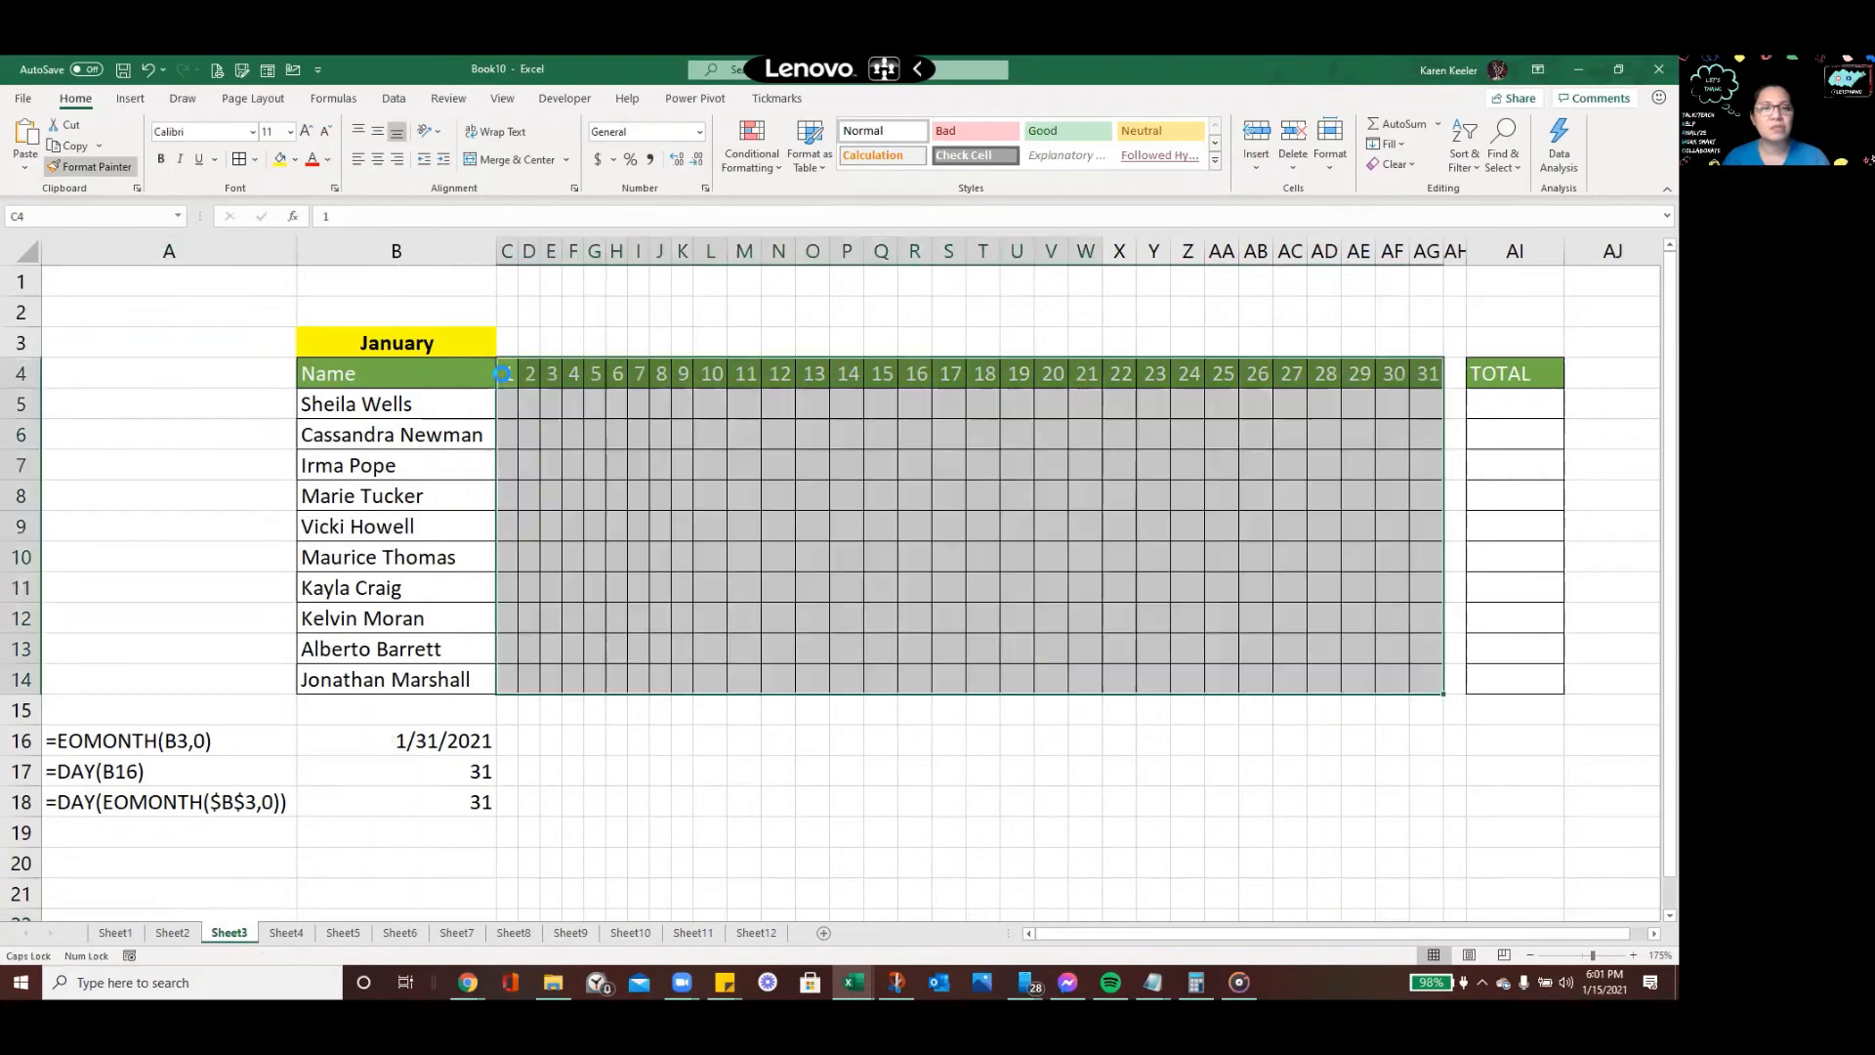
click(287, 933)
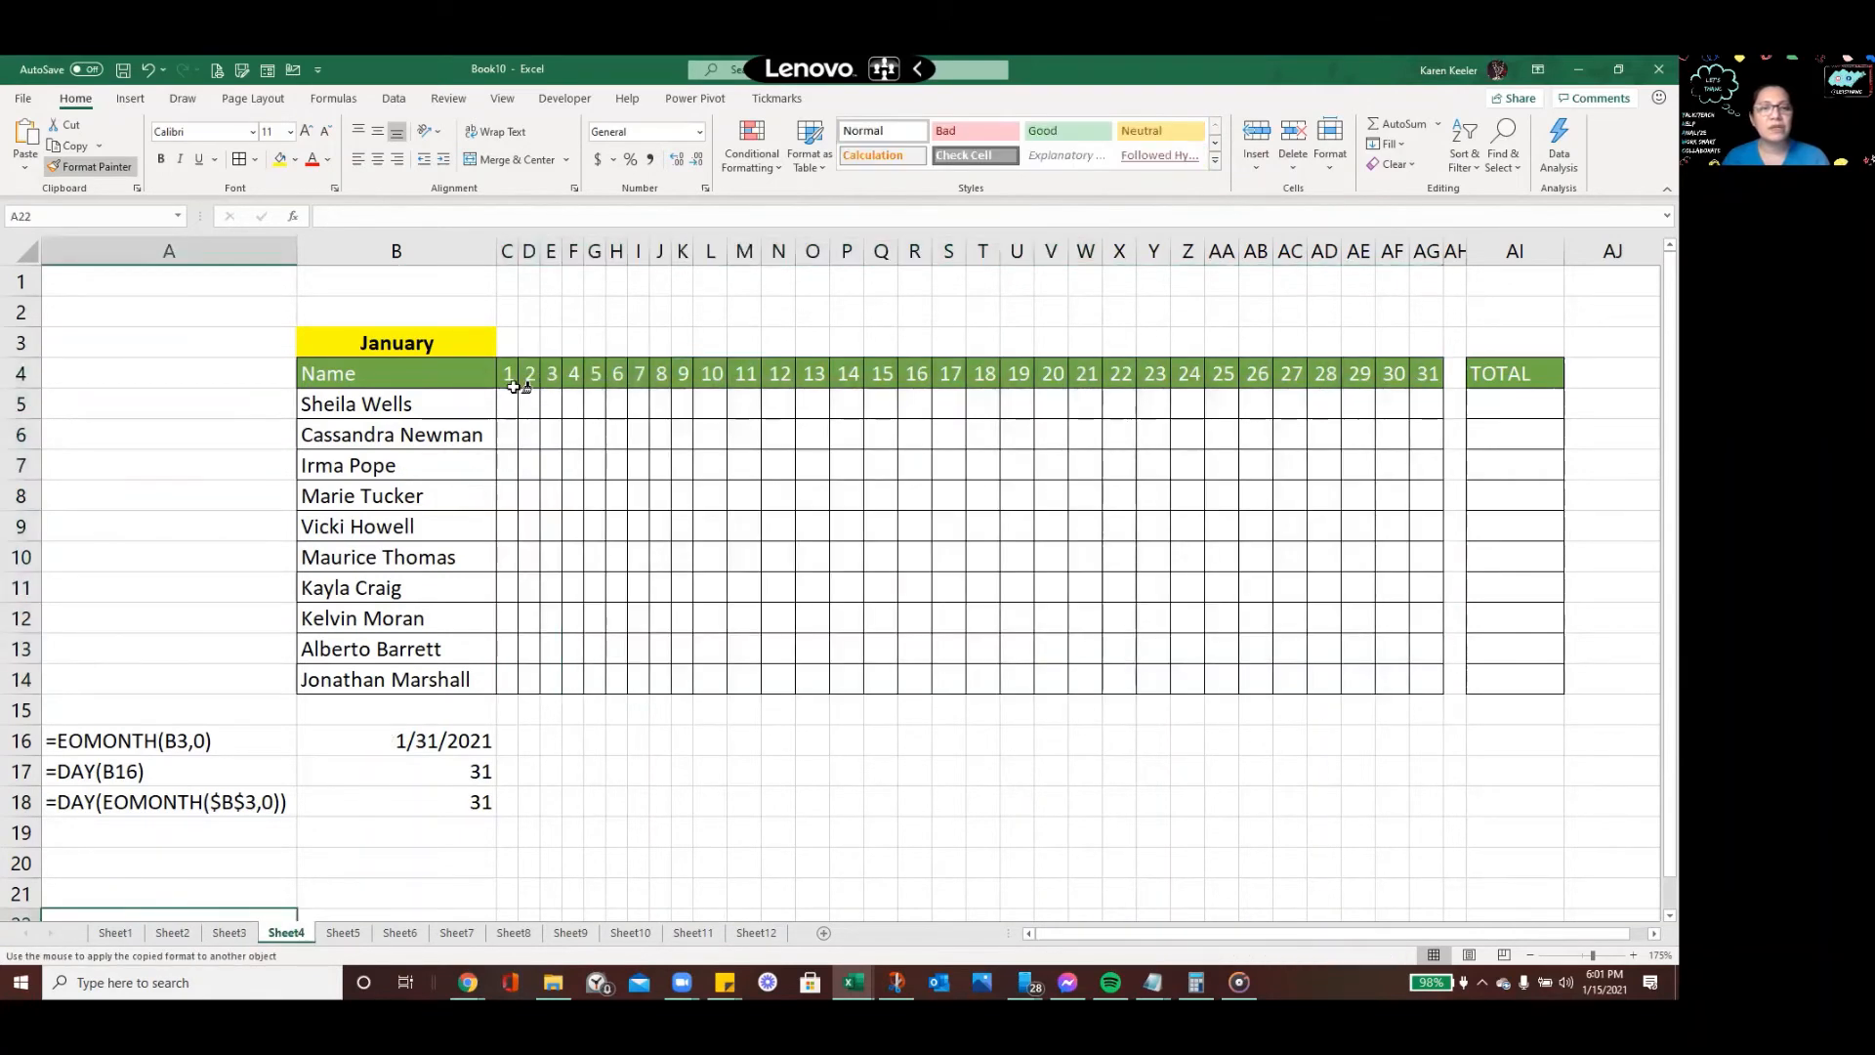
click(508, 375)
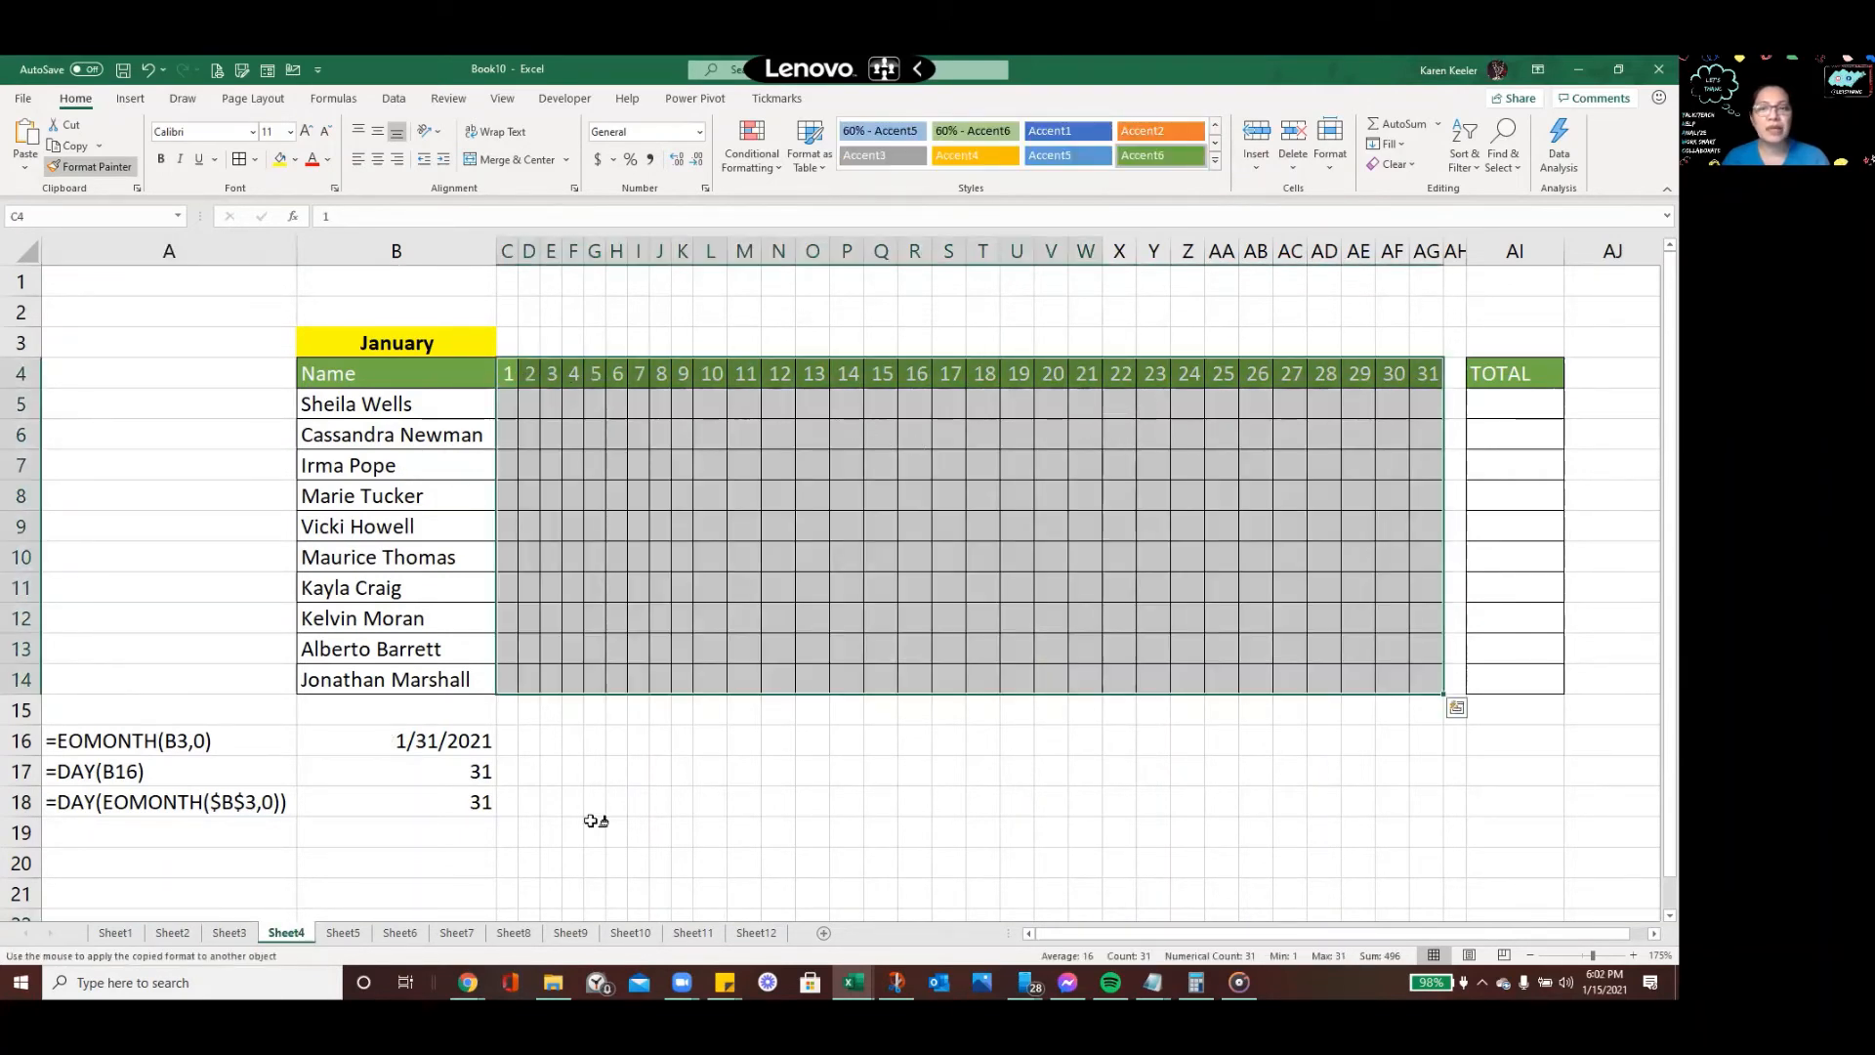
Apply the copied attendance grid formatting to the ranges starting at C4 on Sheet5, Sheet6, Sheet7 and Sheet8
click(343, 933)
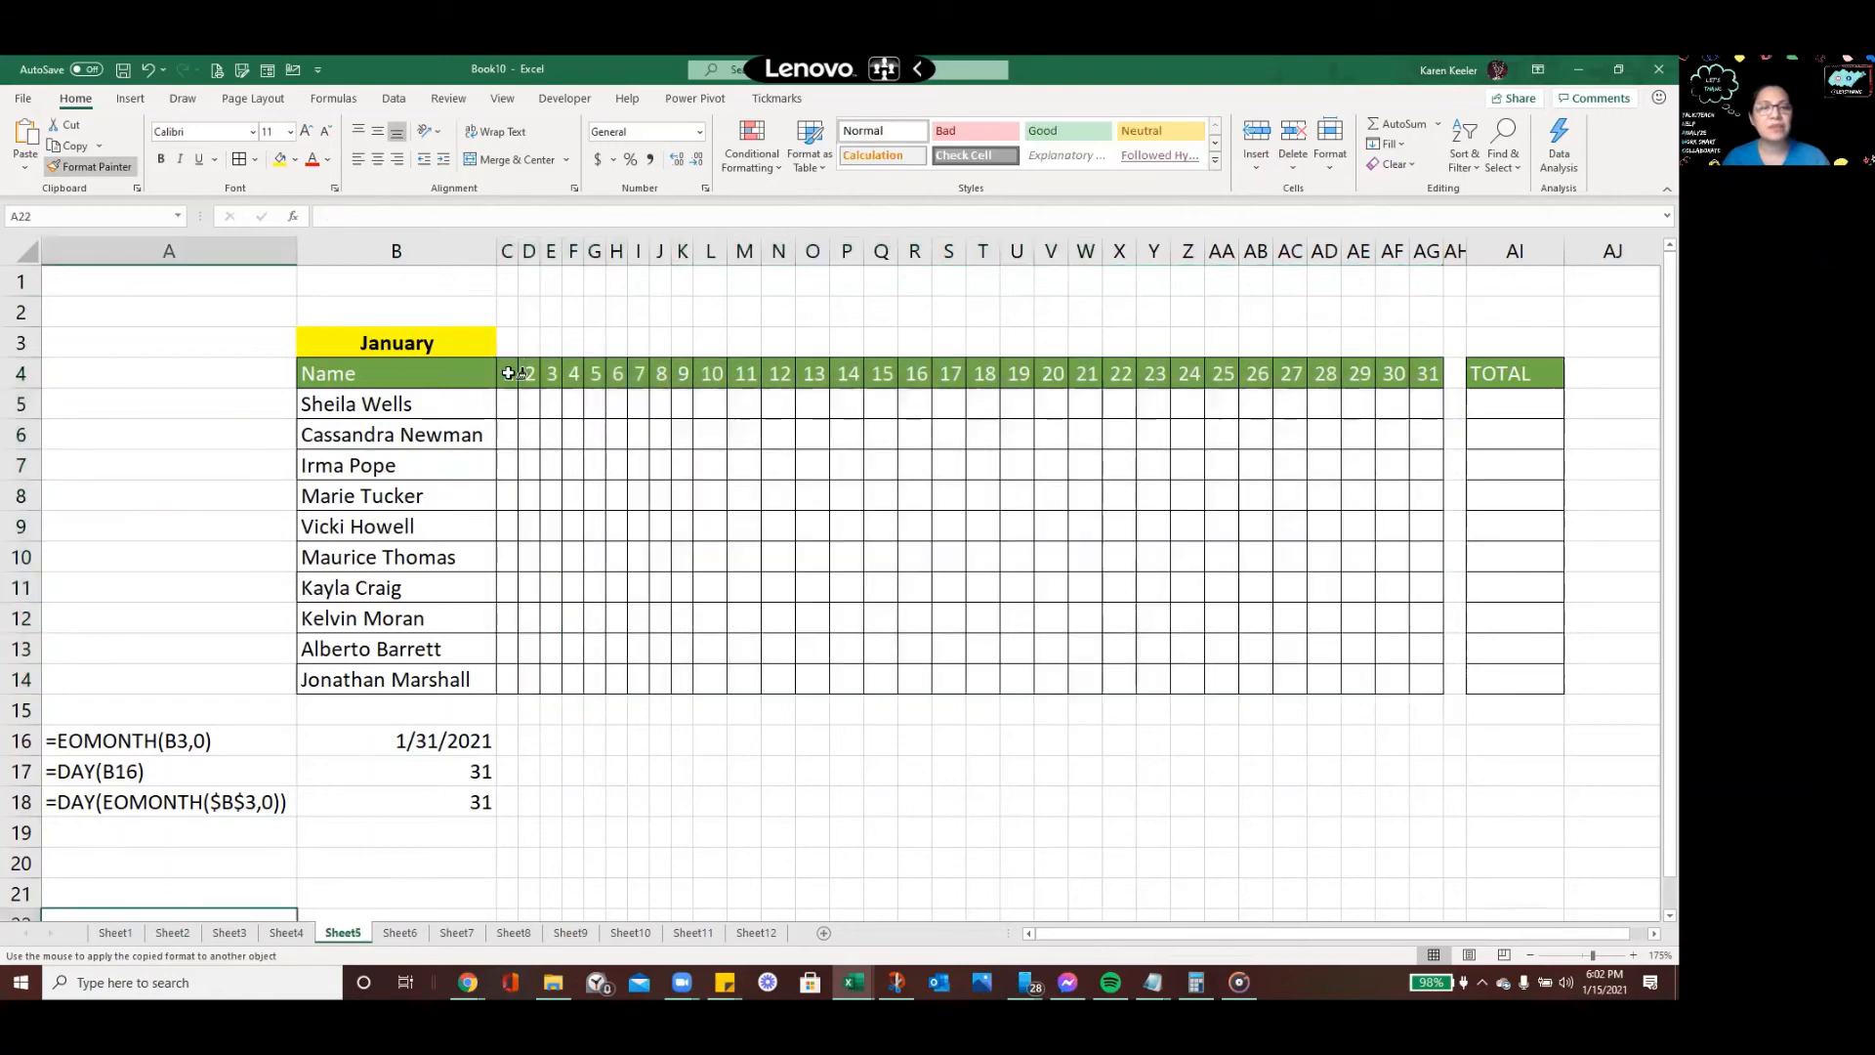
click(510, 374)
click(402, 932)
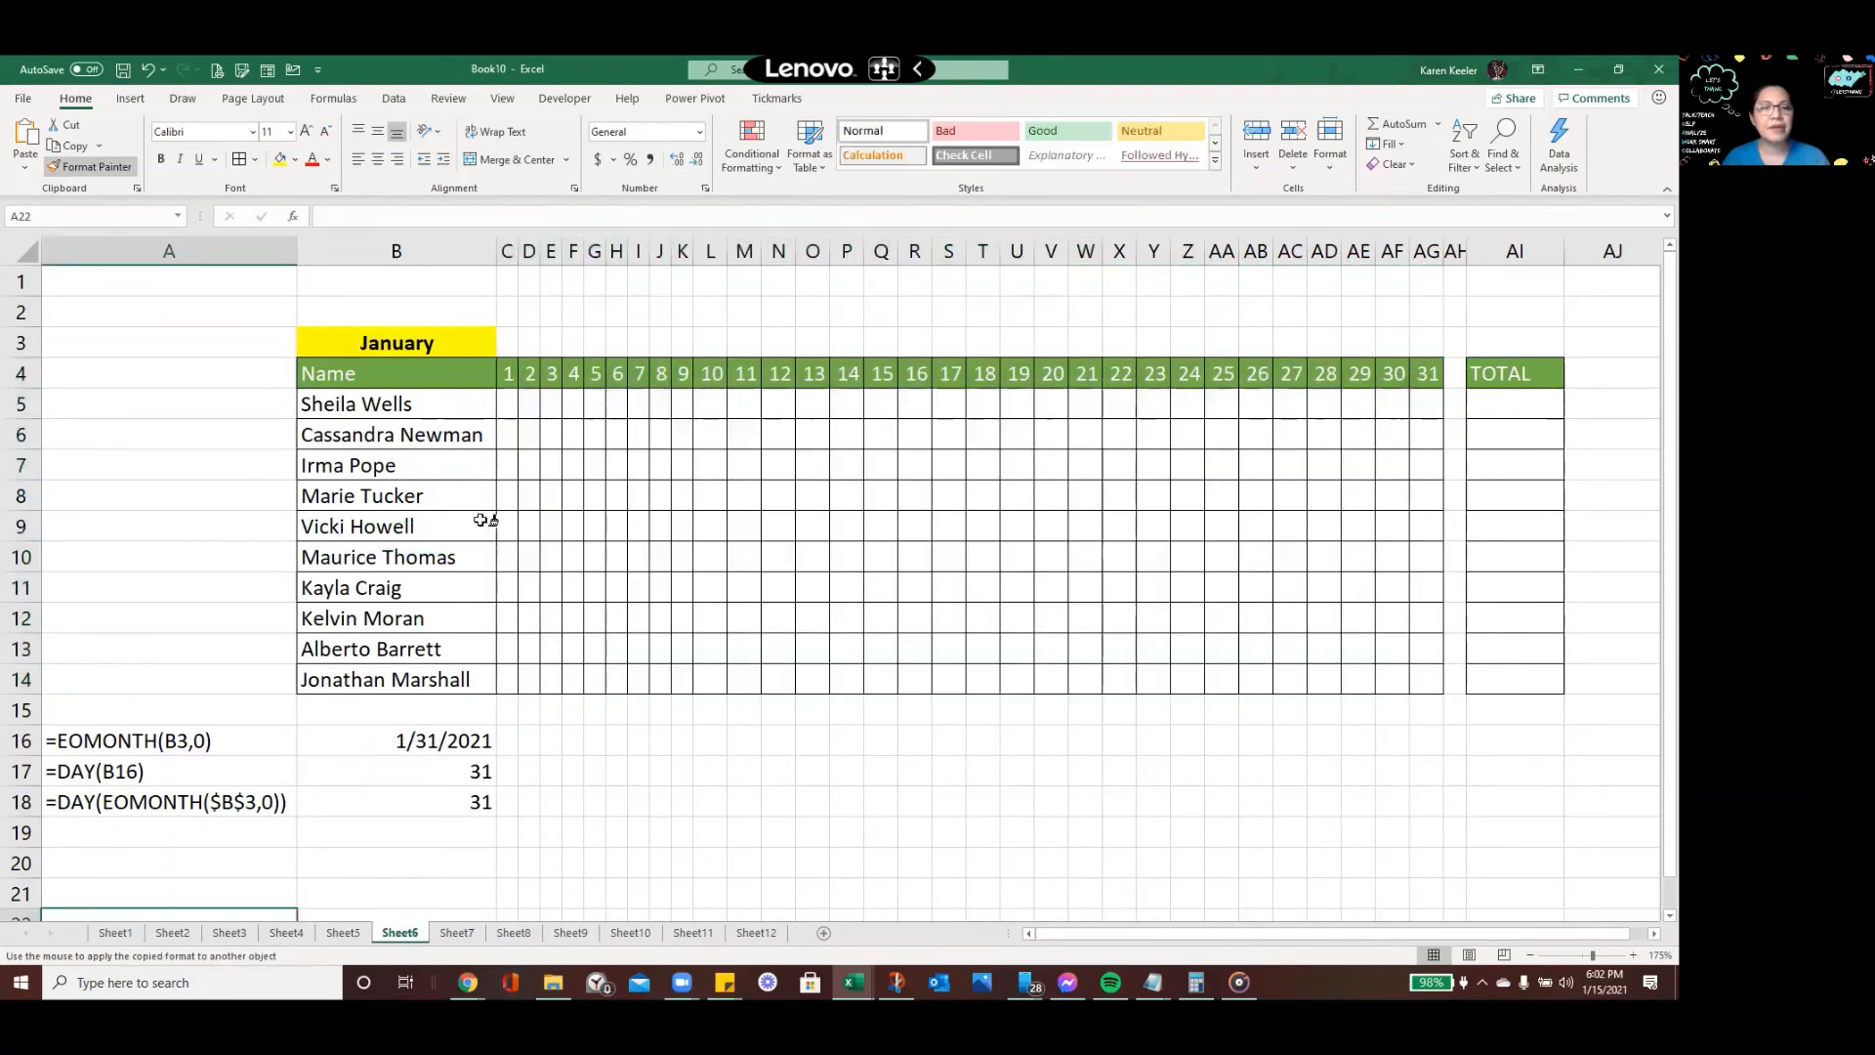
click(513, 373)
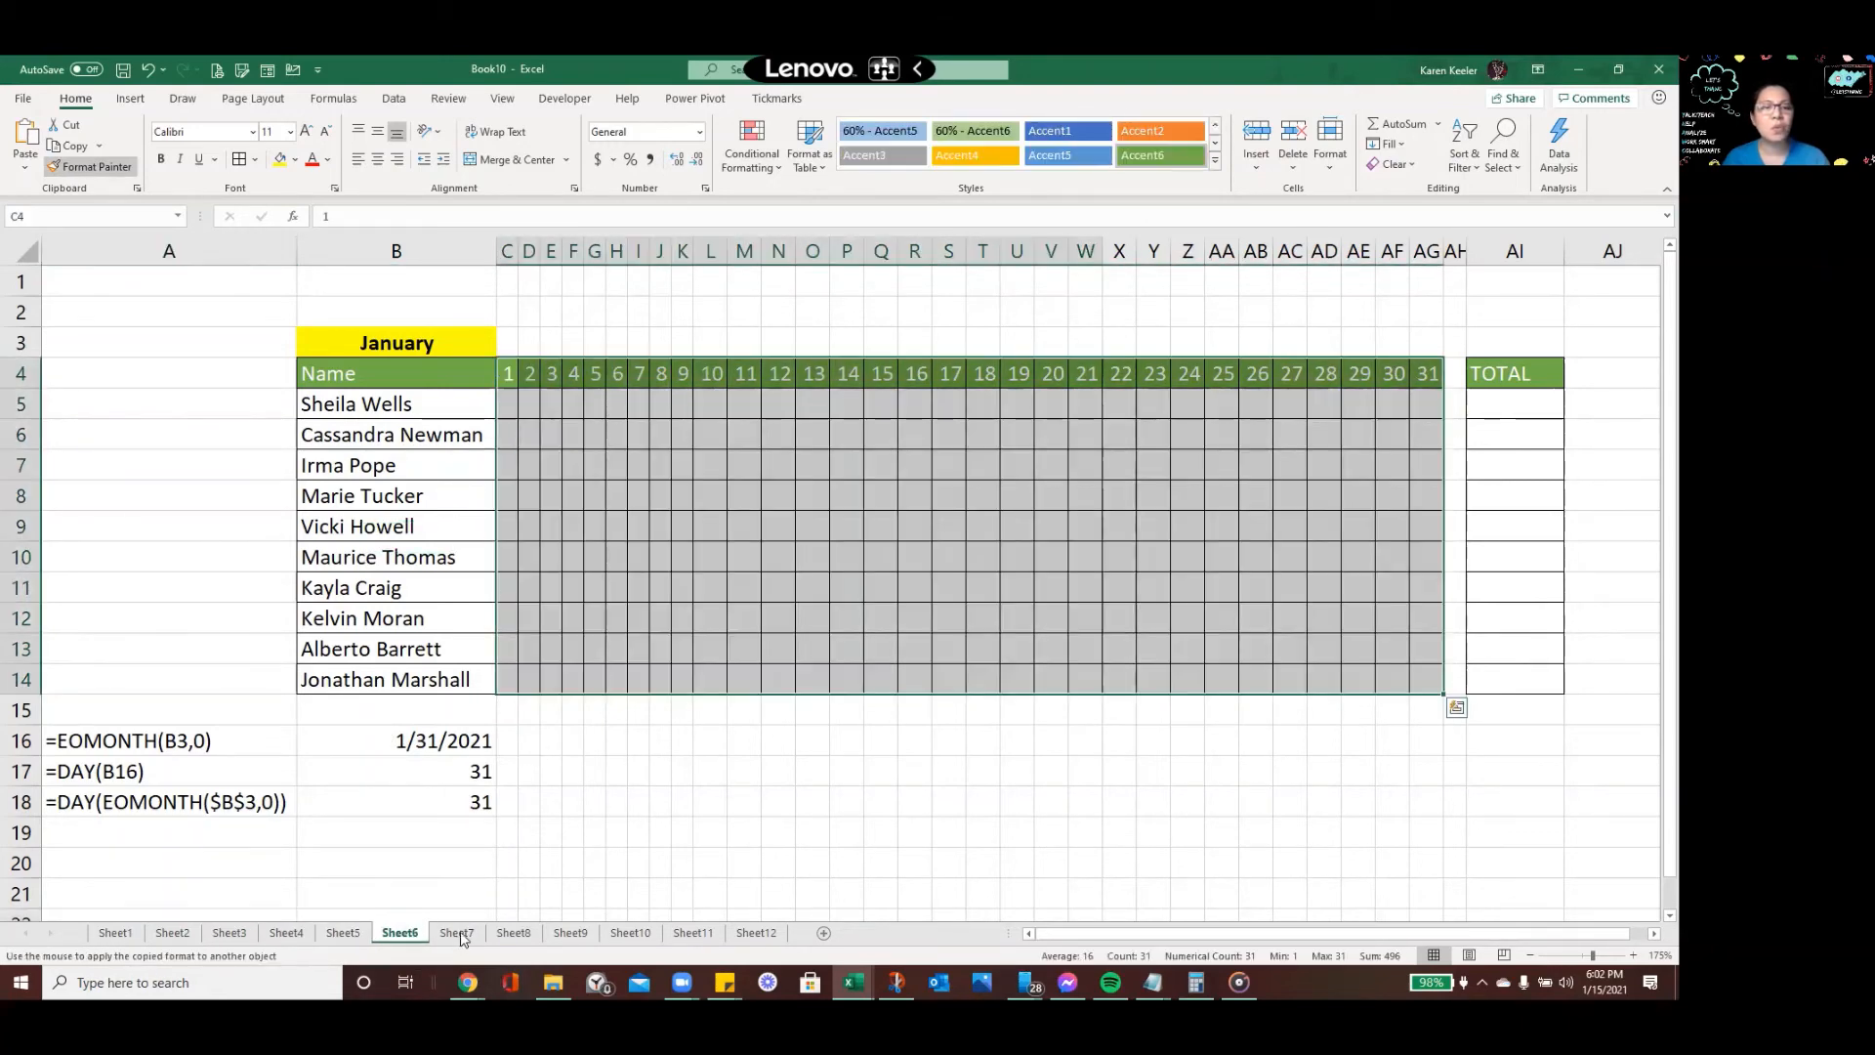
click(456, 933)
click(509, 374)
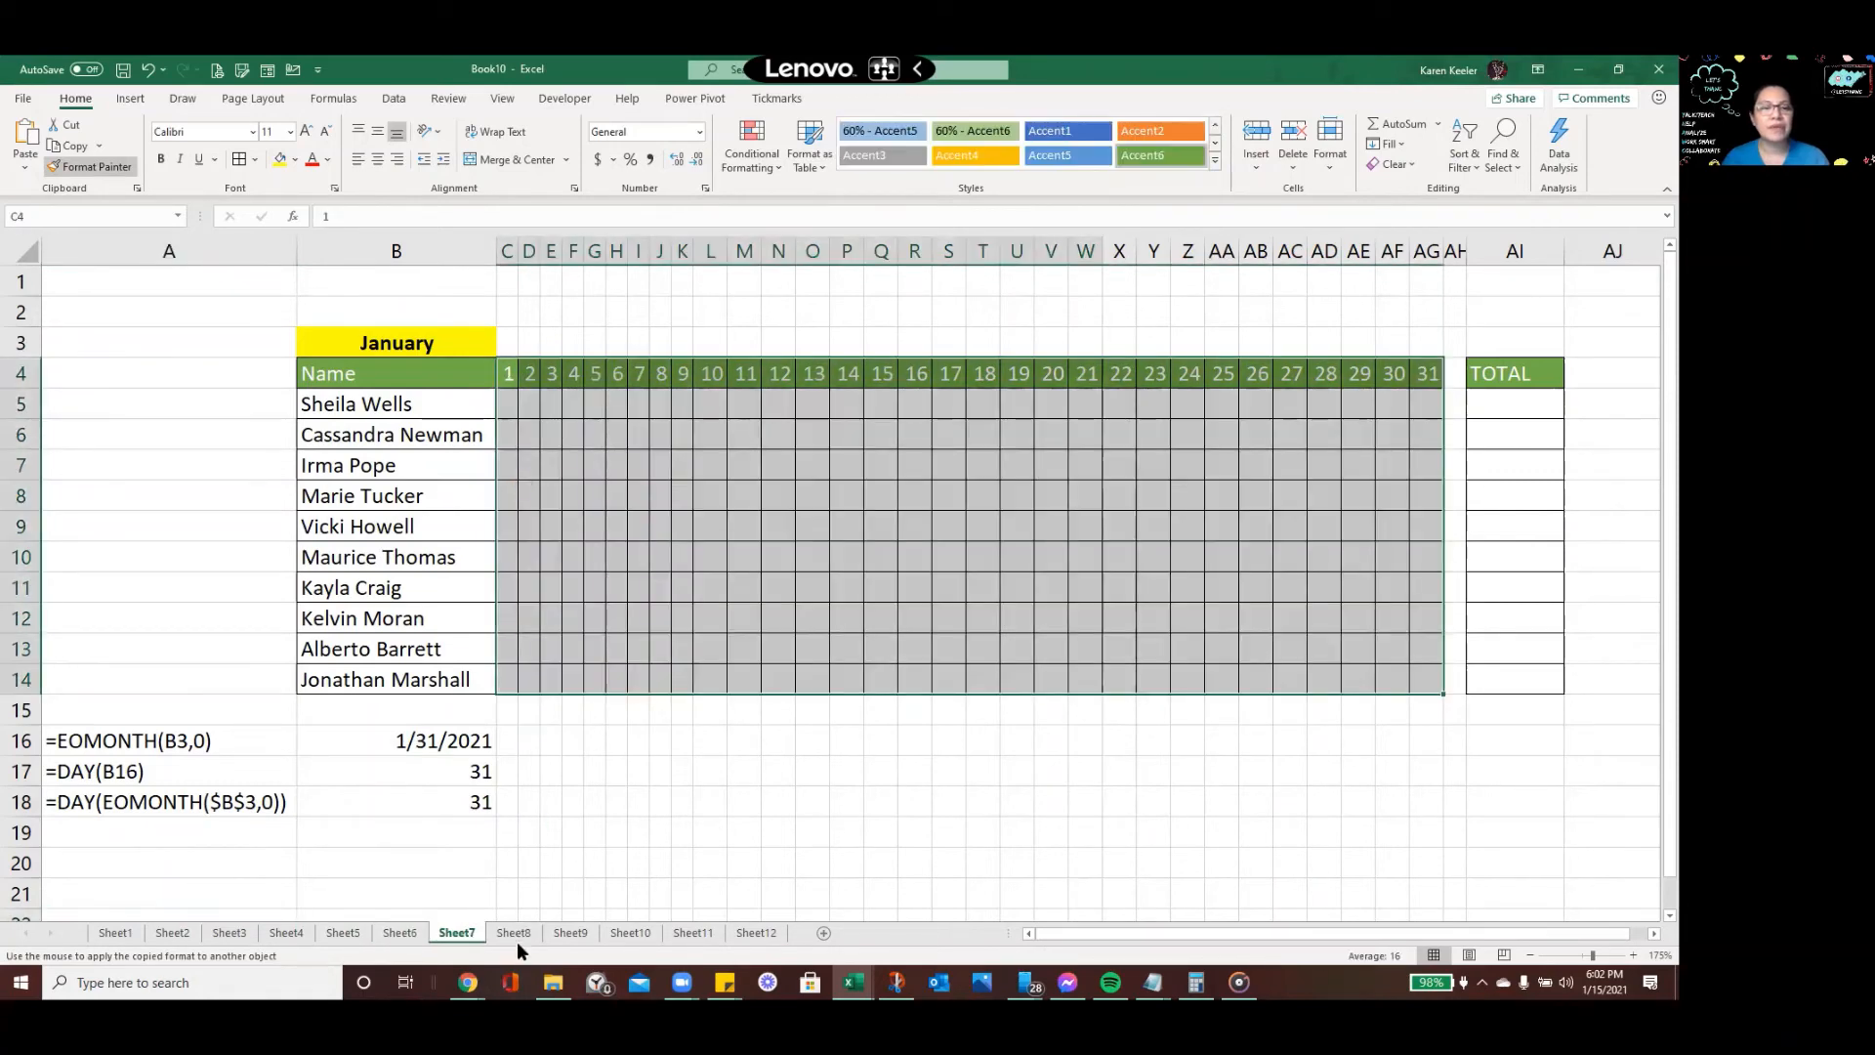
click(514, 933)
click(510, 373)
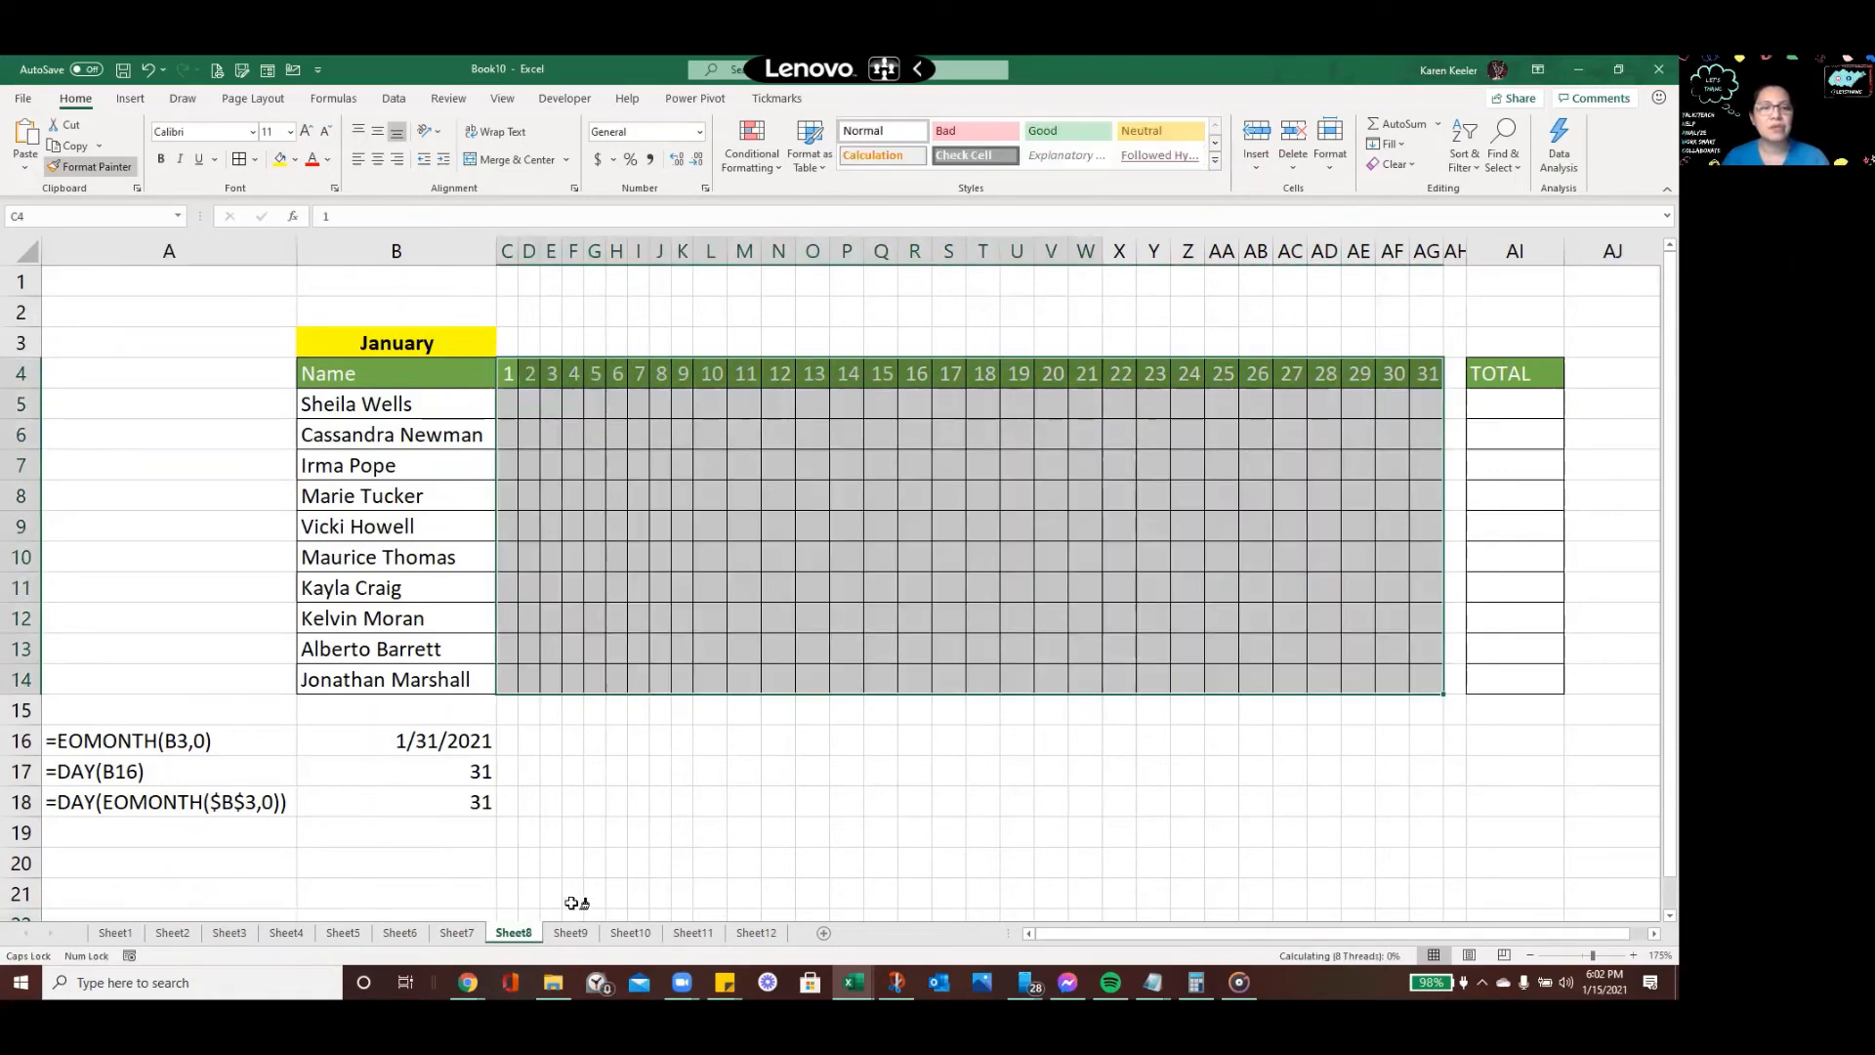
Apply the copied grid formatting from C4 on Sheet9, Sheet10, Sheet11 and Sheet12, and turn off Format Painter
click(571, 933)
click(509, 374)
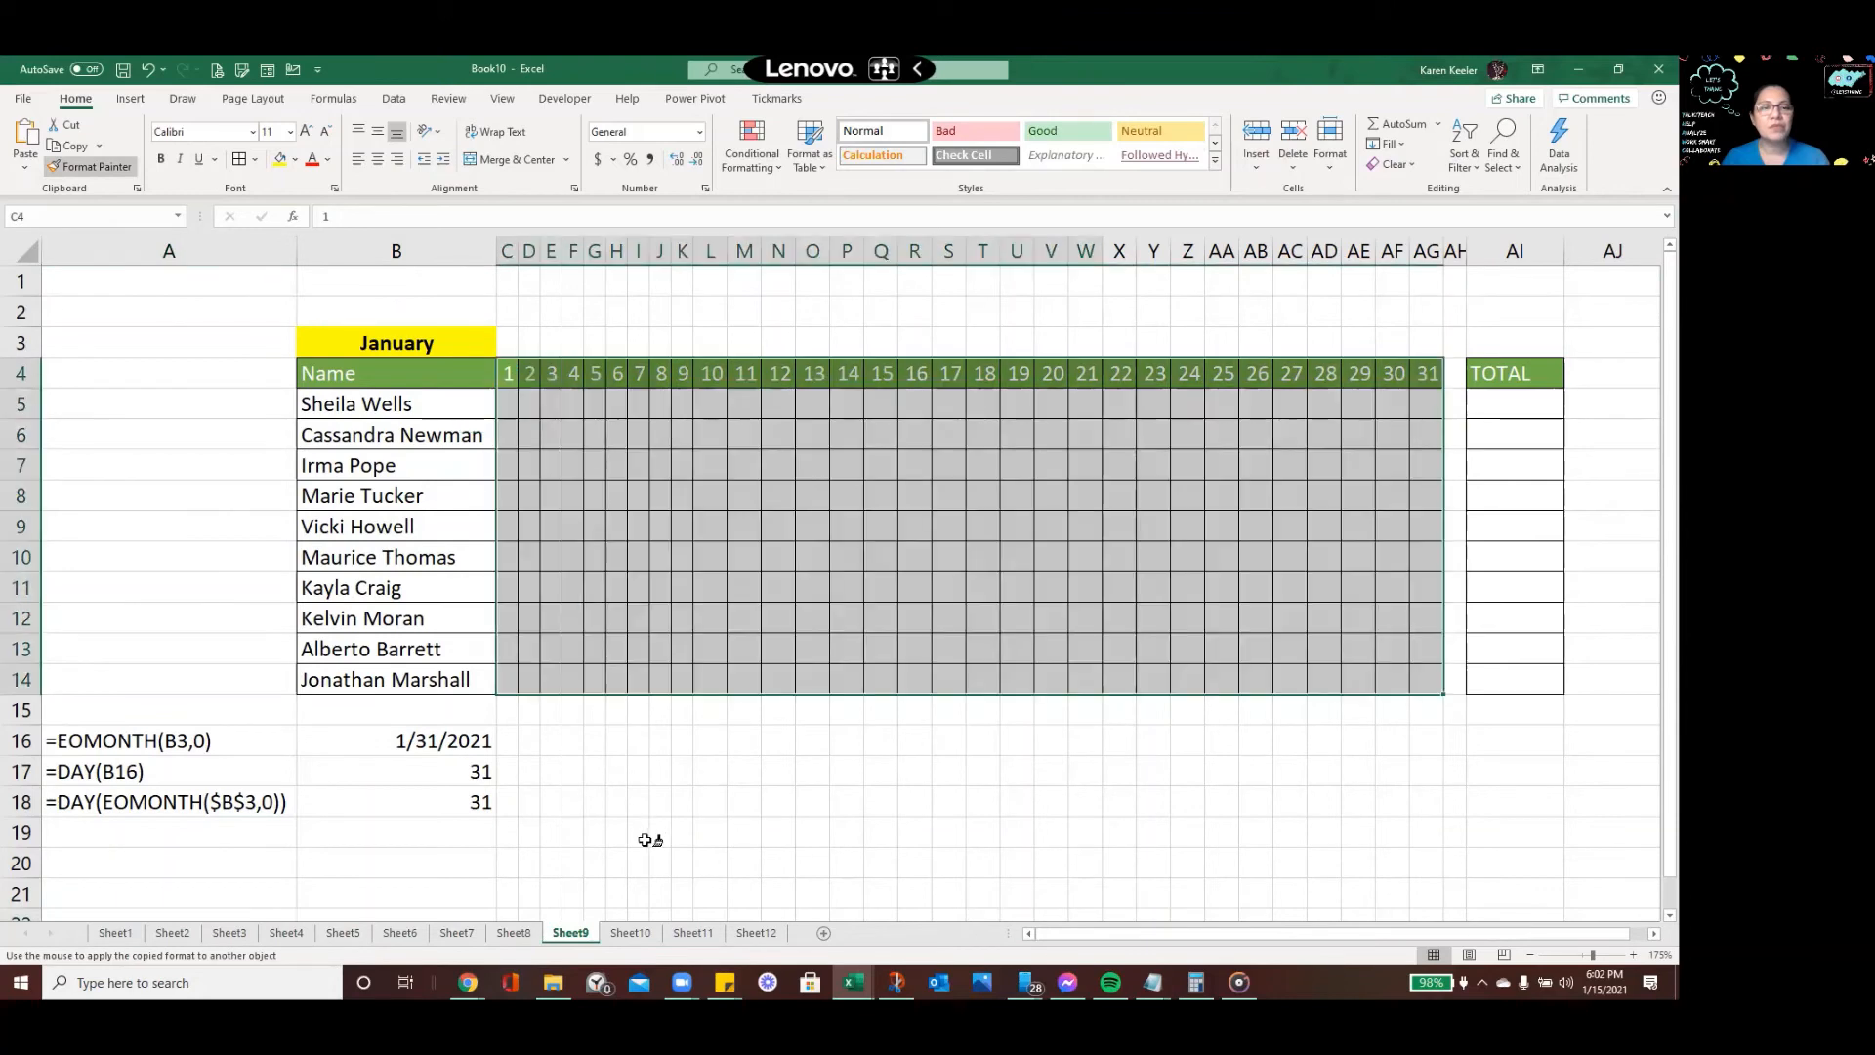
click(630, 933)
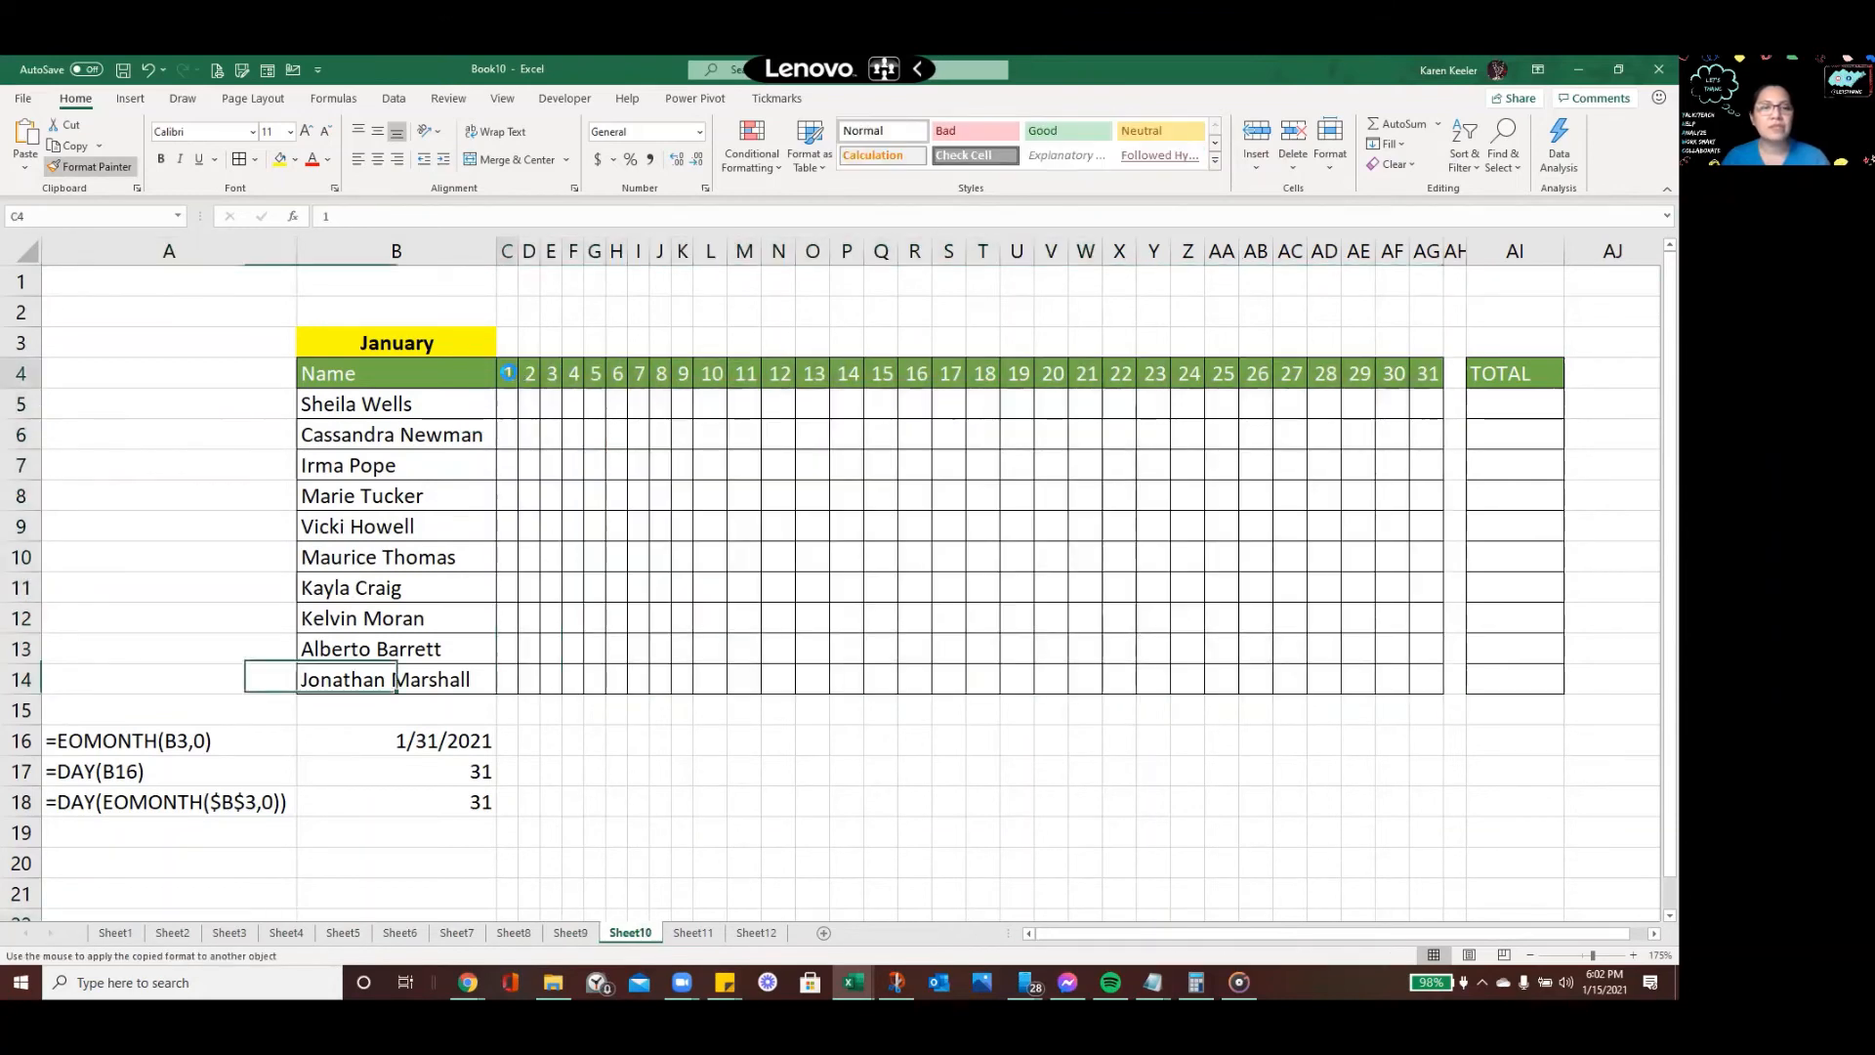
click(509, 374)
click(694, 933)
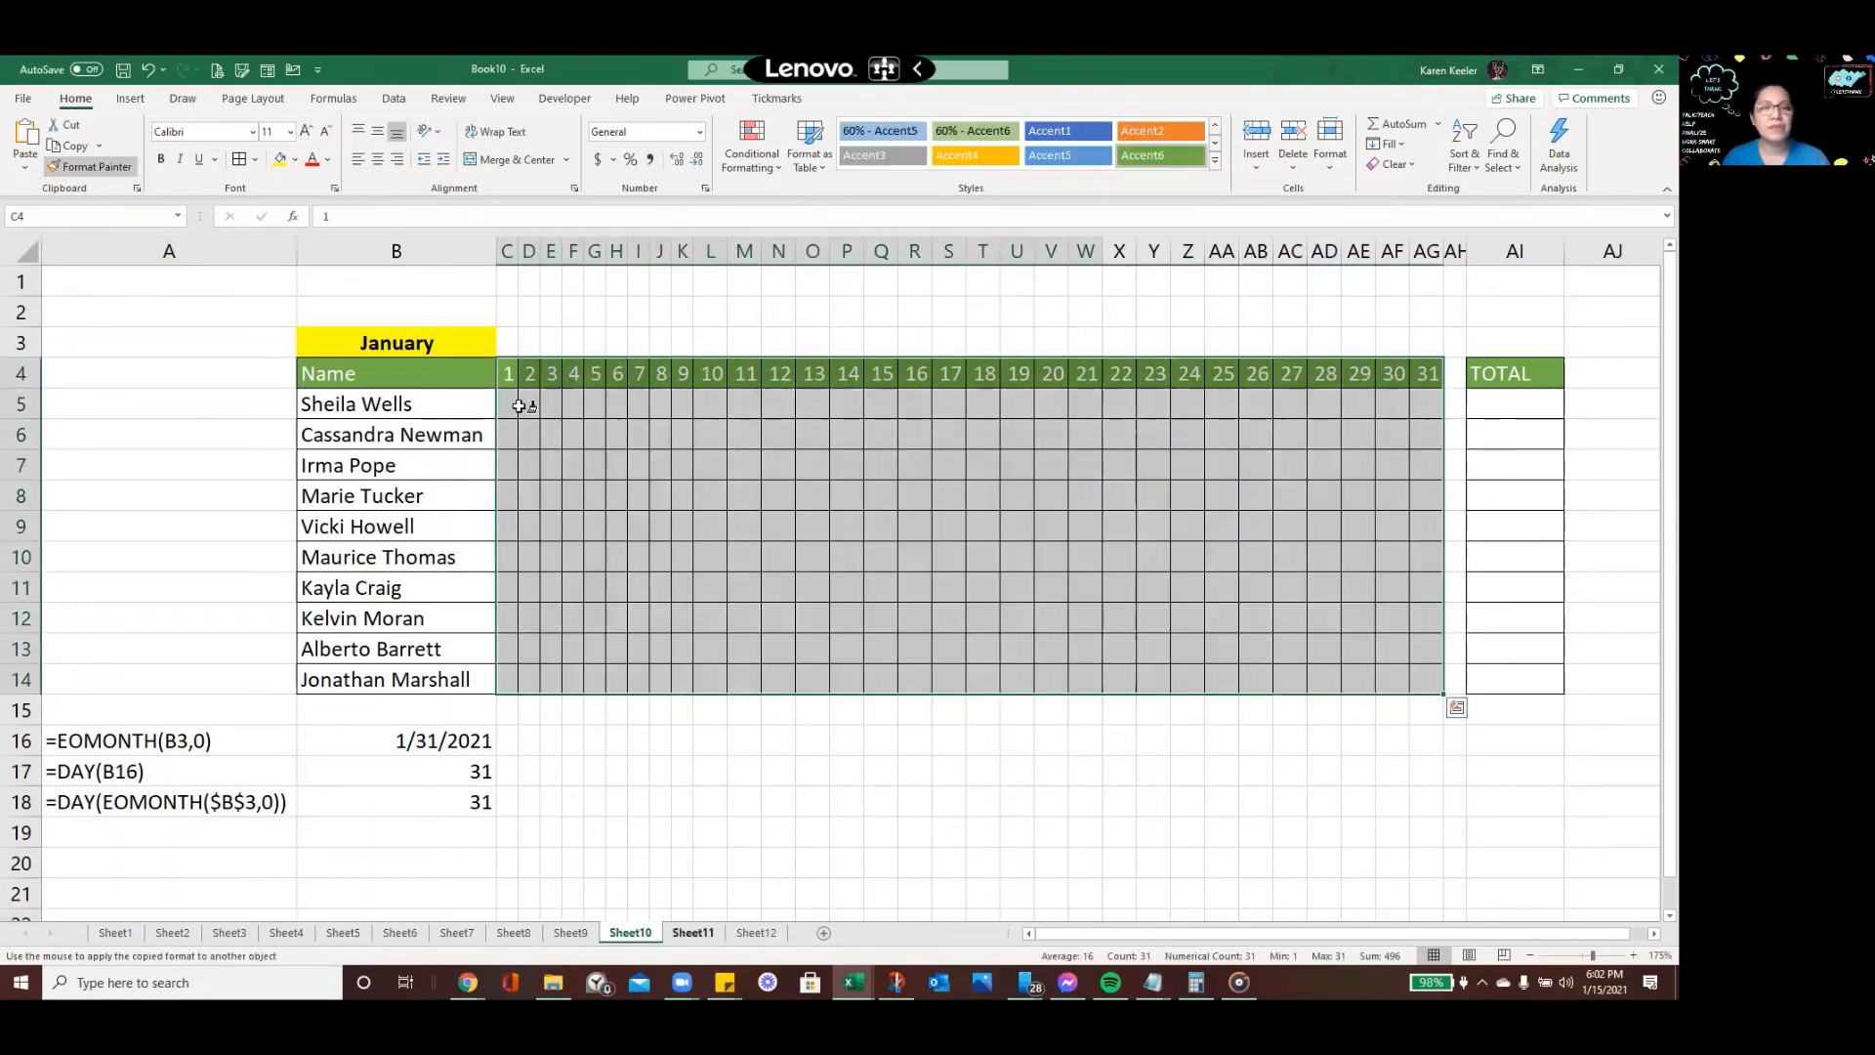
click(504, 381)
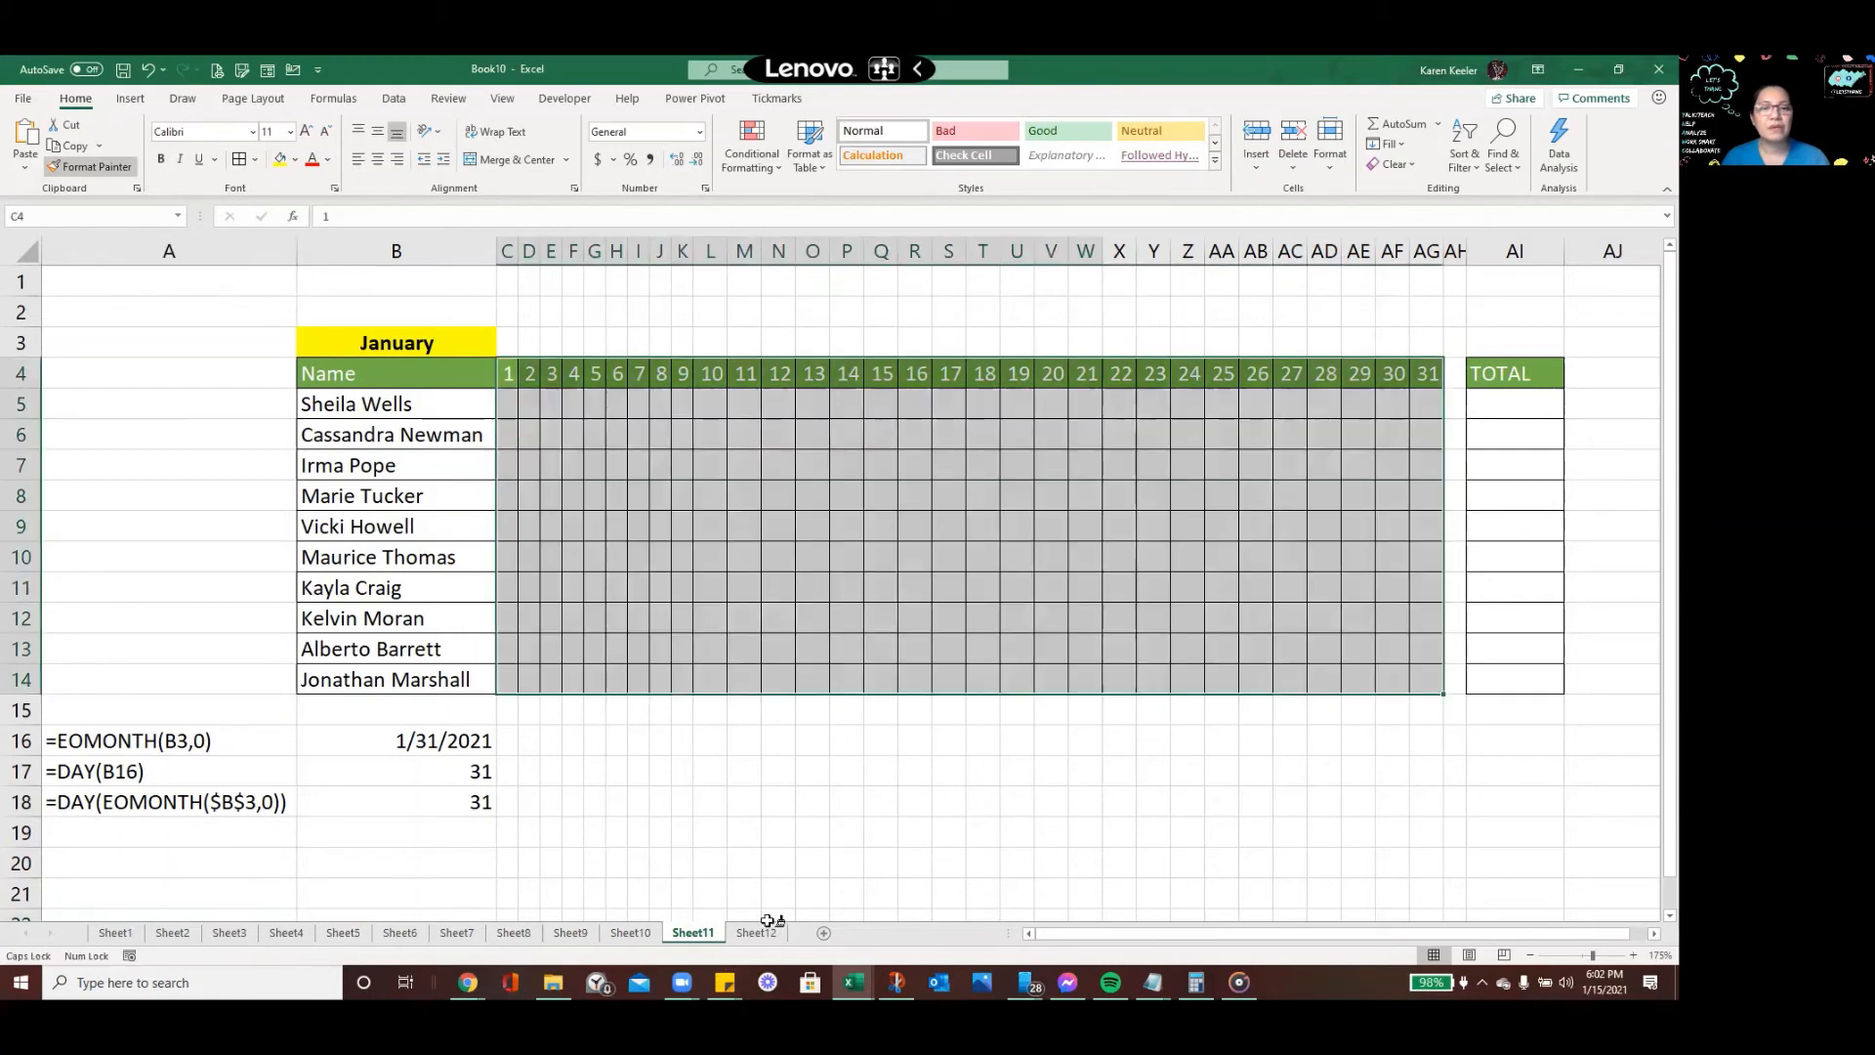
click(756, 933)
click(509, 374)
key(ctrl+Page_Down)
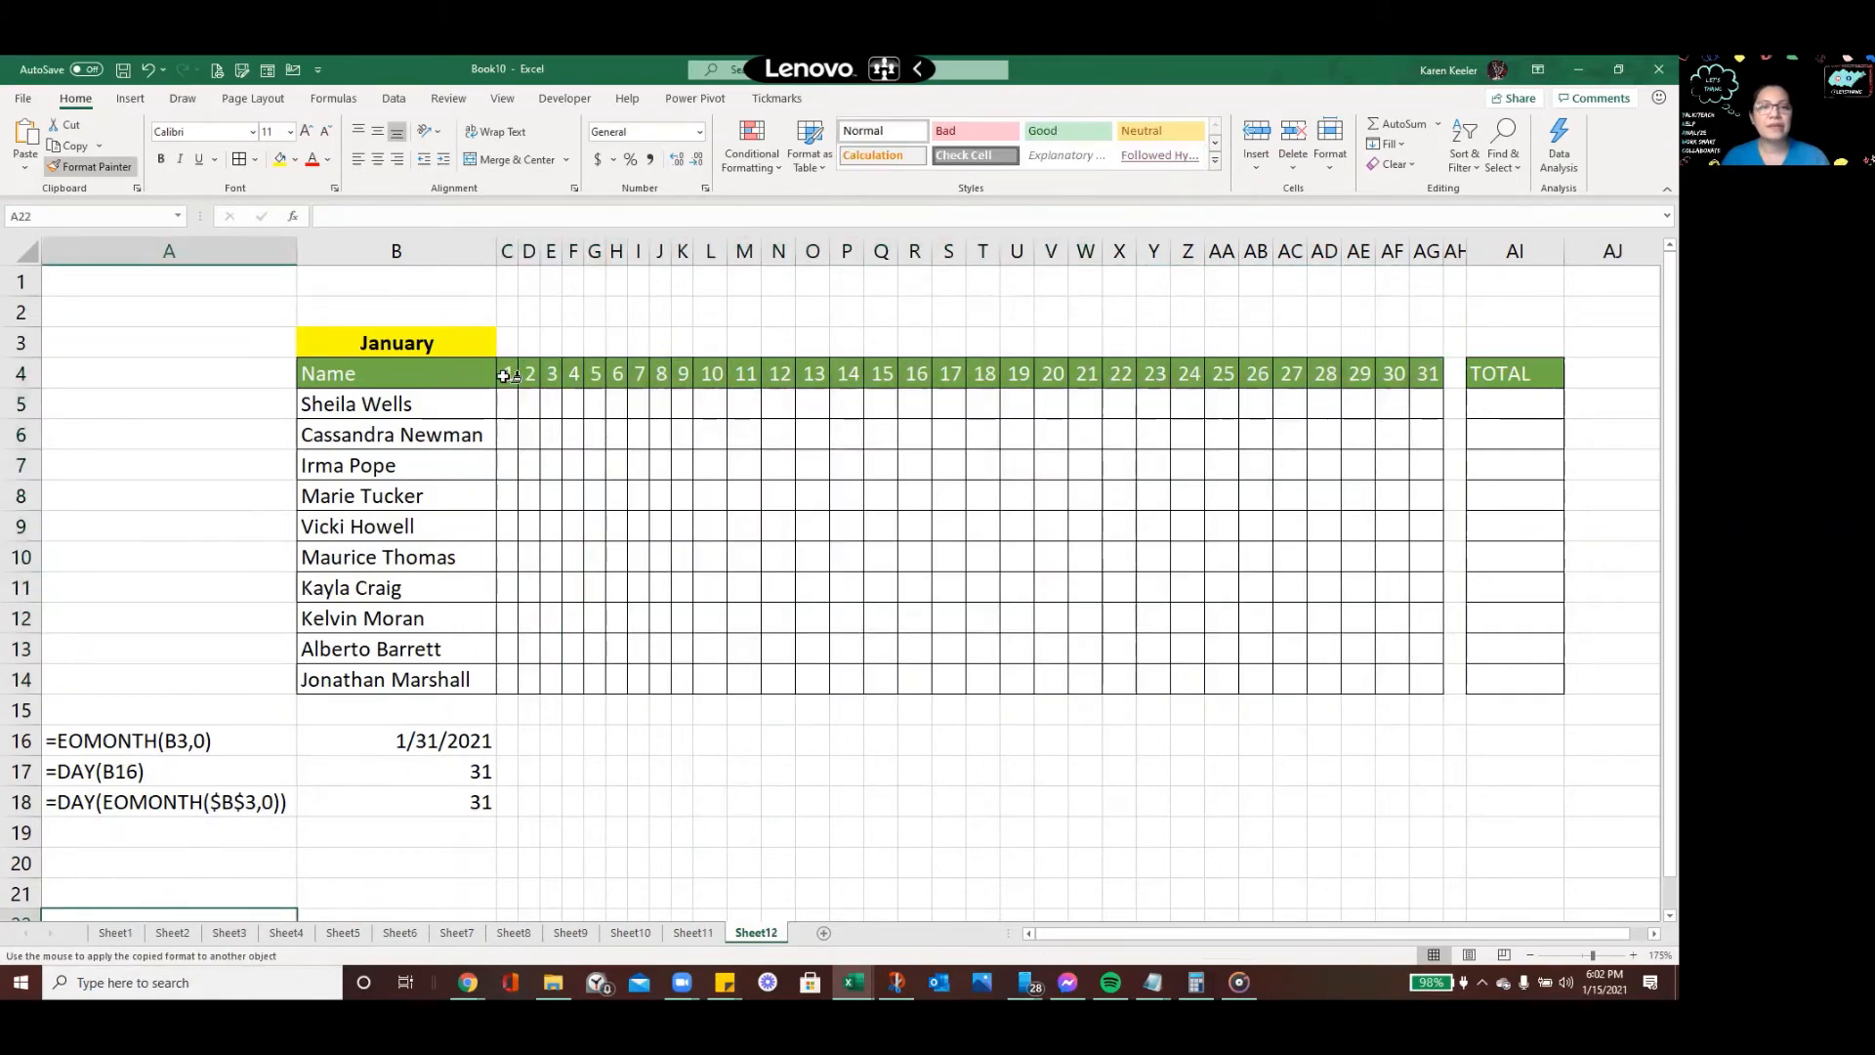
click(511, 376)
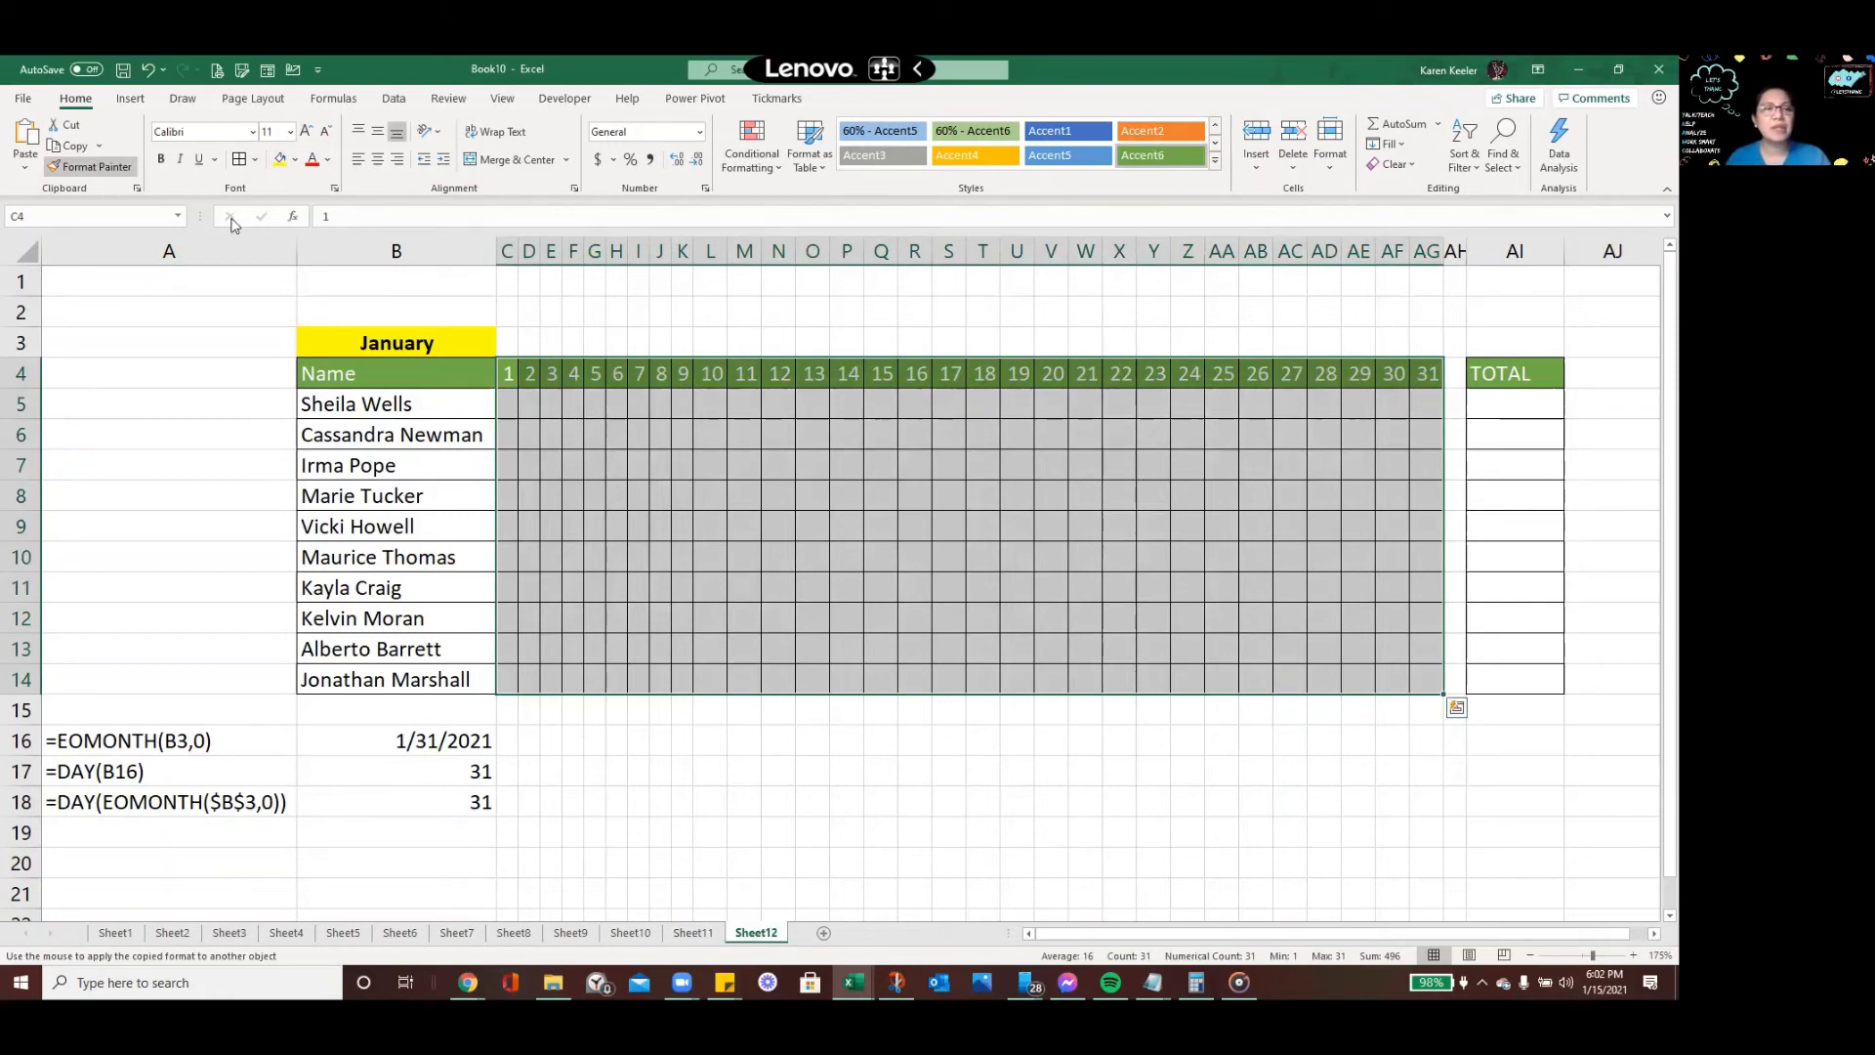
key(Escape)
click(114, 164)
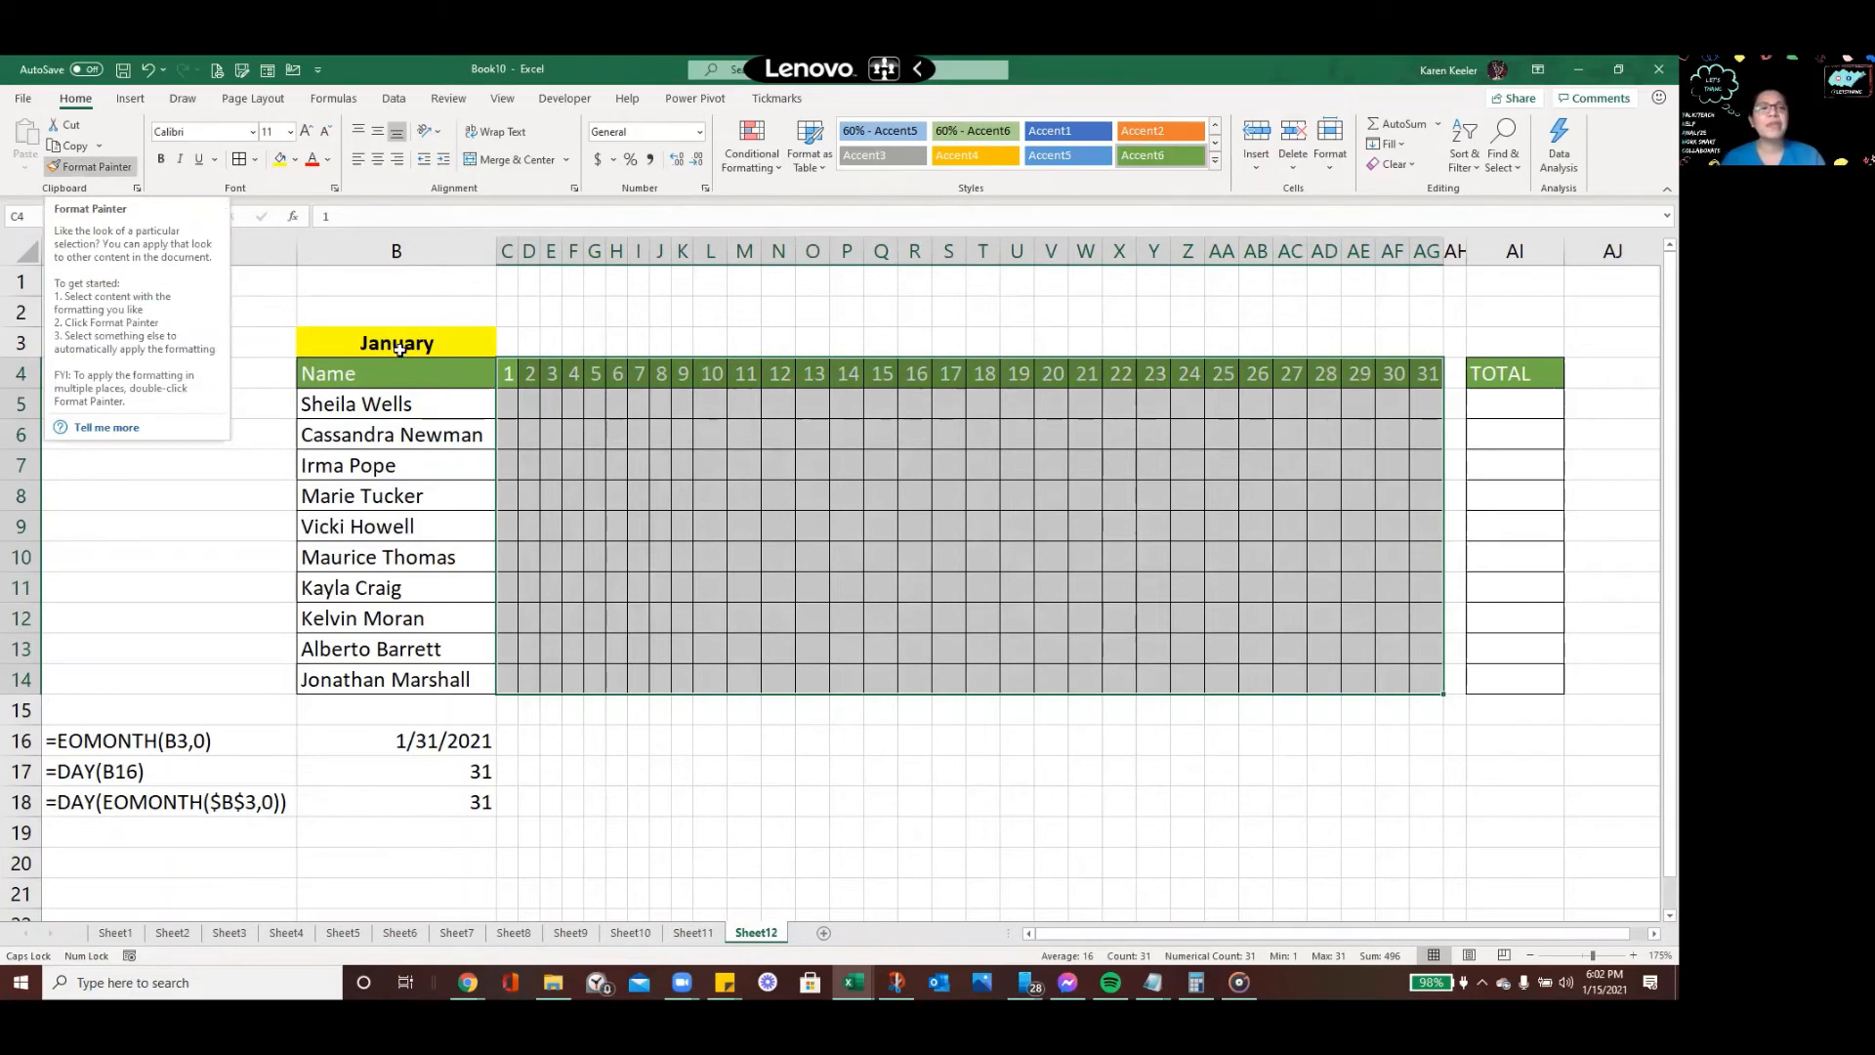
click(574, 466)
Set the month cell B3 on Sheet12 to December by entering the date 12/1
click(399, 347)
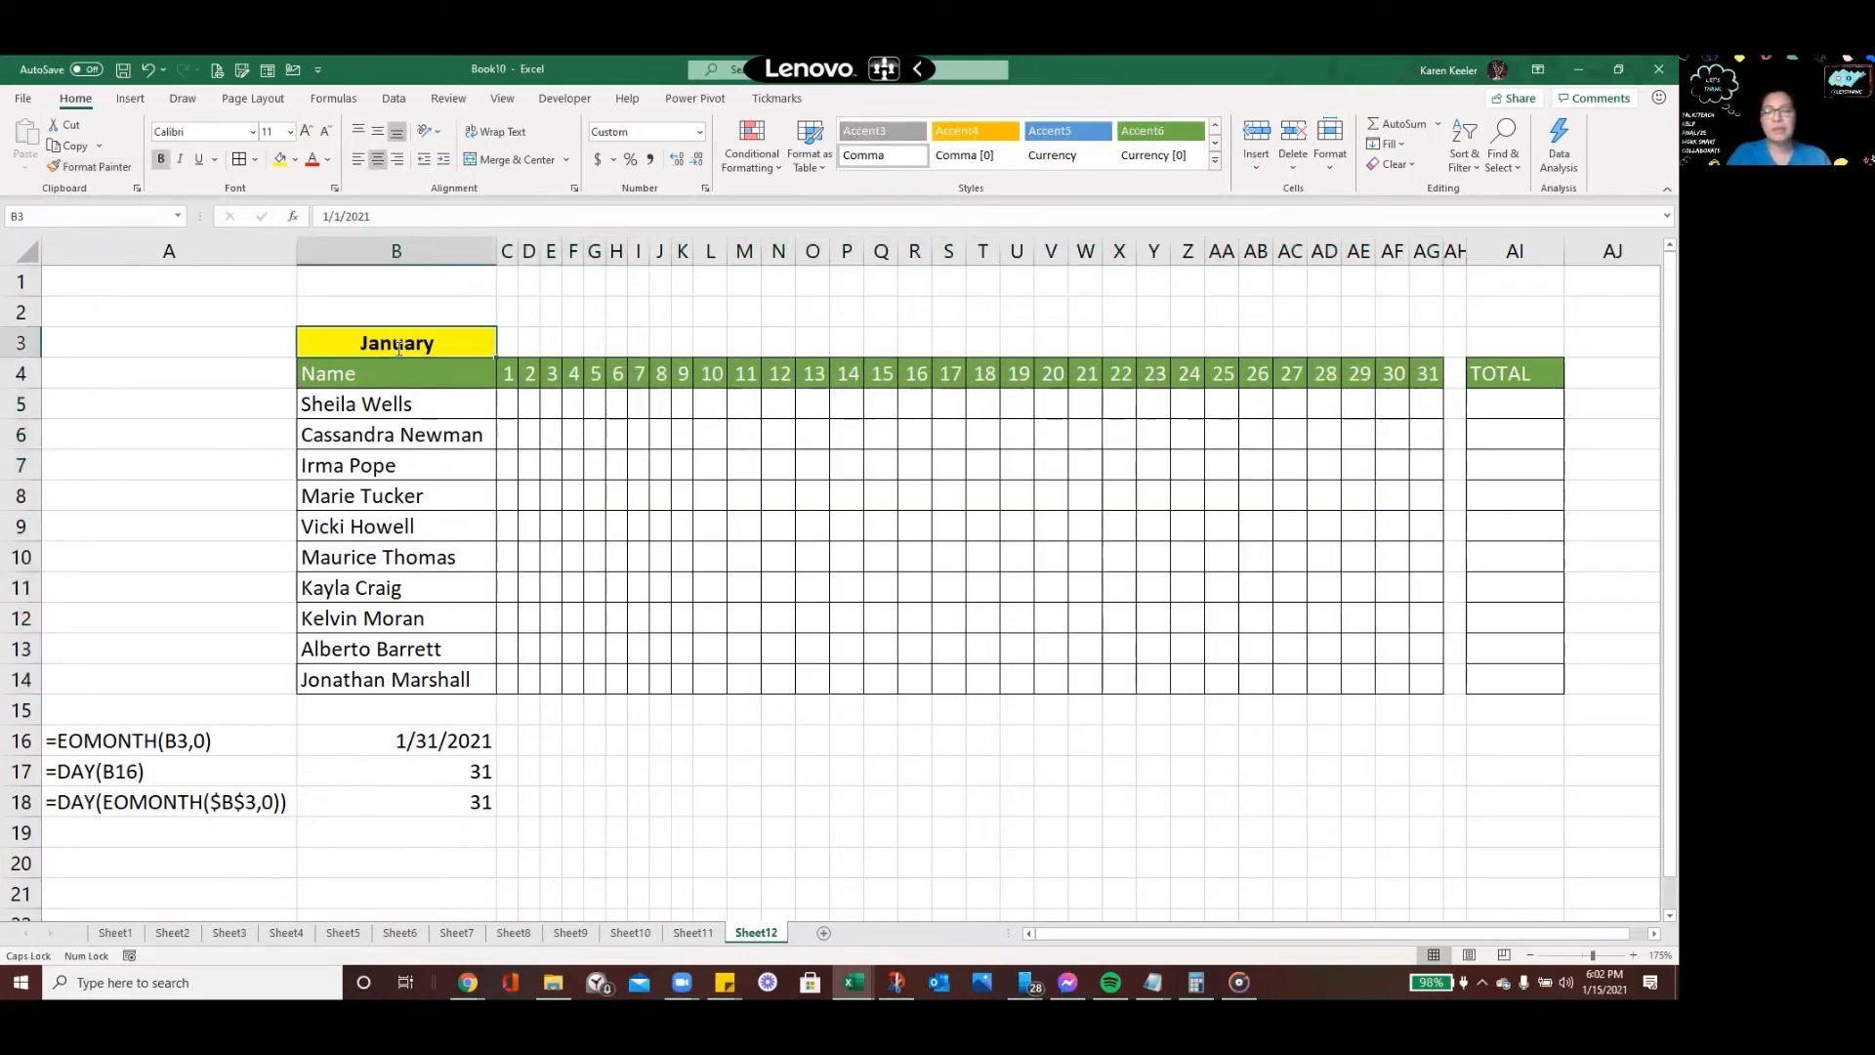
text(12/1)
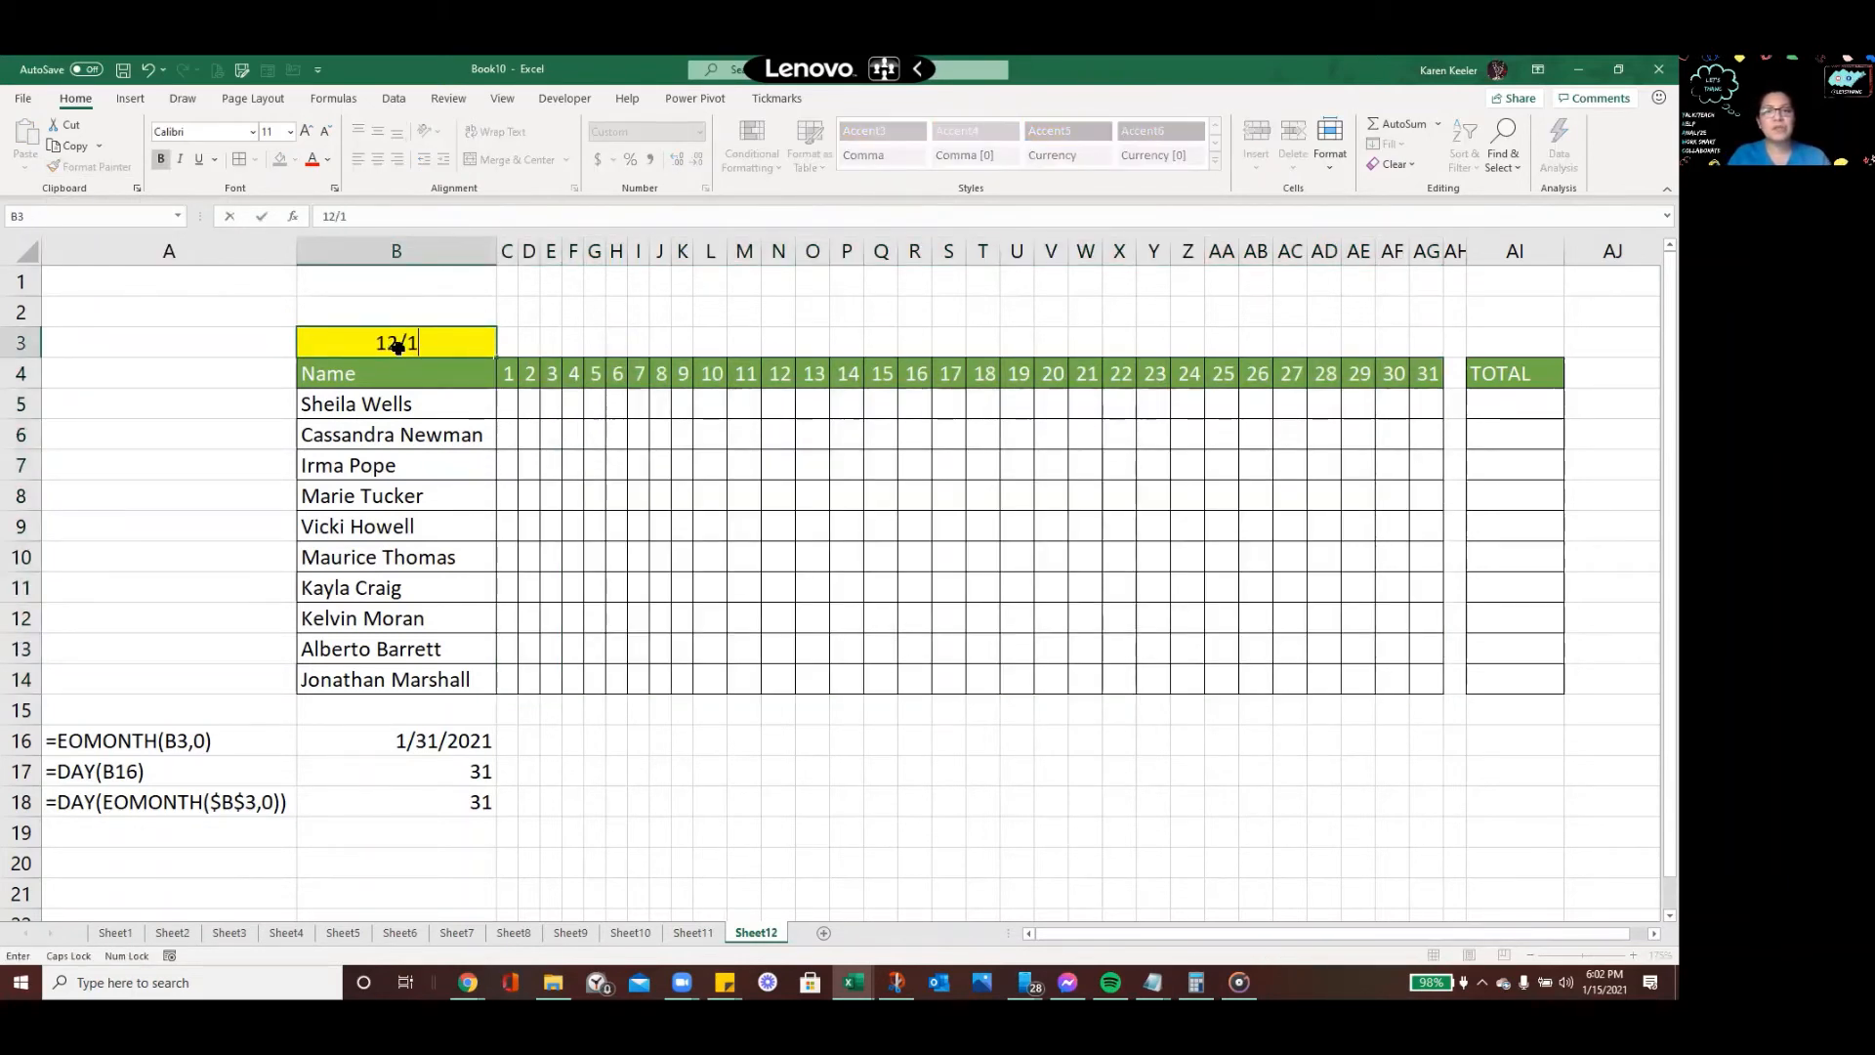
key(Return)
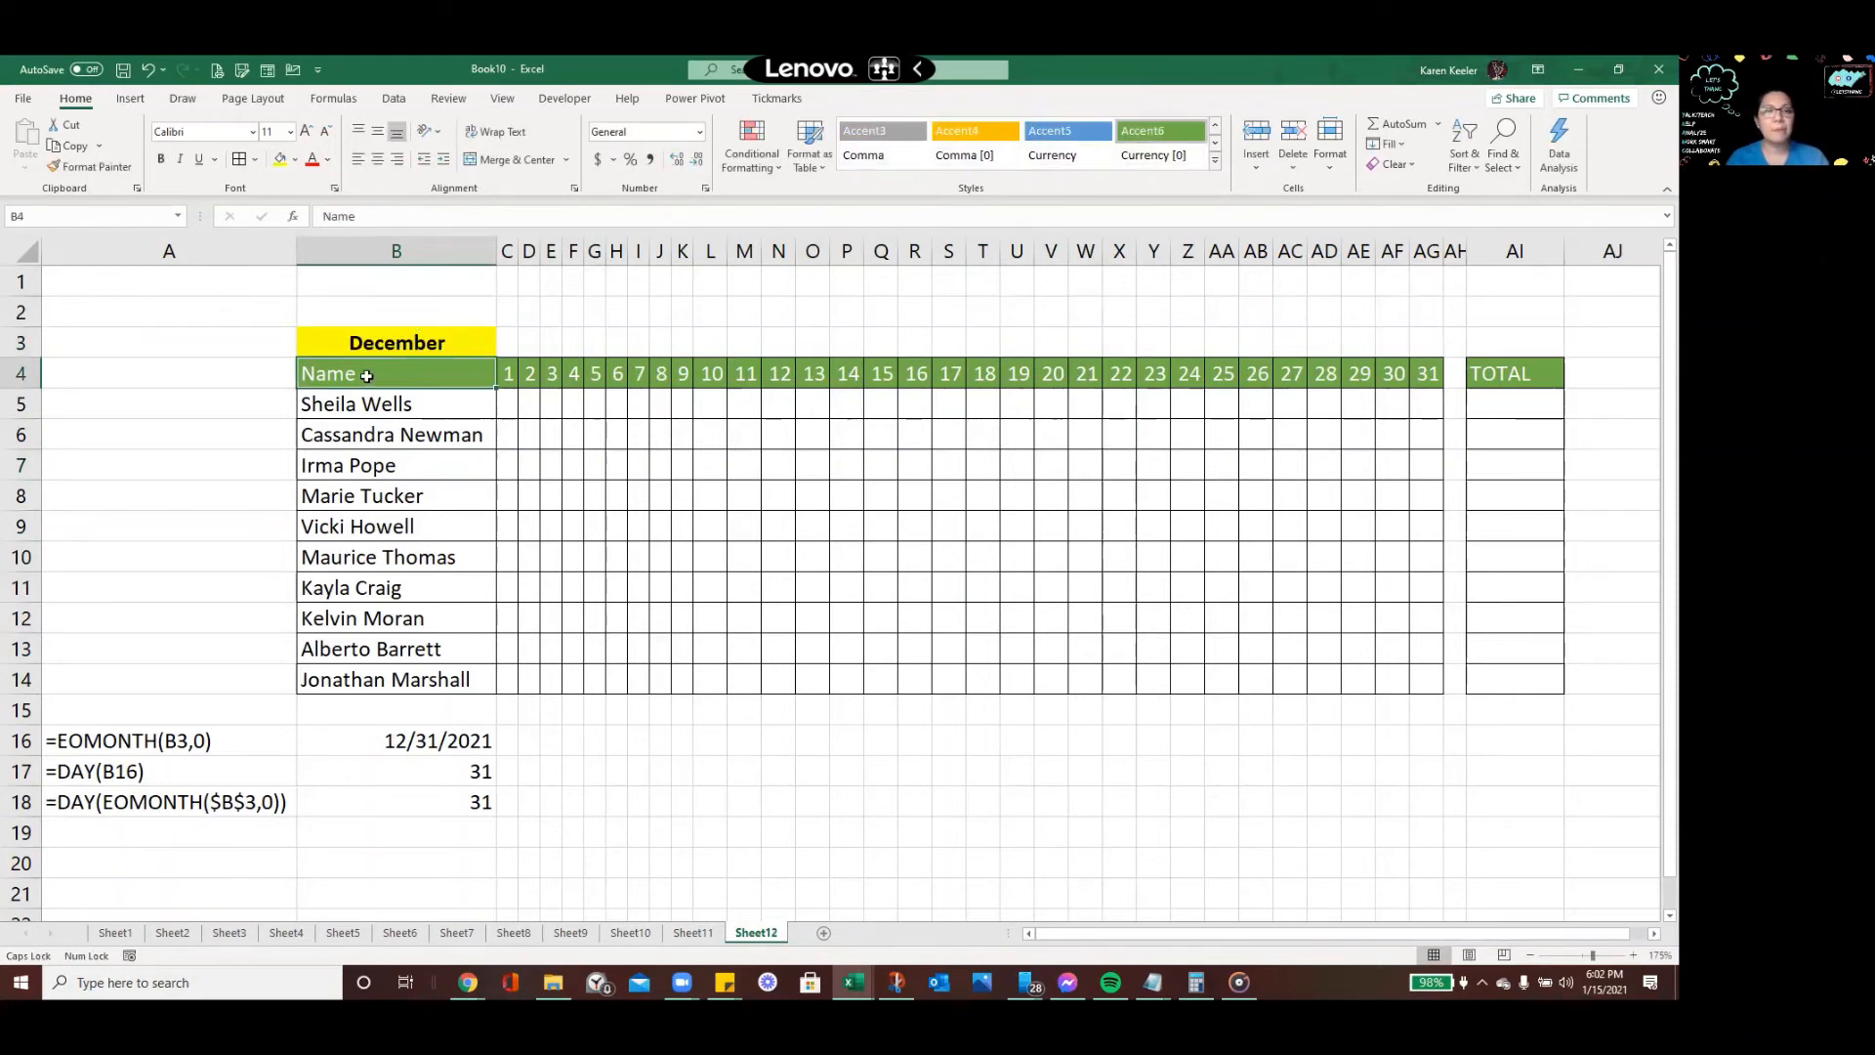
Set the month cell B3 on Sheet11 to November by entering the date 11/1
click(693, 932)
click(363, 342)
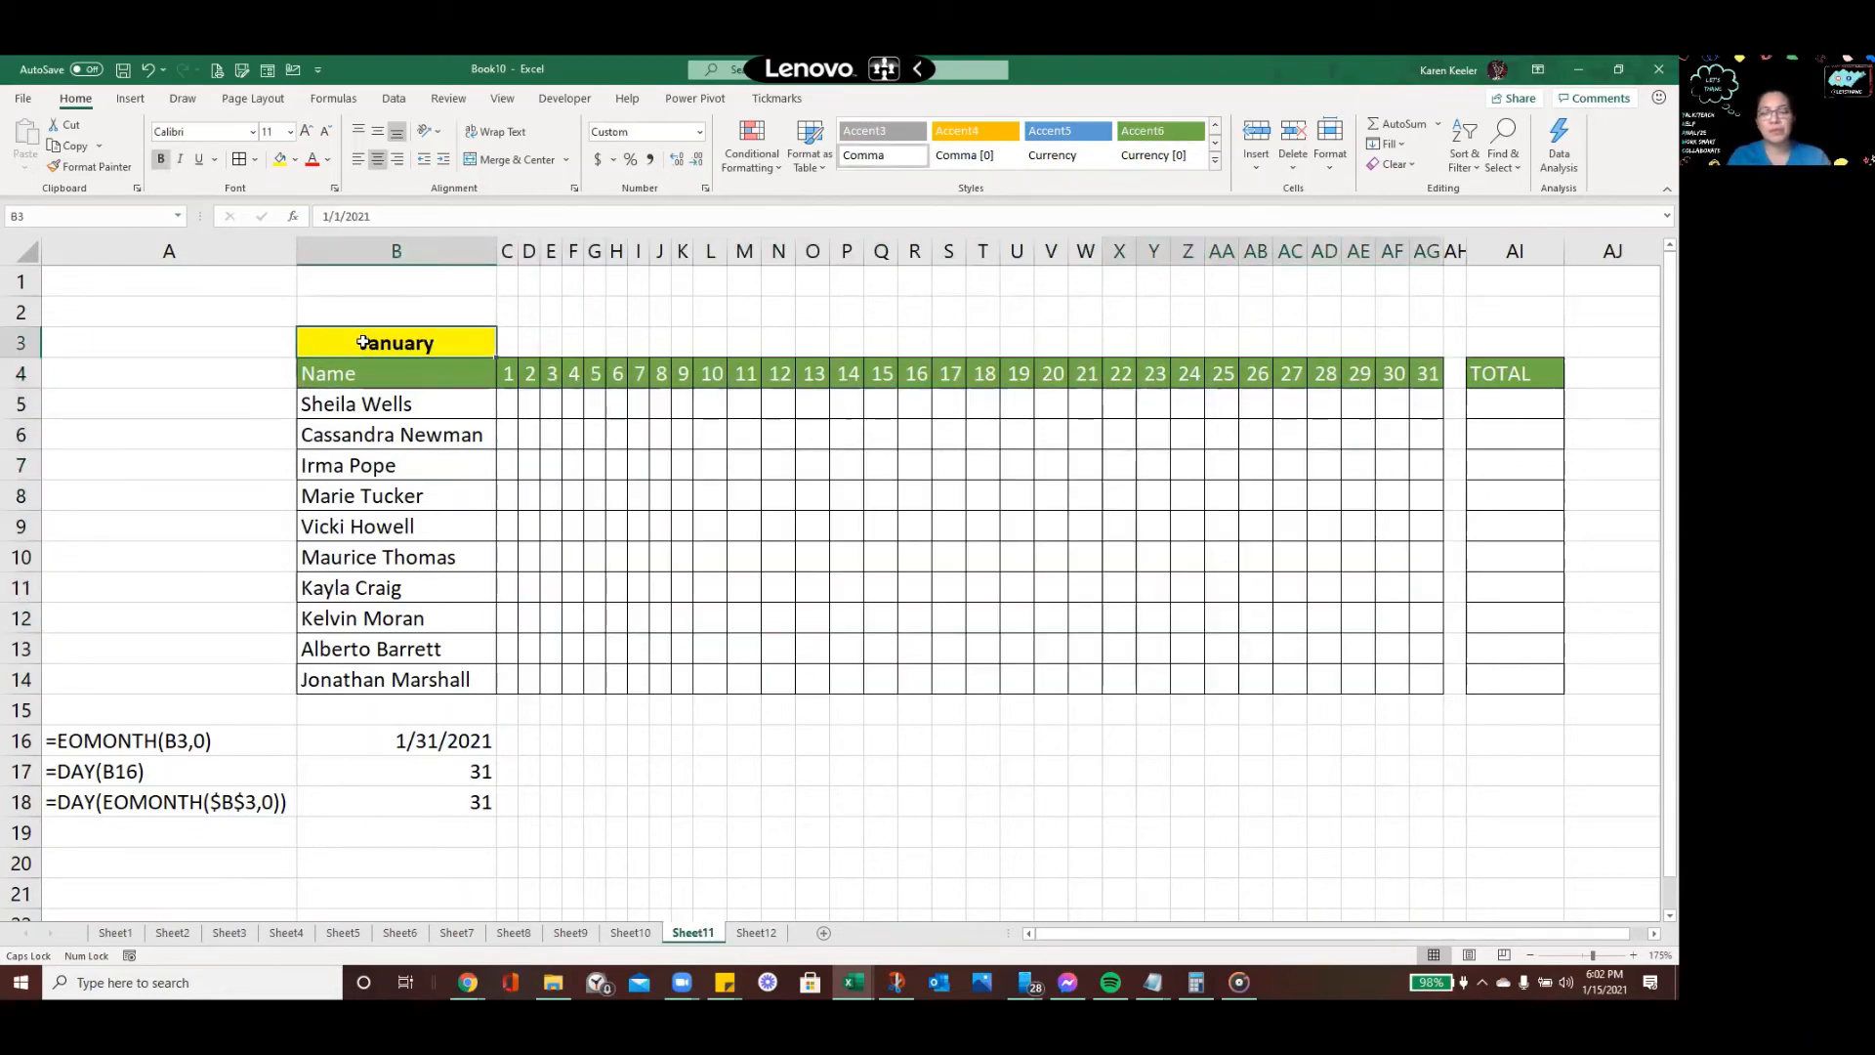
text(11/1)
key(Return)
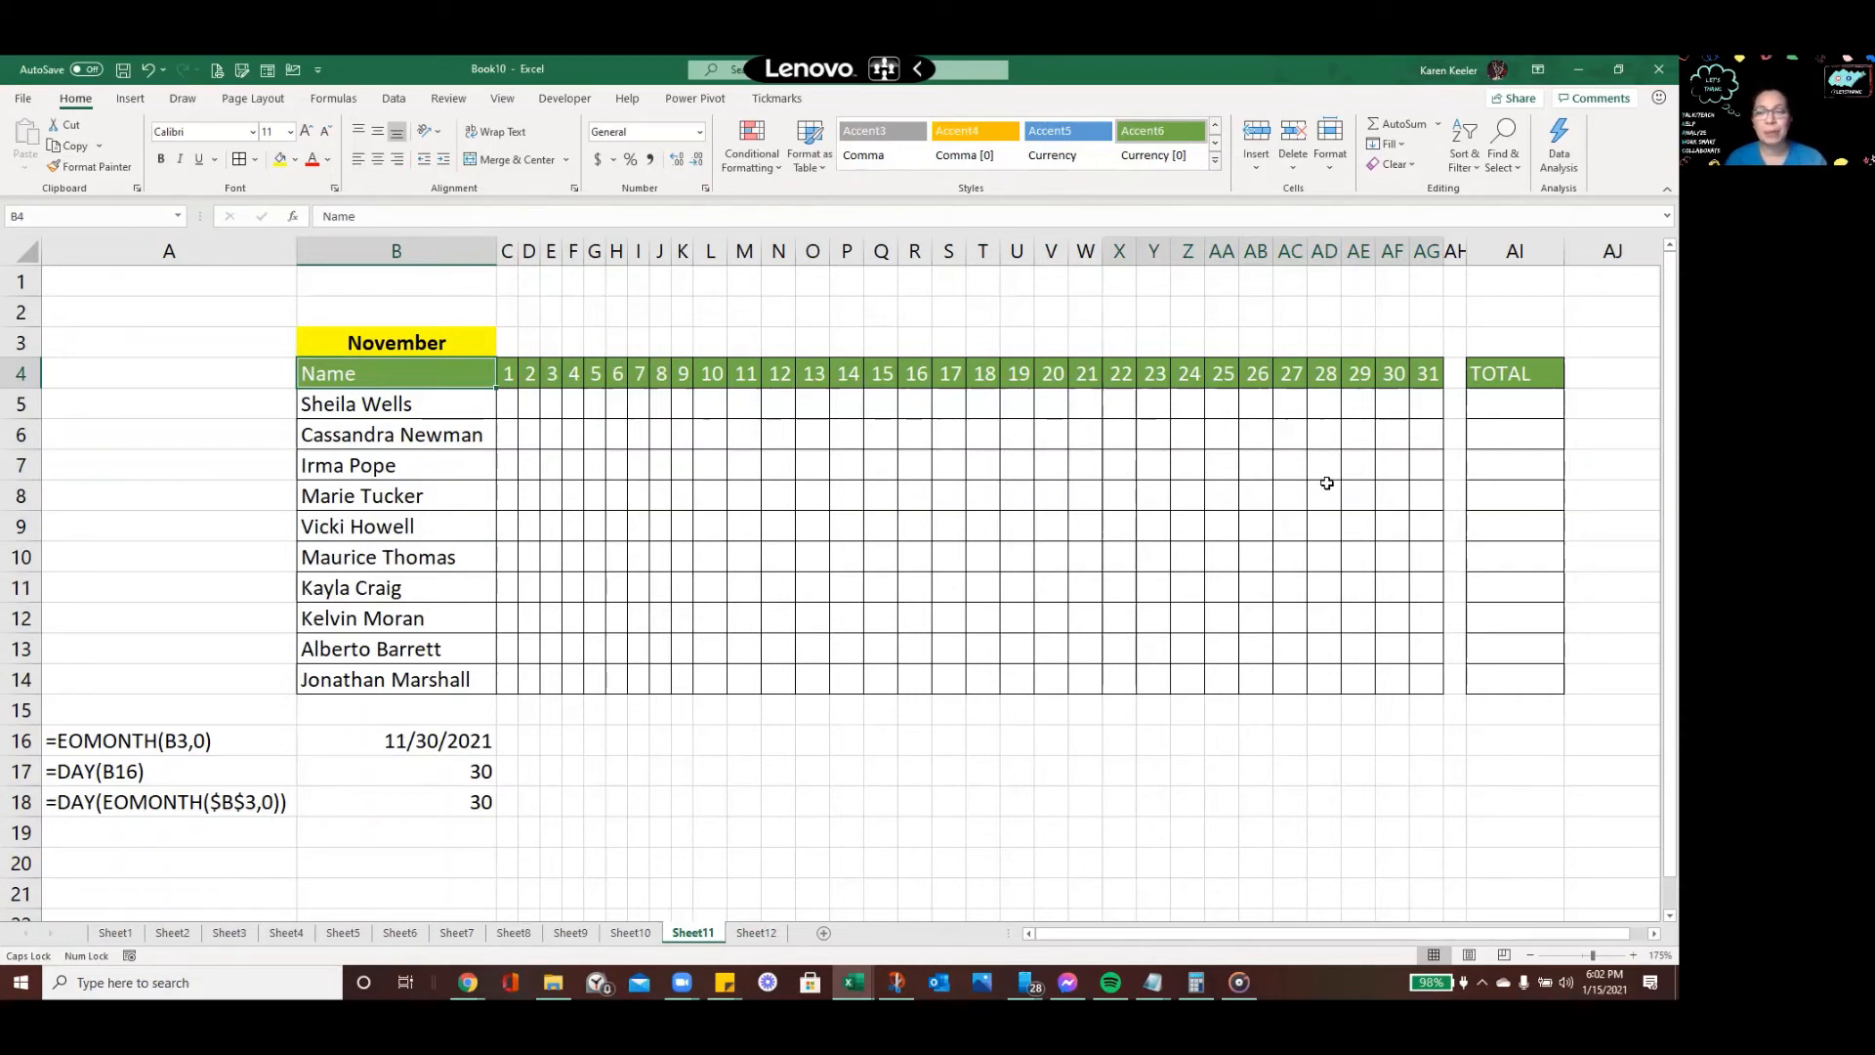
Set the month cell B3 on Sheet10 to October by entering the date 10/1
click(630, 933)
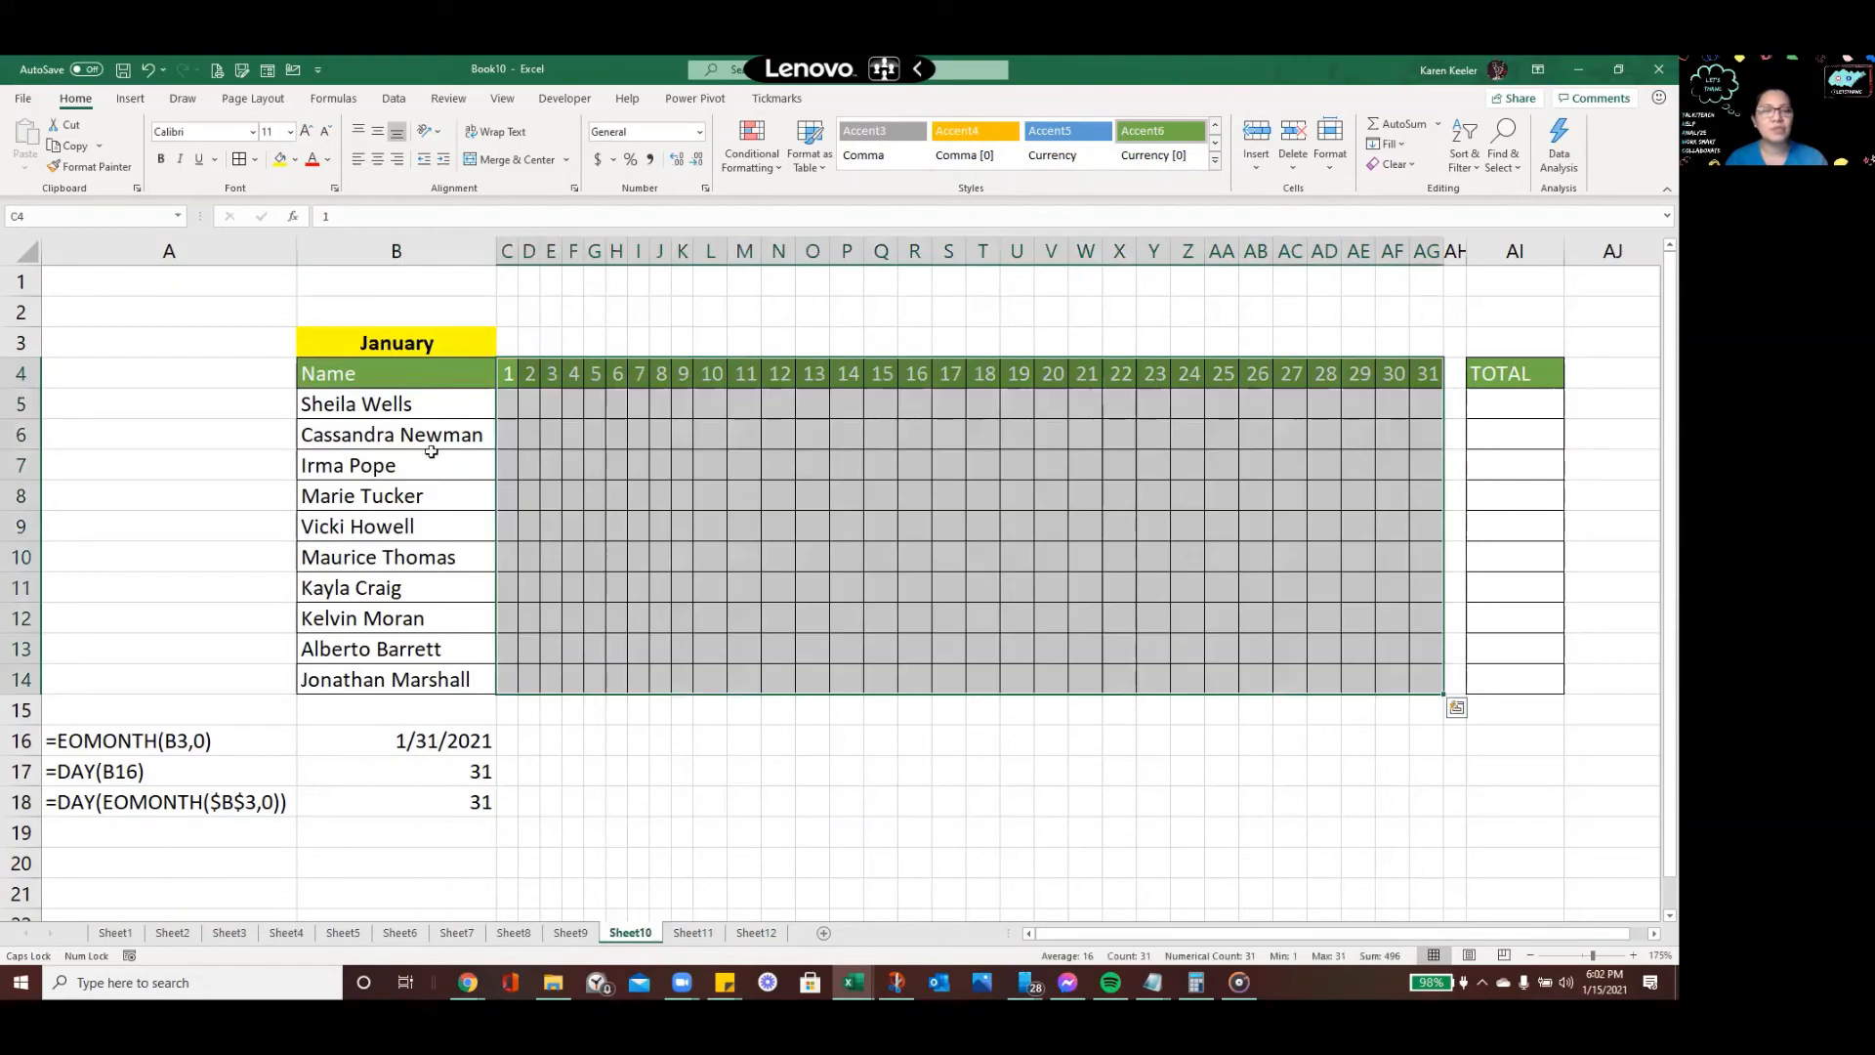
click(424, 348)
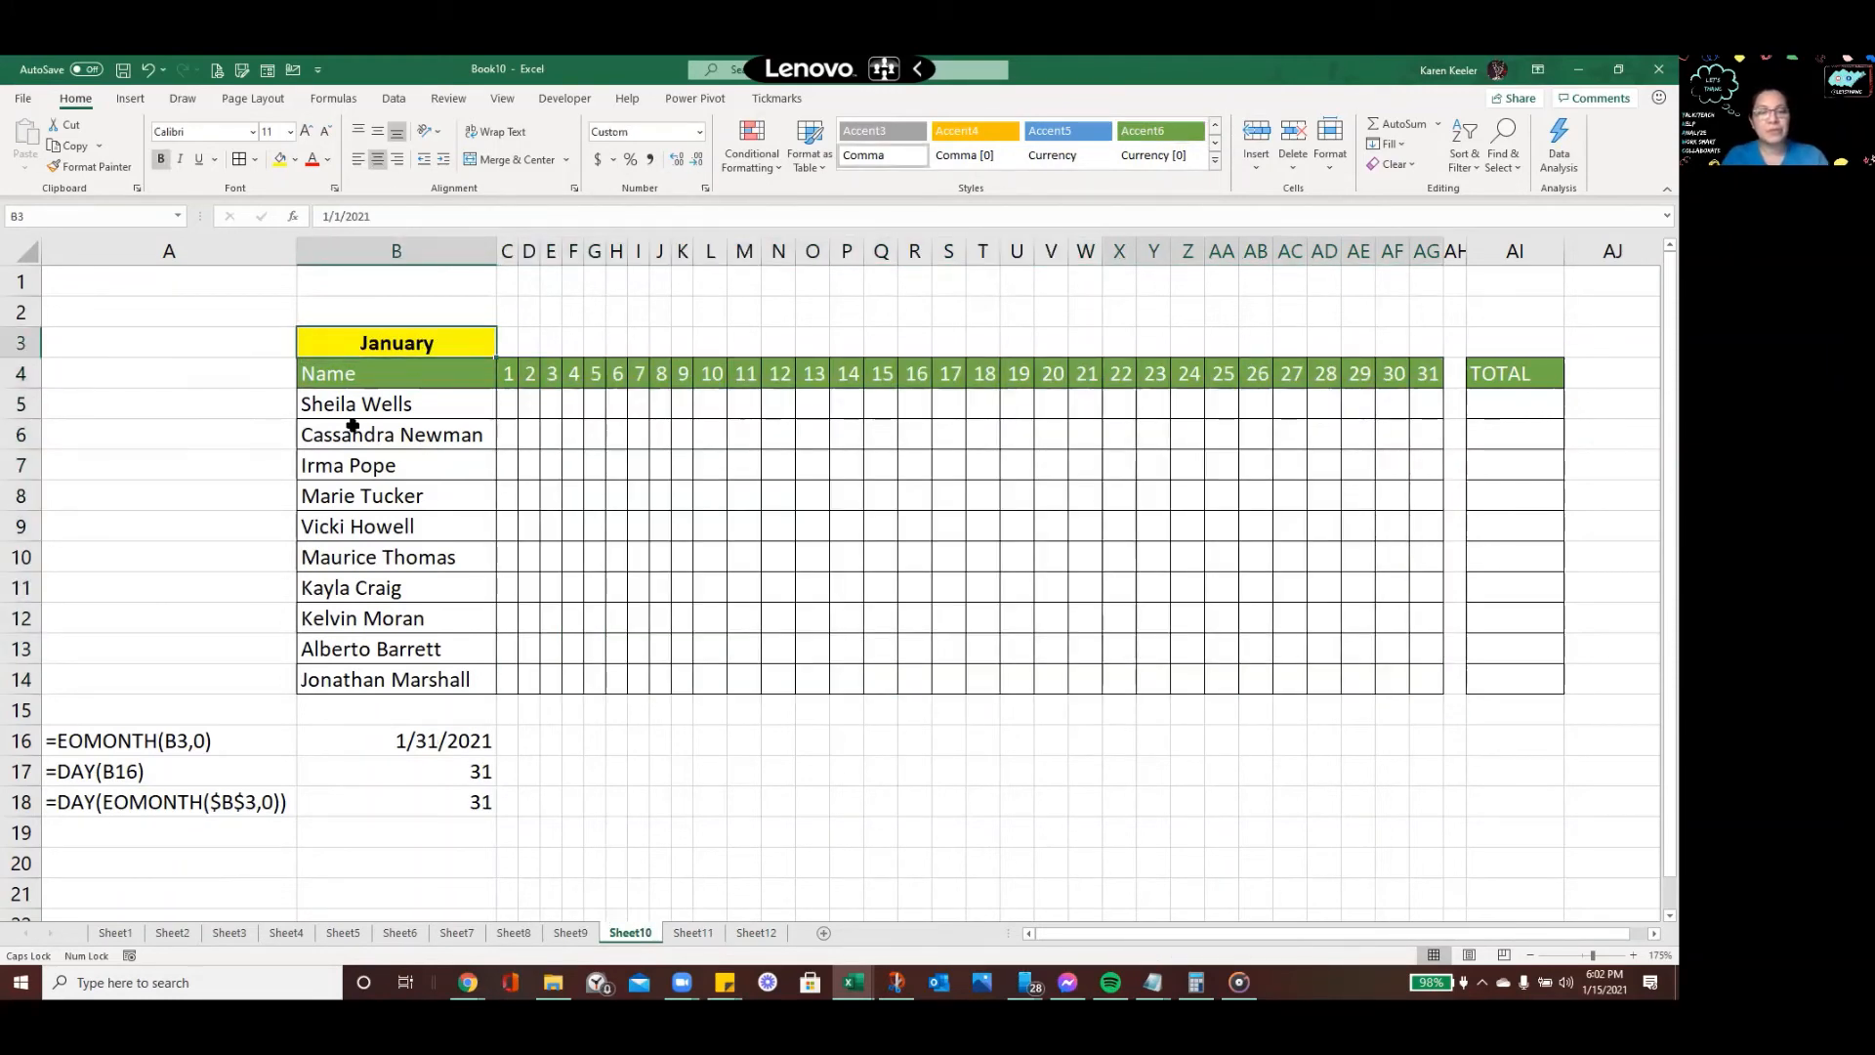
text(10)
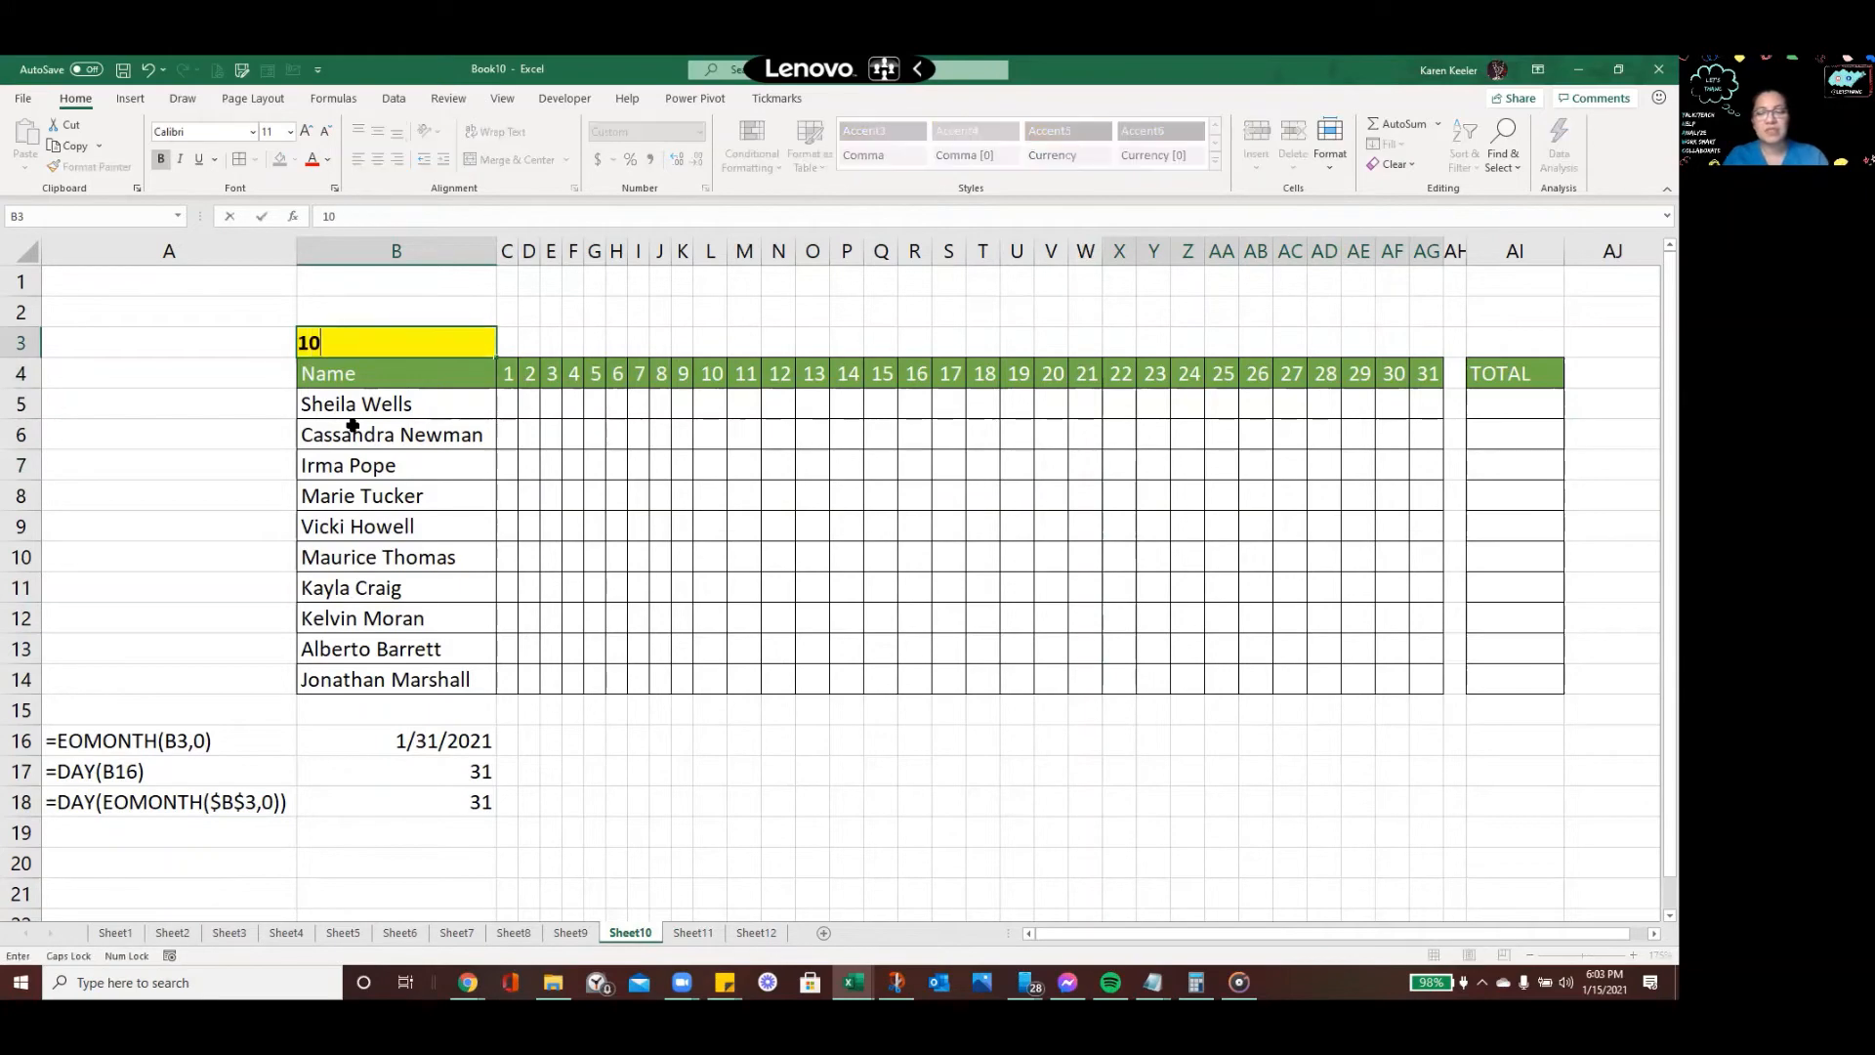
text(/1)
key(Return)
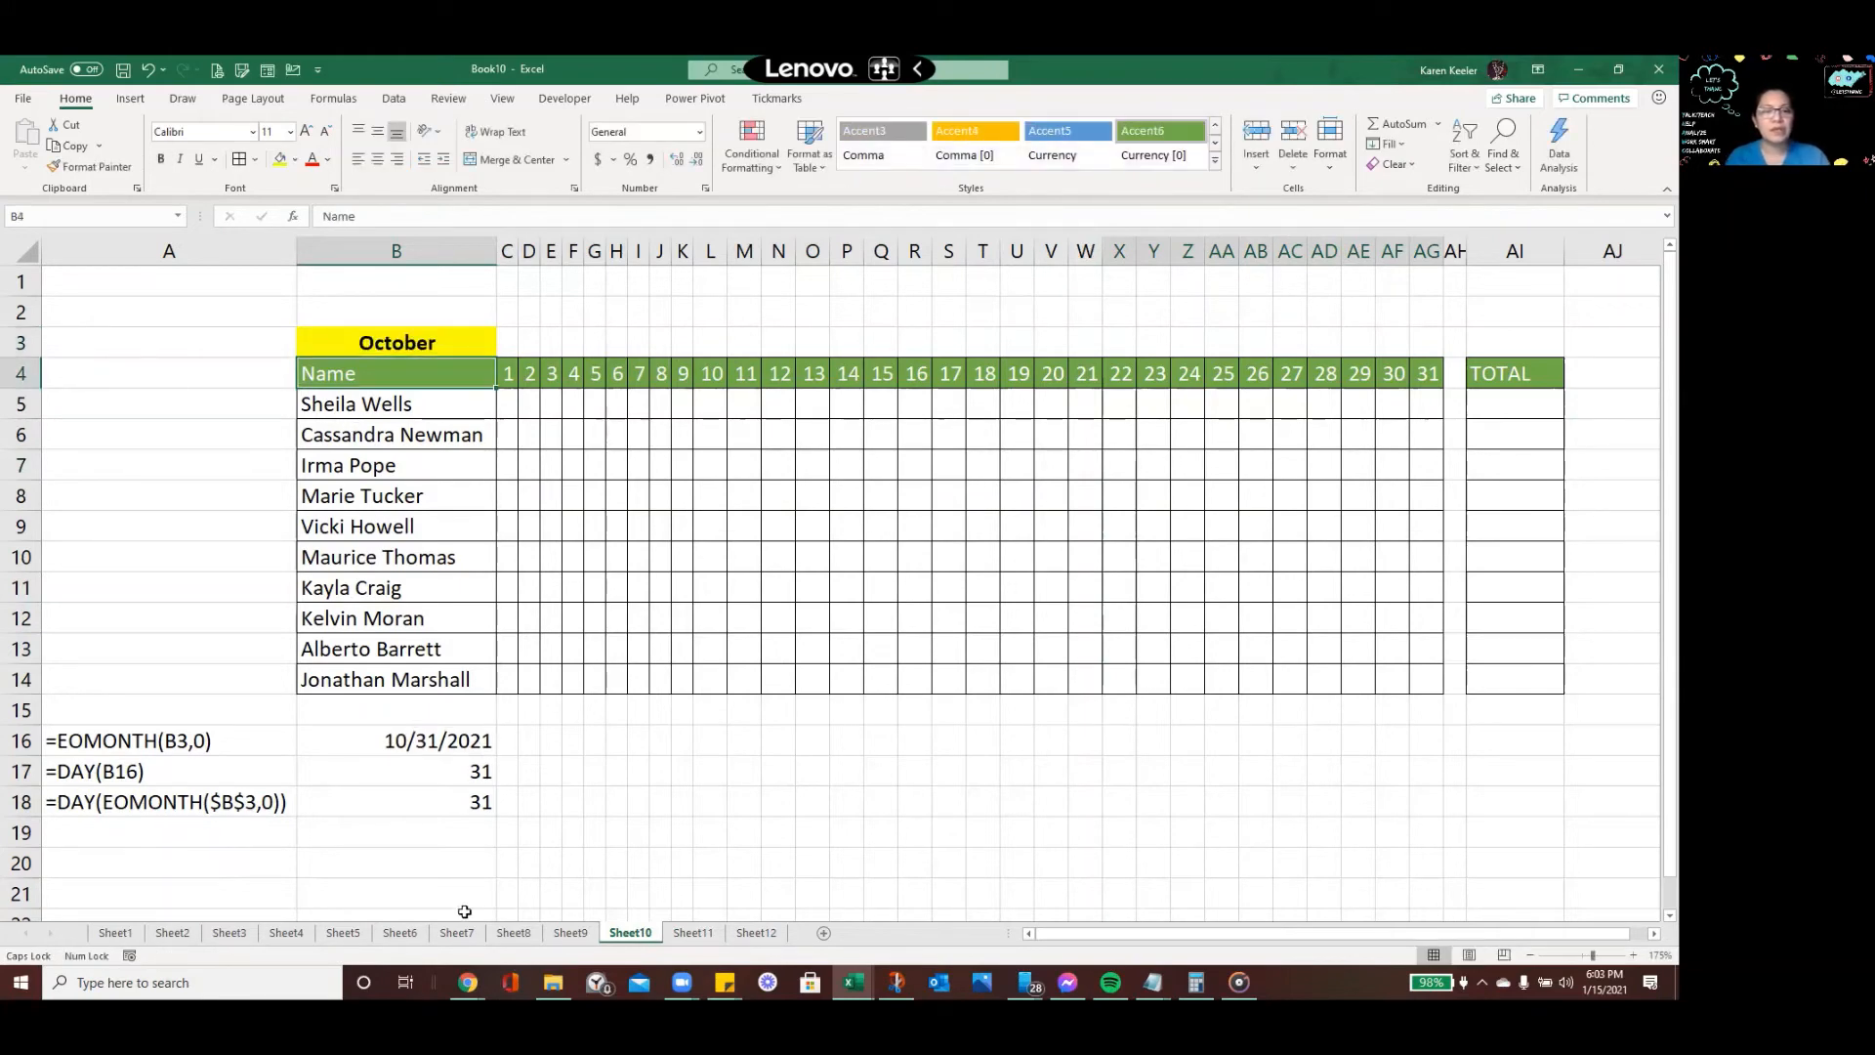
Set the month cell B3 on Sheet9 to September by entering the date 9/1
click(570, 933)
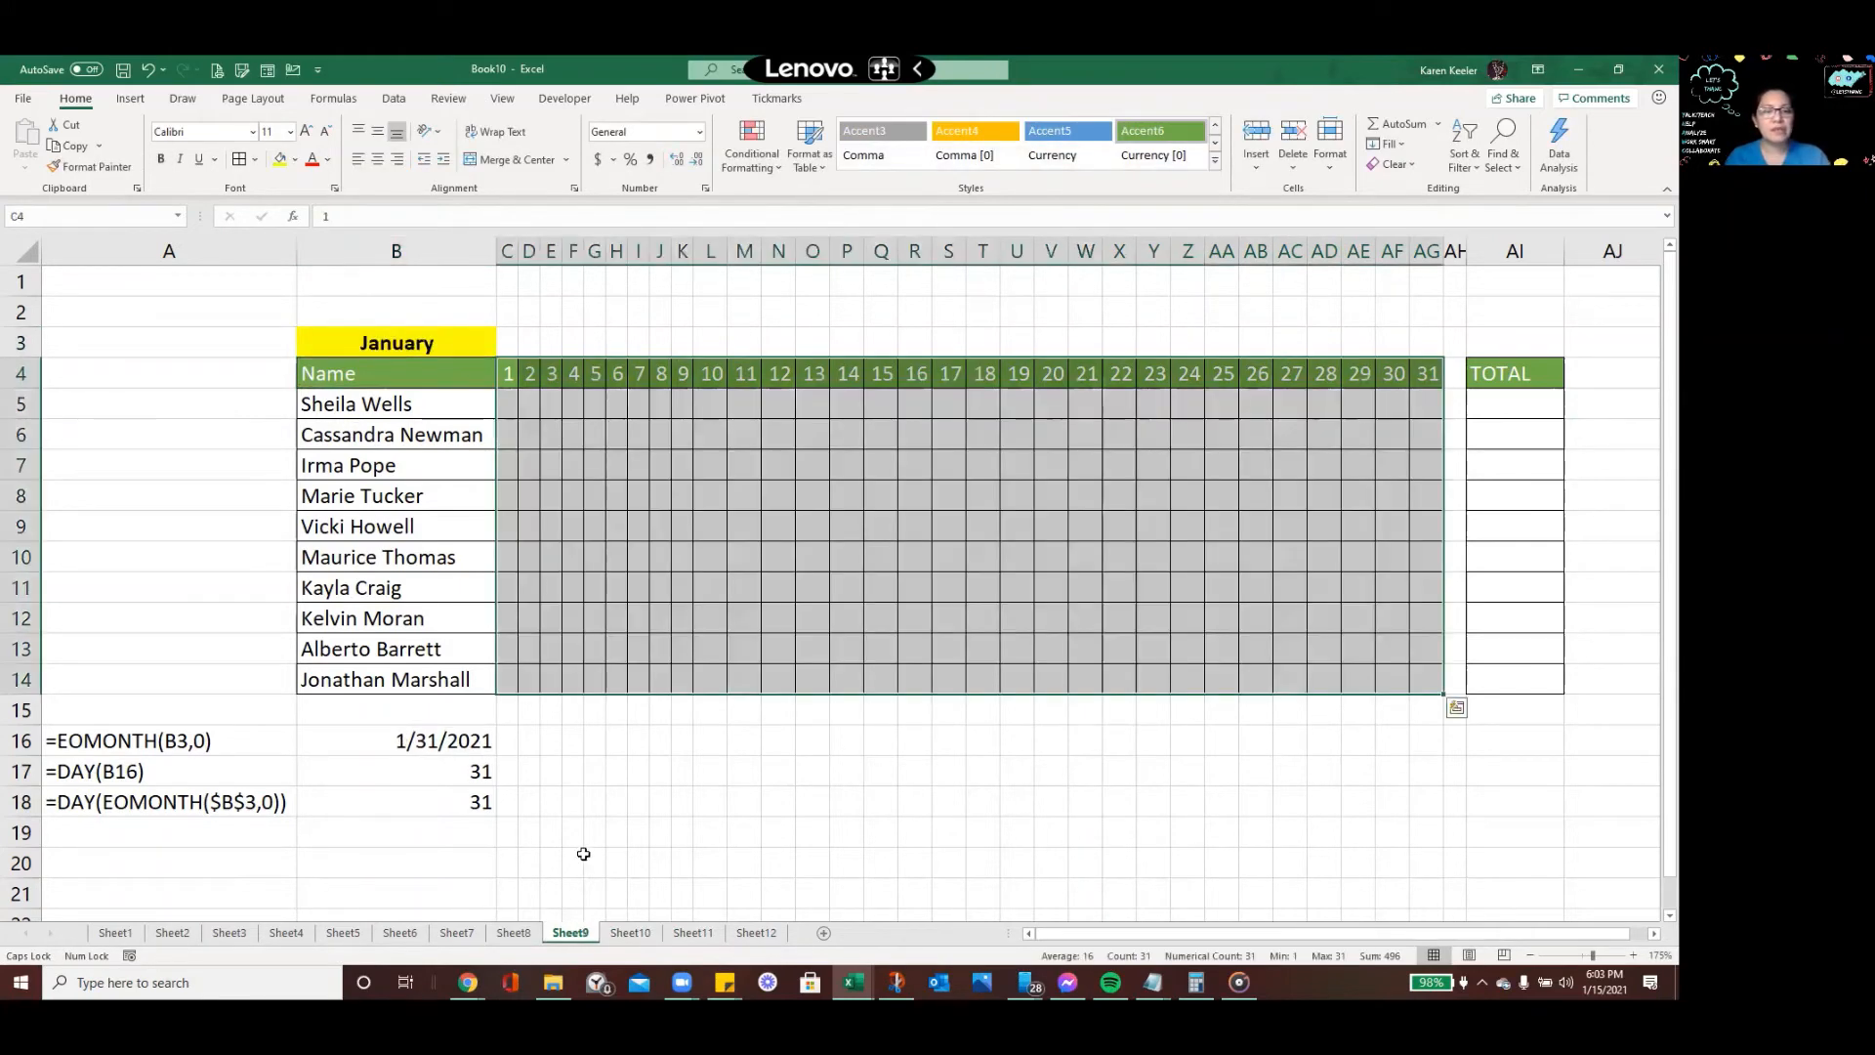
click(363, 348)
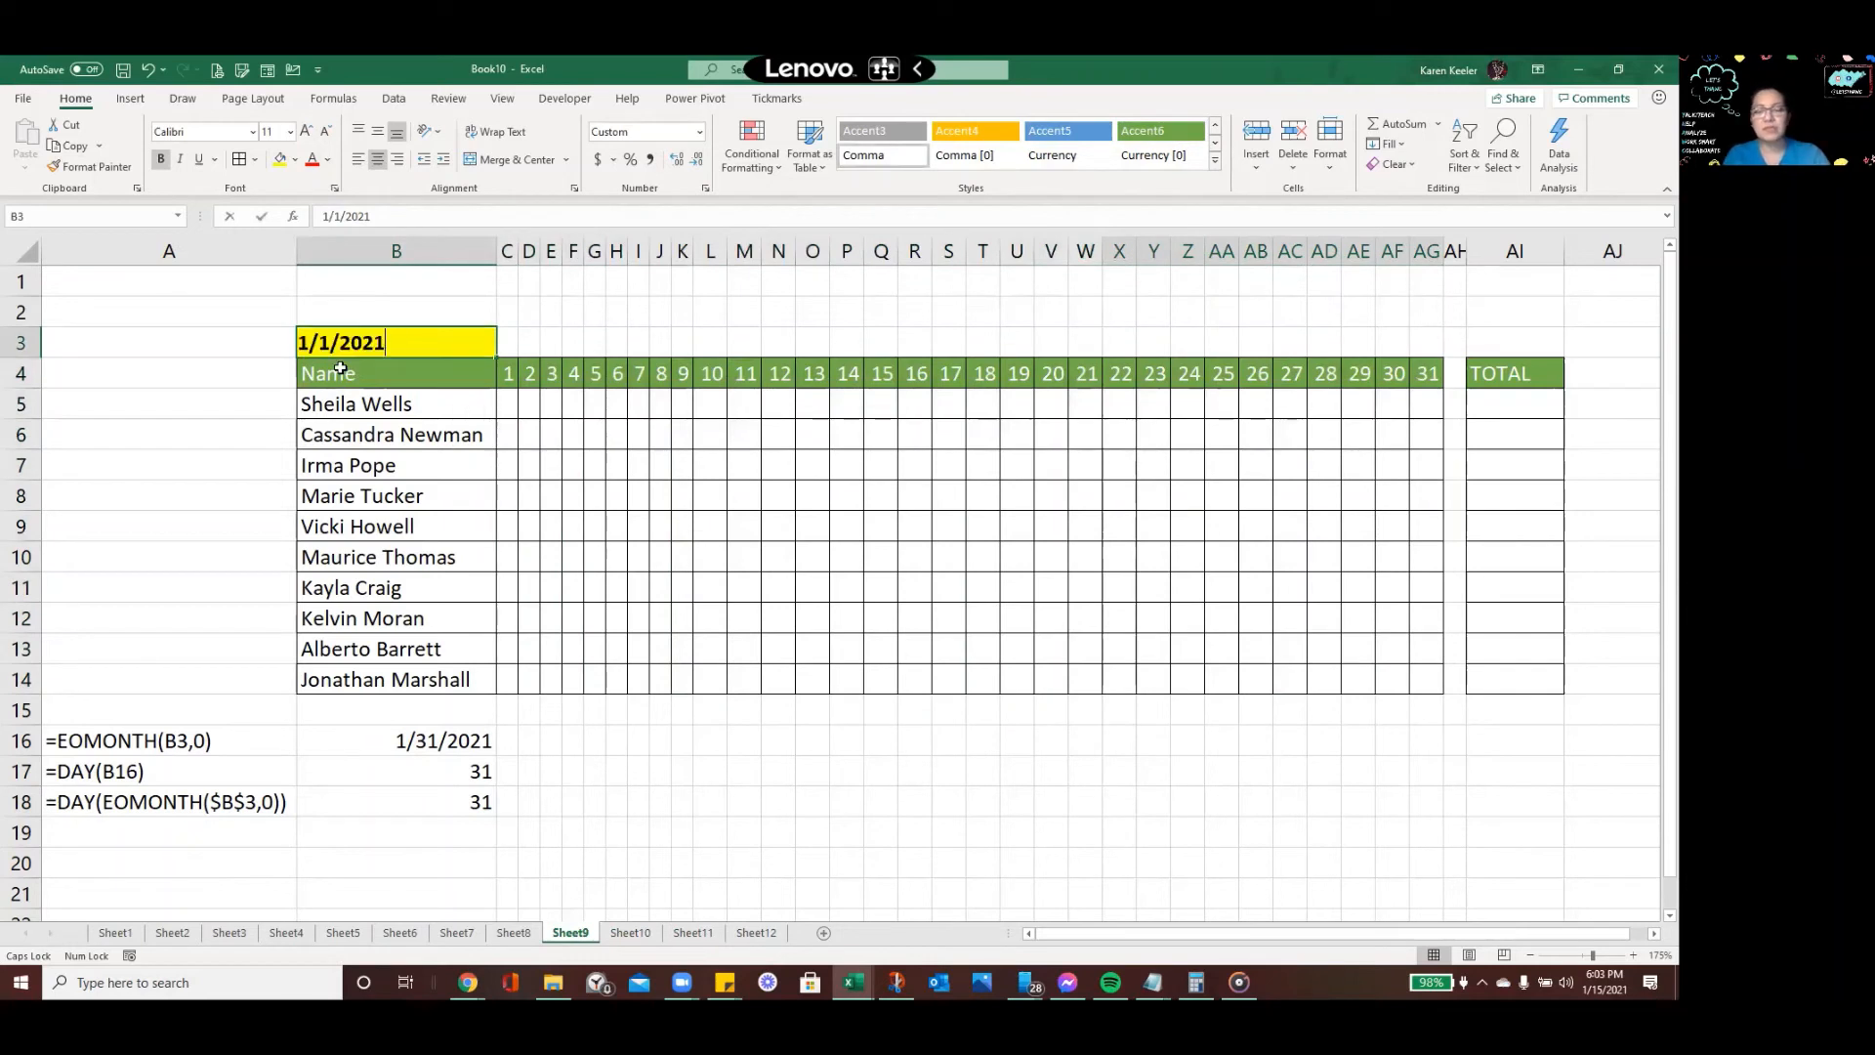
text(9/1)
key(Return)
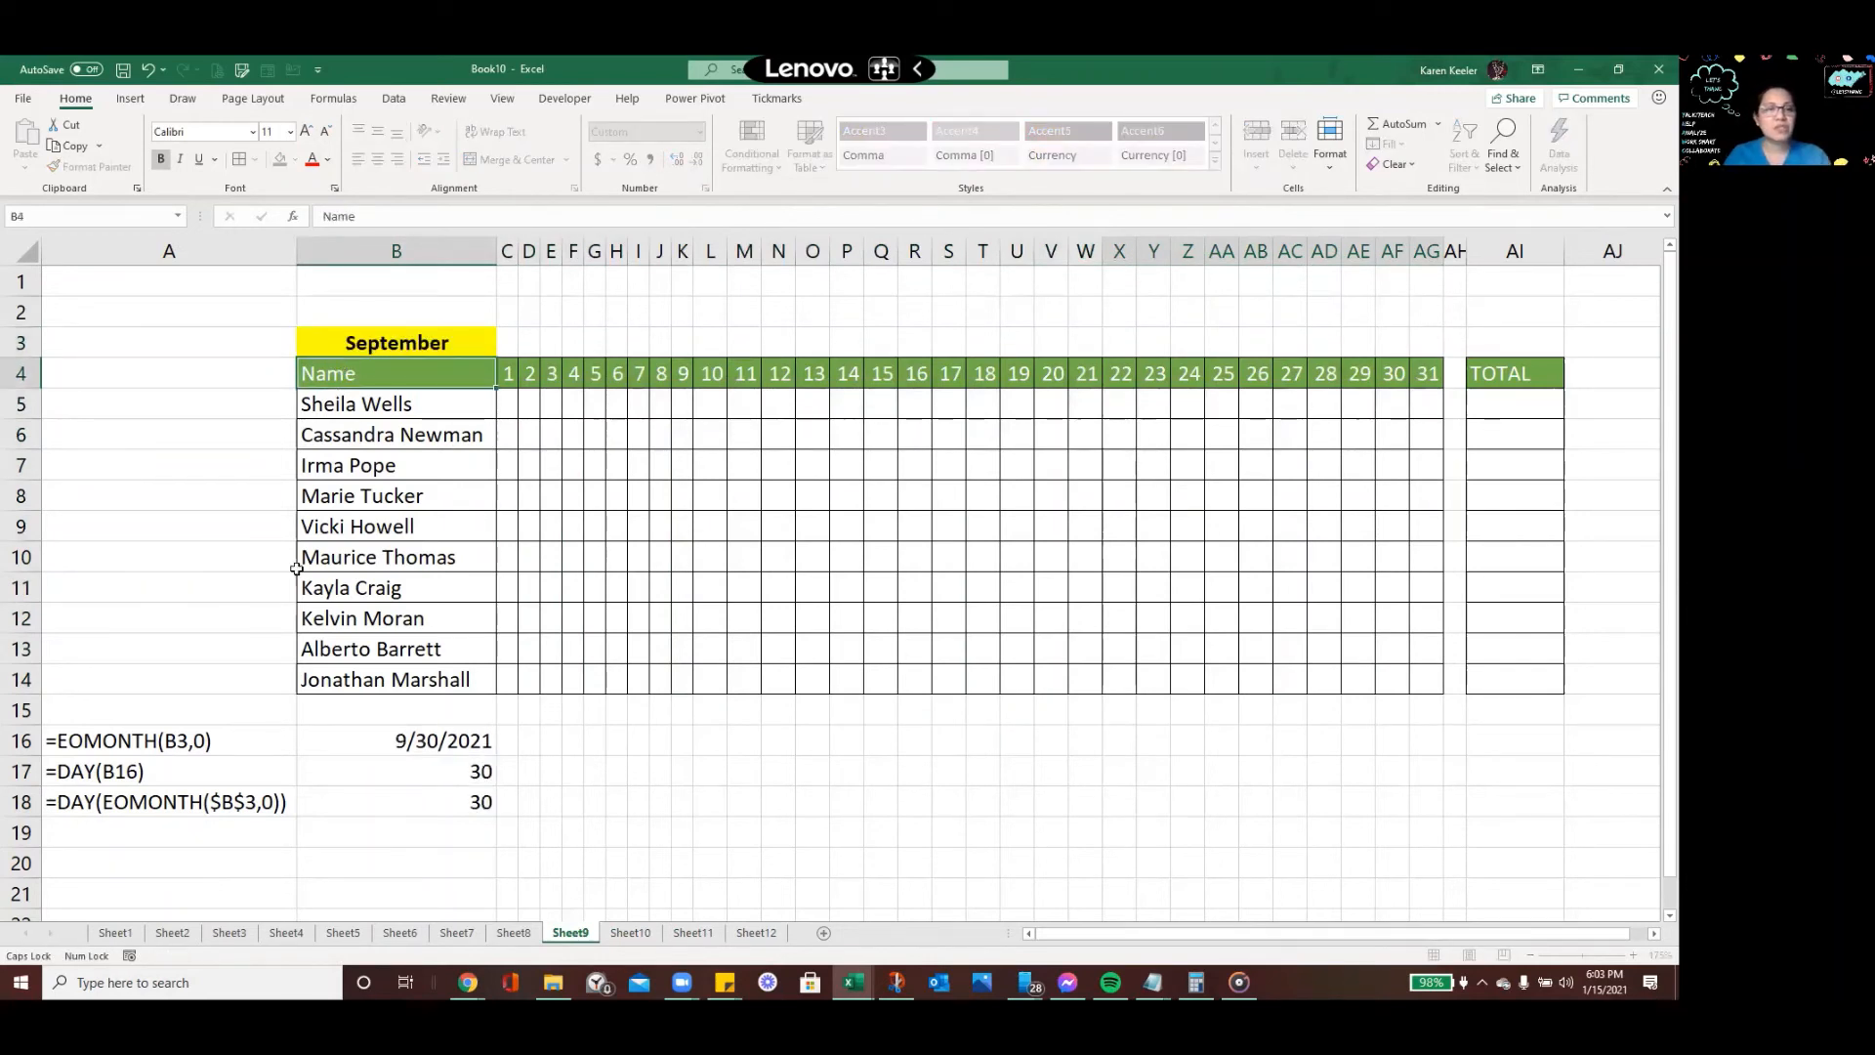
Set the month cell B3 on Sheet8 to August by entering the date 8/1
click(513, 932)
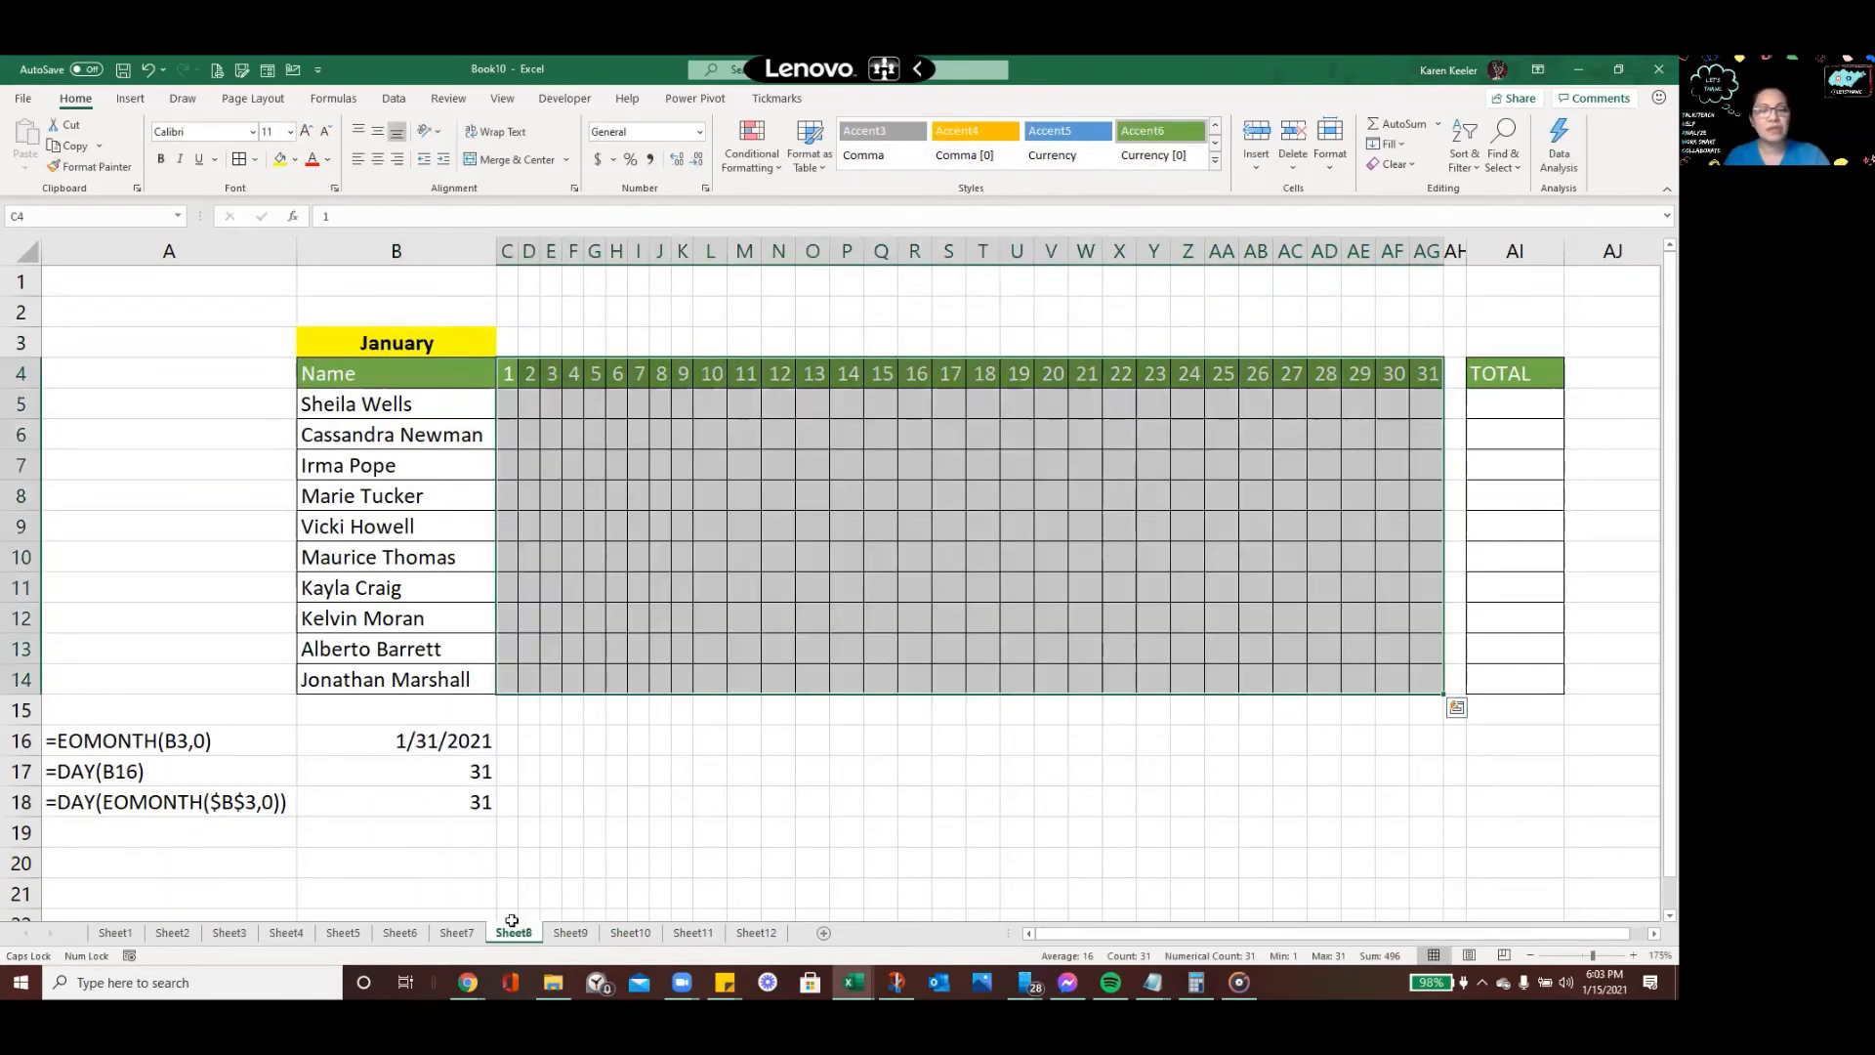
click(359, 332)
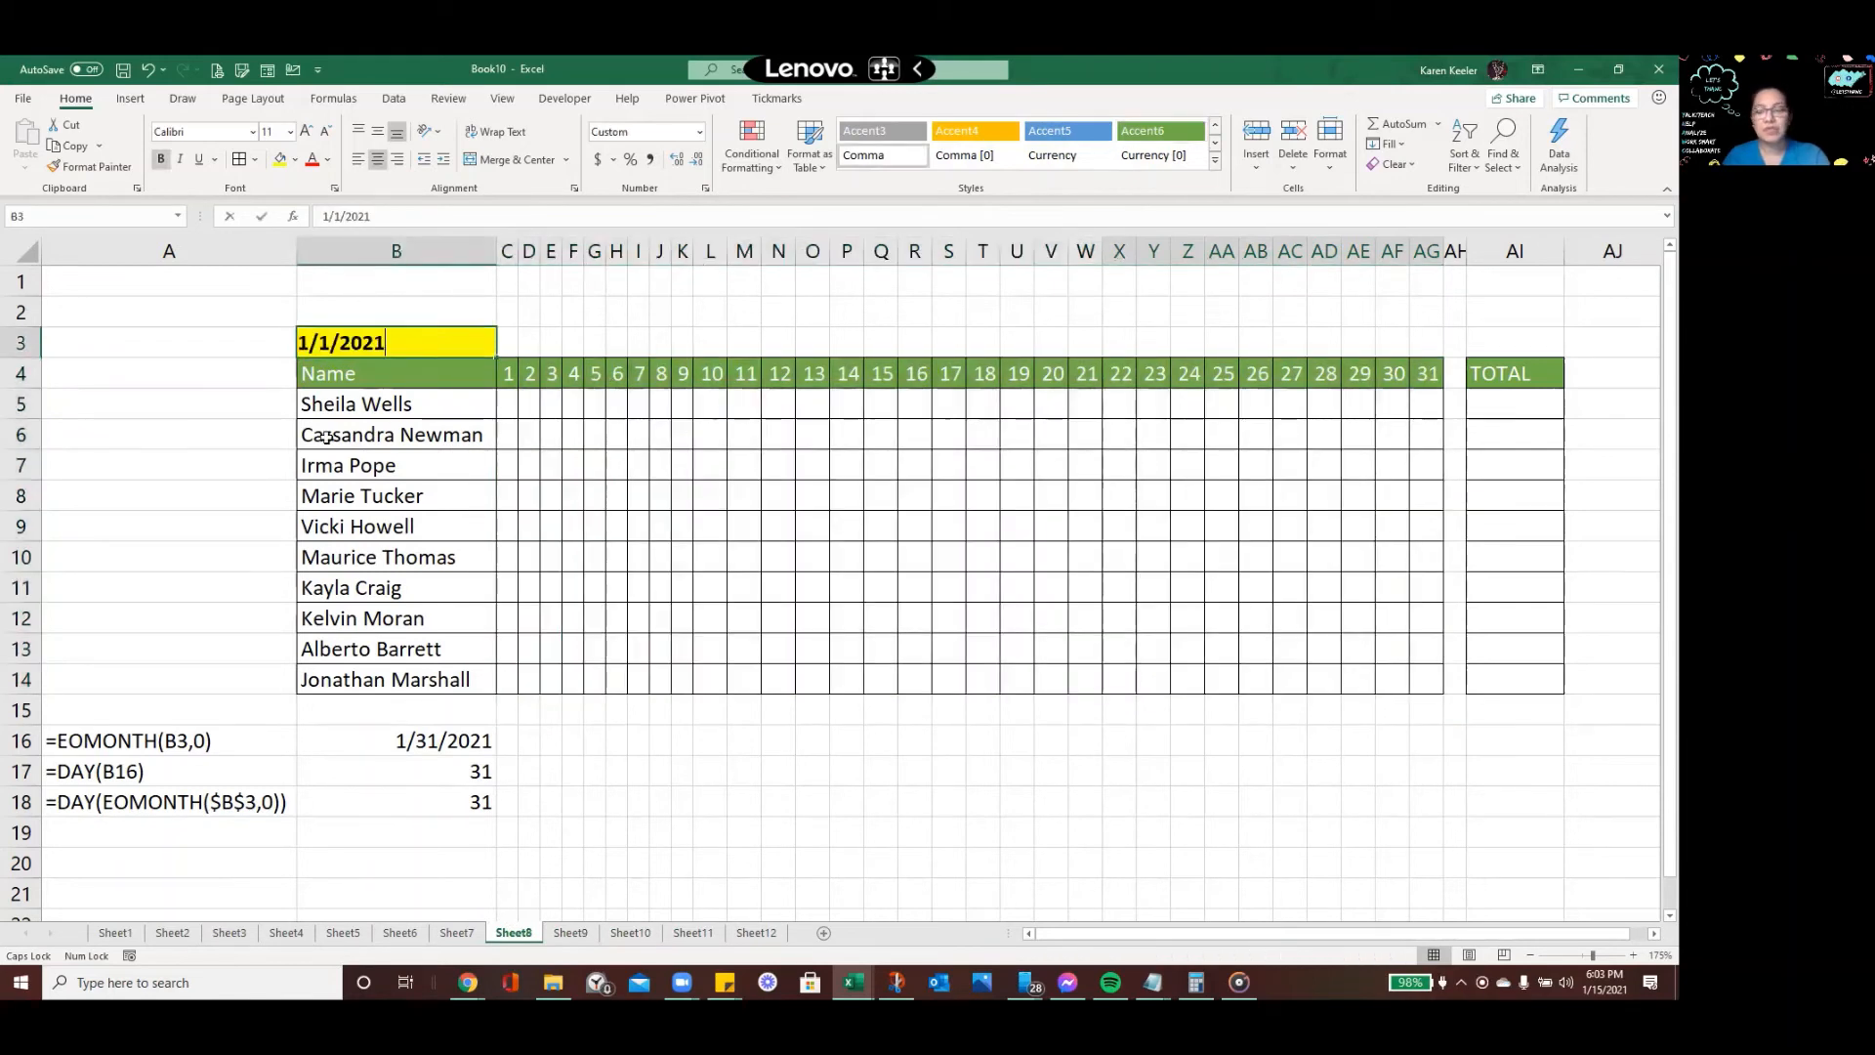
text(8/1)
key(Return)
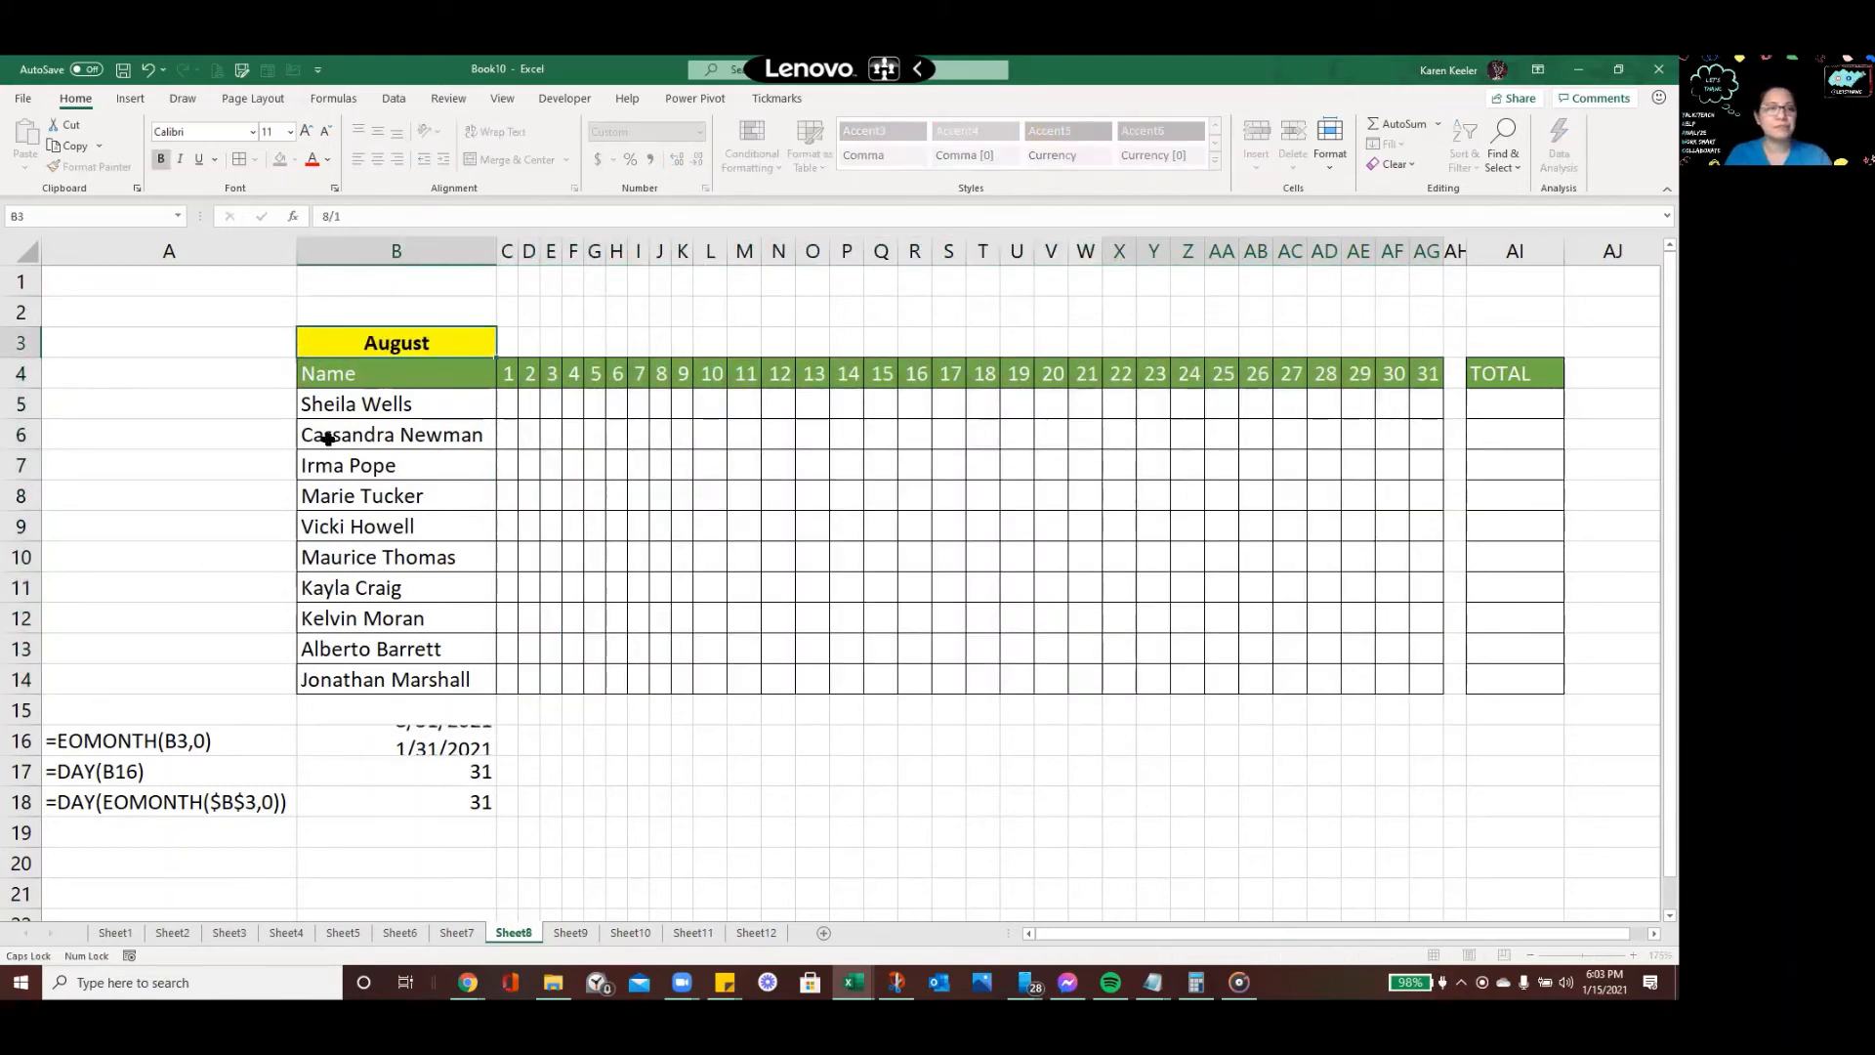
Set the month cell B3 on Sheet7 to July by entering the date 7/1
click(455, 933)
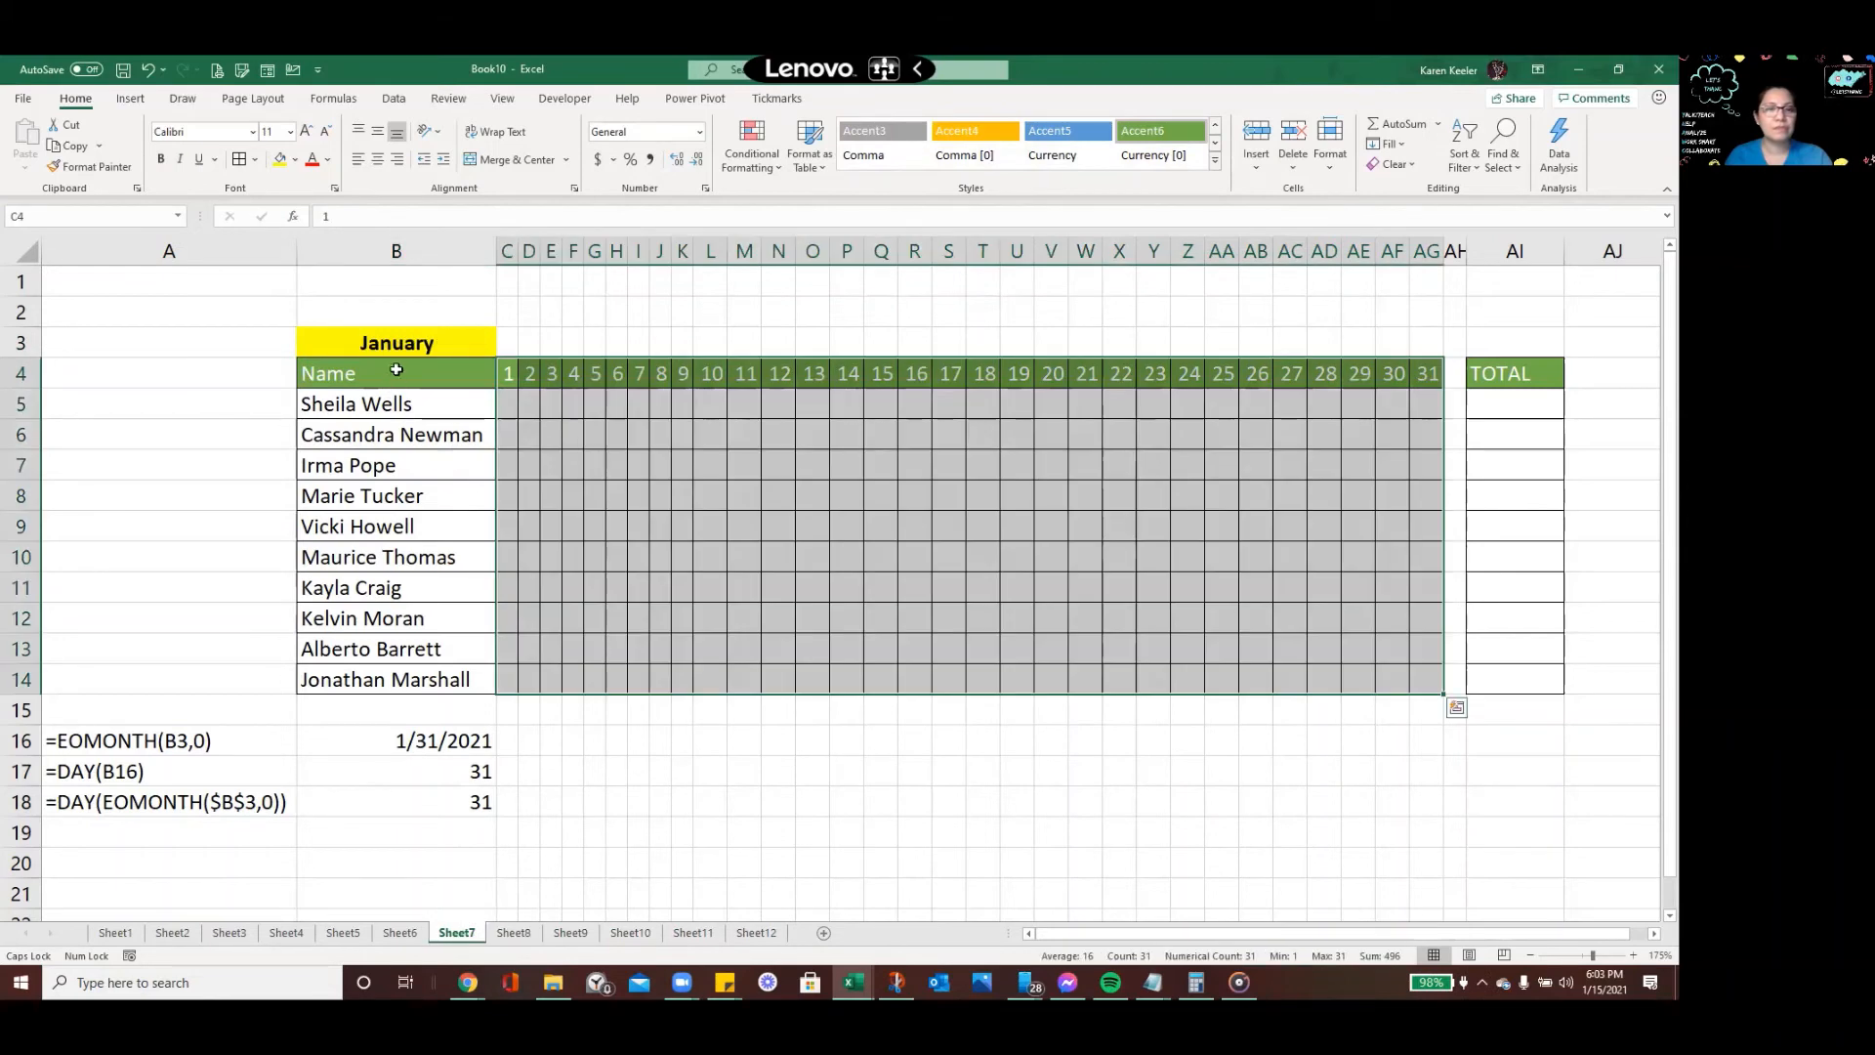
click(402, 329)
text(7/1)
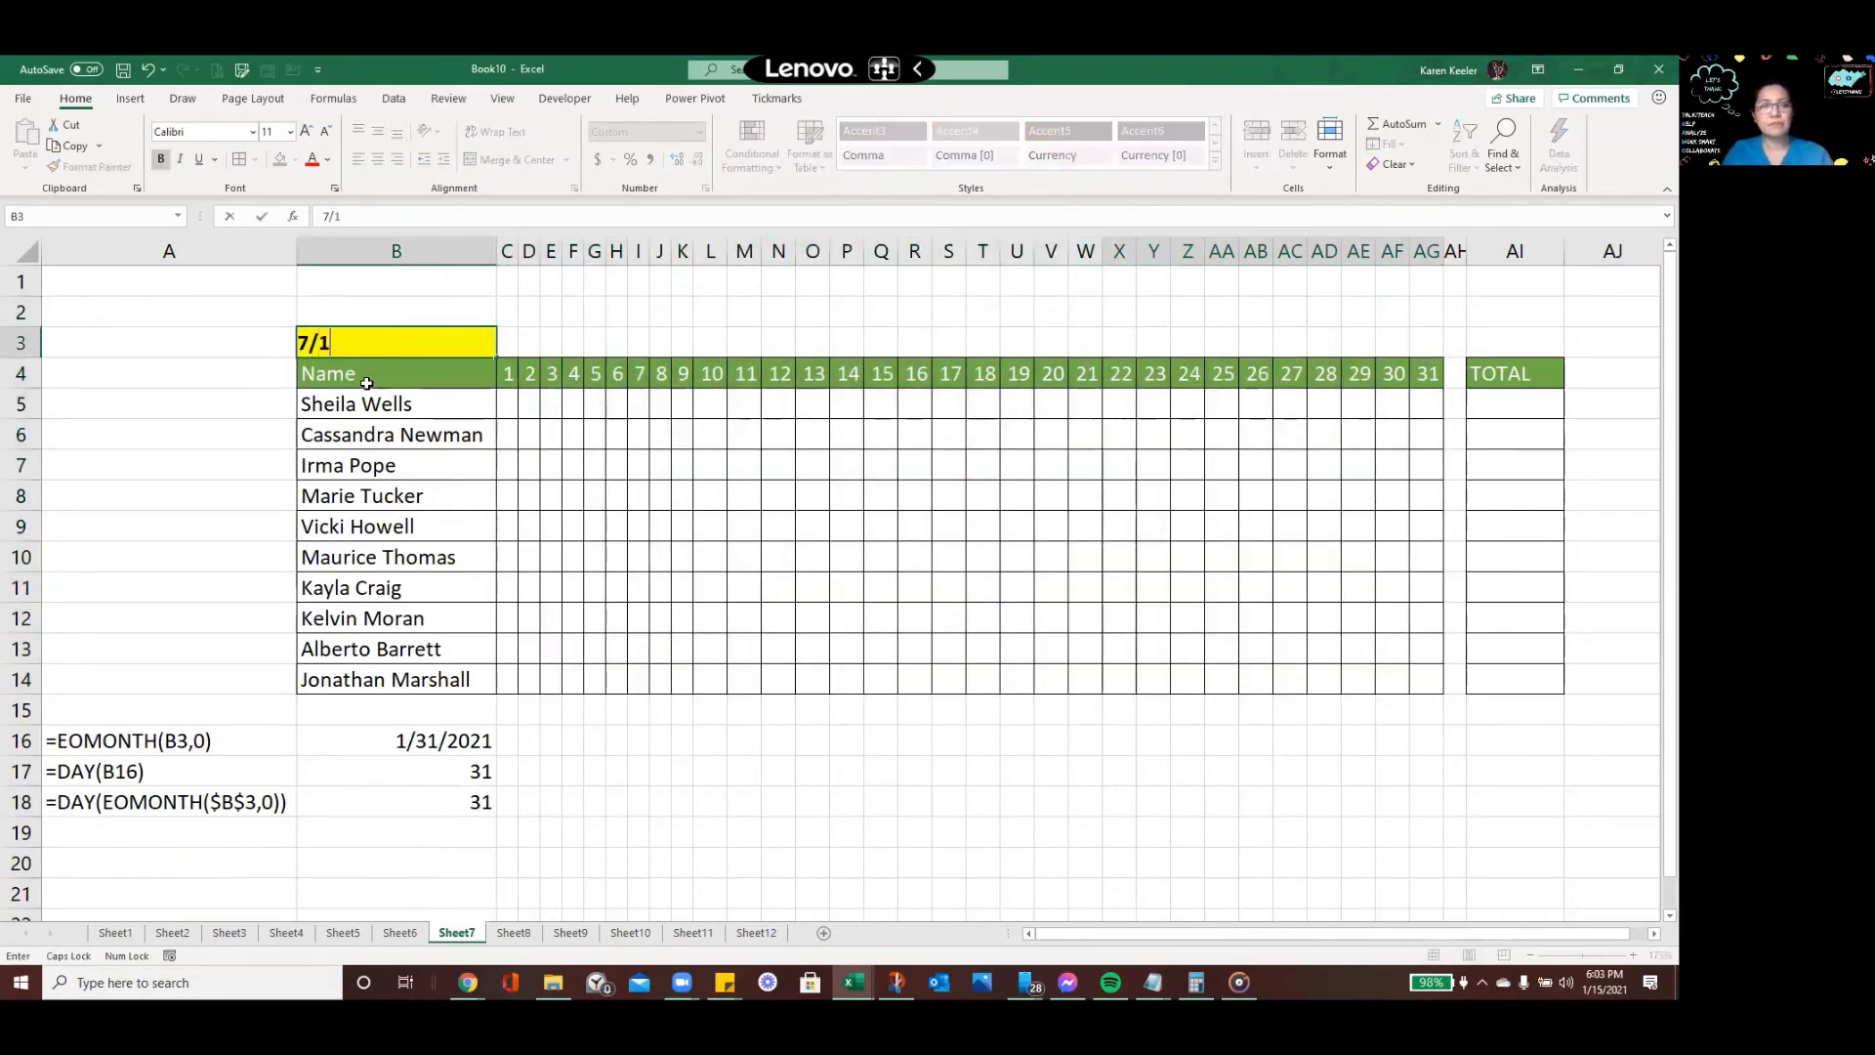
key(Return)
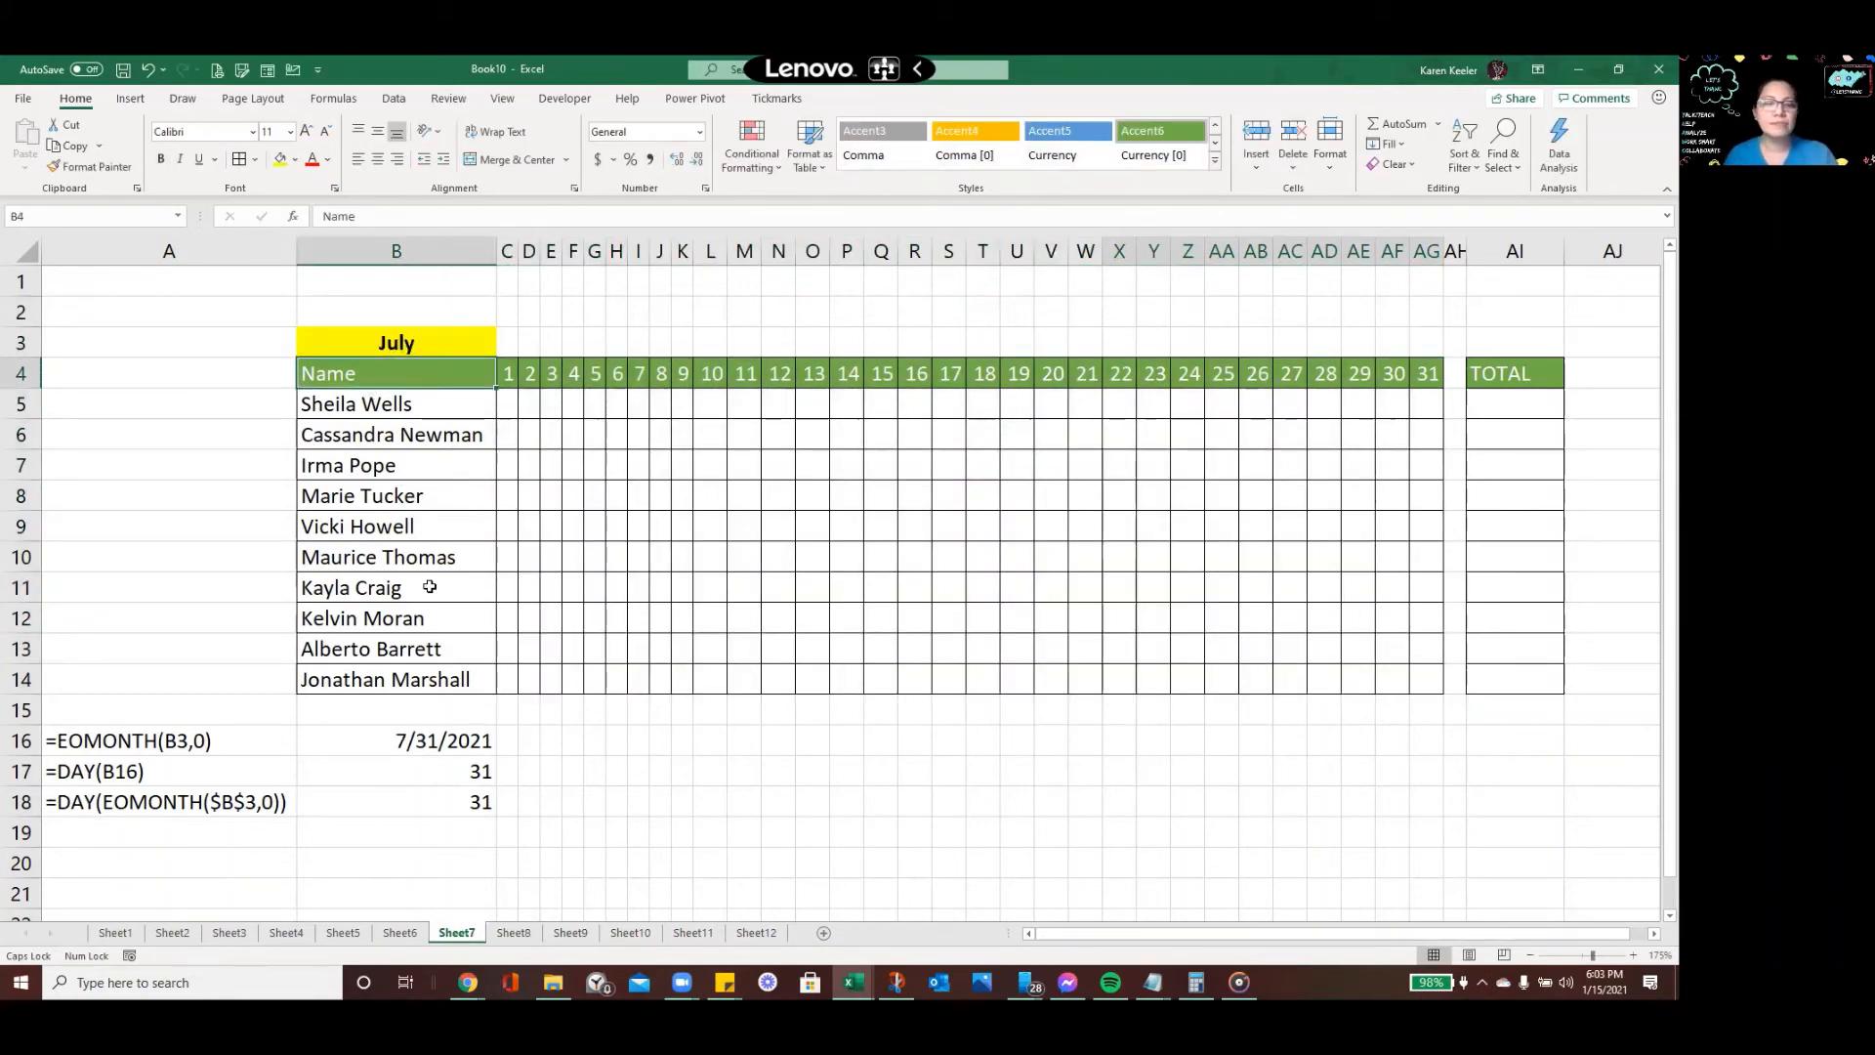
Set the month cell B3 on Sheet6 to June by entering the date 6/1
click(396, 935)
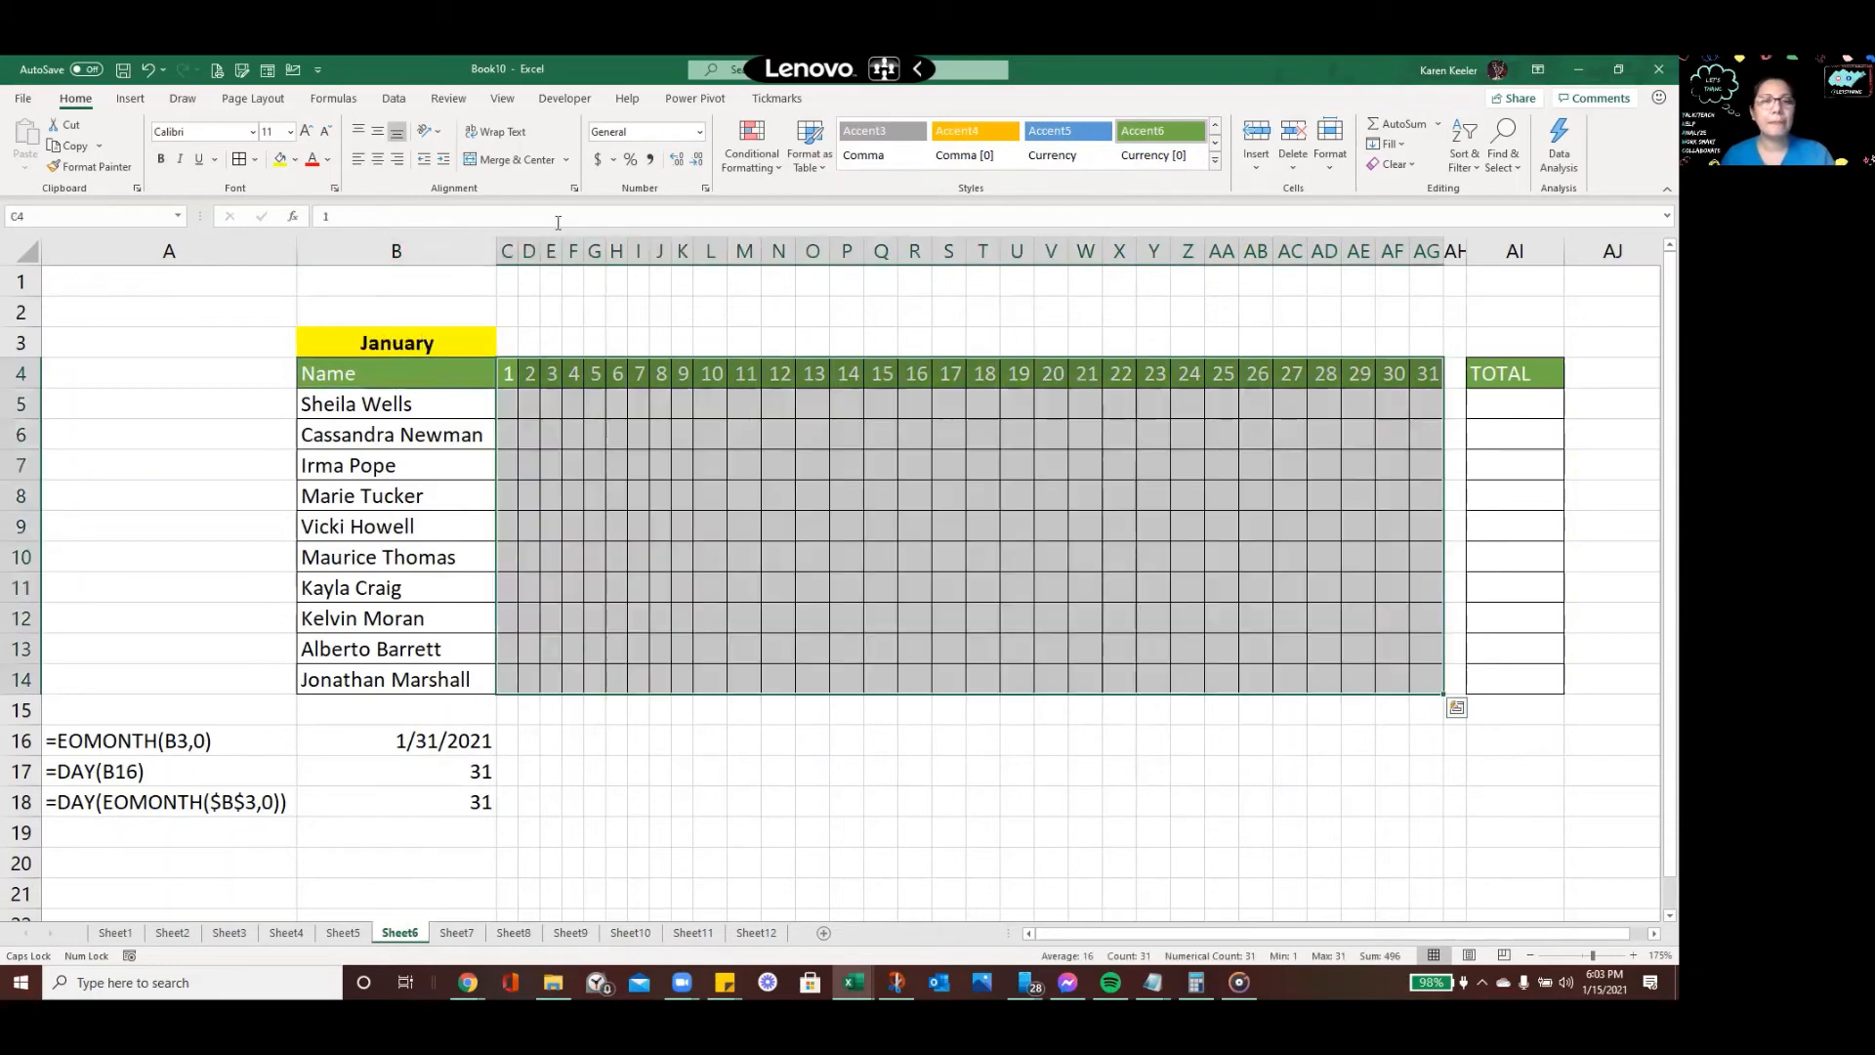
click(404, 342)
text(6/1)
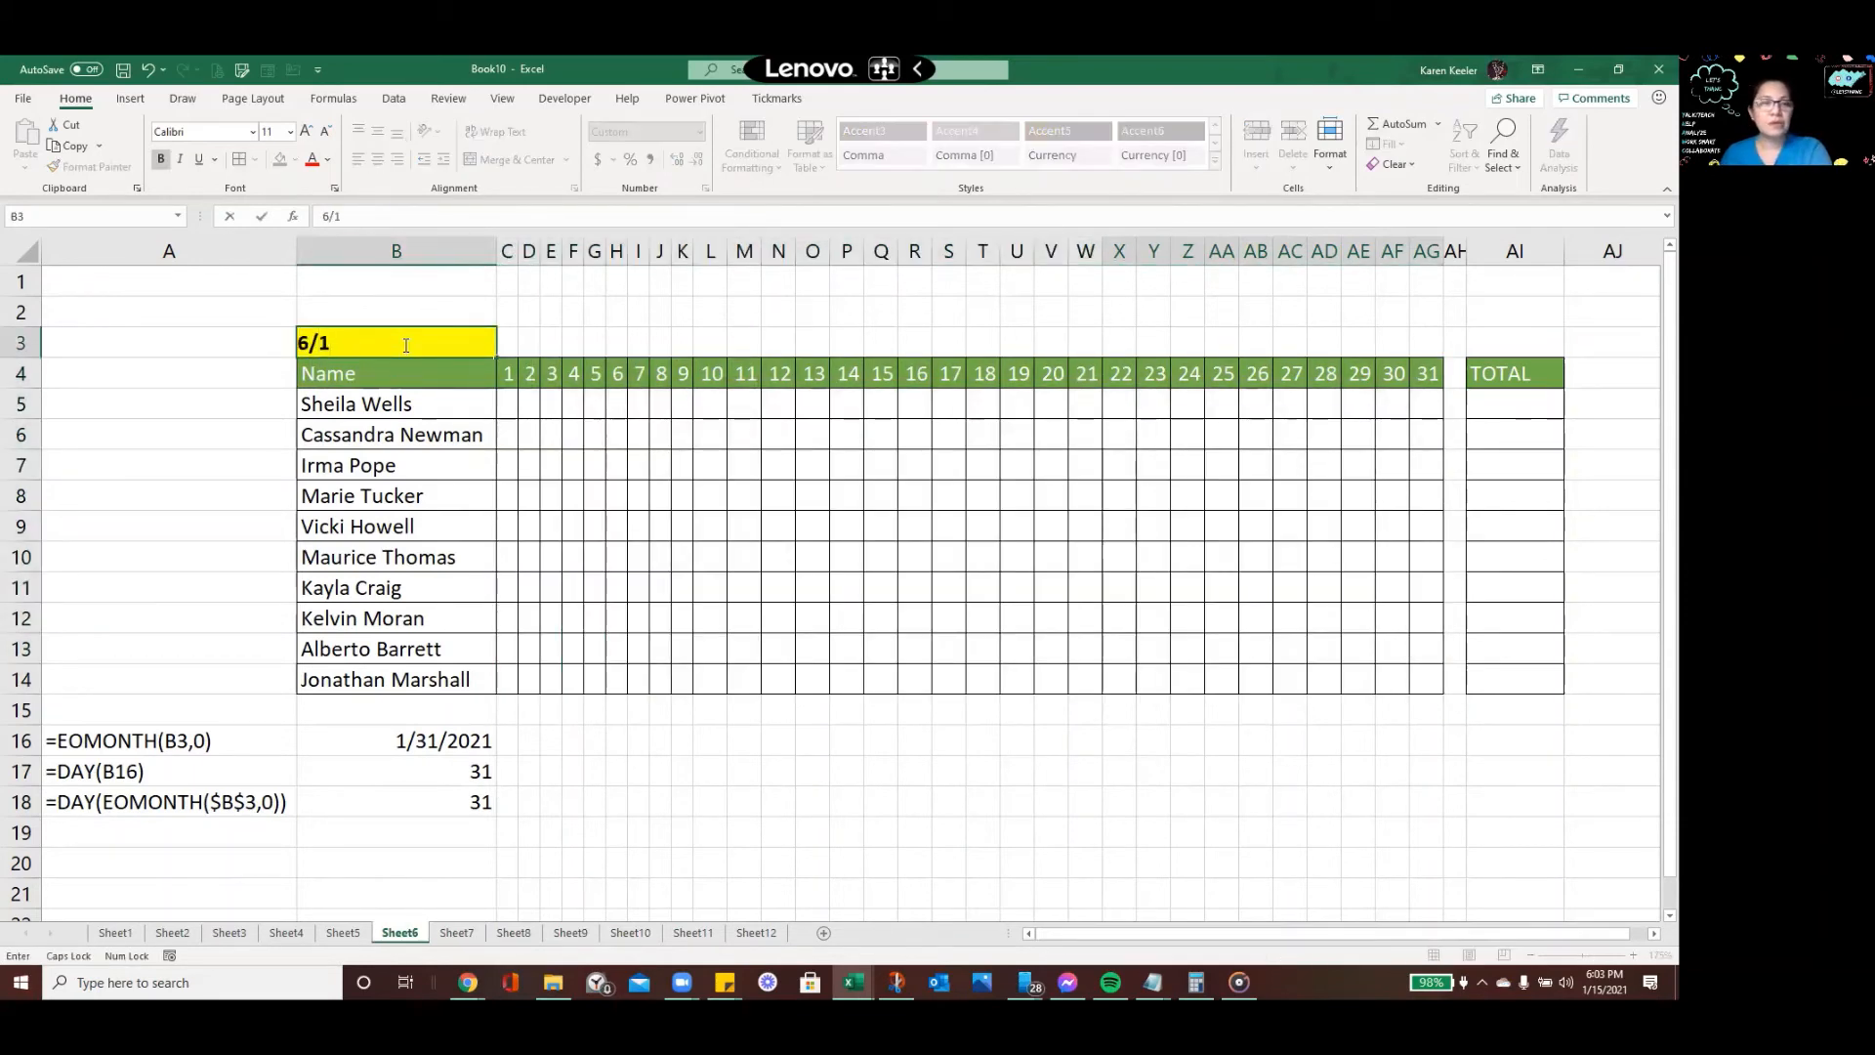
key(Return)
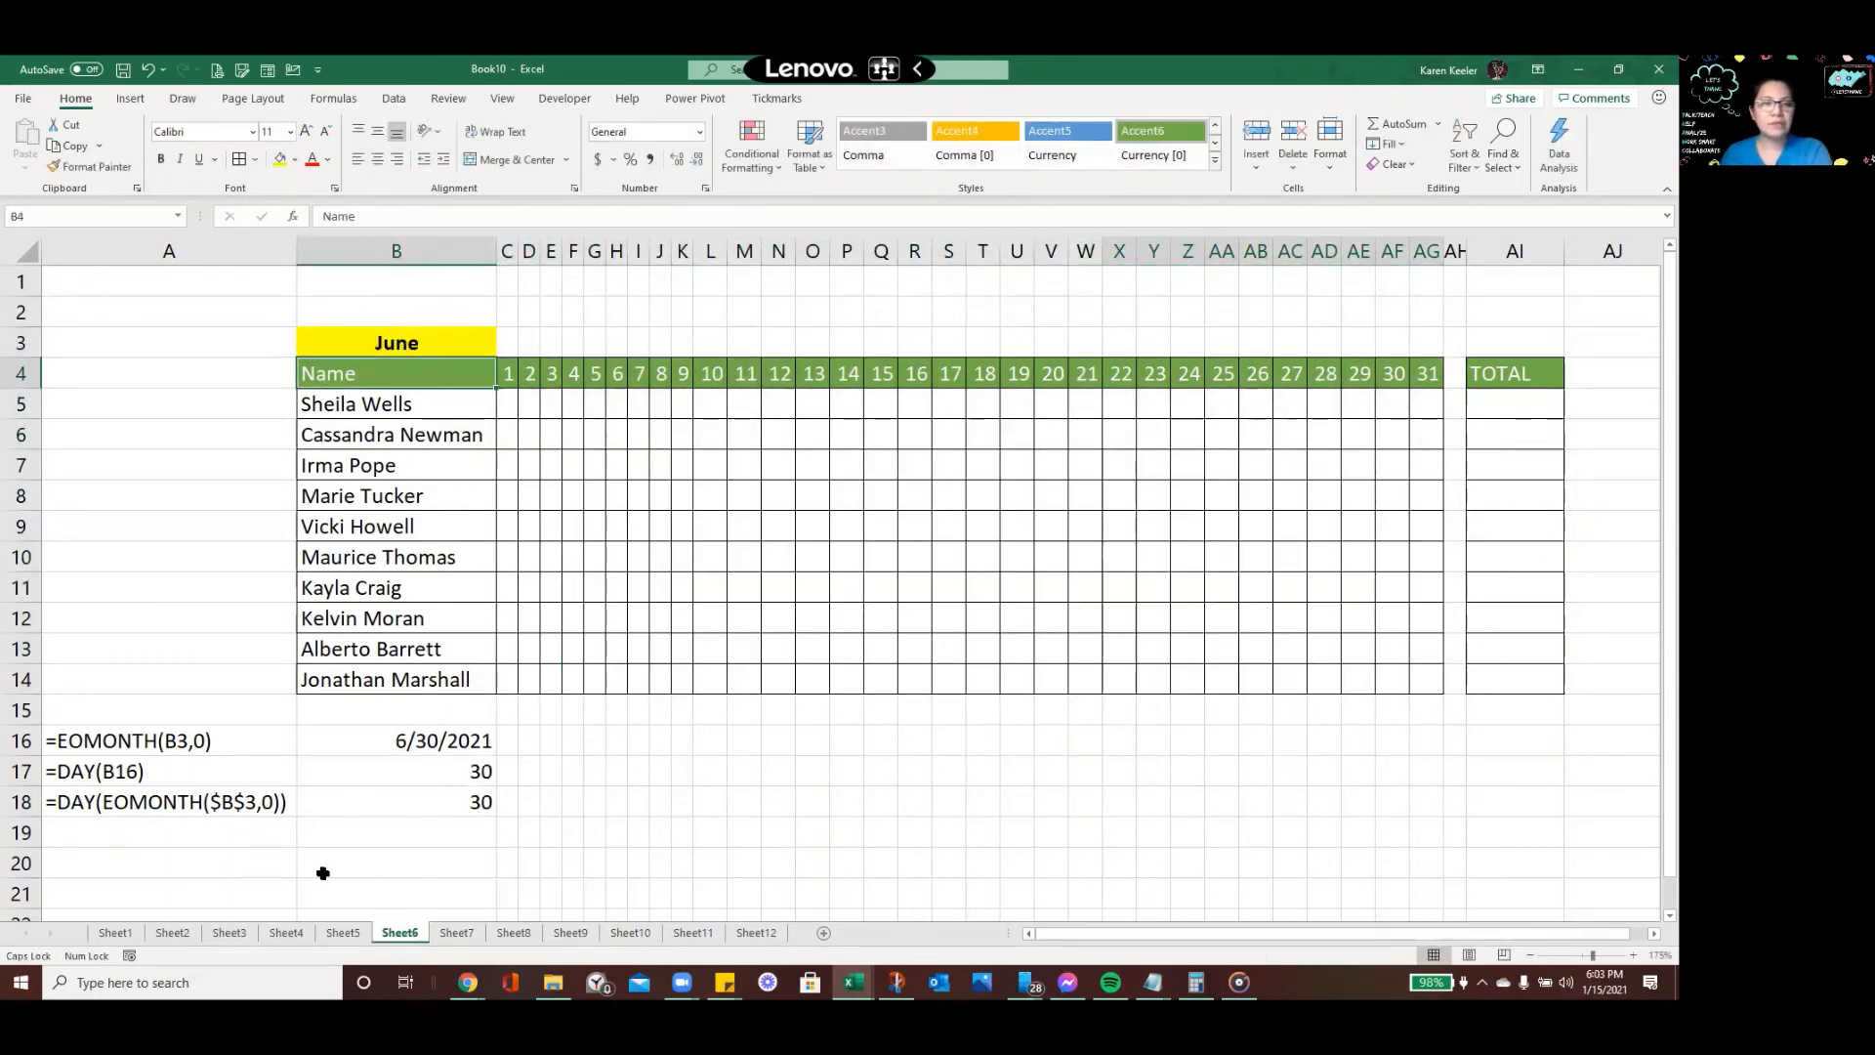
Set the month cell B3 on Sheet5 to May by entering the date 5/1
click(343, 933)
click(414, 346)
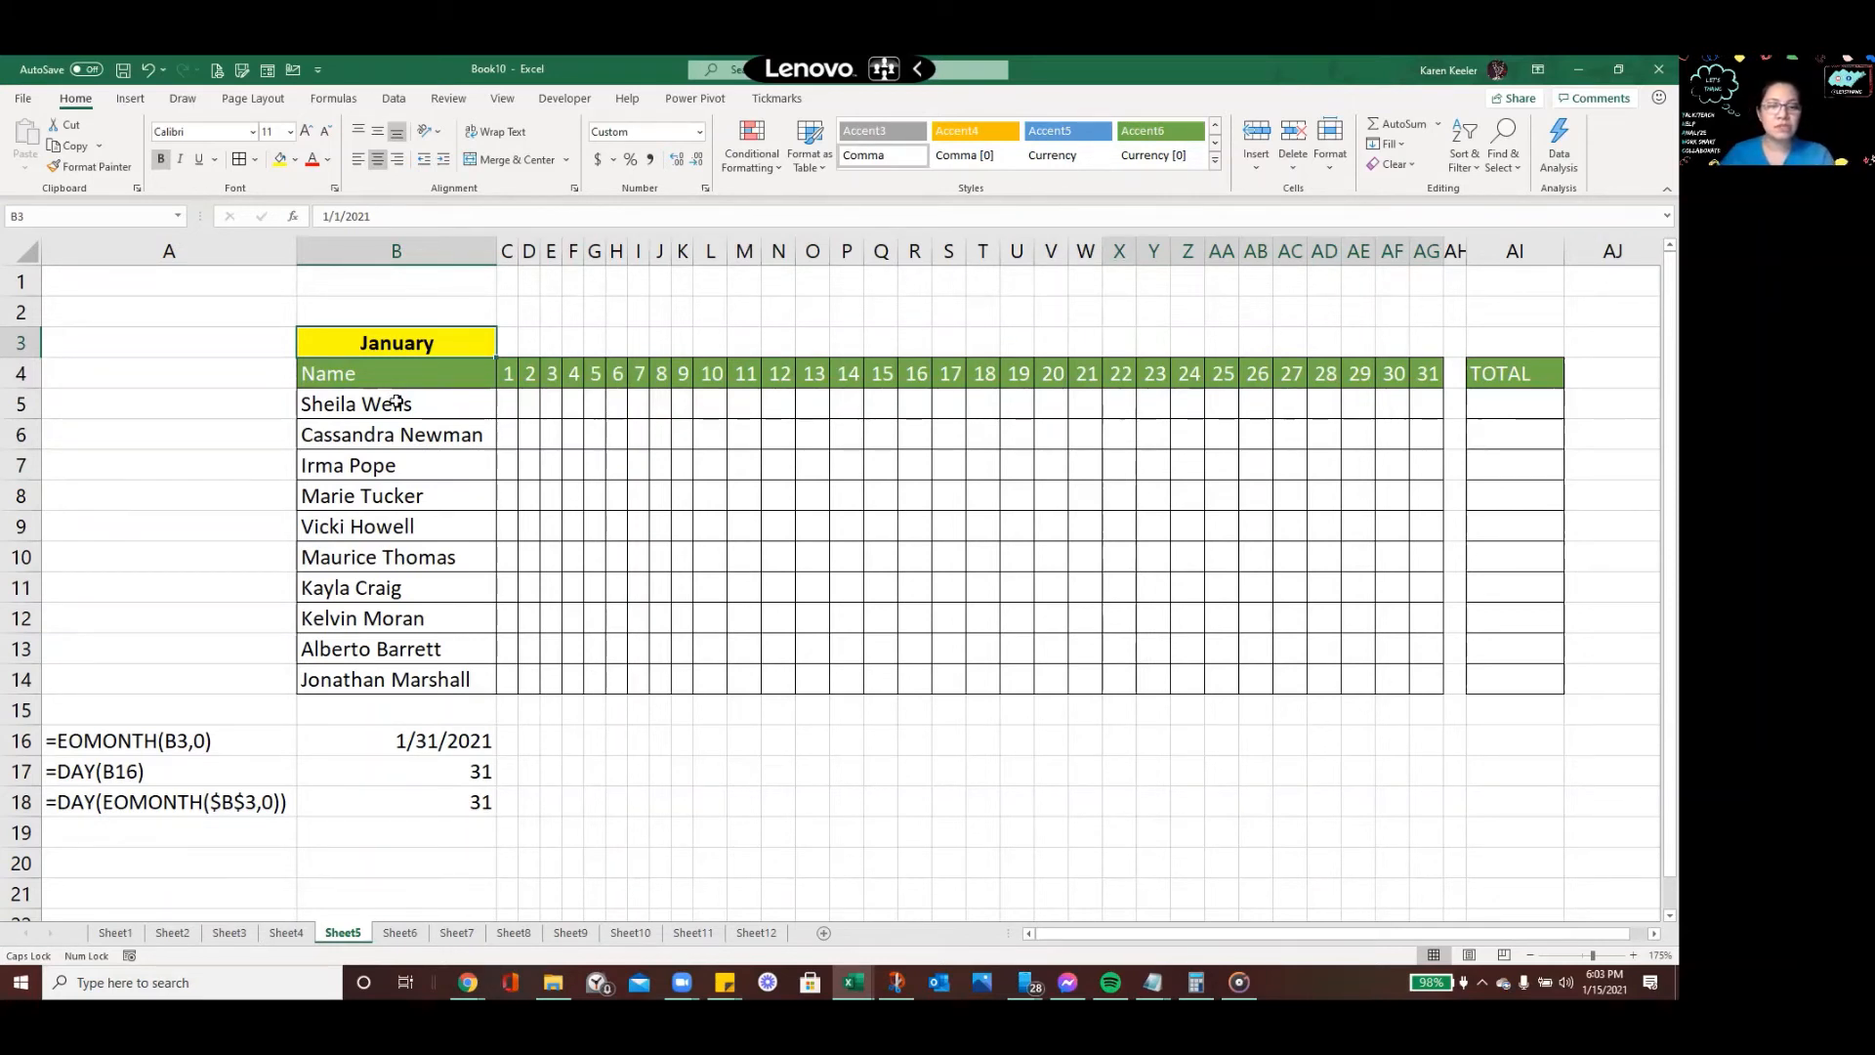
text(5/1)
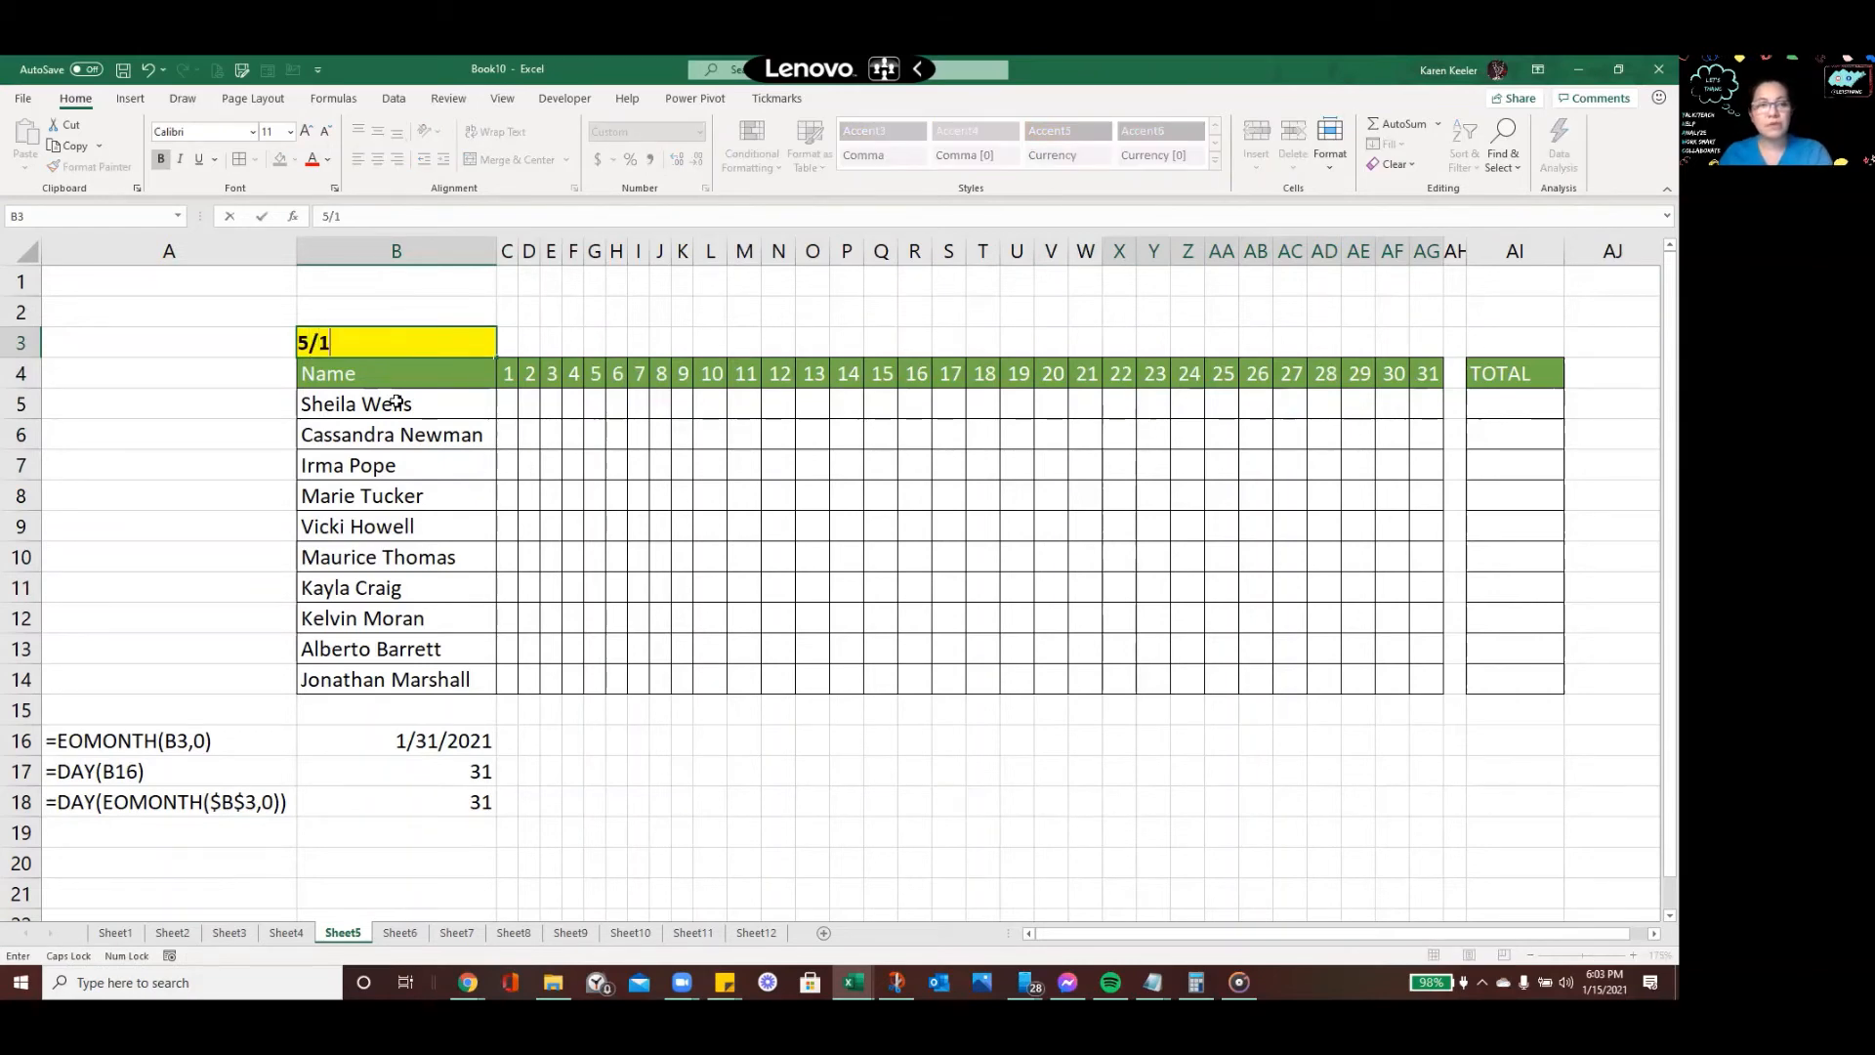
key(Return)
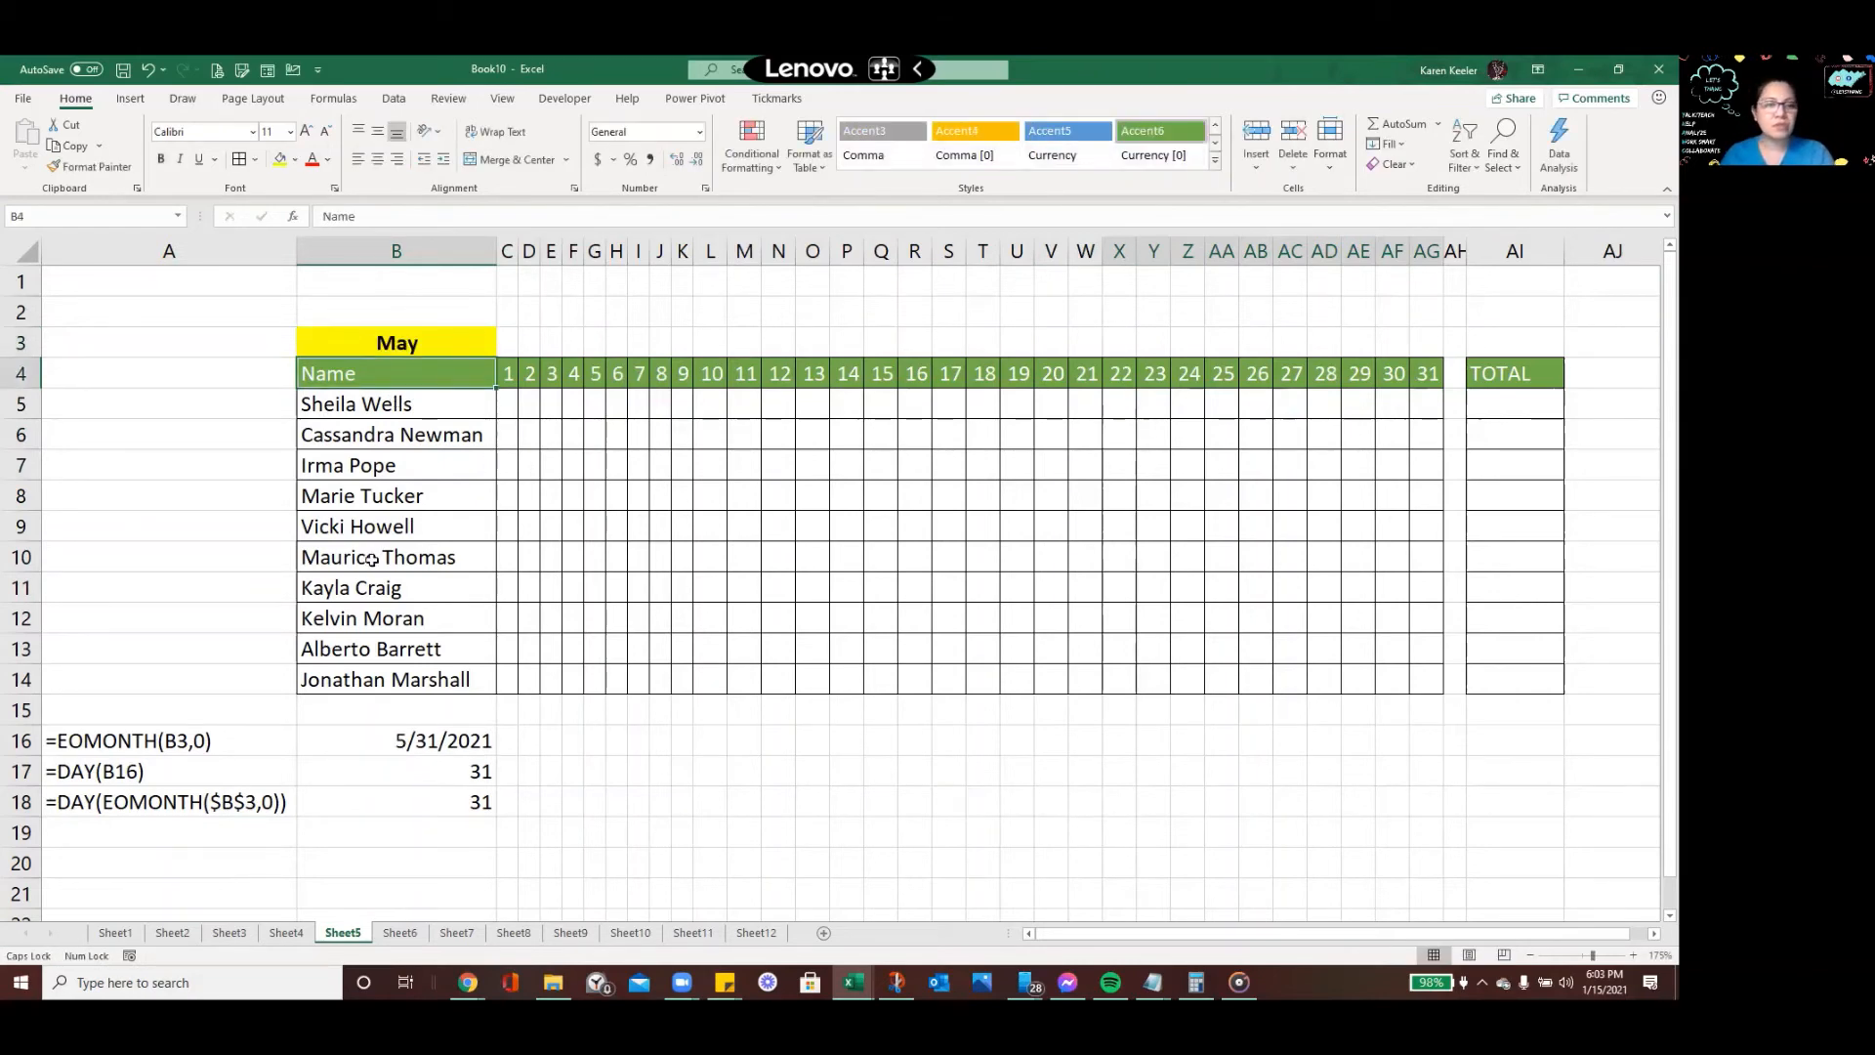
Set the month cell B3 on Sheet4 to April by entering the date 4/1
click(284, 934)
click(445, 345)
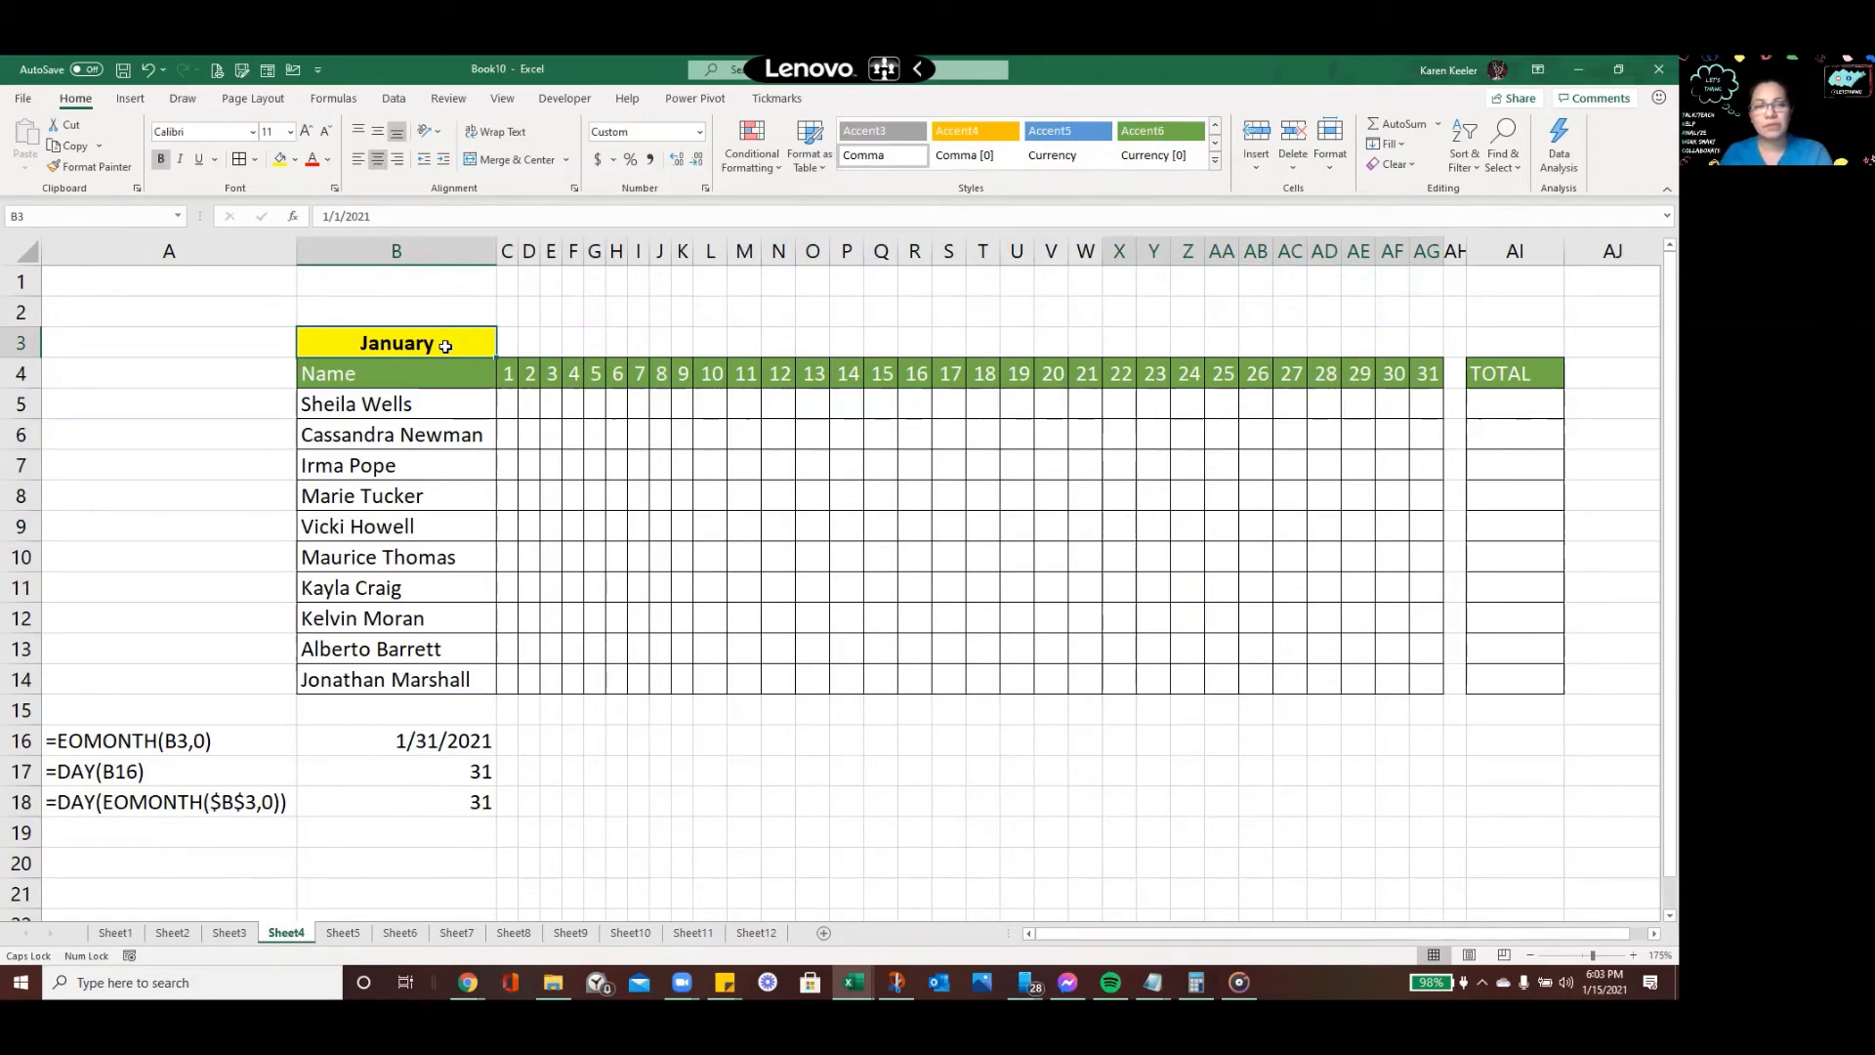
text(4)
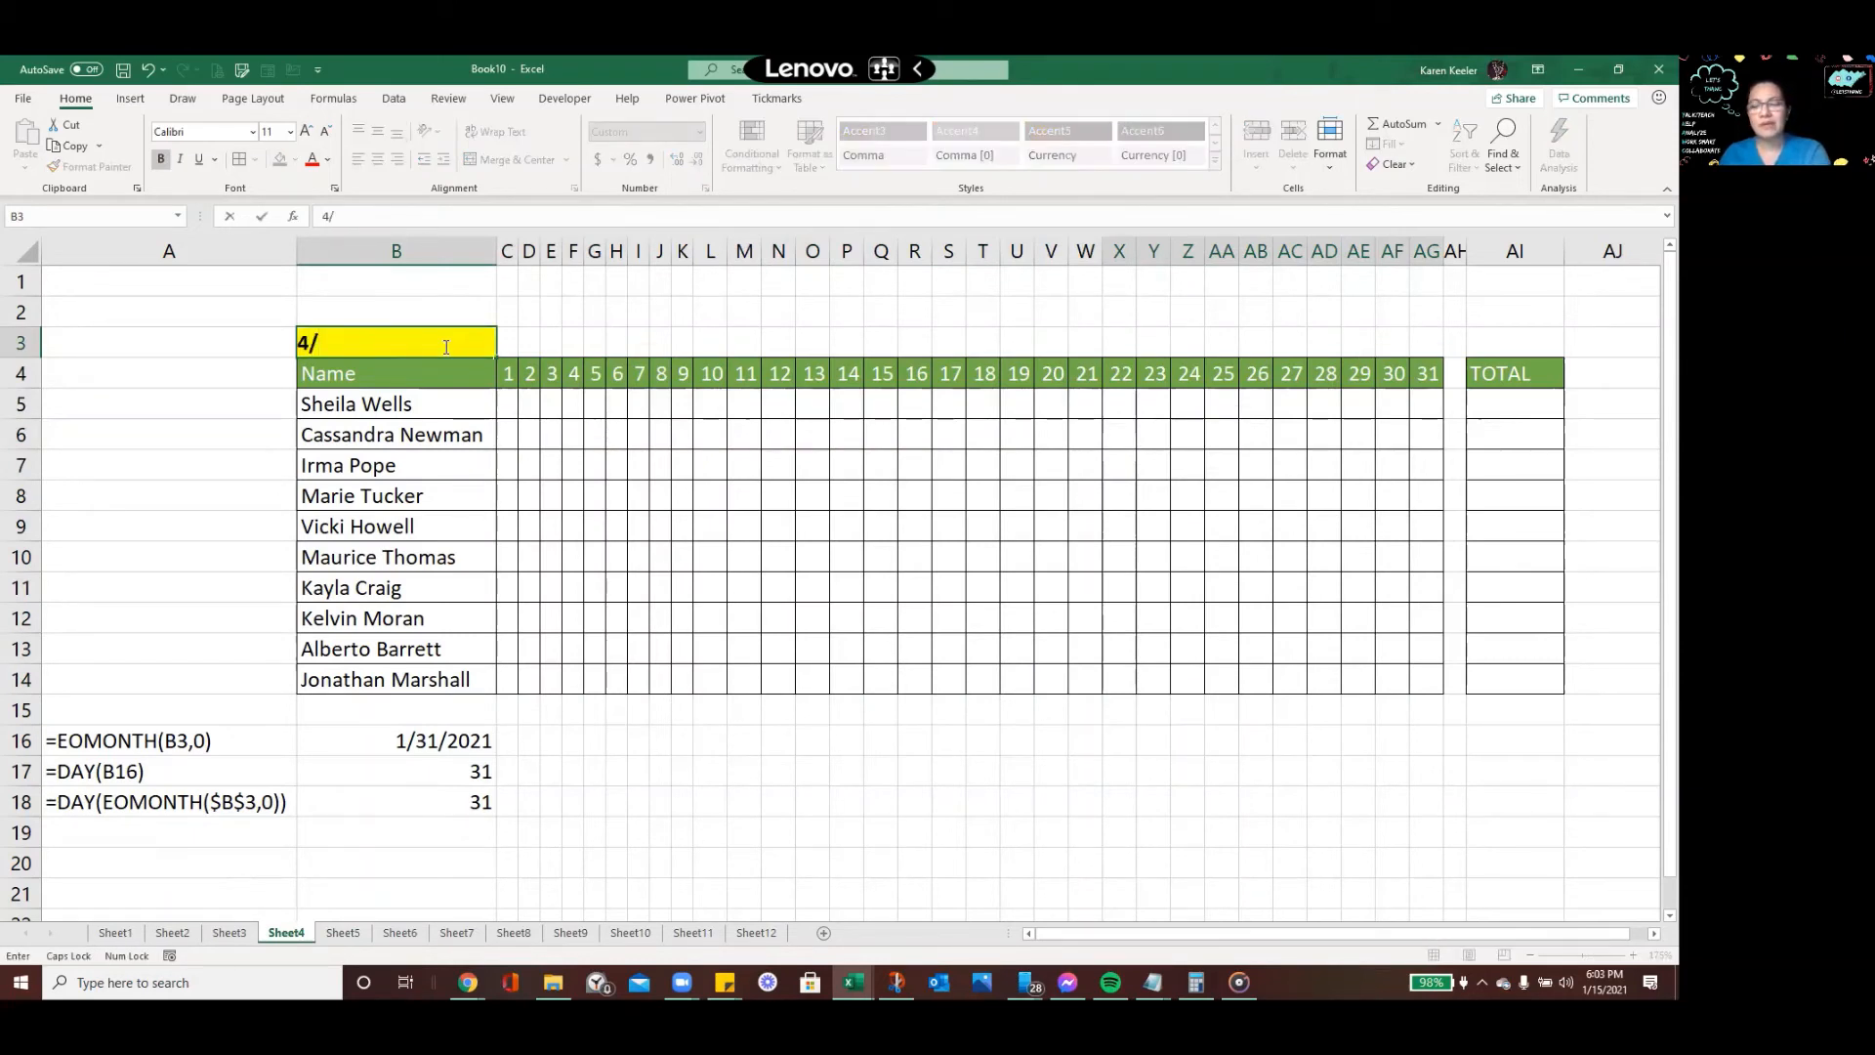
text(/1)
key(Return)
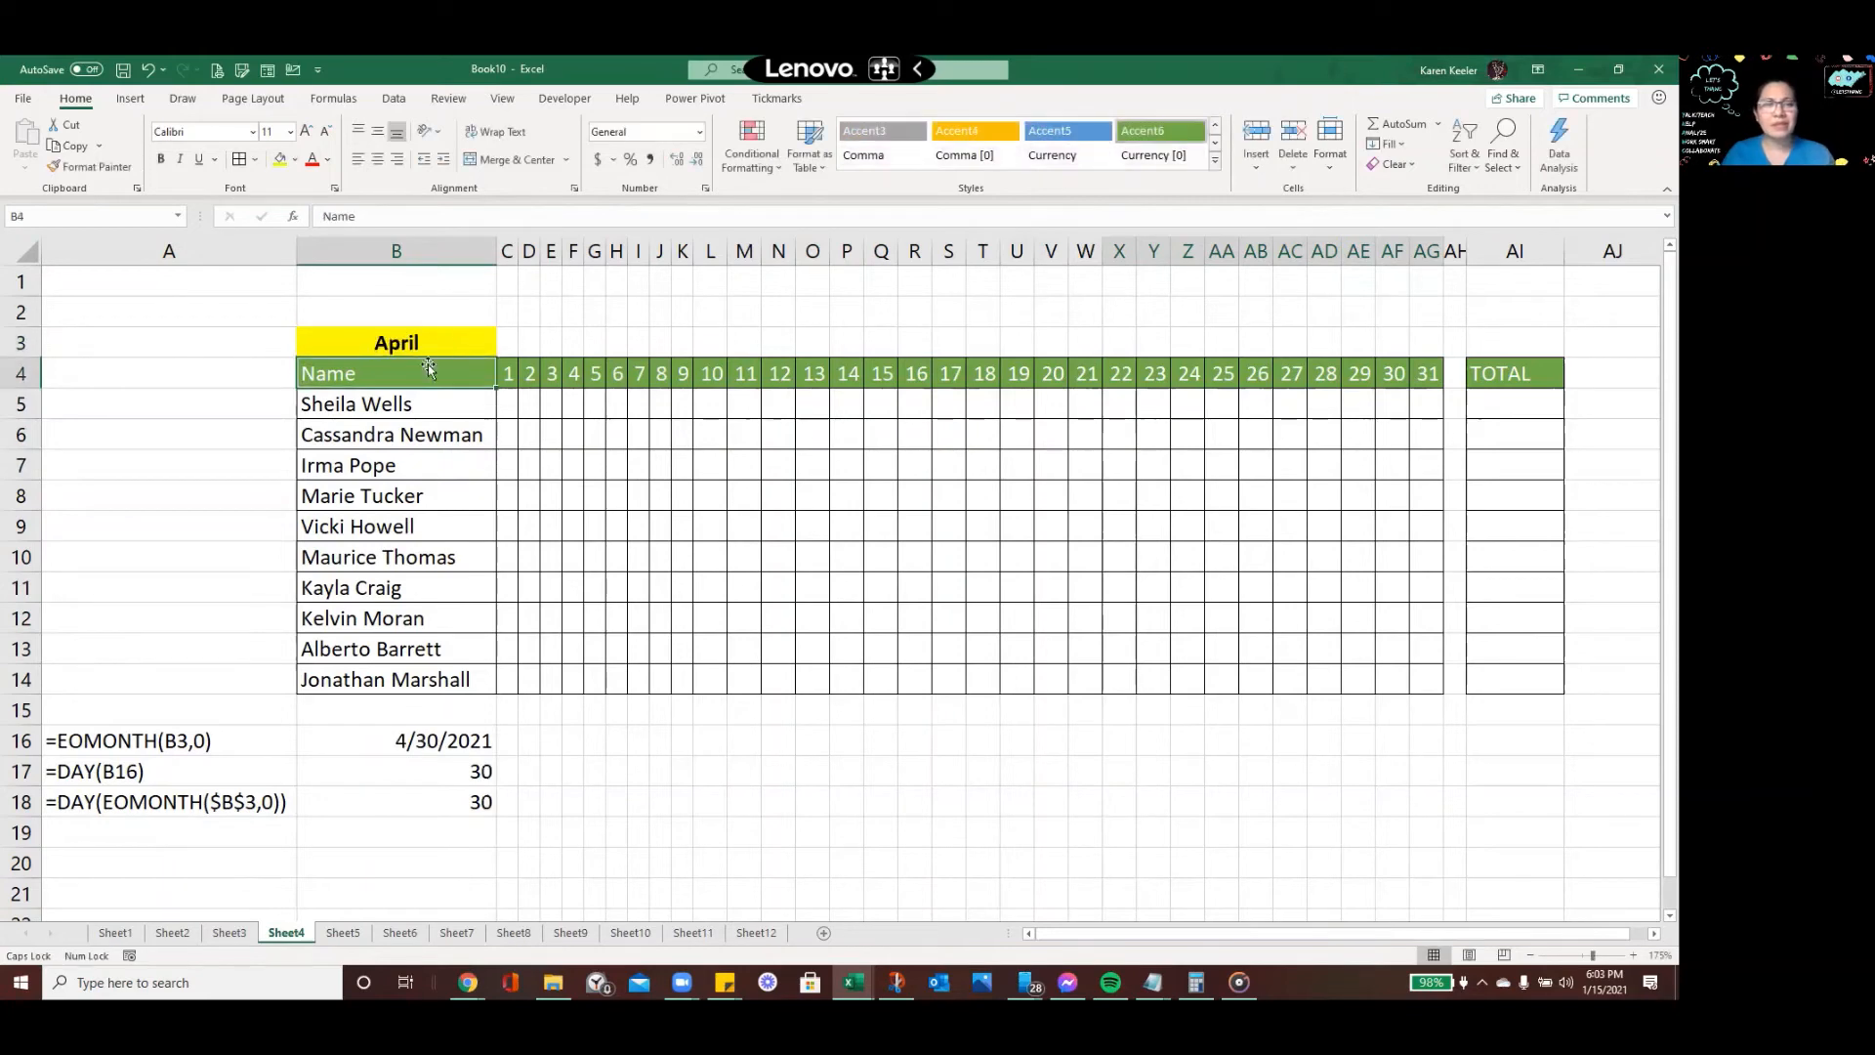
Set the month cell B3 on Sheet3 to March by entering the date 3/1
click(229, 934)
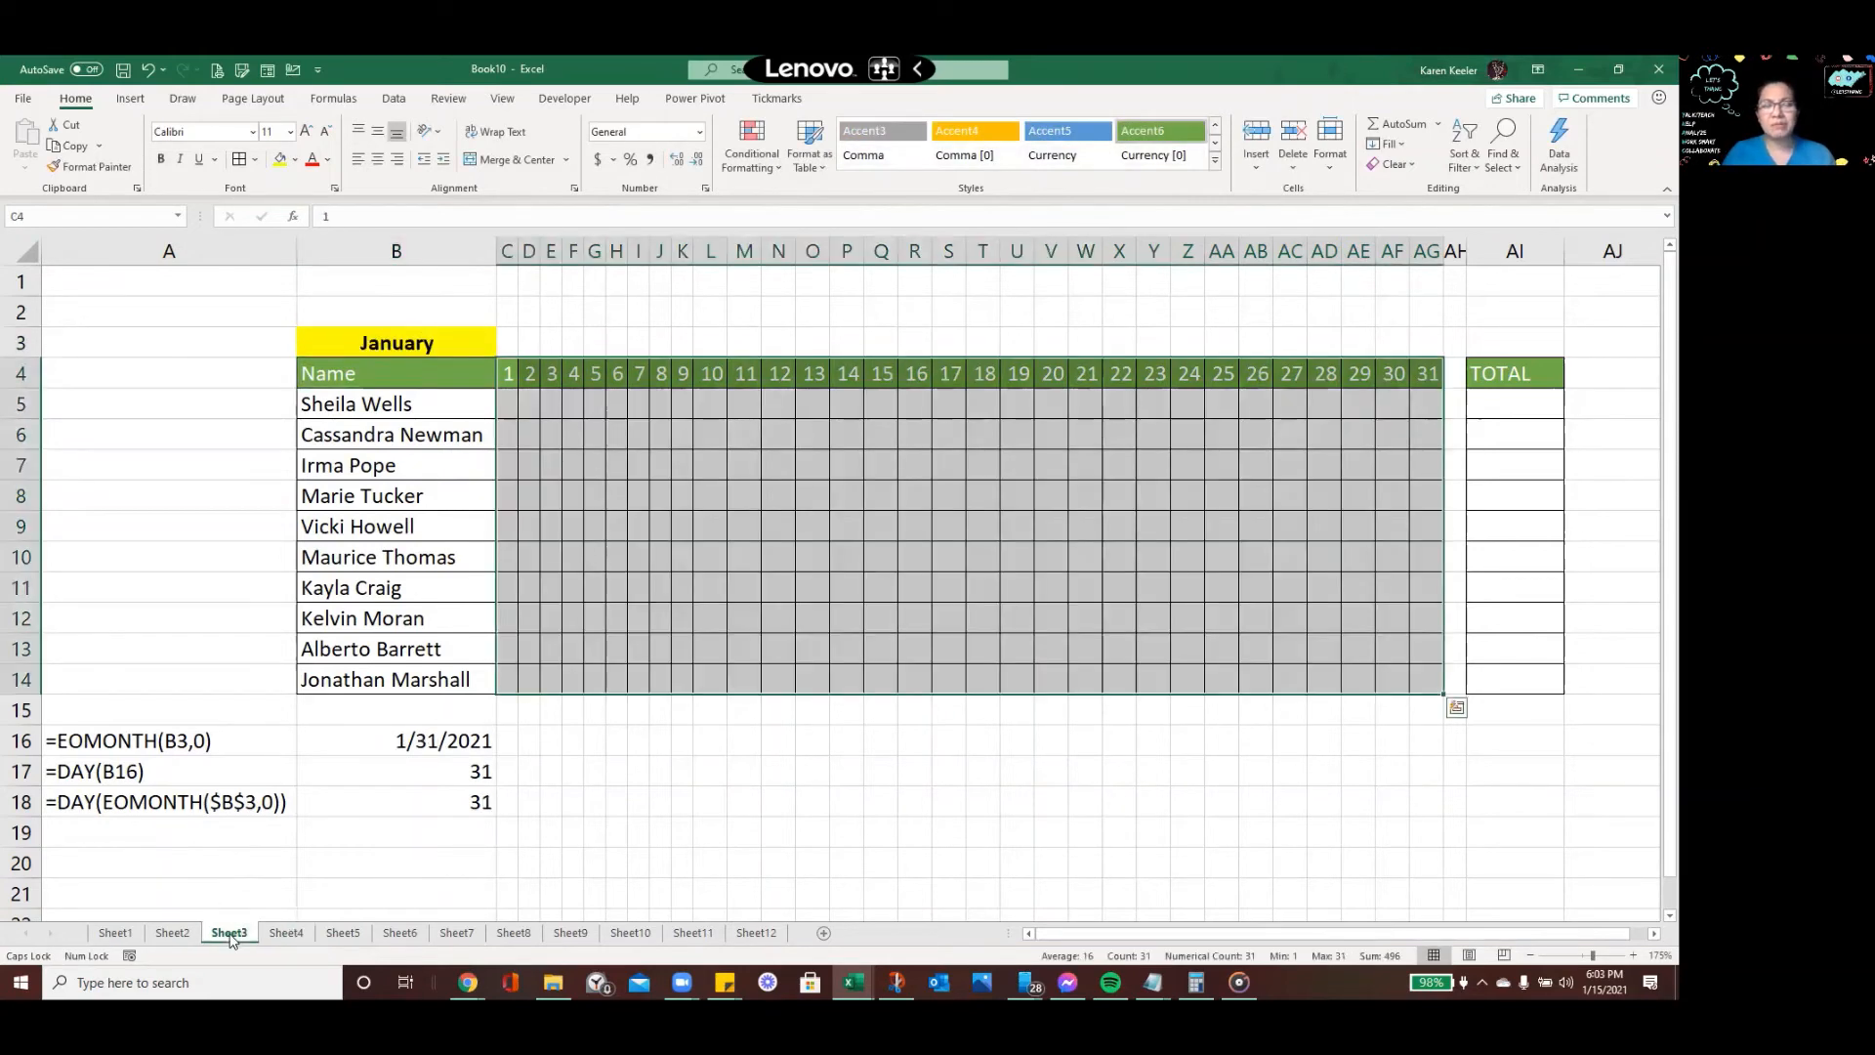
key(Up)
key(Left)
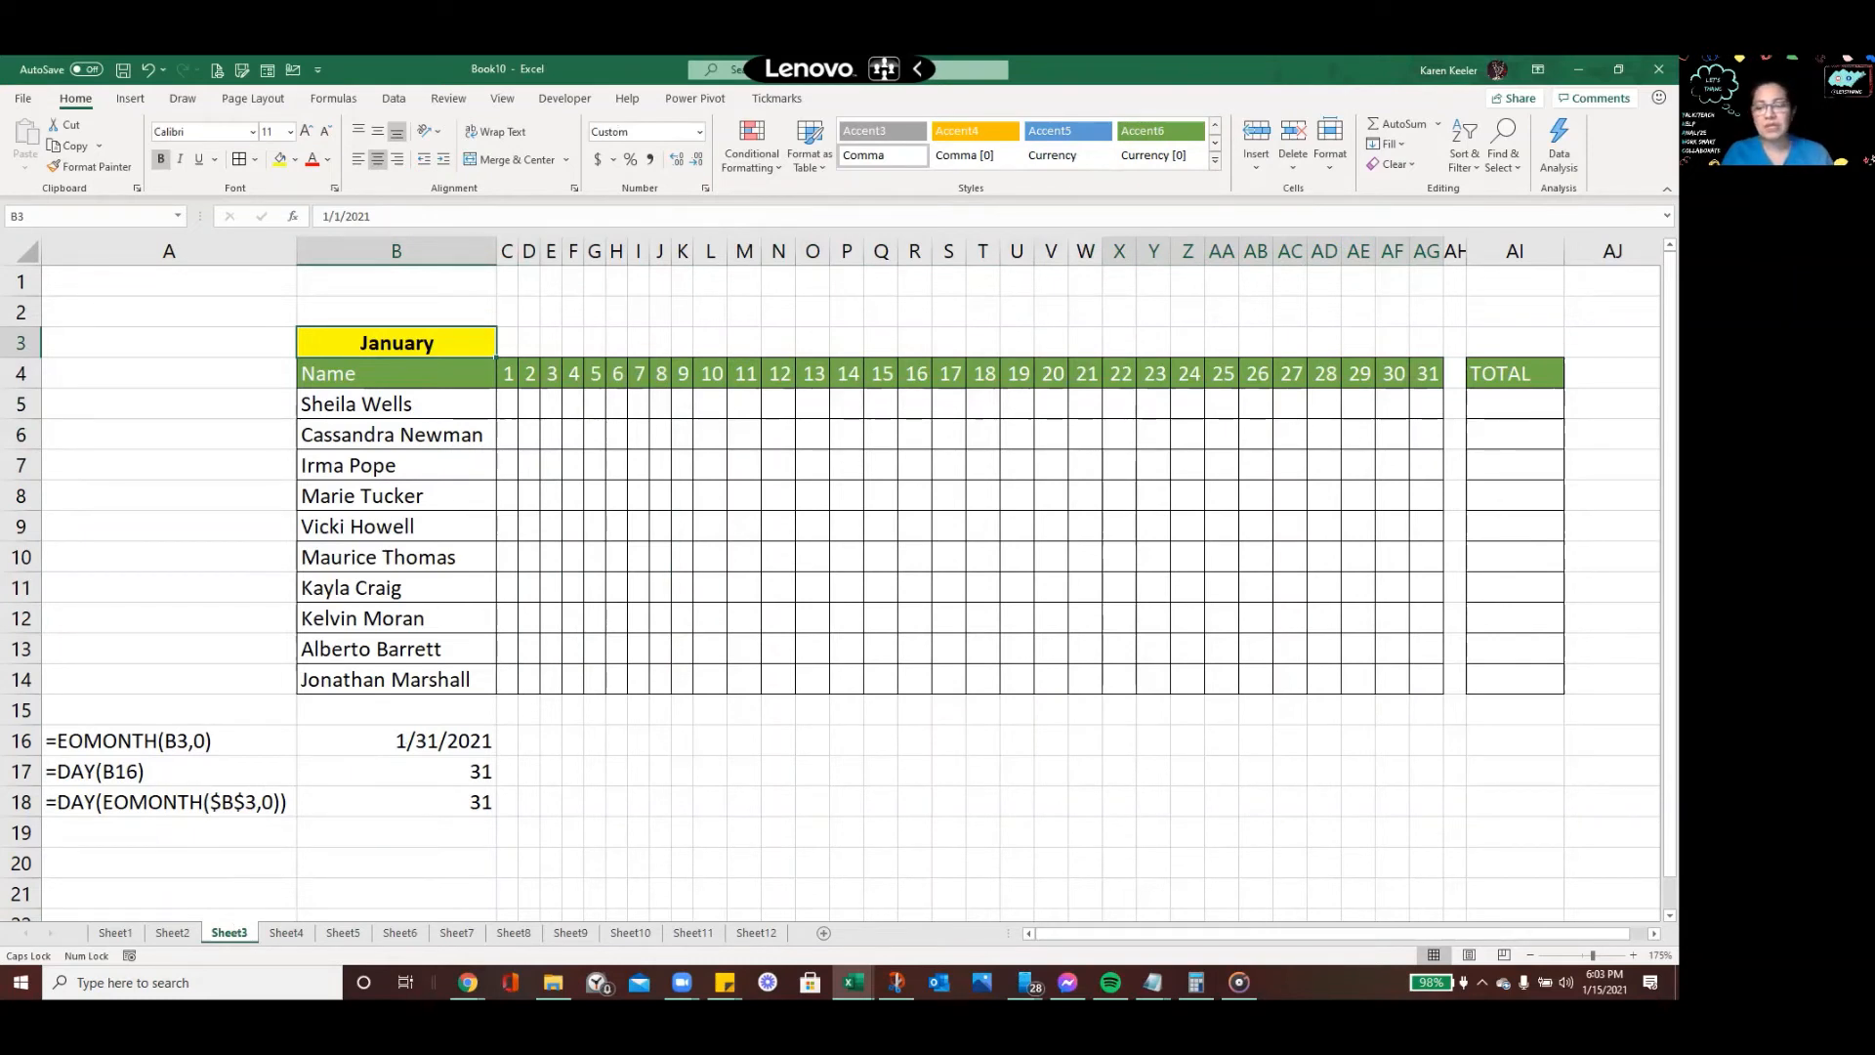
text(3/1)
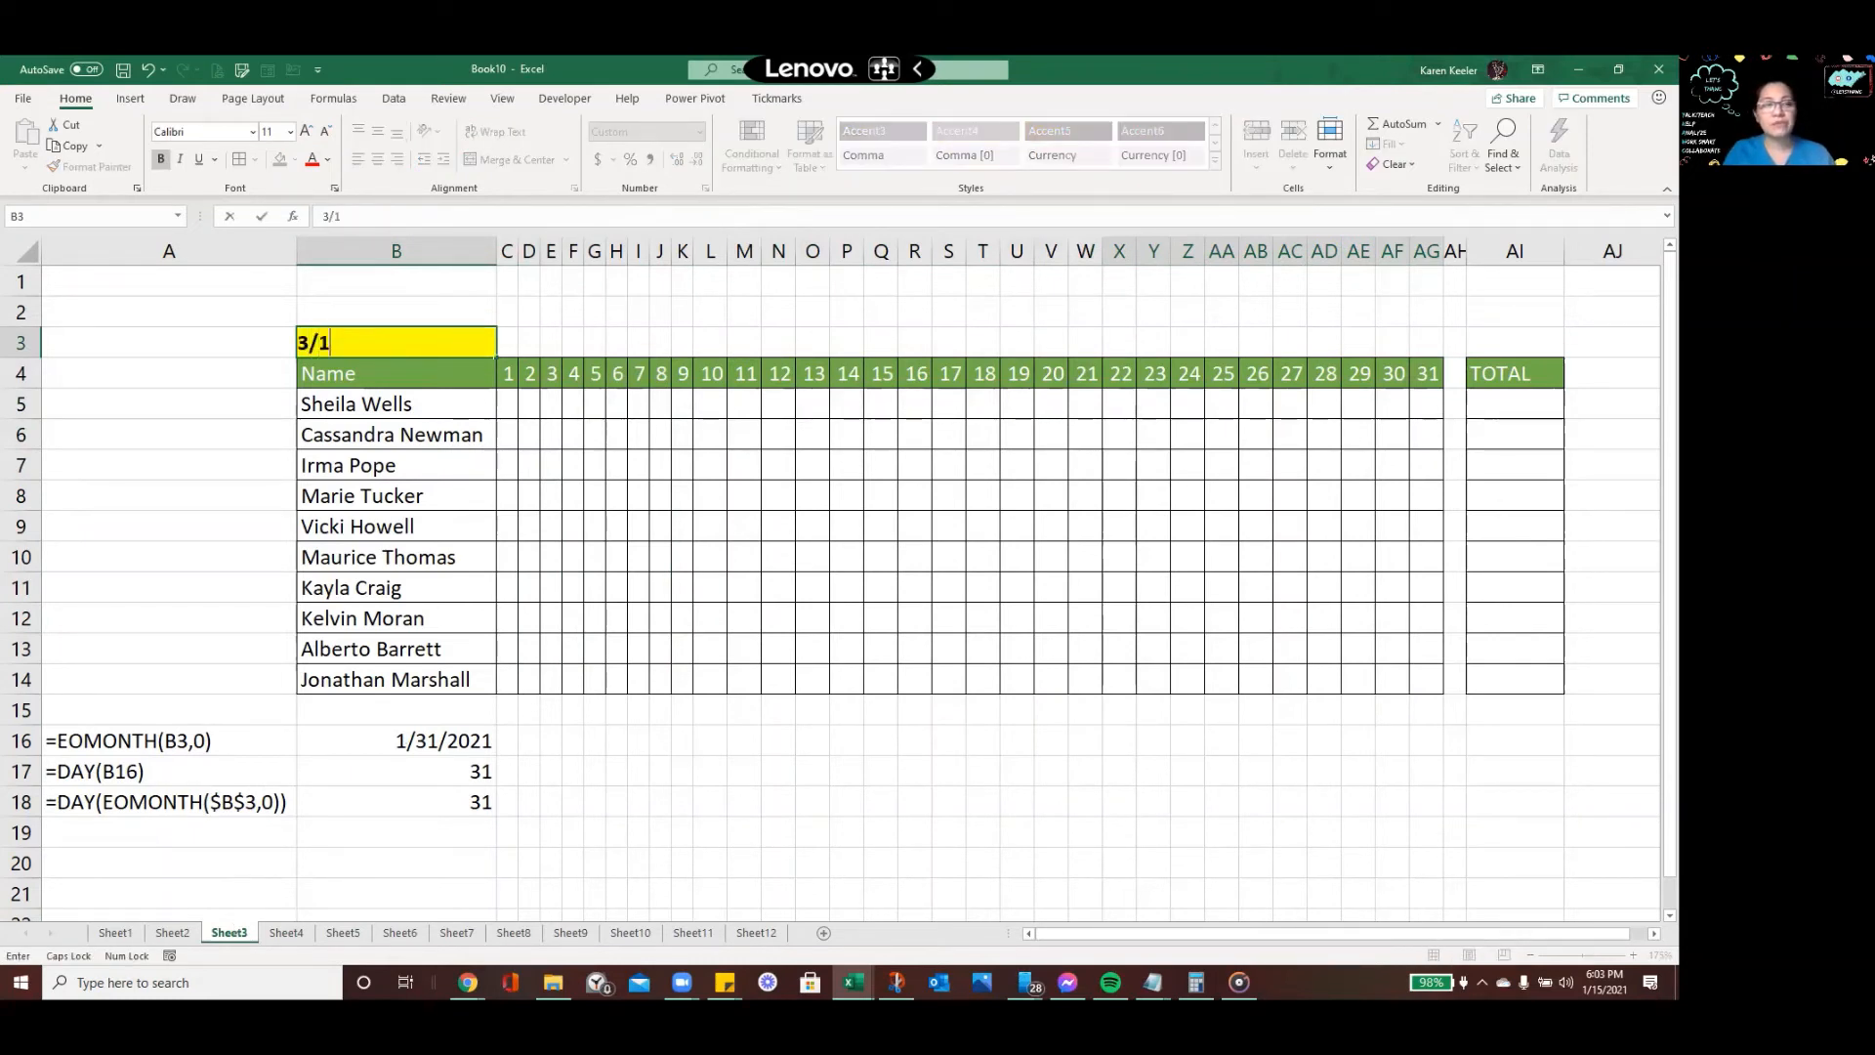
key(Return)
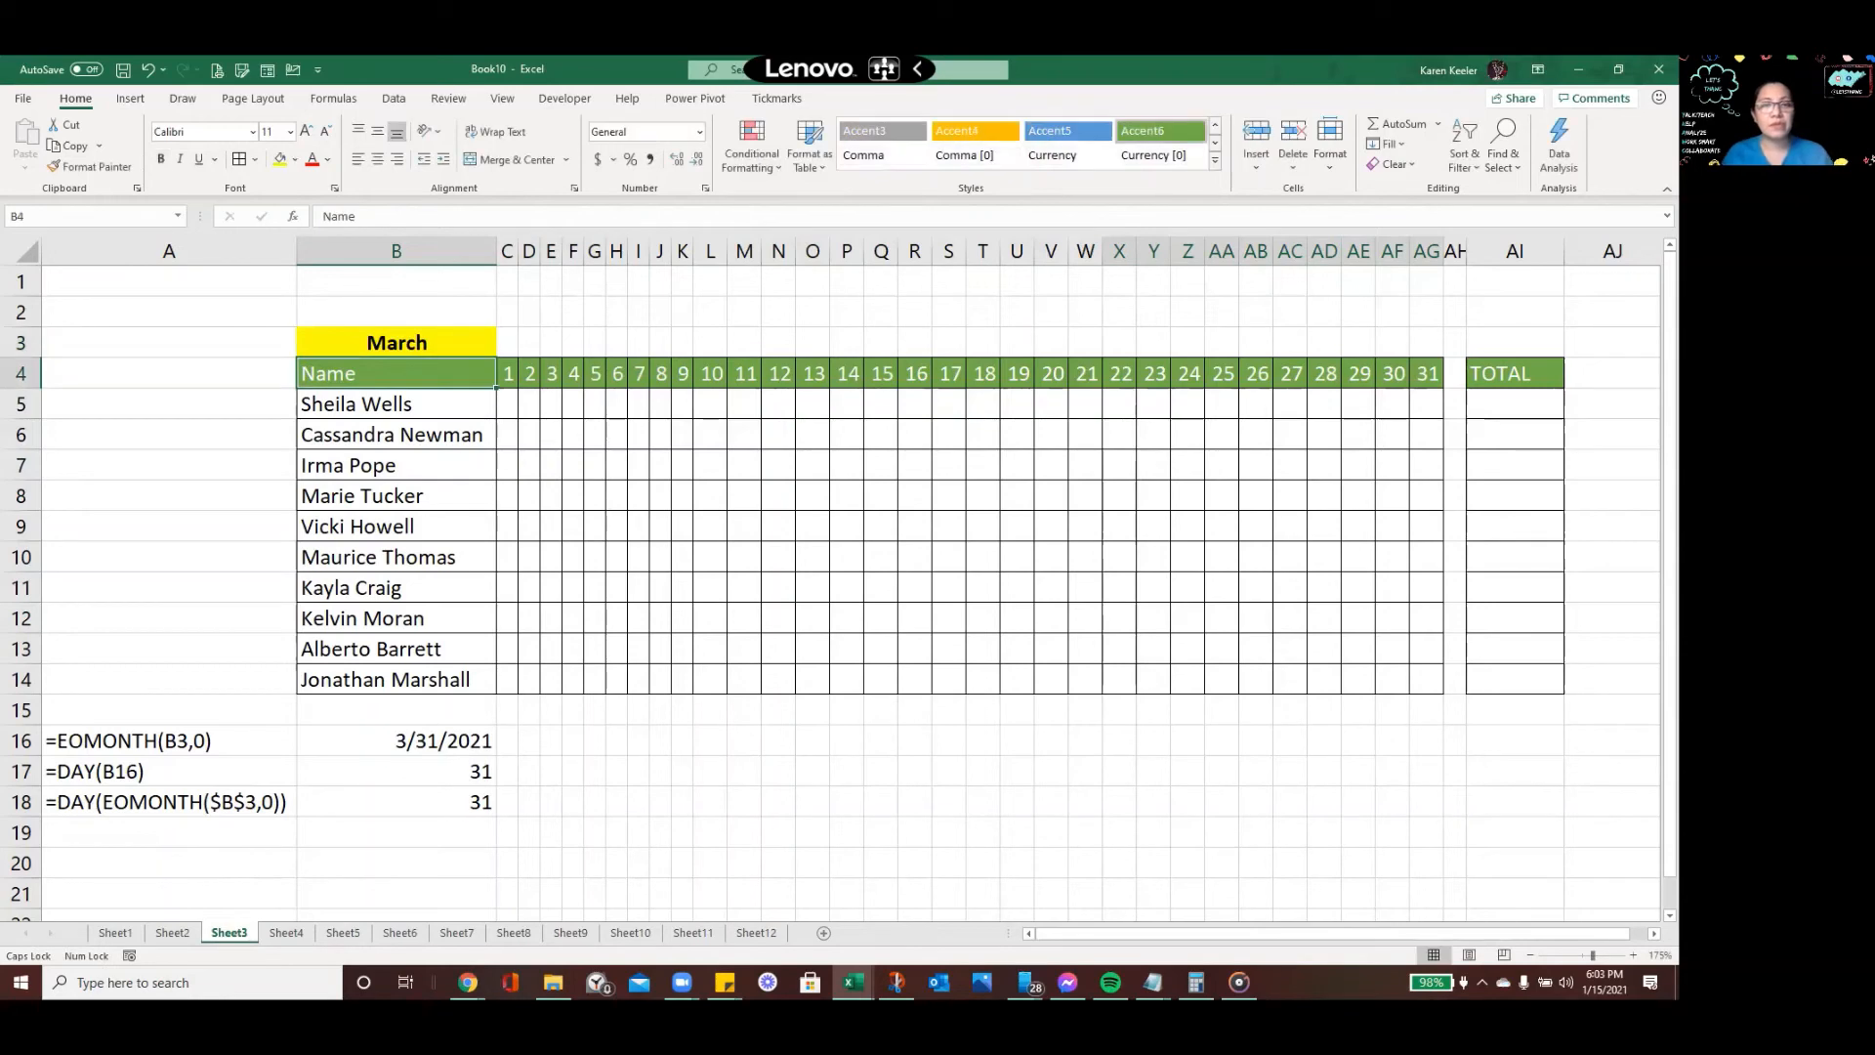
Set the month cell B3 on Sheet2 to February by entering the date 2/1
click(158, 932)
click(119, 935)
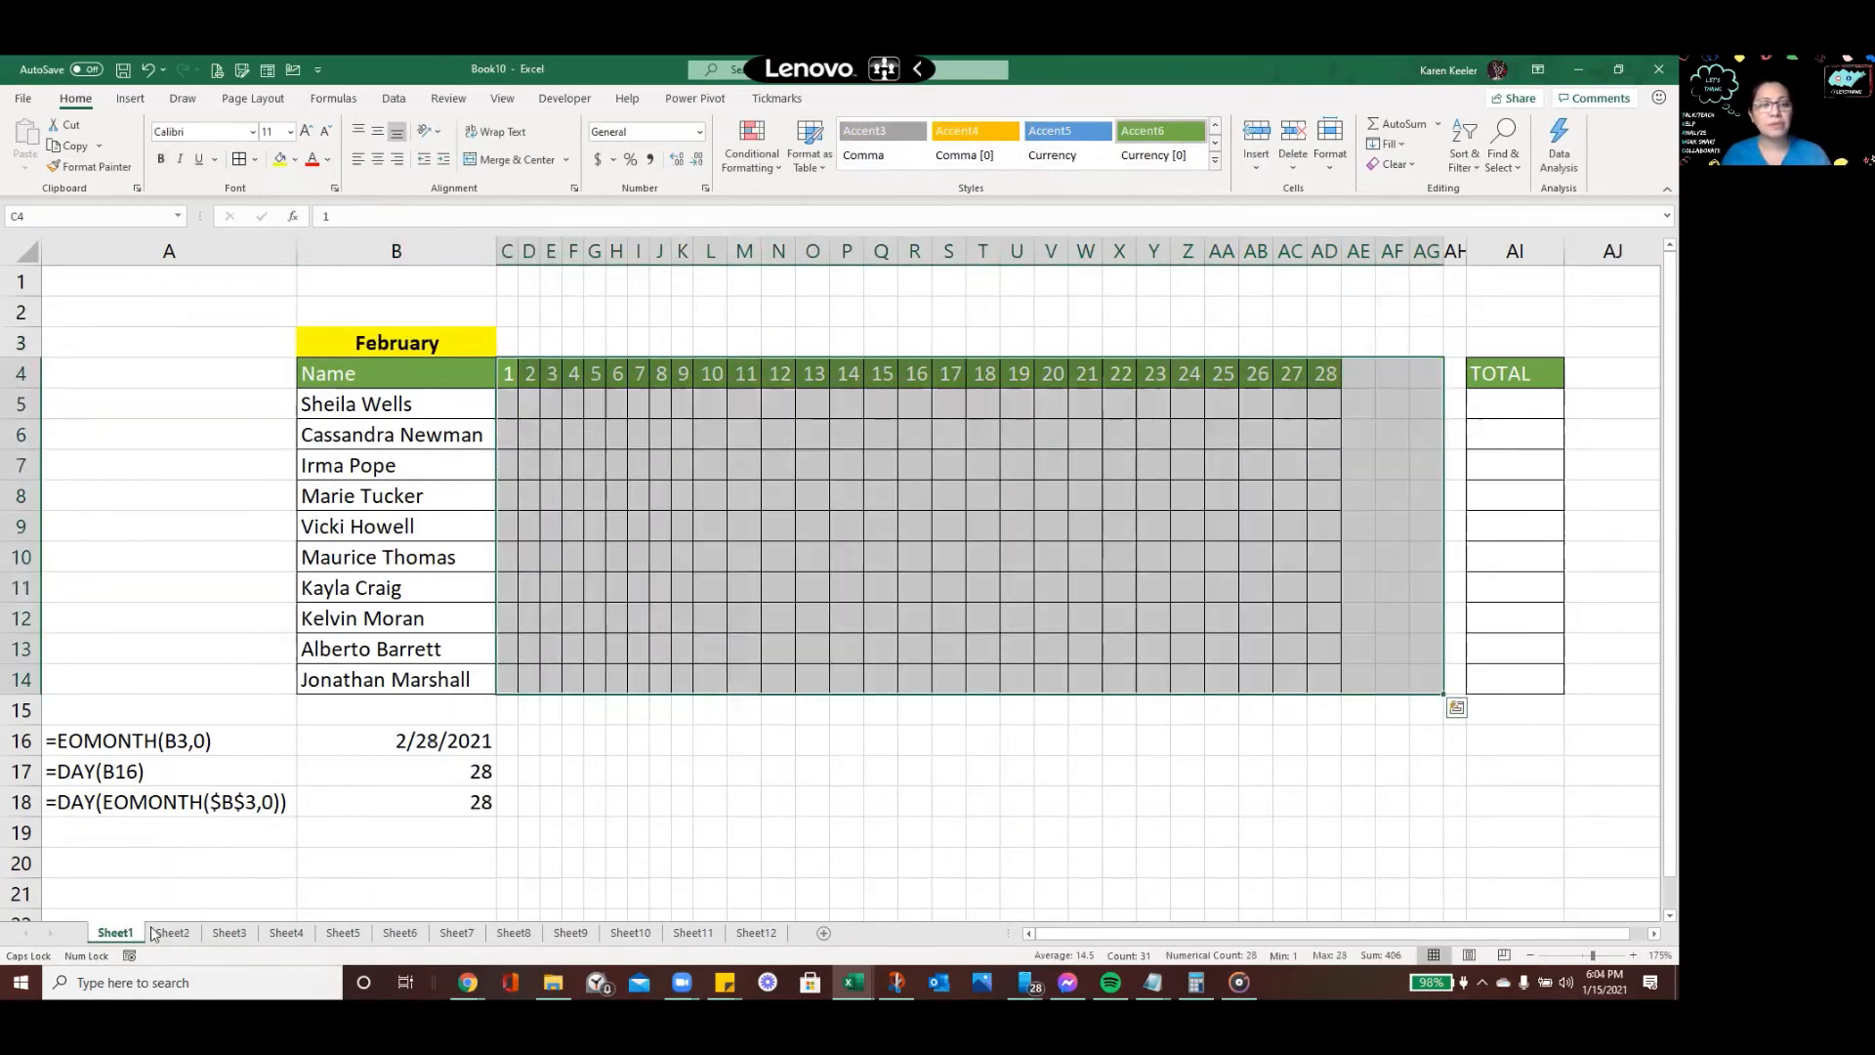
click(172, 933)
click(378, 348)
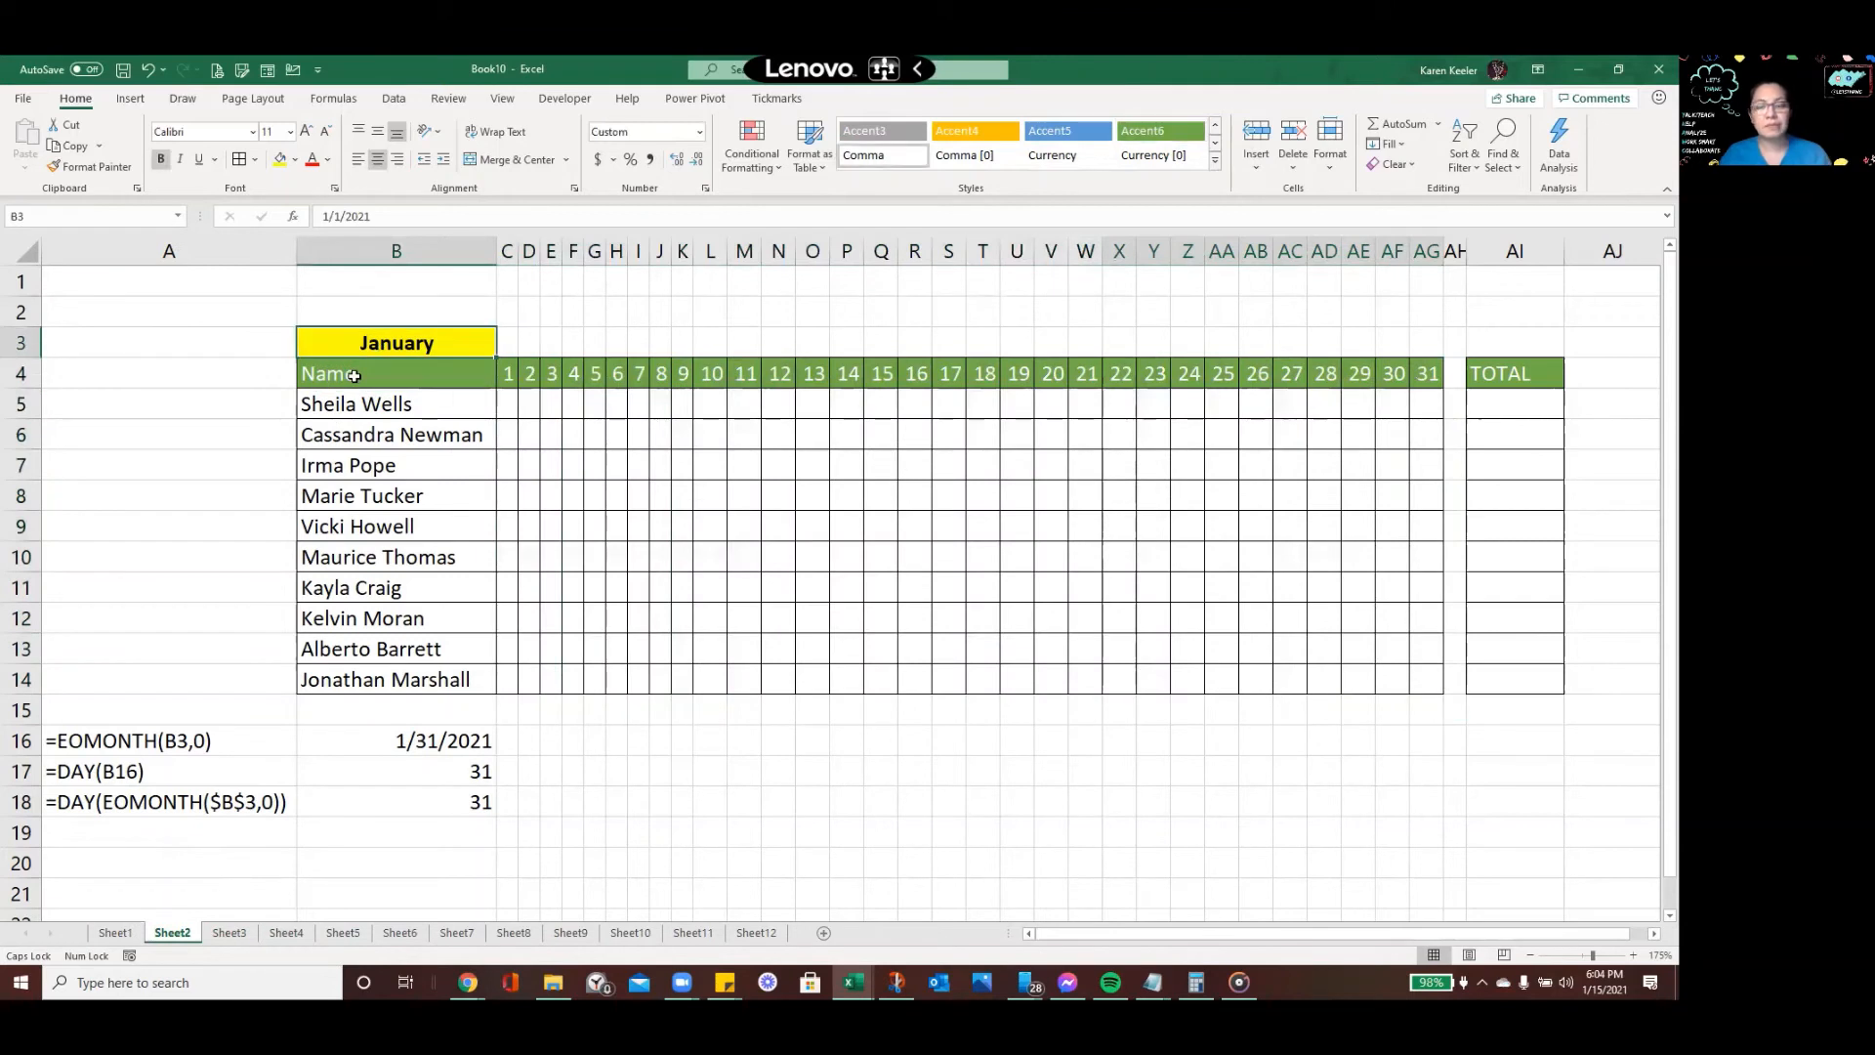
text(2/1)
key(Return)
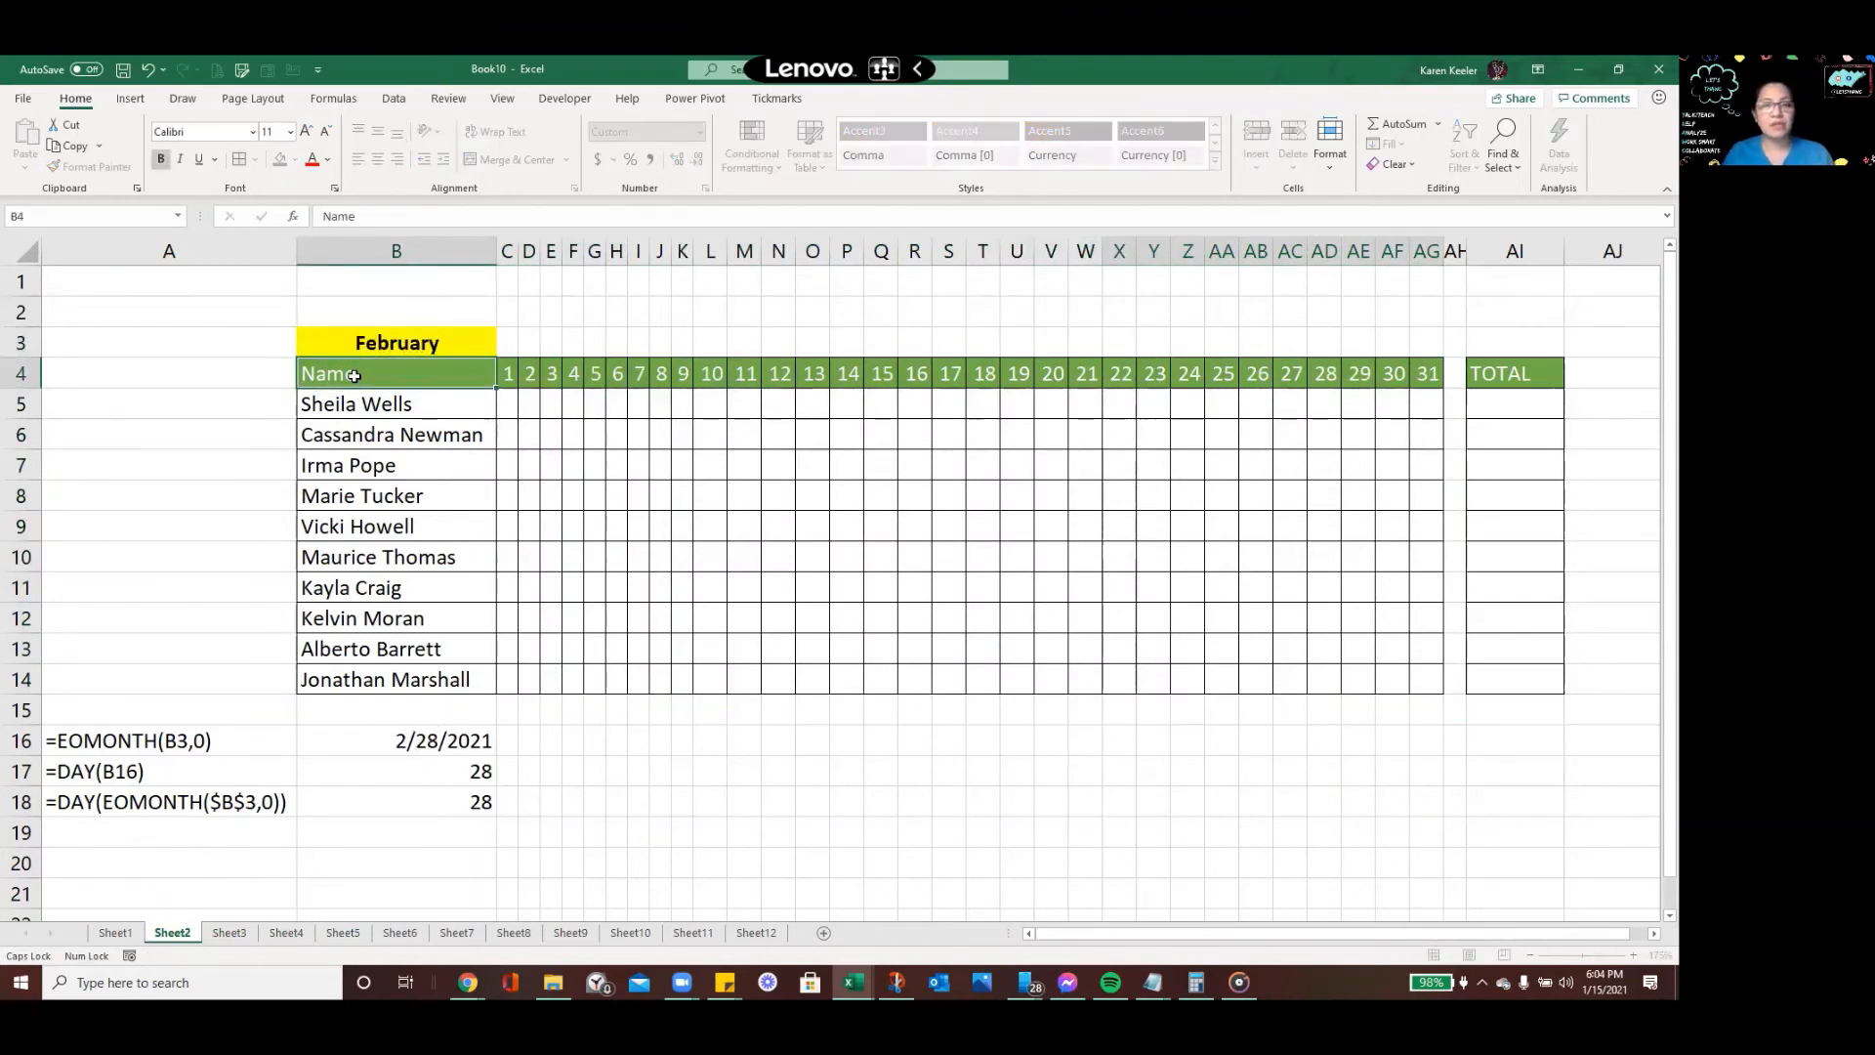
Set the month cell B3 on Sheet1 to January by entering the date 1/1
click(117, 933)
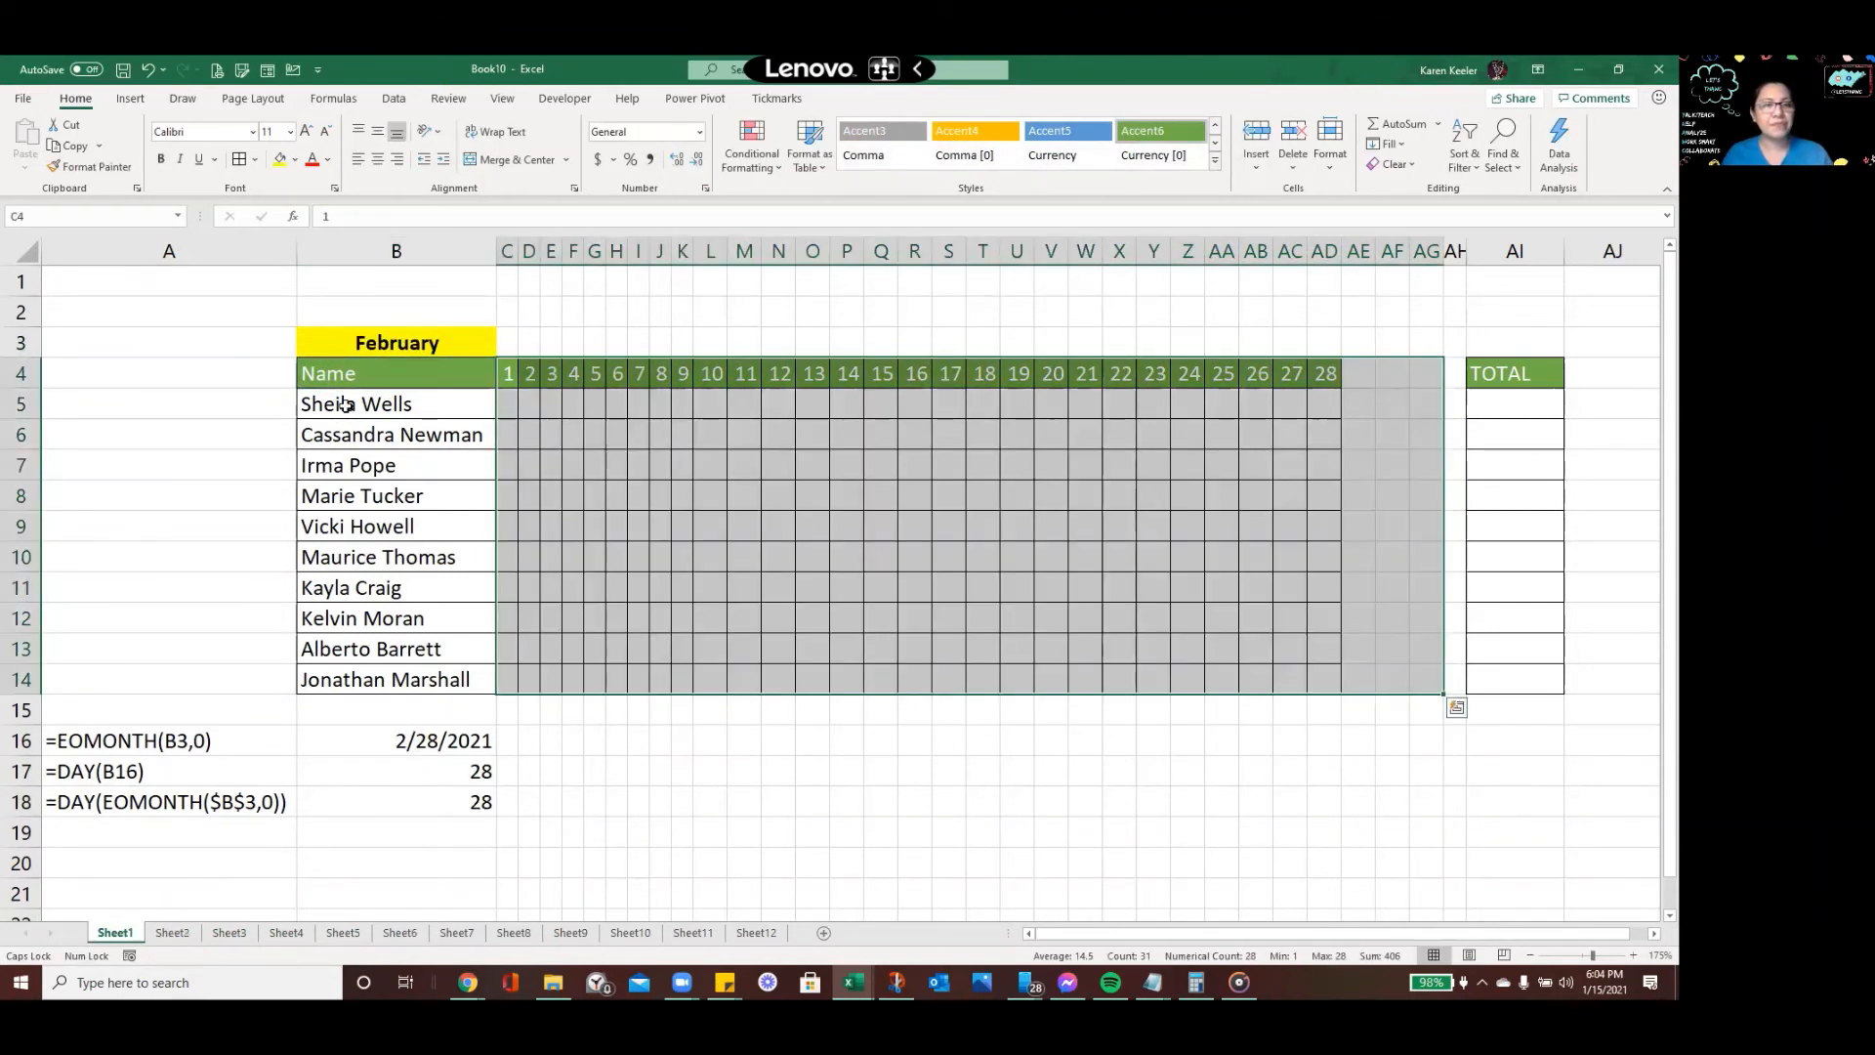
click(339, 354)
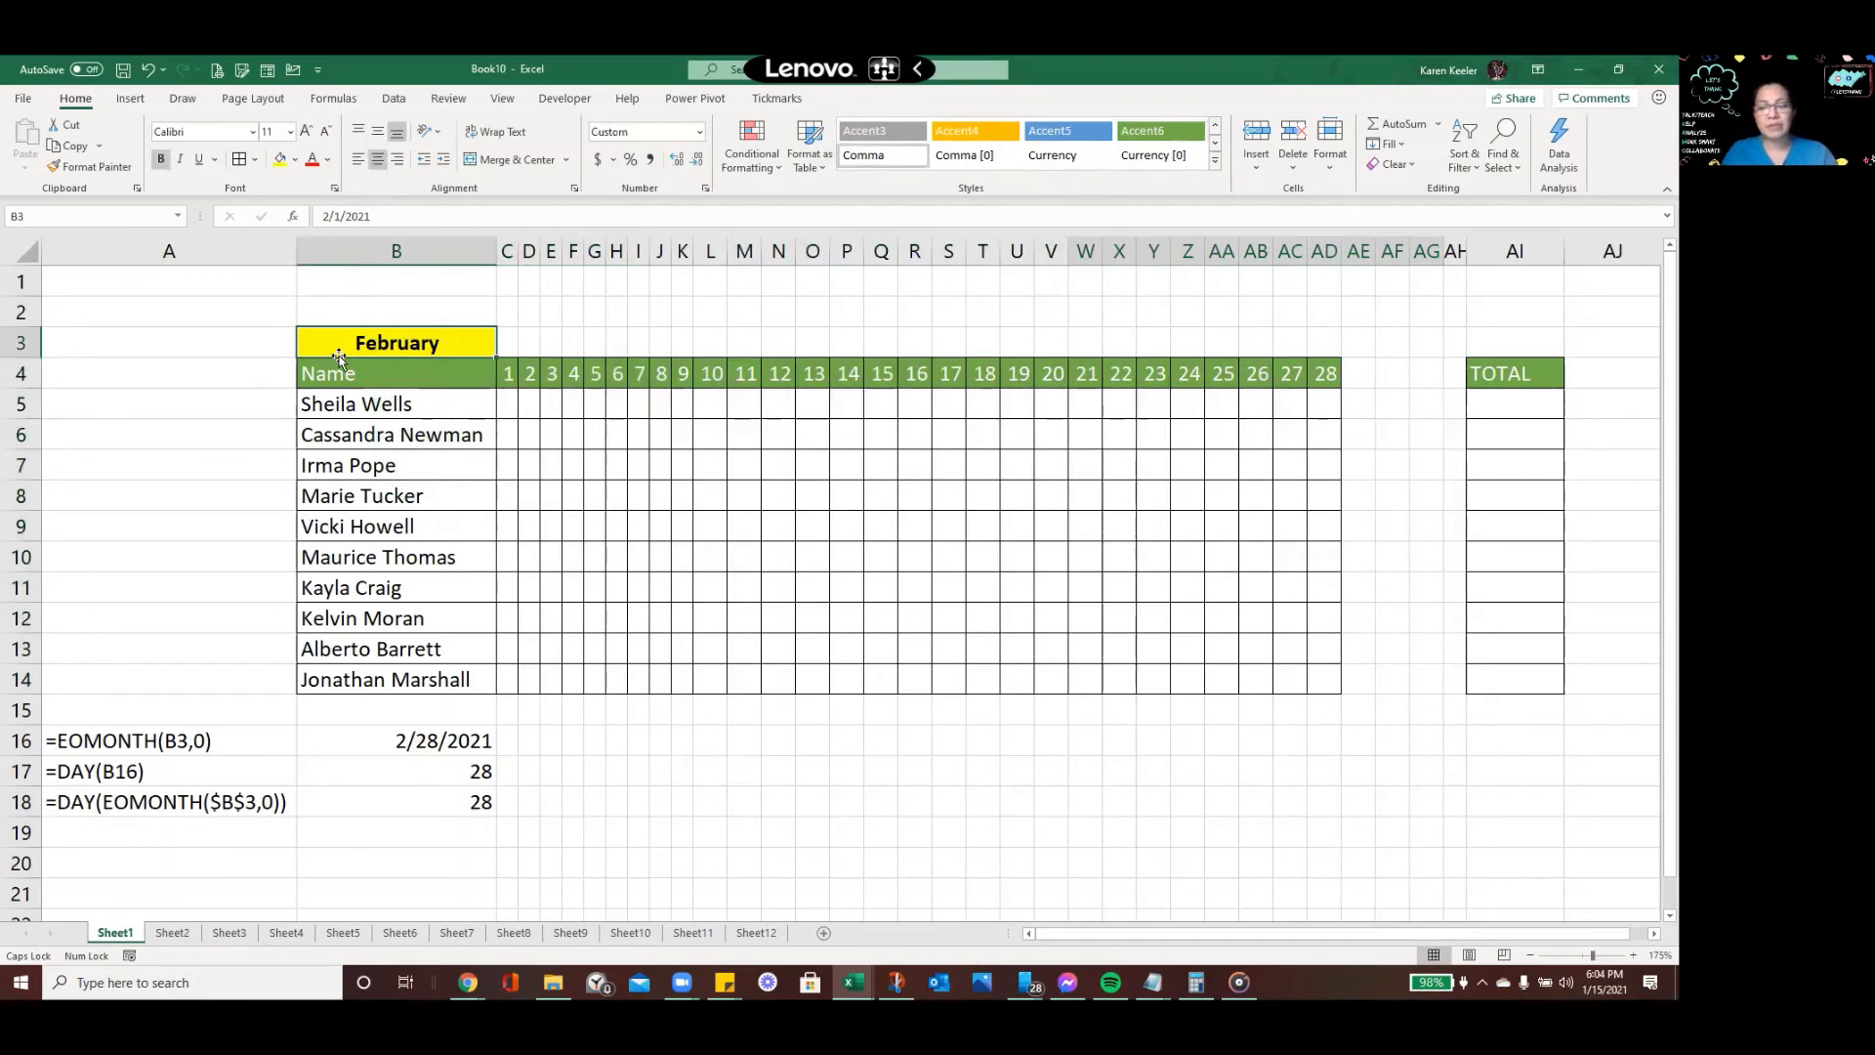
text(1/1)
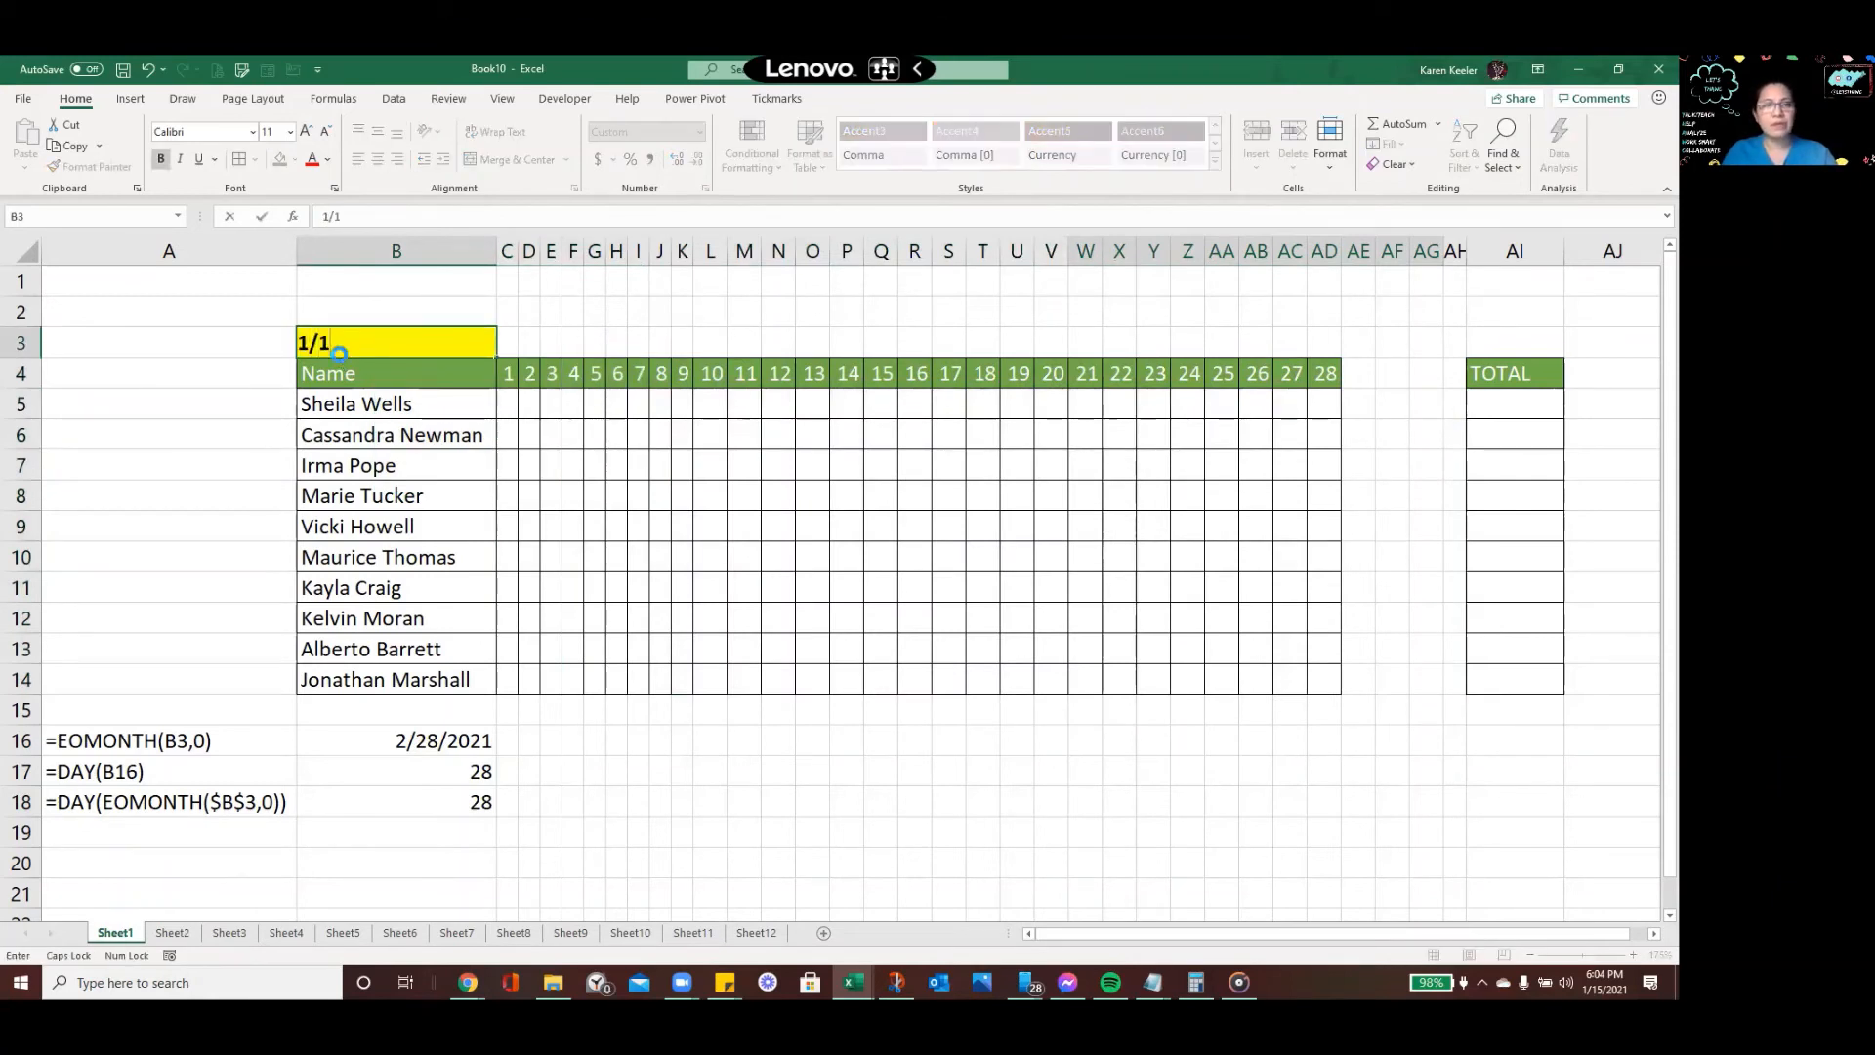
key(Return)
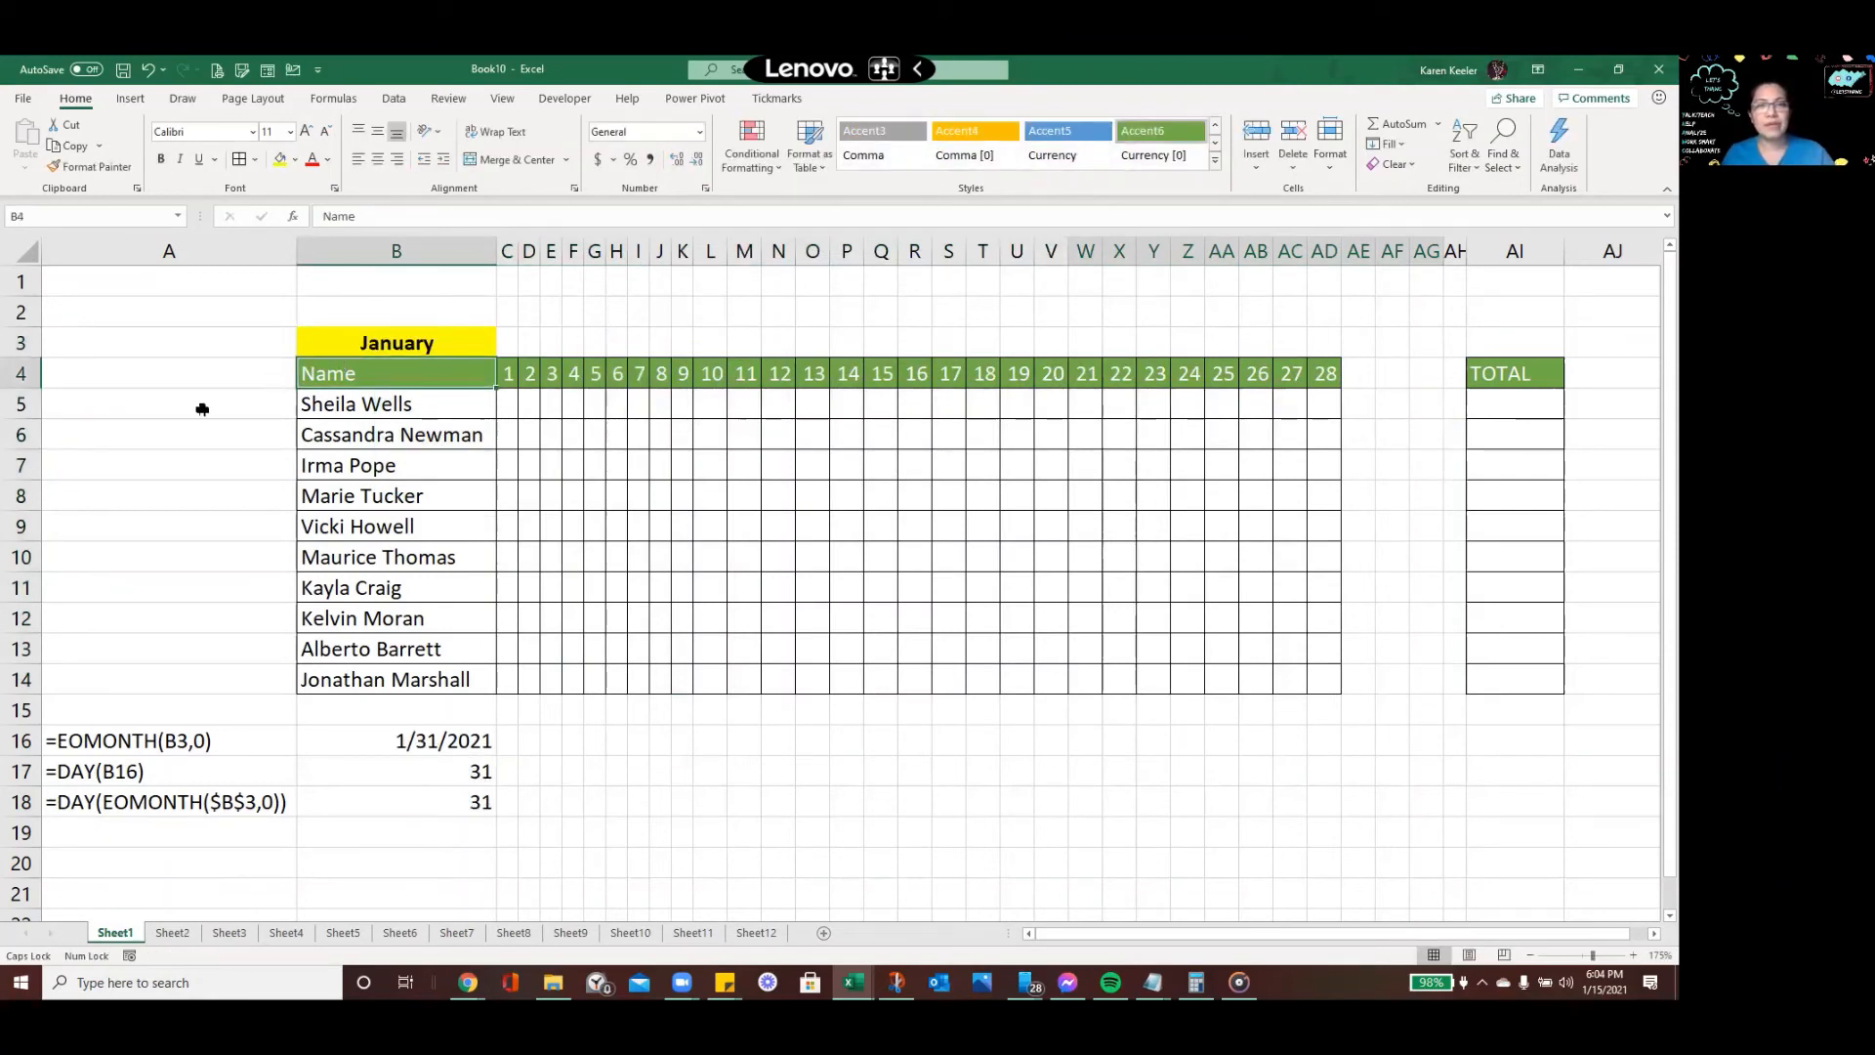
click(457, 531)
click(325, 687)
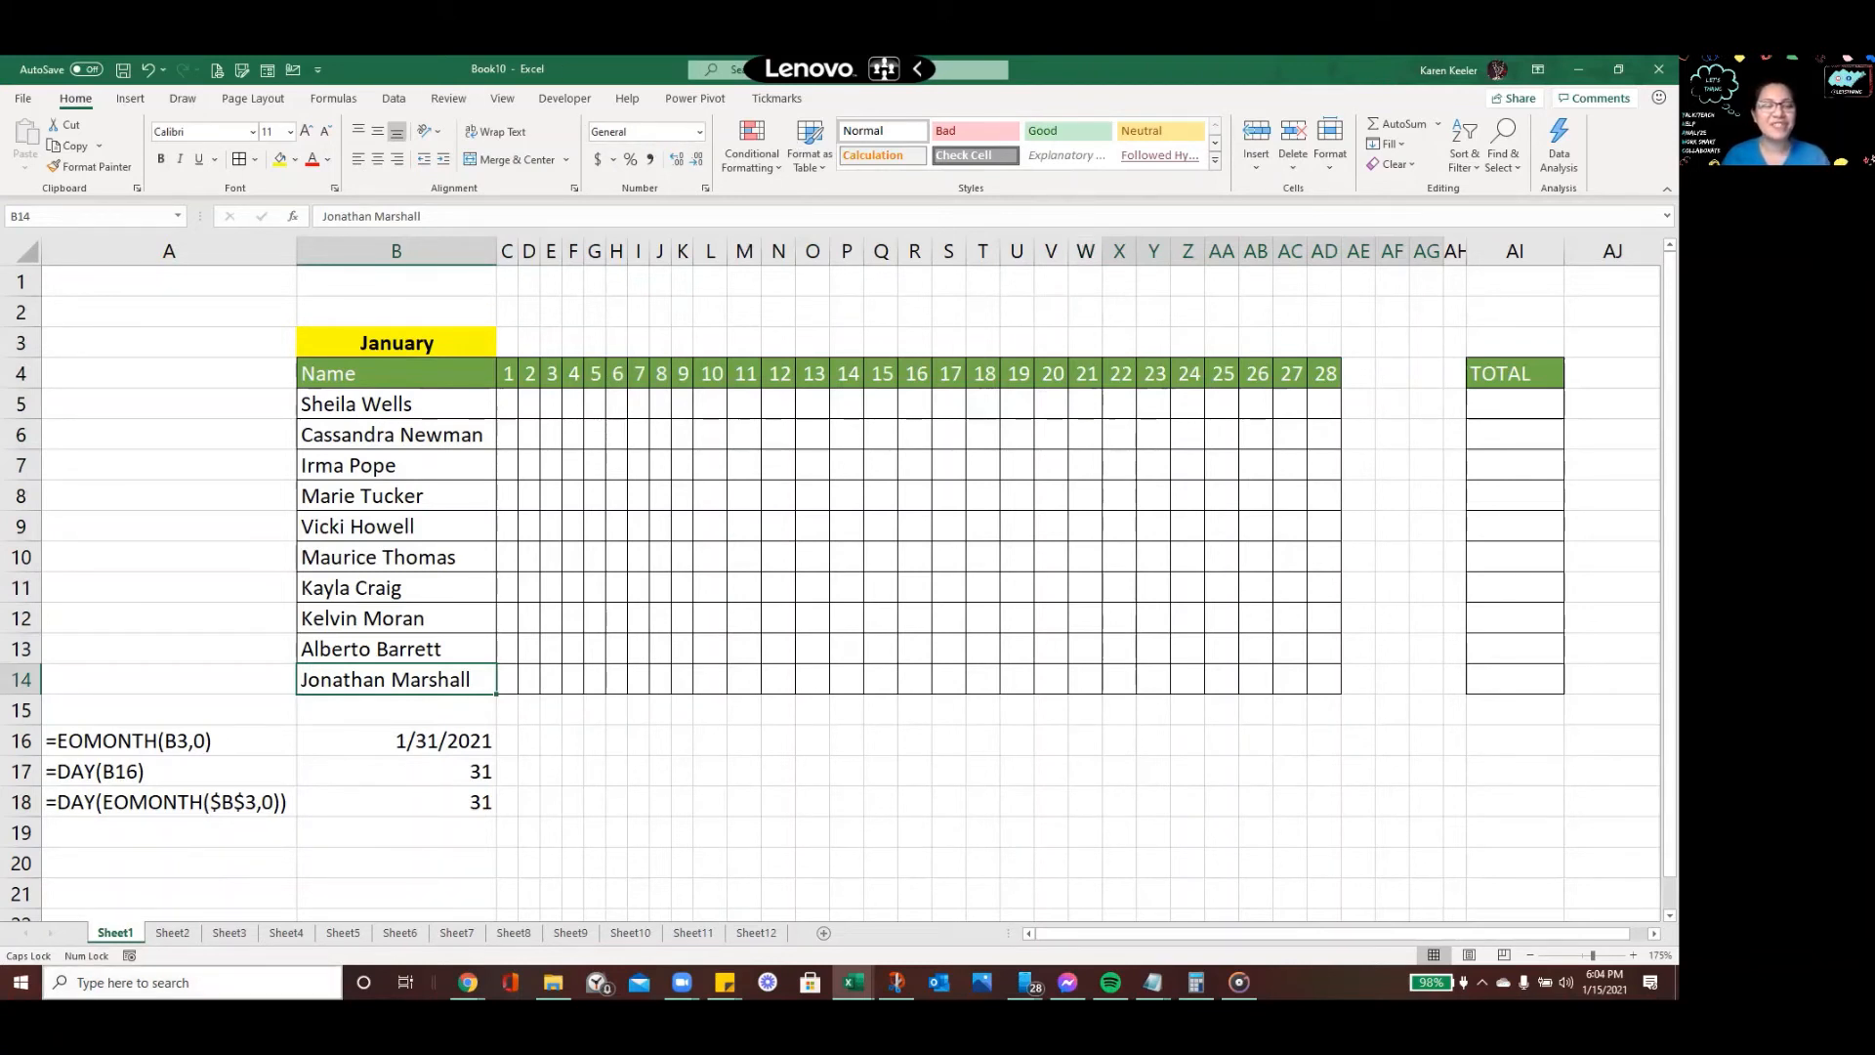
Compare the day columns on Sheet1 through Sheet4 to check that each grid matches its month's length
click(172, 933)
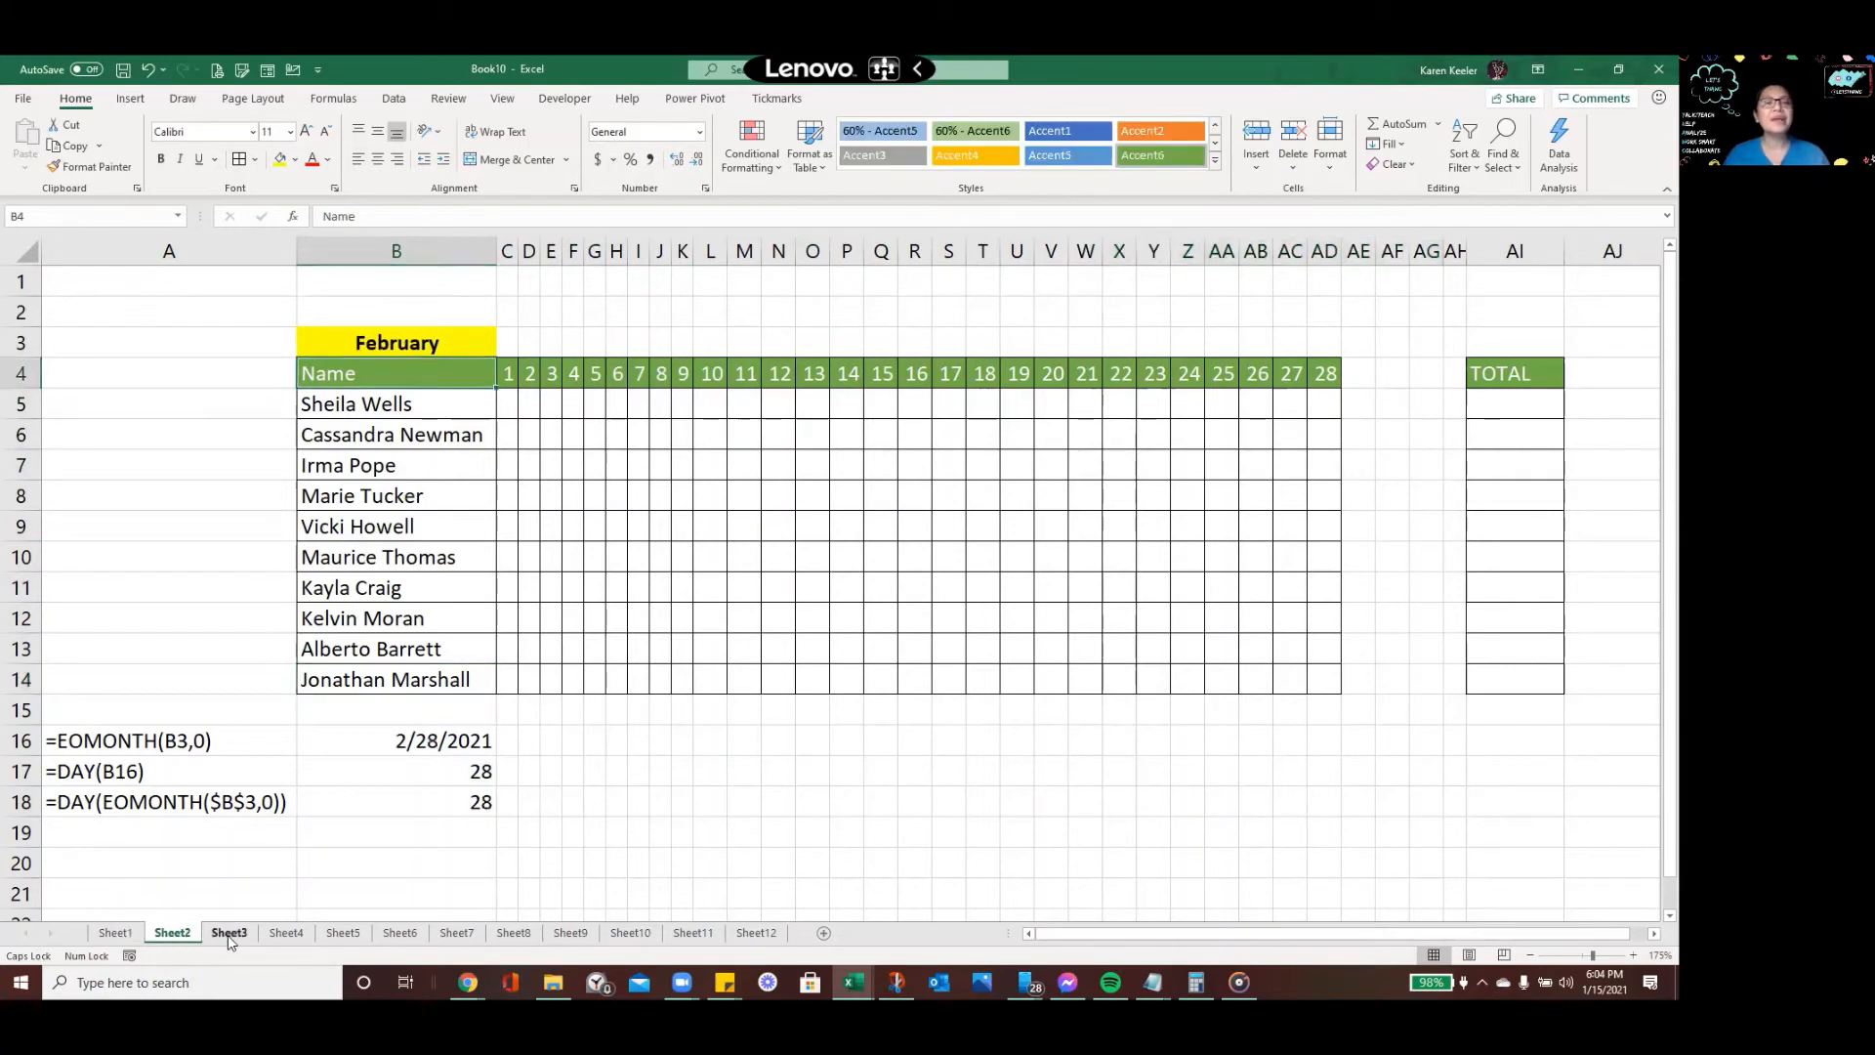
click(230, 933)
click(284, 933)
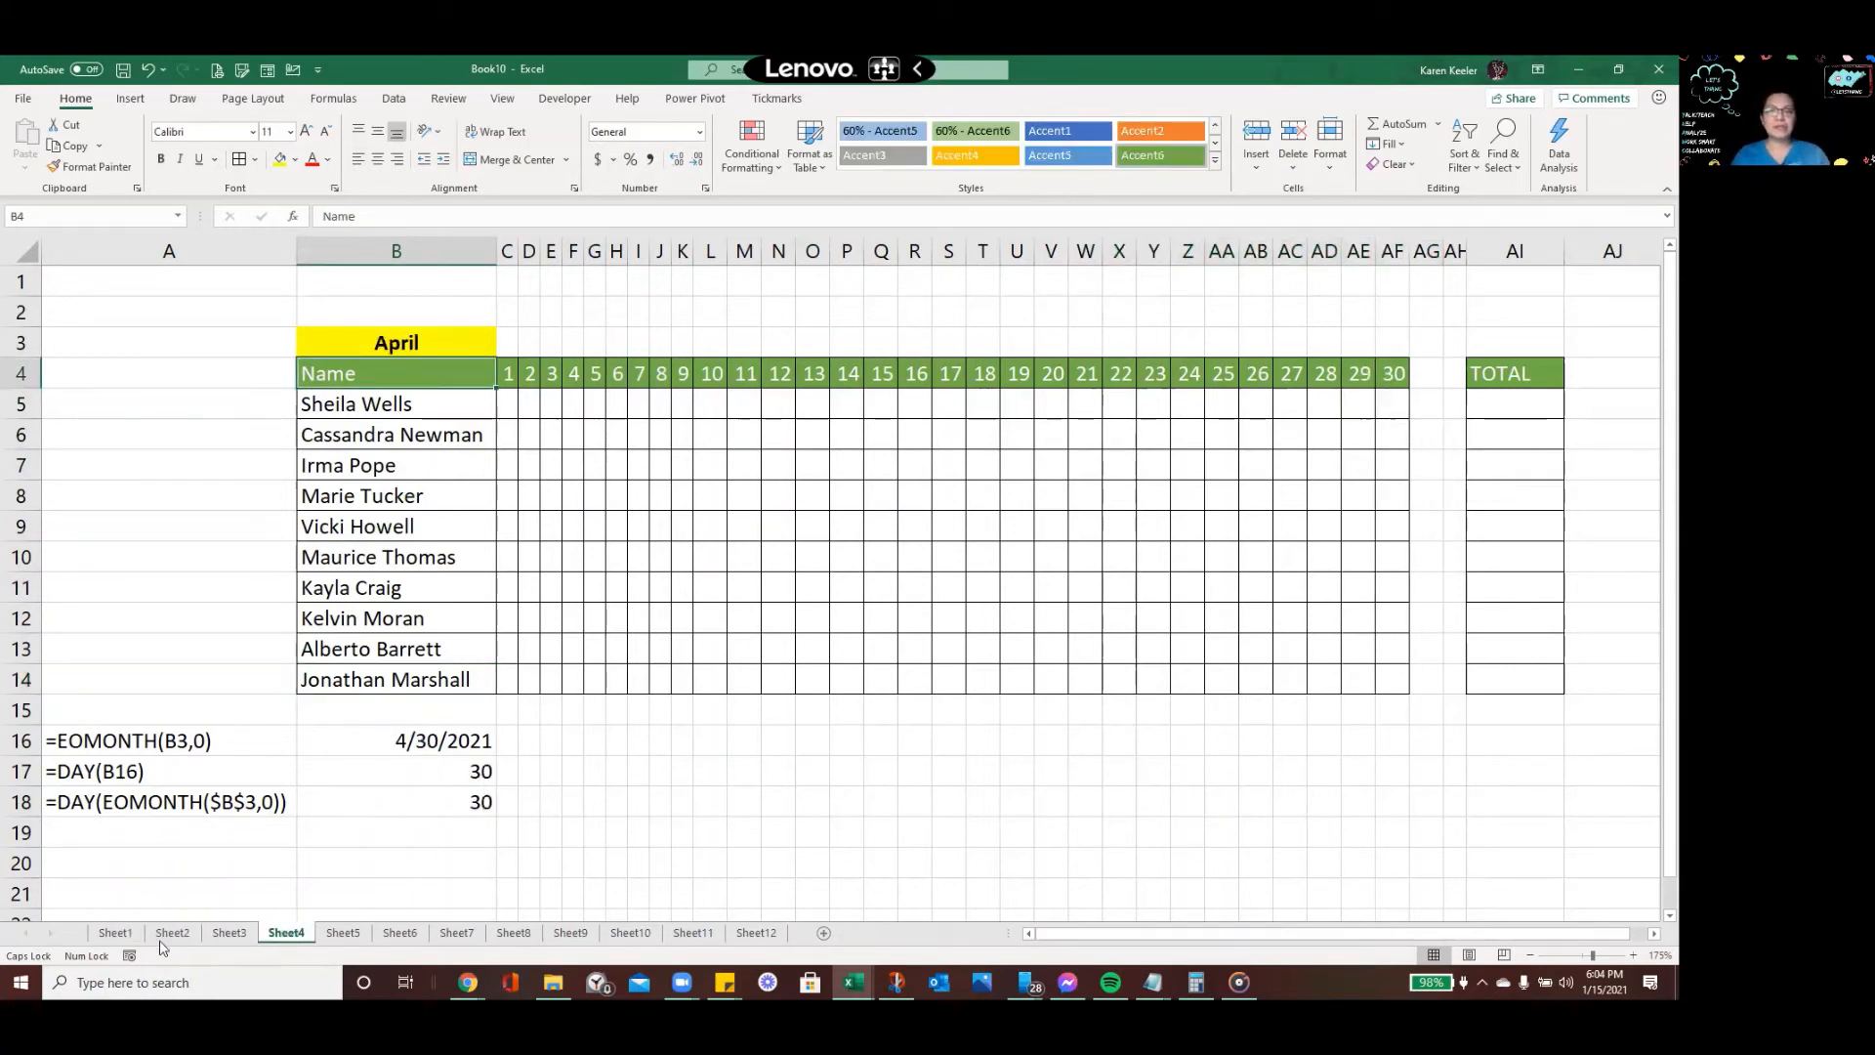
click(116, 933)
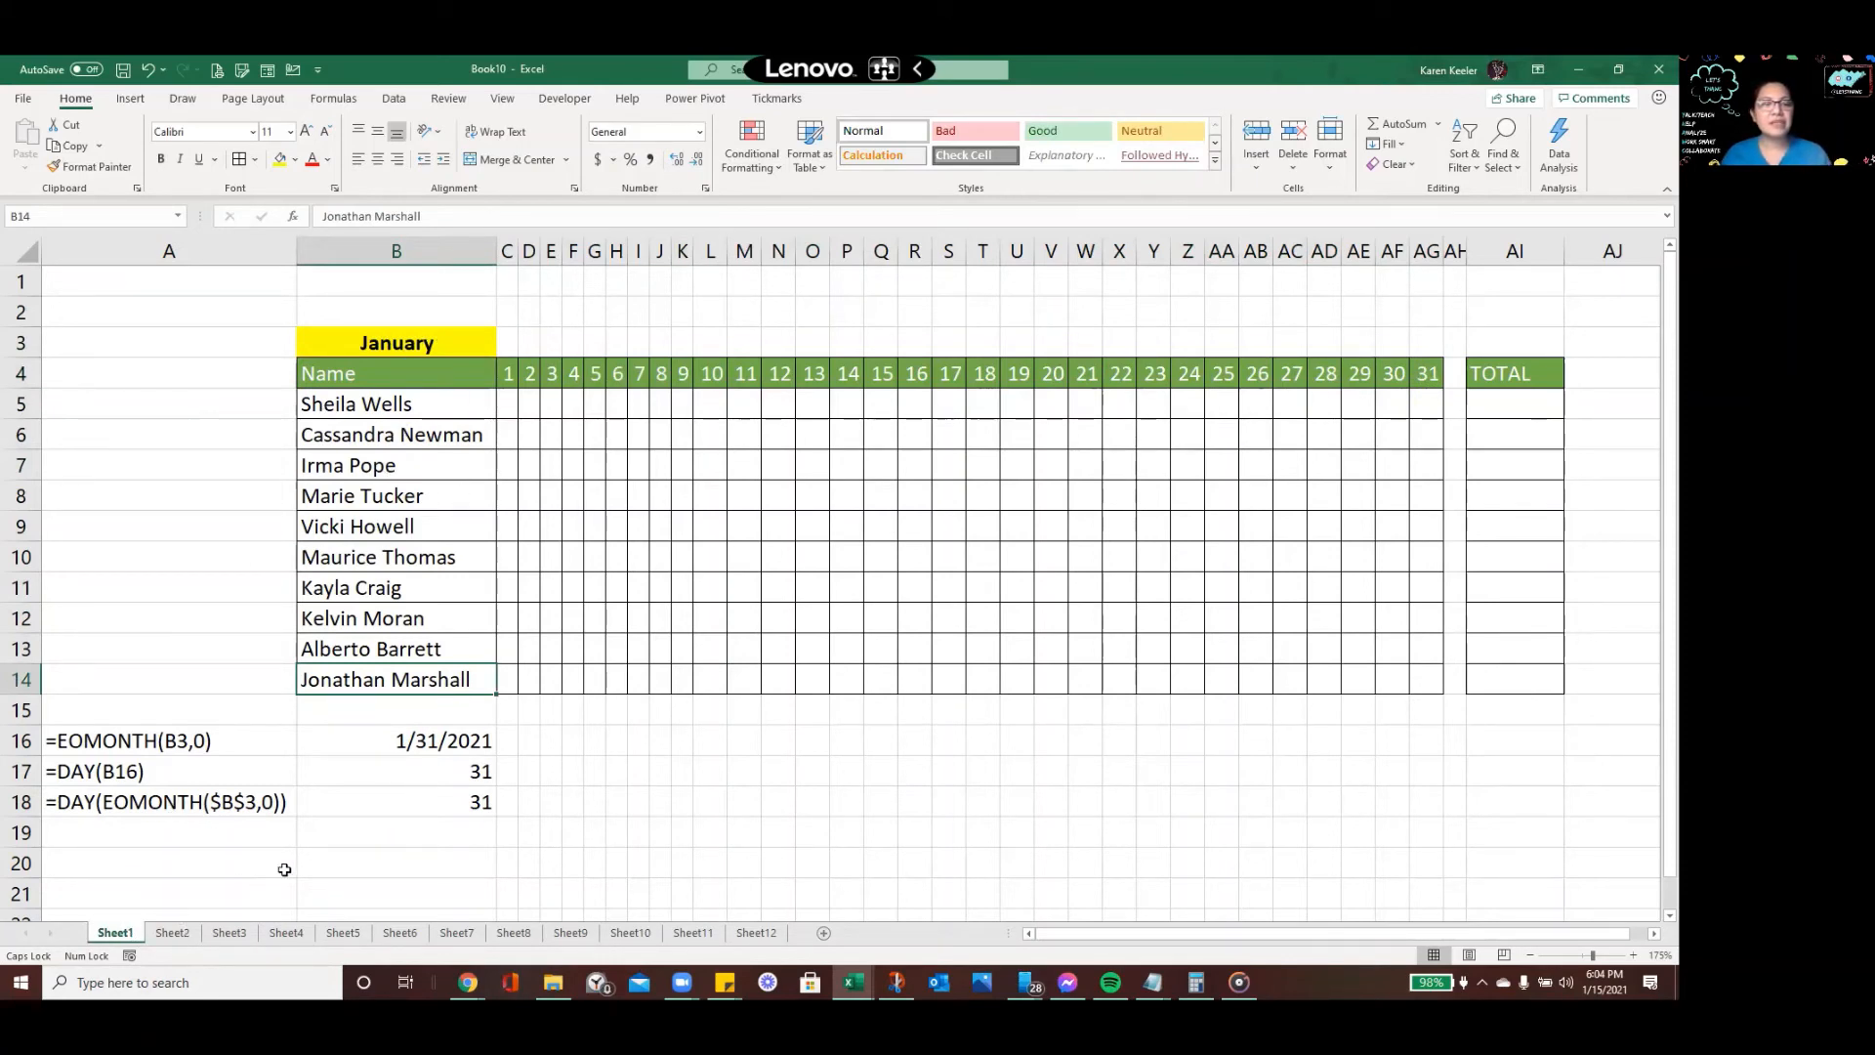
click(172, 933)
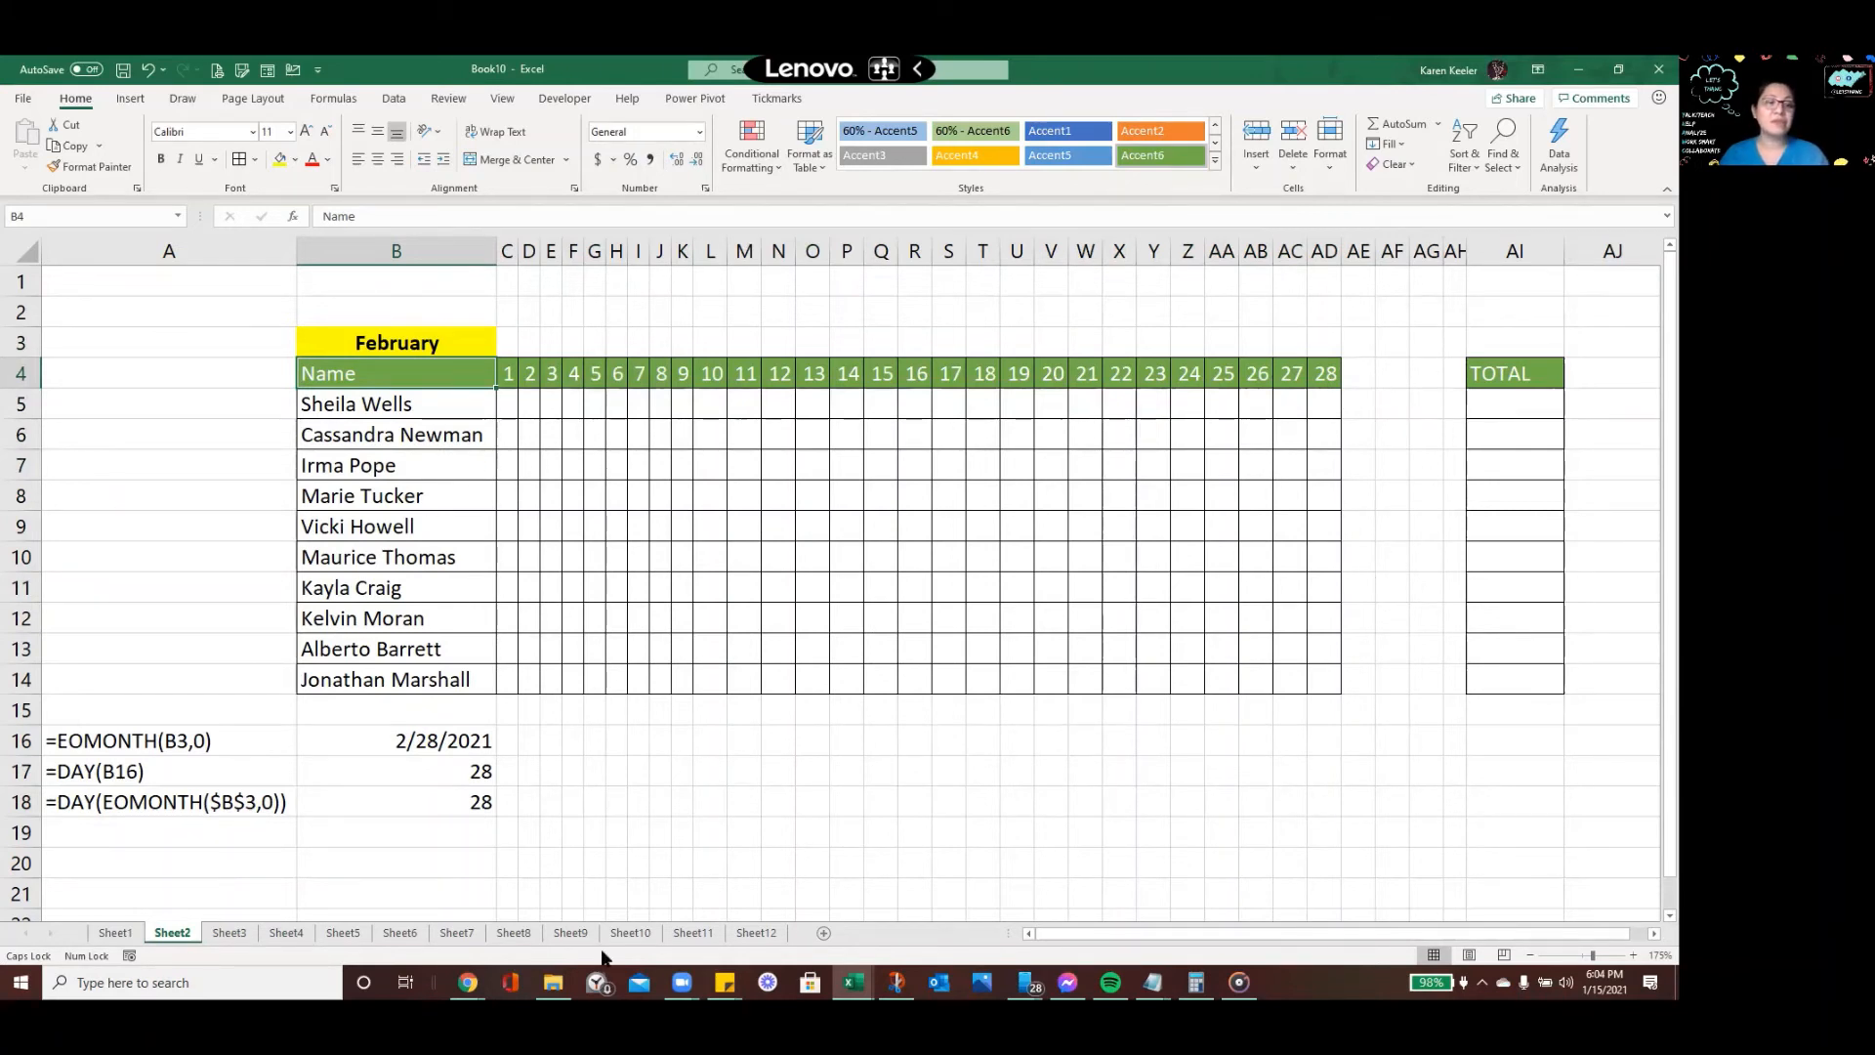
click(229, 933)
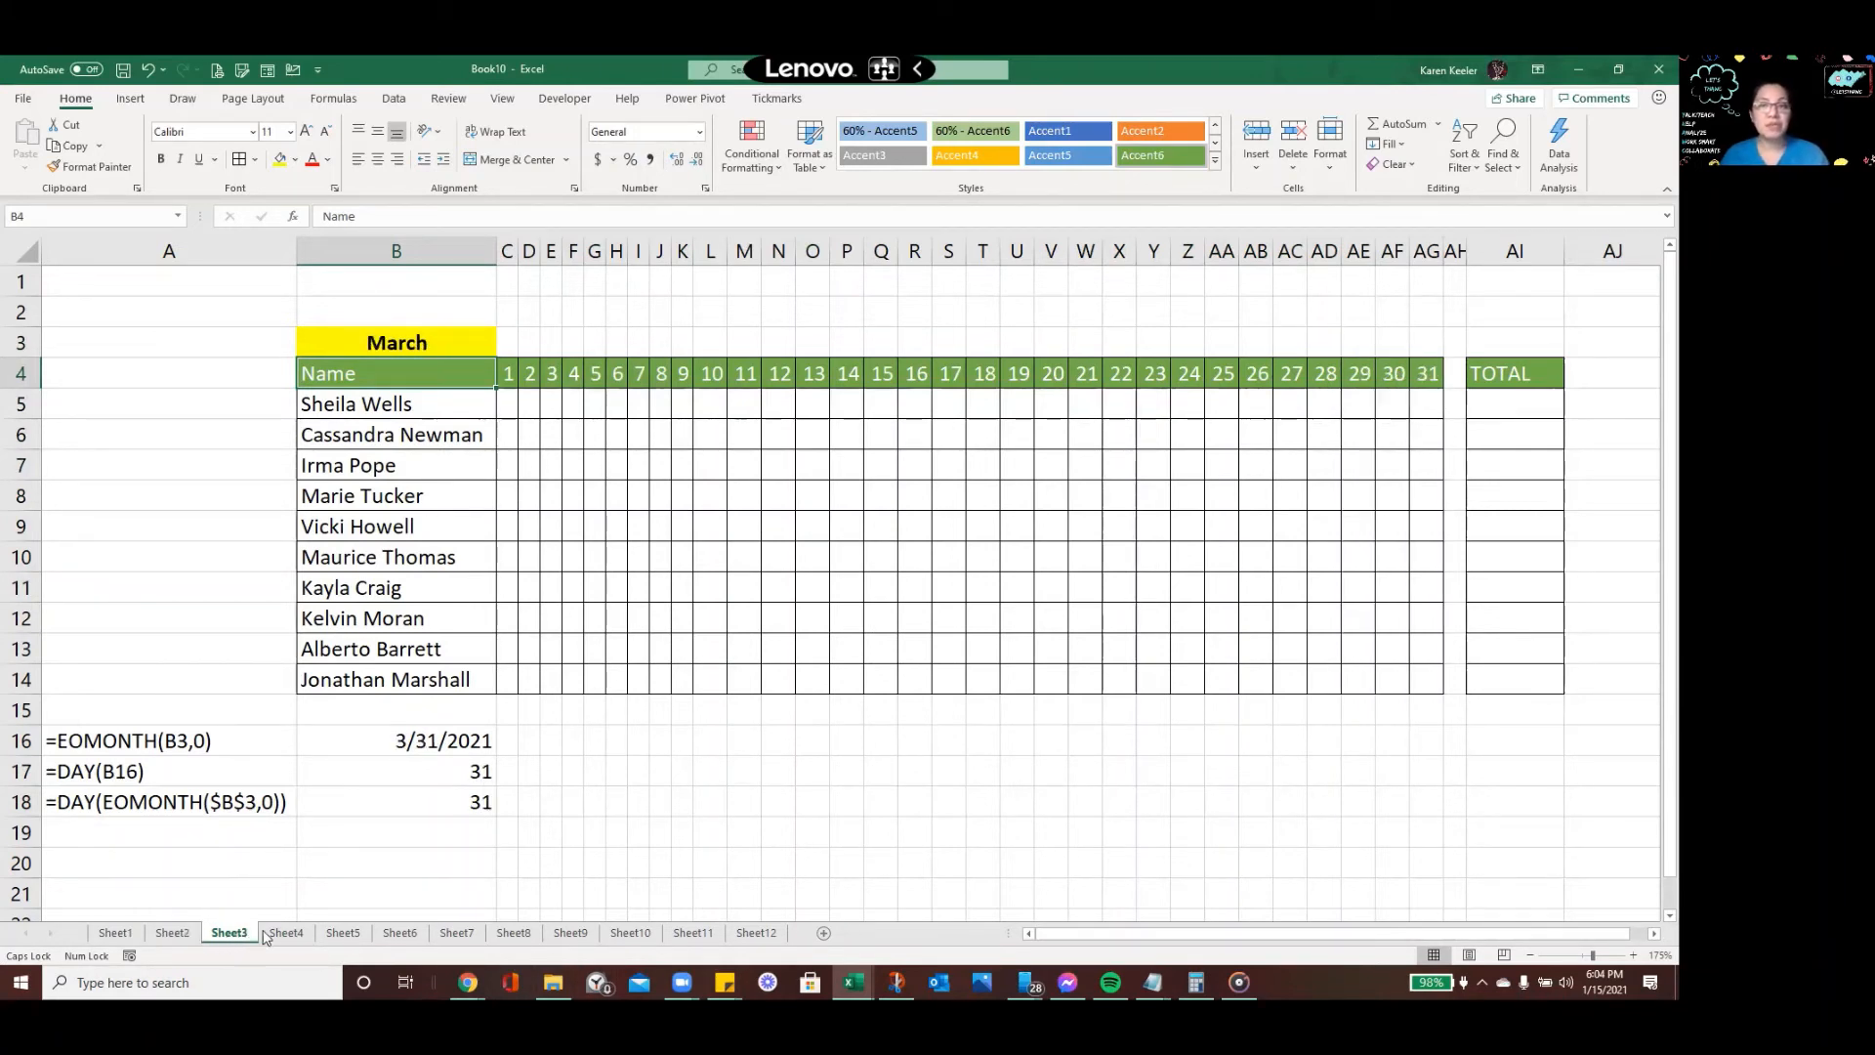
Check the day columns and TOTAL column on Sheet4 through Sheet11 against each month's length
click(302, 933)
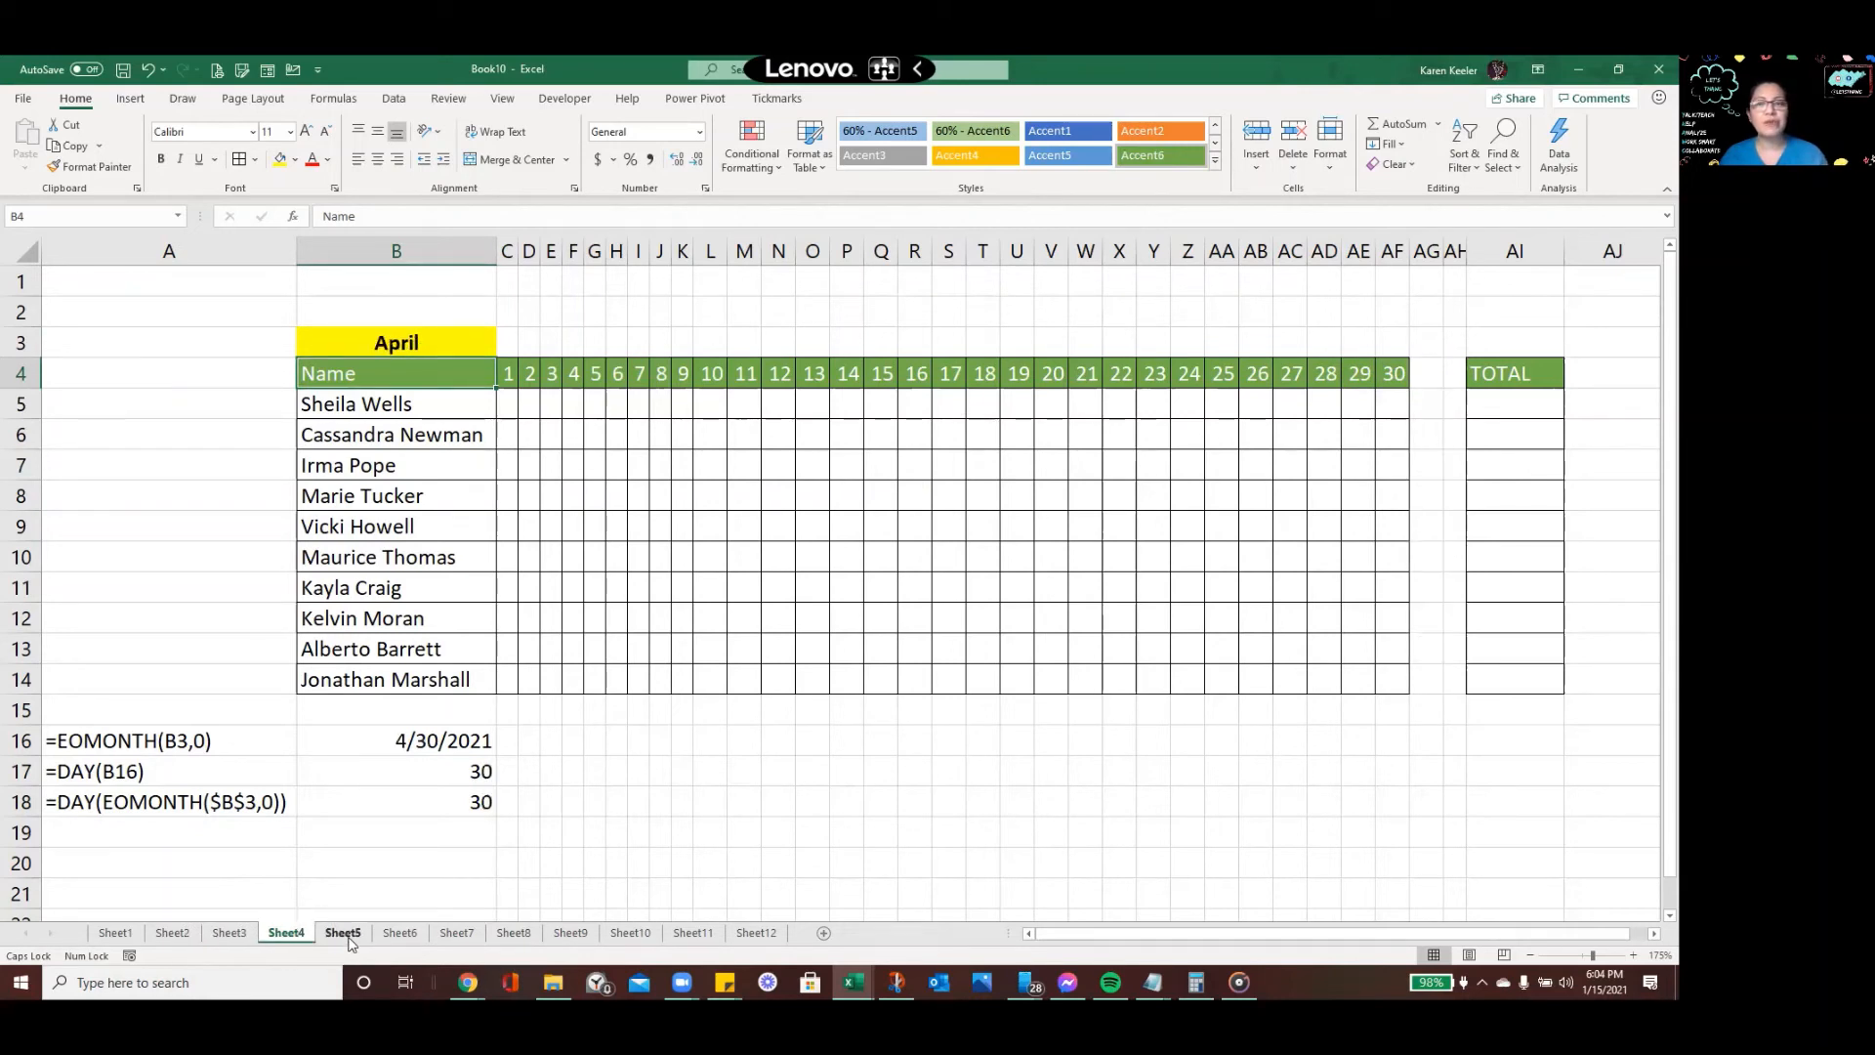
click(347, 936)
click(390, 935)
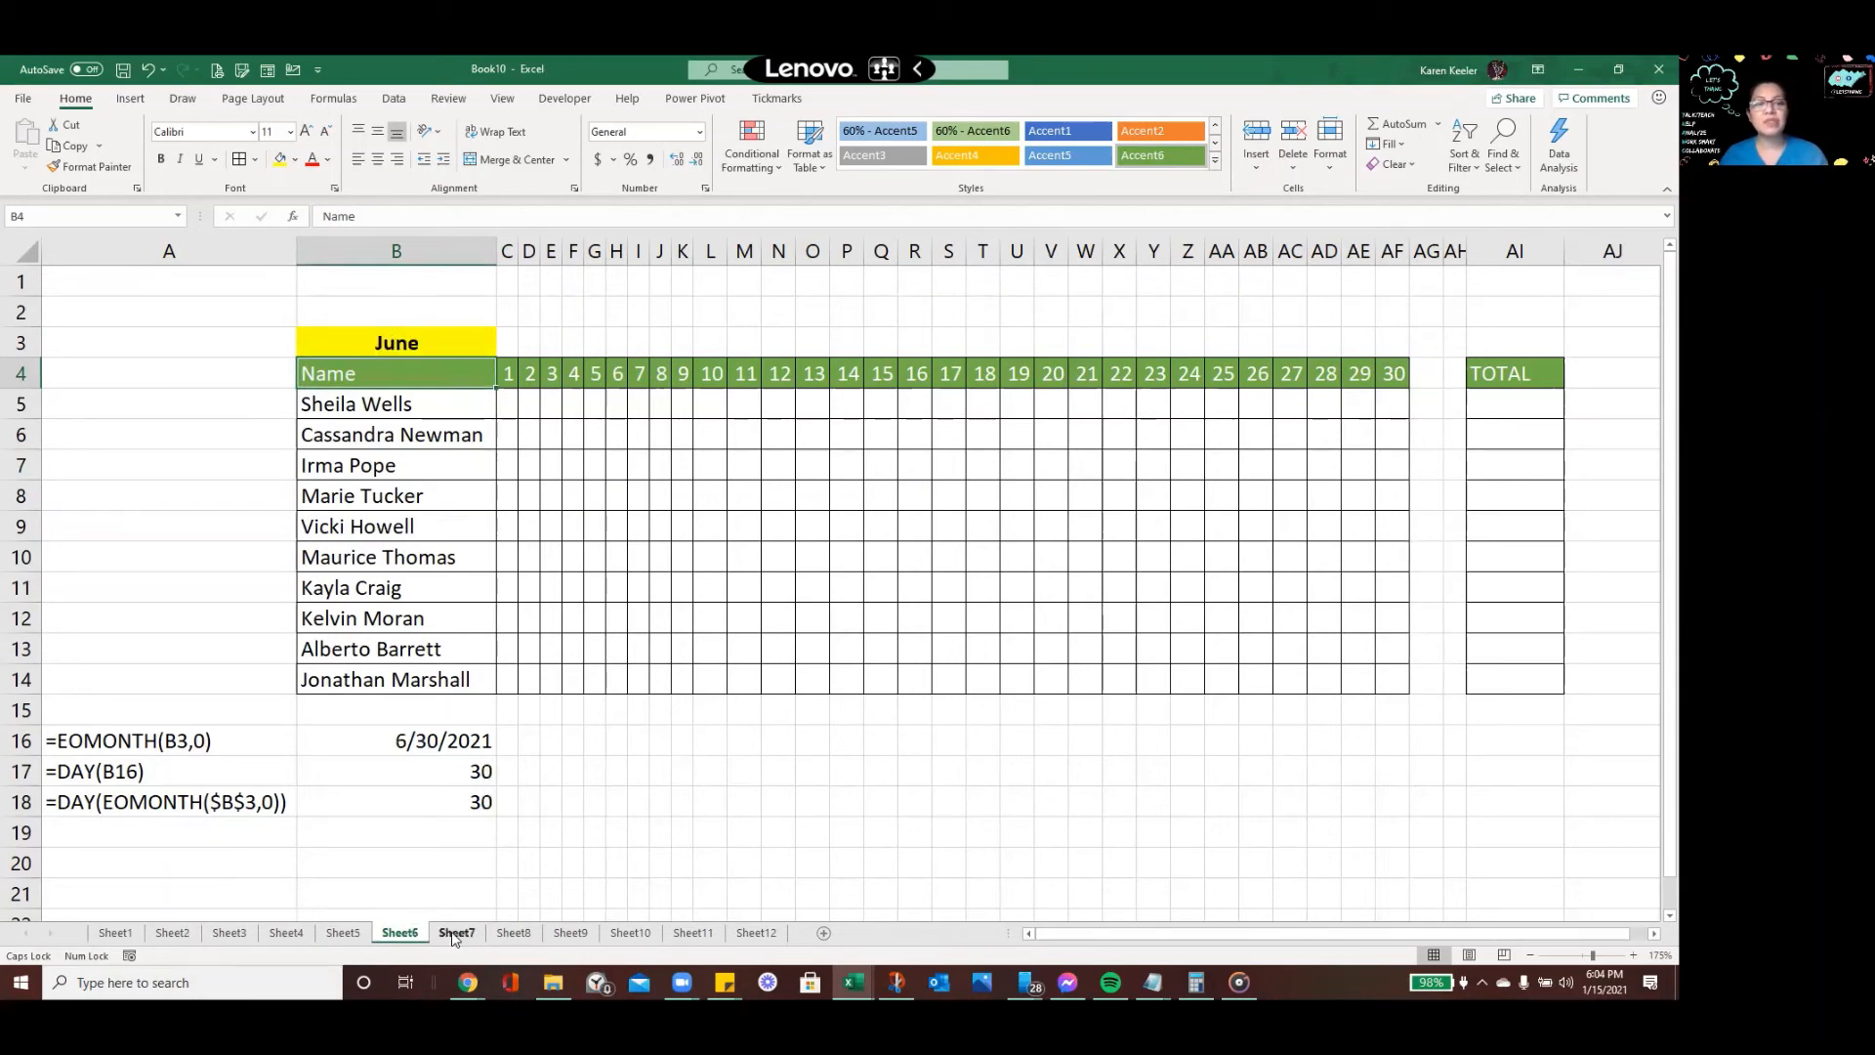
click(456, 935)
click(510, 939)
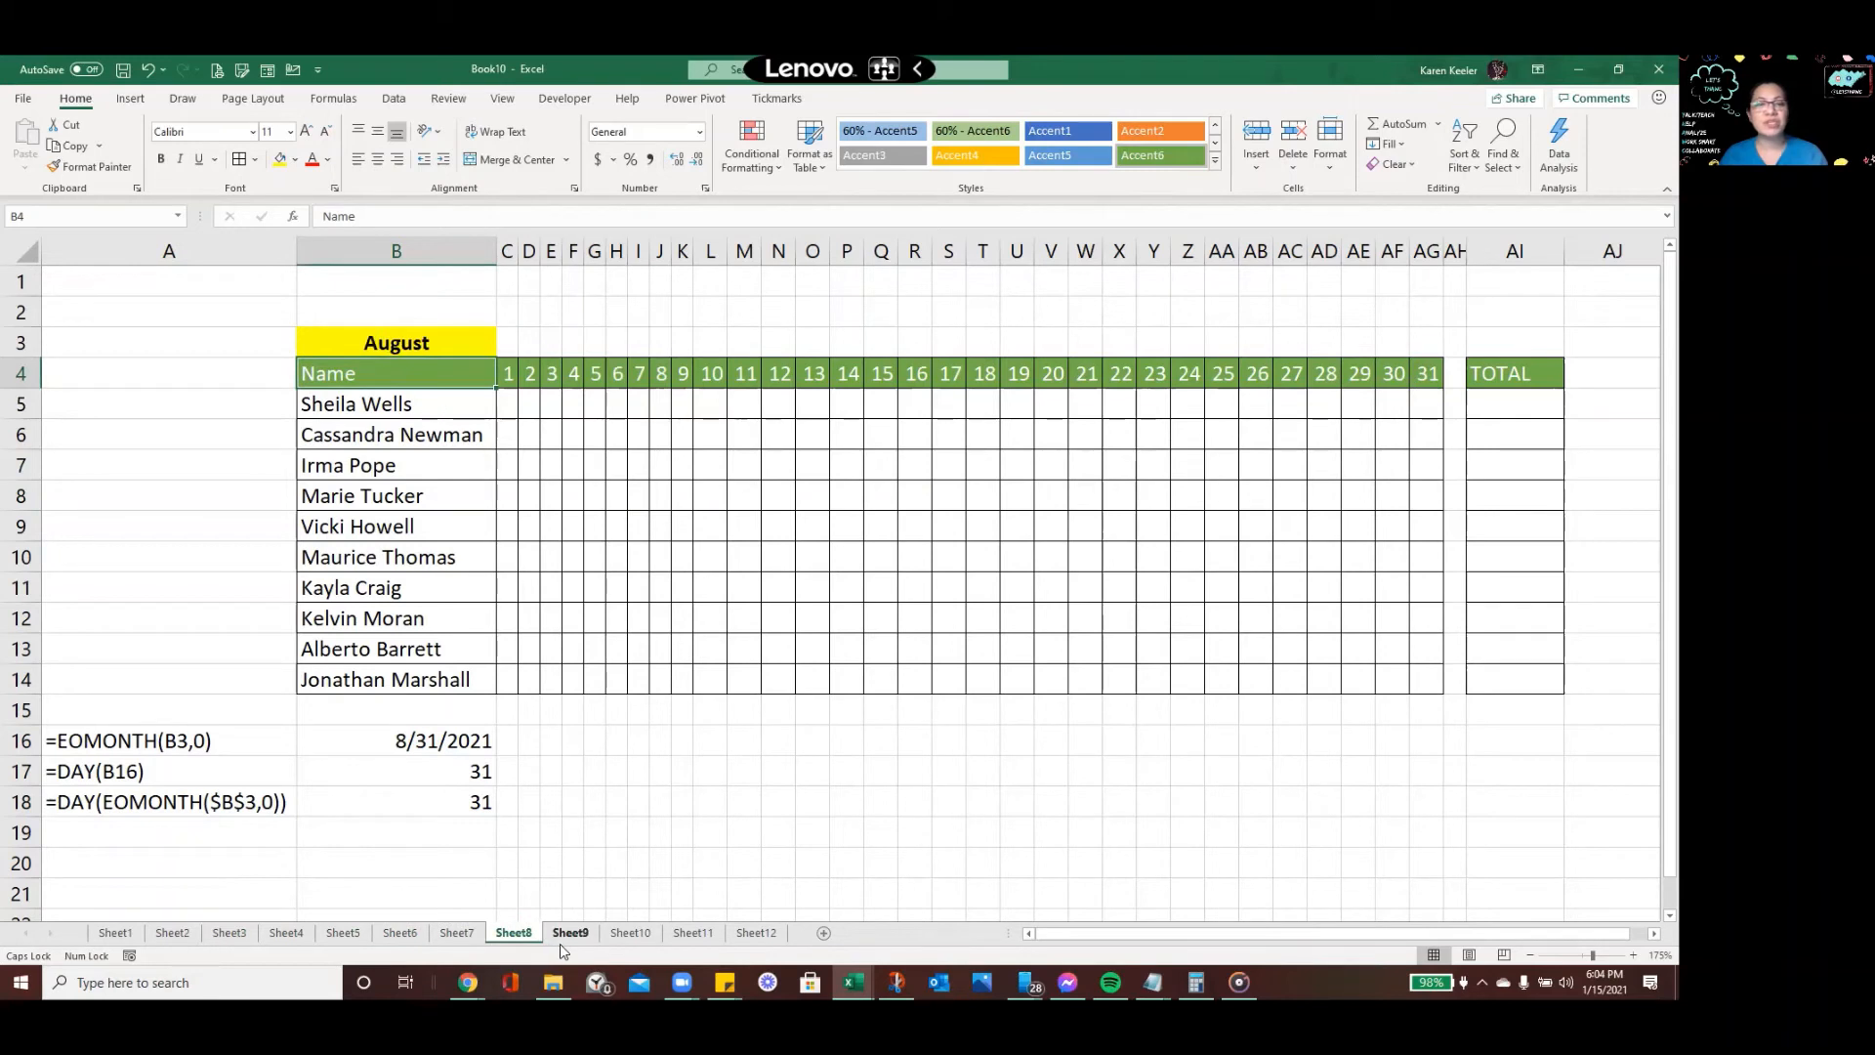
click(567, 937)
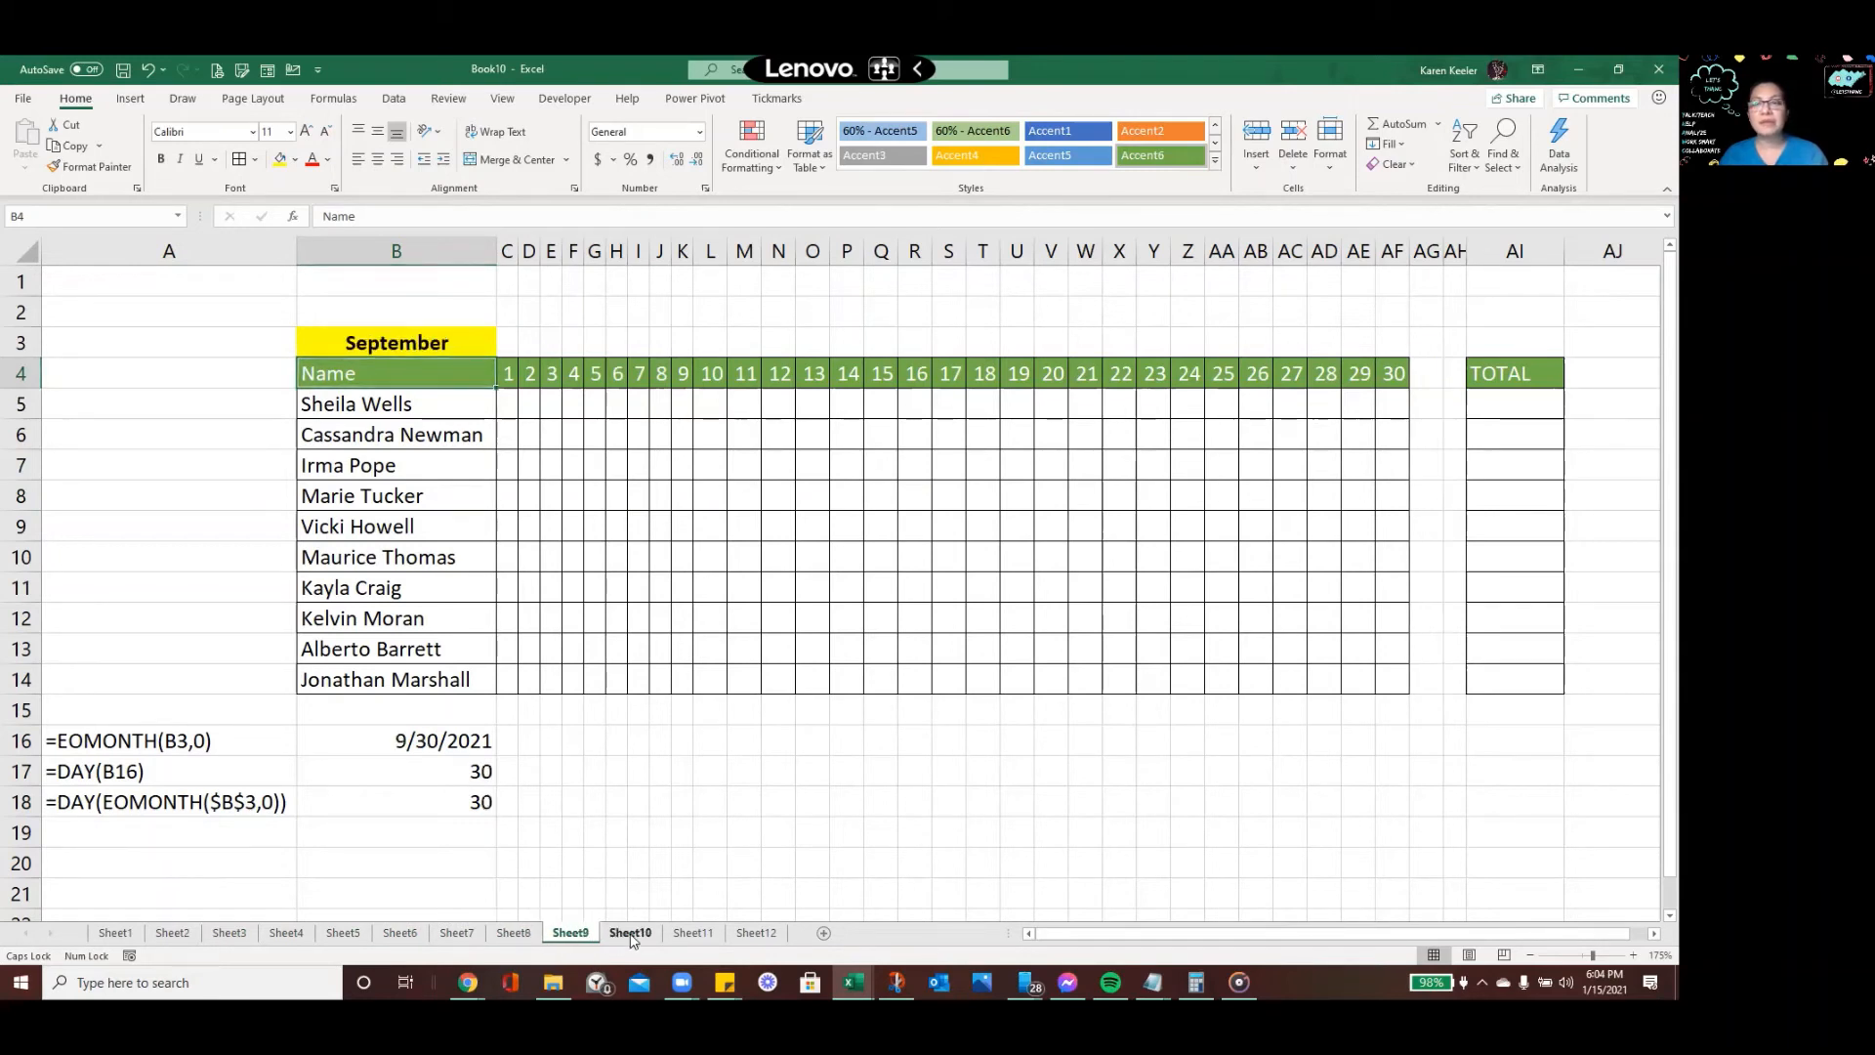
click(630, 935)
click(692, 936)
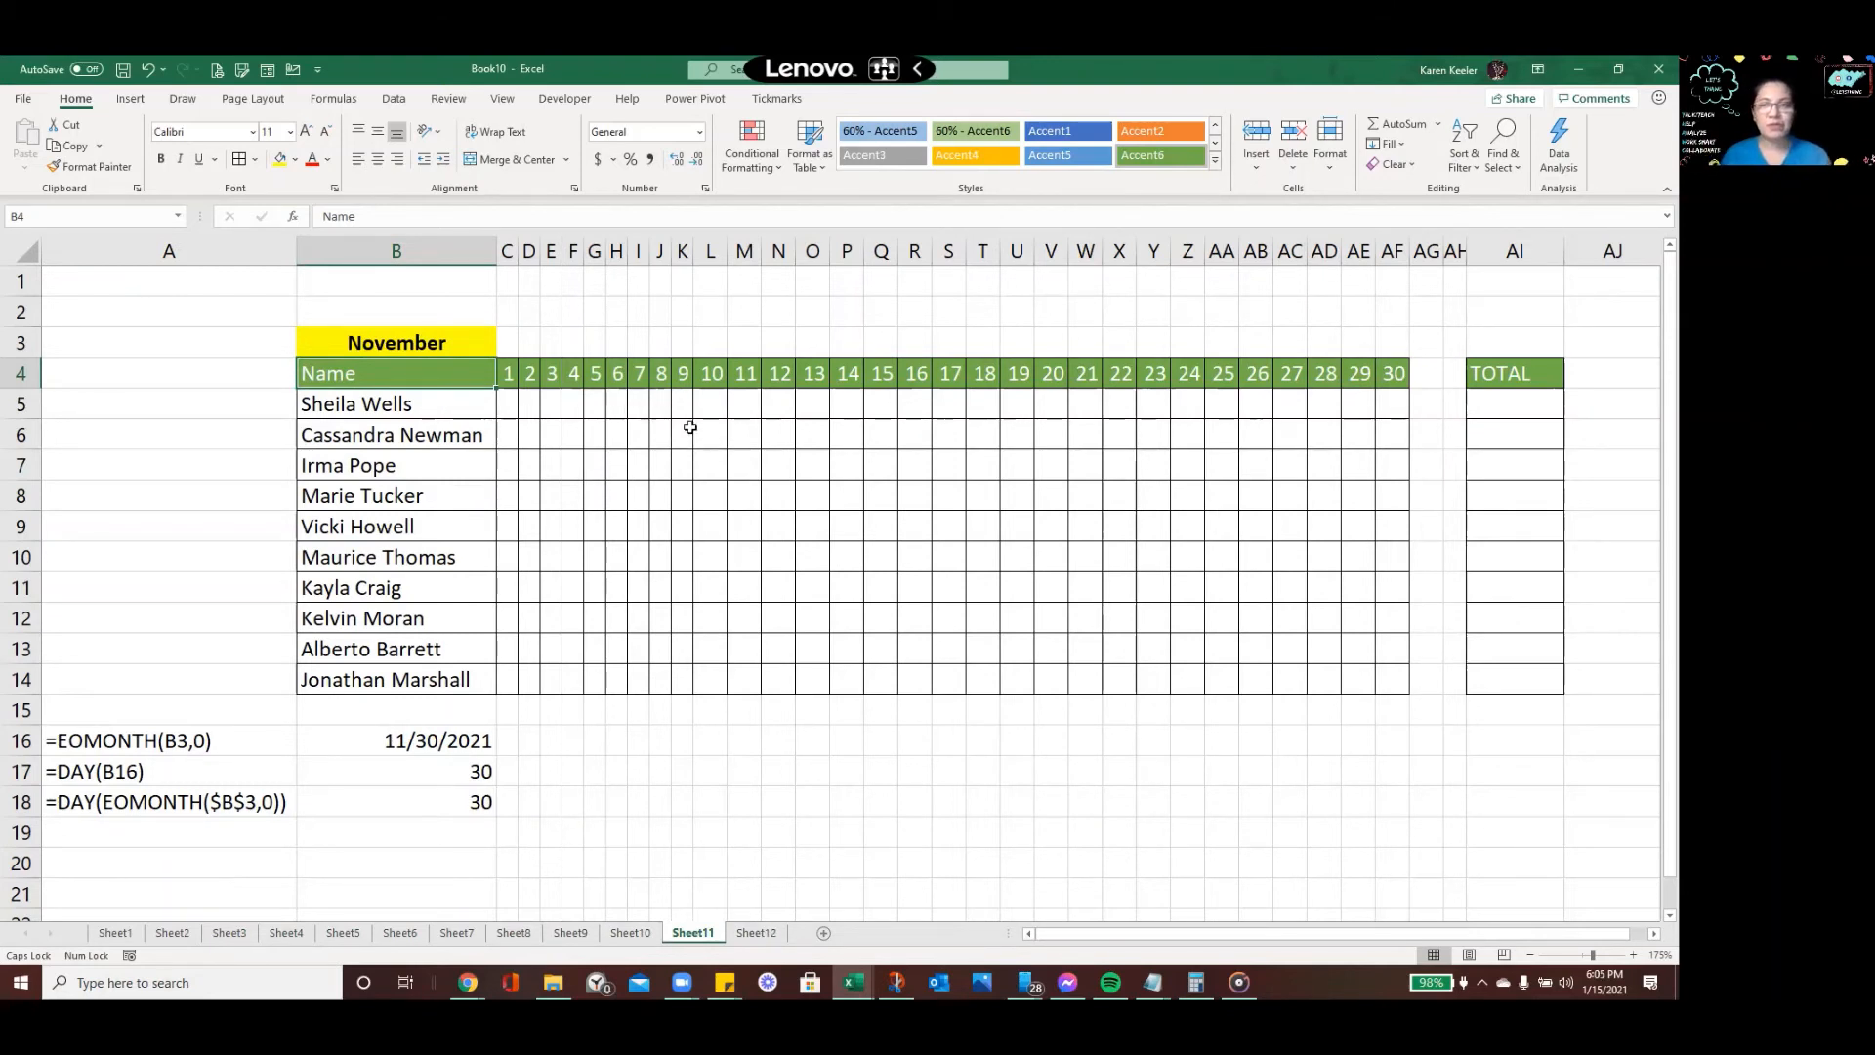
click(1487, 493)
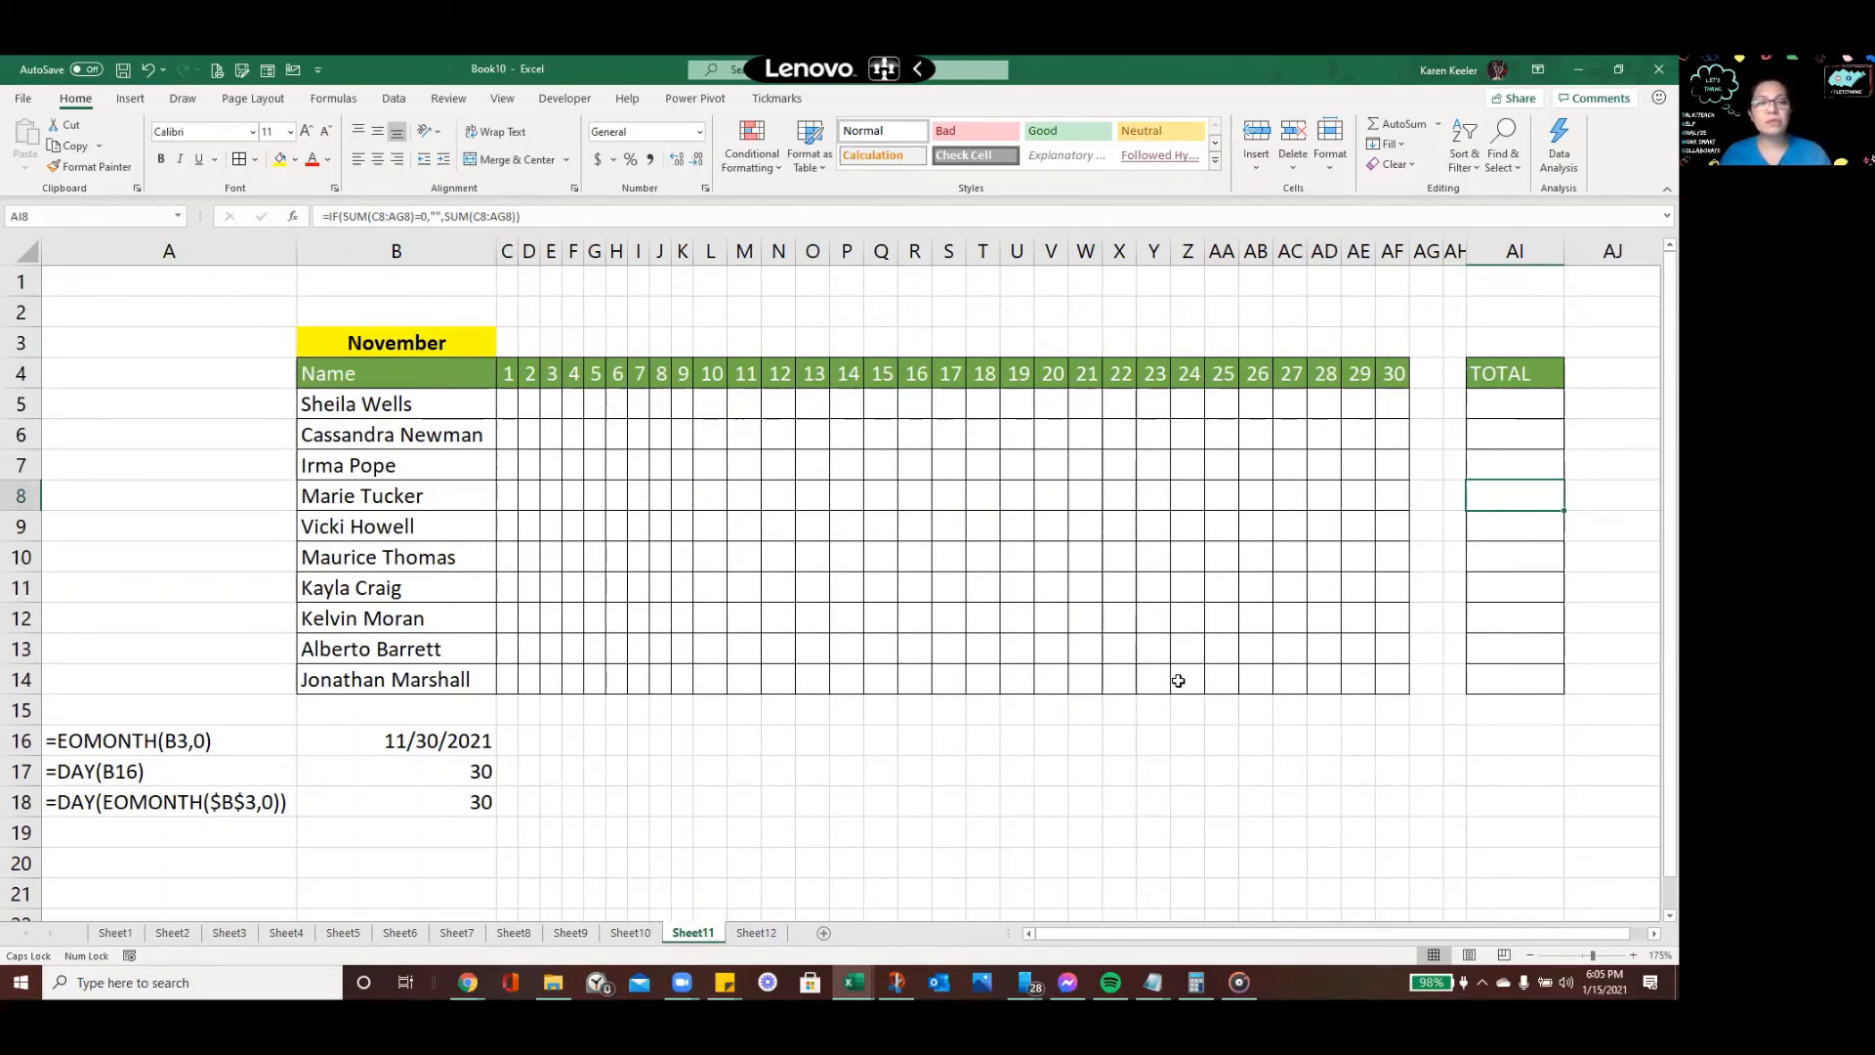
Group Sheet1 through Sheet12 and hide the gridlines on all of them
click(761, 932)
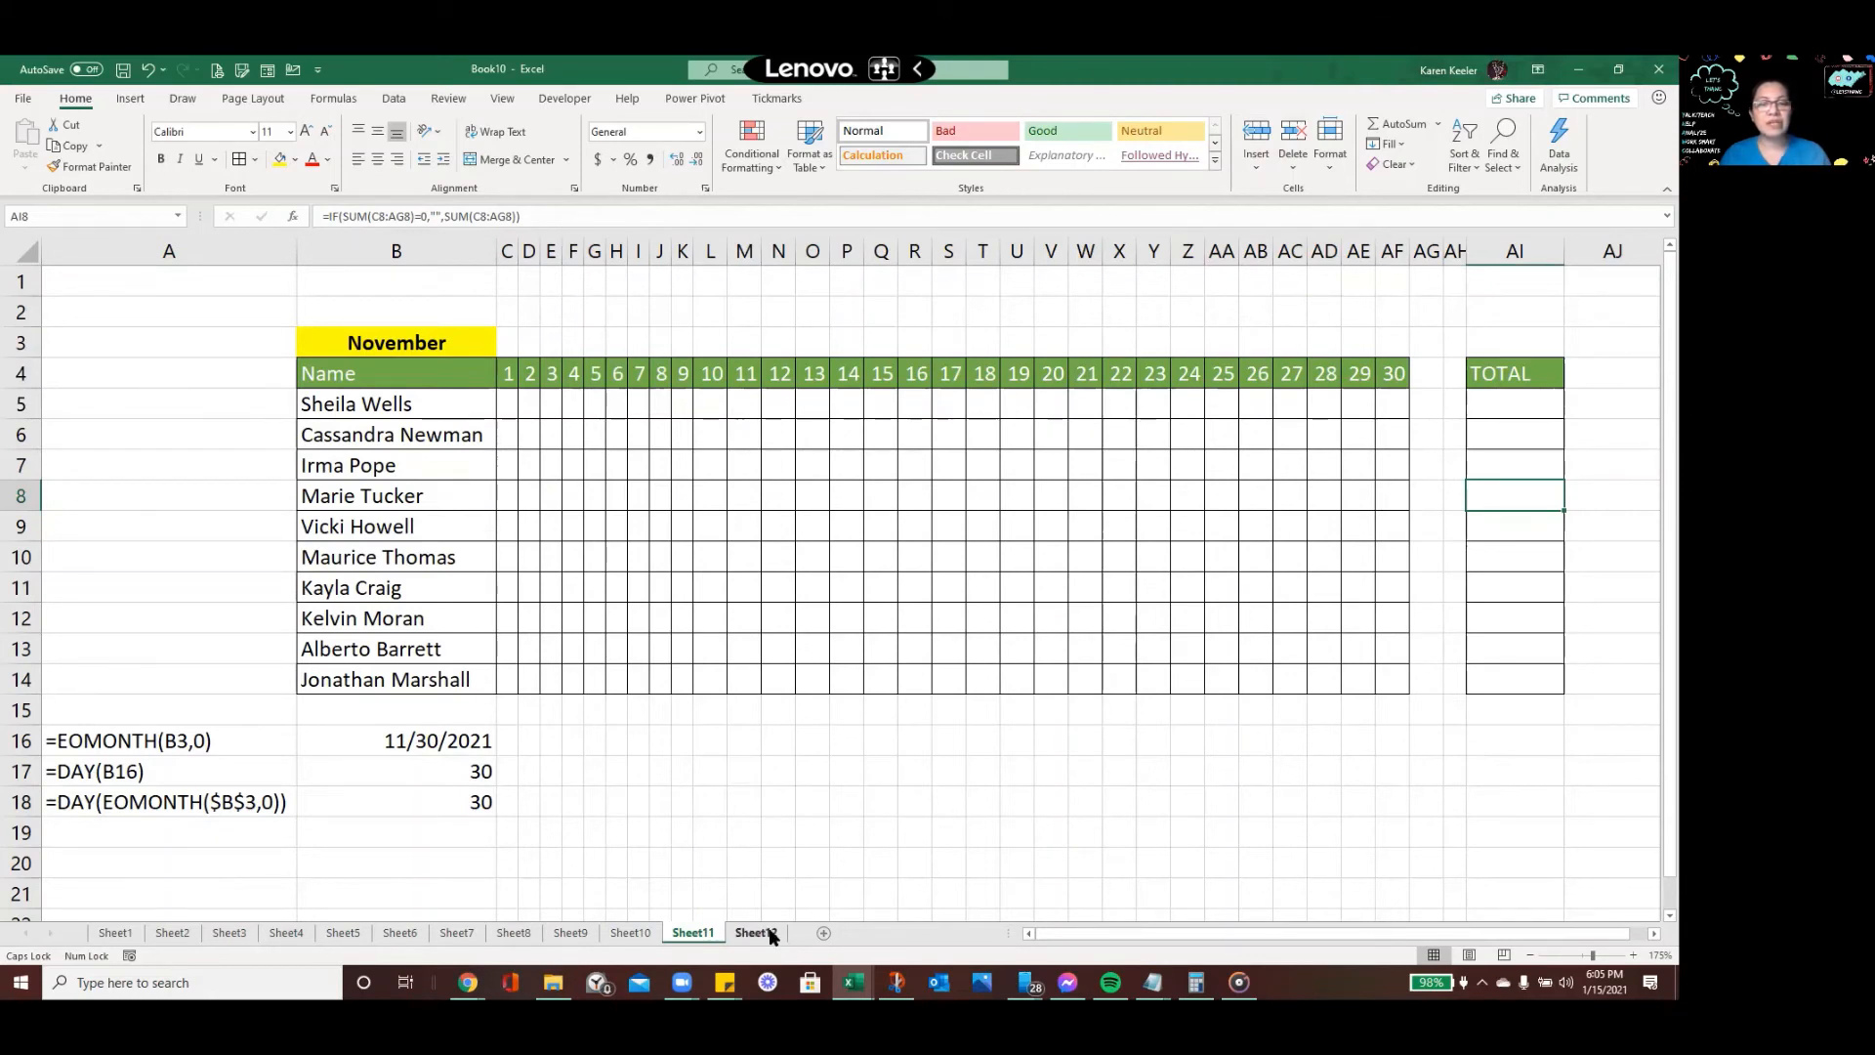
shift+click(115, 933)
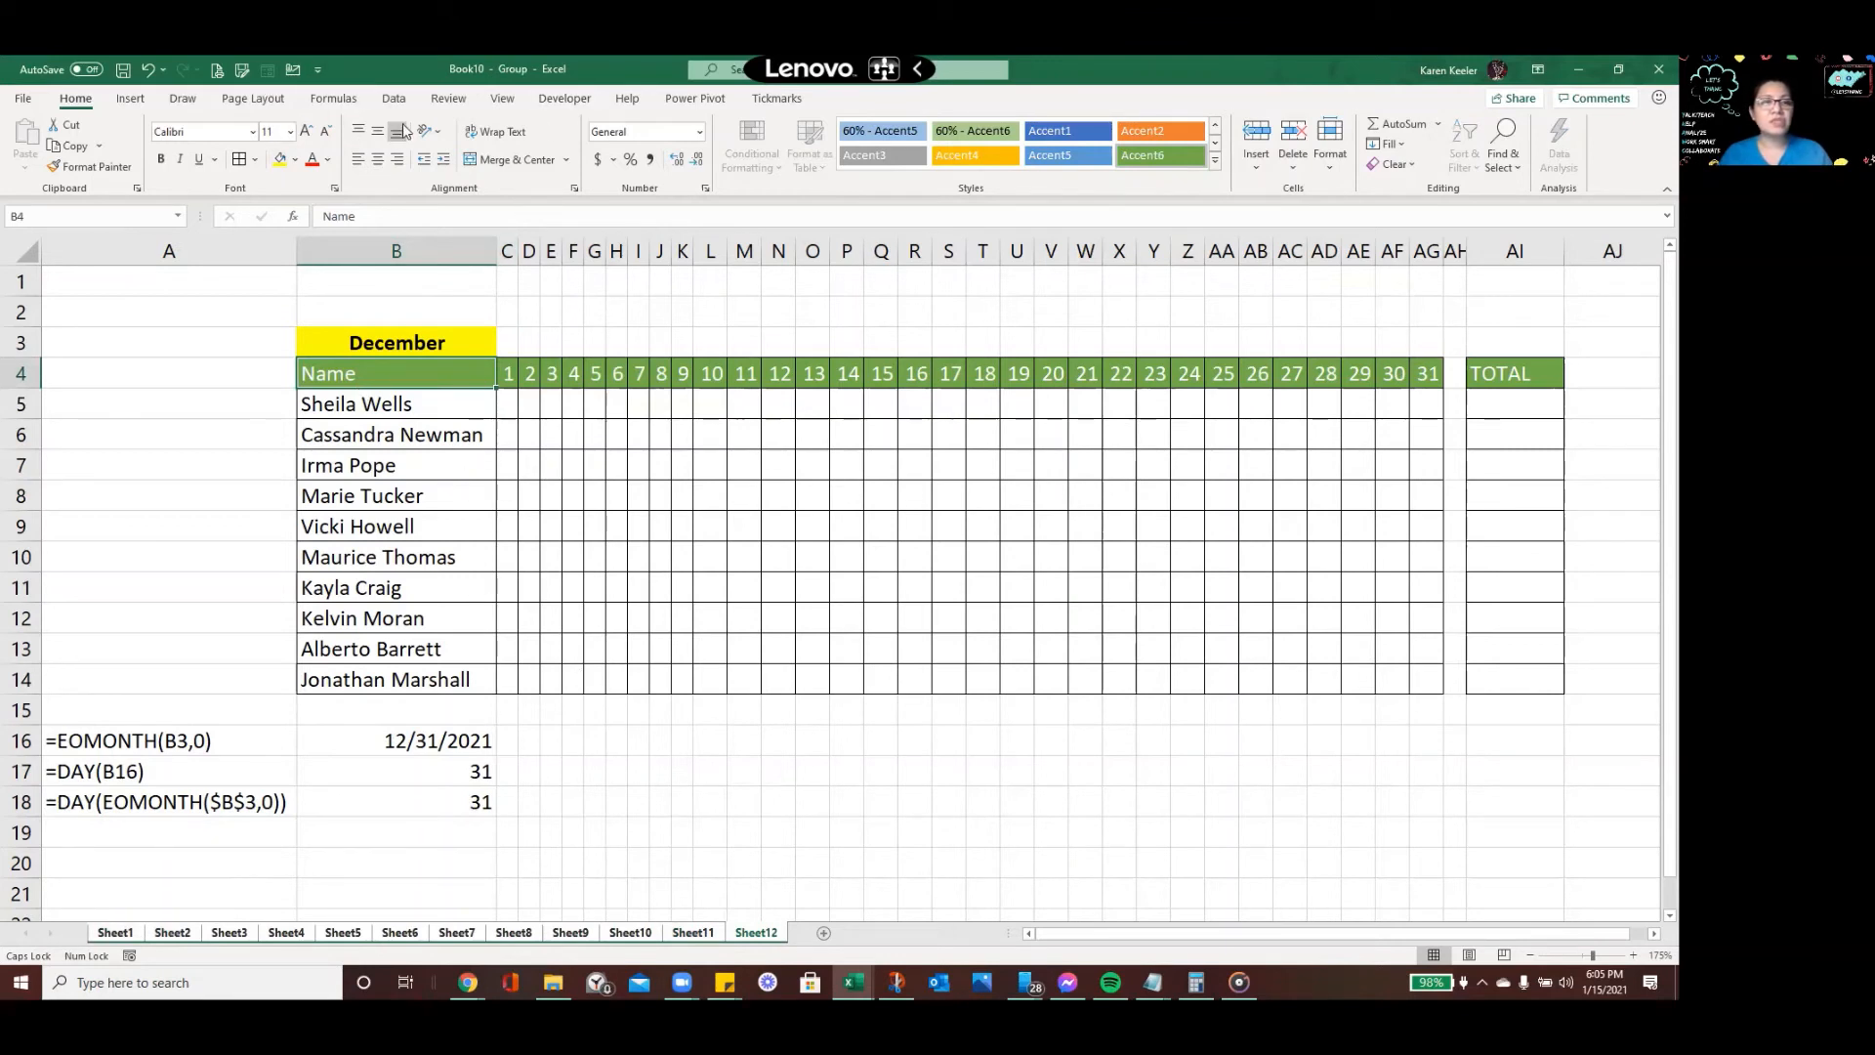
click(502, 100)
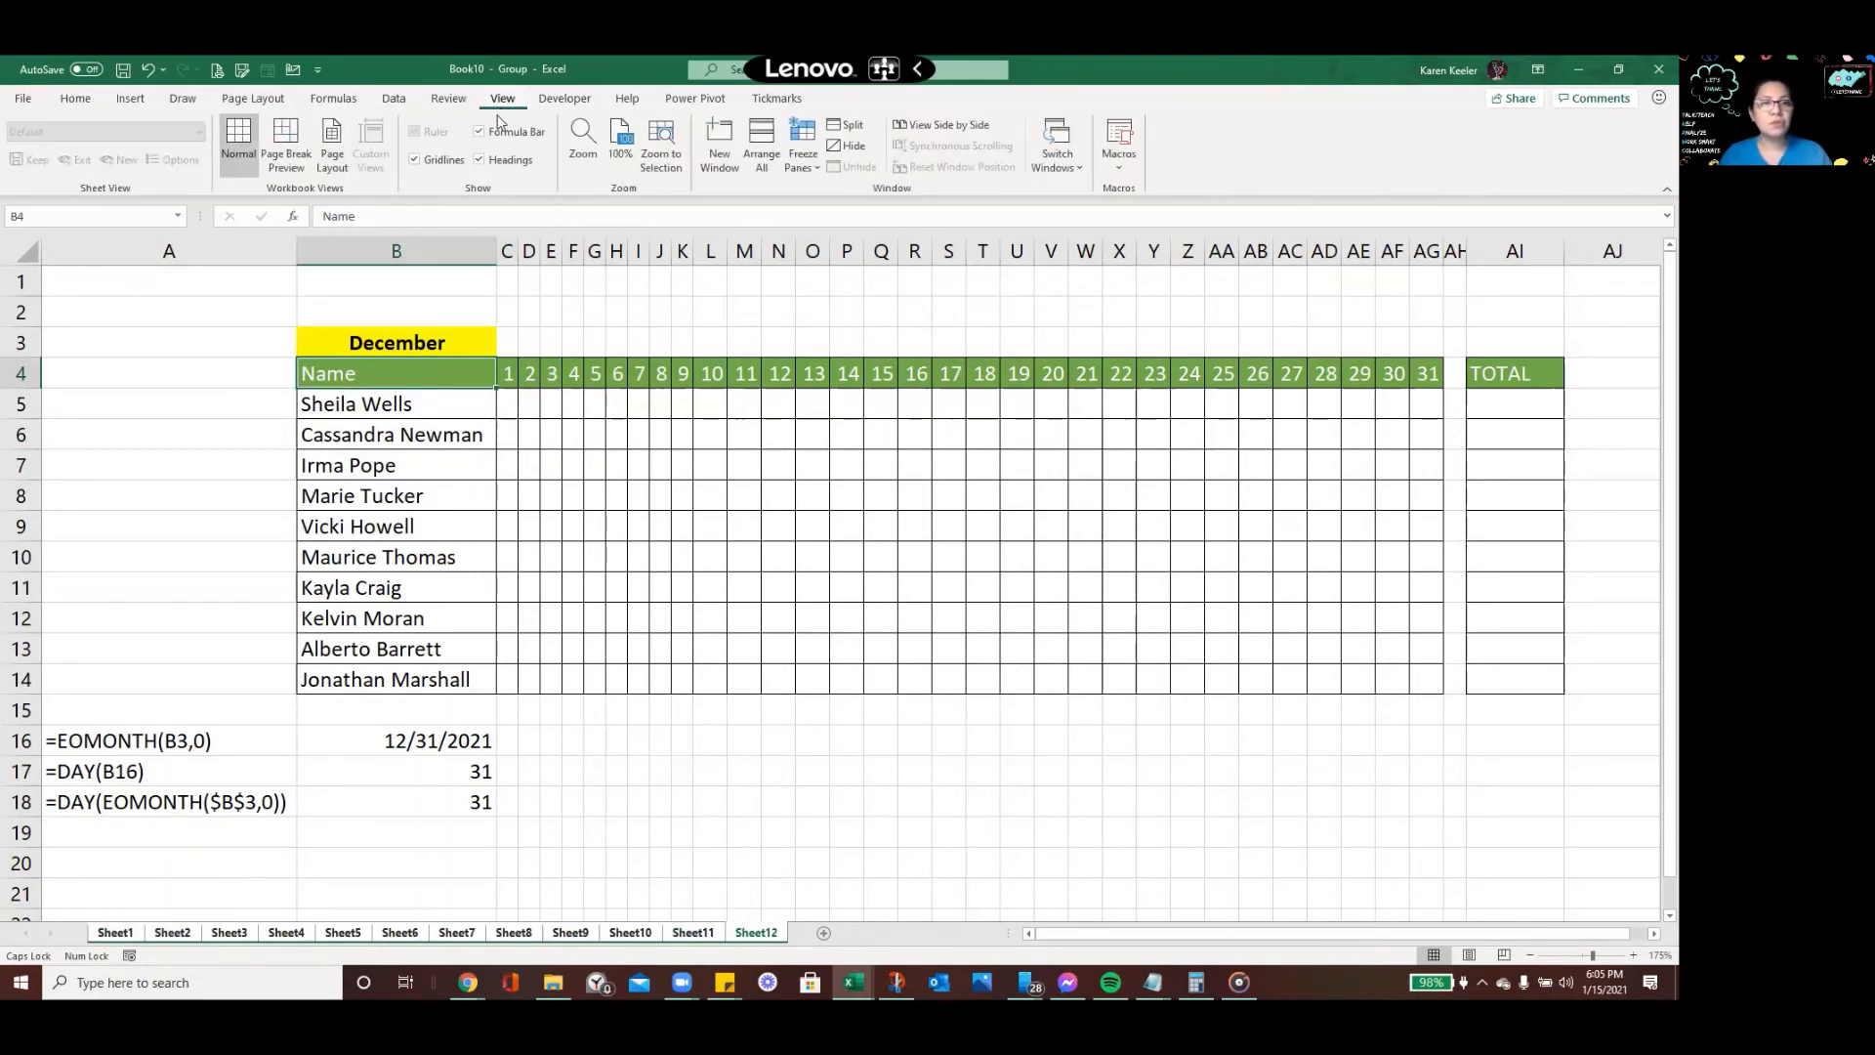
click(415, 161)
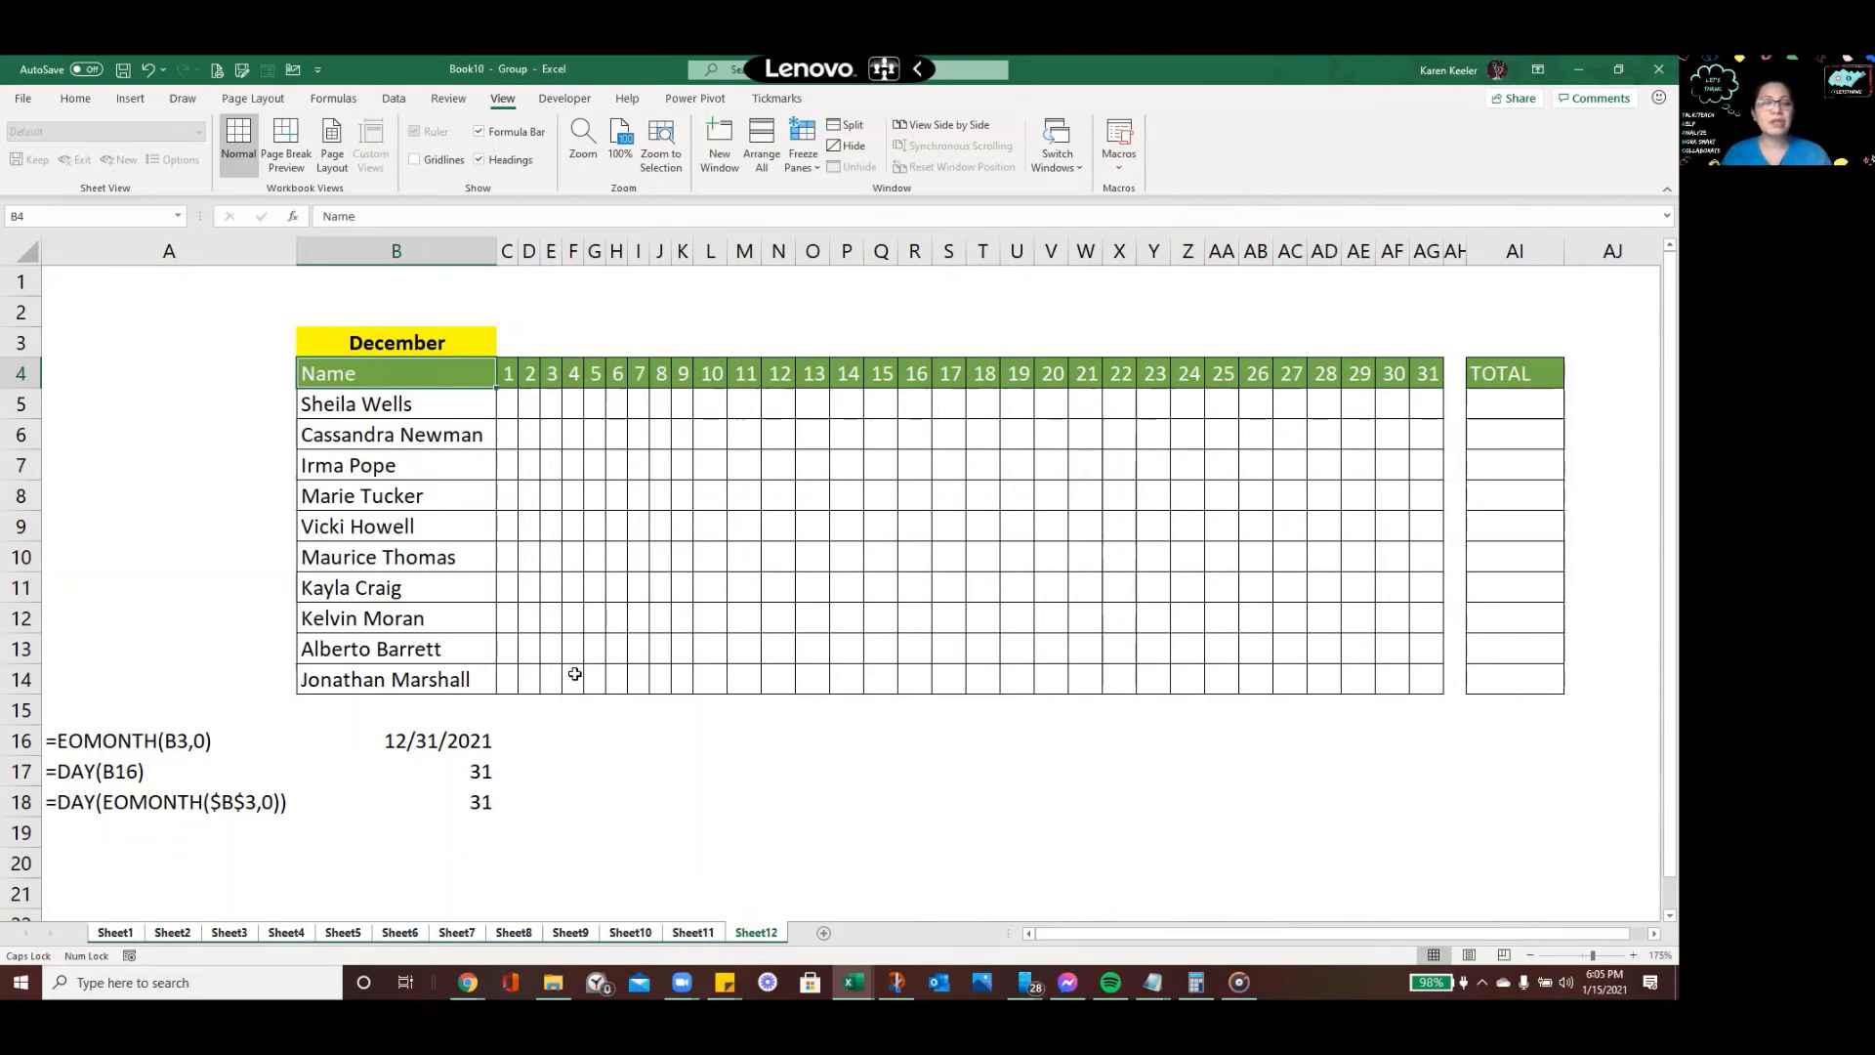
Delete the helper formulas in A16:B18 on the grouped sheets and narrow column A to a slim margin
drag(552, 832, 74, 732)
key(Delete)
click(171, 744)
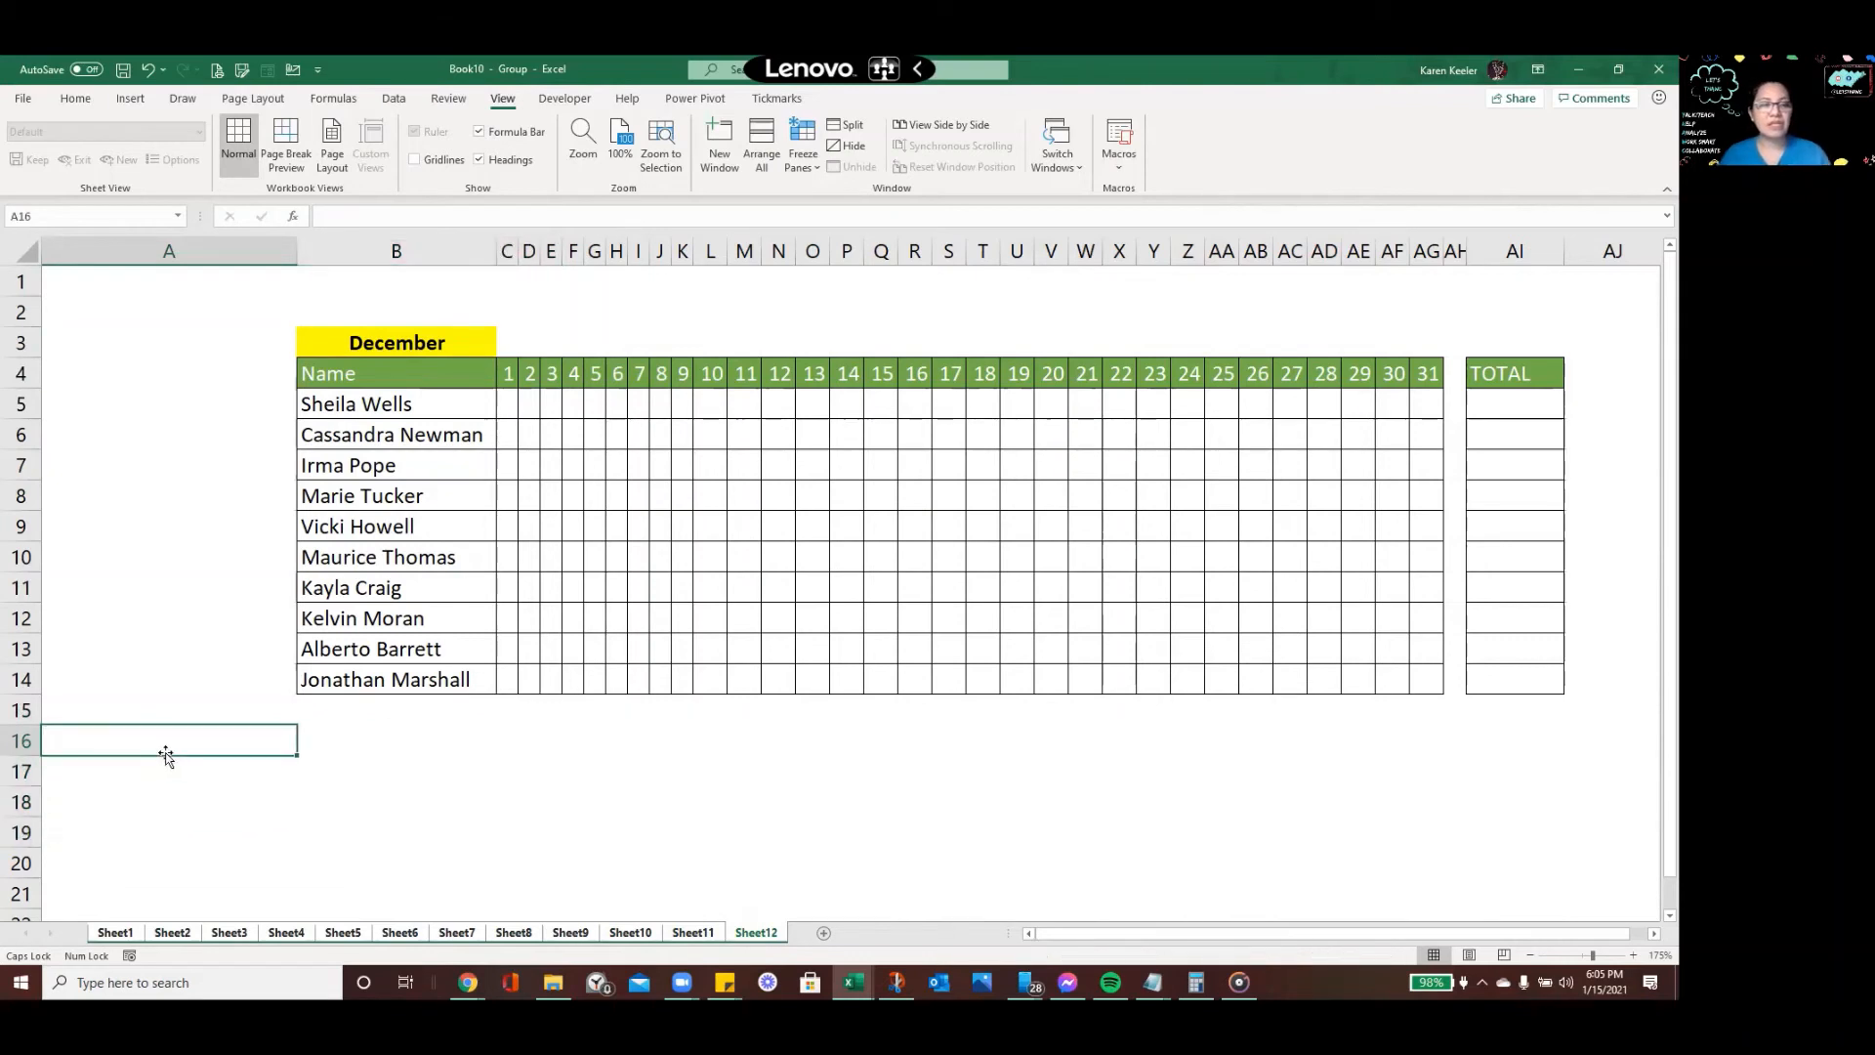
drag(298, 245, 60, 277)
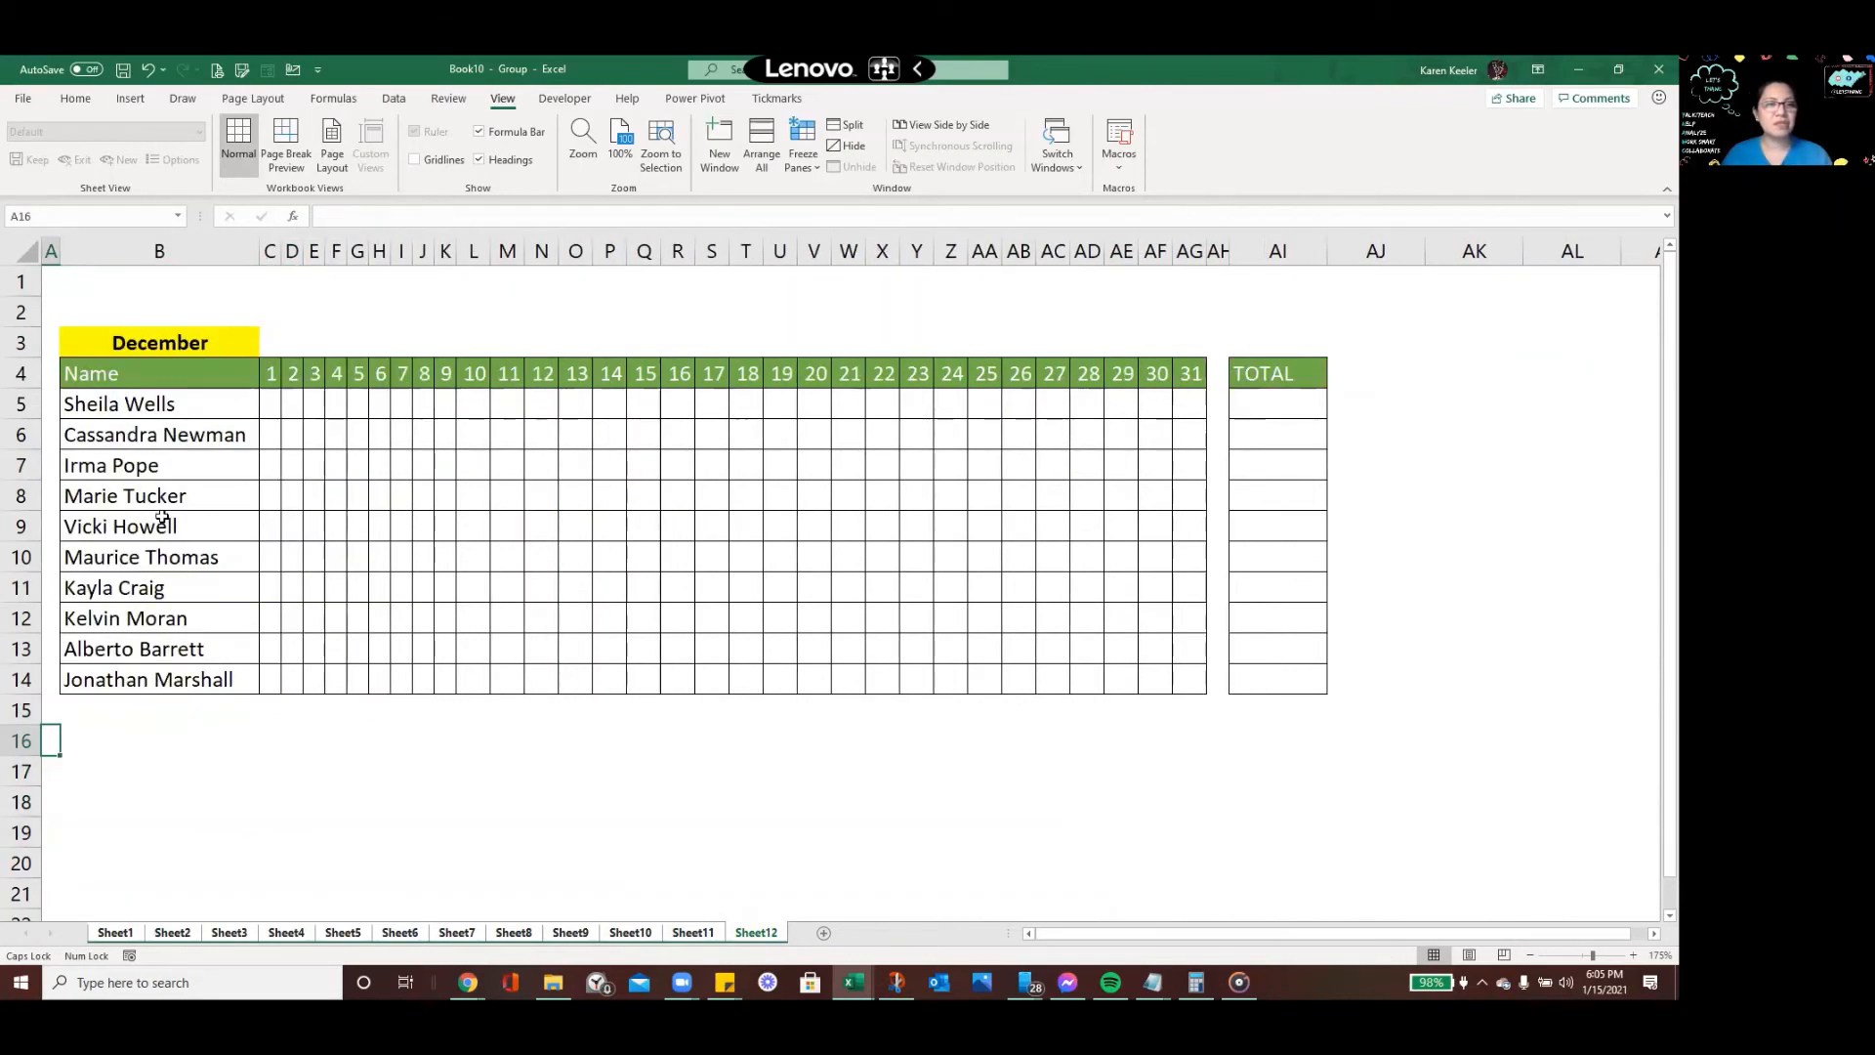
click(256, 674)
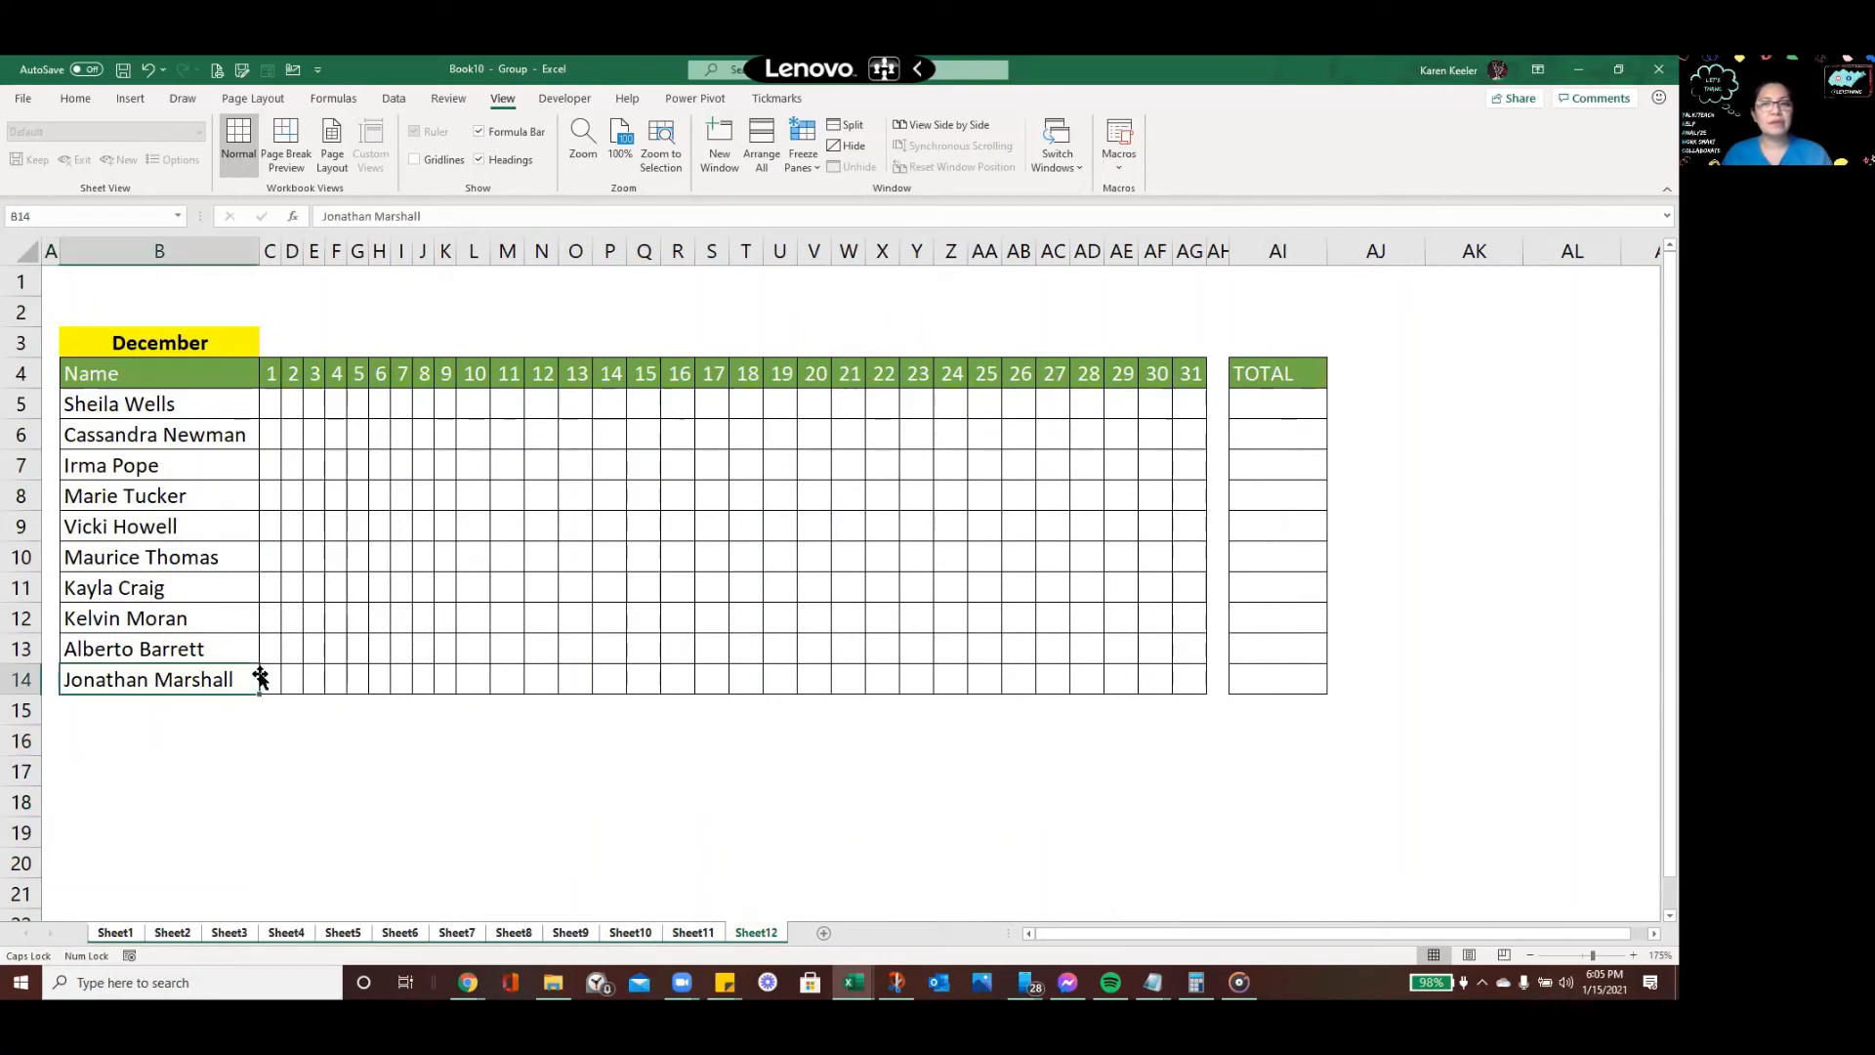
Review Sheet11 back through Sheet1 to check that the gridline, helper cell and column changes reached every month
click(695, 937)
click(635, 940)
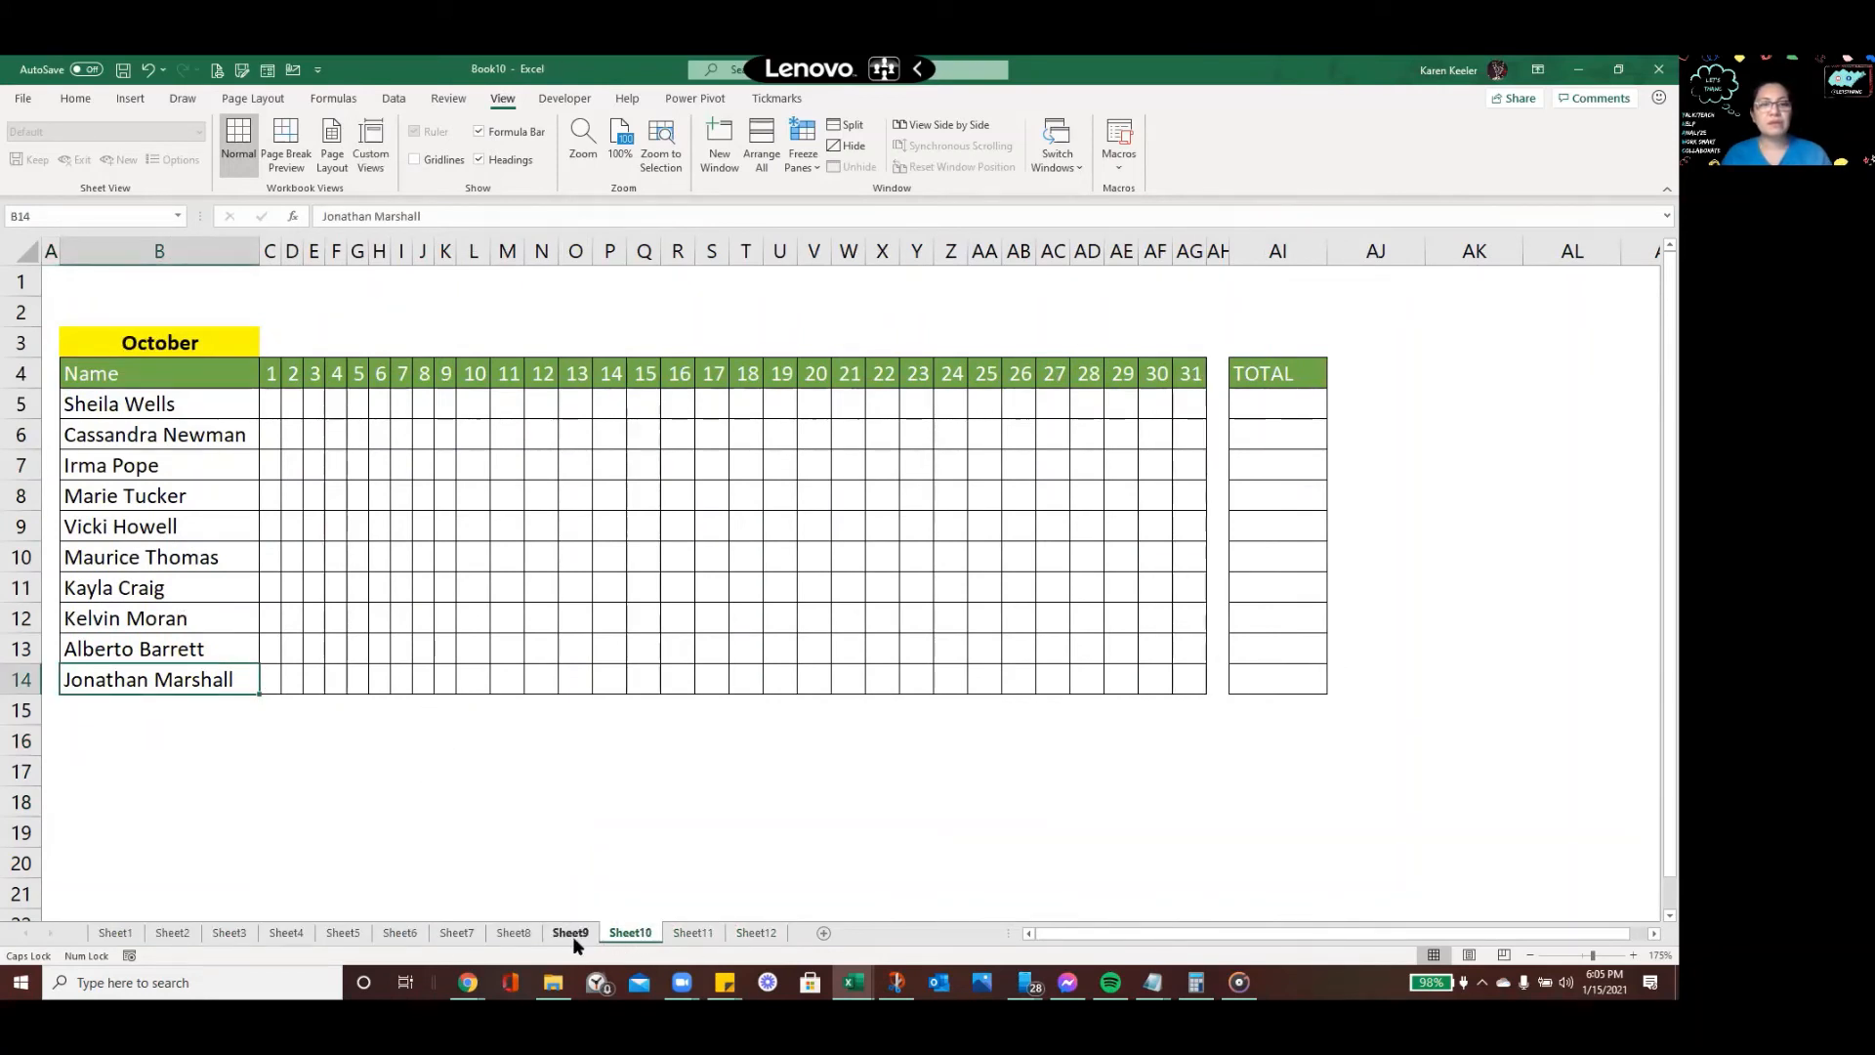
click(573, 935)
click(514, 935)
click(456, 935)
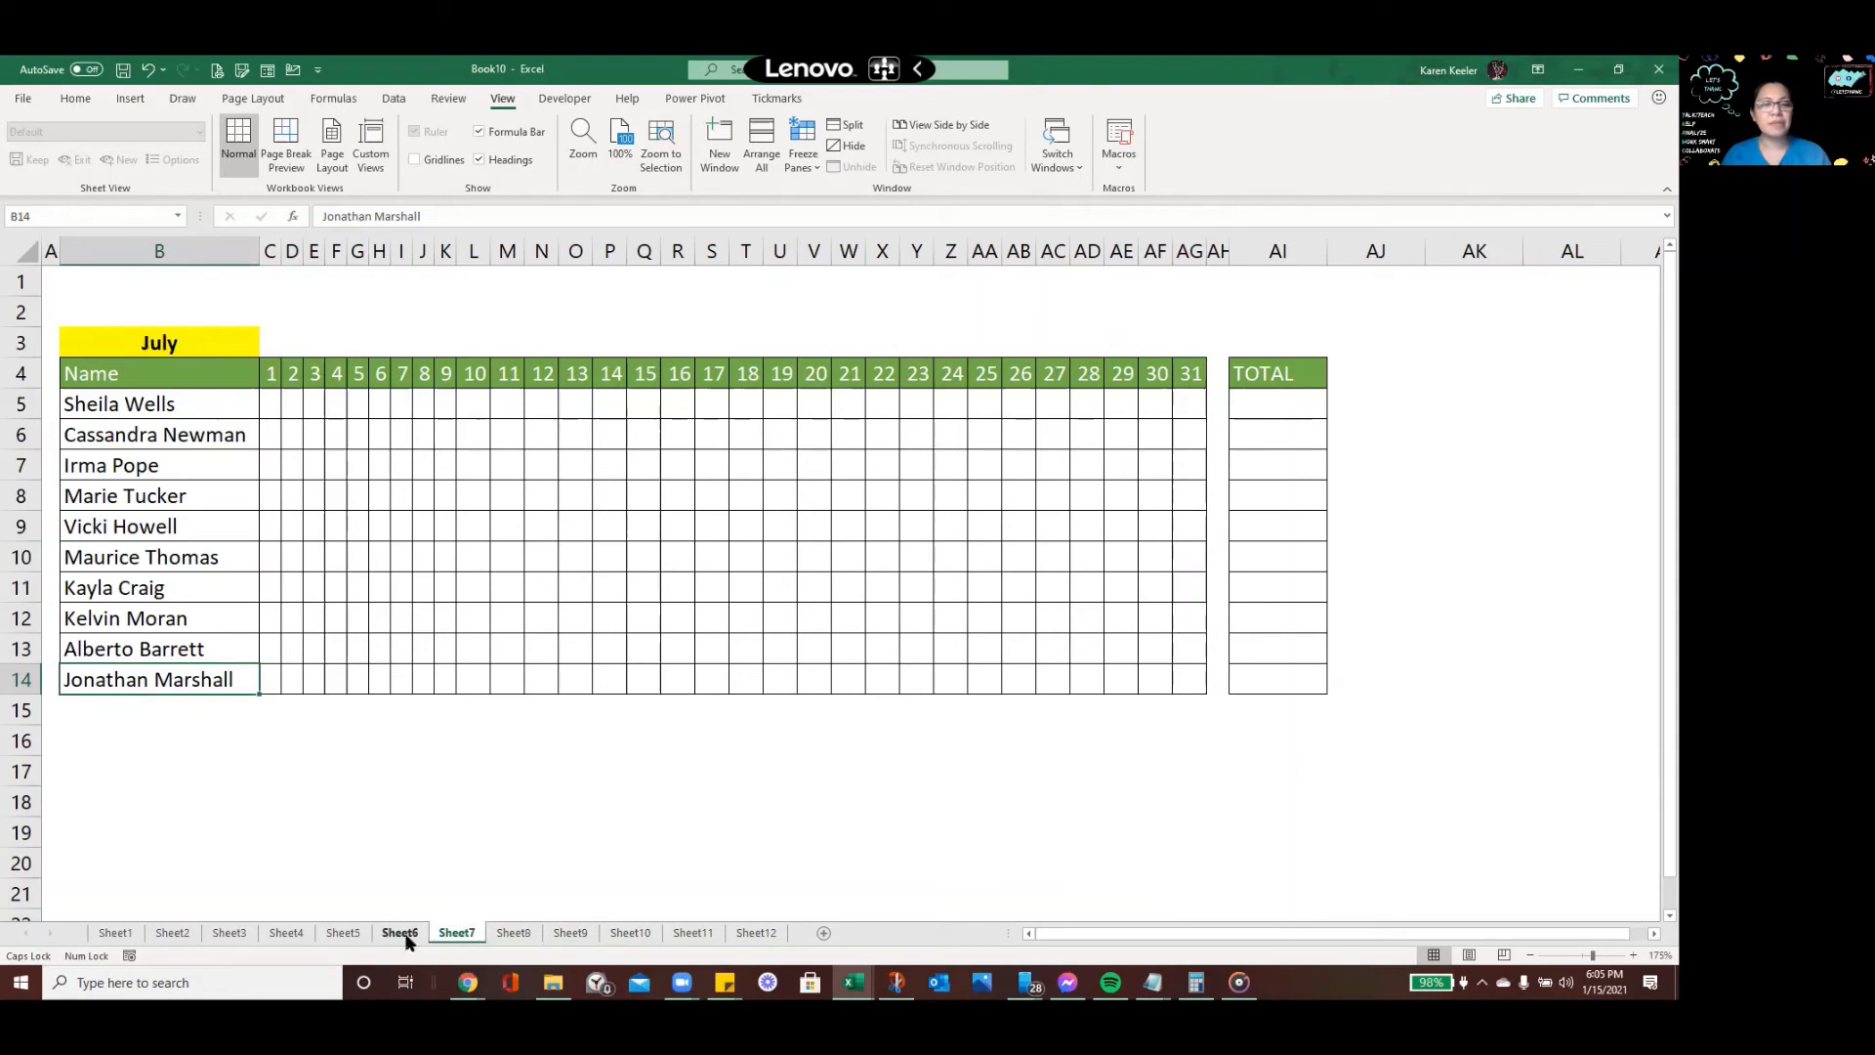
click(402, 935)
click(343, 935)
click(286, 935)
click(230, 935)
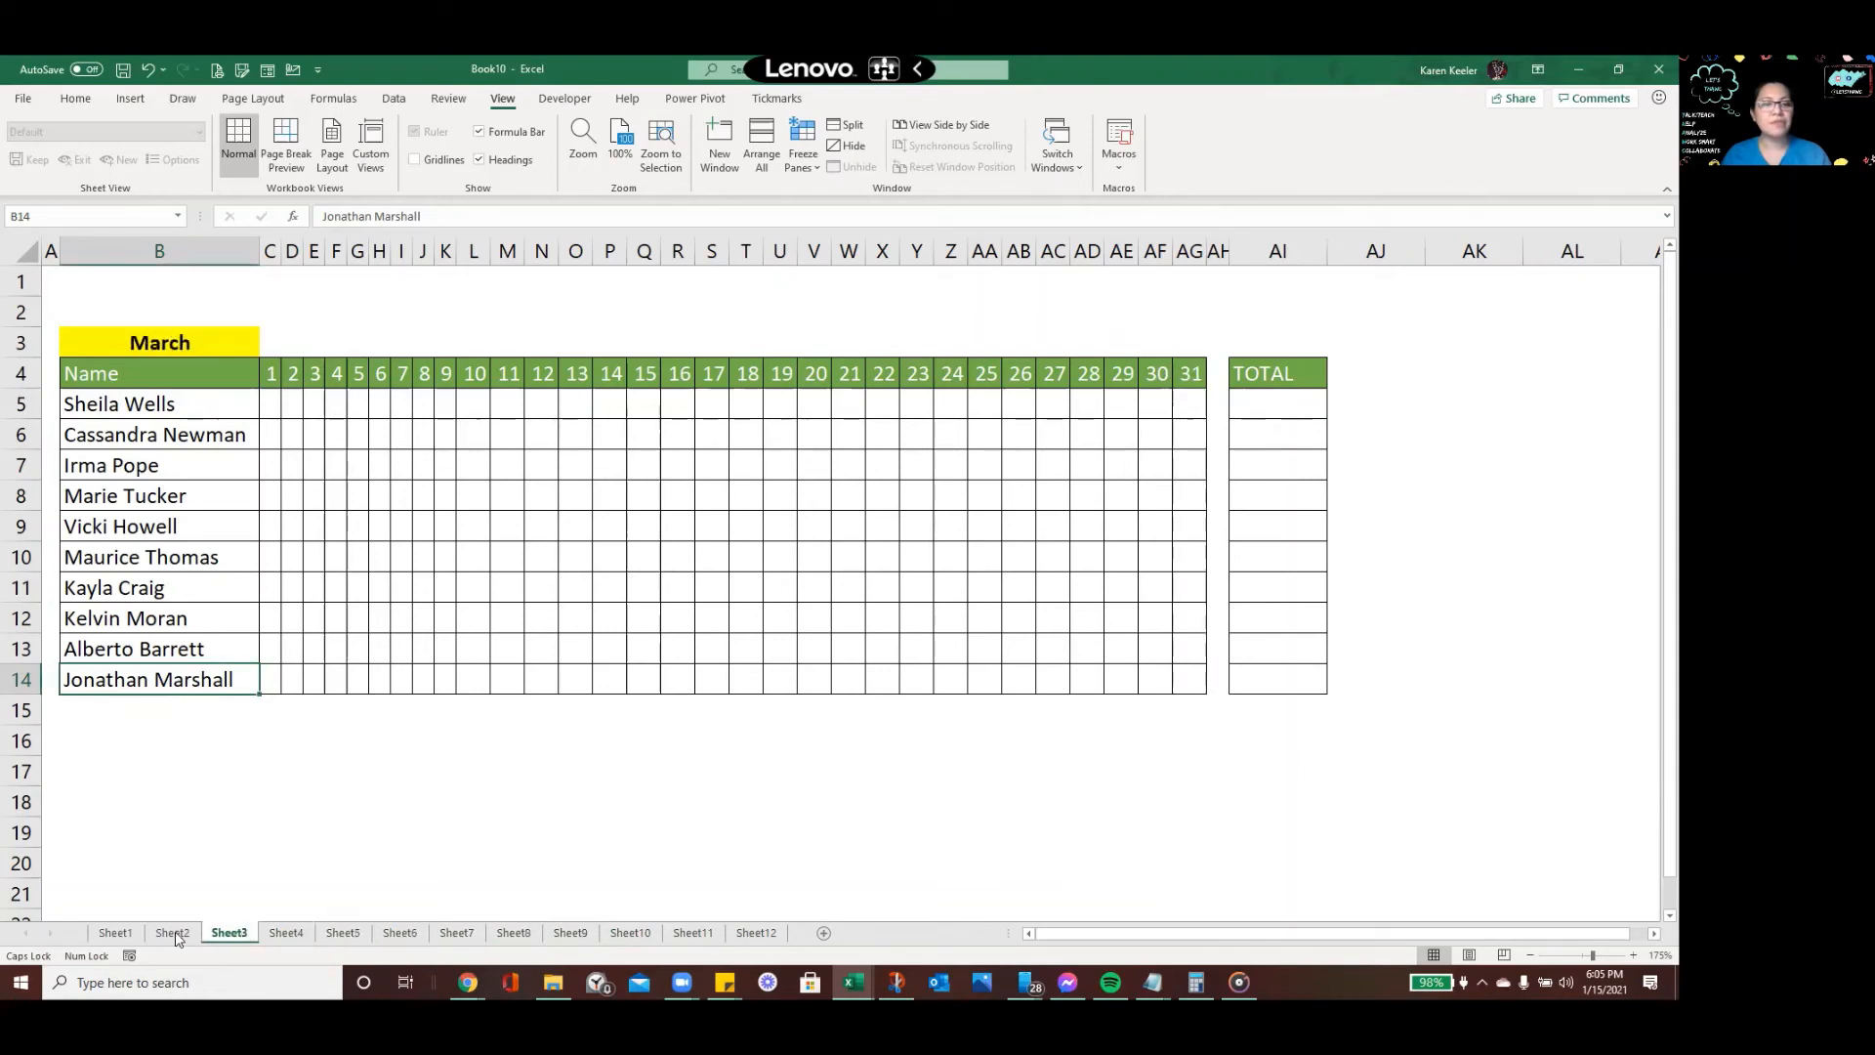
click(173, 935)
click(115, 935)
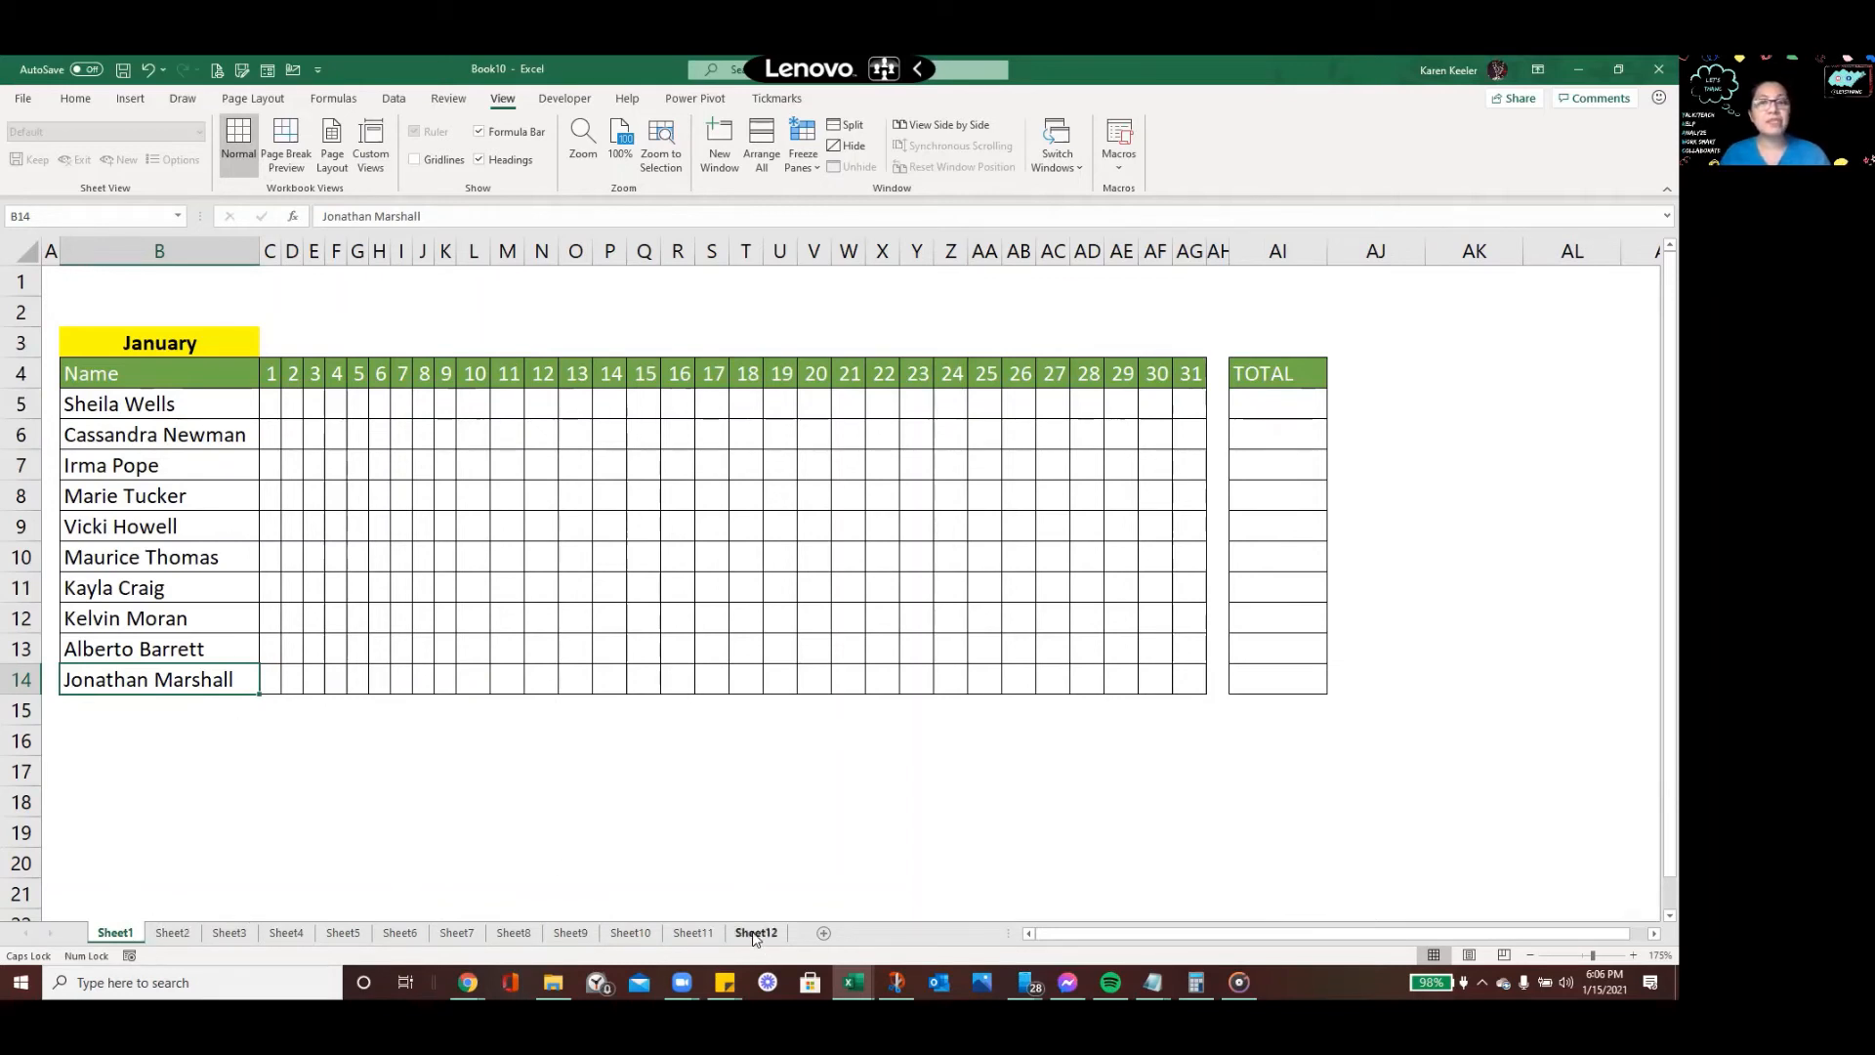
Rename Sheet1 as January
double_click(104, 937)
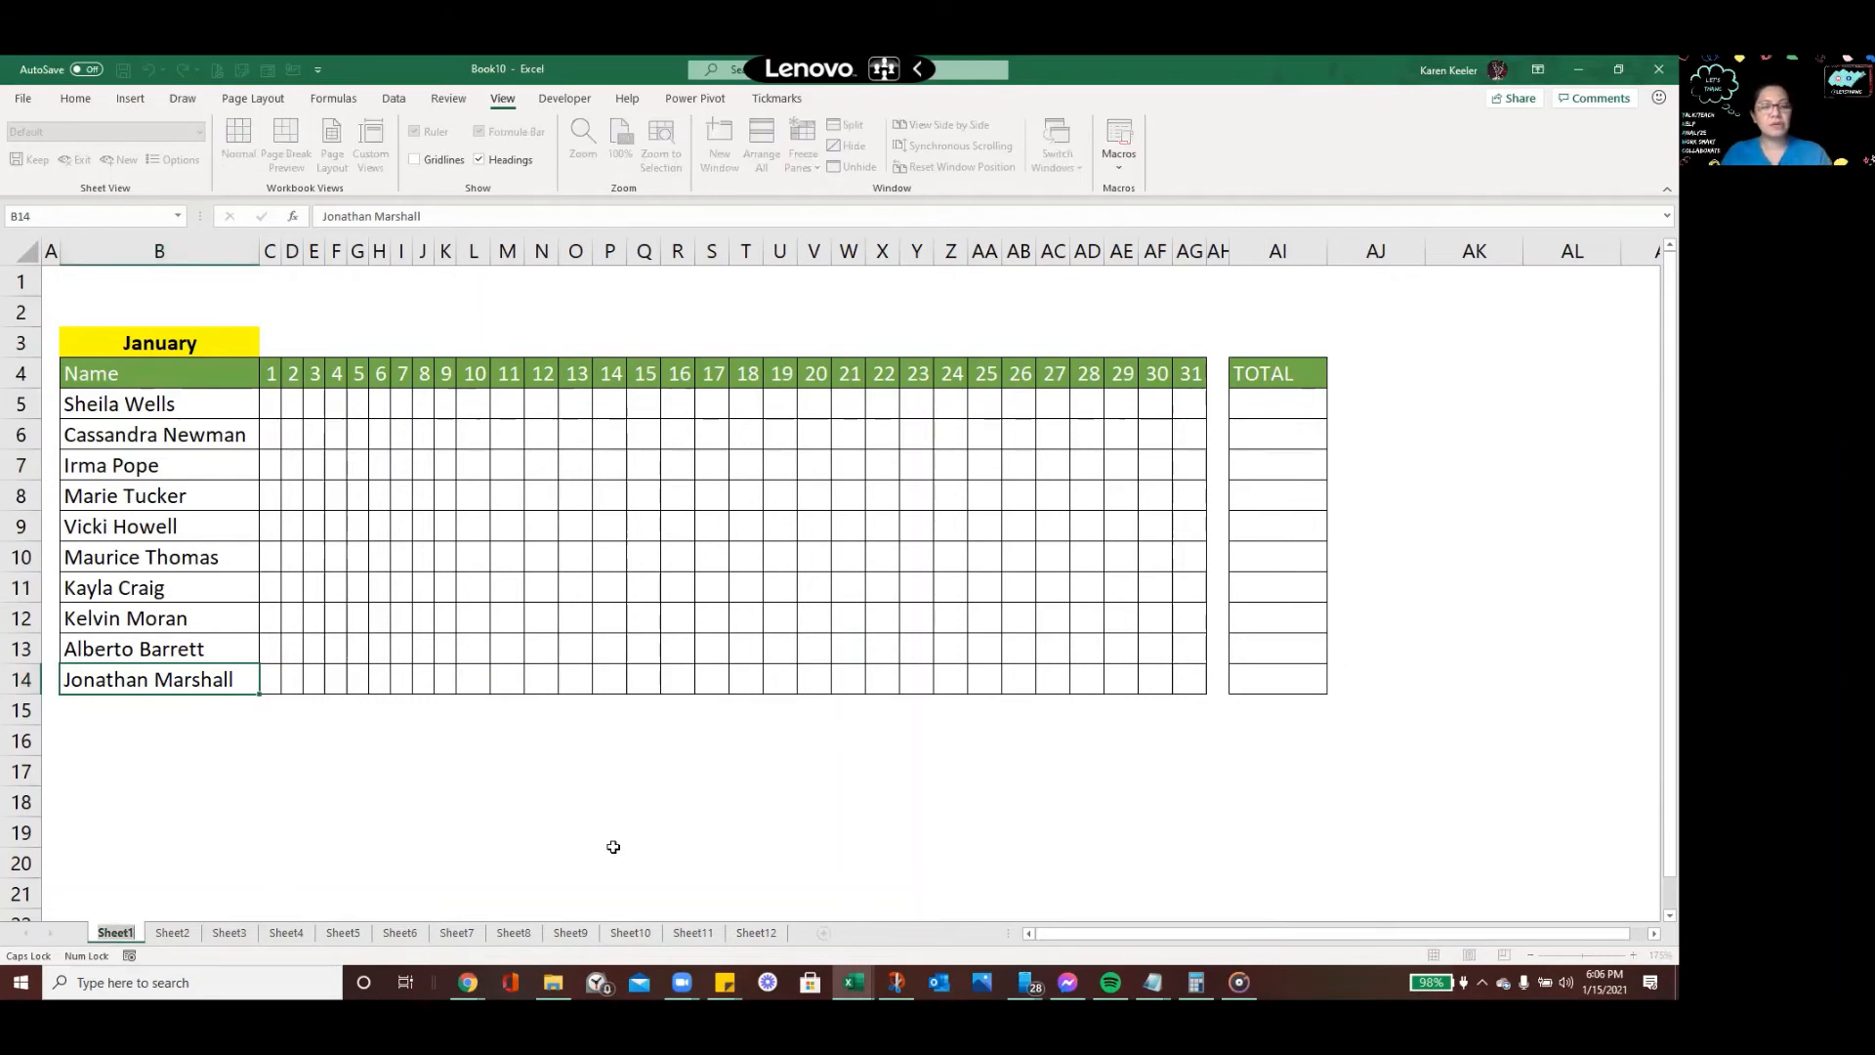
key(BackSpace)
key(Caps_Lock)
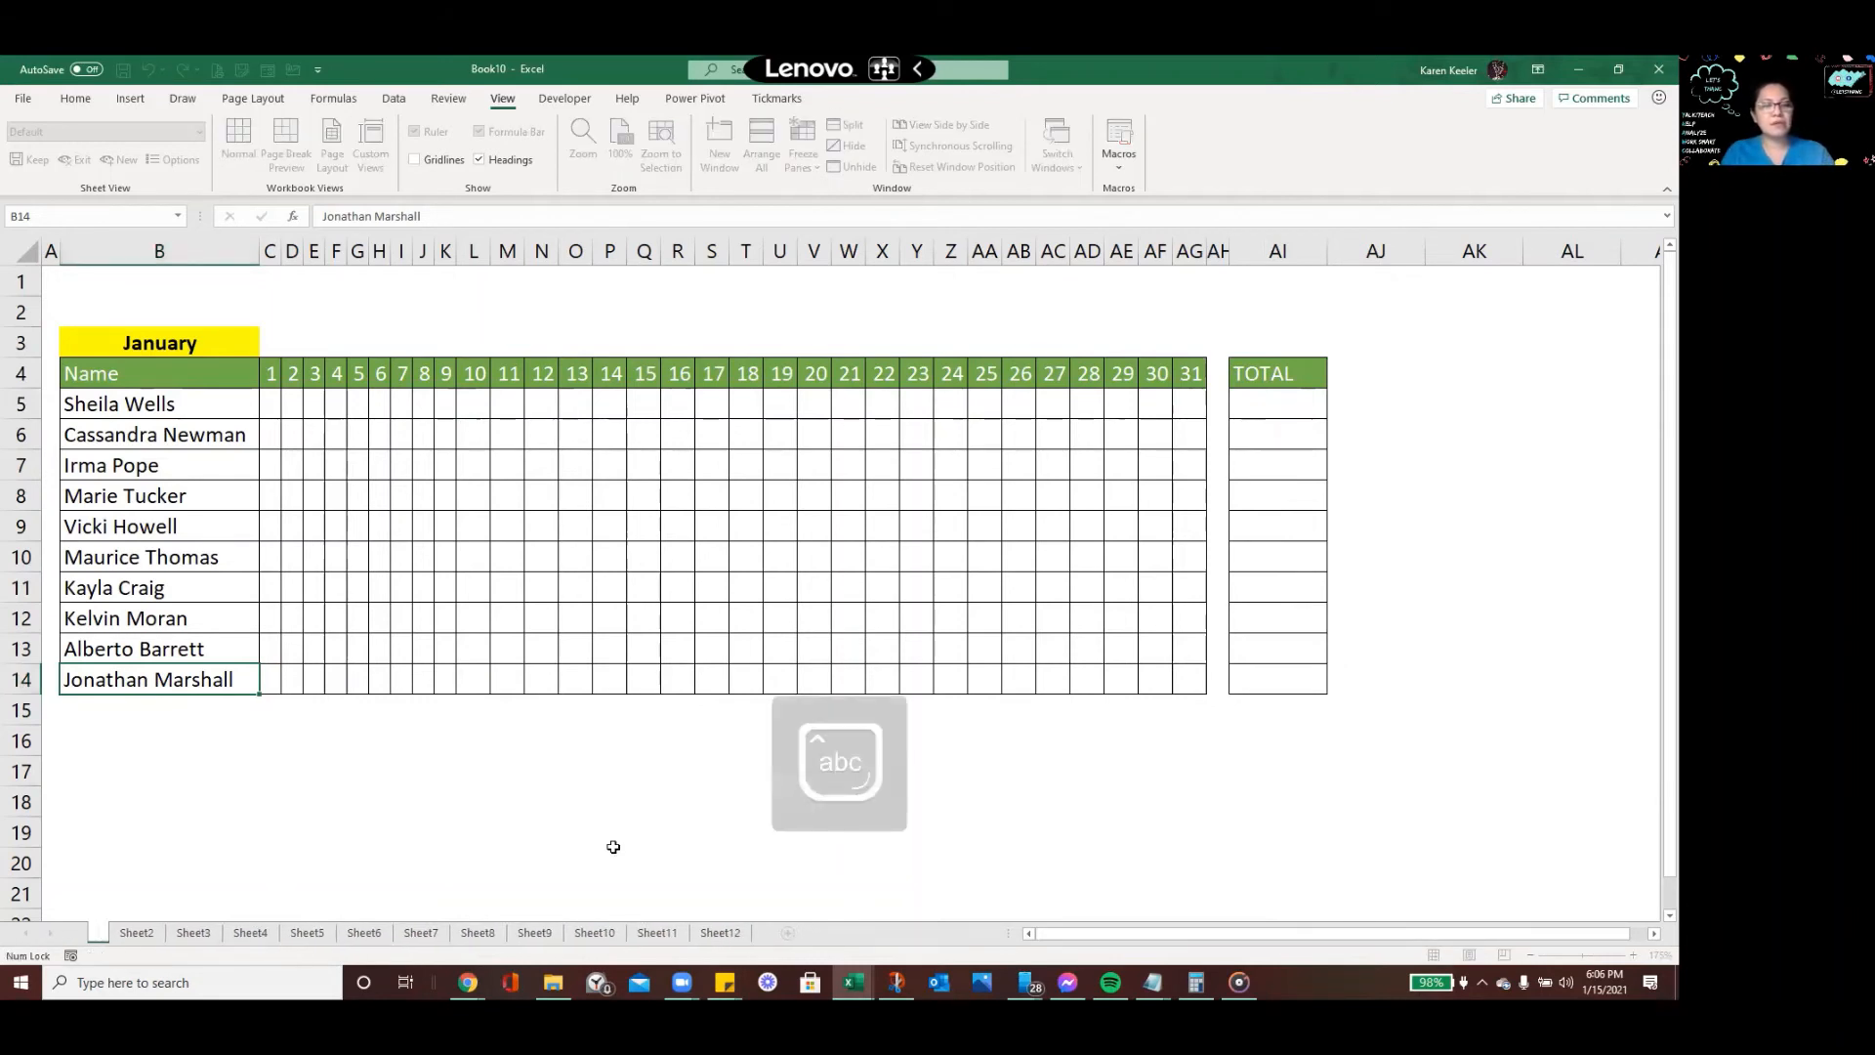
text(January)
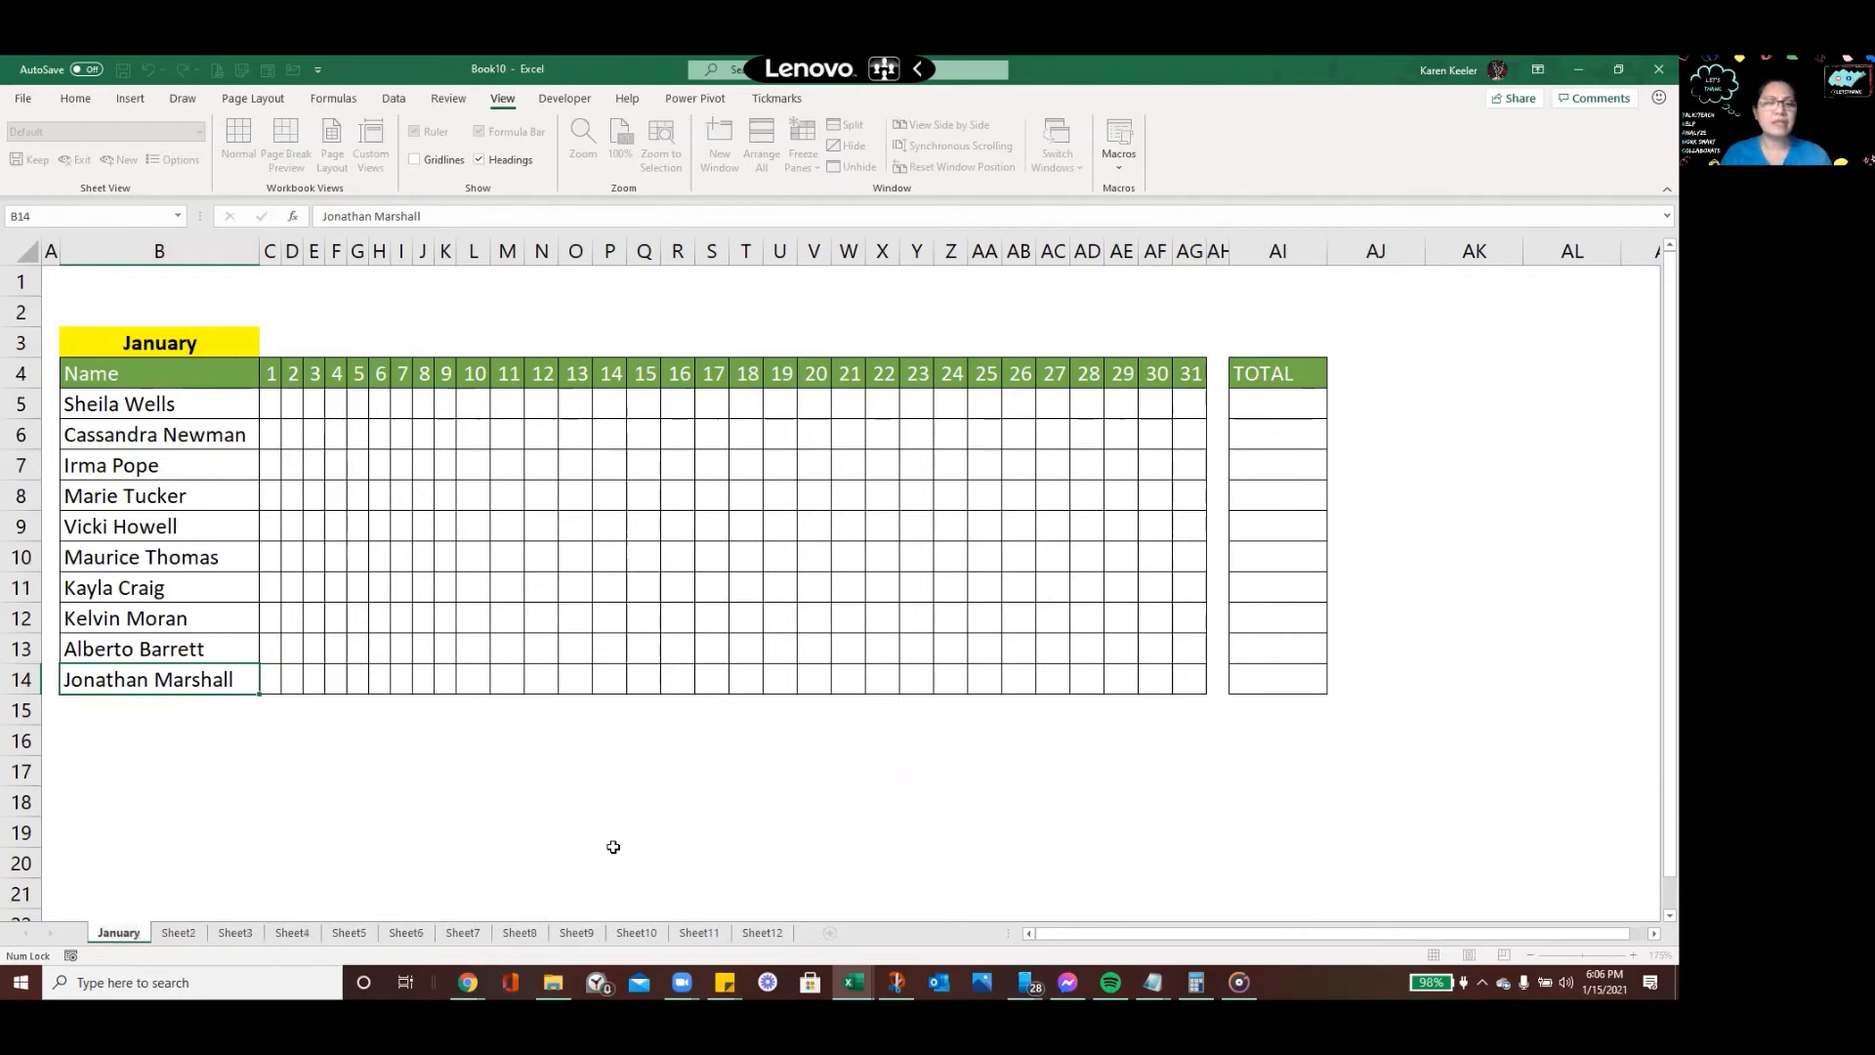
click(535, 842)
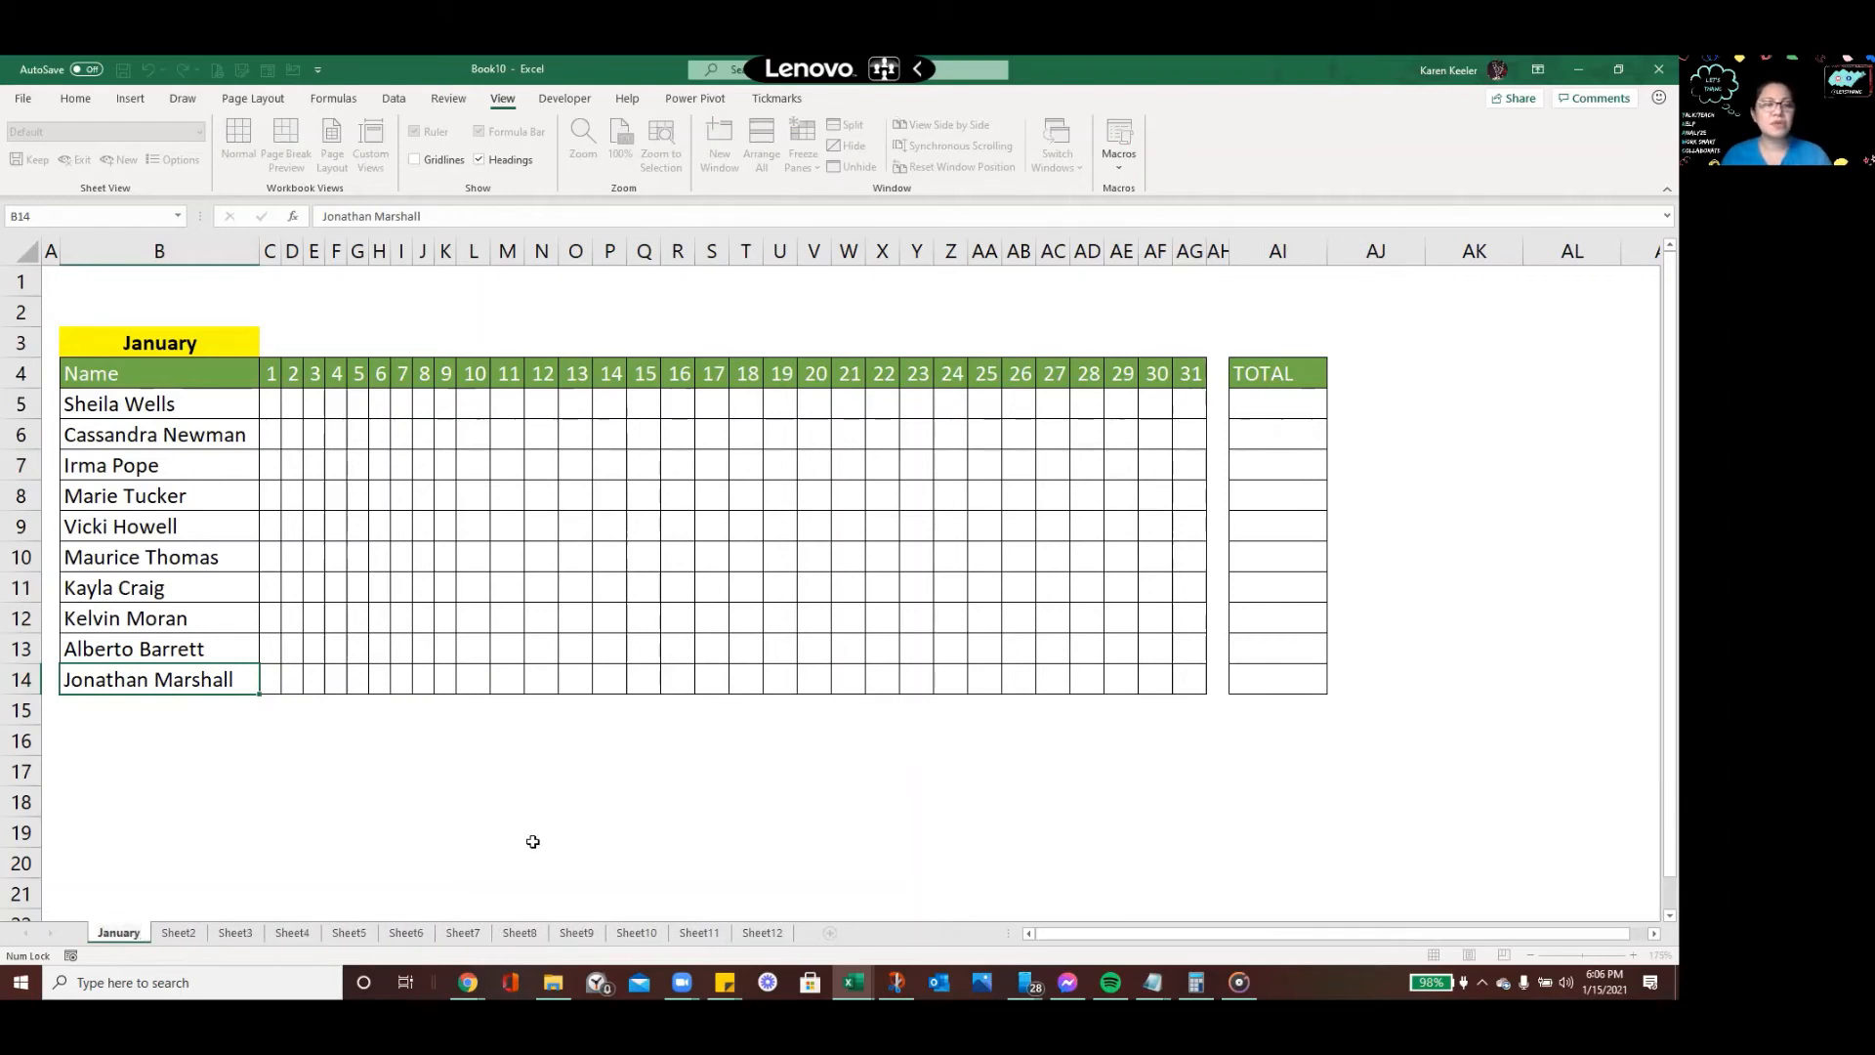
click(561, 793)
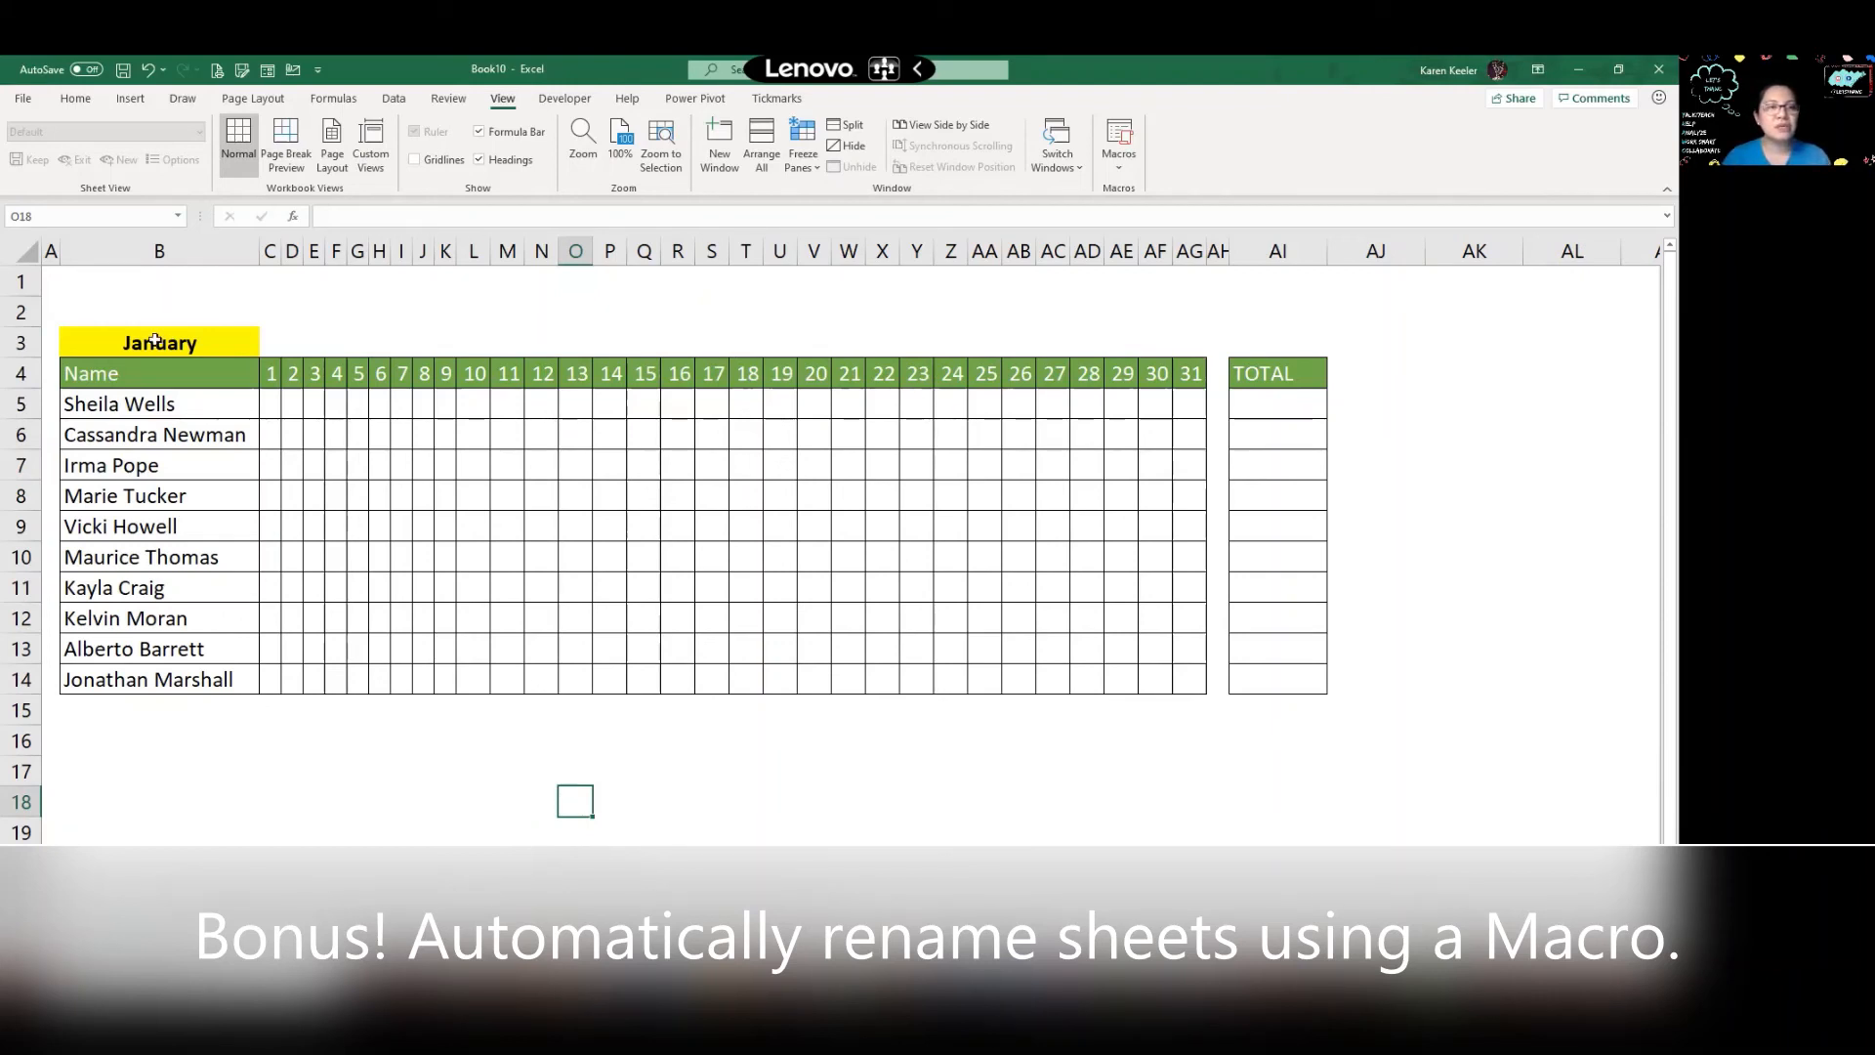
On the grouped sheets January through Sheet12, enter =B3 in cell A1 and widen column A to fit the month name
click(55, 277)
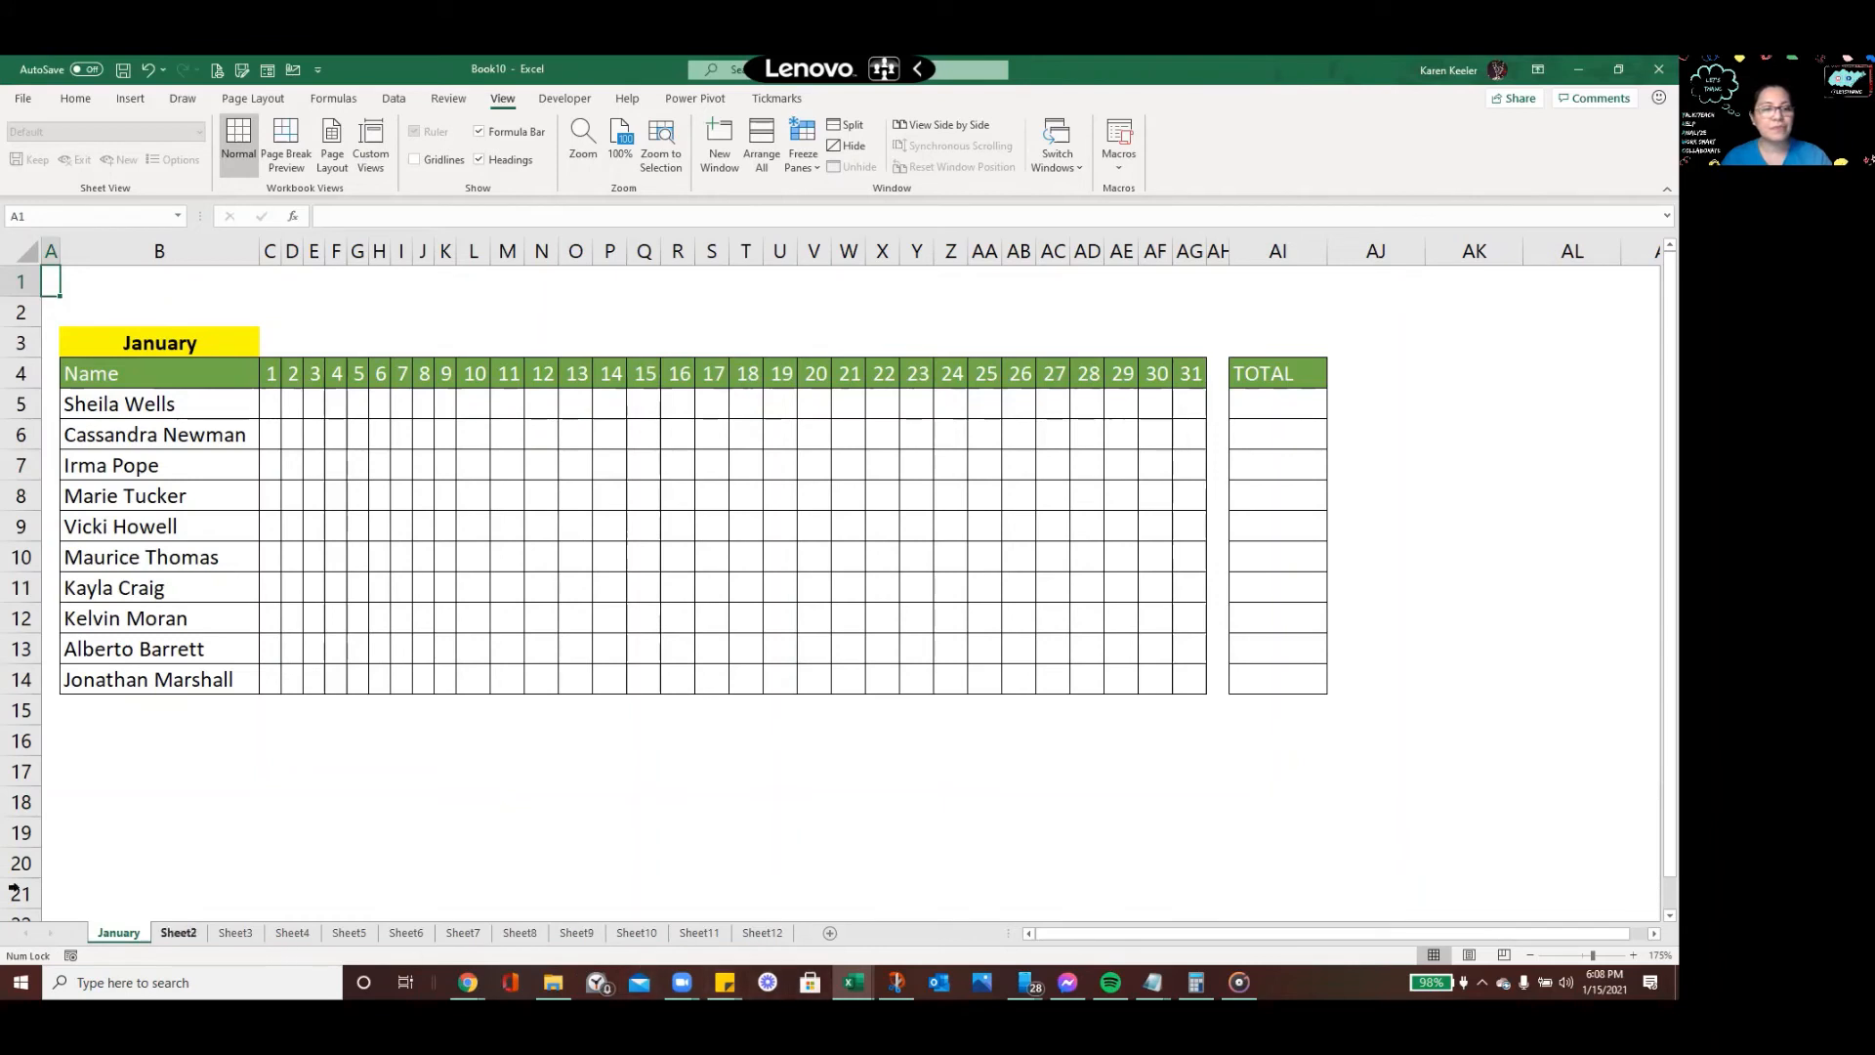
shift+click(777, 933)
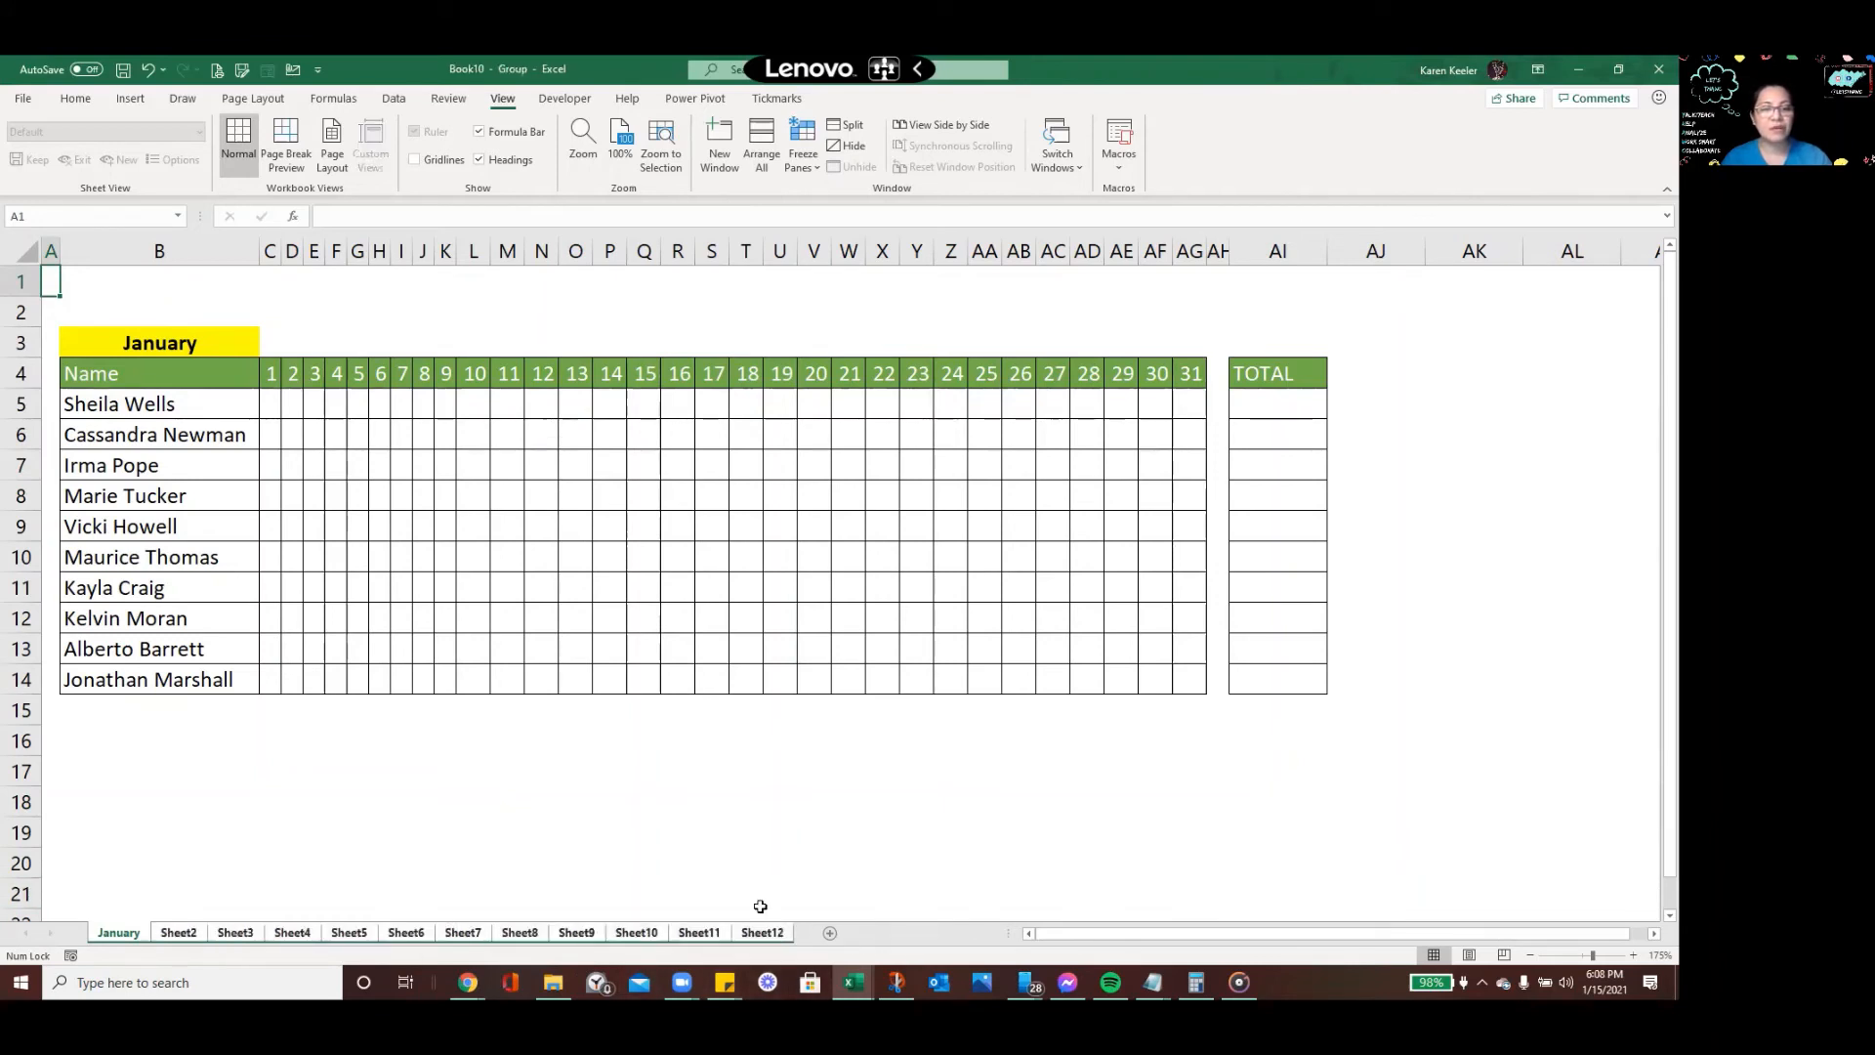
click(290, 217)
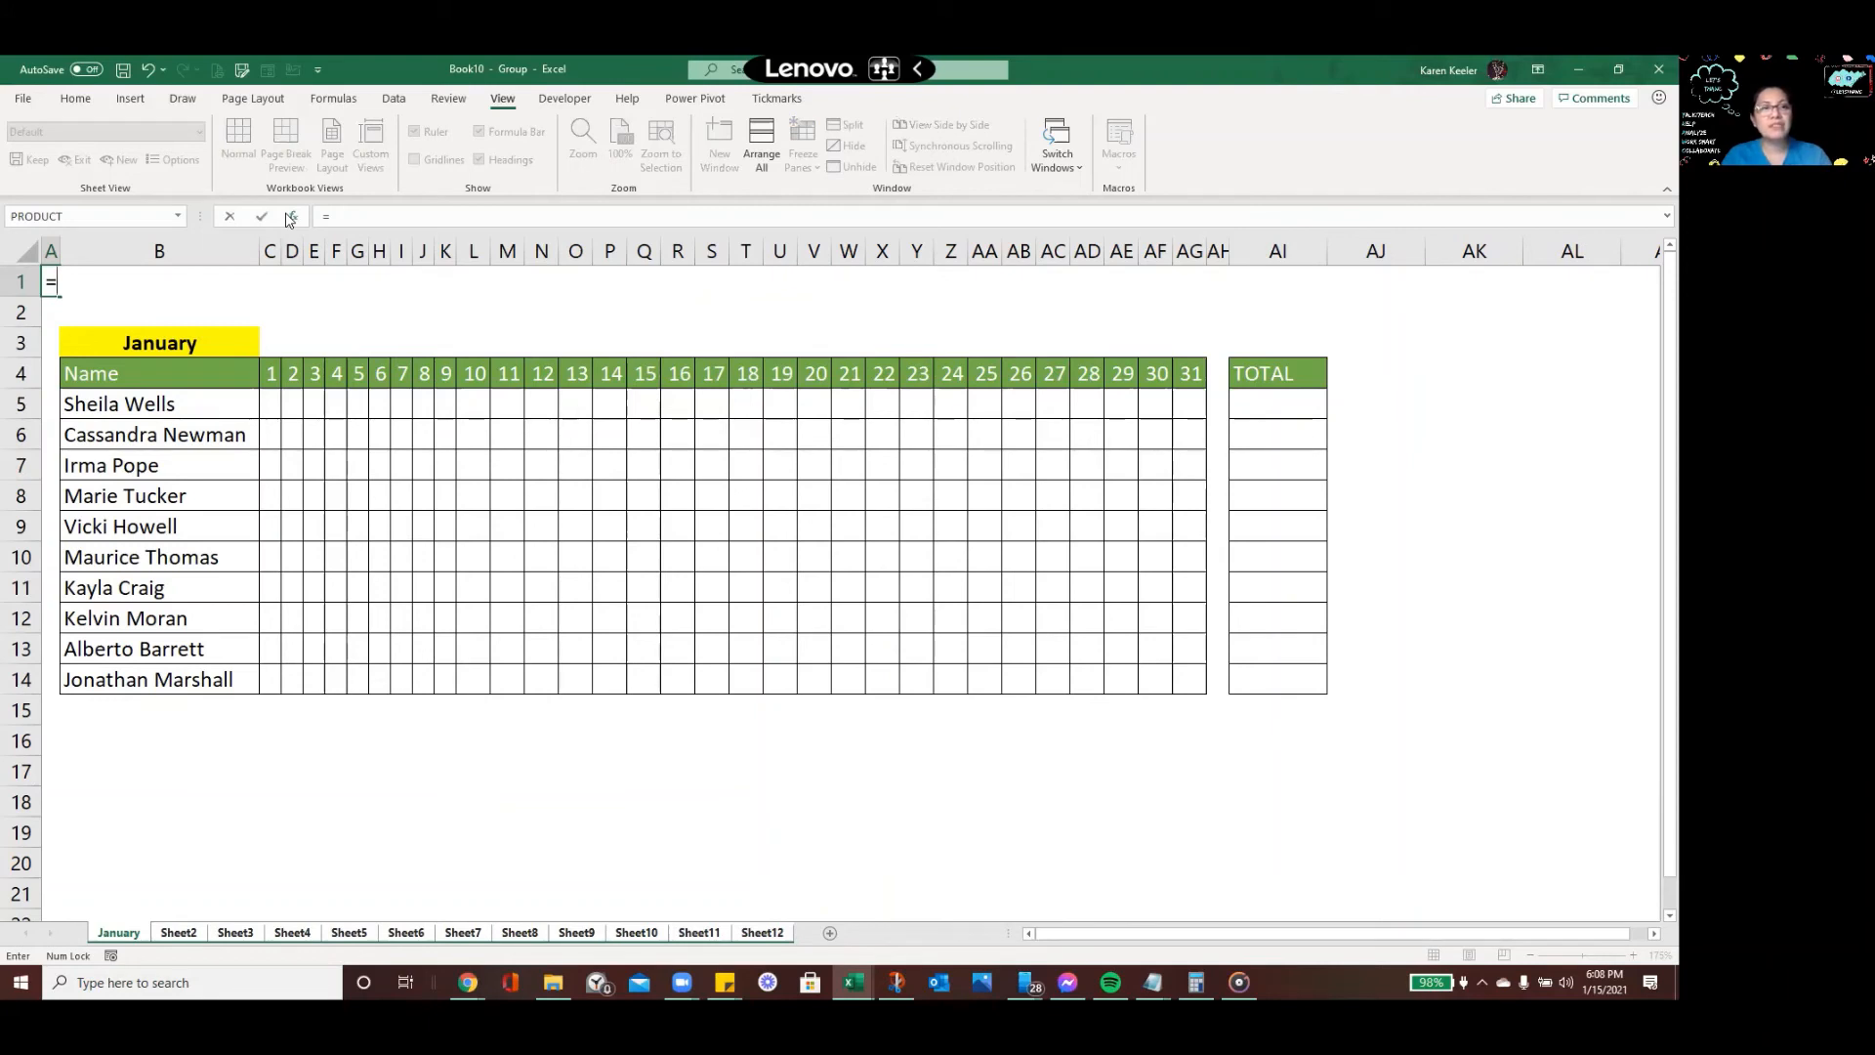
click(144, 333)
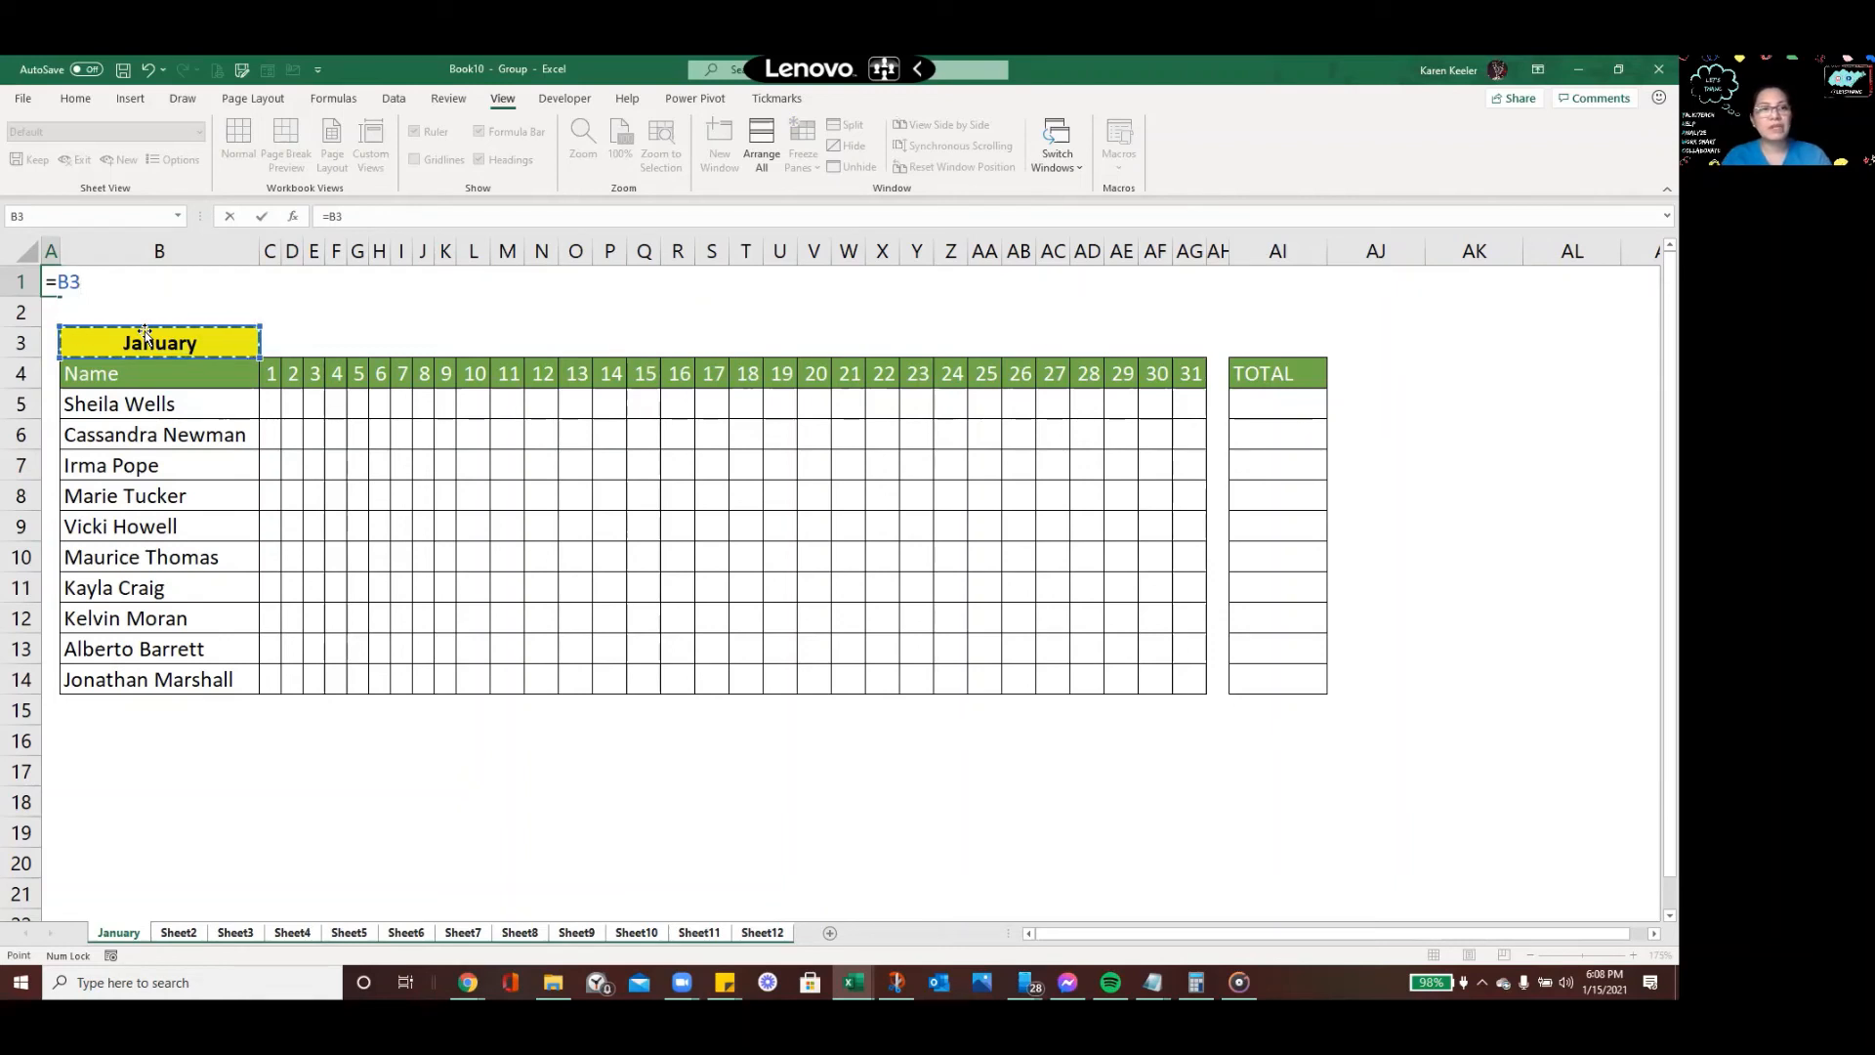
key(Return)
key(Up)
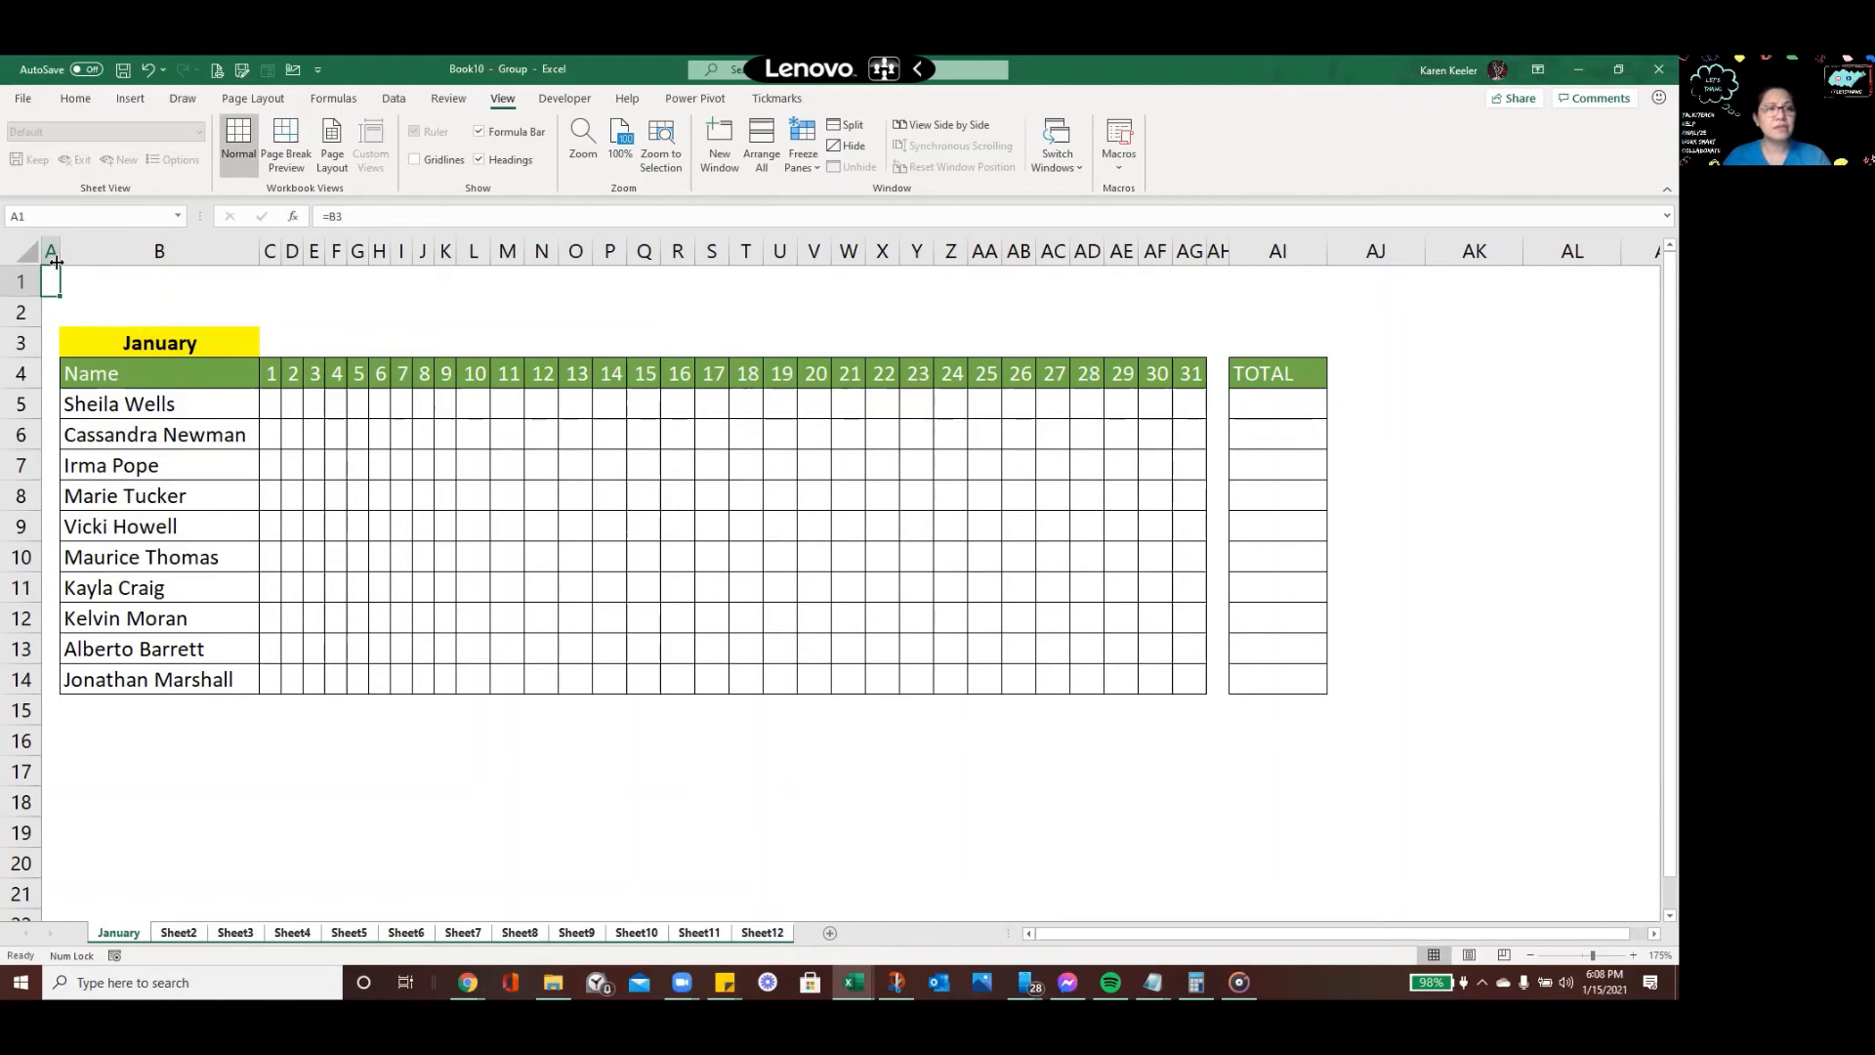
drag(60, 252, 186, 252)
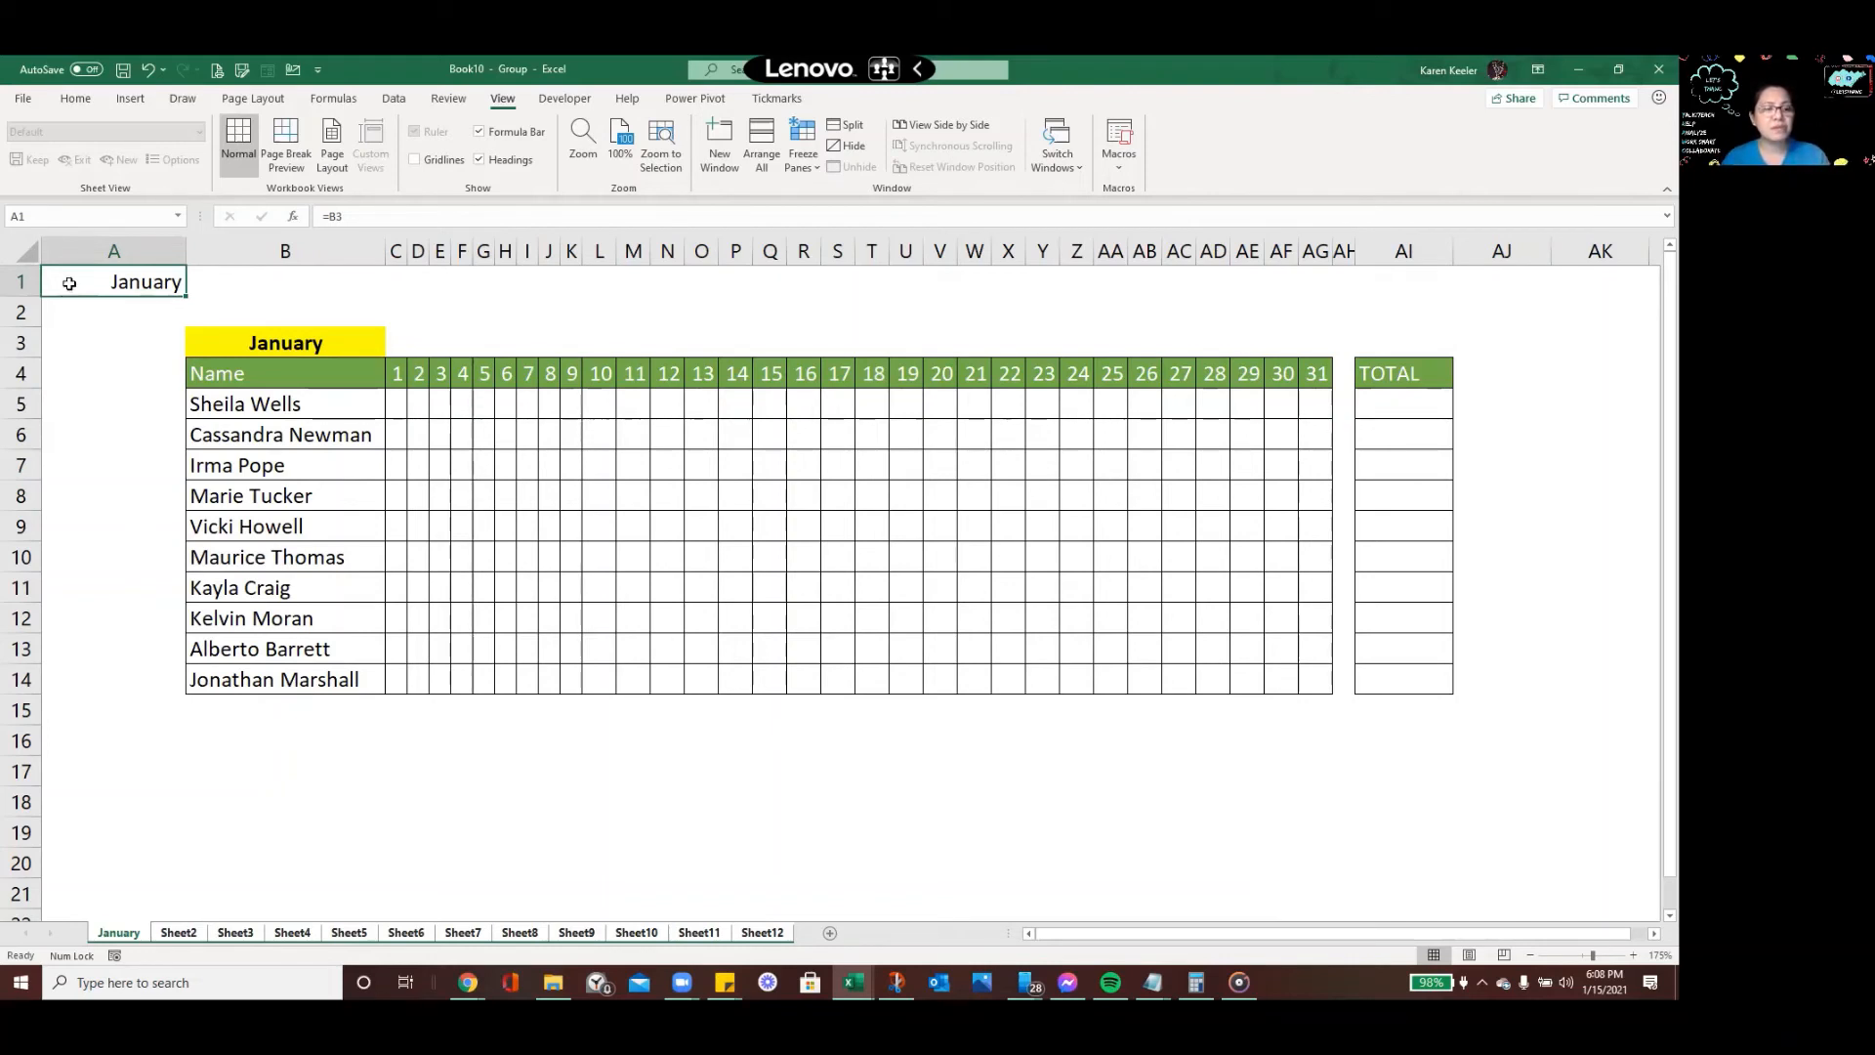
Try replacing the formula in A1 with its pasted value on the grouped sheets, and undo the paste
key(ctrl+c)
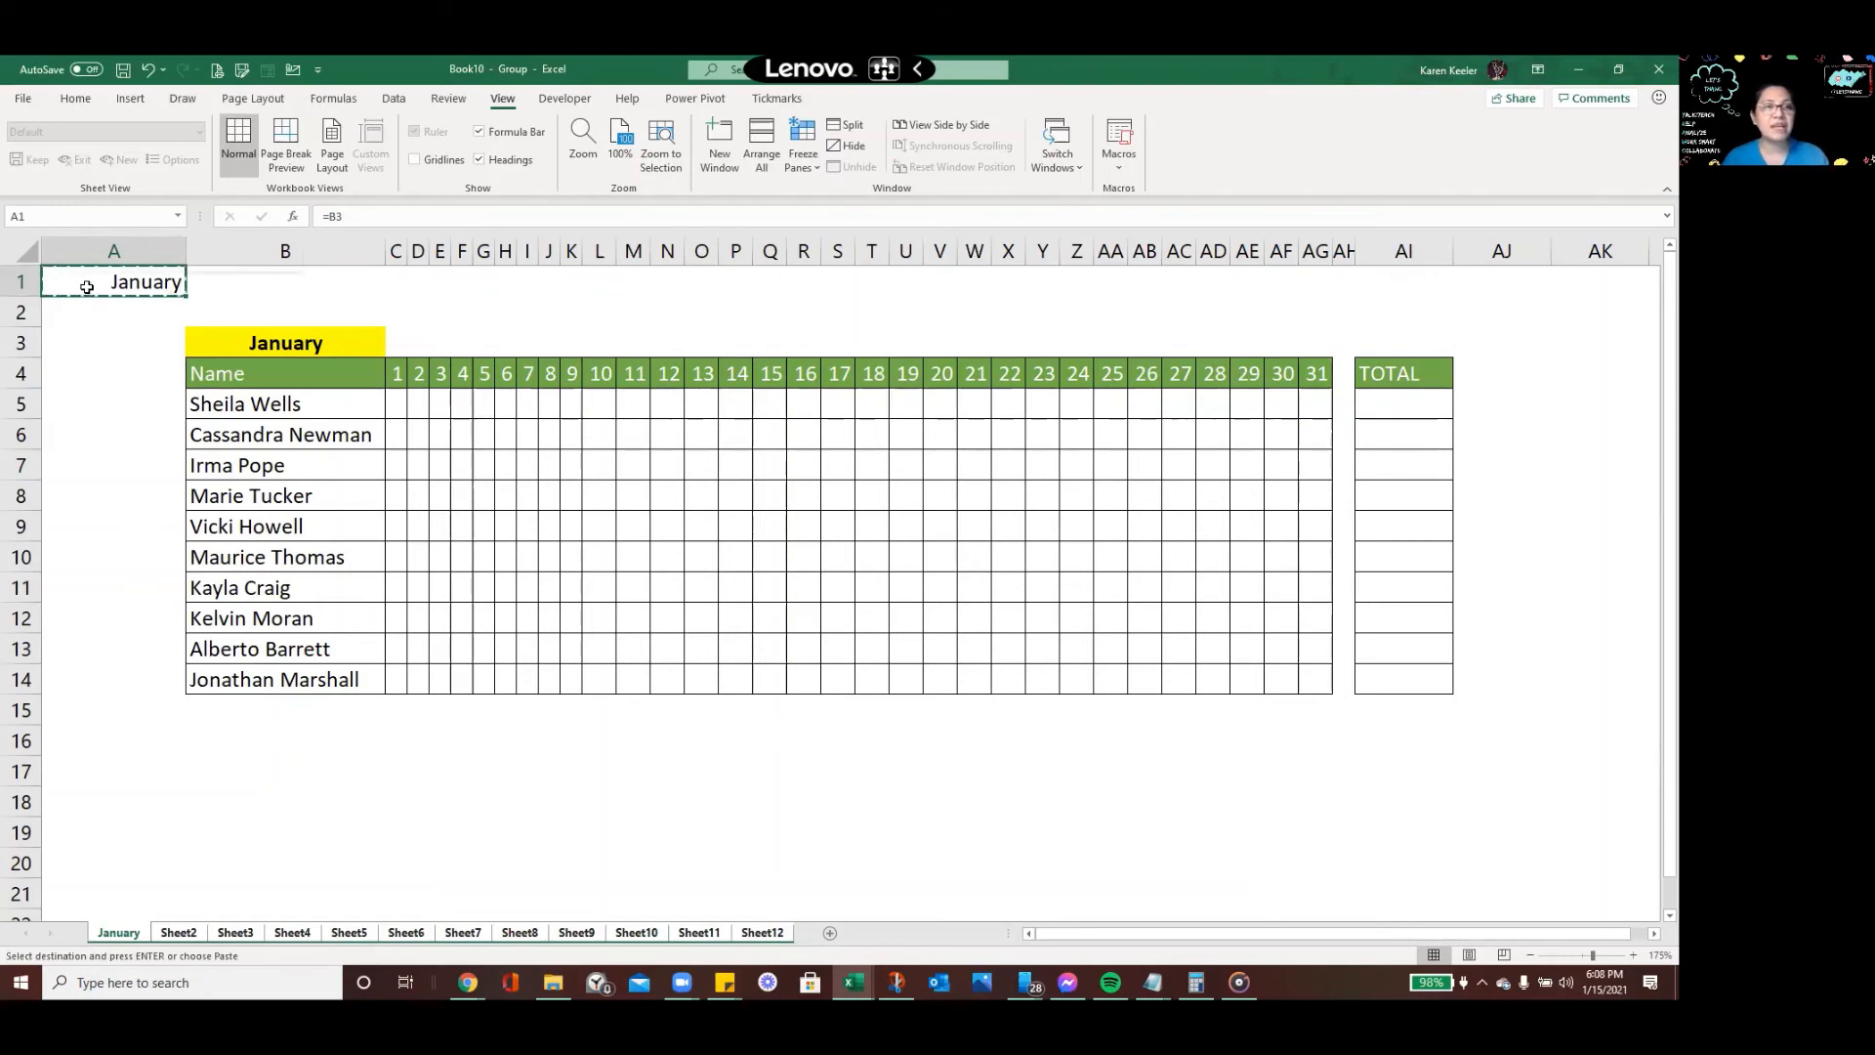
right_click(70, 284)
click(140, 377)
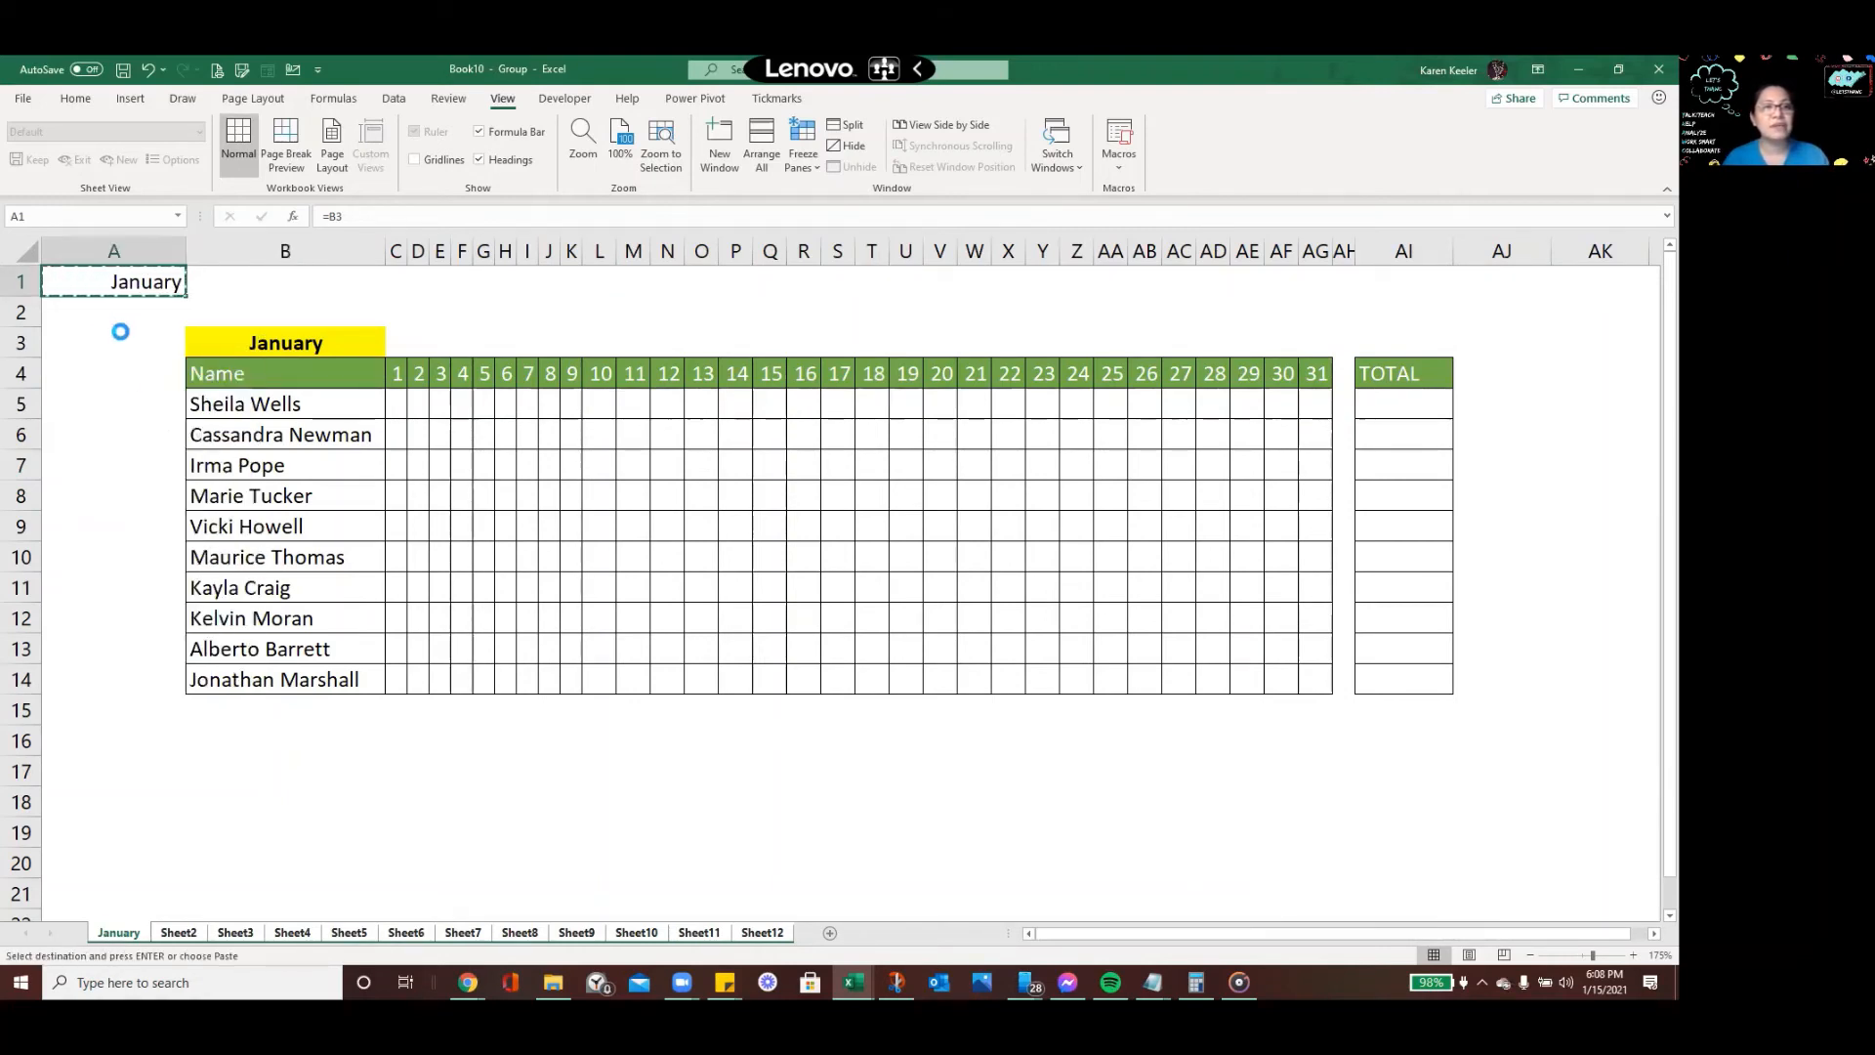
click(115, 332)
click(99, 282)
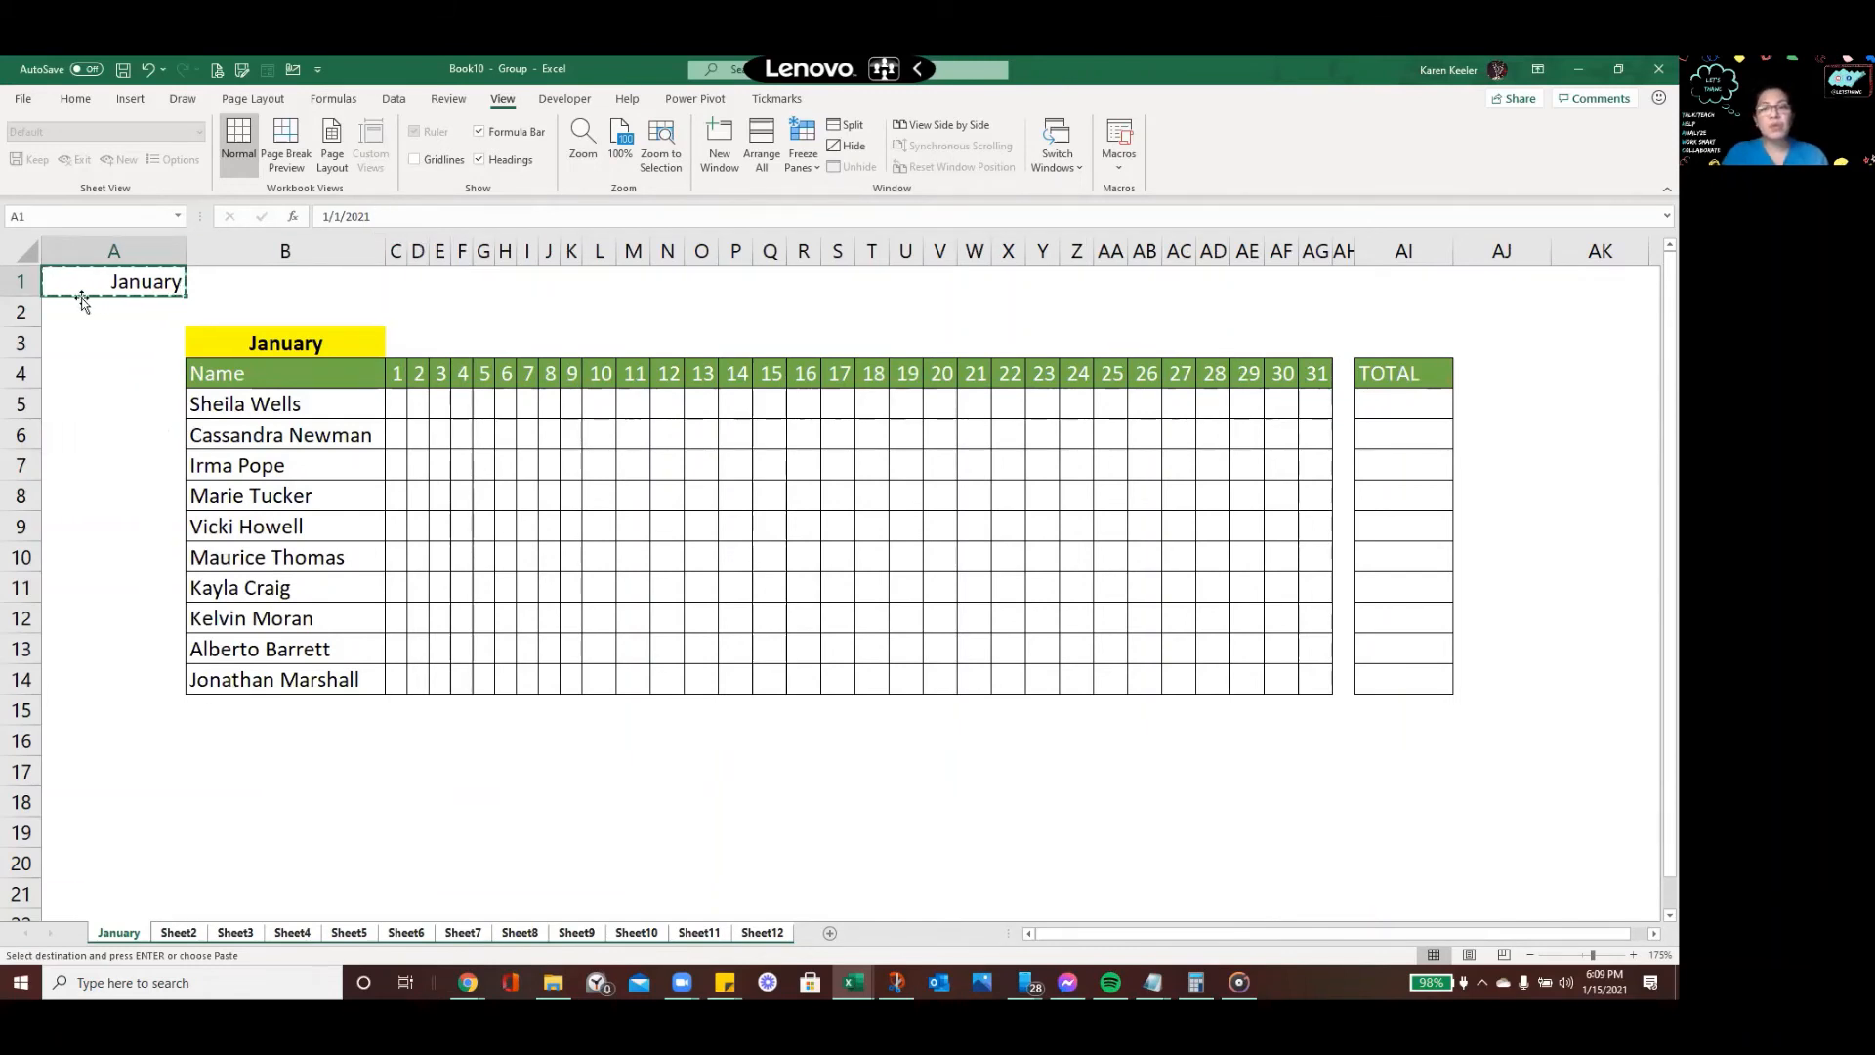
key(ctrl+z)
On the grouped sheets January through Sheet12, enter =TEXT(B3,"MMMM") in cell A1 to give the month name as text
text(=te)
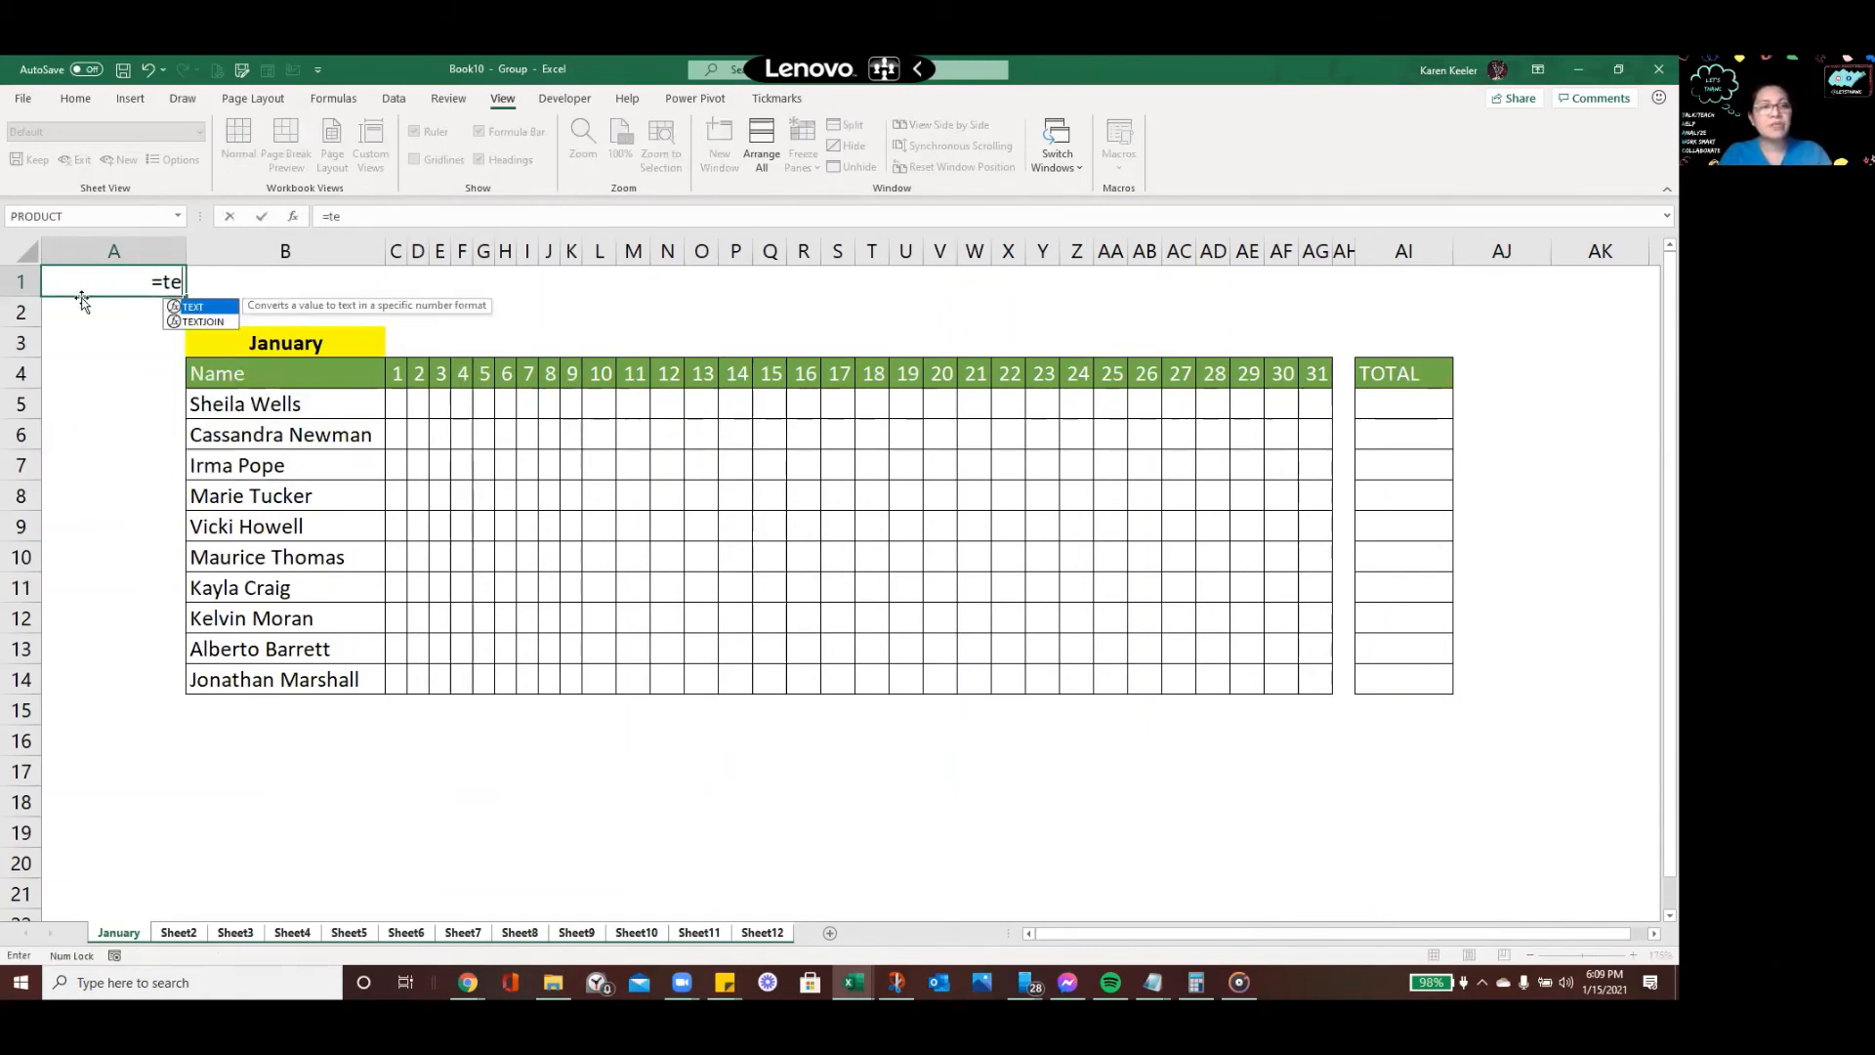
text(xt()
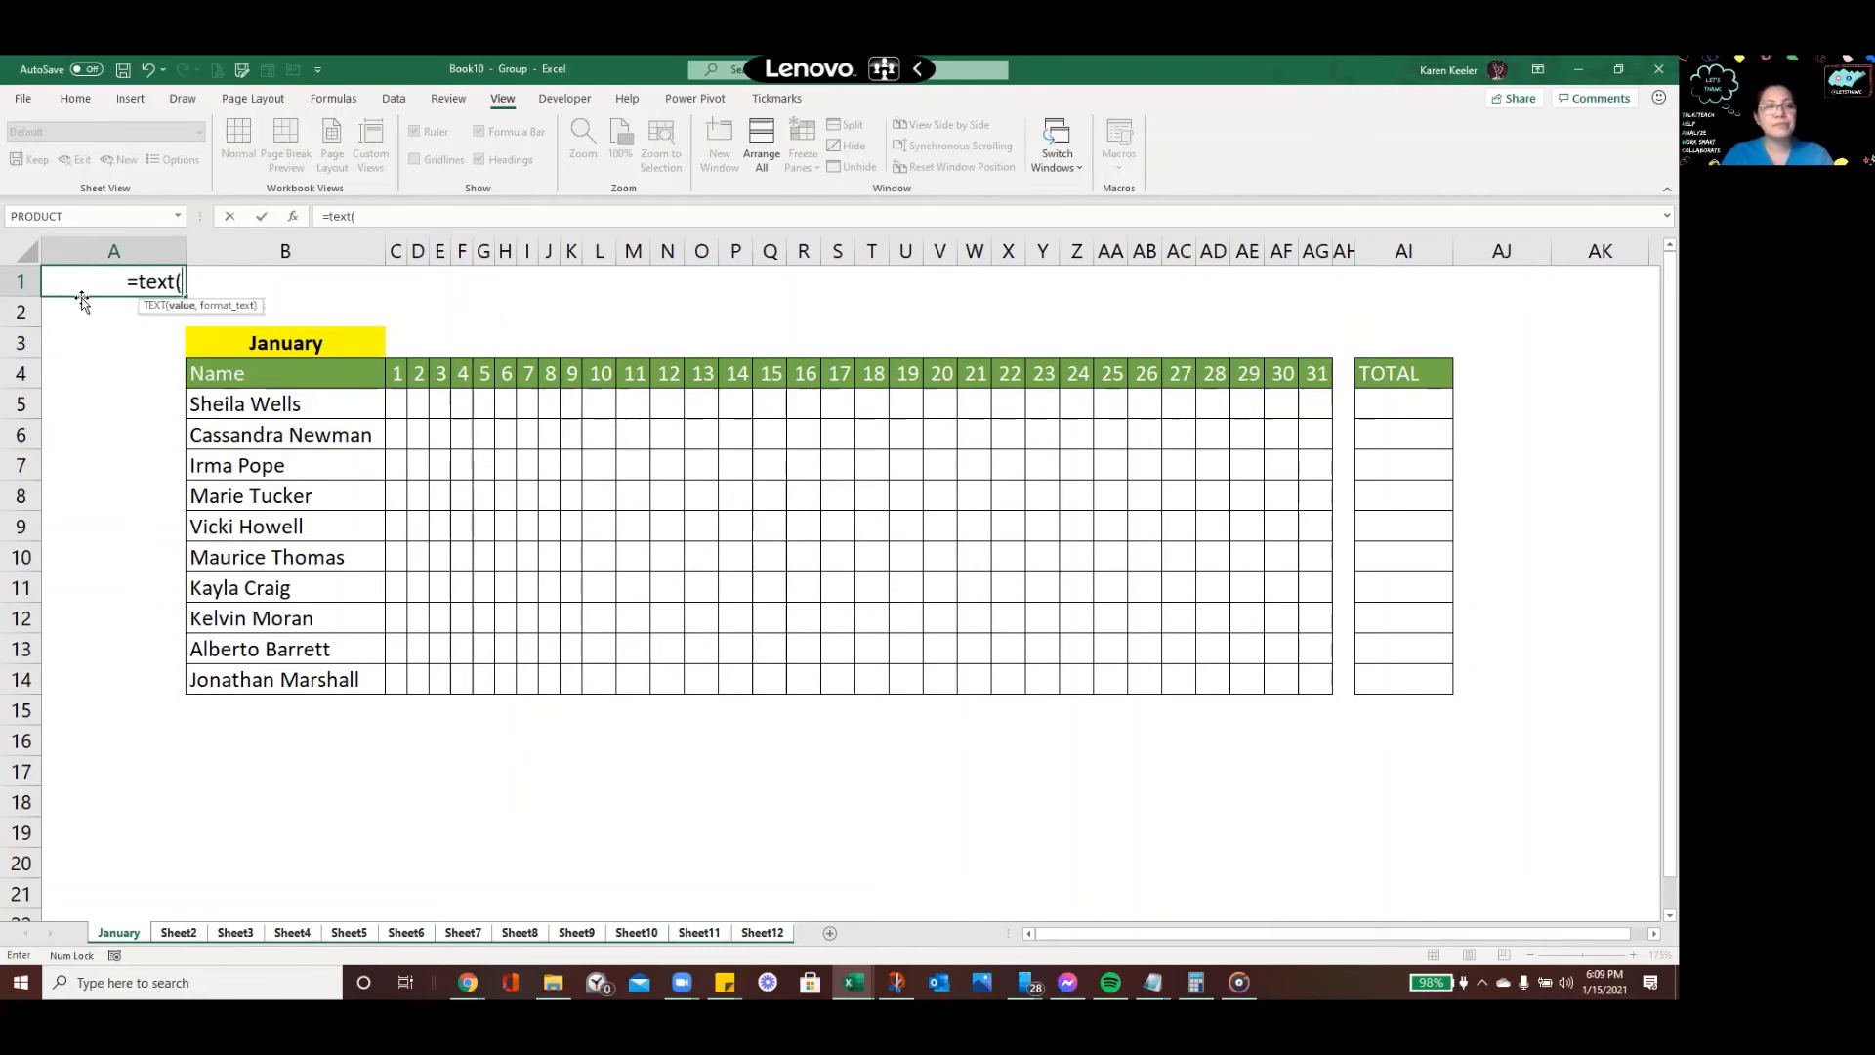
click(298, 346)
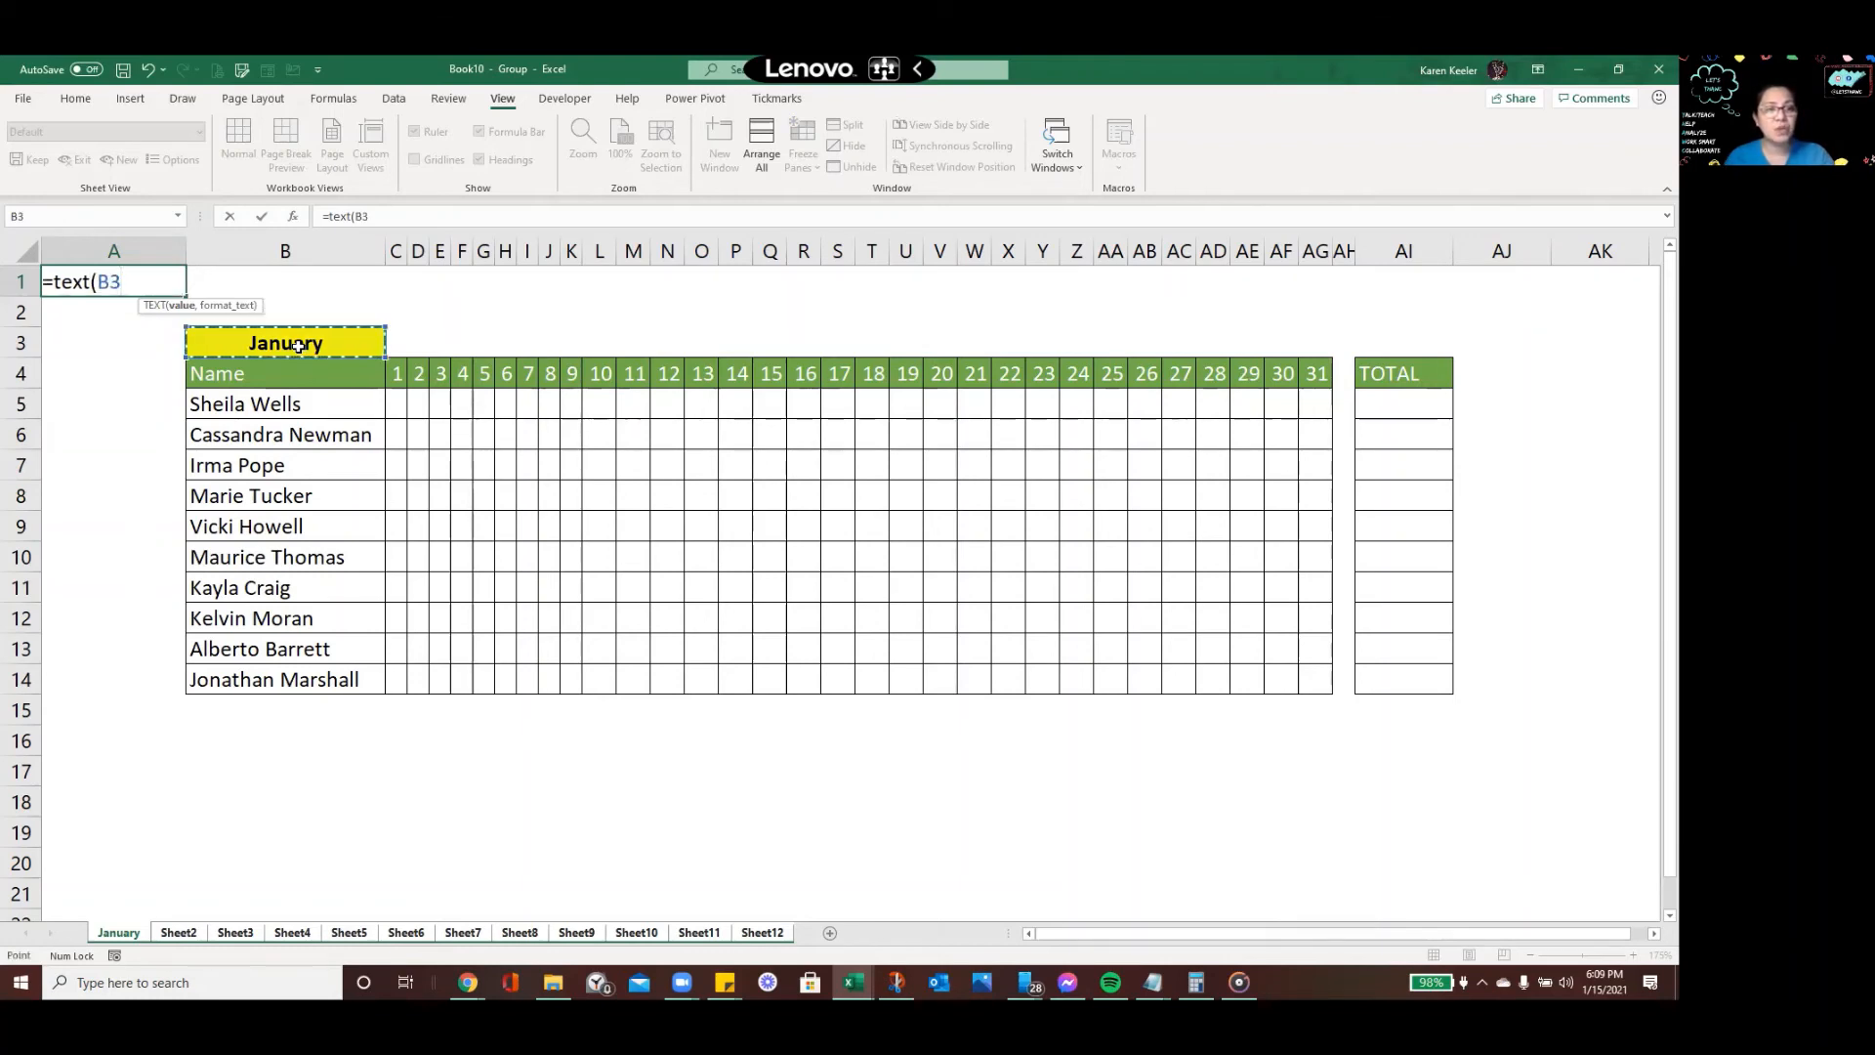
text(,)
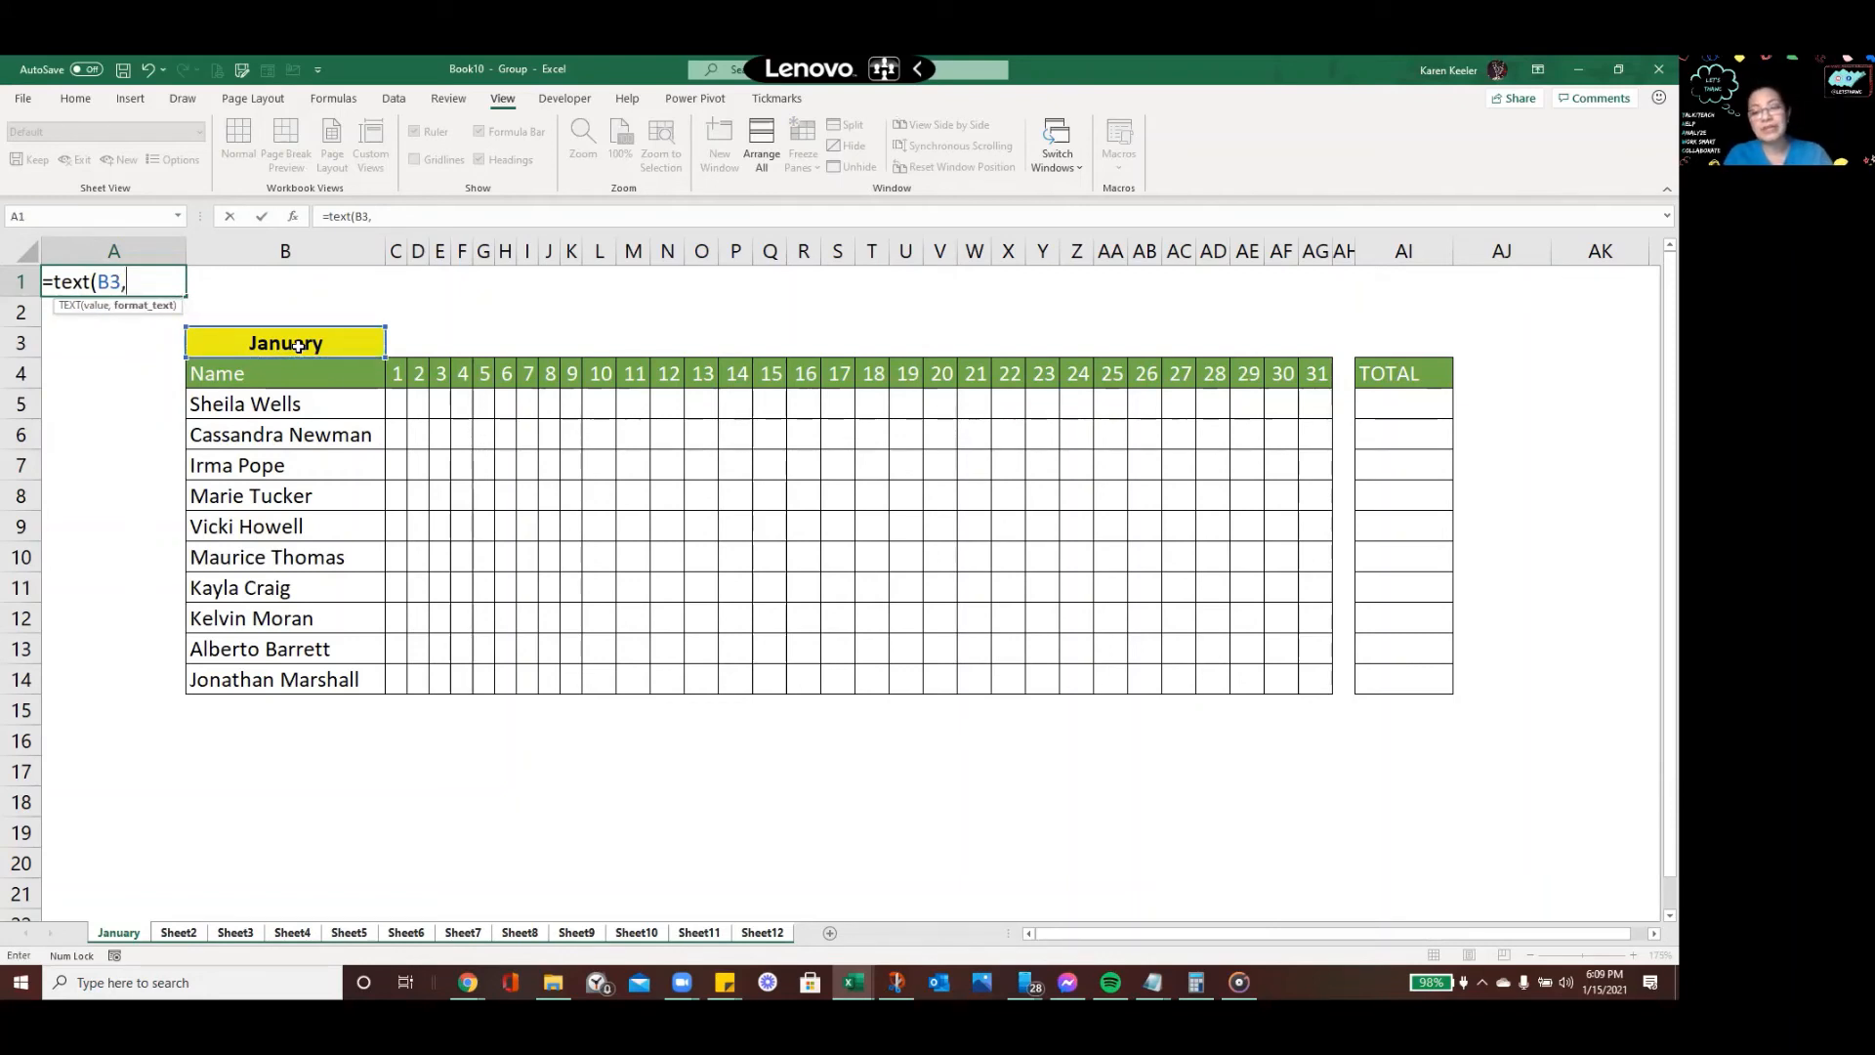
text("MMMM)
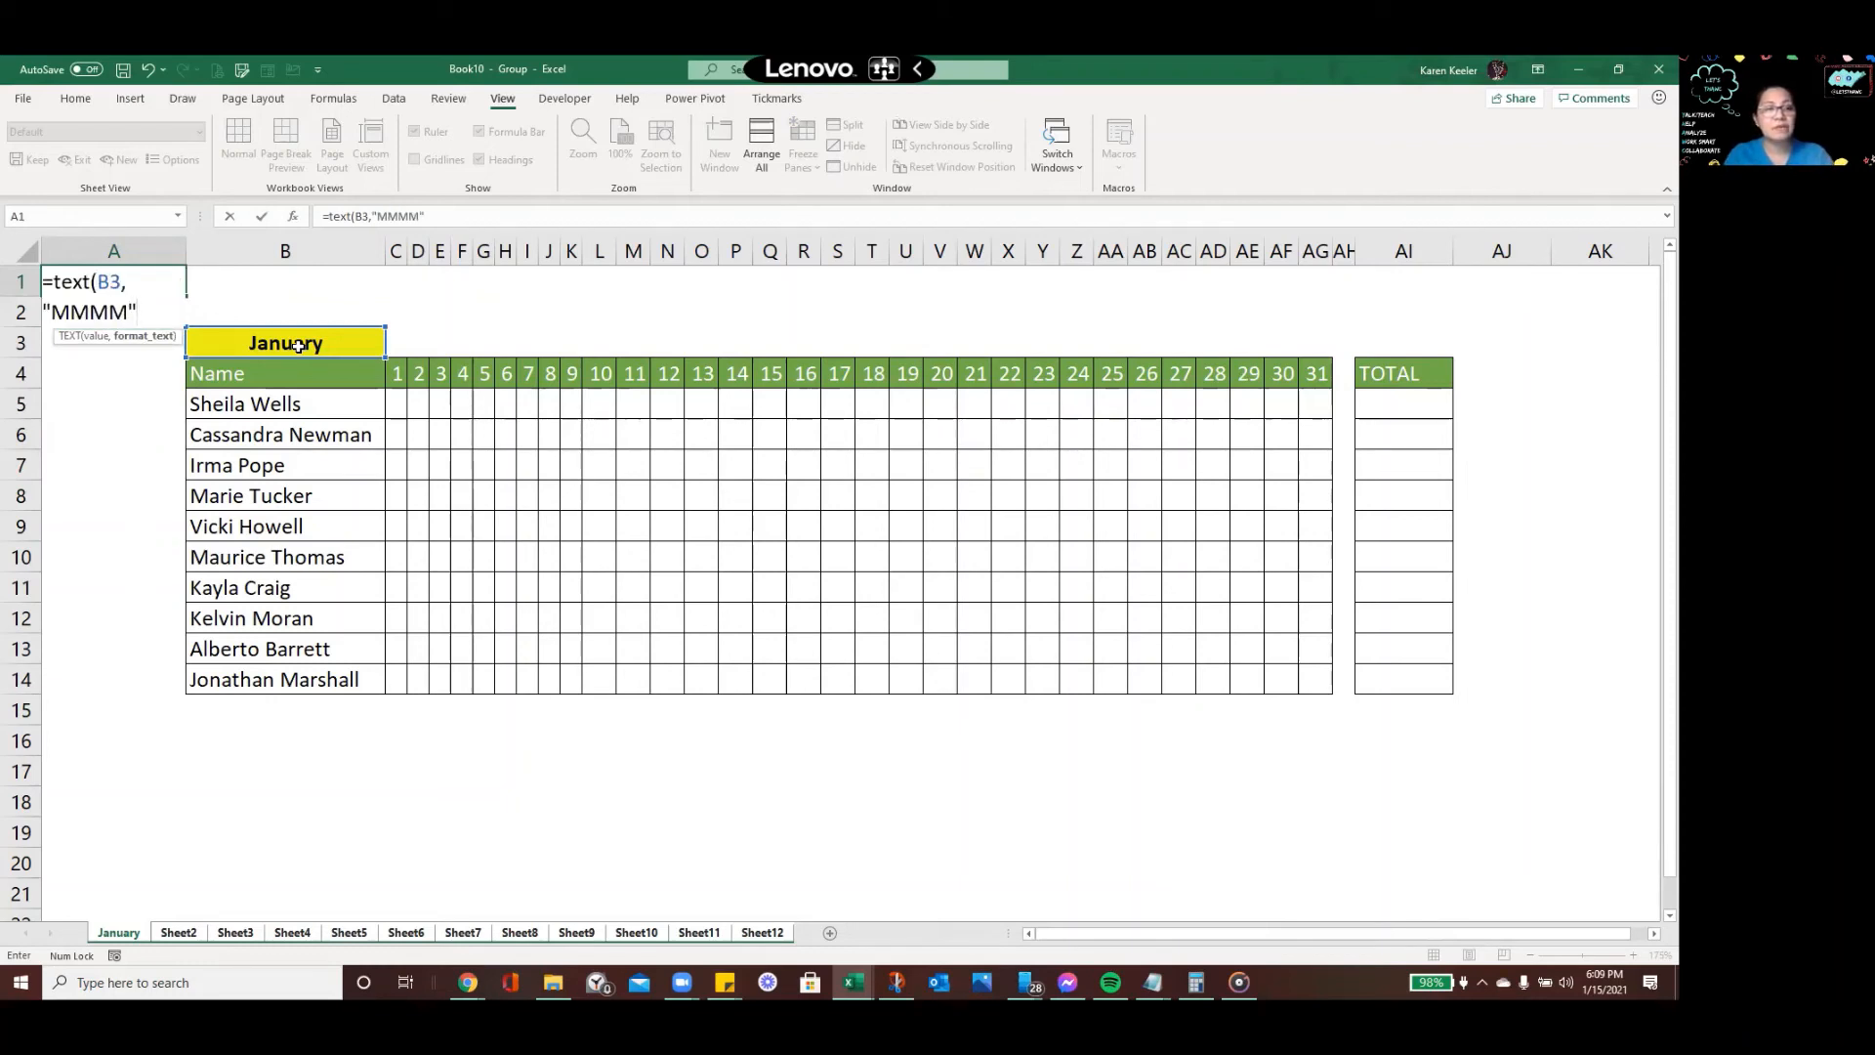
text("))
key(Return)
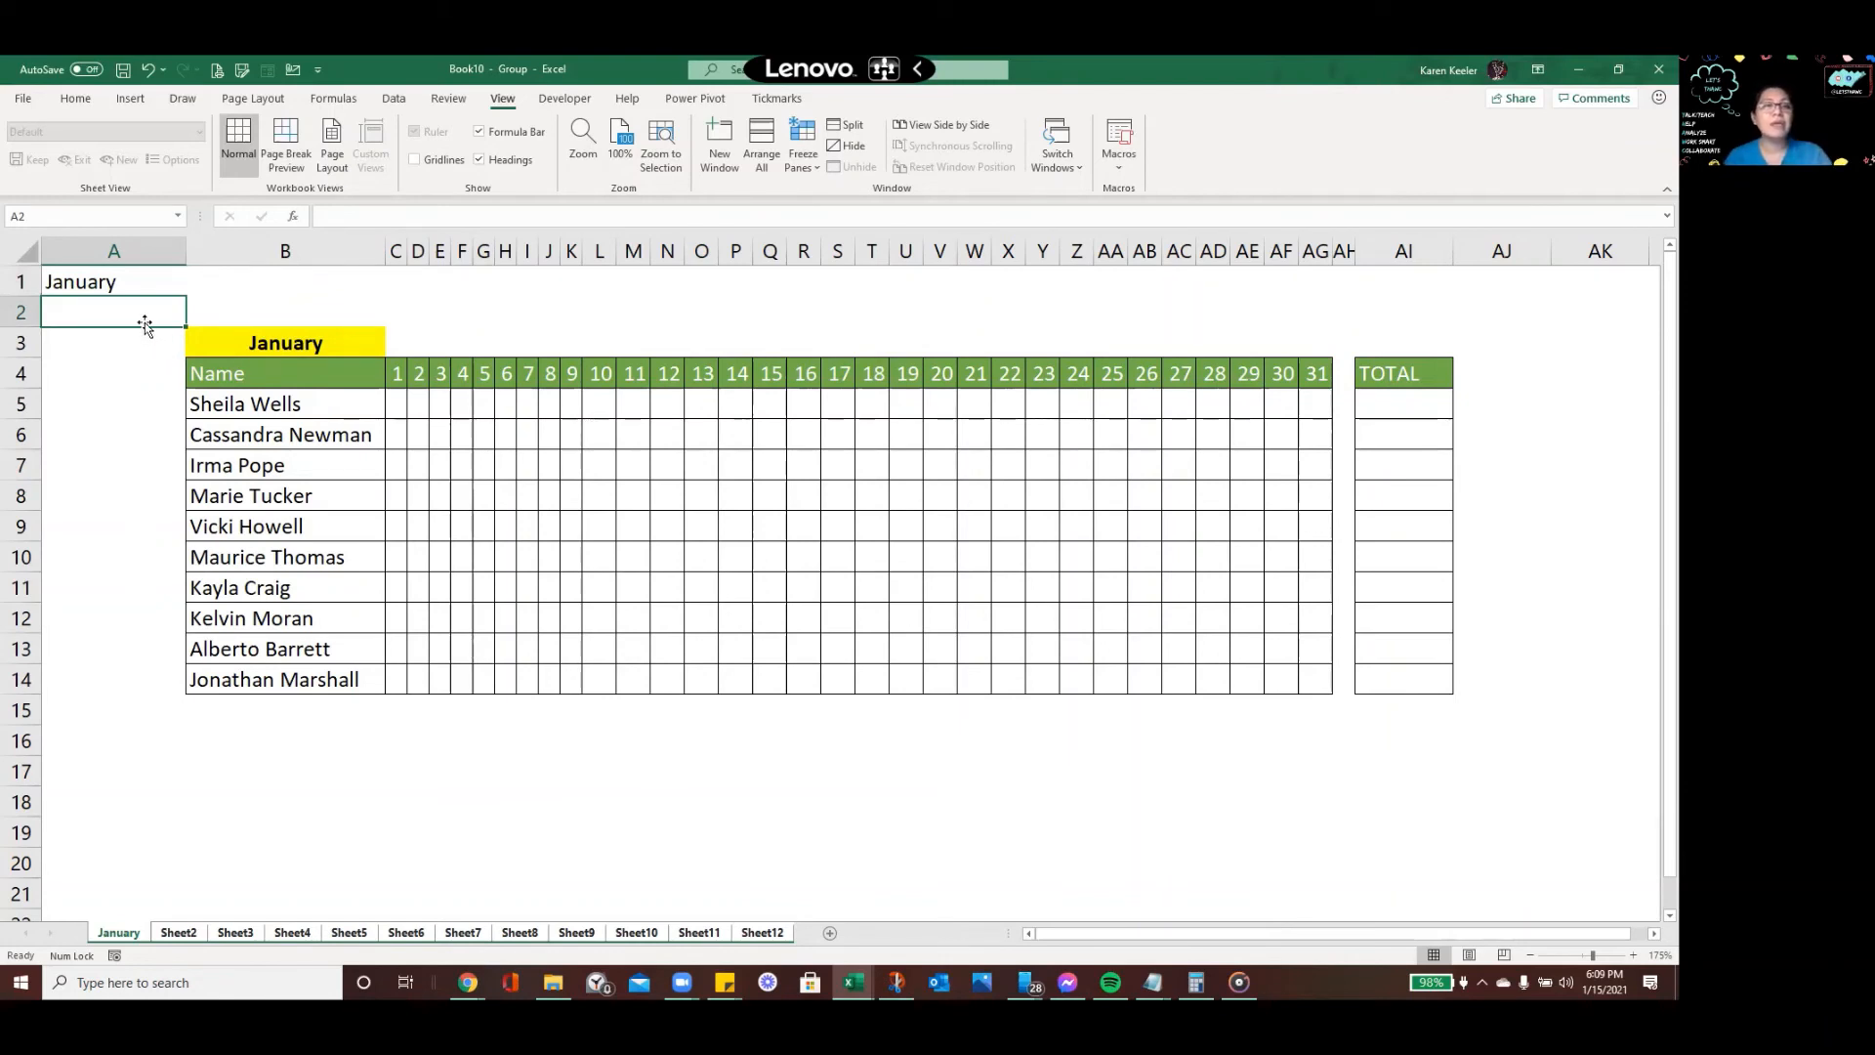
Replace the TEXT formula in A1 with its pasted value on all grouped sheets
click(139, 286)
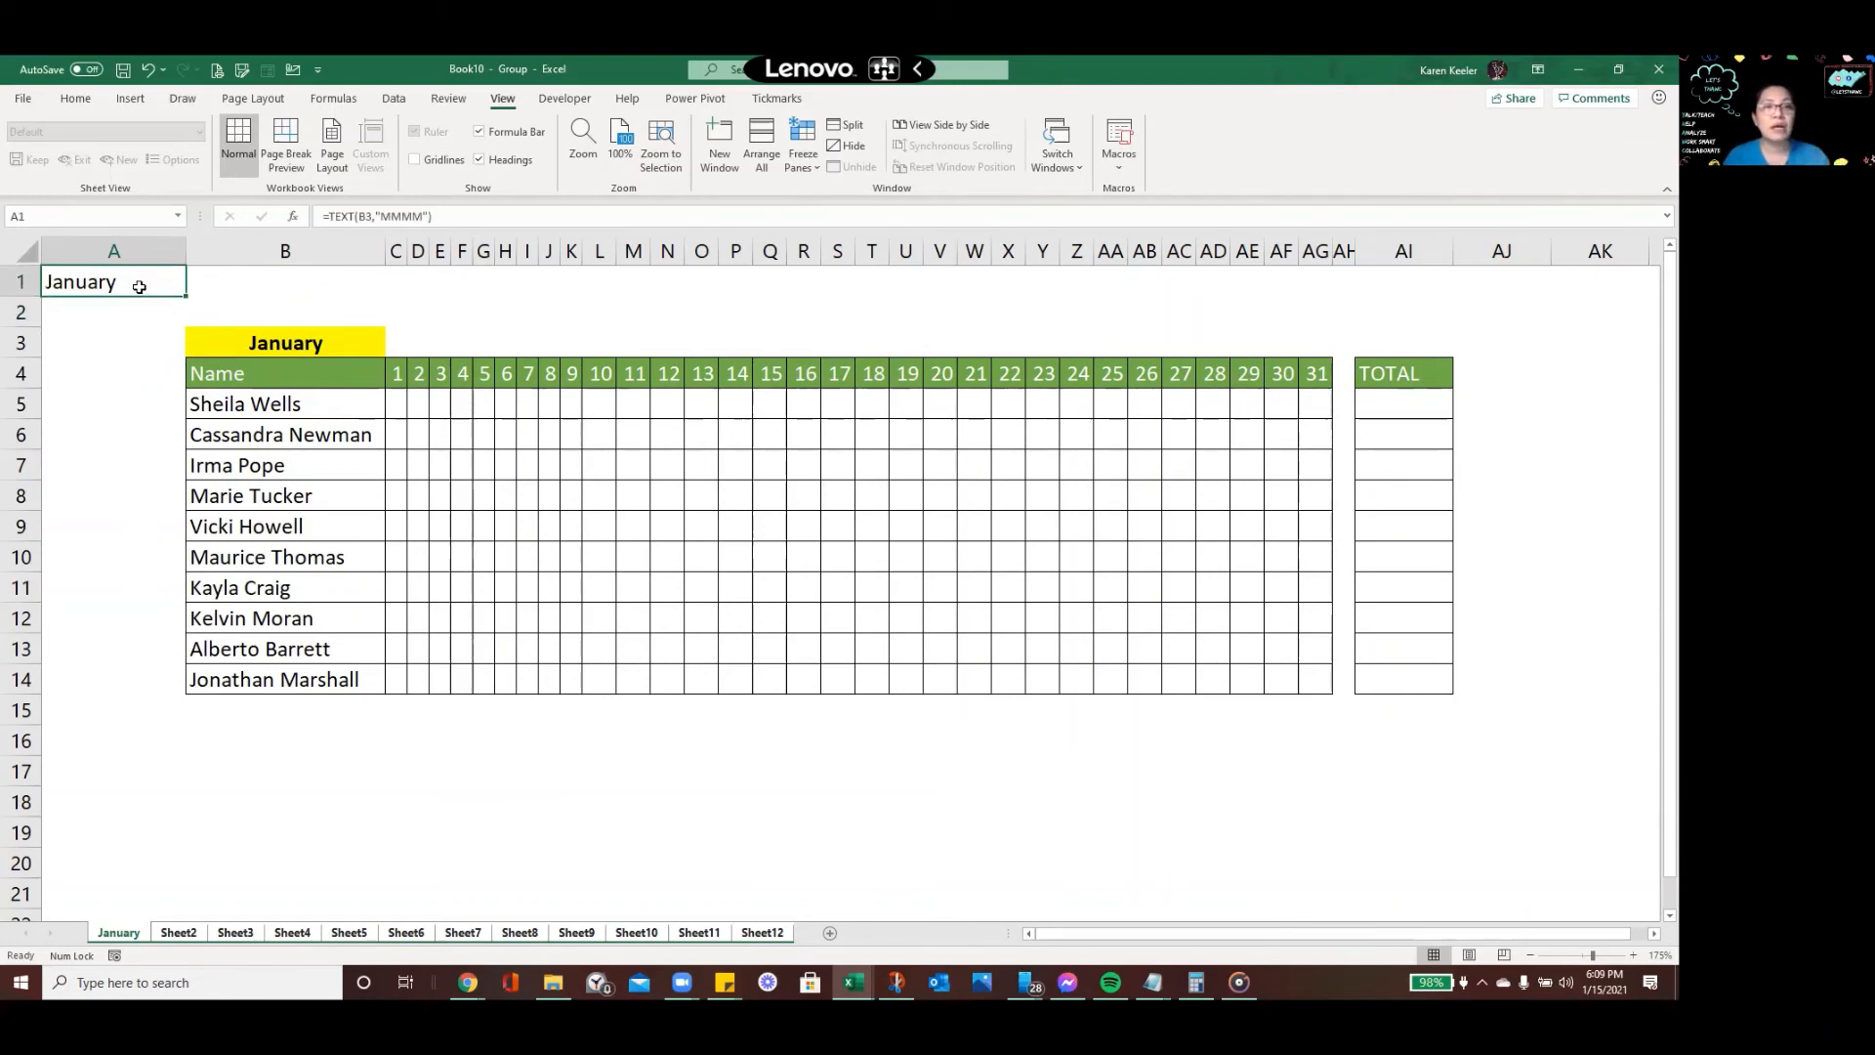
key(ctrl+c)
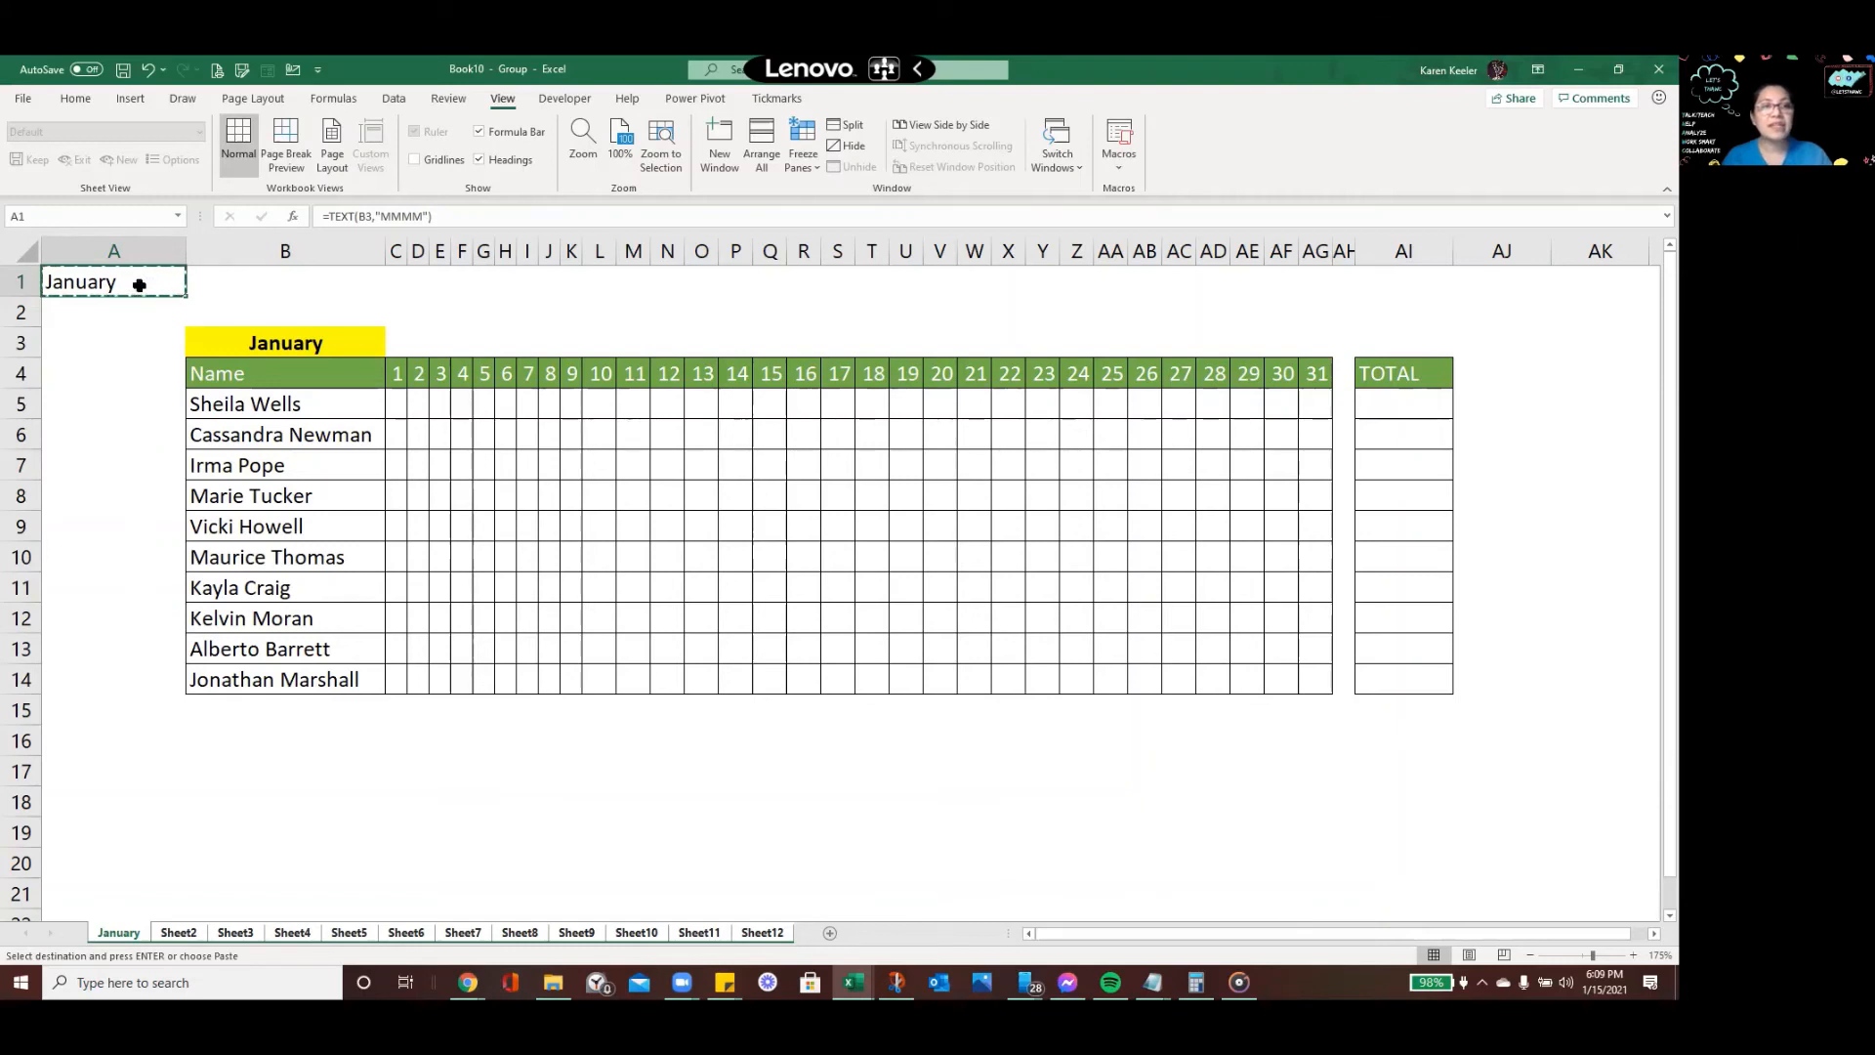
right_click(140, 288)
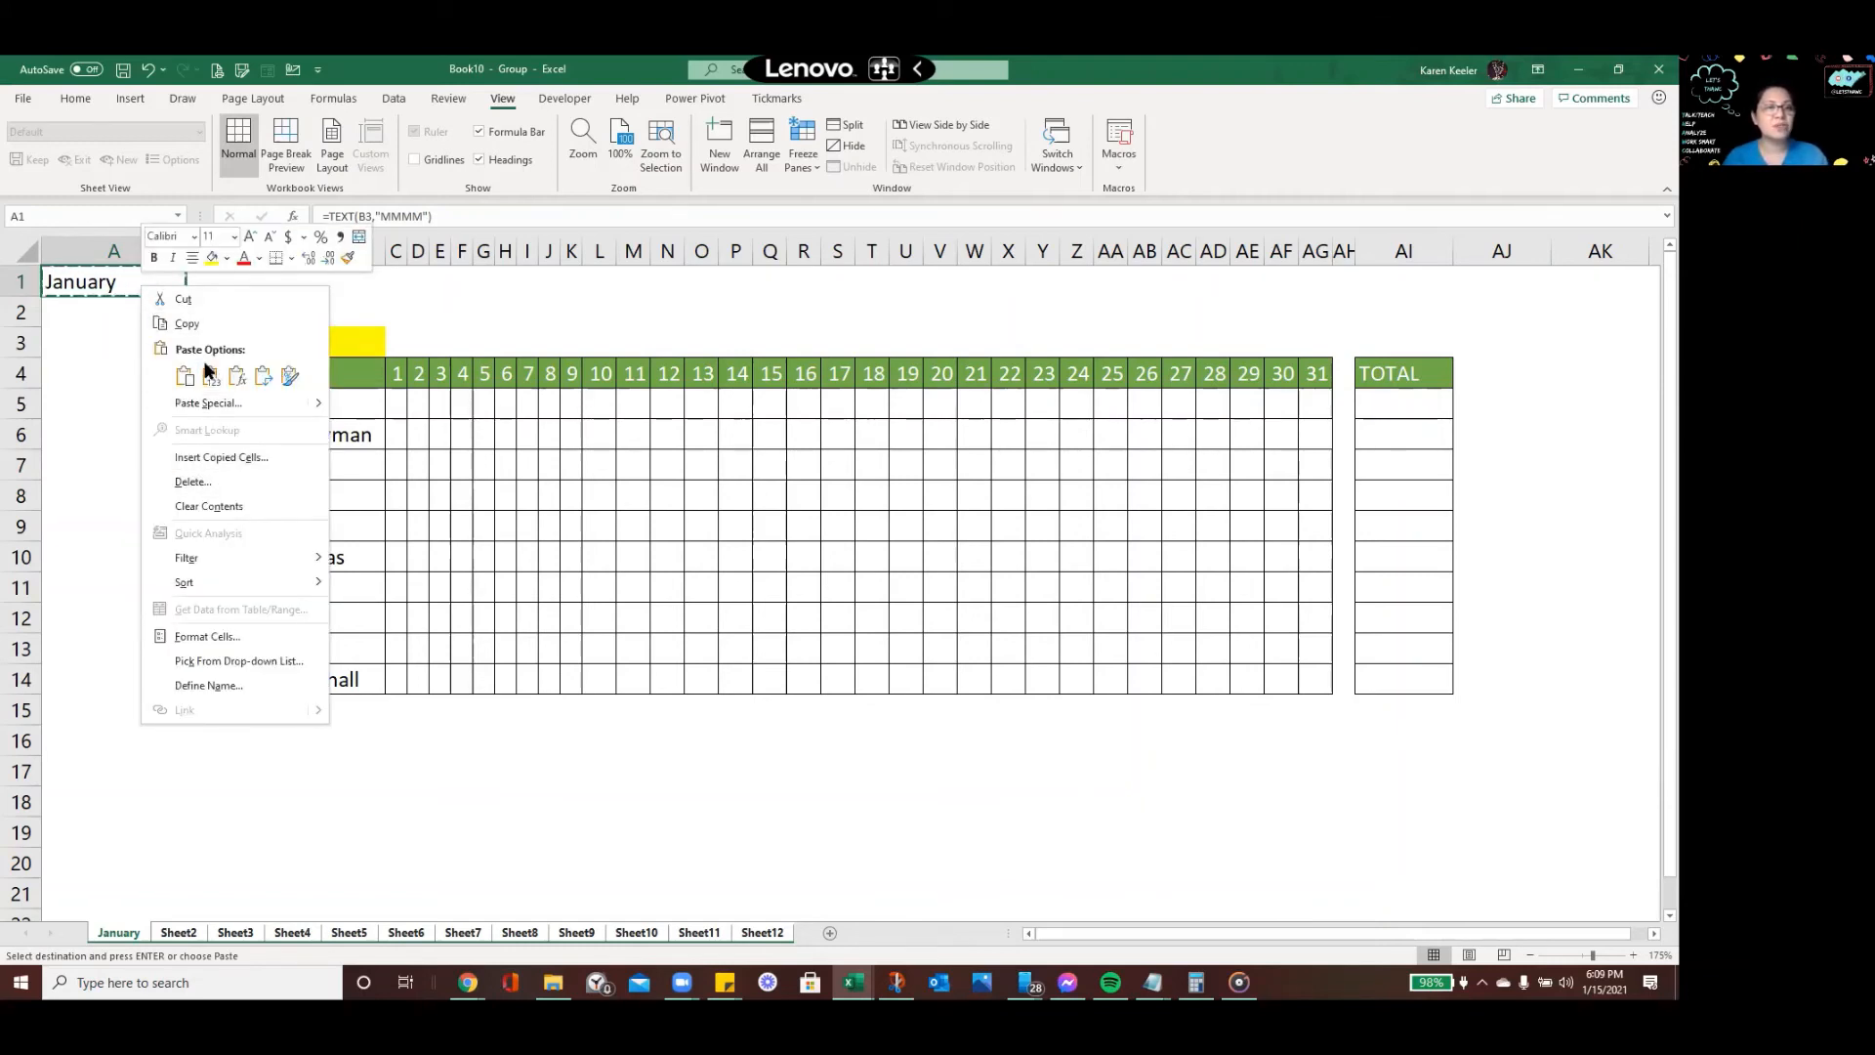
click(198, 404)
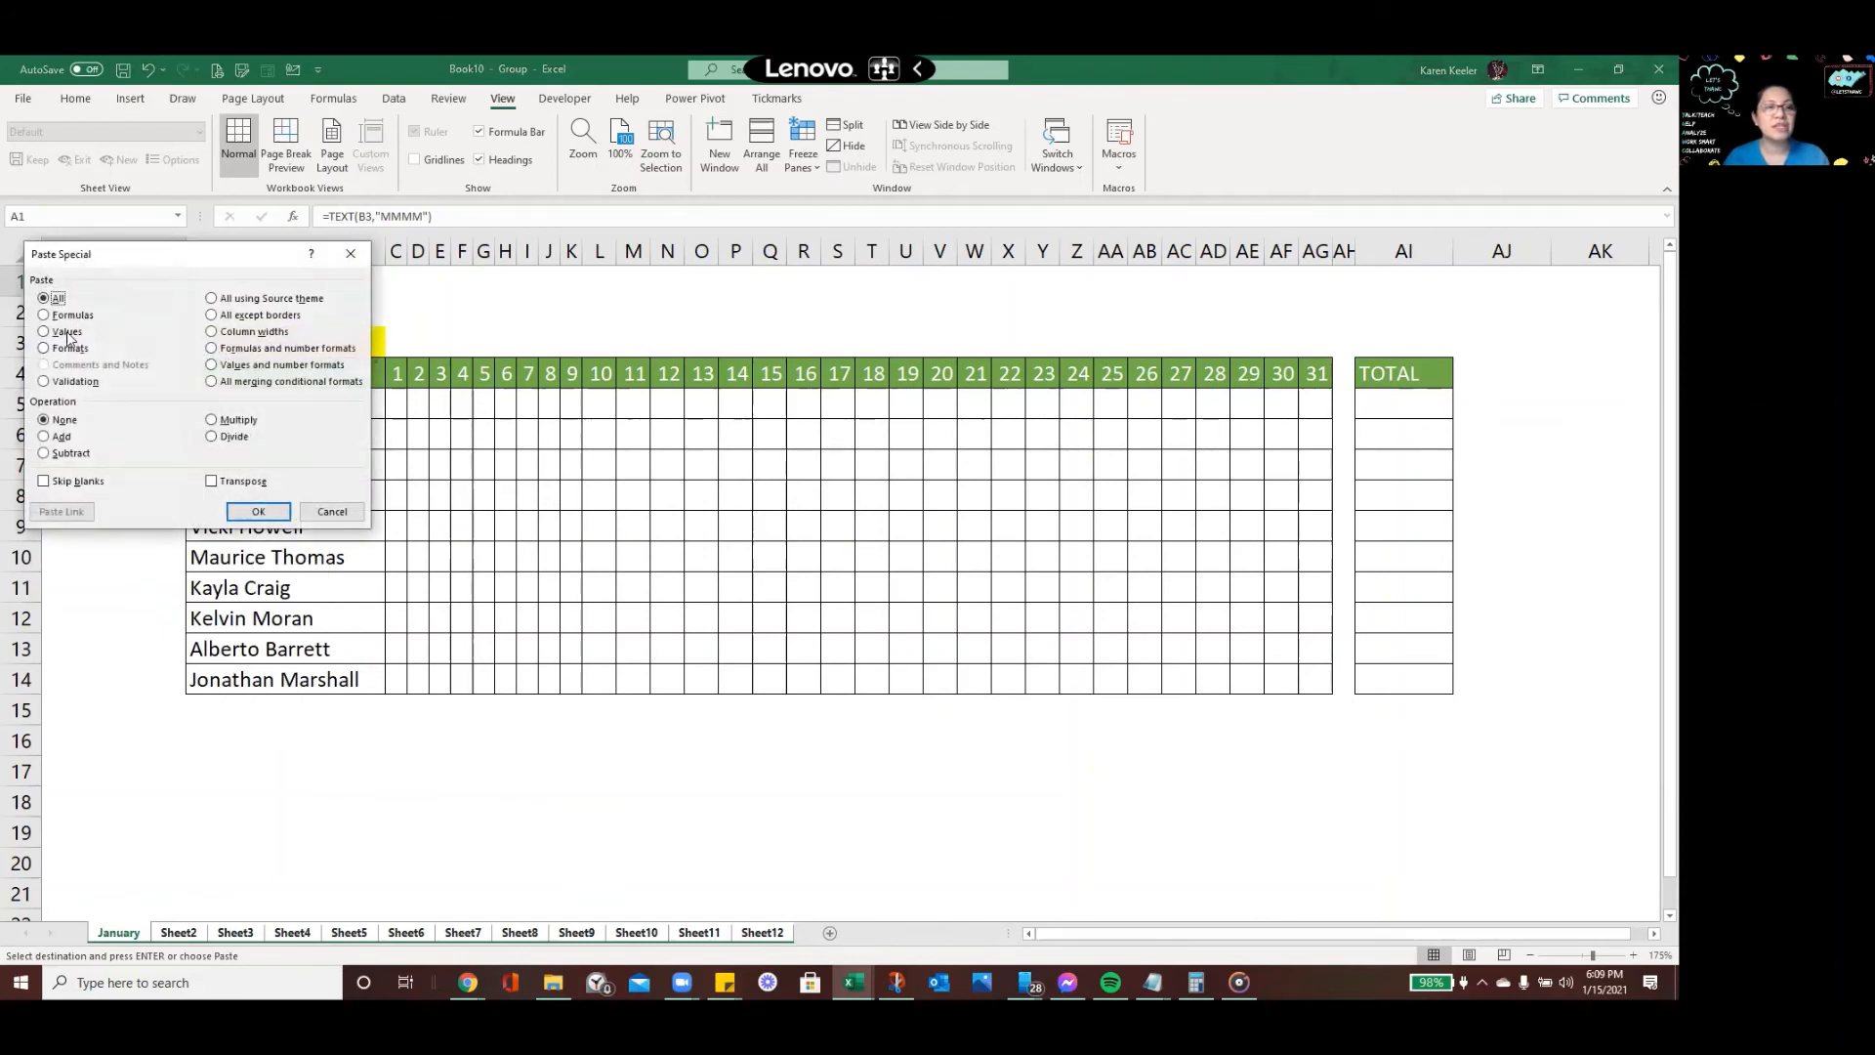
click(66, 332)
click(260, 511)
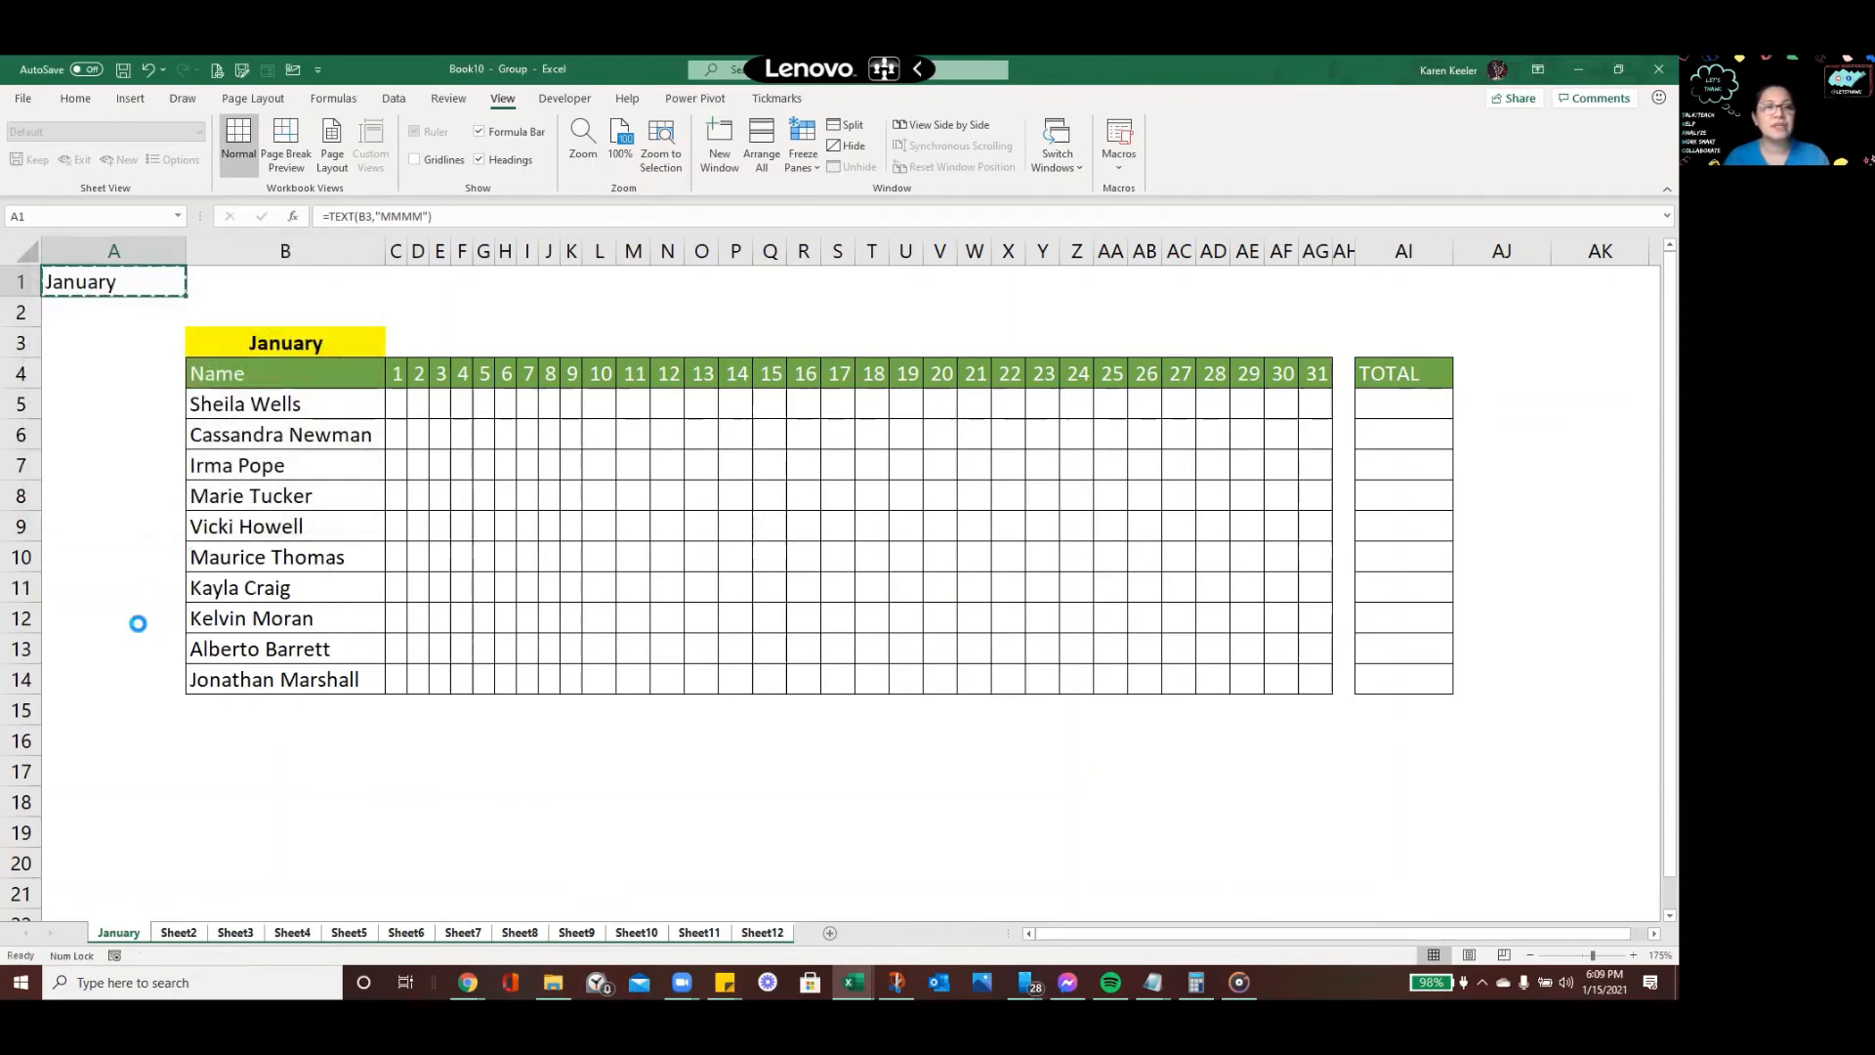
click(139, 624)
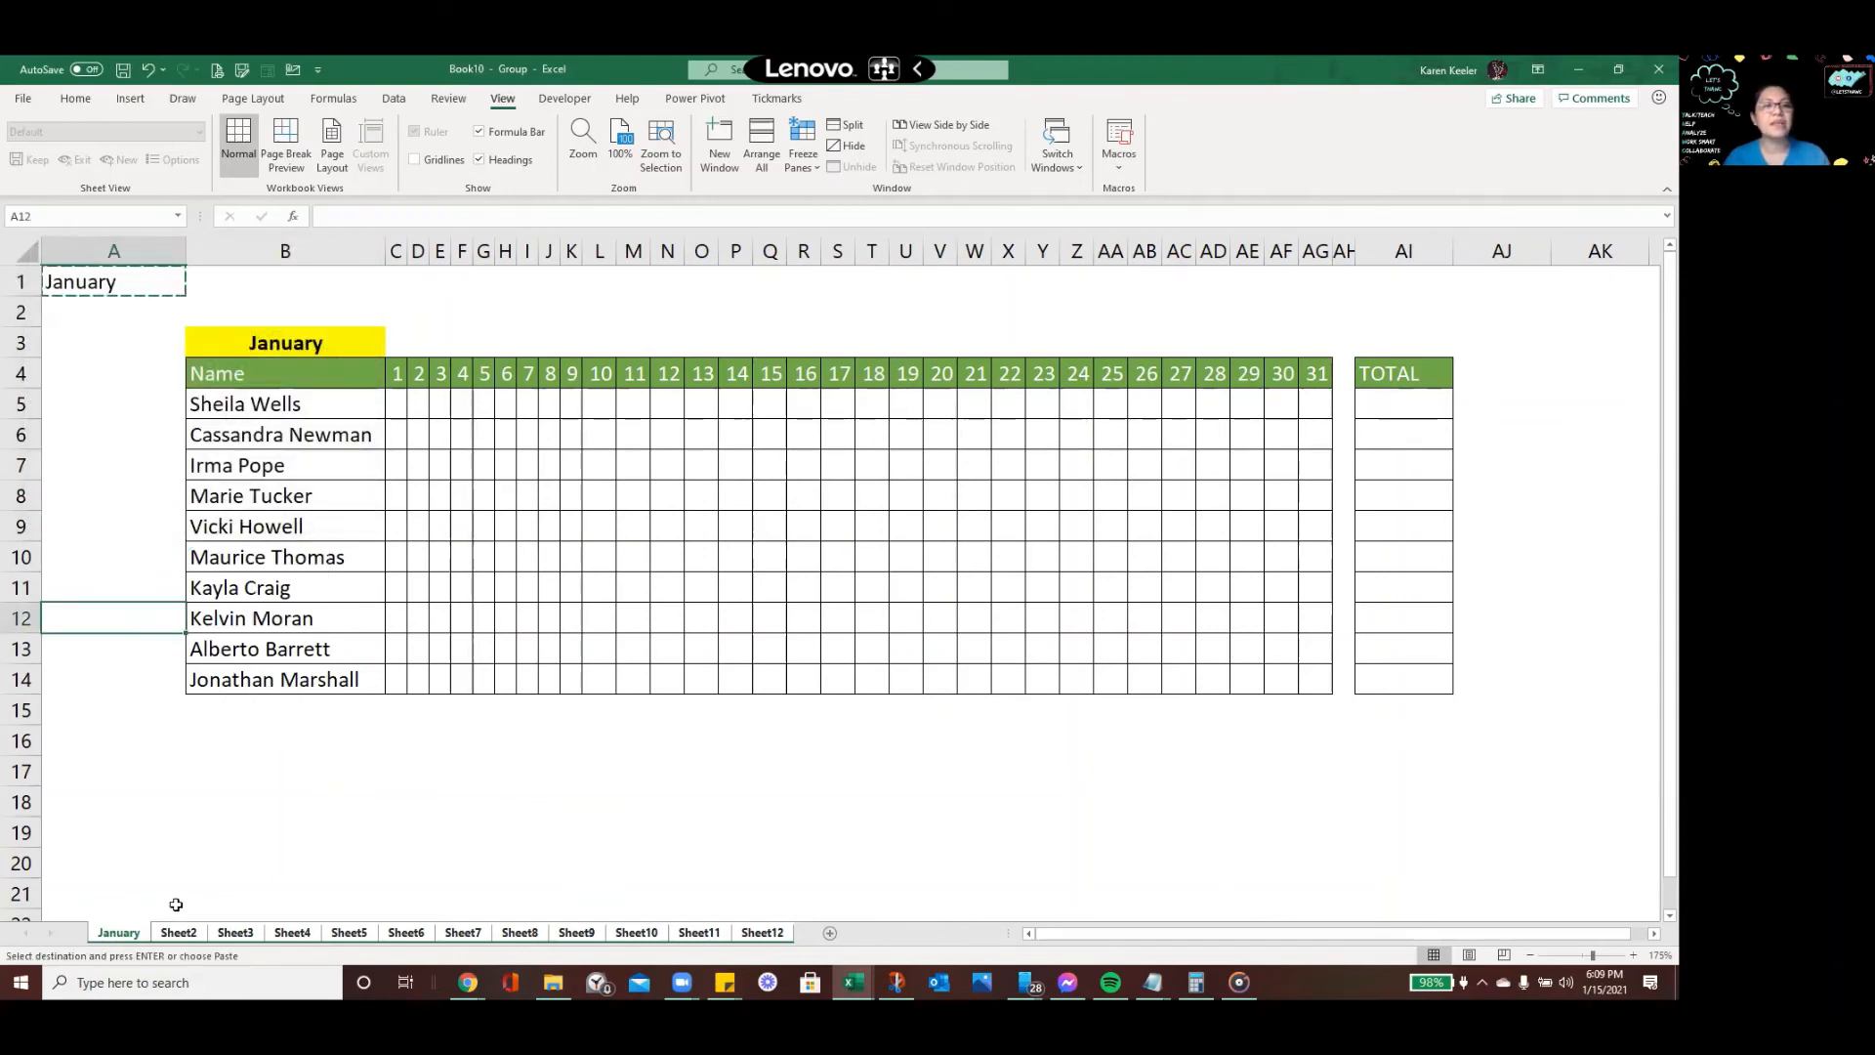
Check cell A1 on Sheet2 through Sheet9 for the month name as plain text, and return to the January sheet
click(176, 934)
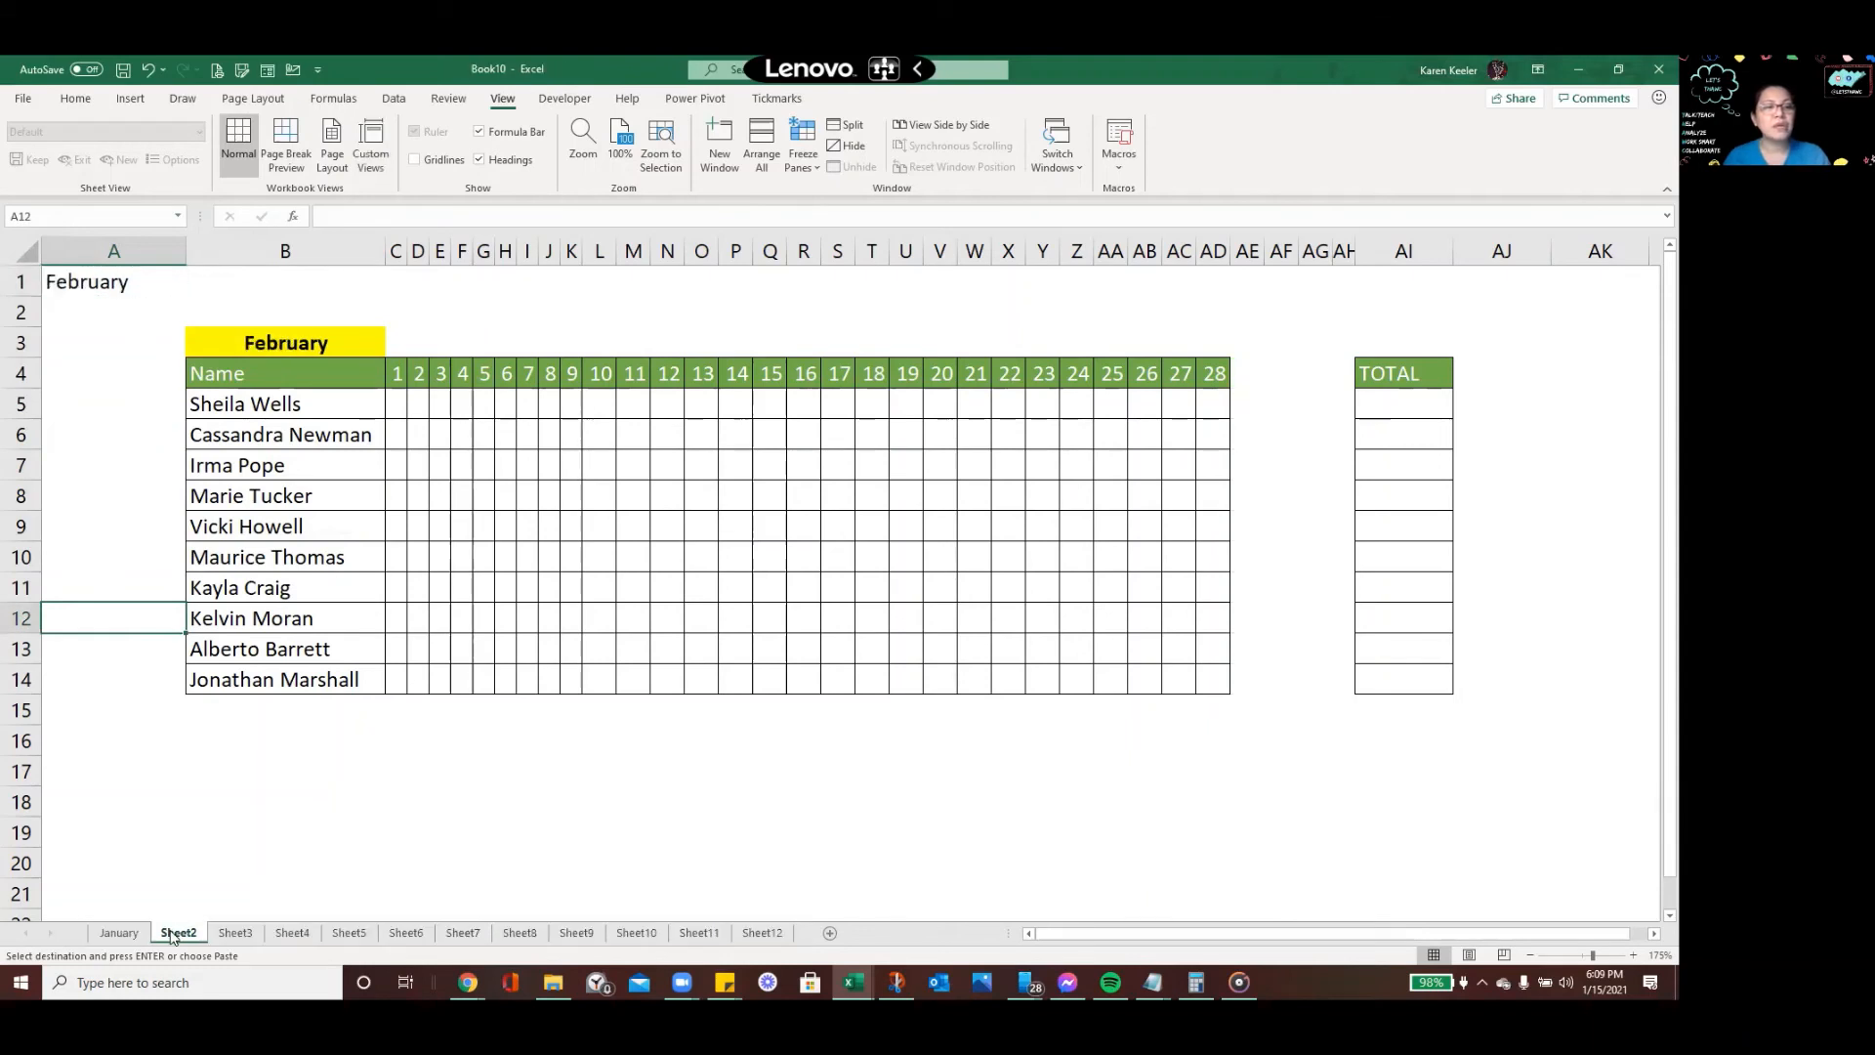
click(236, 934)
click(292, 934)
click(349, 934)
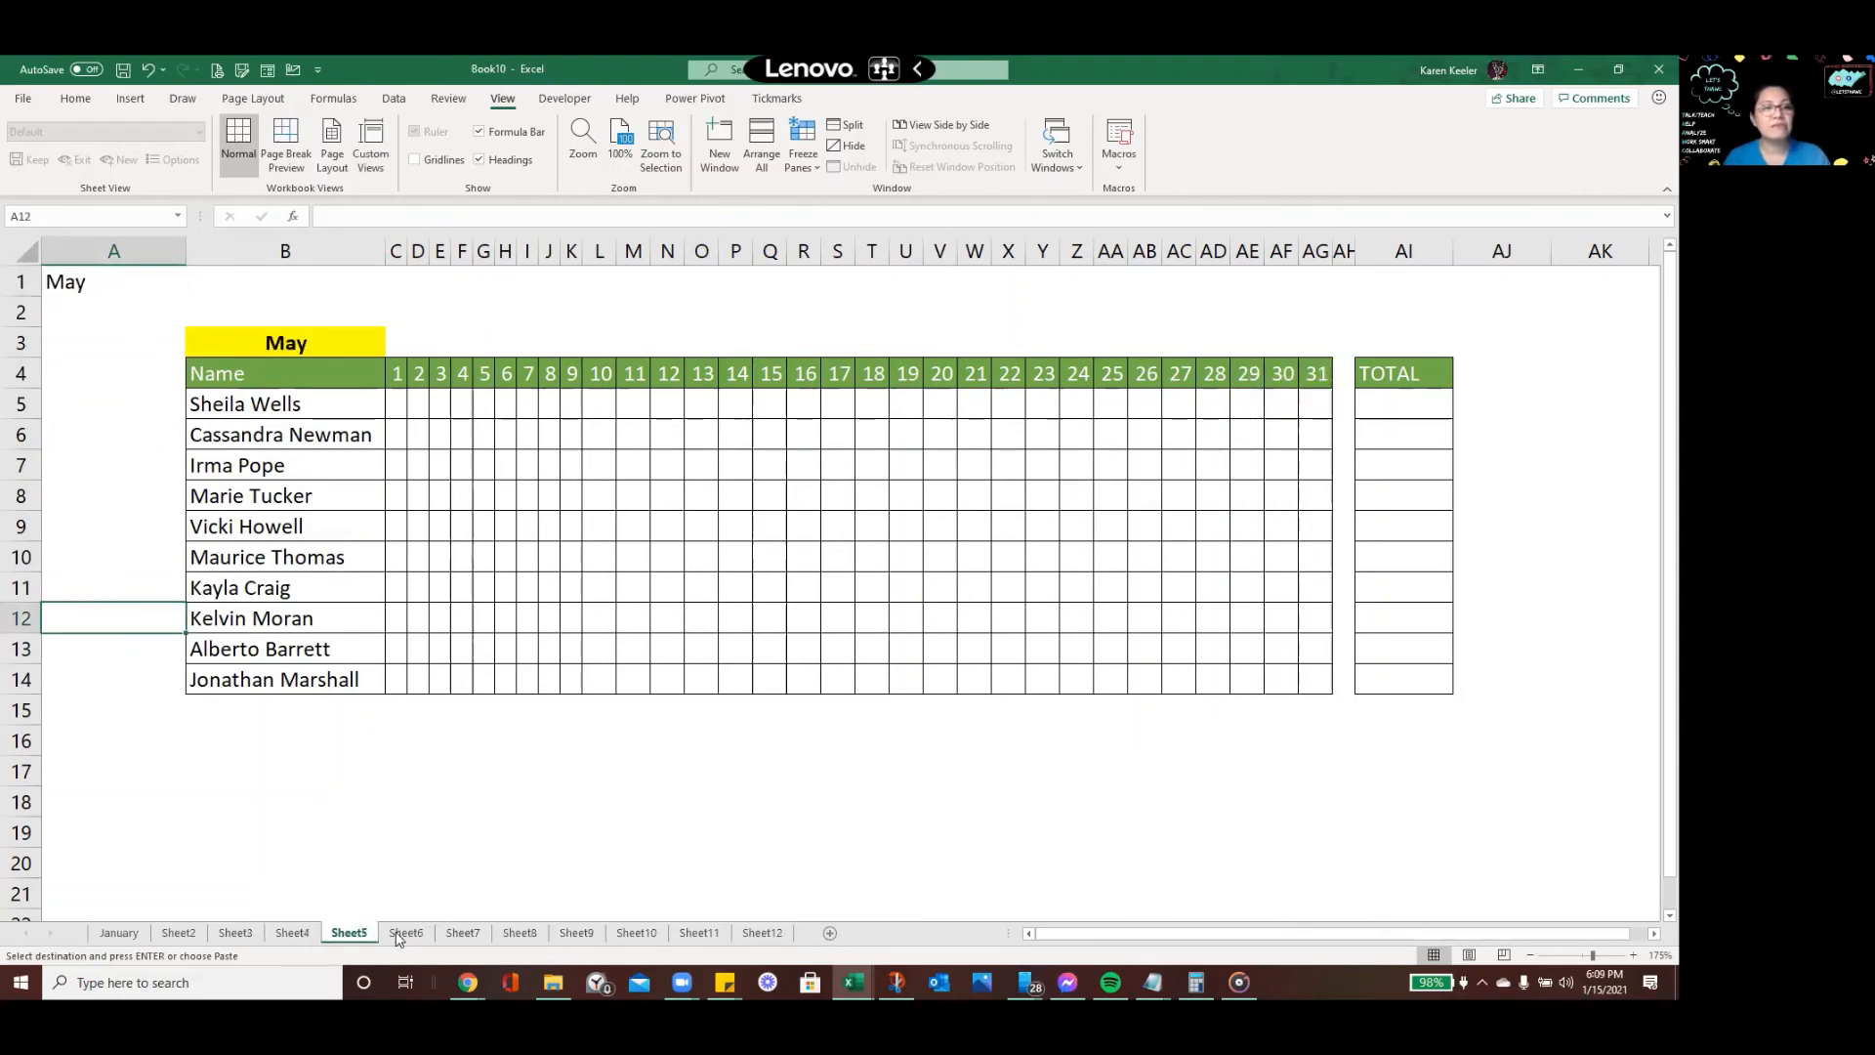
click(407, 934)
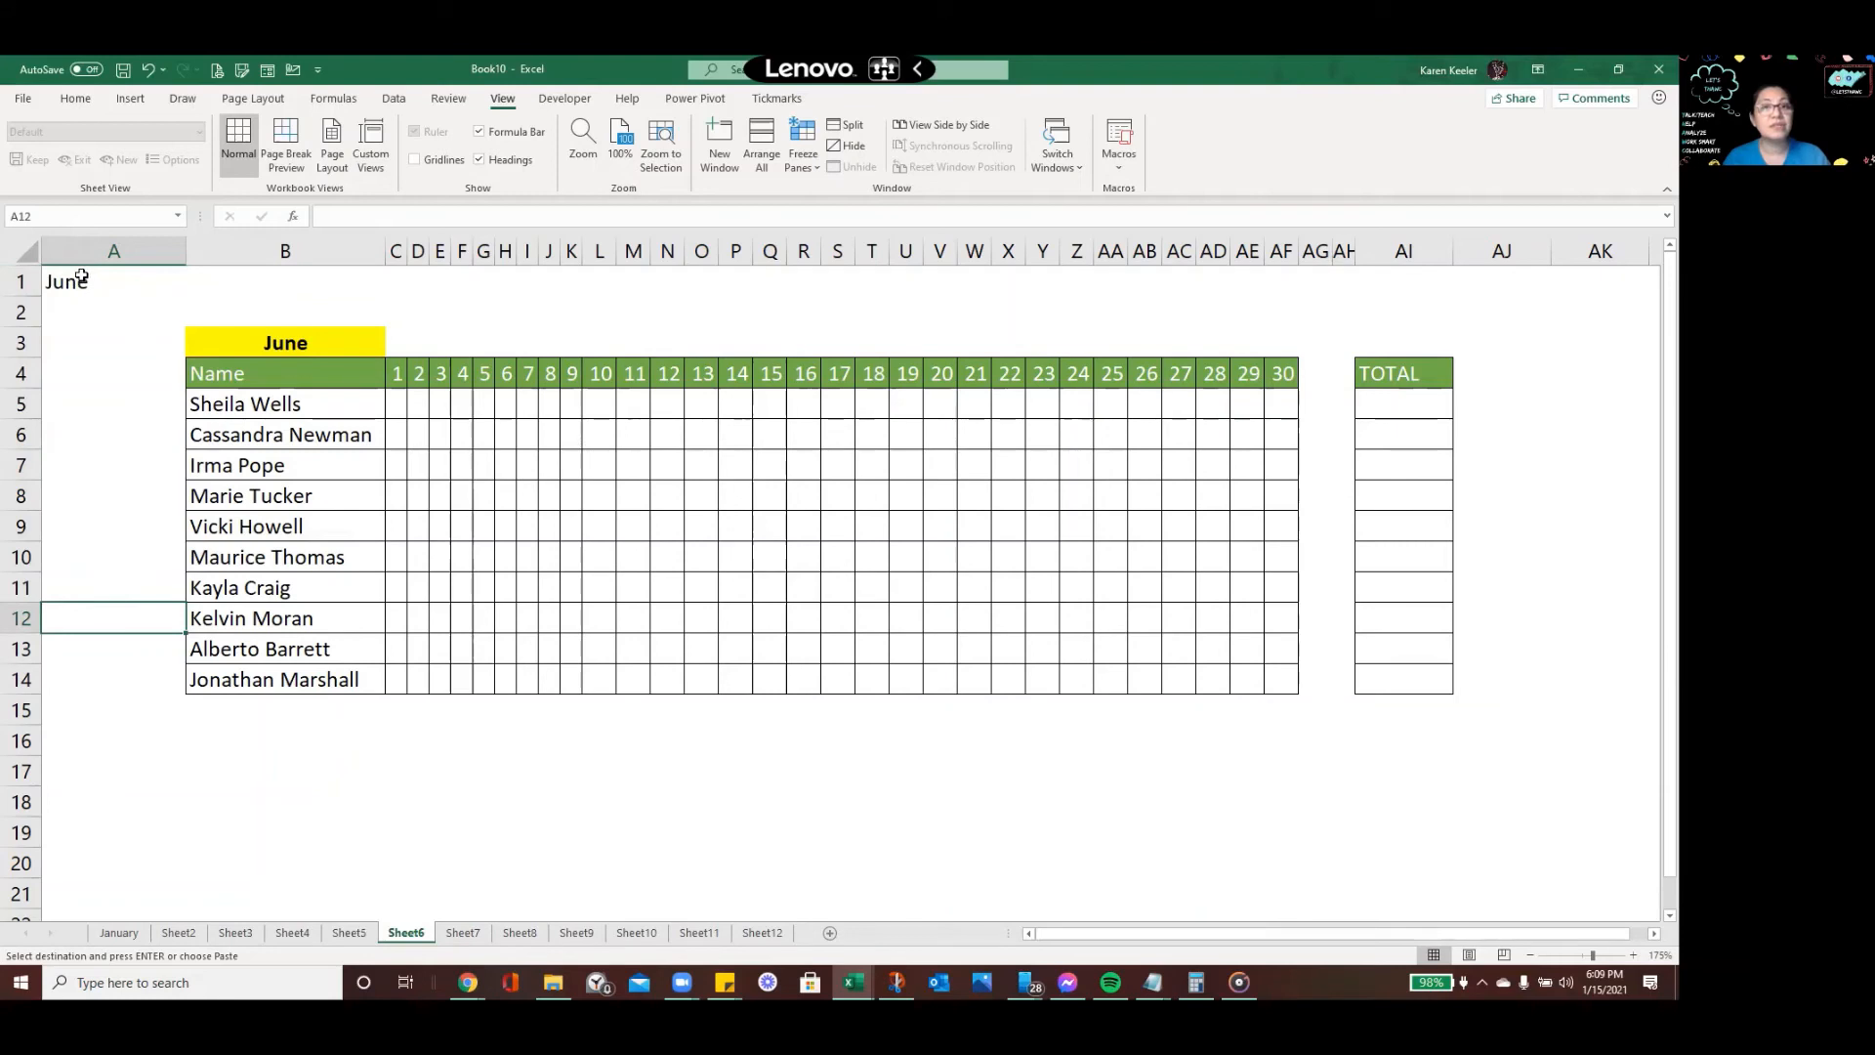
click(463, 934)
click(521, 934)
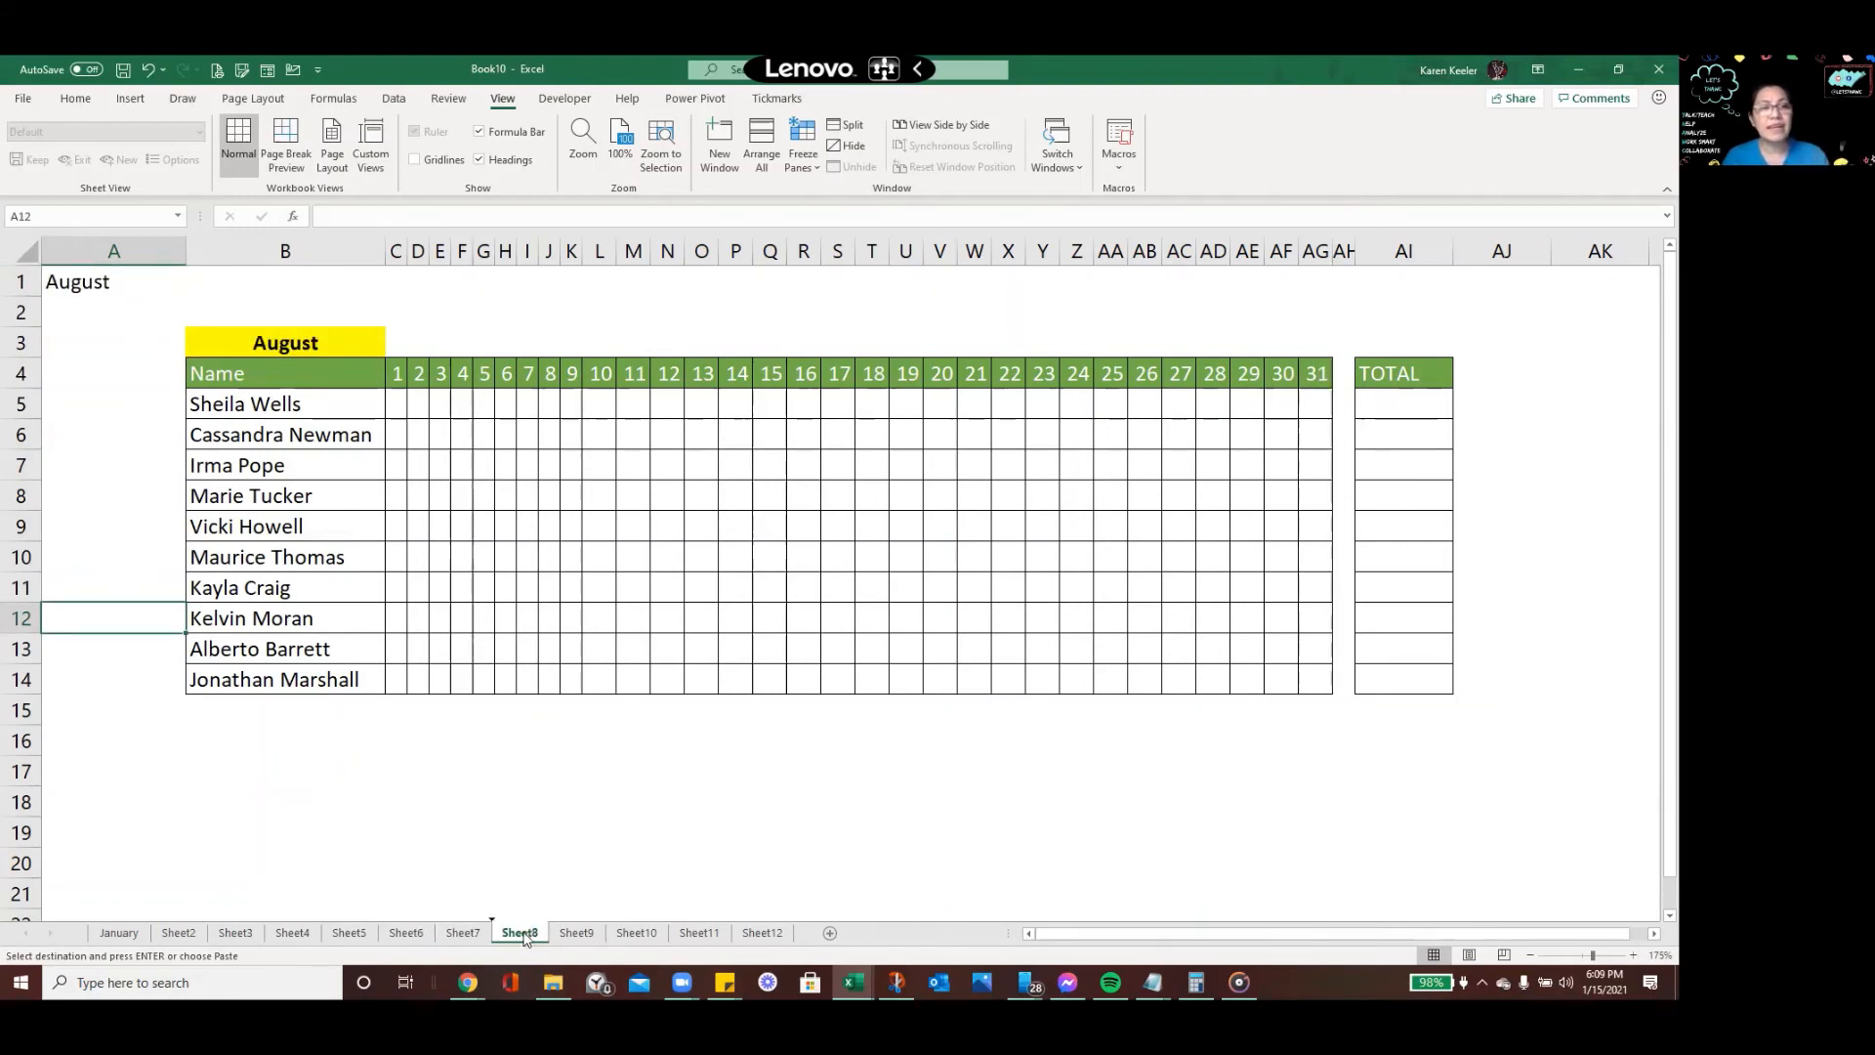
click(576, 934)
click(119, 281)
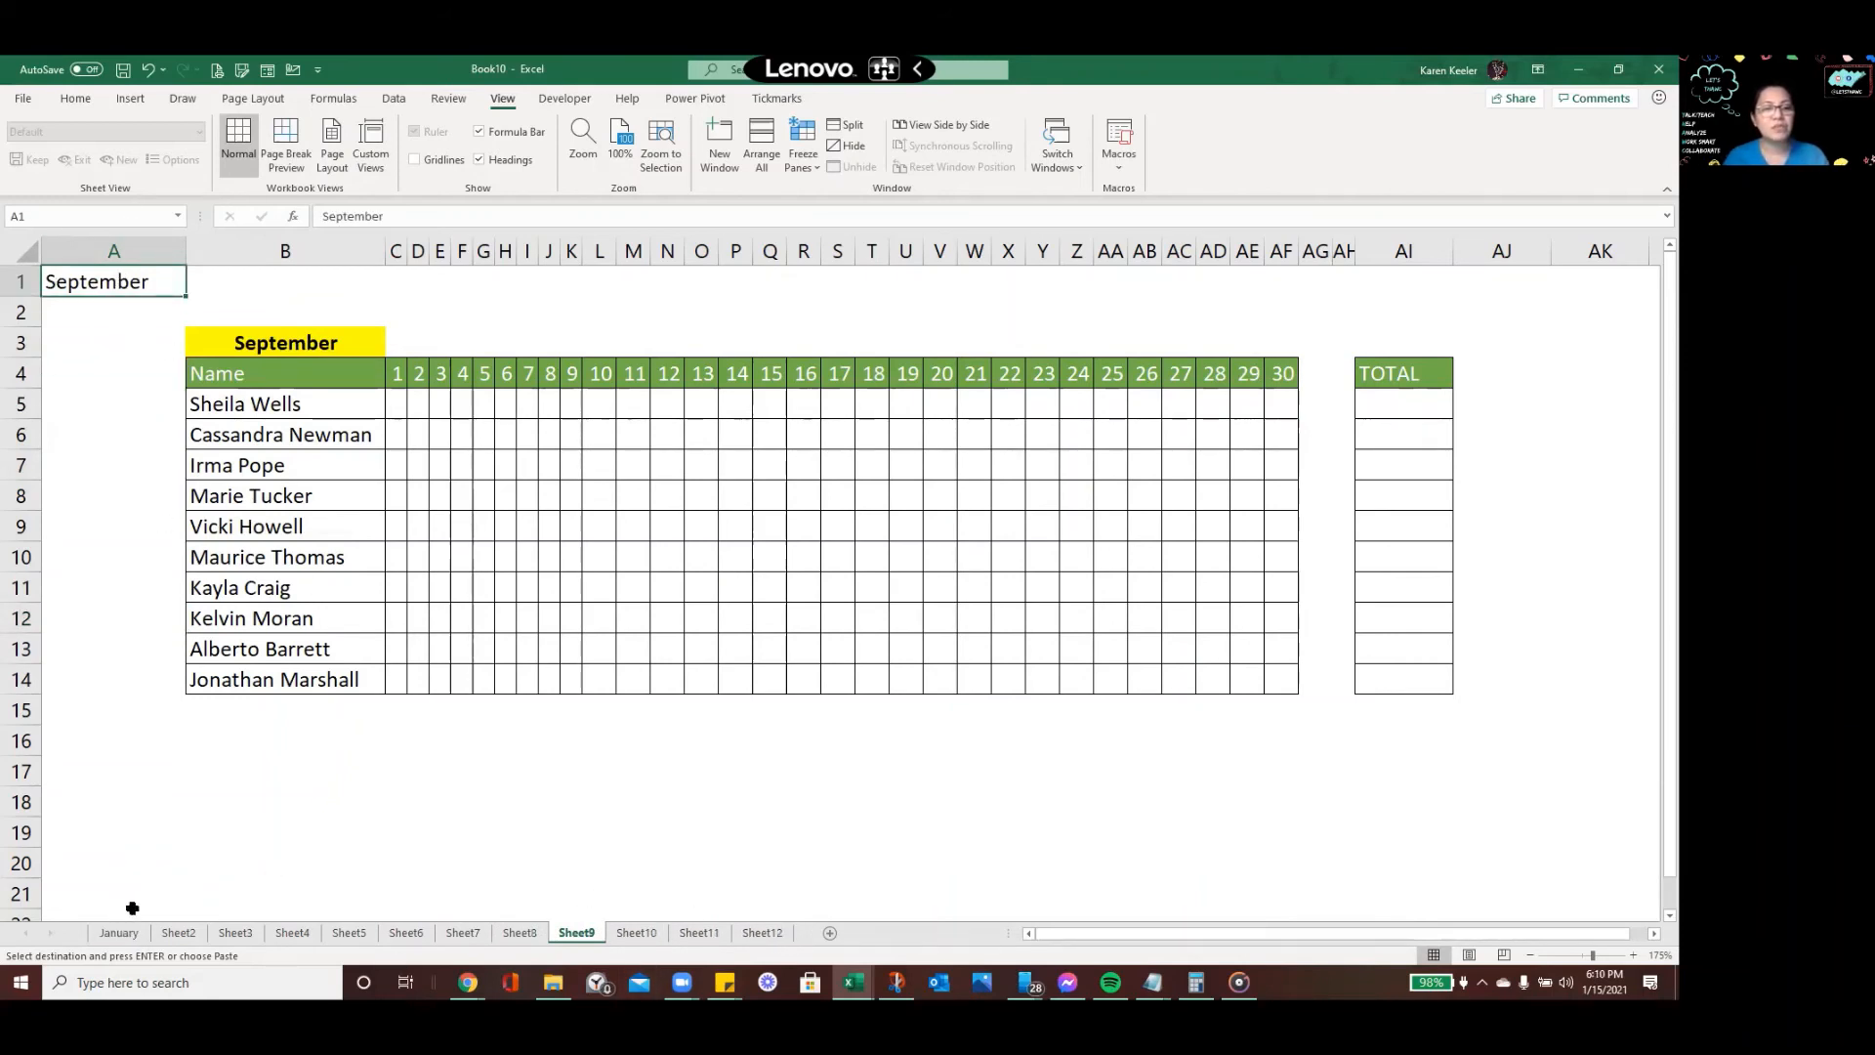
click(118, 934)
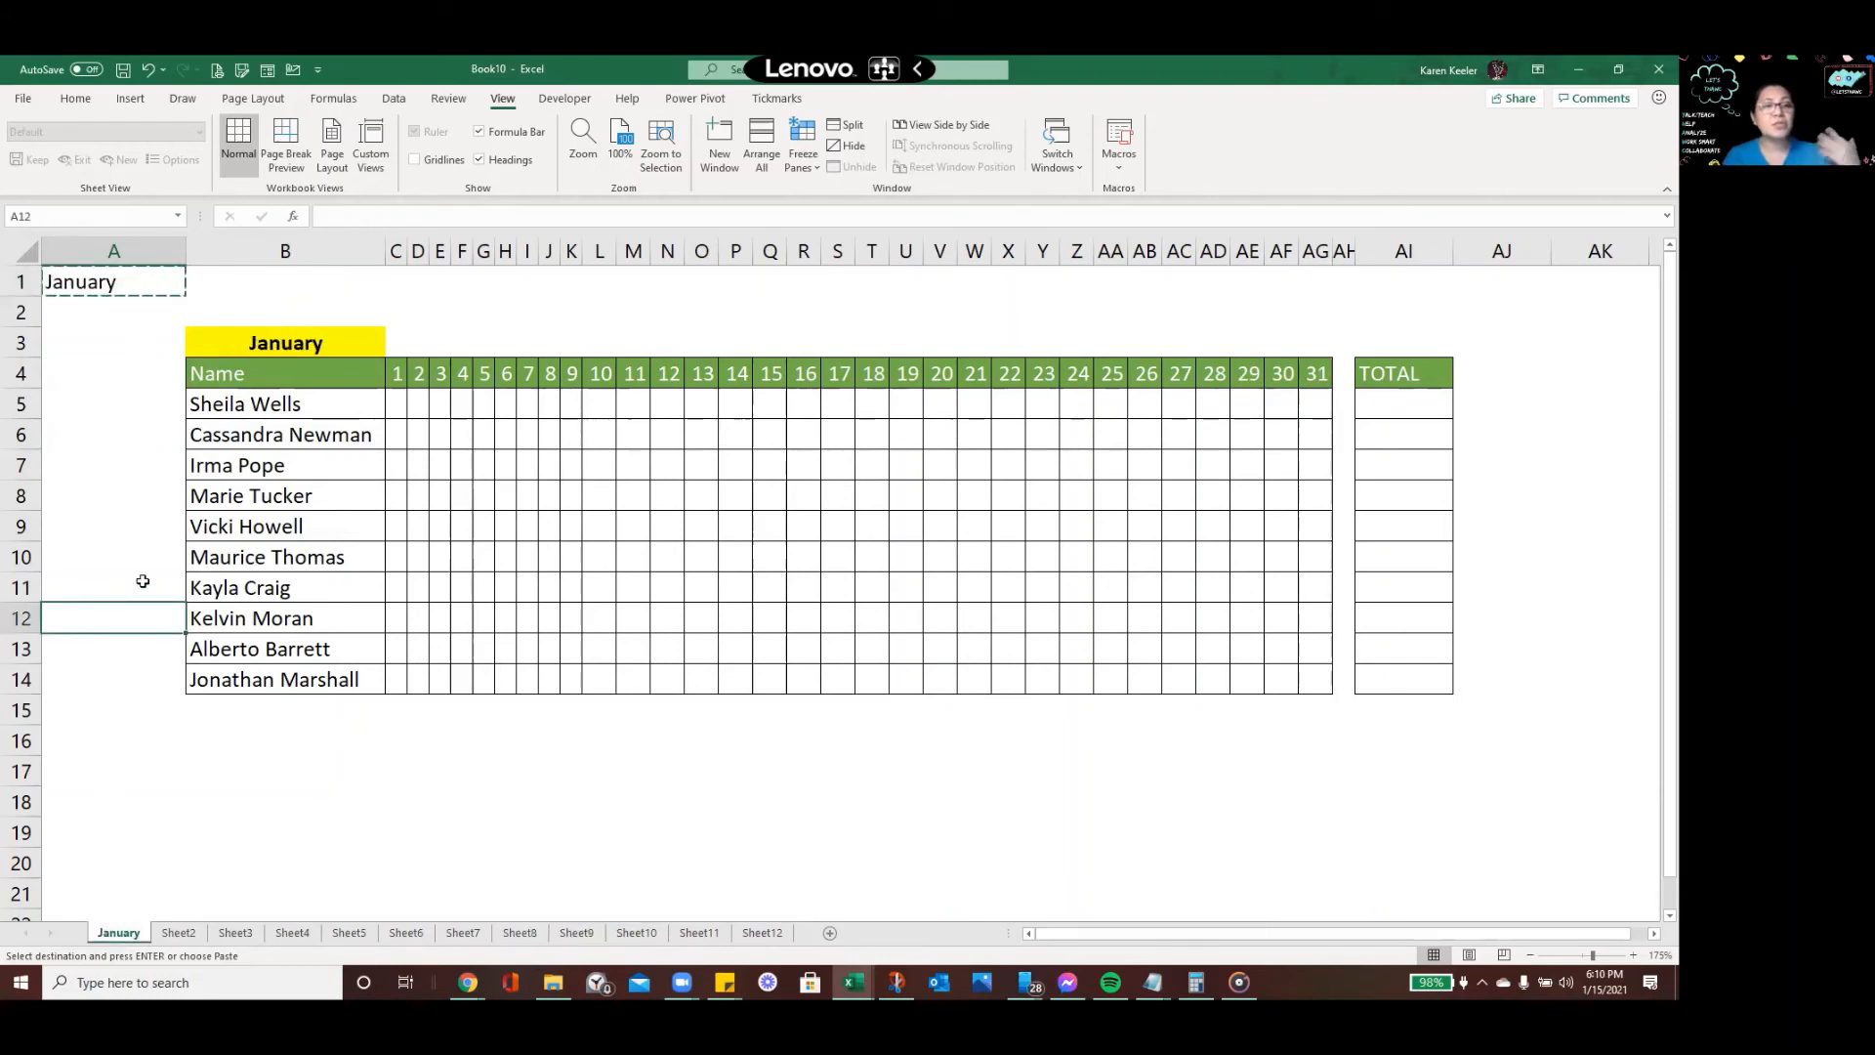
shift+click(762, 933)
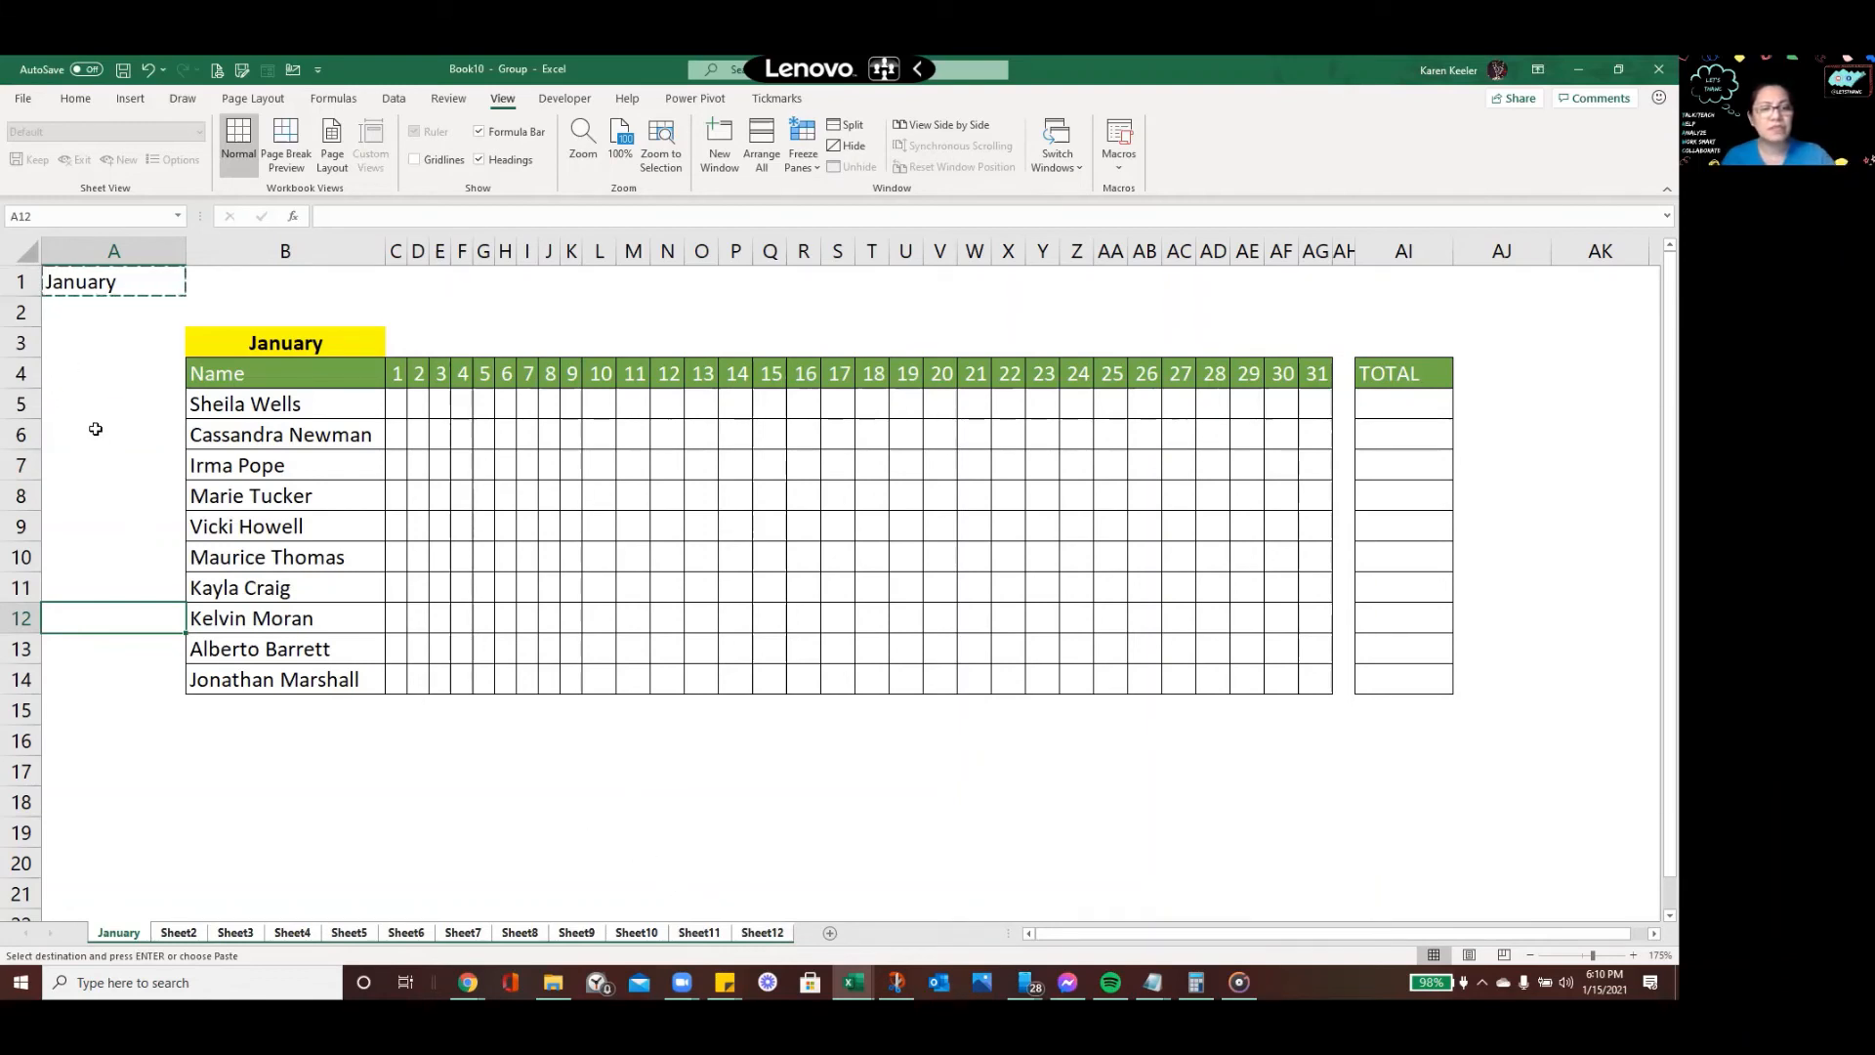
click(260, 782)
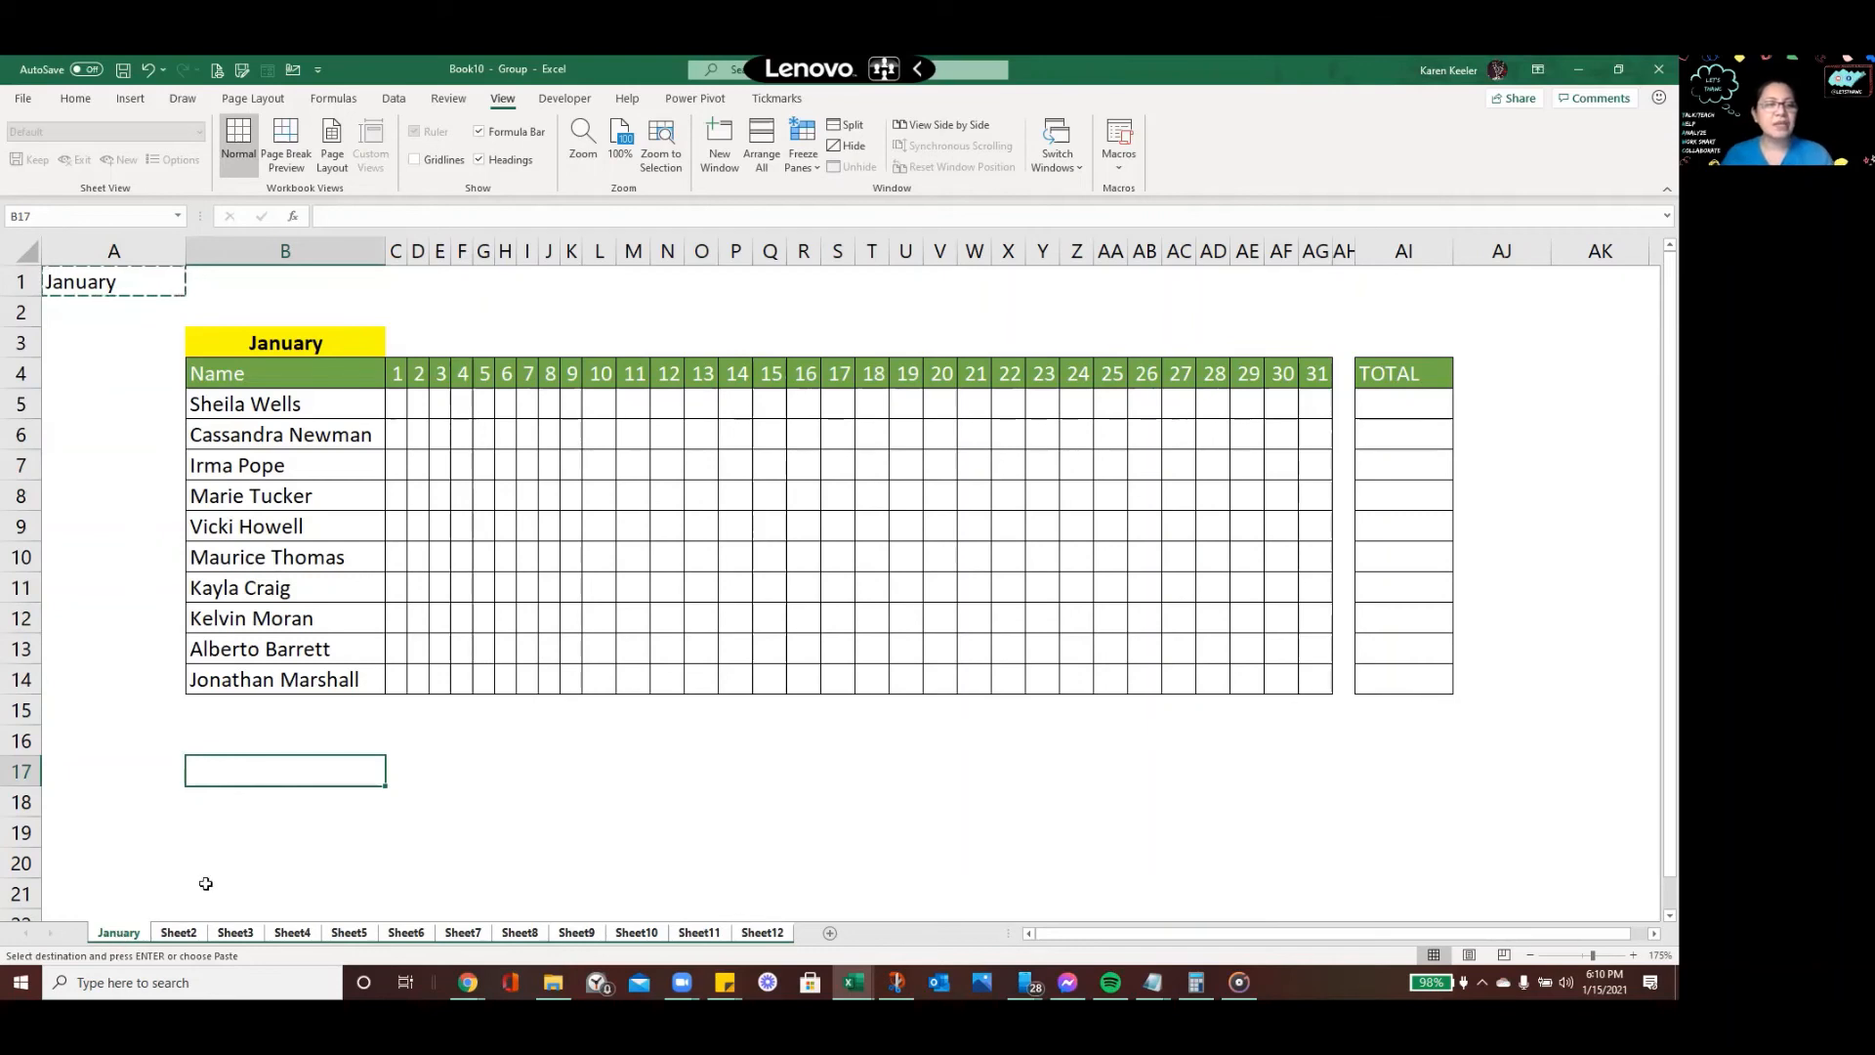
click(181, 933)
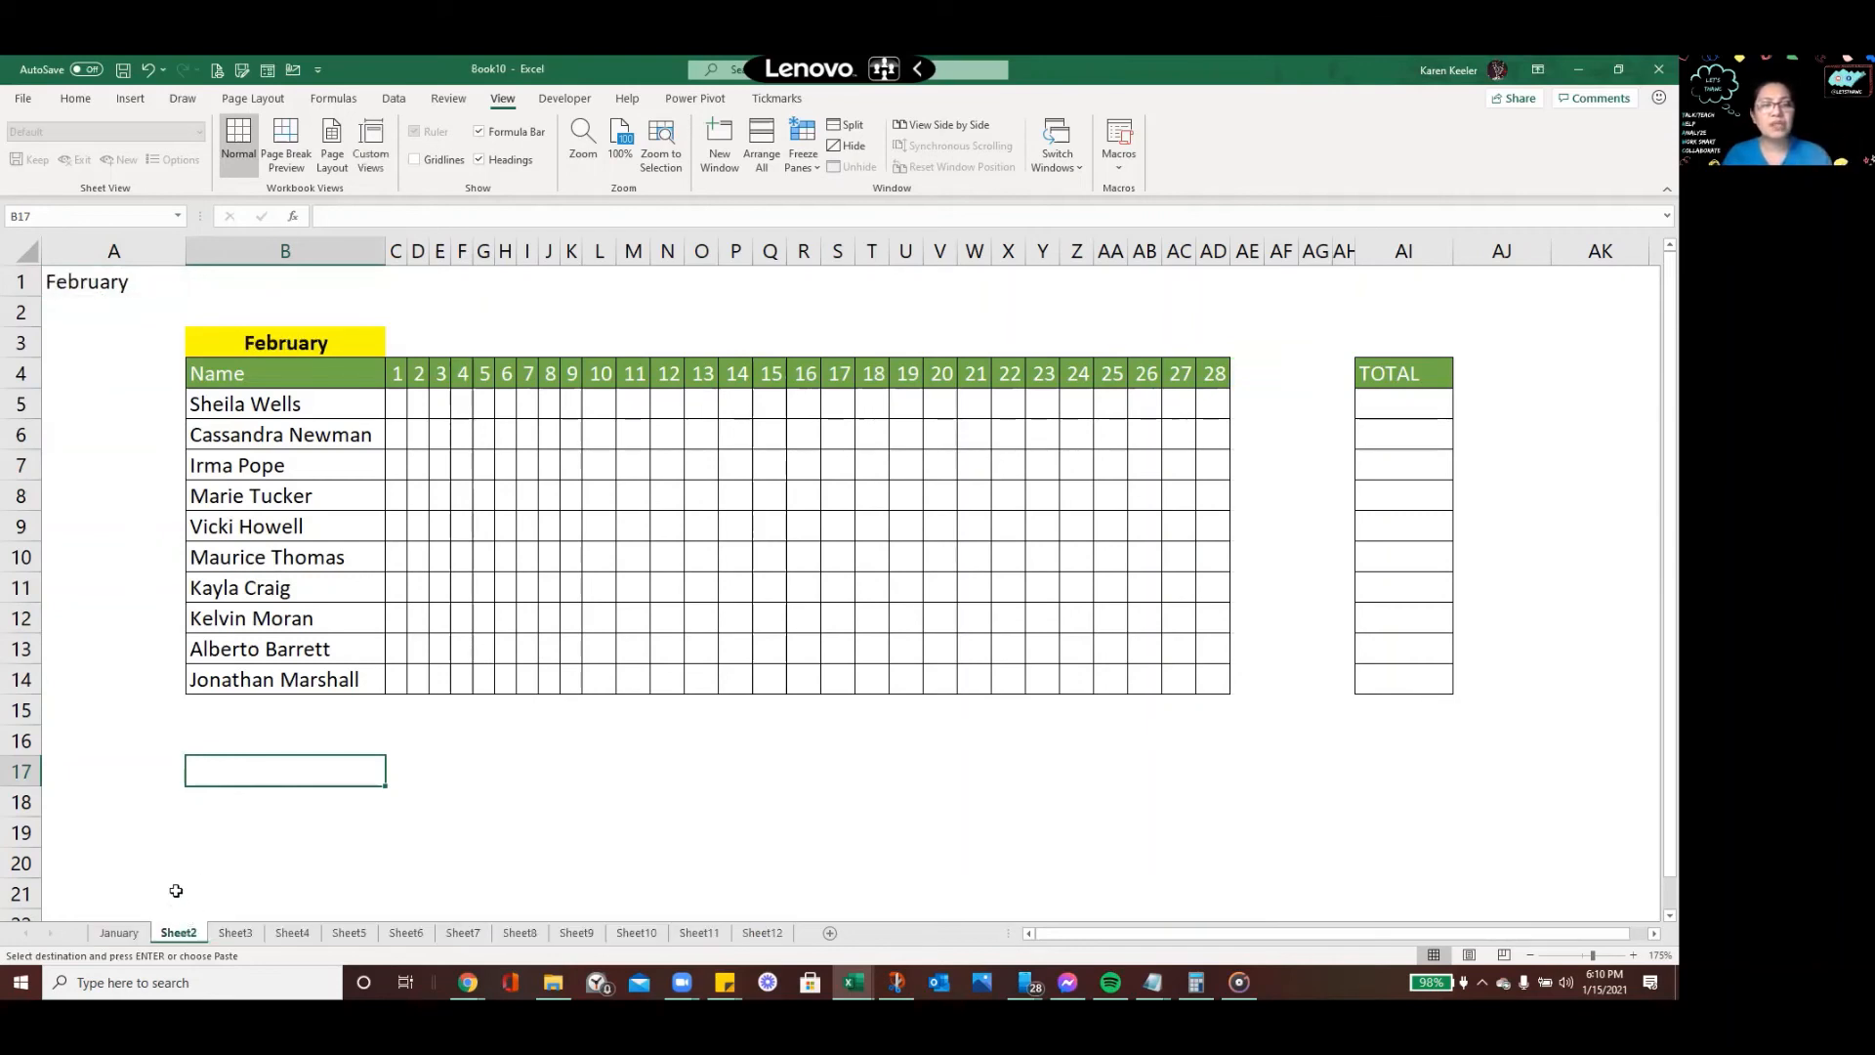
click(137, 931)
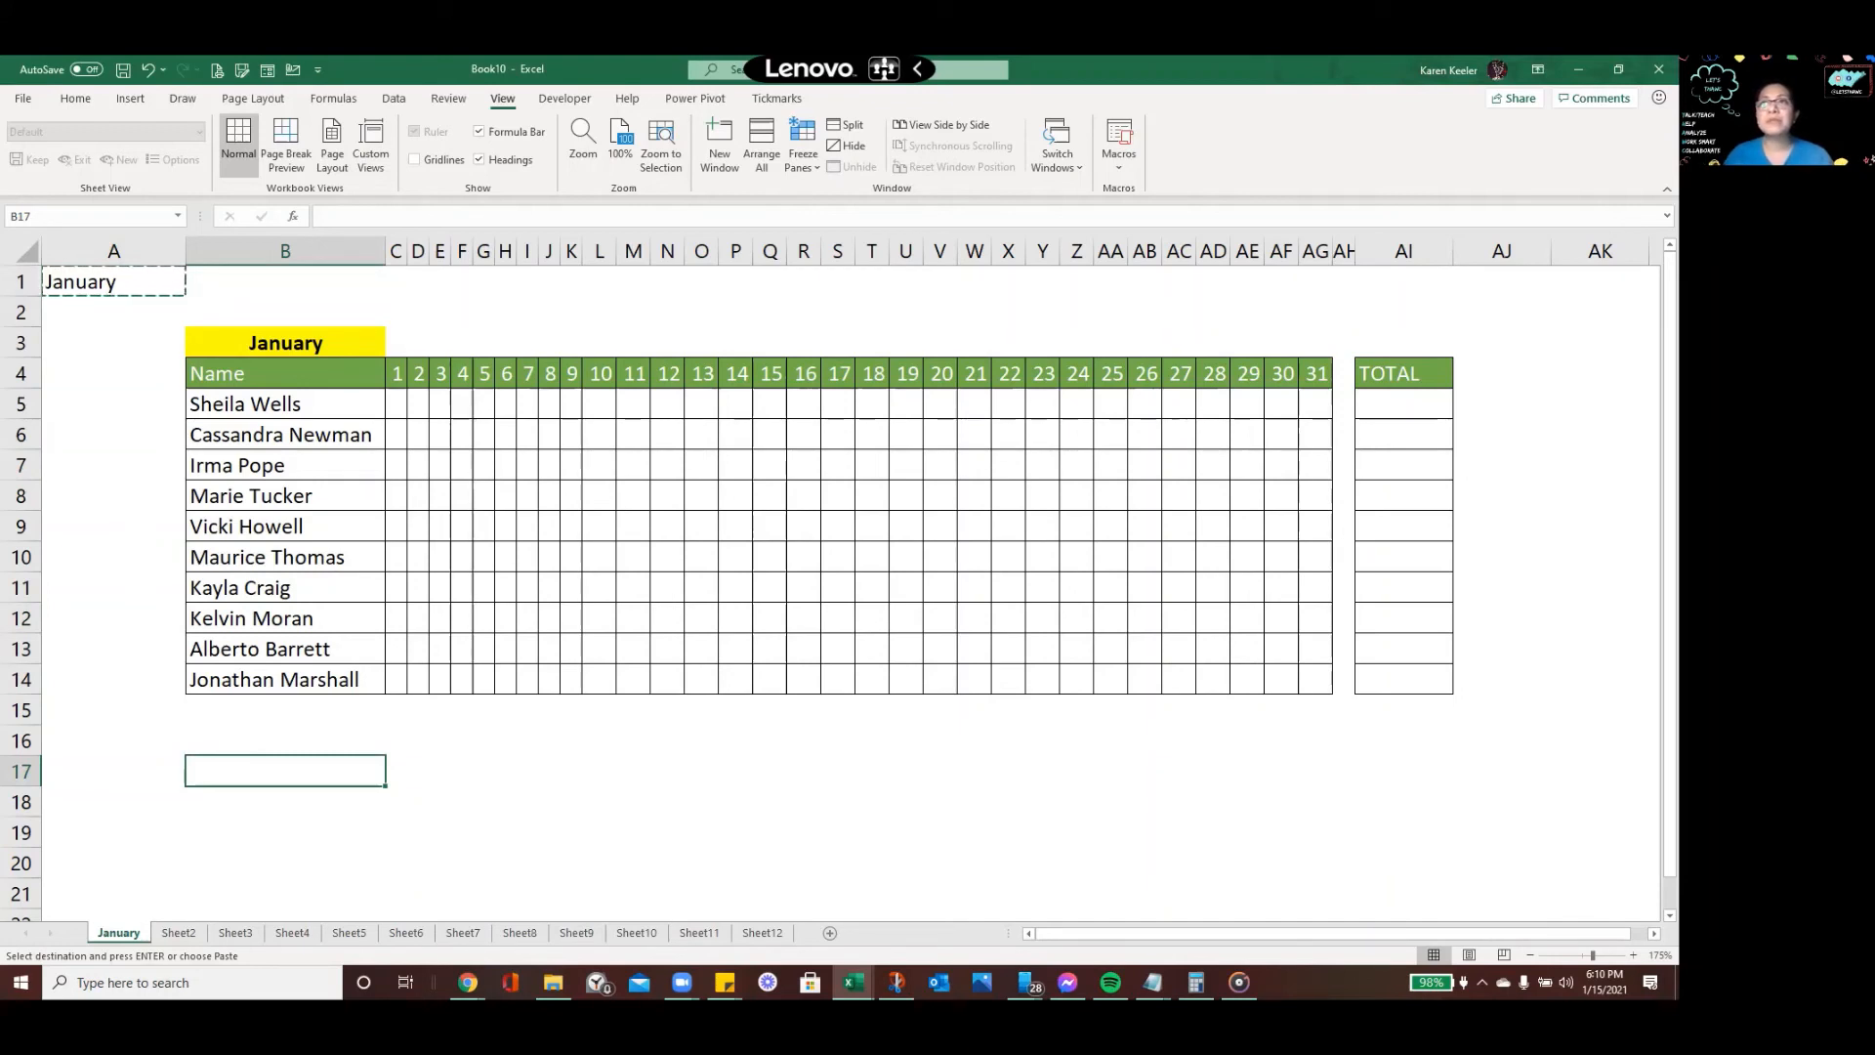
Switch to Notepad and select the complete myTabName macro code, from Sub to End Sub
click(1154, 983)
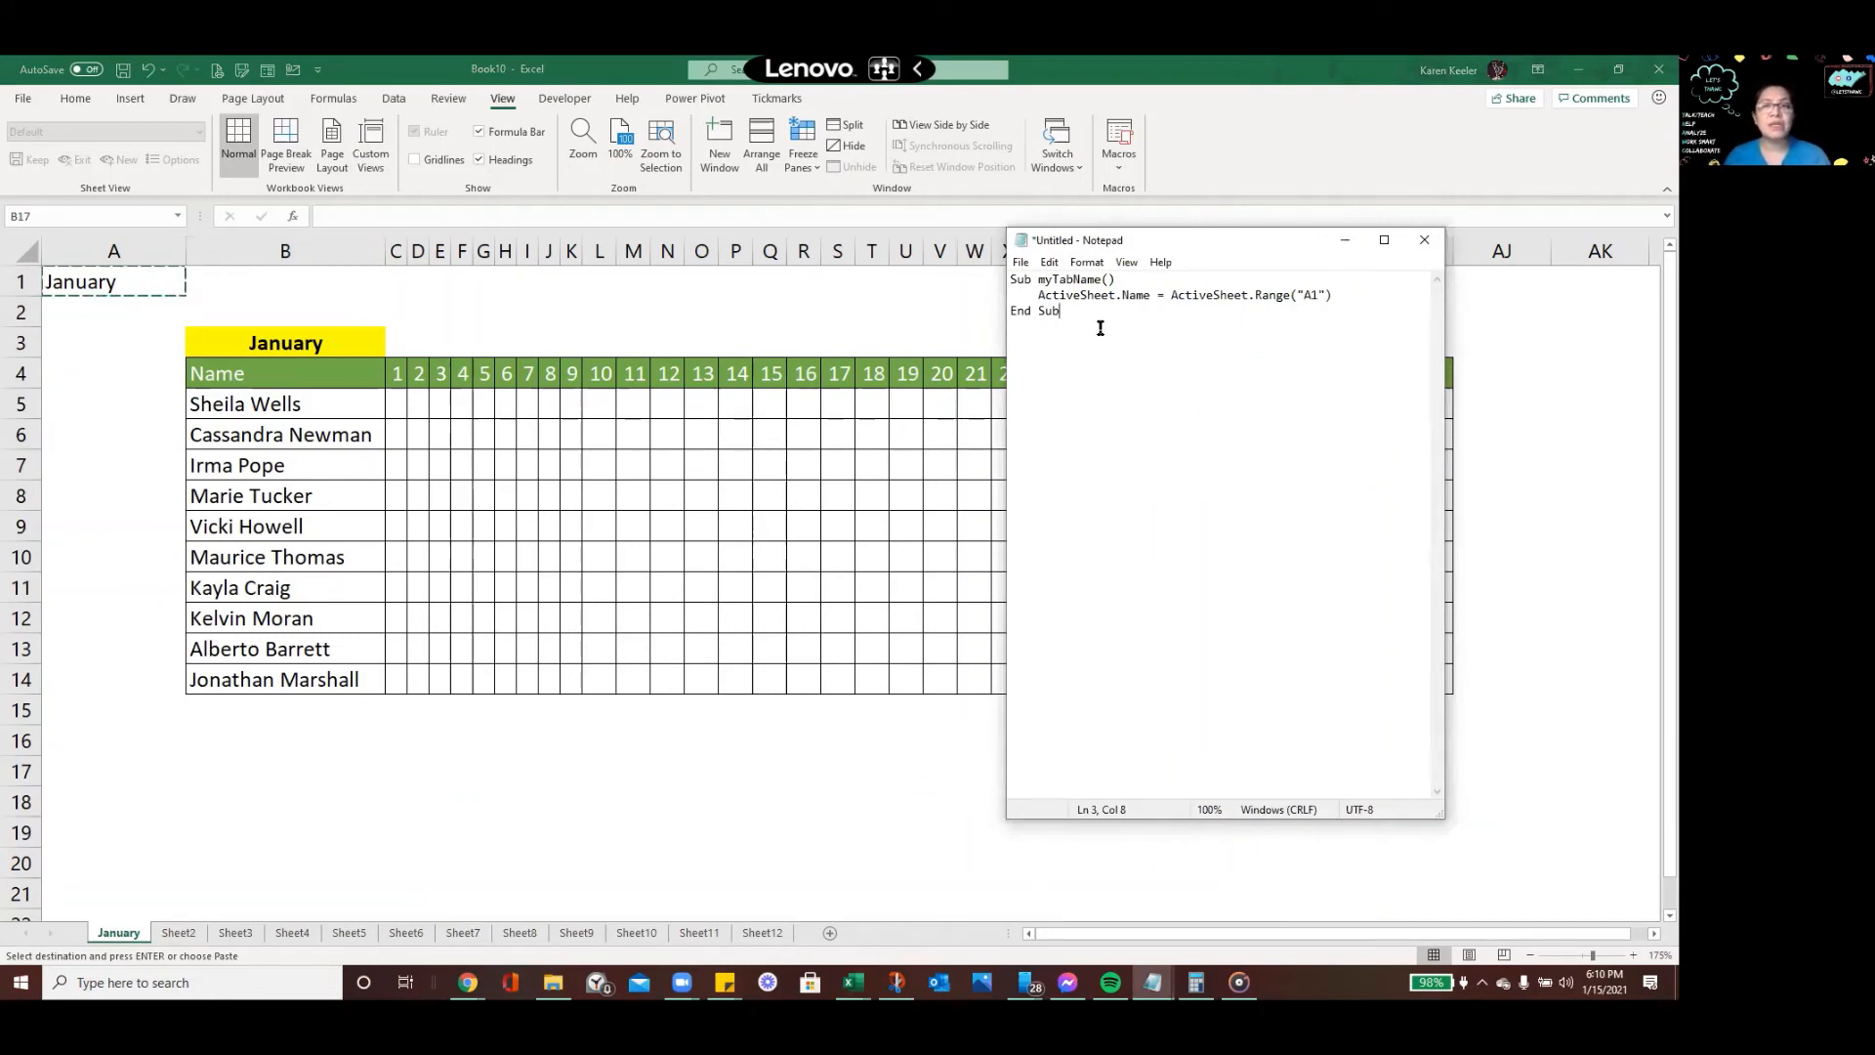
key(ctrl+a)
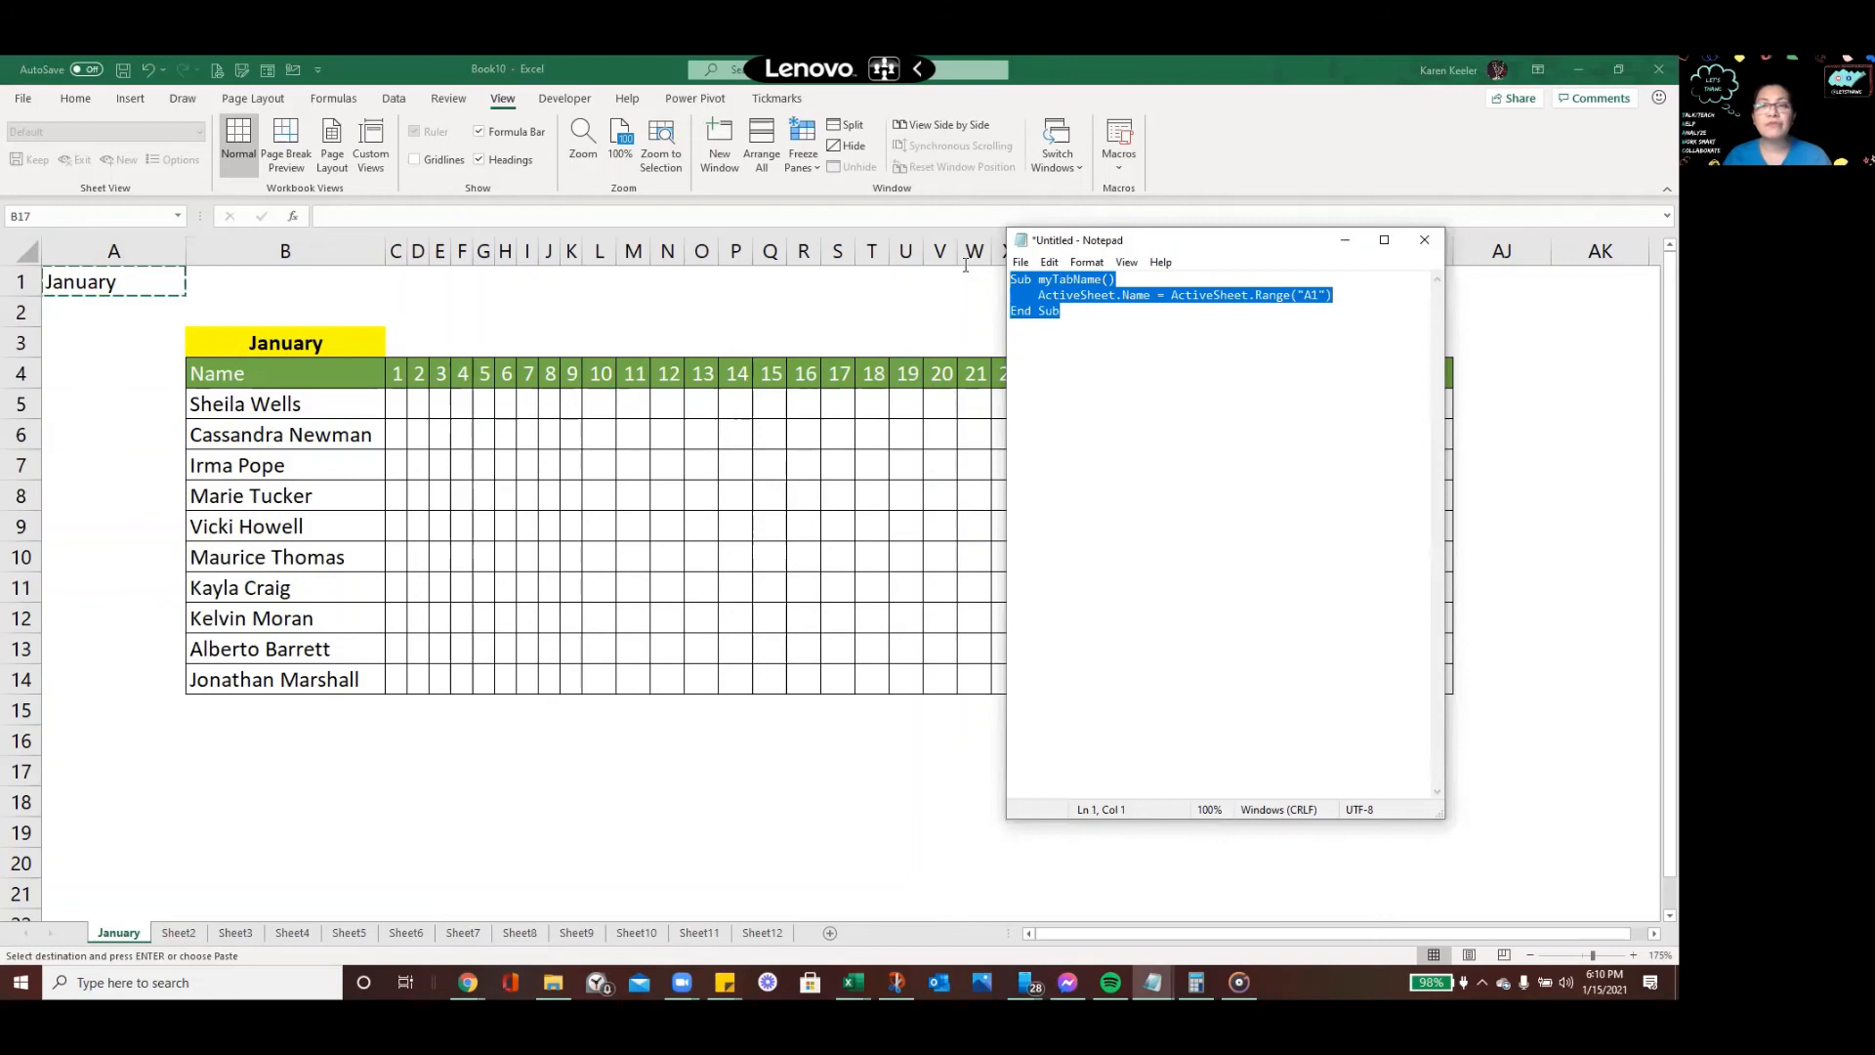
click(1137, 351)
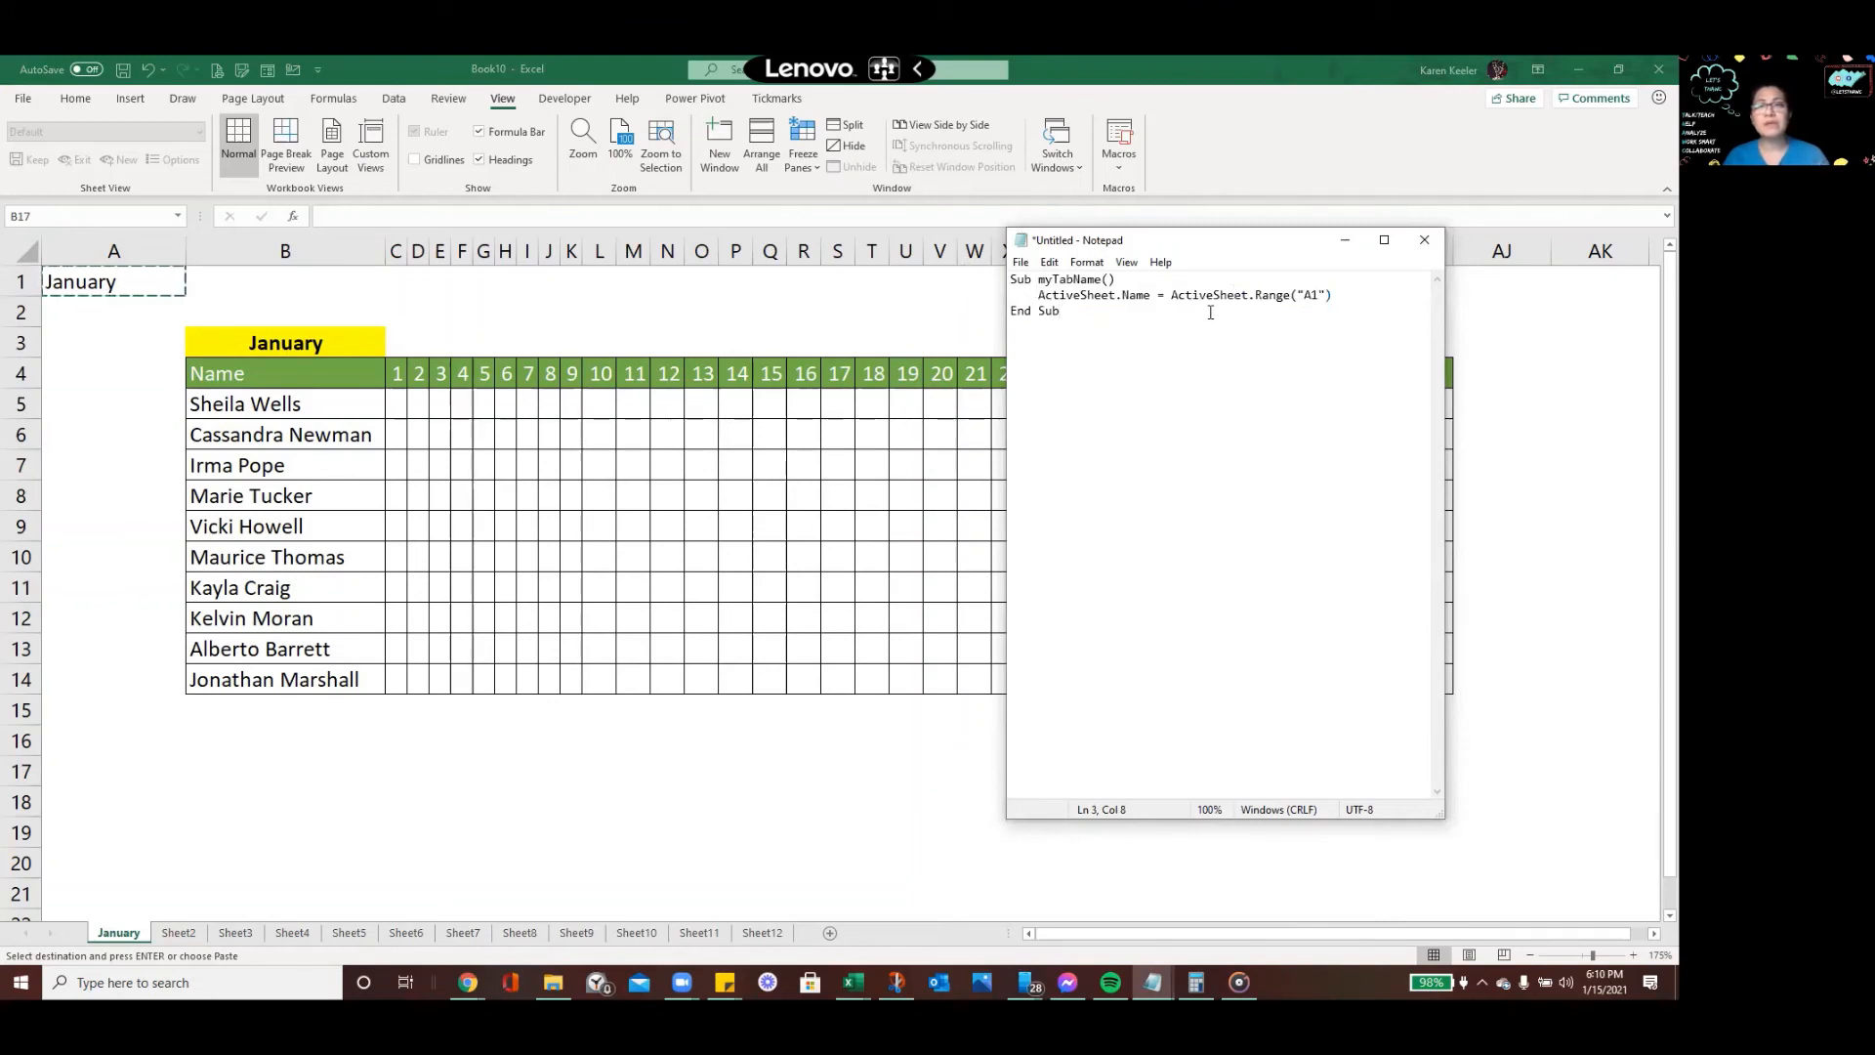
drag(1015, 300, 973, 269)
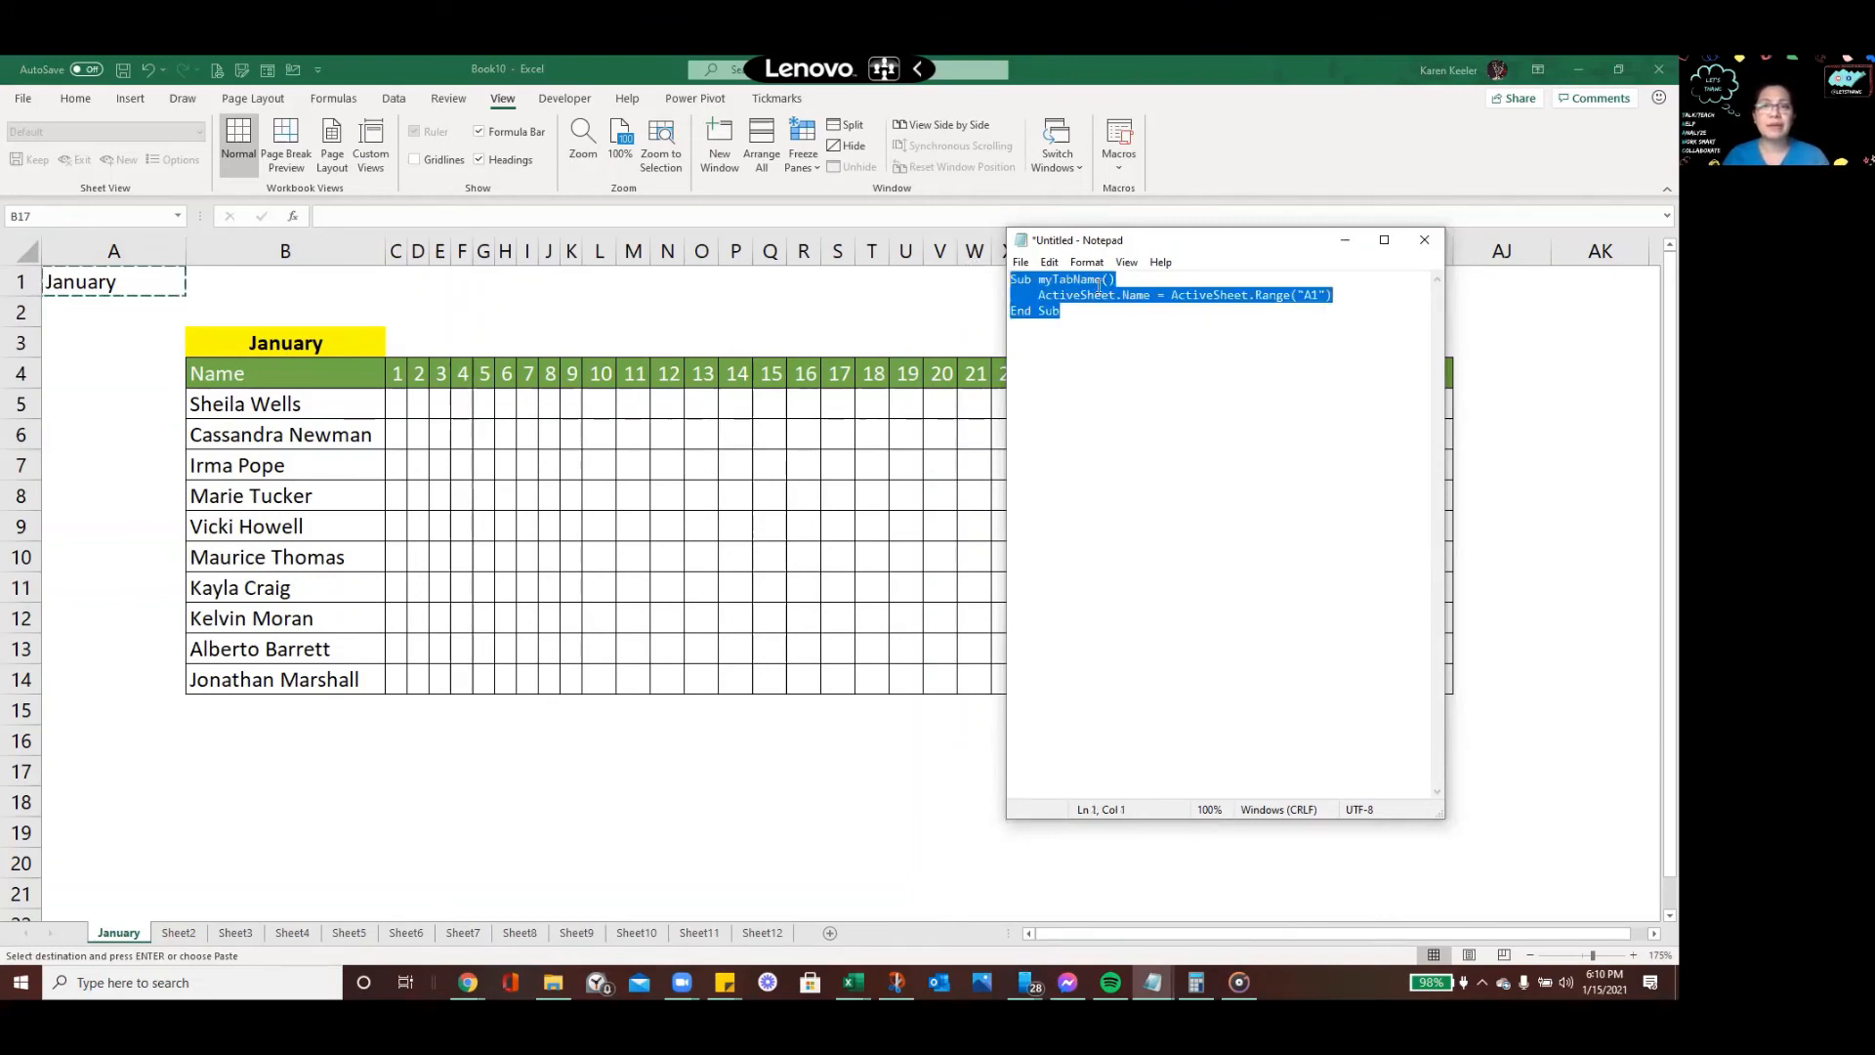
click(1216, 346)
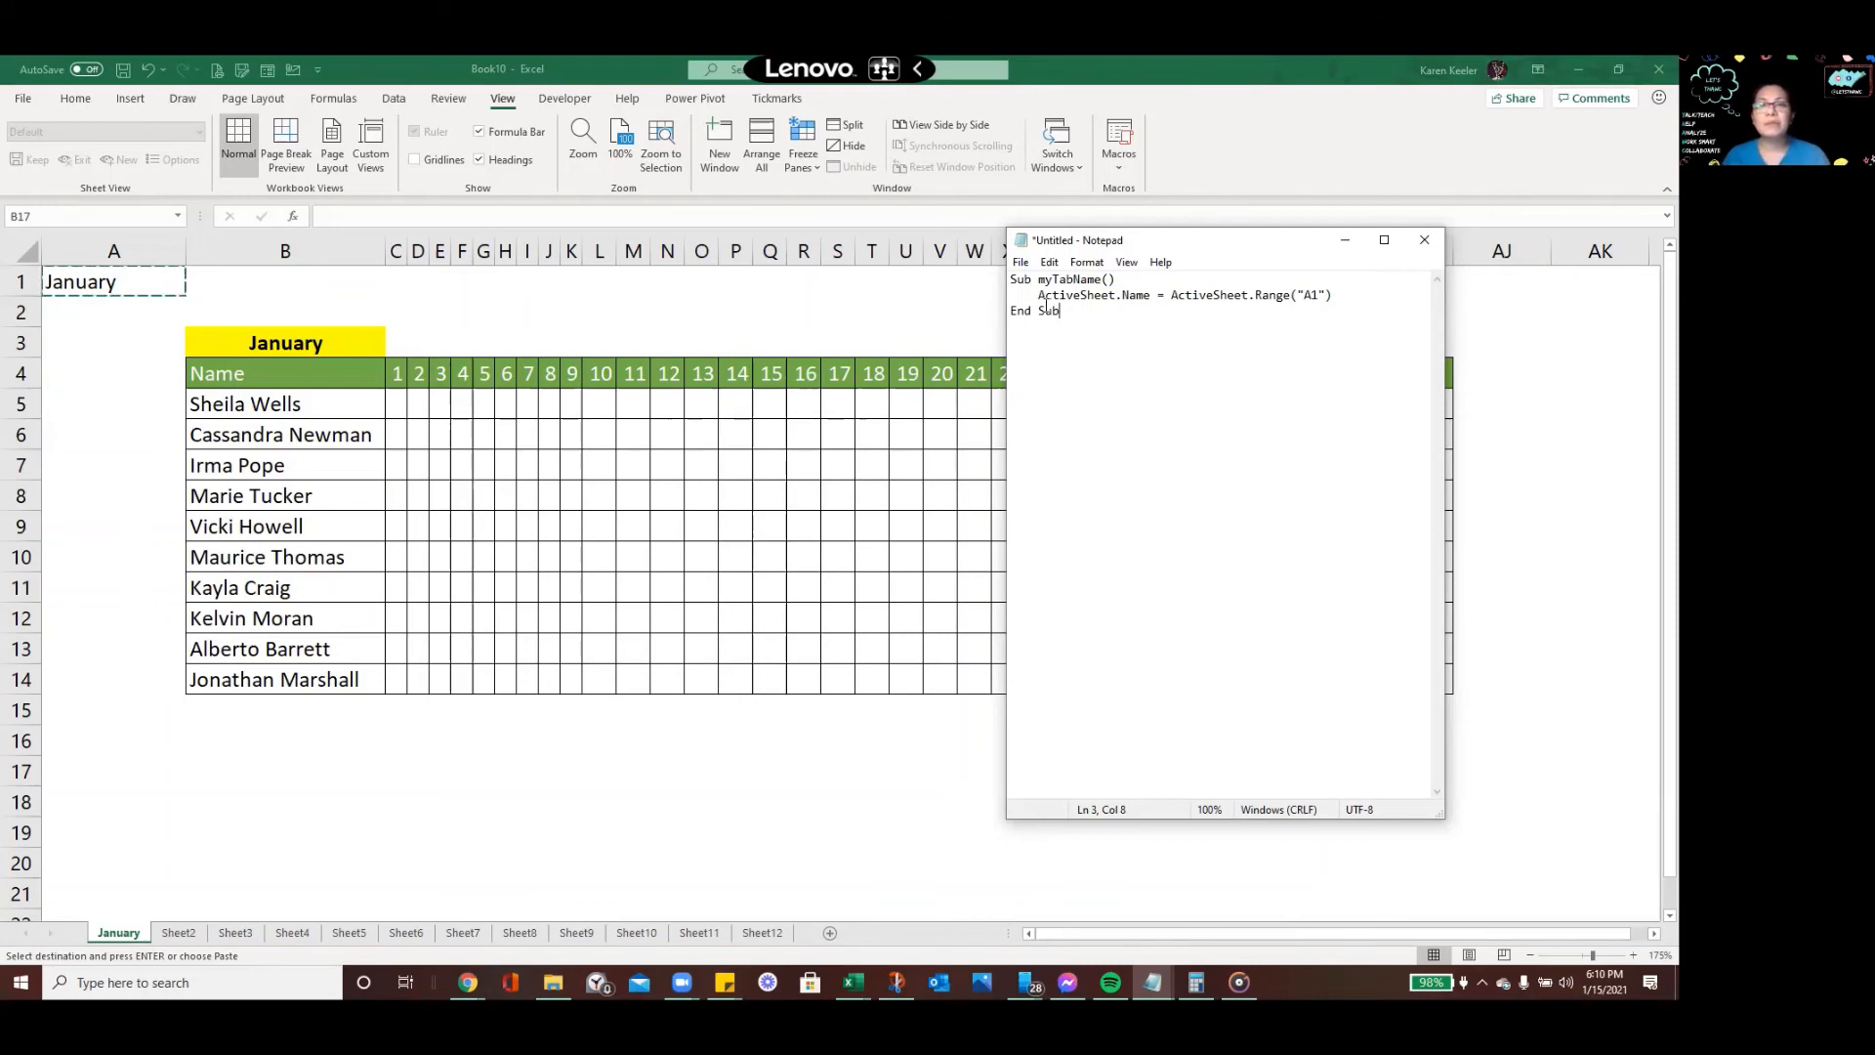
drag(1063, 311, 1003, 280)
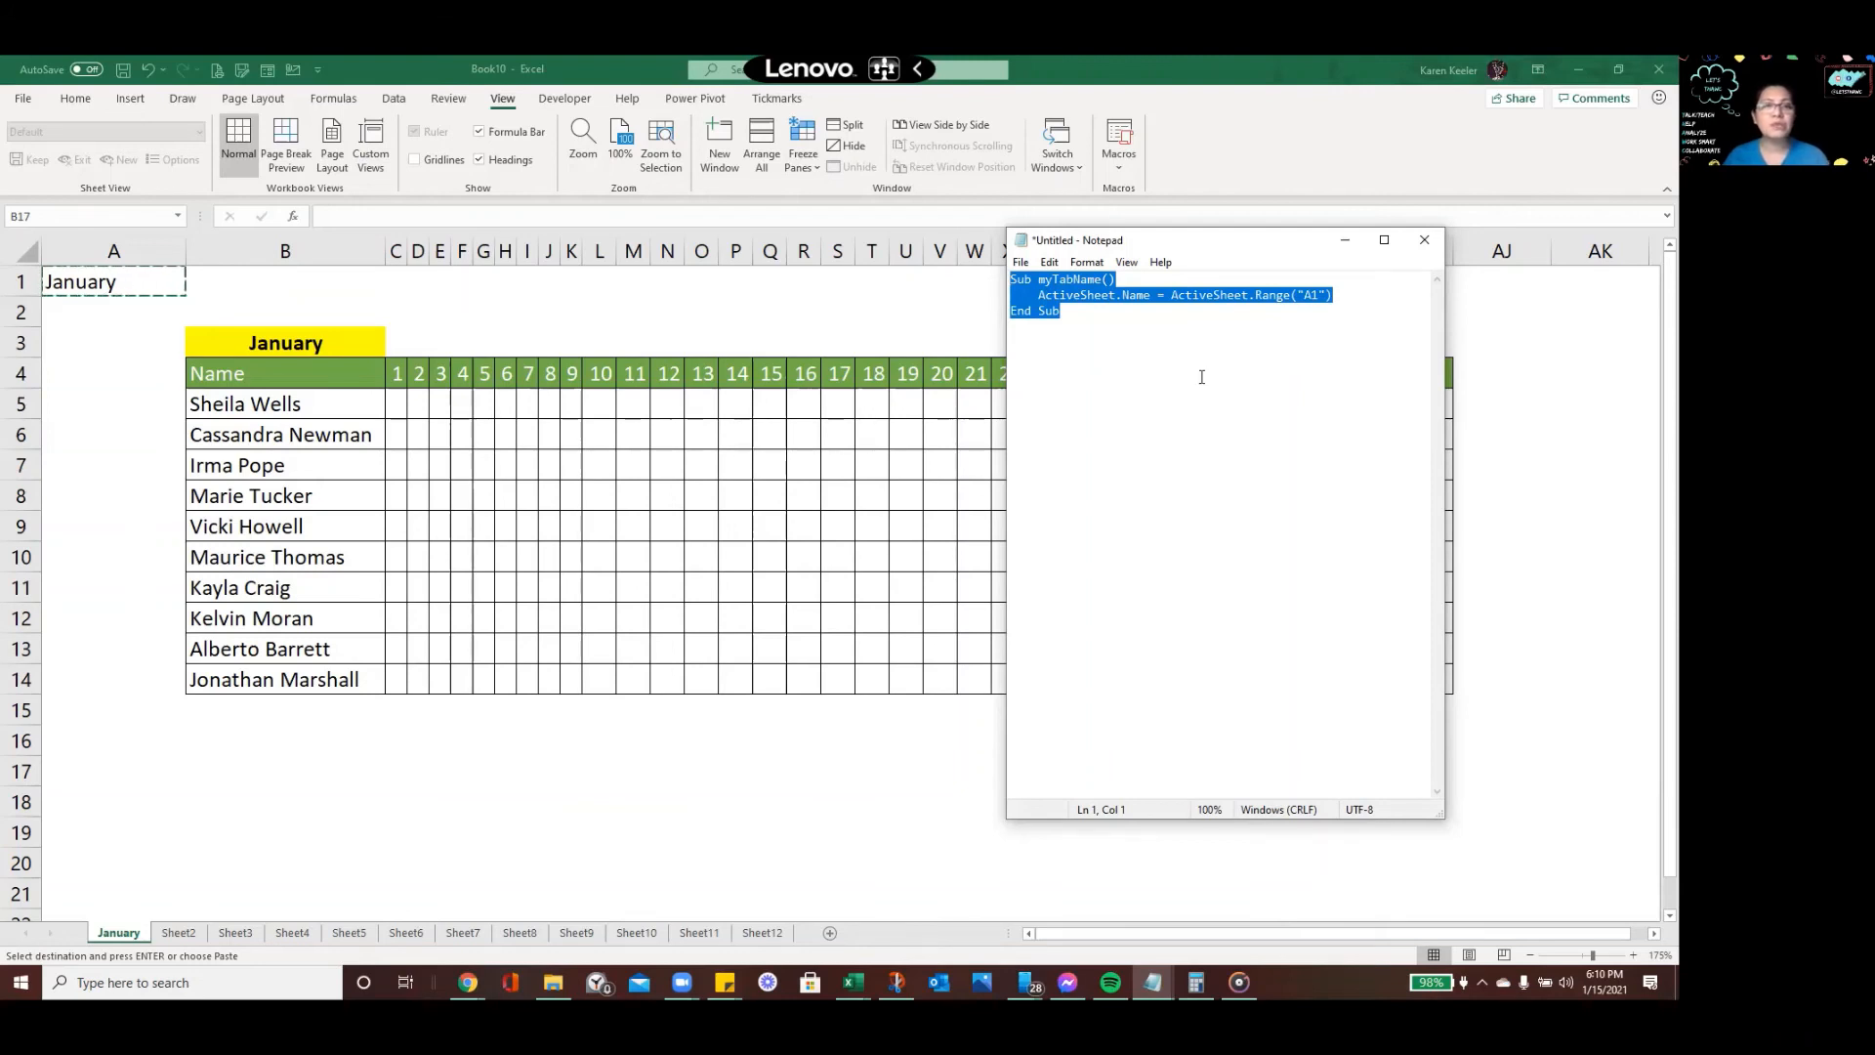
Return to Excel and check the Developer entry in the ribbon customization options, leaving them without changes
click(580, 105)
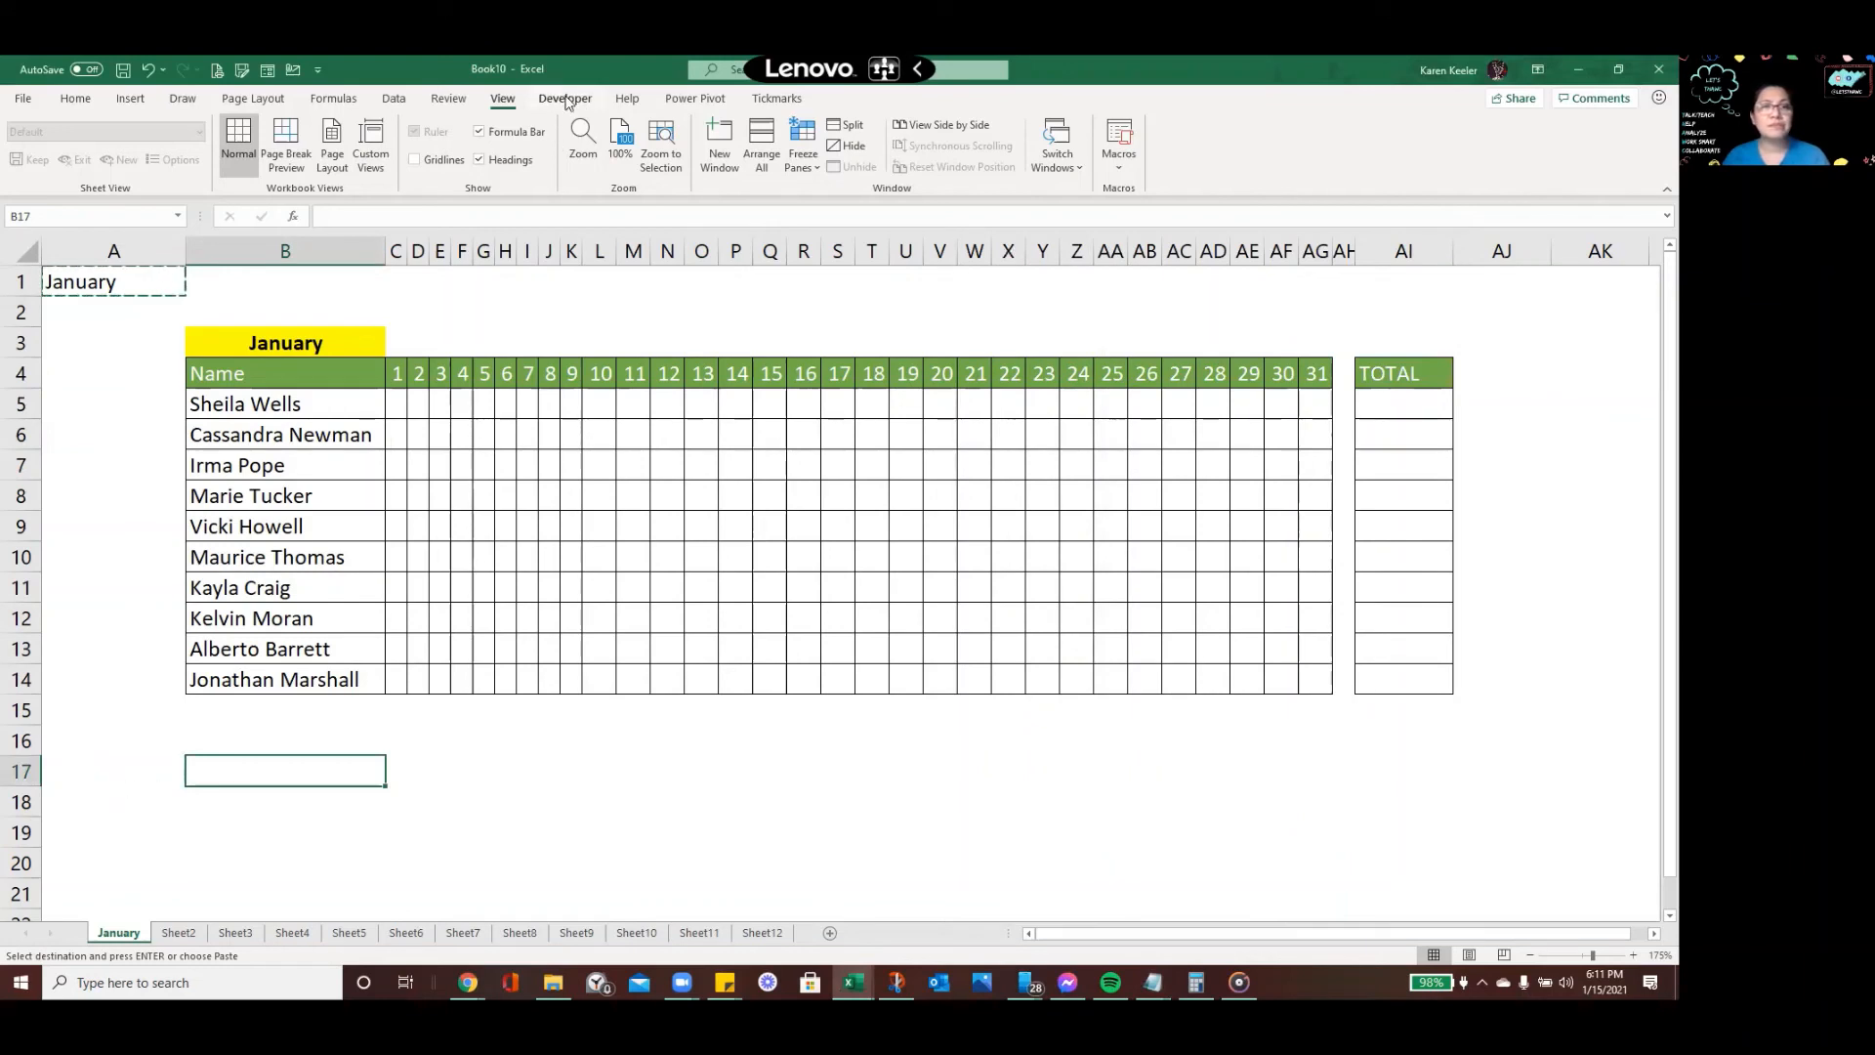
click(563, 99)
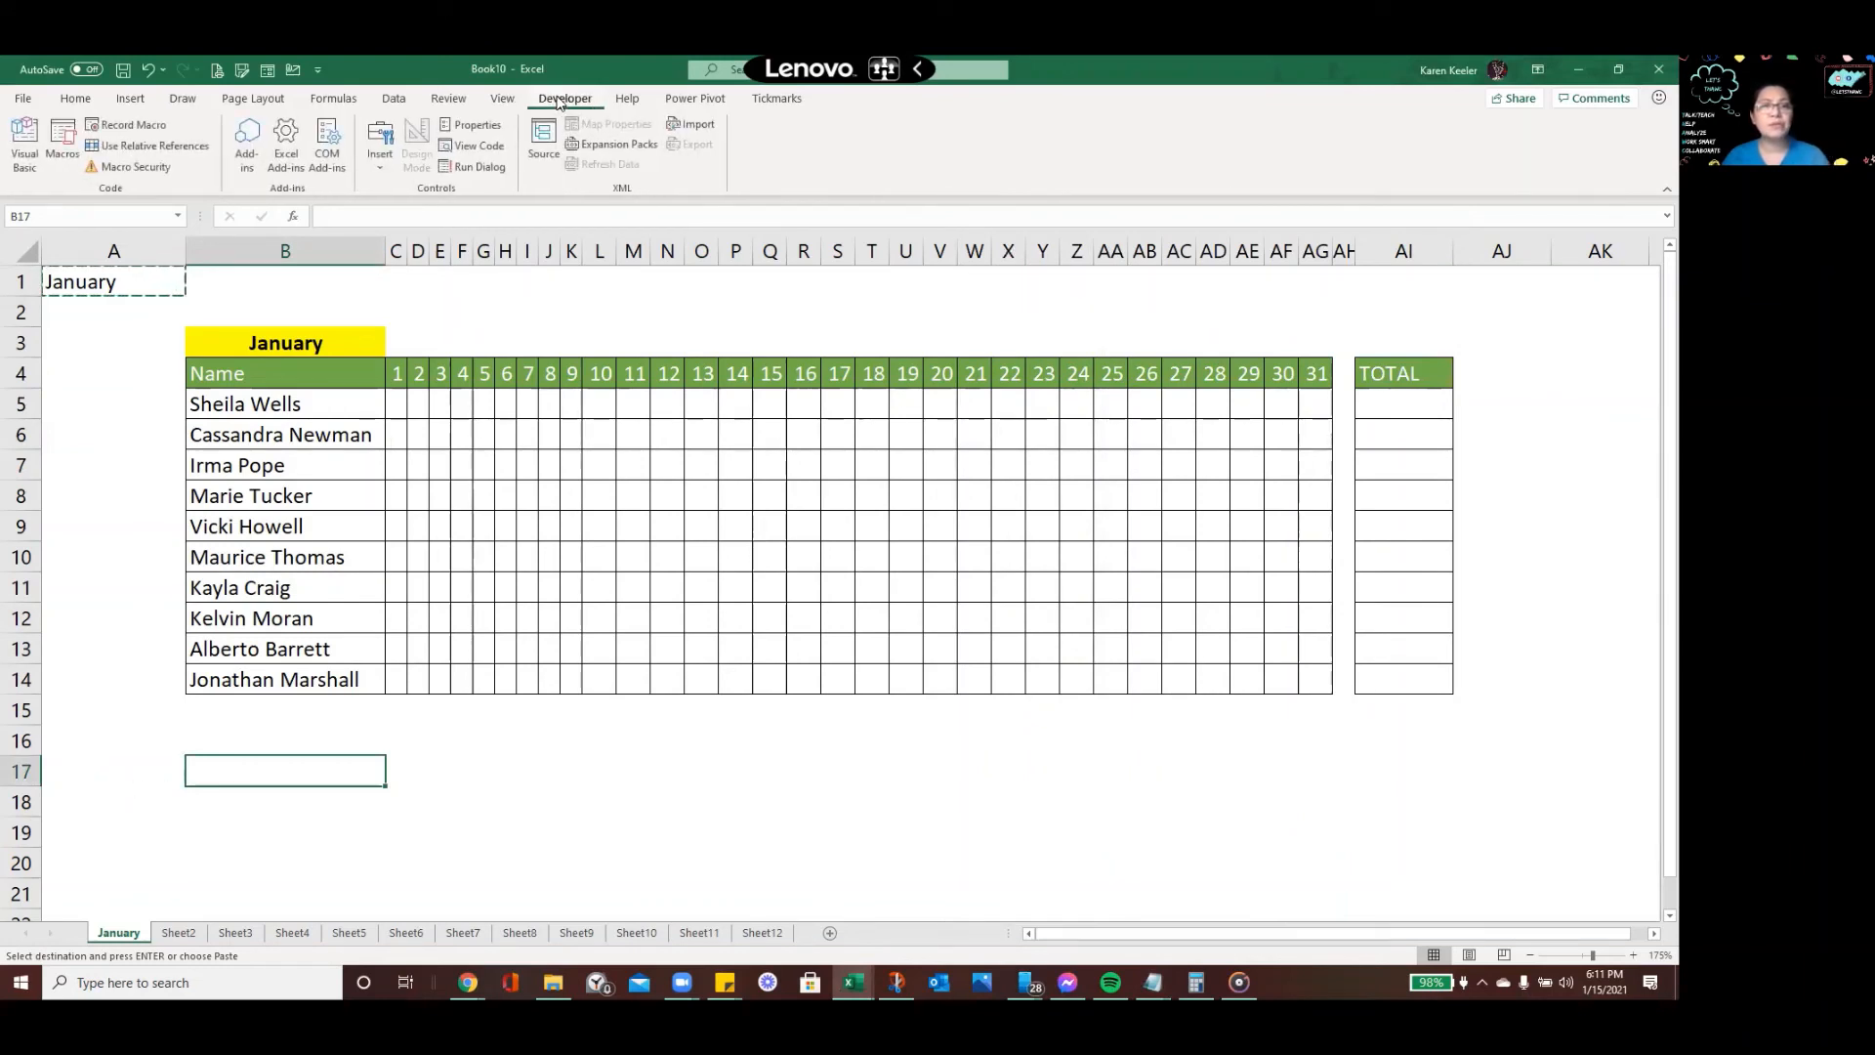
click(316, 71)
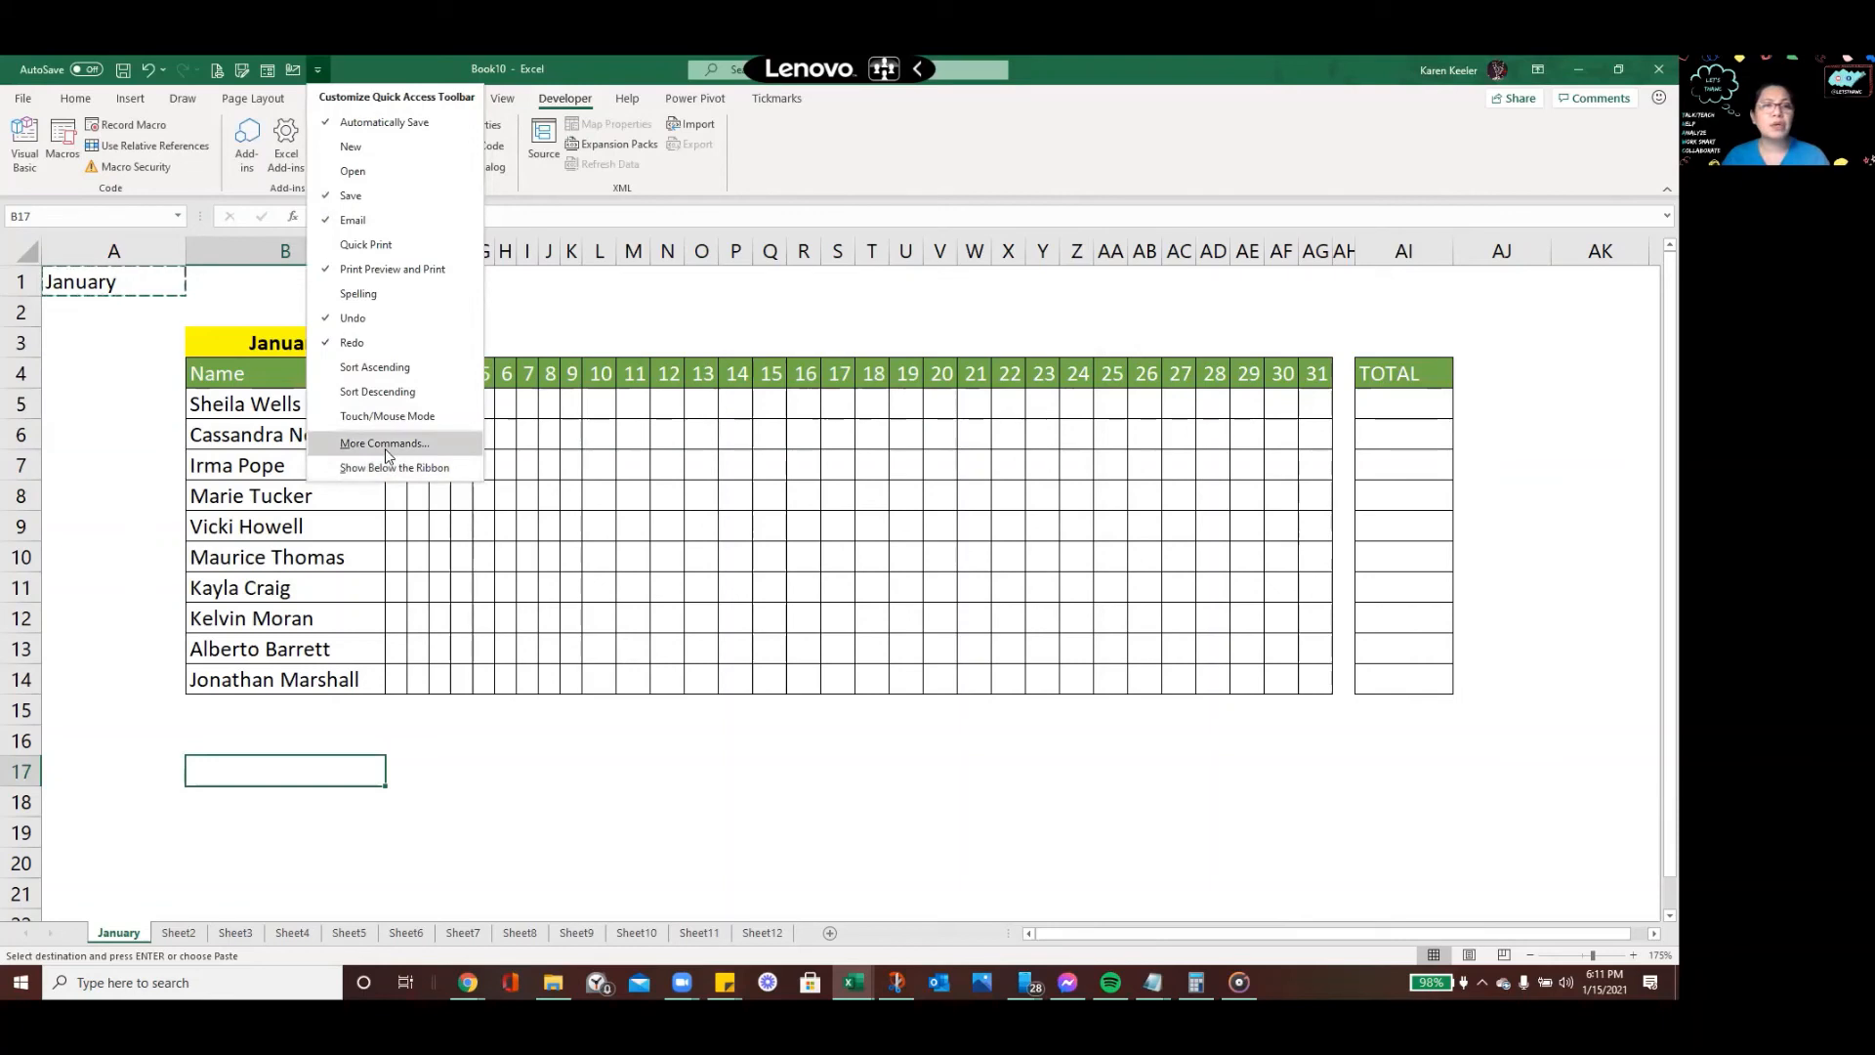
click(385, 441)
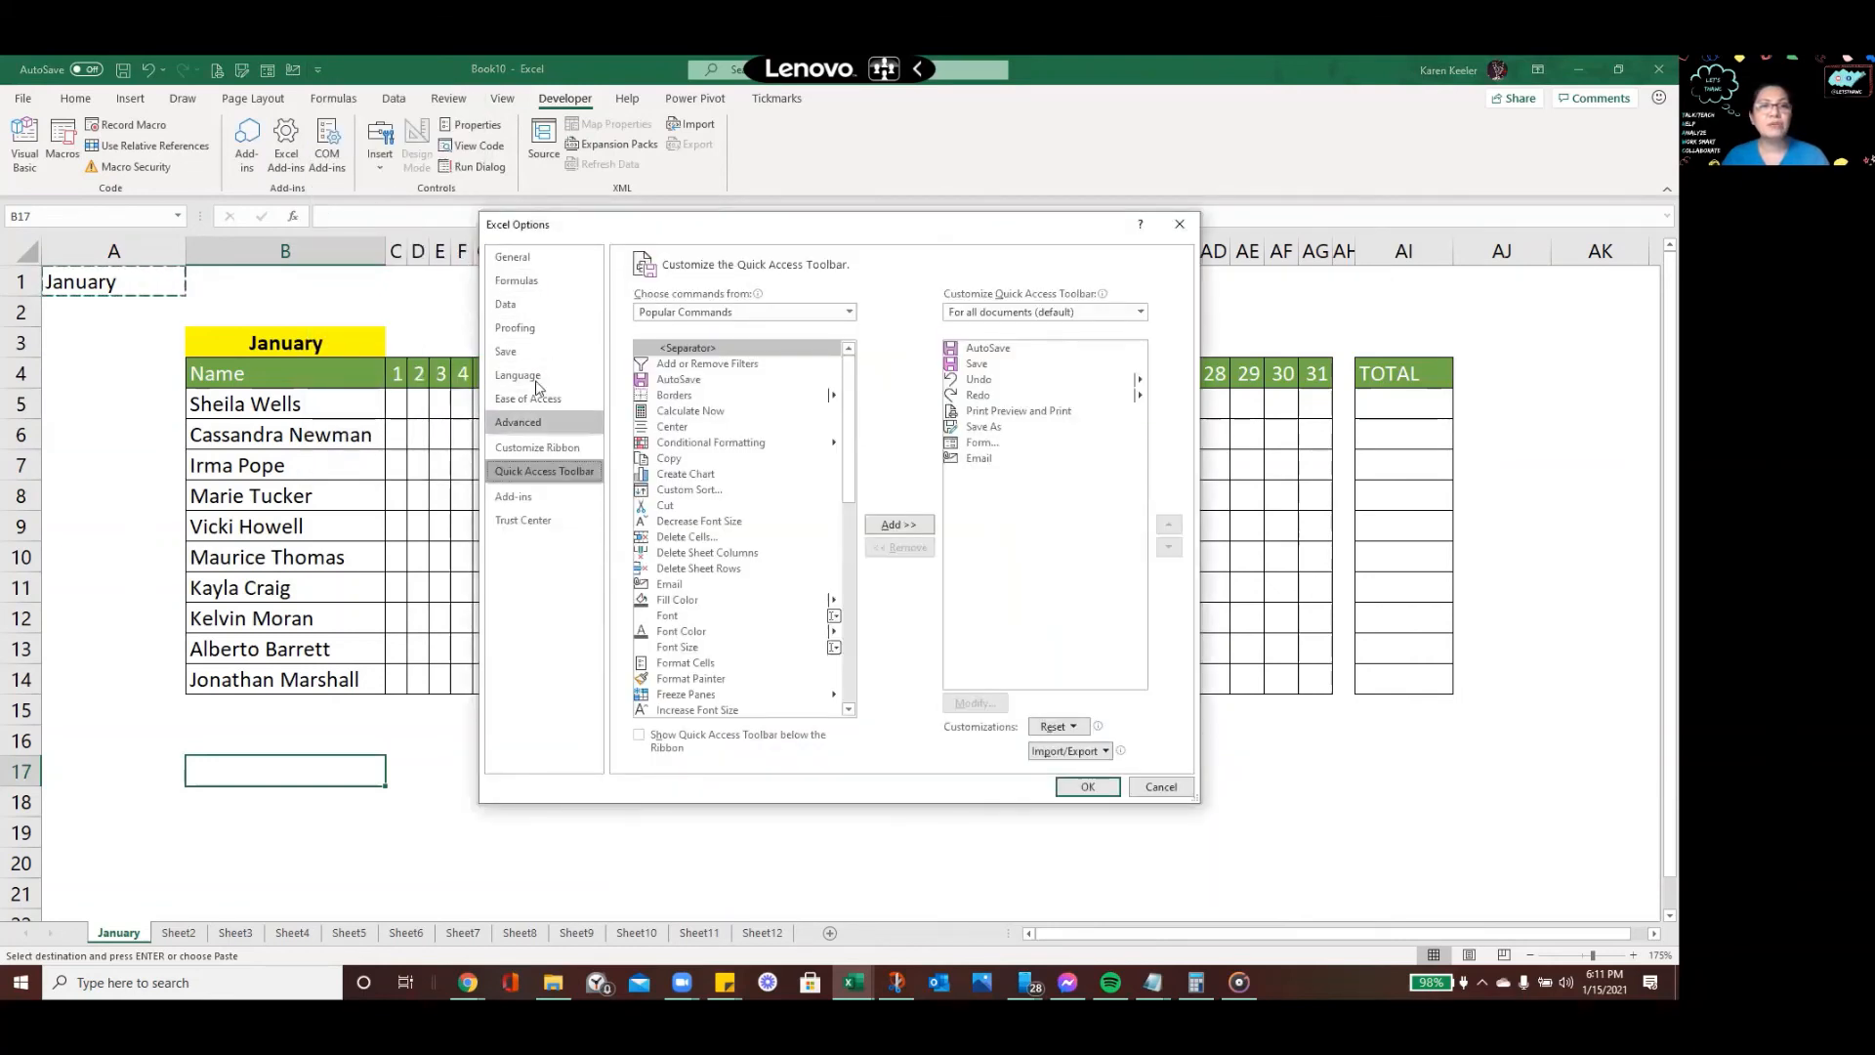
click(564, 451)
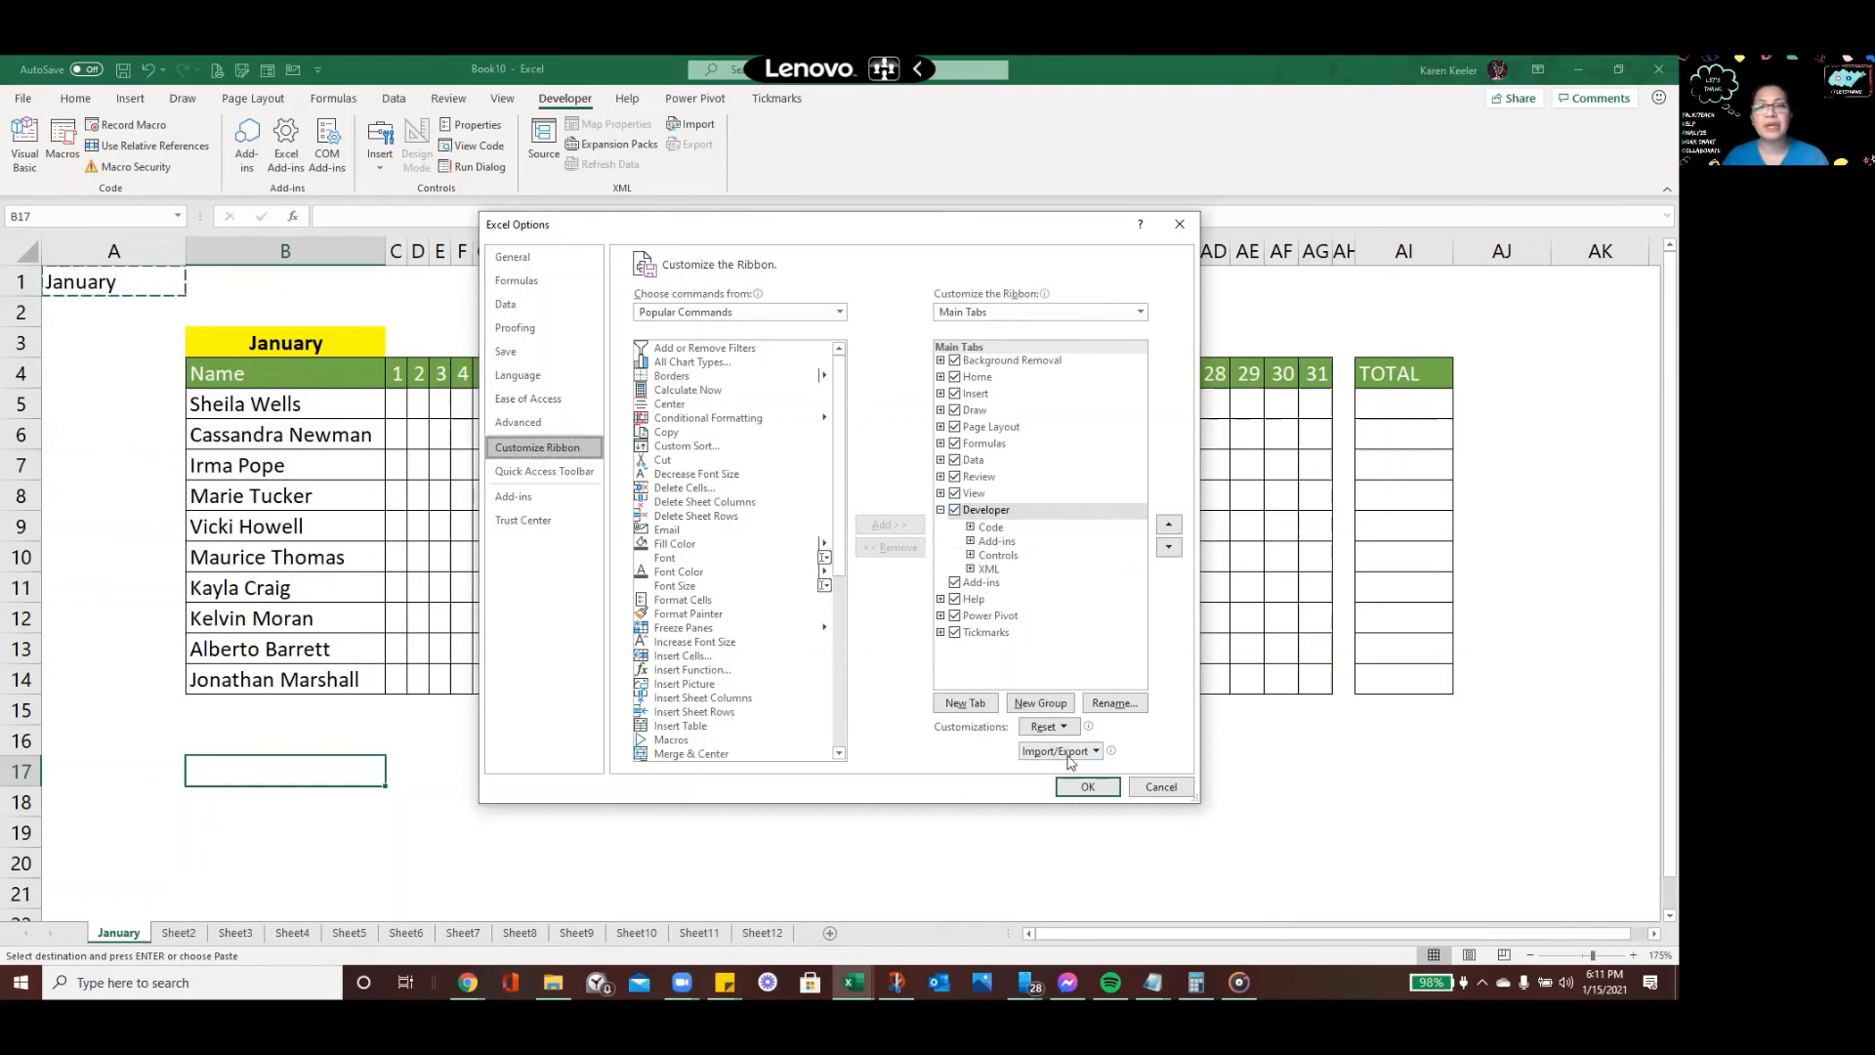
click(1172, 791)
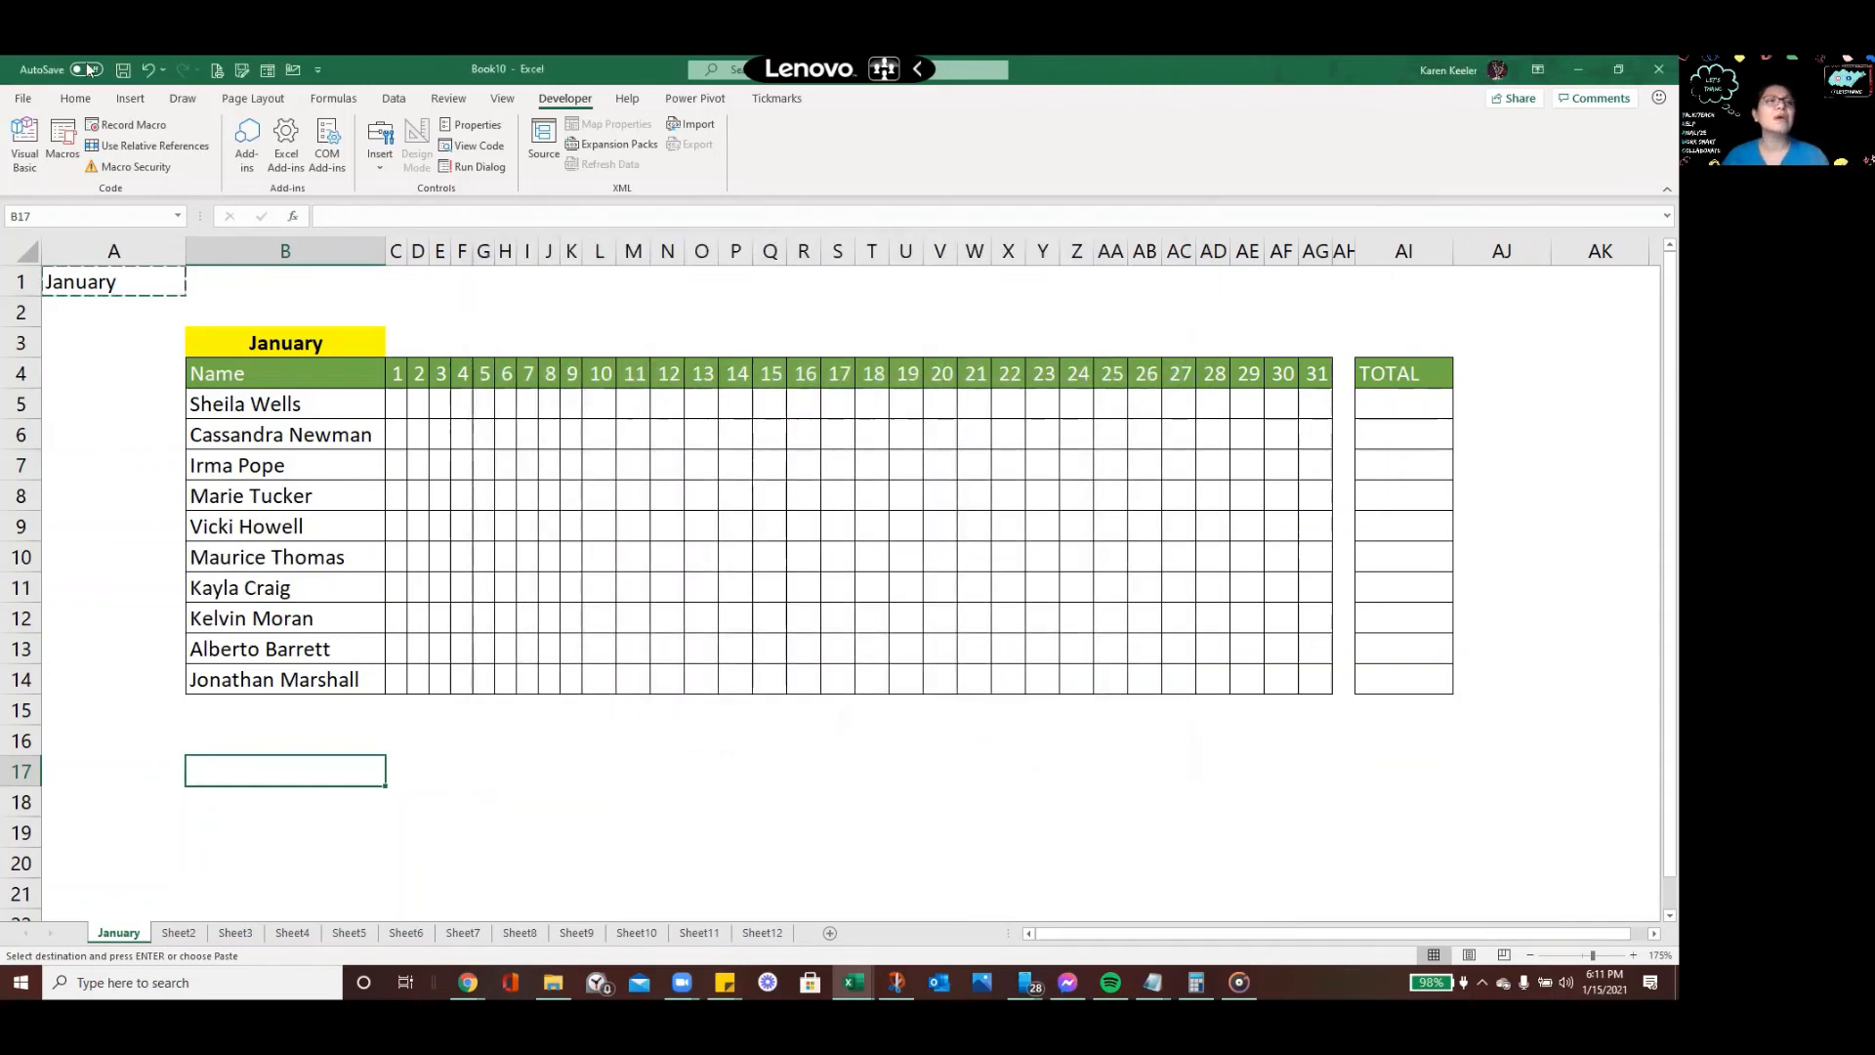
Create a new macro named sheetname and open its empty procedure for editing
click(63, 146)
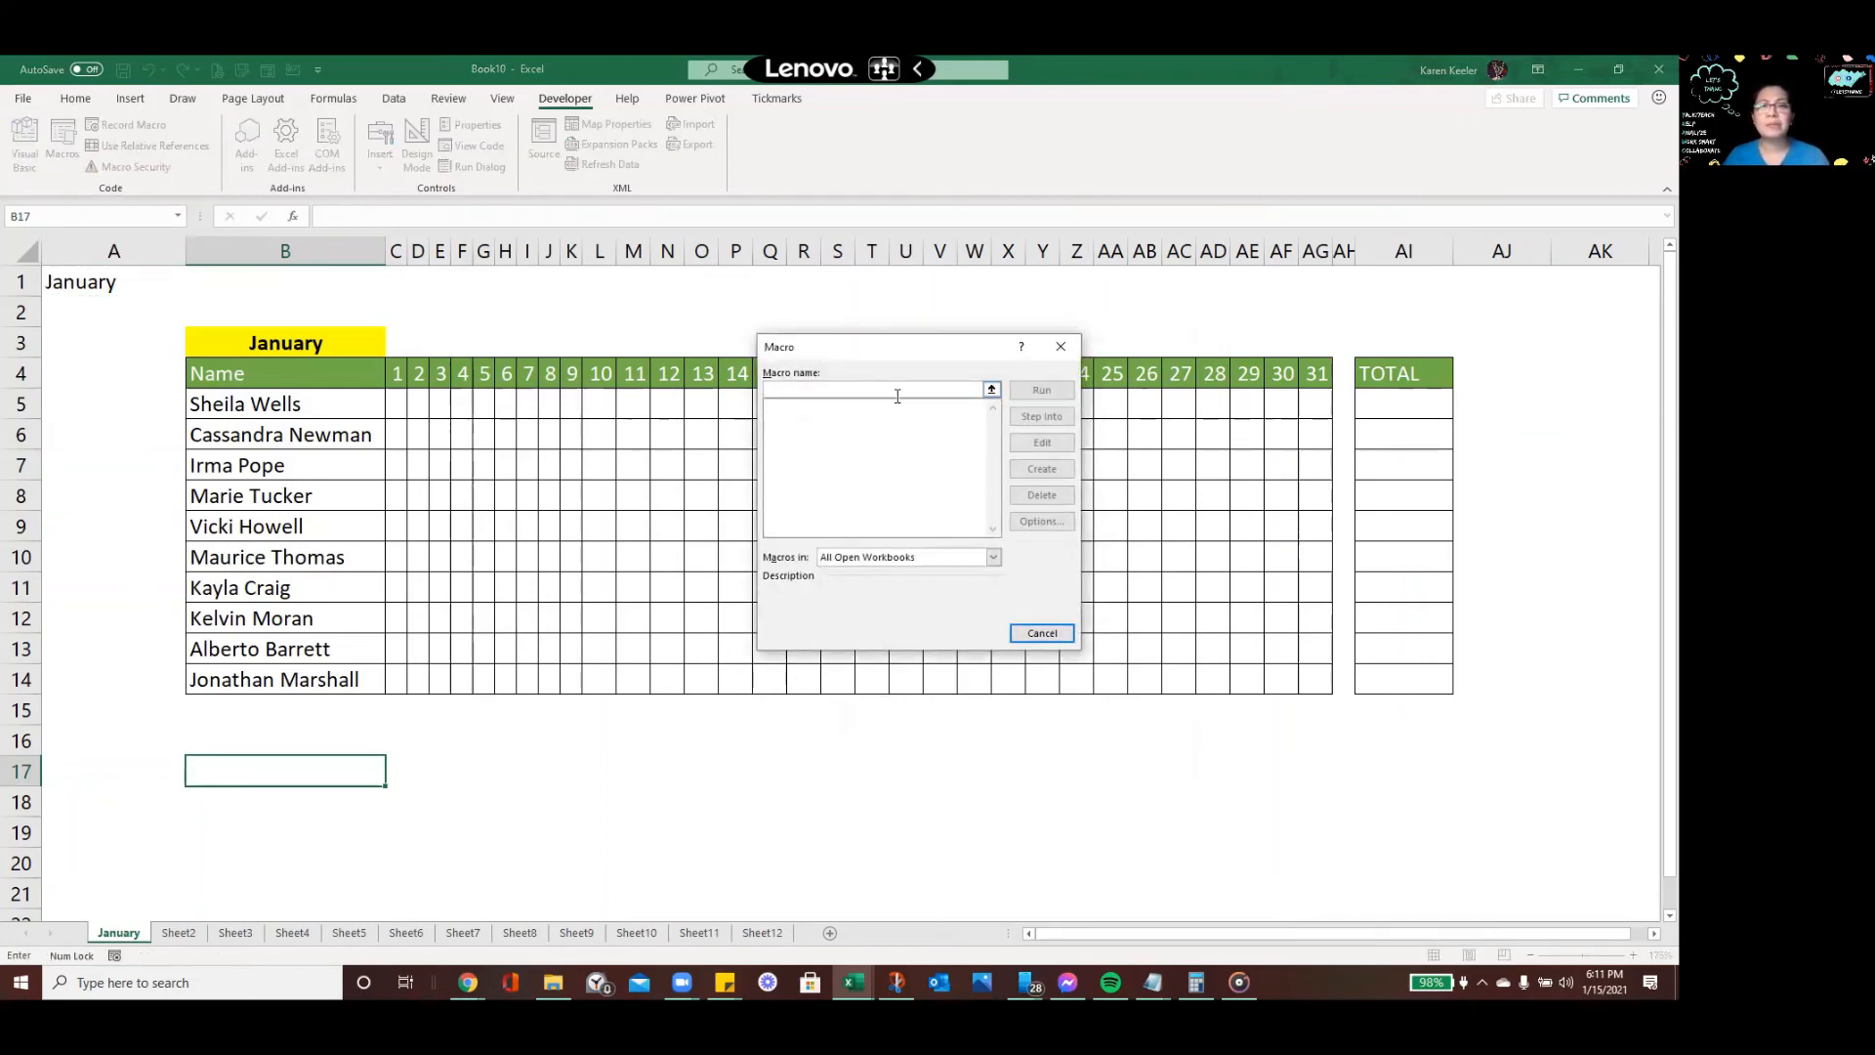
text(sh)
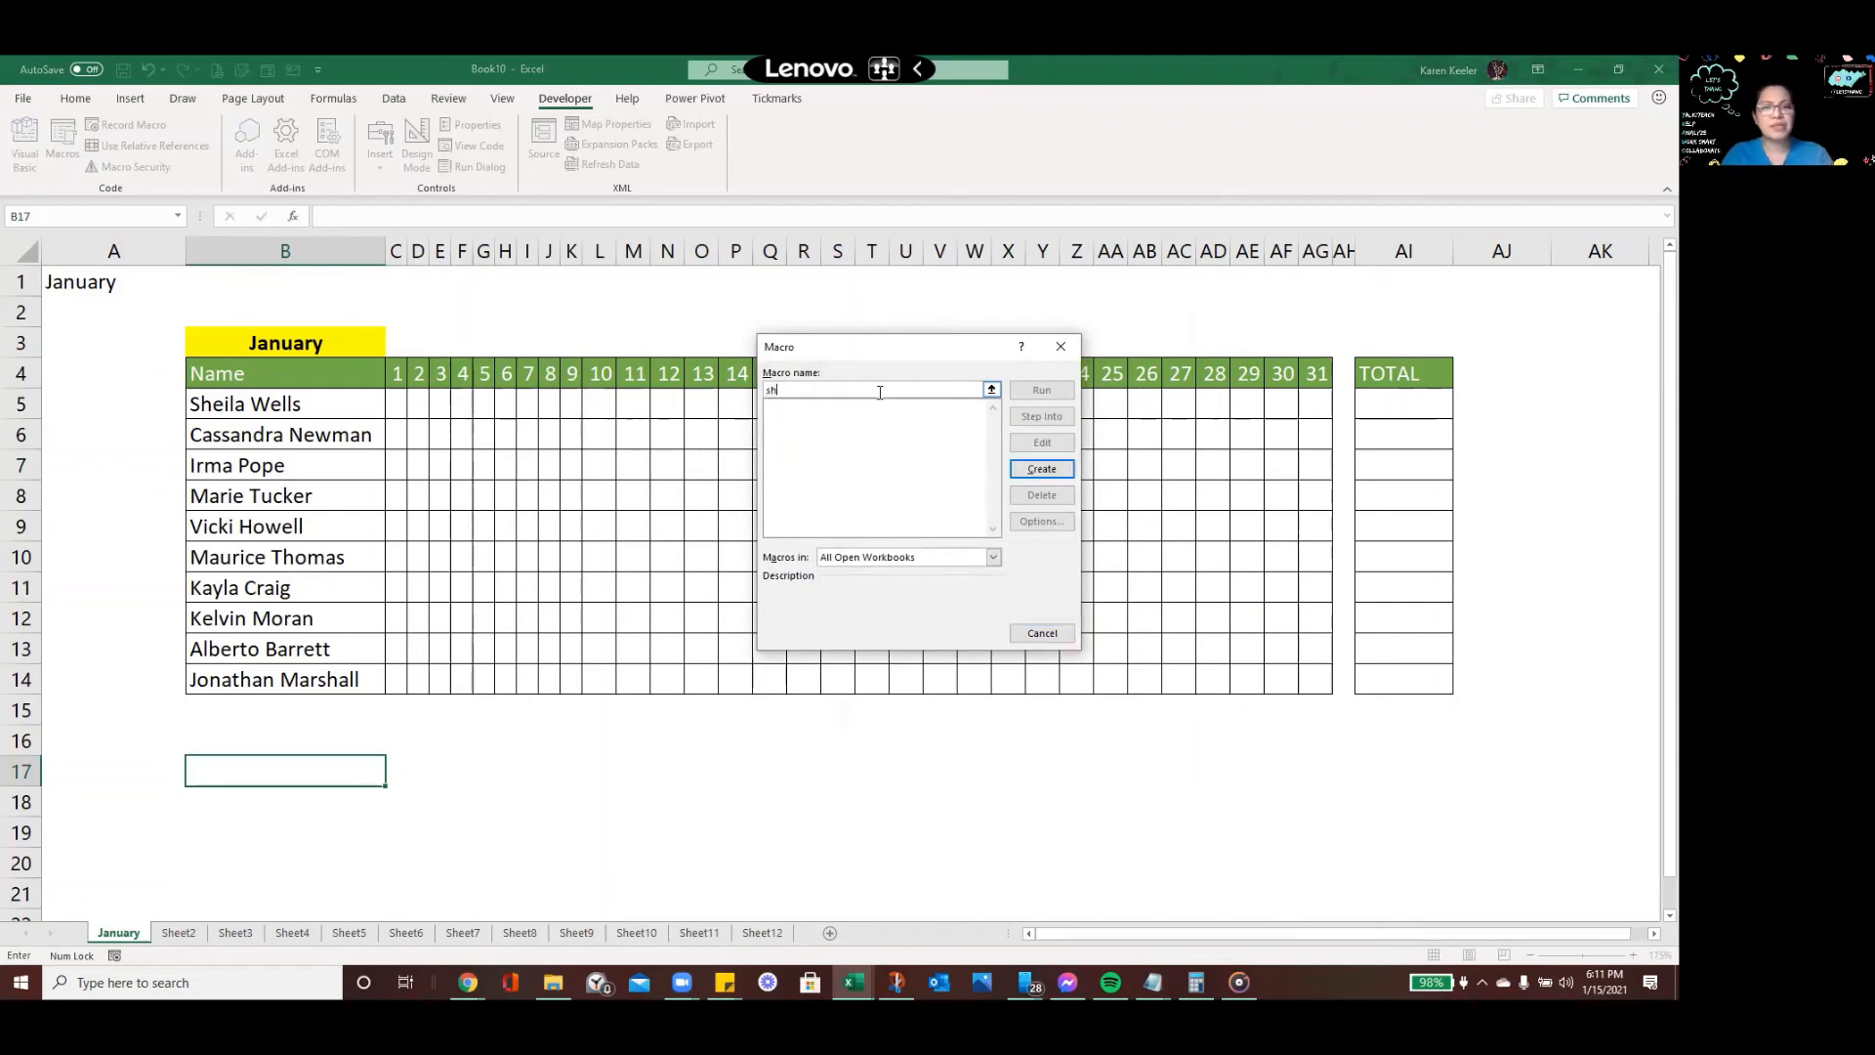
text(eetname)
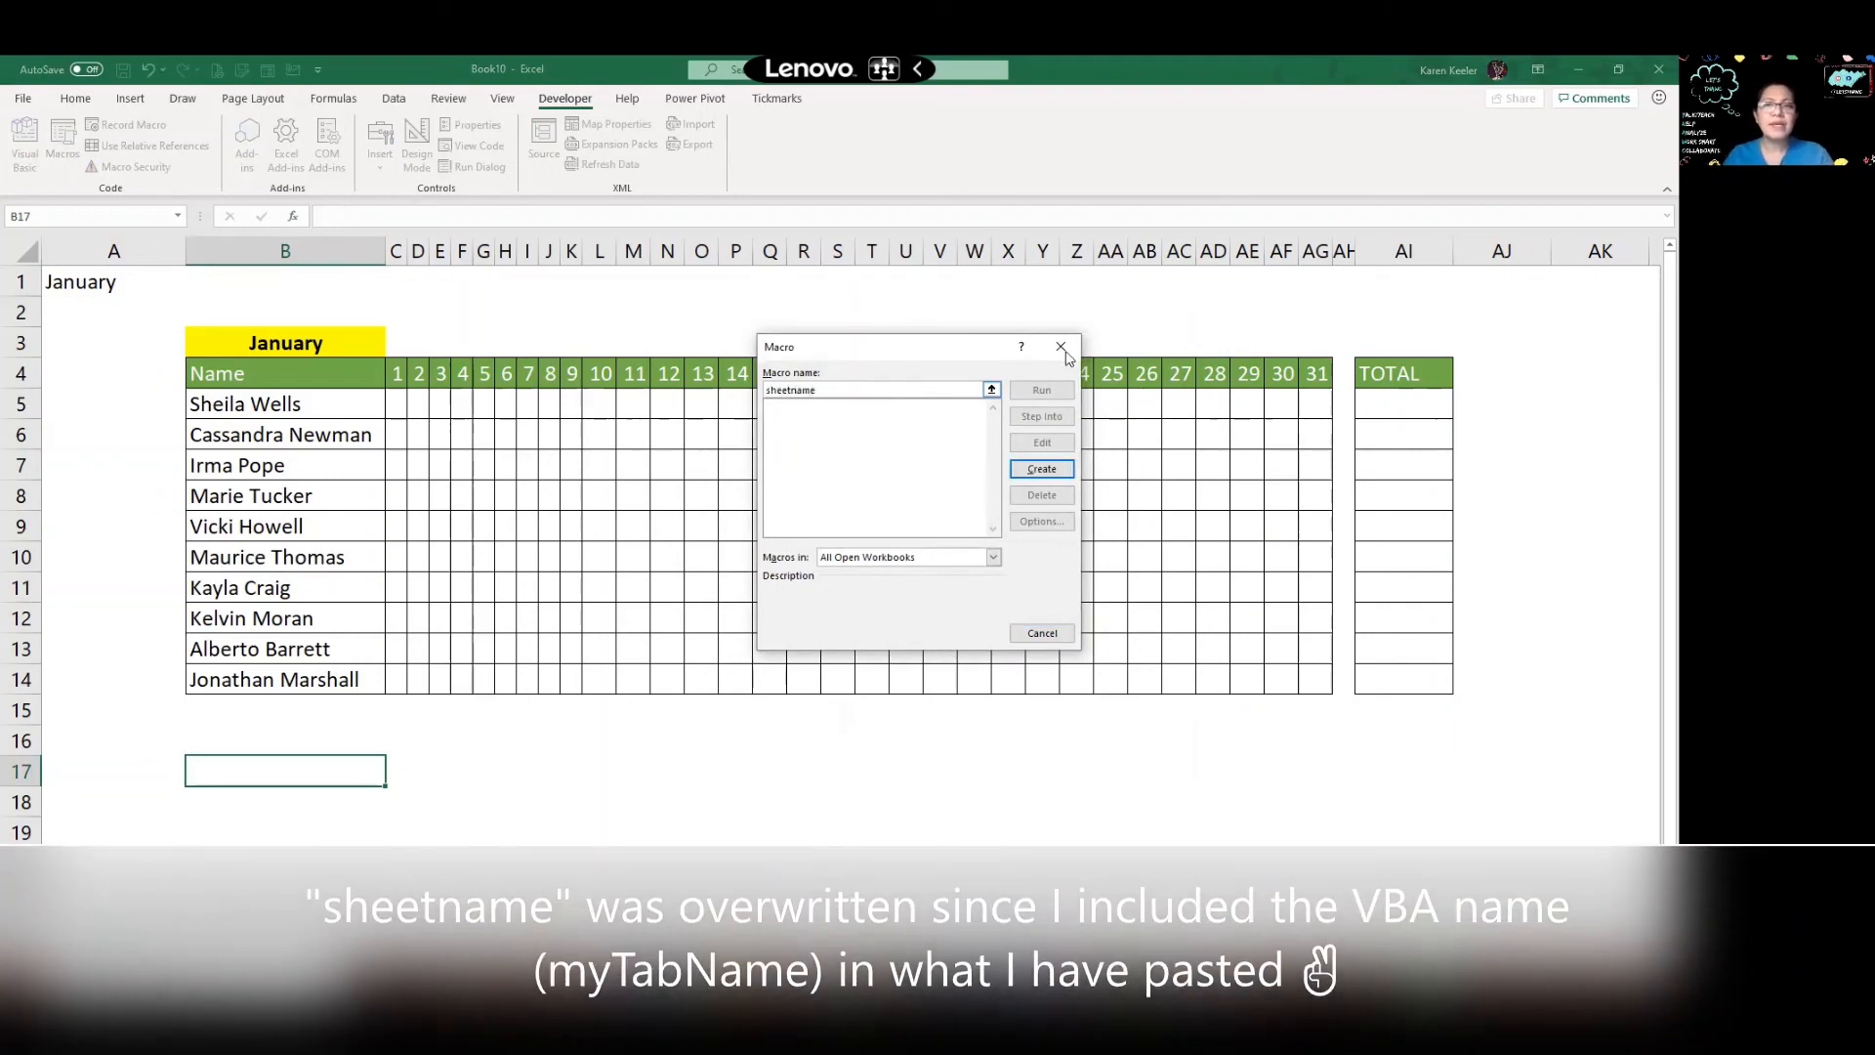
click(1020, 471)
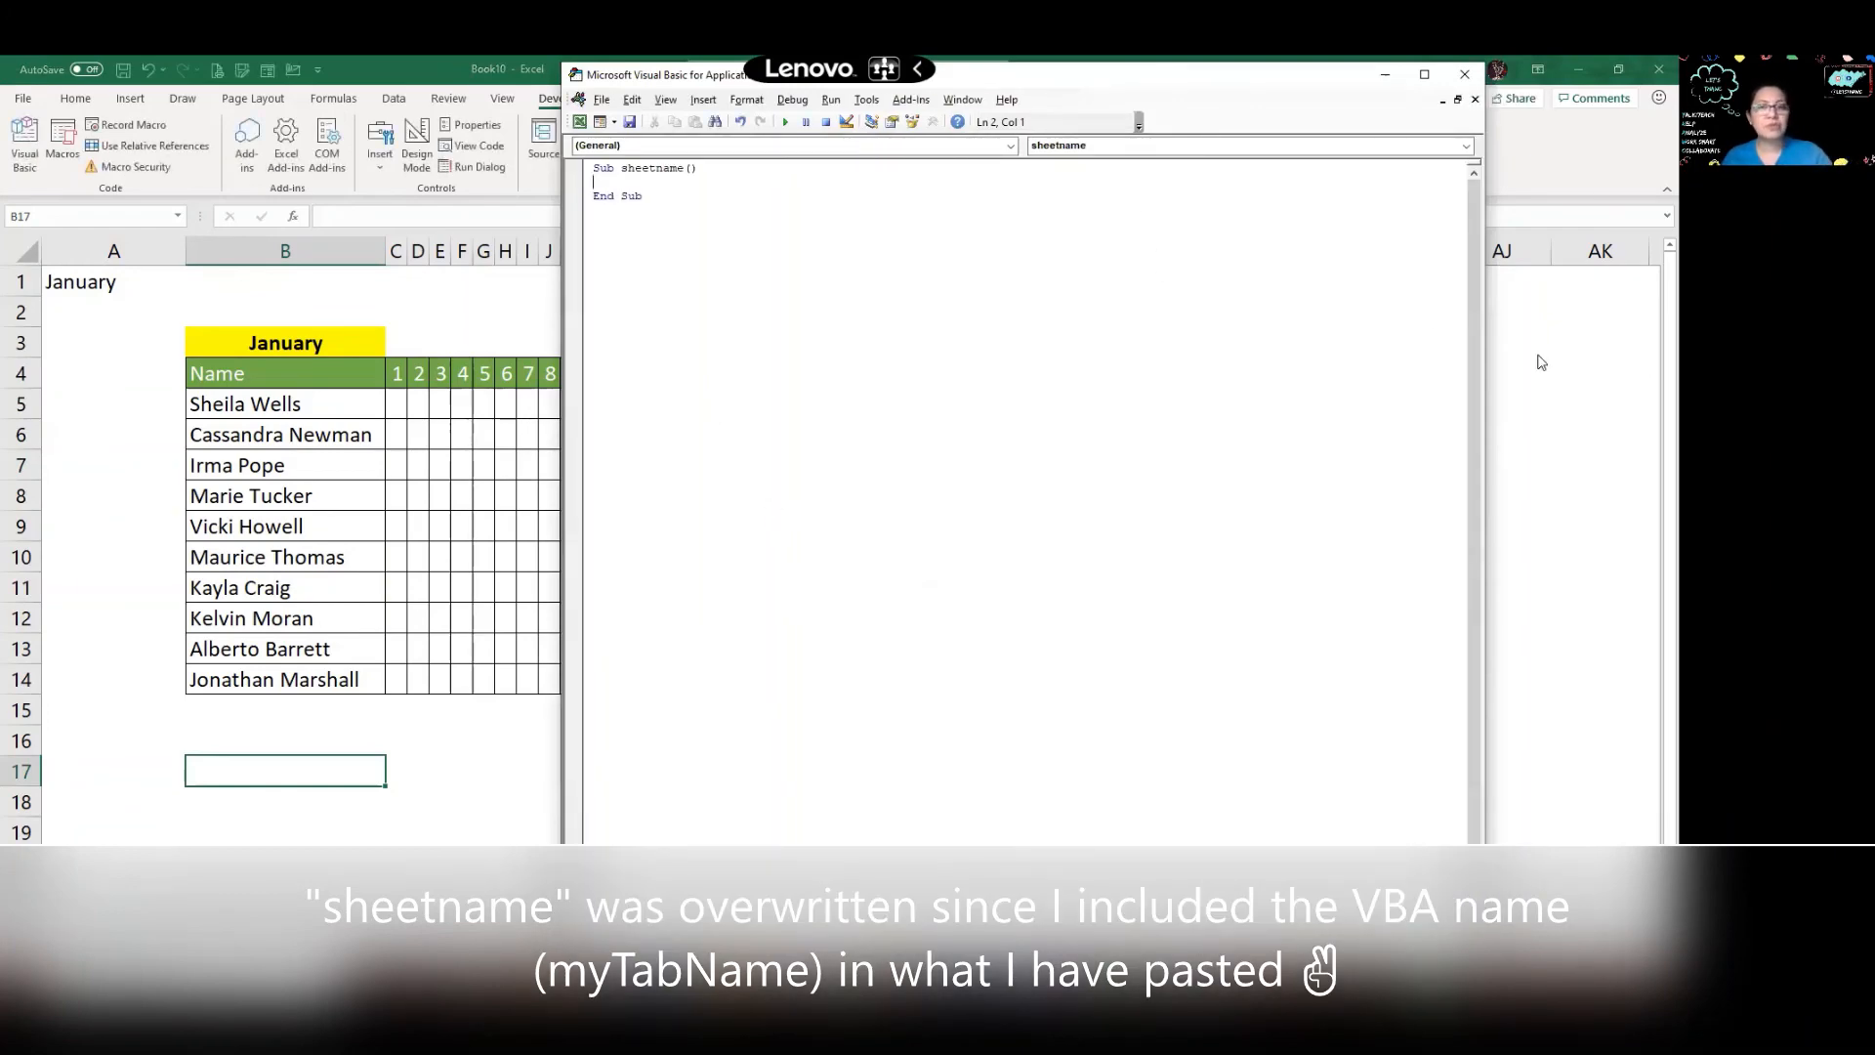
Copy the complete myTabName code from Notepad and paste it over the empty sheetname procedure in the Visual Basic editor
key(alt+Tab)
key(alt+Tab)
drag(1111, 326, 907, 265)
key(ctrl+c)
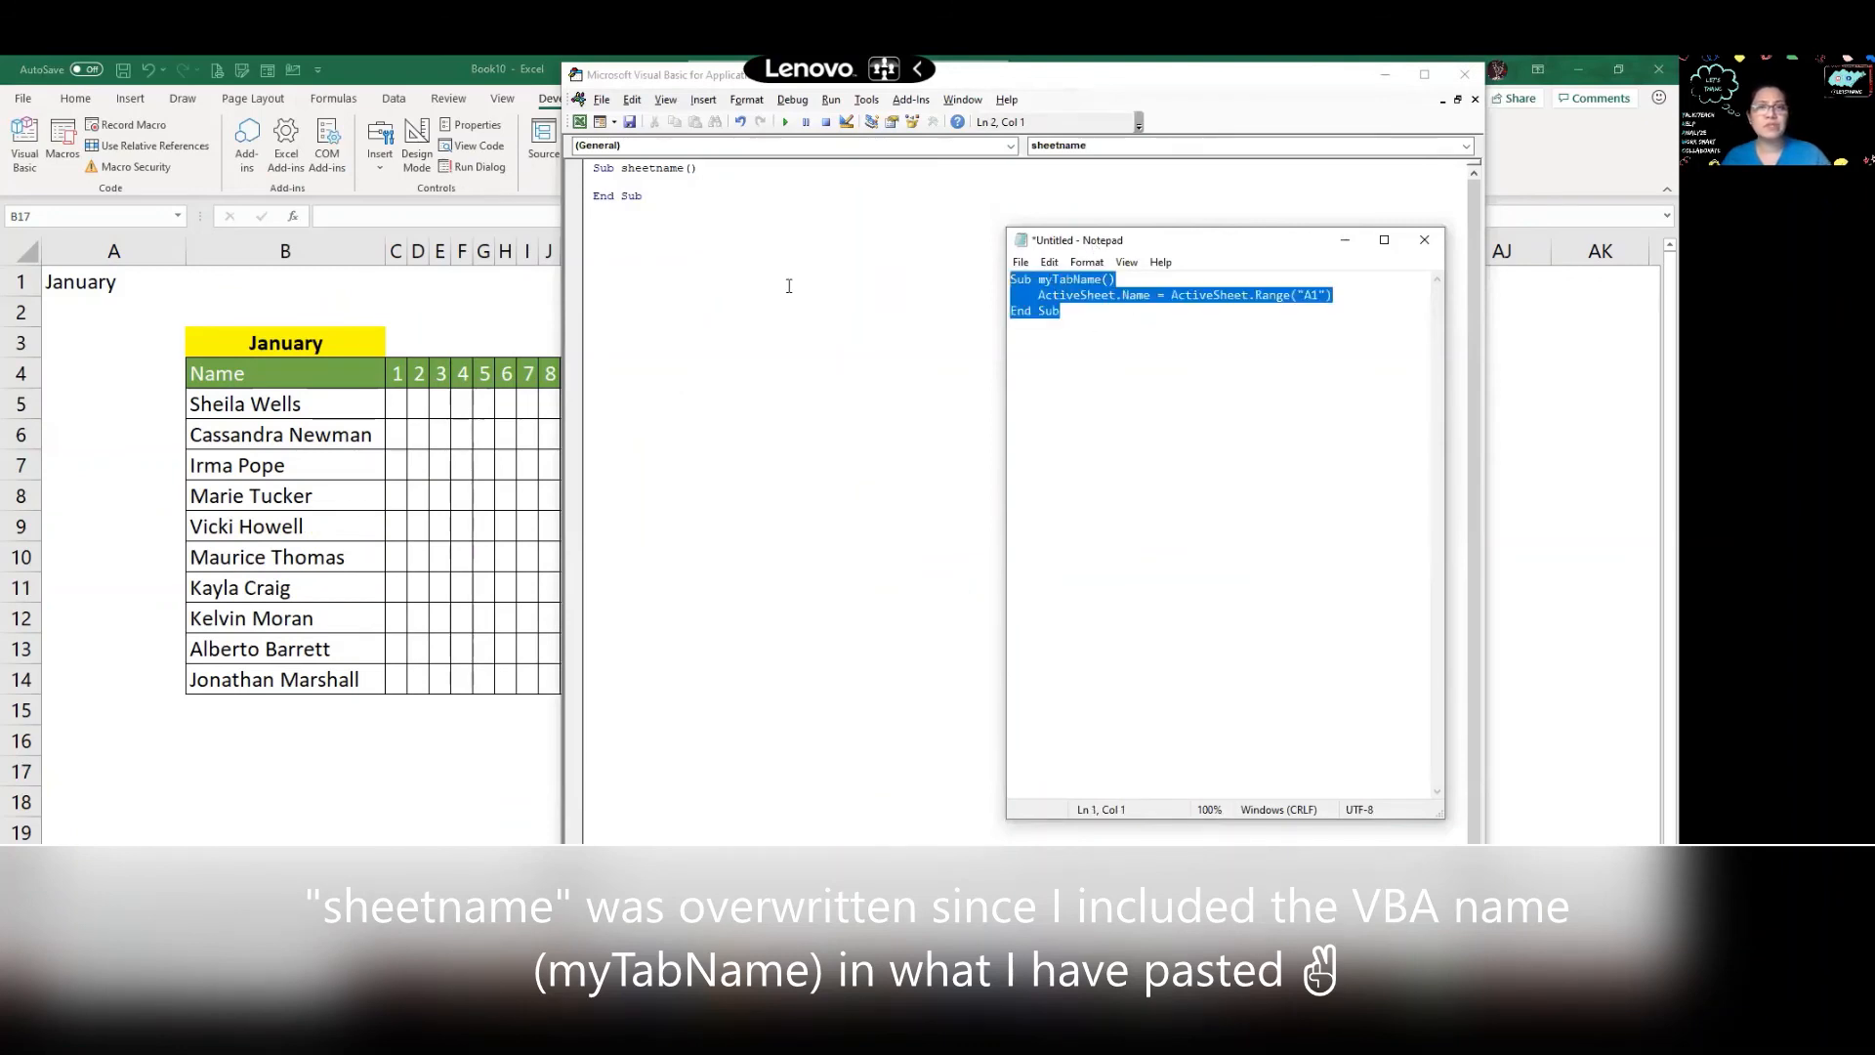
click(739, 185)
drag(646, 197, 625, 156)
key(ctrl+v)
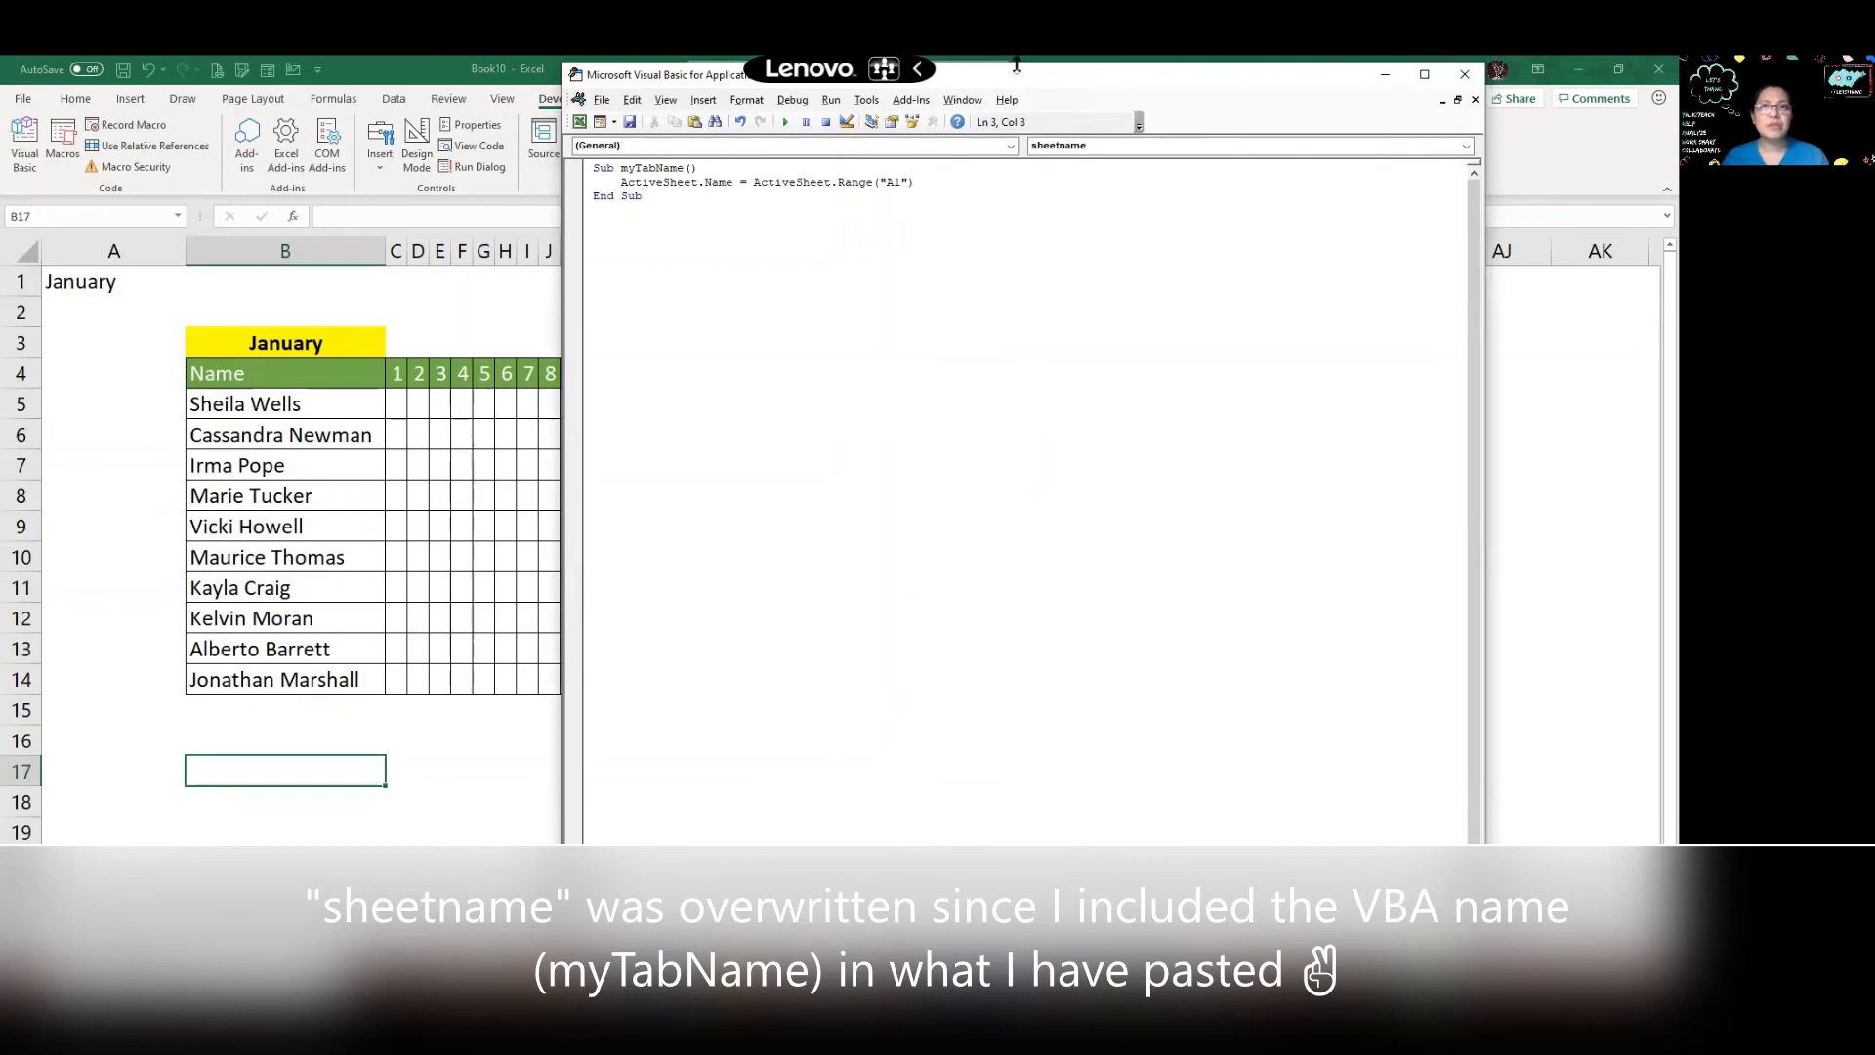
Examine the A1 range reference in the myTabName code and close the Visual Basic editor
drag(1015, 65, 1015, 187)
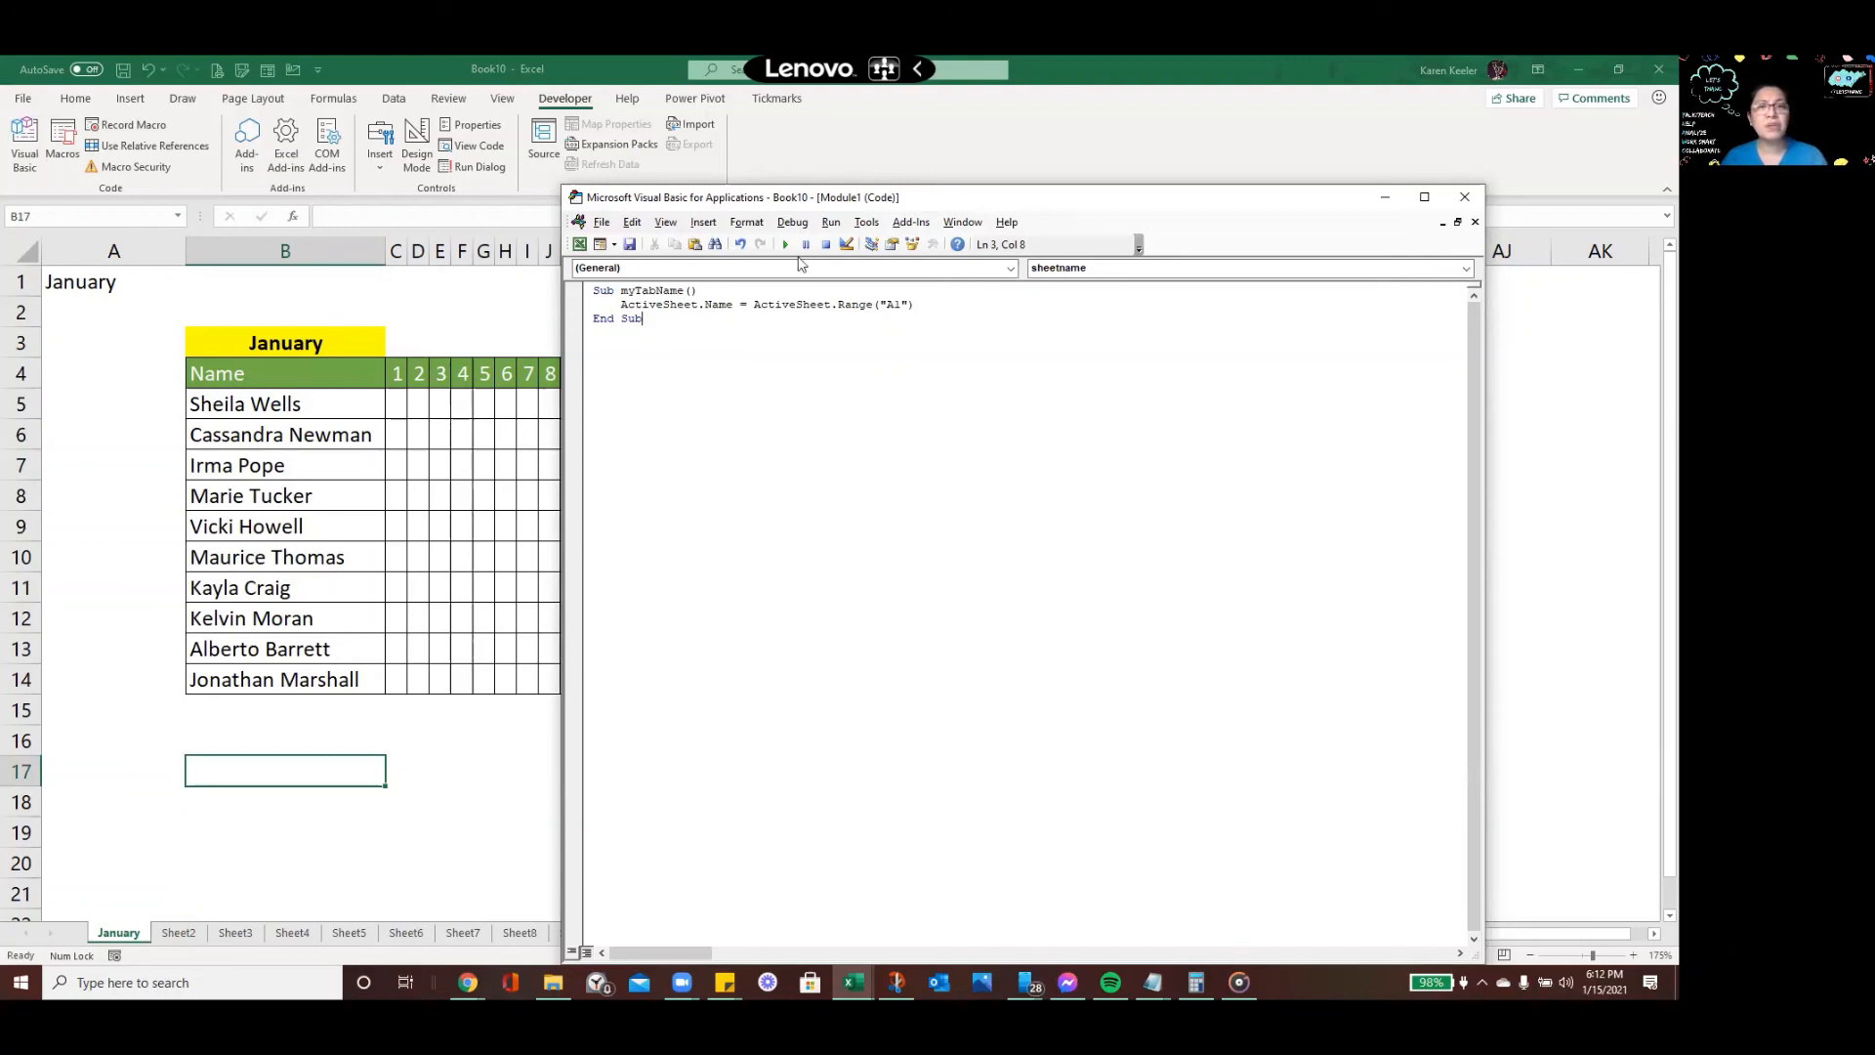
drag(901, 304, 879, 304)
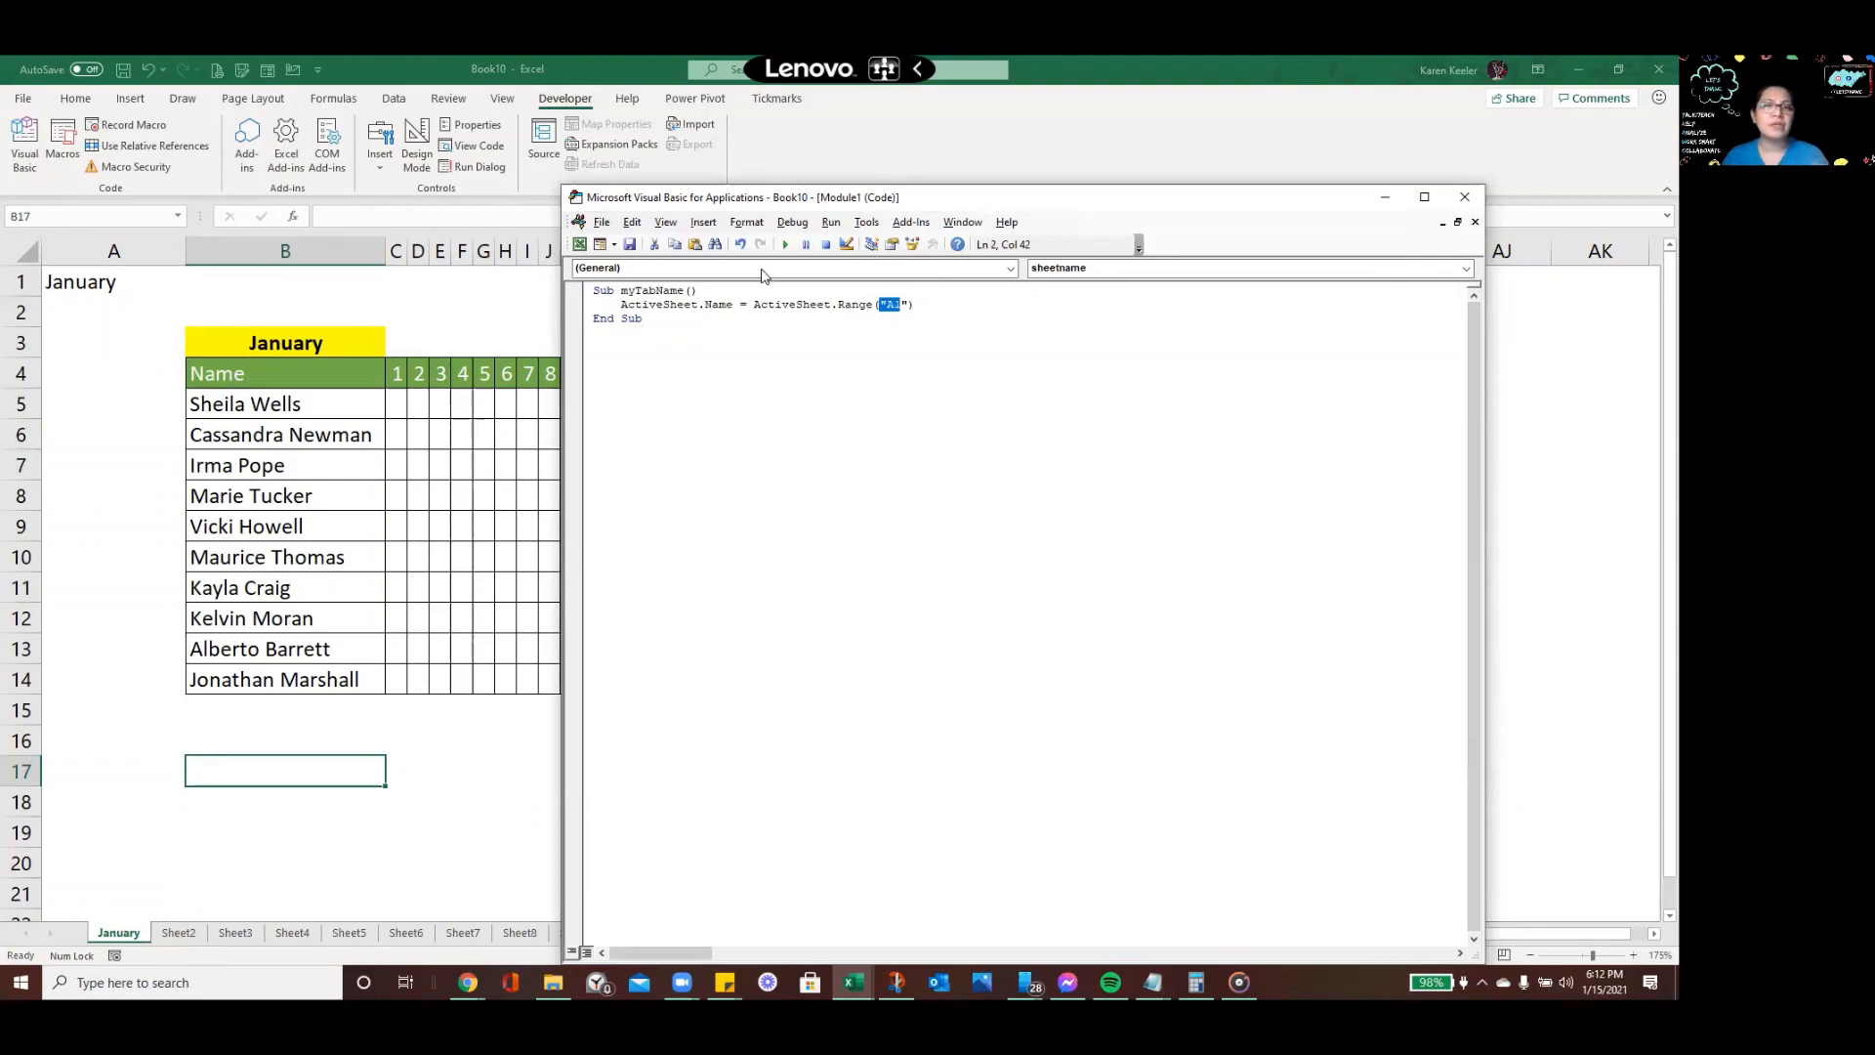
click(1464, 197)
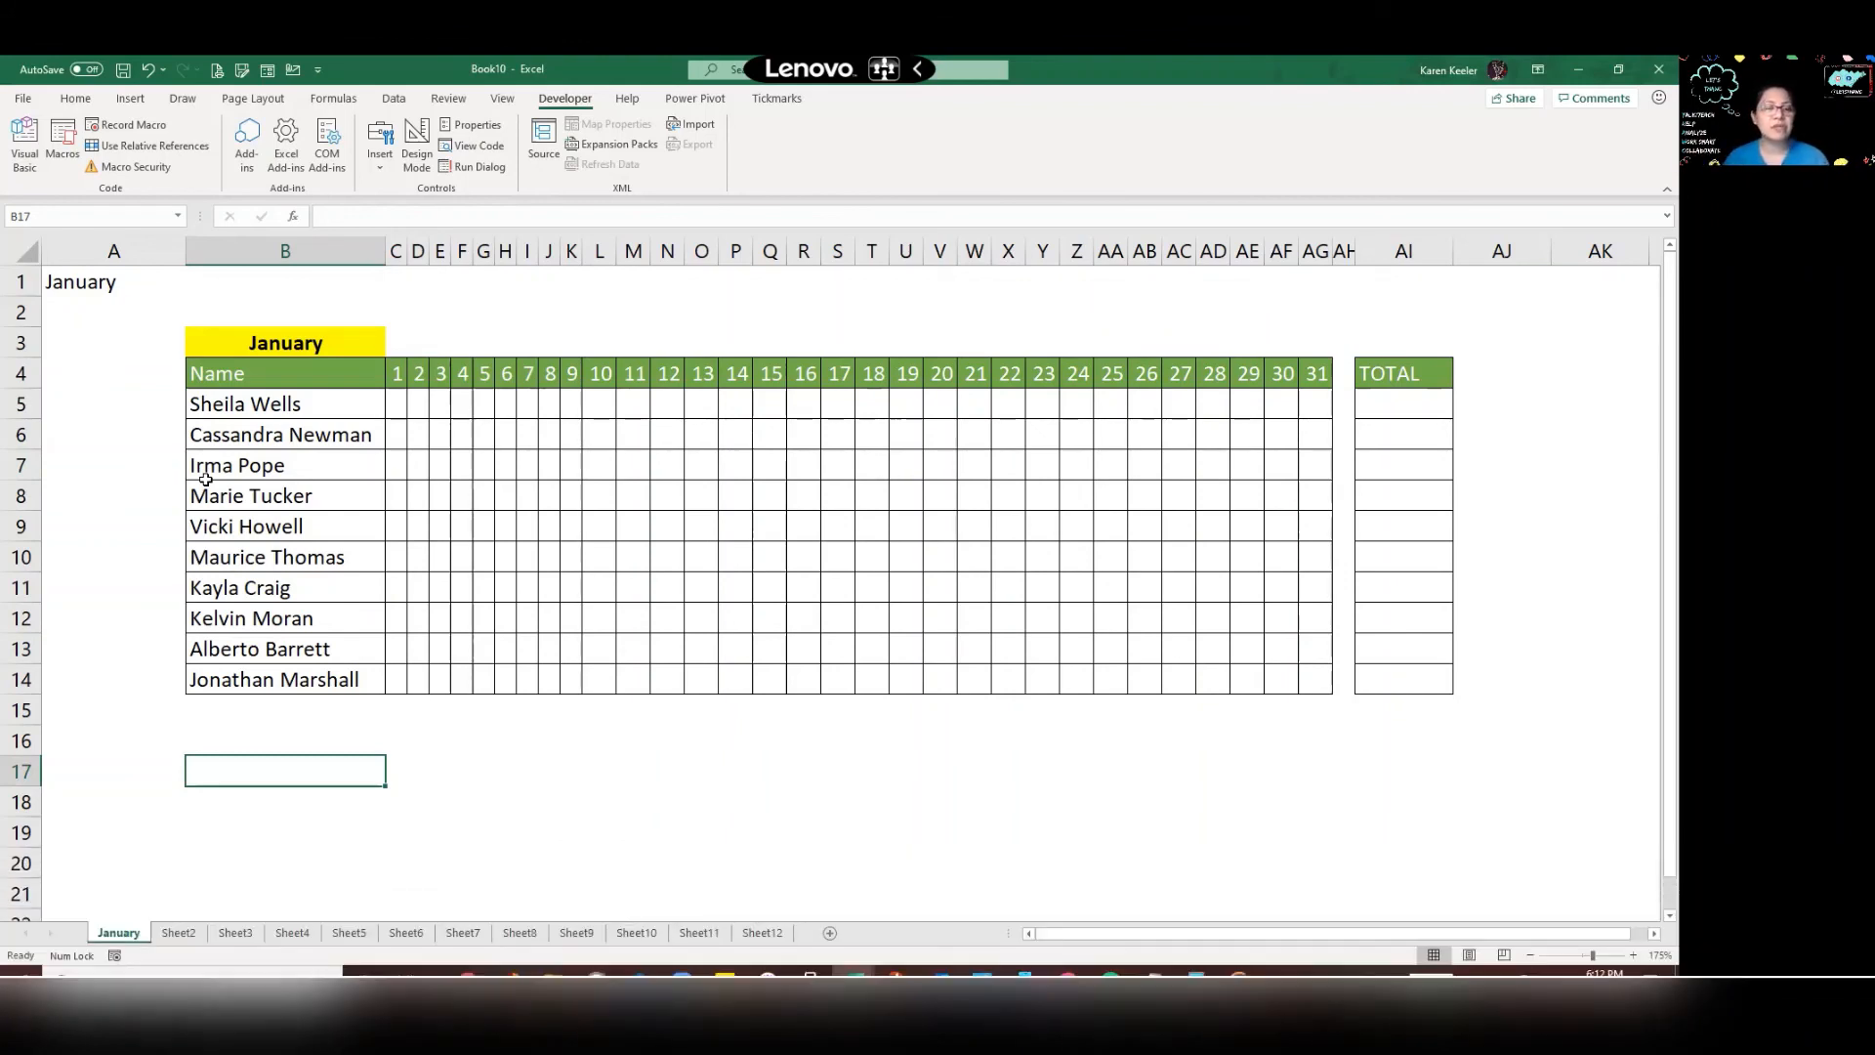
Run the myTabName macro on Sheet2 to rename the sheet February from cell A1
click(179, 933)
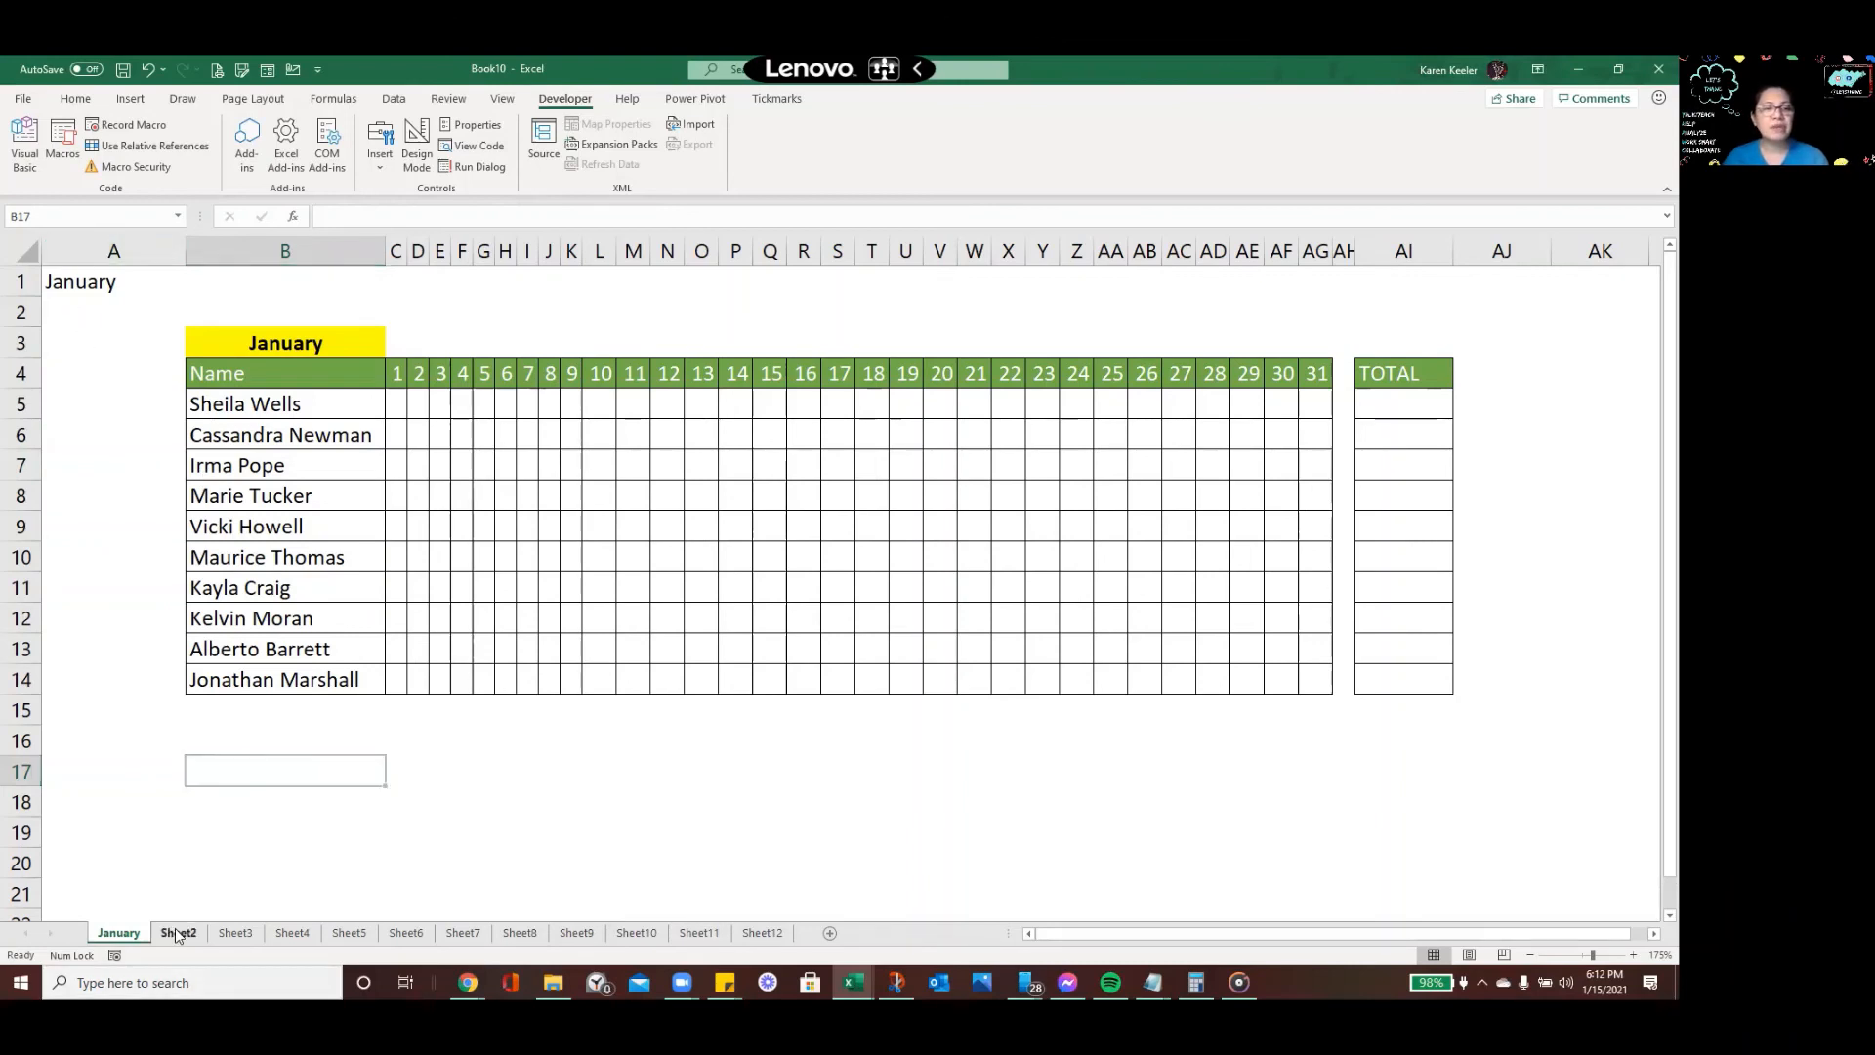
click(63, 142)
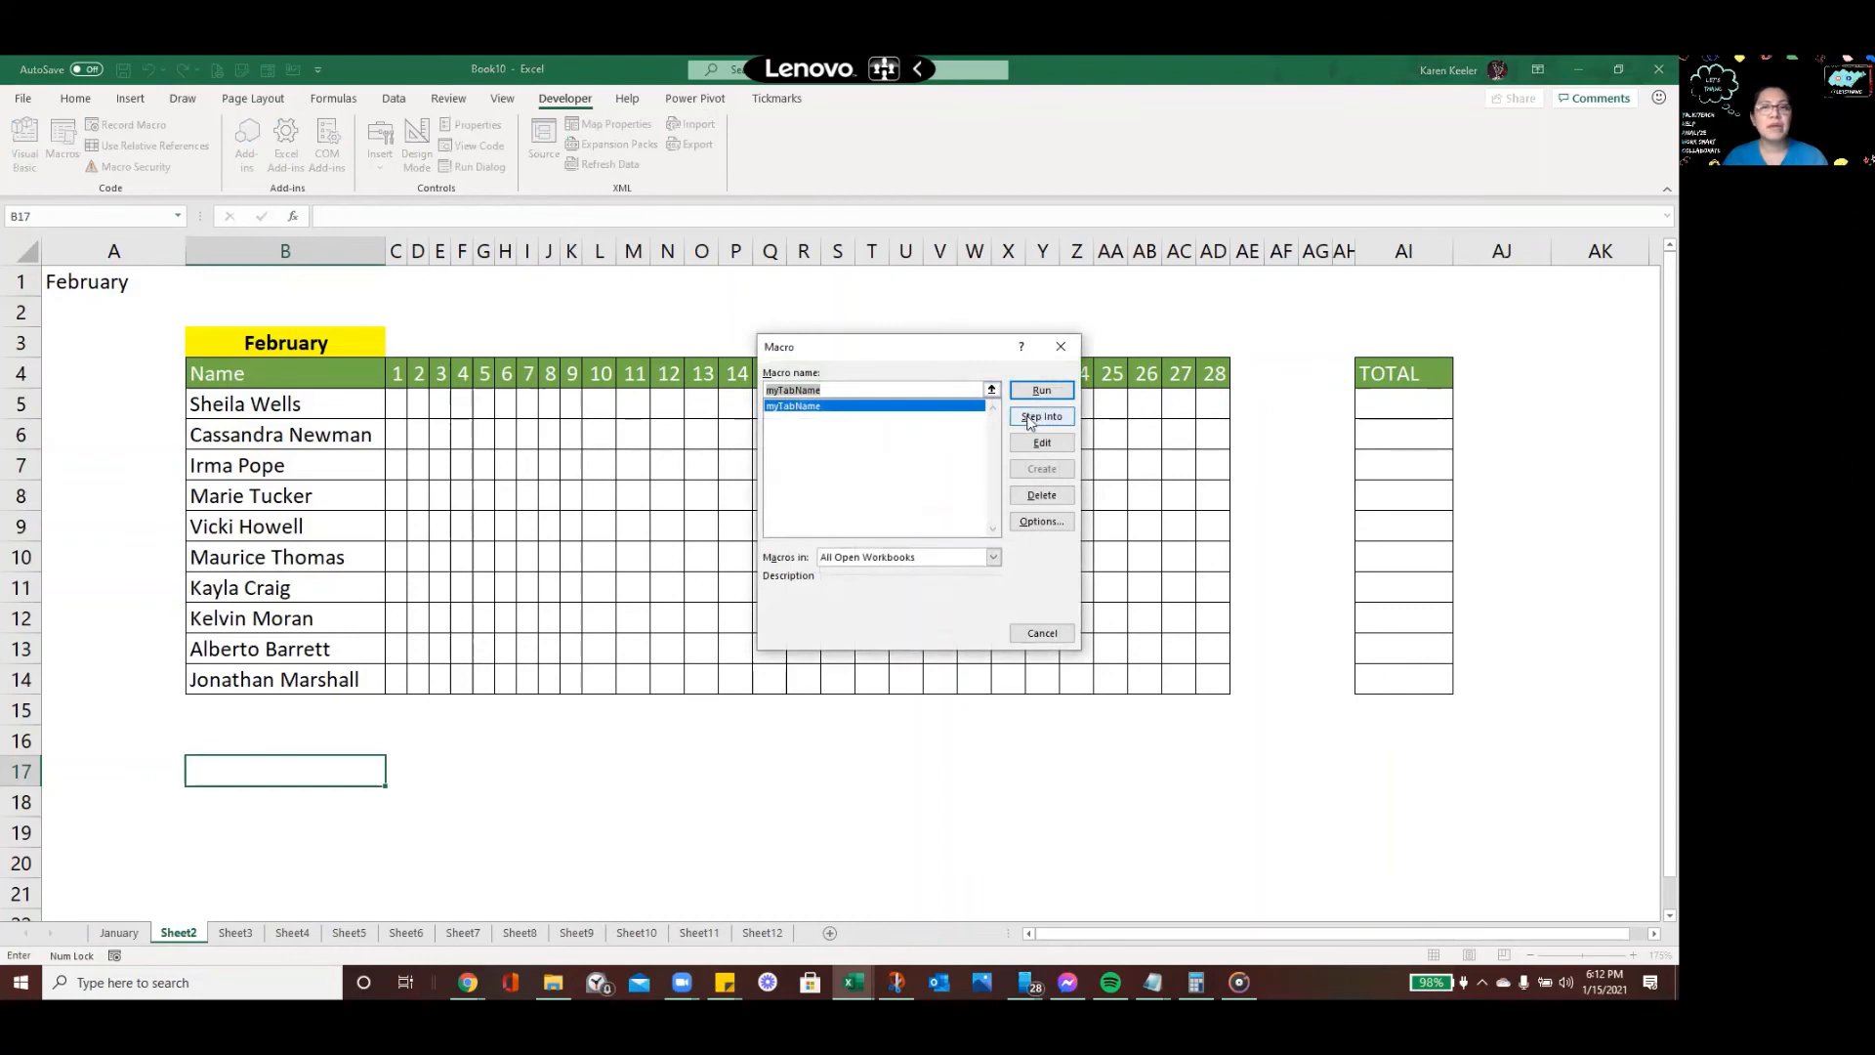
click(1043, 391)
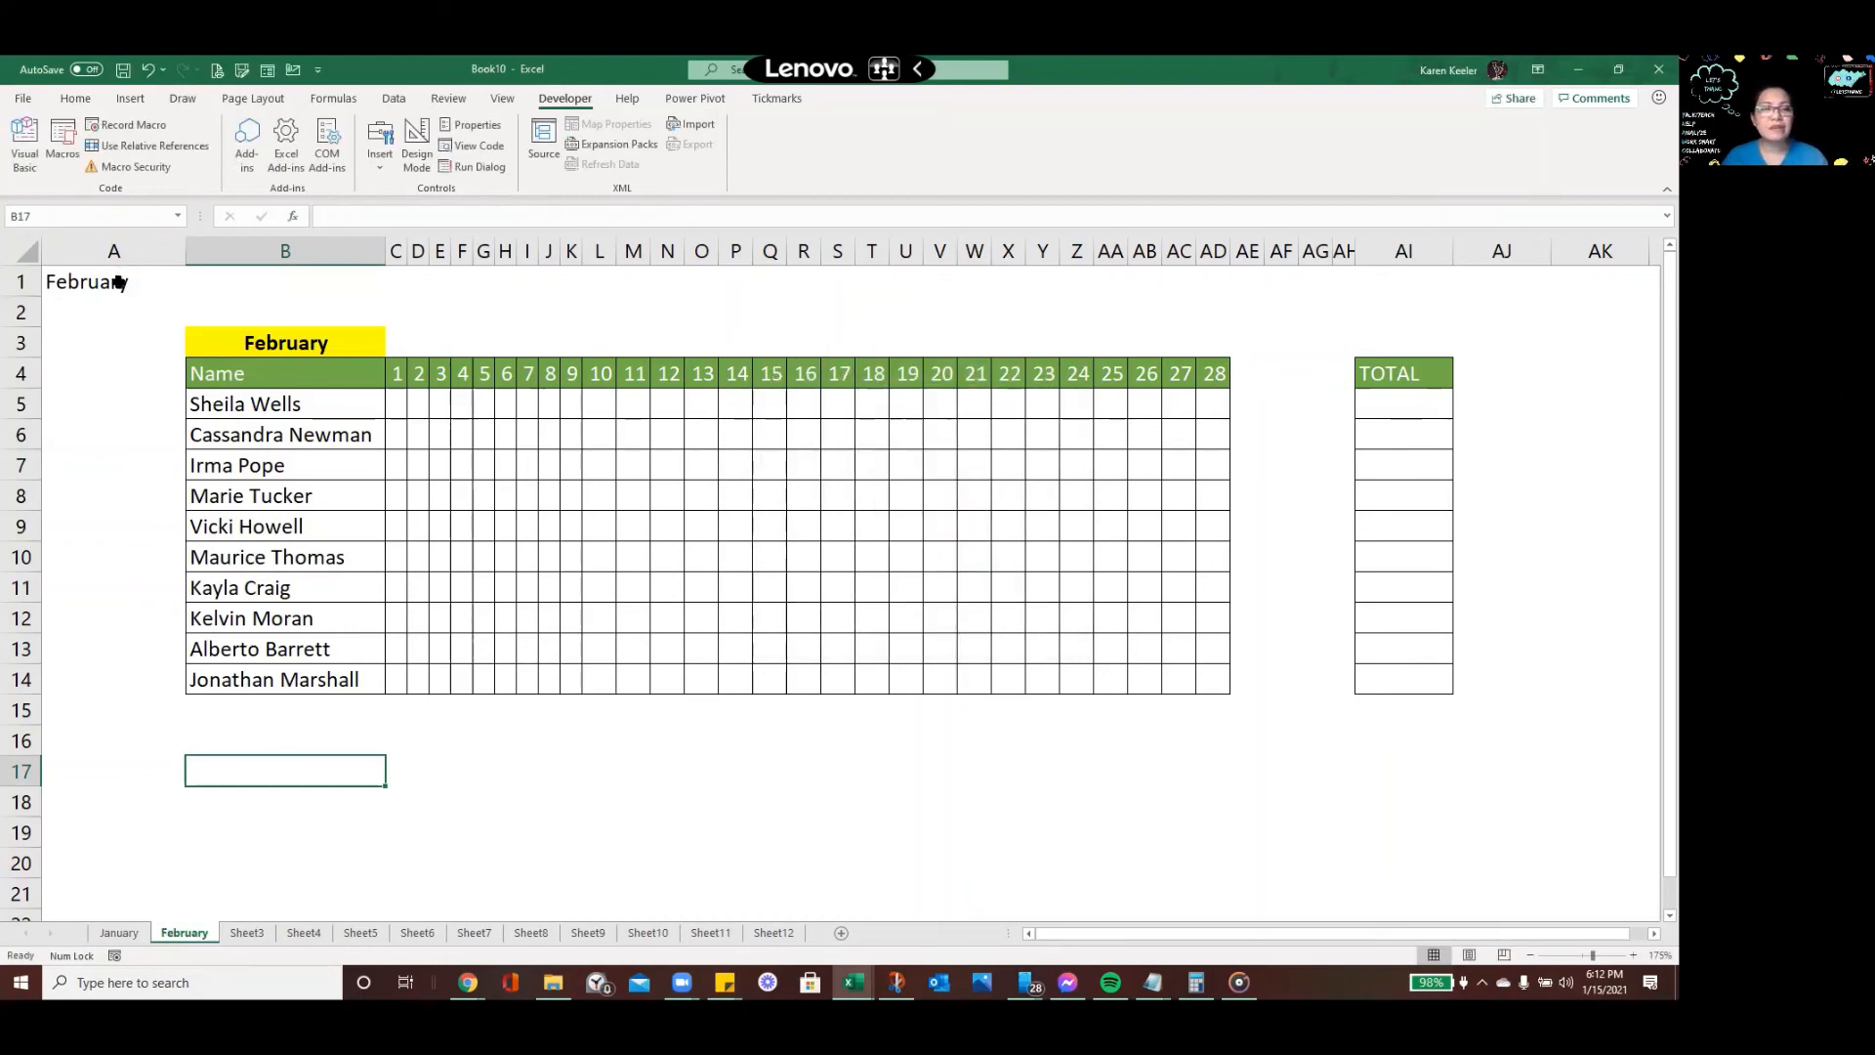
Run the myTabName macro on Sheet3 to rename the sheet March from cell A1
click(246, 933)
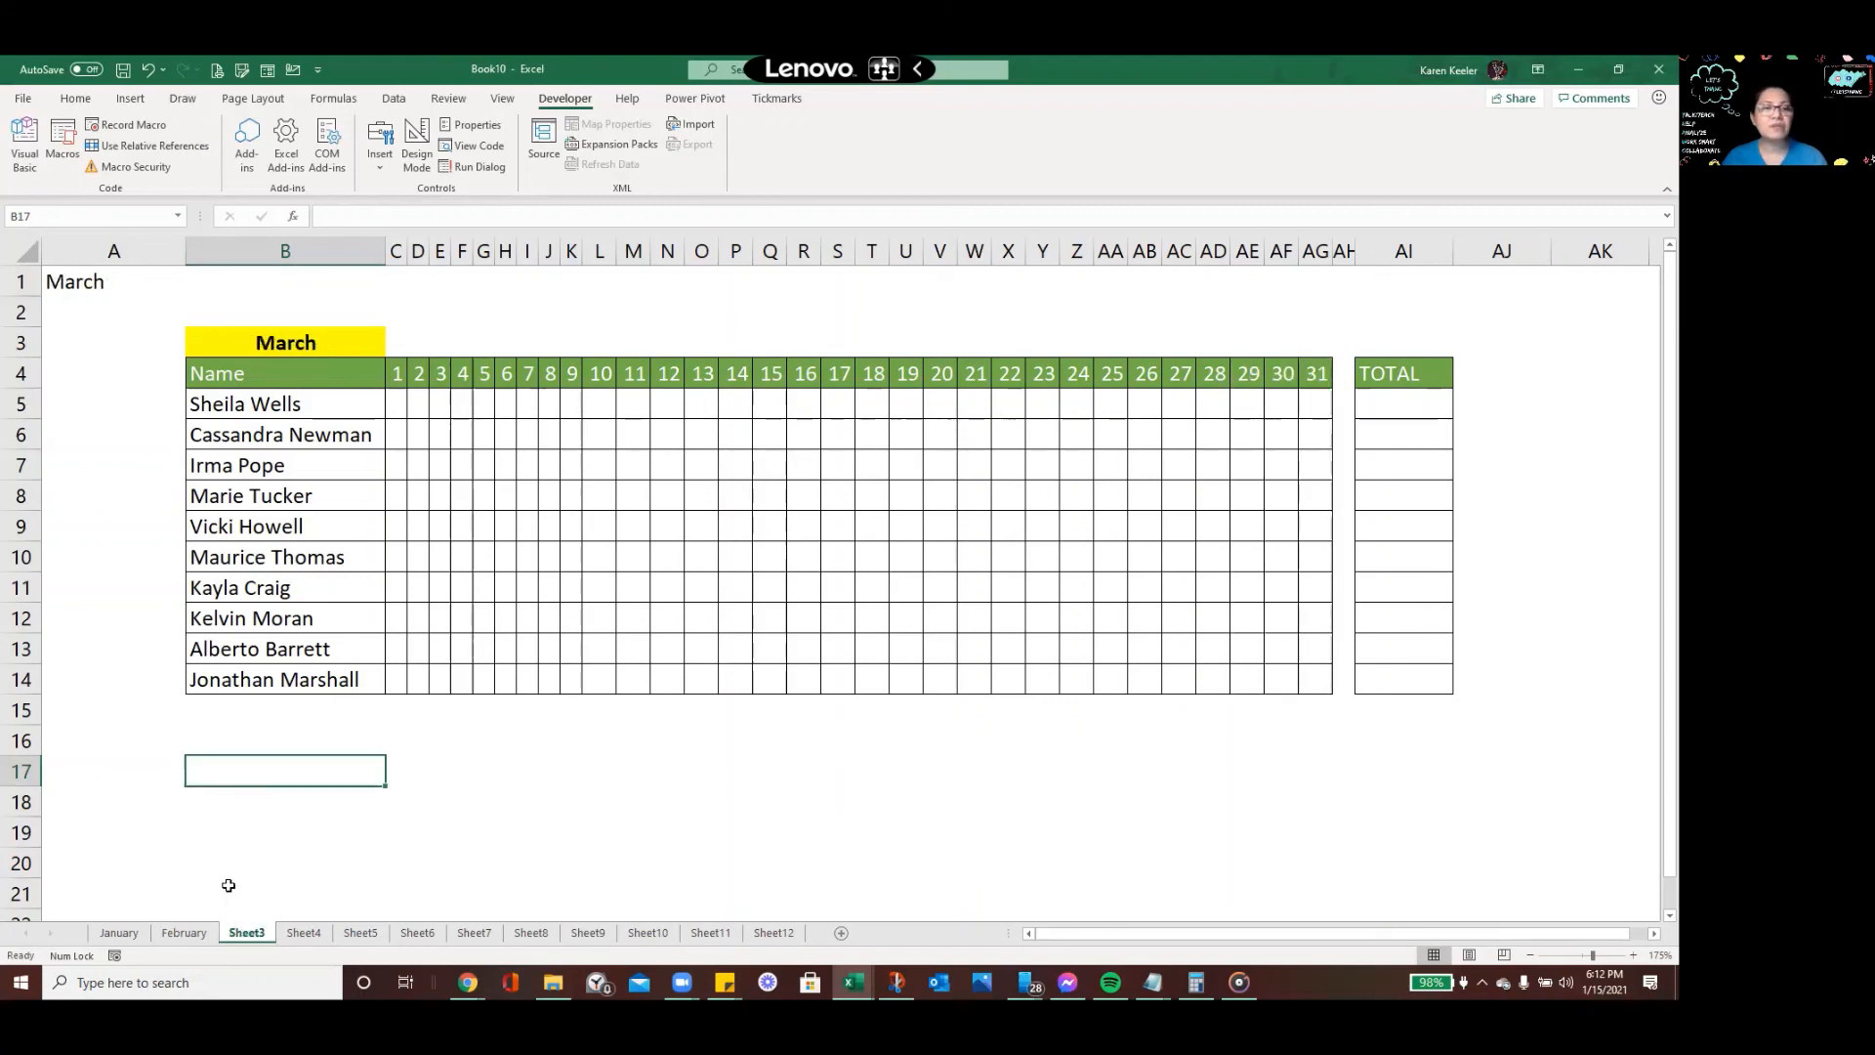
click(67, 285)
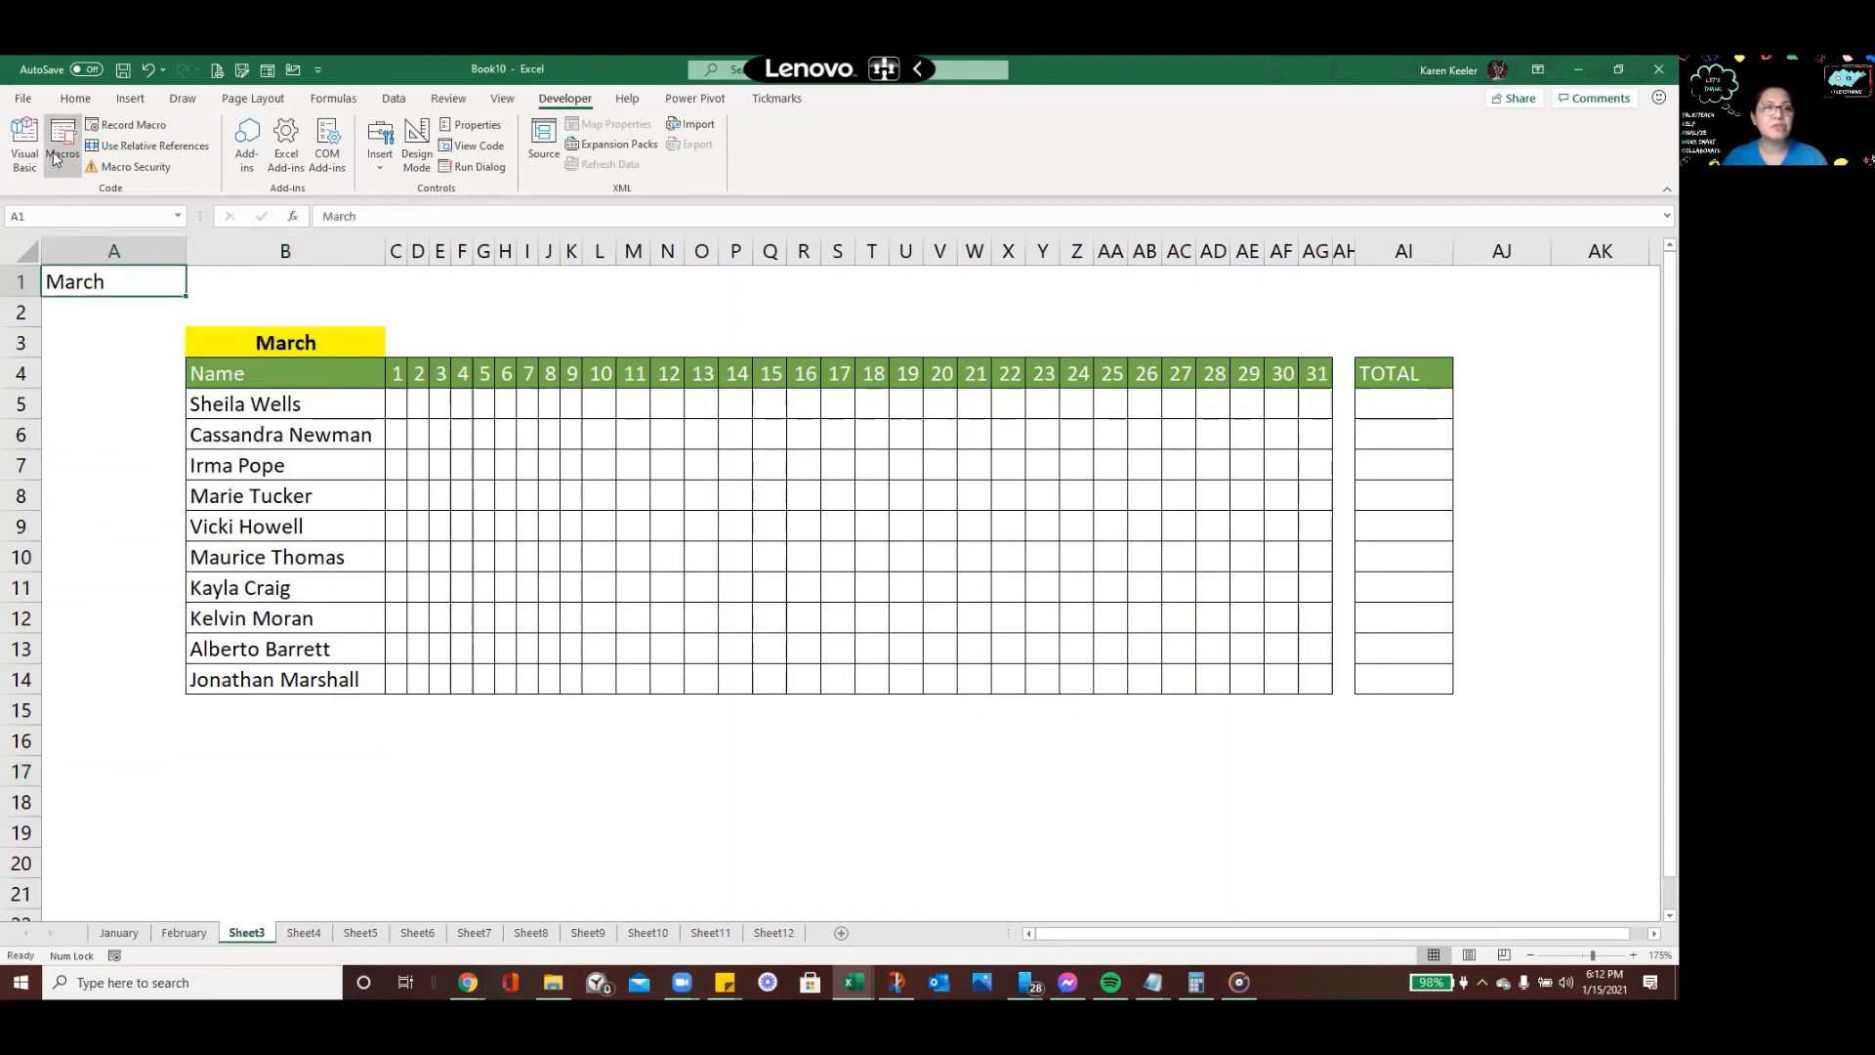
click(62, 142)
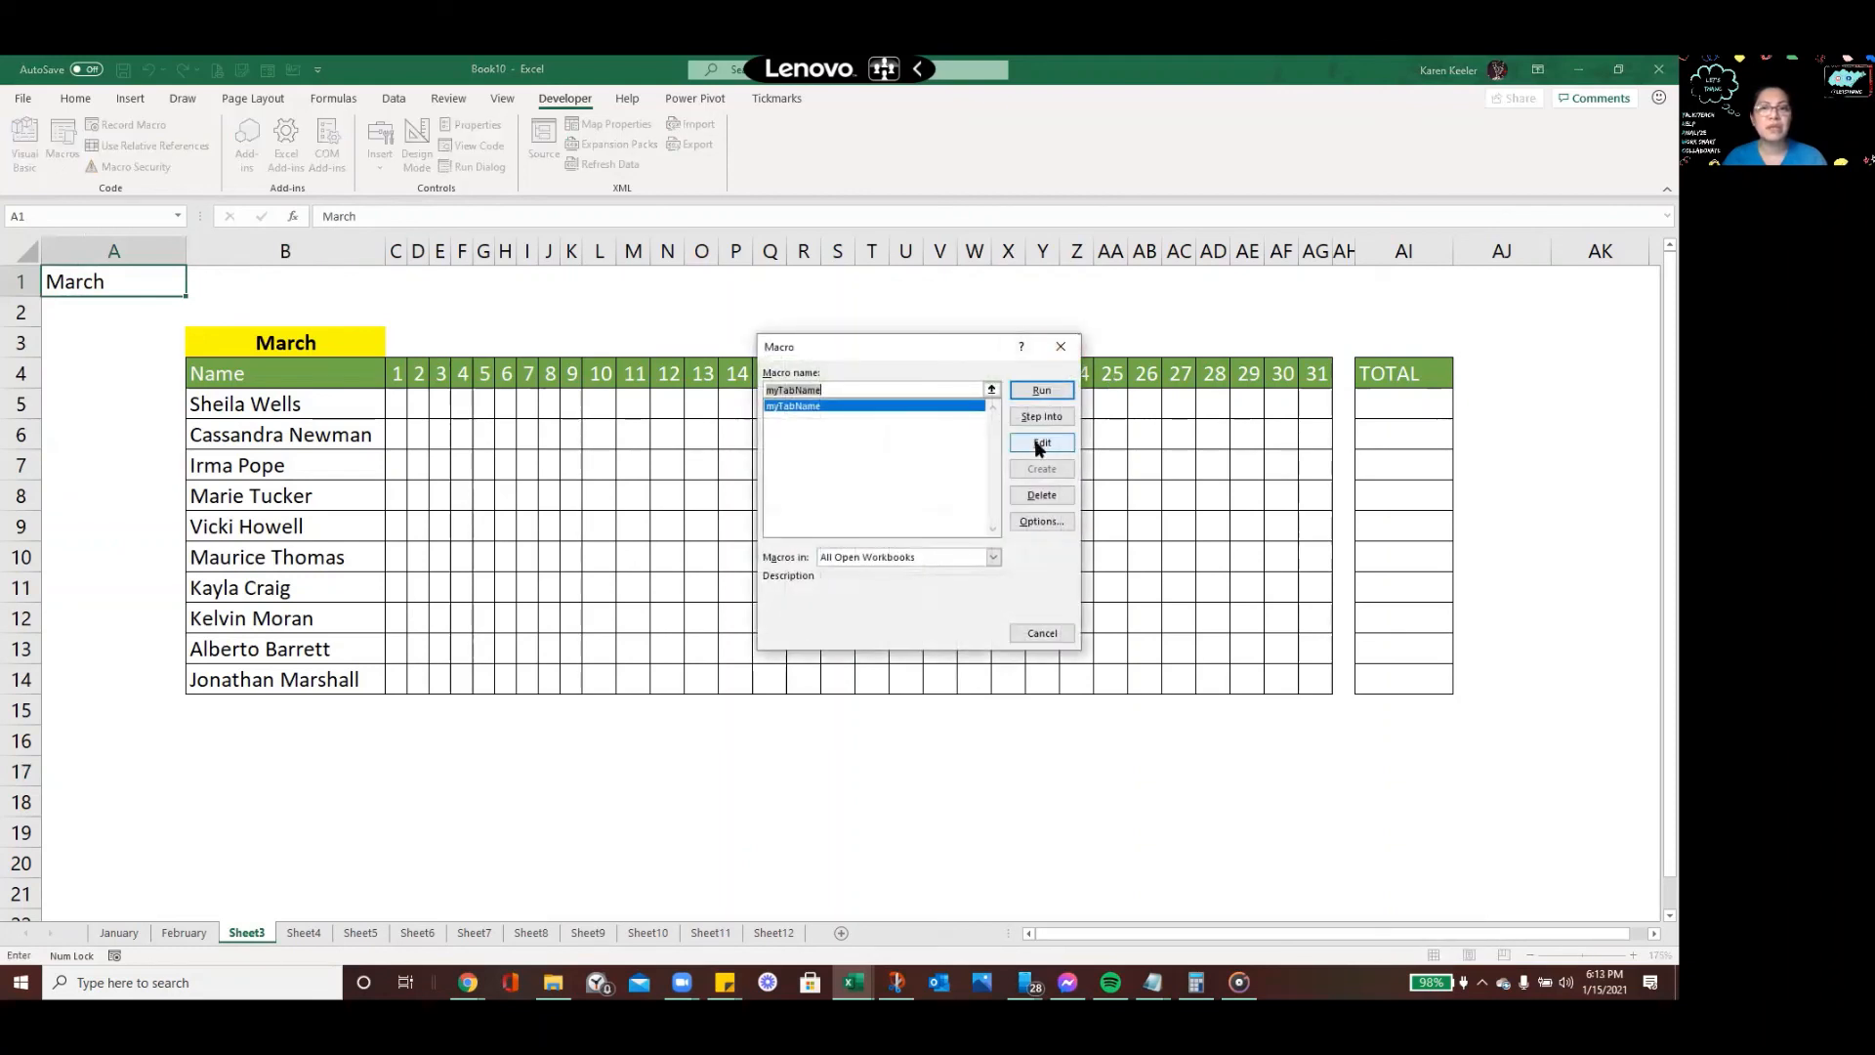
click(1043, 389)
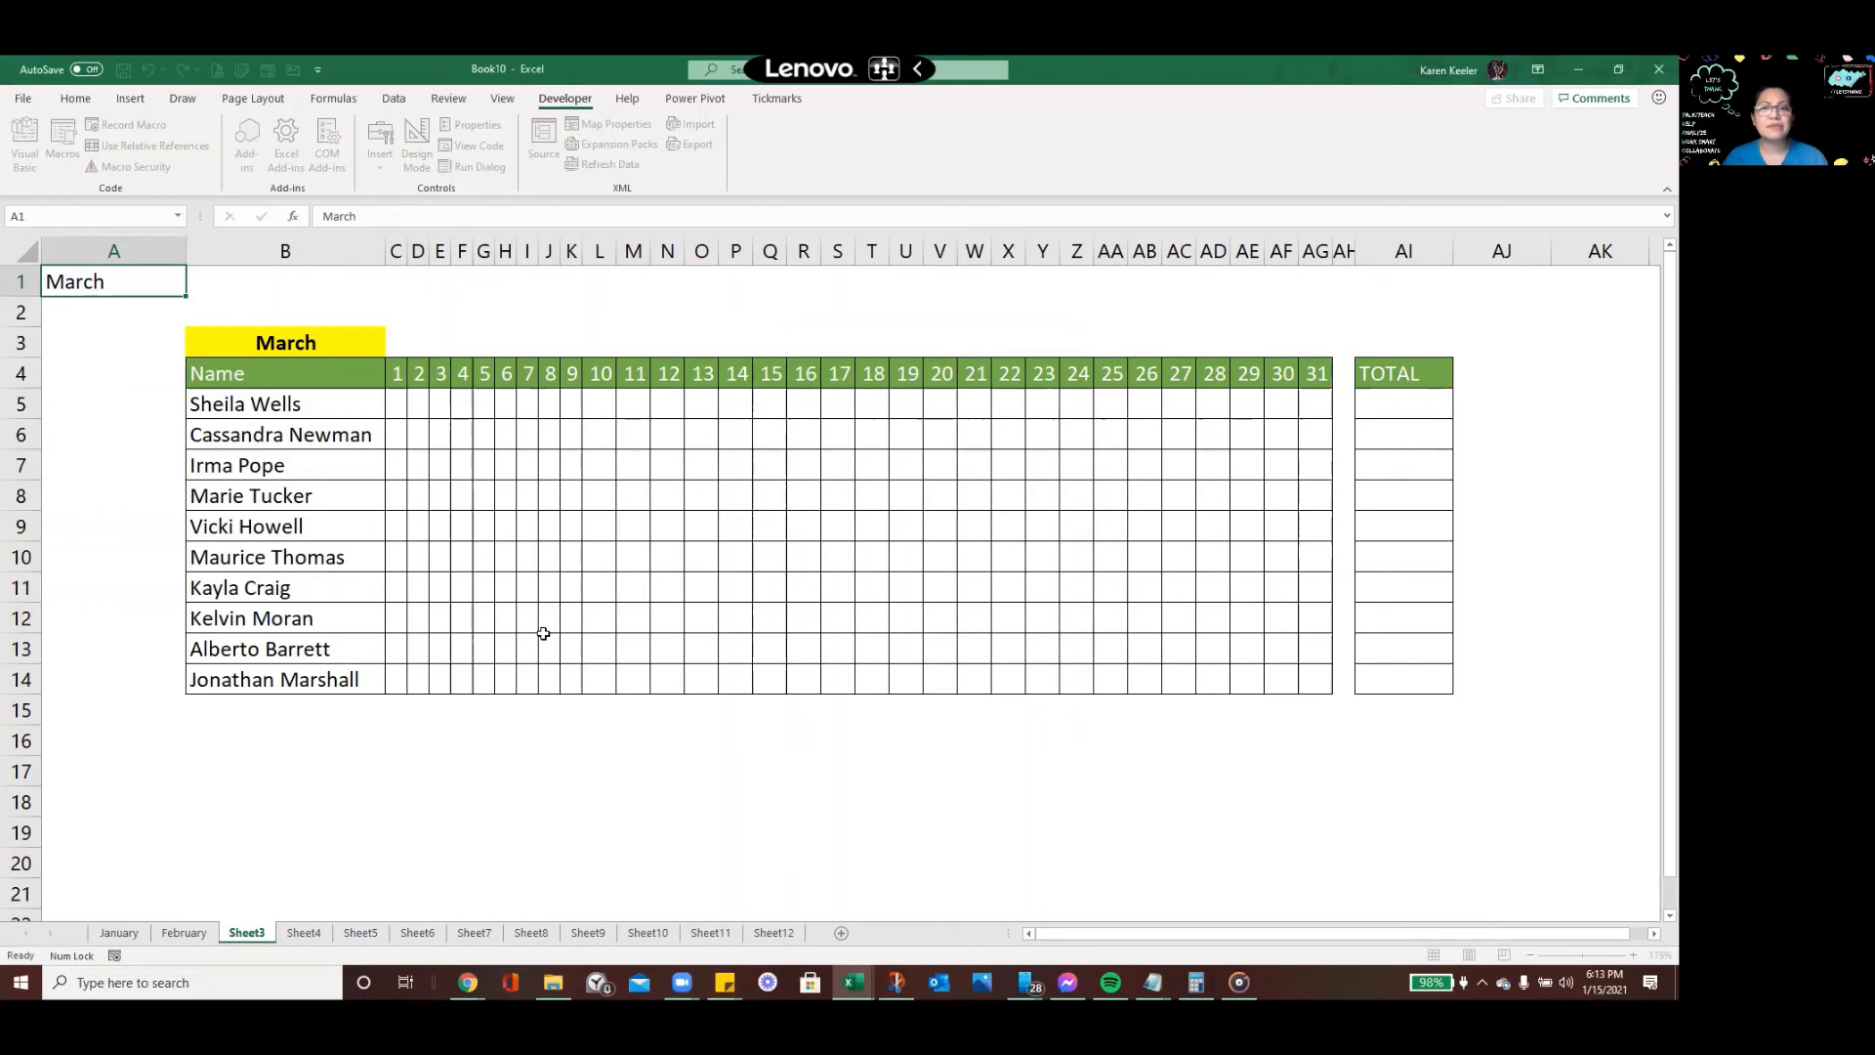
Run the myTabName macro on Sheet4 to rename the sheet April from cell A1
click(304, 933)
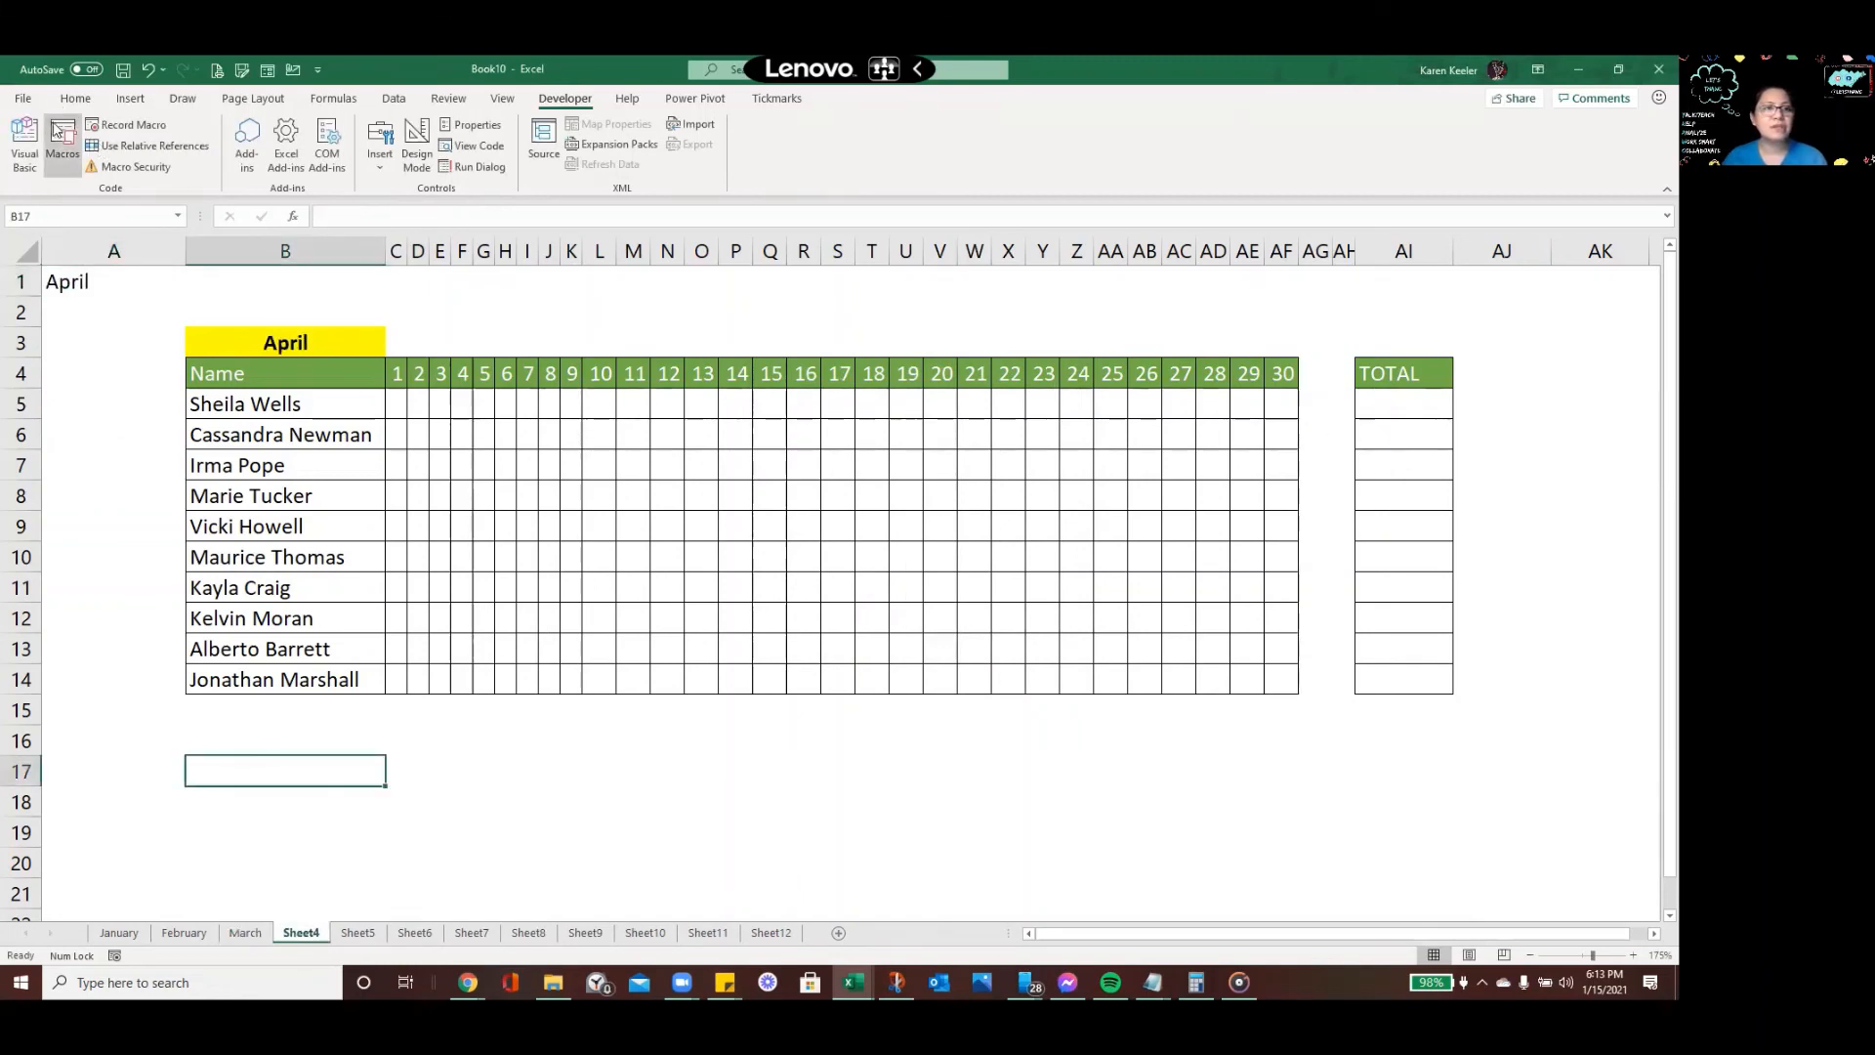
click(51, 127)
click(1022, 391)
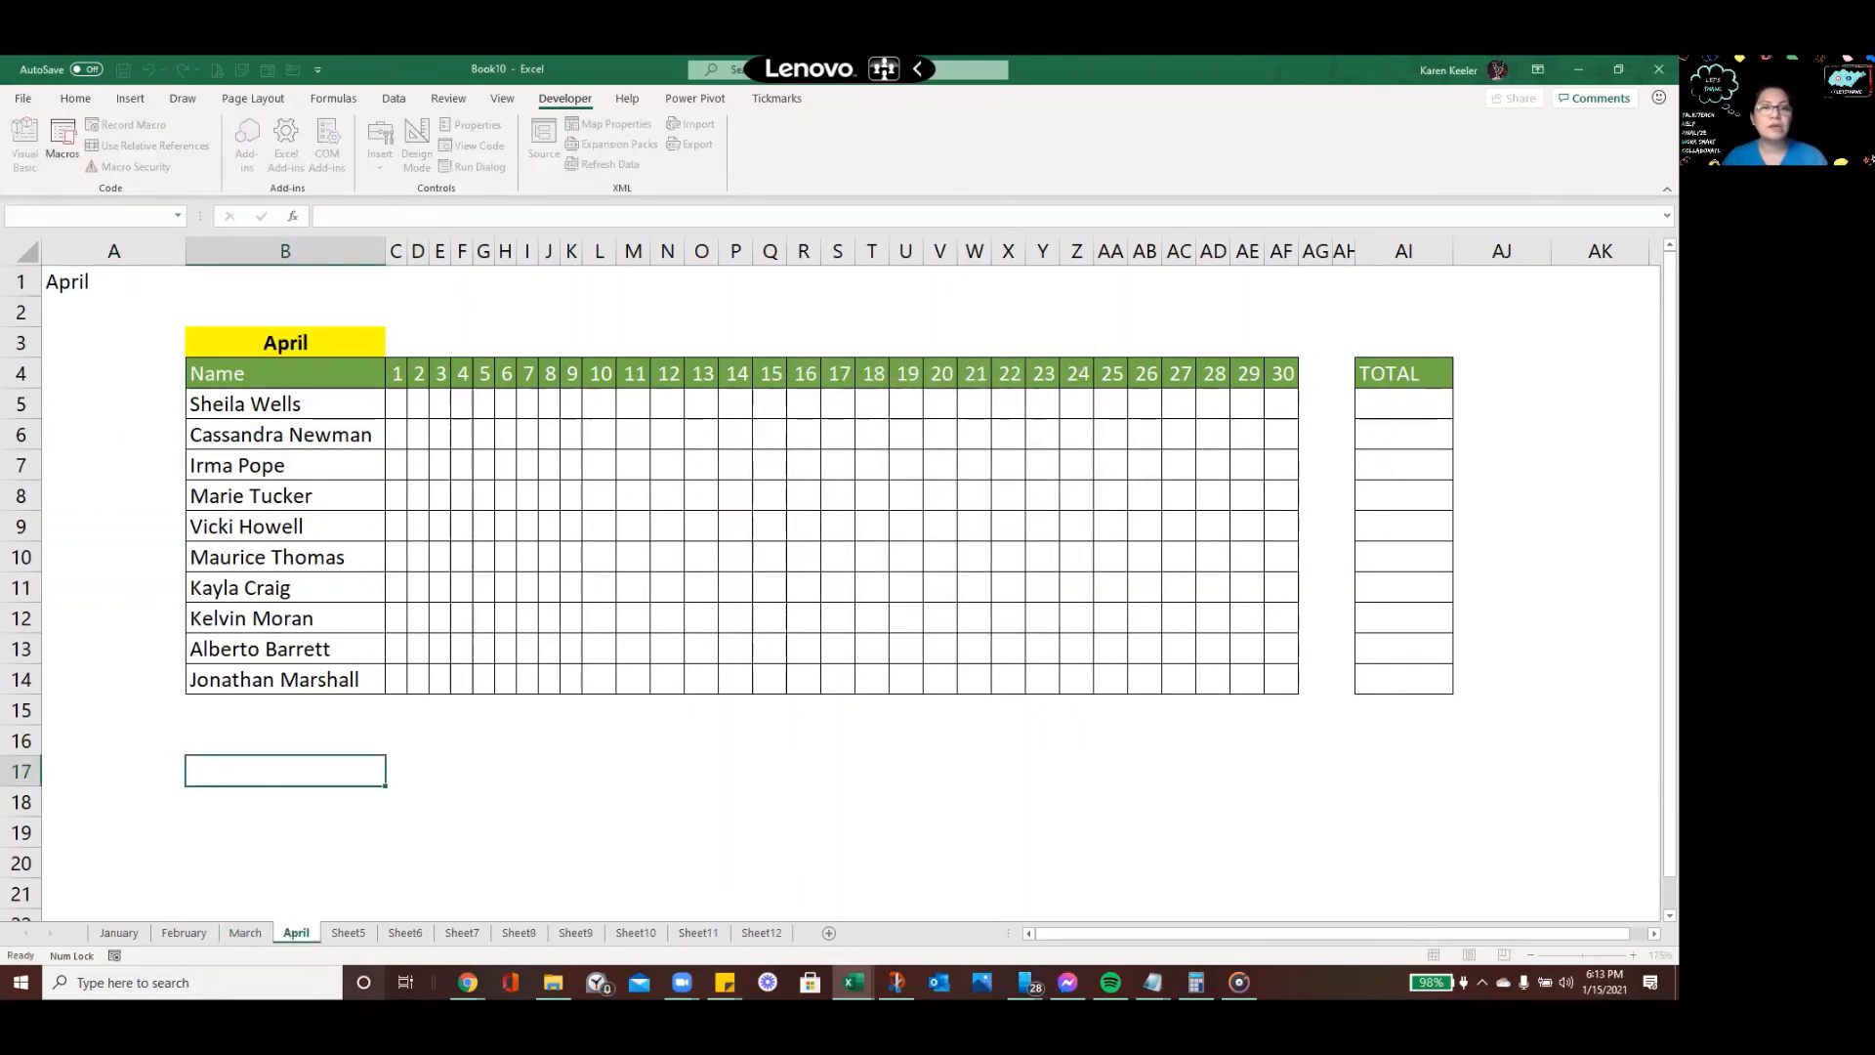
Go to Sheet5 and check the month name in cell A1 and the attendance table header
click(349, 933)
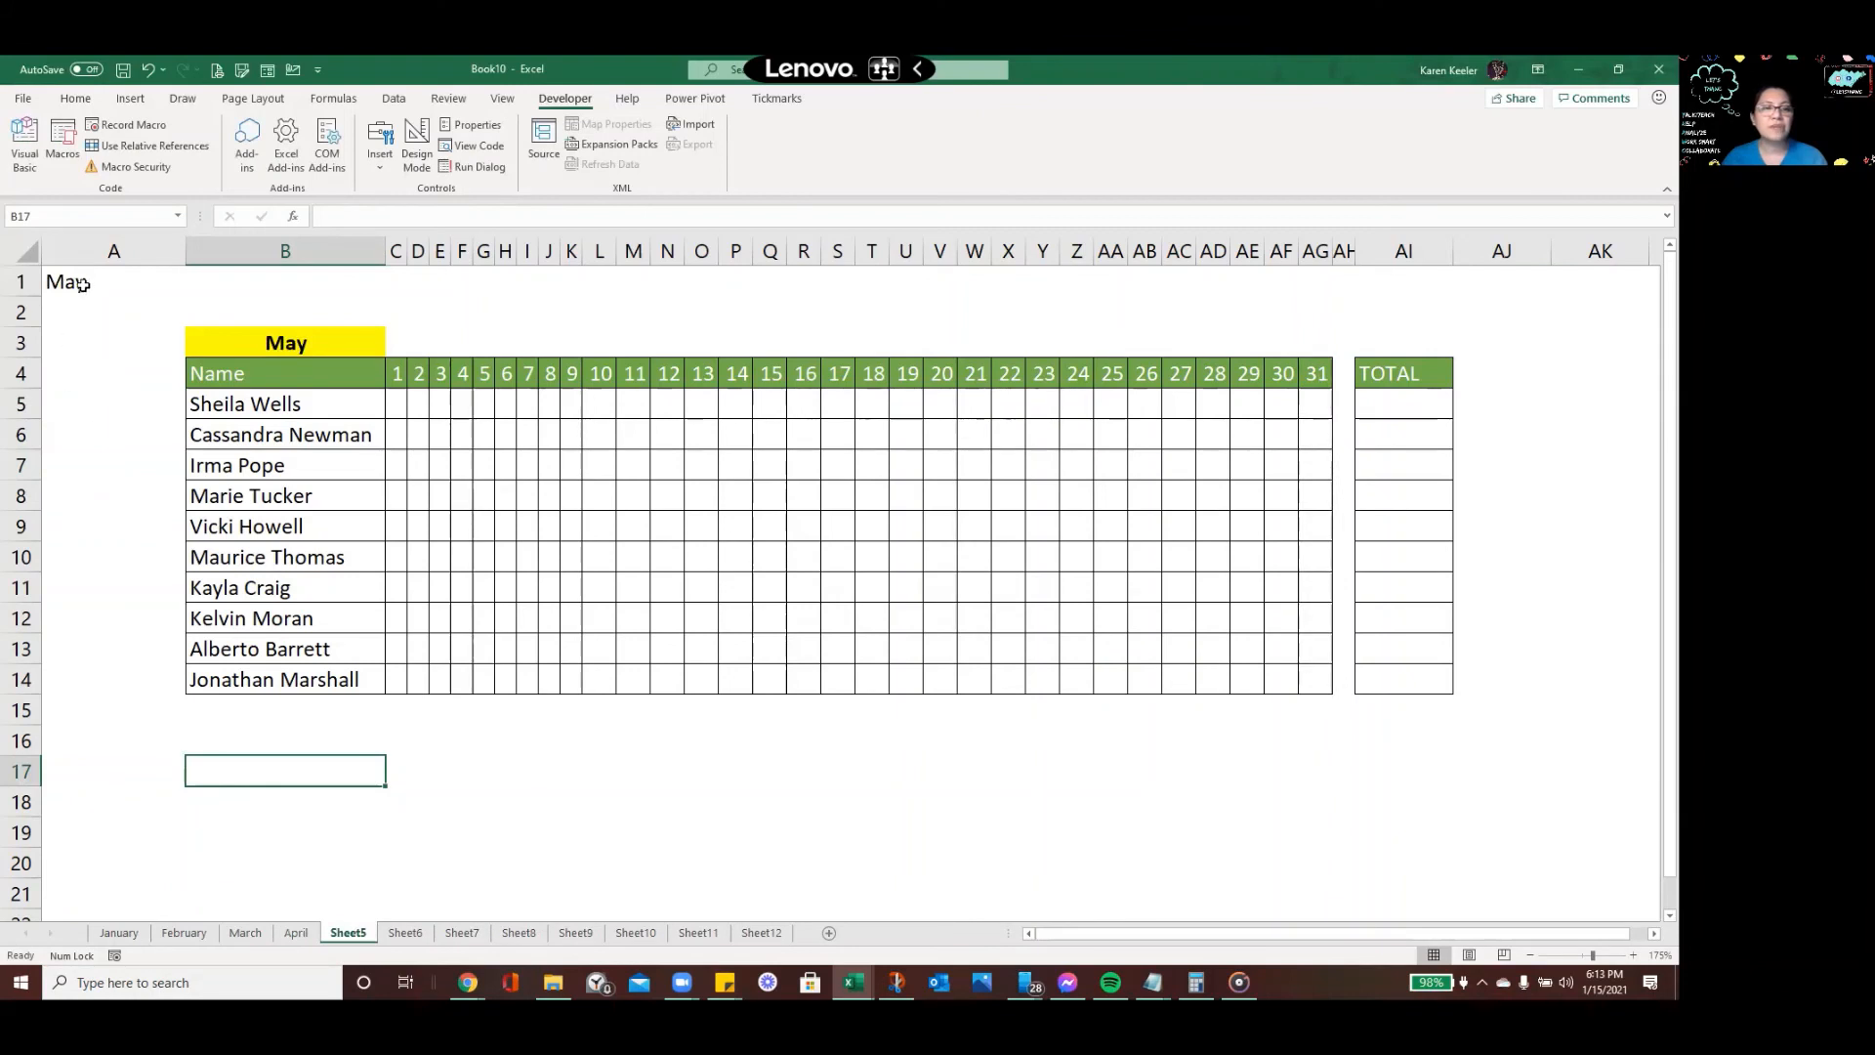
click(84, 289)
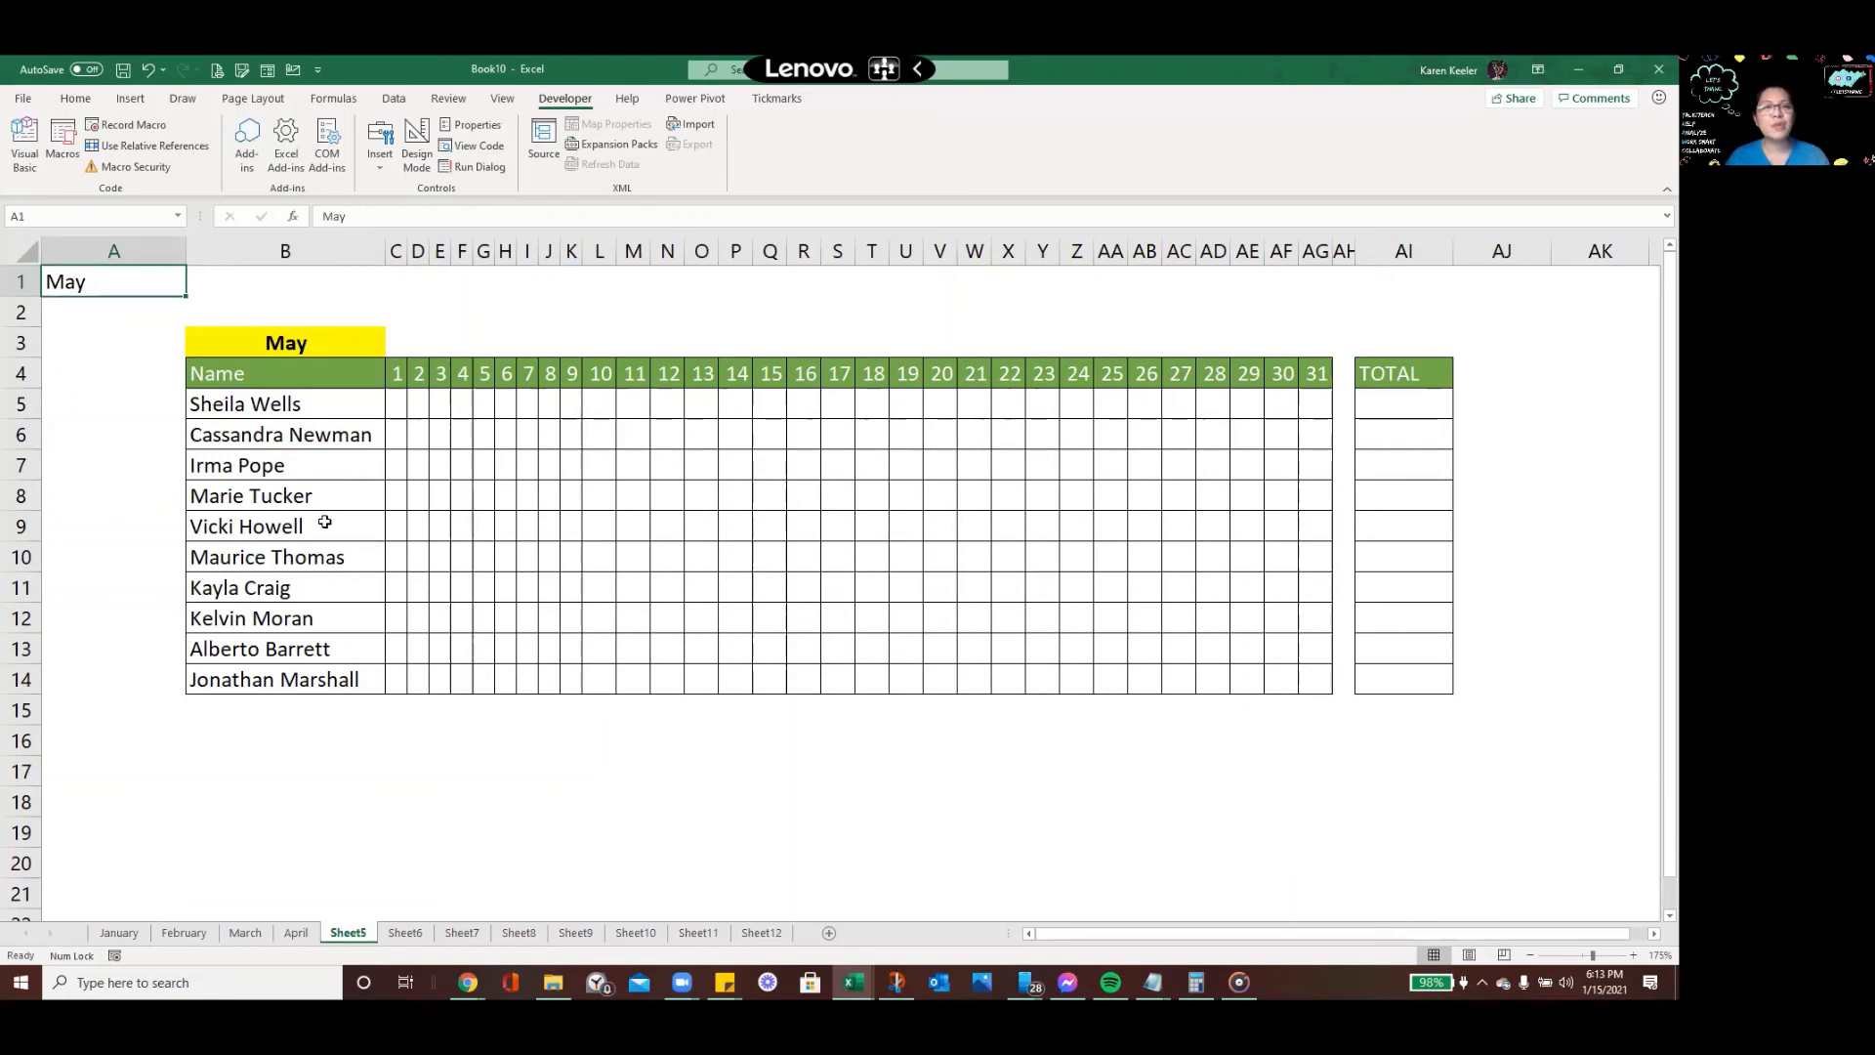
click(251, 373)
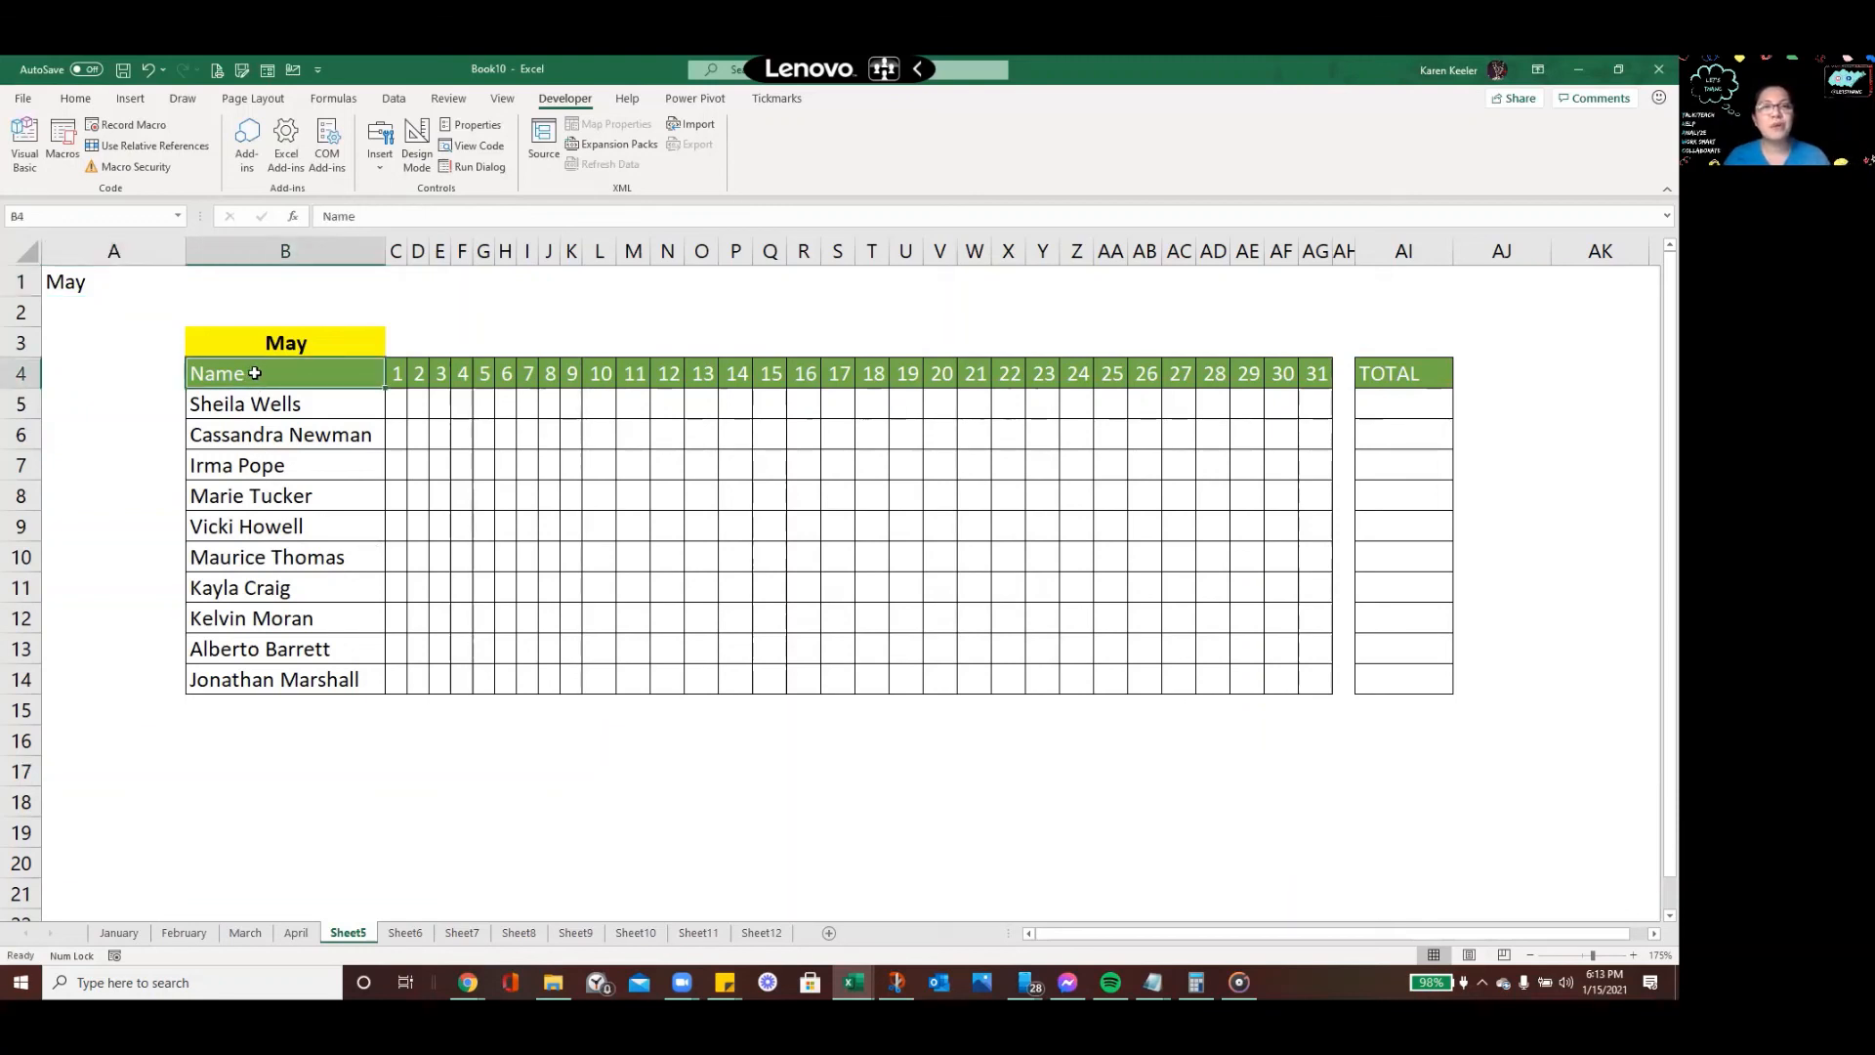